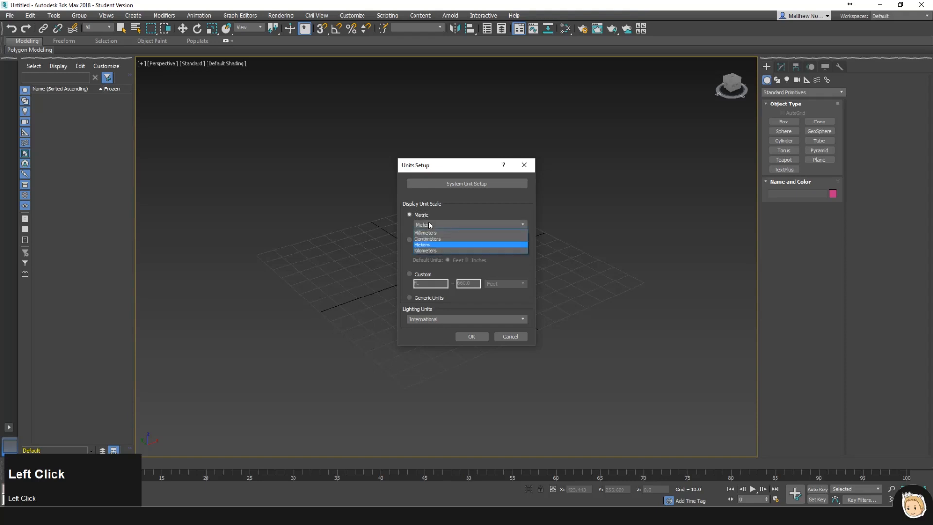
# - Set the display unit scale to US Standard with decimal inches and accept the units setup
pyautogui.click(421, 240)
pyautogui.click(463, 319)
pyautogui.click(463, 318)
pyautogui.click(421, 217)
pyautogui.click(423, 224)
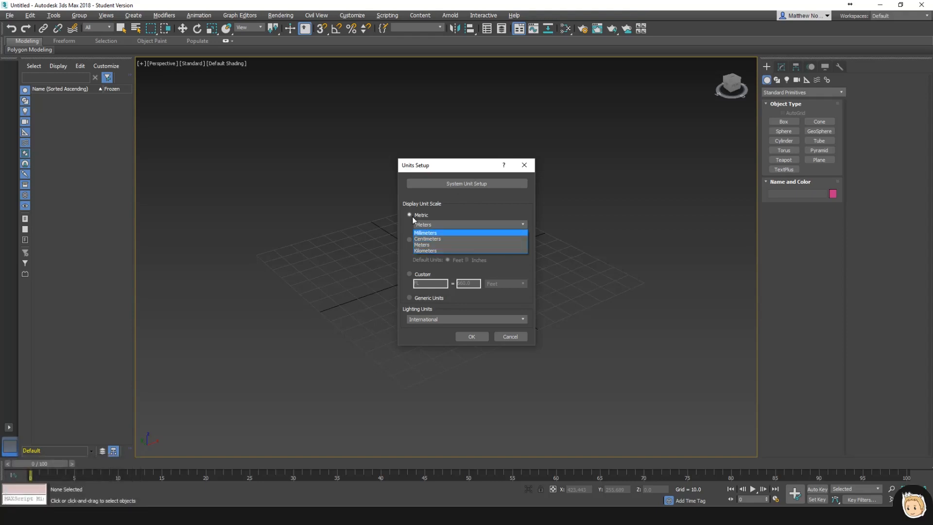
pyautogui.click(408, 223)
pyautogui.click(419, 240)
pyautogui.click(471, 249)
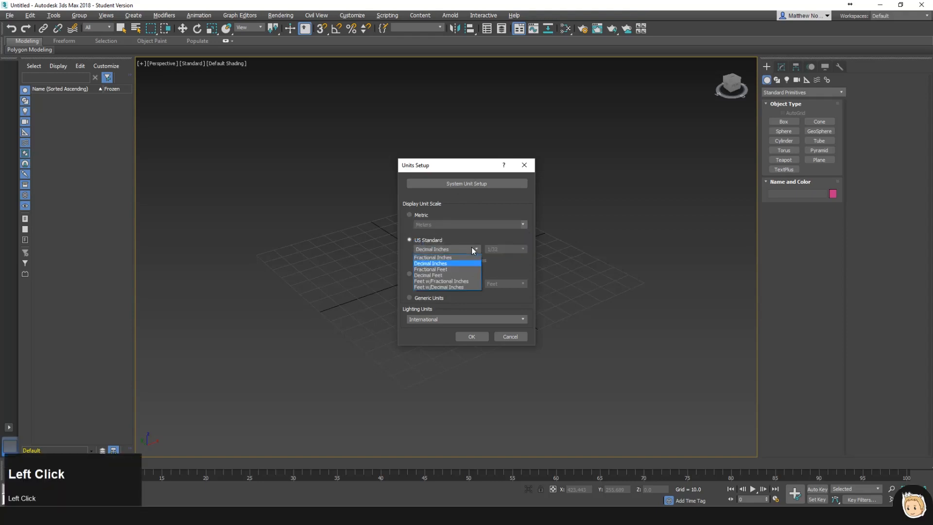
pyautogui.click(465, 263)
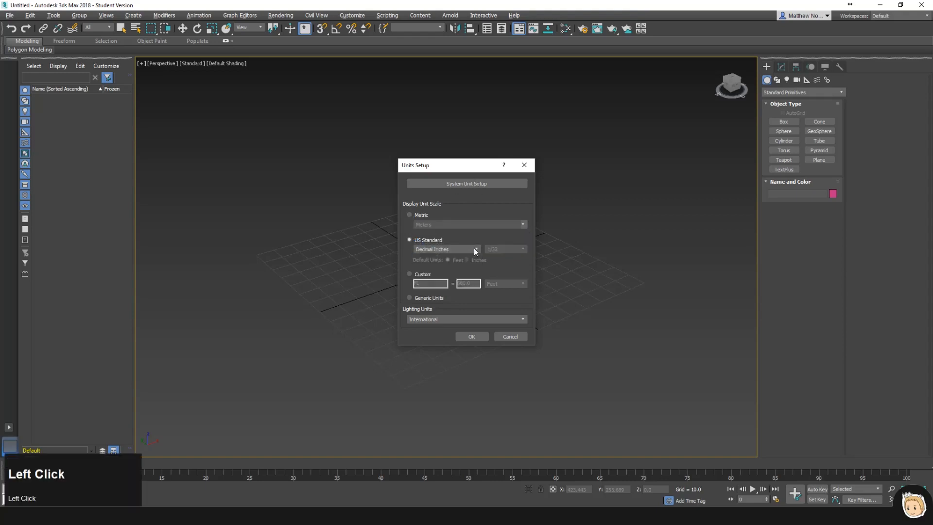
pyautogui.click(471, 337)
# - Create a cylinder at the centre of the grid, about 14 inches in radius and 32 inches high
pyautogui.click(783, 141)
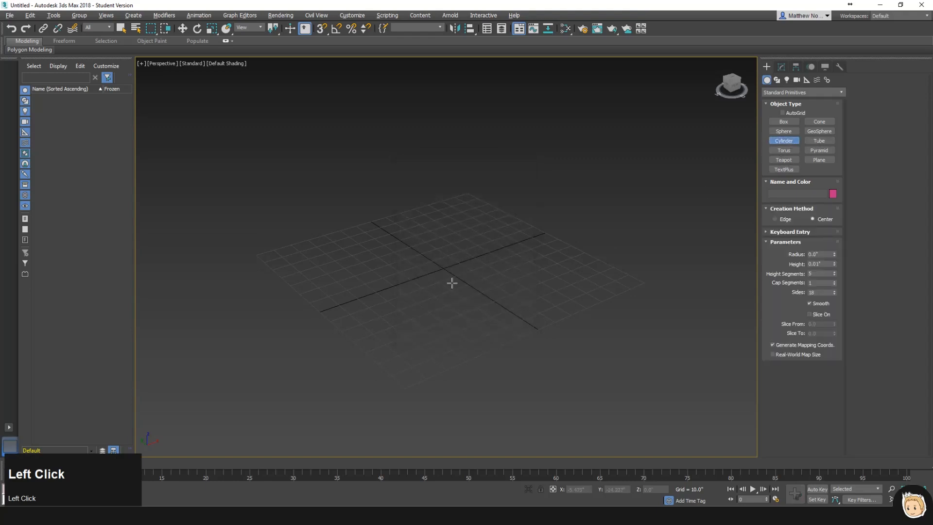
pyautogui.moveTo(443, 269); pyautogui.dragTo(445, 283)
pyautogui.click(445, 217)
# - Set the cylinder's height to 35 inches and its radius to 12 inches
pyautogui.click(781, 66)
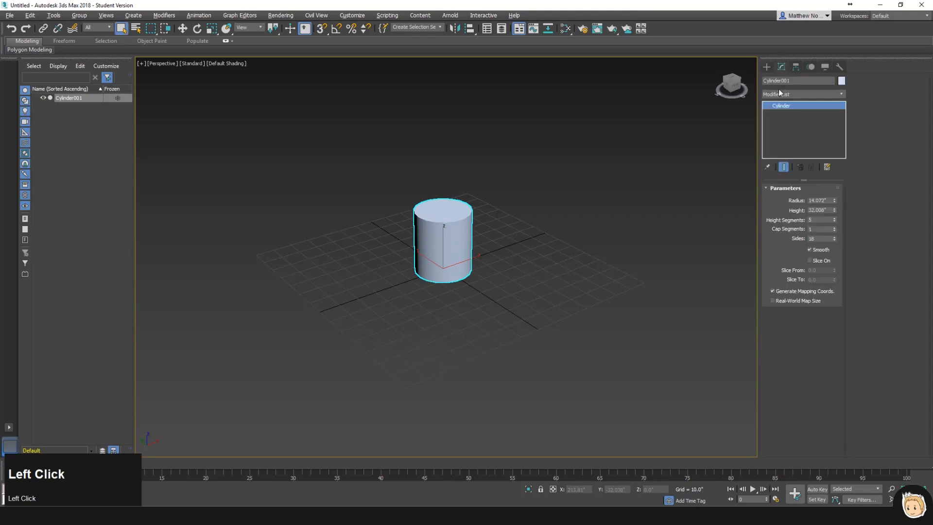
pyautogui.doubleClick(823, 210)
pyautogui.write('35')
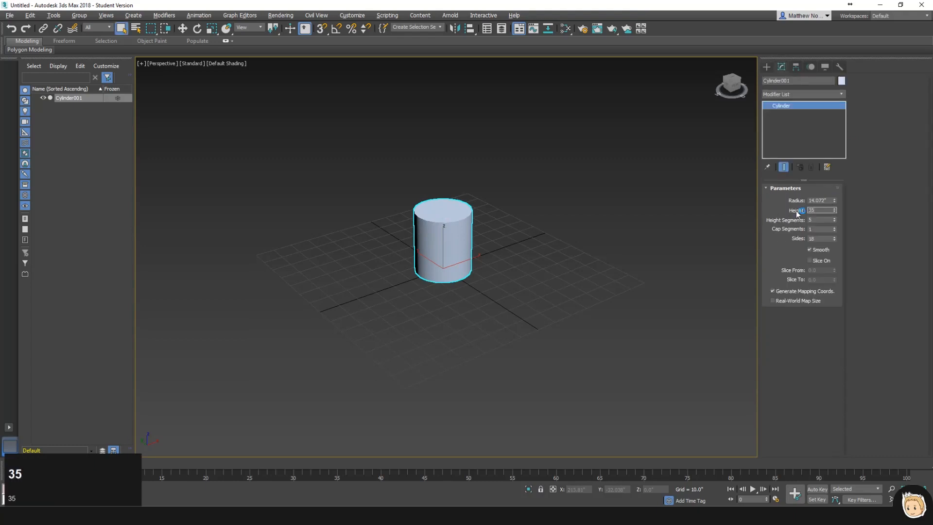
pyautogui.press('Return')
pyautogui.click(832, 201)
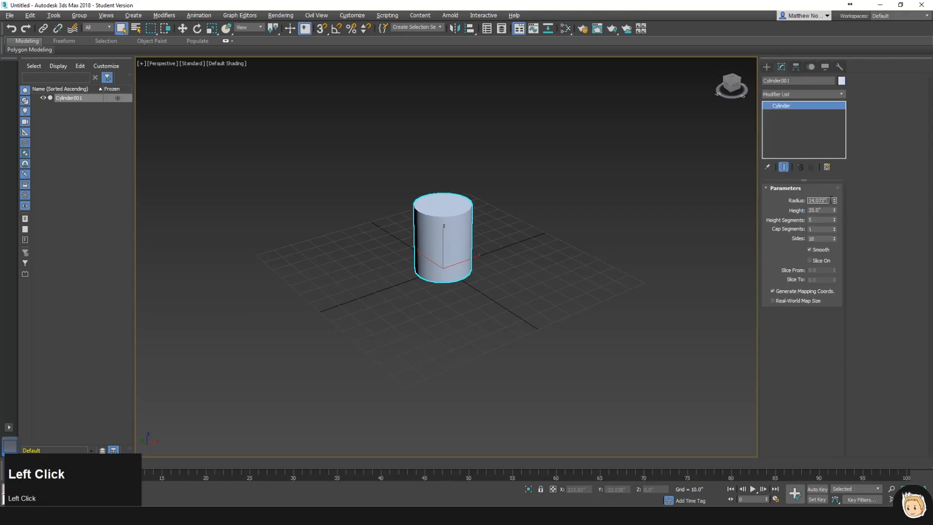
pyautogui.write('24')
pyautogui.press('Return')
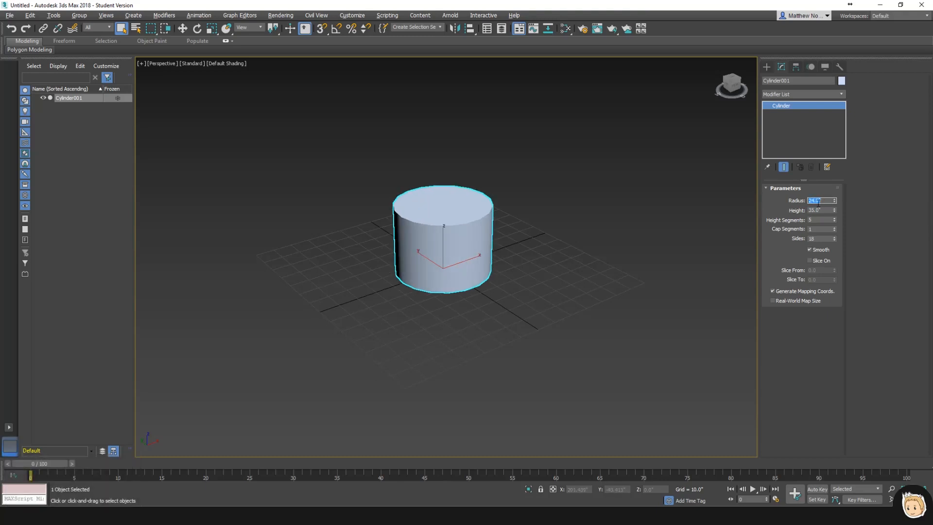
pyautogui.write('12')
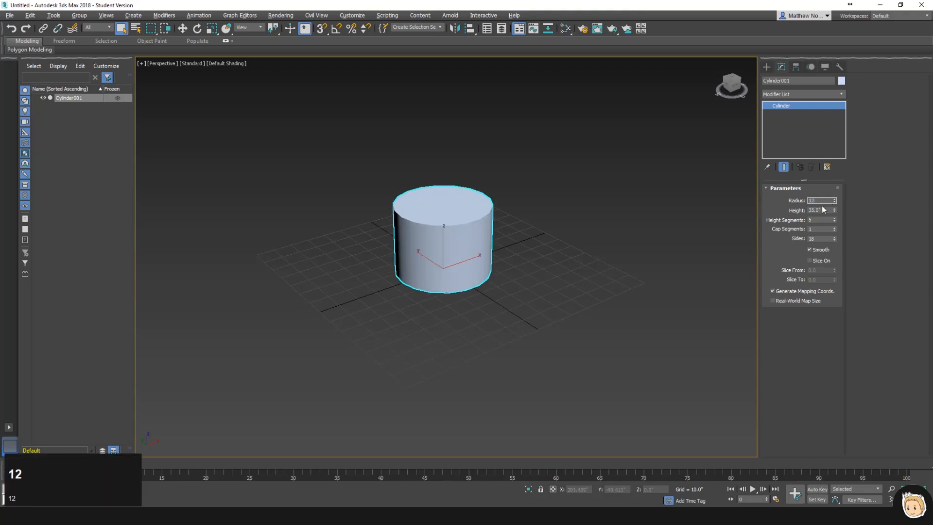
pyautogui.press('Return')
# - Show edged faces on the shaded cylinder in the perspective view, trying the wireframe display as well
pyautogui.keyDown('alt'); pyautogui.moveTo(485, 224); pyautogui.dragTo(432, 231, button='middle'); pyautogui.keyUp('alt')
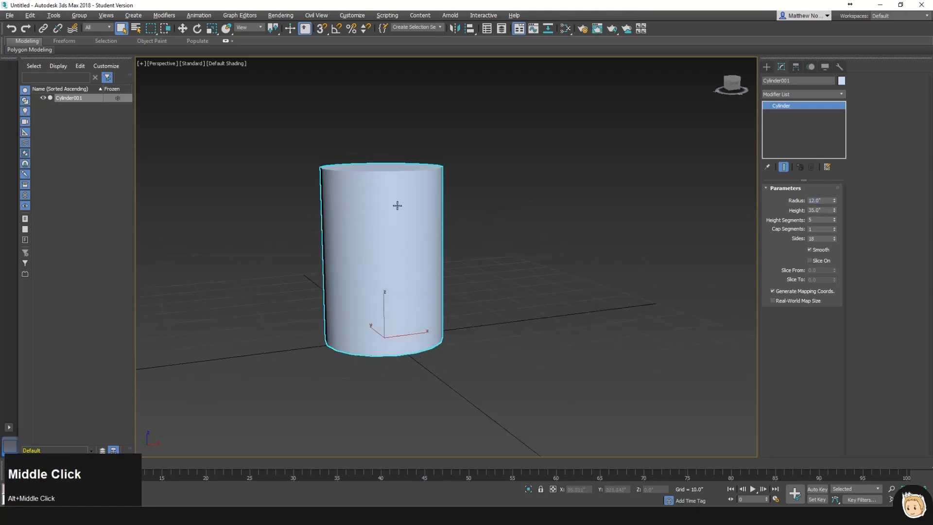
pyautogui.click(225, 64)
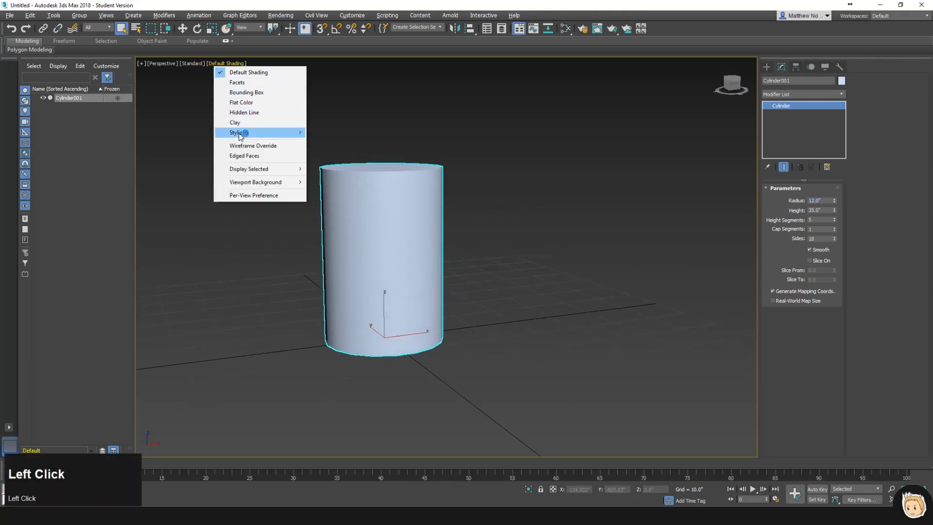
pyautogui.click(263, 157)
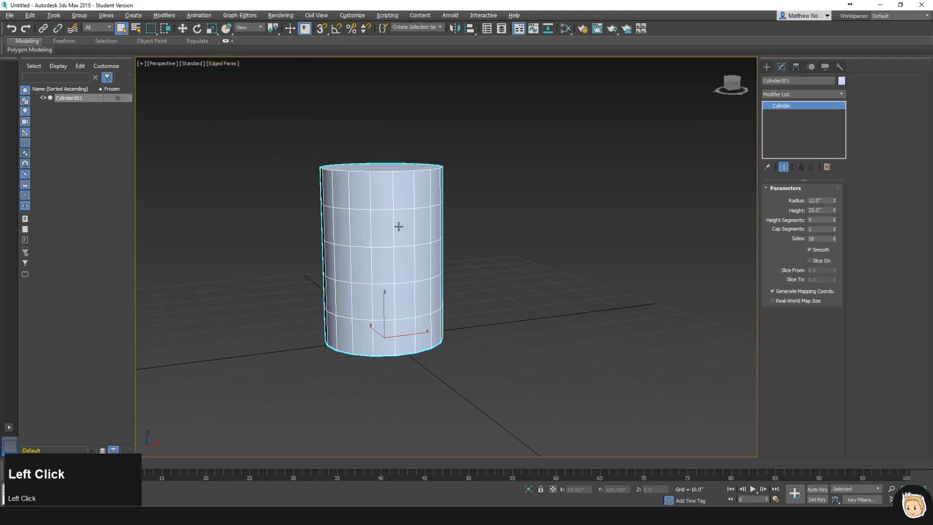
pyautogui.press('F3')
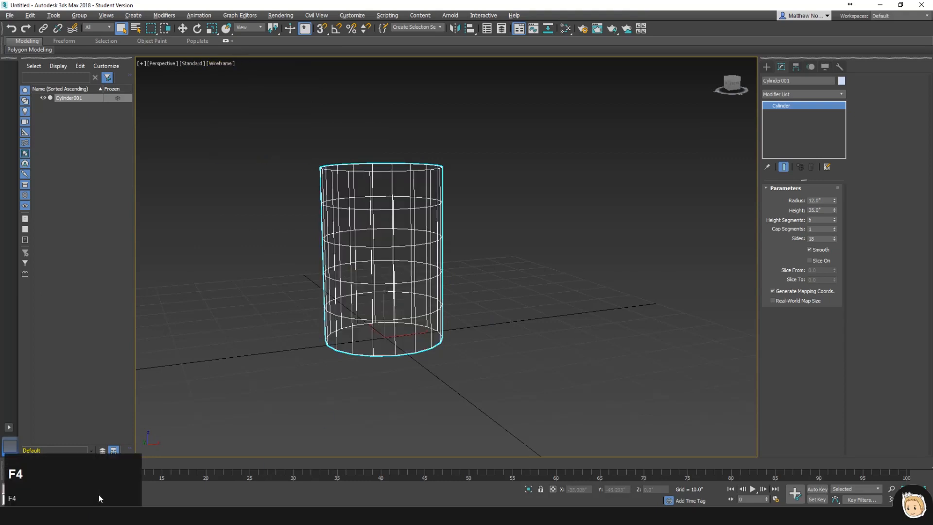
pyautogui.press('F3')
pyautogui.press('F4')
pyautogui.press('F4')
pyautogui.press('F4')
pyautogui.press('F4')
pyautogui.press('F4')
# - Set the cylinder's cap segments to 2 and its height segments to 6
pyautogui.keyDown('alt'); pyautogui.moveTo(432, 320); pyautogui.dragTo(437, 367, button='middle'); pyautogui.keyUp('alt')
pyautogui.click(835, 228)
pyautogui.keyDown('alt'); pyautogui.moveTo(477, 286); pyautogui.dragTo(710, 268, button='middle'); pyautogui.keyUp('alt')
pyautogui.click(835, 218)
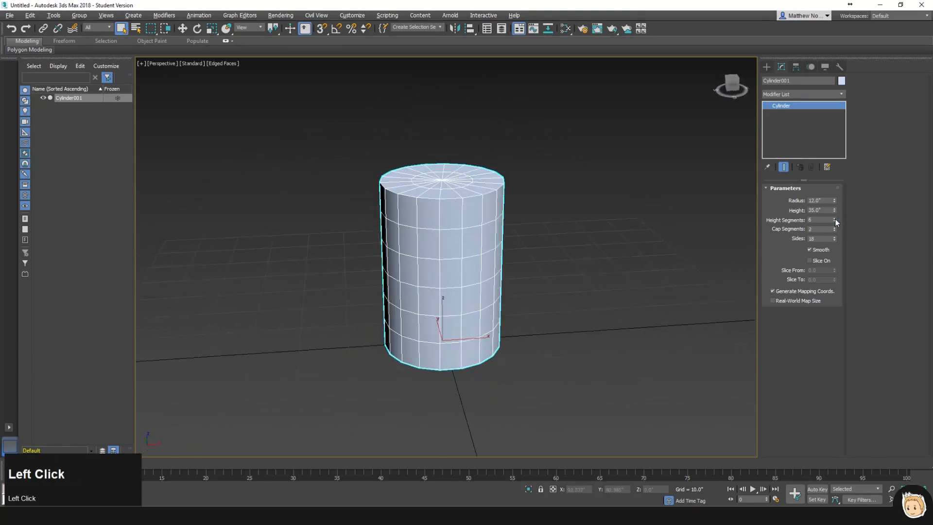
# - Convert the cylinder to an Editable Poly and enter edge selection level
pyautogui.rightClick(783, 106)
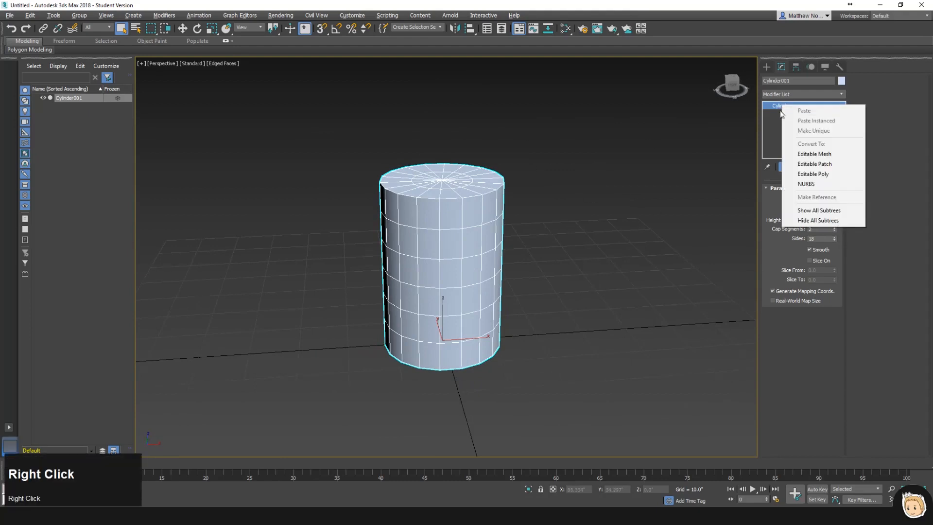
pyautogui.click(809, 175)
pyautogui.click(789, 199)
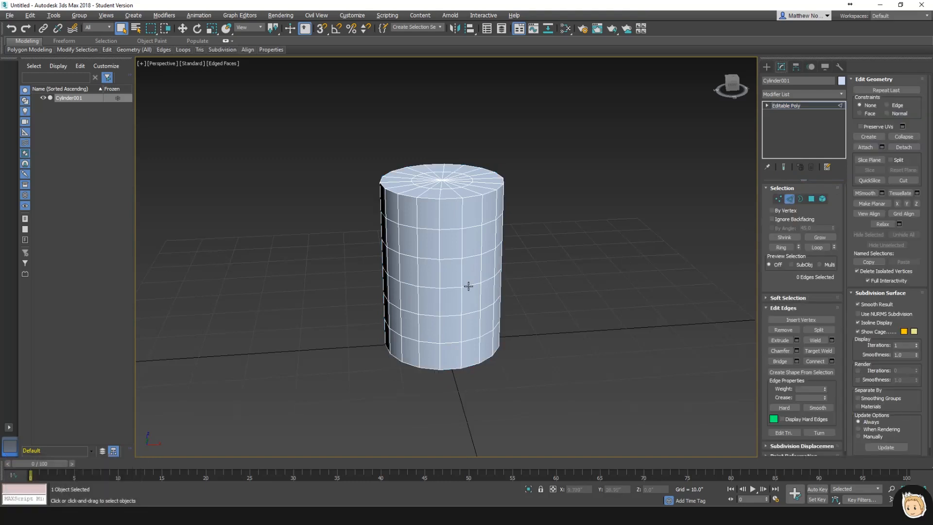
# - Select the horizontal edge loop at the cylinder's mid-height and activate the Scale tool
pyautogui.doubleClick(468, 286)
pyautogui.keyDown('alt'); pyautogui.moveTo(469, 273); pyautogui.dragTo(504, 307, button='middle'); pyautogui.keyUp('alt')
pyautogui.scroll(2, 512, 243)
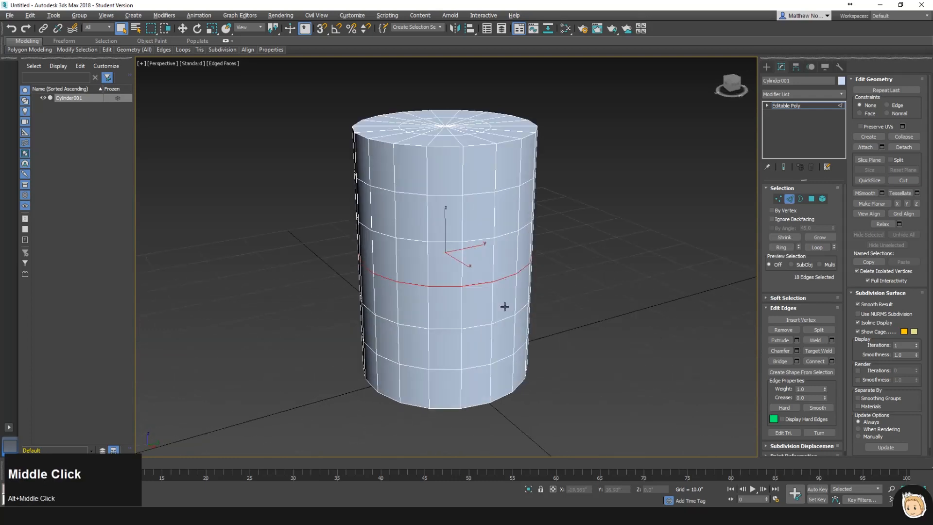
pyautogui.press('r')
# - Scale the middle edge loop outward, followed by the loops directly above and below it
pyautogui.moveTo(443, 251); pyautogui.dragTo(445, 238)
pyautogui.doubleClick(483, 240)
pyautogui.keyDown('ctrl'); pyautogui.doubleClick(483, 328); pyautogui.keyUp('ctrl')
pyautogui.doubleClick(493, 321)
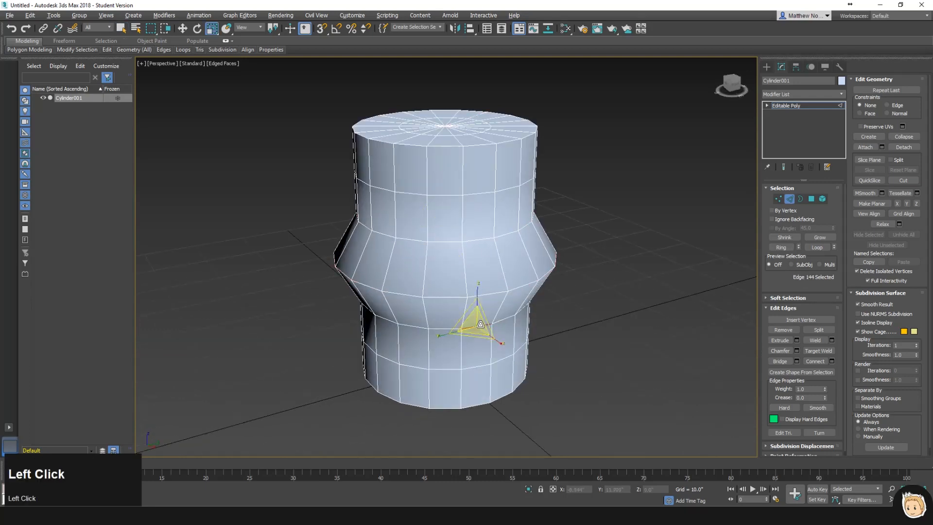
pyautogui.keyDown('ctrl'); pyautogui.doubleClick(477, 240); pyautogui.keyUp('ctrl')
pyautogui.moveTo(447, 281); pyautogui.dragTo(444, 271)
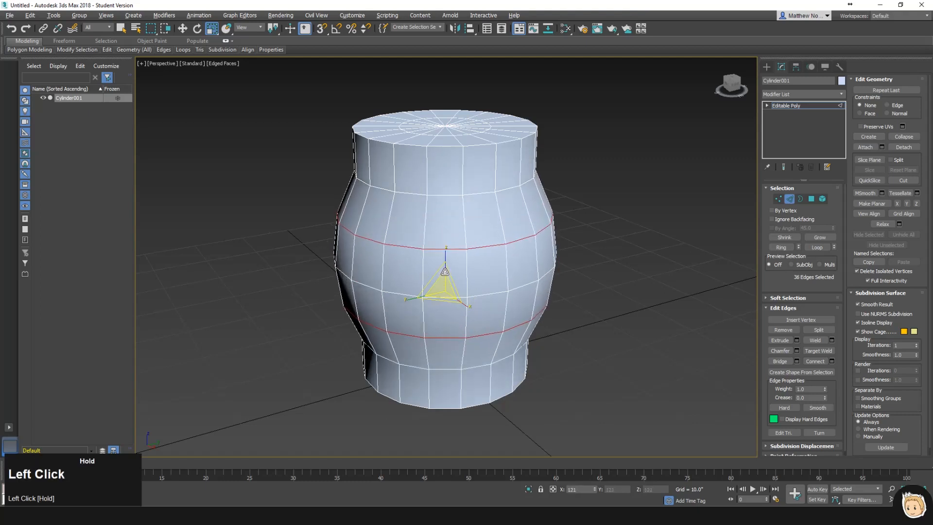
# - Scale the edge loops nearest the top and bottom rims slightly outward and clear the edge selection
pyautogui.doubleClick(483, 194)
pyautogui.keyDown('ctrl'); pyautogui.doubleClick(474, 368); pyautogui.keyUp('ctrl')
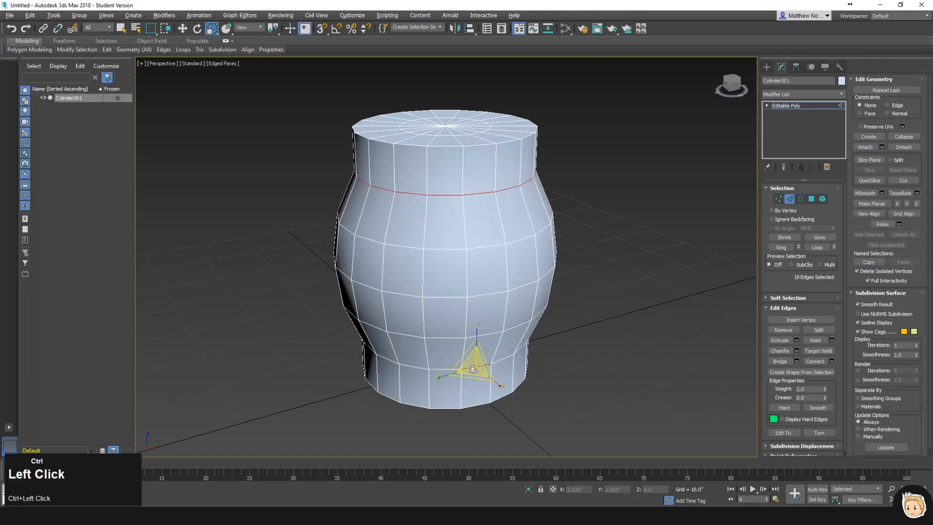
pyautogui.moveTo(444, 332); pyautogui.dragTo(444, 328)
pyautogui.doubleClick(534, 289)
pyautogui.click(569, 289)
# - Hide the edged faces and compare the barrel's profile with the reference photo in Photoshop's Plan.psd
pyautogui.press('F4')
pyautogui.scroll(-5, 558, 296)
pyautogui.keyDown('alt'); pyautogui.moveTo(558, 296); pyautogui.dragTo(512, 289, button='middle'); pyautogui.keyUp('alt')
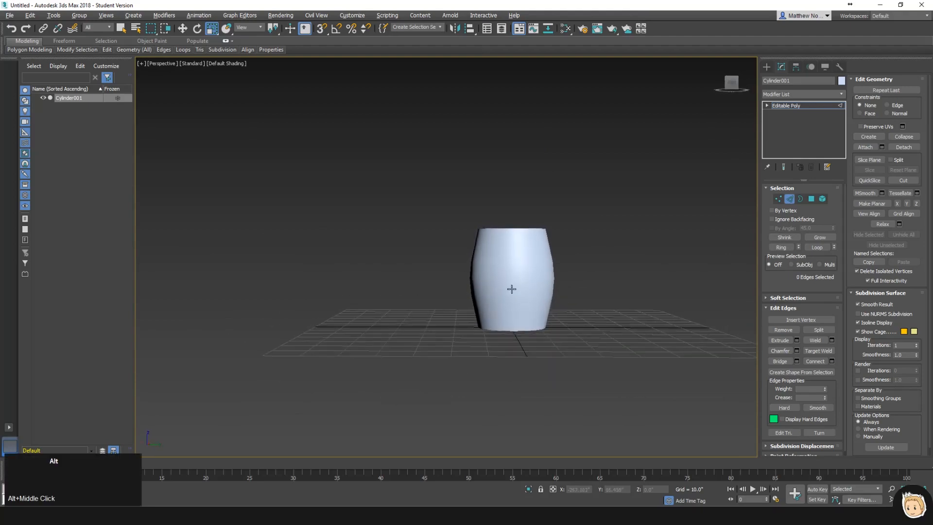
pyautogui.moveTo(0, 9); pyautogui.dragTo(583, 1)
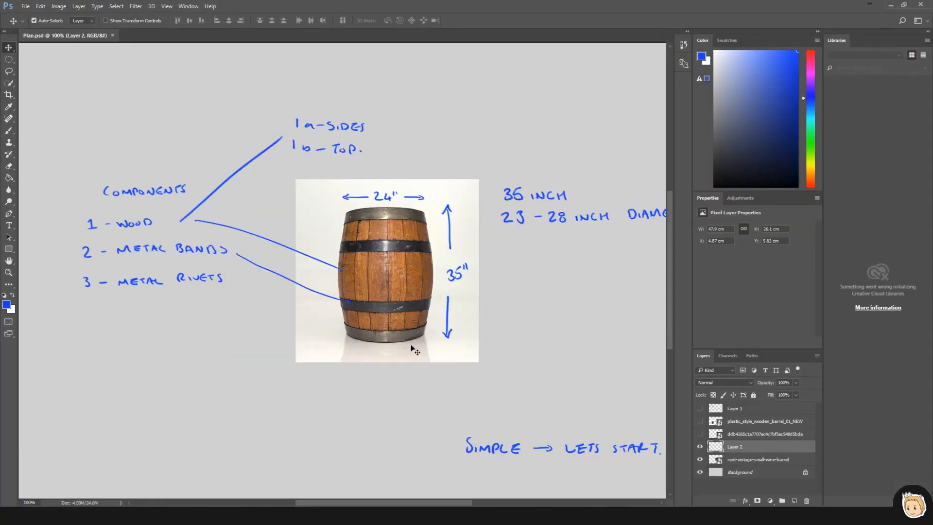
pyautogui.moveTo(704, 6); pyautogui.dragTo(0, 10)
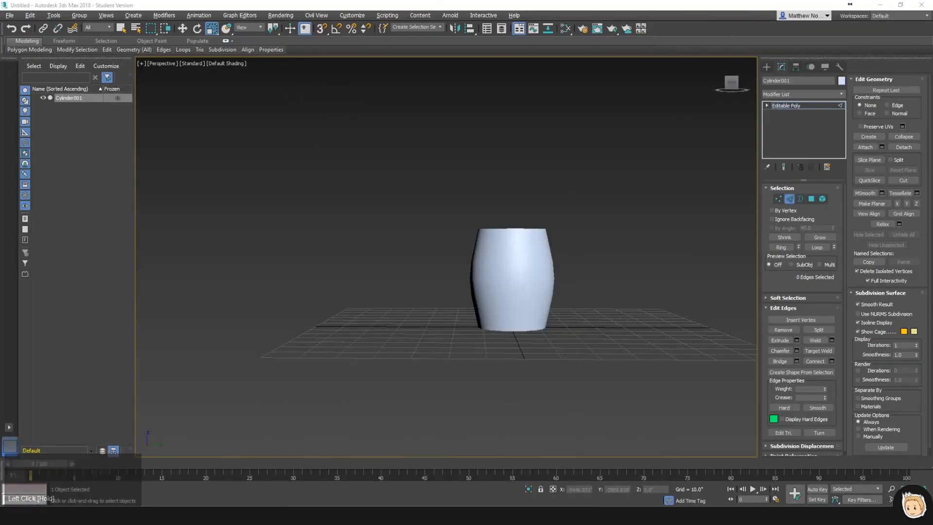
pyautogui.click(550, 259)
# - Show the edged faces again and undo all the edge loop scaling back to the straight cylinder
pyautogui.scroll(4, 550, 260)
pyautogui.moveTo(574, 282); pyautogui.dragTo(468, 273, button='middle')
pyautogui.press('F4')
pyautogui.hotkey('ctrl', 'z')
pyautogui.hotkey('ctrl', 'z')
pyautogui.hotkey('ctrl', 'z')
pyautogui.hotkey('ctrl', 'z')
pyautogui.hotkey('ctrl', 'z')
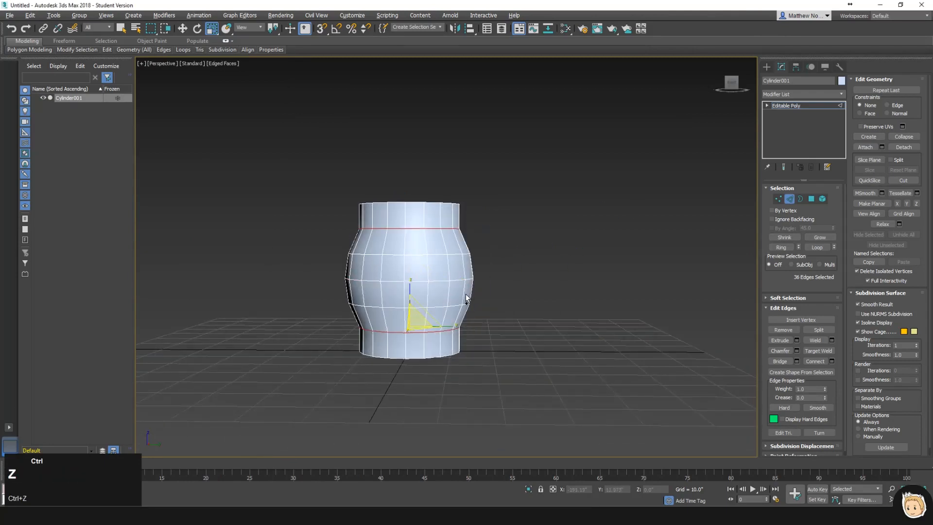
pyautogui.hotkey('ctrl', 'z')
pyautogui.hotkey('ctrl', 'z')
pyautogui.hotkey('ctrl', 'z')
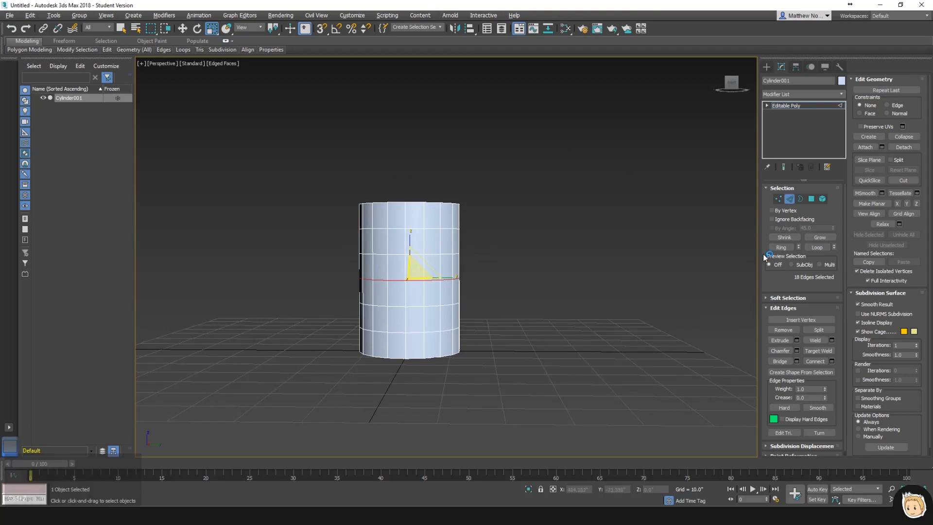
# - Enable Soft Selection with an edge distance of 2 and scale the middle edge loop outward into a barrel shape
pyautogui.click(767, 299)
pyautogui.click(856, 91)
pyautogui.click(860, 99)
pyautogui.click(917, 98)
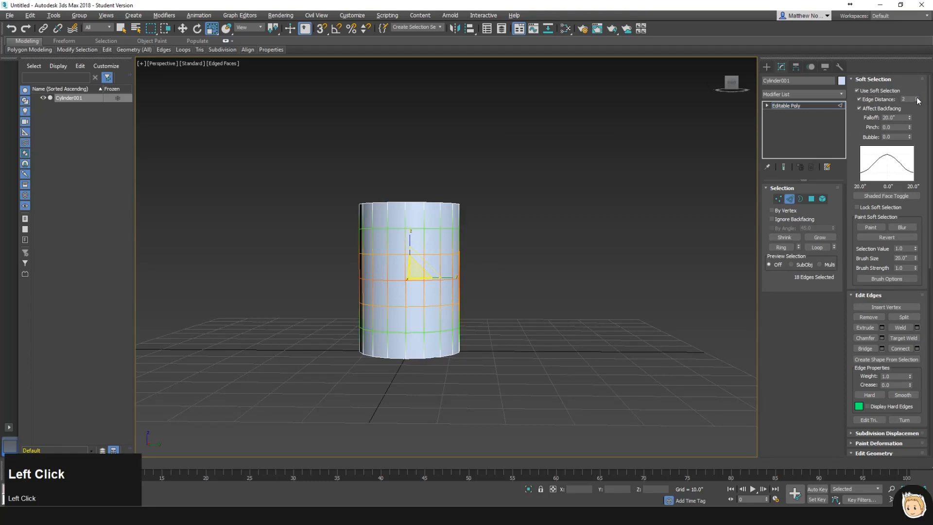
pyautogui.moveTo(910, 121); pyautogui.dragTo(911, 115)
pyautogui.moveTo(413, 269); pyautogui.dragTo(418, 259)
# - Try scaling the middle edge loop with a soft selection falloff of 4.488 inches, and undo it
pyautogui.keyDown('alt'); pyautogui.moveTo(483, 287); pyautogui.dragTo(428, 291, button='middle'); pyautogui.keyUp('alt')
pyautogui.moveTo(911, 118); pyautogui.dragTo(907, 154)
pyautogui.moveTo(408, 263); pyautogui.dragTo(410, 240)
pyautogui.hotkey('ctrl', 'z')
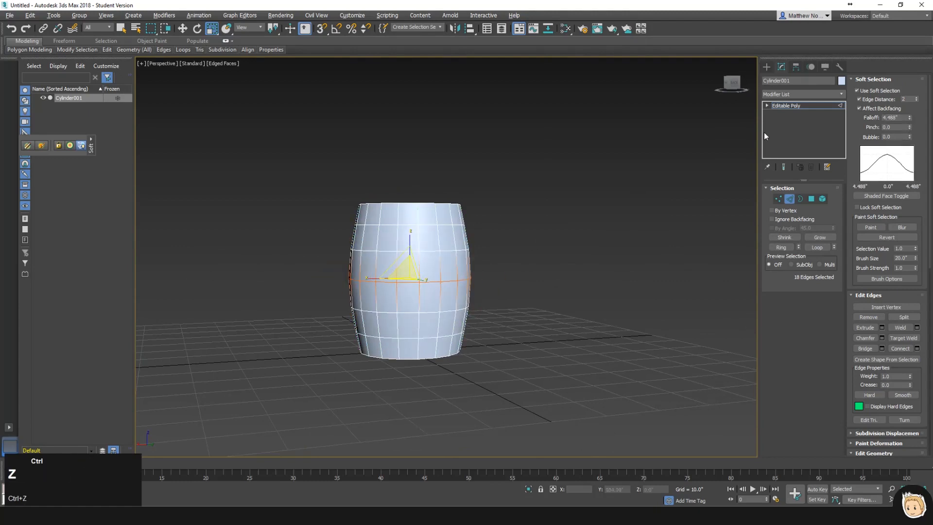
# - Try scaling the middle edge loop with a soft selection falloff of 33.615 inches, and undo it
pyautogui.moveTo(909, 118); pyautogui.dragTo(13, 248)
pyautogui.moveTo(23, 296); pyautogui.dragTo(23, 302)
pyautogui.moveTo(407, 268)
pyautogui.mouseDown()
pyautogui.moveTo(409, 257)
pyautogui.moveTo(407, 277)
pyautogui.moveTo(410, 257)
pyautogui.mouseUp()
pyautogui.hotkey('ctrl', 'z')
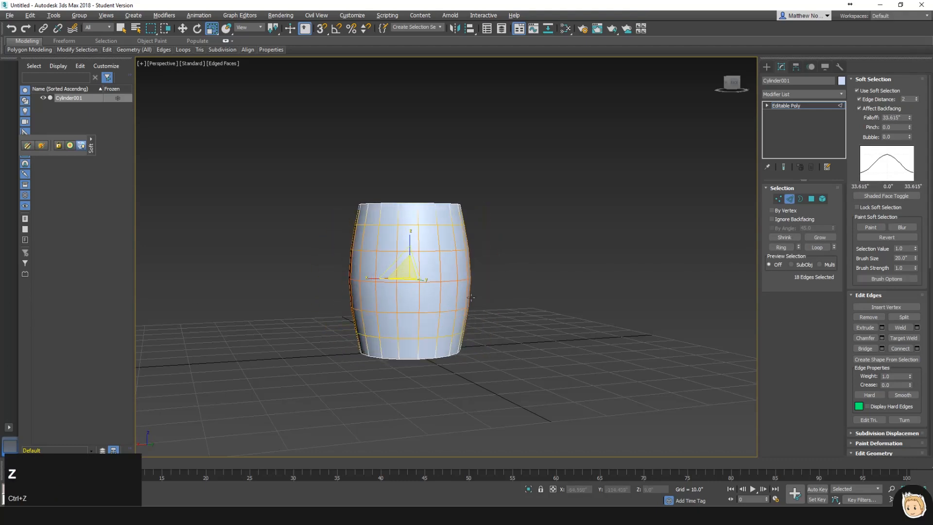
# - Turn off Soft Selection and collapse its settings
pyautogui.click(869, 92)
pyautogui.click(874, 78)
# - Hide the perspective grid and scale the top cap's inner edge loop outward until it sits close to the rim
pyautogui.keyDown('alt'); pyautogui.moveTo(599, 206); pyautogui.dragTo(474, 282, button='middle'); pyautogui.keyUp('alt')
pyautogui.scroll(4, 535, 248)
pyautogui.press('g')
pyautogui.keyDown('ctrl'); pyautogui.doubleClick(445, 309); pyautogui.keyUp('ctrl')
pyautogui.moveTo(417, 309); pyautogui.dragTo(796, 186)
# - Enter polygon selection level, pick one wedge of the top cap, and show the barrel shaded from the top view
pyautogui.click(811, 200)
pyautogui.click(469, 170)
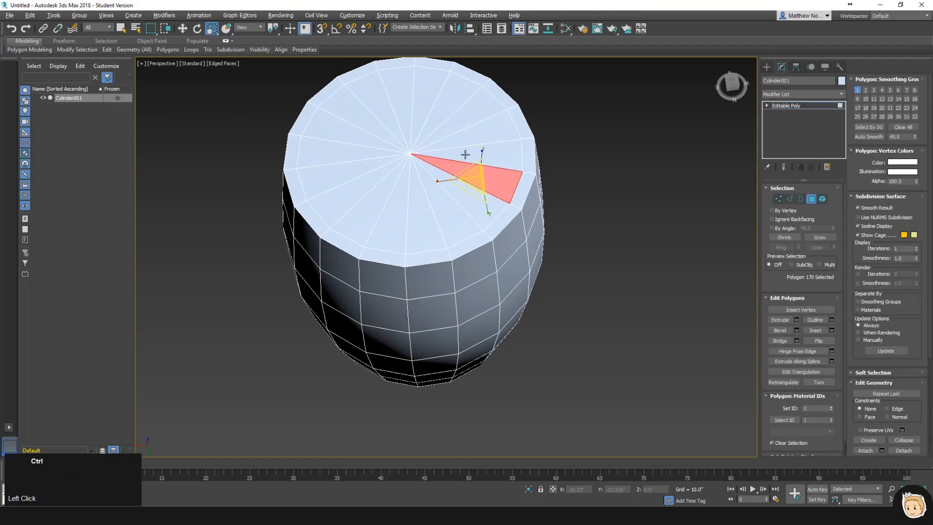
pyautogui.keyDown('alt'); pyautogui.moveTo(421, 146); pyautogui.dragTo(466, 194, button='middle'); pyautogui.keyUp('alt')
pyautogui.press('t')
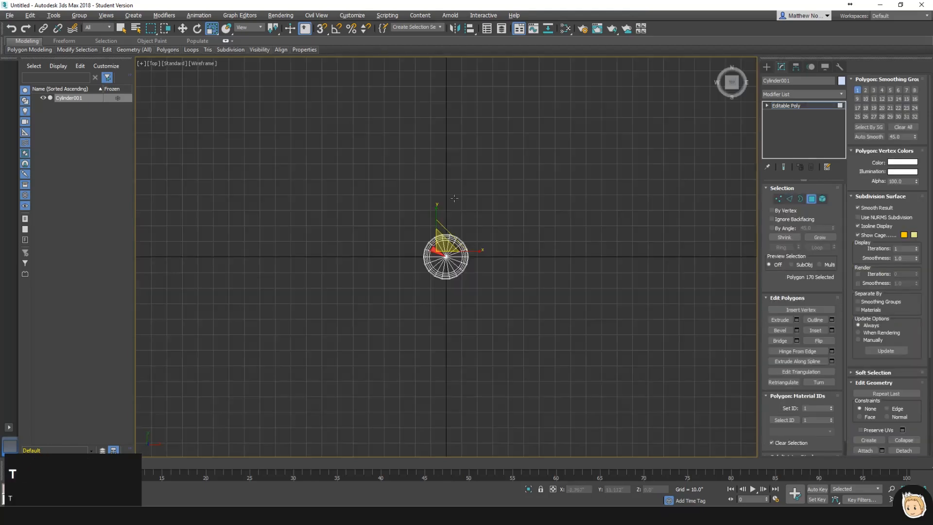
pyautogui.press('z')
pyautogui.press('p')
pyautogui.press('[')
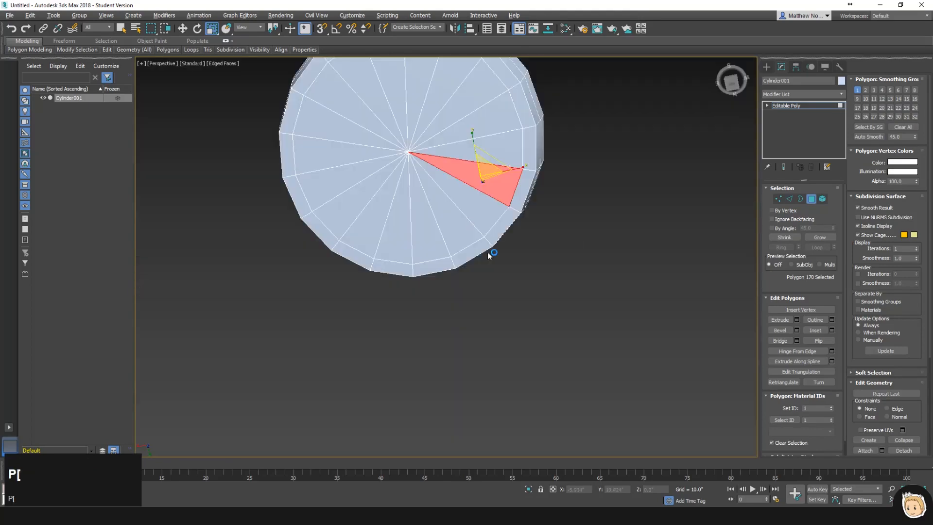
pyautogui.press('t')
pyautogui.scroll(-5, 467, 257)
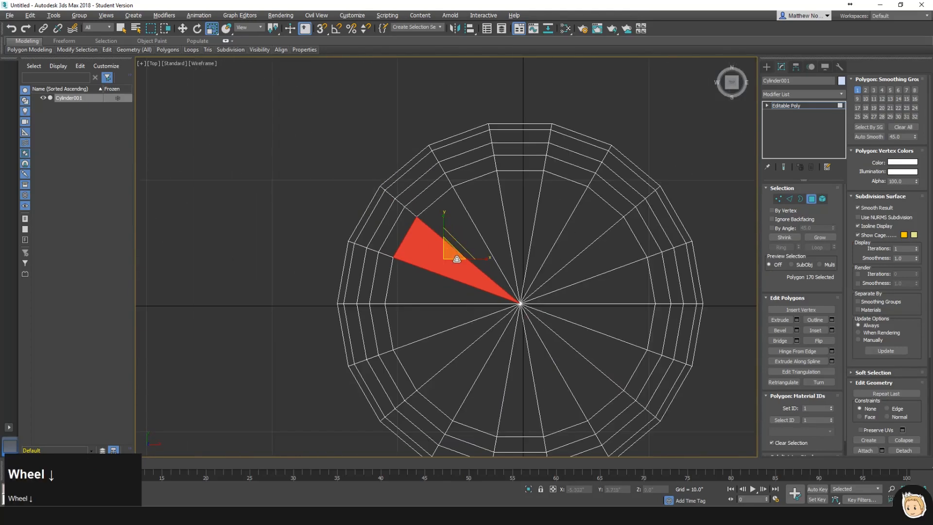
pyautogui.press('F3')
pyautogui.middleClick(562, 267)
pyautogui.scroll(-3, 496, 291)
pyautogui.scroll(3, 515, 241)
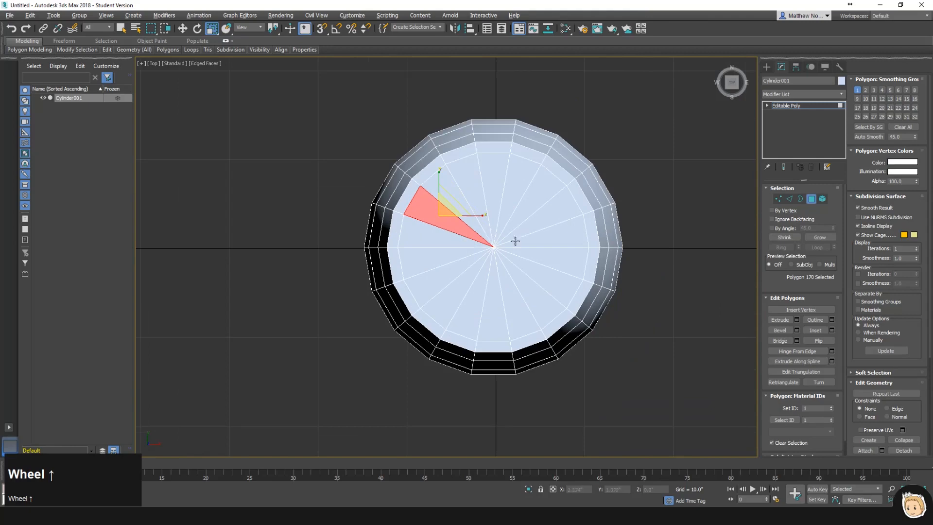
pyautogui.click(651, 222)
pyautogui.moveTo(476, 223); pyautogui.dragTo(504, 257)
pyautogui.hotkey('ctrl', 'z')
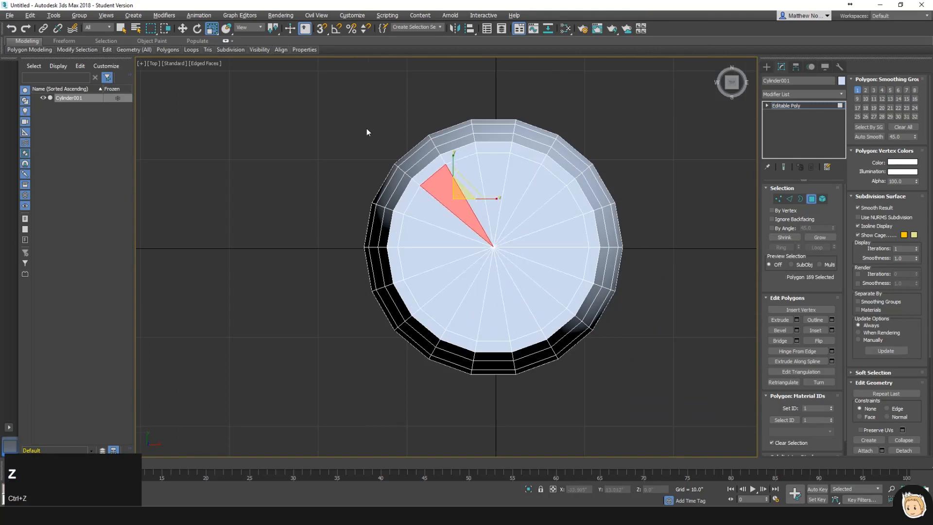
# - Region-select all wedge polygons inside the cap's inner ring with the Select Object tool
pyautogui.click(122, 28)
pyautogui.moveTo(523, 271); pyautogui.dragTo(525, 272)
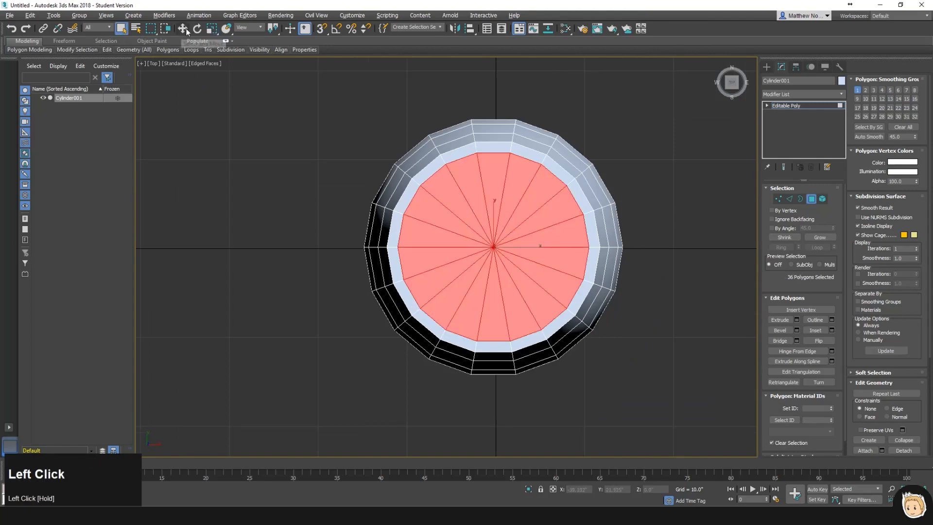
# - Show the barrel in perspective and try to bevel the selected wedges of both caps, undoing the result
pyautogui.keyDown('alt'); pyautogui.moveTo(537, 215); pyautogui.dragTo(533, 307, button='middle'); pyautogui.keyUp('alt')
pyautogui.press('p')
pyautogui.scroll(-3, 520, 238)
pyautogui.click(777, 330)
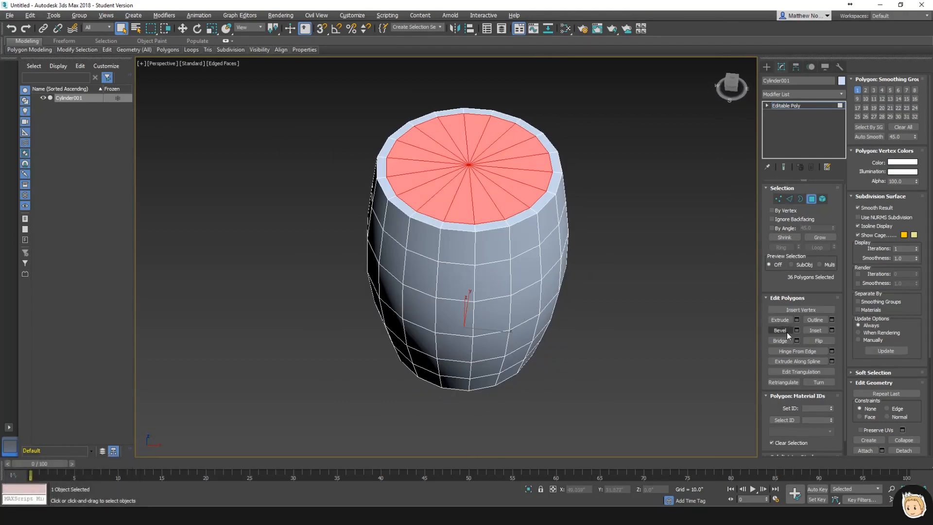
pyautogui.moveTo(517, 195); pyautogui.dragTo(534, 163)
pyautogui.keyDown('alt'); pyautogui.moveTo(536, 209); pyautogui.dragTo(546, 179, button='middle'); pyautogui.keyUp('alt')
pyautogui.click(558, 183)
pyautogui.hotkey('ctrl', 'z')
# - Bevel the selected wedges of both caps inward so each cap is recessed inside its rim, and clear the selection
pyautogui.keyDown('alt'); pyautogui.moveTo(558, 214); pyautogui.dragTo(545, 163, button='middle'); pyautogui.keyUp('alt')
pyautogui.moveTo(508, 332)
pyautogui.mouseDown()
pyautogui.moveTo(506, 292)
pyautogui.moveTo(510, 342)
pyautogui.mouseUp()
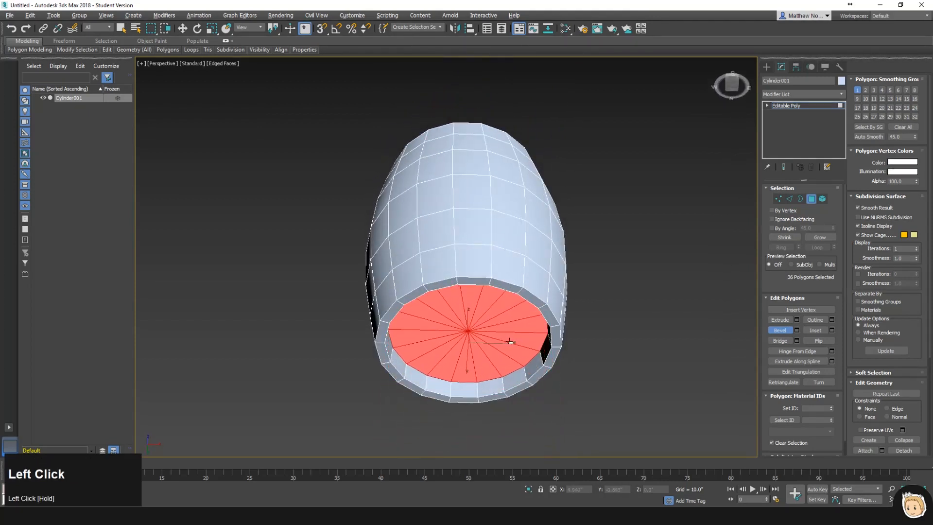
pyautogui.click(511, 339)
pyautogui.keyDown('alt'); pyautogui.moveTo(512, 339); pyautogui.dragTo(597, 319, button='middle'); pyautogui.keyUp('alt')
pyautogui.keyDown('alt'); pyautogui.moveTo(537, 190); pyautogui.dragTo(569, 221, button='middle'); pyautogui.keyUp('alt')
pyautogui.click(781, 331)
pyautogui.click(629, 262)
# - Turn off the edged-faces display to show the barrel's recessed top with plain shading
pyautogui.scroll(-4, 629, 263)
pyautogui.press('F4')
pyautogui.moveTo(620, 271)
pyautogui.mouseDown(button='middle')
pyautogui.moveTo(402, 260)
pyautogui.moveTo(416, 230)
pyautogui.moveTo(563, 218)
pyautogui.mouseUp(button='middle')
pyautogui.scroll(5, 563, 217)
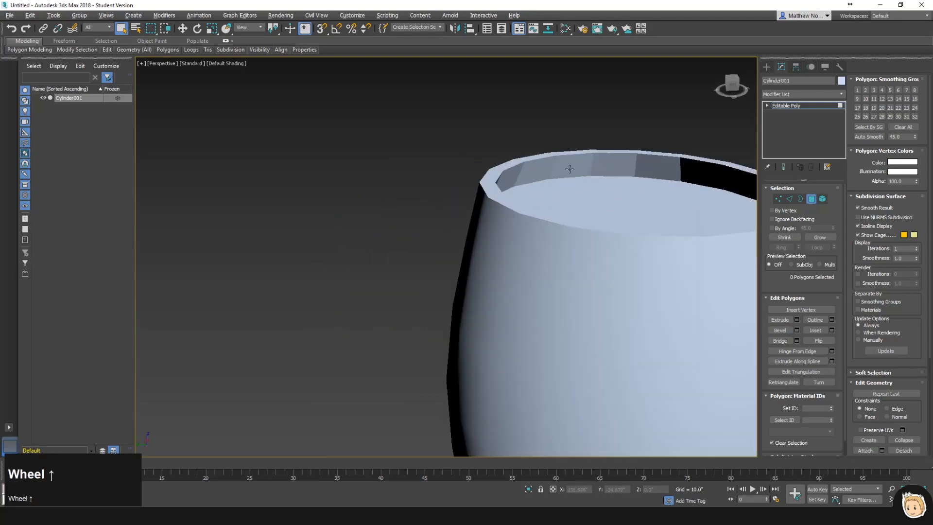
pyautogui.moveTo(681, 203); pyautogui.dragTo(451, 248, button='middle')
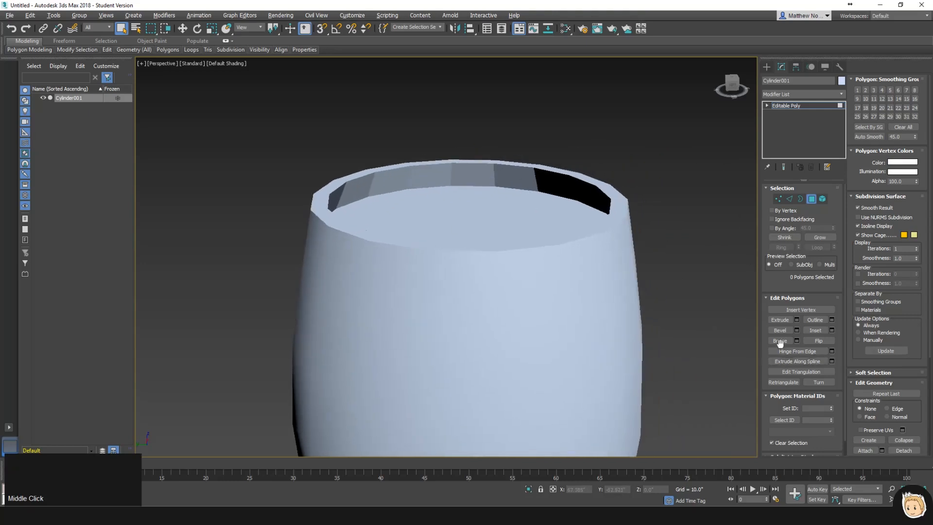
# - Examine the smoothing groups assigned to the barrel's side, rim, inner wall and cap polygons
pyautogui.click(504, 220)
pyautogui.hotkey('ctrl', 'a')
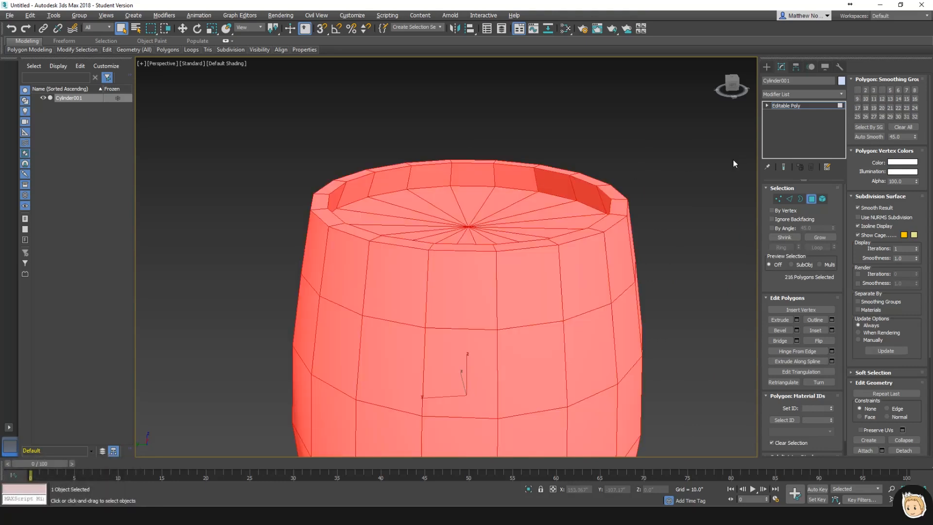
pyautogui.click(609, 146)
pyautogui.click(554, 336)
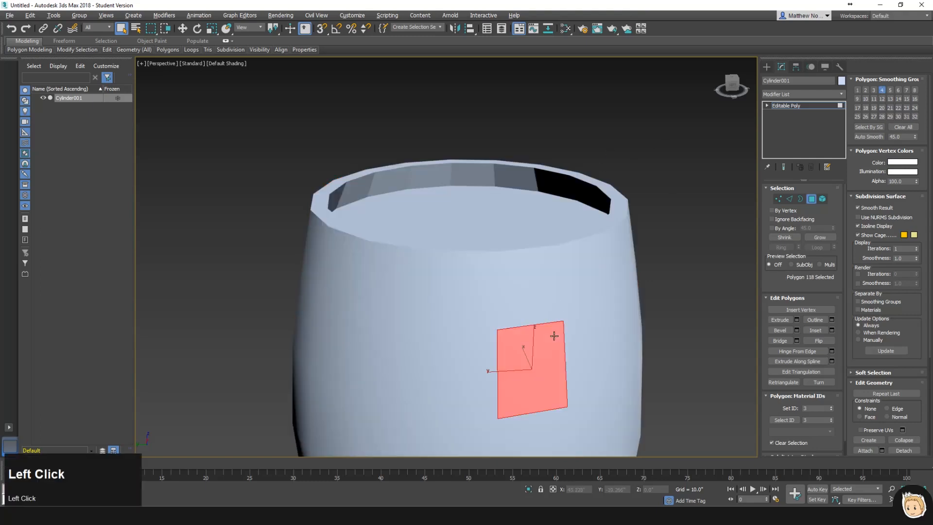
pyautogui.click(514, 244)
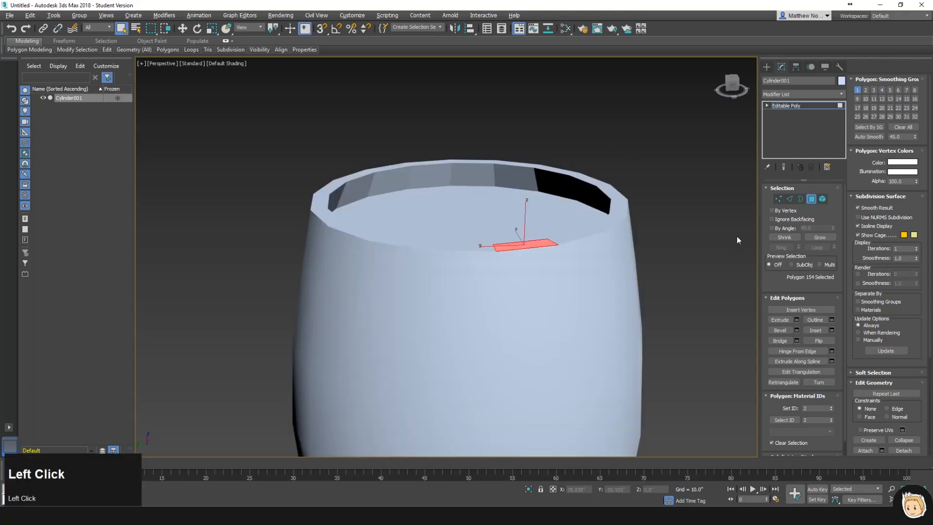
pyautogui.click(515, 179)
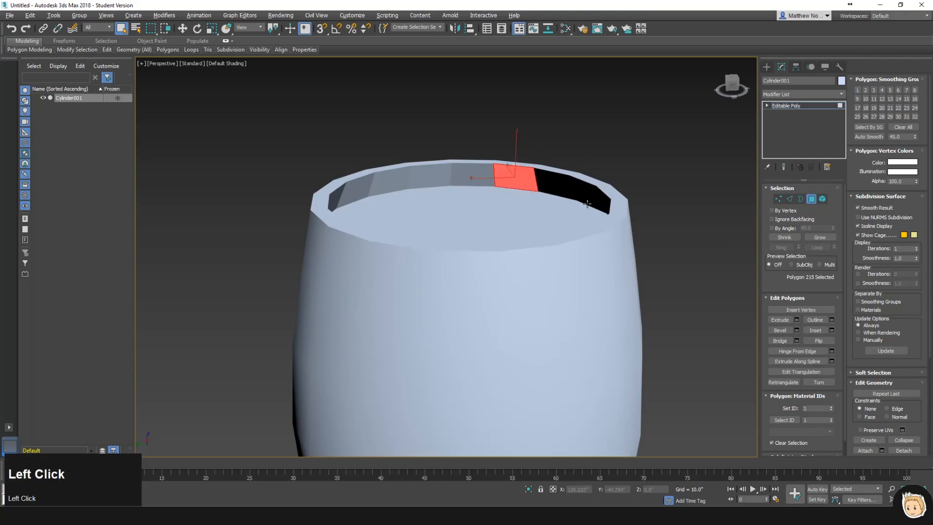
pyautogui.click(528, 216)
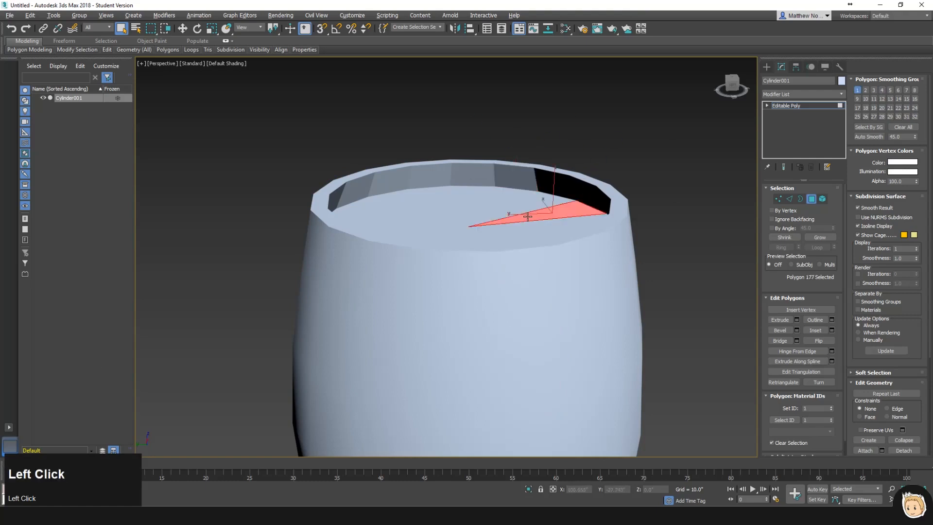
# - Select the full ring of inner wall polygons at the top rim and assign it to smoothing group 4
pyautogui.click(575, 186)
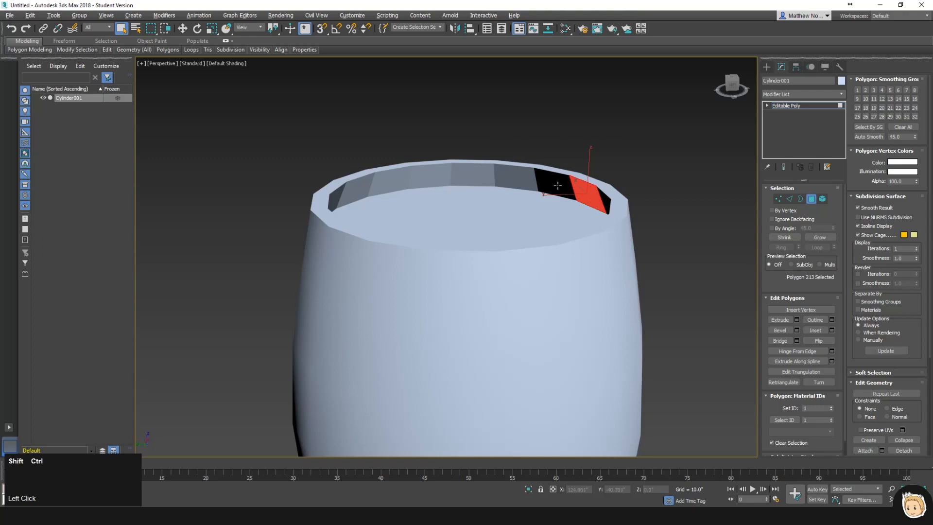
pyautogui.keyDown('ctrl'); pyautogui.keyDown('shift'); pyautogui.click(558, 186); pyautogui.keyUp('shift'); pyautogui.keyUp('ctrl')
pyautogui.click(882, 90)
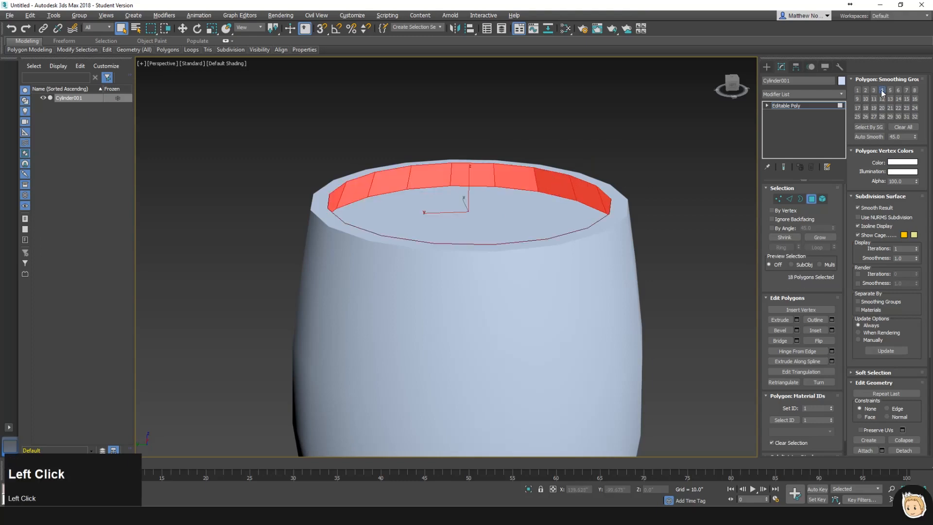
pyautogui.click(588, 133)
# - Try selecting the inner wall ring at the barrel's bottom end by extending the selection from one polygon
pyautogui.keyDown('alt'); pyautogui.moveTo(479, 173); pyautogui.dragTo(545, 121, button='middle'); pyautogui.keyUp('alt')
pyautogui.scroll(-4, 554, 218)
pyautogui.scroll(5, 519, 192)
pyautogui.moveTo(506, 249); pyautogui.dragTo(489, 208, button='middle')
pyautogui.click(523, 181)
pyautogui.keyDown('ctrl'); pyautogui.keyDown('shift'); pyautogui.click(485, 183); pyautogui.keyUp('shift'); pyautogui.keyUp('ctrl')
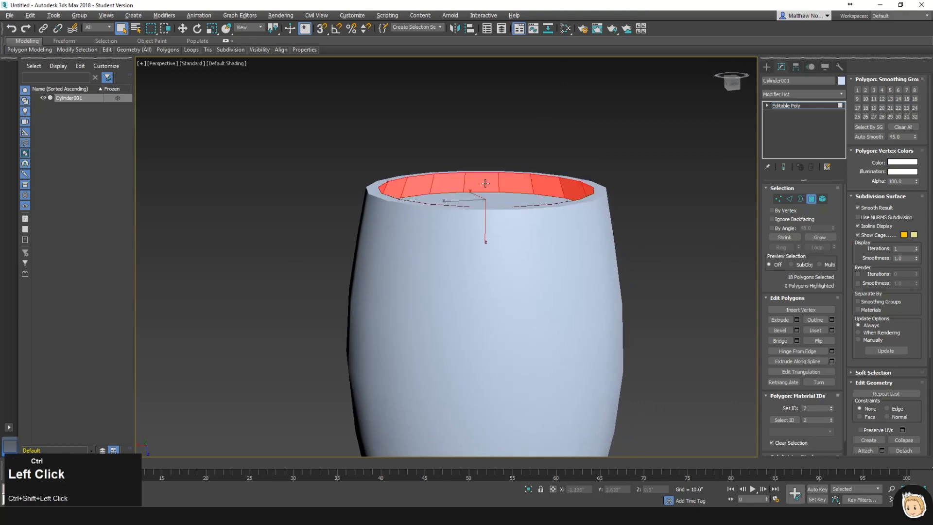
pyautogui.hotkey('ctrl', 'z')
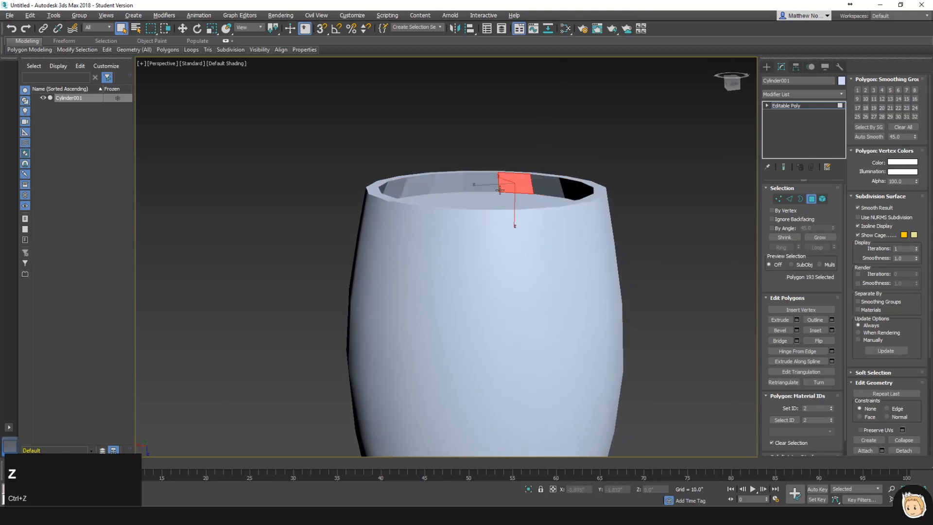
pyautogui.click(516, 183)
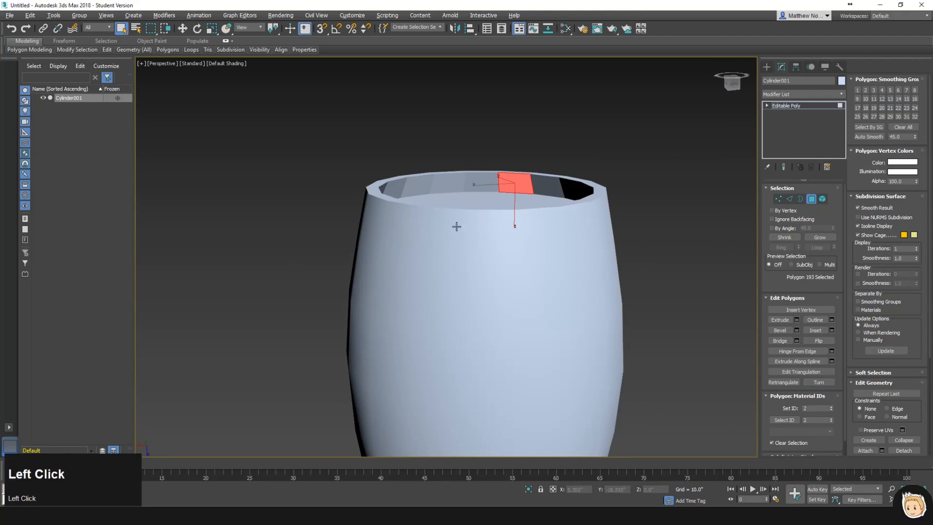
pyautogui.keyDown('ctrl'); pyautogui.keyDown('shift'); pyautogui.click(479, 185); pyautogui.keyUp('shift'); pyautogui.keyUp('ctrl')
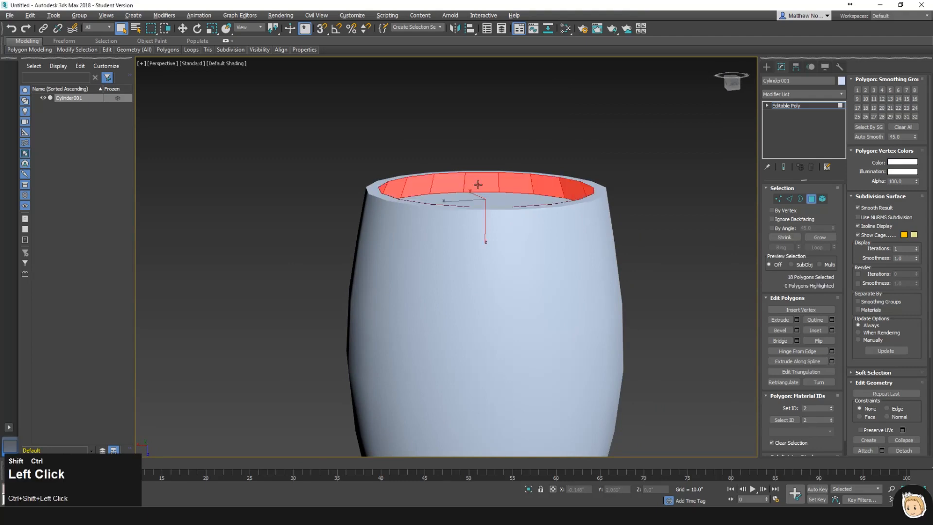
# - Loop-select the inner wall polygons at the bottom end, assign them to smoothing group 4, and leave polygon level
pyautogui.click(500, 185)
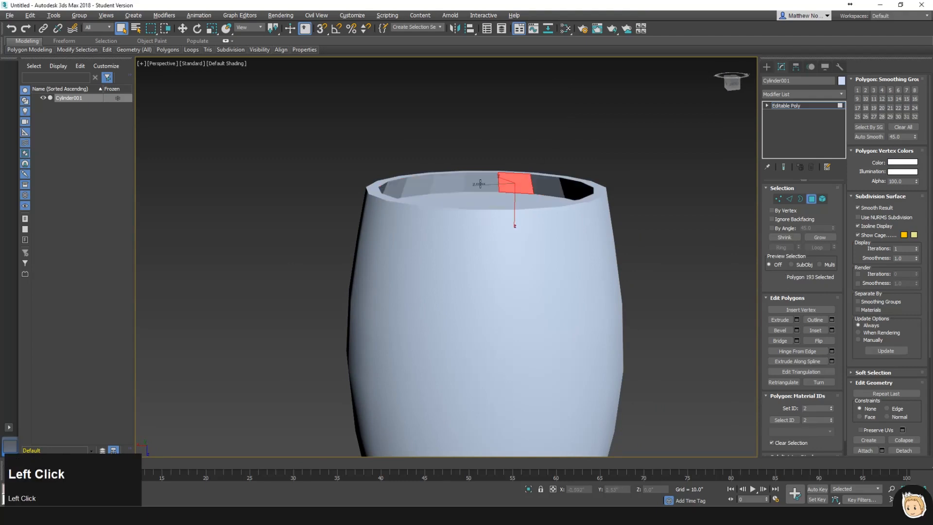
pyautogui.click(225, 41)
pyautogui.click(158, 54)
pyautogui.keyDown('alt'); pyautogui.moveTo(437, 292); pyautogui.dragTo(559, 264, button='middle'); pyautogui.keyUp('alt')
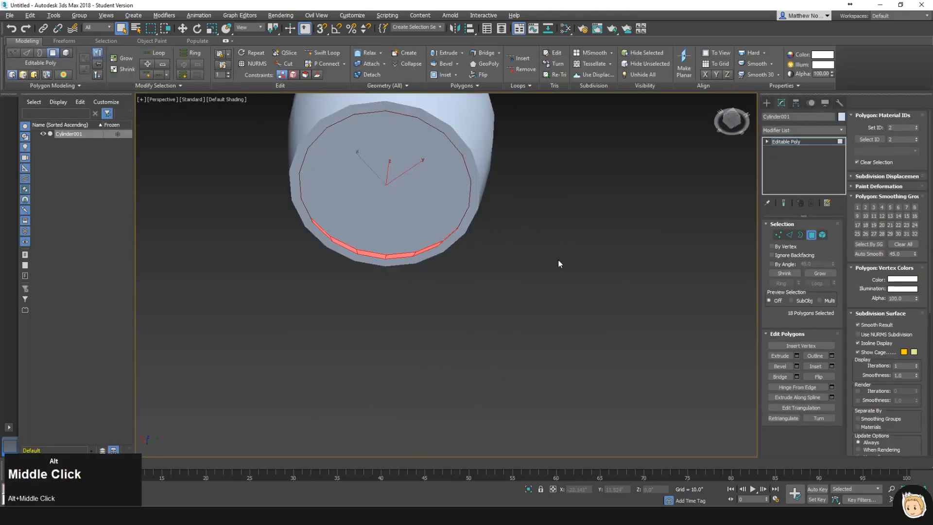
pyautogui.click(882, 207)
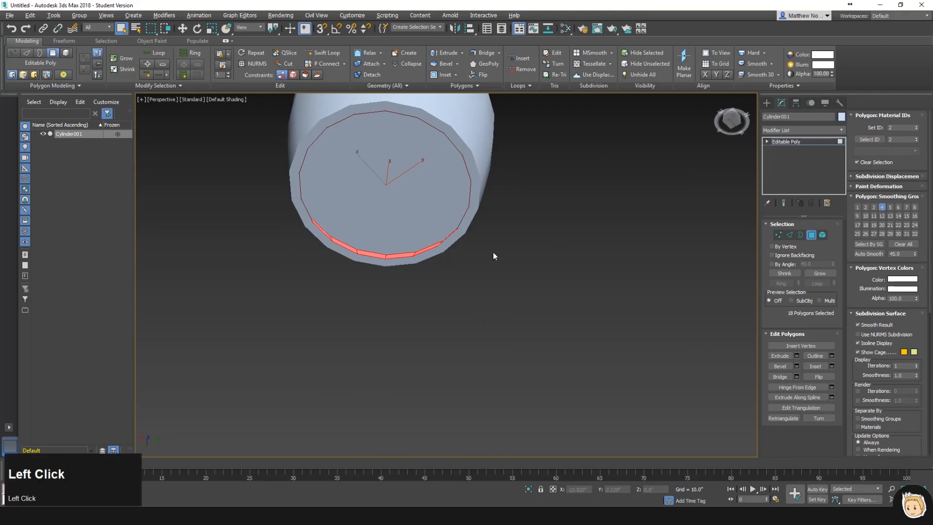
pyautogui.click(811, 235)
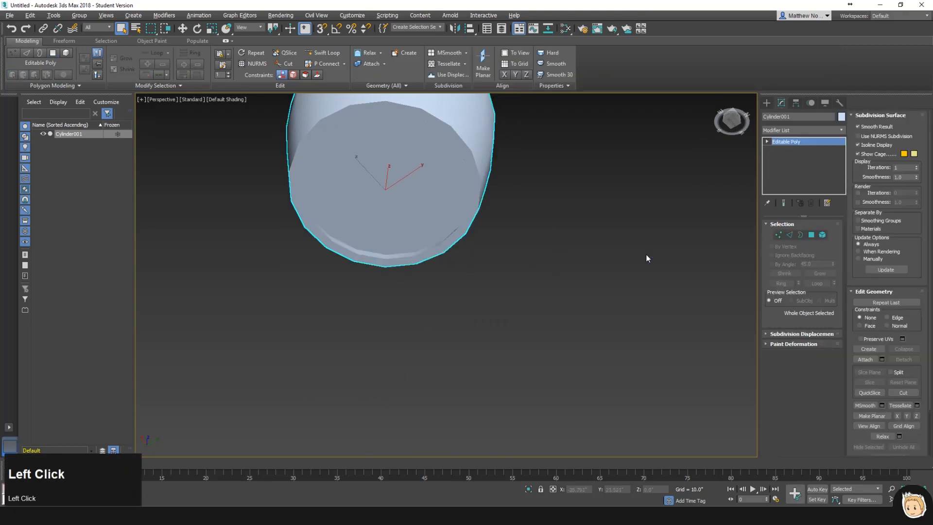
# - Collapse the modeling ribbon and turn the edged-faces display back on
pyautogui.keyDown('alt'); pyautogui.moveTo(392, 247); pyautogui.dragTo(496, 257, button='middle'); pyautogui.keyUp('alt')
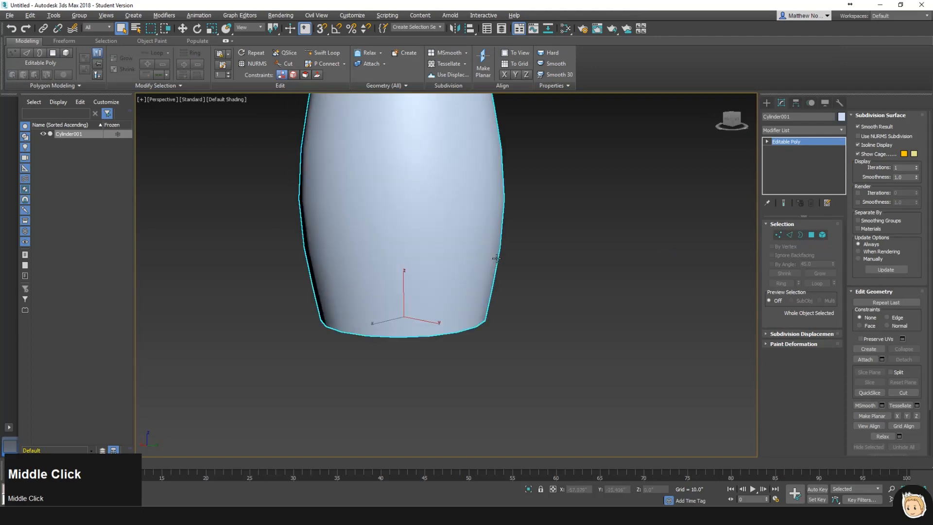
pyautogui.keyDown('alt'); pyautogui.moveTo(504, 193); pyautogui.dragTo(397, 135, button='middle'); pyautogui.keyUp('alt')
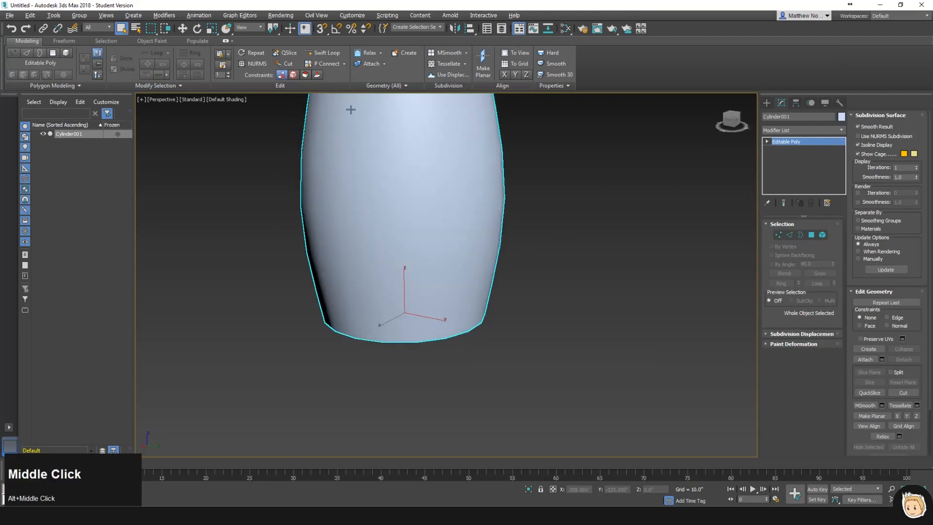
pyautogui.click(226, 41)
pyautogui.keyDown('alt'); pyautogui.moveTo(494, 177); pyautogui.dragTo(516, 304, button='middle'); pyautogui.keyUp('alt')
pyautogui.press('F4')
pyautogui.scroll(-2, 515, 243)
# - Clone the barrel as a single copy and move it along the Y axis to about 54 inches
pyautogui.press('w')
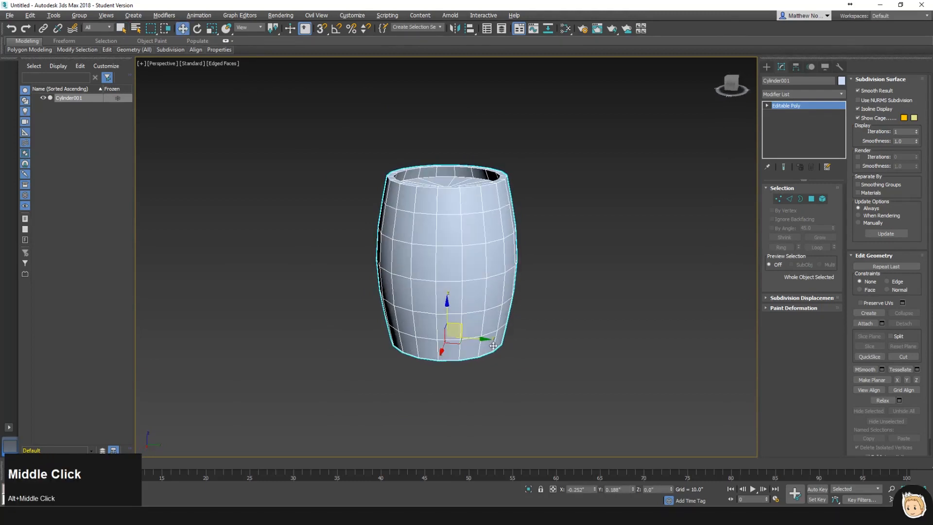
pyautogui.keyDown('shift'); pyautogui.moveTo(535, 336); pyautogui.dragTo(700, 335); pyautogui.keyUp('shift')
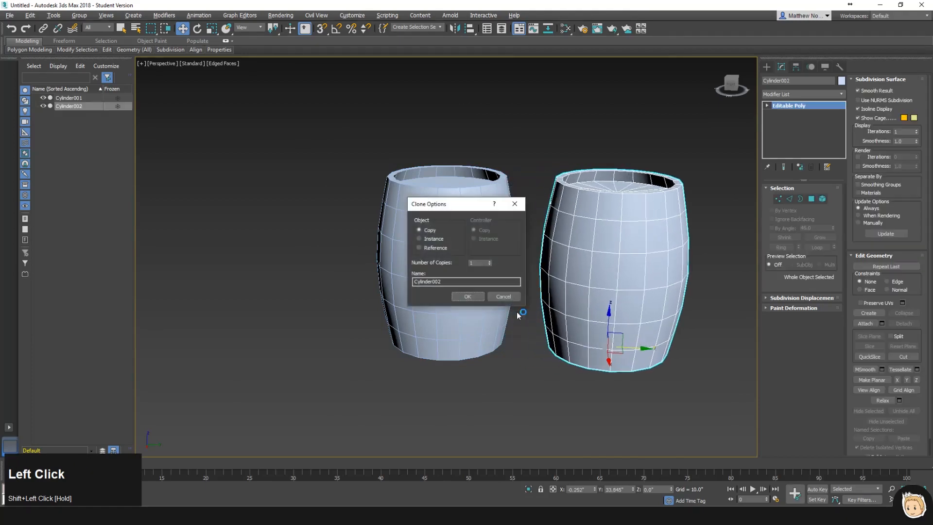
pyautogui.click(466, 300)
pyautogui.keyDown('alt'); pyautogui.moveTo(591, 248); pyautogui.dragTo(452, 334, button='middle'); pyautogui.keyUp('alt')
pyautogui.moveTo(448, 334); pyautogui.dragTo(537, 334)
pyautogui.keyDown('alt'); pyautogui.moveTo(540, 321); pyautogui.dragTo(557, 232, button='middle'); pyautogui.keyUp('alt')
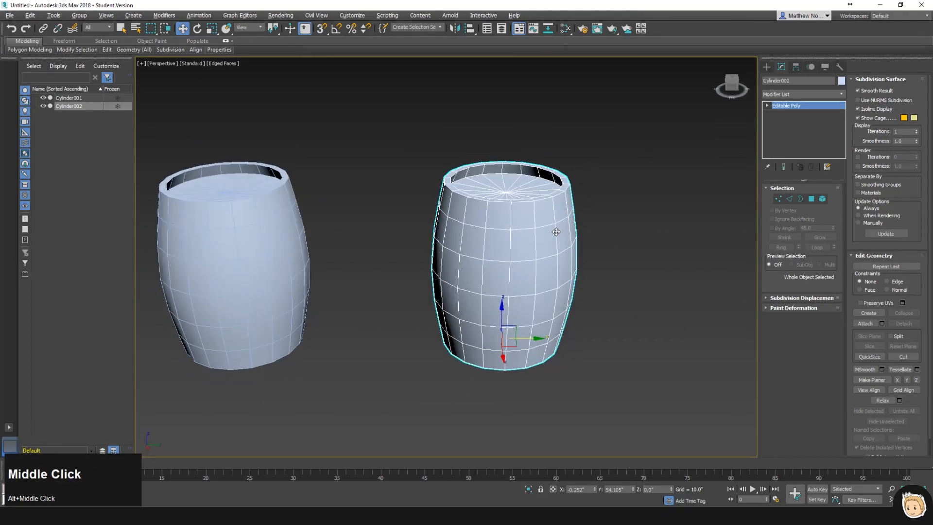
# - Try isolating the copied barrel and end the isolation to show both barrels again
pyautogui.hotkey('alt', 'q')
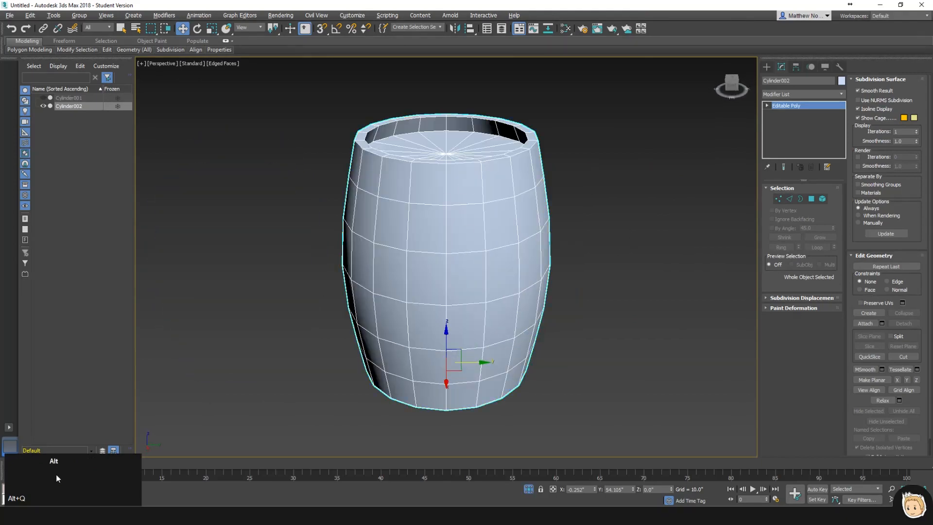
pyautogui.rightClick(588, 204)
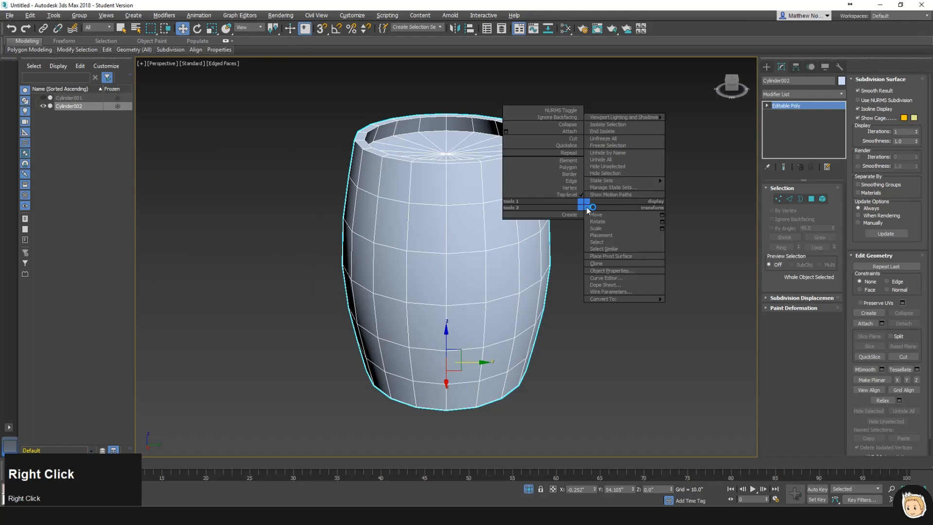
pyautogui.click(608, 131)
pyautogui.hotkey('alt', 'q')
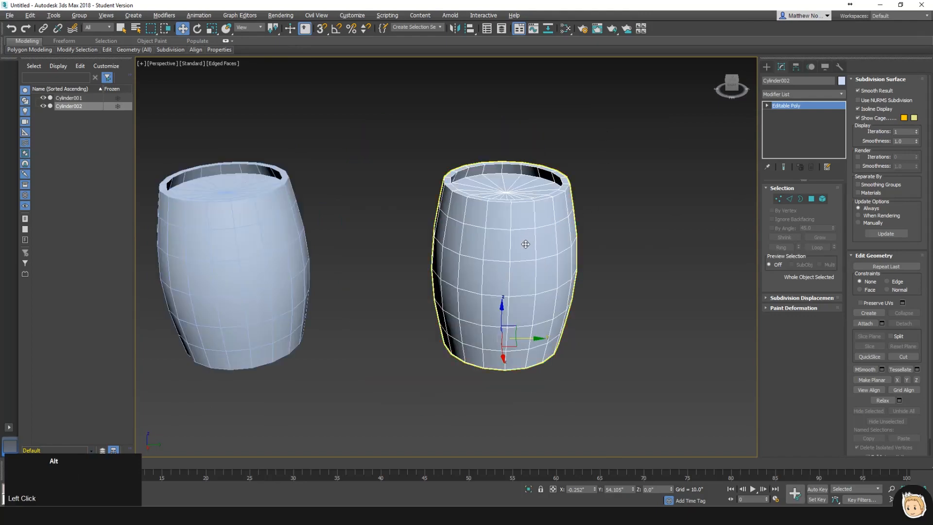
pyautogui.rightClick(587, 176)
pyautogui.click(608, 100)
# - Isolate the copied barrel so the original is hidden
pyautogui.hotkey('alt', 'q')
pyautogui.click(629, 262)
pyautogui.click(520, 213)
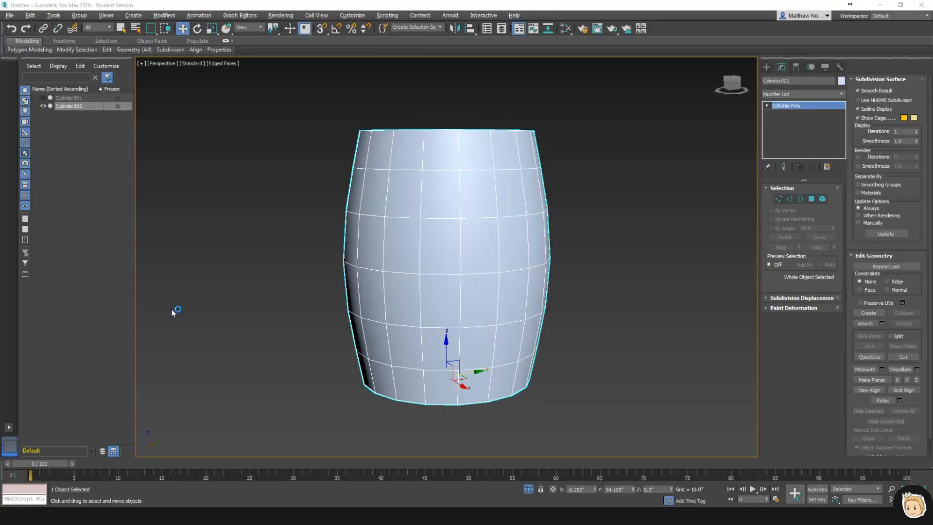
pyautogui.keyDown('alt'); pyautogui.moveTo(583, 243); pyautogui.dragTo(343, 325, button='middle'); pyautogui.keyUp('alt')
pyautogui.keyDown('shift'); pyautogui.moveTo(345, 314); pyautogui.dragTo(516, 313); pyautogui.keyUp('shift')
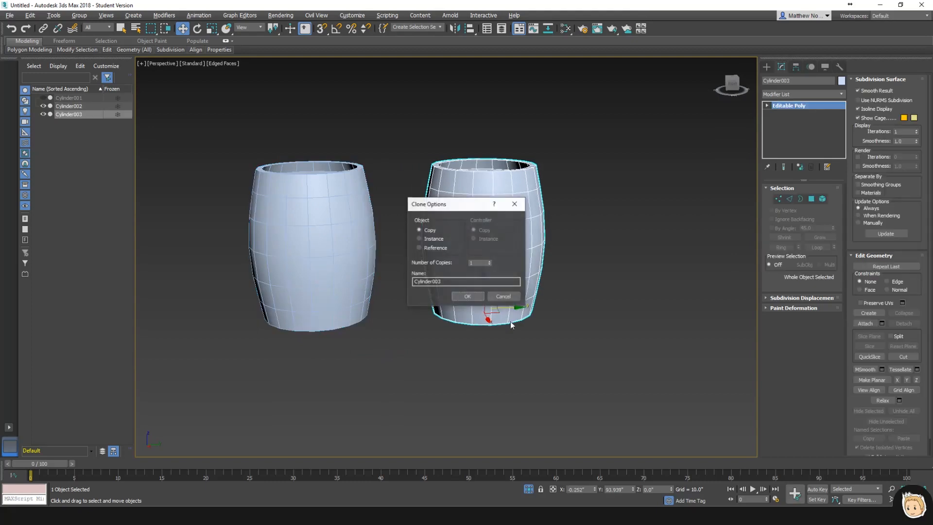
pyautogui.click(503, 296)
# - Clone the isolated barrel beside itself as one instance
pyautogui.keyDown('alt'); pyautogui.moveTo(396, 318); pyautogui.dragTo(352, 312, button='middle'); pyautogui.keyUp('alt')
pyautogui.moveTo(355, 312); pyautogui.dragTo(479, 313)
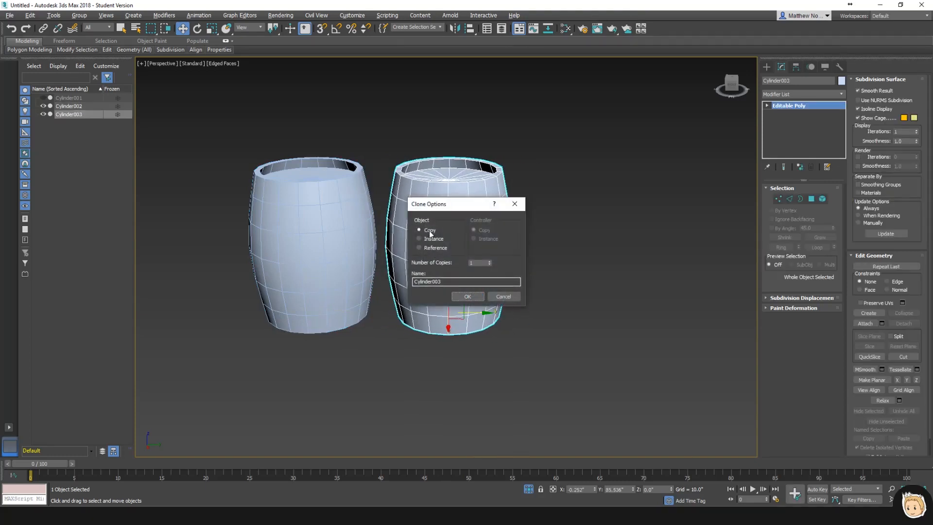
pyautogui.click(434, 239)
pyautogui.click(468, 296)
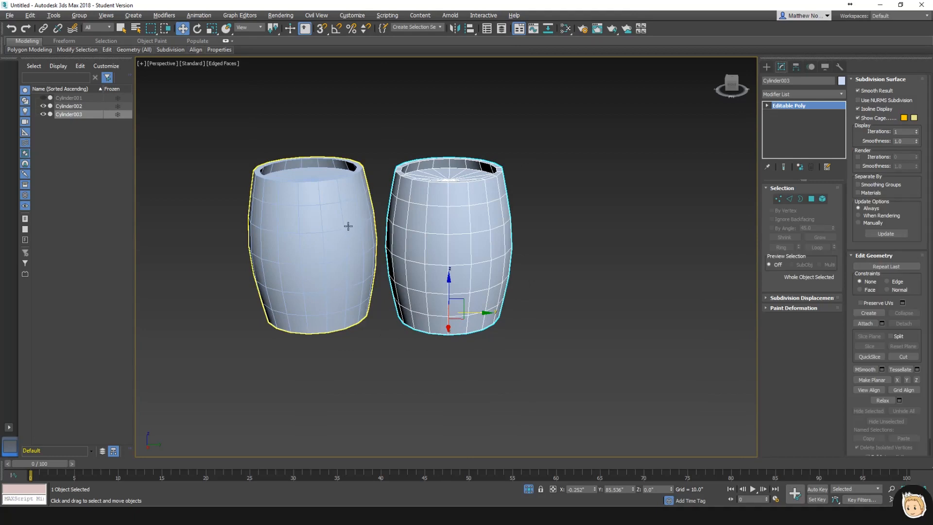
# - Move a group of top rim vertices on the source barrel to test its link to the instance
pyautogui.click(349, 225)
pyautogui.click(778, 199)
pyautogui.moveTo(343, 157); pyautogui.dragTo(372, 180)
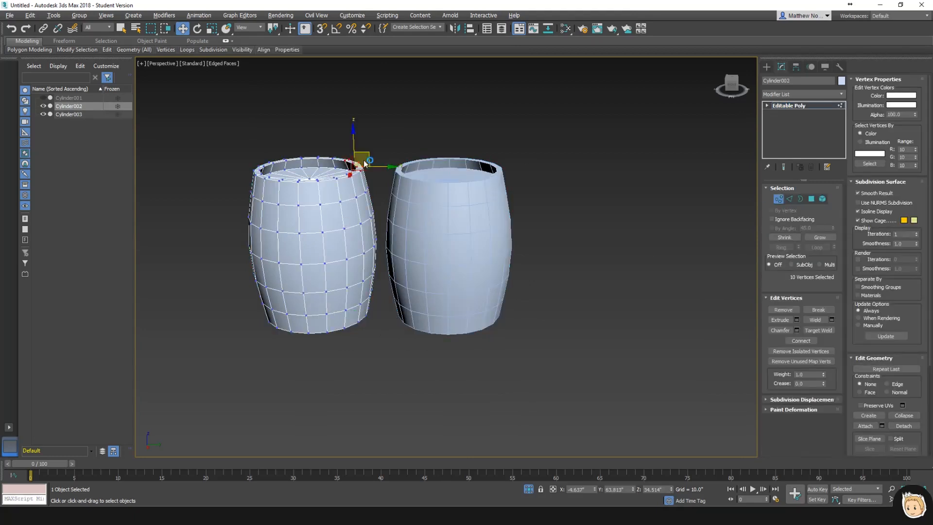
pyautogui.moveTo(355, 133)
pyautogui.mouseDown()
pyautogui.moveTo(356, 119)
pyautogui.moveTo(359, 144)
pyautogui.mouseUp()
# - Leave vertex level and delete the instanced barrel
pyautogui.click(779, 199)
pyautogui.click(439, 245)
pyautogui.press('Delete')
# - Clone the remaining barrel again along the Y axis, placing the duplicate beside it
pyautogui.click(337, 256)
pyautogui.keyDown('shift'); pyautogui.moveTo(345, 314); pyautogui.dragTo(504, 314); pyautogui.keyUp('shift')
pyautogui.click(463, 296)
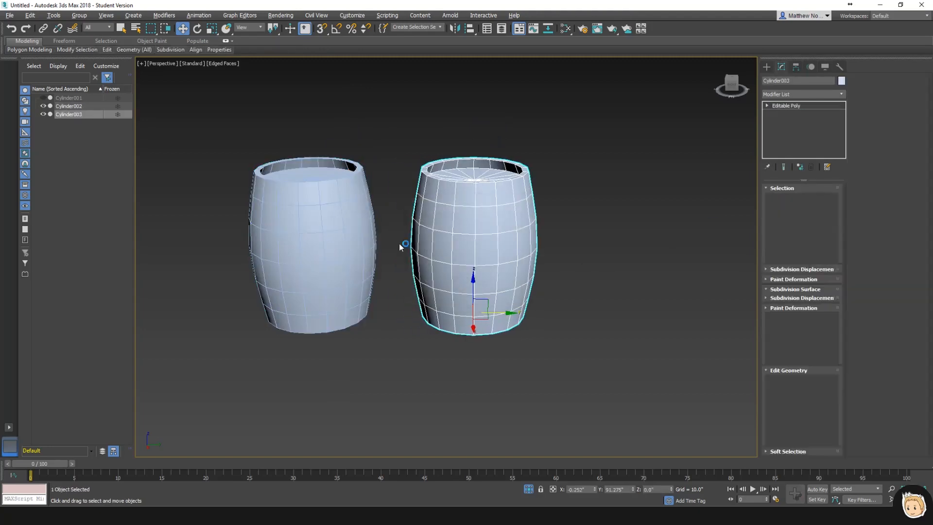
# - Try moving the source barrel's rim vertices to test its independence from the duplicate, undo it, and leave vertex level
pyautogui.click(354, 249)
pyautogui.click(779, 200)
pyautogui.moveTo(356, 144); pyautogui.dragTo(356, 113)
pyautogui.hotkey('ctrl', 'z')
pyautogui.click(780, 201)
# - Select the newest barrel duplicate and isolate it
pyautogui.click(463, 221)
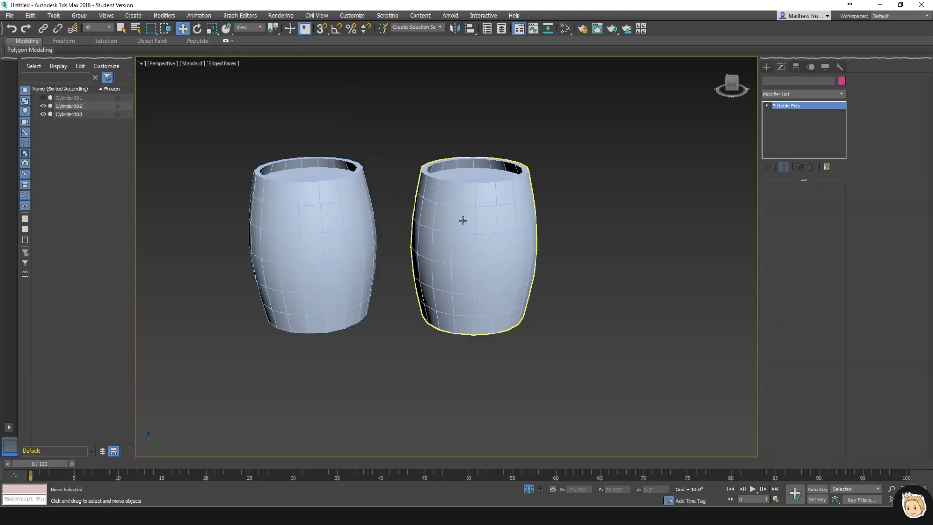
pyautogui.moveTo(496, 267)
pyautogui.keyDown('alt'); pyautogui.mouseDown(button='middle')
pyautogui.moveTo(510, 265)
pyautogui.moveTo(485, 265)
pyautogui.mouseUp(button='middle'); pyautogui.keyUp('alt')
pyautogui.moveTo(485, 265)
pyautogui.mouseDown(button='middle')
pyautogui.moveTo(460, 295)
pyautogui.moveTo(477, 273)
pyautogui.mouseUp(button='middle')
pyautogui.rightClick(563, 187)
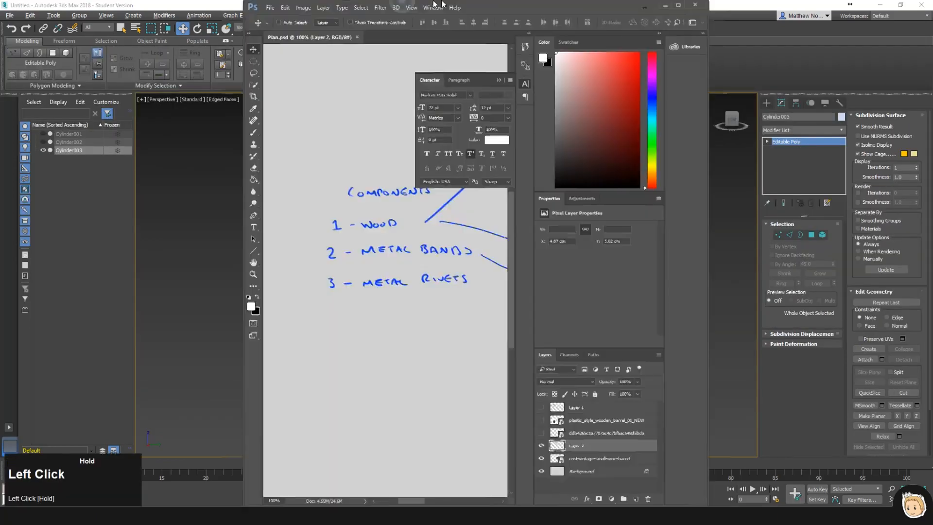
# - Review the barrel plan's components and dimensions in Photoshop with its side panels collapsed, and return to 3ds Max
pyautogui.moveTo(436, 2); pyautogui.dragTo(592, 3)
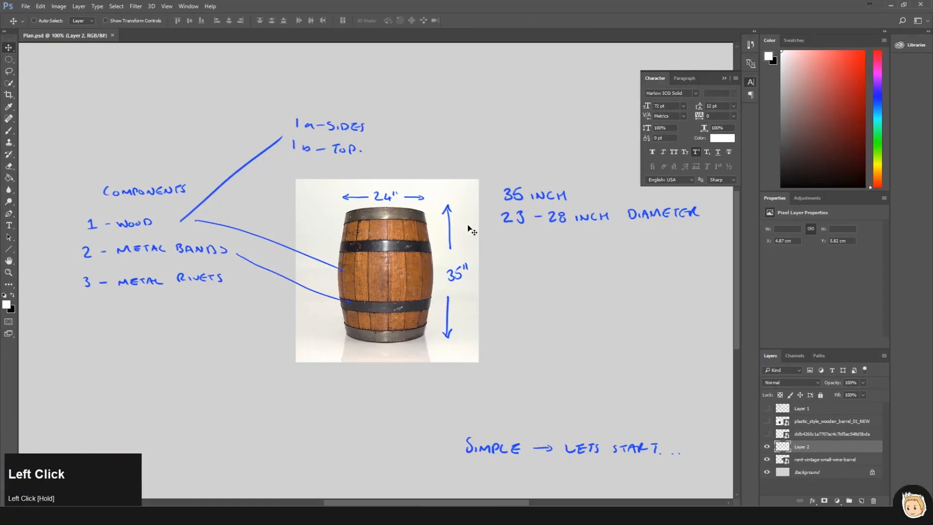
pyautogui.click(885, 30)
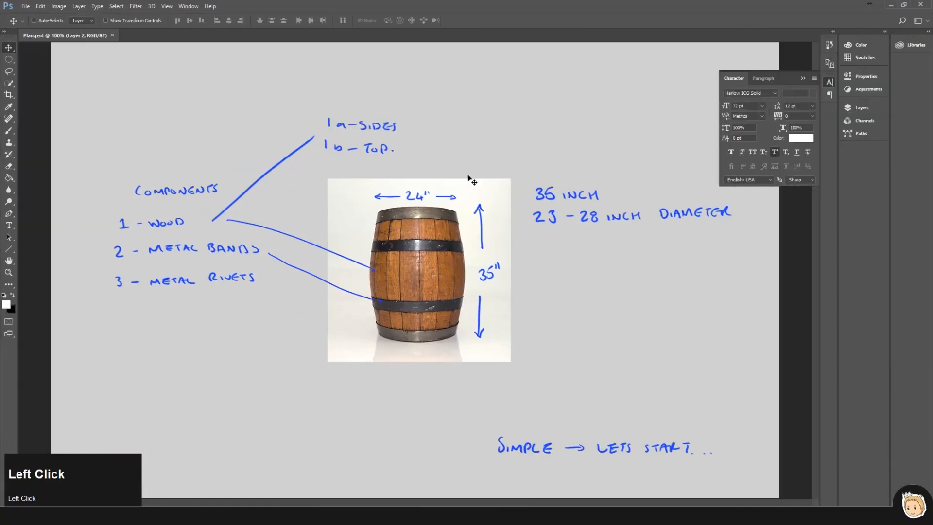
pyautogui.click(803, 79)
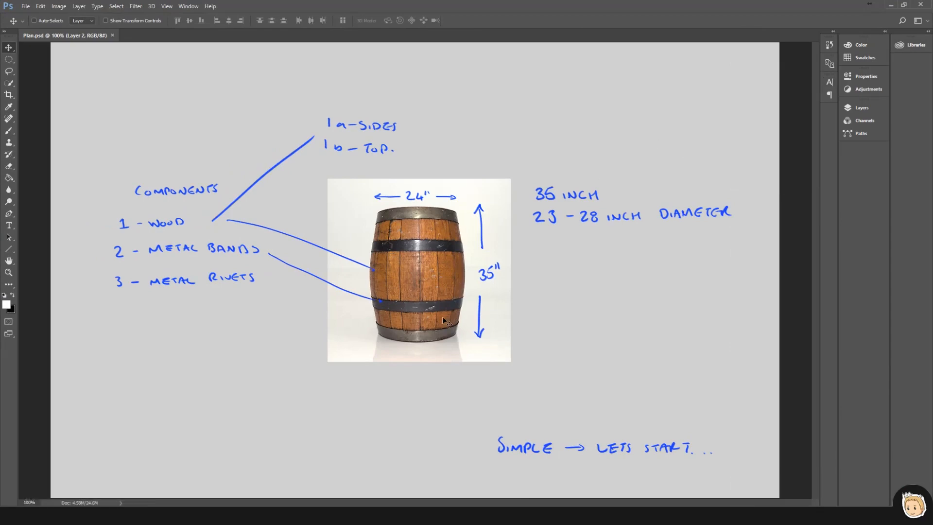
pyautogui.click(890, 6)
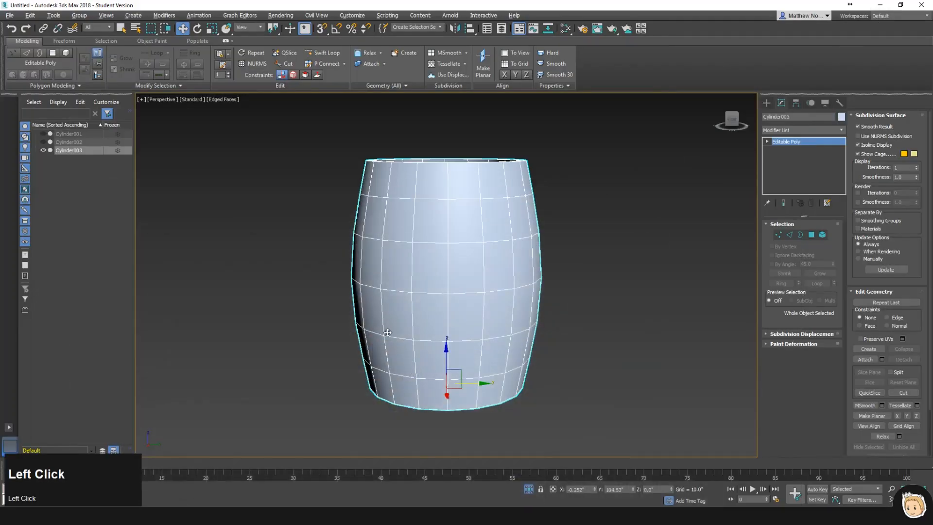
# - Select the entire ring of outer side polygons just below the barrel's top rim
pyautogui.keyDown('alt'); pyautogui.moveTo(587, 324); pyautogui.dragTo(572, 275, button='middle'); pyautogui.keyUp('alt')
pyautogui.keyDown('alt'); pyautogui.moveTo(581, 243); pyautogui.dragTo(571, 245, button='middle'); pyautogui.keyUp('alt')
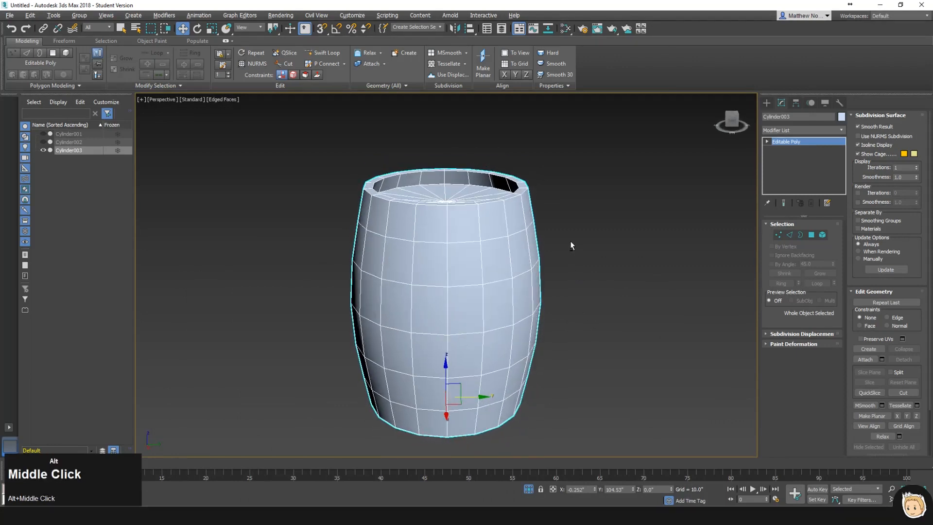
pyautogui.click(812, 235)
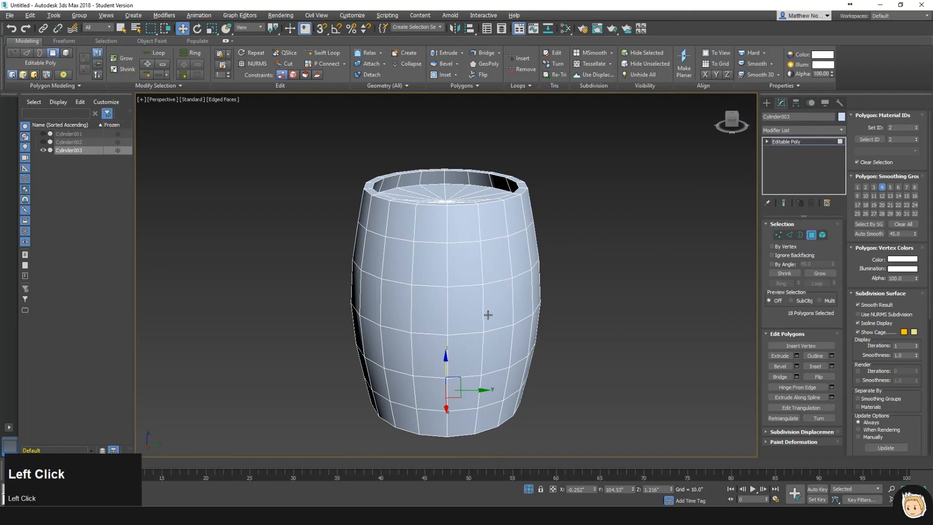
pyautogui.click(494, 271)
pyautogui.click(501, 221)
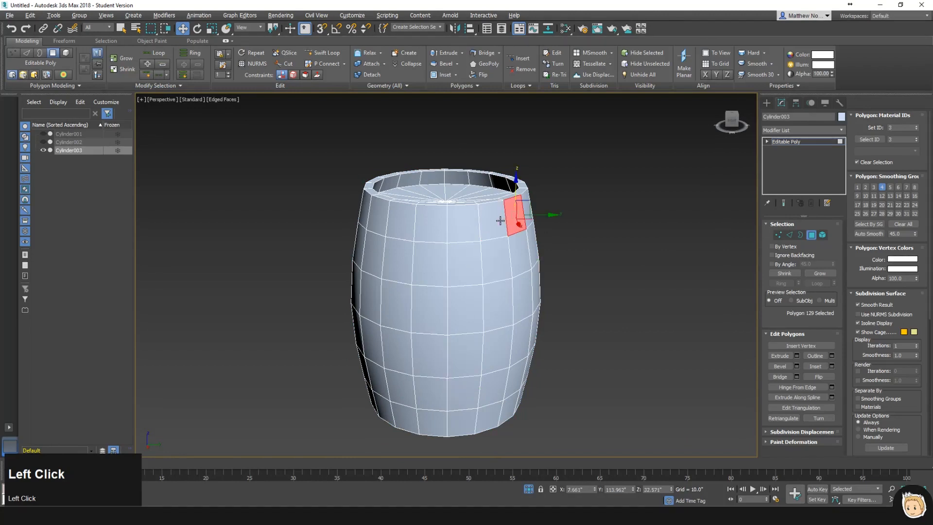
pyautogui.click(495, 220)
pyautogui.keyDown('ctrl'); pyautogui.keyDown('shift'); pyautogui.click(426, 224); pyautogui.keyUp('shift'); pyautogui.keyUp('ctrl')
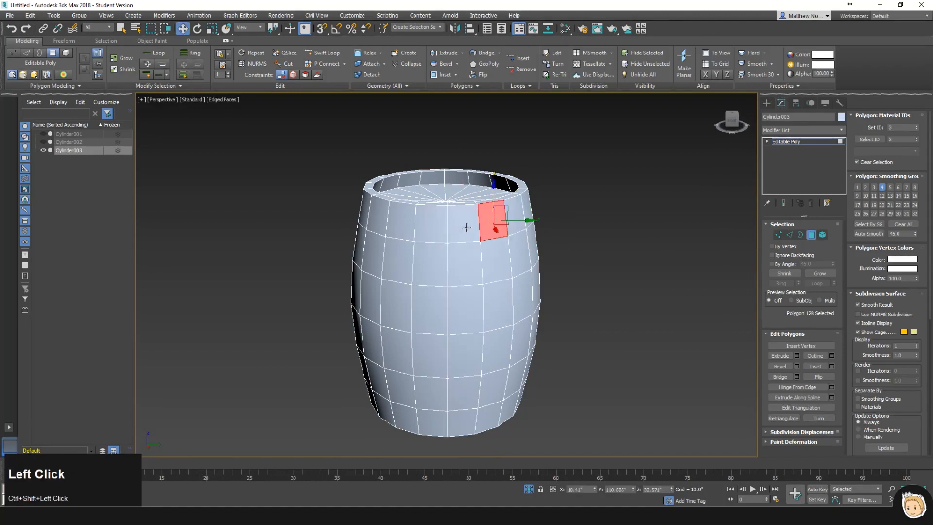
pyautogui.keyDown('ctrl'); pyautogui.keyDown('shift'); pyautogui.click(427, 227); pyautogui.keyUp('shift'); pyautogui.keyUp('ctrl')
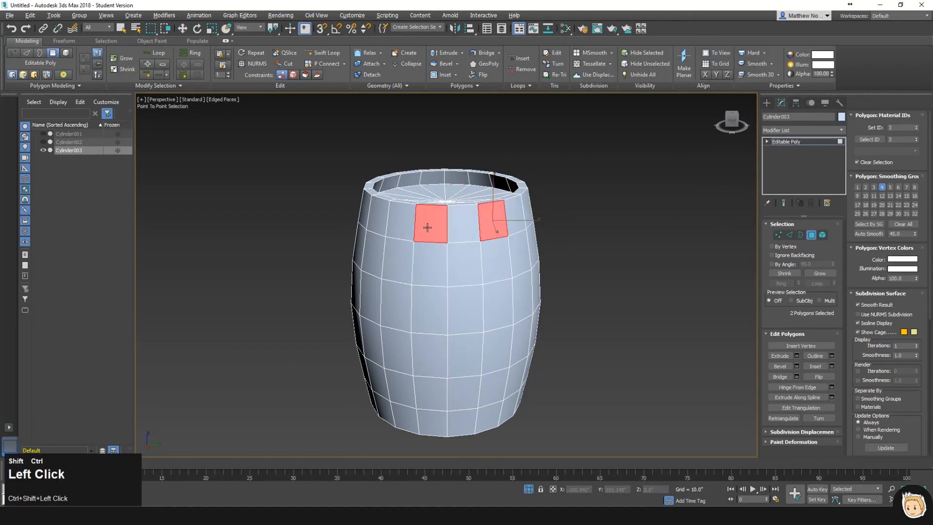
pyautogui.click(460, 227)
pyautogui.keyDown('alt'); pyautogui.moveTo(553, 229); pyautogui.dragTo(525, 220, button='middle'); pyautogui.keyUp('alt')
pyautogui.press('q')
pyautogui.keyDown('ctrl'); pyautogui.keyDown('shift'); pyautogui.click(489, 211); pyautogui.keyUp('shift'); pyautogui.keyUp('ctrl')
pyautogui.scroll(3, 503, 230)
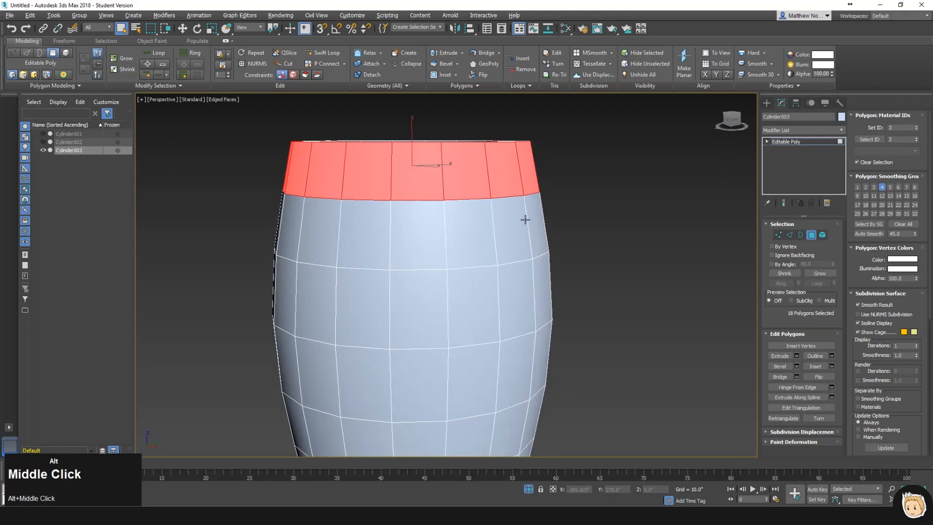
# - Try extruding the selected top ring freehand twice, undoing each attempt
pyautogui.click(783, 355)
pyautogui.moveTo(567, 189); pyautogui.dragTo(548, 283, button='middle')
pyautogui.moveTo(548, 283); pyautogui.dragTo(546, 233)
pyautogui.hotkey('ctrl', 'z')
pyautogui.scroll(-2, 548, 255)
pyautogui.moveTo(539, 278); pyautogui.dragTo(544, 217)
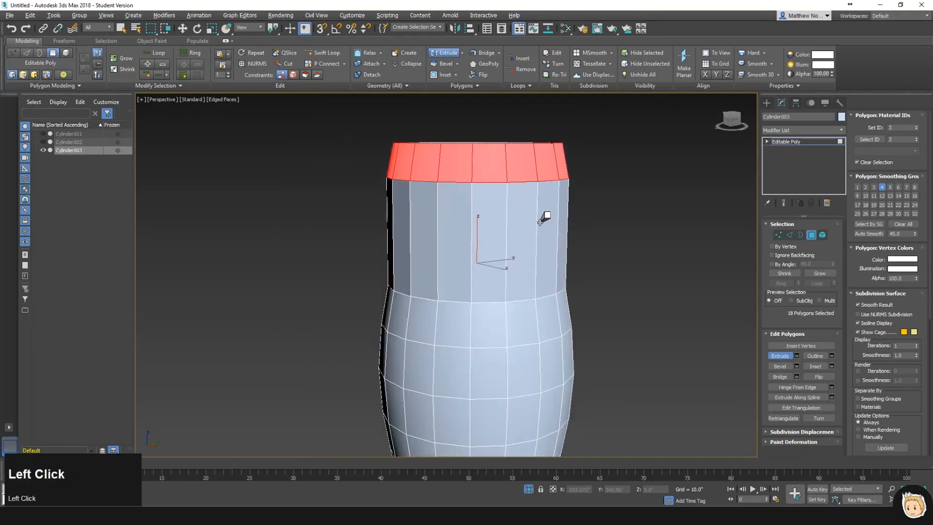
pyautogui.hotkey('ctrl', 'z')
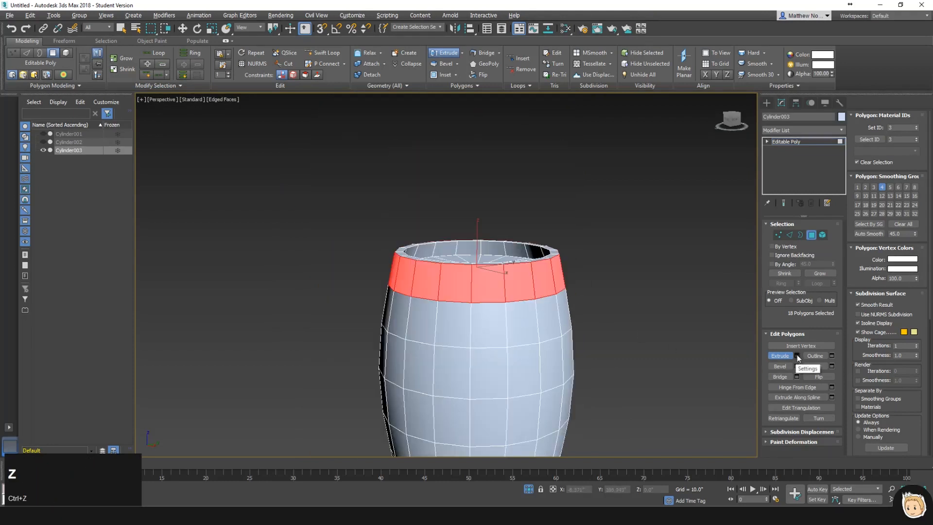
# - Extrude the selected top ring outward by 0.335" using the Local Normal option to form the upper rim band
pyautogui.click(797, 354)
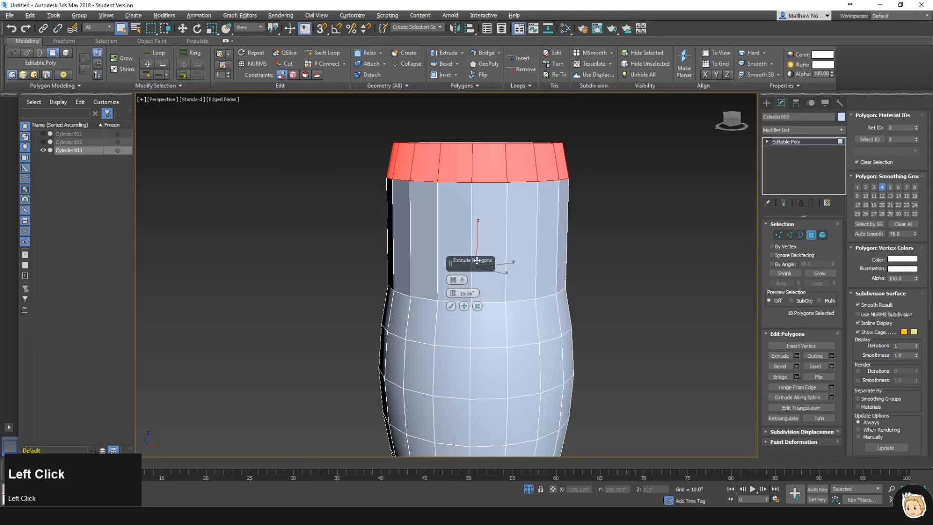
pyautogui.click(462, 281)
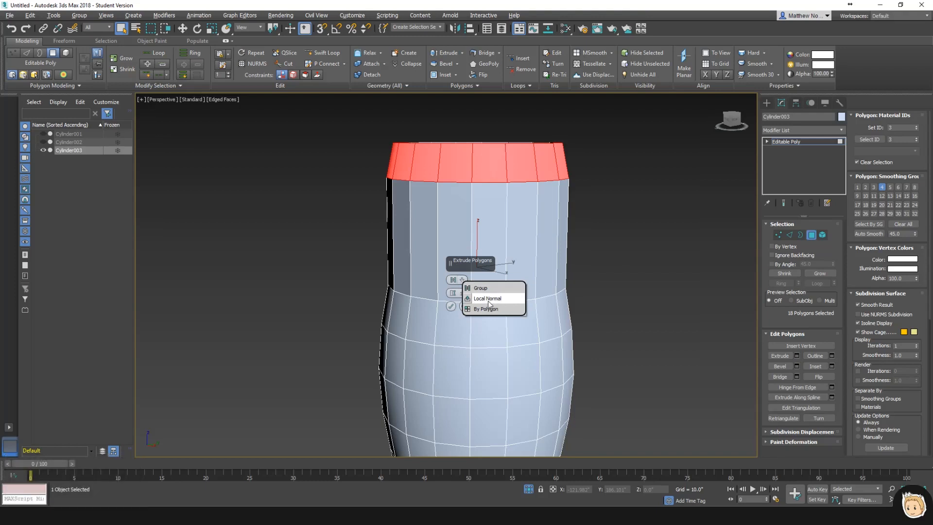
pyautogui.click(493, 304)
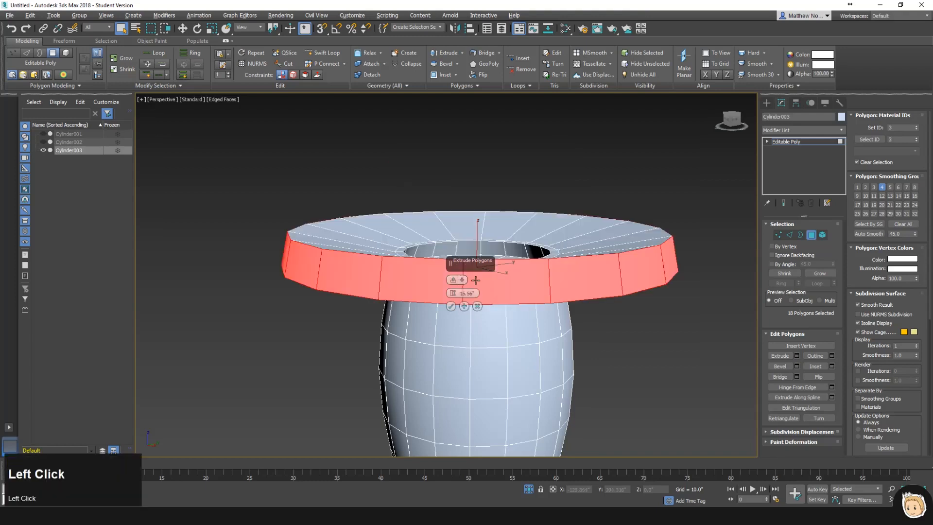
pyautogui.moveTo(452, 293); pyautogui.dragTo(466, 351)
pyautogui.keyDown('alt'); pyautogui.moveTo(467, 351); pyautogui.dragTo(520, 301, button='middle'); pyautogui.keyUp('alt')
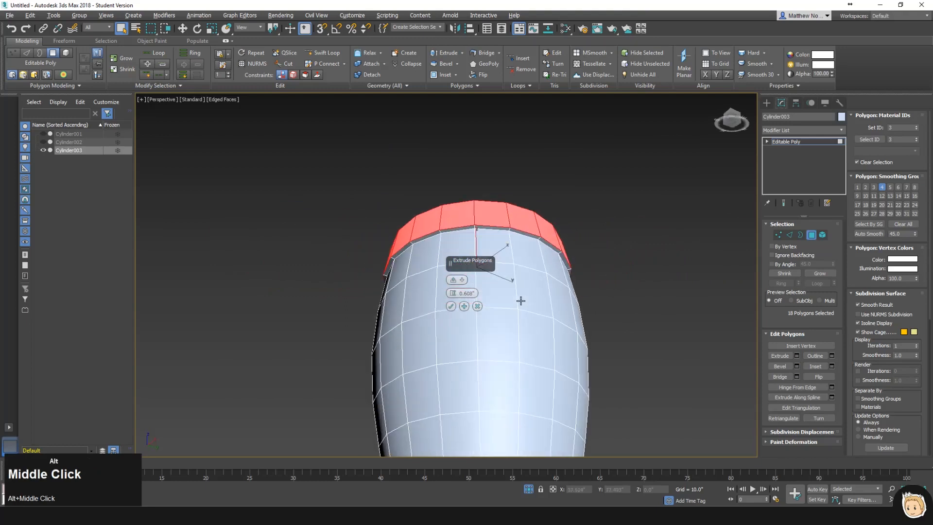
pyautogui.scroll(3, 513, 278)
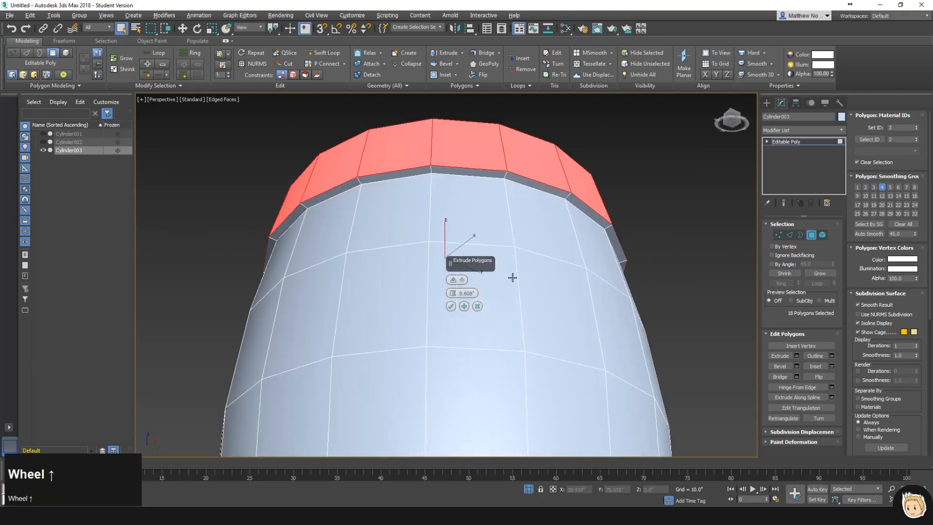
pyautogui.click(452, 294)
pyautogui.moveTo(452, 293); pyautogui.dragTo(453, 294)
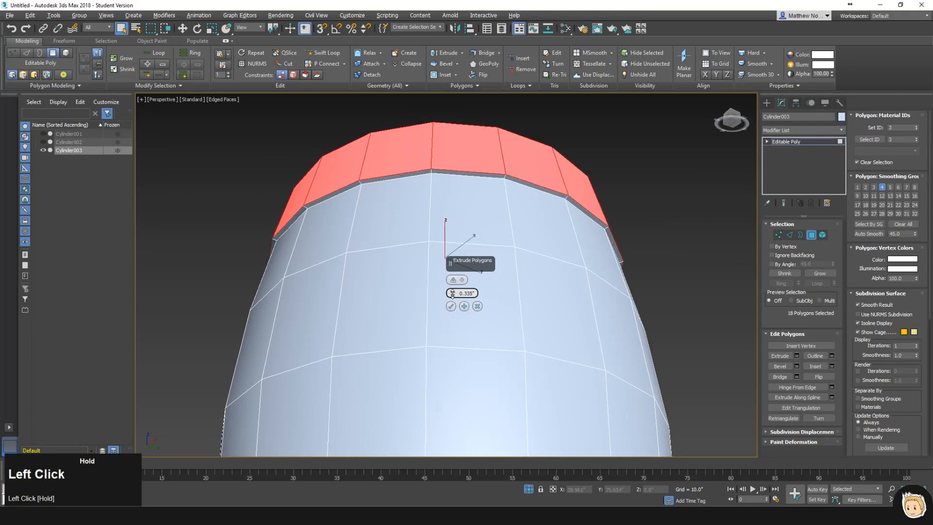
pyautogui.moveTo(453, 294); pyautogui.dragTo(453, 294)
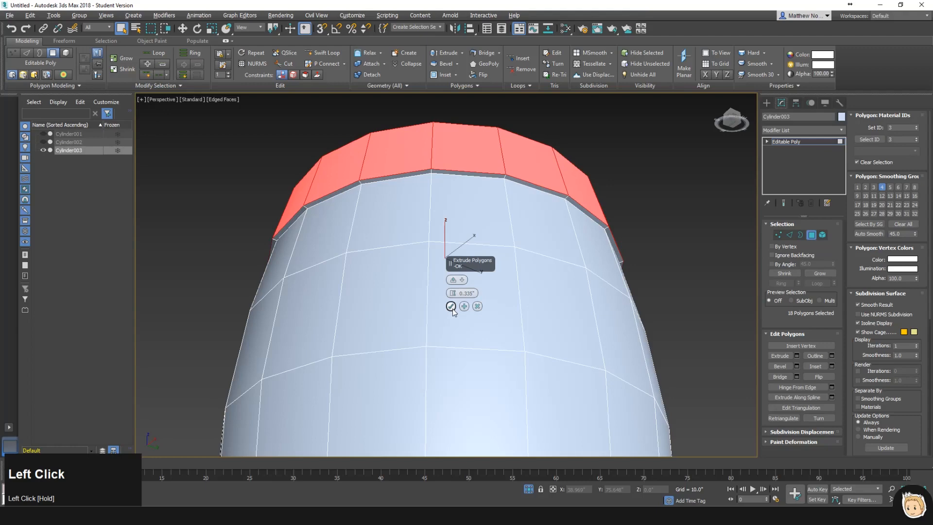
pyautogui.click(451, 306)
# - Select the ring of side polygons at the barrel's base and extrude it with the same Local Normal settings
pyautogui.keyDown('alt'); pyautogui.moveTo(540, 288); pyautogui.dragTo(614, 202, button='middle'); pyautogui.keyUp('alt')
pyautogui.click(656, 309)
pyautogui.scroll(-3, 593, 235)
pyautogui.keyDown('alt'); pyautogui.moveTo(593, 235); pyautogui.dragTo(596, 261, button='middle'); pyautogui.keyUp('alt')
pyautogui.click(534, 383)
pyautogui.keyDown('ctrl'); pyautogui.keyDown('shift'); pyautogui.click(499, 389); pyautogui.keyUp('shift'); pyautogui.keyUp('ctrl')
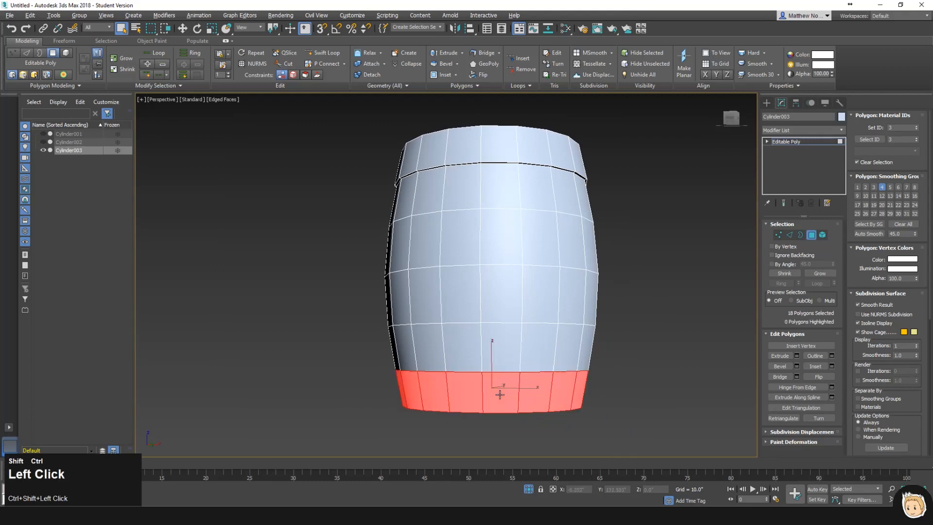
pyautogui.click(797, 356)
pyautogui.click(452, 307)
# - Chamfer the horizontal edge loops directly above and below the barrel's middle loop by 1.608"
pyautogui.keyDown('alt'); pyautogui.moveTo(548, 282); pyautogui.dragTo(757, 250, button='middle'); pyautogui.keyUp('alt')
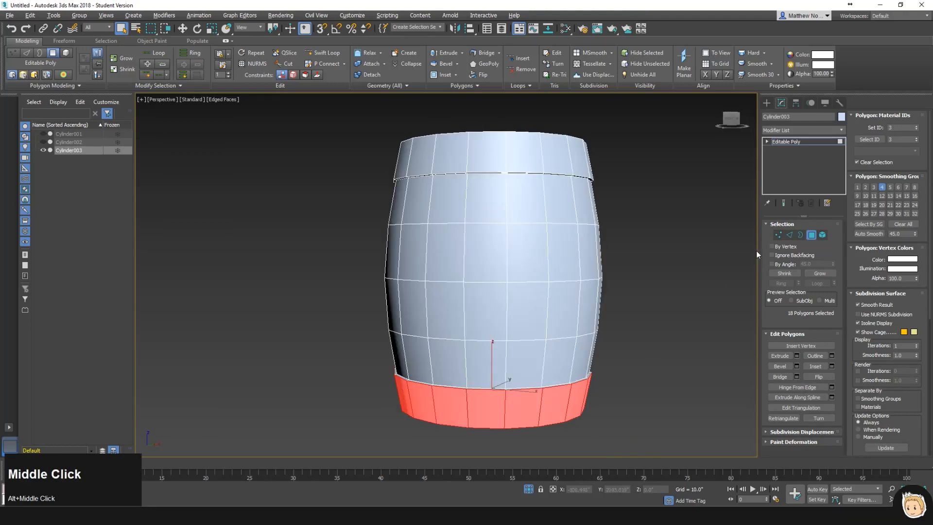
pyautogui.click(789, 235)
pyautogui.doubleClick(524, 339)
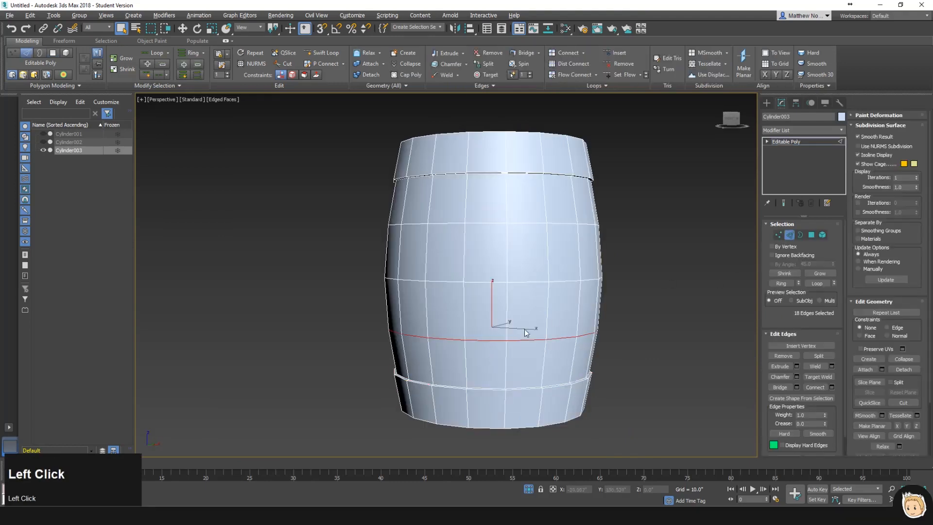
pyautogui.keyDown('ctrl'); pyautogui.doubleClick(527, 223); pyautogui.keyUp('ctrl')
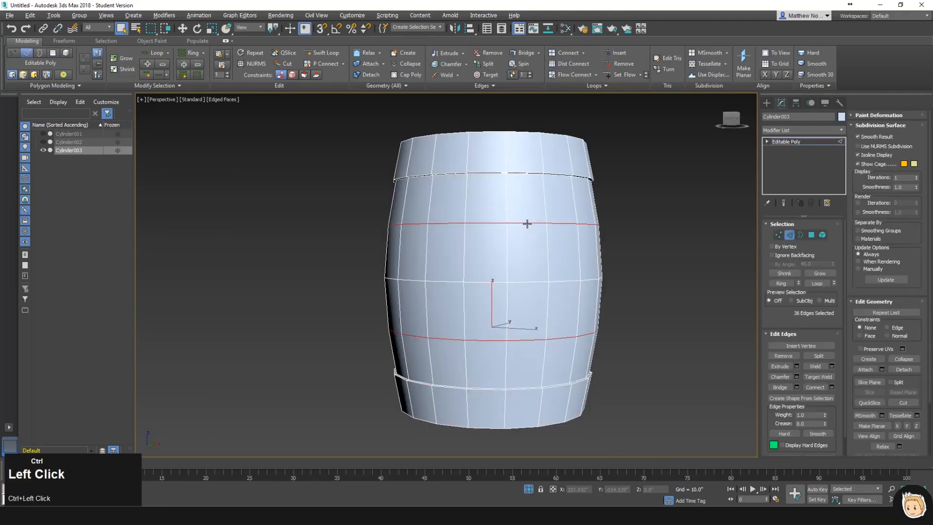
pyautogui.click(797, 376)
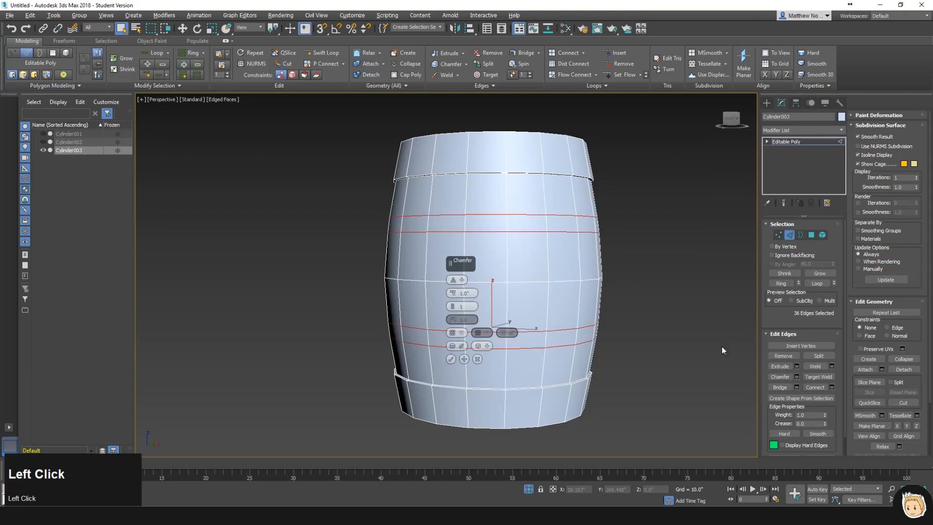
pyautogui.moveTo(454, 293); pyautogui.dragTo(454, 293)
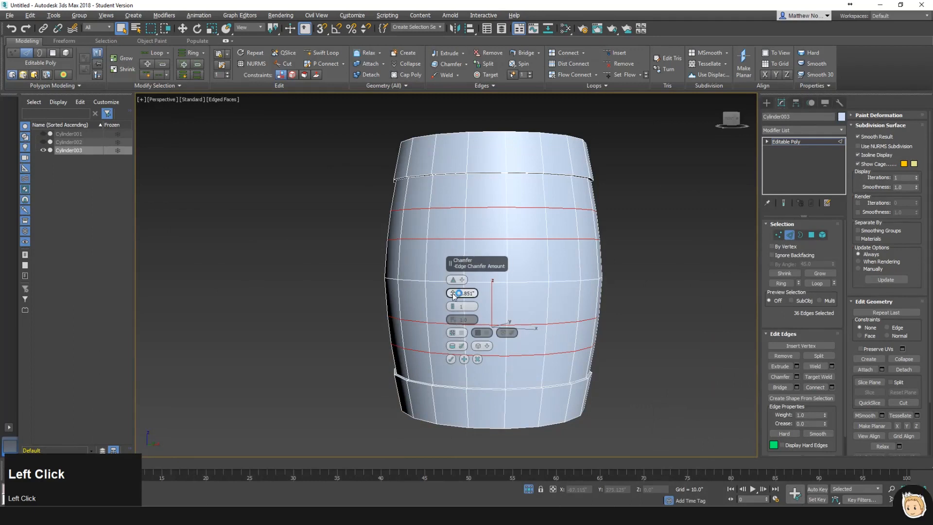
pyautogui.moveTo(452, 293); pyautogui.dragTo(453, 293)
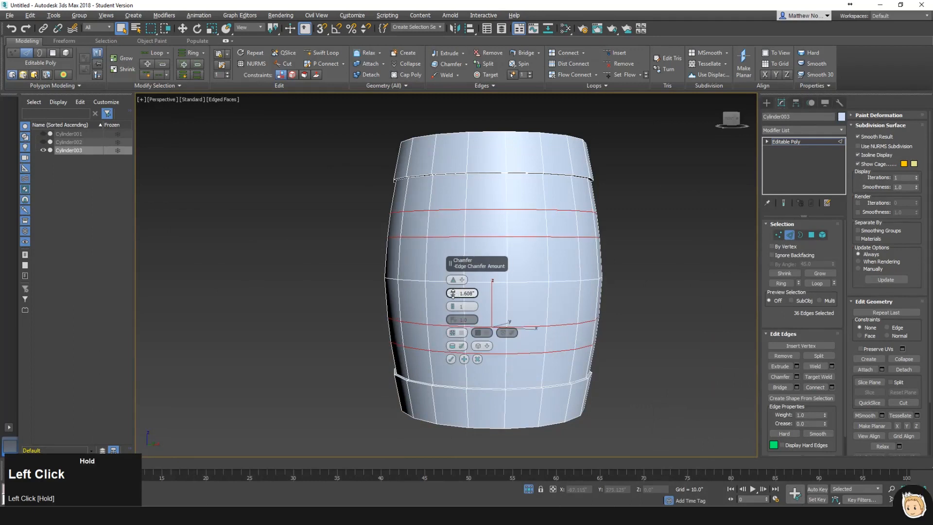
pyautogui.click(450, 359)
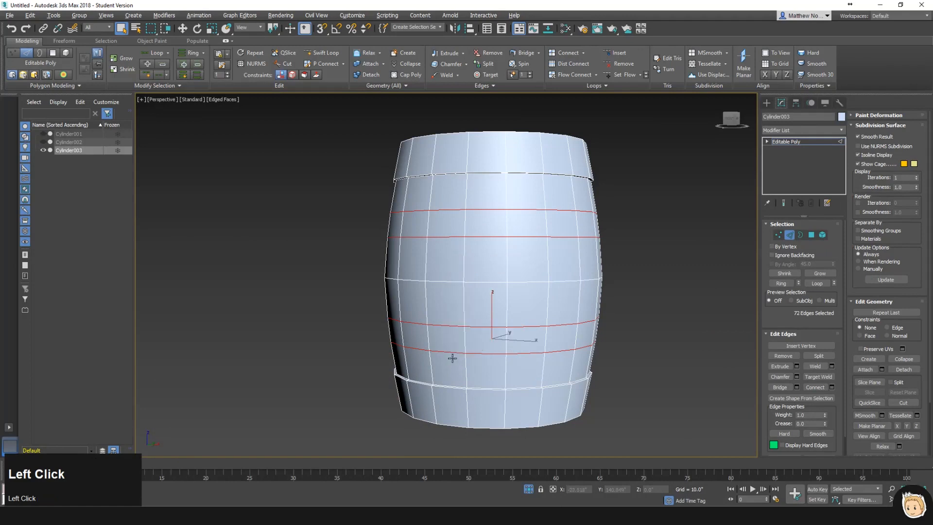
# - Select both polygon rings created by the chamfer and extrude them outward with the same Local Normal settings as the rim bands
pyautogui.click(811, 236)
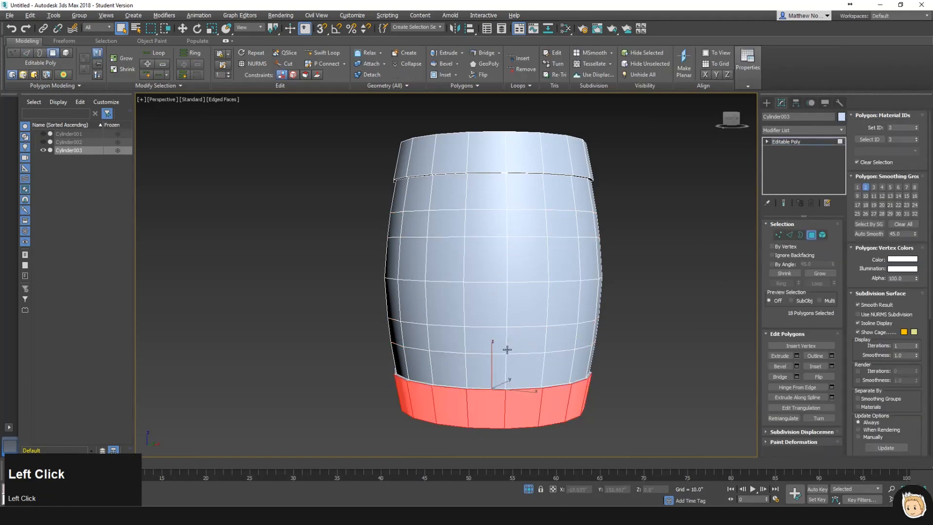
pyautogui.click(522, 340)
pyautogui.keyDown('shift'); pyautogui.click(508, 335); pyautogui.keyUp('shift')
pyautogui.keyDown('ctrl'); pyautogui.click(527, 227); pyautogui.keyUp('ctrl')
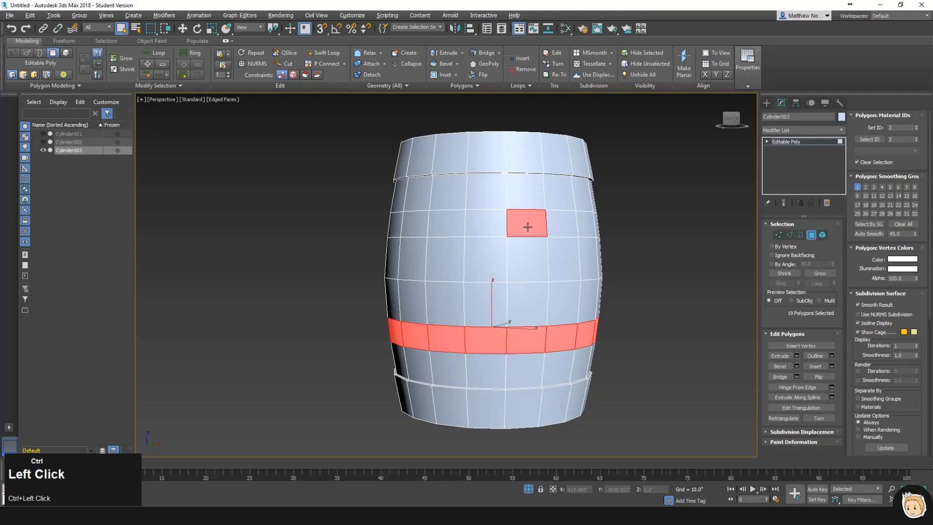
pyautogui.keyDown('ctrl'); pyautogui.keyDown('shift'); pyautogui.click(529, 227); pyautogui.keyUp('shift'); pyautogui.keyUp('ctrl')
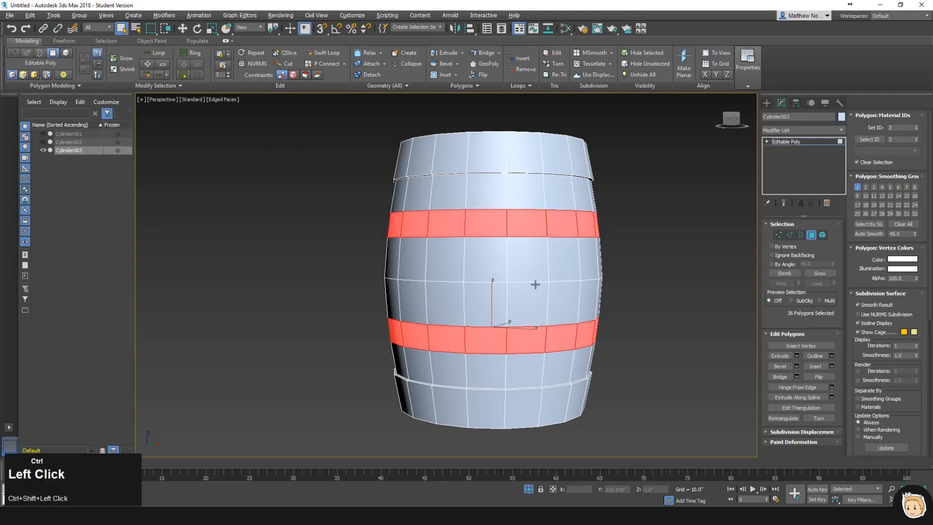
pyautogui.click(797, 355)
pyautogui.click(450, 306)
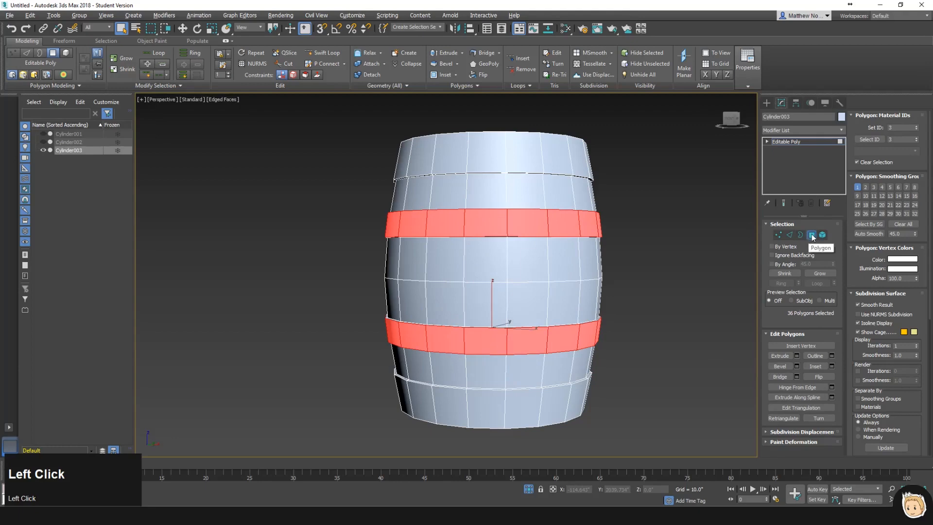
# - Clear the polygon selection and examine the four extruded bands from several angles around the barrel
pyautogui.click(688, 258)
pyautogui.keyDown('alt'); pyautogui.moveTo(578, 250); pyautogui.dragTo(589, 279, button='middle'); pyautogui.keyUp('alt')
pyautogui.keyDown('alt'); pyautogui.moveTo(489, 267); pyautogui.dragTo(508, 252, button='middle'); pyautogui.keyUp('alt')
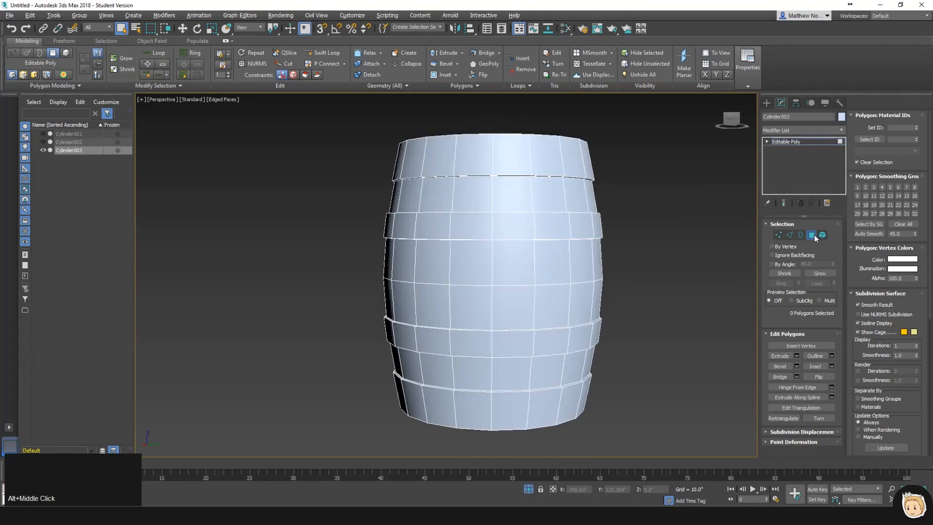
pyautogui.moveTo(559, 242); pyautogui.dragTo(474, 258, button='middle')
pyautogui.keyDown('alt'); pyautogui.moveTo(502, 217); pyautogui.dragTo(543, 239, button='middle'); pyautogui.keyUp('alt')
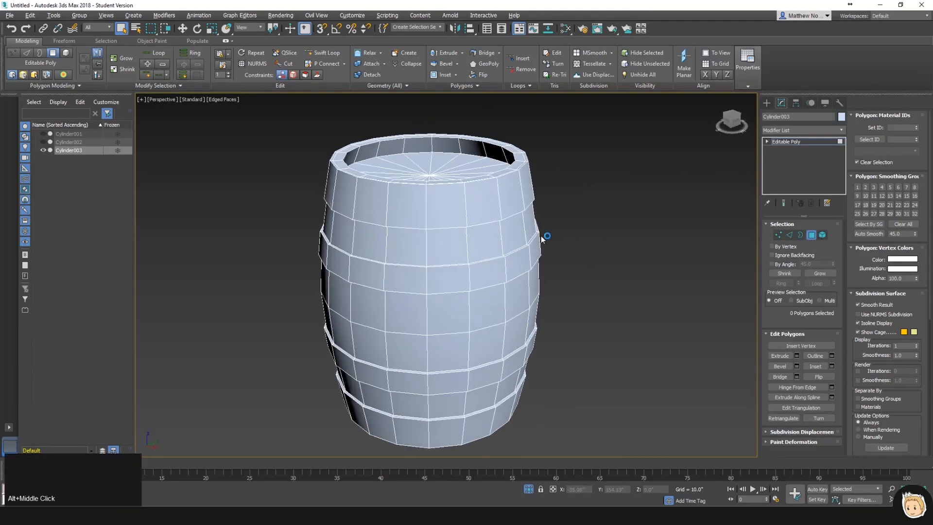
pyautogui.scroll(3, 542, 238)
pyautogui.scroll(-2, 539, 235)
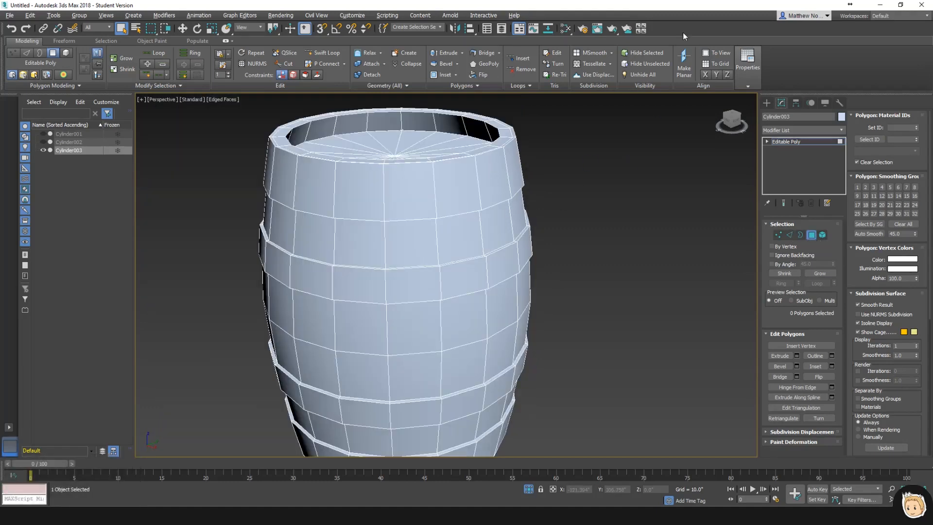
pyautogui.scroll(-3, 519, 235)
pyautogui.keyDown('alt'); pyautogui.moveTo(518, 235); pyautogui.dragTo(648, 230, button='middle'); pyautogui.keyUp('alt')
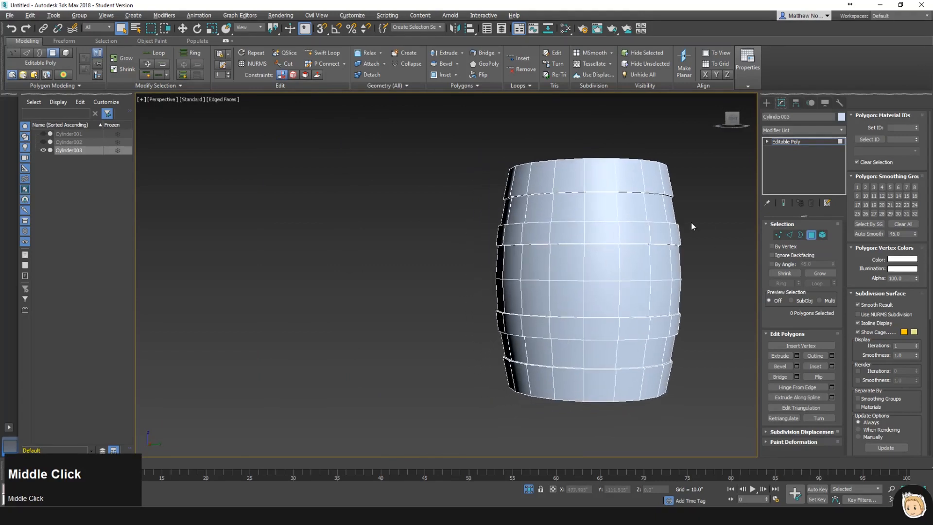
# - Create a Standard material in the Slate Material Editor and assign it to the barrel
pyautogui.click(566, 28)
pyautogui.moveTo(407, 319); pyautogui.dragTo(425, 419)
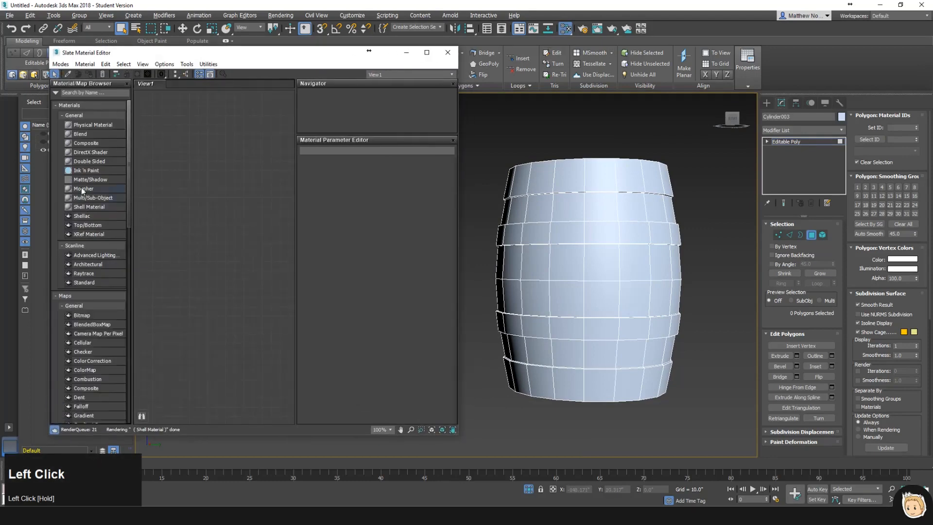
pyautogui.moveTo(90, 283); pyautogui.dragTo(244, 231)
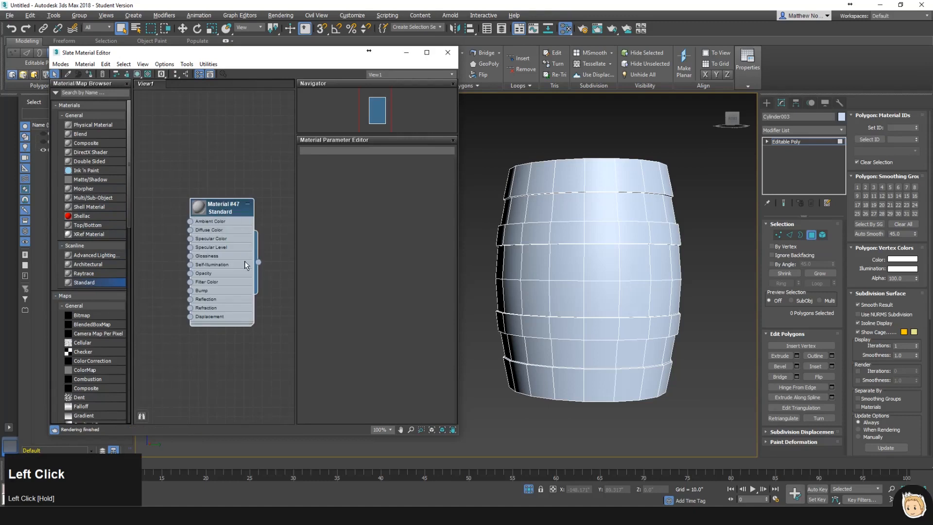
pyautogui.moveTo(262, 266); pyautogui.dragTo(623, 247)
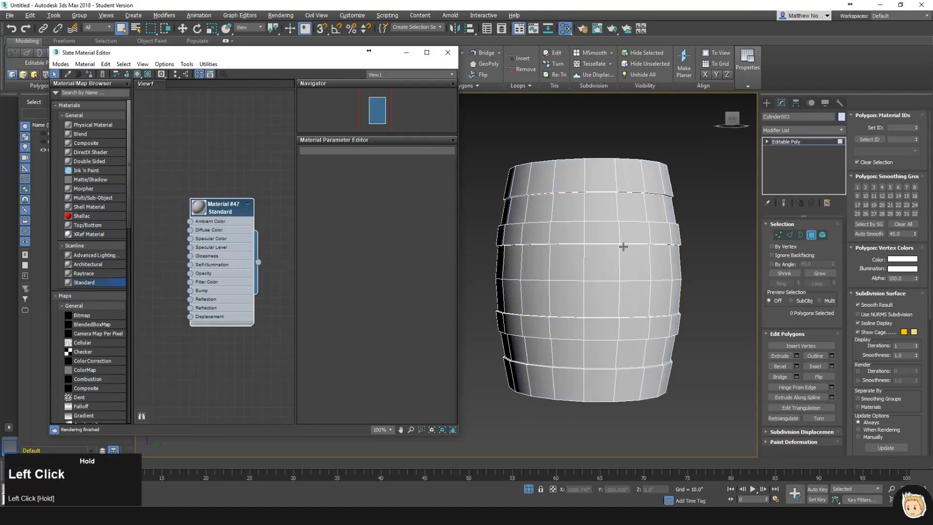
# - Change the barrel material's diffuse color to a wood brown
pyautogui.doubleClick(230, 212)
pyautogui.click(351, 219)
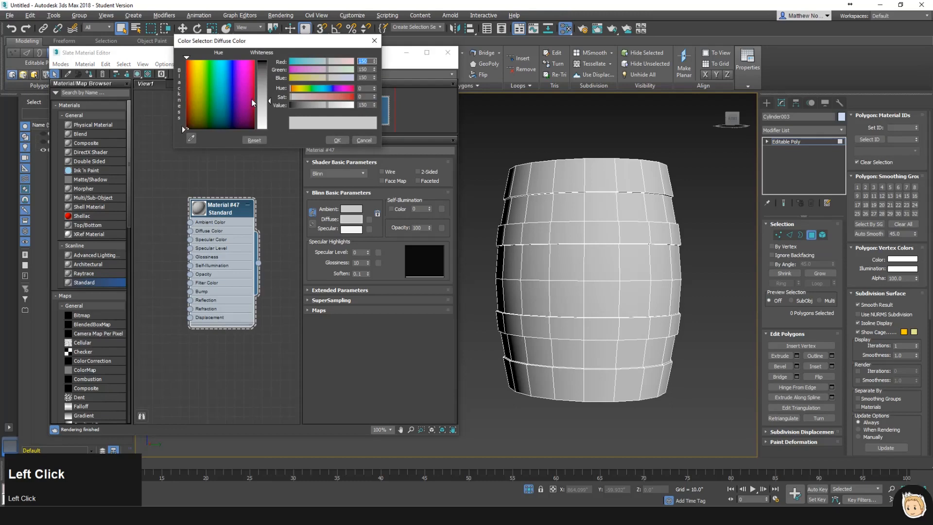
pyautogui.moveTo(184, 124); pyautogui.dragTo(190, 118)
pyautogui.moveTo(266, 73); pyautogui.dragTo(266, 67)
pyautogui.click(338, 141)
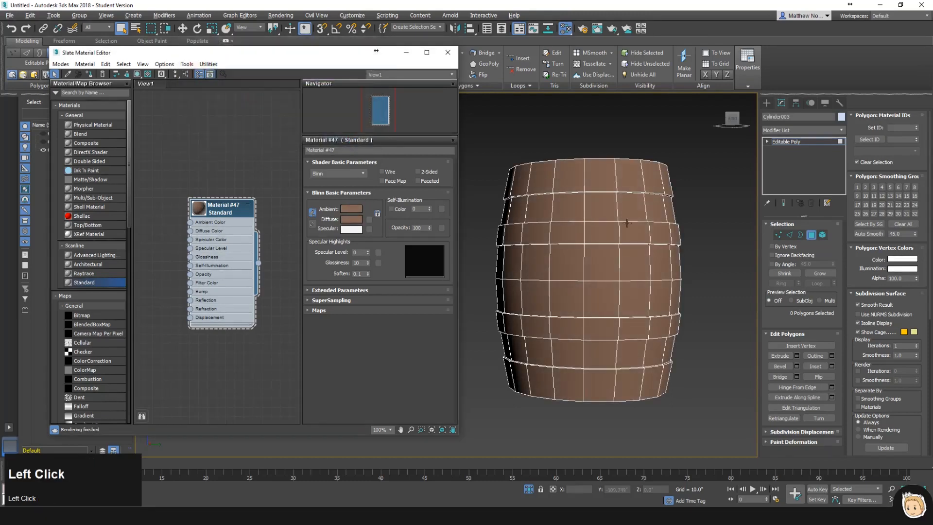
# - Select the outer polygon rings of all four bands and grow the selection to include the bands' edges
pyautogui.click(631, 190)
pyautogui.keyDown('alt'); pyautogui.moveTo(630, 190); pyautogui.dragTo(608, 190, button='middle'); pyautogui.keyUp('alt')
pyautogui.keyDown('ctrl'); pyautogui.keyDown('shift'); pyautogui.click(608, 191); pyautogui.keyUp('shift'); pyautogui.keyUp('ctrl')
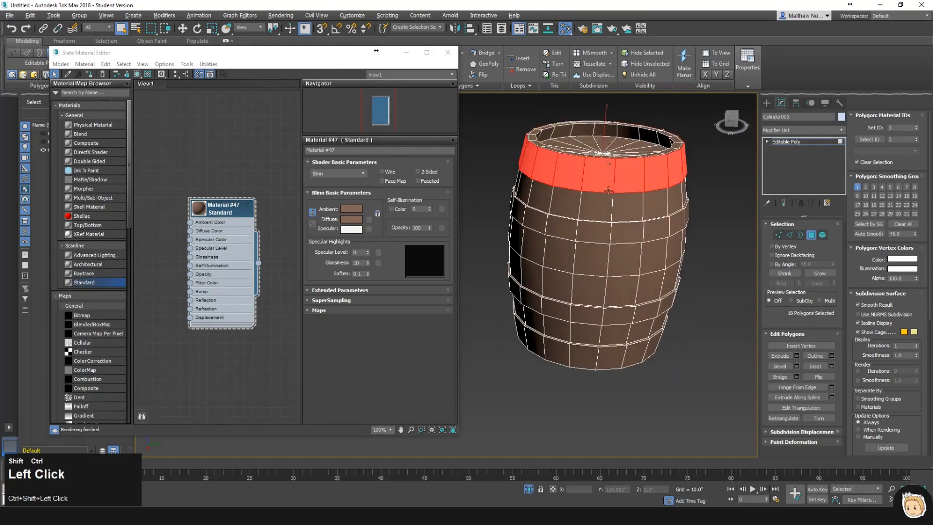
pyautogui.keyDown('ctrl'); pyautogui.keyDown('shift'); pyautogui.click(629, 216); pyautogui.keyUp('shift'); pyautogui.keyUp('ctrl')
pyautogui.keyDown('ctrl'); pyautogui.click(617, 315); pyautogui.keyUp('ctrl')
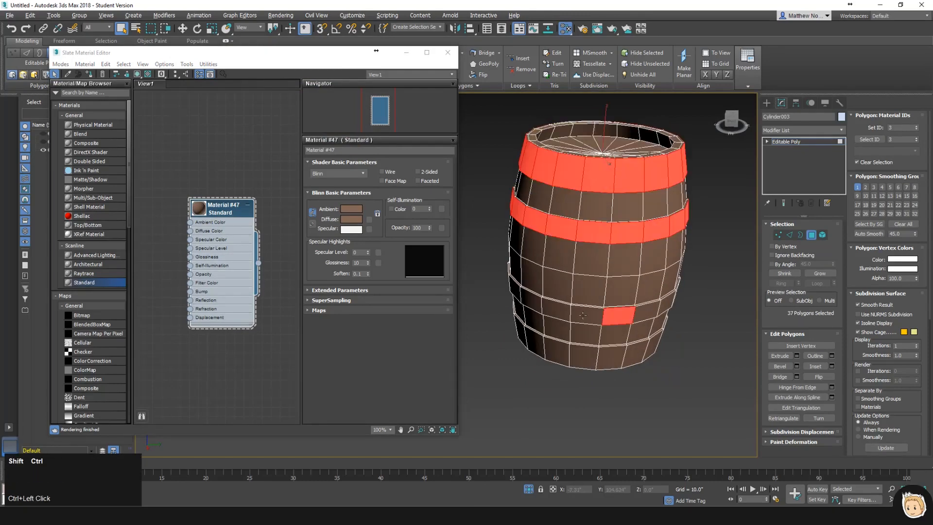
pyautogui.keyDown('ctrl'); pyautogui.keyDown('shift'); pyautogui.click(617, 314); pyautogui.keyUp('shift'); pyautogui.keyUp('ctrl')
pyautogui.keyDown('ctrl'); pyautogui.click(628, 364); pyautogui.keyUp('ctrl')
pyautogui.keyDown('ctrl'); pyautogui.keyDown('shift'); pyautogui.click(628, 365); pyautogui.keyUp('shift'); pyautogui.keyUp('ctrl')
pyautogui.scroll(5, 646, 336)
pyautogui.keyDown('alt'); pyautogui.moveTo(646, 336); pyautogui.dragTo(614, 298, button='middle'); pyautogui.keyUp('alt')
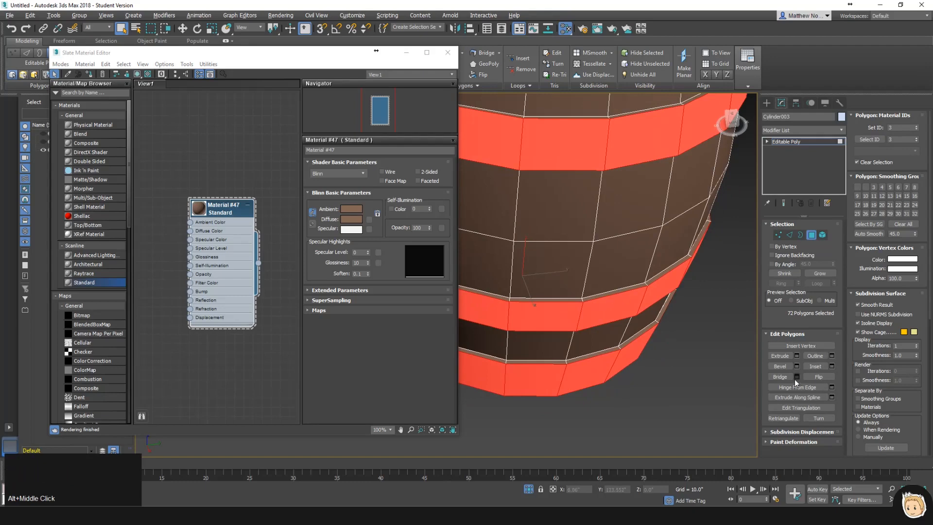
pyautogui.click(821, 273)
# - Assign material ID 2 to the selected band polygons, and invert the selection to give the wooden polygons ID 1
pyautogui.keyDown('alt'); pyautogui.moveTo(641, 323); pyautogui.dragTo(635, 273, button='middle'); pyautogui.keyUp('alt')
pyautogui.scroll(-4, 644, 260)
pyautogui.moveTo(636, 273); pyautogui.dragTo(642, 364, button='middle')
pyautogui.keyDown('alt'); pyautogui.moveTo(642, 365); pyautogui.dragTo(672, 296, button='middle'); pyautogui.keyUp('alt')
pyautogui.moveTo(673, 295); pyautogui.dragTo(633, 258, button='middle')
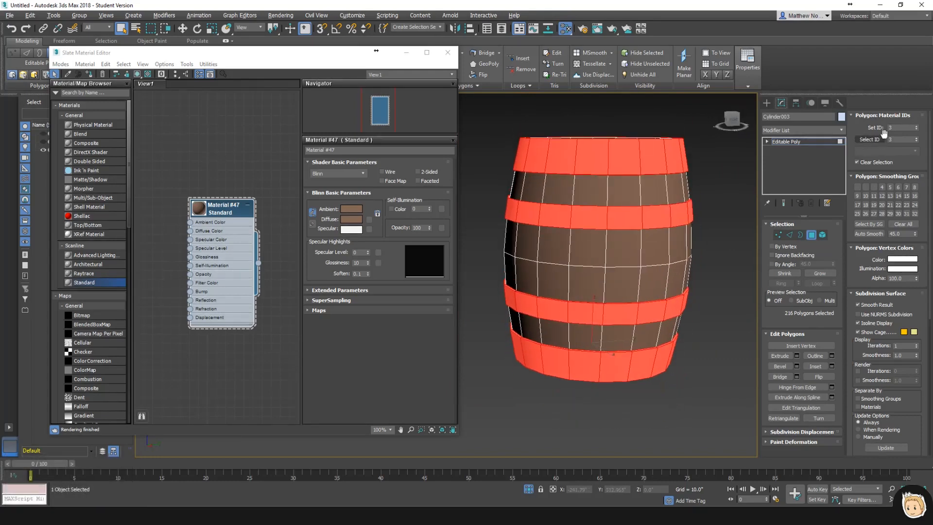
pyautogui.click(917, 129)
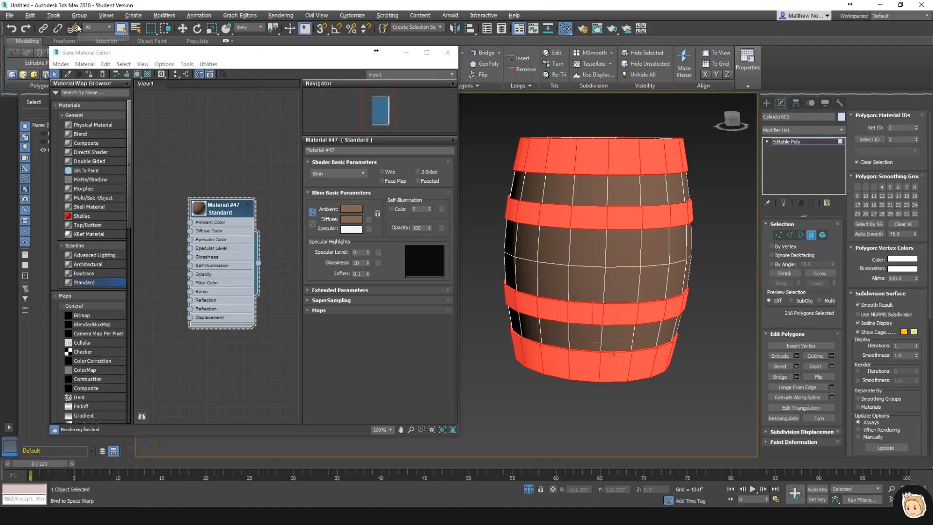
pyautogui.click(30, 15)
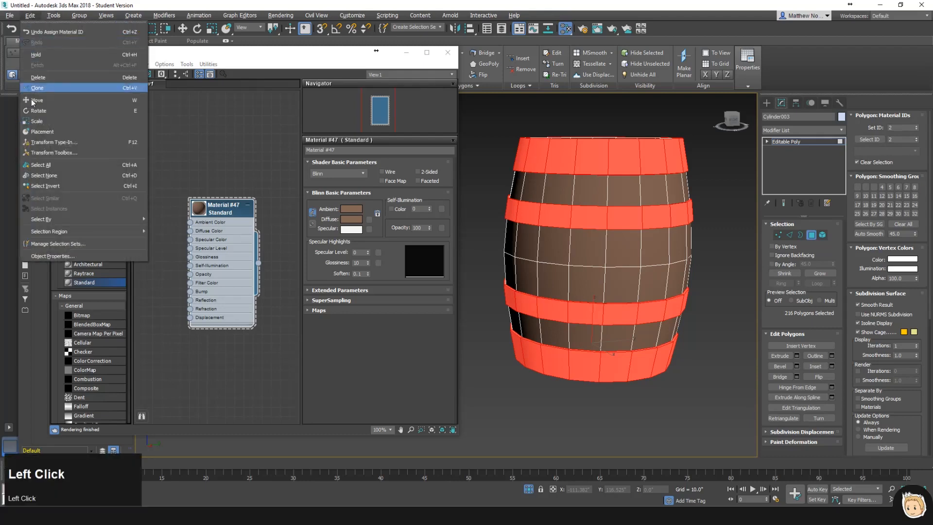
pyautogui.click(59, 186)
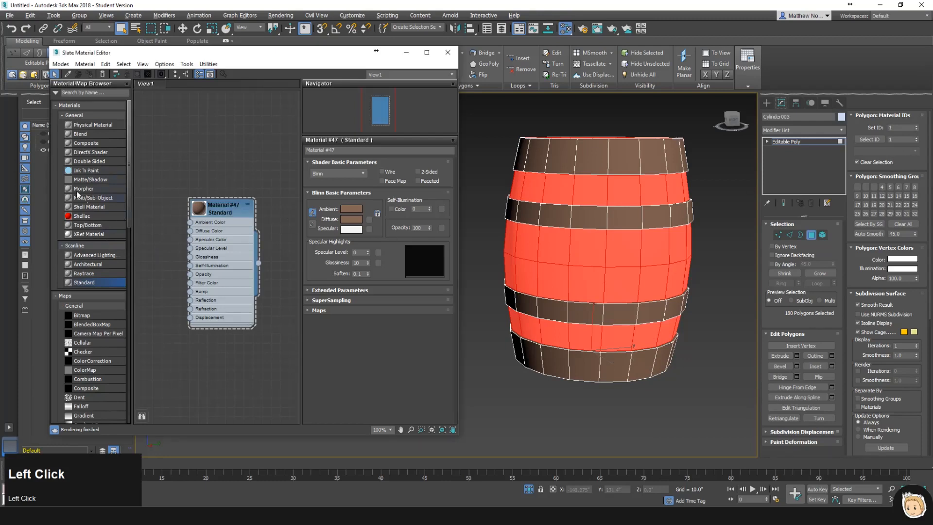
# - Add a Multi/Sub-Object material beside the brown one and set its number of sub-materials to 2
pyautogui.moveTo(91, 198); pyautogui.dragTo(264, 115)
pyautogui.moveTo(223, 205); pyautogui.dragTo(170, 123)
pyautogui.click(252, 121)
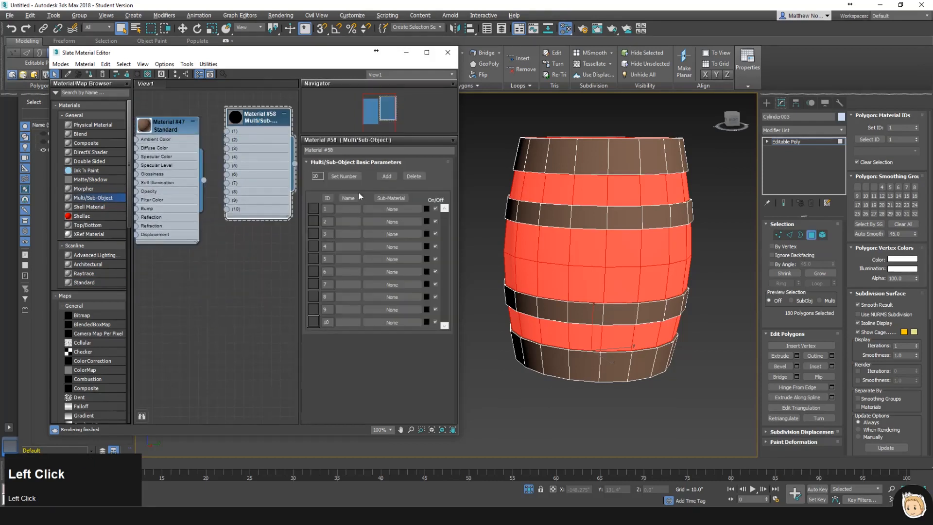
pyautogui.click(335, 176)
pyautogui.write('2')
pyautogui.click(296, 240)
# - Connect the brown material to sub-material slot 1 and a new Standard material to slot 2
pyautogui.moveTo(206, 179); pyautogui.dragTo(241, 161)
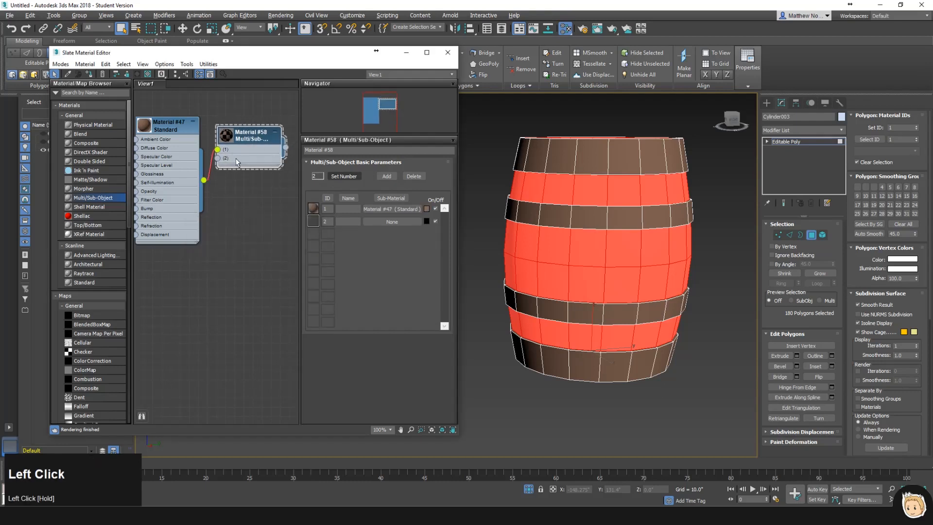
pyautogui.moveTo(180, 137); pyautogui.dragTo(172, 128)
pyautogui.moveTo(223, 239); pyautogui.dragTo(194, 271)
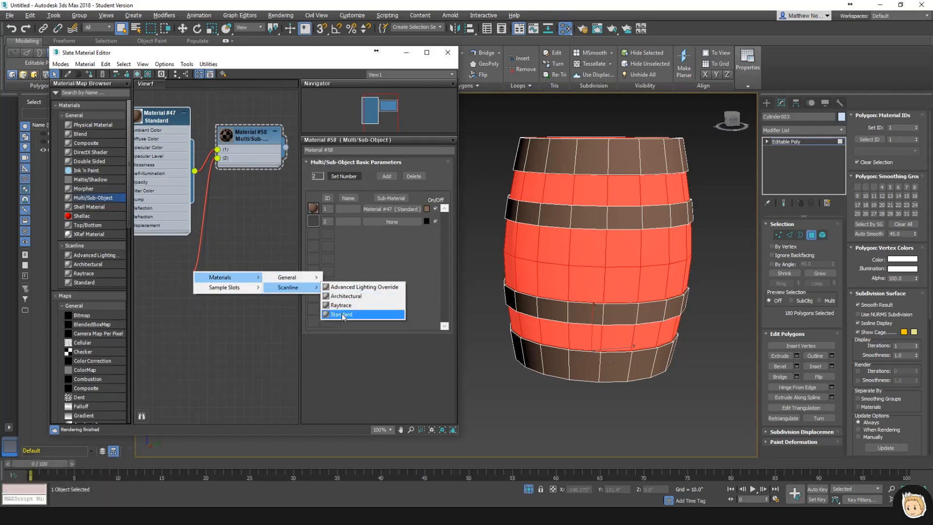
pyautogui.click(340, 317)
pyautogui.moveTo(197, 284); pyautogui.dragTo(167, 275)
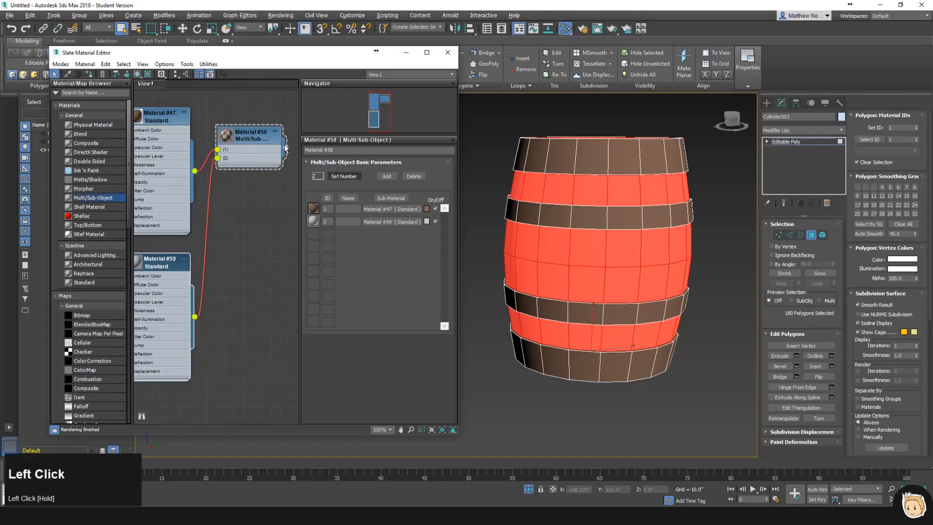
# - Leave polygon editing and assign the Multi/Sub-Object material to the barrel
pyautogui.click(811, 235)
pyautogui.click(713, 237)
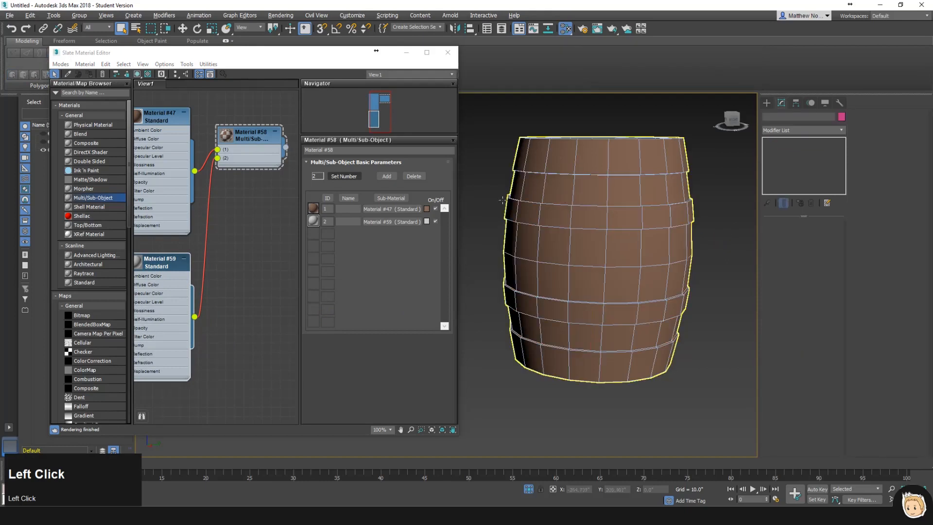
pyautogui.moveTo(285, 148); pyautogui.dragTo(549, 202)
pyautogui.moveTo(286, 154); pyautogui.dragTo(605, 183)
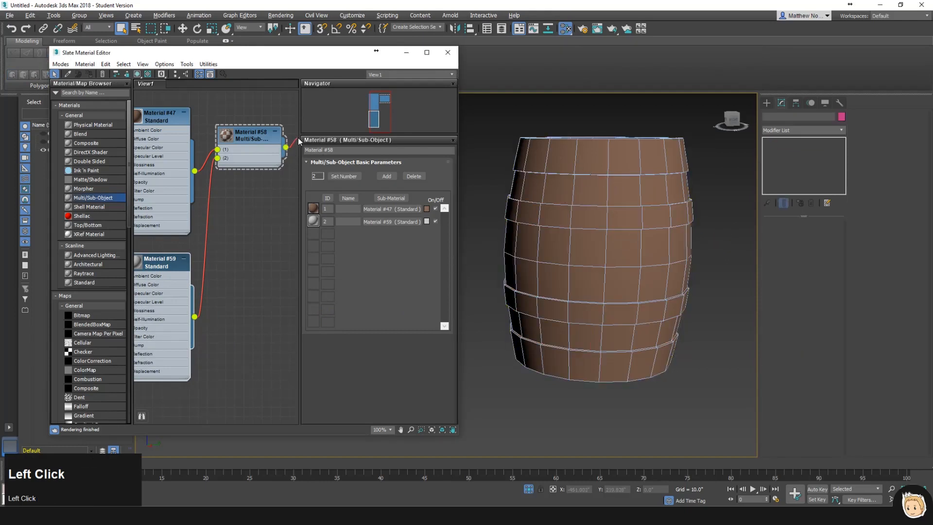
pyautogui.moveTo(572, 186); pyautogui.dragTo(572, 187)
pyautogui.keyDown('alt'); pyautogui.moveTo(572, 187); pyautogui.dragTo(687, 141, button='middle'); pyautogui.keyUp('alt')
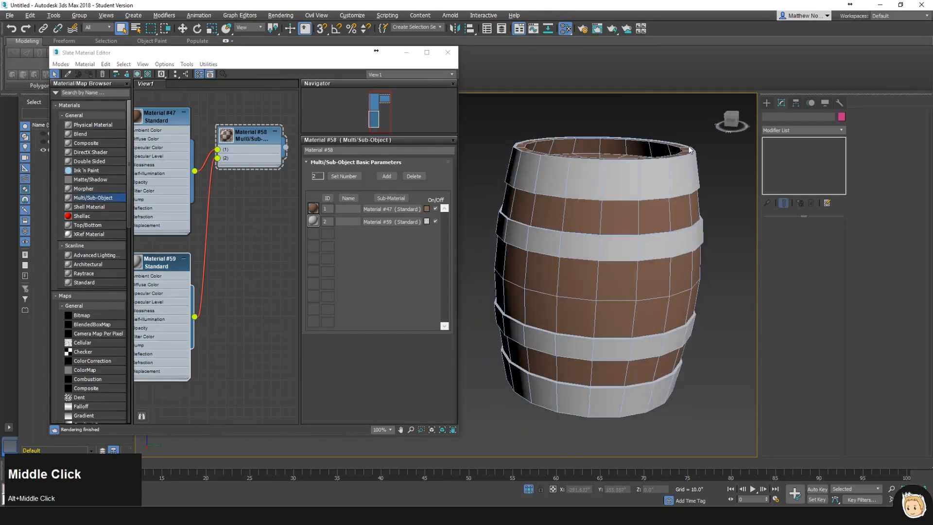
# - Set the banded barrel's object color to black and display it with edged faces
pyautogui.click(687, 140)
pyautogui.press('F4')
pyautogui.keyDown('alt'); pyautogui.moveTo(641, 202); pyautogui.dragTo(635, 241, button='middle'); pyautogui.keyUp('alt')
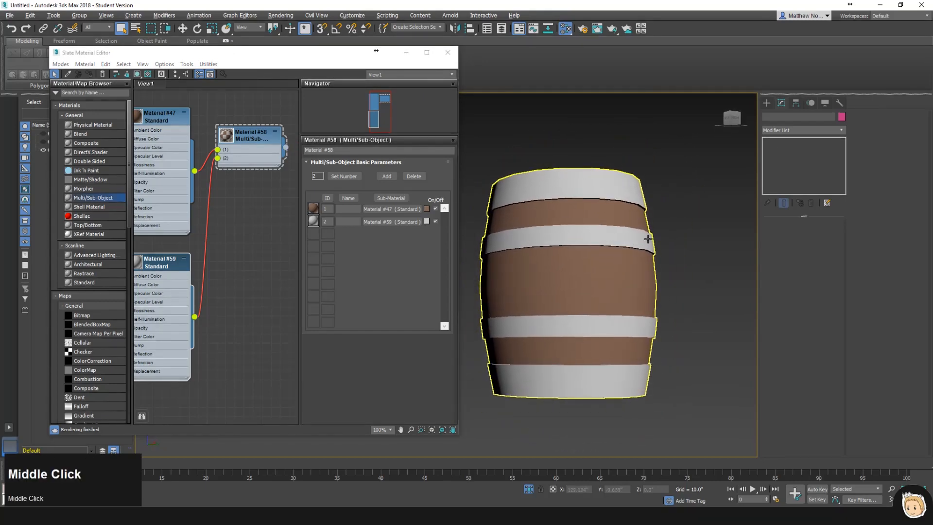
pyautogui.click(630, 219)
pyautogui.click(841, 118)
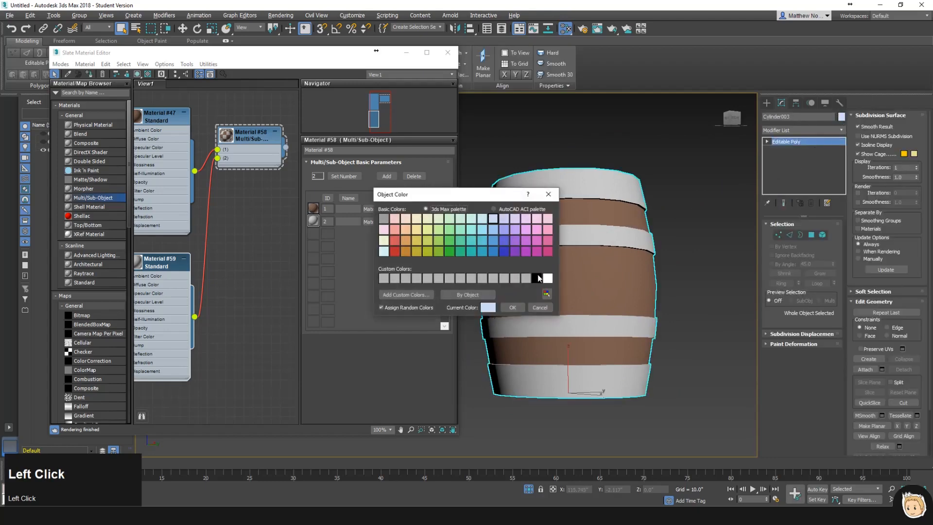
pyautogui.click(513, 307)
pyautogui.press('F4')
pyautogui.keyDown('alt'); pyautogui.moveTo(651, 209); pyautogui.dragTo(632, 233, button='middle'); pyautogui.keyUp('alt')
pyautogui.click(676, 191)
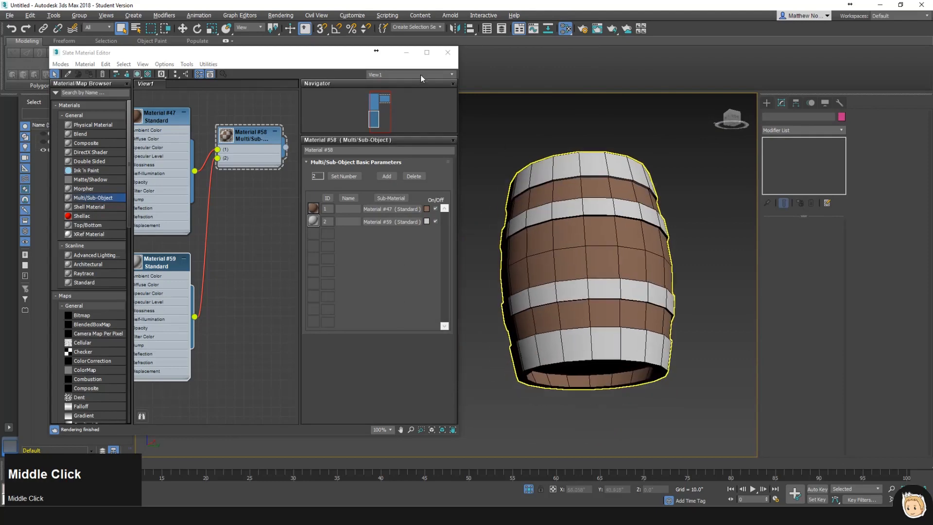
# - Close the material editor, check the component list in the Photoshop plan, and return to 3ds Max
pyautogui.click(448, 52)
pyautogui.moveTo(583, 252); pyautogui.dragTo(439, 352, button='middle')
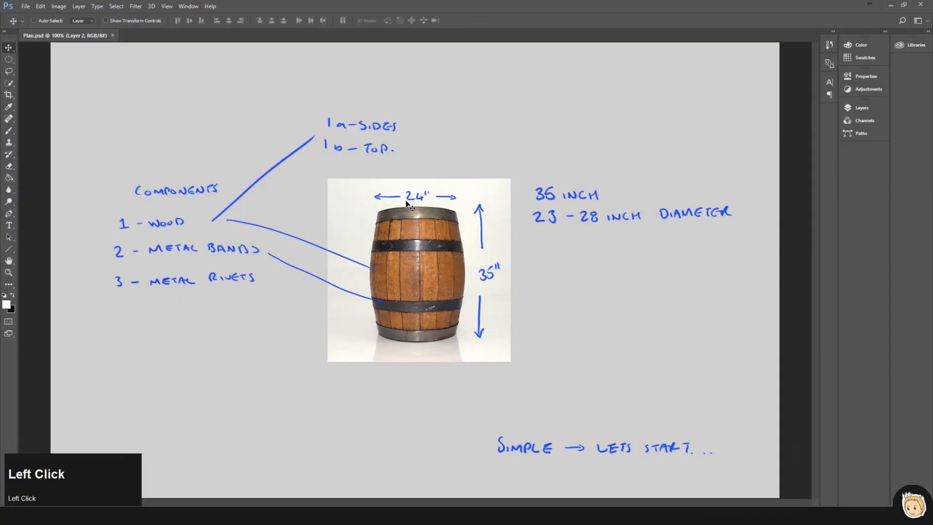
pyautogui.click(891, 5)
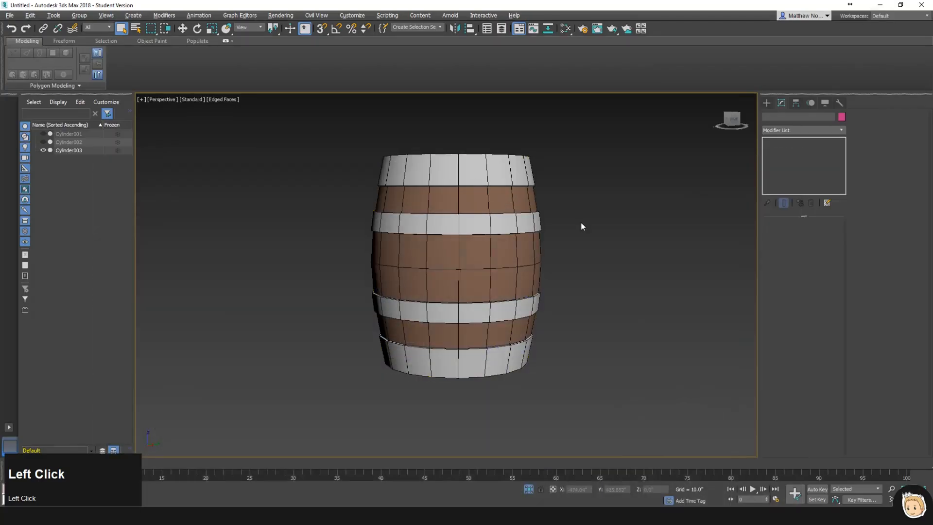
# - Unhide all objects and clone the smoother plain backup barrel as a copy on the far side of the banded barrel
pyautogui.press('F4')
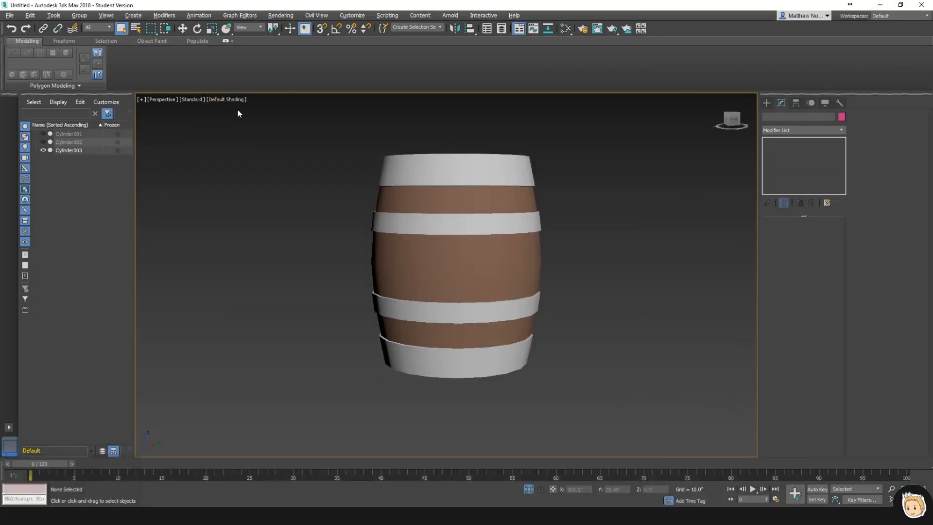
pyautogui.rightClick(603, 212)
pyautogui.click(630, 146)
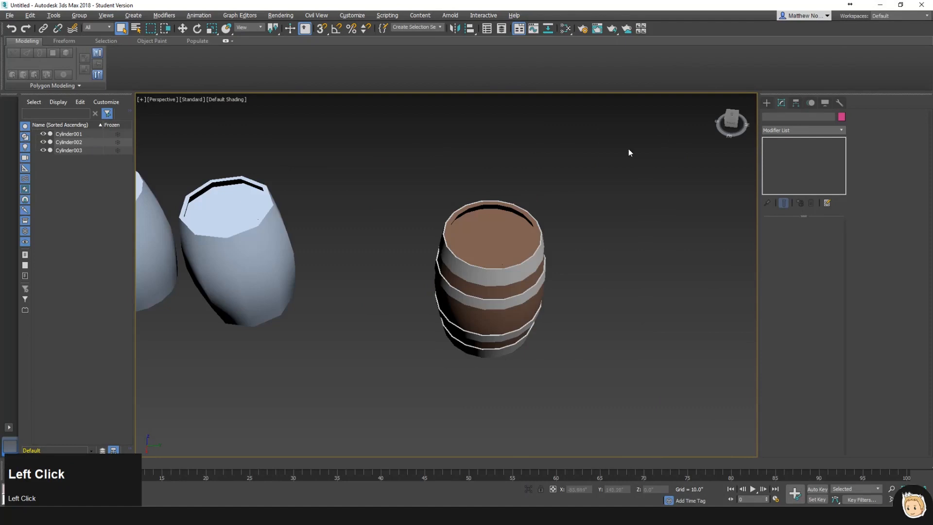
pyautogui.moveTo(396, 265); pyautogui.dragTo(435, 234, button='middle')
pyautogui.click(190, 209)
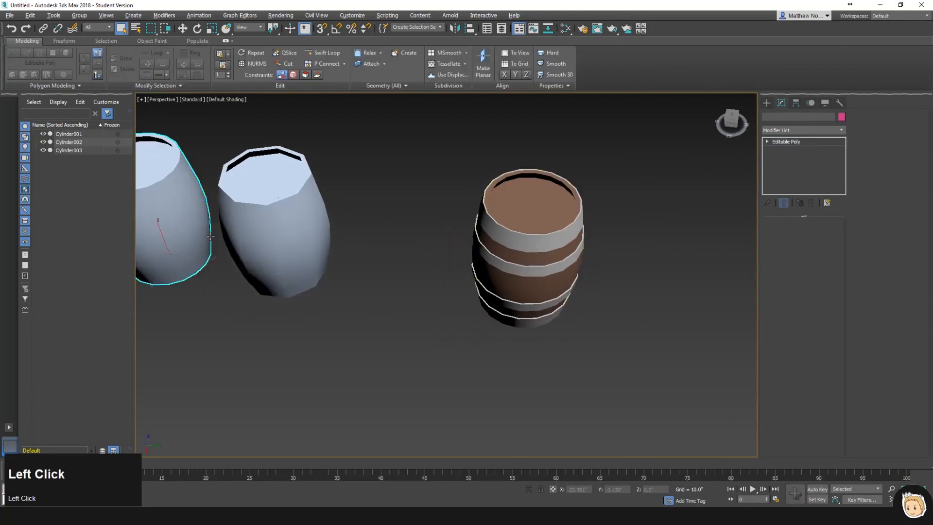
pyautogui.press('w')
pyautogui.keyDown('shift'); pyautogui.moveTo(201, 258); pyautogui.dragTo(686, 272); pyautogui.keyUp('shift')
pyautogui.click(457, 295)
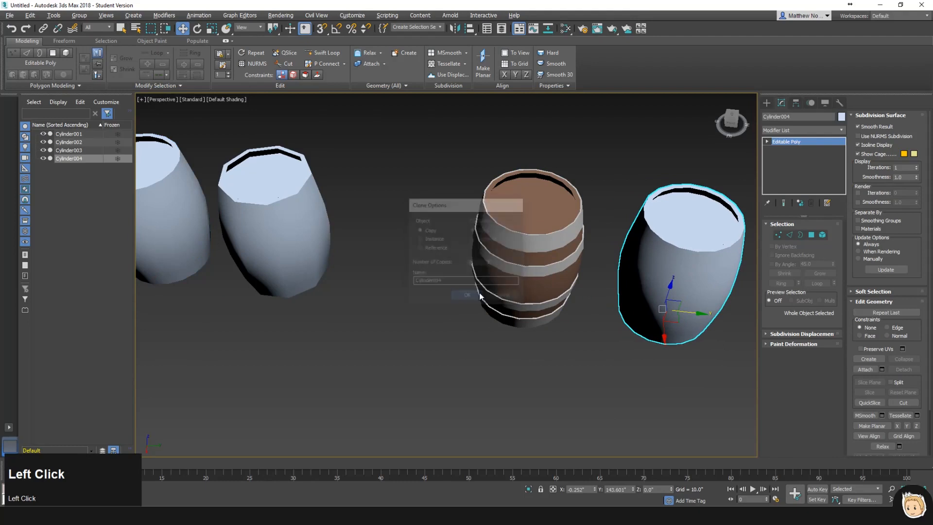
# - Assign the brown Standard material to the new barrel copy and close the material editor
pyautogui.moveTo(600, 106)
pyautogui.keyDown('alt'); pyautogui.mouseDown(button='middle')
pyautogui.moveTo(649, 182)
pyautogui.moveTo(580, 204)
pyautogui.moveTo(612, 210)
pyautogui.mouseUp(button='middle'); pyautogui.keyUp('alt')
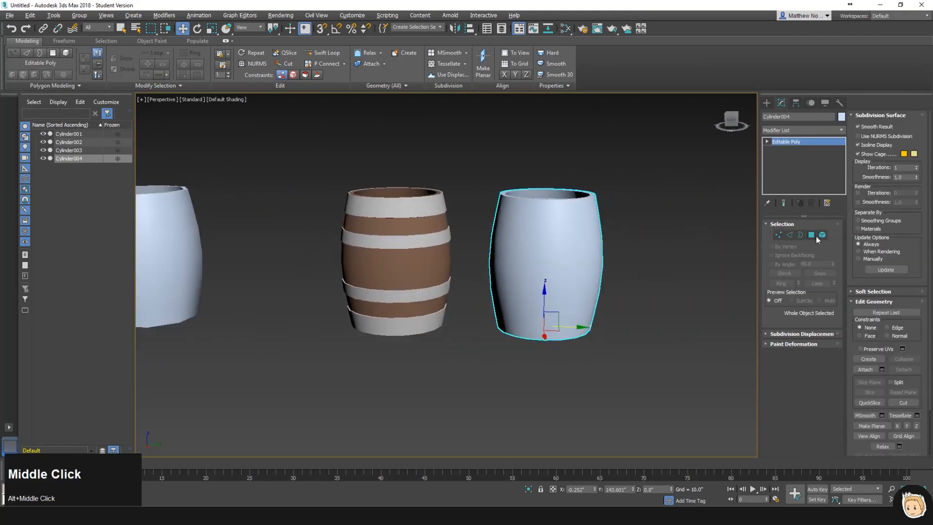
pyautogui.click(565, 30)
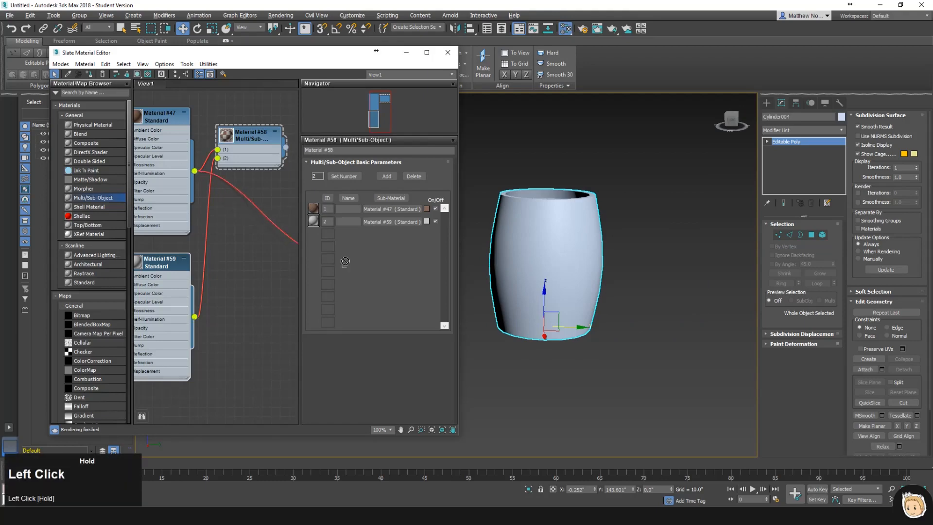
pyautogui.moveTo(583, 258); pyautogui.dragTo(582, 257)
pyautogui.click(448, 52)
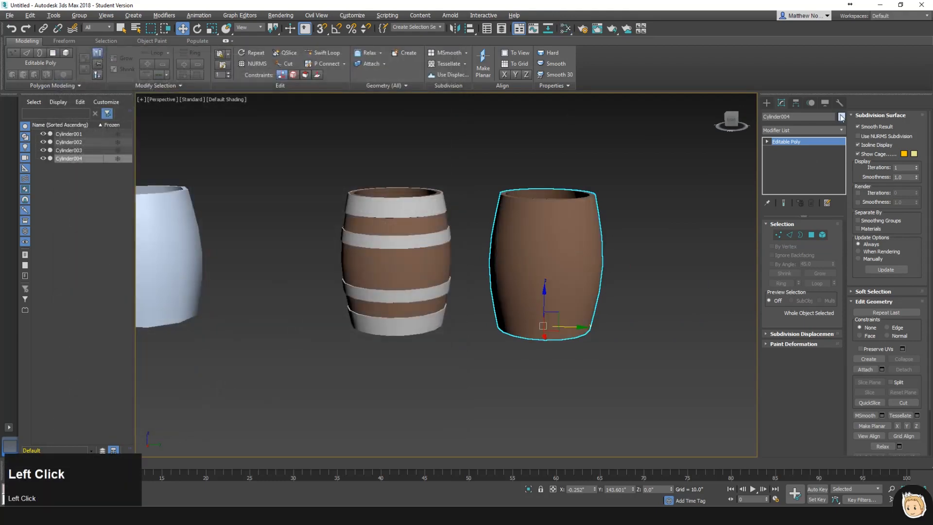
# - Set the brown copy's object color to black and isolate it with edged faces shown
pyautogui.click(841, 117)
pyautogui.click(532, 284)
pyautogui.click(541, 309)
pyautogui.moveTo(636, 235); pyautogui.dragTo(561, 217, button='middle')
pyautogui.press('F4')
pyautogui.hotkey('alt', 'q')
pyautogui.moveTo(476, 270); pyautogui.dragTo(487, 283, button='middle')
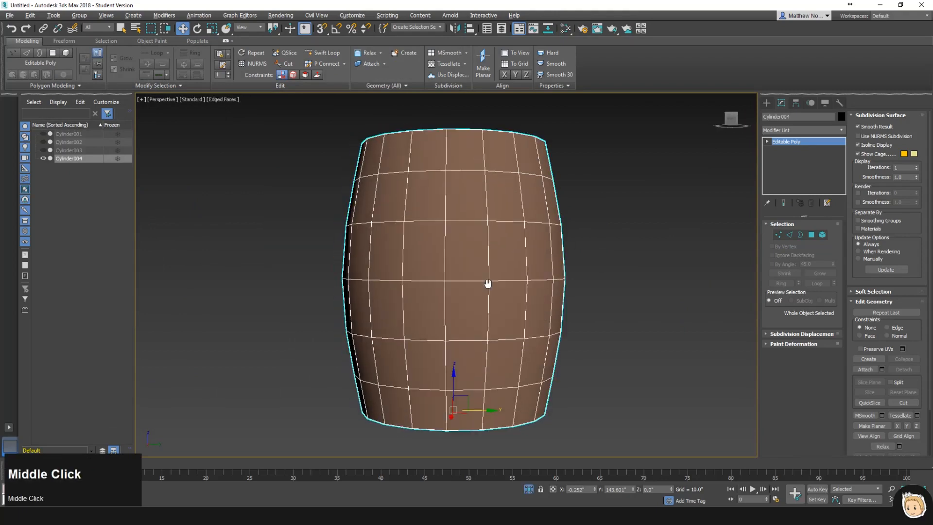
# - Select the full ring of outer side polygons just below the isolated barrel's top rim
pyautogui.keyDown('alt'); pyautogui.moveTo(474, 199); pyautogui.dragTo(547, 236, button='middle'); pyautogui.keyUp('alt')
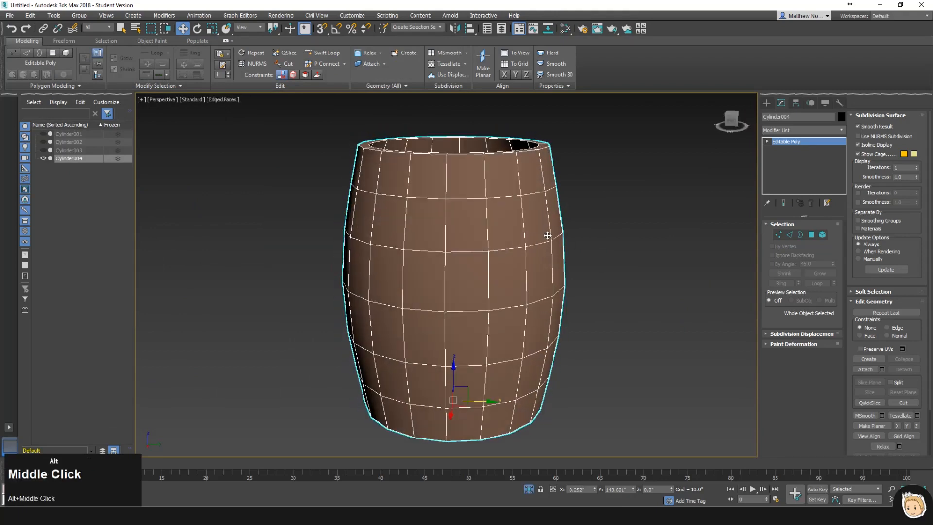
pyautogui.click(811, 236)
pyautogui.click(504, 170)
pyautogui.keyDown('ctrl'); pyautogui.keyDown('shift'); pyautogui.click(503, 181); pyautogui.keyUp('shift'); pyautogui.keyUp('ctrl')
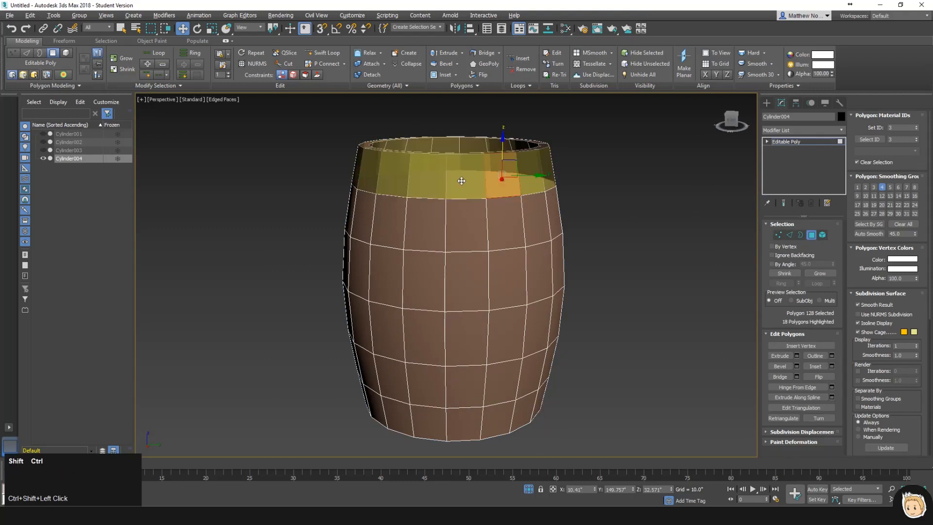
pyautogui.press('q')
pyautogui.press('a')
pyautogui.click(500, 182)
pyautogui.keyDown('ctrl'); pyautogui.keyDown('shift'); pyautogui.click(466, 176); pyautogui.keyUp('shift'); pyautogui.keyUp('ctrl')
# - Clone the selected band of polygons, scaled slightly outward, to a separate object named Metal Ring 01
pyautogui.keyDown('alt'); pyautogui.moveTo(514, 270); pyautogui.dragTo(452, 248, button='middle'); pyautogui.keyUp('alt')
pyautogui.press('r')
pyautogui.keyDown('shift'); pyautogui.moveTo(453, 156); pyautogui.dragTo(454, 156); pyautogui.keyUp('shift')
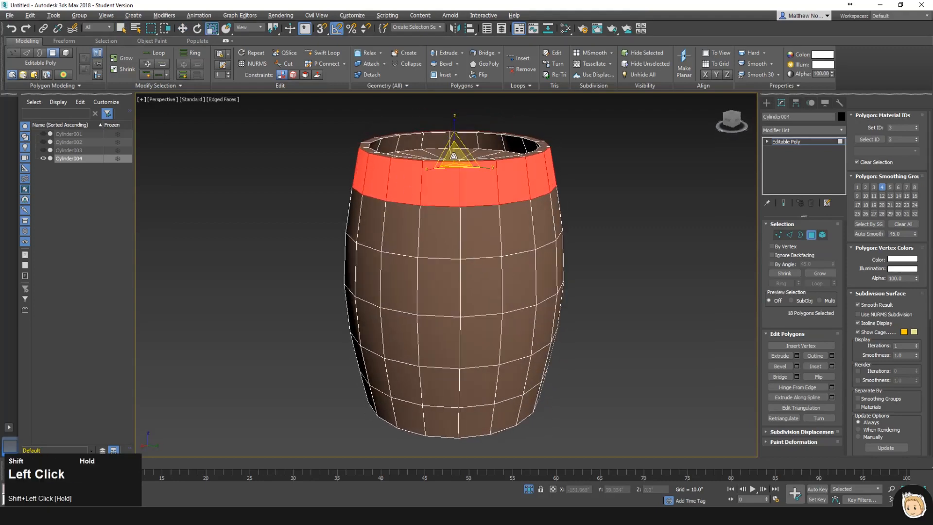
pyautogui.moveTo(453, 156); pyautogui.dragTo(462, 161)
pyautogui.hotkey('ctrl', 'z')
pyautogui.click(439, 253)
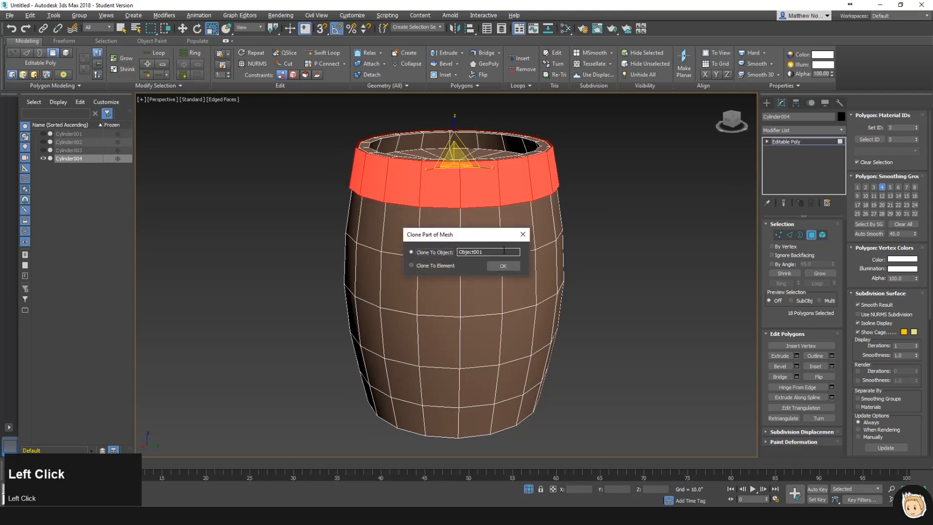
pyautogui.write('Metl')
pyautogui.press('BackSpace')
pyautogui.press('BackSpace')
pyautogui.write('al Ring')
pyautogui.press('BackSpace')
pyautogui.write('01')
pyautogui.press('Return')
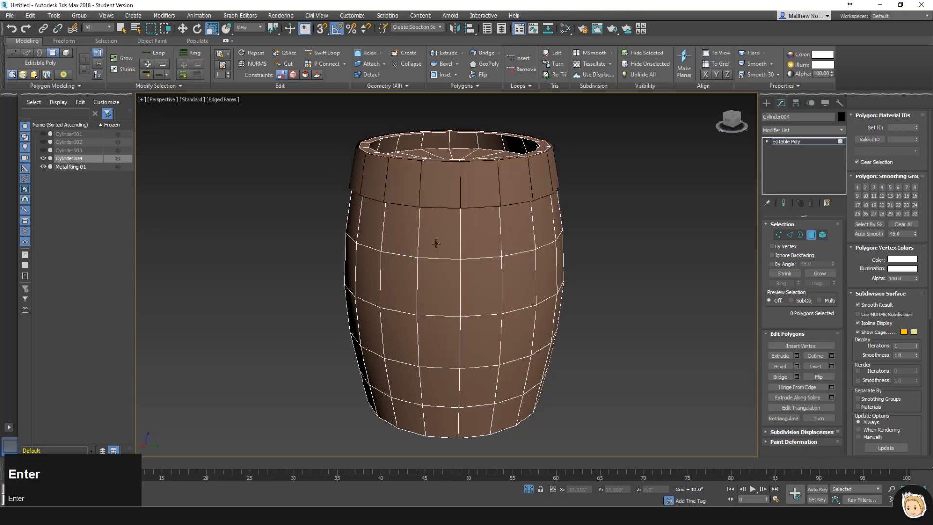
# - Assign the light grey Standard material (Material #59) to the metal ring and close the material editor
pyautogui.press('m')
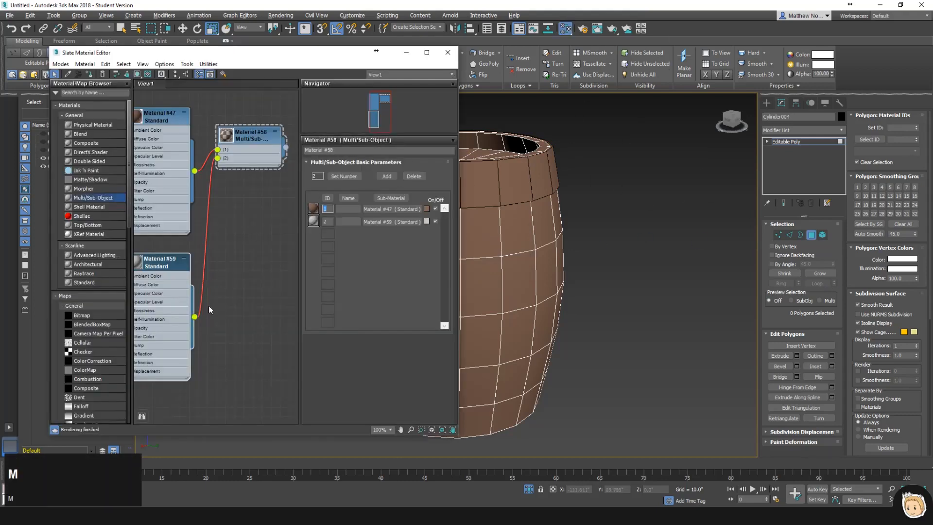
pyautogui.moveTo(195, 319); pyautogui.dragTo(493, 175)
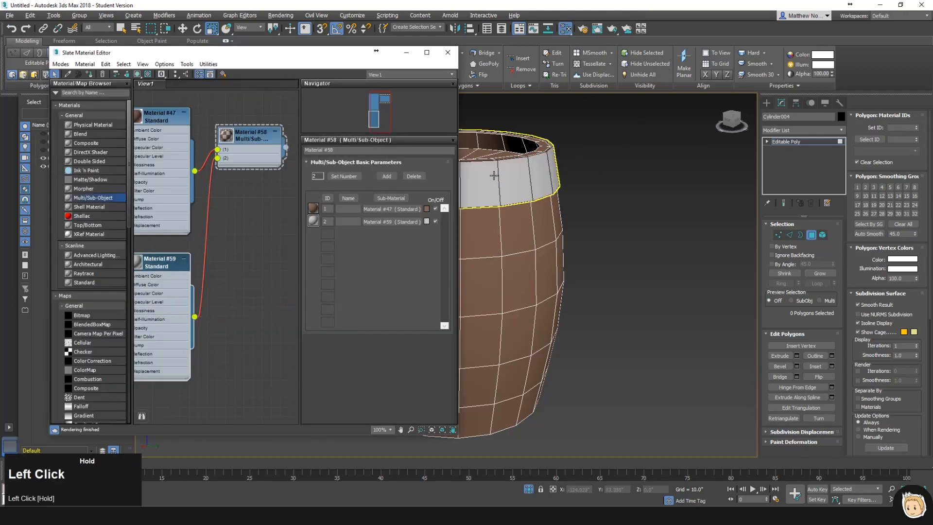
pyautogui.click(447, 52)
# - Leave polygon editing on the barrel and select the whole Metal Ring 01 object
pyautogui.keyDown('alt'); pyautogui.moveTo(588, 242); pyautogui.dragTo(556, 226, button='middle'); pyautogui.keyUp('alt')
pyautogui.scroll(3, 536, 233)
pyautogui.scroll(-5, 576, 255)
pyautogui.click(602, 215)
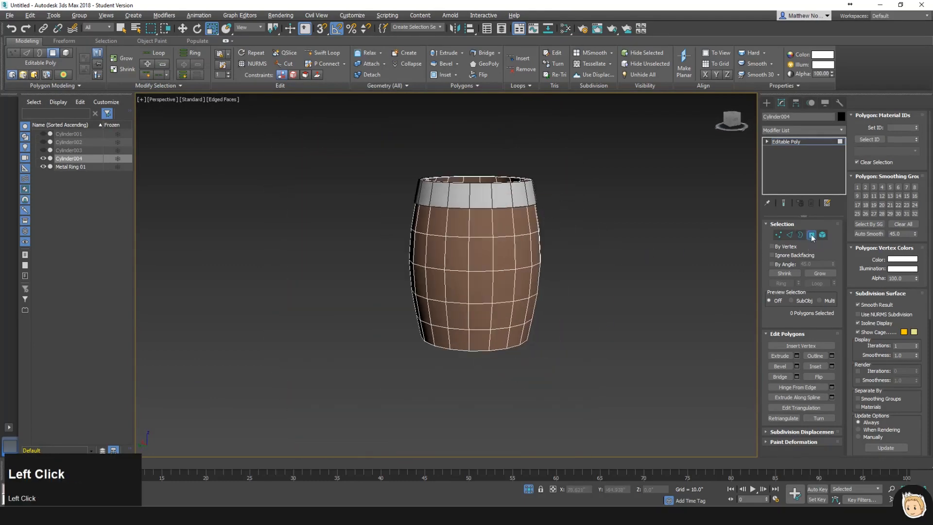
pyautogui.click(812, 237)
pyautogui.click(520, 200)
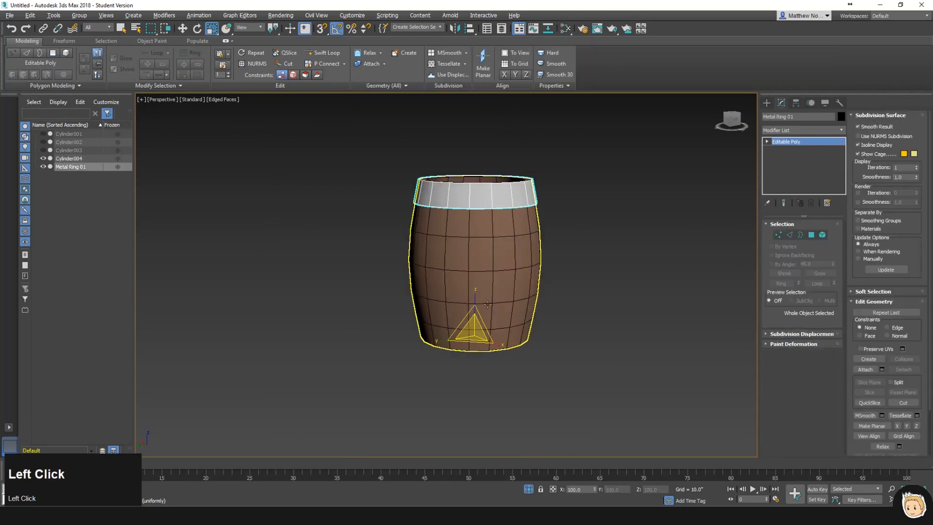
# - Try rotating the metal ring about its pivot near the barrel's base and undo the change
pyautogui.press('e')
pyautogui.moveTo(491, 325)
pyautogui.mouseDown()
pyautogui.moveTo(490, 344)
pyautogui.moveTo(471, 308)
pyautogui.moveTo(482, 330)
pyautogui.mouseUp()
pyautogui.hotkey('ctrl', 'z')
pyautogui.press('r')
pyautogui.hotkey('ctrl', 'z')
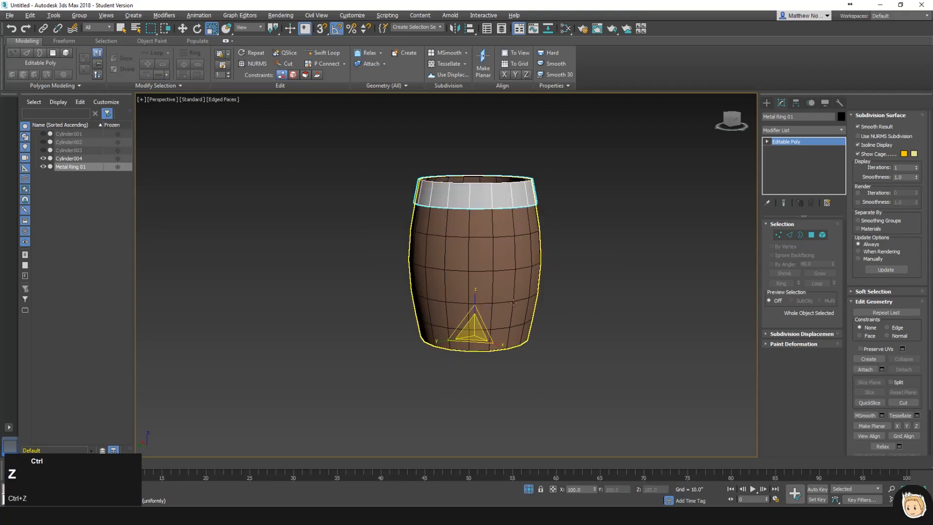
# - Center the metal ring's pivot to the object and finish the pivot adjustment
pyautogui.click(797, 103)
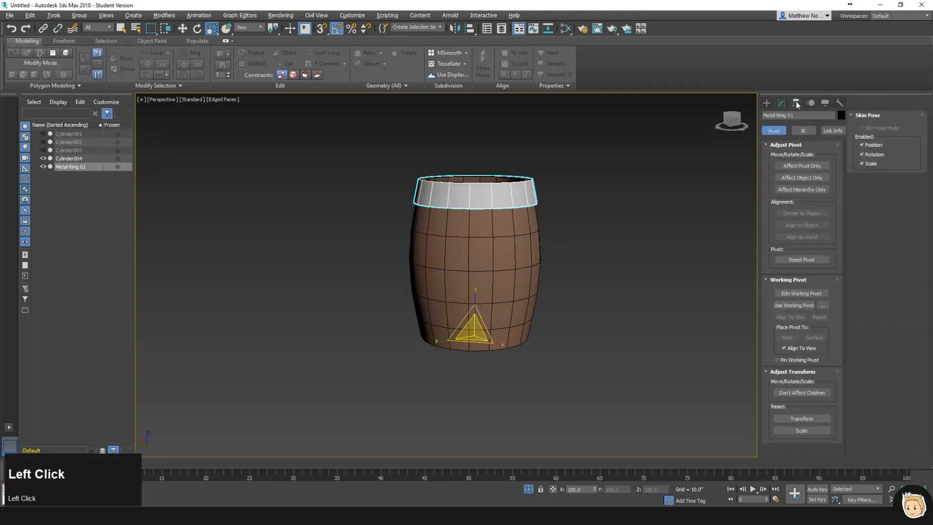
pyautogui.click(801, 165)
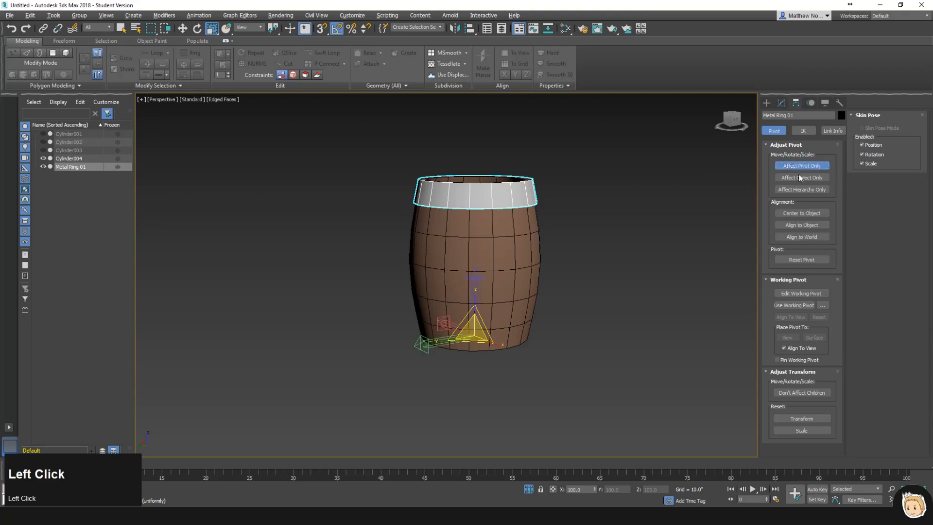
pyautogui.click(802, 214)
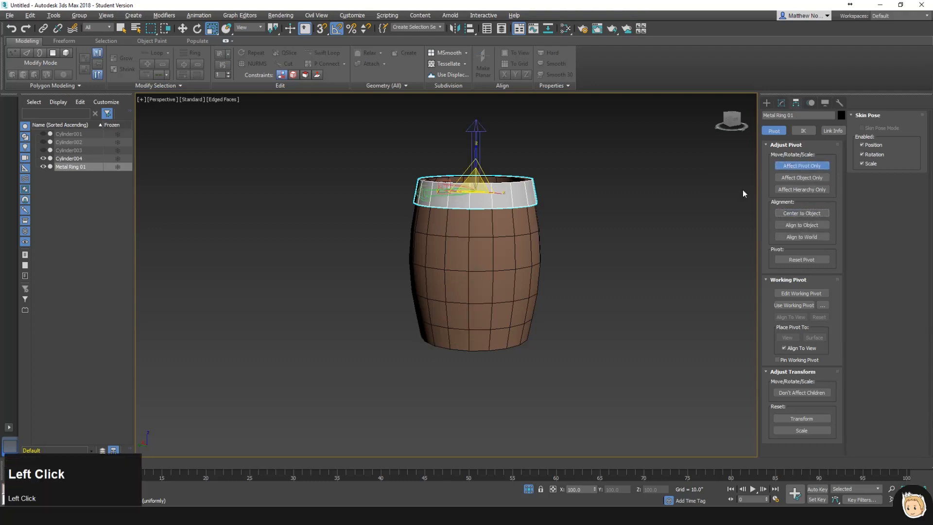
pyautogui.click(802, 165)
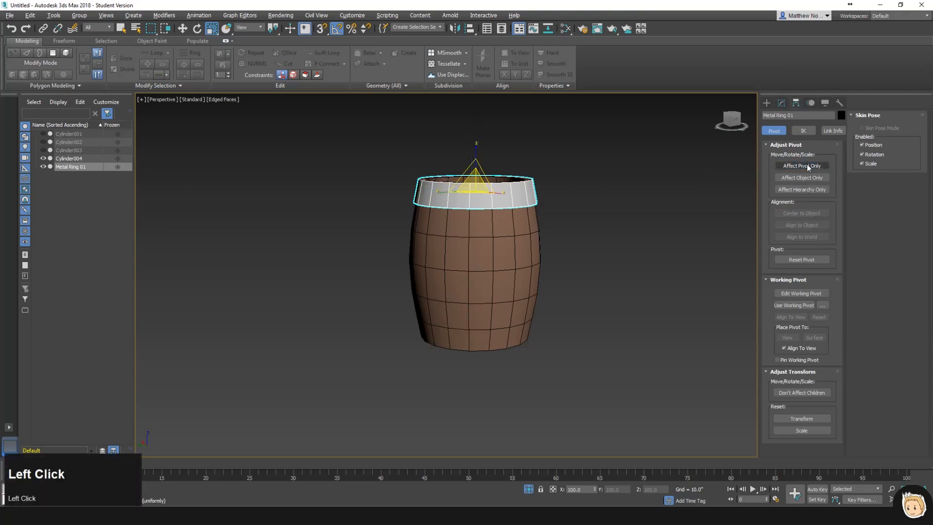
# - Try rotating and scaling the metal ring about its centered pivot and undo both changes
pyautogui.hotkey('ctrl', 'z')
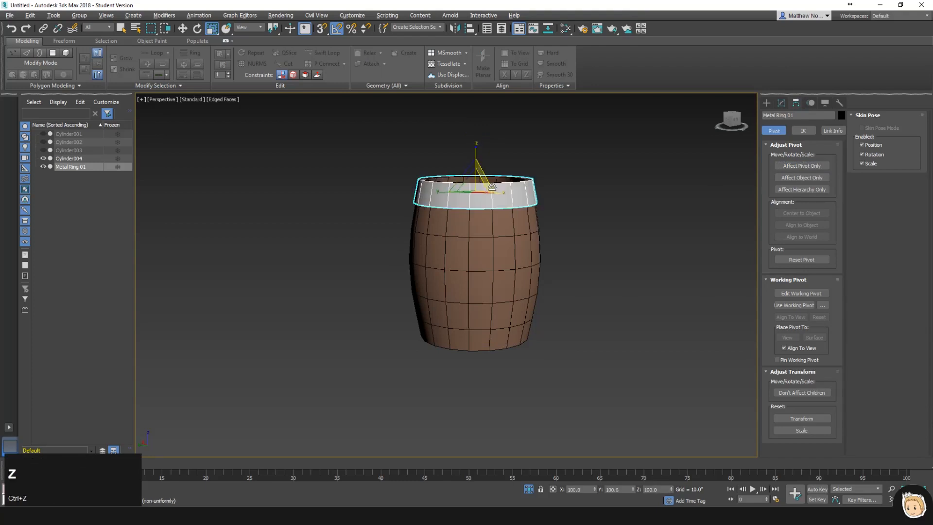
pyautogui.press('e')
pyautogui.moveTo(489, 184); pyautogui.dragTo(505, 176)
pyautogui.hotkey('ctrl', 'z')
pyautogui.scroll(4, 483, 202)
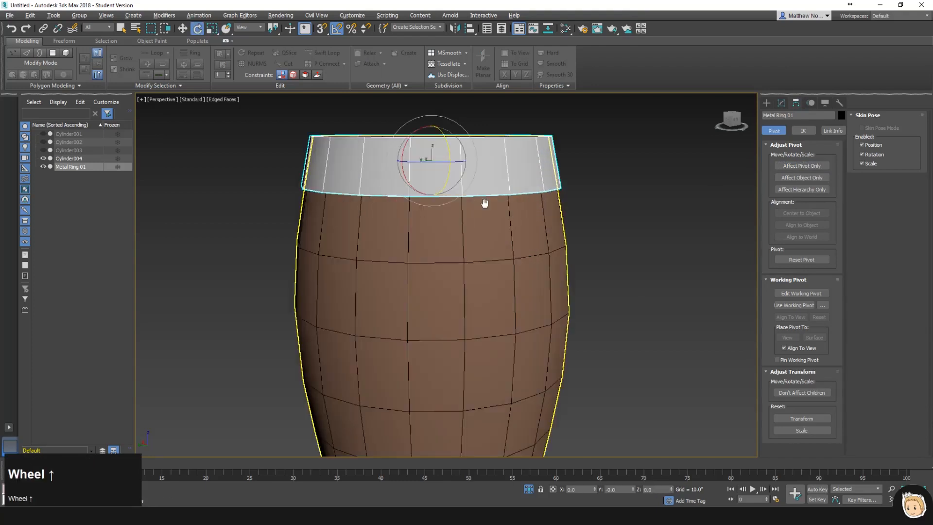
pyautogui.moveTo(483, 202); pyautogui.dragTo(481, 248, button='middle')
pyautogui.press('r')
pyautogui.moveTo(456, 229); pyautogui.dragTo(455, 265)
pyautogui.hotkey('ctrl', 'z')
# - Narrow the metal ring by raising its lower edge loop and scale that loop to fit around the barrel
pyautogui.click(781, 104)
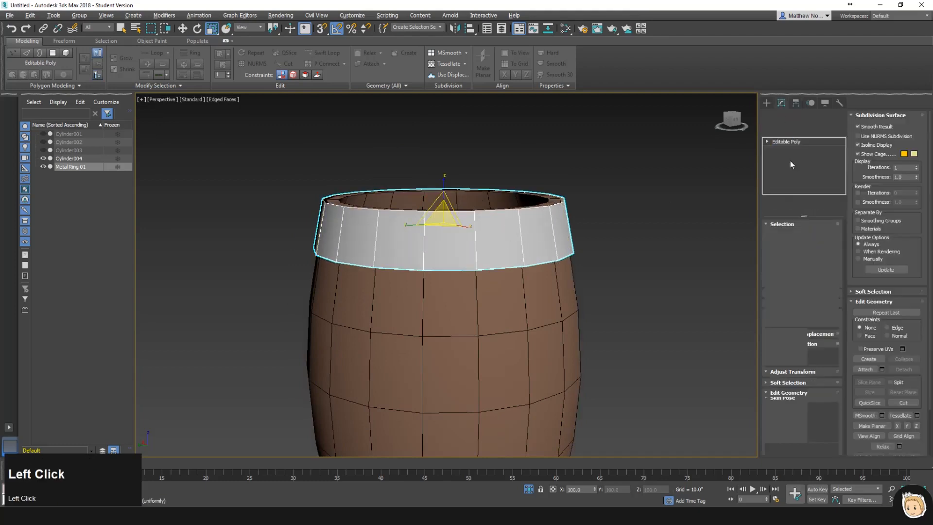
pyautogui.click(790, 235)
pyautogui.doubleClick(486, 270)
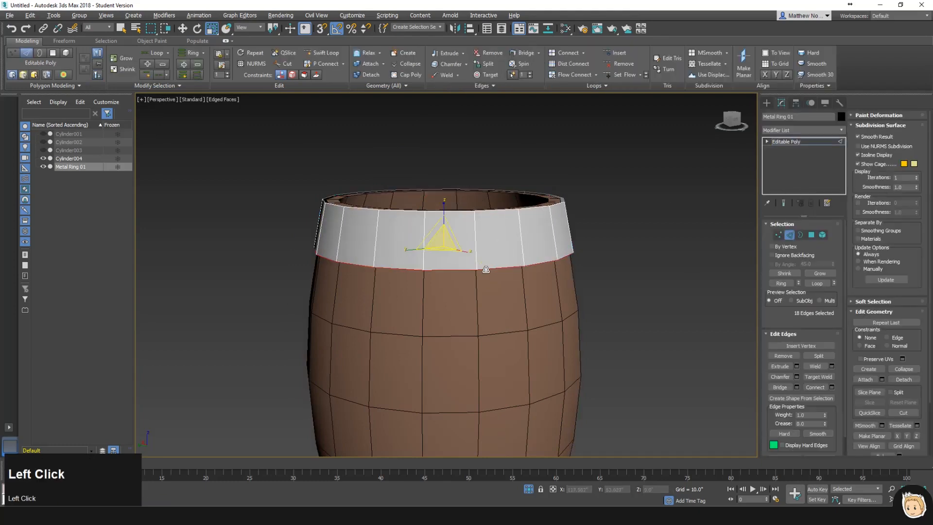
pyautogui.press('w')
pyautogui.moveTo(445, 216)
pyautogui.mouseDown()
pyautogui.moveTo(448, 194)
pyautogui.moveTo(446, 221)
pyautogui.mouseUp()
pyautogui.press('r')
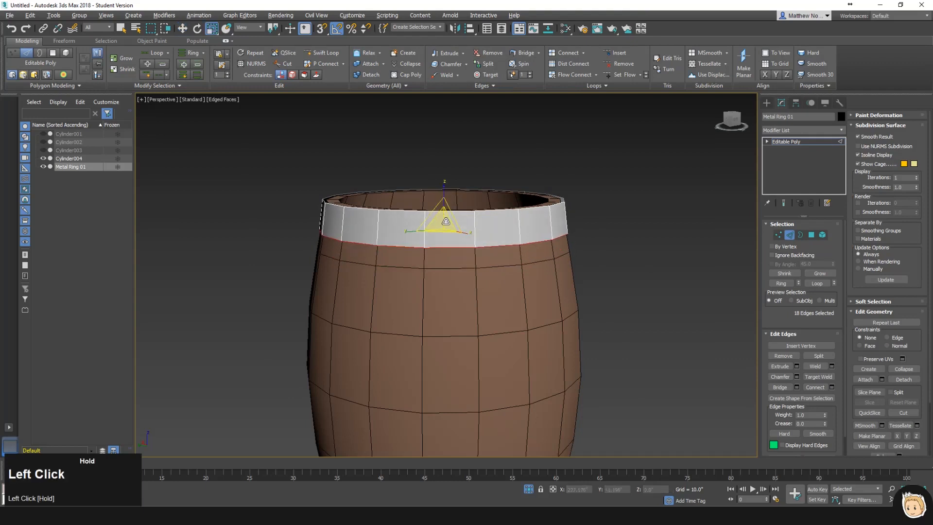
pyautogui.scroll(3, 522, 241)
pyautogui.keyDown('alt'); pyautogui.moveTo(520, 241); pyautogui.dragTo(487, 232, button='middle'); pyautogui.keyUp('alt')
pyautogui.moveTo(412, 235); pyautogui.dragTo(412, 231)
# - Add a Shell modifier to the metal ring with an inner amount of 0.38" and an outer amount of 0.0"
pyautogui.keyDown('alt'); pyautogui.moveTo(413, 232); pyautogui.dragTo(561, 250, button='middle'); pyautogui.keyUp('alt')
pyautogui.scroll(4, 626, 249)
pyautogui.keyDown('alt'); pyautogui.moveTo(673, 249); pyautogui.dragTo(556, 159, button='middle'); pyautogui.keyUp('alt')
pyautogui.click(787, 235)
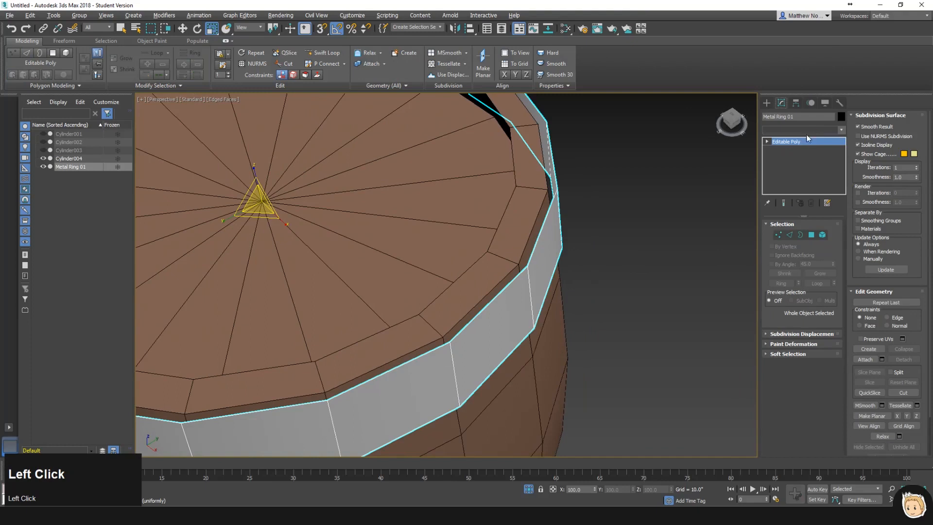
pyautogui.click(806, 134)
pyautogui.write('she')
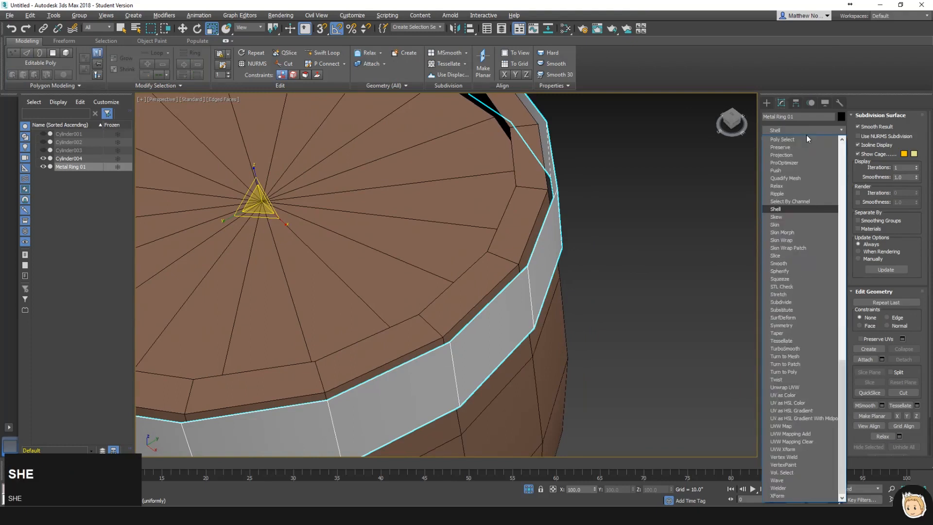
pyautogui.press('Return')
pyautogui.click(832, 248)
pyautogui.rightClick(831, 247)
pyautogui.moveTo(832, 237); pyautogui.dragTo(829, 221)
pyautogui.moveTo(608, 234)
pyautogui.mouseDown(button='middle')
pyautogui.moveTo(530, 206)
pyautogui.moveTo(601, 225)
pyautogui.mouseUp(button='middle')
pyautogui.scroll(-2, 493, 206)
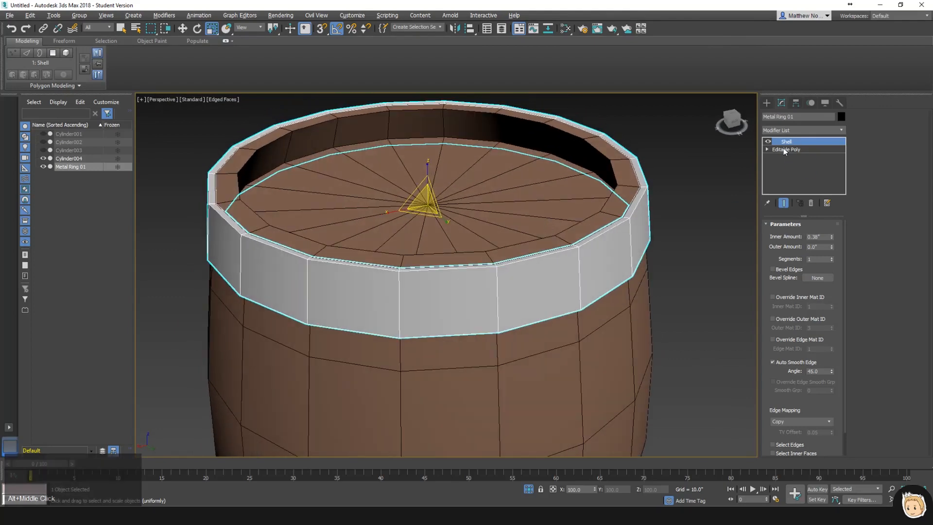
# - In the ring's Editable Poly, select one front pair of upper and lower vertices and break them
pyautogui.click(783, 150)
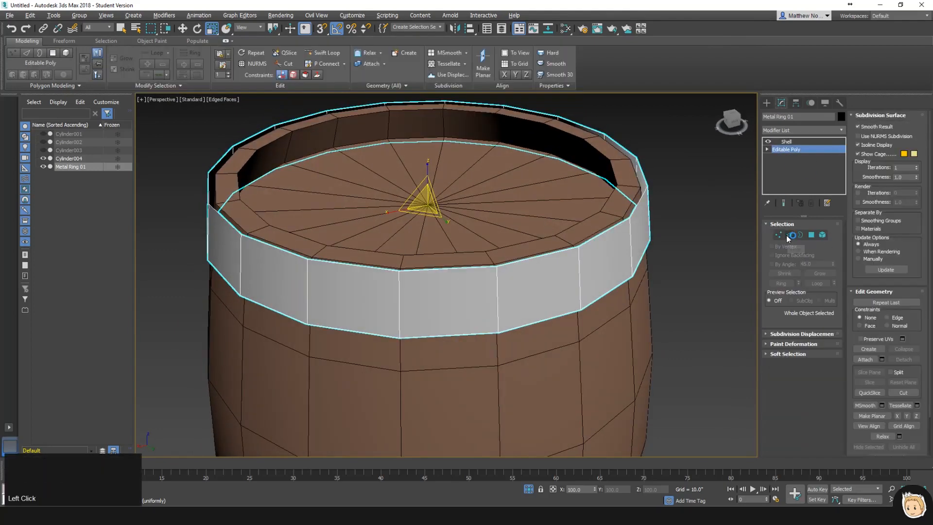
pyautogui.click(779, 235)
pyautogui.moveTo(506, 333); pyautogui.dragTo(508, 346)
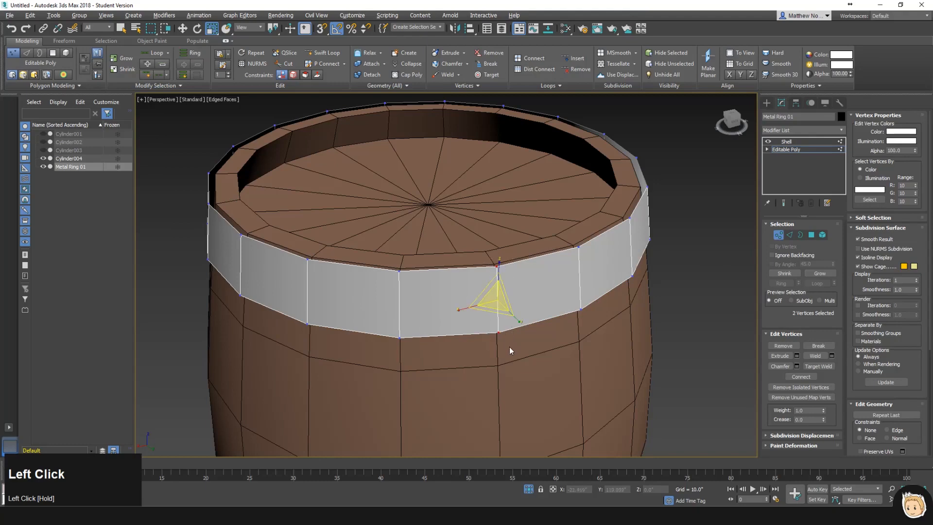
pyautogui.keyDown('alt'); pyautogui.moveTo(508, 346); pyautogui.dragTo(516, 315, button='middle'); pyautogui.keyUp('alt')
pyautogui.click(818, 346)
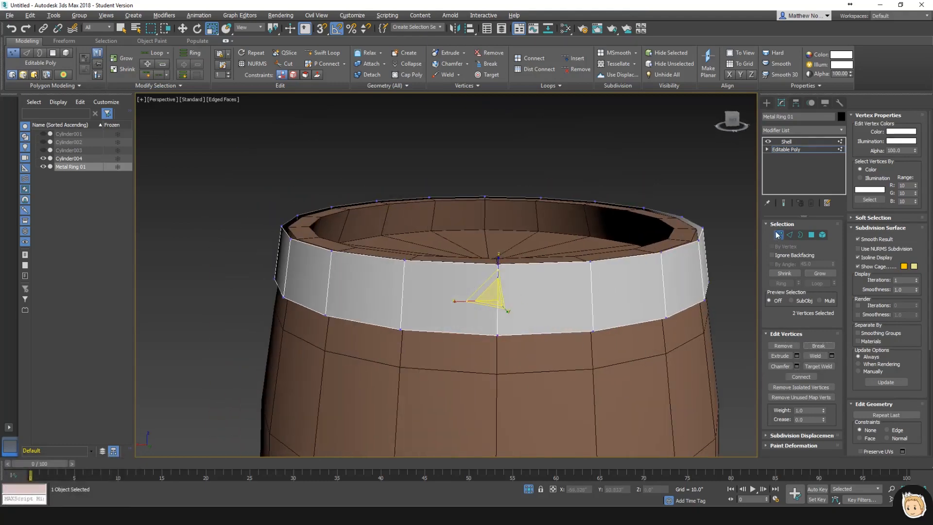
# - Move the upper and lower vertices of one broken ring end sideways and outward so the ends overlap
pyautogui.press('w')
pyautogui.keyDown('alt'); pyautogui.moveTo(515, 284); pyautogui.dragTo(530, 292, button='middle'); pyautogui.keyUp('alt')
pyautogui.click(499, 335)
pyautogui.moveTo(477, 340); pyautogui.dragTo(471, 341)
pyautogui.hotkey('ctrl', 'z')
pyautogui.keyDown('ctrl'); pyautogui.click(497, 265); pyautogui.keyUp('ctrl')
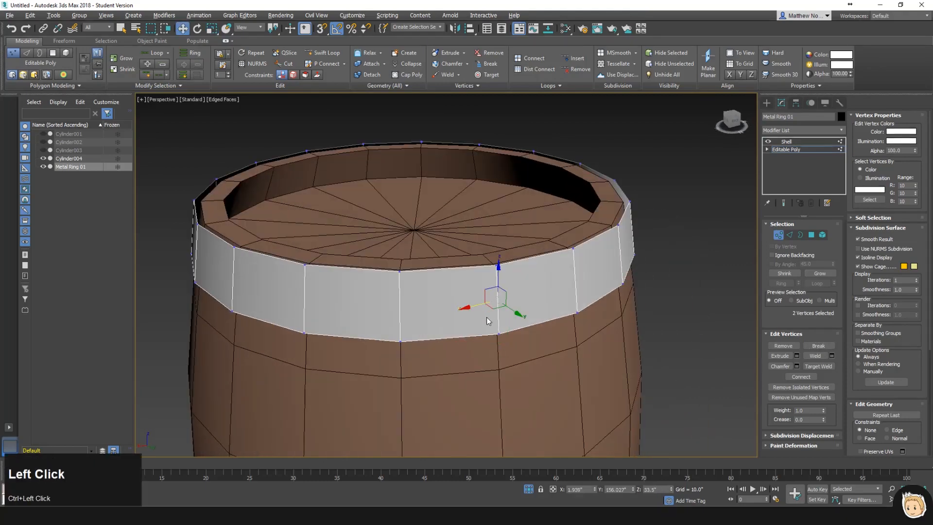
pyautogui.moveTo(480, 306); pyautogui.dragTo(476, 306)
pyautogui.keyDown('alt'); pyautogui.moveTo(482, 312); pyautogui.dragTo(518, 322, button='middle'); pyautogui.keyUp('alt')
pyautogui.moveTo(519, 319); pyautogui.dragTo(525, 323)
pyautogui.keyDown('alt'); pyautogui.moveTo(524, 323); pyautogui.dragTo(490, 340, button='middle'); pyautogui.keyUp('alt')
pyautogui.keyDown('shift'); pyautogui.moveTo(501, 318); pyautogui.dragTo(503, 319); pyautogui.keyUp('shift')
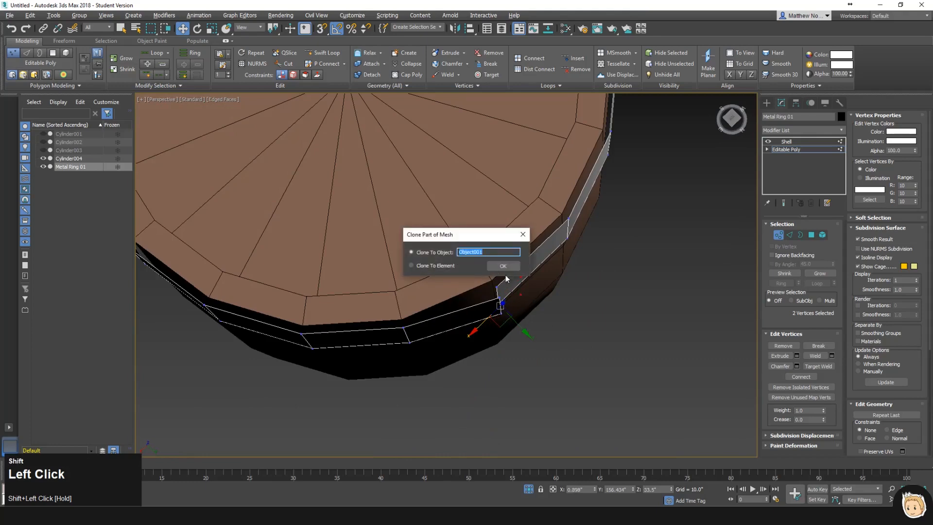
pyautogui.hotkey('shift', 'Escape')
# - Select the open vertical edge at the ring's seam and extend a new flap segment from it over the other end
pyautogui.keyDown('alt'); pyautogui.moveTo(520, 317); pyautogui.dragTo(534, 370, button='middle'); pyautogui.keyUp('alt')
pyautogui.click(790, 235)
pyautogui.keyDown('shift'); pyautogui.click(468, 286); pyautogui.keyUp('shift')
pyautogui.keyDown('shift'); pyautogui.moveTo(457, 306); pyautogui.dragTo(528, 266); pyautogui.keyUp('shift')
# - Try scaling the flap's end edge vertically in the View coordinate system and undo the change
pyautogui.press('r')
pyautogui.keyDown('alt'); pyautogui.moveTo(605, 257); pyautogui.dragTo(575, 235, button='middle'); pyautogui.keyUp('alt')
pyautogui.click(532, 214)
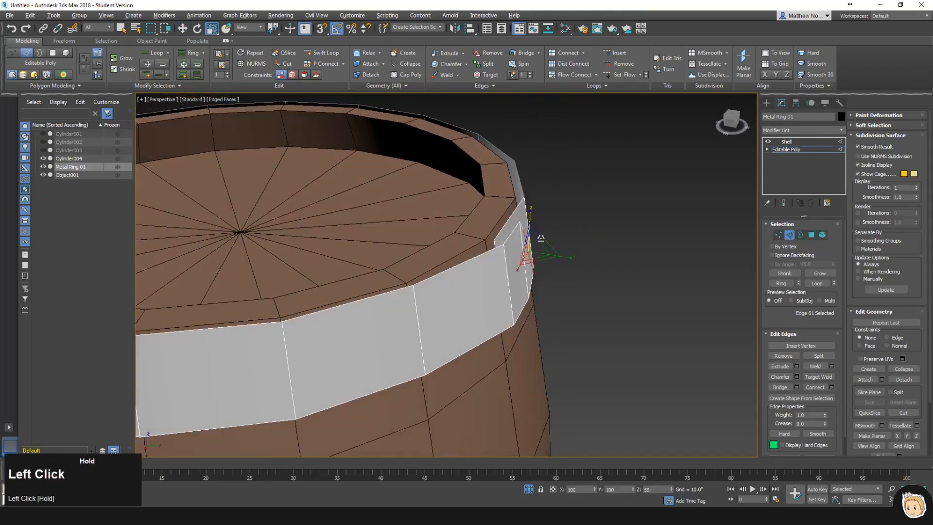
pyautogui.hotkey('ctrl', 'z')
pyautogui.keyDown('alt'); pyautogui.moveTo(486, 243); pyautogui.dragTo(531, 204, button='middle'); pyautogui.keyUp('alt')
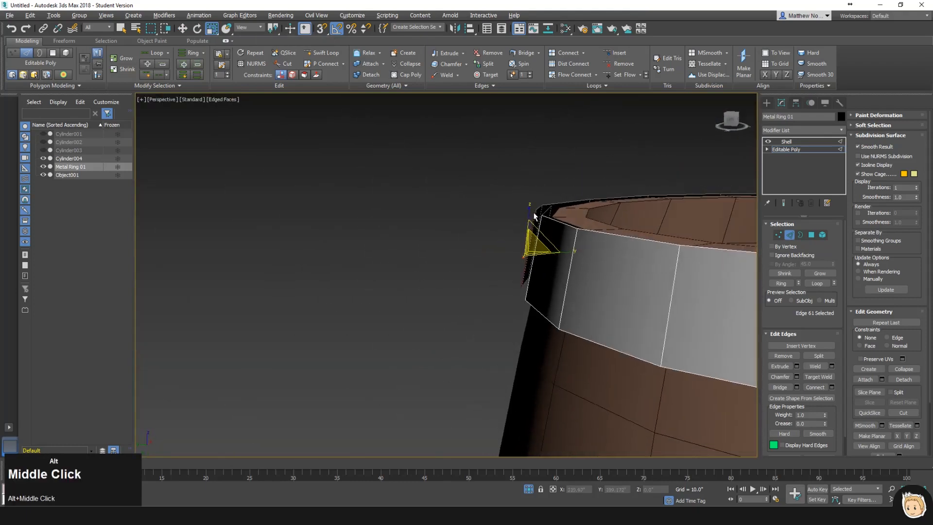
pyautogui.scroll(4, 548, 252)
pyautogui.keyDown('alt'); pyautogui.moveTo(548, 252); pyautogui.dragTo(548, 253, button='middle'); pyautogui.keyUp('alt')
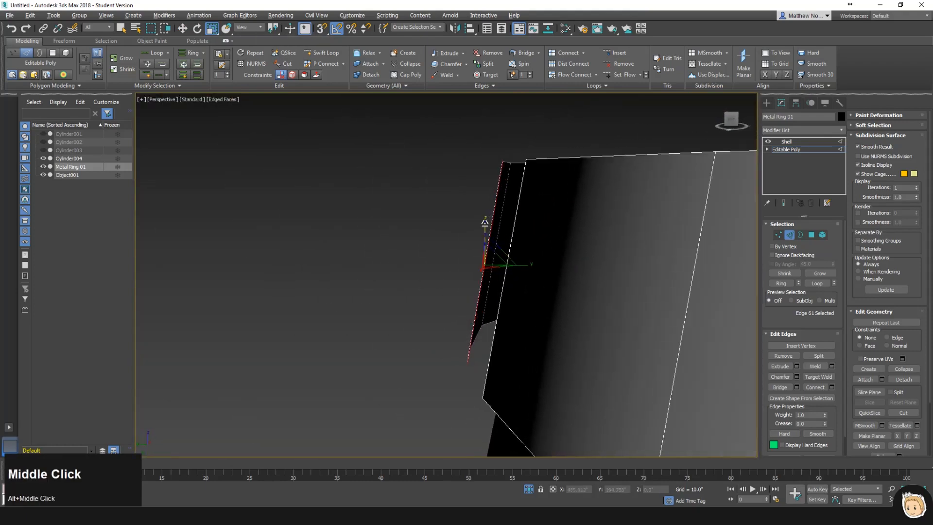
pyautogui.moveTo(487, 240); pyautogui.dragTo(464, 328)
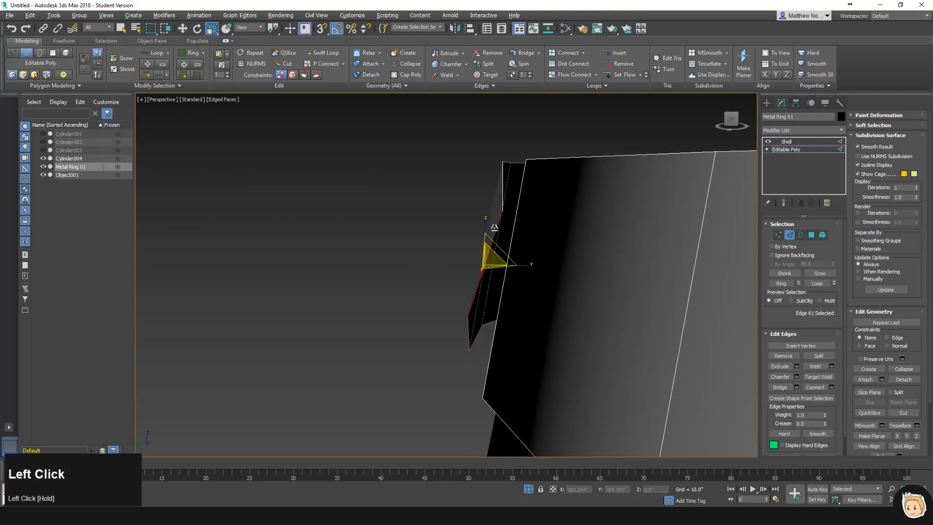
pyautogui.hotkey('ctrl', 'z')
# - Set the reference coordinate system to Local and scale the flap's end edge shorter along its length to taper it
pyautogui.keyDown('alt'); pyautogui.moveTo(455, 212); pyautogui.dragTo(480, 210, button='middle'); pyautogui.keyUp('alt')
pyautogui.click(253, 27)
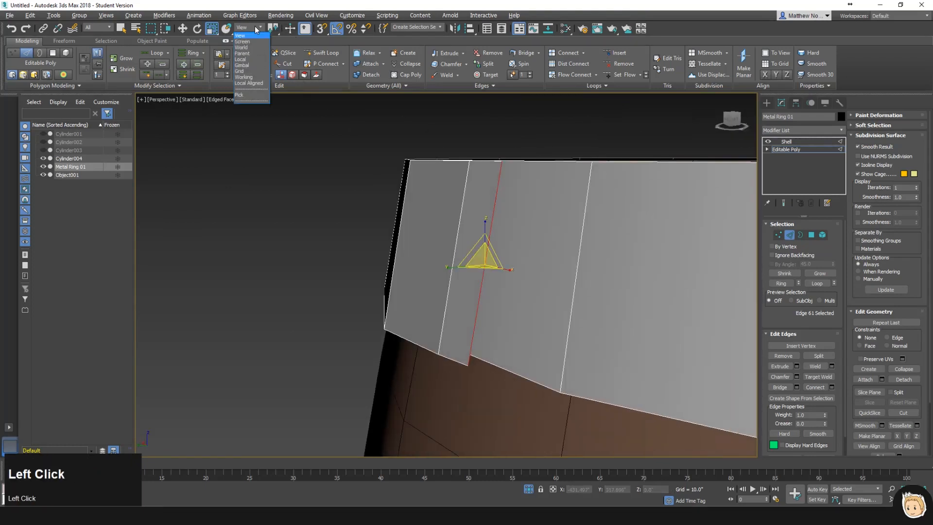
pyautogui.click(249, 64)
pyautogui.moveTo(486, 234)
pyautogui.keyDown('alt'); pyautogui.mouseDown(button='middle')
pyautogui.moveTo(500, 232)
pyautogui.moveTo(491, 237)
pyautogui.mouseUp(button='middle'); pyautogui.keyUp('alt')
pyautogui.moveTo(488, 219); pyautogui.dragTo(493, 234)
pyautogui.keyDown('alt'); pyautogui.moveTo(492, 235); pyautogui.dragTo(563, 250, button='middle'); pyautogui.keyUp('alt')
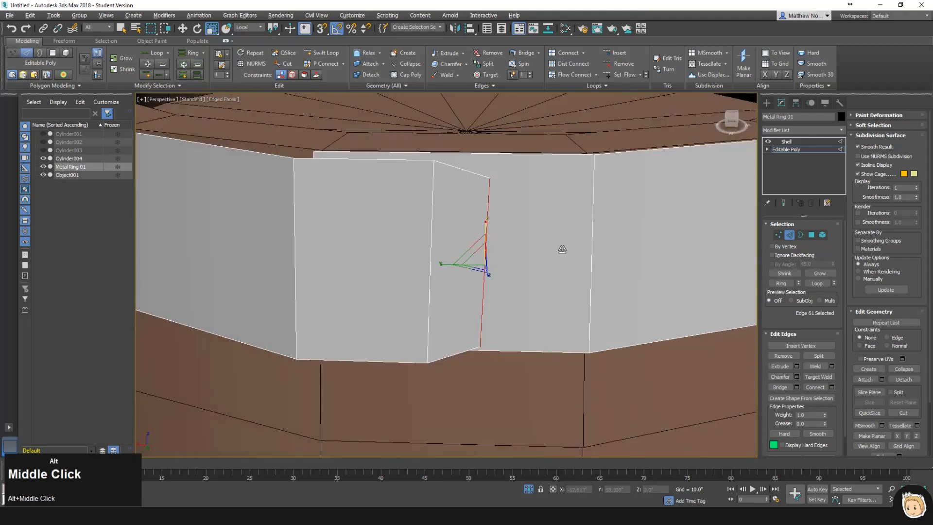
pyautogui.moveTo(487, 223); pyautogui.dragTo(489, 230)
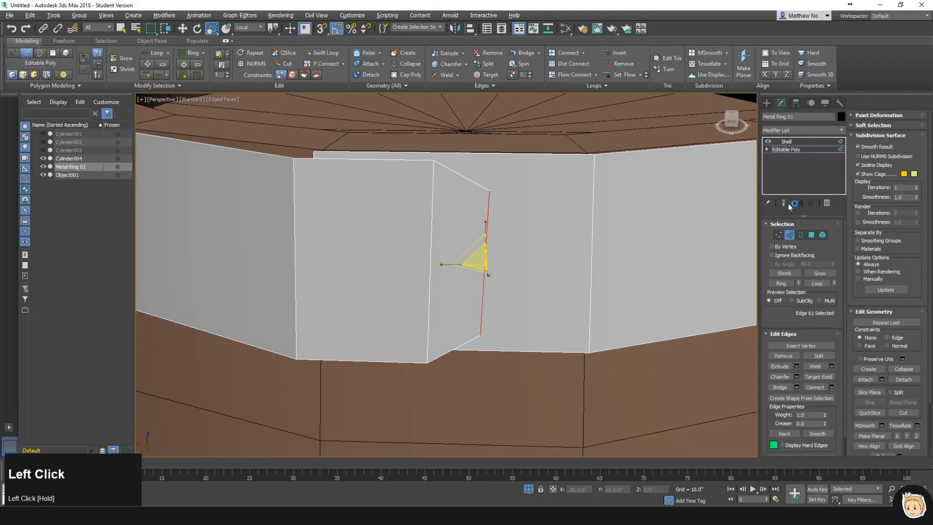
# - Inspect the tapered overlap on the metal ring with the Shell thickness applied
pyautogui.click(786, 142)
pyautogui.keyDown('alt'); pyautogui.moveTo(484, 202); pyautogui.dragTo(547, 232, button='middle'); pyautogui.keyUp('alt')
pyautogui.scroll(-3, 570, 222)
pyautogui.scroll(-3, 381, 234)
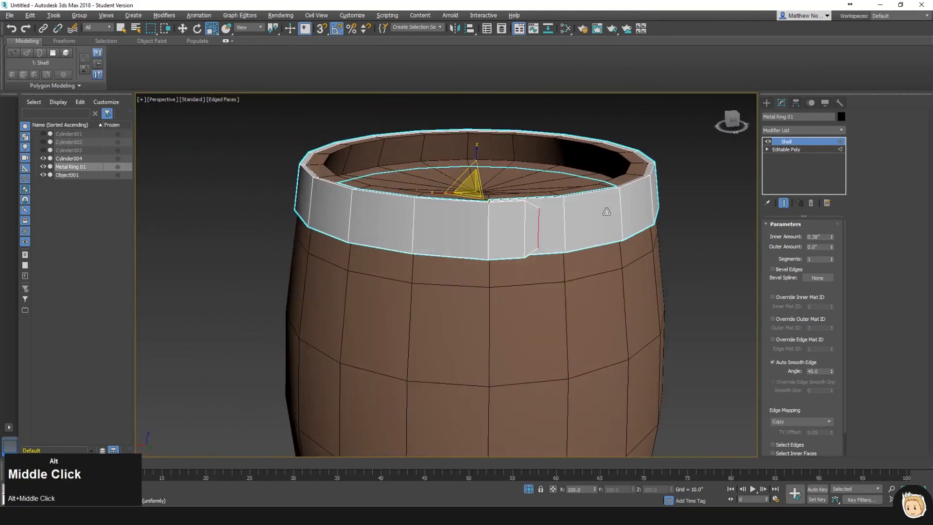
# - Select both outer vertical edges of the overlapping flap in Metal Ring 01's Editable Poly and shift them along the ring
pyautogui.click(786, 150)
pyautogui.click(784, 203)
pyautogui.click(783, 204)
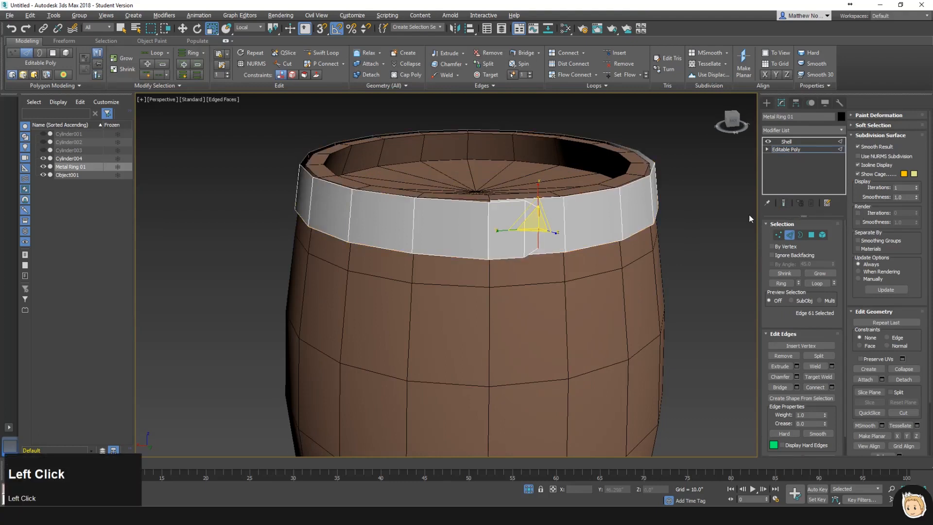
pyautogui.press('w')
pyautogui.keyDown('ctrl'); pyautogui.click(507, 231); pyautogui.keyUp('ctrl')
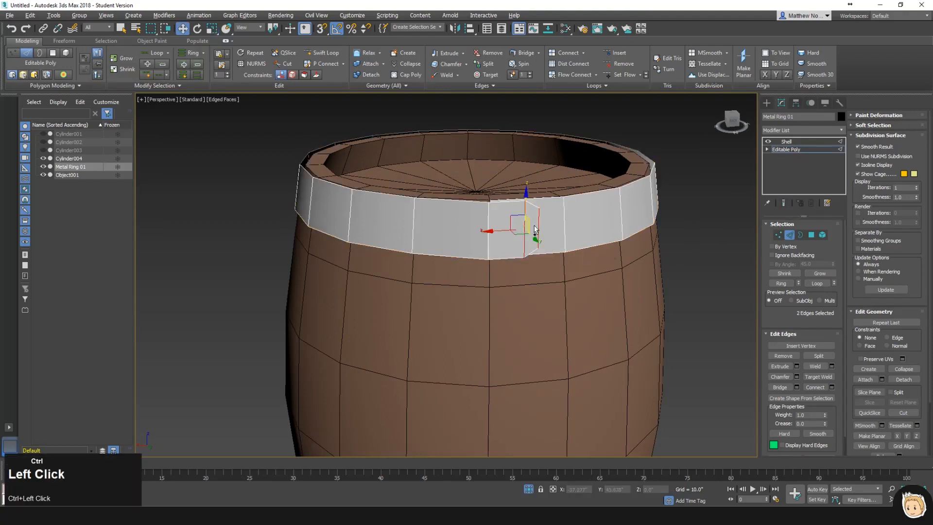
pyautogui.moveTo(506, 231); pyautogui.dragTo(803, 174)
pyautogui.click(785, 205)
# - Return Metal Ring 01 to its Shell level and inspect the seam overlap with edged faces hidden
pyautogui.keyDown('alt'); pyautogui.moveTo(578, 214); pyautogui.dragTo(622, 239, button='middle'); pyautogui.keyUp('alt')
pyautogui.click(624, 241)
pyautogui.scroll(-5, 540, 265)
pyautogui.keyDown('alt'); pyautogui.moveTo(545, 311); pyautogui.dragTo(557, 284, button='middle'); pyautogui.keyUp('alt')
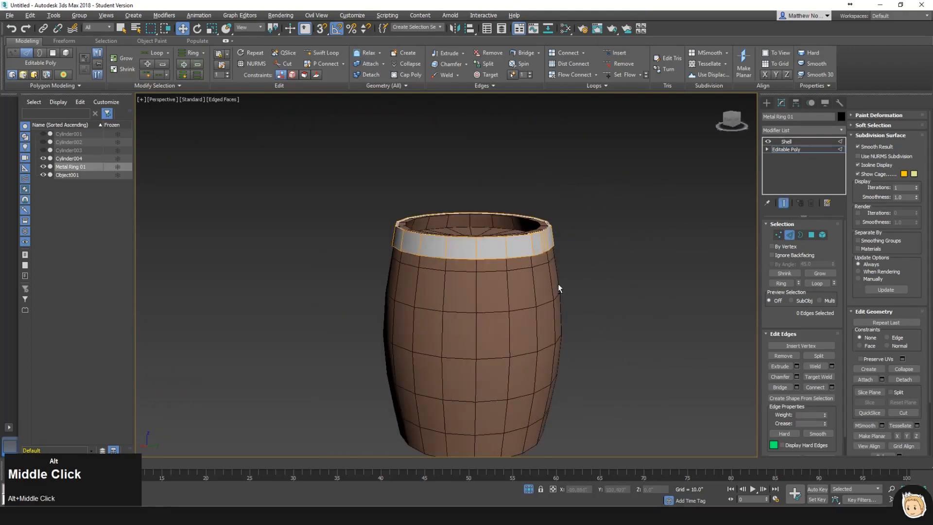
pyautogui.click(792, 143)
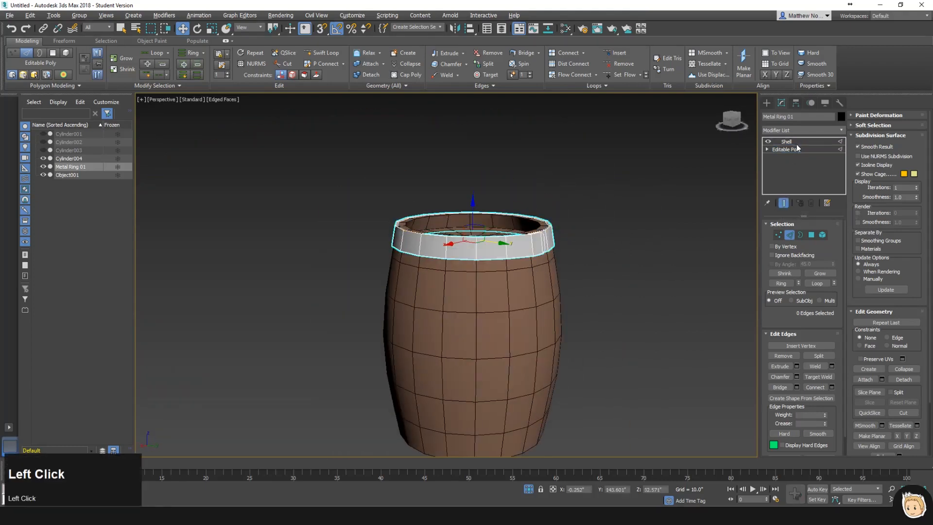
pyautogui.click(652, 232)
pyautogui.press('F4')
pyautogui.middleClick(556, 283)
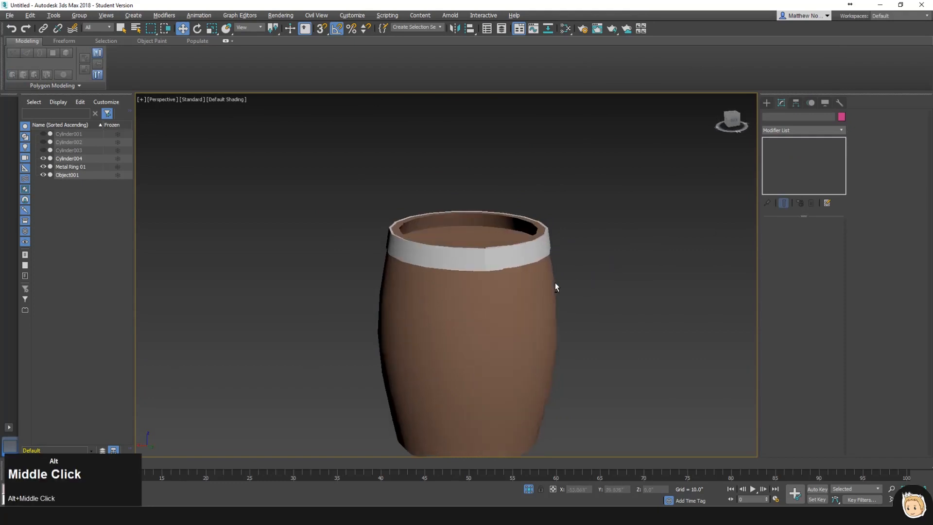
pyautogui.scroll(4, 464, 284)
pyautogui.keyDown('alt'); pyautogui.moveTo(438, 260); pyautogui.dragTo(444, 327, button='middle'); pyautogui.keyUp('alt')
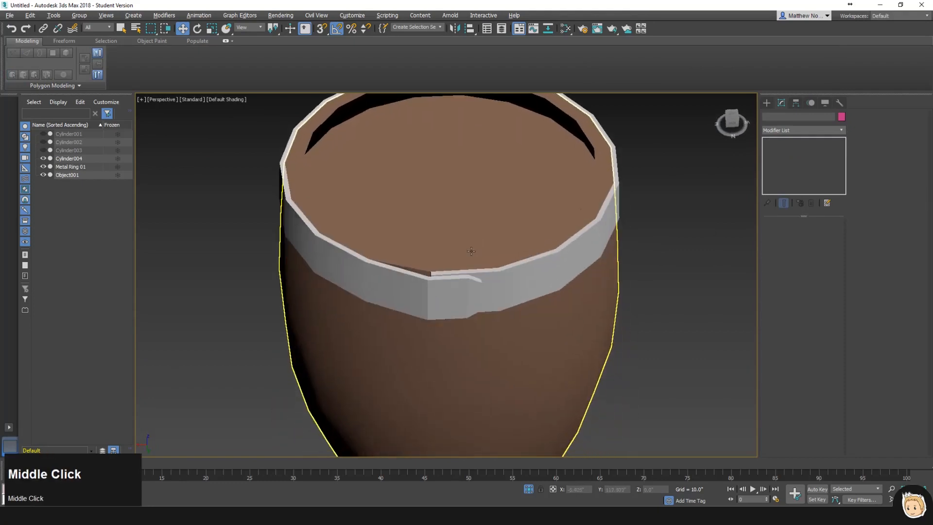
pyautogui.scroll(3, 444, 327)
# - Select all polygons of Metal Ring 01 and auto smooth them at 45.0, ending at the Shell level
pyautogui.click(443, 327)
pyautogui.click(792, 149)
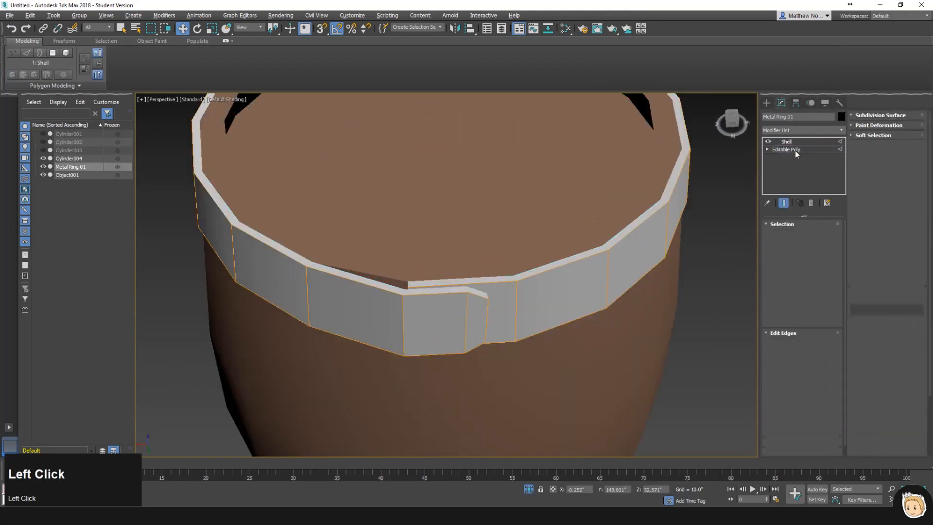
pyautogui.click(789, 235)
pyautogui.click(811, 235)
pyautogui.hotkey('ctrl', 'a')
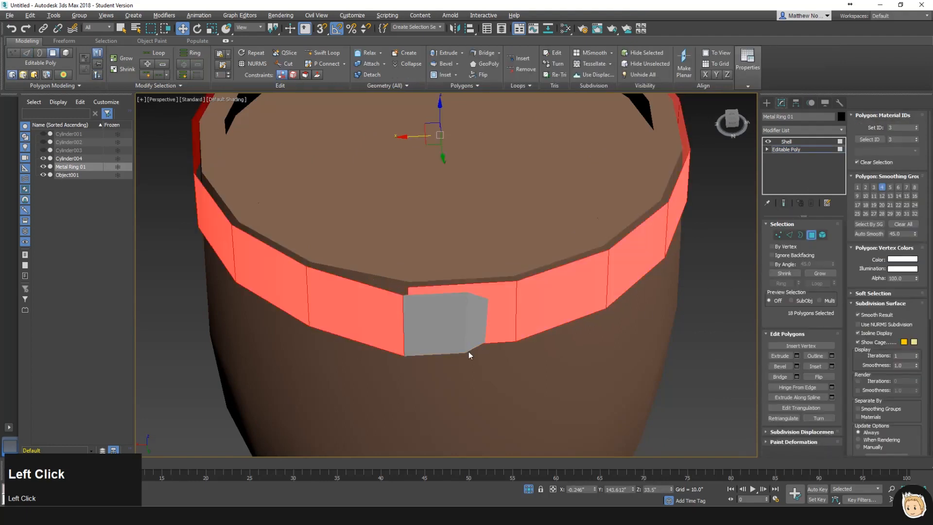
pyautogui.click(874, 235)
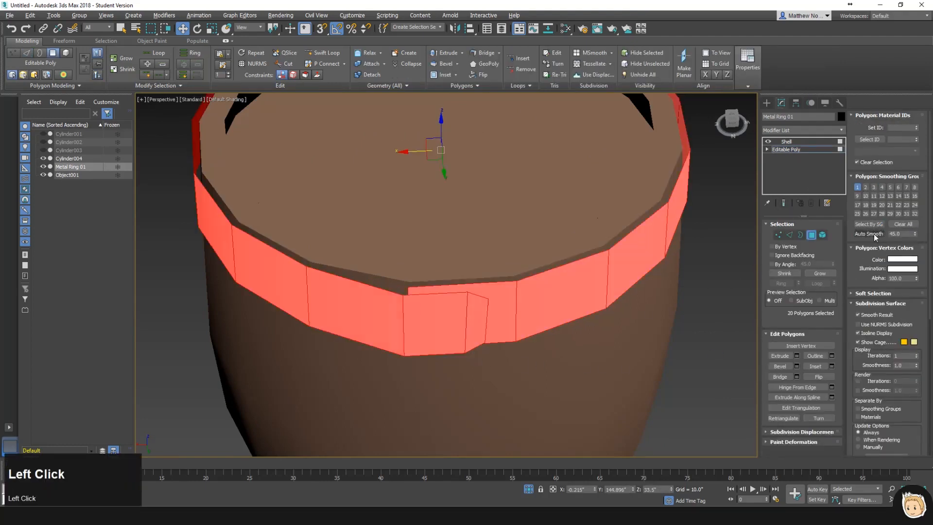
pyautogui.click(787, 141)
# - Examine the smoothed ring on the barrel, deselect it and turn edged faces back on
pyautogui.keyDown('alt'); pyautogui.moveTo(591, 287); pyautogui.dragTo(612, 252, button='middle'); pyautogui.keyUp('alt')
pyautogui.scroll(-6, 622, 267)
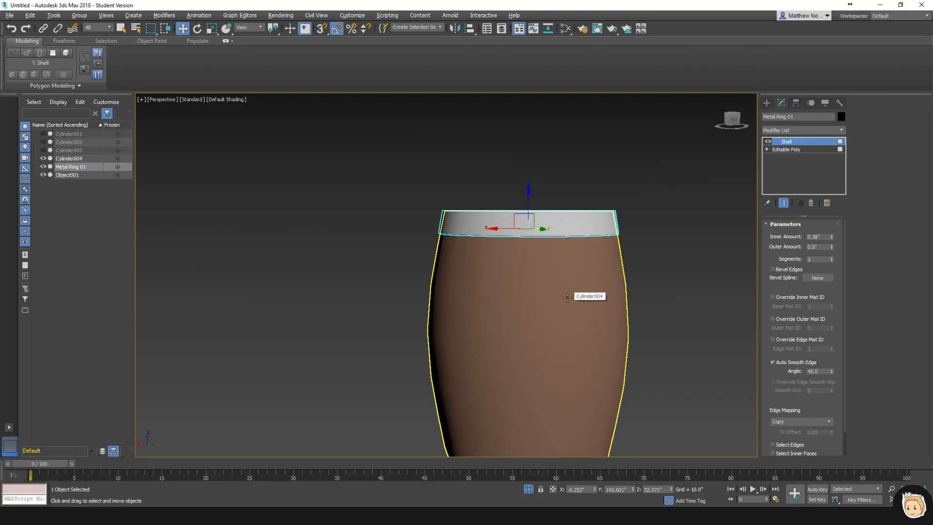
pyautogui.moveTo(545, 245); pyautogui.dragTo(512, 223, button='middle')
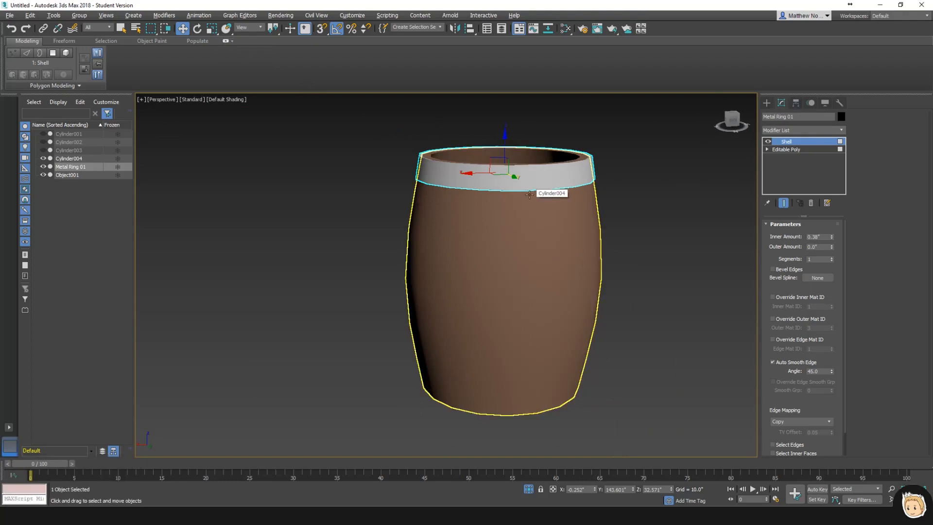
pyautogui.click(785, 201)
pyautogui.click(644, 217)
pyautogui.press('F4')
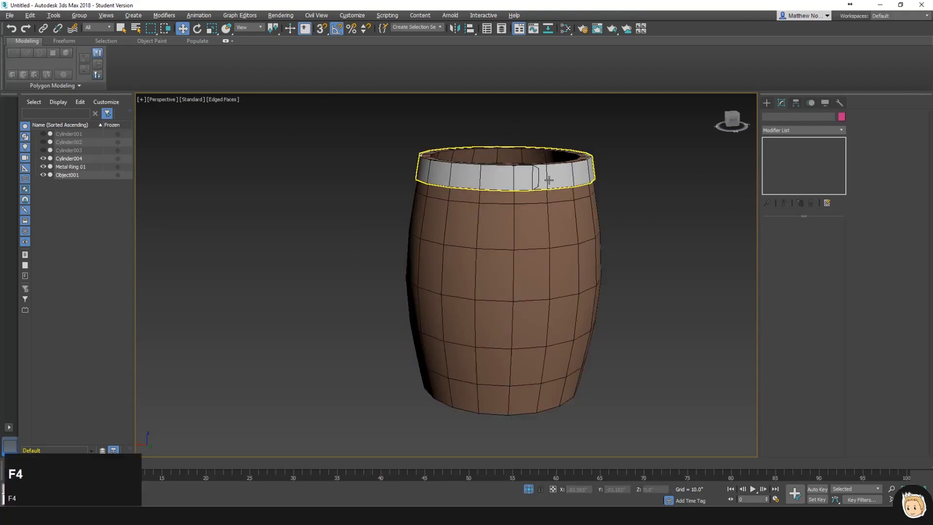
# - Select the barrel's second horizontal edge loop below the top ring on Cylinder004 and convert it to the adjoining polygons
pyautogui.moveTo(549, 179); pyautogui.dragTo(474, 158, button='middle')
pyautogui.click(475, 216)
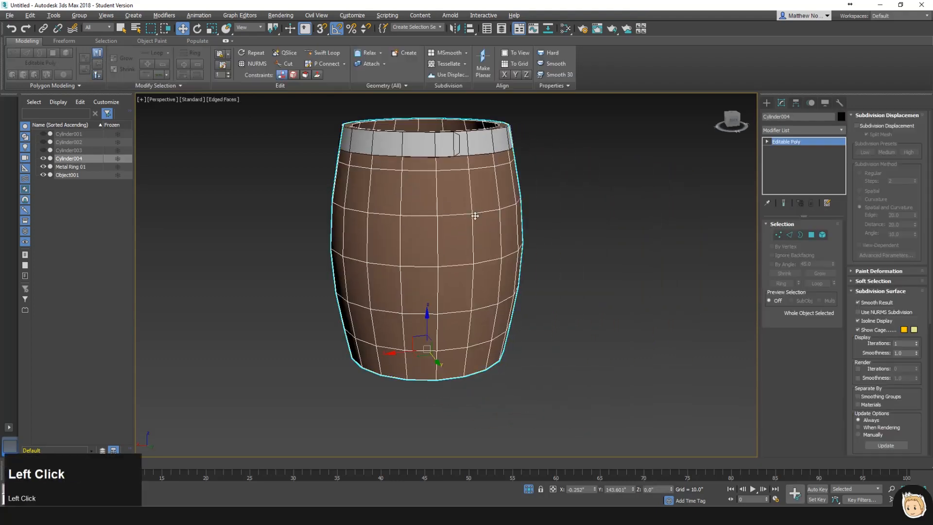
pyautogui.click(790, 235)
pyautogui.doubleClick(460, 213)
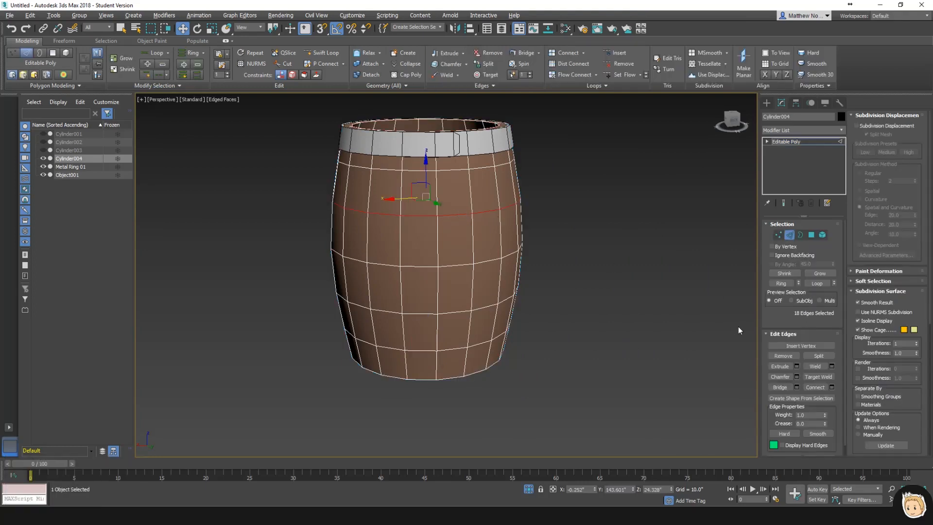
pyautogui.keyDown('ctrl'); pyautogui.click(811, 235); pyautogui.keyUp('ctrl')
pyautogui.moveTo(539, 222)
pyautogui.keyDown('alt'); pyautogui.mouseDown(button='middle')
pyautogui.moveTo(581, 229)
pyautogui.moveTo(535, 239)
pyautogui.mouseUp(button='middle'); pyautogui.keyUp('alt')
# - Clone the selected polygons by scaling them slightly outward, as a separate object named Metal Ring 02
pyautogui.press('r')
pyautogui.keyDown('shift'); pyautogui.click(423, 195); pyautogui.keyUp('shift')
pyautogui.keyDown('shift'); pyautogui.moveTo(423, 194); pyautogui.dragTo(477, 225); pyautogui.keyUp('shift')
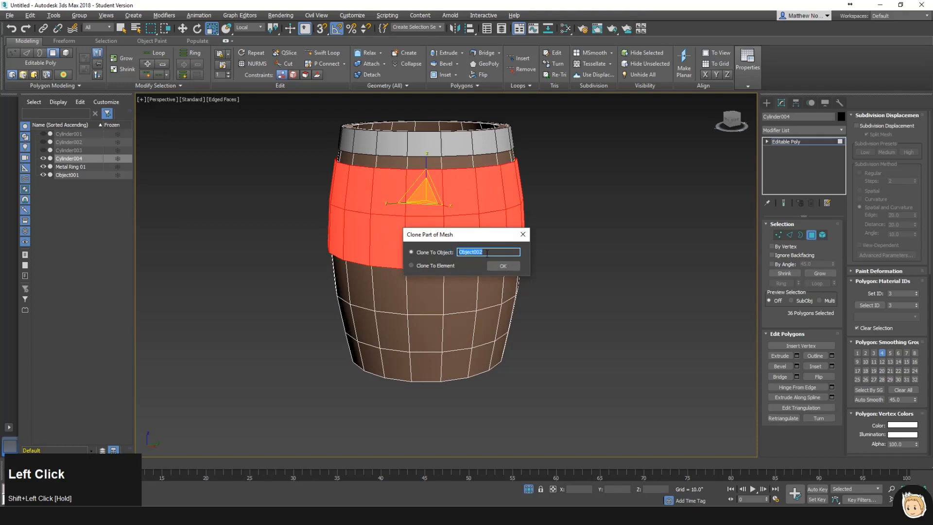
pyautogui.write('Metal ')
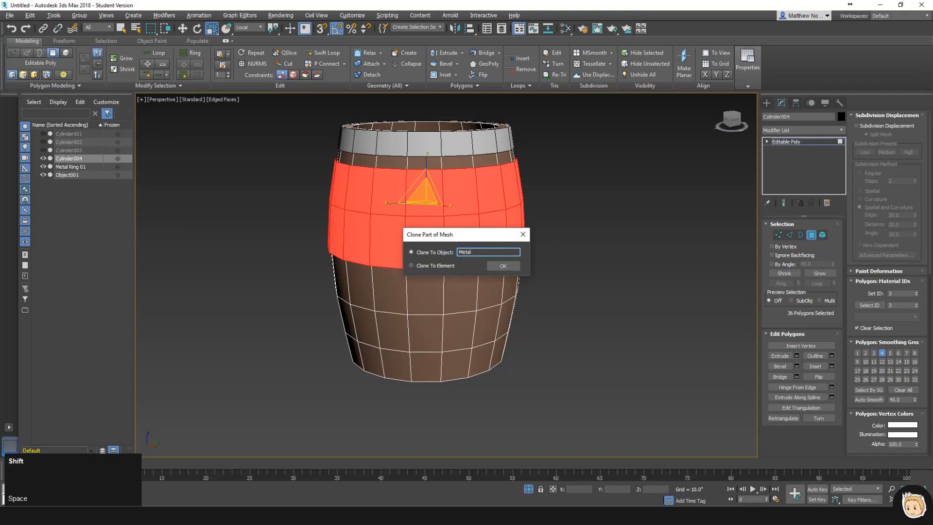
pyautogui.write('Ring 02')
pyautogui.press('Return')
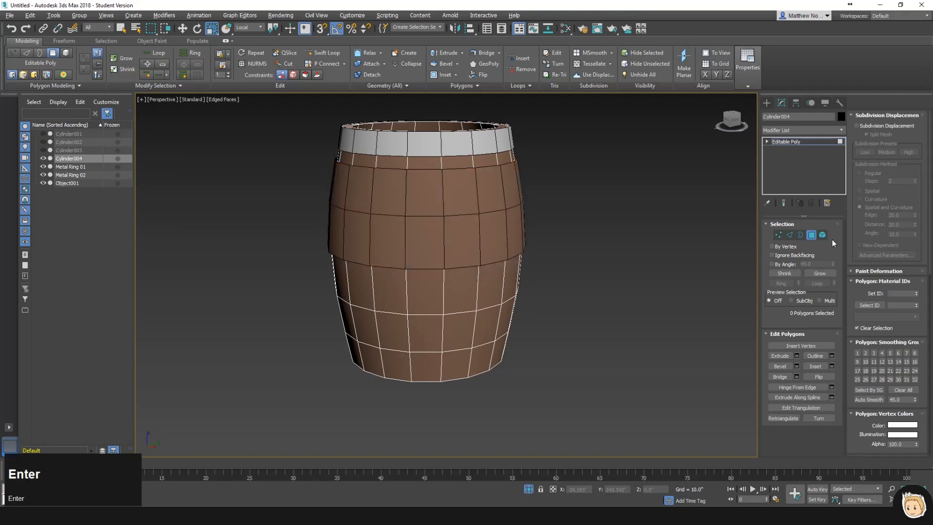
# - Assign the light grey ring material to Metal Ring 02
pyautogui.press('m')
pyautogui.moveTo(195, 317); pyautogui.dragTo(482, 240)
pyautogui.click(455, 53)
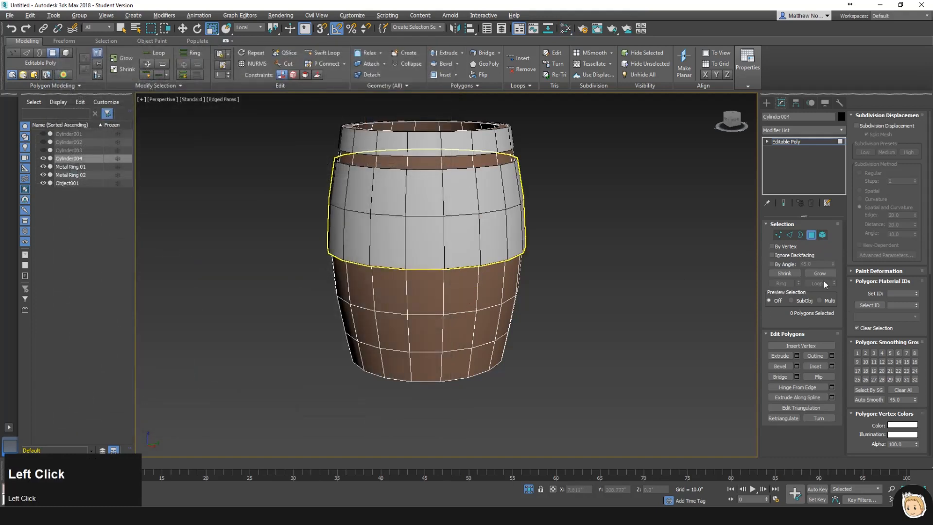
# - Leave Cylinder004's edge editing, select Metal Ring 02 and center its pivot to the object
pyautogui.click(791, 235)
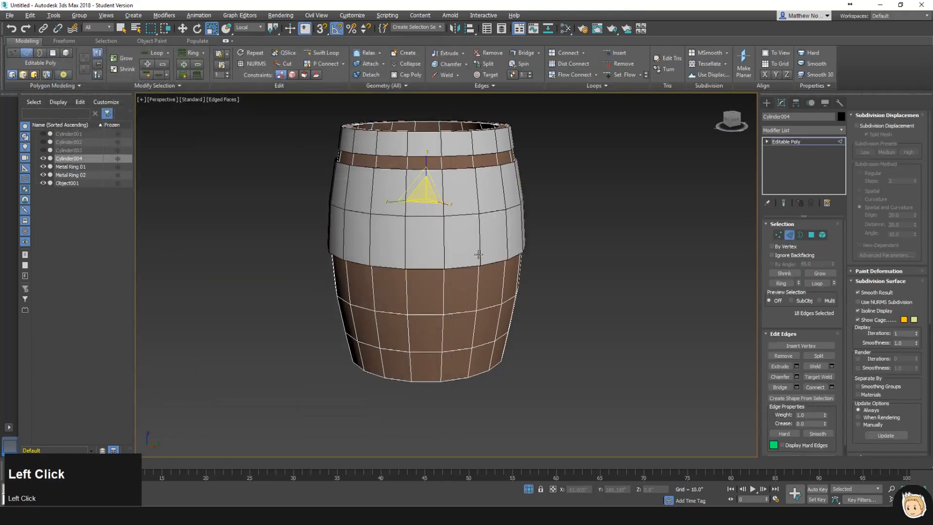
pyautogui.click(790, 235)
pyautogui.keyDown('alt'); pyautogui.moveTo(526, 264); pyautogui.dragTo(525, 269, button='middle'); pyautogui.keyUp('alt')
pyautogui.click(468, 225)
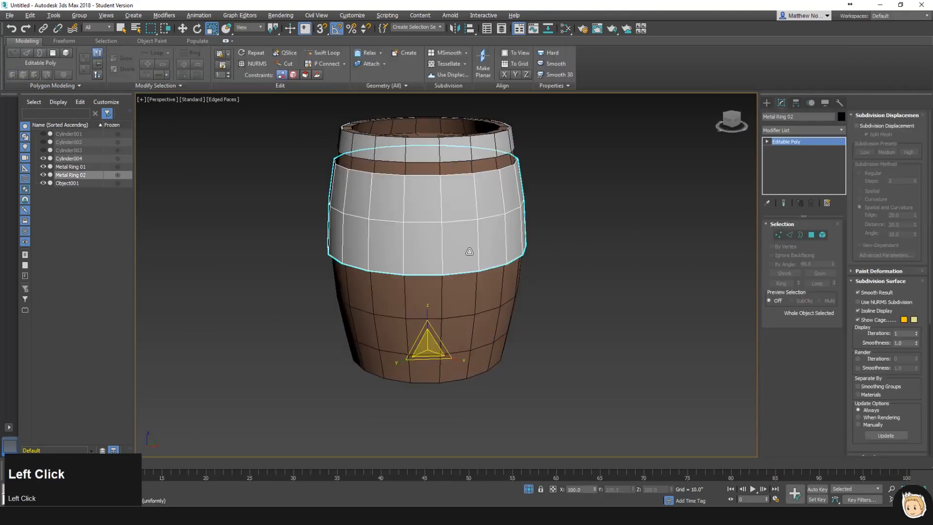
pyautogui.click(796, 103)
pyautogui.click(792, 166)
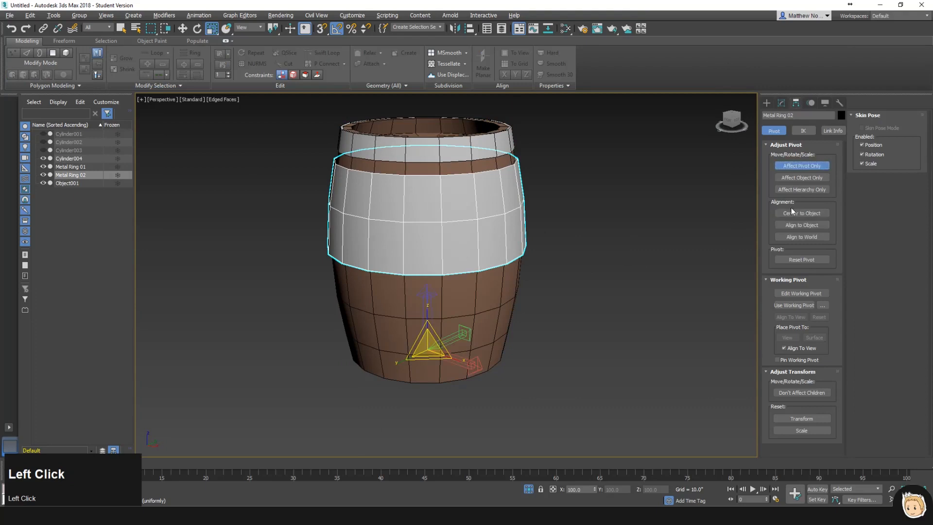
pyautogui.click(791, 213)
pyautogui.click(796, 165)
# - Try scaling Metal Ring 02 uniformly about its centered pivot and undo the change
pyautogui.keyDown('alt'); pyautogui.moveTo(568, 228); pyautogui.dragTo(463, 249, button='middle'); pyautogui.keyUp('alt')
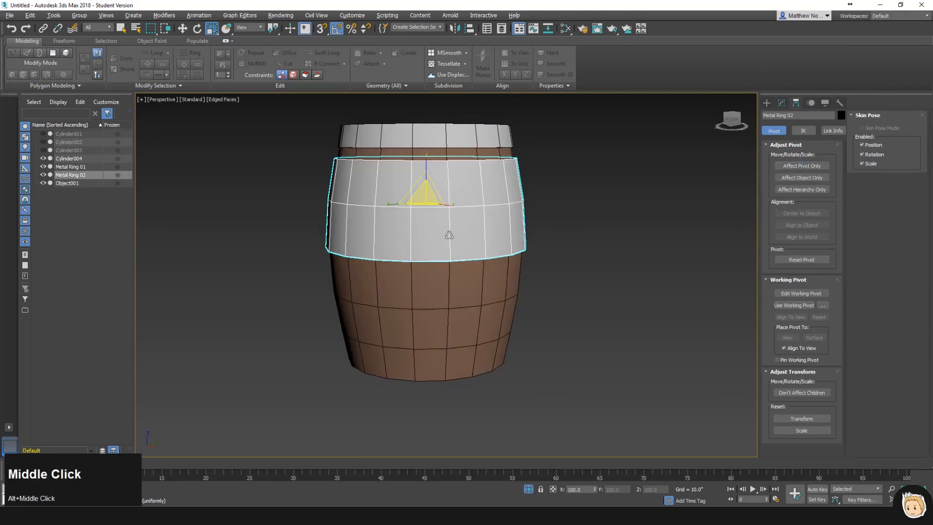
pyautogui.moveTo(419, 199); pyautogui.dragTo(419, 203)
pyautogui.hotkey('ctrl', 'z')
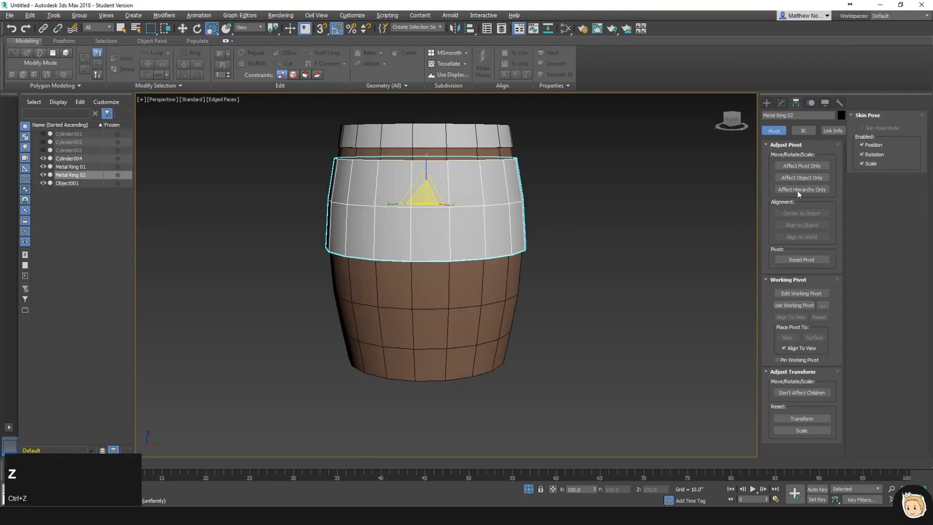
# - Chamfer the middle horizontal edge loop of Metal Ring 02 by 1.0" with 1 segment
pyautogui.click(781, 103)
pyautogui.click(790, 234)
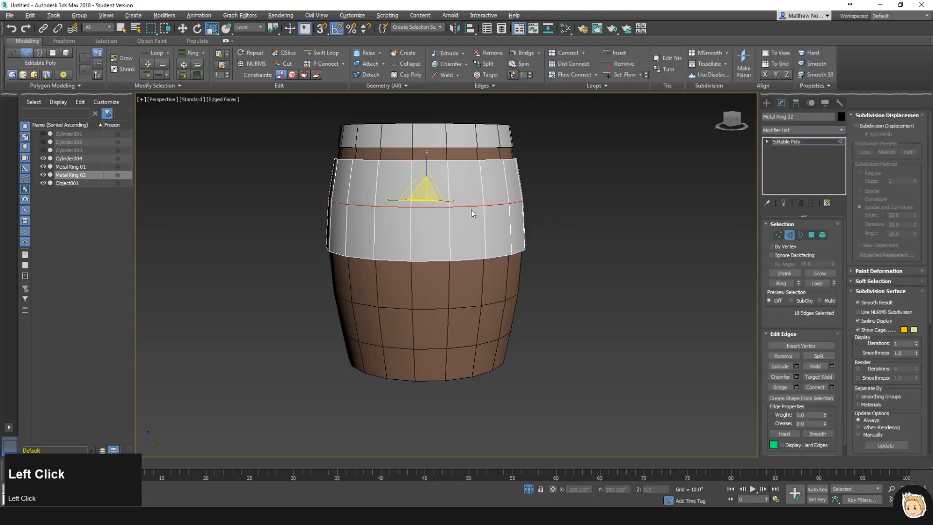
pyautogui.click(797, 377)
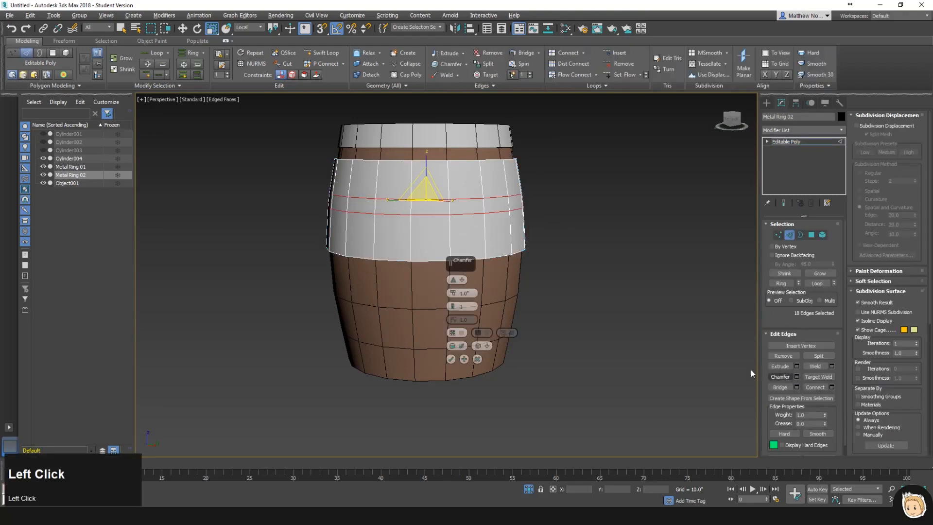
pyautogui.click(452, 360)
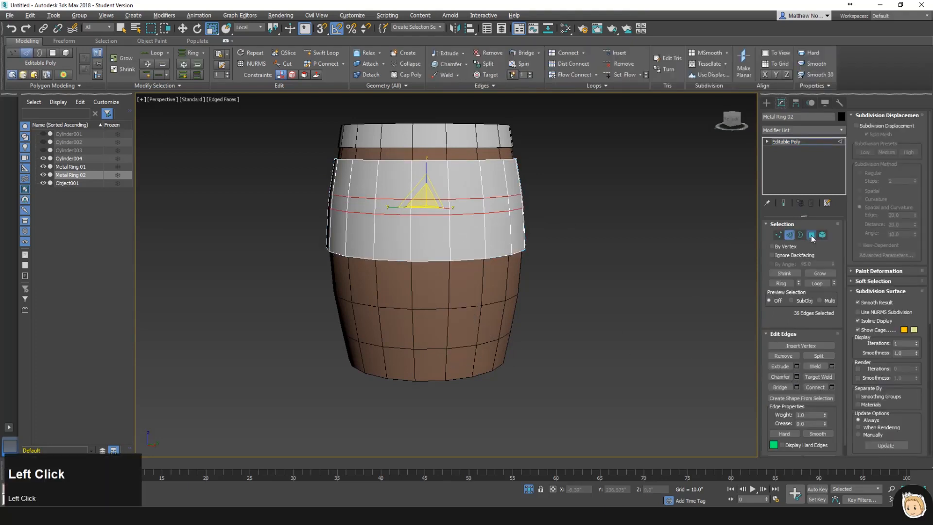
# - Select the narrow polygon loop between the chamfered edges, invert the selection and delete the rest of Metal Ring 02
pyautogui.click(812, 235)
pyautogui.click(496, 205)
pyautogui.press('q')
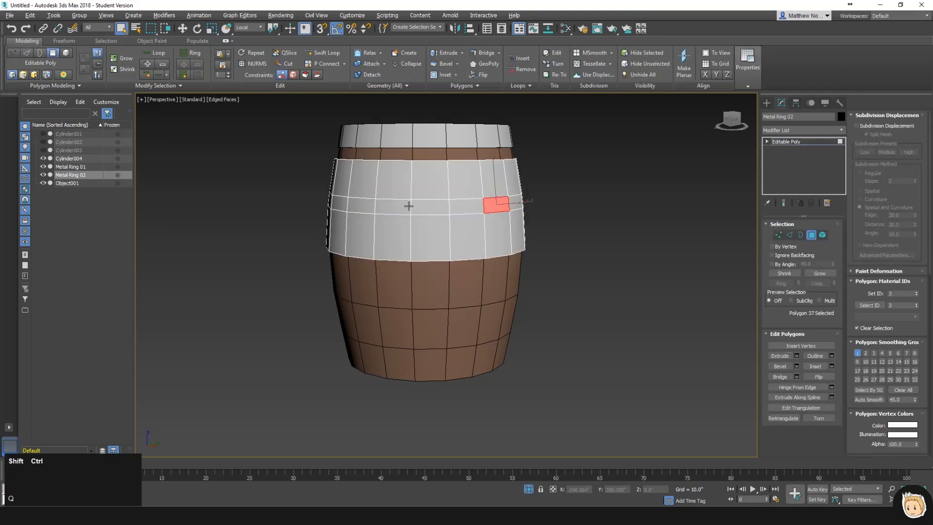
pyautogui.keyDown('ctrl'); pyautogui.keyDown('shift'); pyautogui.click(512, 210); pyautogui.keyUp('shift'); pyautogui.keyUp('ctrl')
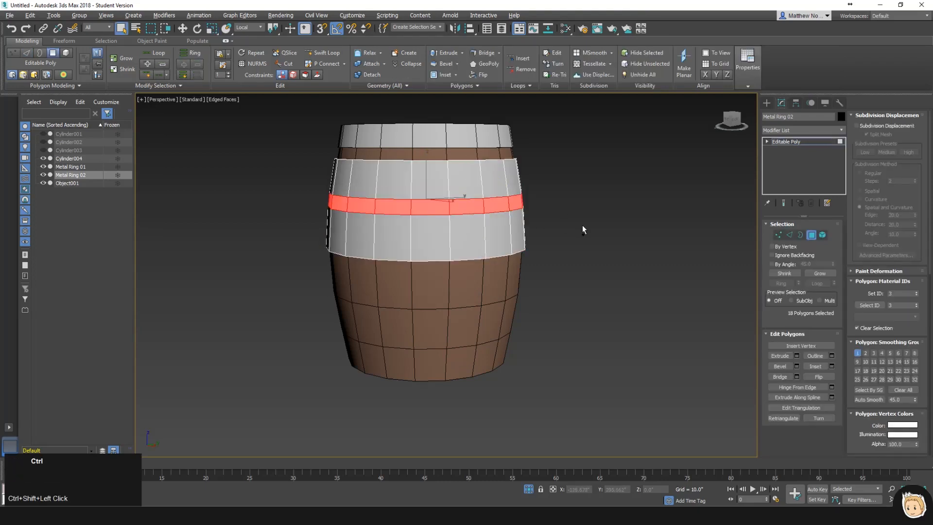
pyautogui.hotkey('ctrl', 'i')
pyautogui.press('Delete')
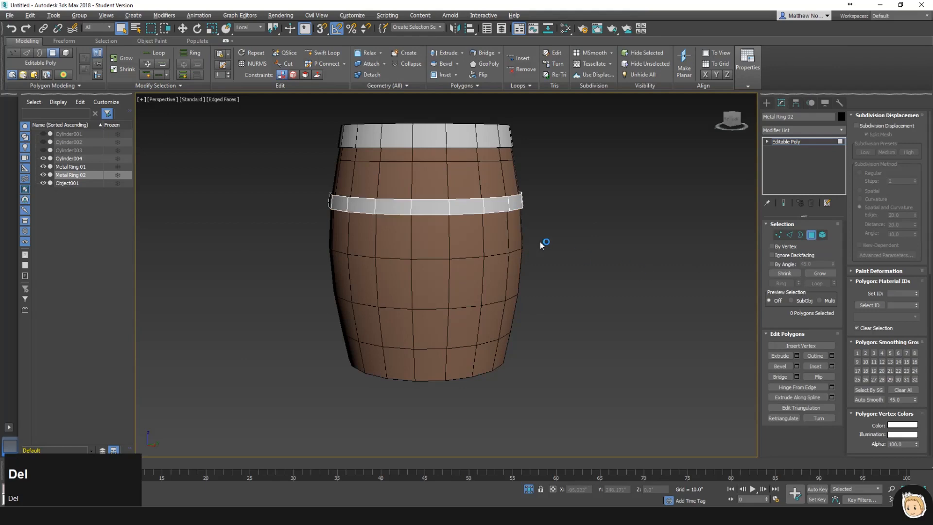
# - Copy the Shell modifier from Metal Ring 01 and paste it onto Metal Ring 02
pyautogui.scroll(3, 515, 228)
pyautogui.scroll(-4, 477, 225)
pyautogui.keyDown('alt'); pyautogui.moveTo(477, 222); pyautogui.dragTo(374, 249, button='middle'); pyautogui.keyUp('alt')
pyautogui.scroll(2, 348, 222)
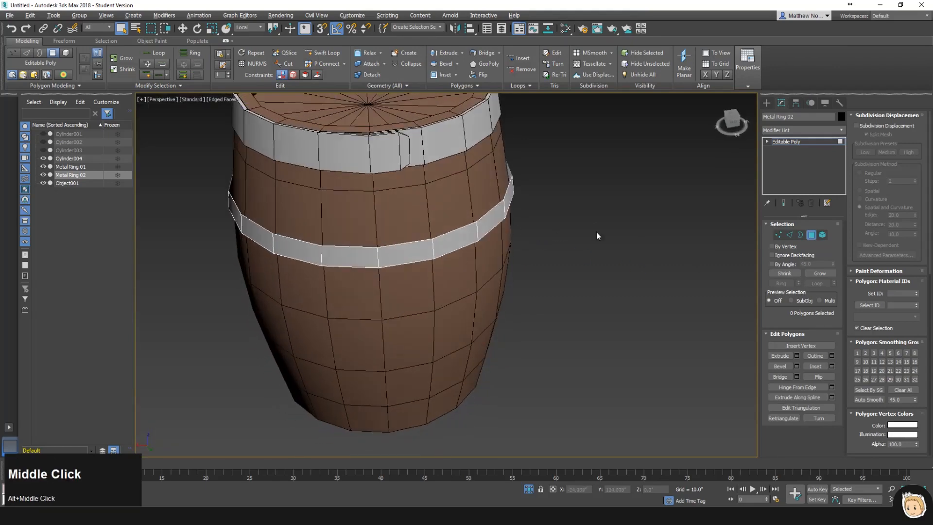
pyautogui.click(812, 236)
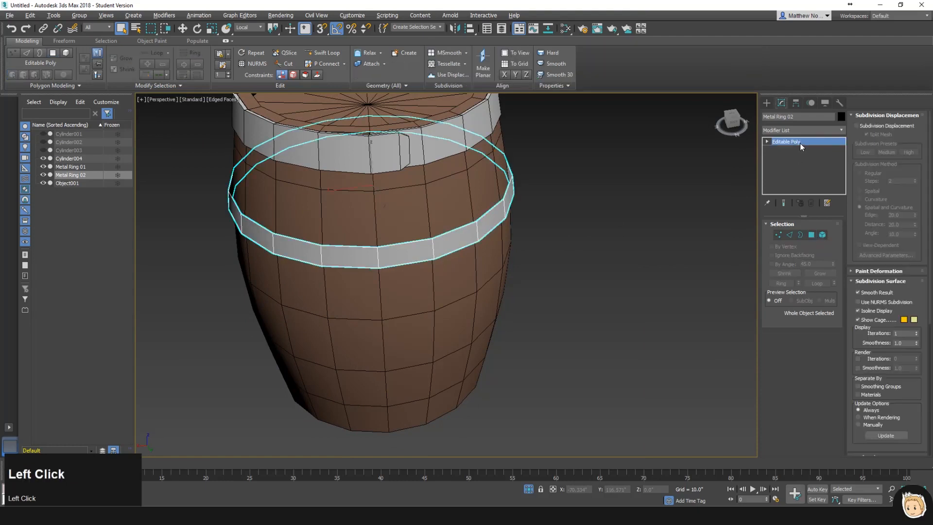
pyautogui.click(810, 129)
pyautogui.click(810, 129)
pyautogui.click(438, 139)
pyautogui.rightClick(787, 139)
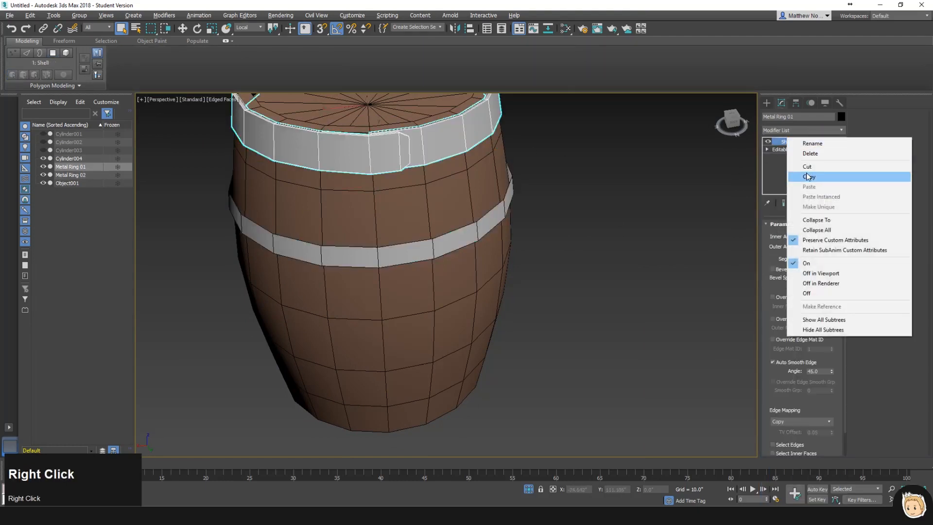
pyautogui.click(809, 176)
pyautogui.click(479, 231)
pyautogui.rightClick(792, 142)
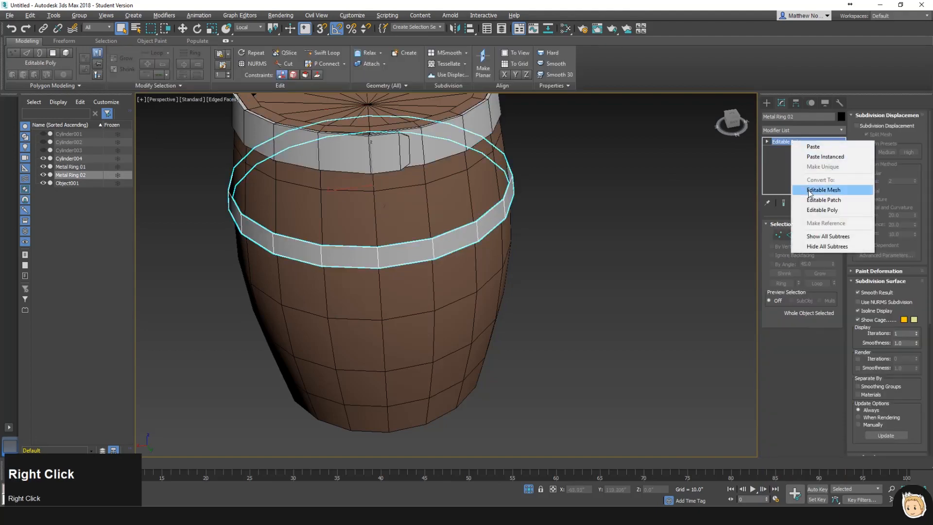
pyautogui.click(813, 146)
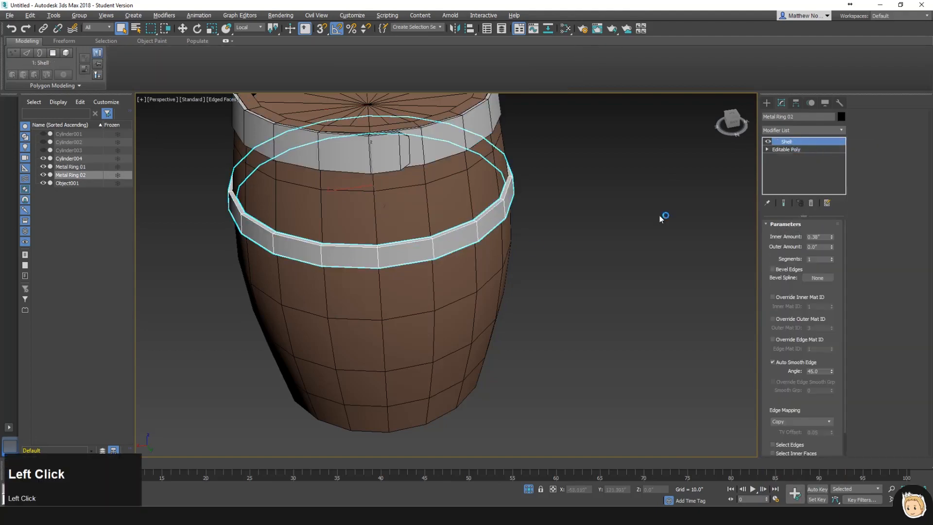
pyautogui.keyDown('alt'); pyautogui.moveTo(397, 246); pyautogui.dragTo(564, 264, button='middle'); pyautogui.keyUp('alt')
pyautogui.click(565, 264)
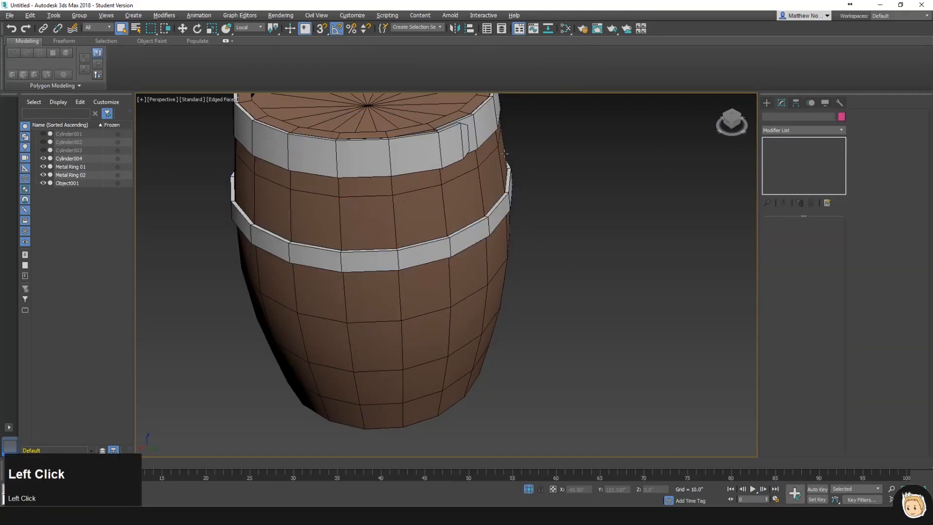
# - Break the two vertices at one vertical edge of Metal Ring 02 and move one split edge slightly outward
pyautogui.click(464, 244)
pyautogui.click(807, 150)
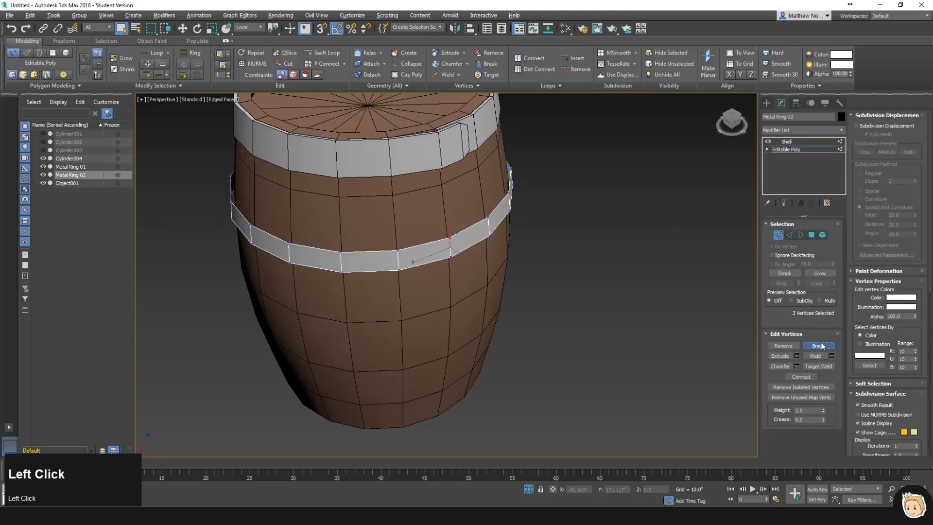
pyautogui.click(790, 235)
pyautogui.click(449, 248)
pyautogui.scroll(3, 450, 255)
pyautogui.press('w')
pyautogui.keyDown('alt'); pyautogui.moveTo(450, 263); pyautogui.dragTo(476, 249, button='middle'); pyautogui.keyUp('alt')
pyautogui.moveTo(477, 249); pyautogui.dragTo(477, 248)
# - Extrude the split edge of Metal Ring 02 along the band in two segments to form an overlapping flap
pyautogui.keyDown('shift'); pyautogui.click(452, 248); pyautogui.keyUp('shift')
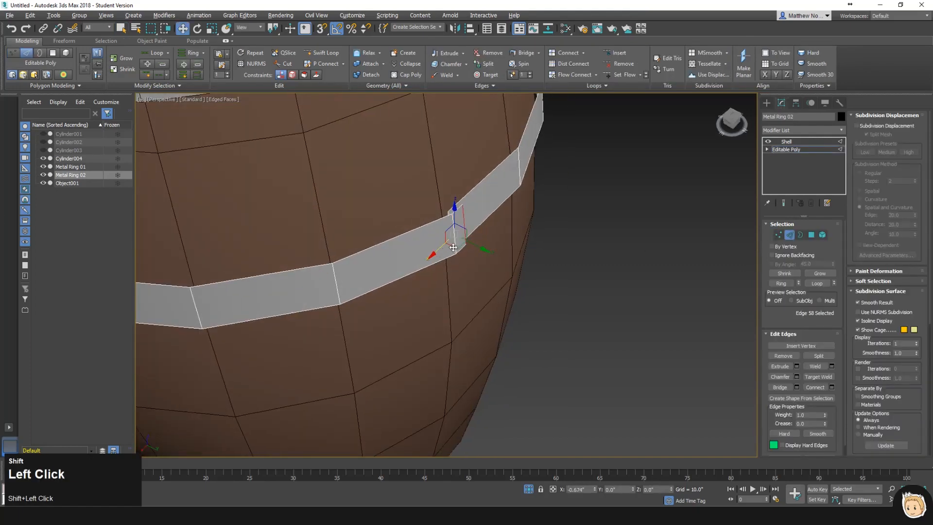
pyautogui.keyDown('shift'); pyautogui.moveTo(458, 240); pyautogui.dragTo(469, 235); pyautogui.keyUp('shift')
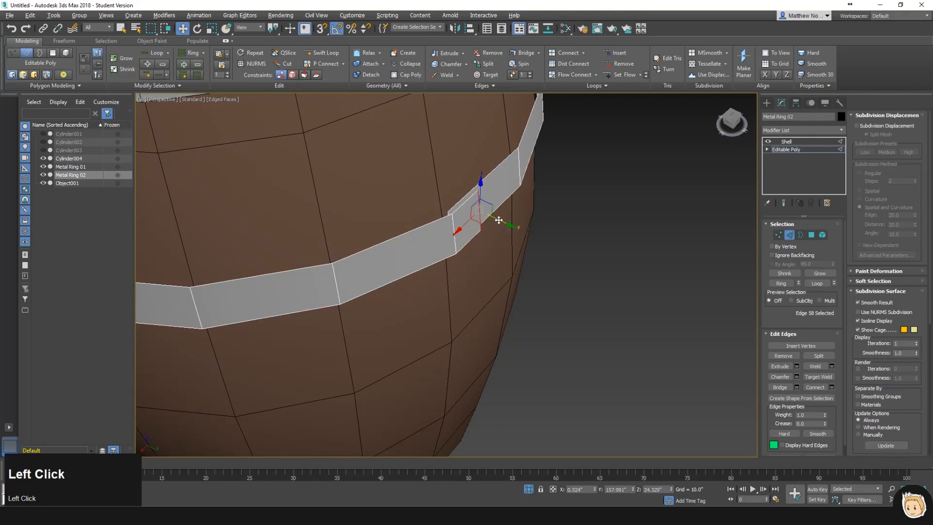
pyautogui.keyDown('shift'); pyautogui.moveTo(498, 220); pyautogui.dragTo(510, 208); pyautogui.keyUp('shift')
# - Scale down the end edge of the Metal Ring 02 flap to taper it and return to the Shell modifier
pyautogui.click(260, 31)
pyautogui.click(240, 59)
pyautogui.press('r')
pyautogui.click(489, 165)
pyautogui.moveTo(490, 174); pyautogui.dragTo(489, 176)
pyautogui.click(785, 141)
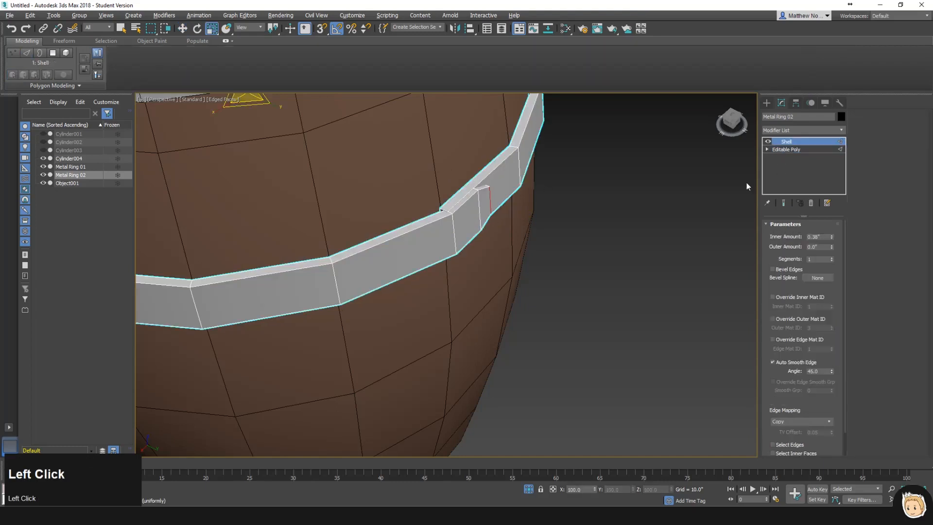
pyautogui.click(578, 243)
pyautogui.scroll(-7, 573, 245)
pyautogui.keyDown('alt'); pyautogui.moveTo(570, 245); pyautogui.dragTo(527, 207); pyautogui.keyUp('alt')
pyautogui.scroll(4, 527, 208)
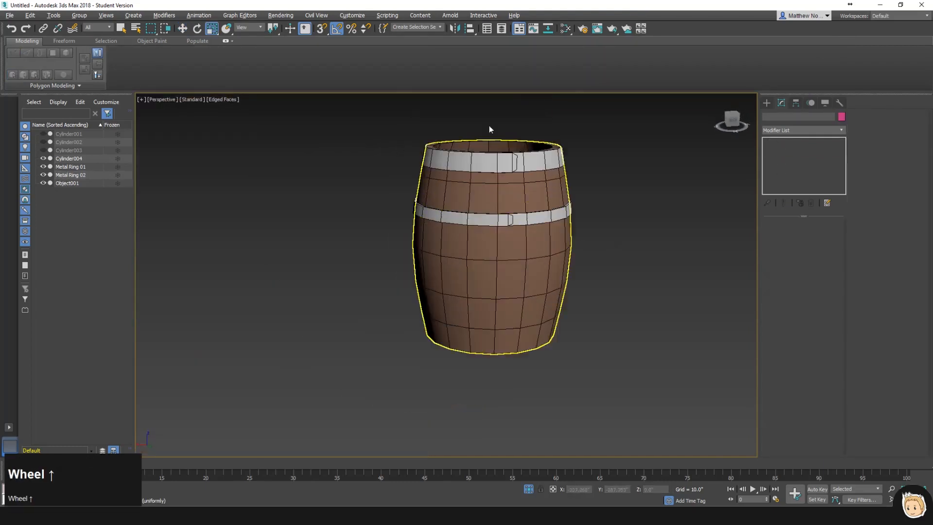
# - Examine both metal rings around the barrel and compare them with the reference drawing
pyautogui.click(529, 219)
pyautogui.keyDown('ctrl'); pyautogui.click(530, 169); pyautogui.keyUp('ctrl')
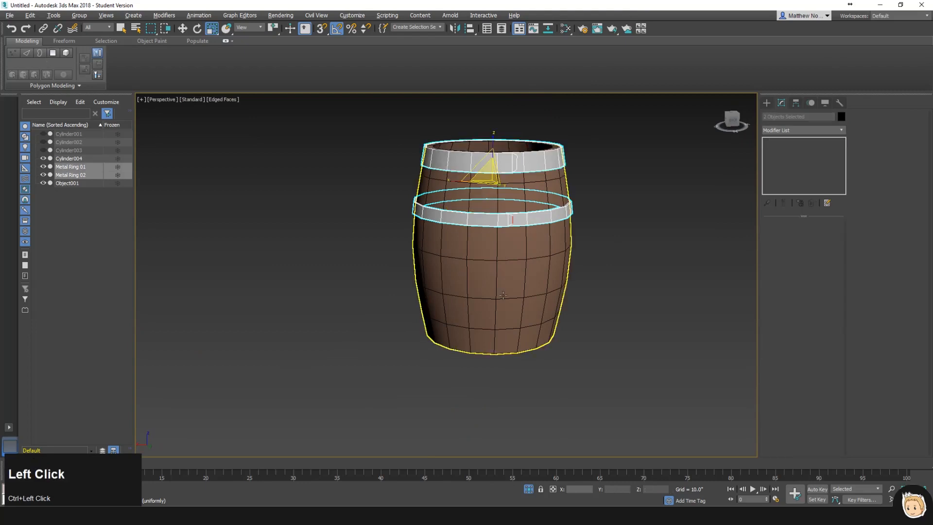
pyautogui.keyDown('alt'); pyautogui.moveTo(547, 214); pyautogui.dragTo(549, 203, button='middle'); pyautogui.keyUp('alt')
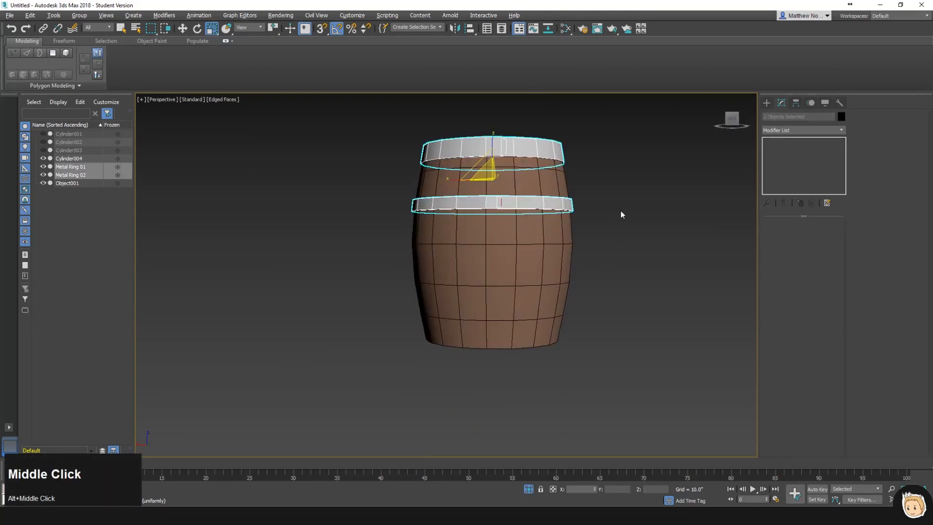
pyautogui.click(508, 205)
pyautogui.click(516, 152)
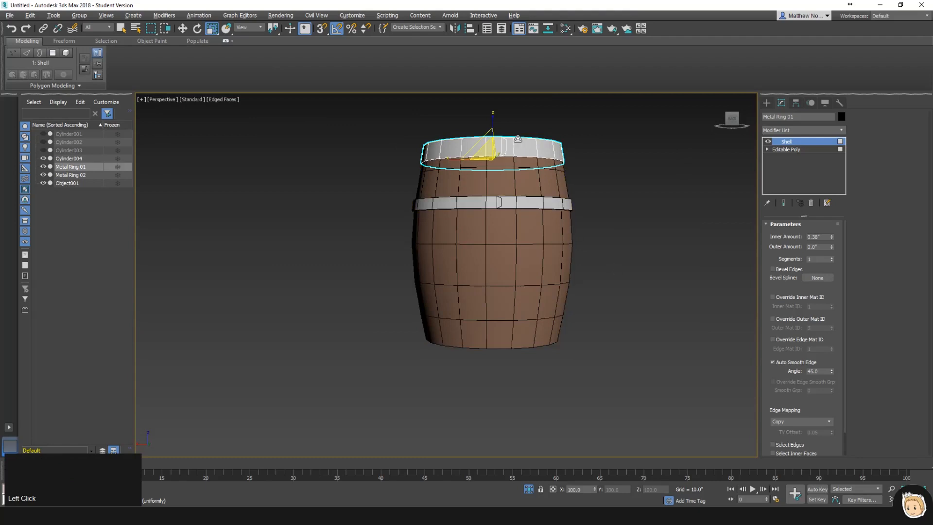
pyautogui.click(544, 150)
pyautogui.keyDown('alt'); pyautogui.moveTo(544, 150); pyautogui.dragTo(488, 167, button='middle'); pyautogui.keyUp('alt')
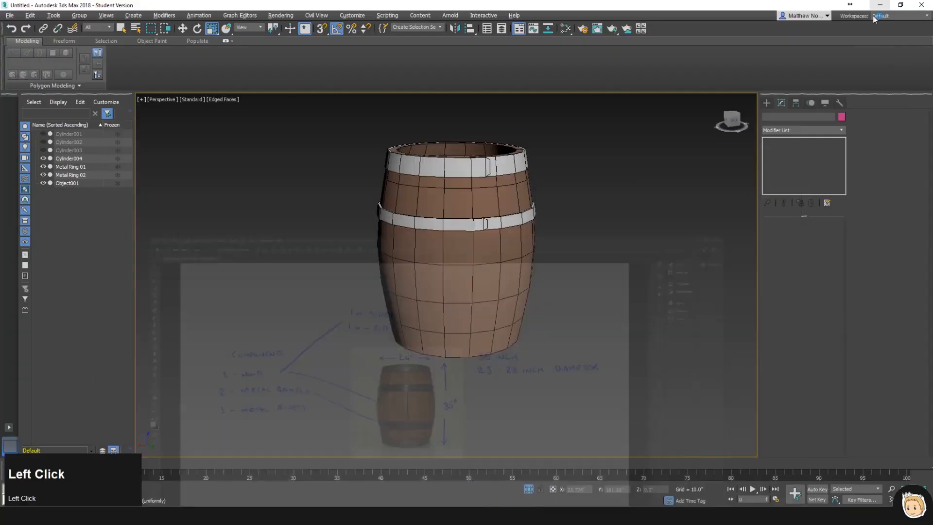
pyautogui.keyDown('alt'); pyautogui.moveTo(504, 238); pyautogui.dragTo(506, 223, button='middle'); pyautogui.keyUp('alt')
pyautogui.scroll(3, 486, 211)
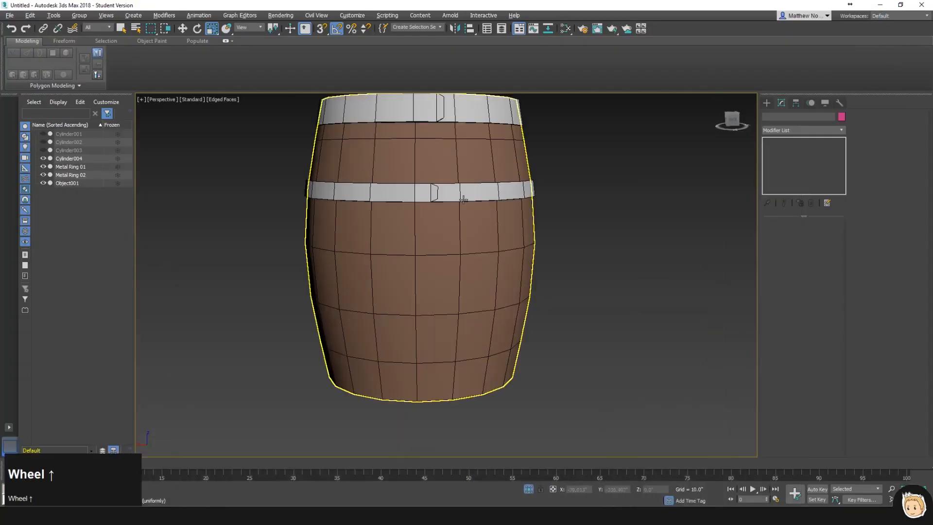
pyautogui.moveTo(463, 200); pyautogui.dragTo(476, 245, button='middle')
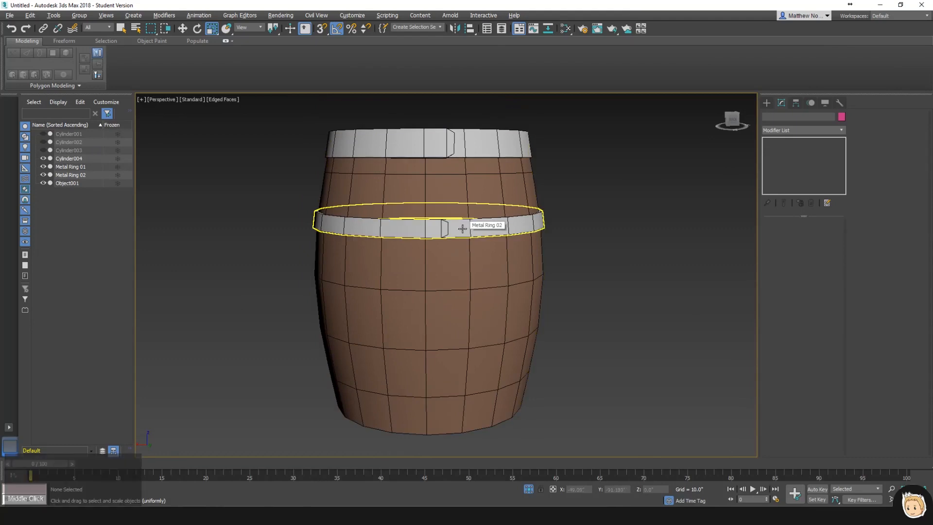
pyautogui.click(452, 132)
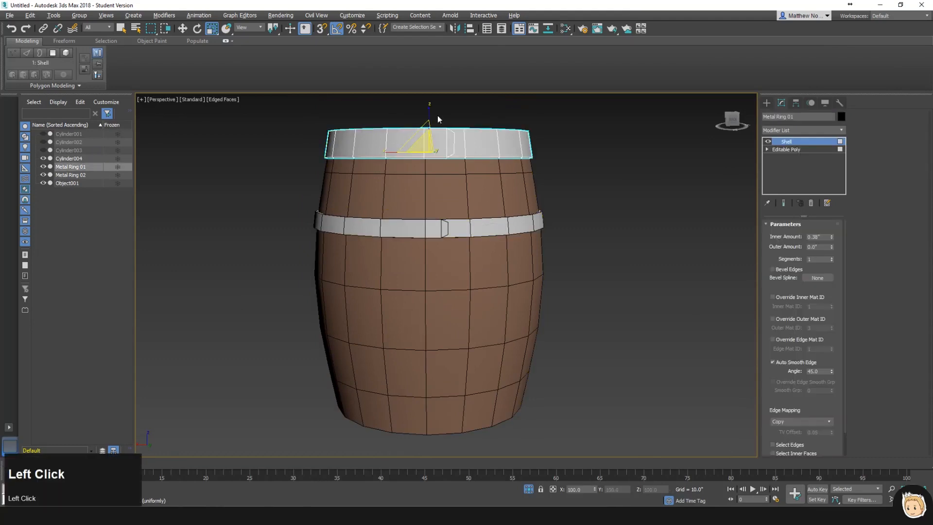
pyautogui.click(456, 30)
pyautogui.click(448, 229)
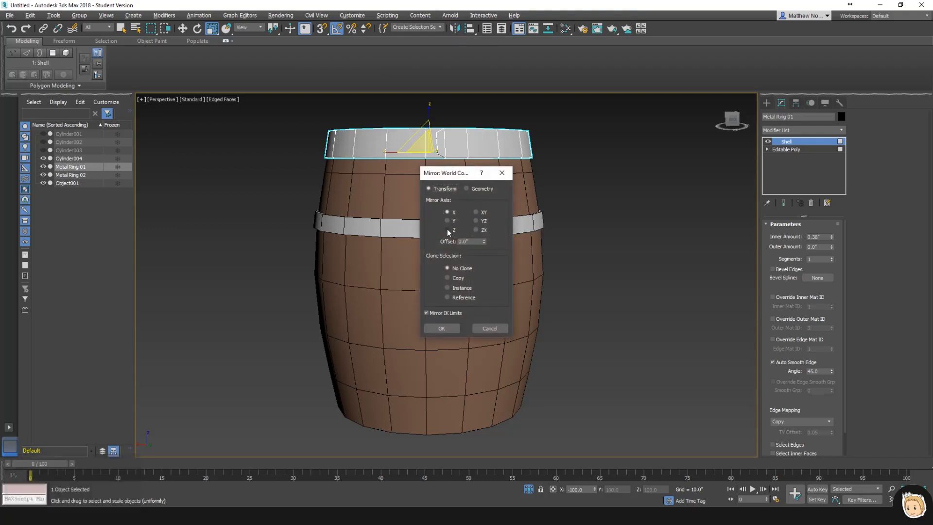
pyautogui.moveTo(484, 241); pyautogui.dragTo(435, 440)
pyautogui.click(448, 277)
pyautogui.moveTo(485, 242); pyautogui.dragTo(485, 241)
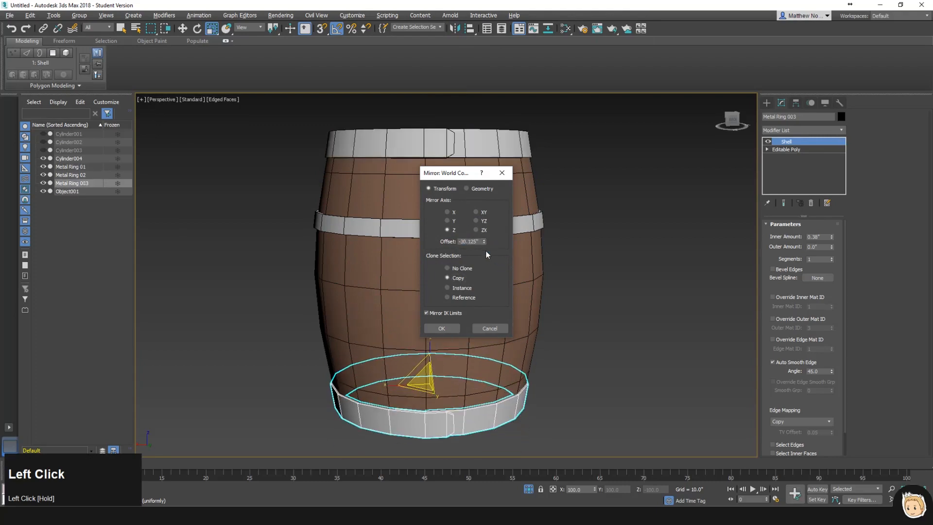
pyautogui.keyDown('alt'); pyautogui.middleClick(537, 265); pyautogui.keyUp('alt')
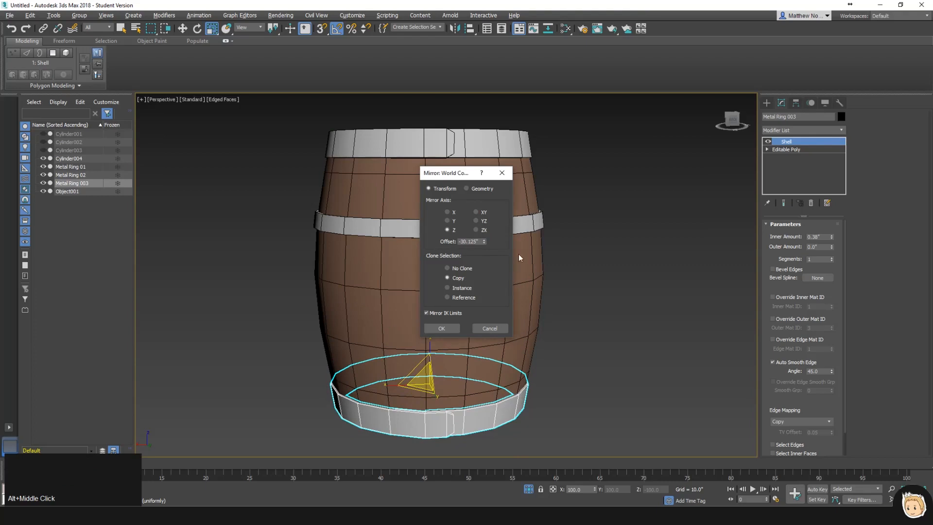
pyautogui.click(490, 328)
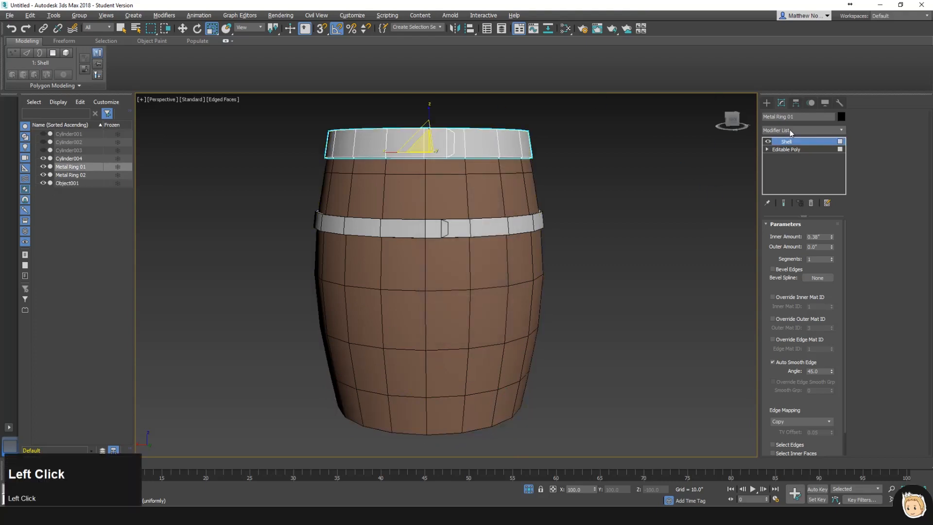
# - Add a Symmetry modifier with mirror axis Z to Metal Ring 01 and move its mirror plane to about the barrel's mid-height
pyautogui.click(804, 131)
pyautogui.write('sy')
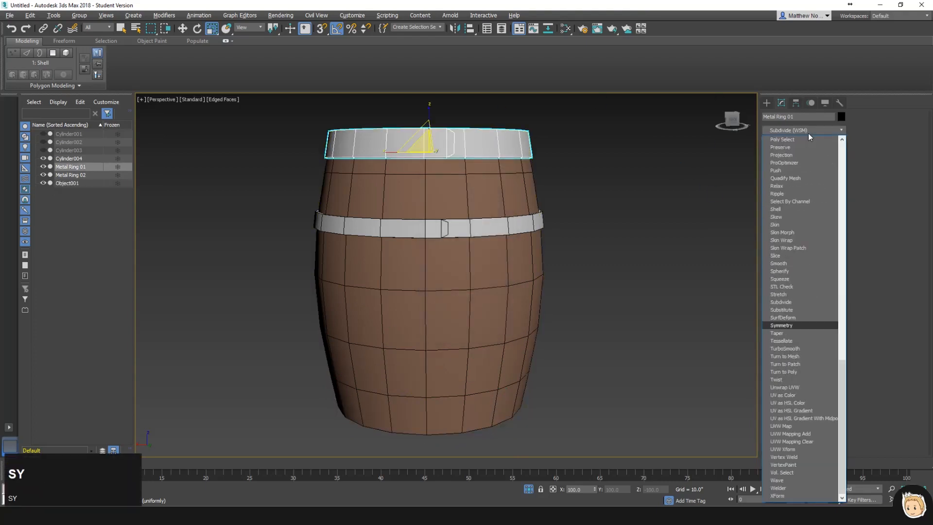
pyautogui.press('Return')
pyautogui.click(815, 242)
pyautogui.click(776, 141)
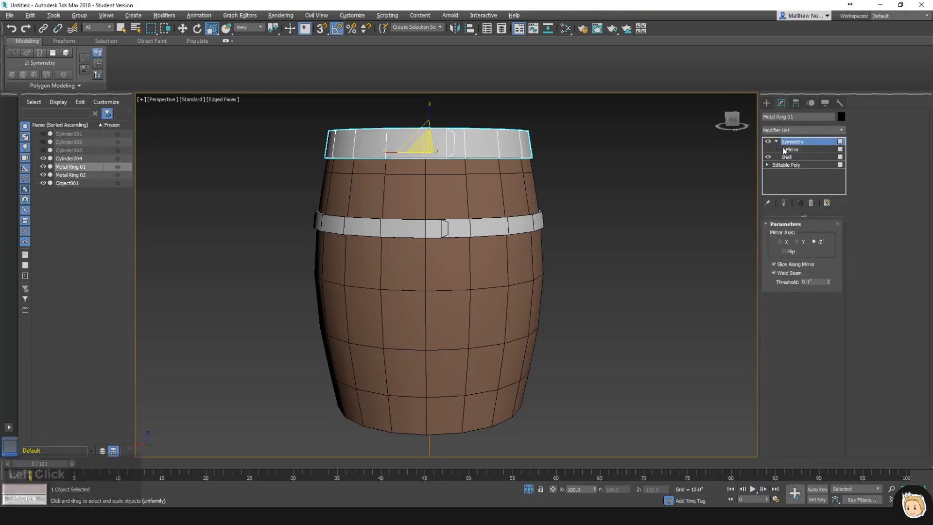
pyautogui.click(791, 150)
pyautogui.press('w')
pyautogui.moveTo(437, 379); pyautogui.dragTo(445, 244)
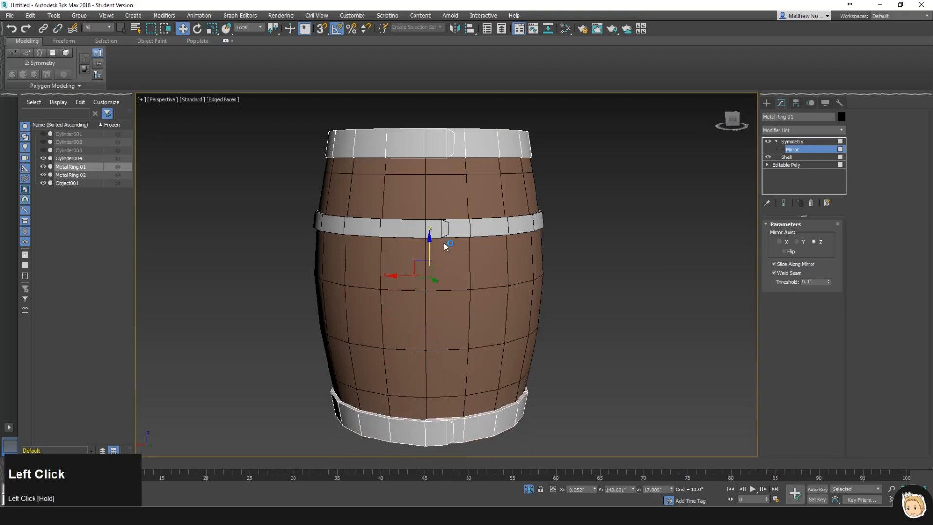
# - In a shaded Left view with edged faces, align the Metal Ring 01 mirror plane with the barrel's middle edge loop, about Z 17.5"
pyautogui.press('l')
pyautogui.press('z')
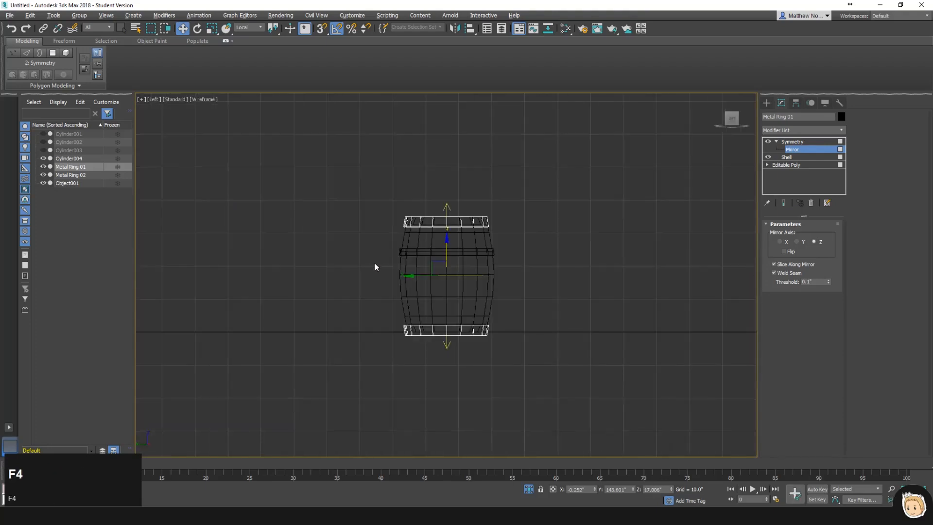
pyautogui.press('F3')
pyautogui.press('F4')
pyautogui.scroll(3, 413, 267)
pyautogui.scroll(-1, 458, 273)
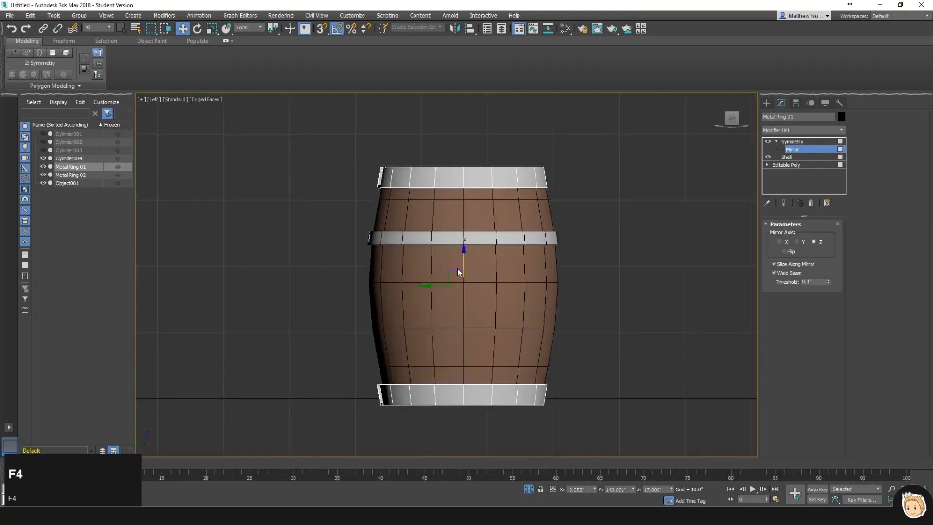
pyautogui.scroll(2, 461, 270)
pyautogui.scroll(-1, 471, 266)
pyautogui.moveTo(471, 267); pyautogui.dragTo(472, 264)
pyautogui.scroll(-2, 526, 306)
pyautogui.moveTo(527, 306); pyautogui.dragTo(512, 276, button='middle')
pyautogui.click(529, 217)
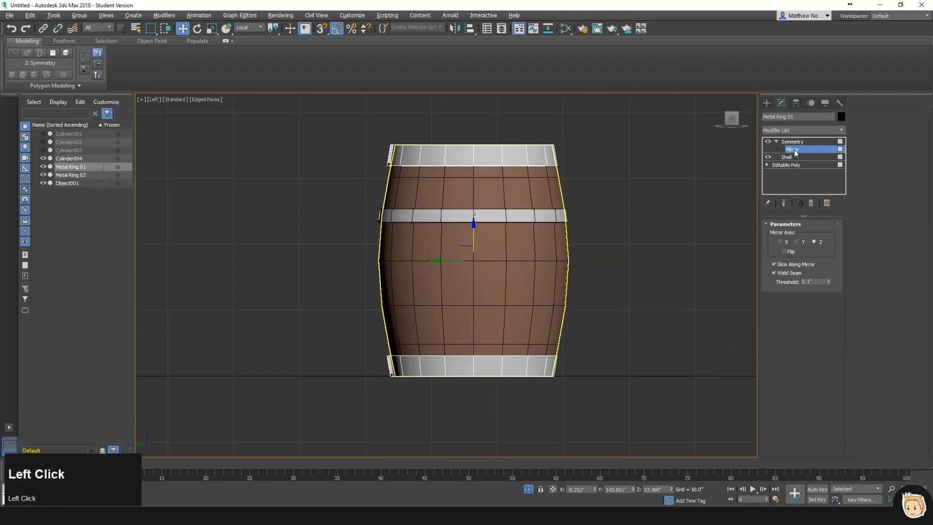
pyautogui.click(777, 141)
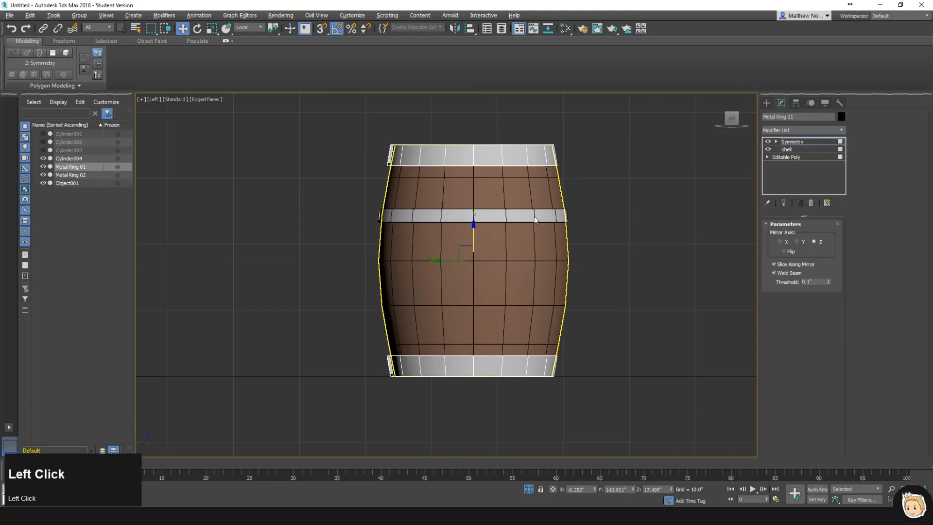
# - Add a Symmetry modifier to Metal Ring 02 and set its mirror axis to Z
pyautogui.click(547, 217)
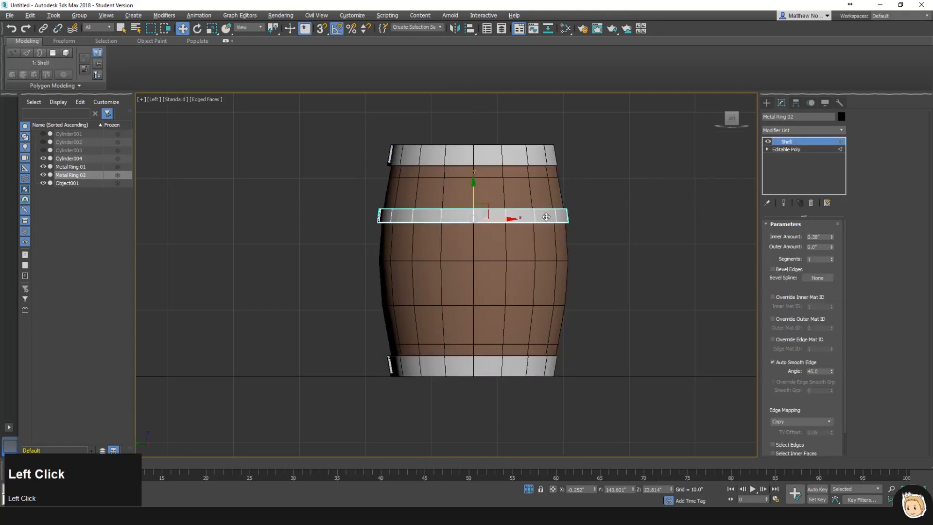
pyautogui.click(794, 130)
pyautogui.press('s')
pyautogui.press('y')
pyautogui.press('Return')
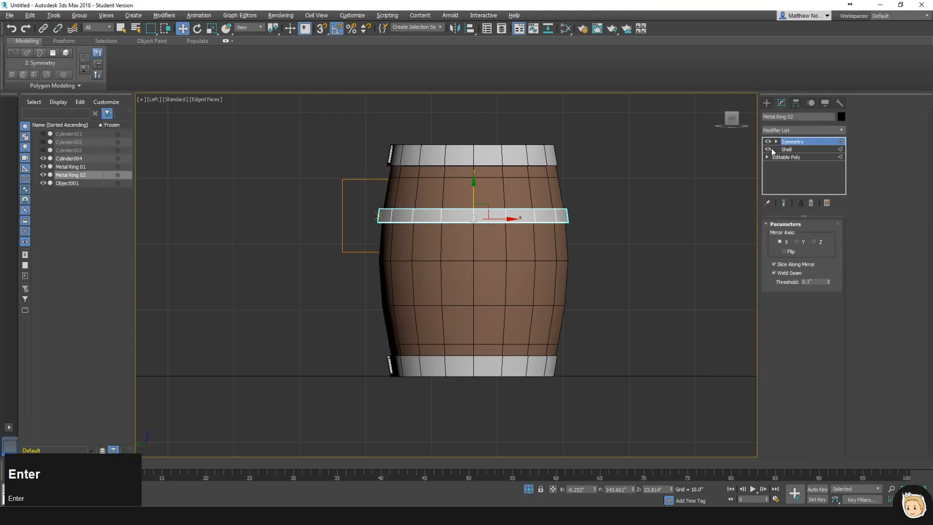
pyautogui.click(820, 242)
# - Lower the Metal Ring 02 mirror plane to the barrel's middle edge loop and clear the selection
pyautogui.click(777, 141)
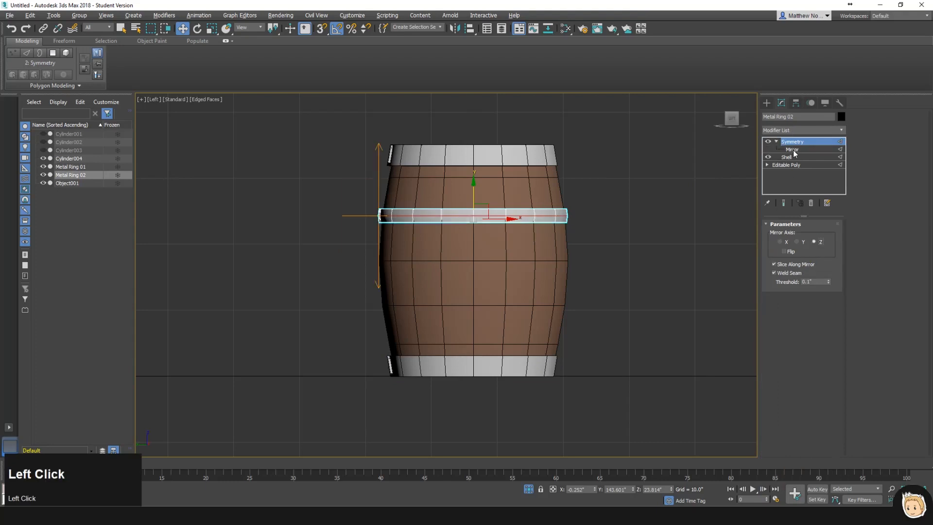
pyautogui.click(793, 149)
pyautogui.moveTo(379, 186); pyautogui.dragTo(385, 230)
pyautogui.click(792, 141)
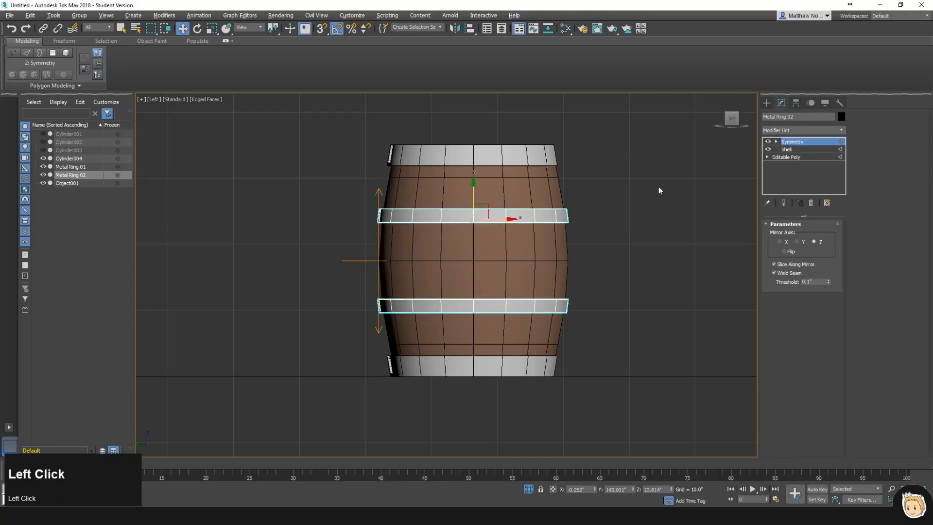
pyautogui.click(667, 186)
# - Return to the Perspective view and turn off the edged-faces display
pyautogui.press('p')
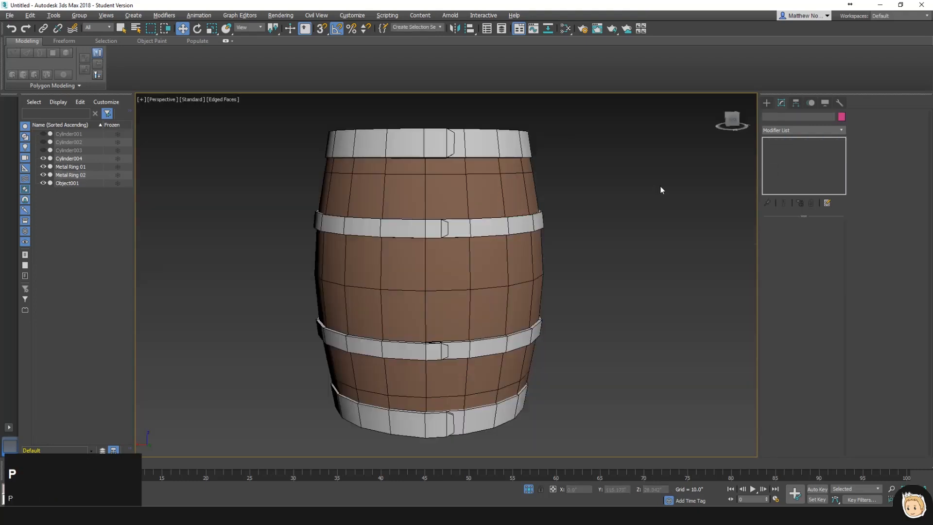
pyautogui.scroll(-4, 565, 276)
pyautogui.scroll(-2, 564, 275)
pyautogui.rightClick(609, 235)
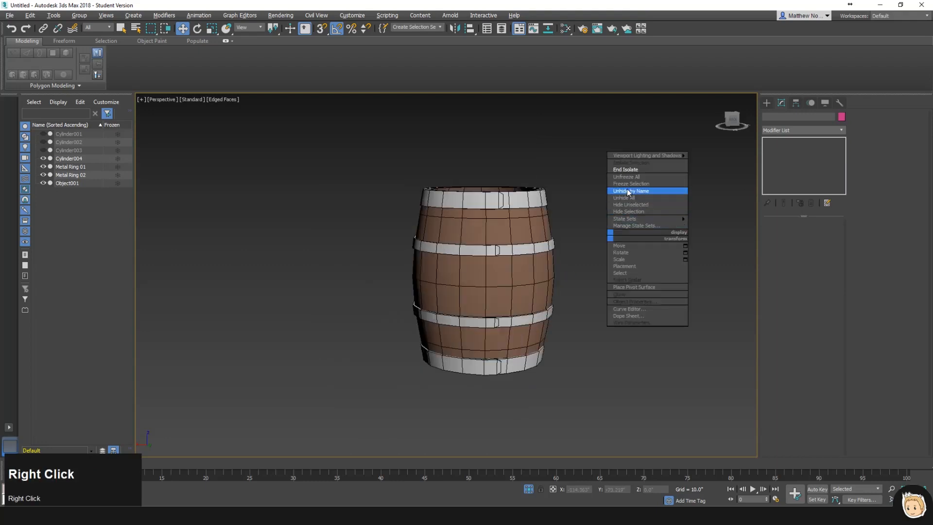
pyautogui.scroll(2, 541, 186)
pyautogui.moveTo(540, 185)
pyautogui.mouseDown(button='middle')
pyautogui.moveTo(551, 202)
pyautogui.moveTo(550, 189)
pyautogui.moveTo(529, 230)
pyautogui.moveTo(507, 221)
pyautogui.moveTo(562, 216)
pyautogui.mouseUp(button='middle')
pyautogui.press('F4')
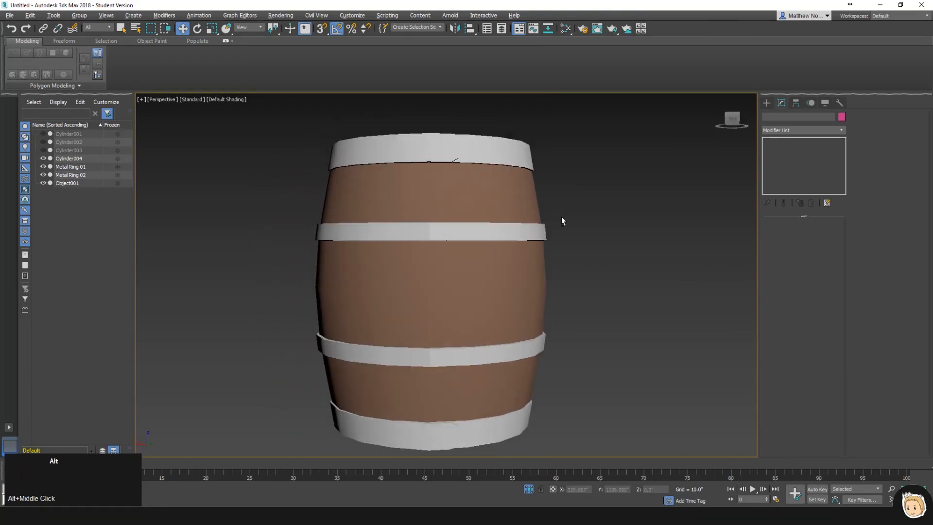
# - Assign all polygons of Metal Ring 02 to smoothing group 1 and return to its Symmetry modifier
pyautogui.click(454, 235)
pyautogui.click(453, 235)
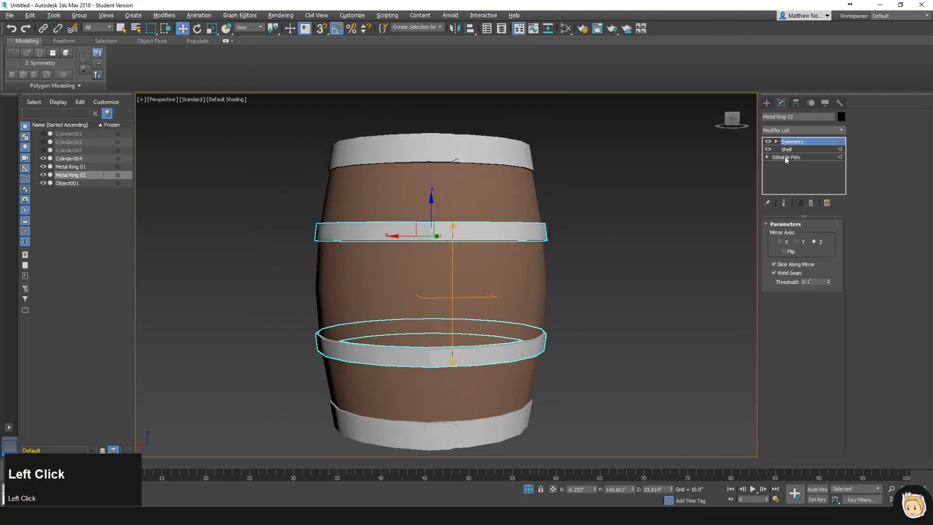
pyautogui.click(786, 157)
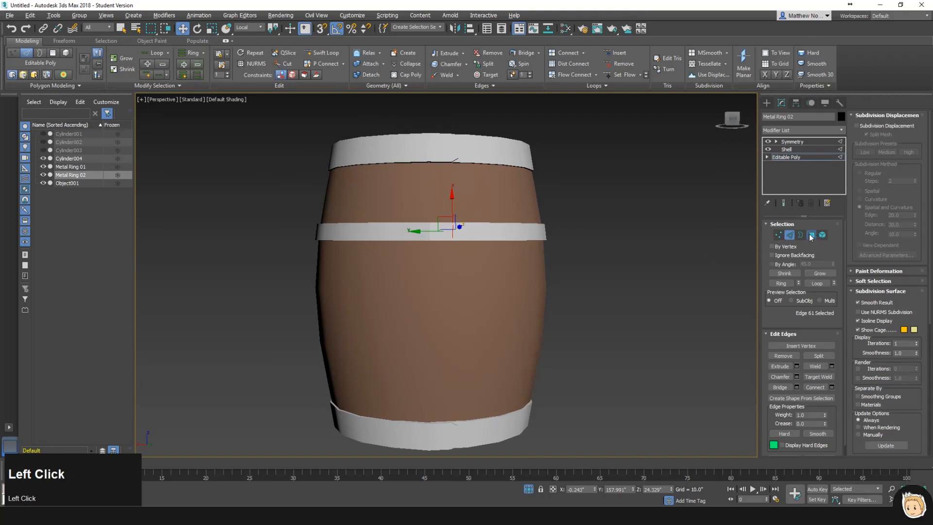
pyautogui.click(811, 235)
pyautogui.hotkey('ctrl', 'a')
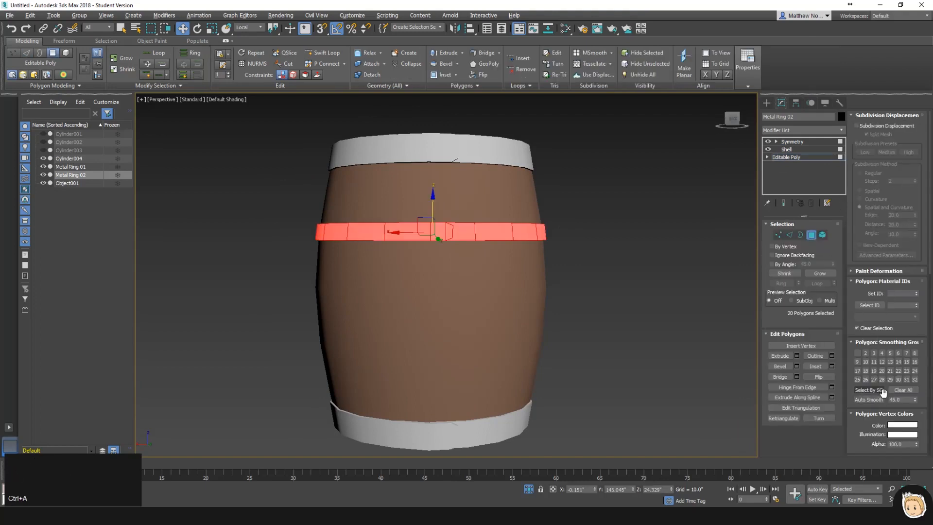
pyautogui.click(857, 353)
pyautogui.click(799, 157)
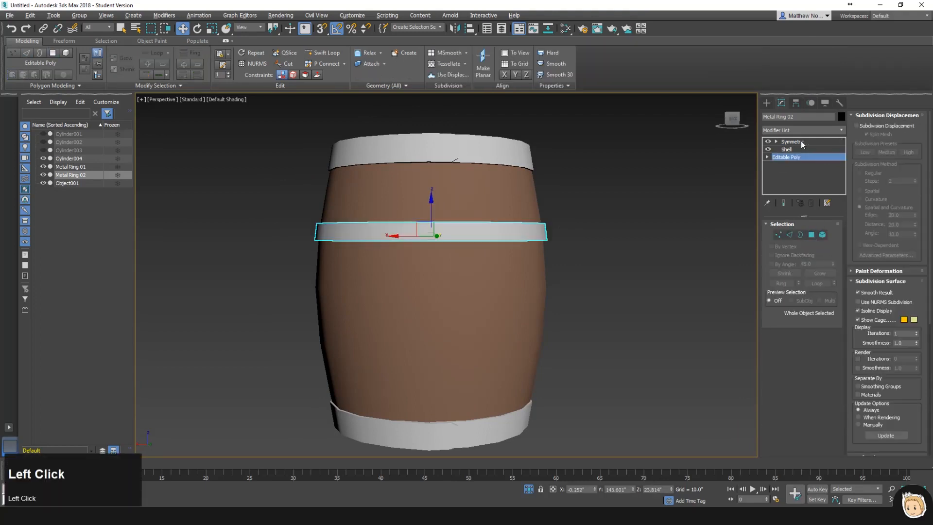
pyautogui.click(801, 142)
pyautogui.click(624, 225)
pyautogui.keyDown('alt'); pyautogui.moveTo(490, 237); pyautogui.dragTo(467, 246, button='middle'); pyautogui.keyUp('alt')
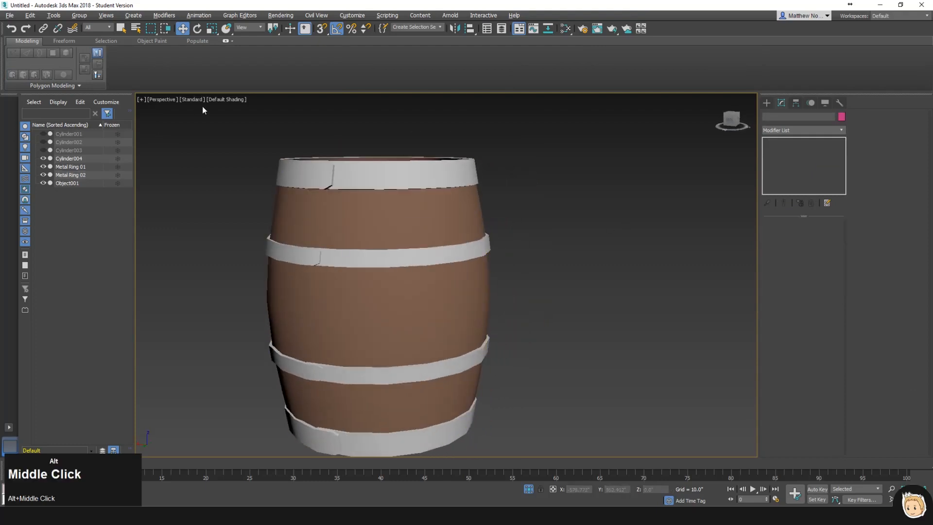
# - Unhide all objects, select the single-mesh barrel Cylinder003 and turn on the edged-faces display
pyautogui.keyDown('alt'); pyautogui.moveTo(532, 237); pyautogui.dragTo(597, 238, button='middle'); pyautogui.keyUp('alt')
pyautogui.scroll(-5, 663, 240)
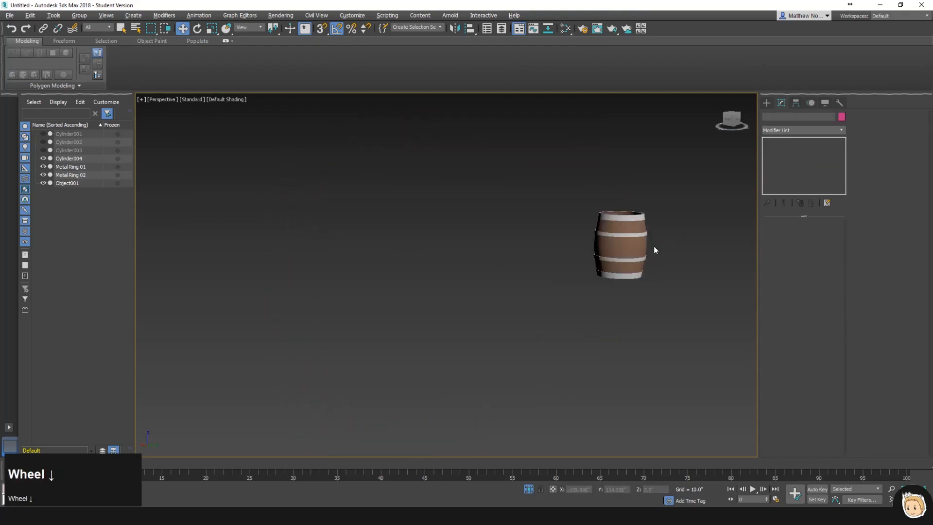
pyautogui.rightClick(654, 244)
pyautogui.click(679, 176)
pyautogui.moveTo(527, 250); pyautogui.dragTo(691, 250, button='middle')
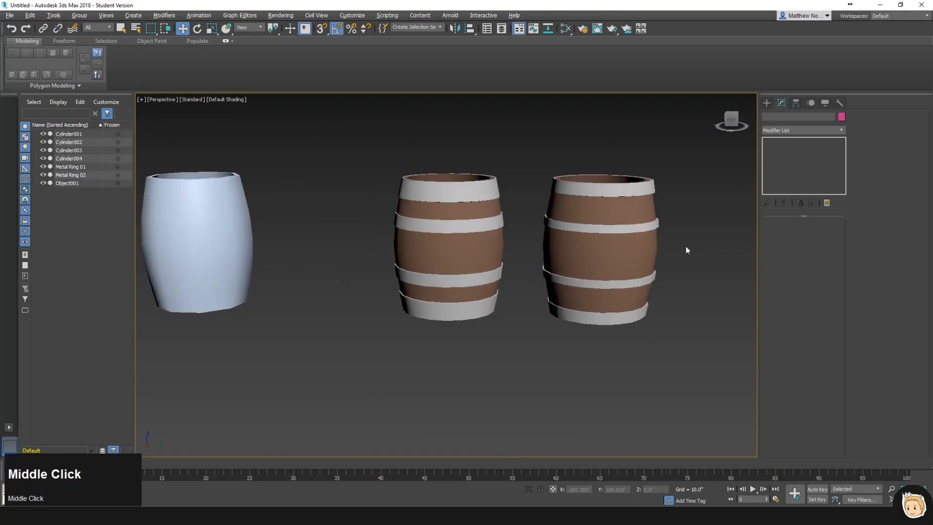
pyautogui.scroll(3, 691, 249)
pyautogui.keyDown('alt'); pyautogui.moveTo(595, 277); pyautogui.dragTo(585, 300, button='middle'); pyautogui.keyUp('alt')
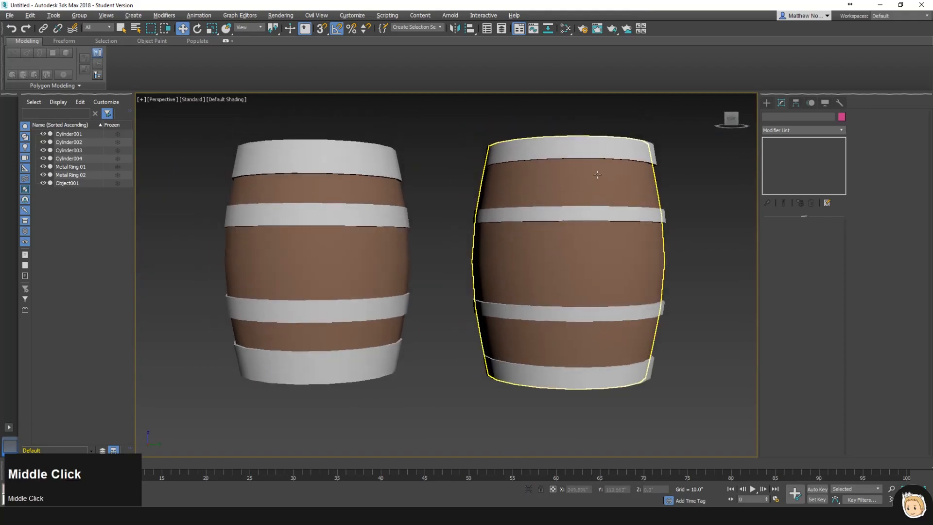
pyautogui.click(344, 195)
pyautogui.press('F4')
pyautogui.keyDown('alt'); pyautogui.moveTo(408, 226); pyautogui.dragTo(395, 243, button='middle'); pyautogui.keyUp('alt')
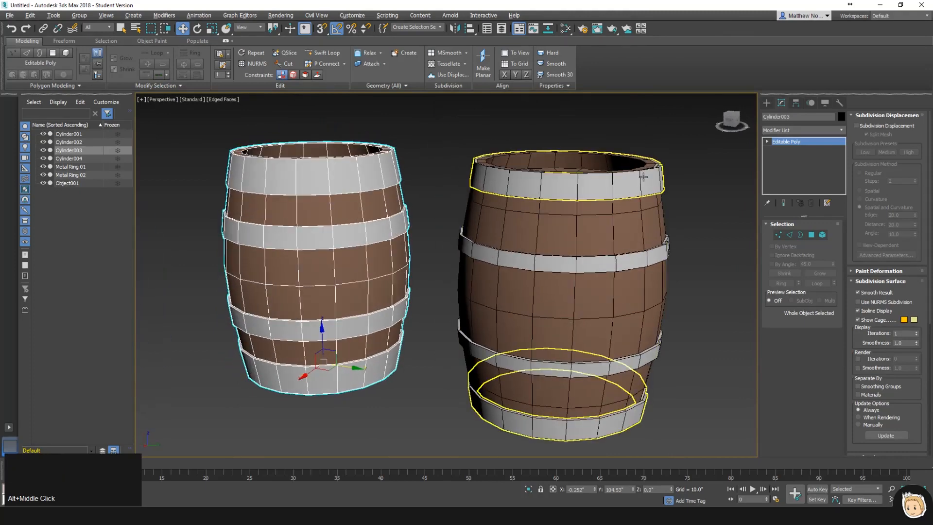
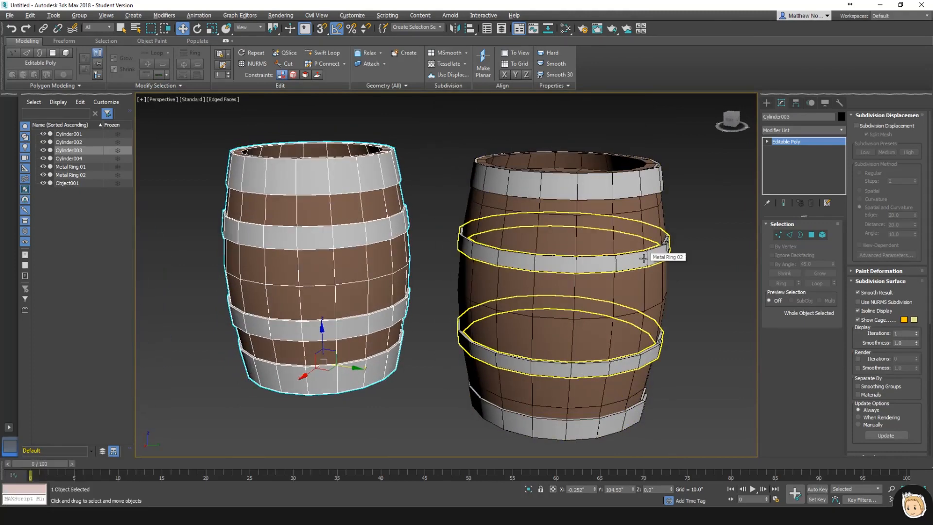
# - Compare the ring construction of the single-mesh barrel with that of the barrel made with separate metal rings
pyautogui.moveTo(636, 228); pyautogui.dragTo(287, 226, button='middle')
pyautogui.moveTo(287, 226); pyautogui.dragTo(444, 233, button='middle')
pyautogui.keyDown('alt'); pyautogui.moveTo(619, 255); pyautogui.dragTo(740, 174, button='middle'); pyautogui.keyUp('alt')
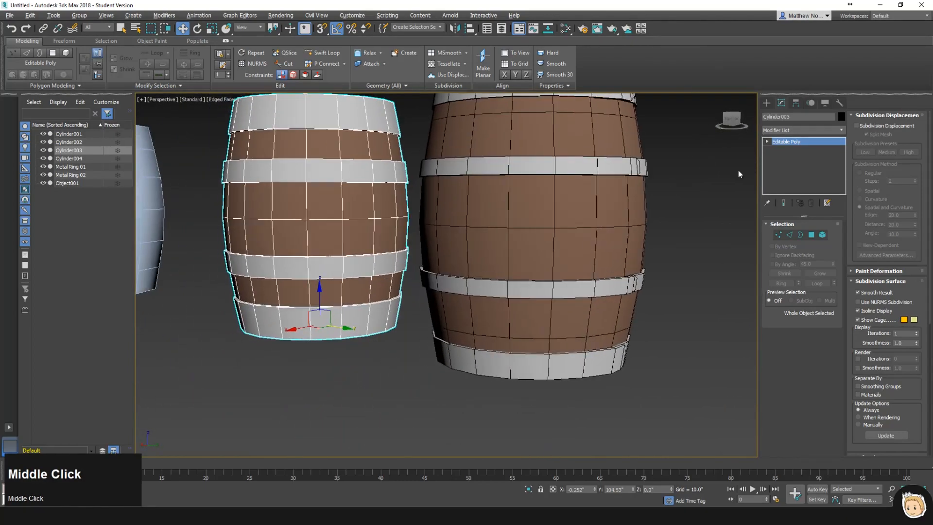
pyautogui.moveTo(699, 200); pyautogui.dragTo(668, 197, button='middle')
pyautogui.click(666, 196)
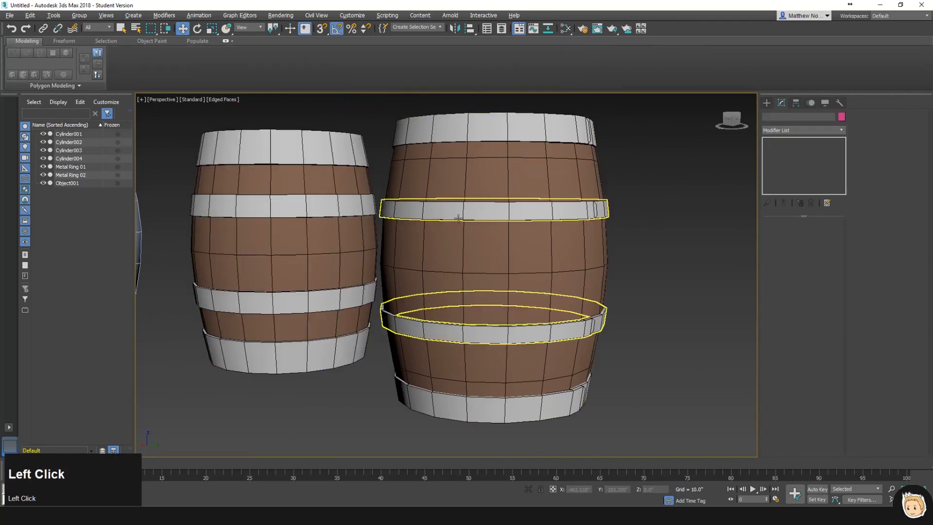
pyautogui.click(490, 235)
pyautogui.keyDown('ctrl'); pyautogui.click(504, 211); pyautogui.keyUp('ctrl')
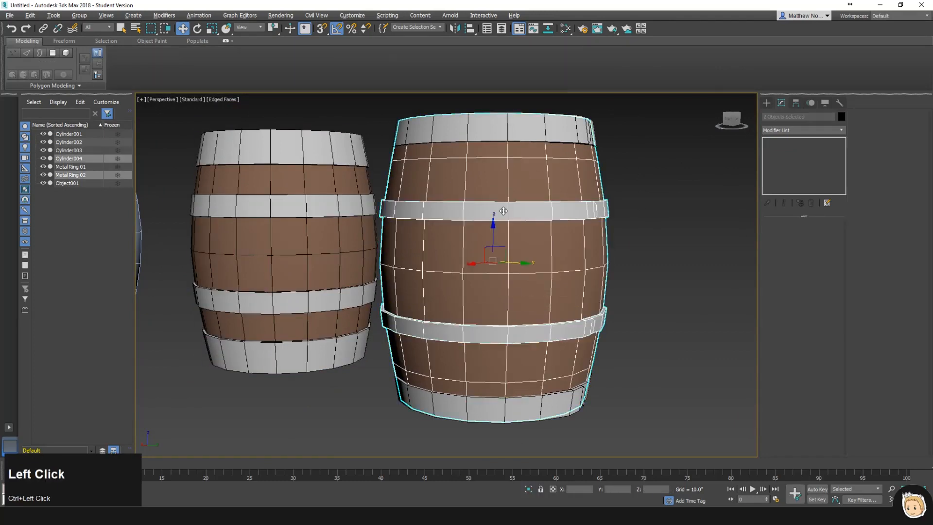
pyautogui.click(689, 238)
pyautogui.scroll(-2, 424, 231)
pyautogui.moveTo(335, 234); pyautogui.dragTo(538, 260, button='middle')
# - Isolate the Cylinder003 barrel and start a Cylinder primitive in the Left view
pyautogui.click(459, 236)
pyautogui.hotkey('alt', 'q')
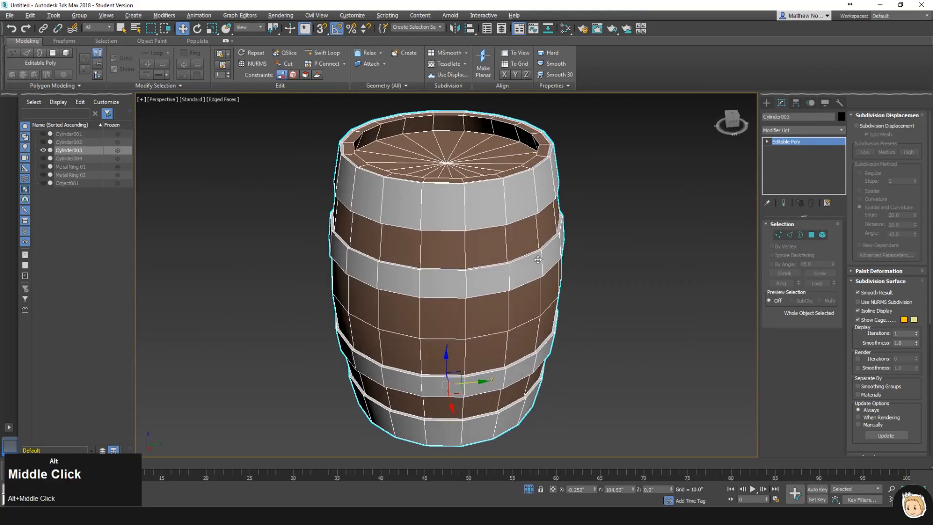
pyautogui.click(768, 104)
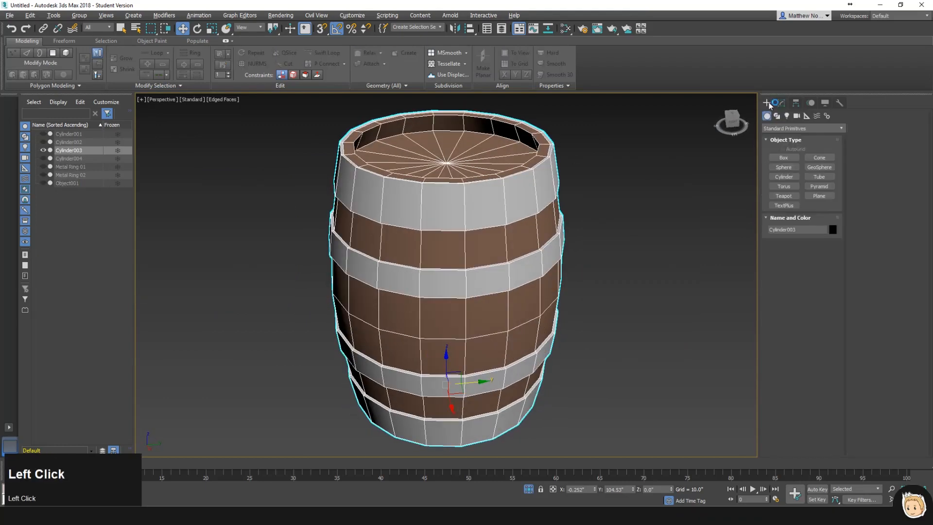
pyautogui.click(784, 177)
pyautogui.press('l')
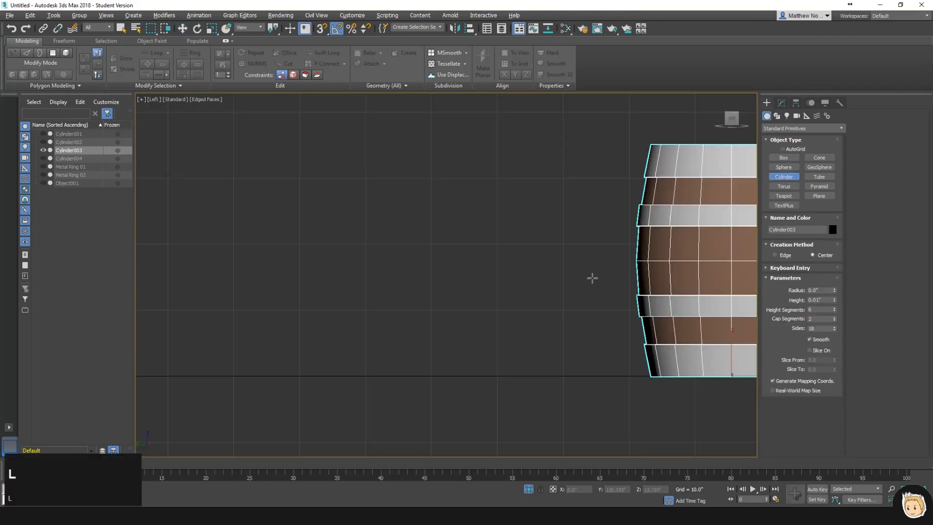
# - Draw a cylinder about 0.35" in radius and 0.24" high over the top metal ring and move it toward the ring's surface
pyautogui.moveTo(561, 249); pyautogui.dragTo(389, 258, button='middle')
pyautogui.scroll(2, 589, 270)
pyautogui.moveTo(589, 270); pyautogui.dragTo(463, 275, button='middle')
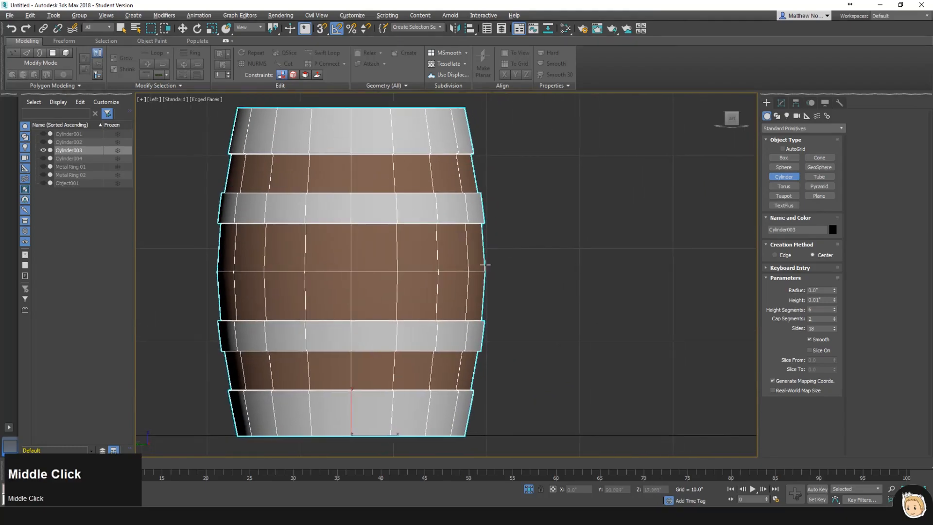
pyautogui.moveTo(371, 158); pyautogui.dragTo(432, 225, button='middle')
pyautogui.scroll(3, 435, 228)
pyautogui.moveTo(424, 169); pyautogui.dragTo(424, 170)
pyautogui.press('w')
pyautogui.press('space')
pyautogui.keyDown('alt'); pyautogui.moveTo(422, 183); pyautogui.dragTo(444, 182, button='middle'); pyautogui.keyUp('alt')
pyautogui.moveTo(399, 163); pyautogui.dragTo(591, 217)
# - Set the small cylinder to 1 height segment, 2 cap segments and 6 sides
pyautogui.click(782, 103)
pyautogui.scroll(5, 598, 217)
pyautogui.moveTo(597, 238); pyautogui.dragTo(454, 212, button='middle')
pyautogui.scroll(3, 455, 211)
pyautogui.rightClick(834, 266)
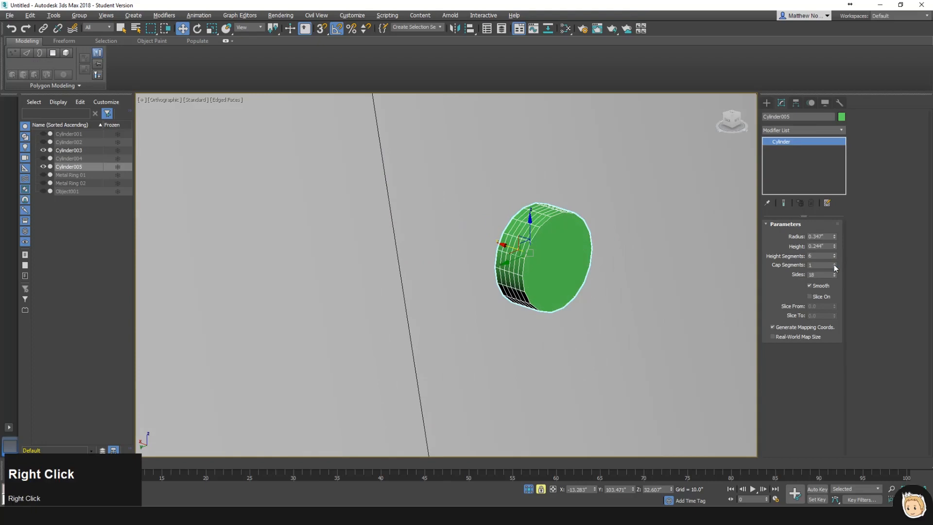
pyautogui.click(835, 264)
pyautogui.rightClick(835, 254)
pyautogui.moveTo(835, 275); pyautogui.dragTo(835, 281)
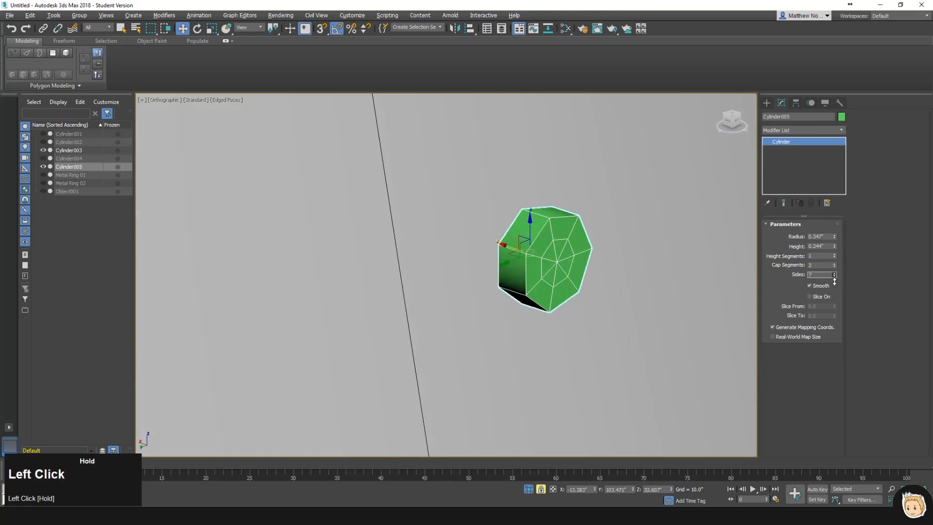
pyautogui.click(834, 276)
# - Convert the small cylinder to an Editable Poly and enter polygon level
pyautogui.keyDown('alt'); pyautogui.moveTo(660, 265); pyautogui.dragTo(644, 234, button='middle'); pyautogui.keyUp('alt')
pyautogui.rightClick(789, 143)
pyautogui.click(816, 215)
pyautogui.click(811, 235)
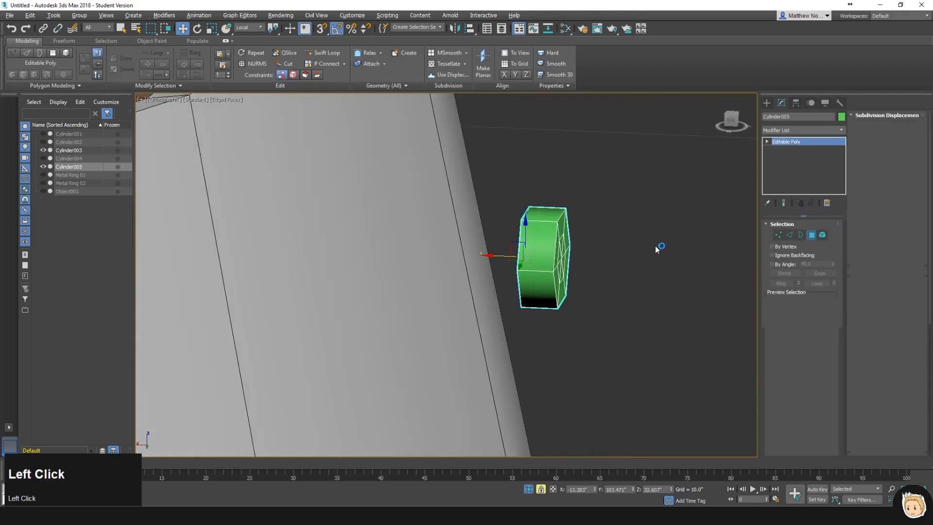
# - Try to select polygons on the small cylinder beside the barrel
pyautogui.keyDown('alt'); pyautogui.moveTo(655, 246); pyautogui.dragTo(501, 192, button='middle'); pyautogui.keyUp('alt')
pyautogui.click(548, 317)
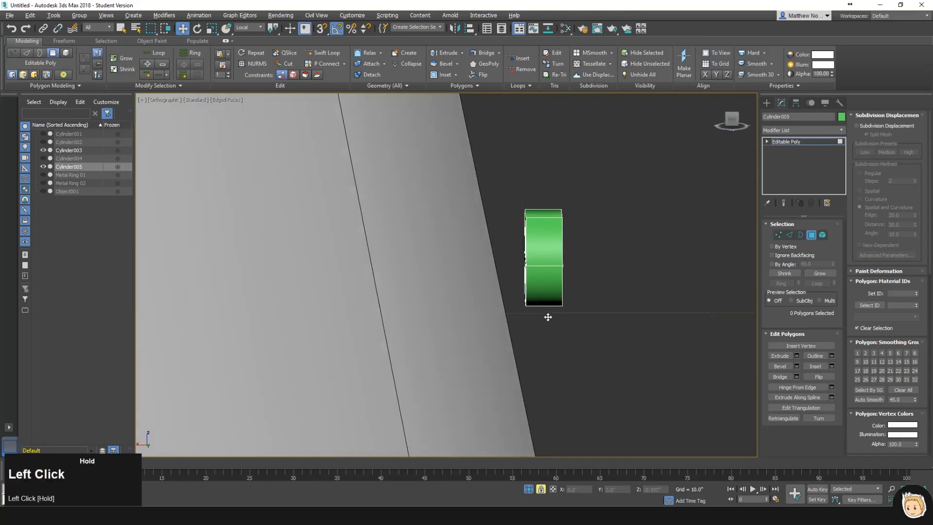
pyautogui.press('q')
pyautogui.click(545, 295)
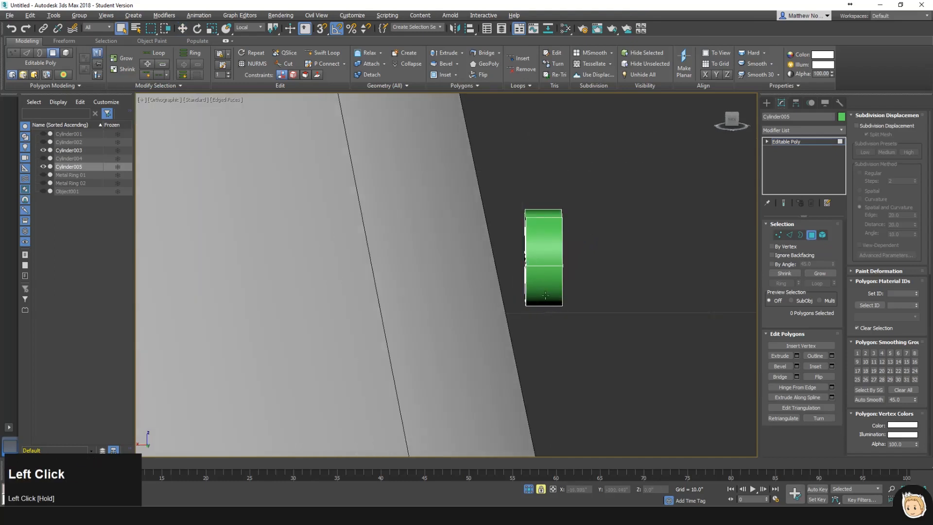
pyautogui.click(812, 235)
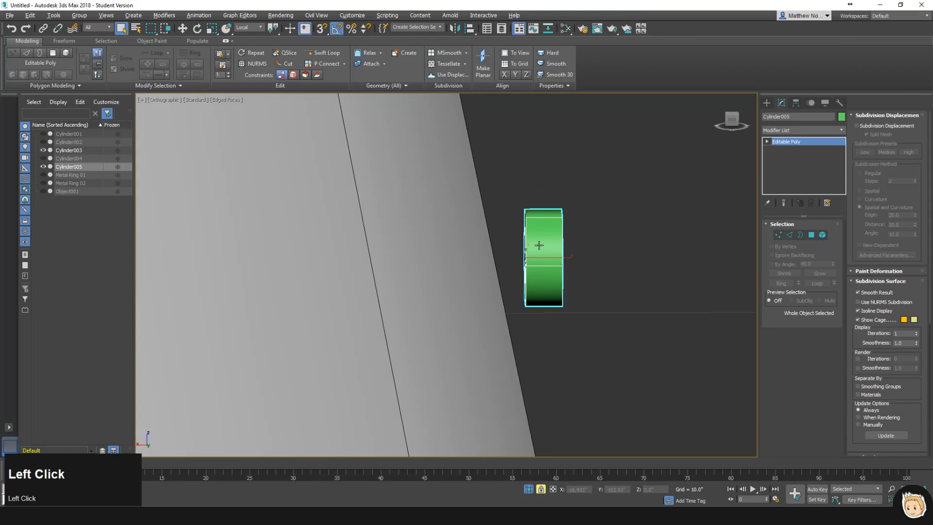
pyautogui.click(811, 236)
pyautogui.keyDown('alt'); pyautogui.moveTo(552, 239); pyautogui.dragTo(459, 260, button='middle'); pyautogui.keyUp('alt')
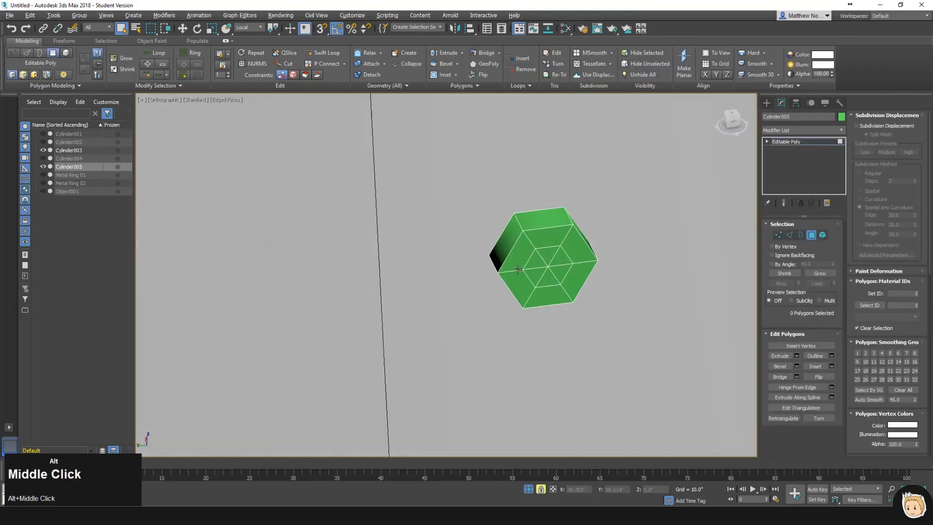
pyautogui.click(811, 236)
# - Isolate the small cylinder, release the selection lock and delete the polygons of its back cap
pyautogui.scroll(-5, 589, 240)
pyautogui.scroll(2, 590, 238)
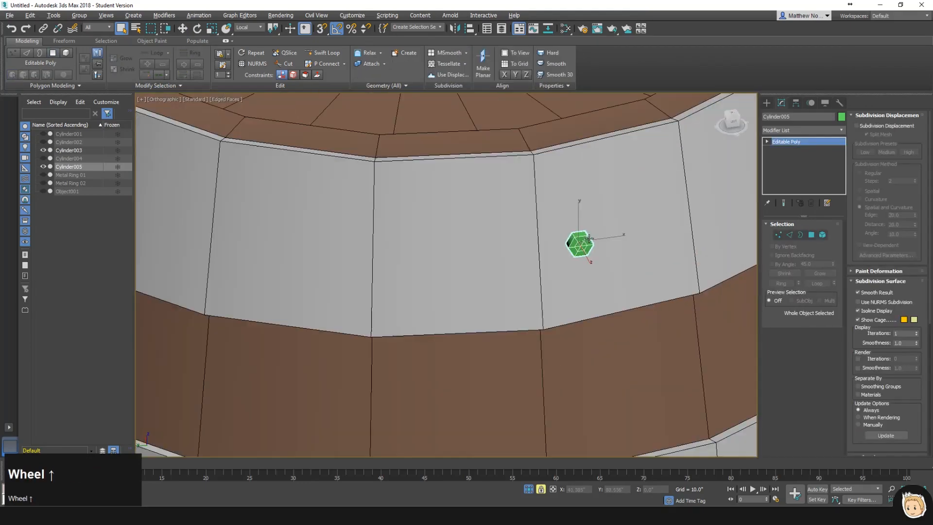
pyautogui.hotkey('alt', 'q')
pyautogui.click(811, 236)
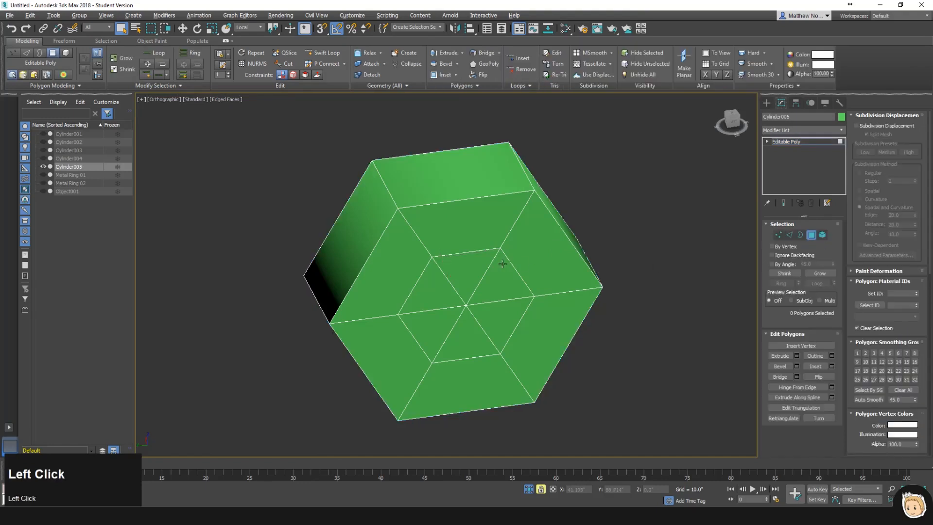
pyautogui.press('space')
pyautogui.keyDown('alt'); pyautogui.moveTo(458, 216); pyautogui.dragTo(425, 186, button='middle'); pyautogui.keyUp('alt')
pyautogui.moveTo(323, 141); pyautogui.dragTo(490, 401)
pyautogui.keyDown('alt'); pyautogui.moveTo(444, 118); pyautogui.dragTo(444, 118); pyautogui.keyUp('alt')
pyautogui.keyDown('alt'); pyautogui.moveTo(444, 118); pyautogui.dragTo(509, 215, button='middle'); pyautogui.keyUp('alt')
pyautogui.press('Delete')
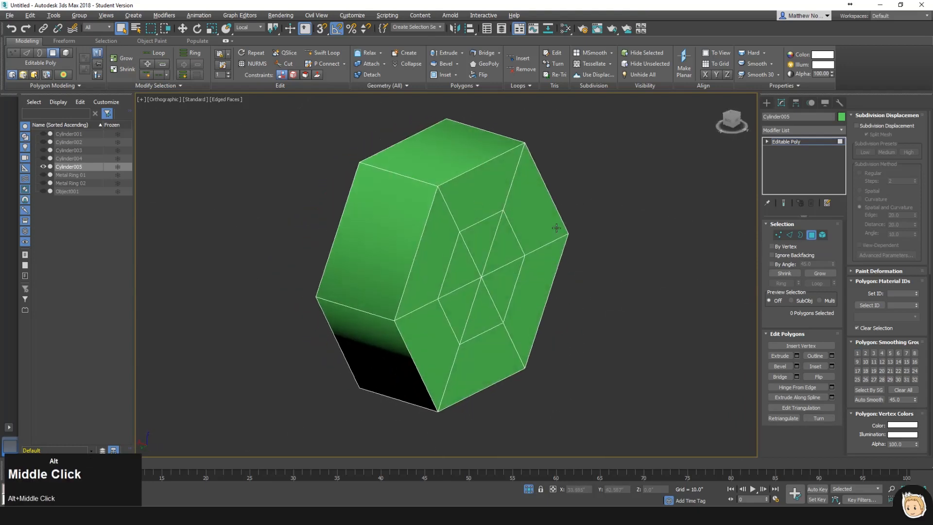
# - Move the inner edge loop of the small cylinder's front cap outward to form a beveled rivet head
pyautogui.click(789, 235)
pyautogui.doubleClick(480, 222)
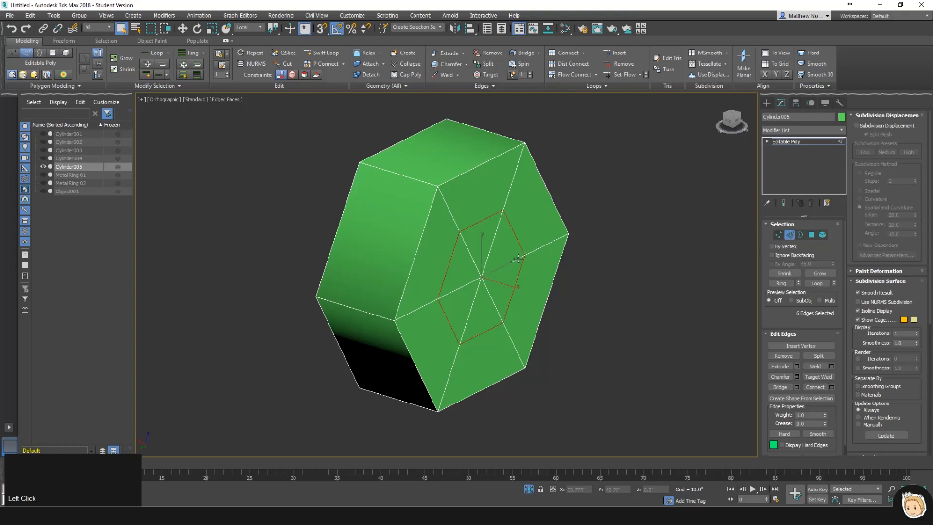
pyautogui.press('w')
pyautogui.moveTo(507, 288); pyautogui.dragTo(571, 292)
# - Pull the center vertex of the rivet head slightly outward to round the front, and leave vertex level
pyautogui.click(777, 235)
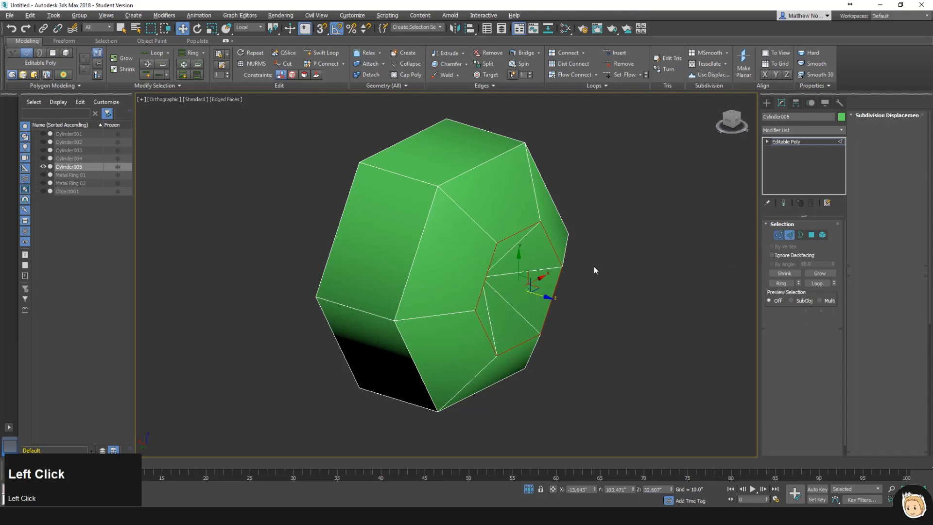
pyautogui.keyDown('alt'); pyautogui.moveTo(593, 267); pyautogui.dragTo(462, 296, button='middle'); pyautogui.keyUp('alt')
pyautogui.click(474, 280)
pyautogui.moveTo(489, 290); pyautogui.dragTo(518, 306)
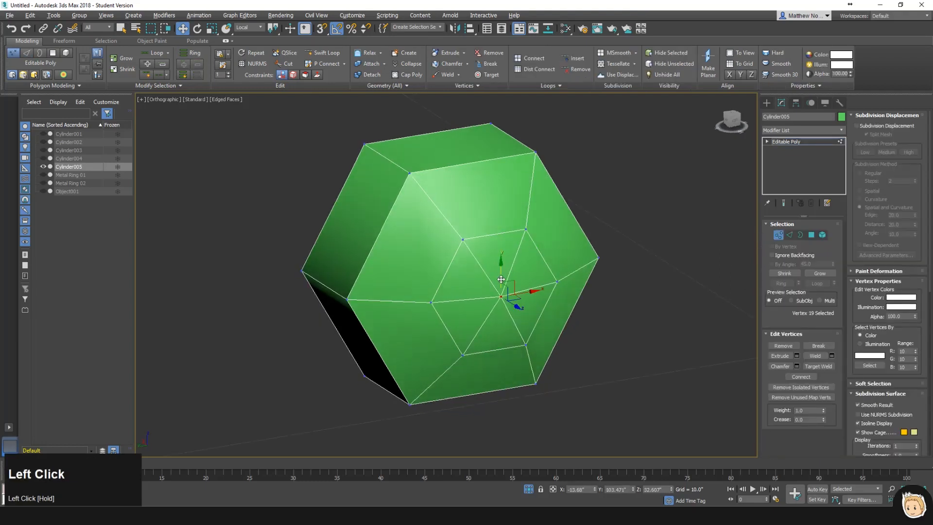
pyautogui.keyDown('alt'); pyautogui.moveTo(501, 279); pyautogui.dragTo(529, 294, button='middle'); pyautogui.keyUp('alt')
pyautogui.moveTo(528, 294); pyautogui.dragTo(526, 295)
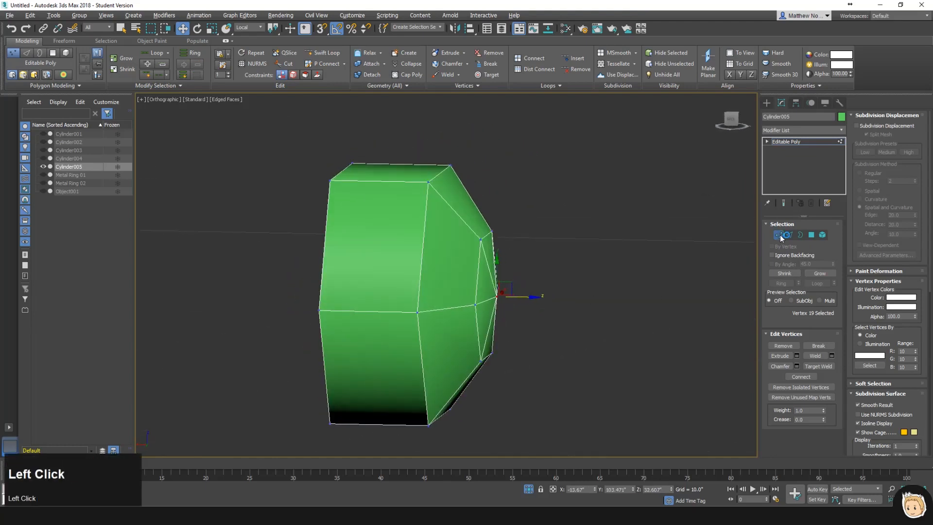
pyautogui.click(779, 235)
# - Unhide all objects, isolate the rivet together with the Cylinder003 barrel and return to the Perspective view
pyautogui.rightClick(619, 228)
pyautogui.click(626, 165)
pyautogui.scroll(-5, 526, 215)
pyautogui.keyDown('alt'); pyautogui.moveTo(526, 215); pyautogui.dragTo(498, 196, button='middle'); pyautogui.keyUp('alt')
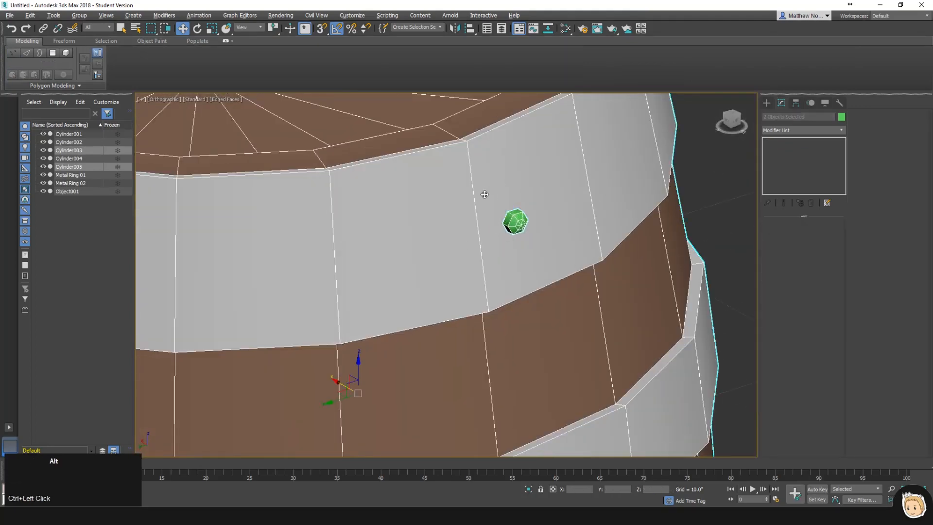
pyautogui.hotkey('alt', 'q')
pyautogui.click(554, 224)
pyautogui.press('p')
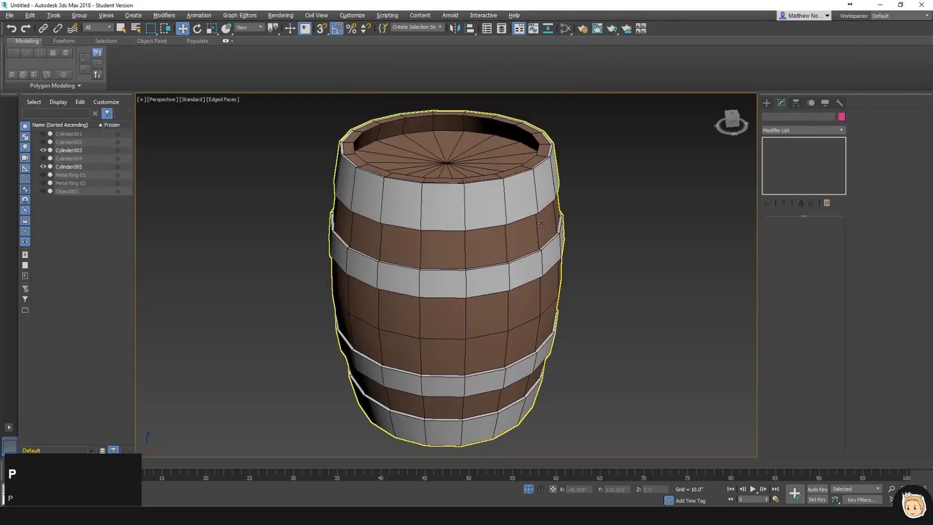
# - Move the rivet inward so that it sits against the barrel's top metal ring
pyautogui.middleClick(495, 202)
pyautogui.scroll(5, 450, 141)
pyautogui.click(455, 146)
pyautogui.moveTo(460, 166); pyautogui.dragTo(500, 278, button='middle')
pyautogui.keyDown('alt'); pyautogui.moveTo(500, 278); pyautogui.dragTo(555, 282, button='middle'); pyautogui.keyUp('alt')
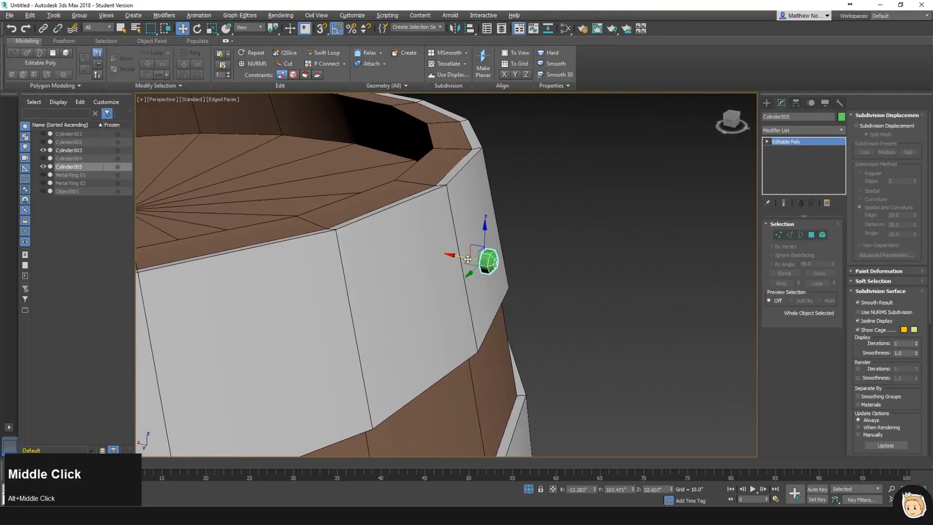
pyautogui.moveTo(468, 259); pyautogui.dragTo(459, 257)
# - Rotate the rivet to follow the slope of the top metal ring
pyautogui.press('e')
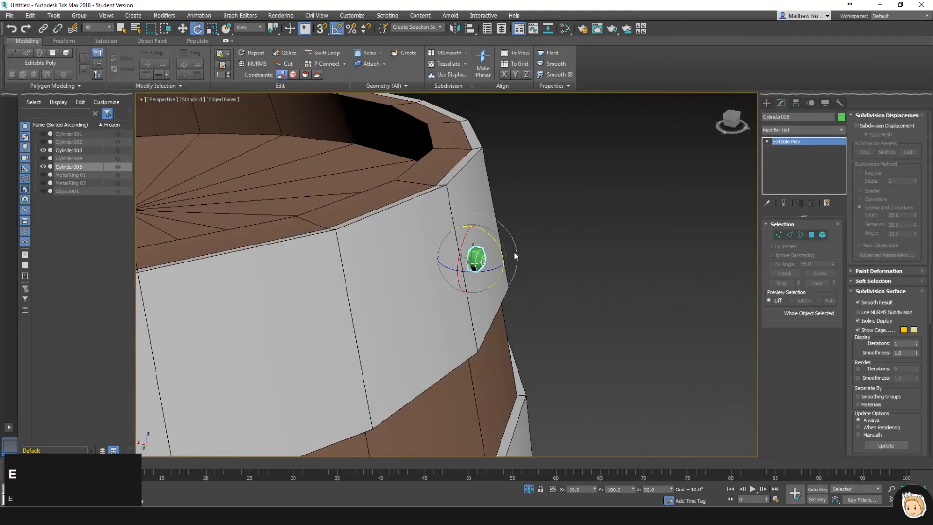
pyautogui.moveTo(494, 240); pyautogui.dragTo(491, 235)
pyautogui.keyDown('alt'); pyautogui.moveTo(491, 236); pyautogui.dragTo(458, 314, button='middle'); pyautogui.keyUp('alt')
pyautogui.click(502, 280)
pyautogui.keyDown('alt'); pyautogui.moveTo(506, 277); pyautogui.dragTo(535, 240, button='middle'); pyautogui.keyUp('alt')
pyautogui.scroll(6, 475, 253)
pyautogui.click(474, 262)
# - Switch the reference coordinate system to Local and clone the rivet as an instance beside the original on the top ring
pyautogui.press('w')
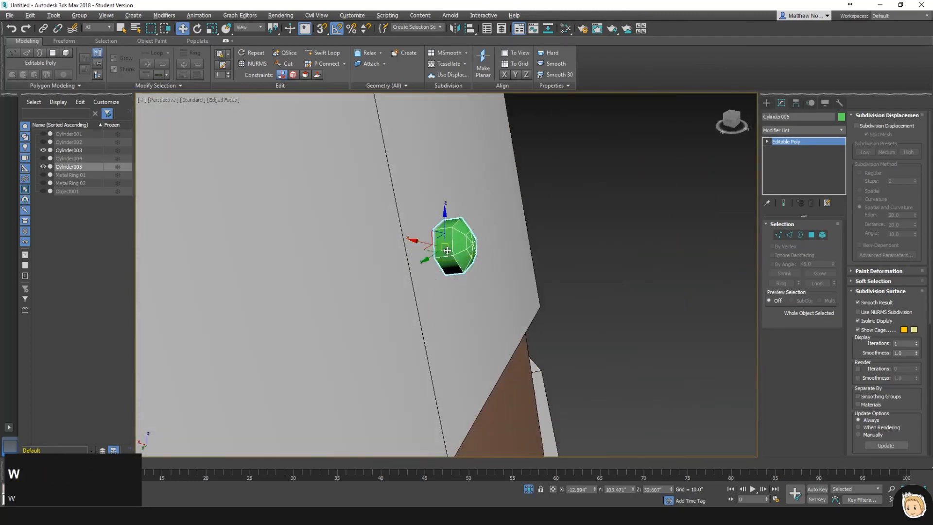
pyautogui.click(263, 29)
pyautogui.click(258, 62)
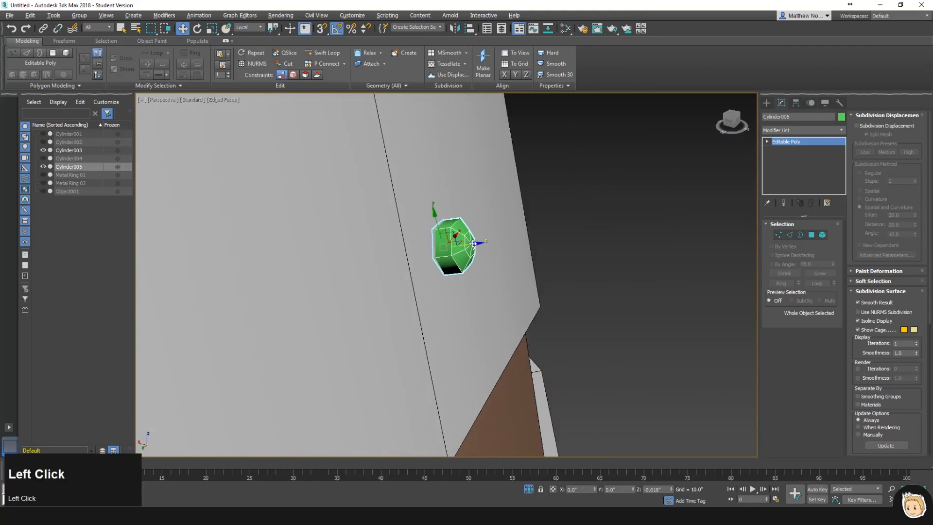
pyautogui.keyDown('alt'); pyautogui.moveTo(473, 244); pyautogui.dragTo(461, 249, button='middle'); pyautogui.keyUp('alt')
pyautogui.moveTo(448, 211)
pyautogui.mouseDown()
pyautogui.moveTo(485, 236)
pyautogui.moveTo(560, 216)
pyautogui.mouseUp()
pyautogui.click(475, 298)
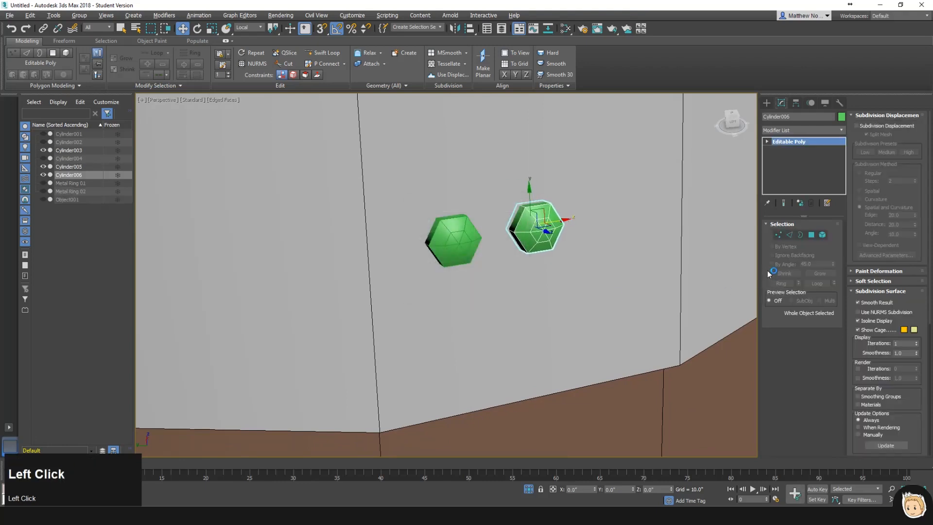
# - Move the upper vertices of the cloned rivet upward to test the instance link with the original
pyautogui.click(778, 235)
pyautogui.moveTo(462, 225); pyautogui.dragTo(464, 228)
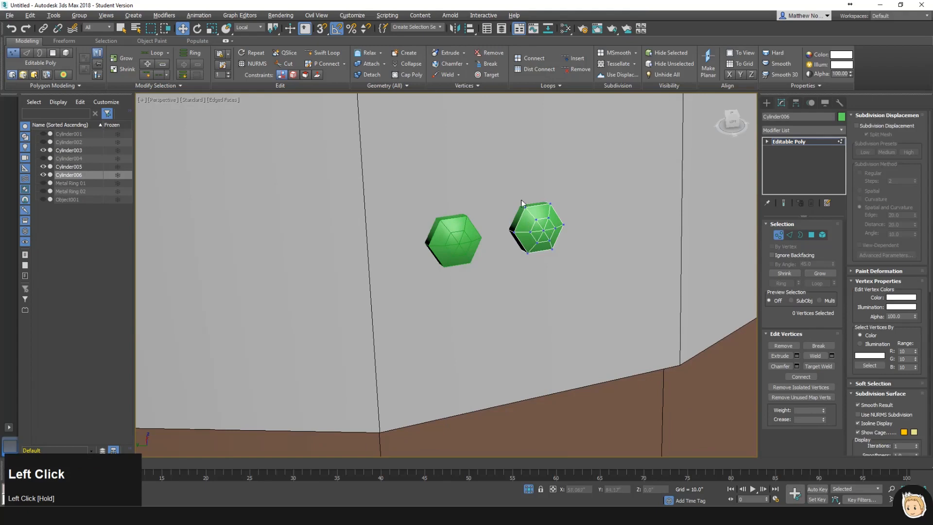
pyautogui.moveTo(561, 181); pyautogui.dragTo(562, 168)
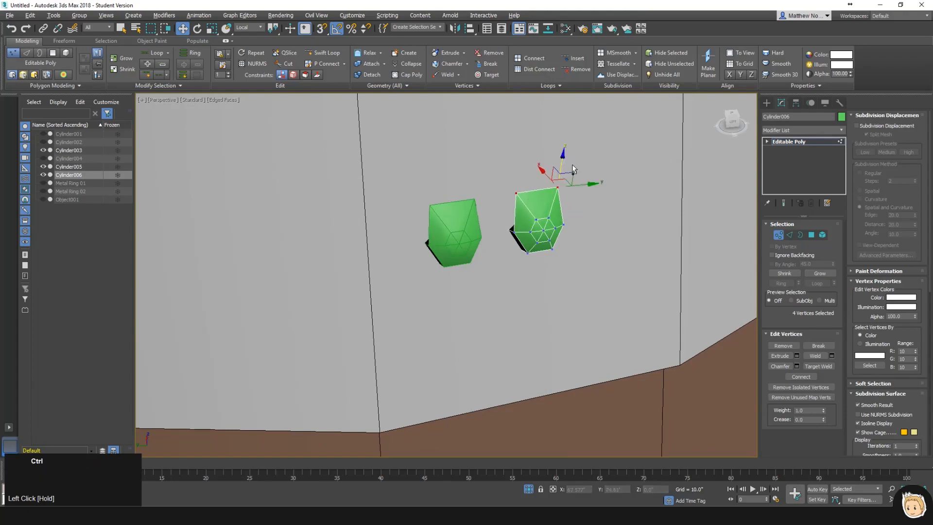
# - Undo the vertex move on the cloned rivet and leave vertex editing
pyautogui.hotkey('ctrl', 'z')
pyautogui.click(778, 235)
pyautogui.scroll(-8, 495, 236)
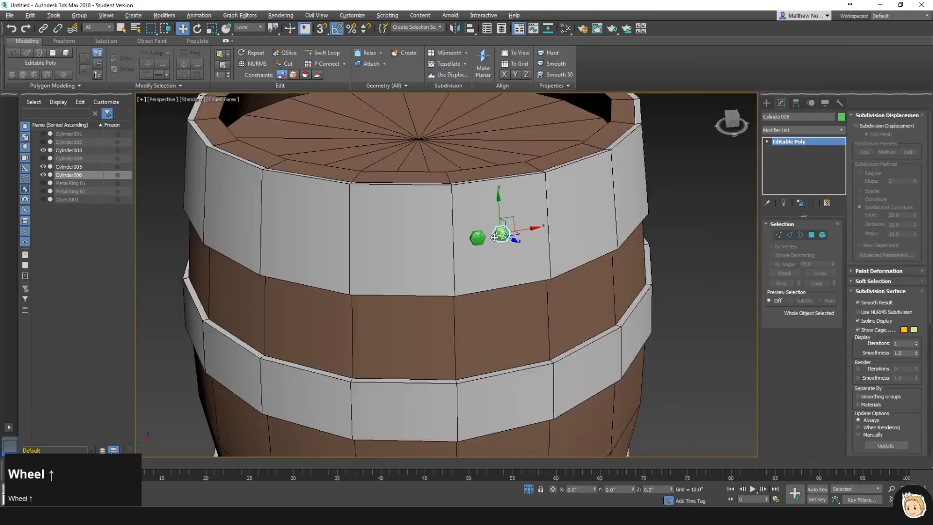
# - Select both rivets on the top ring and assign them the light grey Material #59
pyautogui.keyDown('ctrl'); pyautogui.click(478, 238); pyautogui.keyUp('ctrl')
pyautogui.moveTo(579, 242); pyautogui.dragTo(577, 175, button='middle')
pyautogui.scroll(-3, 559, 180)
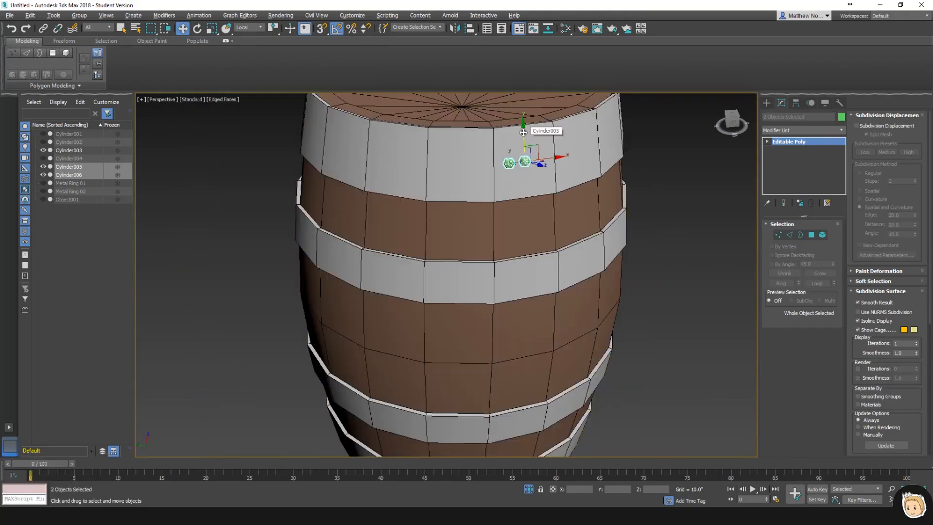
pyautogui.keyDown('alt'); pyautogui.moveTo(532, 153); pyautogui.dragTo(530, 70, button='middle'); pyautogui.keyUp('alt')
pyautogui.press('m')
pyautogui.moveTo(165, 263); pyautogui.dragTo(202, 264)
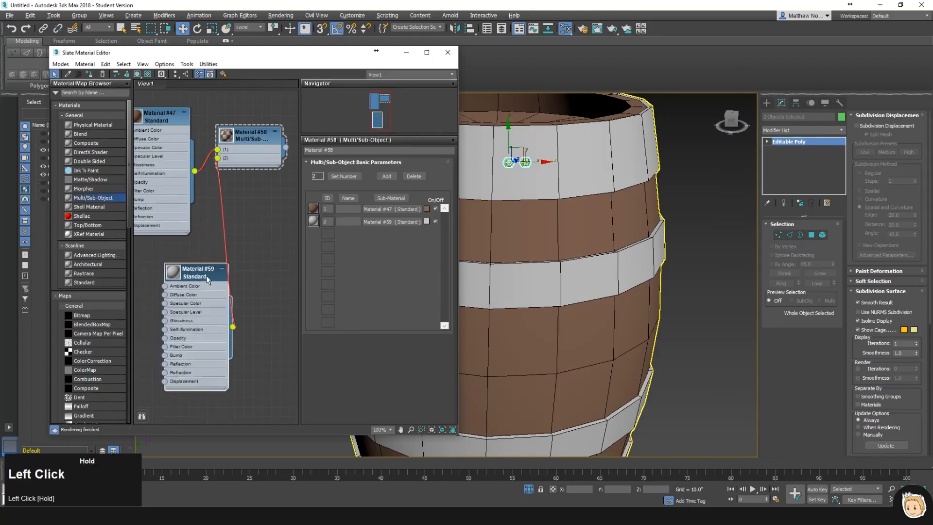
pyautogui.click(90, 75)
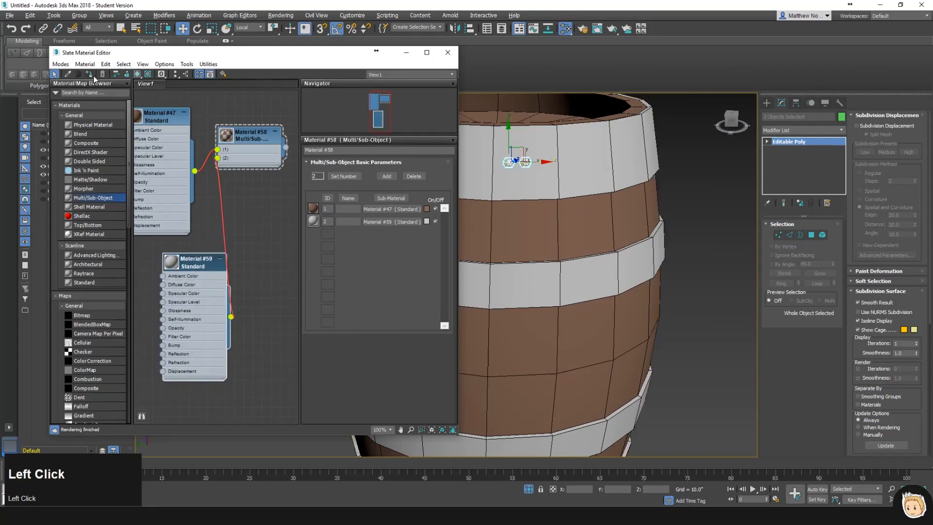
pyautogui.click(447, 55)
# - Set the object color of both rivets to black and deselect them
pyautogui.click(841, 119)
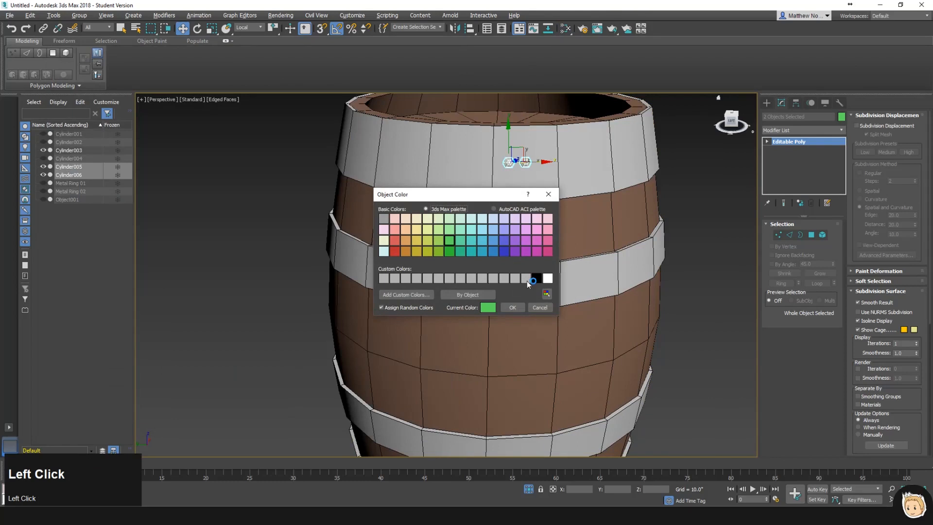
pyautogui.click(537, 278)
pyautogui.click(516, 307)
pyautogui.click(691, 234)
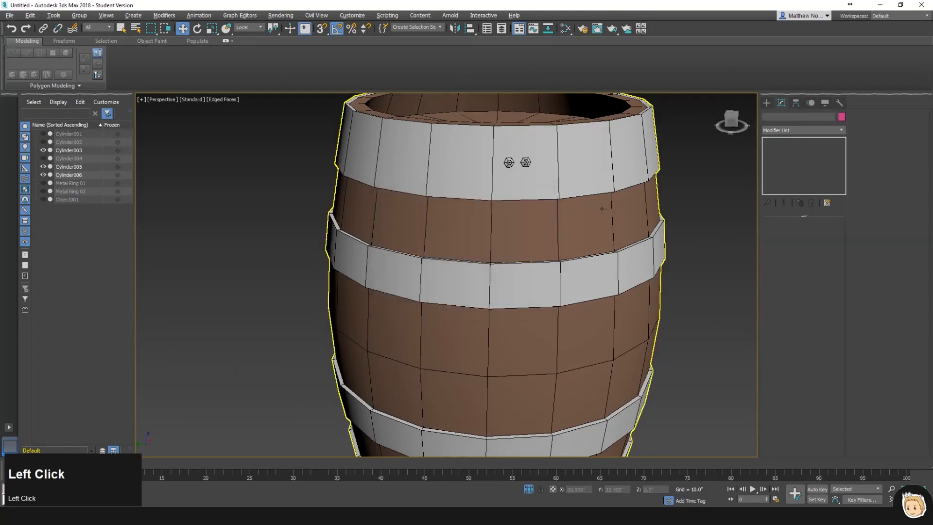
# - Hide the polygon edges and examine how the two rivets look on the barrel's top ring
pyautogui.press('F4')
pyautogui.scroll(-5, 575, 217)
pyautogui.moveTo(681, 258); pyautogui.dragTo(617, 214, button='middle')
pyautogui.scroll(1, 584, 225)
pyautogui.scroll(5, 584, 225)
pyautogui.moveTo(509, 220); pyautogui.dragTo(507, 235, button='middle')
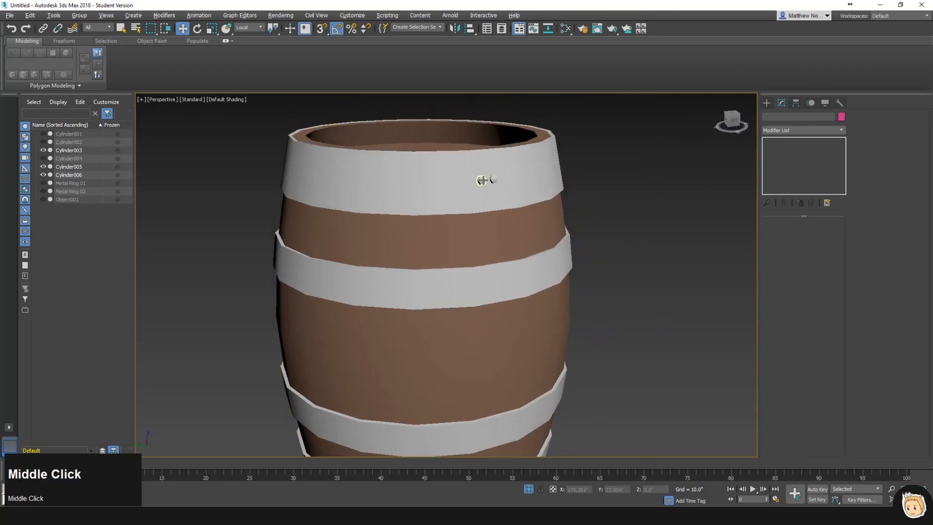
pyautogui.click(494, 181)
pyautogui.keyDown('ctrl'); pyautogui.click(495, 183); pyautogui.keyUp('ctrl')
pyautogui.moveTo(495, 183); pyautogui.dragTo(481, 163, button='middle')
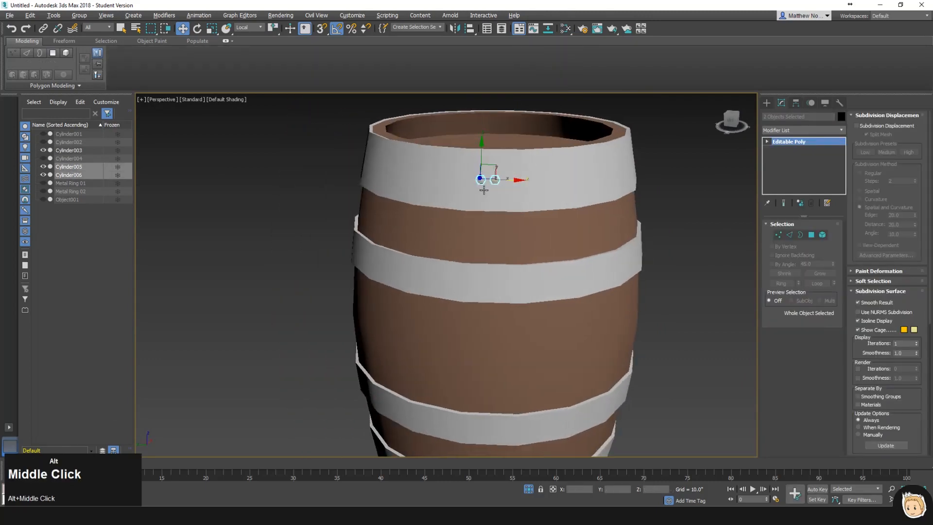
pyautogui.scroll(5, 517, 206)
# - Try scaling one rivet to about 125% at object level with edged faces shown, and undo it
pyautogui.click(430, 159)
pyautogui.press('F4')
pyautogui.press('r')
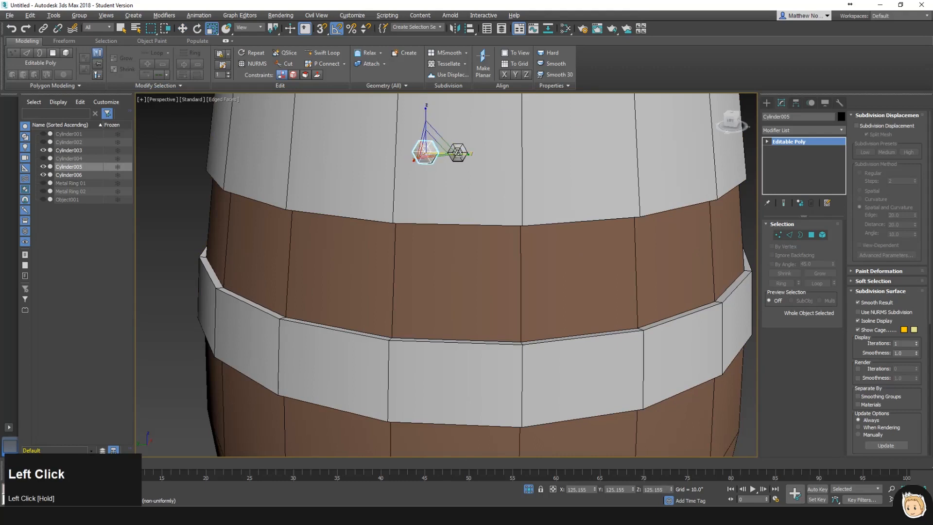
pyautogui.click(461, 160)
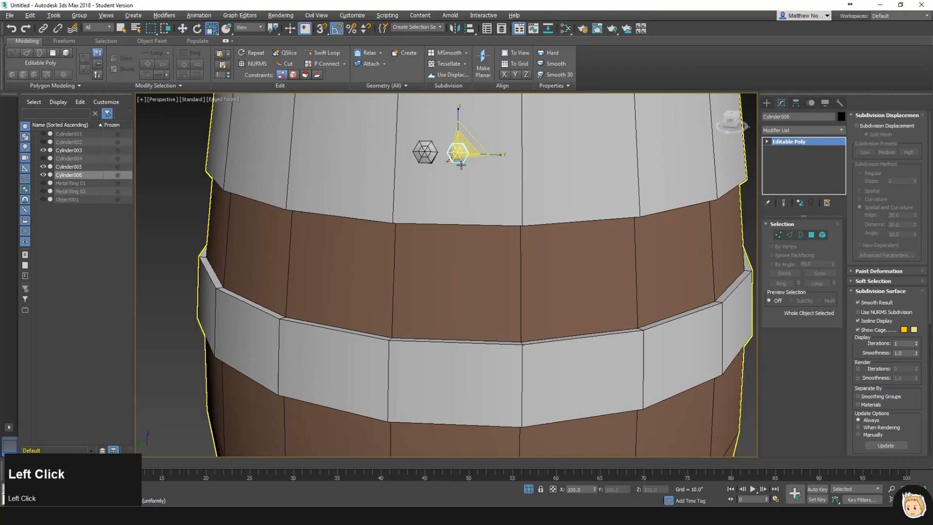
pyautogui.hotkey('ctrl', 'z')
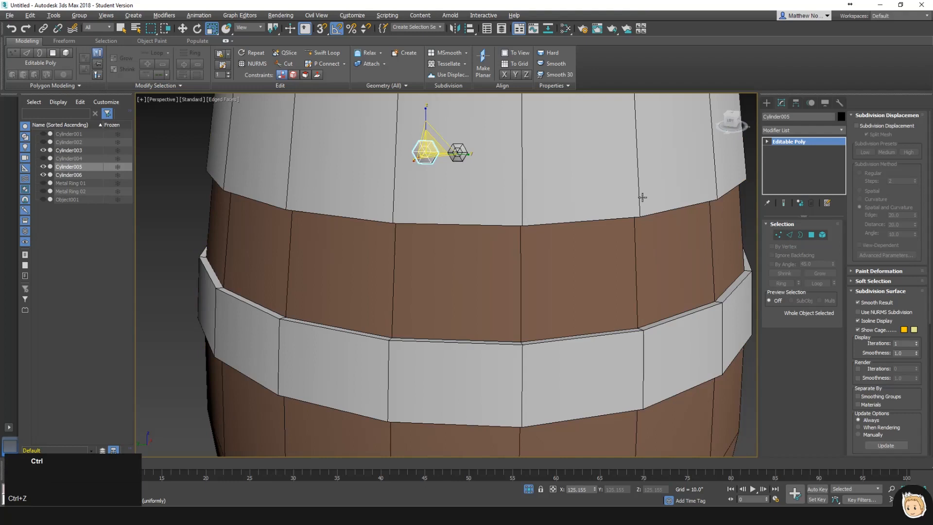
# - Scale up all vertices of the rivet to about 132% so that both instances grow together
pyautogui.click(779, 235)
pyautogui.click(429, 146)
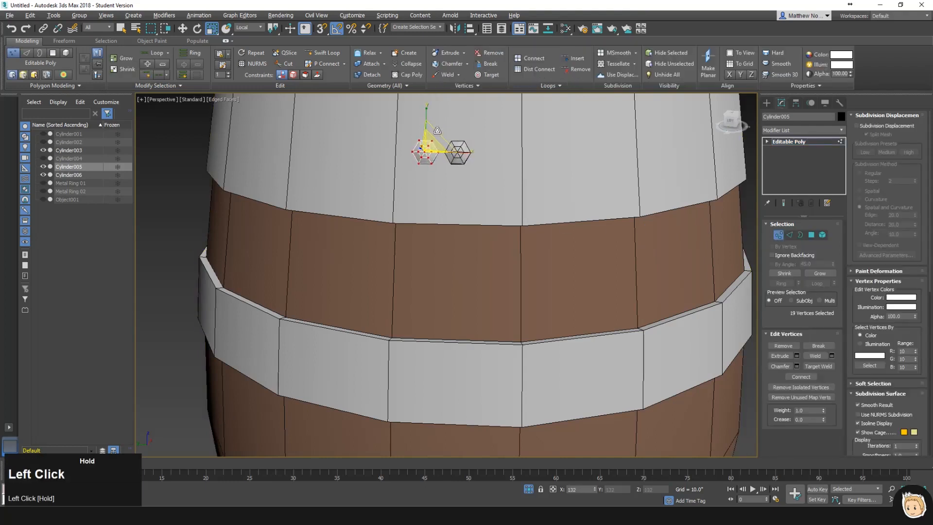
pyautogui.click(778, 235)
# - Select both rivets and move them slightly along their local Z axis to adjust their depth on the top ring
pyautogui.keyDown('alt'); pyautogui.moveTo(447, 193); pyautogui.dragTo(509, 202, button='middle'); pyautogui.keyUp('alt')
pyautogui.press('w')
pyautogui.scroll(-3, 449, 181)
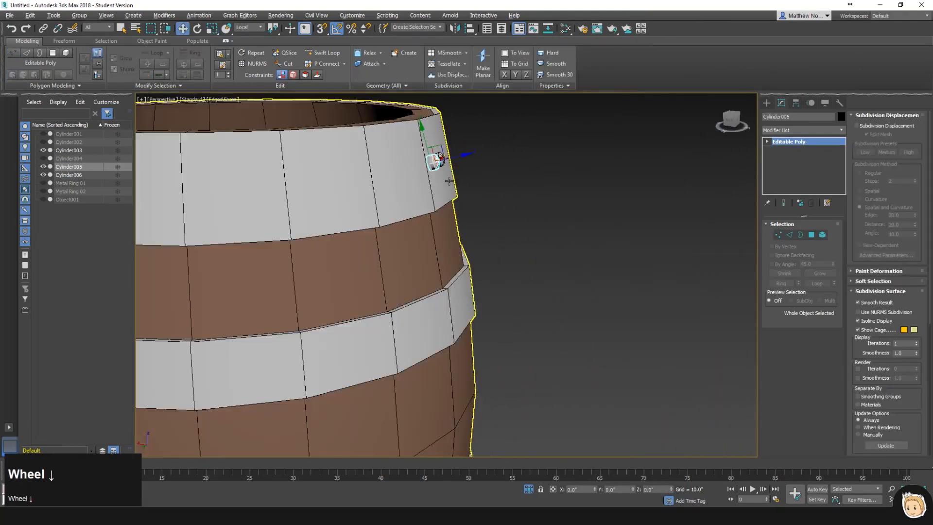
pyautogui.keyDown('alt'); pyautogui.moveTo(444, 150); pyautogui.dragTo(488, 167, button='middle'); pyautogui.keyUp('alt')
pyautogui.keyDown('ctrl'); pyautogui.click(448, 155); pyautogui.keyUp('ctrl')
pyautogui.moveTo(488, 161); pyautogui.dragTo(499, 162)
pyautogui.keyDown('alt'); pyautogui.moveTo(498, 162); pyautogui.dragTo(479, 127, button='middle'); pyautogui.keyUp('alt')
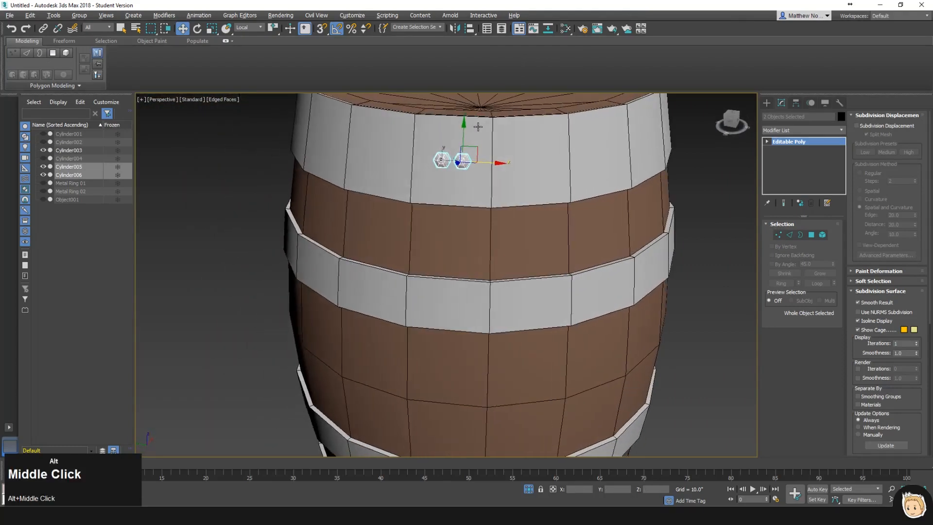
# - Clone both rivets as instances down onto the second metal ring
pyautogui.moveTo(479, 127); pyautogui.dragTo(472, 276)
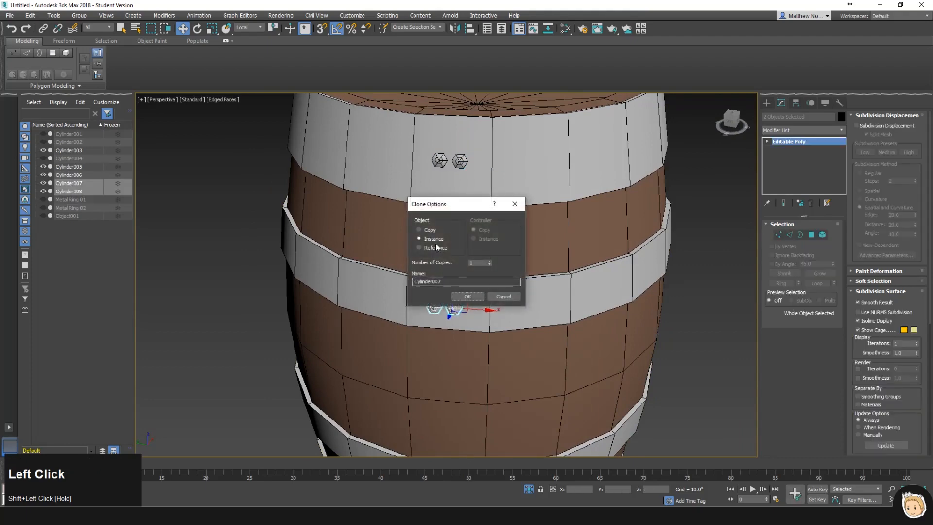
pyautogui.click(467, 297)
pyautogui.keyDown('alt'); pyautogui.moveTo(468, 301); pyautogui.dragTo(399, 287, button='middle'); pyautogui.keyUp('alt')
# - Rotate and move the cloned rivets to sit against the second ring, and add the top ring's two rivets to the selection
pyautogui.moveTo(423, 307); pyautogui.dragTo(436, 284)
pyautogui.press('e')
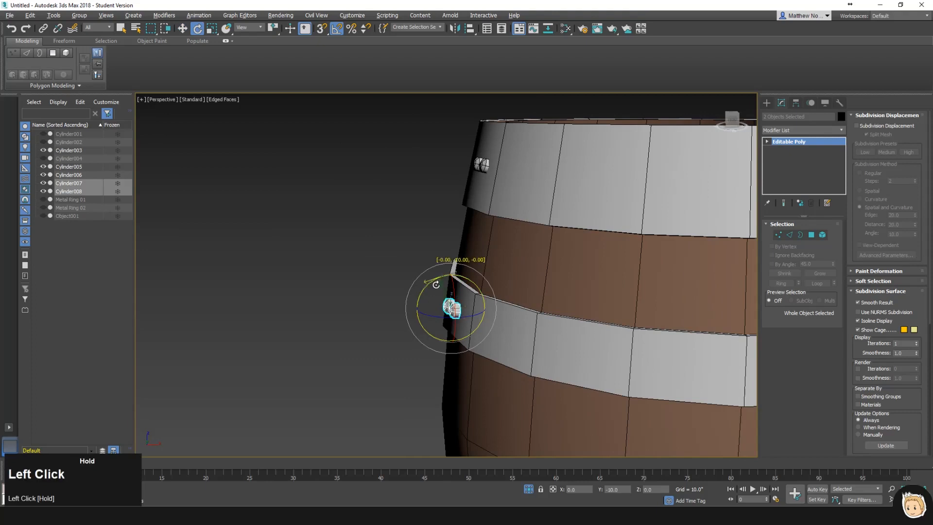
pyautogui.press('w')
pyautogui.click(452, 281)
pyautogui.moveTo(423, 308); pyautogui.dragTo(427, 309)
pyautogui.keyDown('ctrl'); pyautogui.click(485, 165); pyautogui.keyUp('ctrl')
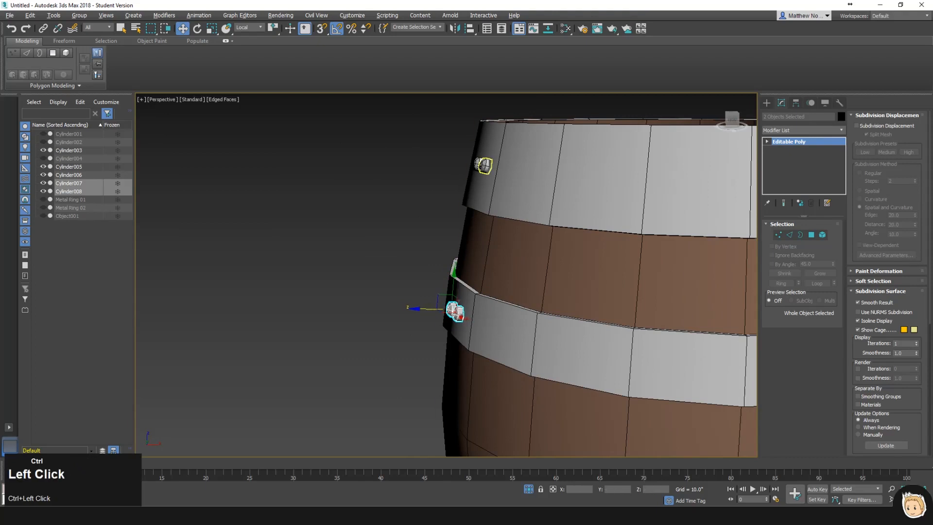
pyautogui.keyDown('ctrl'); pyautogui.click(477, 165); pyautogui.keyUp('ctrl')
# - Try mirroring the four rivets as clones along local Z and moving them down toward the lower rings, then undo it
pyautogui.click(456, 29)
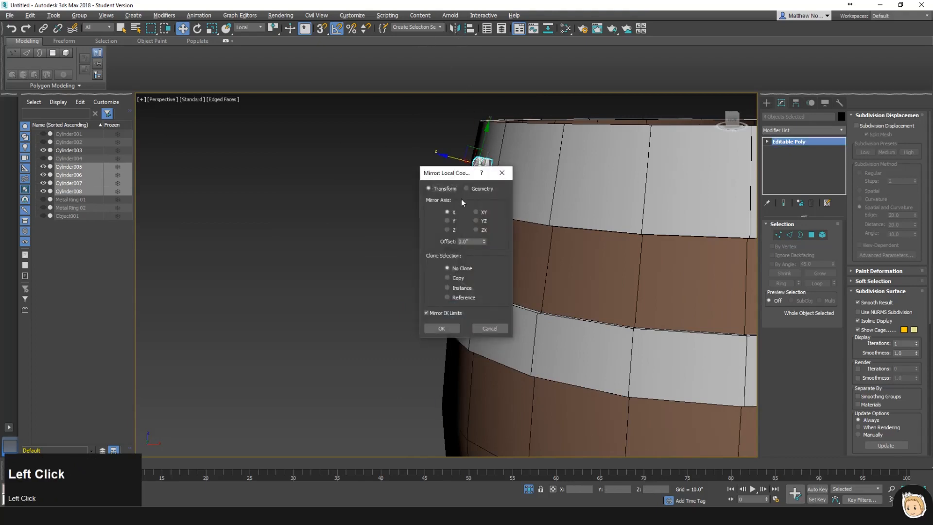
pyautogui.click(452, 329)
pyautogui.click(442, 328)
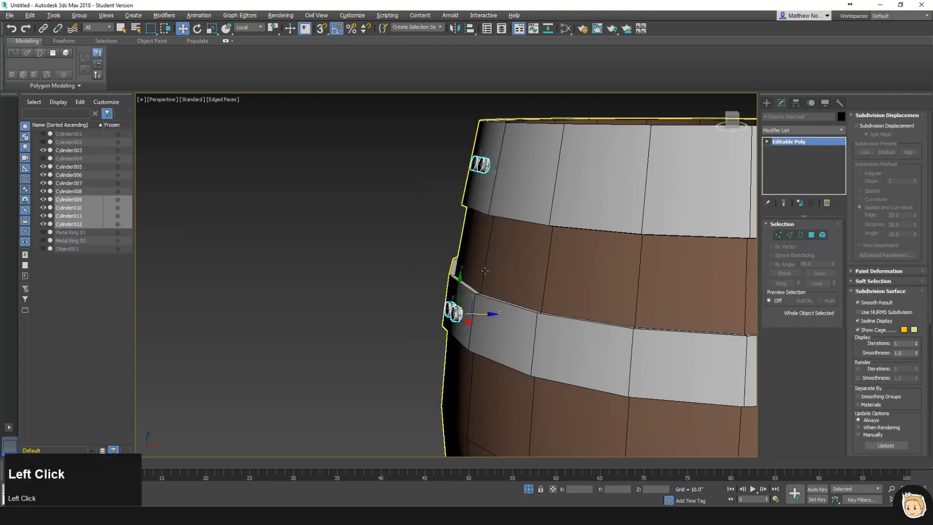
pyautogui.scroll(-5, 461, 316)
pyautogui.moveTo(480, 309); pyautogui.dragTo(532, 153, button='middle')
pyautogui.moveTo(514, 138); pyautogui.dragTo(520, 319)
pyautogui.moveTo(520, 318); pyautogui.dragTo(504, 321, button='middle')
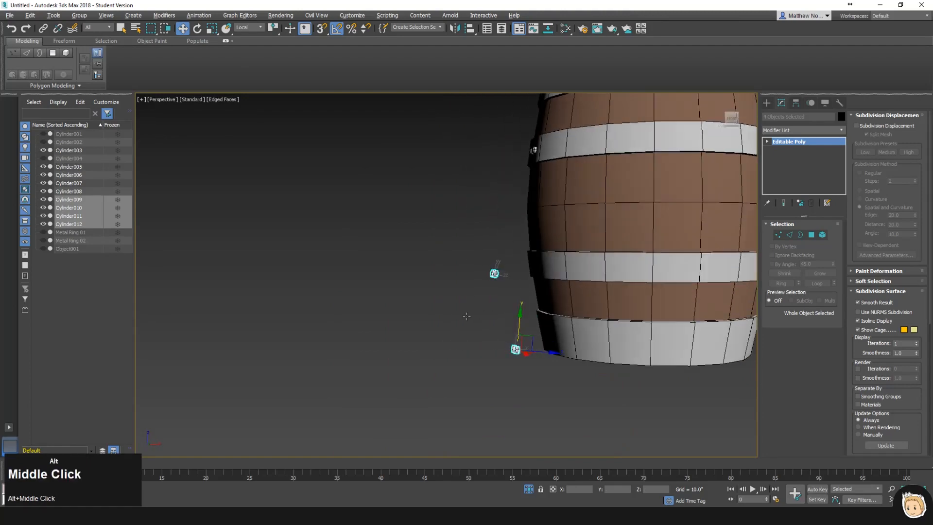
pyautogui.scroll(3, 505, 320)
pyautogui.hotkey('ctrl', 'z')
pyautogui.moveTo(483, 289); pyautogui.dragTo(448, 375, button='middle')
pyautogui.scroll(-2, 447, 374)
pyautogui.hotkey('ctrl', 'z')
# - Try mirroring the four rivets as copies along the local Z and Y axes with different offsets, and cancel the mirror
pyautogui.click(459, 30)
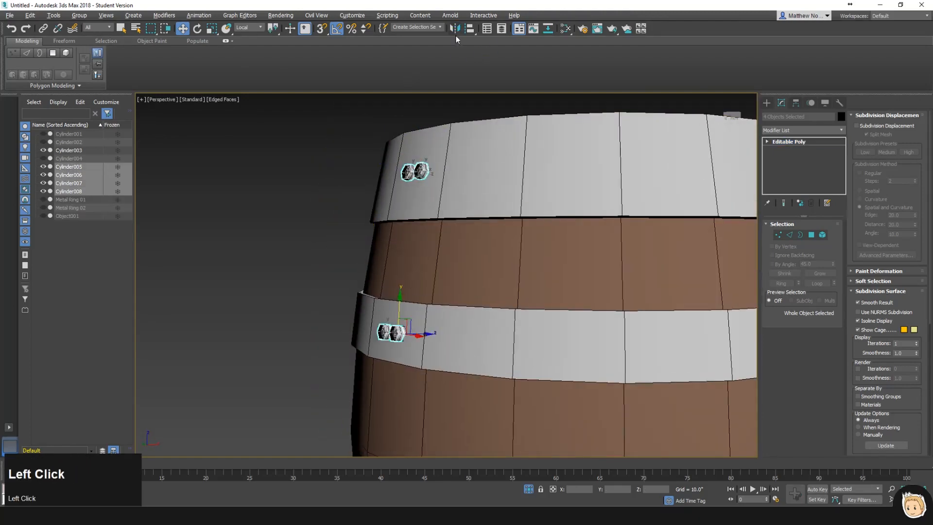
pyautogui.click(449, 278)
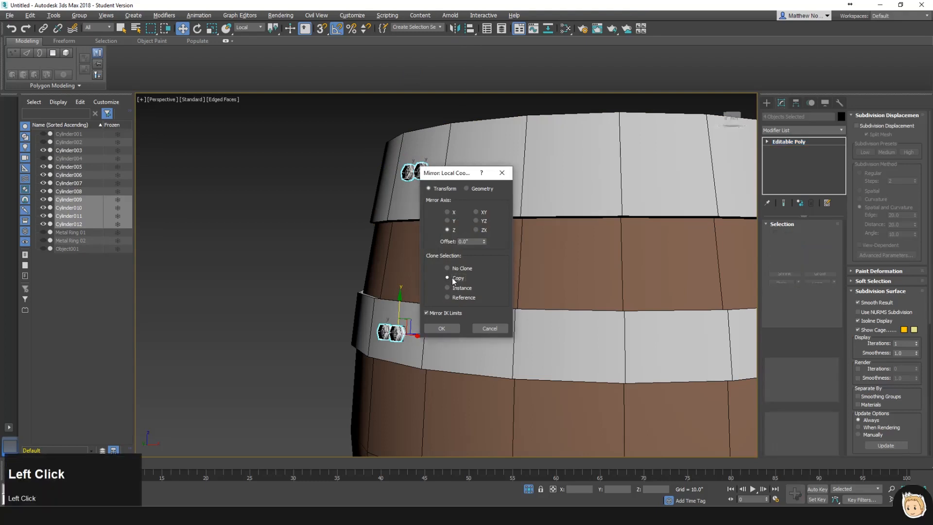
pyautogui.moveTo(484, 242); pyautogui.dragTo(477, 179)
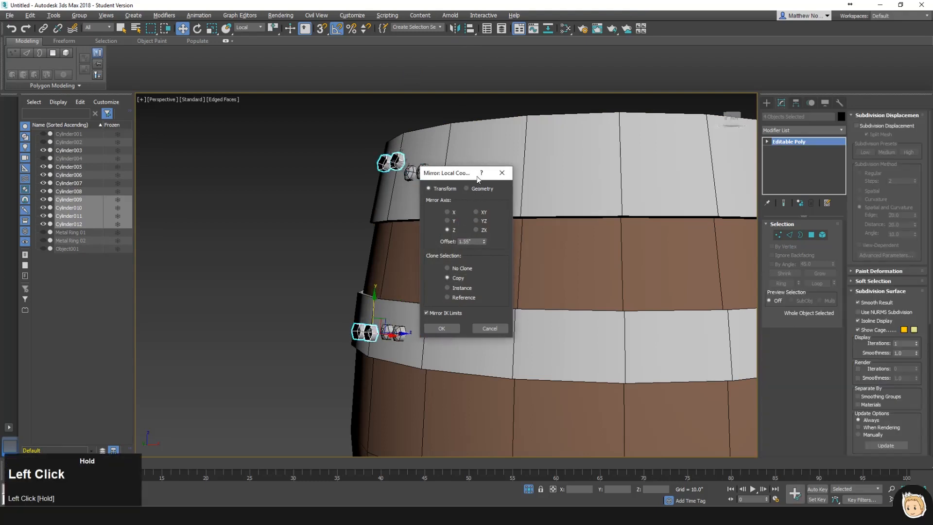
pyautogui.click(447, 221)
pyautogui.moveTo(482, 242); pyautogui.dragTo(514, 272)
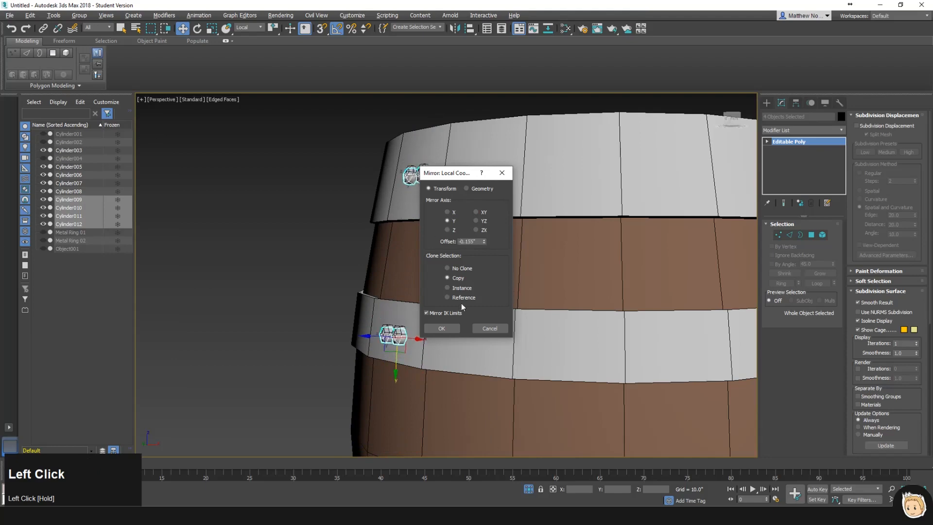
pyautogui.keyDown('alt'); pyautogui.moveTo(431, 315); pyautogui.dragTo(440, 191, button='middle'); pyautogui.keyUp('alt')
pyautogui.keyDown('alt'); pyautogui.moveTo(440, 192); pyautogui.dragTo(490, 232, button='middle'); pyautogui.keyUp('alt')
pyautogui.scroll(-3, 486, 224)
pyautogui.keyDown('alt'); pyautogui.moveTo(349, 115); pyautogui.dragTo(305, 120, button='middle'); pyautogui.keyUp('alt')
# - Switch the reference coordinate system to World and mirror the four rivets as instances along Z, offset about -22", onto the two lower rings
pyautogui.click(258, 29)
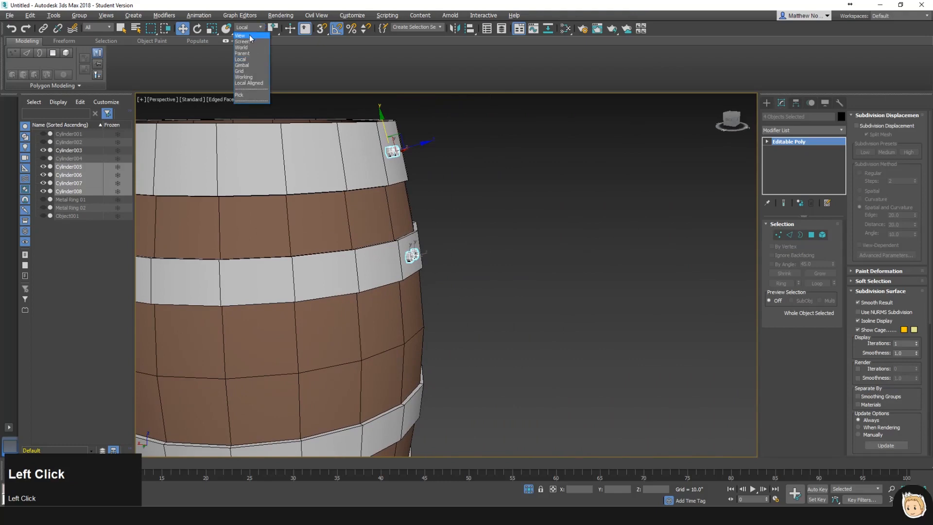
pyautogui.click(241, 47)
pyautogui.moveTo(473, 203); pyautogui.dragTo(496, 209, button='middle')
pyautogui.click(457, 29)
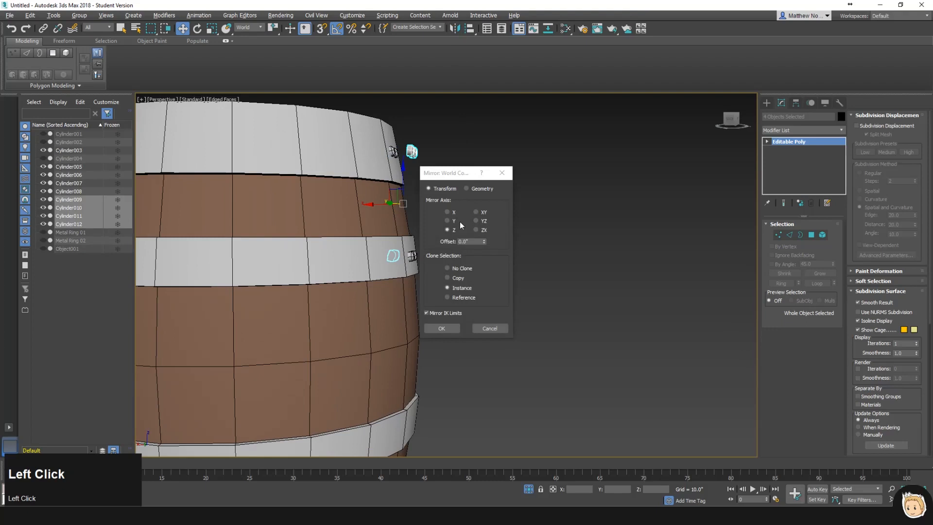
pyautogui.moveTo(486, 243); pyautogui.dragTo(500, 403)
pyautogui.middleClick(555, 154)
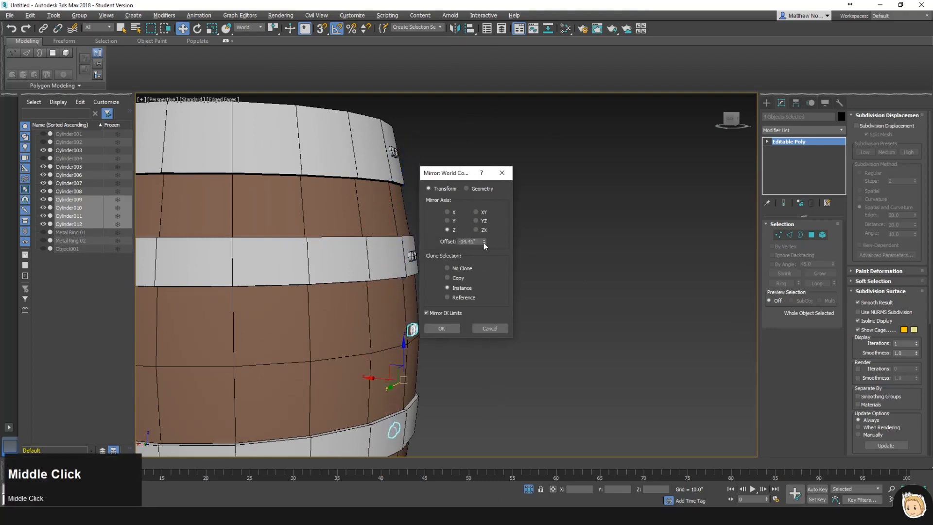
pyautogui.moveTo(484, 243); pyautogui.dragTo(510, 342)
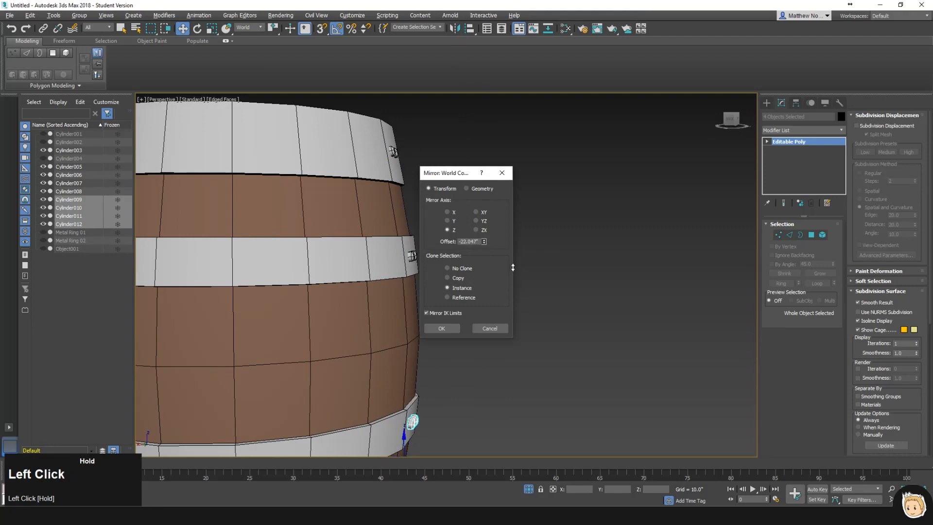
pyautogui.click(449, 329)
# - Turn off the edged-face display and show the whole barrel with nothing selected
pyautogui.moveTo(520, 308); pyautogui.dragTo(542, 195, button='middle')
pyautogui.press('F4')
pyautogui.moveTo(542, 194); pyautogui.dragTo(610, 217, button='middle')
pyautogui.scroll(-3, 543, 191)
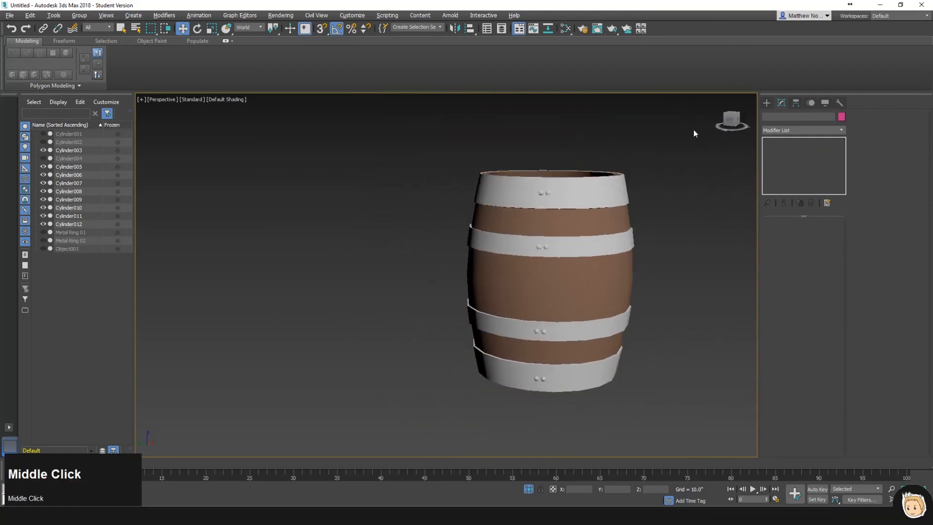
# - Add a standard Skylight to the scene beside the base of the barrel
pyautogui.click(766, 102)
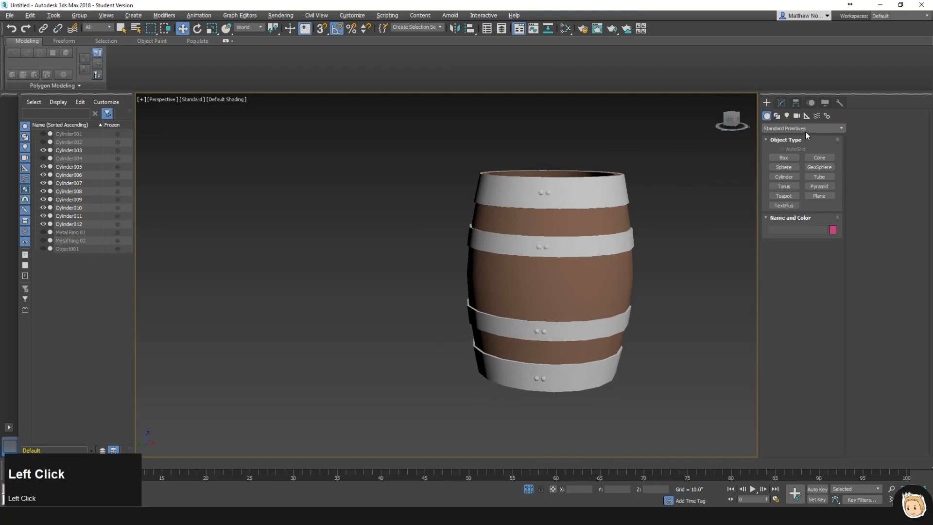
pyautogui.click(787, 116)
pyautogui.click(800, 128)
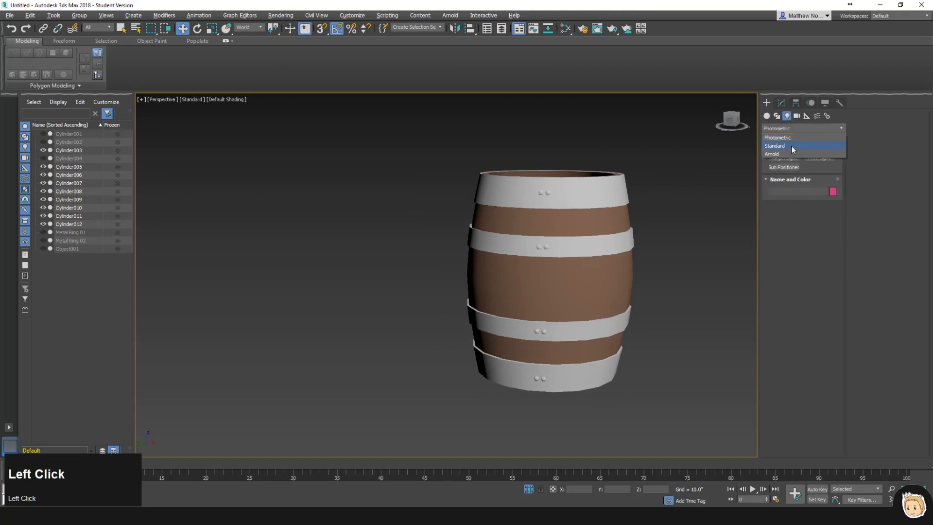
pyautogui.click(791, 146)
pyautogui.click(821, 177)
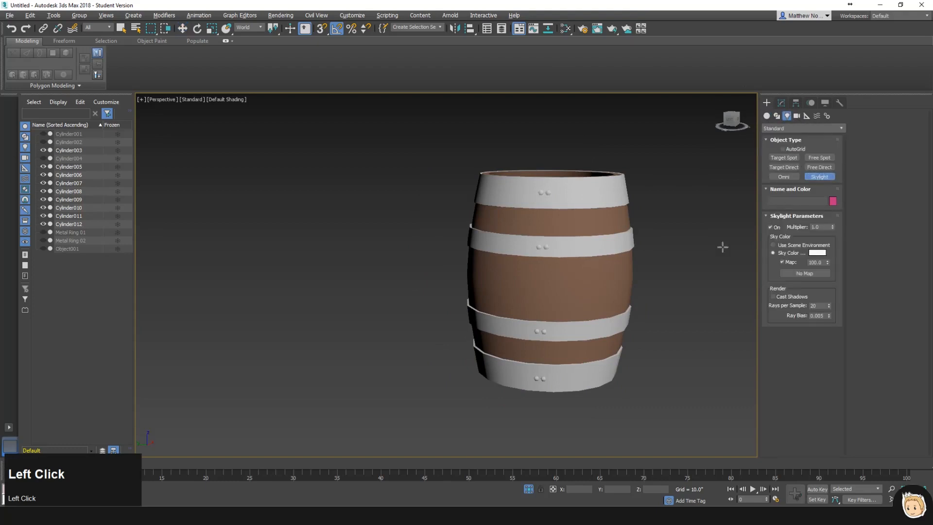
pyautogui.click(747, 443)
pyautogui.rightClick(646, 340)
# - Set the perspective viewport's shading quality to High Quality
pyautogui.click(188, 99)
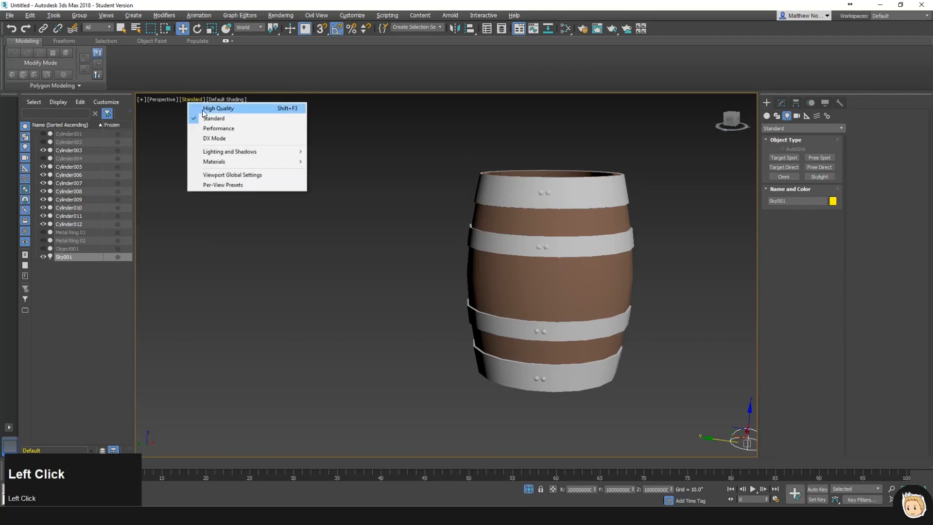
pyautogui.click(209, 108)
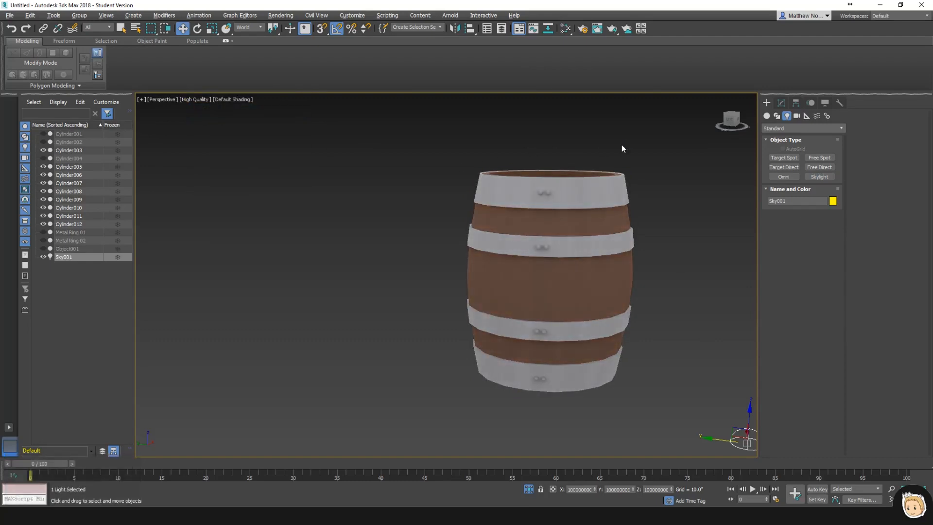
pyautogui.moveTo(639, 213); pyautogui.dragTo(632, 193, button='middle')
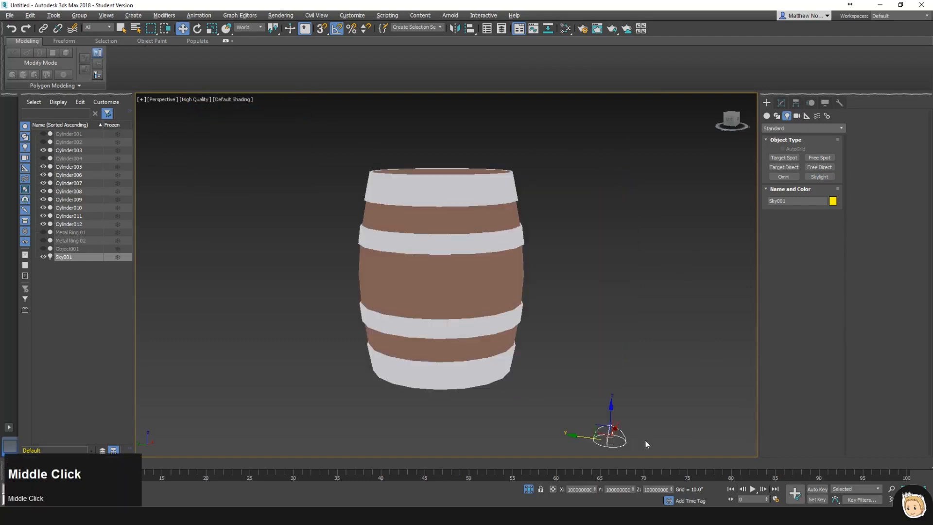
# - Move the Skylight well away from the base of the barrel, clear the selection and bring the riveted side into view
pyautogui.moveTo(611, 434); pyautogui.dragTo(852, 498)
pyautogui.click(579, 290)
pyautogui.keyDown('alt'); pyautogui.moveTo(579, 289); pyautogui.dragTo(574, 258, button='middle'); pyautogui.keyUp('alt')
pyautogui.scroll(4, 592, 260)
pyautogui.scroll(-4, 587, 266)
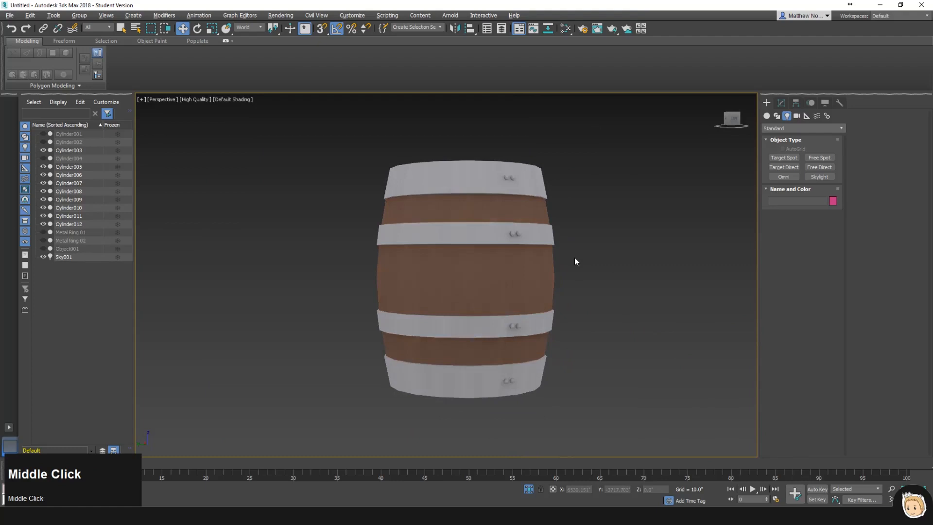
# - Nudge the rivets on the second, third and bottom rings slightly along X against their rings, then deselect them
pyautogui.click(519, 234)
pyautogui.keyDown('ctrl'); pyautogui.click(509, 233); pyautogui.keyUp('ctrl')
pyautogui.moveTo(496, 234); pyautogui.dragTo(491, 236)
pyautogui.click(501, 328)
pyautogui.keyDown('ctrl'); pyautogui.click(500, 329); pyautogui.keyUp('ctrl')
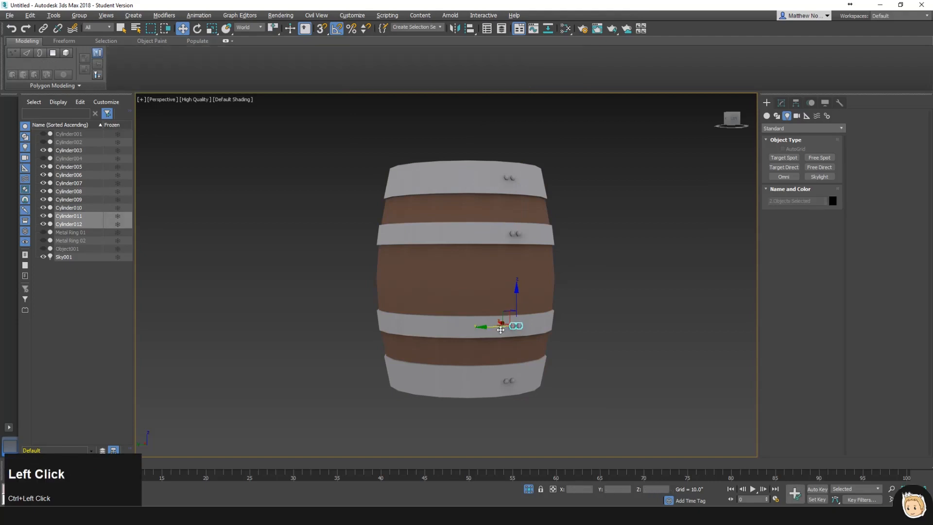
pyautogui.click(512, 382)
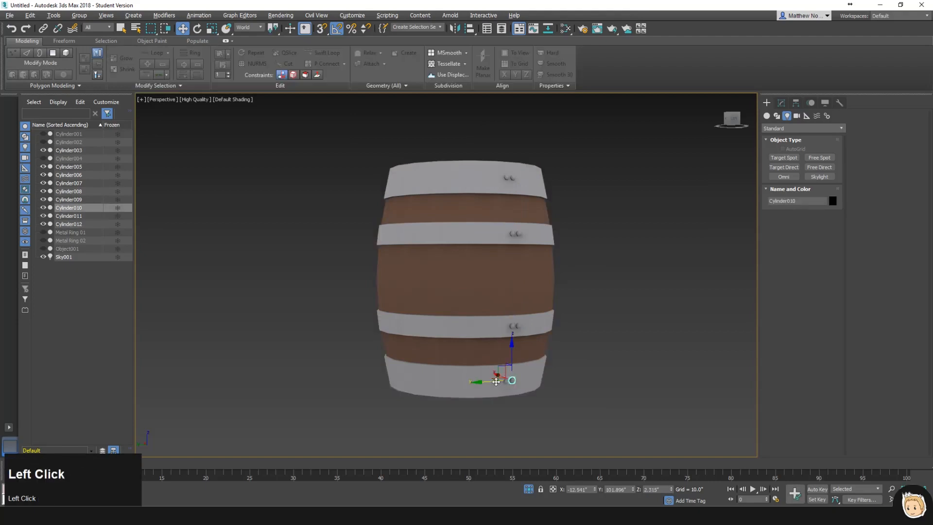
pyautogui.click(514, 289)
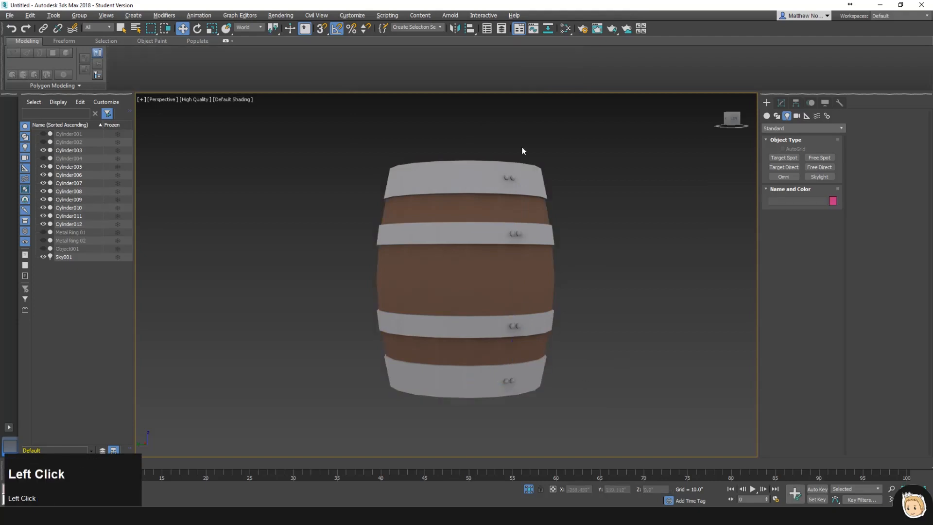
# - Set the perspective viewport's quality to Standard and unhide all the hidden objects
pyautogui.keyDown('alt'); pyautogui.moveTo(593, 264); pyautogui.dragTo(564, 265, button='middle'); pyautogui.keyUp('alt')
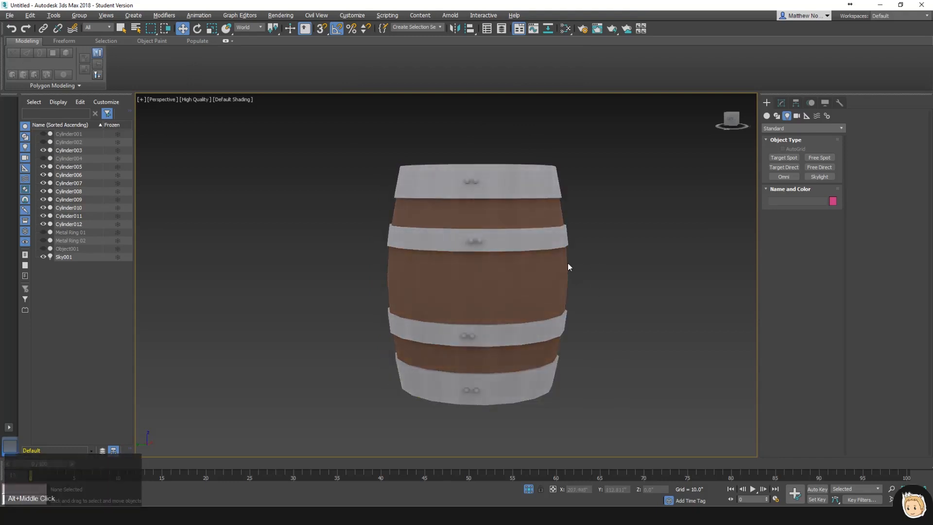
pyautogui.scroll(-3, 598, 301)
pyautogui.keyDown('alt'); pyautogui.moveTo(606, 295); pyautogui.dragTo(575, 271, button='middle'); pyautogui.keyUp('alt')
pyautogui.click(199, 101)
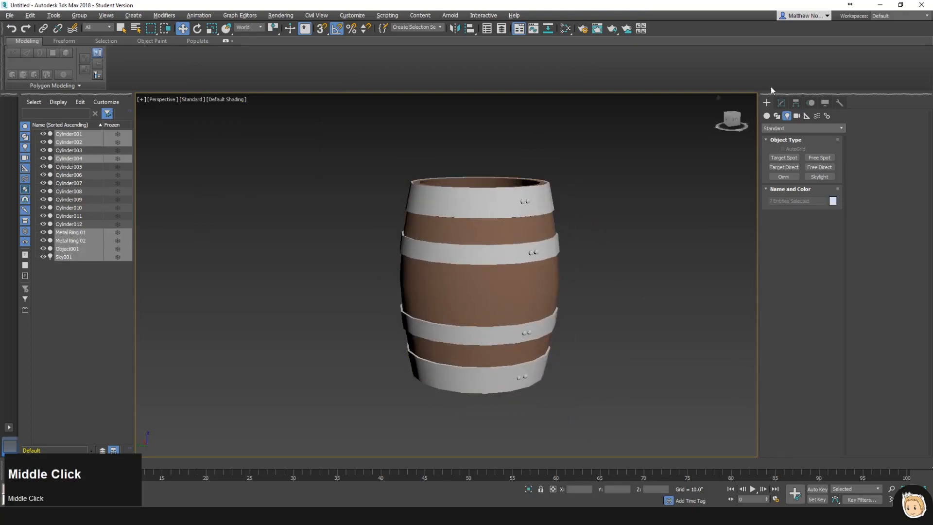
pyautogui.moveTo(510, 204); pyautogui.dragTo(491, 194, button='middle')
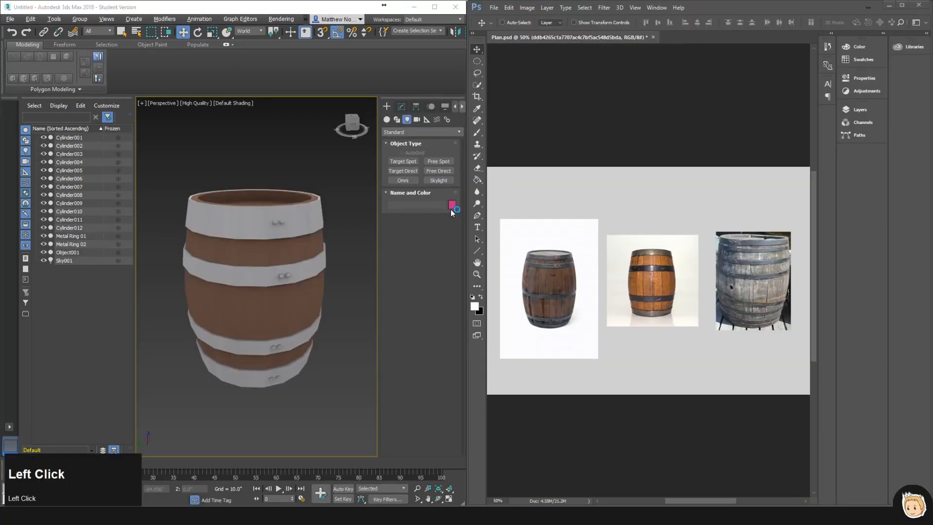
# - Switch to Photoshop and examine the dark wooden barrel in Plan.psd at 100% zoom
pyautogui.click(611, 191)
pyautogui.hotkey('ctrl', '=')
pyautogui.hotkey('ctrl', '=')
pyautogui.moveTo(626, 323); pyautogui.dragTo(769, 289)
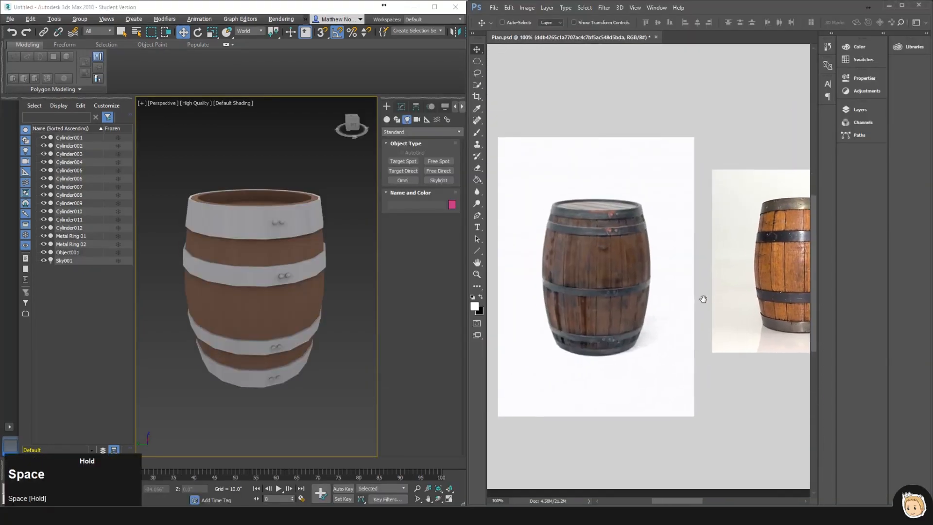
# - Select the wooden barrel body back in 3ds Max, show edged faces, and select only the 18 polygons of its top lid
pyautogui.click(257, 253)
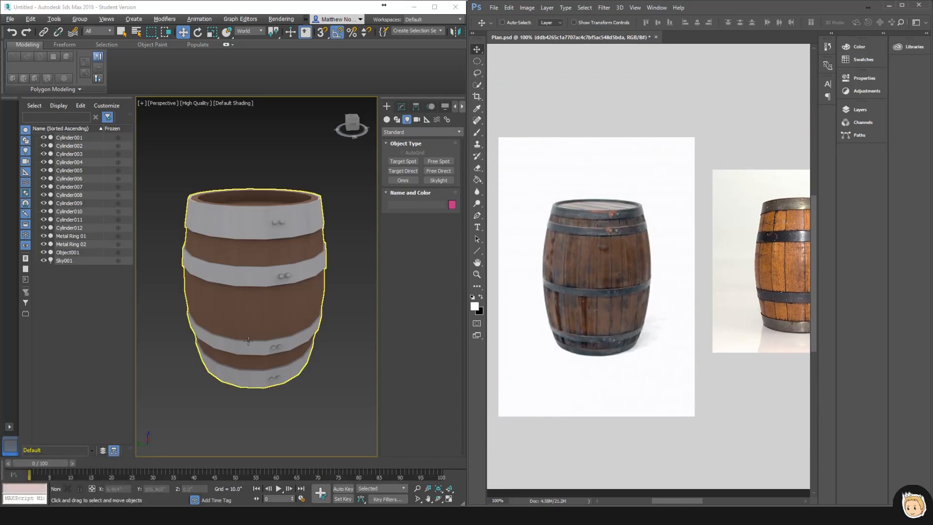
pyautogui.click(402, 107)
pyautogui.click(276, 255)
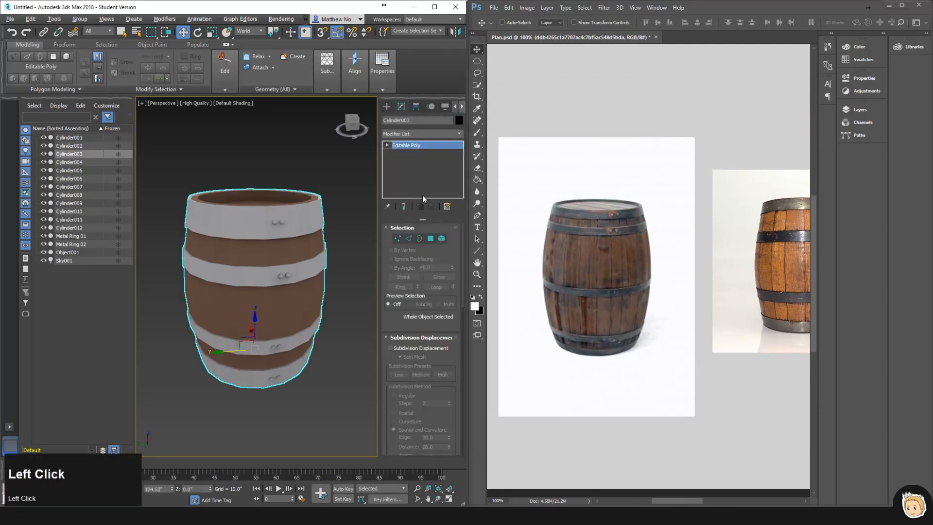
pyautogui.click(432, 240)
pyautogui.keyDown('alt'); pyautogui.moveTo(275, 192); pyautogui.dragTo(271, 214, button='middle'); pyautogui.keyUp('alt')
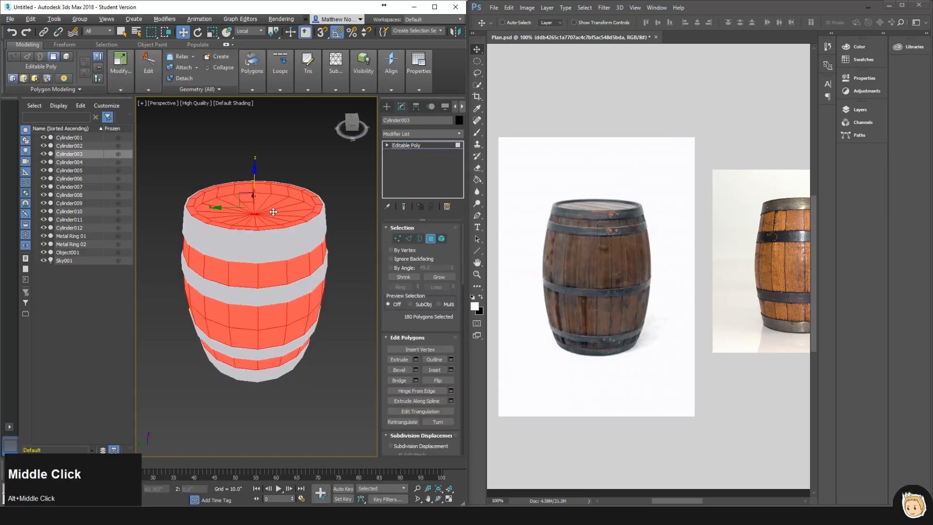
pyautogui.click(274, 210)
pyautogui.click(439, 276)
pyautogui.press('F4')
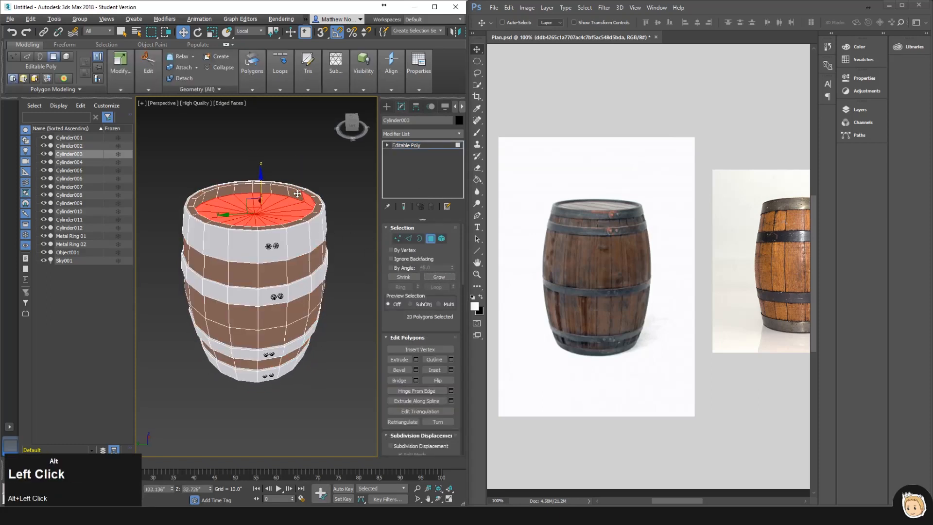
pyautogui.keyDown('alt'); pyautogui.moveTo(345, 200); pyautogui.dragTo(359, 212, button='middle'); pyautogui.keyUp('alt')
pyautogui.keyDown('alt'); pyautogui.click(282, 189); pyautogui.keyUp('alt')
pyautogui.keyDown('alt'); pyautogui.click(272, 188); pyautogui.keyUp('alt')
pyautogui.keyDown('alt'); pyautogui.moveTo(287, 201); pyautogui.dragTo(276, 190, button='middle'); pyautogui.keyUp('alt')
# - Raise the top lid polygons slightly along Z and scale them uniformly to meet the barrel wall
pyautogui.moveTo(260, 185); pyautogui.dragTo(260, 185)
pyautogui.keyDown('alt'); pyautogui.moveTo(261, 185); pyautogui.dragTo(297, 193, button='middle'); pyautogui.keyUp('alt')
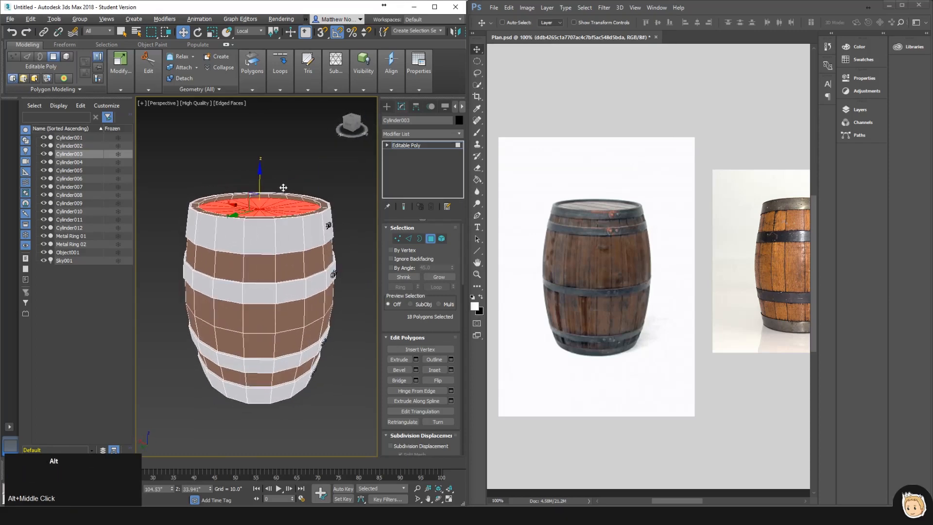
pyautogui.keyDown('alt'); pyautogui.moveTo(283, 187); pyautogui.dragTo(287, 192, button='middle'); pyautogui.keyUp('alt')
pyautogui.press('r')
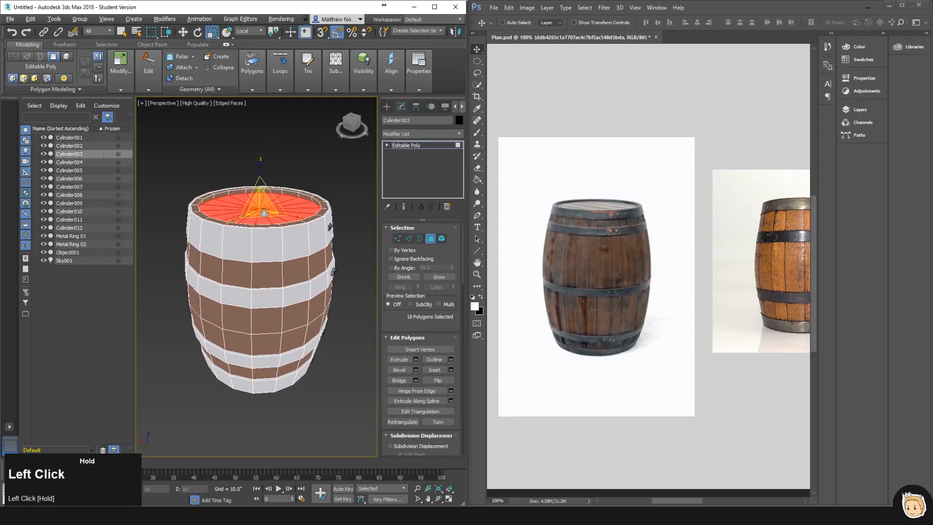
# - Select the bottom lid polygons by growing from one polygon and removing the stray ones on the wall
pyautogui.keyDown('alt'); pyautogui.moveTo(288, 264); pyautogui.dragTo(261, 170, button='middle'); pyautogui.keyUp('alt')
pyautogui.click(285, 310)
pyautogui.click(435, 279)
pyautogui.keyDown('alt'); pyautogui.moveTo(219, 301); pyautogui.dragTo(334, 358, button='middle'); pyautogui.keyUp('alt')
pyautogui.keyDown('ctrl'); pyautogui.click(335, 358); pyautogui.keyUp('ctrl')
pyautogui.keyDown('alt'); pyautogui.click(335, 358); pyautogui.keyUp('alt')
pyautogui.keyDown('alt'); pyautogui.click(302, 362); pyautogui.keyUp('alt')
pyautogui.keyDown('alt'); pyautogui.click(276, 364); pyautogui.keyUp('alt')
# - Move the bottom lid polygons slightly along Z and scale them to fit the barrel wall
pyautogui.press('w')
pyautogui.moveTo(254, 362)
pyautogui.mouseDown()
pyautogui.moveTo(255, 374)
pyautogui.moveTo(257, 355)
pyautogui.mouseUp()
pyautogui.press('r')
pyautogui.click(280, 401)
# - Leave polygon editing, turn off the edged-face display and show the whole barrel with nothing selected
pyautogui.scroll(-4, 280, 401)
pyautogui.keyDown('alt'); pyautogui.moveTo(292, 341); pyautogui.dragTo(295, 312, button='middle'); pyautogui.keyUp('alt')
pyautogui.click(430, 240)
pyautogui.keyDown('alt'); pyautogui.moveTo(299, 253); pyautogui.dragTo(329, 267, button='middle'); pyautogui.keyUp('alt')
pyautogui.moveTo(328, 266); pyautogui.dragTo(252, 310, button='middle')
pyautogui.moveTo(252, 310); pyautogui.dragTo(282, 287, button='middle')
pyautogui.scroll(-2, 270, 325)
pyautogui.press('F4')
pyautogui.click(328, 173)
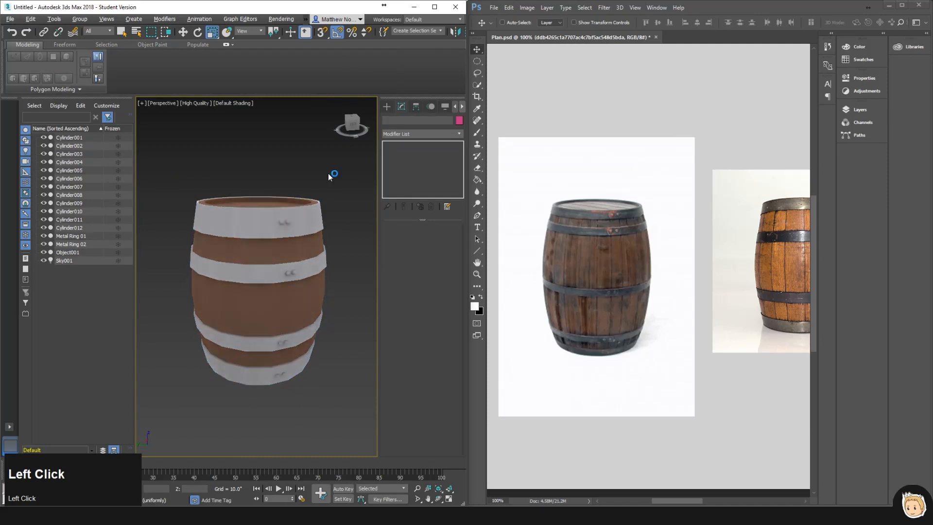
# - Examine the weathered grey barrel reference in the Photoshop document
pyautogui.middleClick(591, 168)
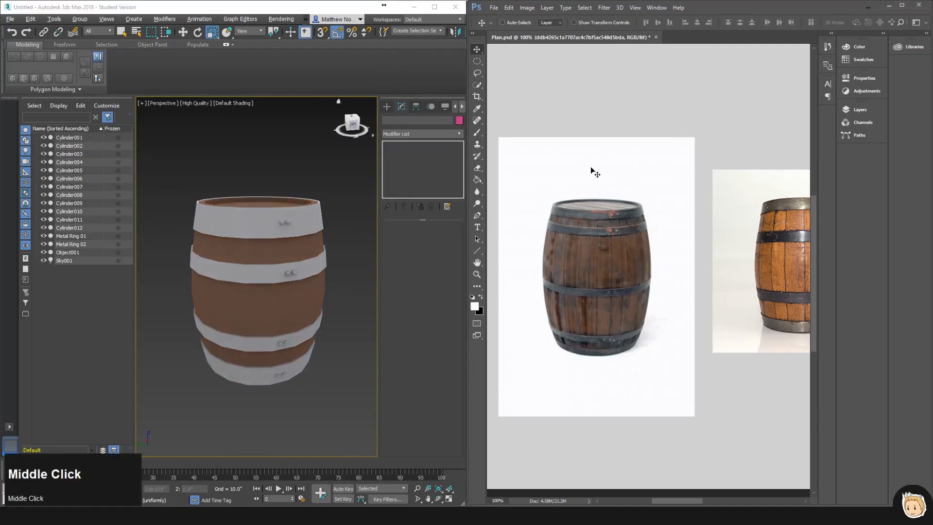
pyautogui.press('space')
pyautogui.moveTo(724, 204); pyautogui.dragTo(551, 196)
pyautogui.moveTo(651, 253); pyautogui.dragTo(535, 252)
pyautogui.moveTo(687, 183); pyautogui.dragTo(647, 183)
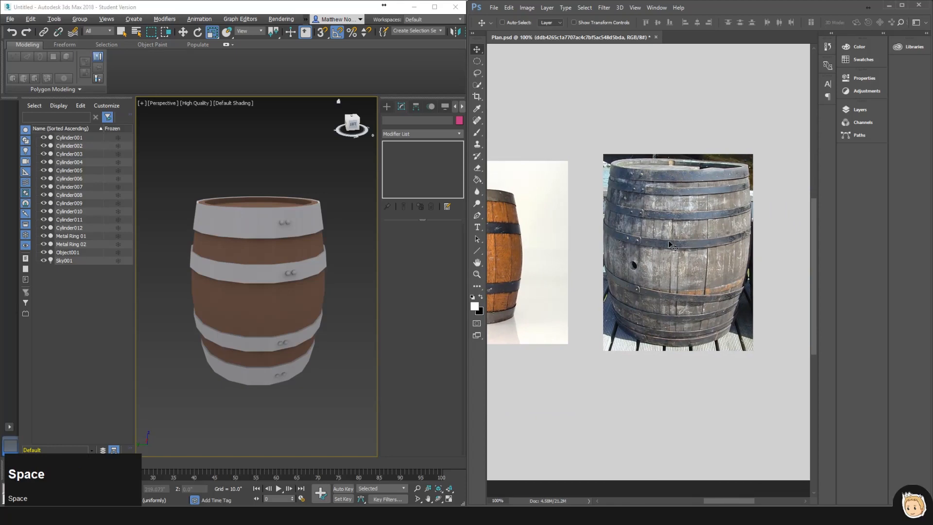
# - Switch back to a maximized 3ds Max, set the viewport quality to Standard and select the barrel body
pyautogui.click(434, 7)
pyautogui.scroll(-5, 658, 241)
pyautogui.moveTo(654, 248); pyautogui.dragTo(573, 241, button='middle')
pyautogui.click(205, 107)
pyautogui.click(216, 116)
pyautogui.click(486, 267)
pyautogui.keyDown('alt'); pyautogui.moveTo(486, 272); pyautogui.dragTo(683, 265, button='middle'); pyautogui.keyUp('alt')
pyautogui.scroll(3, 562, 267)
# - Open the Slate Material Editor and line up the two Standard materials beside their Multi/Sub-Object material
pyautogui.click(565, 28)
pyautogui.scroll(-2, 248, 238)
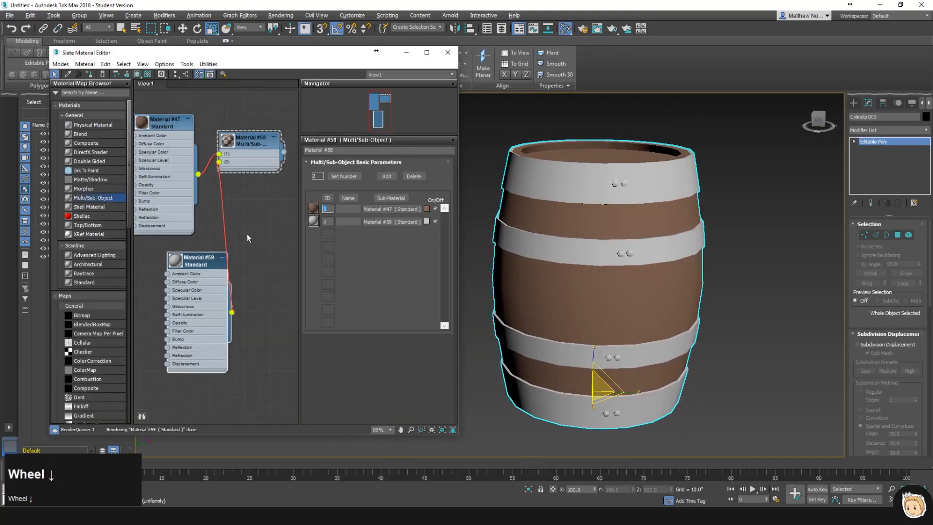
pyautogui.scroll(-2, 248, 238)
pyautogui.moveTo(226, 259); pyautogui.dragTo(207, 250)
pyautogui.moveTo(192, 159); pyautogui.dragTo(173, 105)
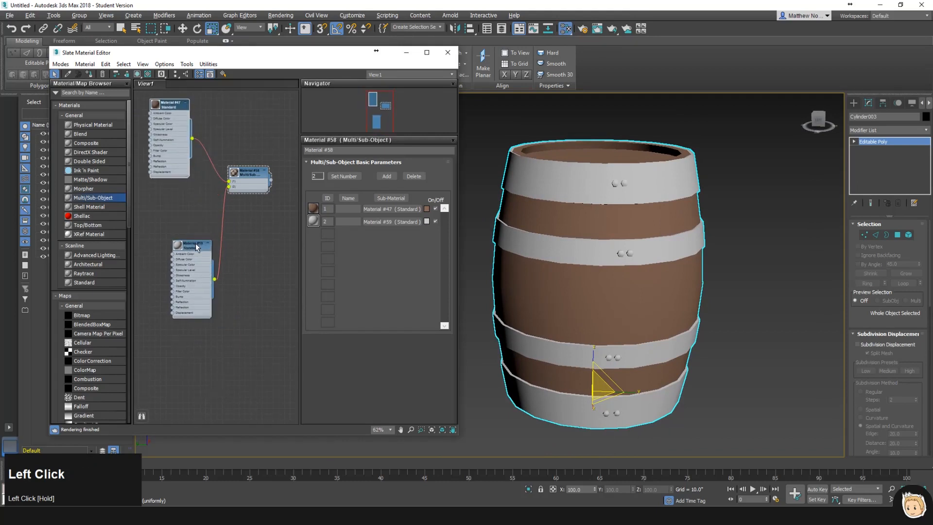
pyautogui.moveTo(197, 248); pyautogui.dragTo(176, 192)
# - Add a new Standard material with a Checker map on its Diffuse Color, and arrange both nodes below the existing materials
pyautogui.moveTo(138, 288); pyautogui.dragTo(199, 315)
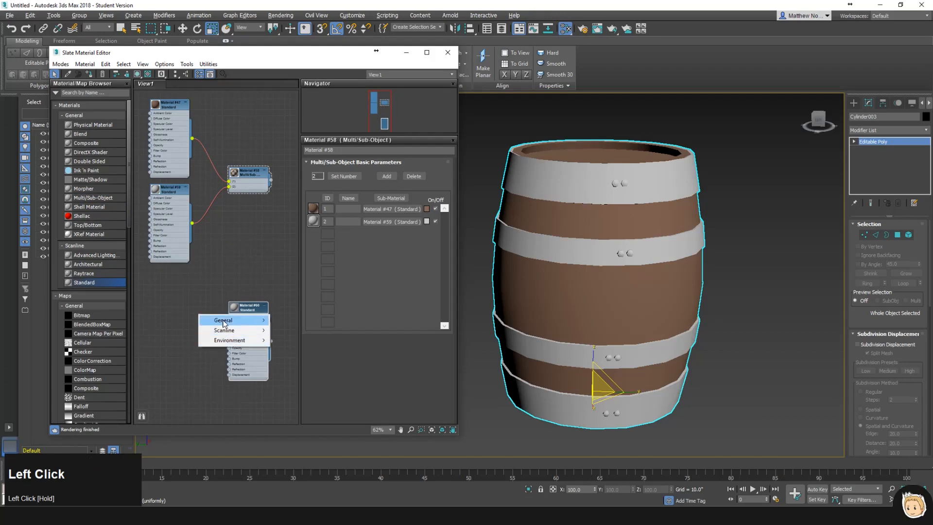
pyautogui.moveTo(224, 324)
pyautogui.click(288, 182)
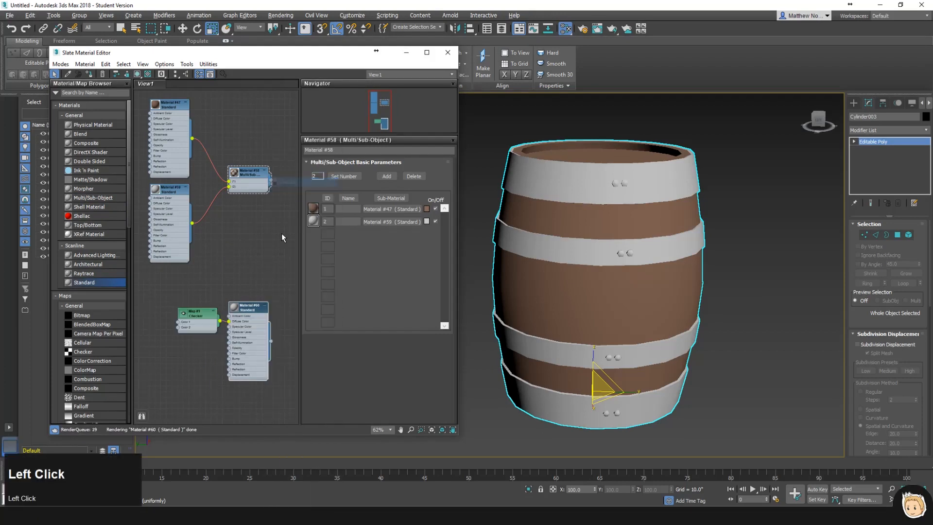
pyautogui.moveTo(204, 319); pyautogui.dragTo(176, 330)
pyautogui.moveTo(248, 308); pyautogui.dragTo(242, 290)
# - Assign the new checker material to the barrel body and all eight rivets
pyautogui.moveTo(265, 324); pyautogui.dragTo(598, 284)
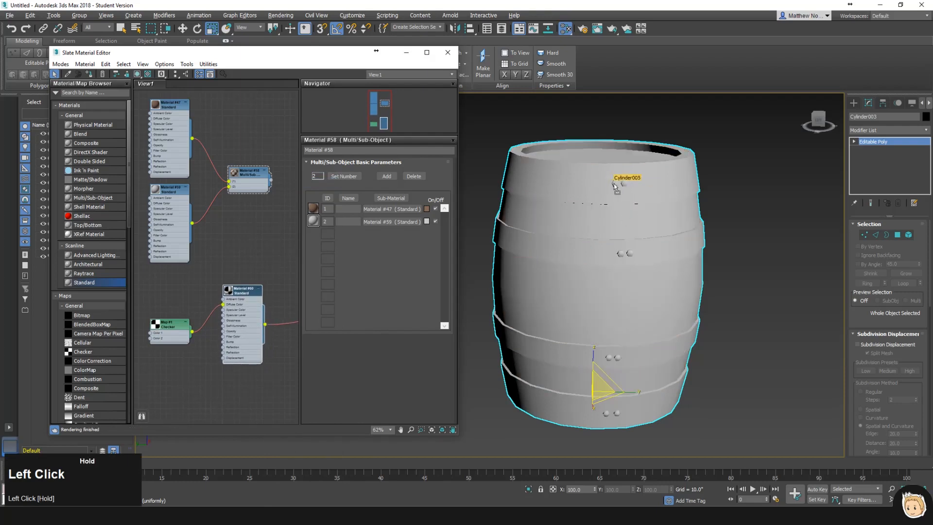
pyautogui.moveTo(257, 324); pyautogui.dragTo(271, 321)
pyautogui.click(281, 302)
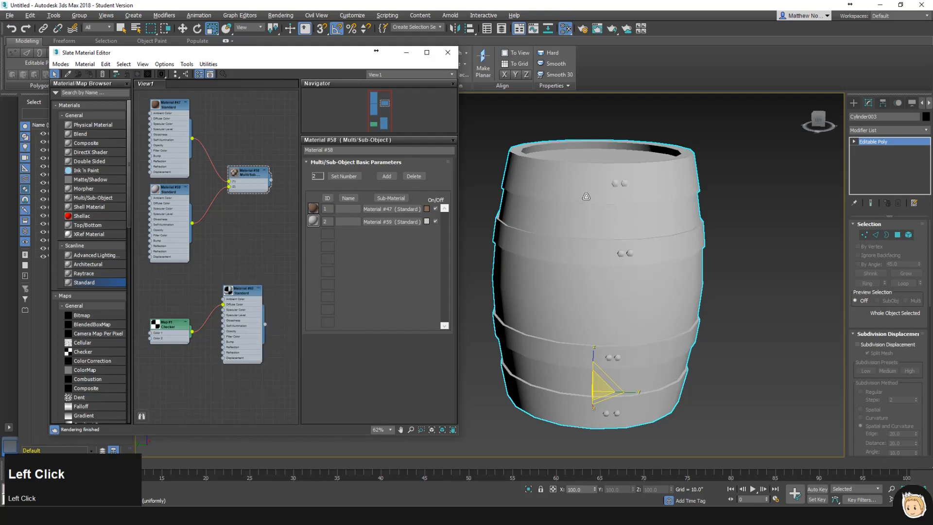
pyautogui.moveTo(481, 142); pyautogui.dragTo(772, 425)
pyautogui.click(240, 295)
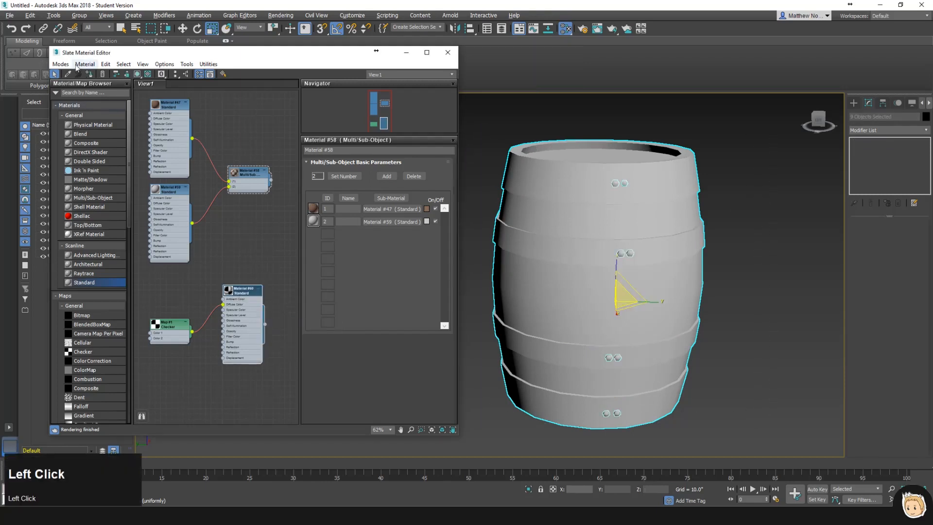
pyautogui.click(89, 74)
pyautogui.click(208, 224)
# - Show the checker material's map on the barrel in the viewport
pyautogui.doubleClick(177, 331)
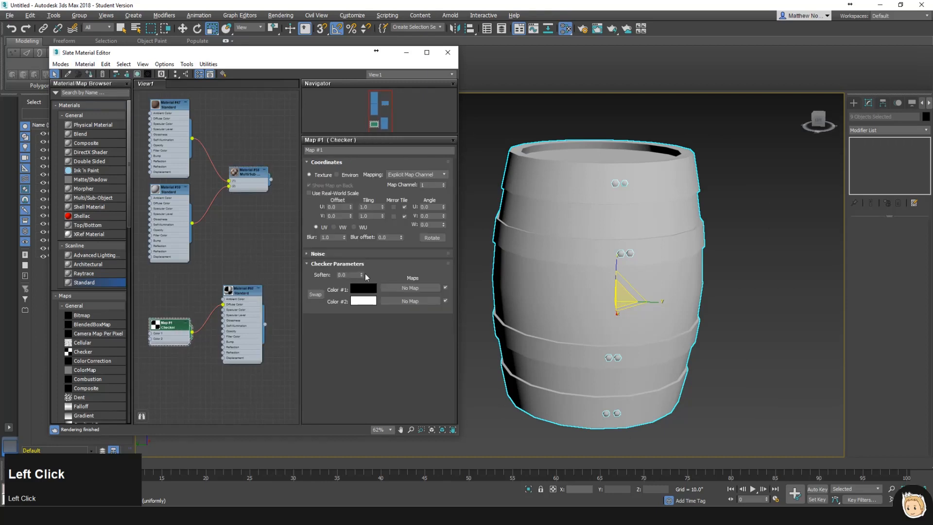
pyautogui.doubleClick(246, 300)
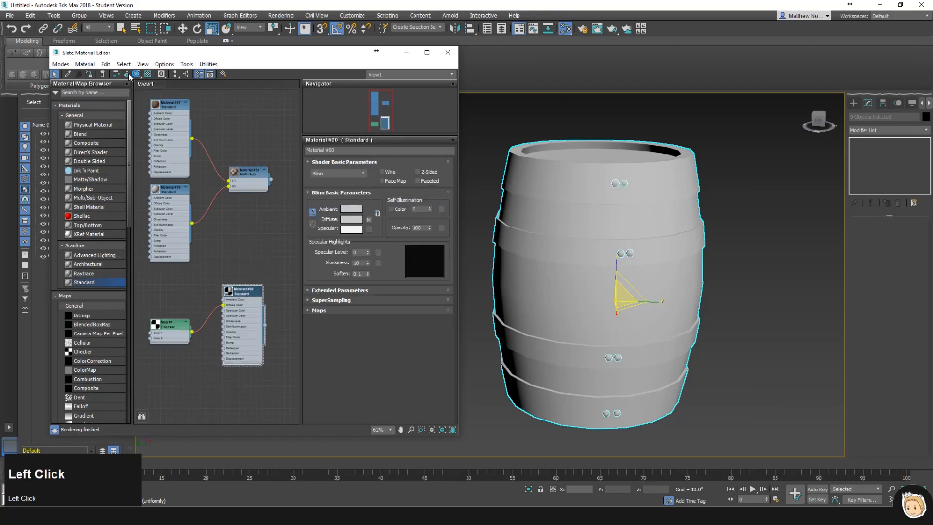
pyautogui.click(148, 74)
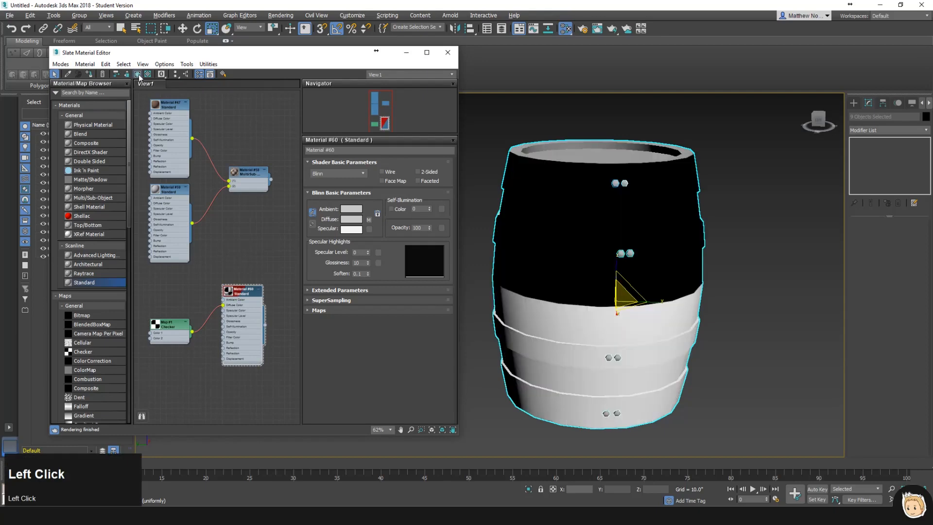
# - Set the Checker map's tiling to 20 in U and 20 in V, then deselect the barrel and rivets
pyautogui.doubleClick(174, 324)
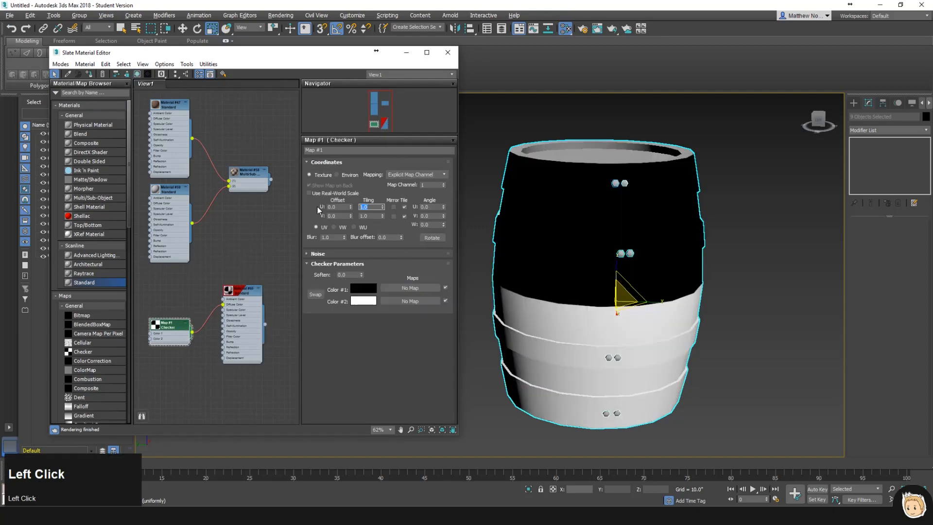
pyautogui.write('20')
pyautogui.click(340, 209)
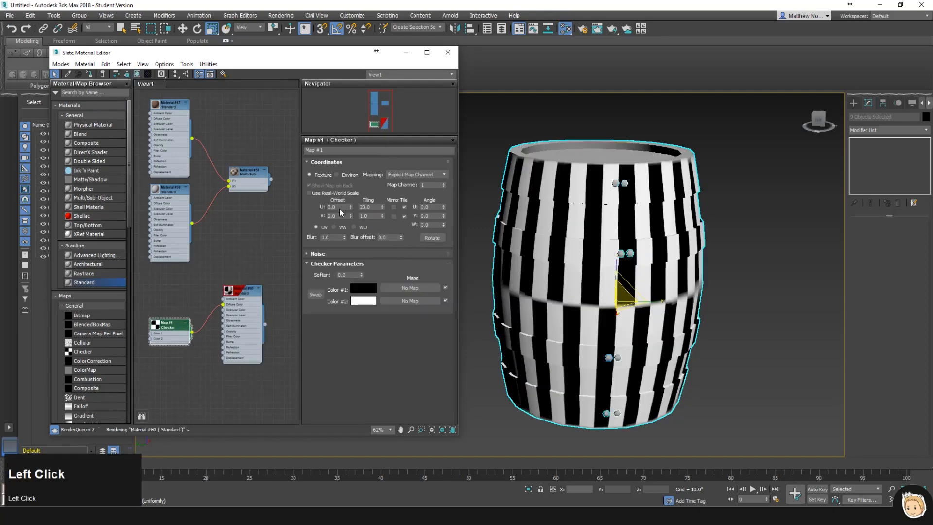
pyautogui.write('20')
pyautogui.press('Return')
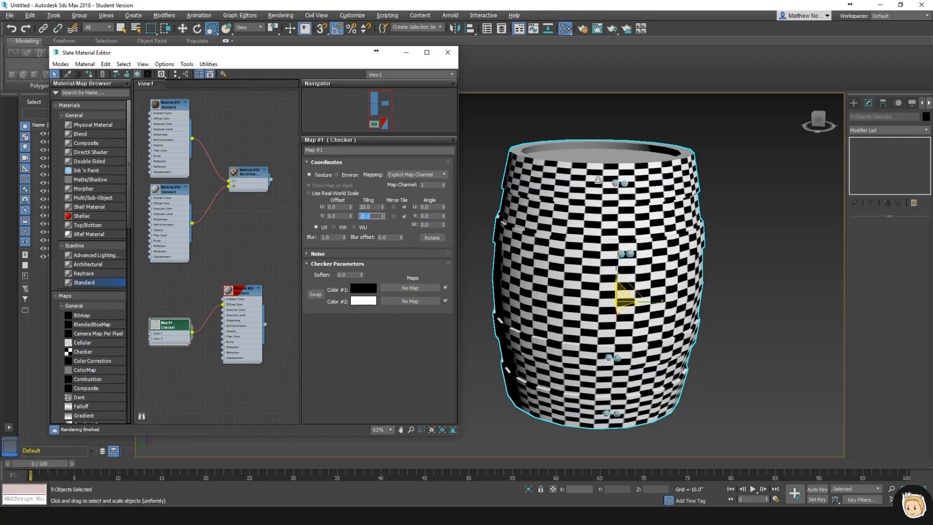
pyautogui.click(710, 197)
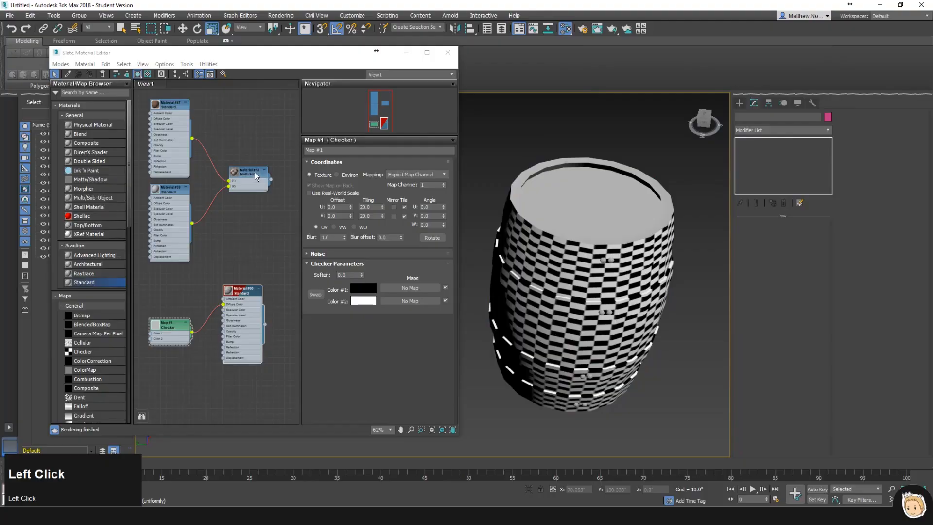
# - Tidy the material graph by repositioning the Multi/Sub-Object node and the checker material node
pyautogui.click(245, 149)
pyautogui.moveTo(247, 172); pyautogui.dragTo(241, 149)
pyautogui.moveTo(245, 294); pyautogui.dragTo(251, 282)
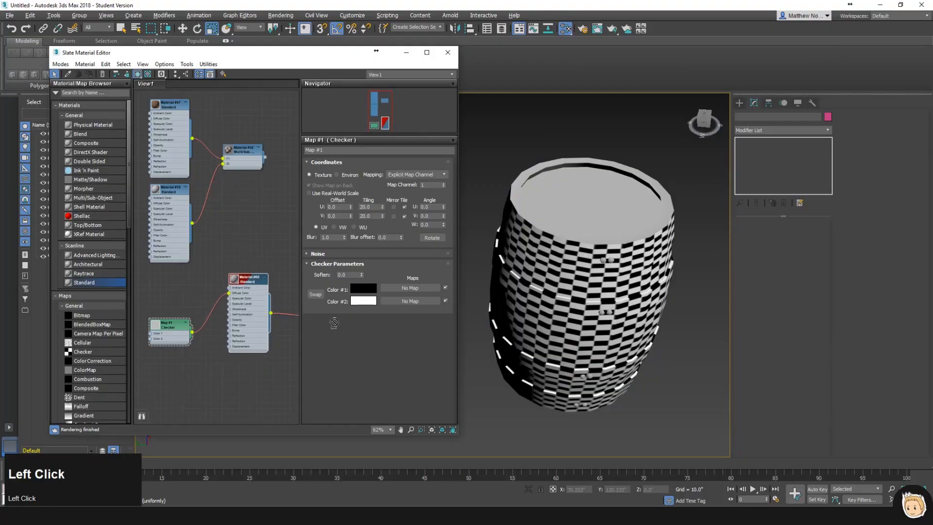
# - Add an Unwrap UVW modifier to the barrel body and open its UV editor, moved clear of the window edge
pyautogui.click(586, 219)
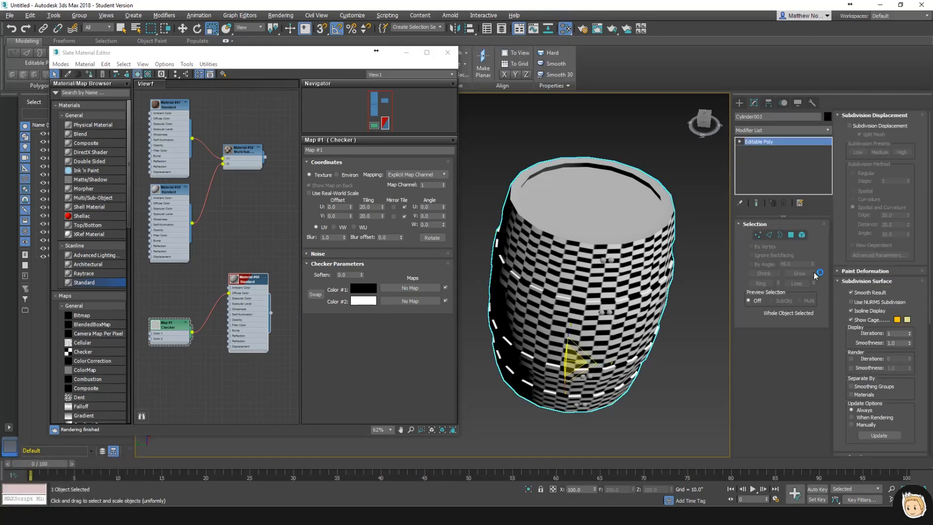
pyautogui.keyDown('alt'); pyautogui.moveTo(648, 213); pyautogui.dragTo(590, 203, button='middle'); pyautogui.keyUp('alt')
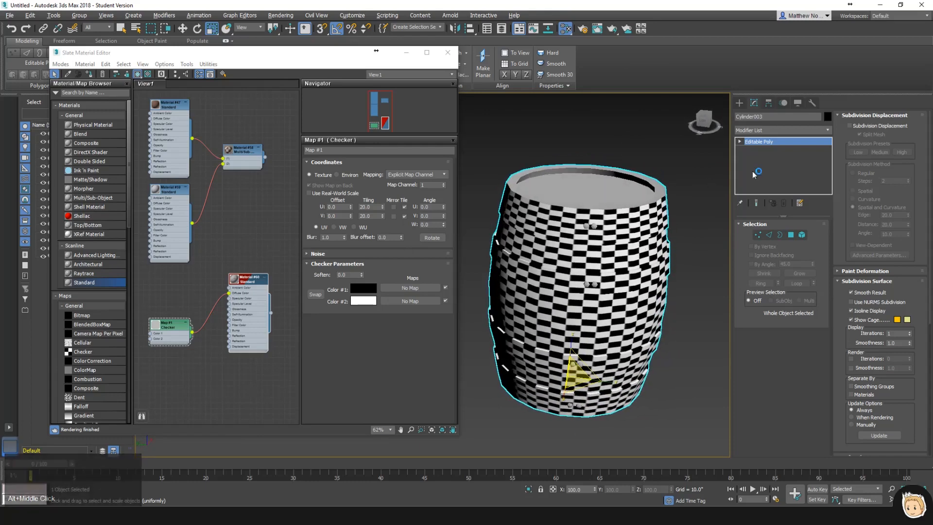
pyautogui.click(783, 130)
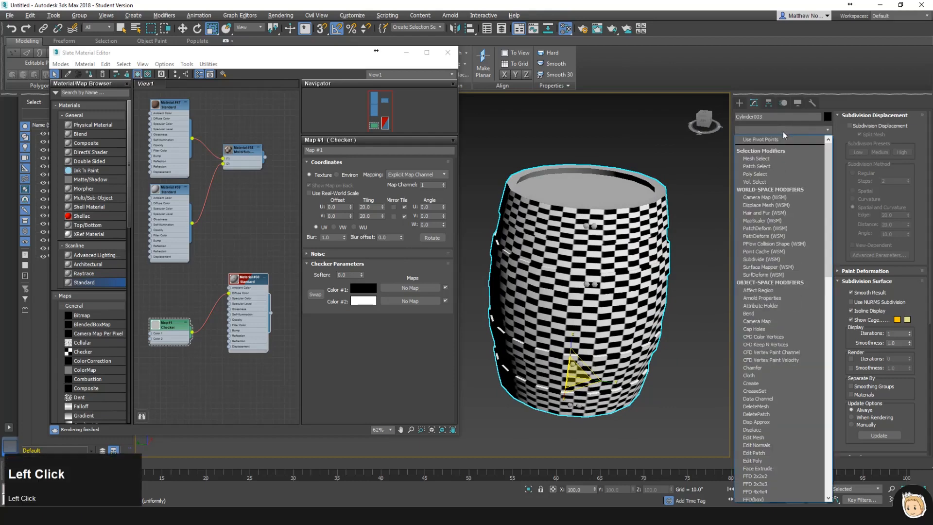
pyautogui.write('unw')
pyautogui.press('Return')
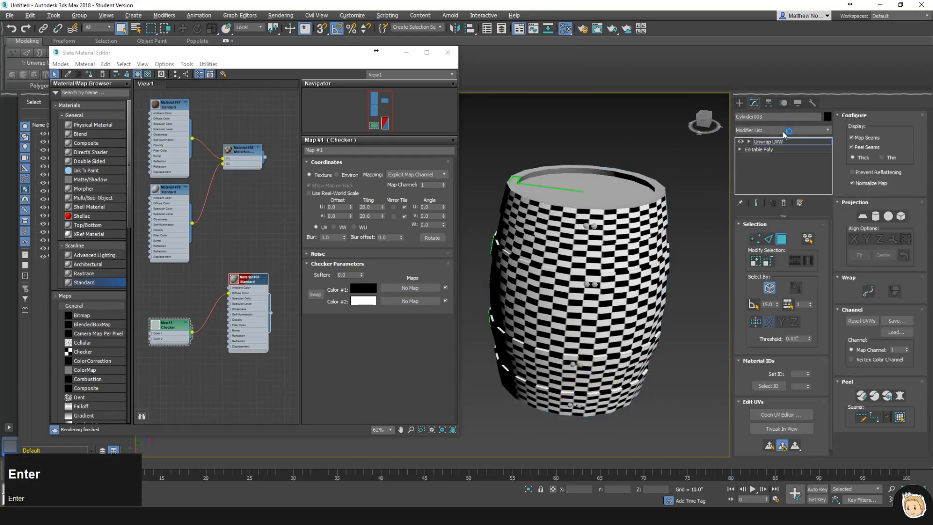
pyautogui.click(797, 413)
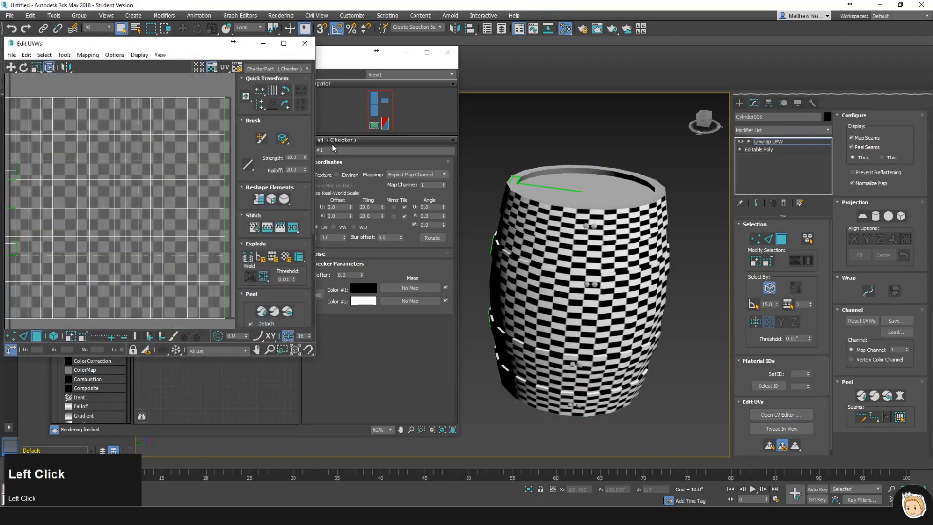
pyautogui.moveTo(149, 49); pyautogui.dragTo(261, 73)
# - Enable element selection in the UV editor and select the barrel's top cap faces, growing the selection out over the rim
pyautogui.click(166, 363)
pyautogui.click(605, 183)
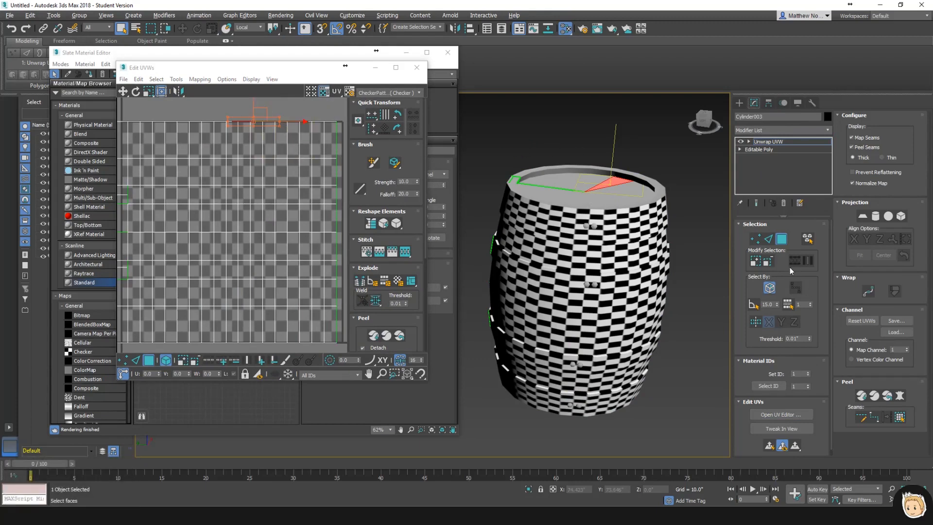
pyautogui.click(757, 262)
pyautogui.keyDown('alt'); pyautogui.click(596, 175); pyautogui.keyUp('alt')
pyautogui.keyDown('alt'); pyautogui.click(621, 178); pyautogui.keyUp('alt')
pyautogui.keyDown('alt'); pyautogui.click(639, 181); pyautogui.keyUp('alt')
pyautogui.click(756, 261)
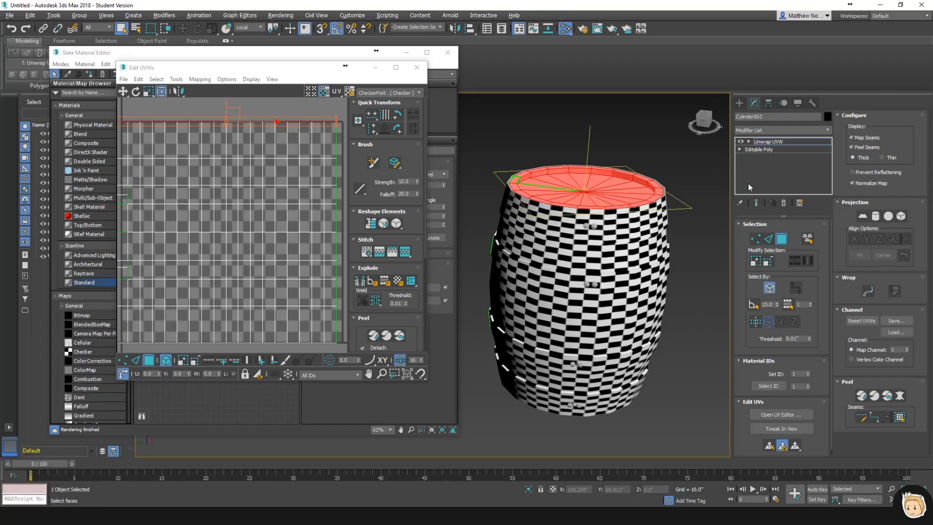
# - Apply a planar projection aligned to Z to the selected top cap faces
pyautogui.click(863, 218)
pyautogui.click(880, 240)
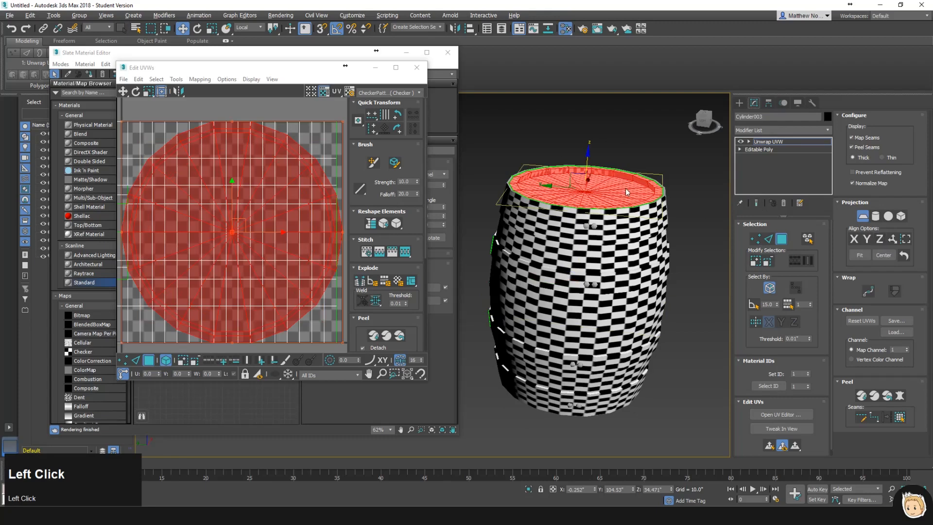
pyautogui.click(863, 217)
pyautogui.moveTo(656, 206)
pyautogui.keyDown('alt'); pyautogui.mouseDown(button='middle')
pyautogui.moveTo(662, 252)
pyautogui.moveTo(648, 218)
pyautogui.mouseUp(button='middle'); pyautogui.keyUp('alt')
# - Hide the map background in the UV editor and clear the face selection
pyautogui.click(314, 96)
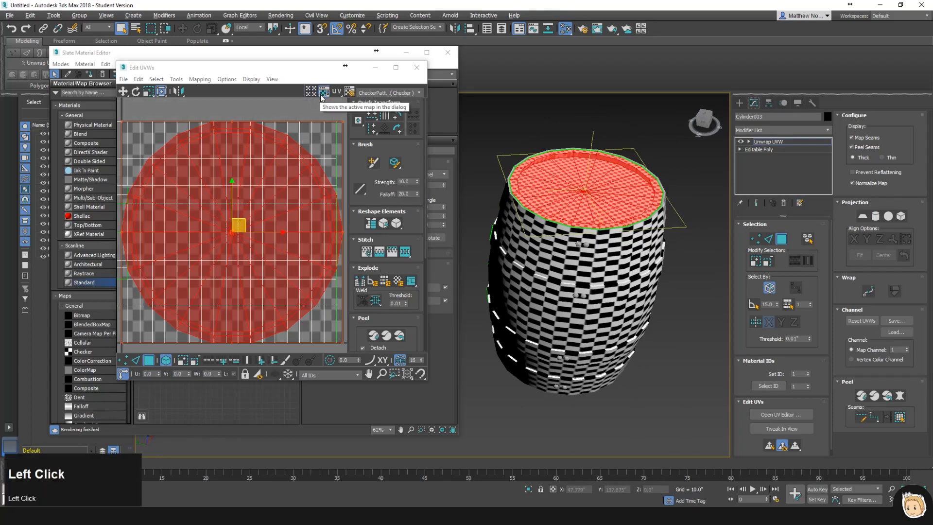
pyautogui.click(323, 96)
pyautogui.scroll(-5, 312, 155)
pyautogui.moveTo(312, 155); pyautogui.dragTo(284, 194, button='middle')
pyautogui.click(255, 206)
pyautogui.scroll(2, 278, 206)
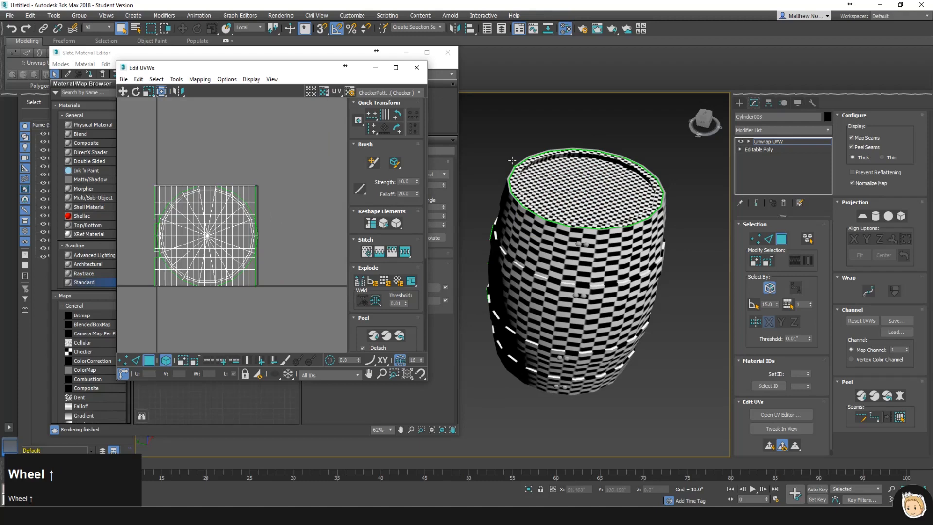
# - Close the Slate Material Editor and enlarge the UV editor window beside the barrel view
pyautogui.click(448, 53)
pyautogui.moveTo(582, 242); pyautogui.dragTo(607, 261, button='middle')
pyautogui.scroll(3, 609, 238)
pyautogui.moveTo(115, 65); pyautogui.dragTo(4, 26)
pyautogui.moveTo(227, 382); pyautogui.dragTo(233, 448)
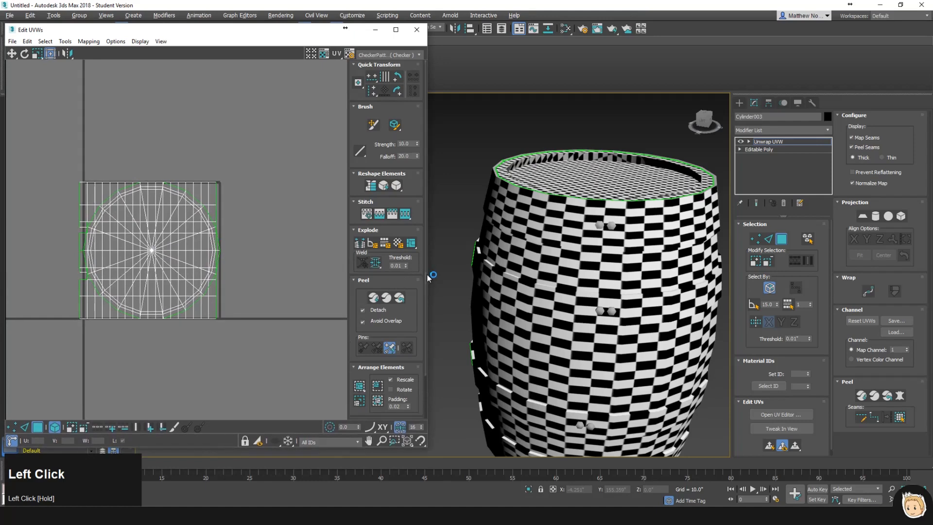
pyautogui.moveTo(428, 275); pyautogui.dragTo(451, 273)
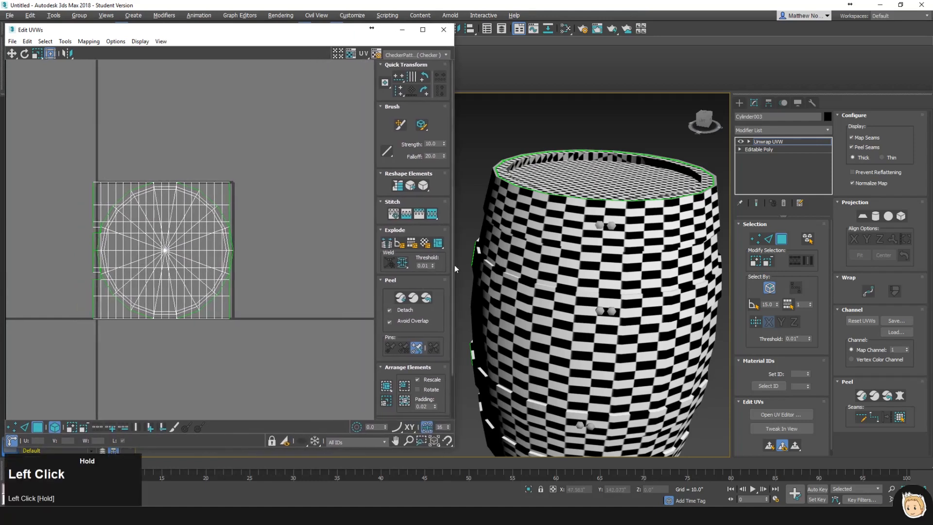
# - Turn on edged faces display for the barrel in the viewport
pyautogui.click(654, 250)
pyautogui.moveTo(620, 217)
pyautogui.keyDown('alt'); pyautogui.mouseDown(button='middle')
pyautogui.moveTo(527, 254)
pyautogui.moveTo(597, 215)
pyautogui.moveTo(625, 249)
pyautogui.moveTo(615, 206)
pyautogui.mouseUp(button='middle'); pyautogui.keyUp('alt')
pyautogui.keyDown('alt'); pyautogui.moveTo(603, 246); pyautogui.dragTo(636, 237, button='middle'); pyautogui.keyUp('alt')
pyautogui.press('F4')
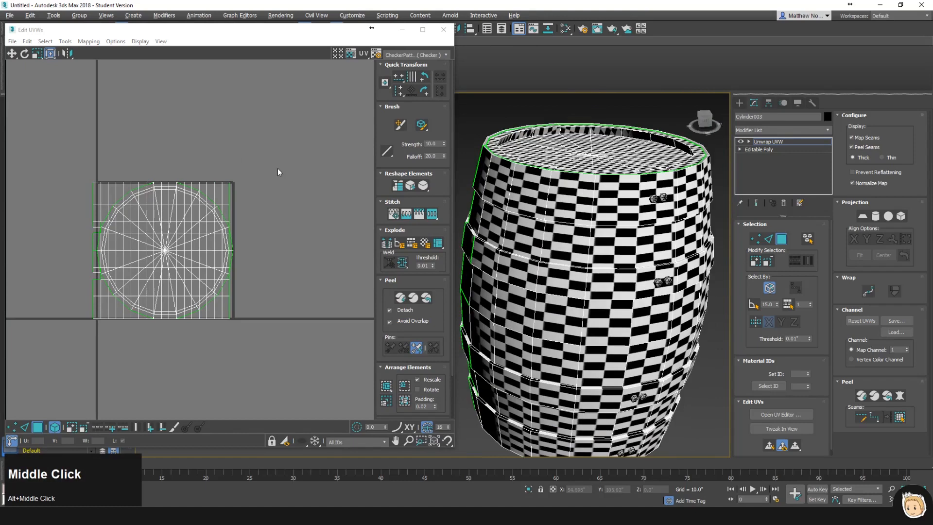
# - Select the top metal ring's face loop, grow it once, and apply a fitted cylindrical projection
pyautogui.click(612, 212)
pyautogui.keyDown('ctrl'); pyautogui.keyDown('shift'); pyautogui.click(571, 201); pyautogui.keyUp('shift'); pyautogui.keyUp('ctrl')
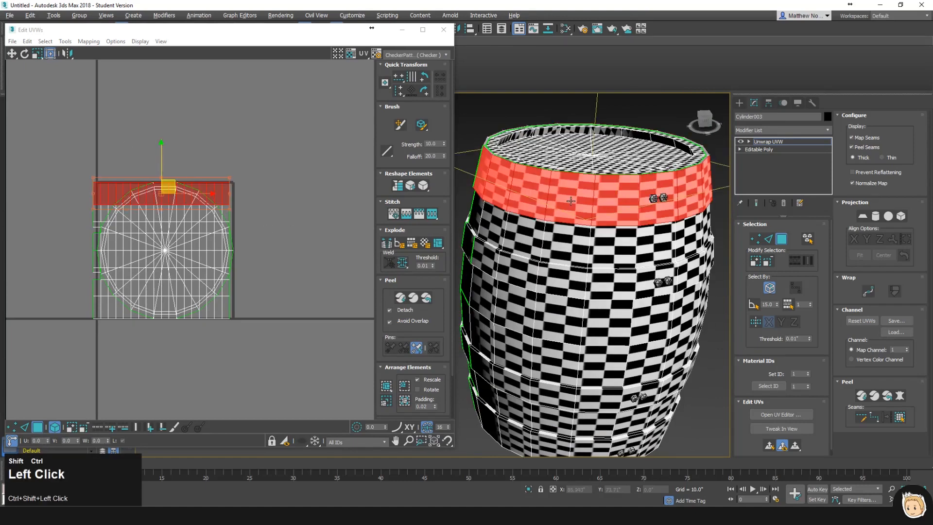
pyautogui.click(755, 261)
pyautogui.click(863, 217)
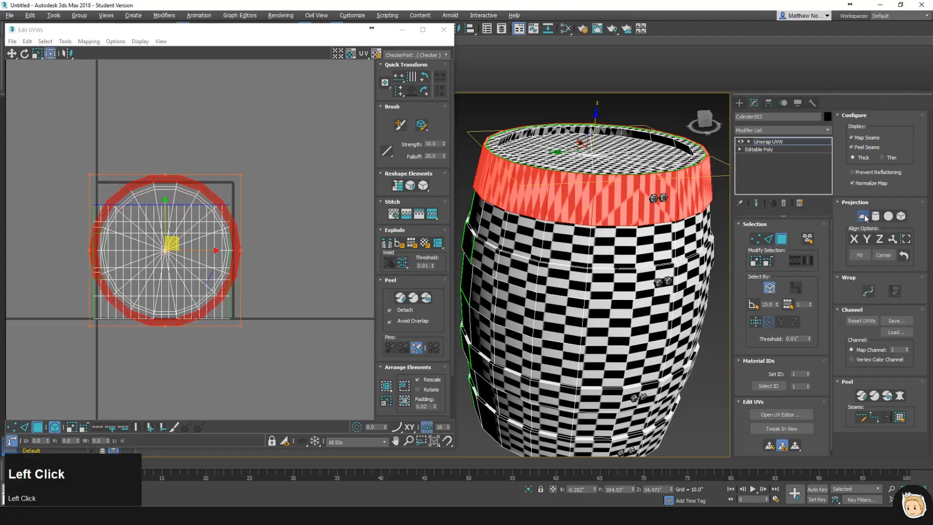
pyautogui.click(875, 217)
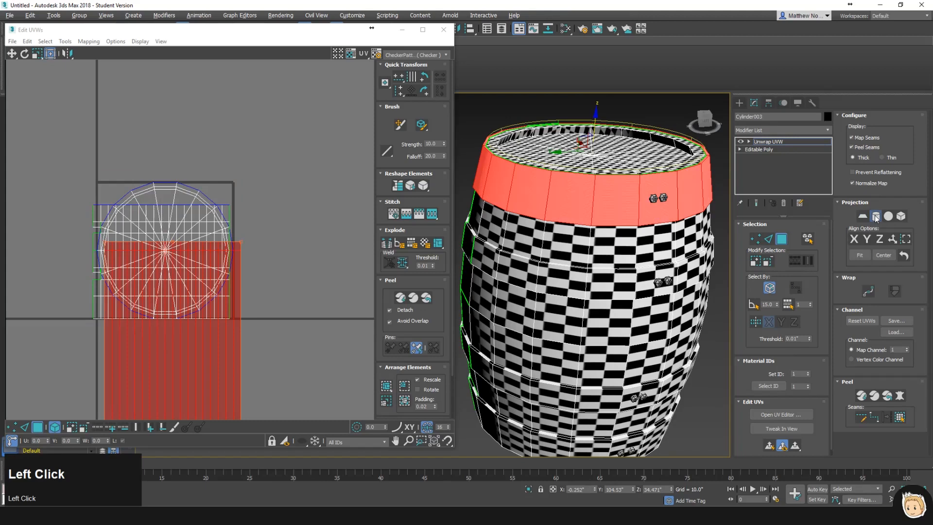
pyautogui.click(860, 256)
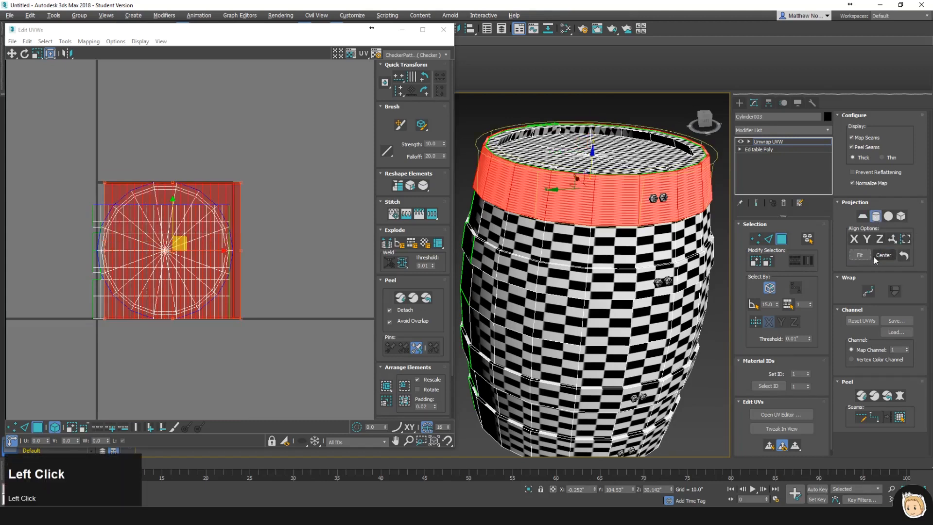
pyautogui.click(875, 217)
# - Stretch the top ring's UVs into a long thin strip with even checkers and move it above the UV tile
pyautogui.moveTo(216, 234); pyautogui.dragTo(347, 129)
pyautogui.scroll(-3, 341, 107)
pyautogui.click(50, 54)
pyautogui.moveTo(222, 127); pyautogui.dragTo(241, 73)
pyautogui.click(312, 149)
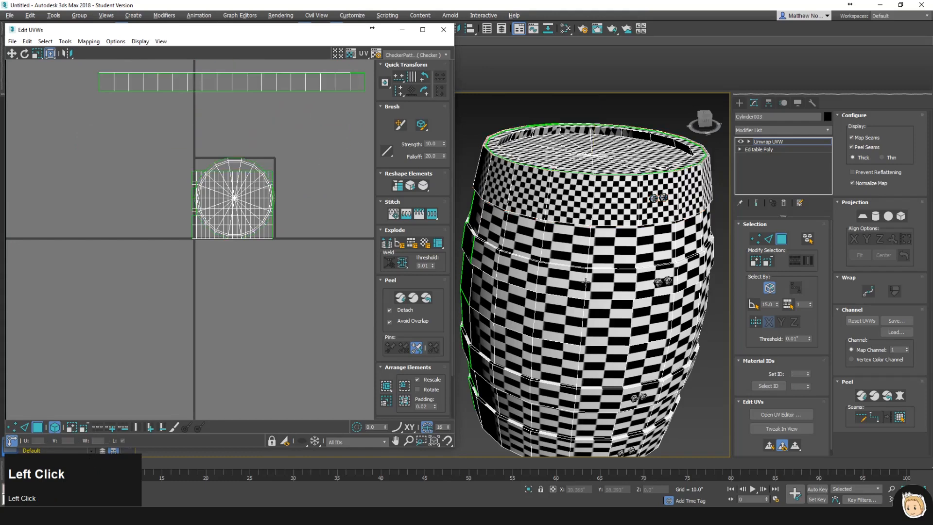
# - Map the second metal ring and its edge faces with a fitted cylindrical projection, reshaped as a strip under the top ring's UVs
pyautogui.click(603, 286)
pyautogui.keyDown('ctrl'); pyautogui.keyDown('shift'); pyautogui.click(603, 285); pyautogui.keyUp('shift'); pyautogui.keyUp('ctrl')
pyautogui.click(754, 261)
pyautogui.click(875, 216)
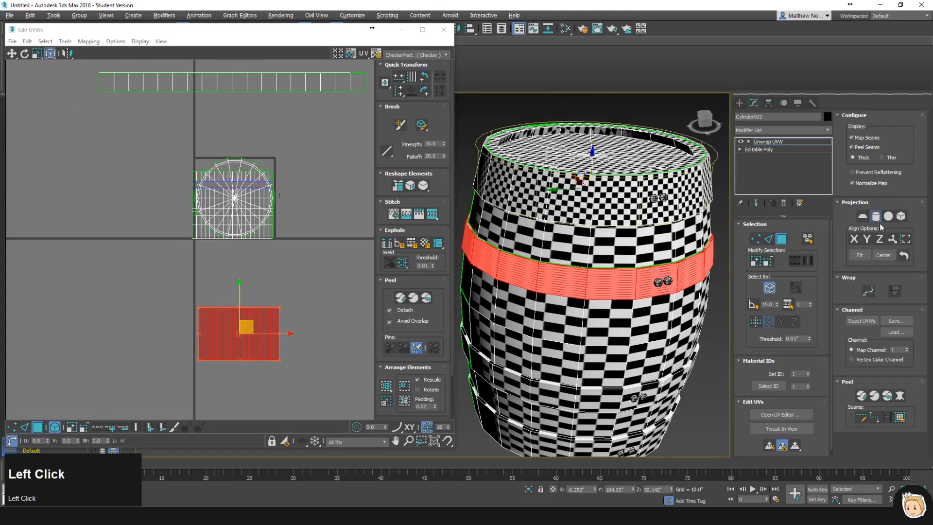
pyautogui.click(860, 255)
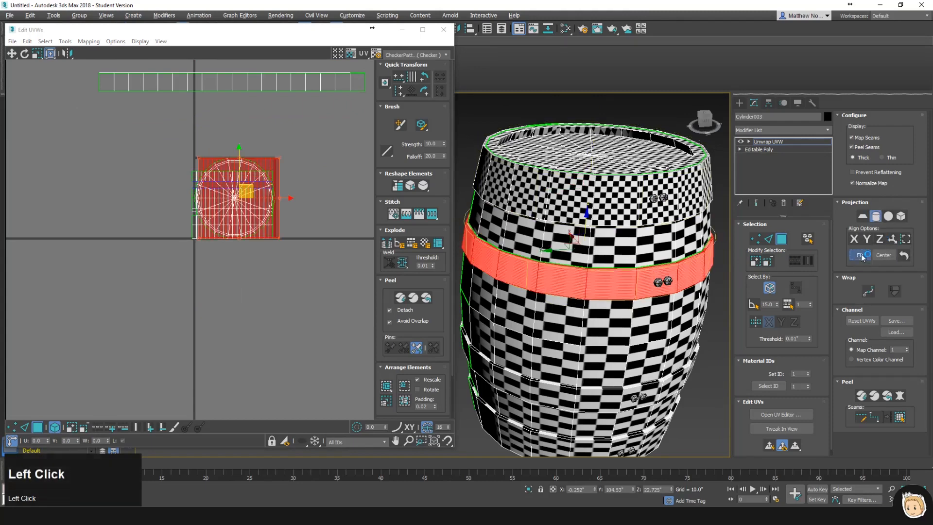
pyautogui.click(866, 215)
pyautogui.moveTo(282, 158); pyautogui.dragTo(358, 115)
pyautogui.click(375, 196)
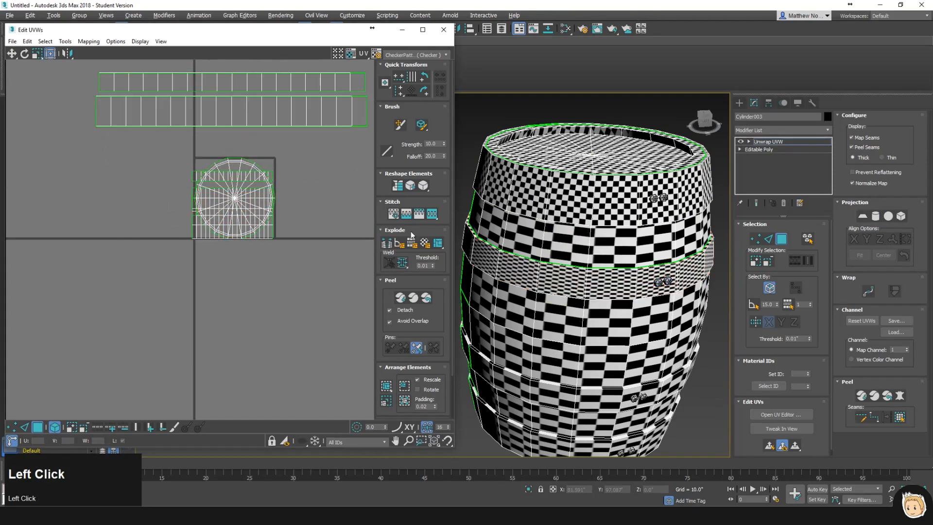
# - Map the third metal ring's outer faces cylindrically and reshape their UVs into a long strip beneath the other two strips
pyautogui.click(596, 405)
pyautogui.keyDown('ctrl'); pyautogui.keyDown('shift'); pyautogui.click(598, 404); pyautogui.keyUp('shift'); pyautogui.keyUp('ctrl')
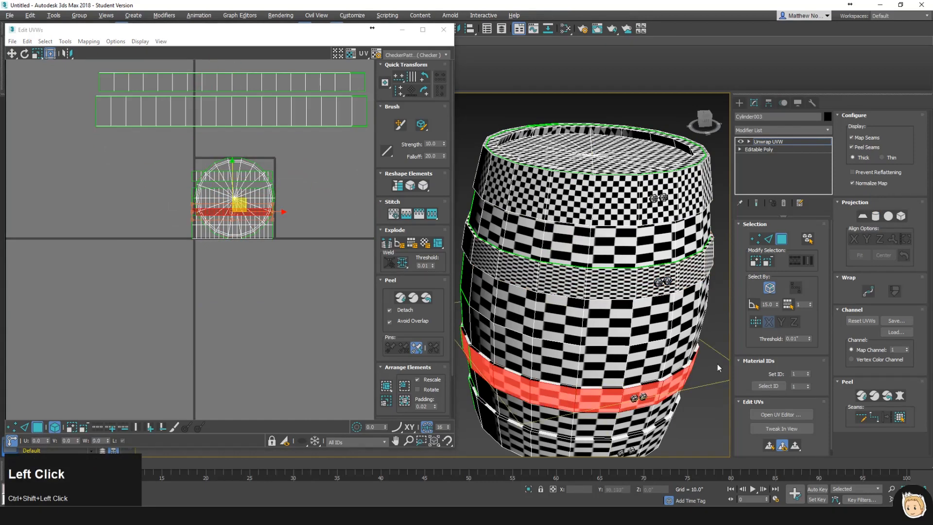
pyautogui.click(876, 216)
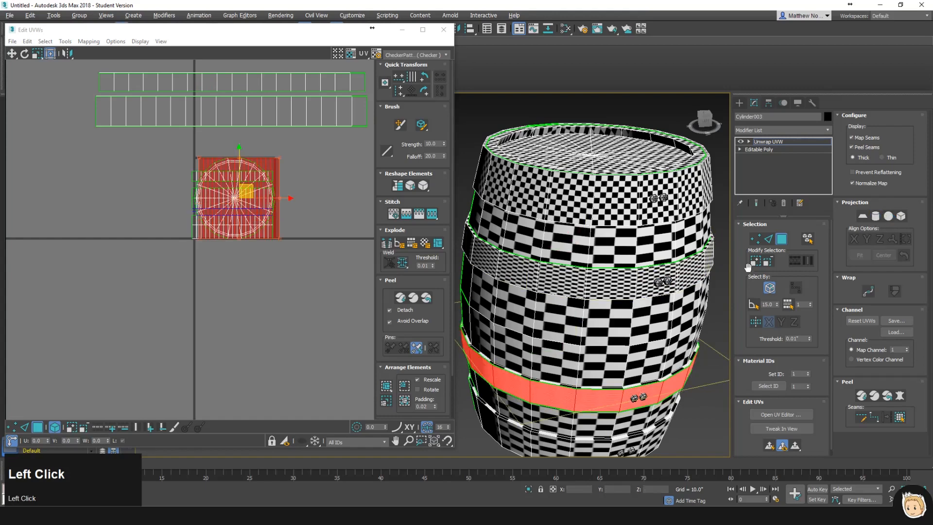
pyautogui.moveTo(247, 209); pyautogui.dragTo(124, 326)
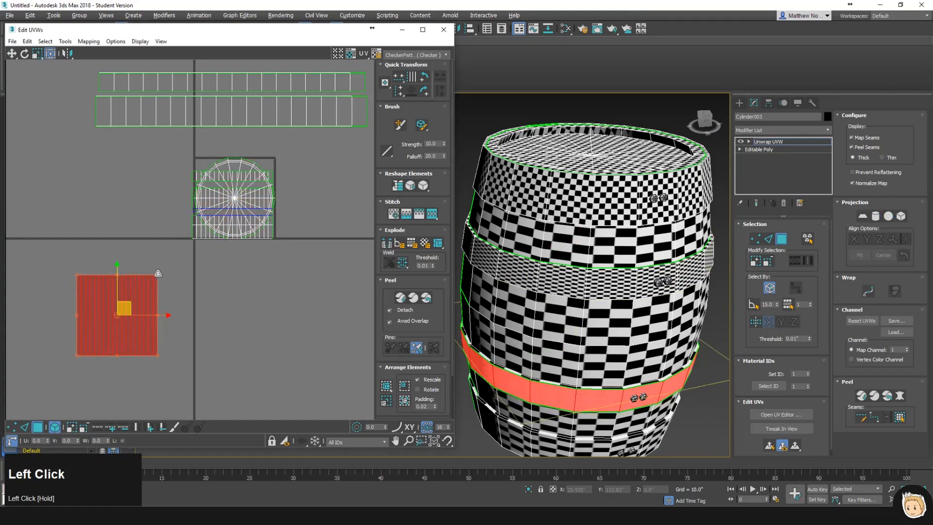
pyautogui.moveTo(157, 275); pyautogui.dragTo(363, 330)
pyautogui.moveTo(226, 339); pyautogui.dragTo(234, 135)
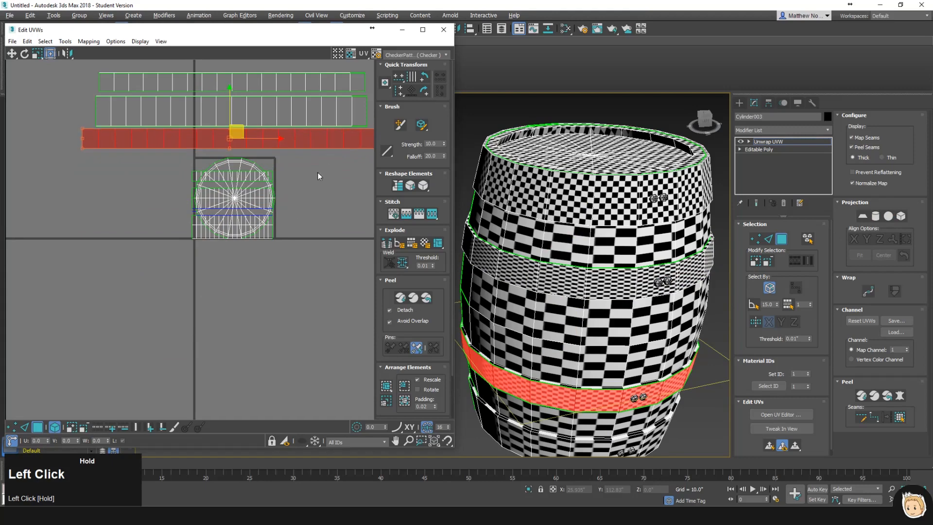
# - Map the bottom metal ring, selection grown once, with a fitted cylindrical projection and place its UVs as a strip above the others
pyautogui.click(586, 449)
pyautogui.keyDown('ctrl'); pyautogui.keyDown('shift'); pyautogui.click(562, 444); pyautogui.keyUp('shift'); pyautogui.keyUp('ctrl')
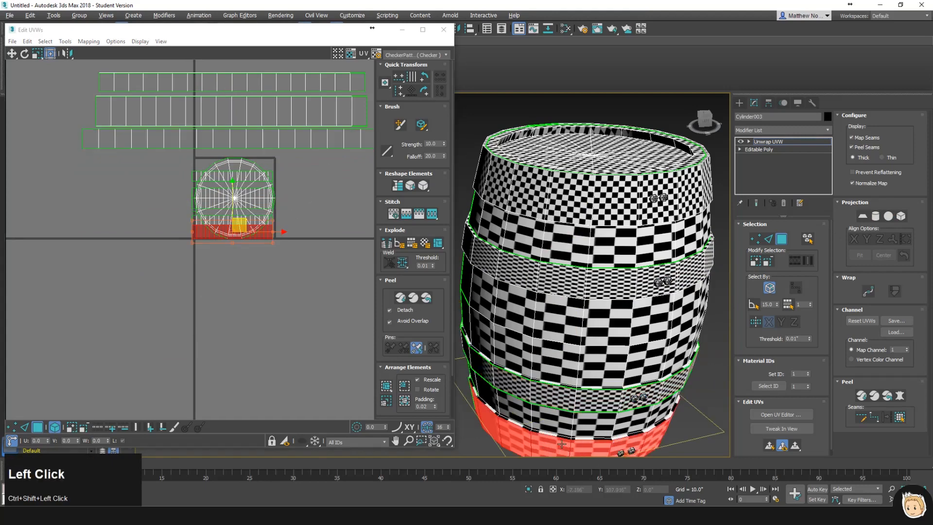
pyautogui.click(758, 261)
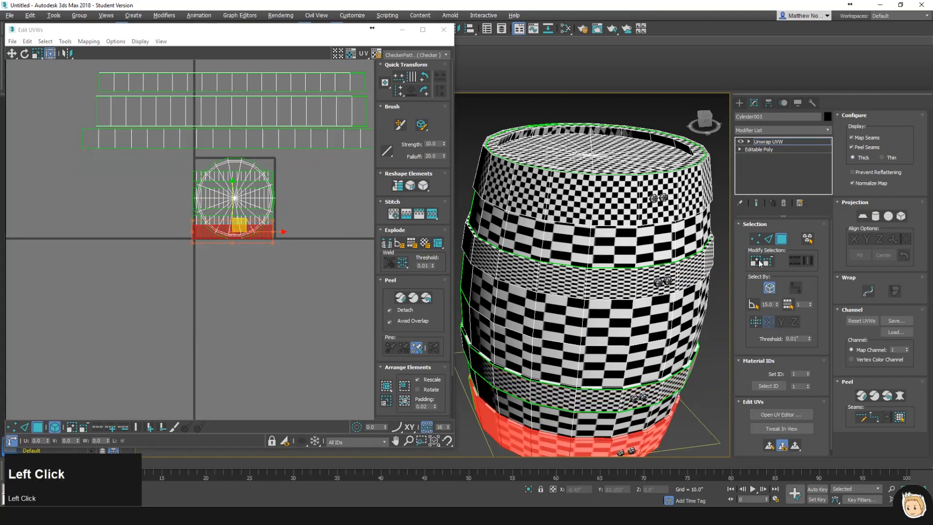
pyautogui.click(875, 216)
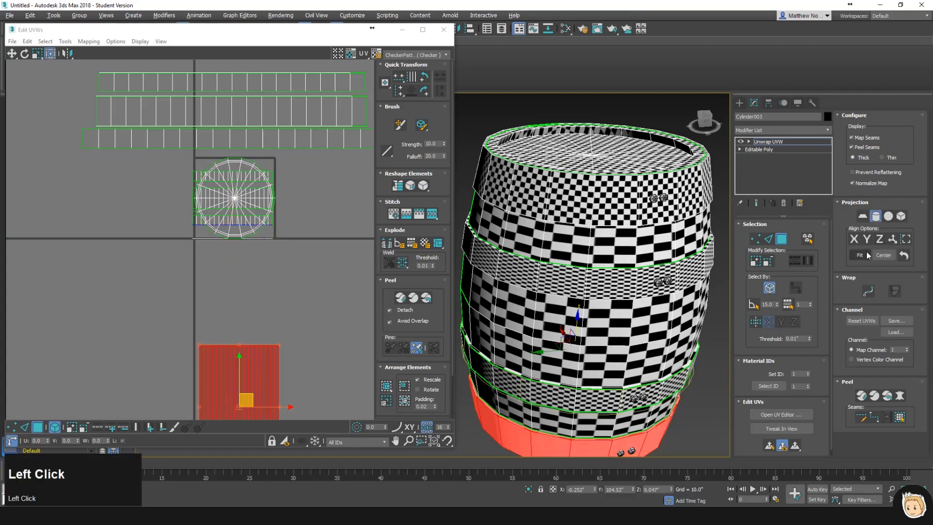
pyautogui.click(863, 255)
pyautogui.click(876, 217)
pyautogui.moveTo(252, 192); pyautogui.dragTo(177, 297)
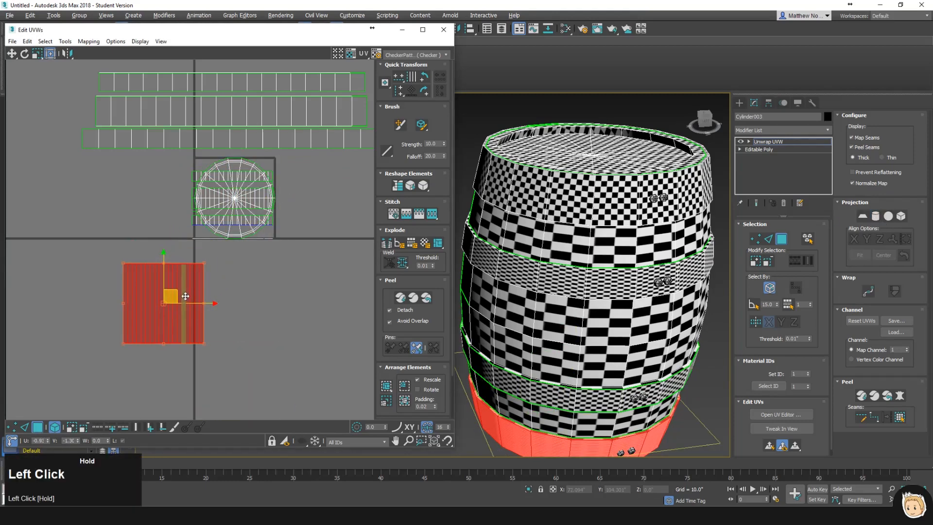
pyautogui.moveTo(206, 263); pyautogui.dragTo(382, 328)
pyautogui.moveTo(252, 335); pyautogui.dragTo(237, 63)
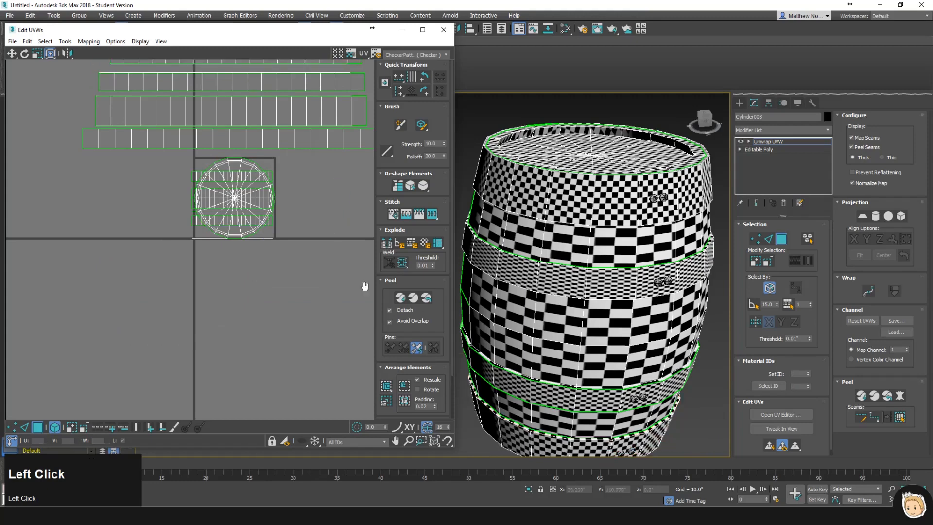
# - Select all UVs remaining inside the UV tile and inspect the corresponding faces around the third metal ring
pyautogui.moveTo(293, 257); pyautogui.dragTo(160, 157)
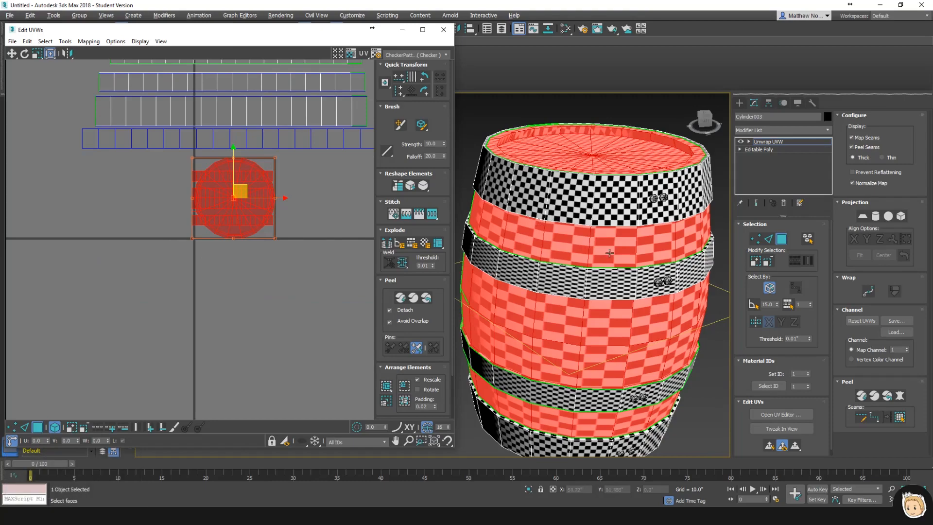
pyautogui.keyDown('alt'); pyautogui.moveTo(632, 360); pyautogui.dragTo(583, 361, button='middle'); pyautogui.keyUp('alt')
pyautogui.scroll(4, 583, 361)
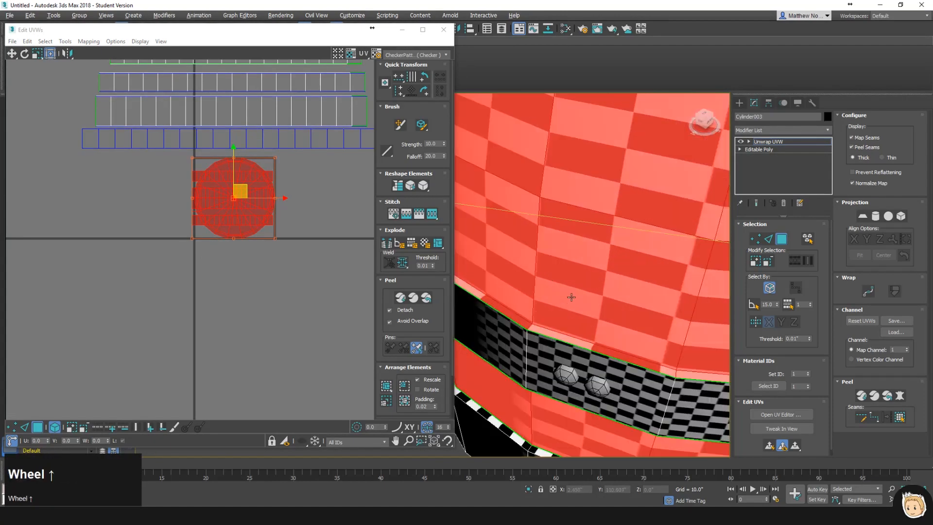
# - Select the loop of outer faces around the third metal ring and grow the selection once to include its edge faces
pyautogui.click(539, 355)
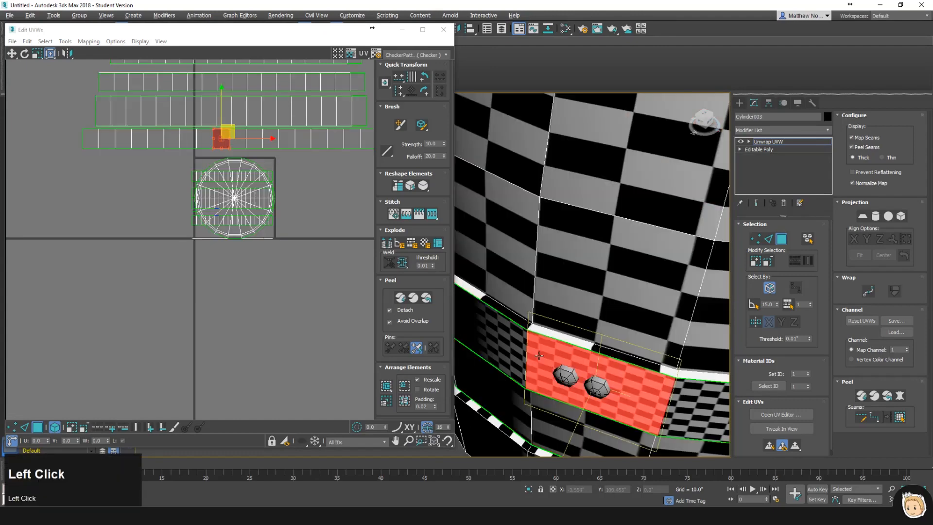
pyautogui.keyDown('ctrl'); pyautogui.keyDown('shift'); pyautogui.click(508, 352); pyautogui.keyUp('shift'); pyautogui.keyUp('ctrl')
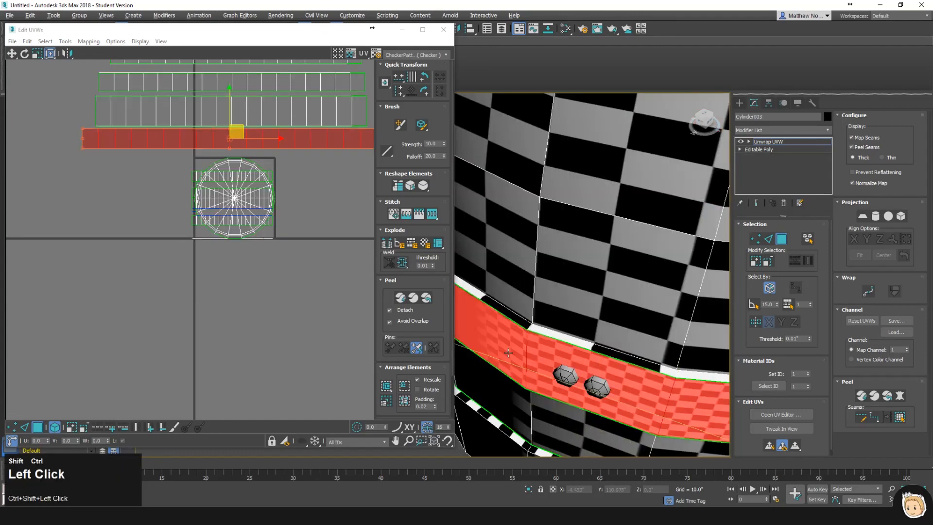
pyautogui.click(755, 262)
pyautogui.scroll(5, 264, 194)
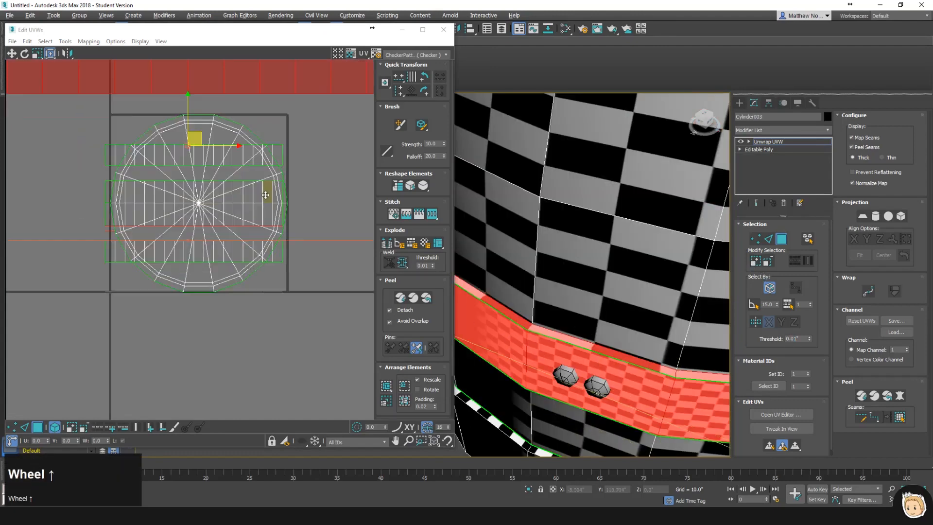
pyautogui.scroll(-3, 311, 197)
pyautogui.moveTo(591, 428); pyautogui.dragTo(600, 344, button='middle')
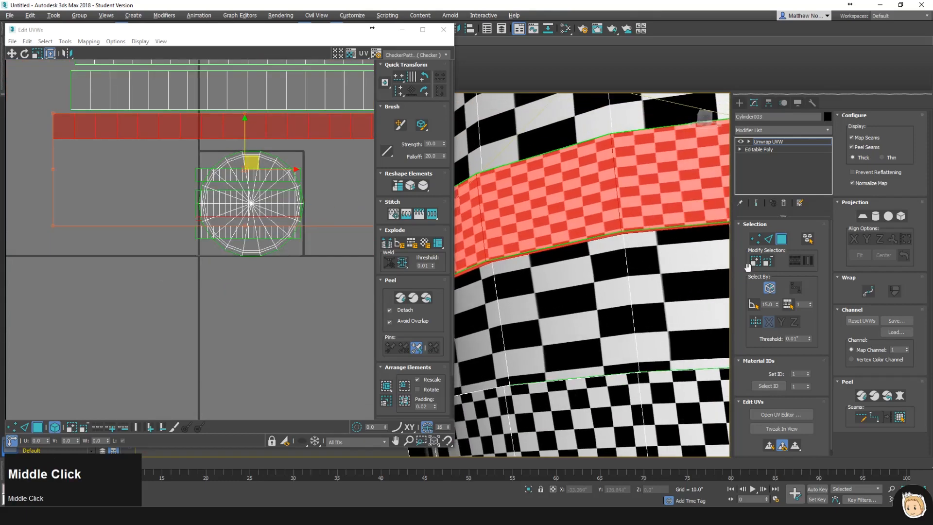
# - Map the selected third-ring faces with a fitted cylindrical projection and reshape their UVs into a long strip beneath the other ring strips
pyautogui.click(875, 217)
pyautogui.click(860, 255)
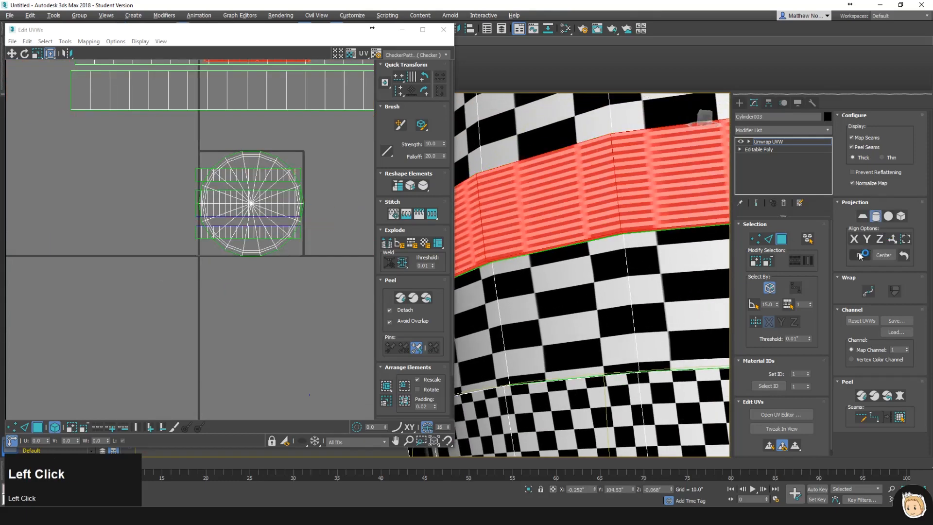
pyautogui.click(876, 218)
pyautogui.moveTo(309, 151); pyautogui.dragTo(486, 230)
pyautogui.moveTo(340, 243); pyautogui.dragTo(243, 117)
pyautogui.click(319, 208)
# - Select the full loop of wood faces between the top and second metal rings
pyautogui.scroll(-5, 627, 270)
pyautogui.moveTo(629, 266); pyautogui.dragTo(581, 342, button='middle')
pyautogui.keyDown('alt'); pyautogui.moveTo(583, 301); pyautogui.dragTo(600, 345, button='middle'); pyautogui.keyUp('alt')
pyautogui.scroll(3, 607, 272)
pyautogui.moveTo(603, 274); pyautogui.dragTo(578, 298, button='middle')
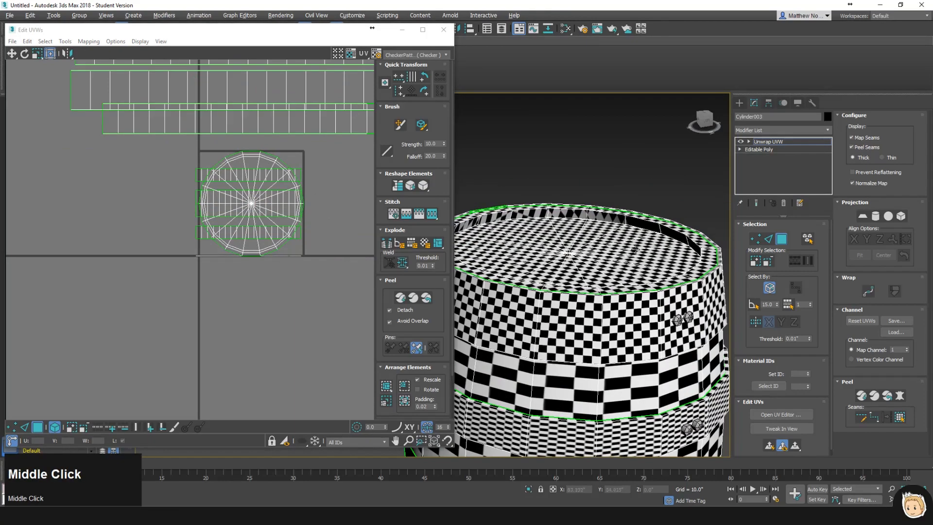
pyautogui.moveTo(667, 230)
pyautogui.mouseDown(button='middle')
pyautogui.moveTo(679, 253)
pyautogui.moveTo(656, 242)
pyautogui.moveTo(679, 237)
pyautogui.mouseUp(button='middle')
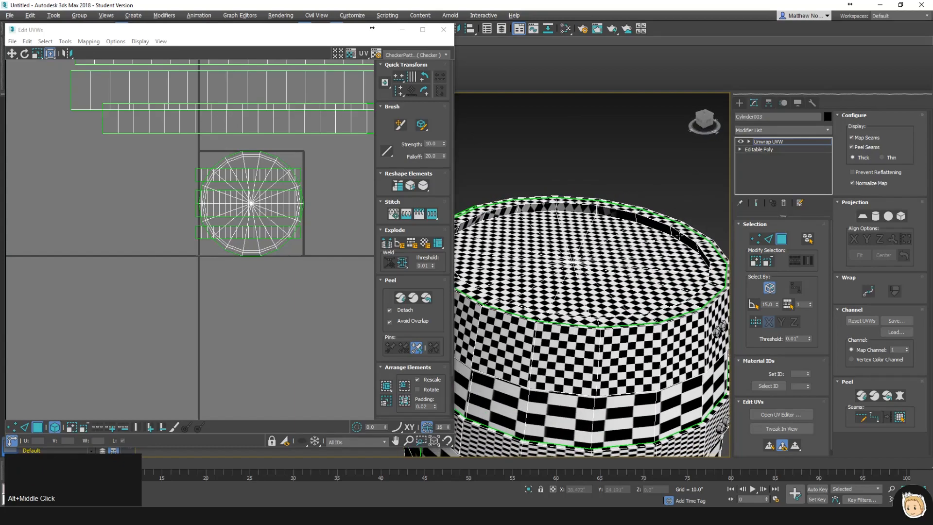
pyautogui.moveTo(644, 418); pyautogui.dragTo(594, 246, button='middle')
pyautogui.click(567, 220)
pyautogui.keyDown('ctrl'); pyautogui.keyDown('shift'); pyautogui.click(616, 248); pyautogui.keyUp('shift'); pyautogui.keyUp('ctrl')
# - Map the upper wood band with a fitted cylindrical projection and stretch its UVs into a wide strip below the UV tile
pyautogui.click(876, 216)
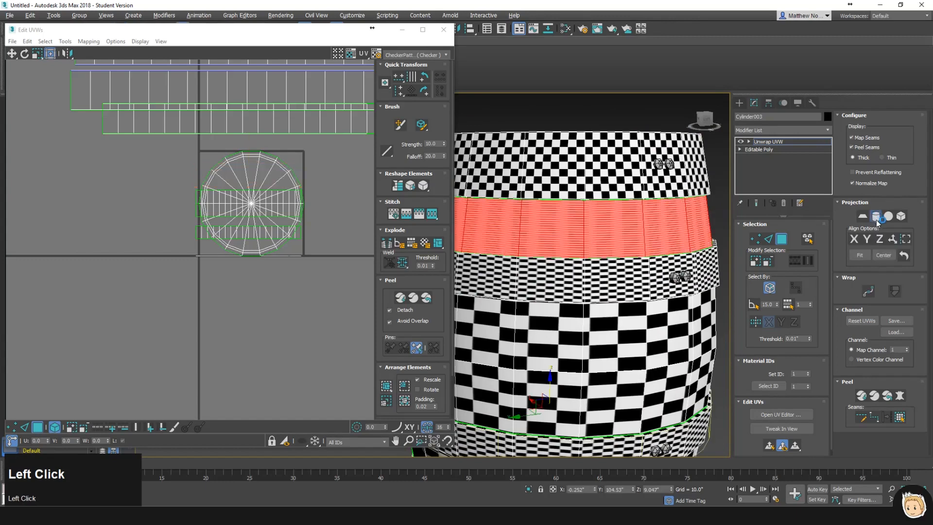
pyautogui.click(867, 252)
pyautogui.moveTo(289, 165); pyautogui.dragTo(404, 298)
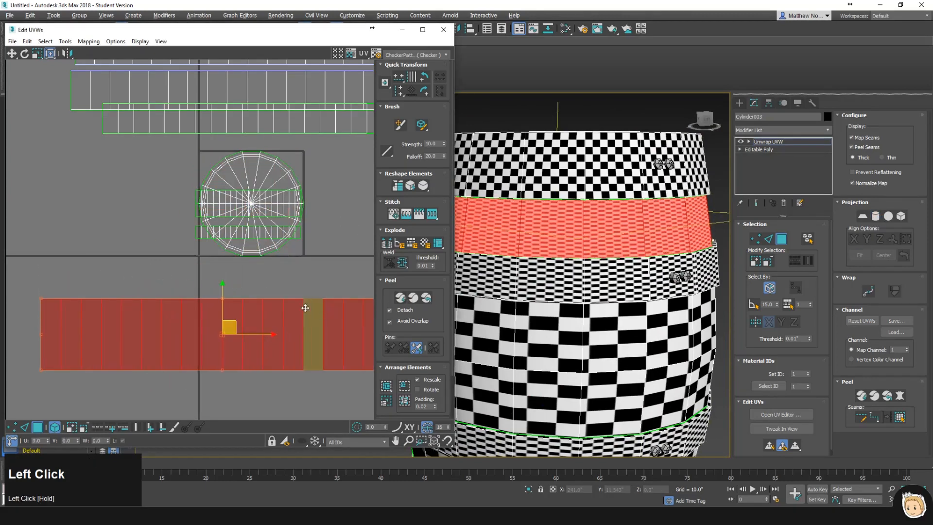
pyautogui.moveTo(317, 311); pyautogui.dragTo(301, 259, button='middle')
# - Select the lower face loop of the barrel's middle wood section and try to add the upper loop to it
pyautogui.click(620, 326)
pyautogui.keyDown('ctrl'); pyautogui.keyDown('shift'); pyautogui.click(564, 332); pyautogui.keyUp('shift'); pyautogui.keyUp('ctrl')
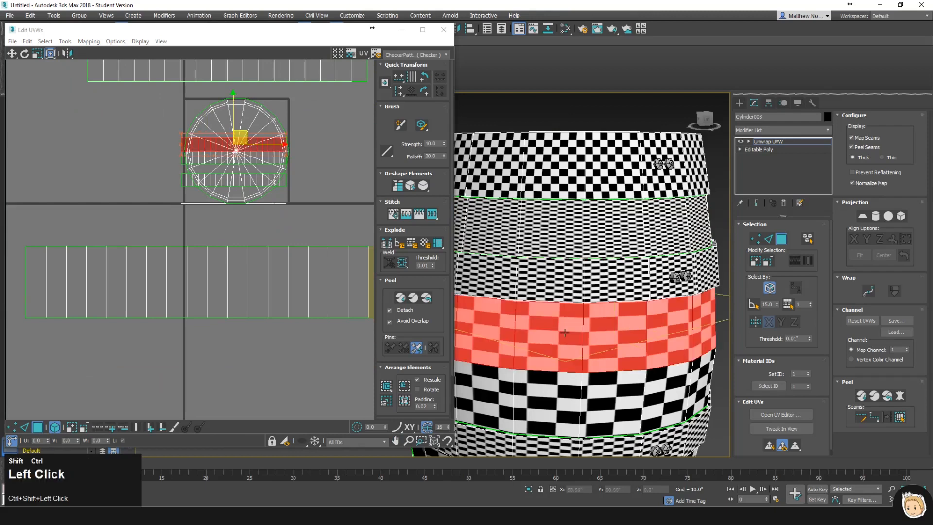
pyautogui.click(627, 390)
pyautogui.keyDown('ctrl'); pyautogui.keyDown('shift'); pyautogui.click(559, 387); pyautogui.keyUp('shift'); pyautogui.keyUp('ctrl')
pyautogui.keyDown('ctrl'); pyautogui.click(606, 353); pyautogui.keyUp('ctrl')
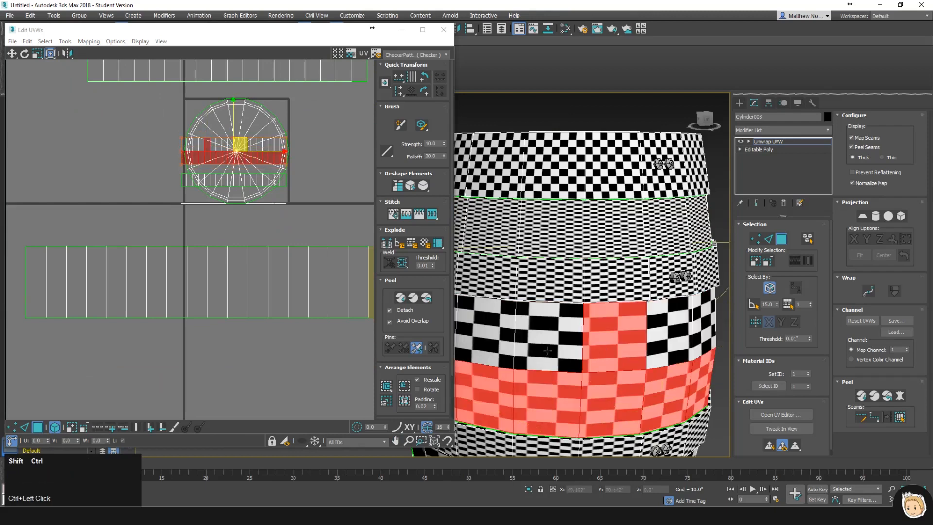
pyautogui.keyDown('ctrl'); pyautogui.keyDown('shift'); pyautogui.click(548, 350); pyautogui.keyUp('shift'); pyautogui.keyUp('ctrl')
pyautogui.hotkey('ctrl', 'z')
# - Add the remaining upper-row faces around the middle wood section to the selection, with Ignore Backfacing turned off
pyautogui.scroll(-4, 631, 332)
pyautogui.scroll(4, 631, 331)
pyautogui.keyDown('alt'); pyautogui.moveTo(631, 332); pyautogui.dragTo(633, 301, button='middle'); pyautogui.keyUp('alt')
pyautogui.keyDown('ctrl'); pyautogui.moveTo(724, 313); pyautogui.dragTo(461, 319); pyautogui.keyUp('ctrl')
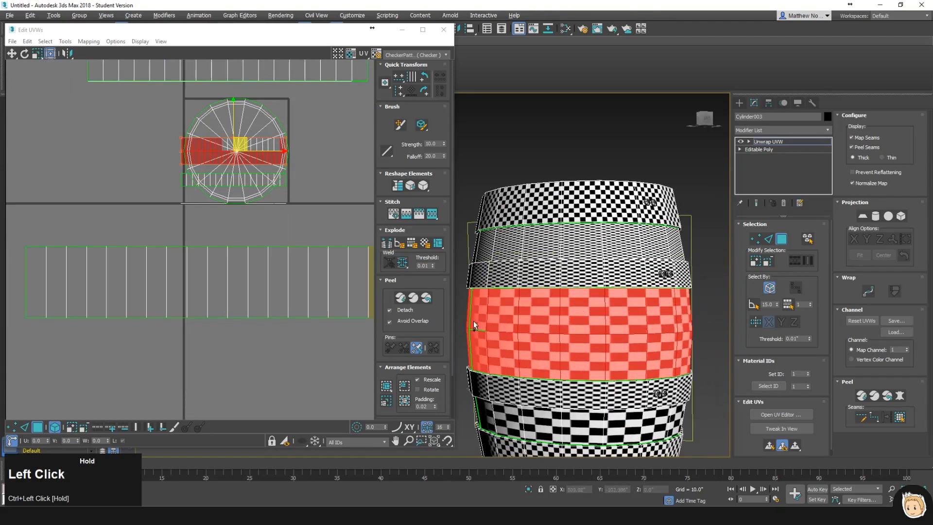
pyautogui.keyDown('alt'); pyautogui.moveTo(621, 320); pyautogui.dragTo(634, 320, button='middle'); pyautogui.keyUp('alt')
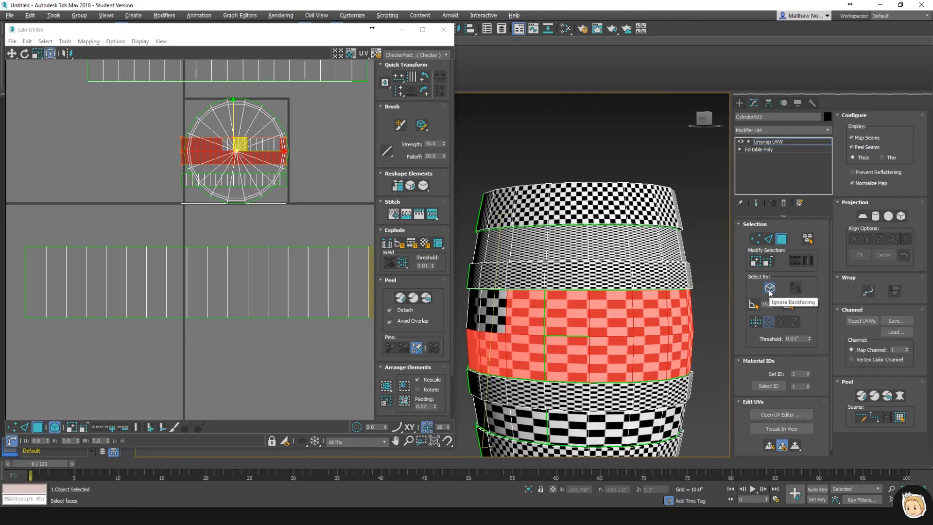
pyautogui.click(771, 289)
pyautogui.keyDown('ctrl'); pyautogui.click(601, 348); pyautogui.keyUp('ctrl')
pyautogui.keyDown('alt'); pyautogui.moveTo(601, 348); pyautogui.dragTo(643, 326, button='middle'); pyautogui.keyUp('alt')
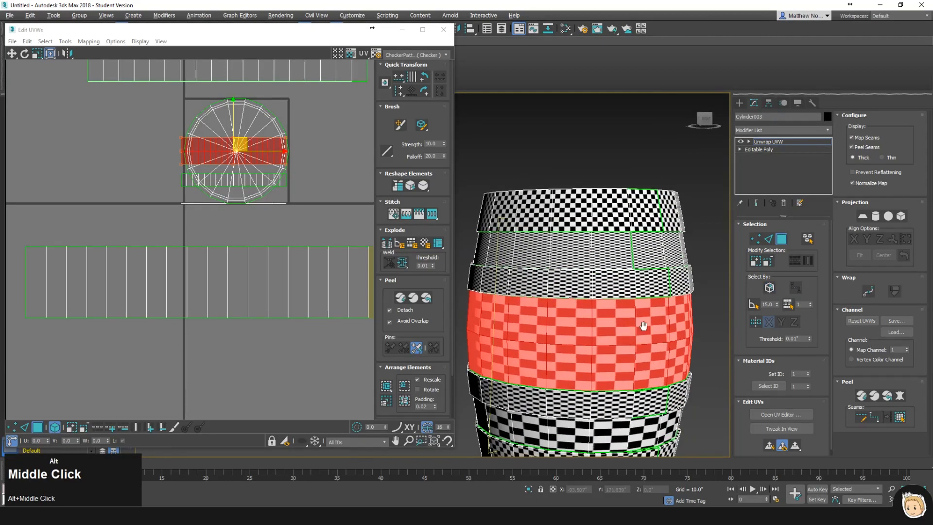
# - Map the middle wood section with a cylindrical projection and scale its UVs into a strip beneath the upper wood band's strip
pyautogui.click(863, 218)
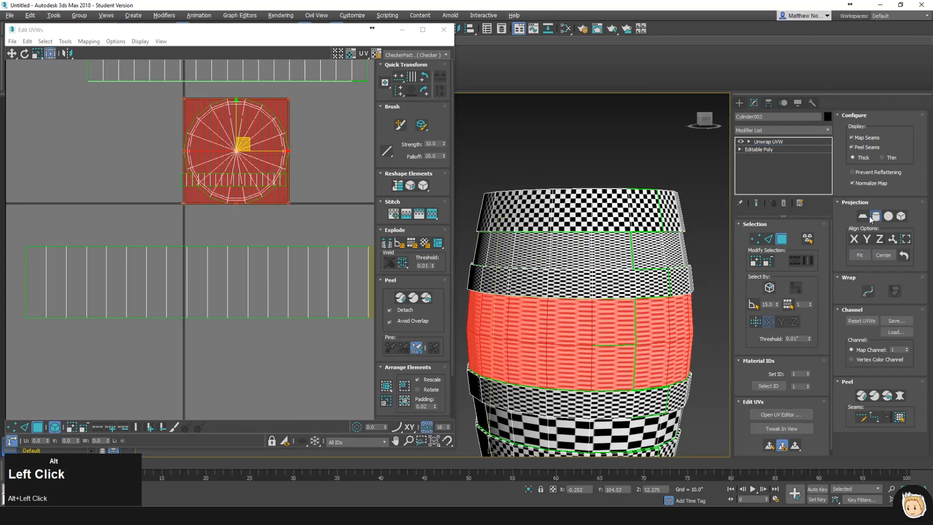
pyautogui.moveTo(289, 99); pyautogui.dragTo(396, 158)
pyautogui.moveTo(321, 180); pyautogui.dragTo(181, 343)
pyautogui.keyDown('alt'); pyautogui.moveTo(128, 199); pyautogui.dragTo(124, 336); pyautogui.keyUp('alt')
pyautogui.keyDown('alt'); pyautogui.moveTo(107, 178); pyautogui.dragTo(141, 347); pyautogui.keyUp('alt')
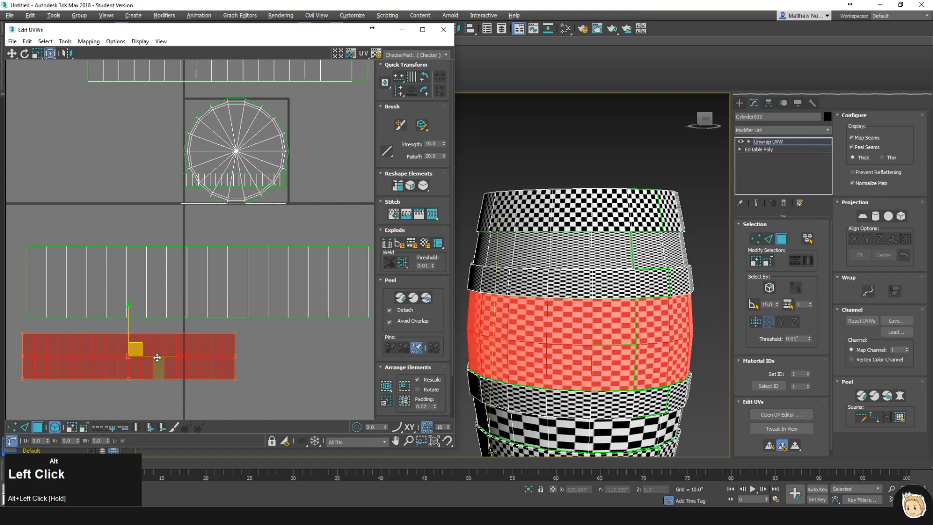
pyautogui.scroll(-2, 281, 262)
pyautogui.scroll(1, 283, 260)
pyautogui.moveTo(636, 307); pyautogui.dragTo(616, 189, button='middle')
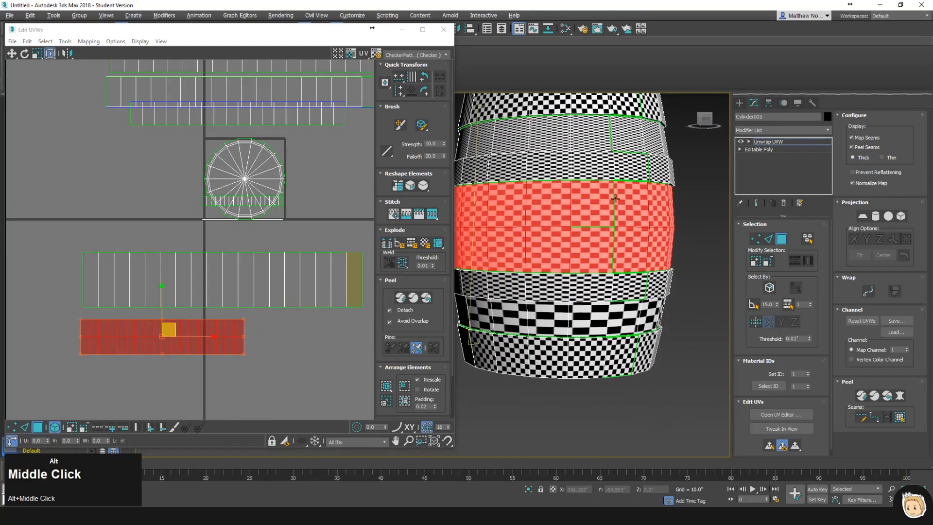
pyautogui.click(580, 317)
pyautogui.keyDown('ctrl'); pyautogui.keyDown('alt'); pyautogui.keyDown('shift'); pyautogui.click(555, 322); pyautogui.keyUp('shift'); pyautogui.keyUp('alt'); pyautogui.keyUp('ctrl')
pyautogui.keyDown('ctrl'); pyautogui.keyDown('alt'); pyautogui.click(554, 323); pyautogui.keyUp('alt'); pyautogui.keyUp('ctrl')
pyautogui.keyDown('ctrl'); pyautogui.keyDown('alt'); pyautogui.keyDown('shift'); pyautogui.click(545, 323); pyautogui.keyUp('shift'); pyautogui.keyUp('alt'); pyautogui.keyUp('ctrl')
pyautogui.keyDown('ctrl'); pyautogui.keyDown('alt'); pyautogui.keyDown('shift'); pyautogui.click(524, 321); pyautogui.keyUp('shift'); pyautogui.keyUp('alt'); pyautogui.keyUp('ctrl')
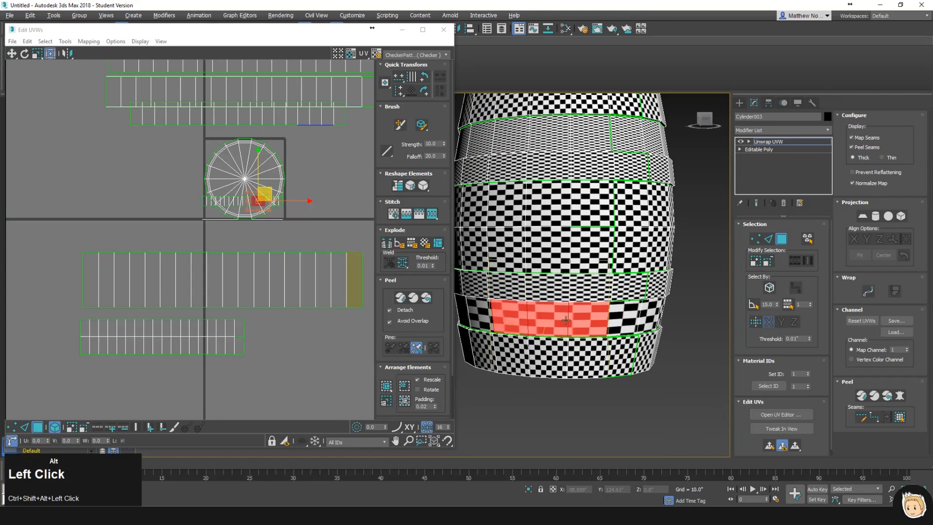
pyautogui.keyDown('alt'); pyautogui.click(661, 332); pyautogui.keyUp('alt')
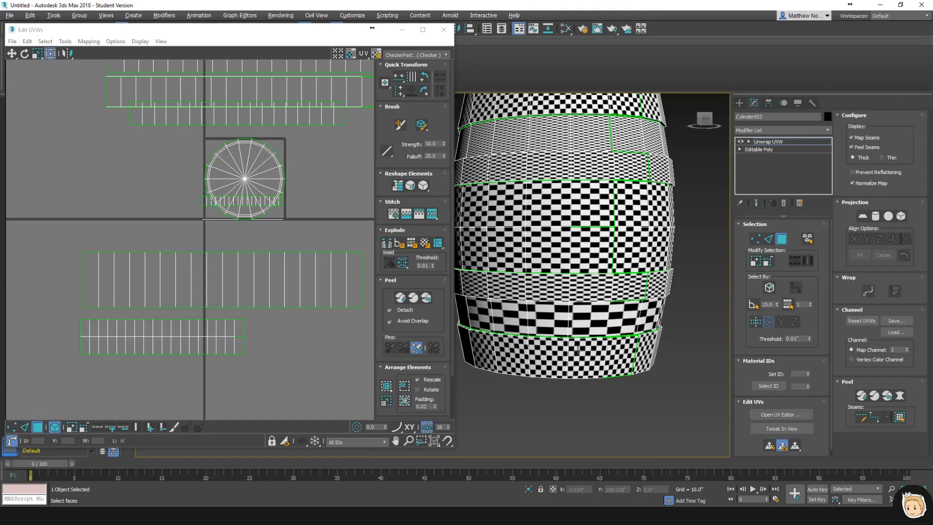
# - Select the full ring of faces just above the barrel's bottom band and apply a cylindrical projection to it
pyautogui.click(598, 311)
pyautogui.keyDown('ctrl'); pyautogui.keyDown('alt'); pyautogui.keyDown('shift'); pyautogui.click(559, 312); pyautogui.keyUp('shift'); pyautogui.keyUp('alt'); pyautogui.keyUp('ctrl')
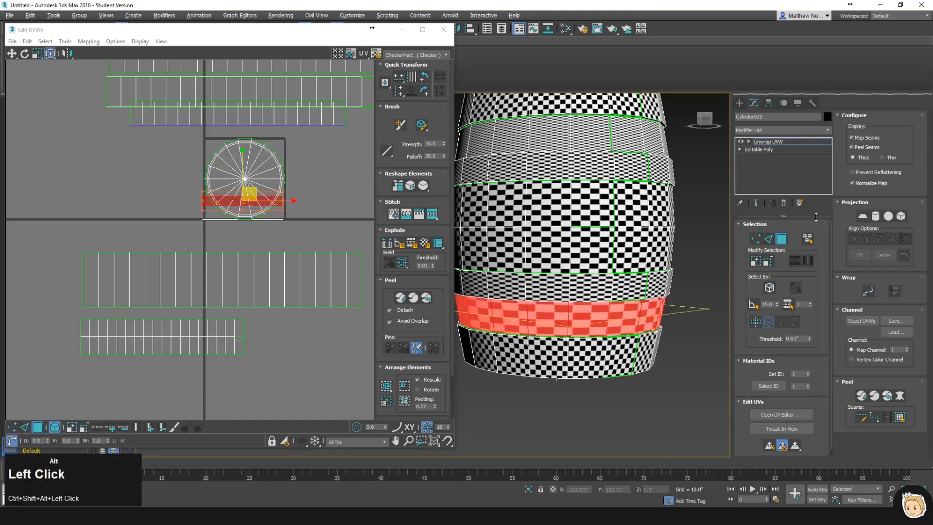
pyautogui.keyDown('alt'); pyautogui.click(873, 217); pyautogui.keyUp('alt')
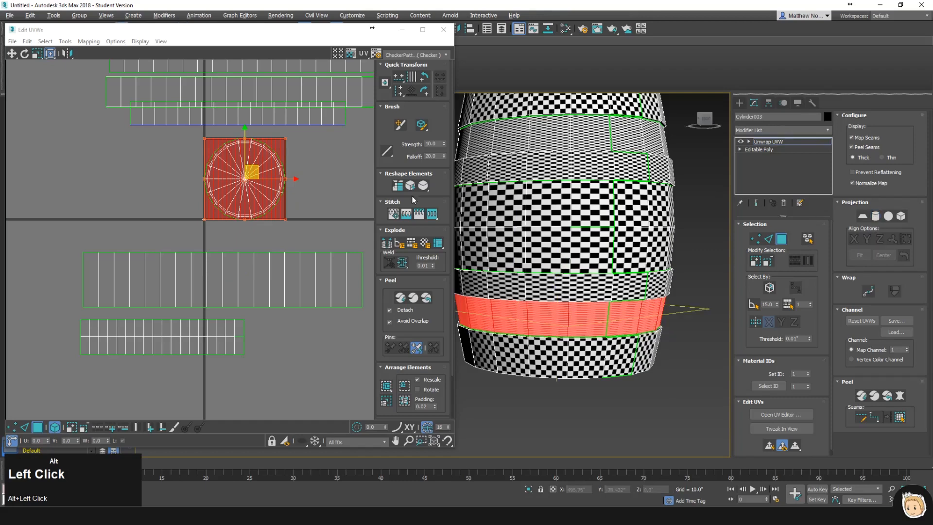
# - Shrink the newly projected ring's UV shell and place it below the other two unwrapped strips
pyautogui.moveTo(286, 139); pyautogui.dragTo(189, 384)
pyautogui.click(128, 278)
pyautogui.click(122, 344)
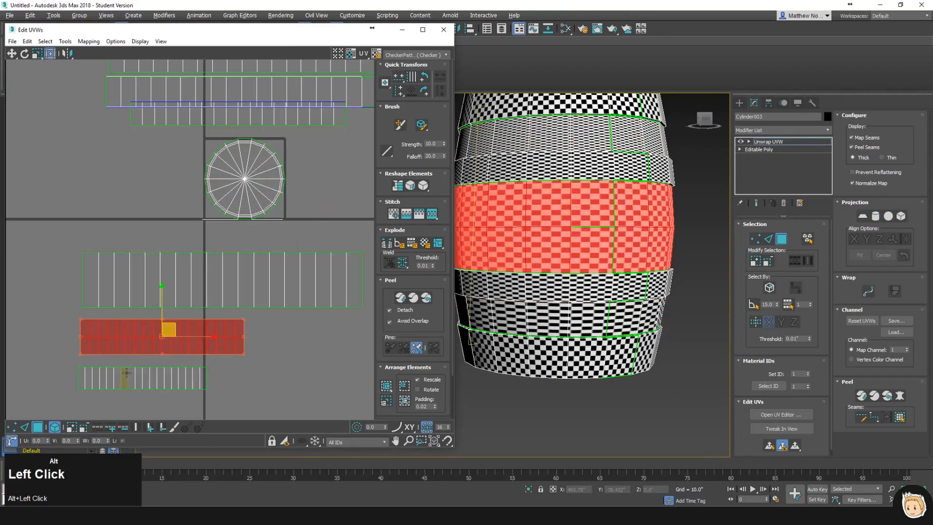
pyautogui.click(126, 374)
pyautogui.click(132, 312)
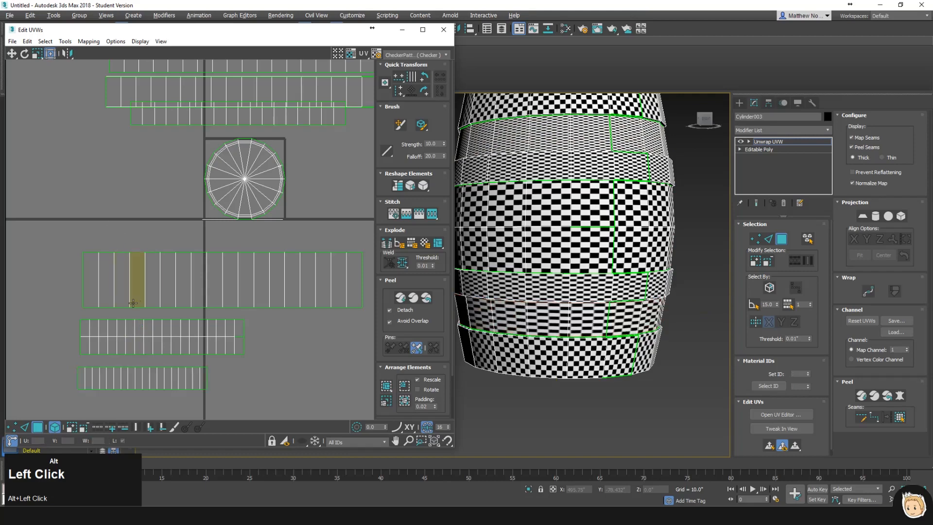
# - Move the circular cap's UV shell out of the UV square, separating it from the overlapping flat shell
pyautogui.moveTo(168, 137); pyautogui.dragTo(314, 202)
pyautogui.keyDown('alt'); pyautogui.moveTo(635, 185); pyautogui.dragTo(671, 199, button='middle'); pyautogui.keyUp('alt')
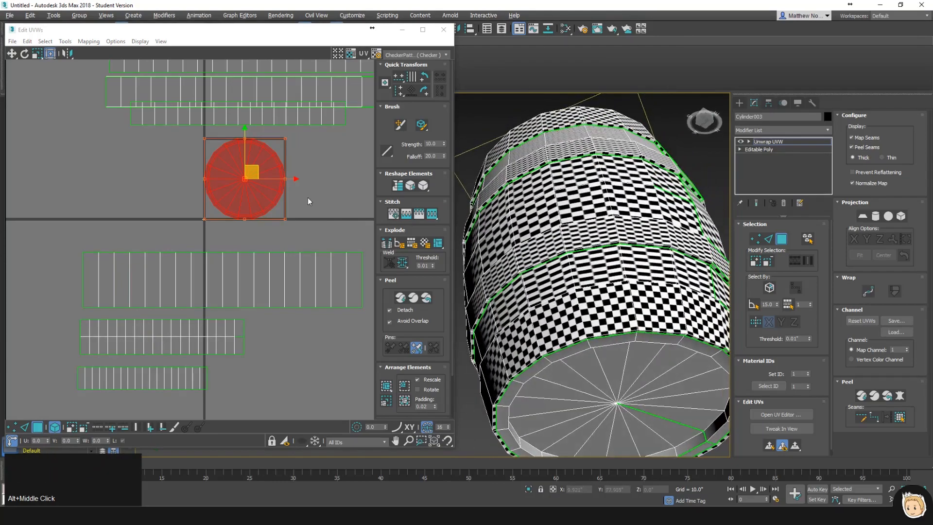
pyautogui.click(301, 157)
pyautogui.moveTo(322, 230); pyautogui.dragTo(328, 236)
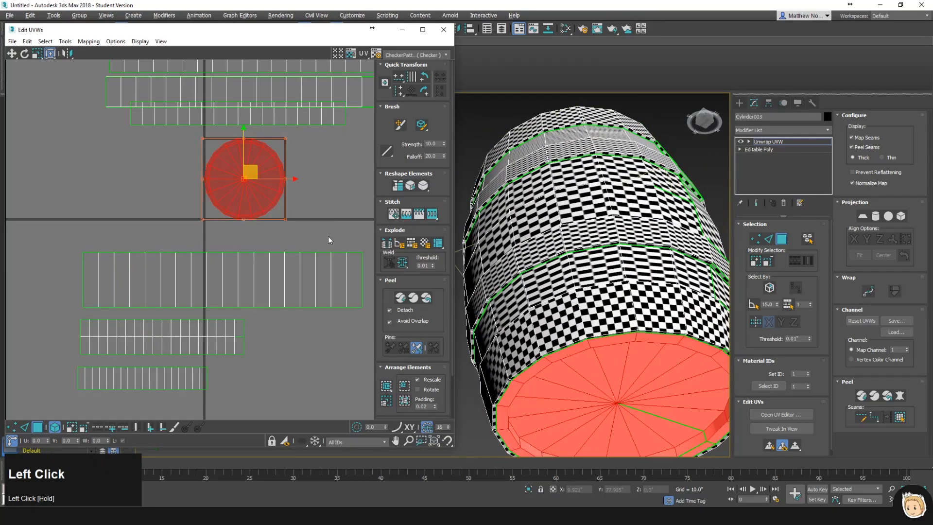
pyautogui.scroll(2, 291, 235)
pyautogui.click(291, 235)
pyautogui.scroll(2, 291, 235)
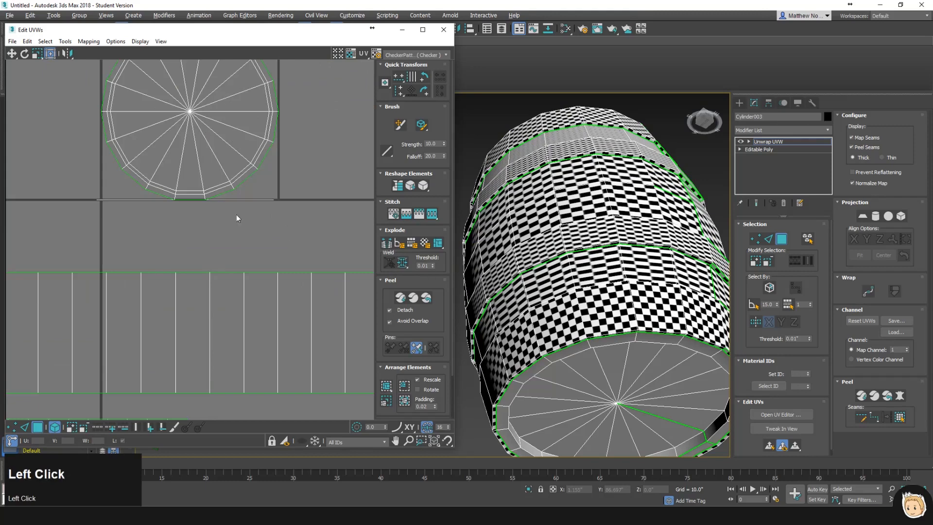
pyautogui.moveTo(155, 105); pyautogui.dragTo(160, 139, button='middle')
pyautogui.click(160, 140)
pyautogui.scroll(-2, 181, 163)
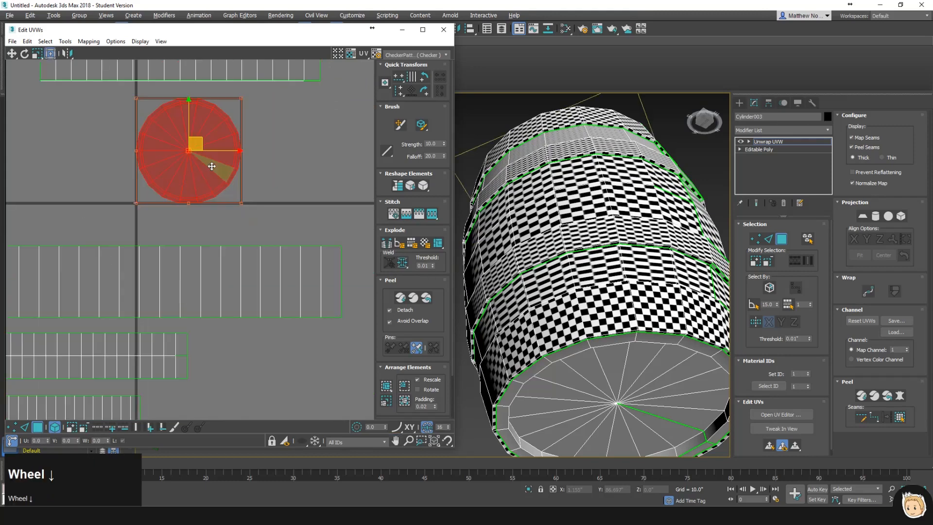
pyautogui.moveTo(224, 161); pyautogui.dragTo(71, 169)
pyautogui.click(154, 162)
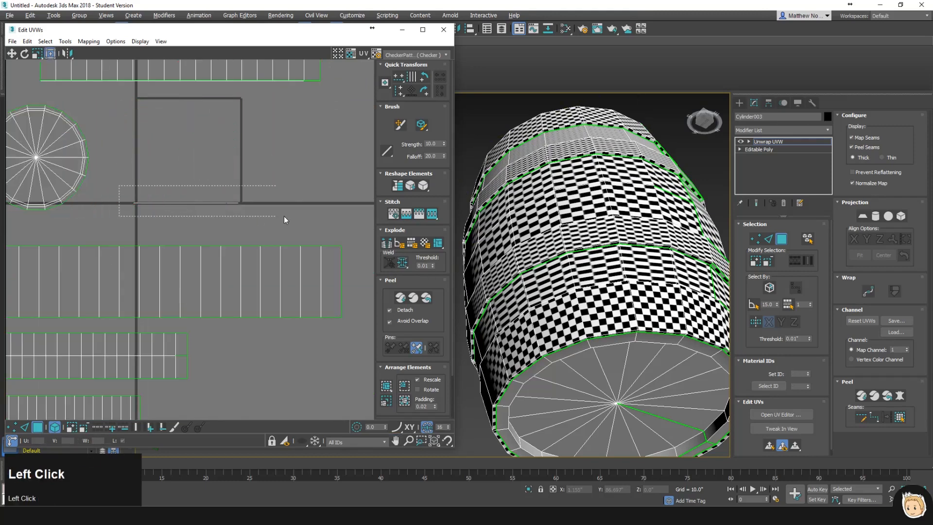
# - Select the barrel's bottom cap by its flat UV line and apply a planar projection to it
pyautogui.moveTo(258, 216); pyautogui.dragTo(261, 218)
pyautogui.moveTo(204, 183); pyautogui.dragTo(196, 152)
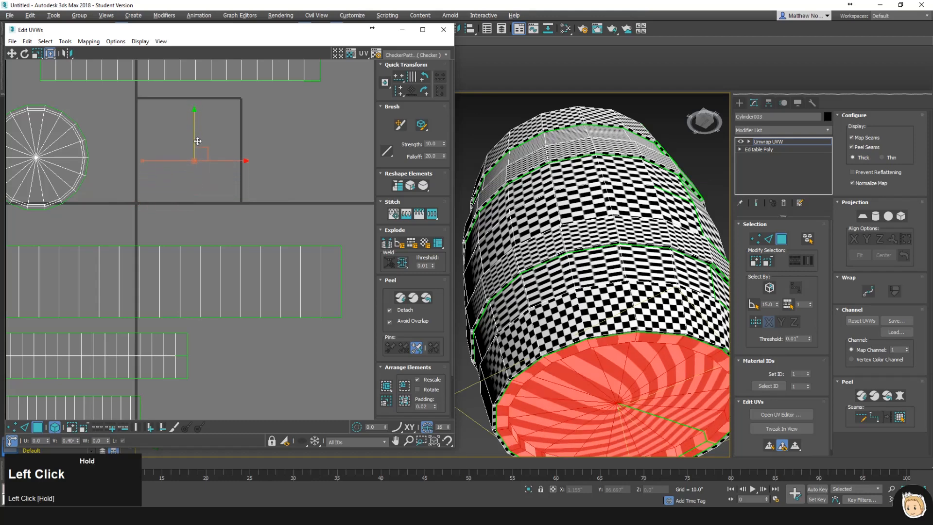
pyautogui.click(865, 219)
pyautogui.scroll(-5, 292, 194)
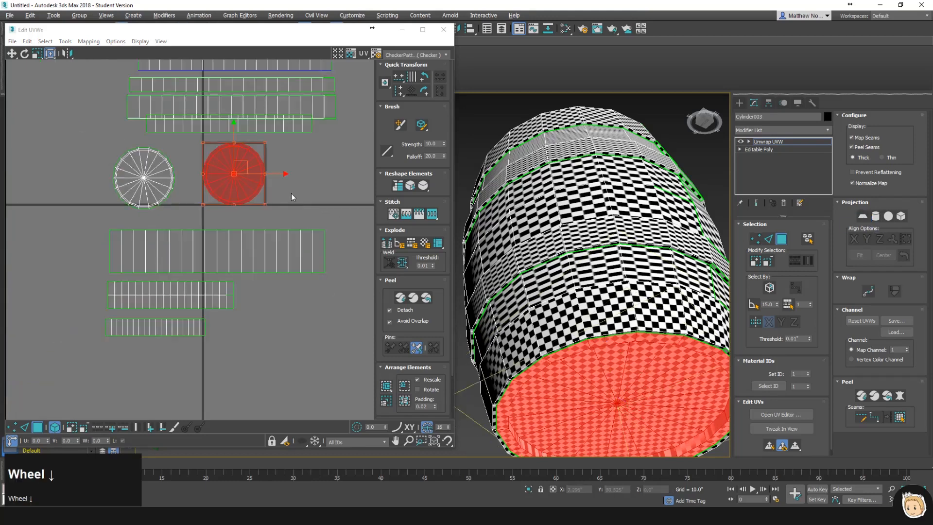
# - Move both circular cap shells well away from the UV square and stack them one above the other
pyautogui.click(246, 185)
pyautogui.moveTo(268, 168); pyautogui.dragTo(86, 160)
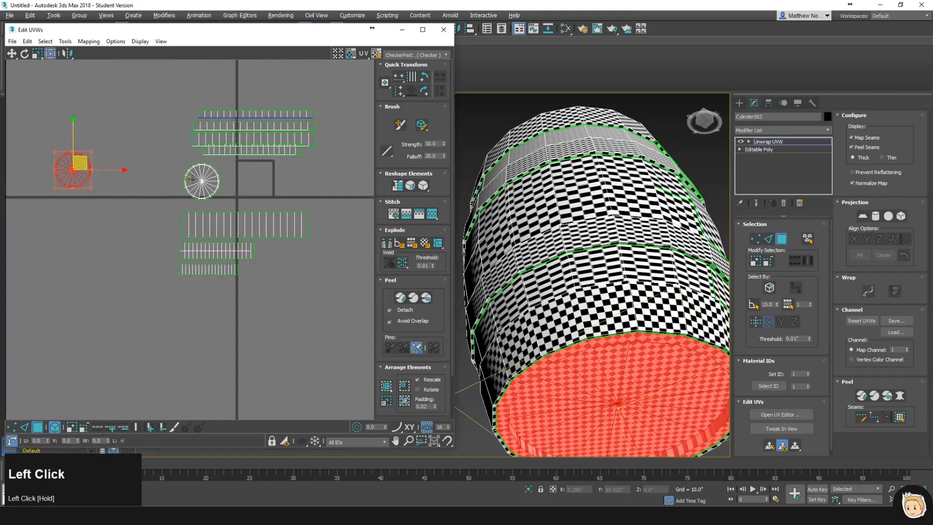
pyautogui.click(213, 179)
pyautogui.moveTo(212, 171); pyautogui.dragTo(82, 113)
pyautogui.click(141, 155)
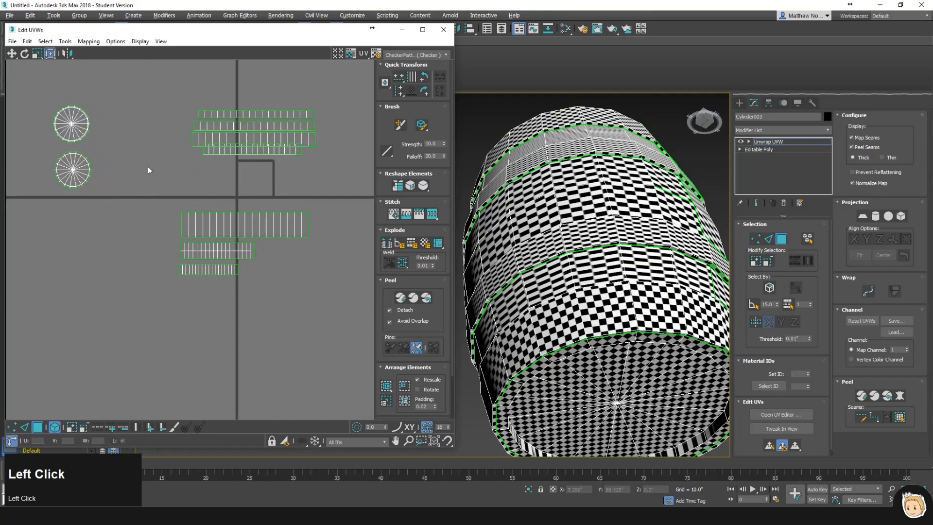
# - Select the tallest UV strip below the UV square and make it shorter and slightly wider
pyautogui.scroll(3, 308, 161)
pyautogui.scroll(-1, 305, 164)
pyautogui.keyDown('alt'); pyautogui.moveTo(630, 275); pyautogui.dragTo(608, 287, button='middle'); pyautogui.keyUp('alt')
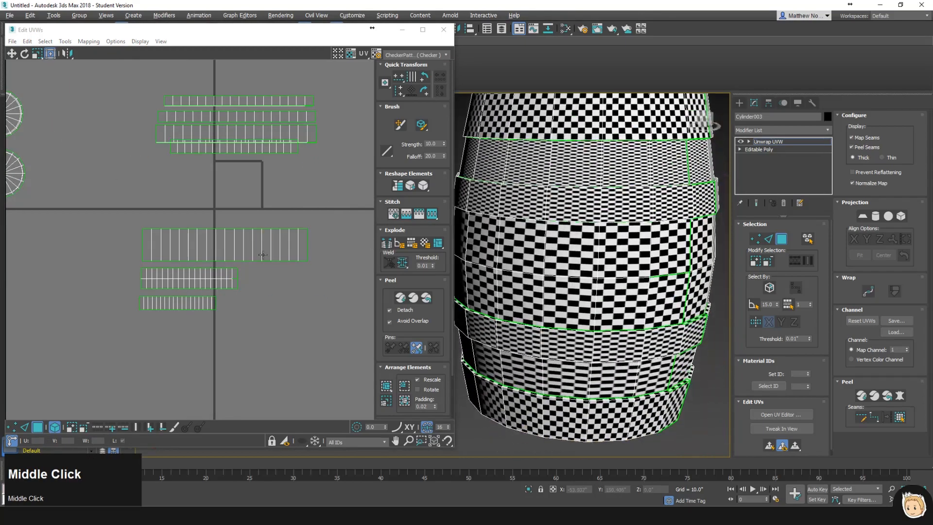
pyautogui.scroll(2, 262, 255)
pyautogui.click(187, 258)
pyautogui.click(201, 279)
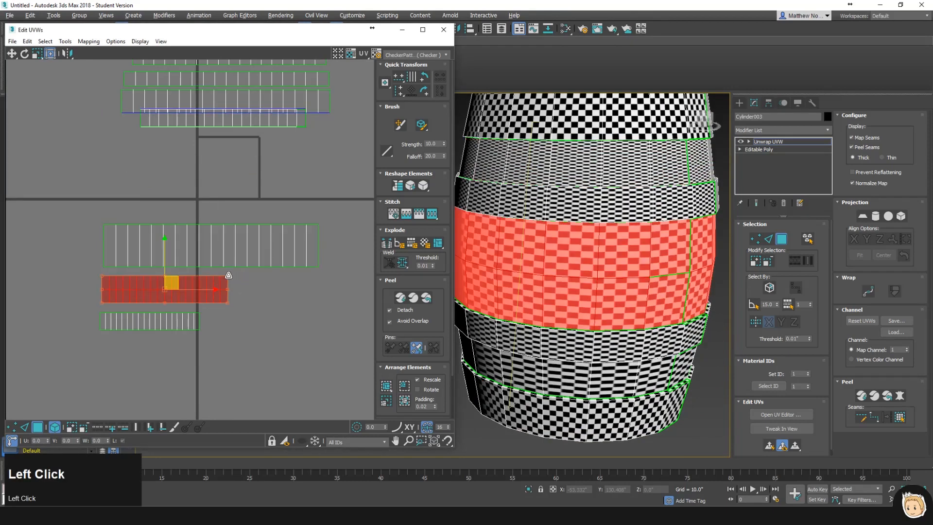
pyautogui.click(186, 246)
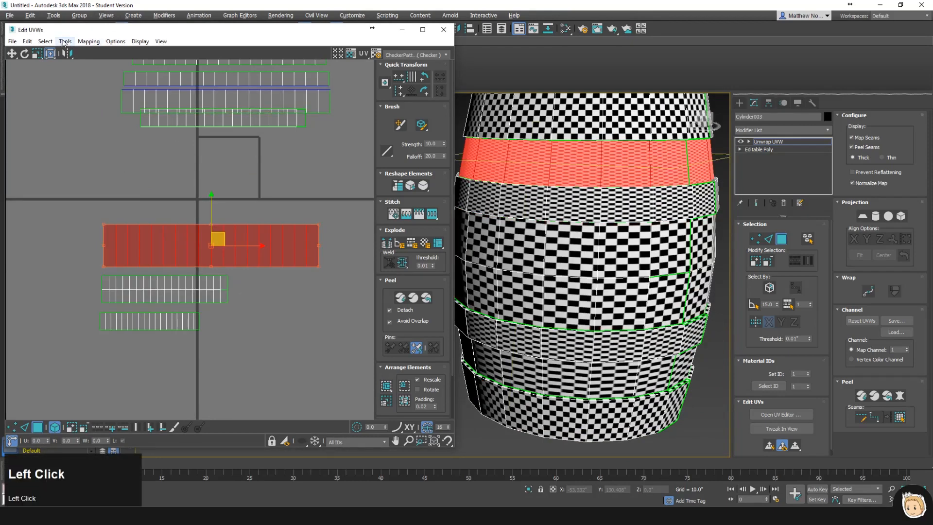
pyautogui.scroll(4, 602, 185)
pyautogui.moveTo(572, 153); pyautogui.dragTo(579, 198, button='middle')
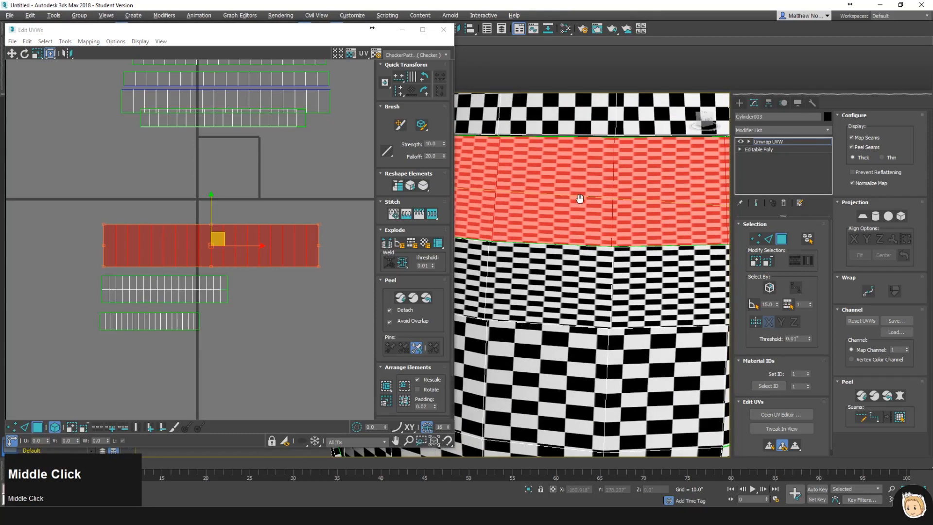
pyautogui.moveTo(319, 225); pyautogui.dragTo(341, 238)
# - Relax the selected UV strip using Relax By Polygon Angles
pyautogui.click(63, 42)
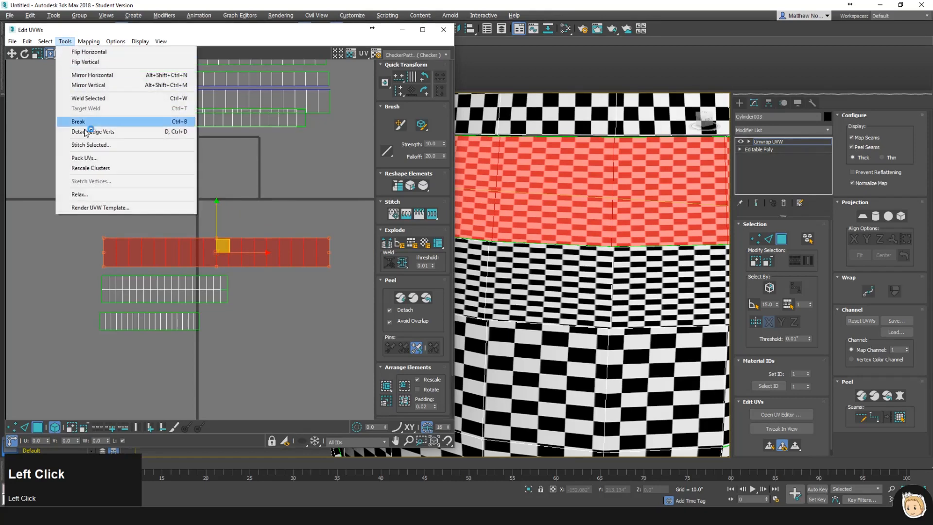
pyautogui.click(87, 194)
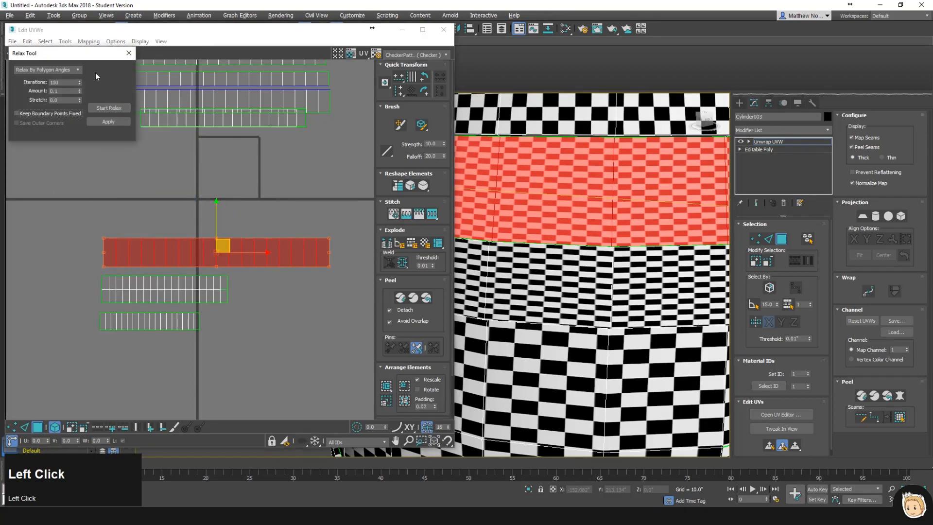
pyautogui.click(49, 70)
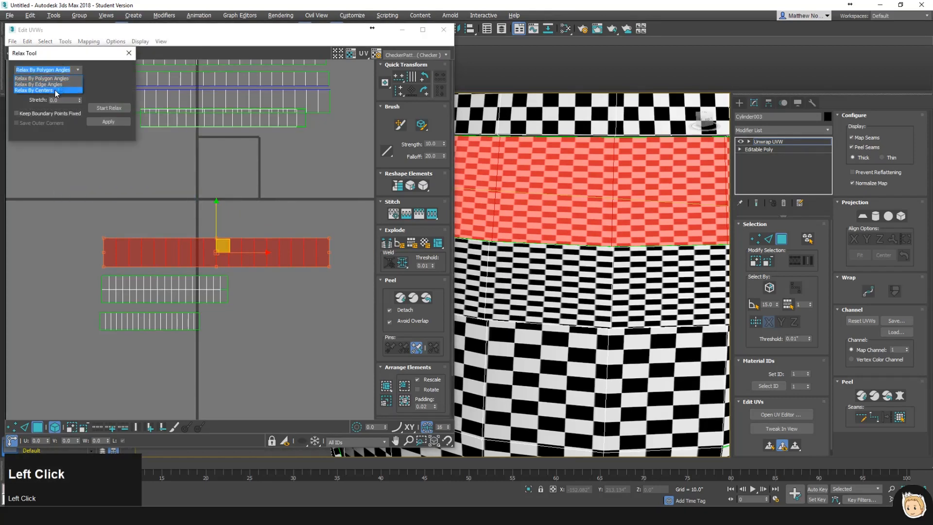
pyautogui.click(66, 79)
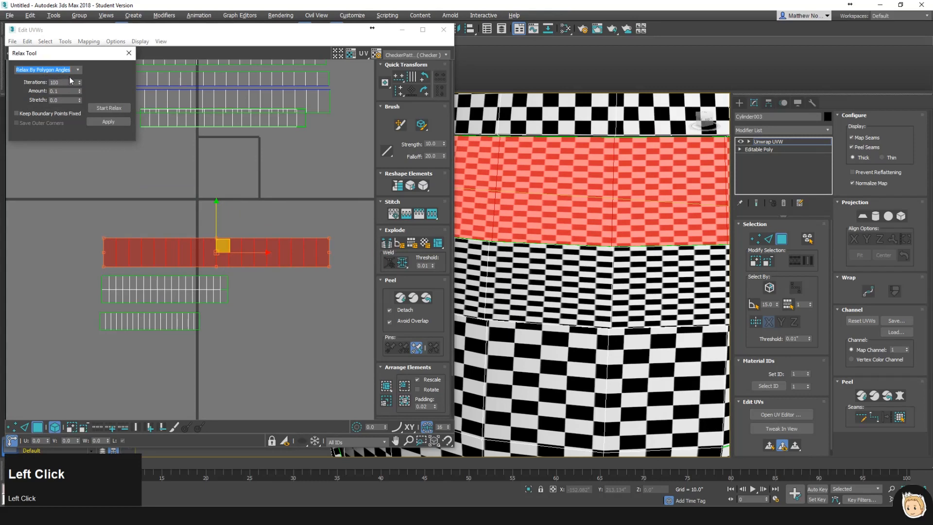
pyautogui.click(108, 108)
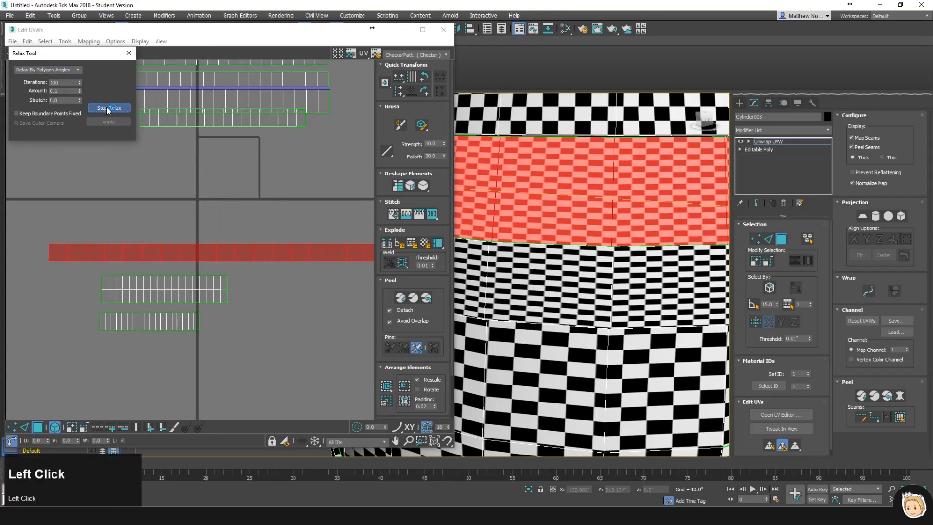
pyautogui.click(107, 107)
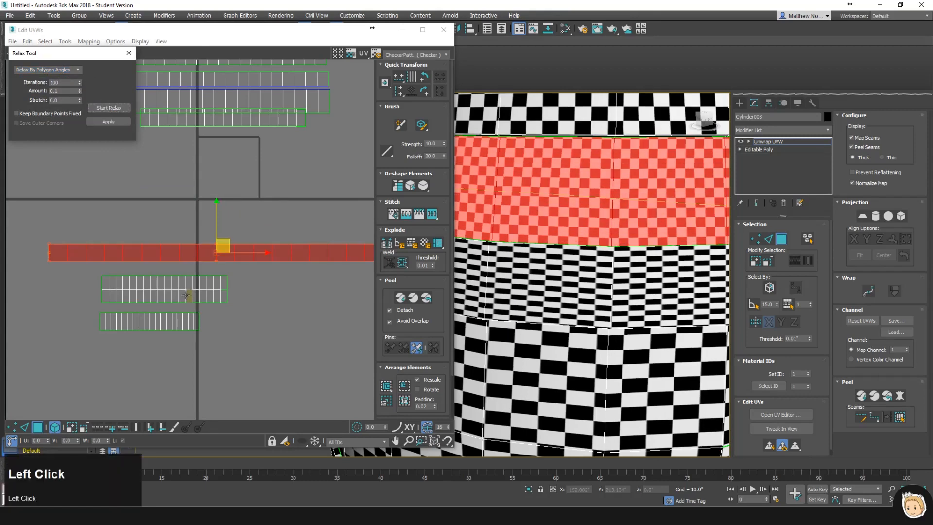
# - Relax the two UV strips beneath it by polygon angles
pyautogui.click(186, 295)
pyautogui.click(112, 109)
pyautogui.click(112, 108)
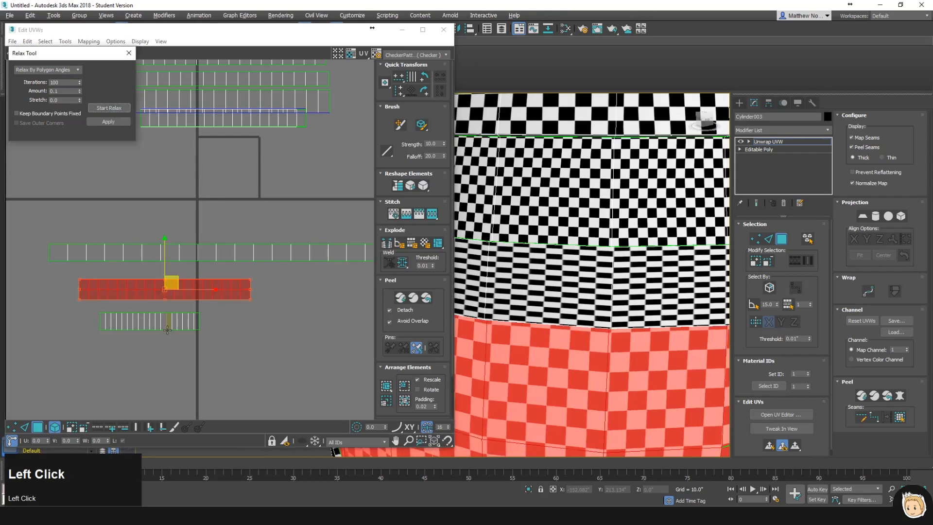
pyautogui.click(114, 109)
pyautogui.click(115, 109)
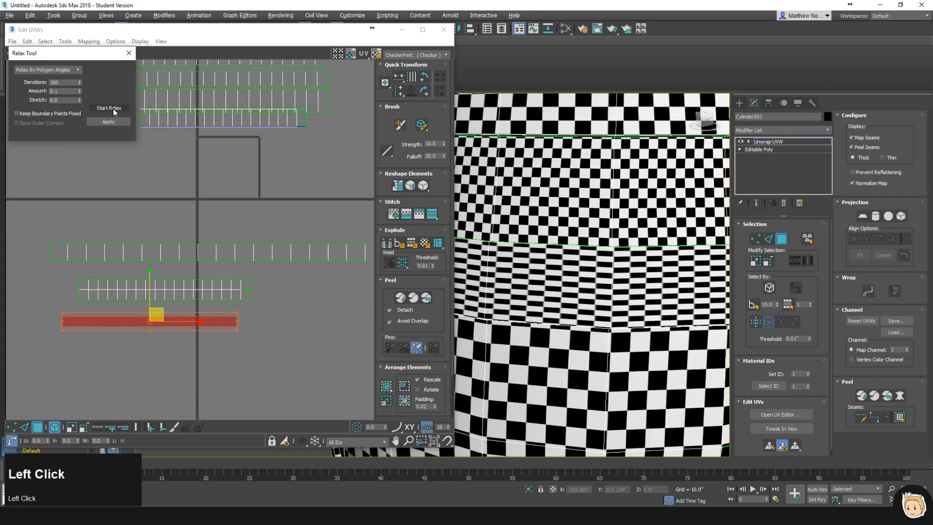
# - Scale down the longest relaxed UV strip to about the length of the two strips beneath it
pyautogui.scroll(-2, 243, 270)
pyautogui.click(244, 264)
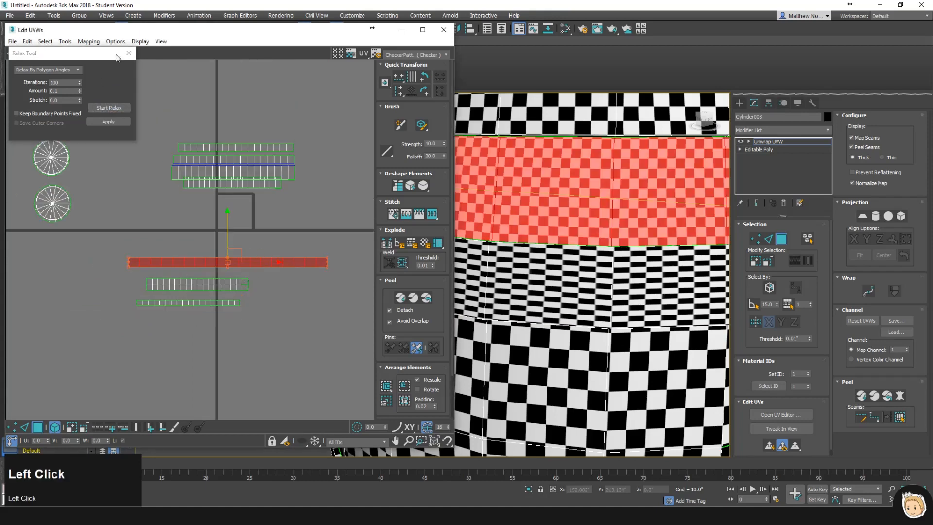
pyautogui.moveTo(120, 57); pyautogui.dragTo(122, 83)
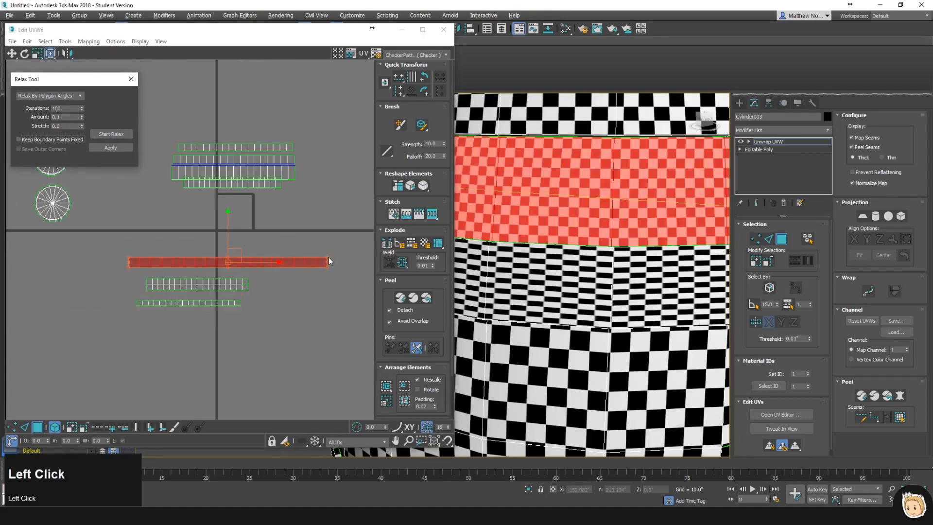
pyautogui.moveTo(327, 258); pyautogui.dragTo(181, 262)
# - Move the middle strip directly under the uppermost one, aligning their starts, and scale the uppermost strip to the same length
pyautogui.scroll(3, 237, 282)
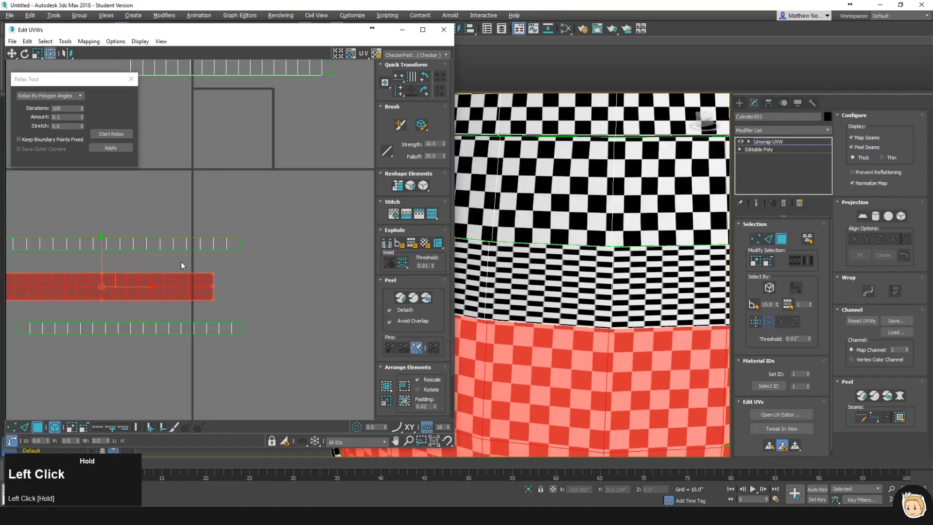
pyautogui.moveTo(124, 291); pyautogui.dragTo(222, 237, button='middle')
pyautogui.moveTo(175, 222); pyautogui.dragTo(220, 202)
pyautogui.click(330, 192)
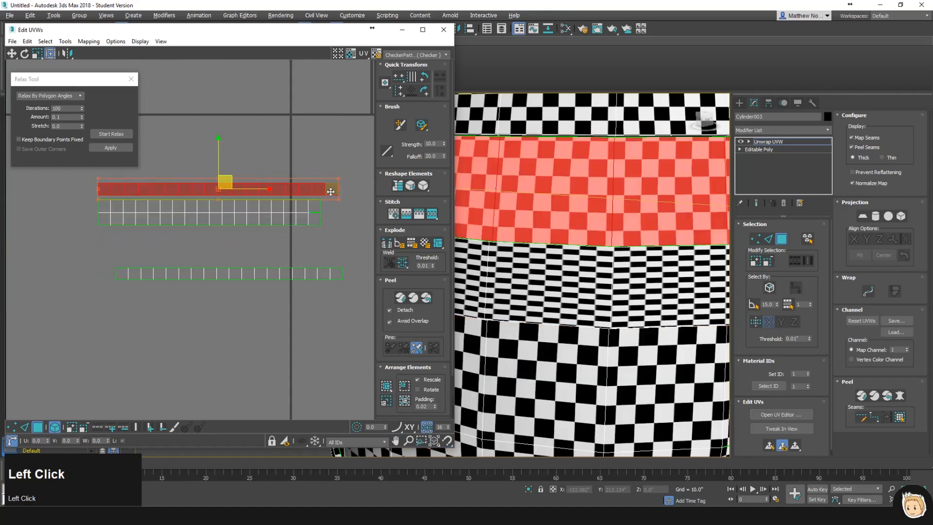
pyautogui.keyDown('ctrl'); pyautogui.moveTo(339, 179); pyautogui.dragTo(320, 184); pyautogui.keyUp('ctrl')
# - Move the lowest strip up beneath the other two and scale it to match their length
pyautogui.click(272, 275)
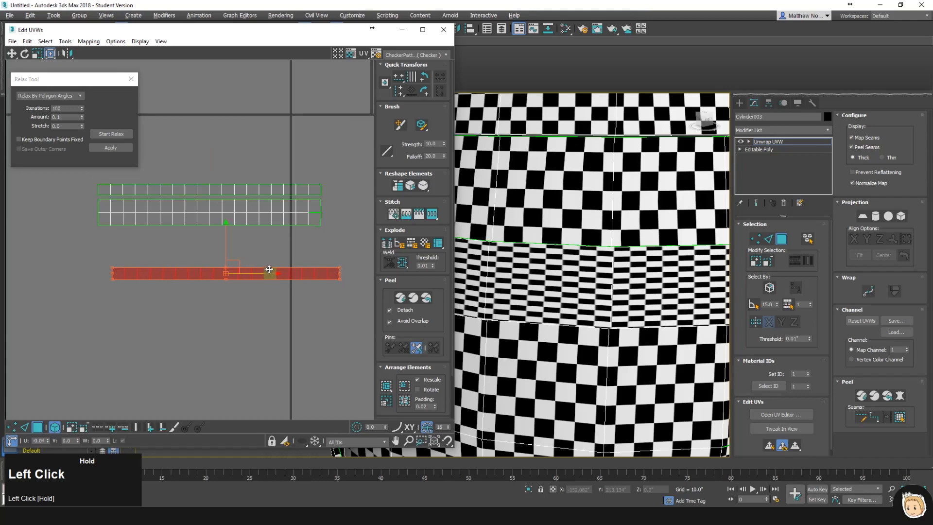
pyautogui.moveTo(225, 267); pyautogui.dragTo(221, 225)
pyautogui.keyDown('ctrl'); pyautogui.moveTo(324, 222); pyautogui.dragTo(323, 223); pyautogui.keyUp('ctrl')
pyautogui.click(341, 218)
# - Switch the UV editor to vertex selection for the split end of the middle strip
pyautogui.scroll(8, 325, 222)
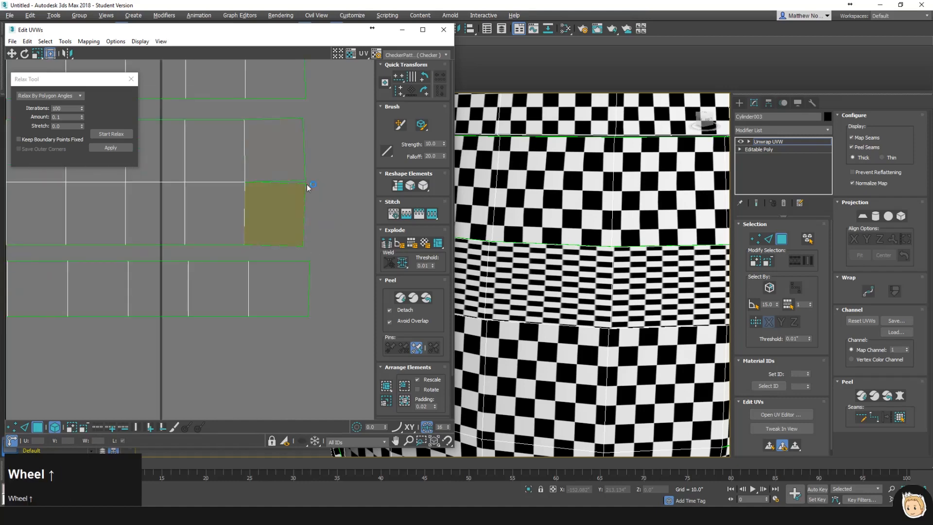
pyautogui.click(11, 427)
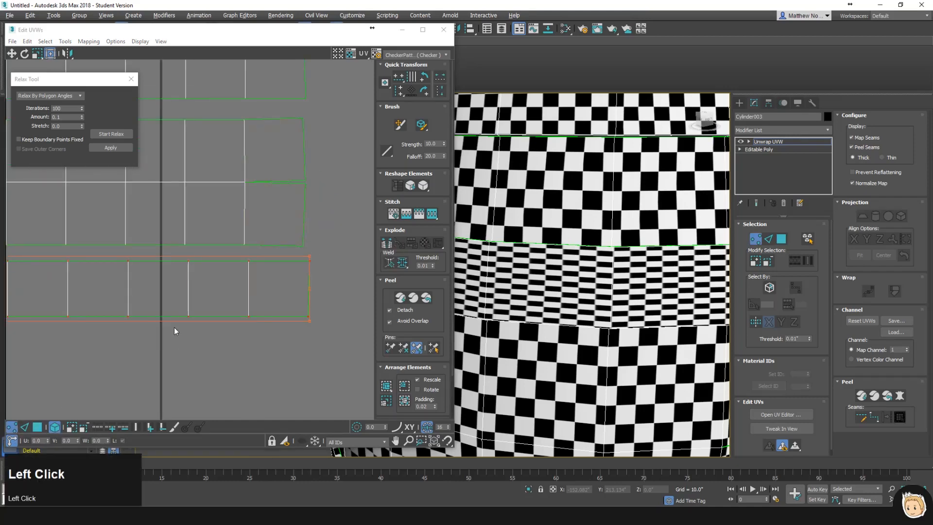
pyautogui.scroll(5, 321, 196)
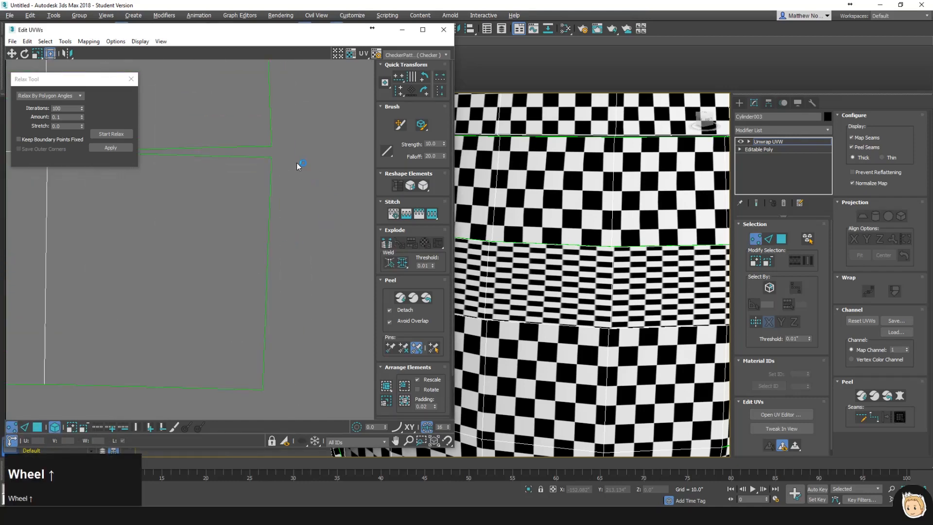
pyautogui.click(270, 154)
pyautogui.moveTo(270, 156); pyautogui.dragTo(271, 150)
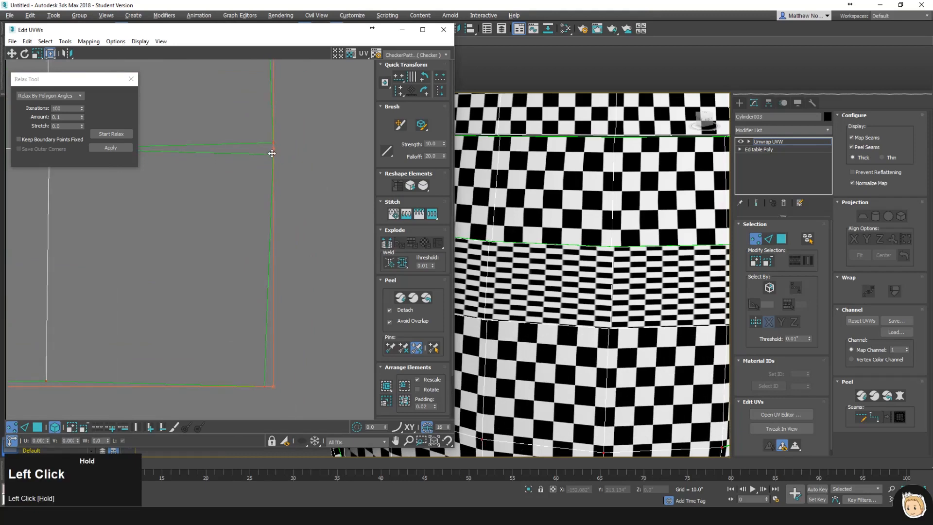
pyautogui.hotkey('ctrl', 'z')
# - Turn off whole-element selection and weld the two split vertices at the end of the middle UV strip
pyautogui.click(57, 430)
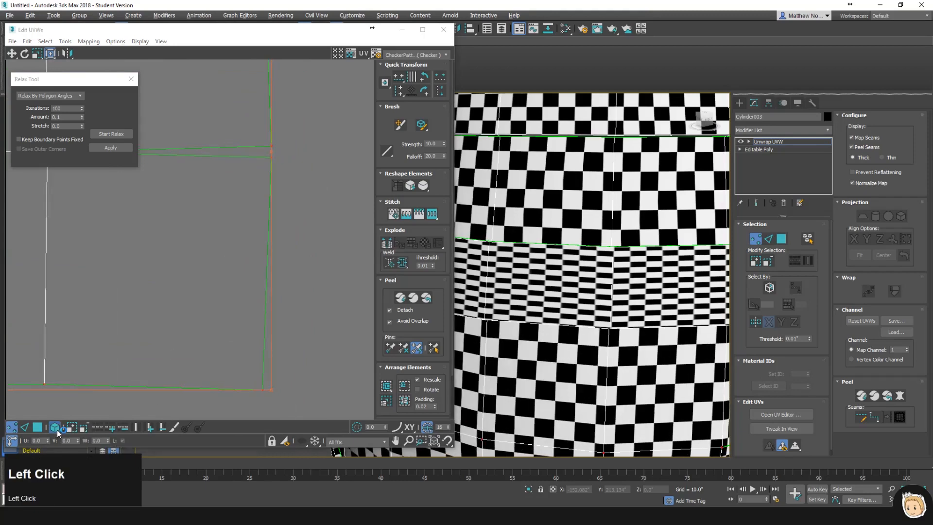
pyautogui.click(306, 180)
pyautogui.moveTo(272, 159); pyautogui.dragTo(273, 159)
pyautogui.hotkey('ctrl', 'z')
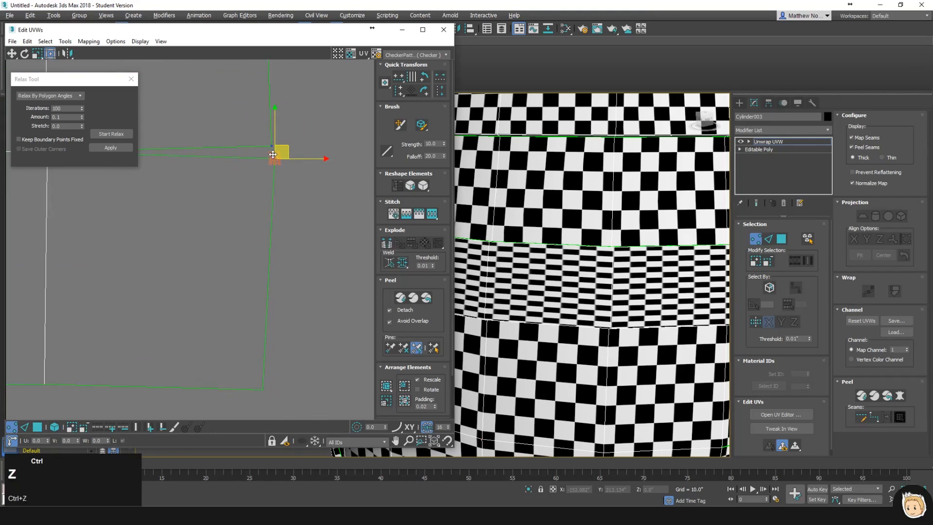
pyautogui.keyDown('ctrl'); pyautogui.click(271, 147); pyautogui.keyUp('ctrl')
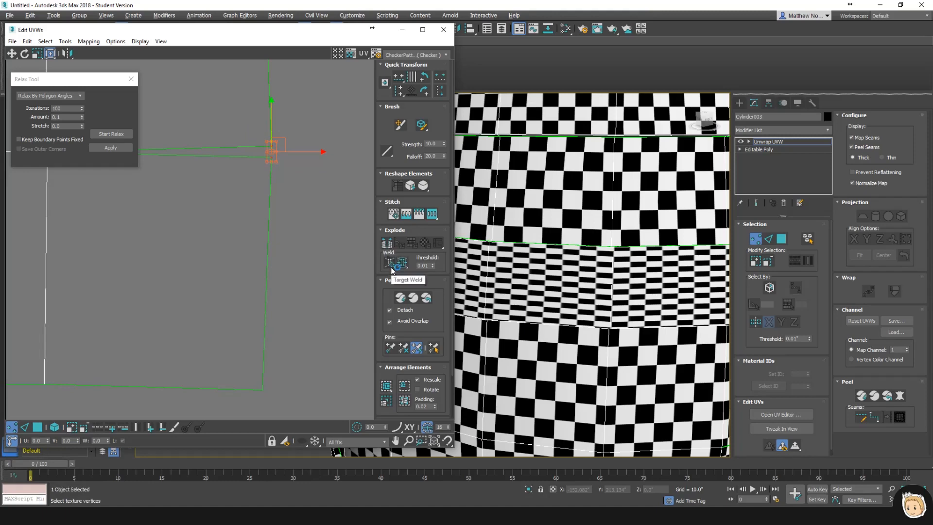
pyautogui.click(404, 266)
pyautogui.click(320, 219)
# - Switch back to polygon selection with whole-element selection enabled for picking complete UV strips
pyautogui.scroll(-5, 308, 211)
pyautogui.moveTo(253, 223); pyautogui.dragTo(163, 240, button='middle')
pyautogui.scroll(-2, 272, 225)
pyautogui.scroll(2, 269, 227)
pyautogui.scroll(1, 198, 232)
pyautogui.scroll(-1, 217, 219)
pyautogui.moveTo(225, 230); pyautogui.dragTo(261, 232, button='middle')
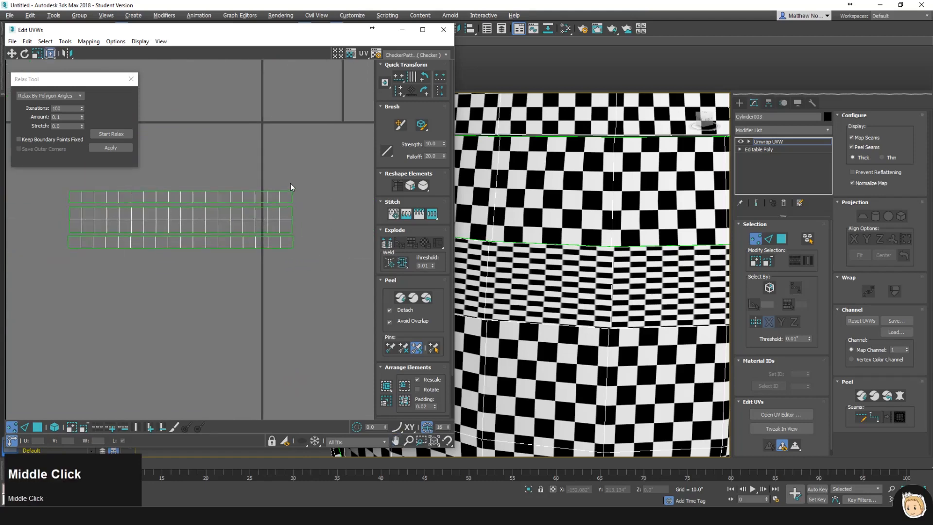
pyautogui.click(37, 427)
pyautogui.click(212, 214)
pyautogui.click(54, 428)
pyautogui.click(241, 216)
pyautogui.click(286, 196)
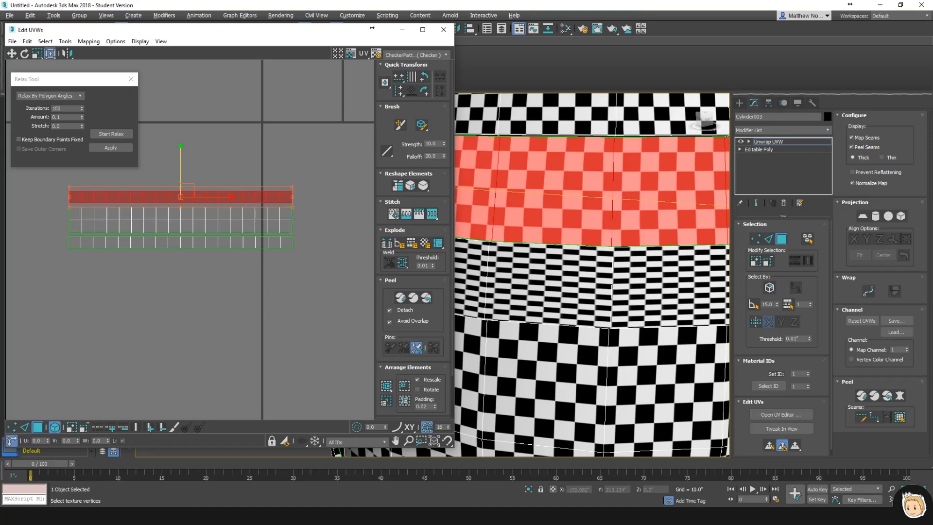
pyautogui.click(311, 166)
# - Straighten the uppermost of the three UV strips
pyautogui.moveTo(329, 209); pyautogui.dragTo(302, 198, button='middle')
pyautogui.scroll(2, 341, 219)
pyautogui.scroll(2, 301, 198)
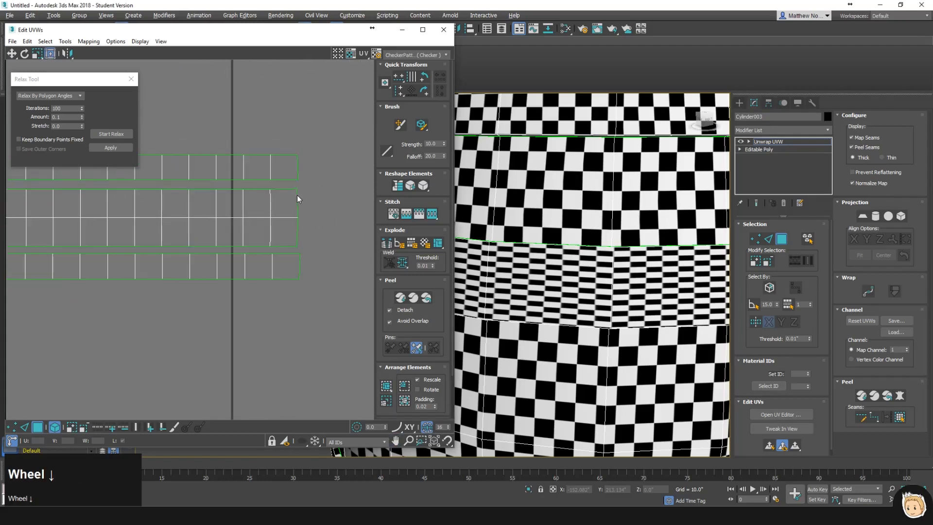
pyautogui.click(285, 168)
pyautogui.click(298, 163)
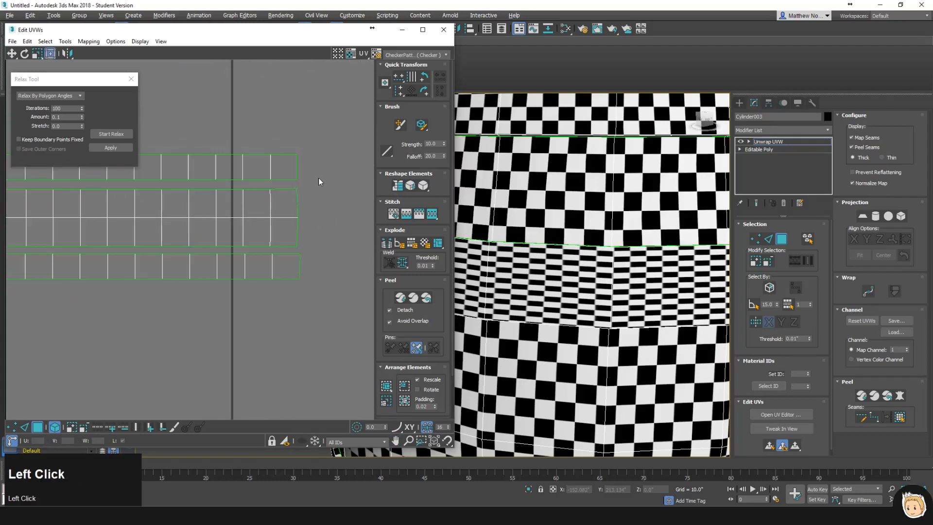
# - Try straightening the middle and lowest UV strips, and undo both changes
pyautogui.click(283, 208)
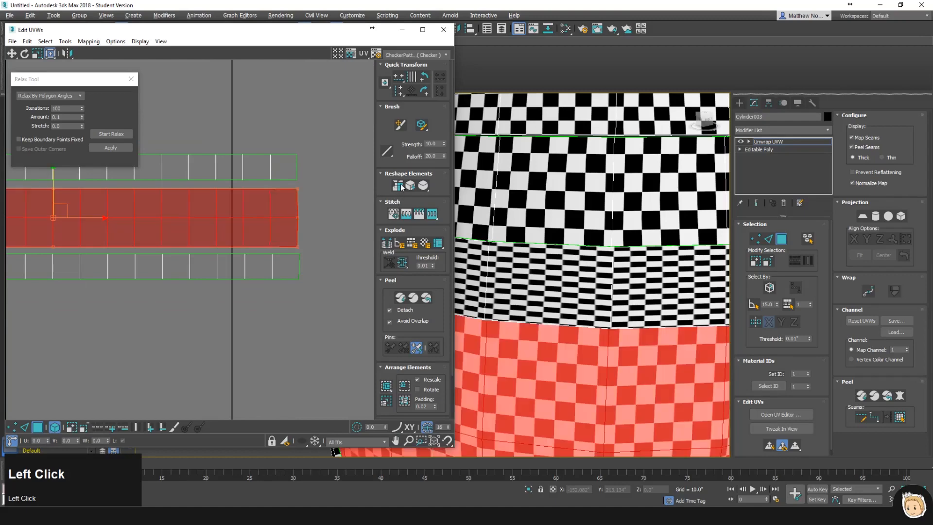
pyautogui.click(294, 152)
pyautogui.click(283, 263)
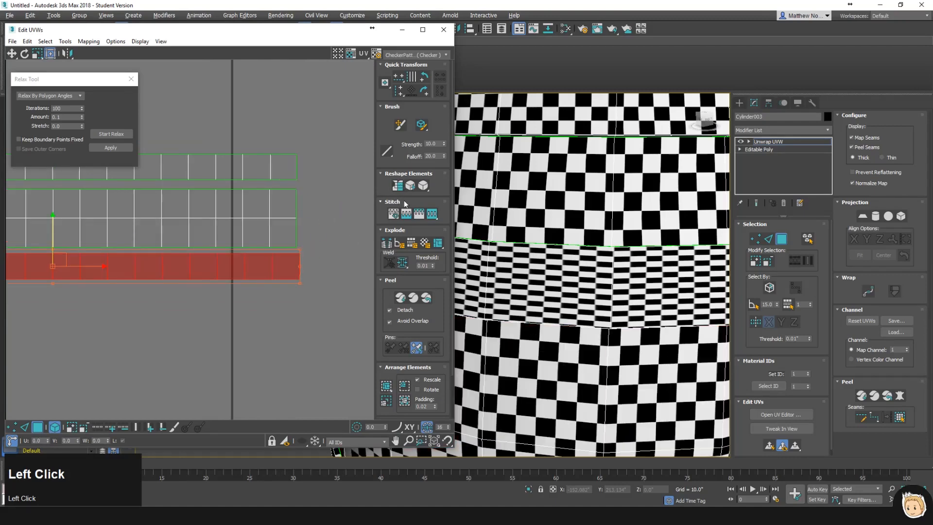
pyautogui.click(285, 163)
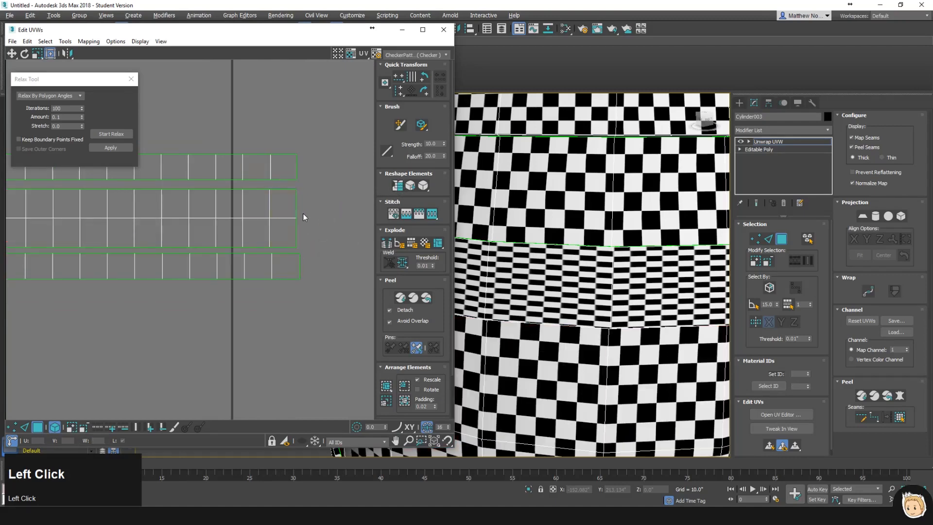
pyautogui.hotkey('ctrl', 'z')
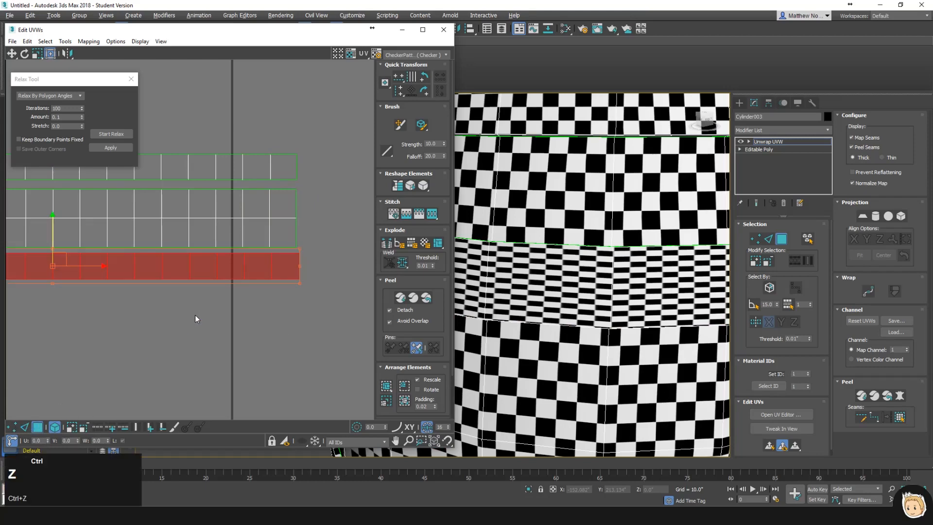
pyautogui.hotkey('ctrl', 'z')
pyautogui.hotkey('ctrl', 'z')
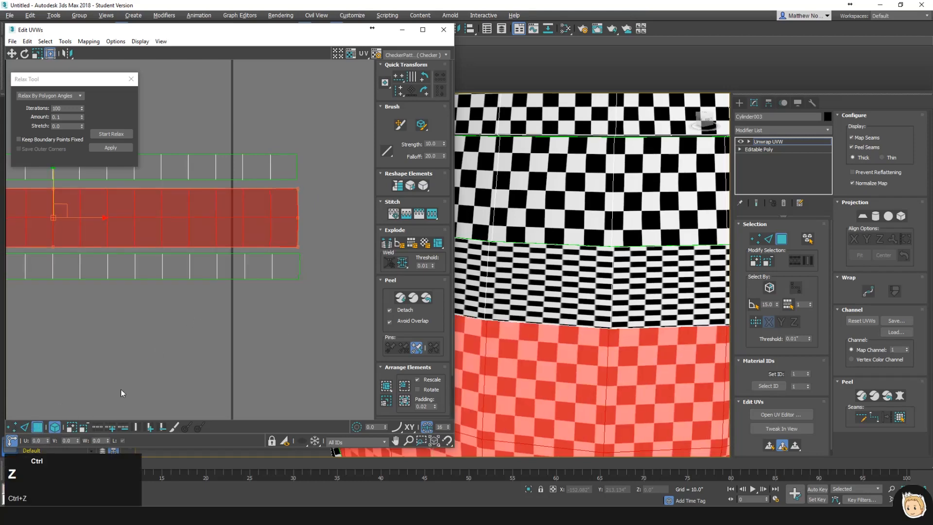
# - Align the column of vertices at the middle strip's open end into a straight vertical line
pyautogui.click(11, 427)
pyautogui.moveTo(303, 206); pyautogui.dragTo(298, 233)
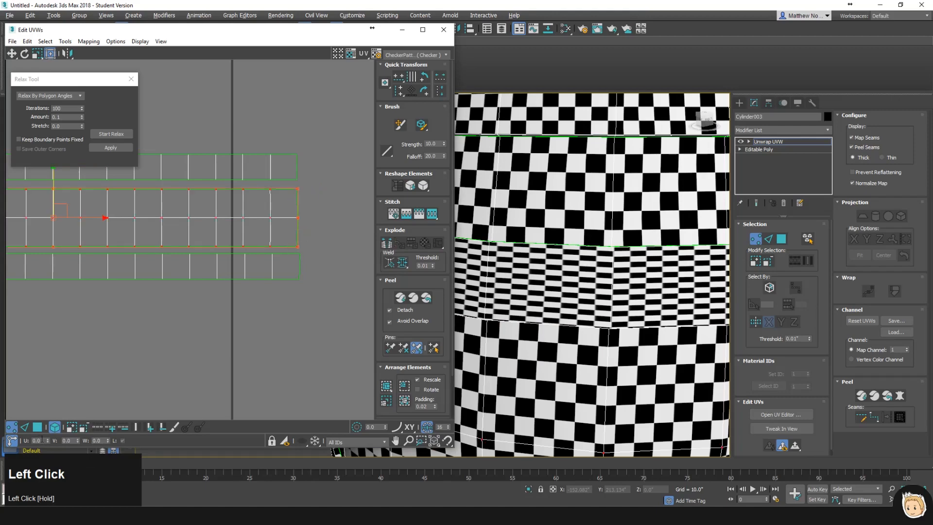
pyautogui.click(327, 194)
pyautogui.moveTo(292, 235); pyautogui.dragTo(290, 254)
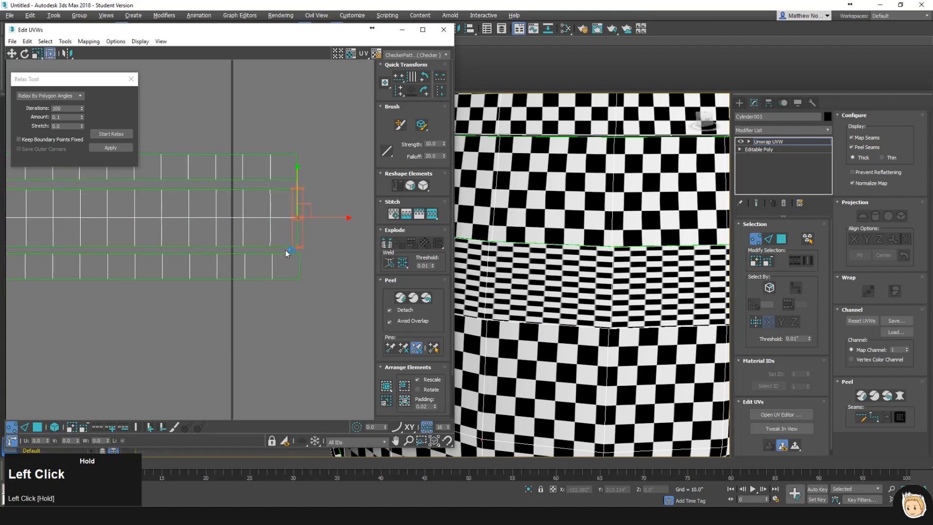
pyautogui.click(400, 92)
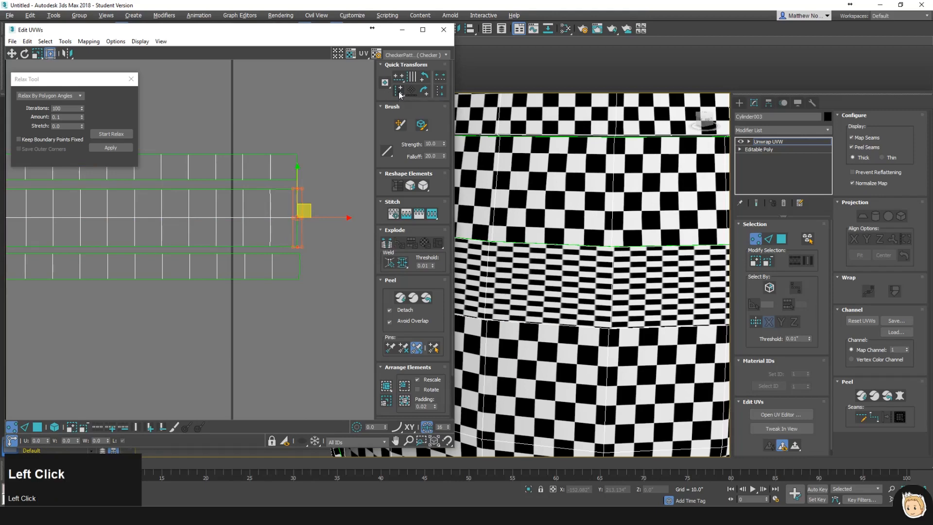
pyautogui.click(318, 193)
pyautogui.scroll(-5, 302, 202)
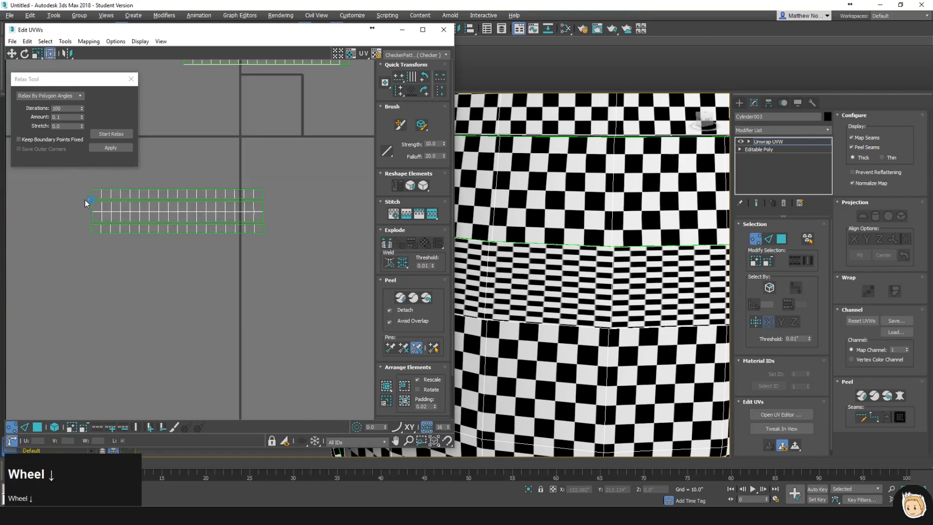
pyautogui.moveTo(85, 200); pyautogui.dragTo(267, 204)
pyautogui.scroll(5, 270, 218)
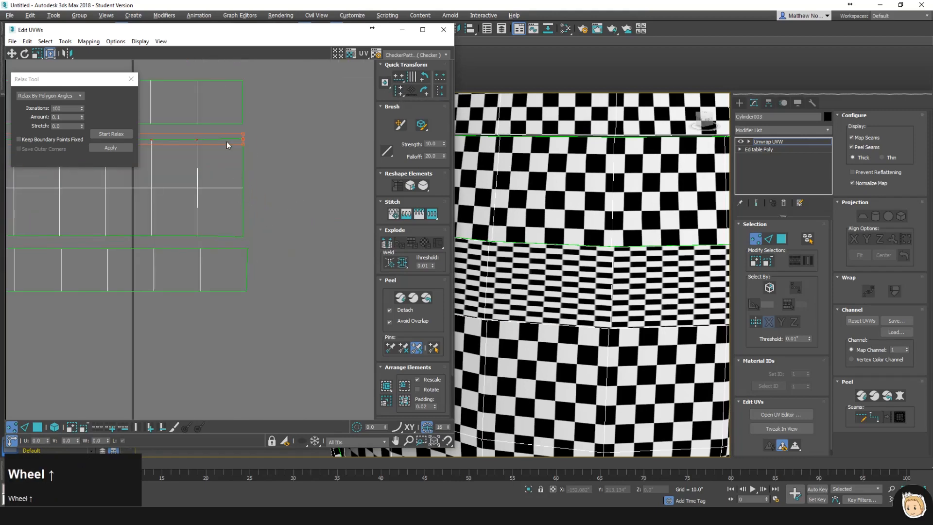
pyautogui.click(270, 150)
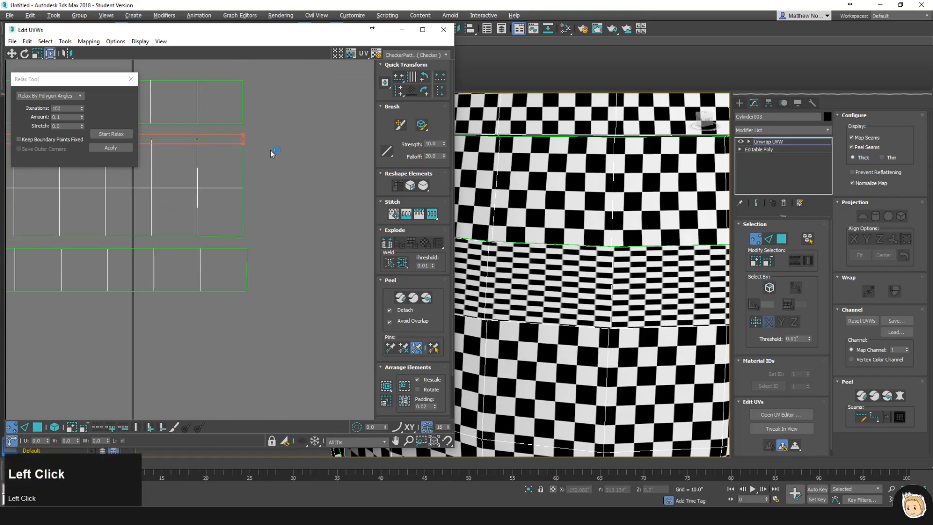
pyautogui.hotkey('ctrl', 'z')
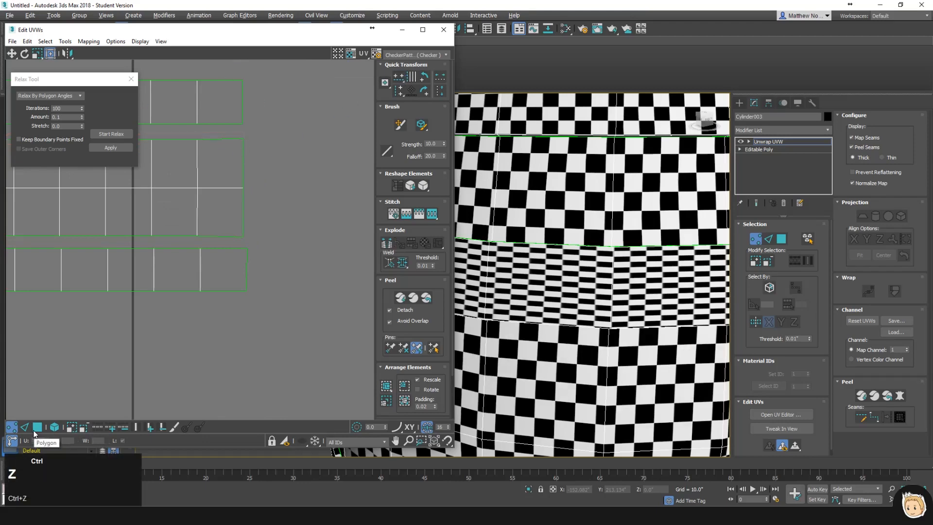
# - Straighten the middle UV strip and the lowest UV strip as whole elements
pyautogui.click(52, 427)
pyautogui.click(221, 211)
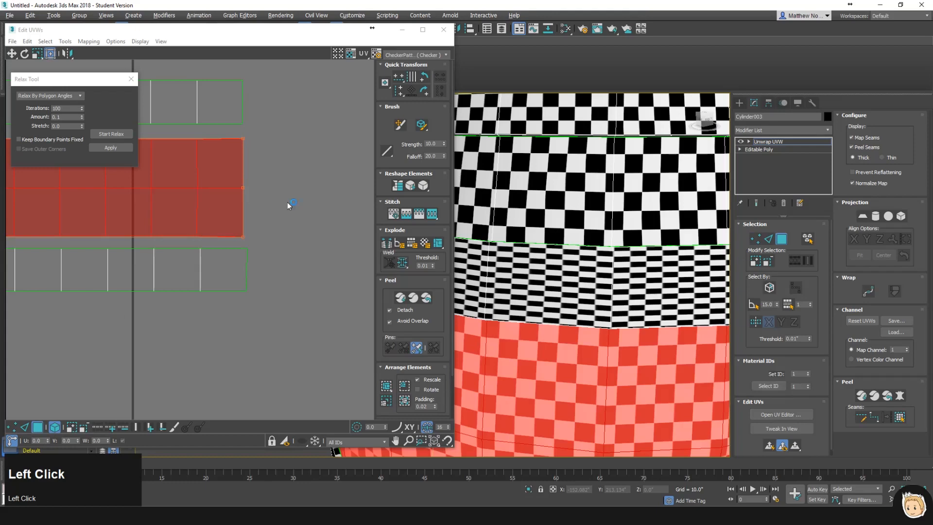
pyautogui.click(235, 270)
pyautogui.click(396, 188)
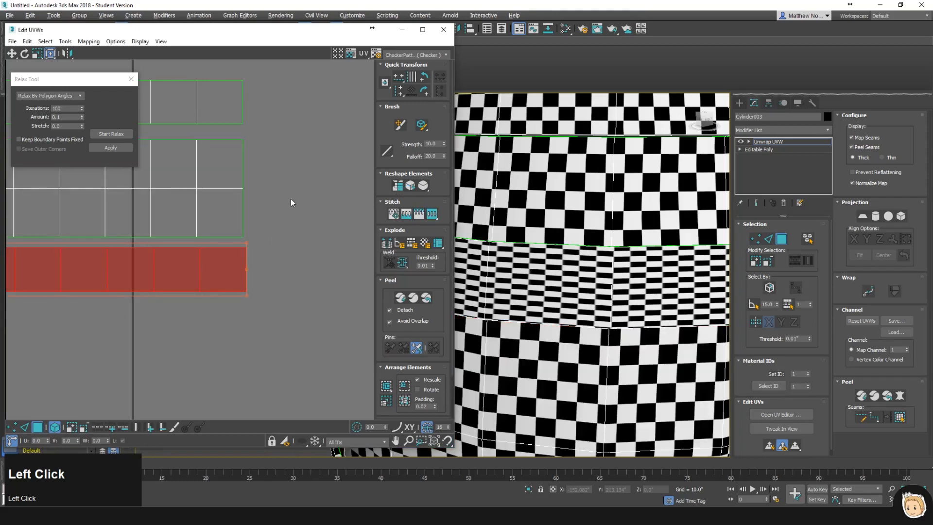
pyautogui.click(265, 180)
pyautogui.scroll(-4, 245, 175)
pyautogui.moveTo(186, 196); pyautogui.dragTo(299, 263, button='middle')
pyautogui.scroll(-2, 271, 226)
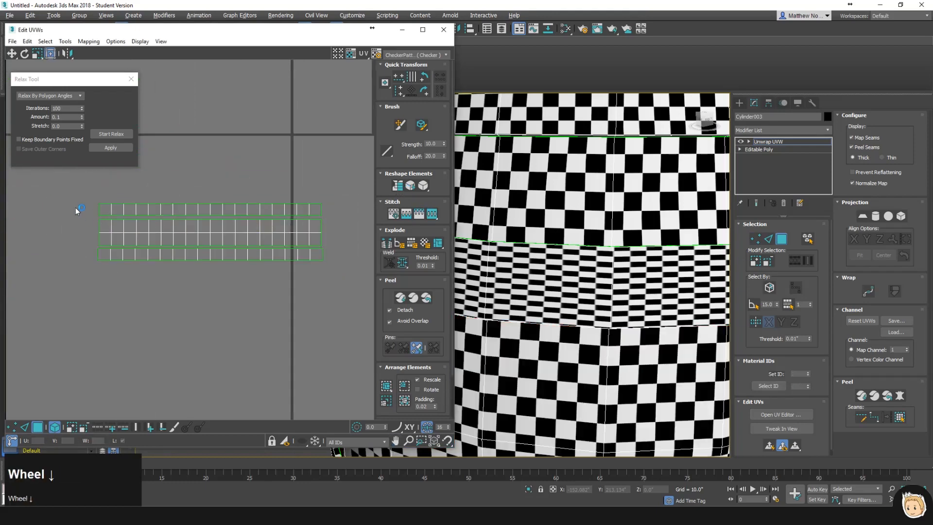
pyautogui.moveTo(82, 203); pyautogui.dragTo(258, 280)
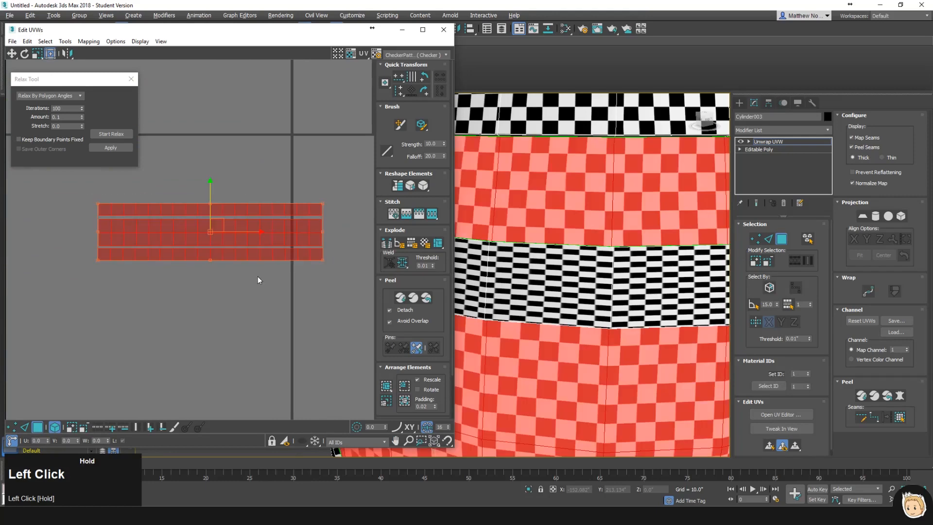
pyautogui.click(398, 89)
pyautogui.hotkey('ctrl', 'z')
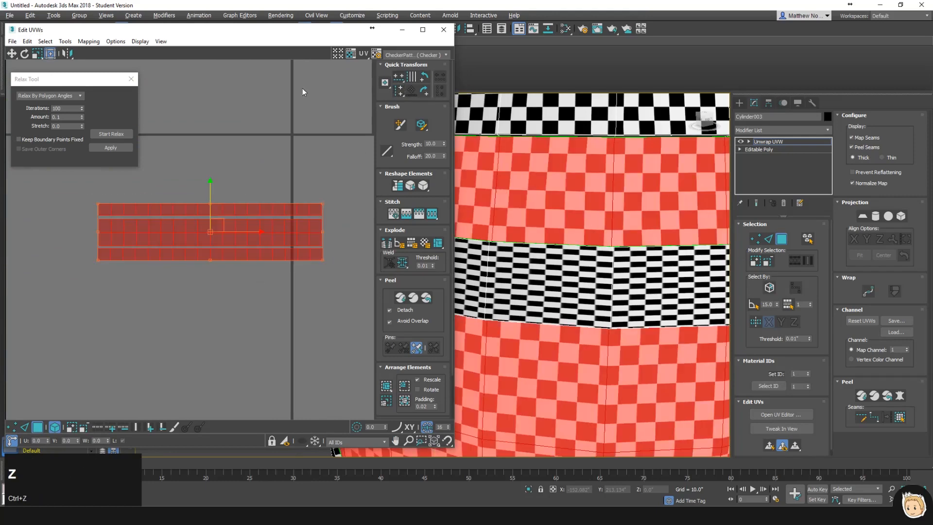
# - Stack the three UV strips directly against each other by closing the gaps between them
pyautogui.click(240, 243)
pyautogui.scroll(4, 253, 234)
pyautogui.moveTo(253, 234); pyautogui.dragTo(270, 308)
pyautogui.click(298, 371)
pyautogui.scroll(-4, 311, 340)
pyautogui.moveTo(342, 321); pyautogui.dragTo(223, 317)
pyautogui.scroll(3, 121, 272)
pyautogui.click(106, 236)
pyautogui.moveTo(57, 282); pyautogui.dragTo(142, 300, button='middle')
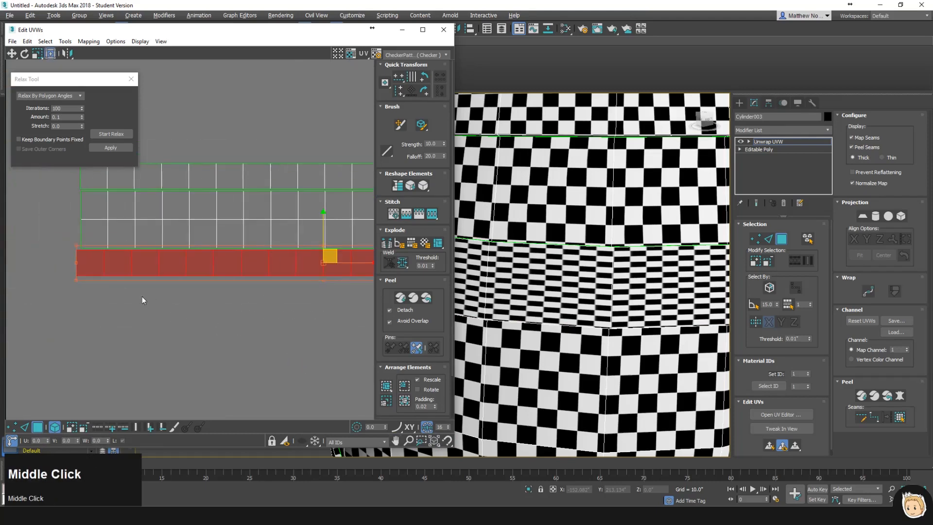
# - Scale the lowest strip slightly at both ends to match the length of the two strips above it
pyautogui.keyDown('ctrl'); pyautogui.moveTo(77, 279); pyautogui.dragTo(81, 278); pyautogui.keyUp('ctrl')
pyautogui.click(110, 322)
pyautogui.scroll(-2, 272, 284)
pyautogui.moveTo(270, 286); pyautogui.dragTo(139, 301, button='middle')
pyautogui.click(337, 283)
pyautogui.scroll(2, 337, 282)
pyautogui.moveTo(339, 298); pyautogui.dragTo(290, 293, button='middle')
pyautogui.keyDown('ctrl'); pyautogui.moveTo(281, 282); pyautogui.dragTo(283, 290); pyautogui.keyUp('ctrl')
pyautogui.click(258, 311)
# - Scale the three stacked strips together and fit them across the full width of the UV square along its bottom edge
pyautogui.scroll(-2, 178, 268)
pyautogui.moveTo(178, 268); pyautogui.dragTo(313, 288, button='middle')
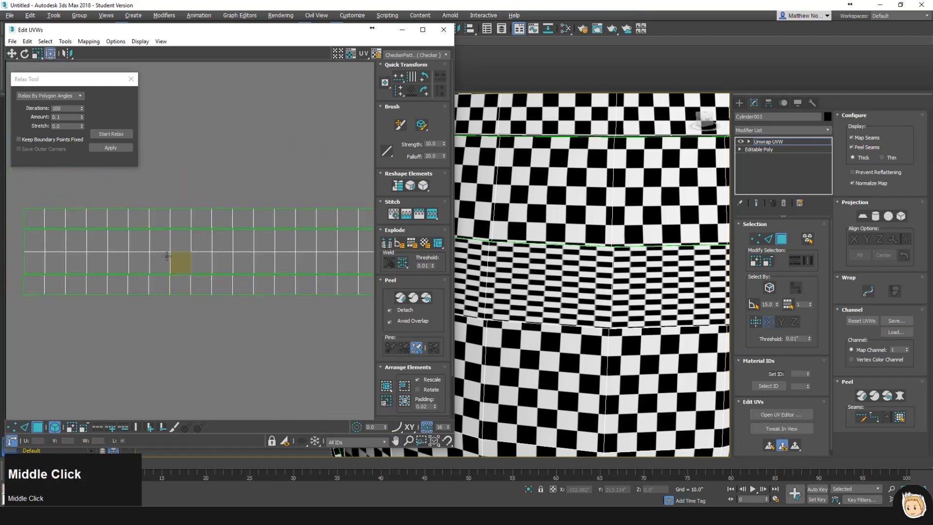
pyautogui.scroll(1, 96, 208)
pyautogui.moveTo(27, 211); pyautogui.dragTo(365, 300)
pyautogui.scroll(-1, 607, 291)
pyautogui.scroll(-2, 606, 290)
pyautogui.scroll(1, 606, 291)
pyautogui.scroll(-3, 191, 293)
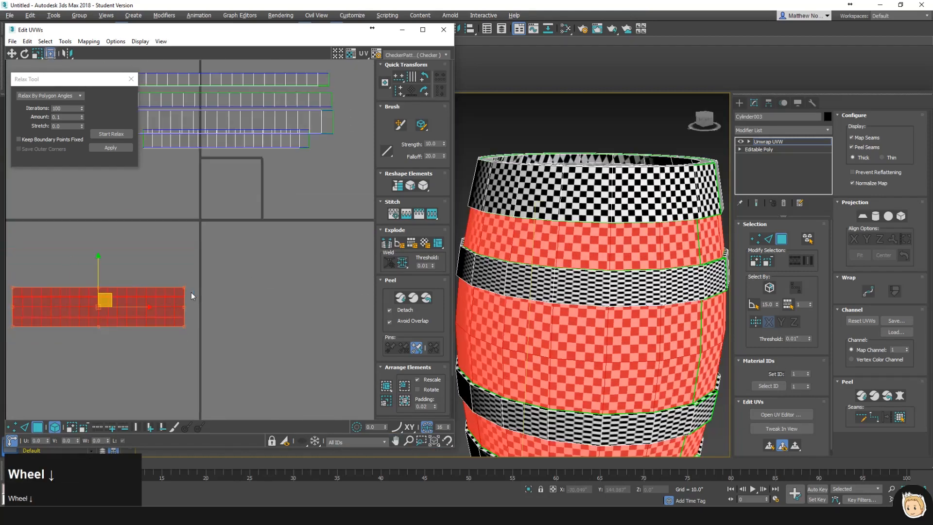
pyautogui.moveTo(185, 288); pyautogui.dragTo(228, 229)
pyautogui.scroll(5, 225, 231)
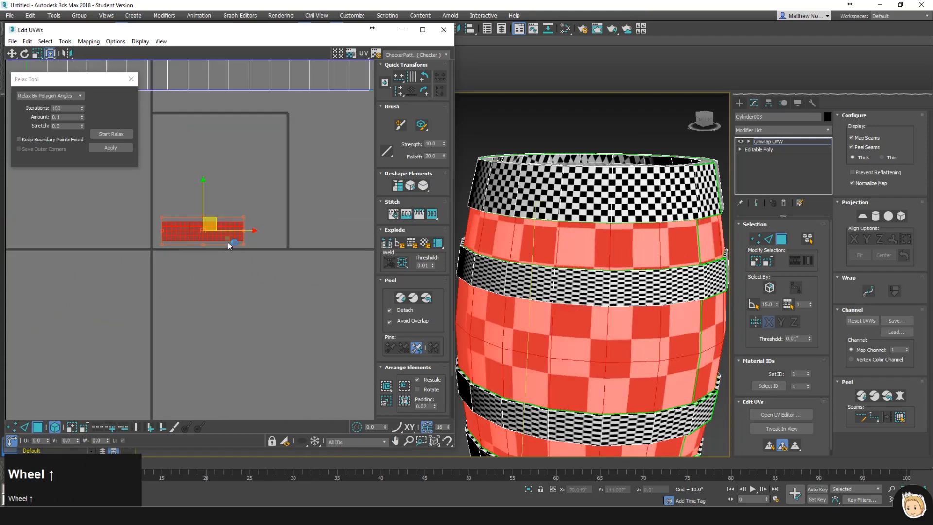
pyautogui.moveTo(201, 211); pyautogui.dragTo(249, 216)
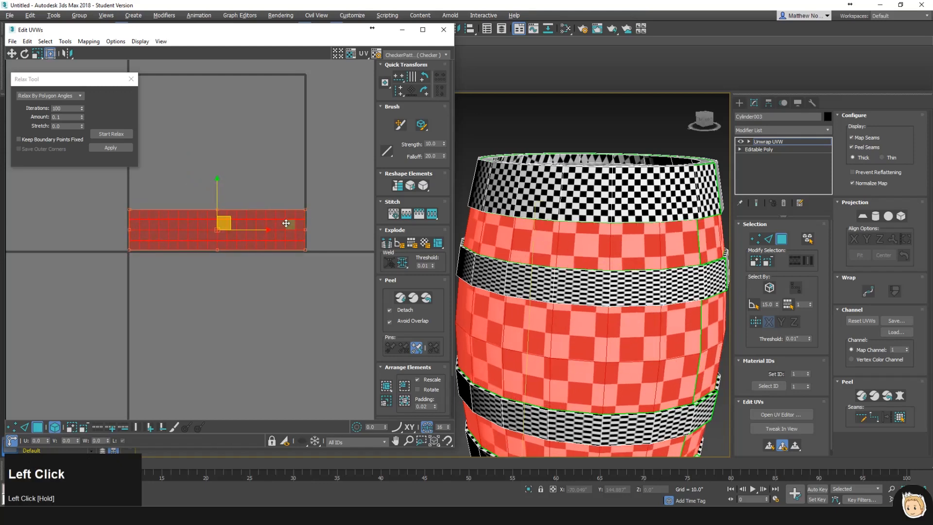
# - Scale the three stacked strips down slightly so they sit just inside the sides of the UV square
pyautogui.click(340, 183)
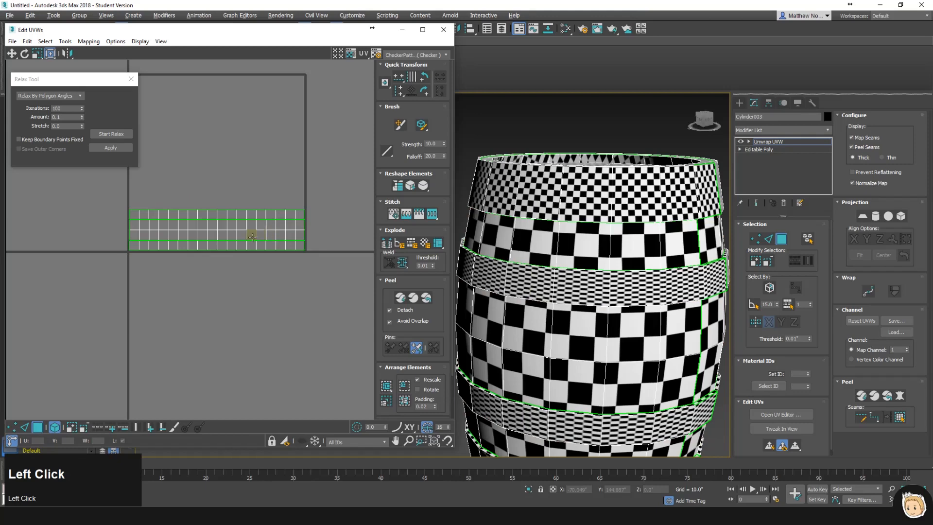
pyautogui.moveTo(111, 202); pyautogui.dragTo(318, 265)
pyautogui.keyDown('ctrl'); pyautogui.moveTo(306, 208); pyautogui.dragTo(302, 209); pyautogui.keyUp('ctrl')
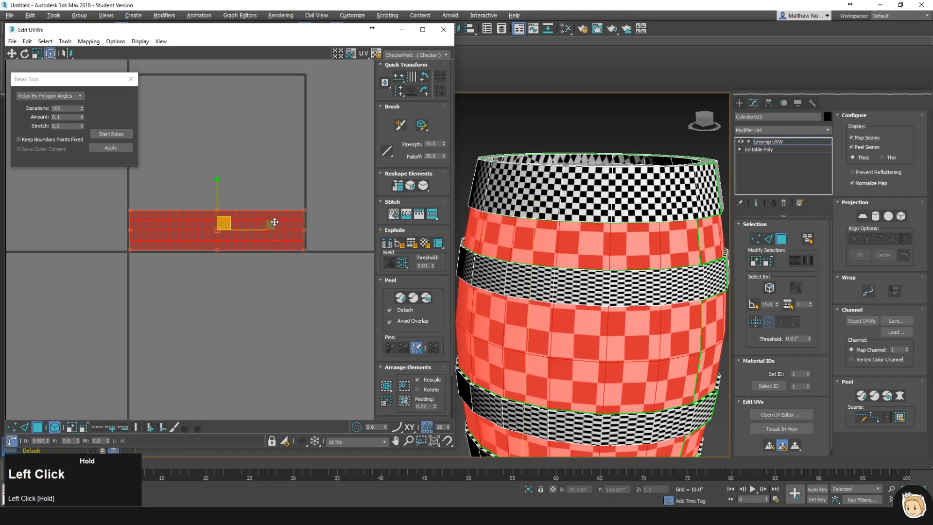
pyautogui.click(320, 230)
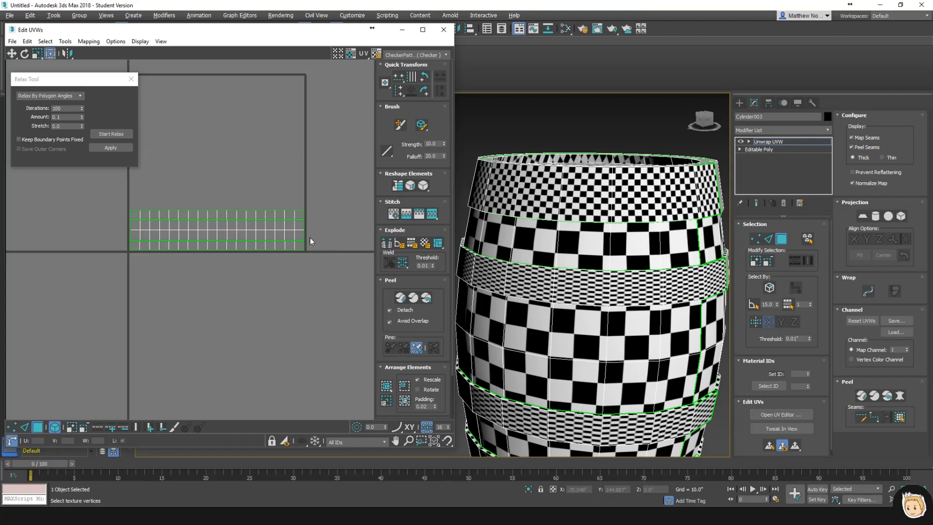
# - Move the uppermost of the four strips above the UV square down to the empty area below the square
pyautogui.moveTo(296, 182); pyautogui.dragTo(262, 214, button='middle')
pyautogui.scroll(-5, 304, 209)
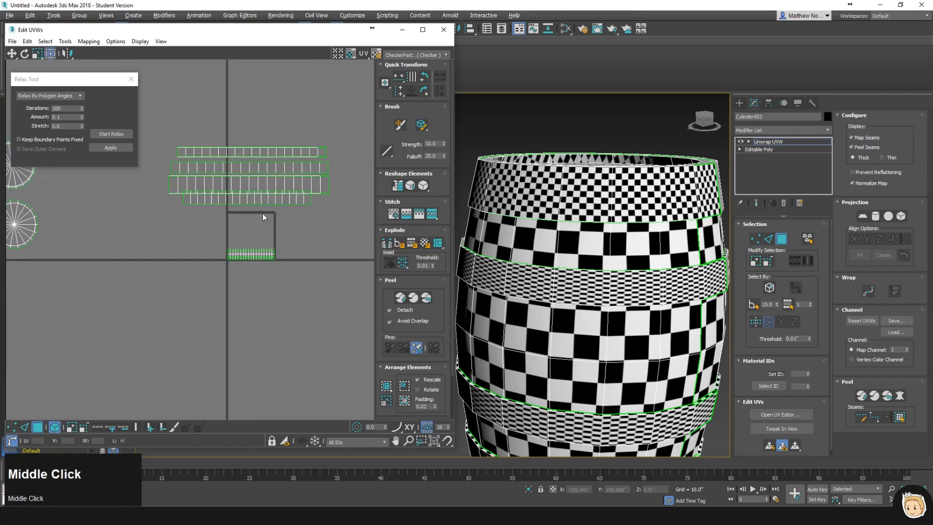
pyautogui.moveTo(160, 137); pyautogui.dragTo(180, 143)
pyautogui.click(247, 152)
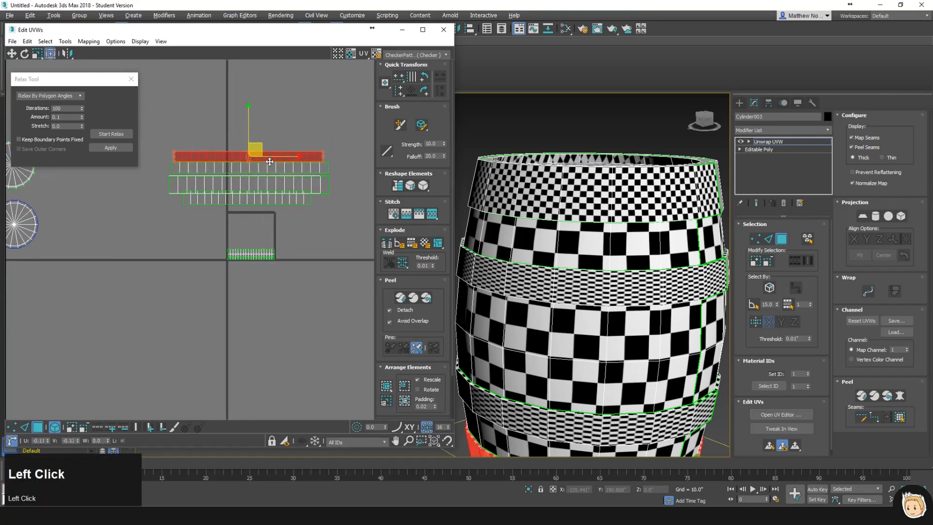
pyautogui.moveTo(247, 152); pyautogui.dragTo(152, 325)
pyautogui.middleClick(604, 344)
pyautogui.moveTo(604, 344); pyautogui.dragTo(616, 195, button='middle')
pyautogui.scroll(4, 608, 283)
pyautogui.moveTo(608, 283); pyautogui.dragTo(592, 299, button='middle')
pyautogui.click(278, 376)
# - Weld the loose vertices at the end of the strip that was moved below the UV square
pyautogui.scroll(3, 117, 323)
pyautogui.moveTo(245, 344); pyautogui.dragTo(139, 262, button='middle')
pyautogui.scroll(3, 282, 226)
pyautogui.scroll(3, 161, 254)
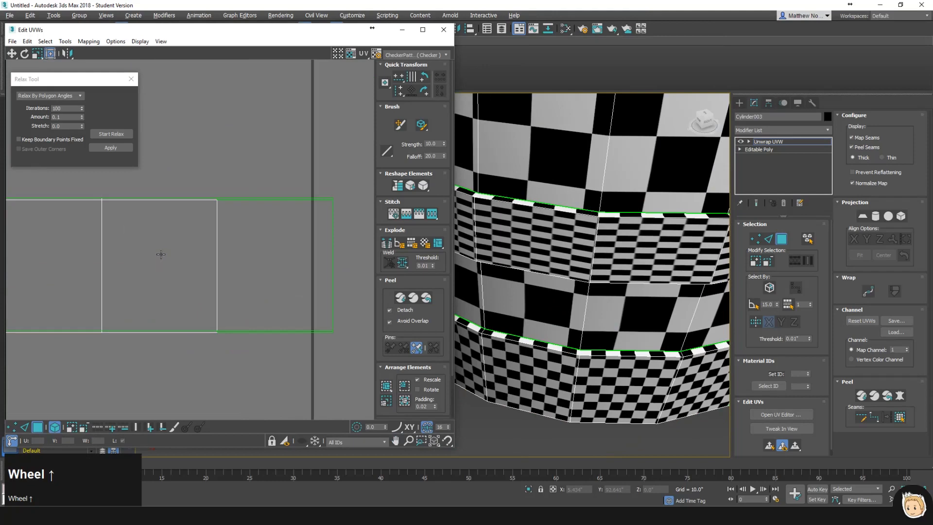
pyautogui.click(16, 429)
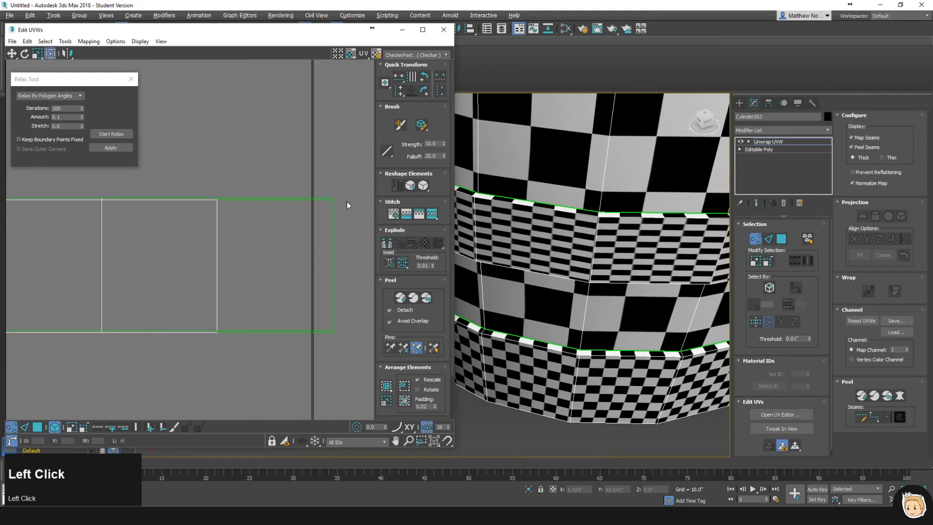
pyautogui.moveTo(334, 201); pyautogui.dragTo(333, 139)
pyautogui.press('z')
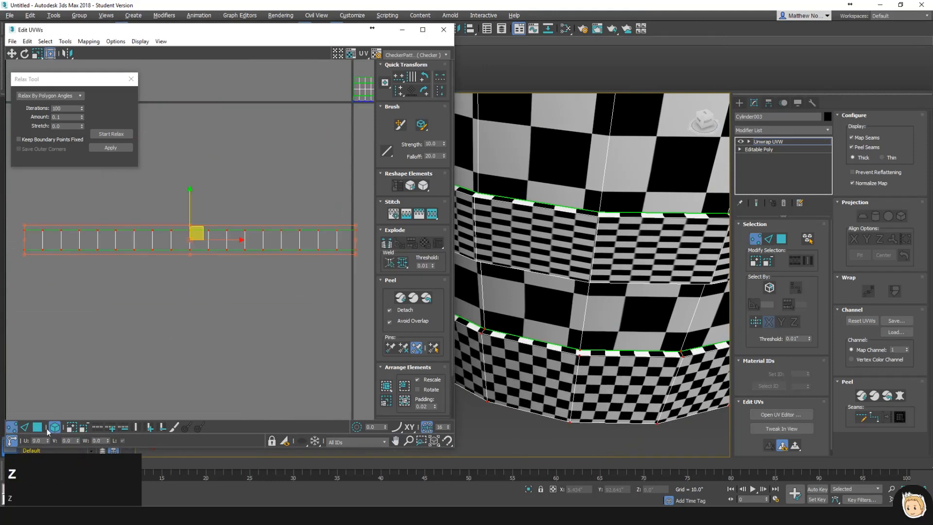
pyautogui.click(55, 429)
pyautogui.click(308, 282)
pyautogui.scroll(3, 336, 280)
pyautogui.moveTo(335, 281); pyautogui.dragTo(209, 328, button='middle')
pyautogui.scroll(5, 292, 258)
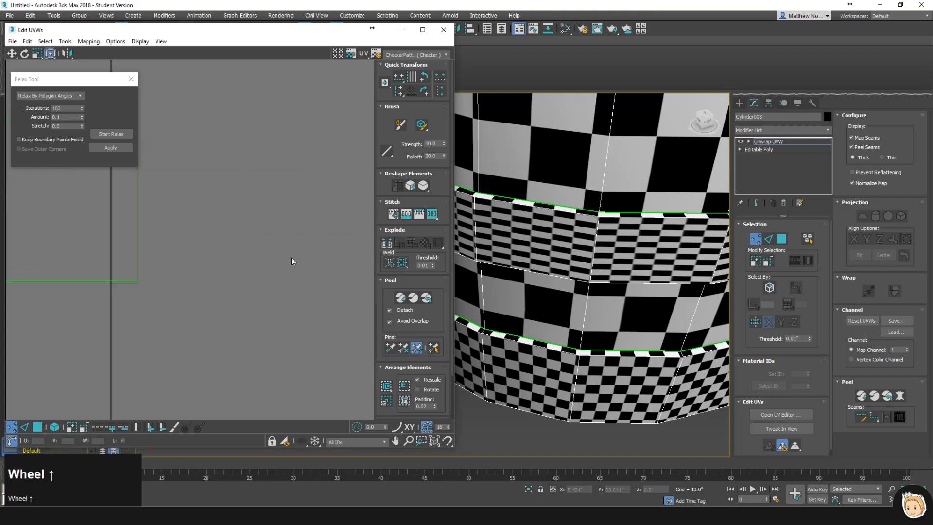
pyautogui.moveTo(187, 291); pyautogui.dragTo(304, 350, button='middle')
pyautogui.moveTo(255, 178); pyautogui.dragTo(268, 193)
pyautogui.hotkey('ctrl', 'z')
pyautogui.moveTo(232, 162); pyautogui.dragTo(292, 371)
pyautogui.click(358, 260)
pyautogui.scroll(-8, 248, 220)
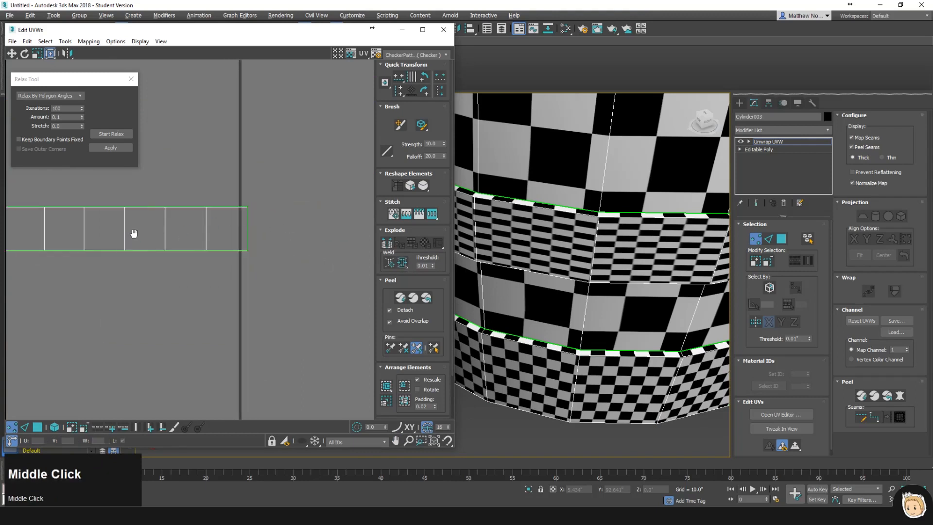
pyautogui.moveTo(273, 242); pyautogui.dragTo(399, 245, button='middle')
# - Relax the whole moved strip by polygon angles
pyautogui.click(38, 427)
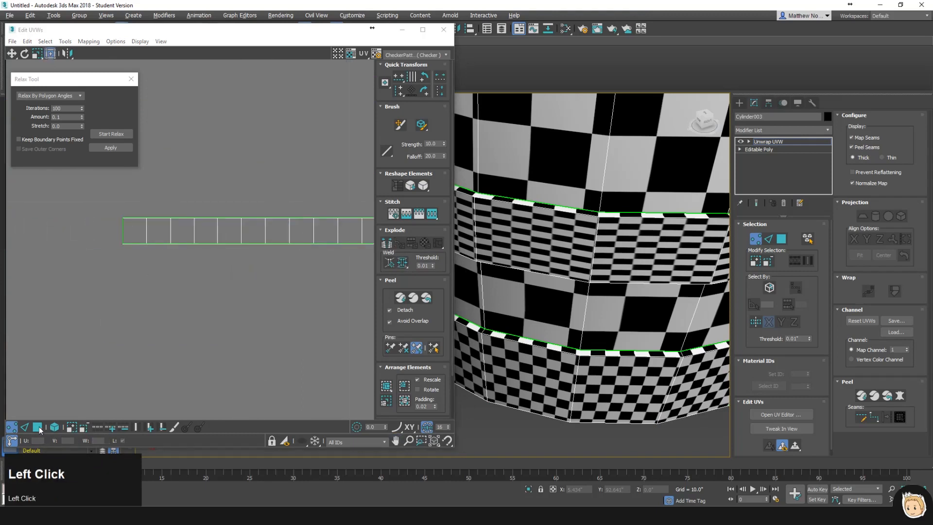
pyautogui.click(54, 427)
pyautogui.click(181, 230)
pyautogui.click(122, 134)
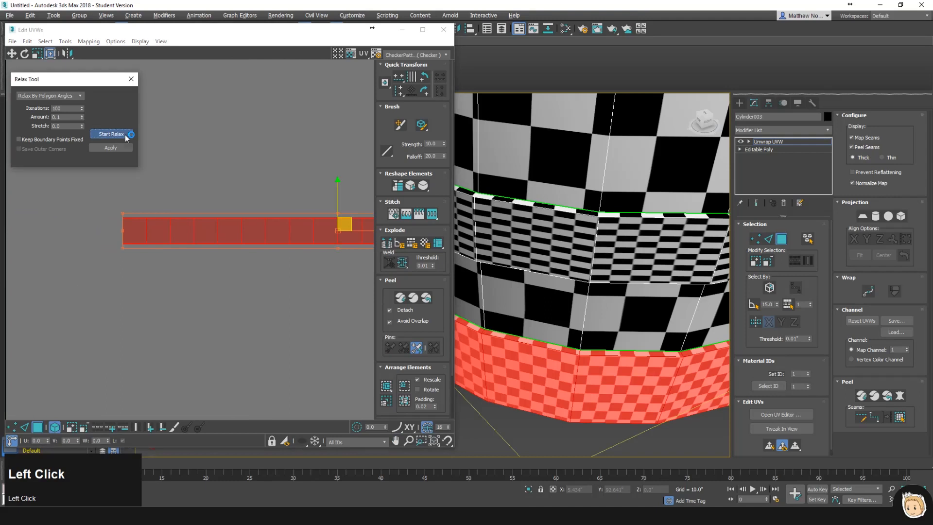
pyautogui.moveTo(222, 271); pyautogui.dragTo(170, 298, button='middle')
pyautogui.scroll(-3, 170, 298)
pyautogui.click(261, 258)
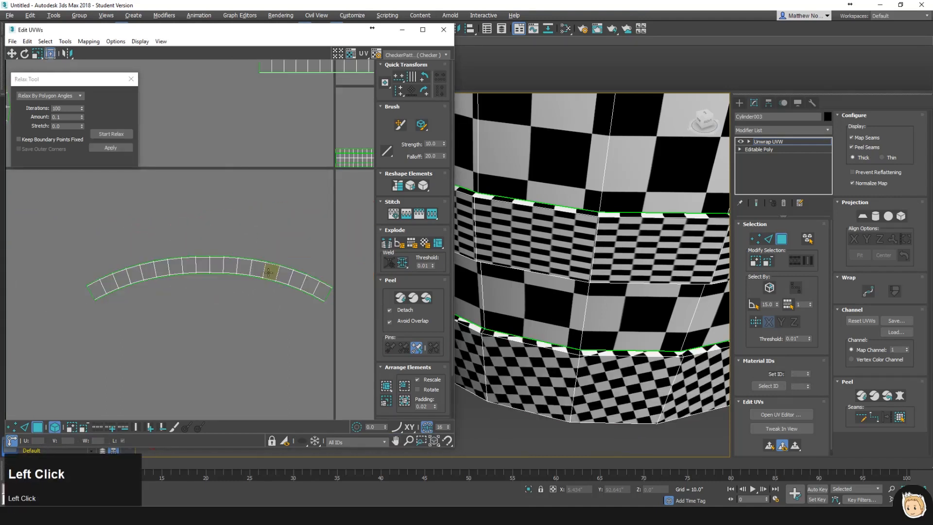
# - Try to straighten the relaxed, curved strip as a whole element
pyautogui.click(160, 278)
pyautogui.click(399, 188)
pyautogui.moveTo(168, 233); pyautogui.dragTo(307, 285, button='middle')
pyautogui.click(280, 258)
pyautogui.scroll(1, 273, 241)
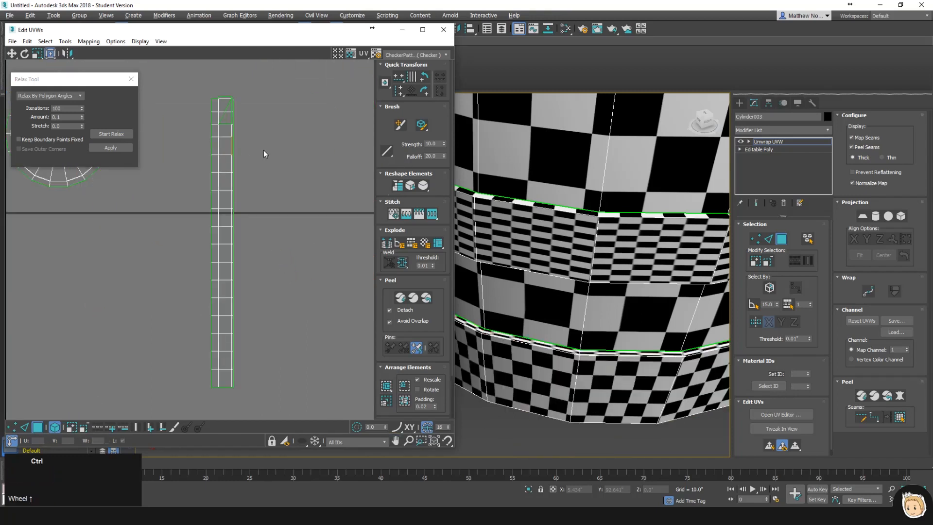
pyautogui.hotkey('ctrl', 'z')
pyautogui.hotkey('ctrl', 'z')
# - Weld the vertices of the curved strip, checking both of its ends
pyautogui.click(272, 292)
pyautogui.moveTo(267, 333); pyautogui.dragTo(236, 160, button='middle')
pyautogui.scroll(4, 250, 229)
pyautogui.moveTo(281, 210); pyautogui.dragTo(62, 255, button='middle')
pyautogui.scroll(3, 220, 298)
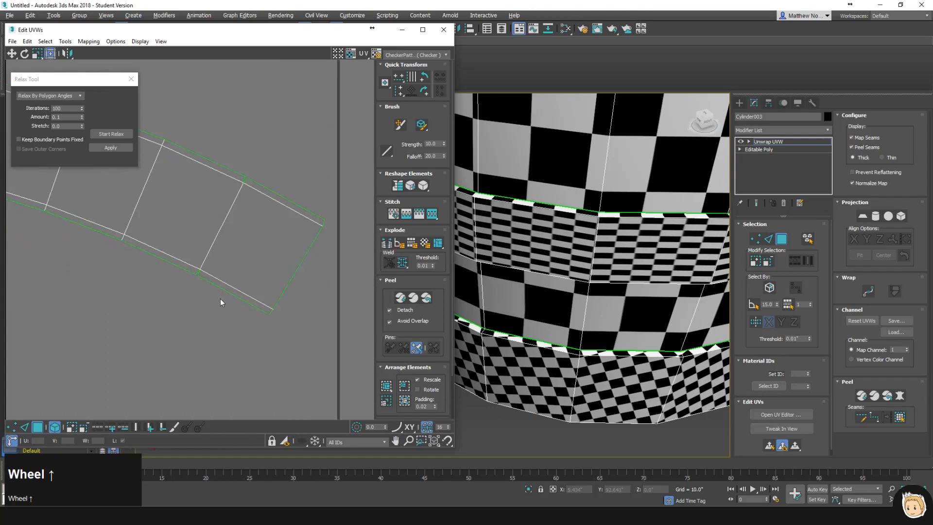
pyautogui.click(12, 427)
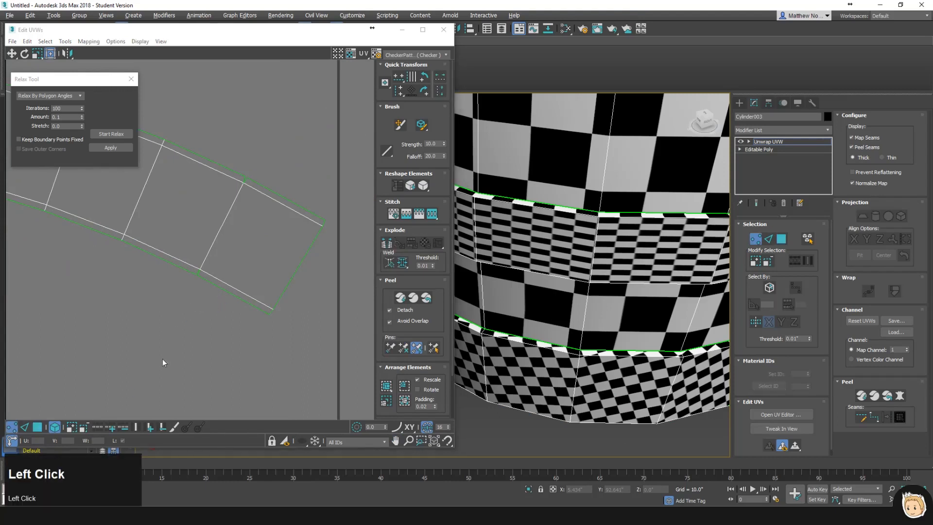
pyautogui.moveTo(184, 265); pyautogui.dragTo(215, 297)
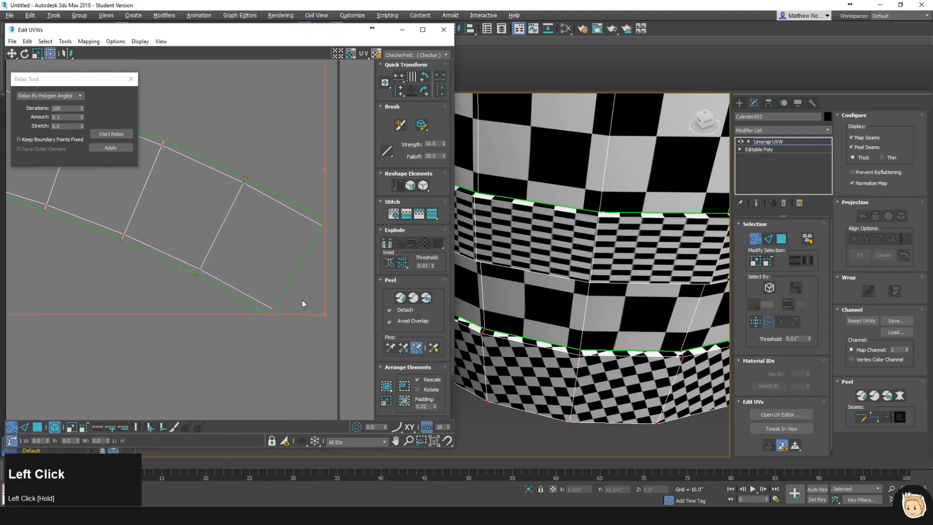
pyautogui.click(57, 427)
pyautogui.scroll(-4, 297, 237)
pyautogui.moveTo(92, 215); pyautogui.dragTo(217, 245, button='middle')
pyautogui.scroll(2, 218, 245)
# - Straighten the curved strip as a whole element
pyautogui.click(38, 428)
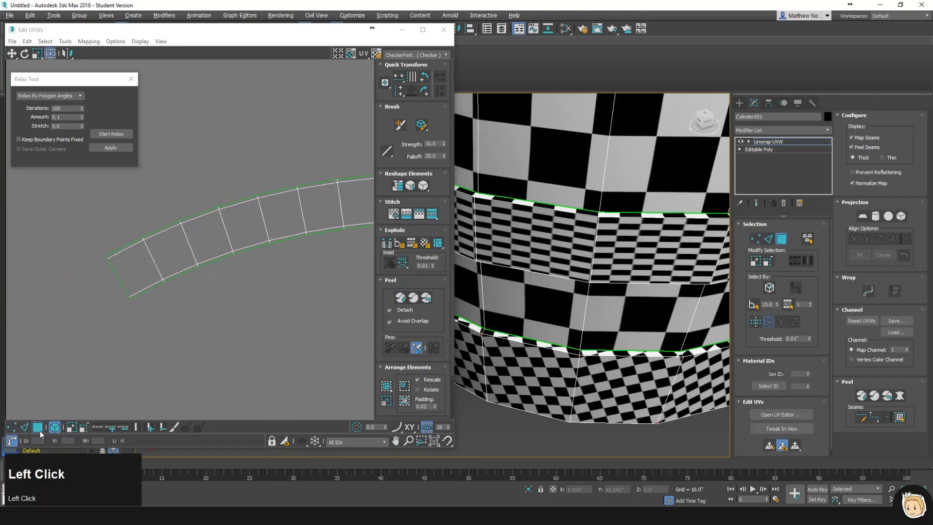
pyautogui.click(181, 253)
pyautogui.click(398, 187)
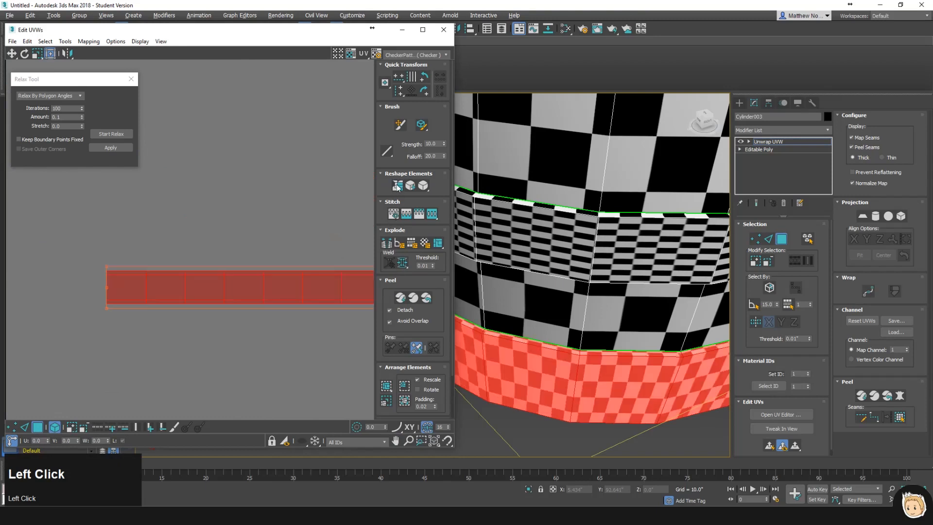
pyautogui.click(288, 226)
# - Move the lowest strip above the UV square down below it, just above the straightened strip
pyautogui.moveTo(181, 247); pyautogui.dragTo(182, 206, button='middle')
pyautogui.scroll(-2, 271, 236)
pyautogui.moveTo(271, 237); pyautogui.dragTo(154, 273, button='middle')
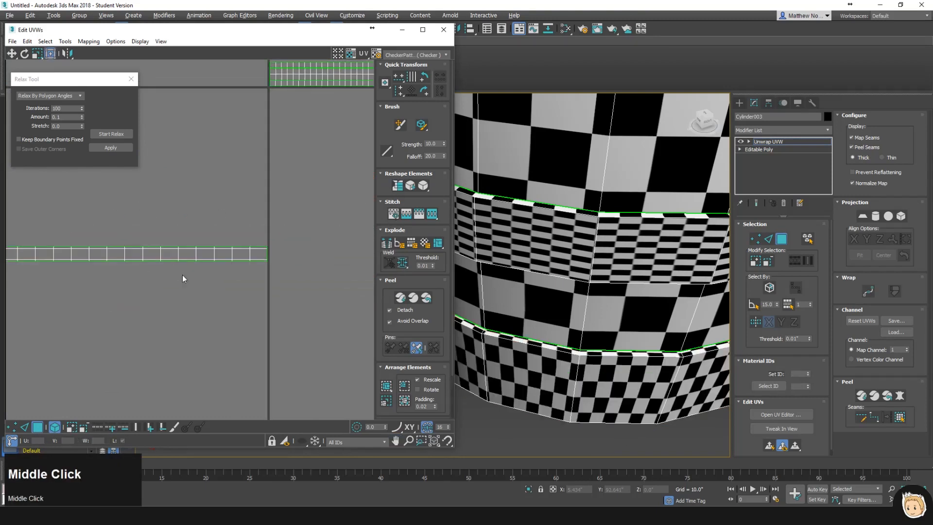
pyautogui.scroll(-3, 241, 220)
pyautogui.moveTo(248, 234); pyautogui.dragTo(177, 283, button='middle')
pyautogui.scroll(3, 258, 253)
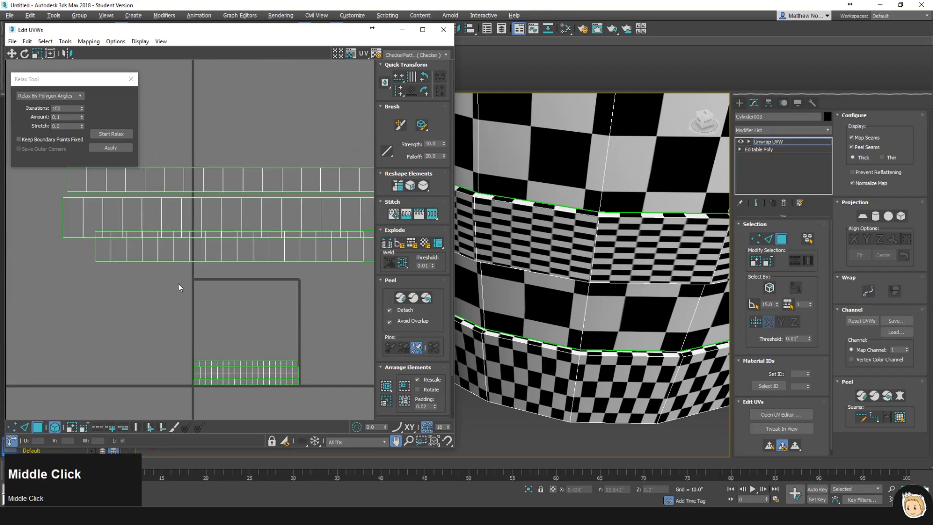
pyautogui.scroll(-2, 248, 222)
pyautogui.scroll(1, 248, 222)
pyautogui.moveTo(235, 237); pyautogui.dragTo(136, 359)
pyautogui.moveTo(177, 347); pyautogui.dragTo(265, 233, button='middle')
pyautogui.scroll(3, 264, 242)
pyautogui.moveTo(286, 235); pyautogui.dragTo(229, 257)
pyautogui.click(241, 298)
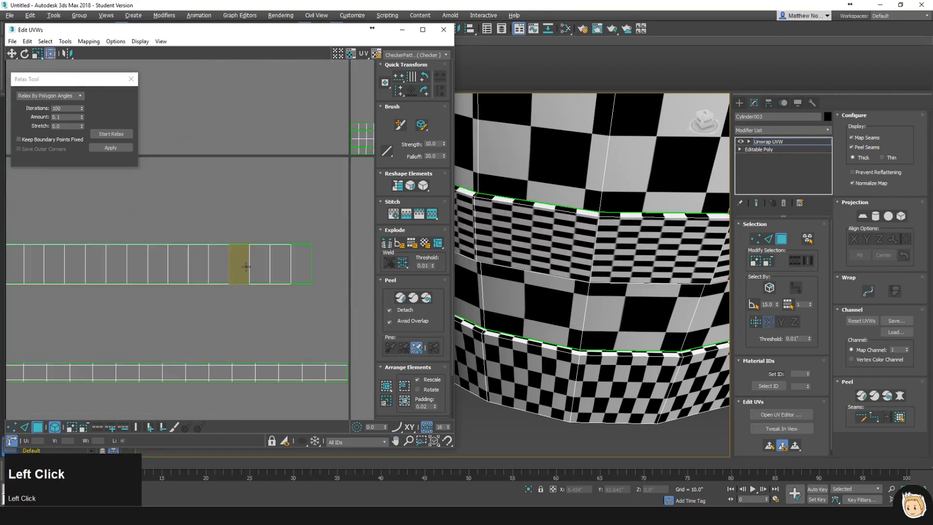
# - Weld the newly moved strip's vertices at the 0.01 threshold and relax the whole strip by polygon angles
pyautogui.click(11, 428)
pyautogui.click(206, 284)
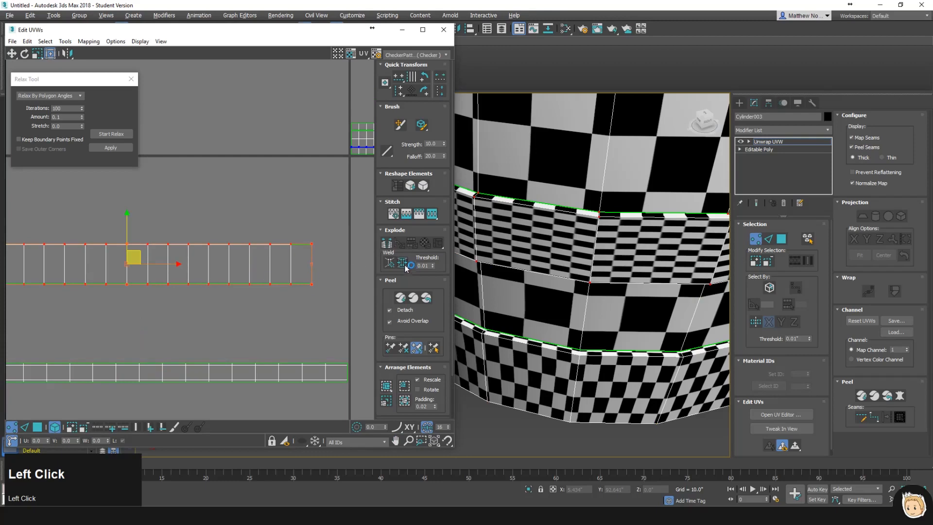
pyautogui.click(37, 428)
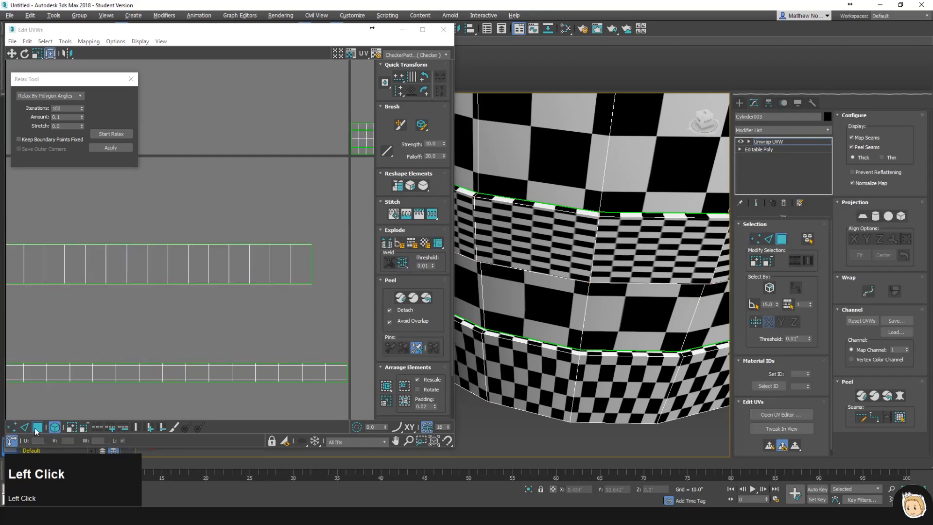
pyautogui.doubleClick(125, 283)
pyautogui.click(119, 136)
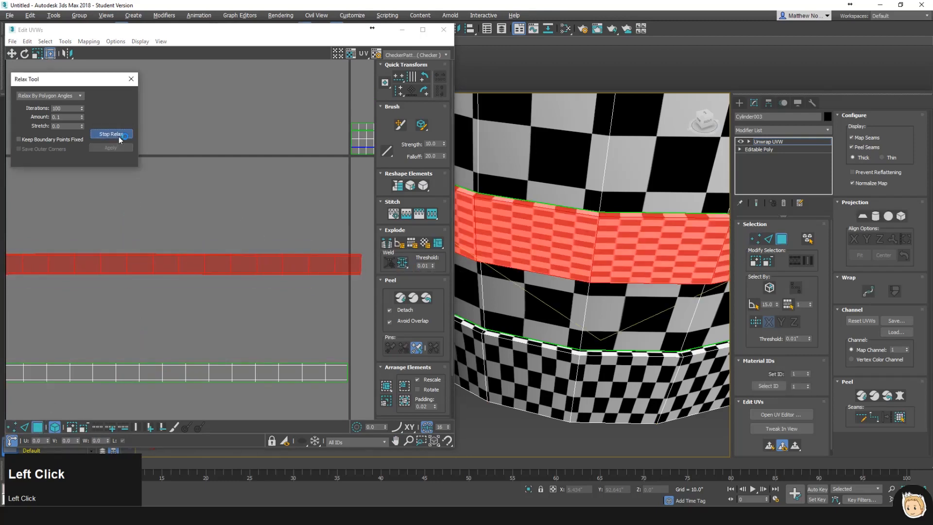
pyautogui.click(119, 139)
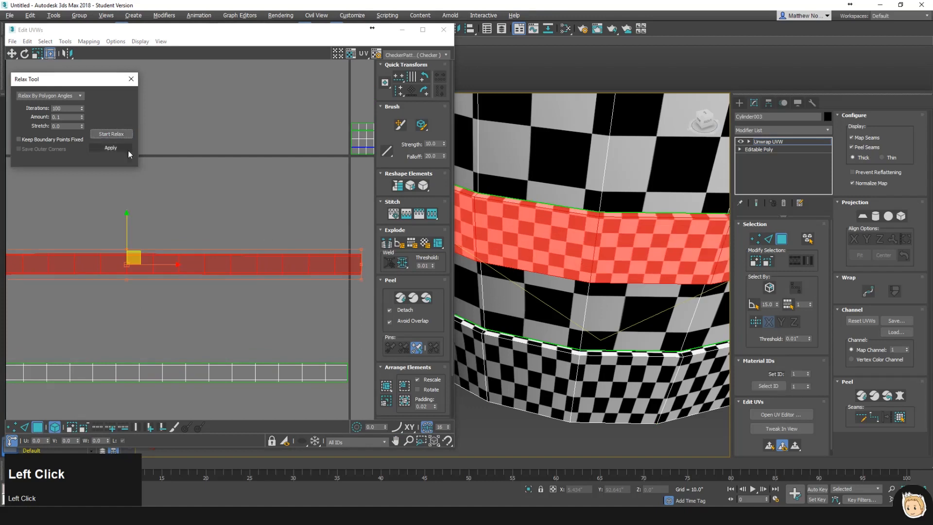
# - Straighten the newly relaxed strip, relax it by polygon angles once more and straighten it again
pyautogui.click(398, 187)
pyautogui.click(299, 238)
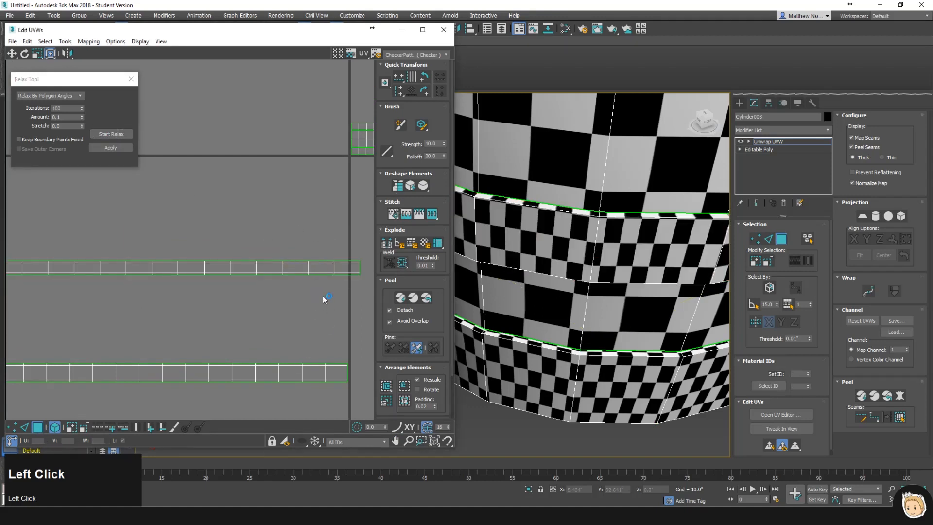
pyautogui.doubleClick(316, 267)
pyautogui.click(110, 135)
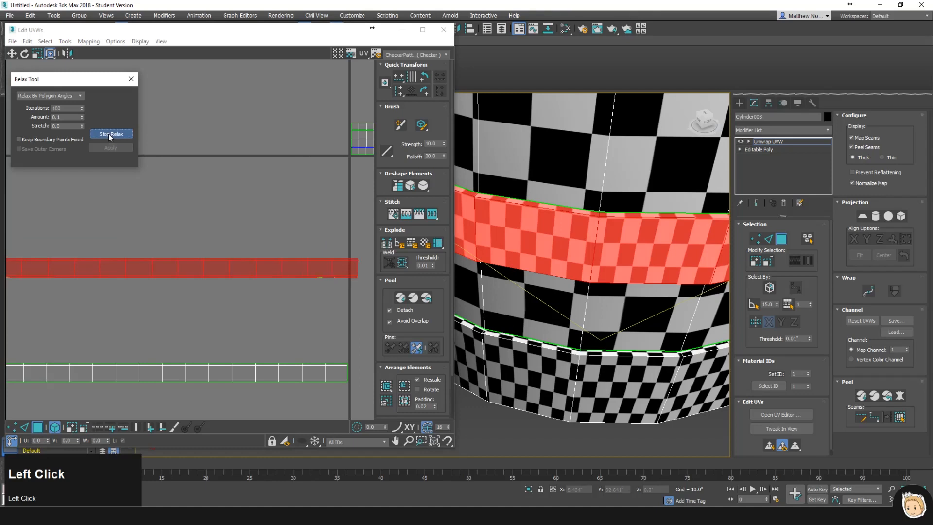
pyautogui.click(110, 134)
pyautogui.click(398, 187)
pyautogui.click(292, 220)
# - Weld the vertices of the two strips remaining above the UV square, one strip at a time
pyautogui.moveTo(292, 219); pyautogui.dragTo(236, 182, button='middle')
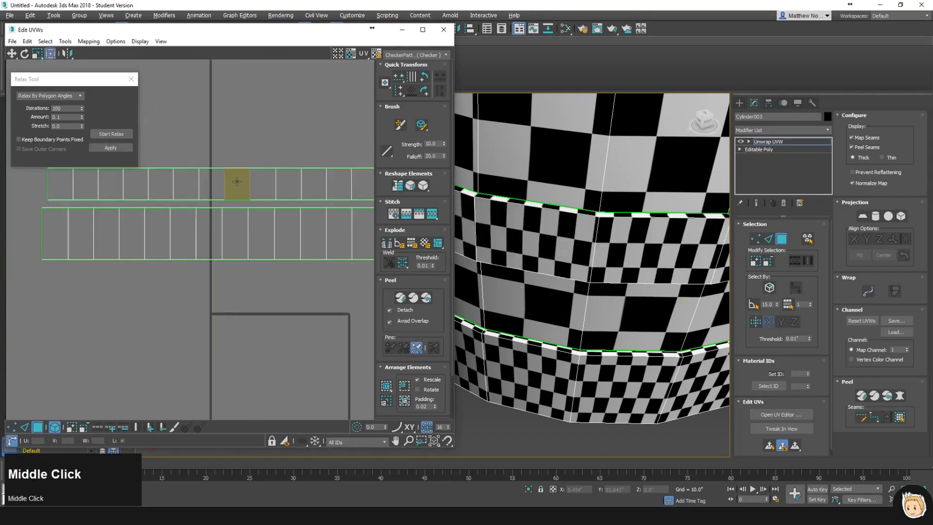
pyautogui.click(237, 181)
pyautogui.click(12, 428)
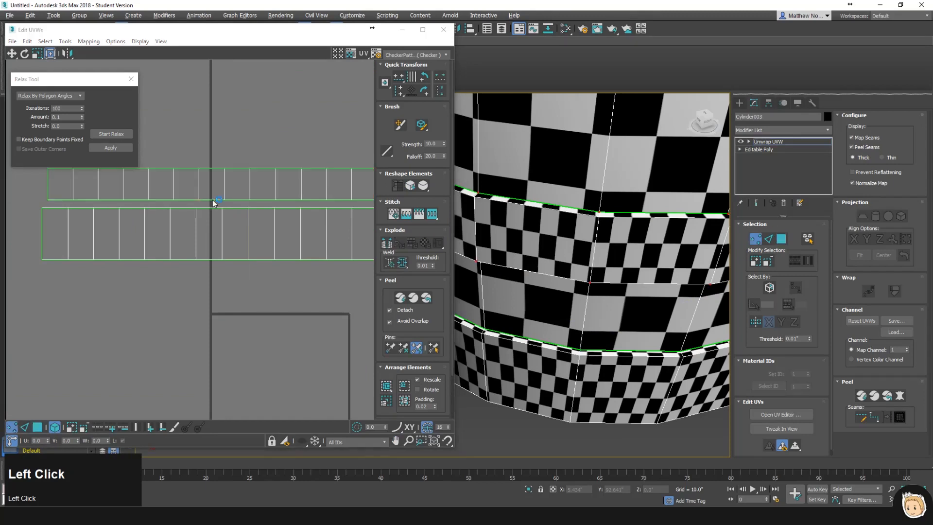
pyautogui.click(224, 199)
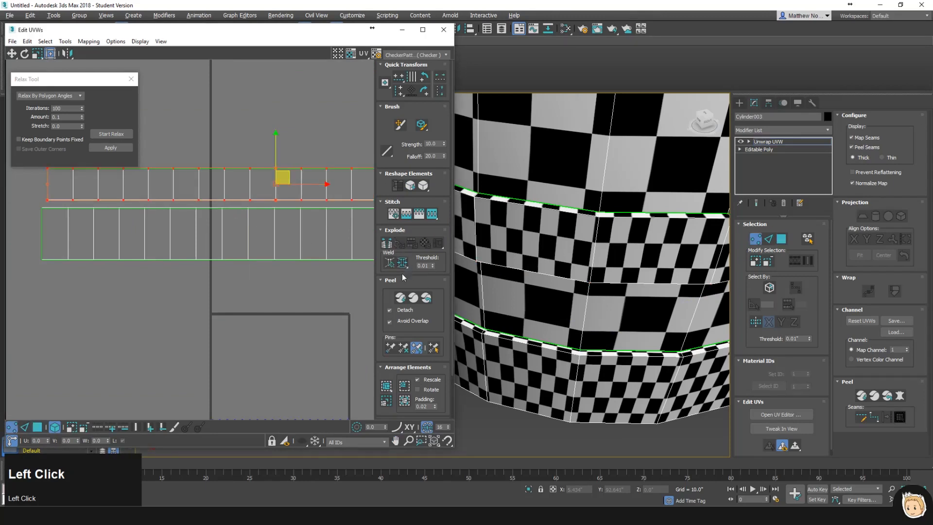
pyautogui.click(327, 210)
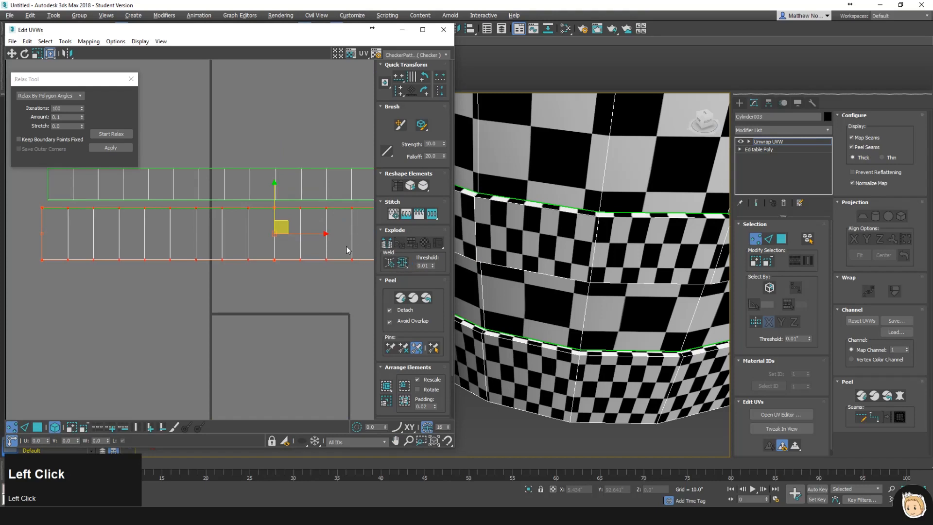
# - Relax the two welded strips by polygon angles and move the lower one down, clear of the curved one
pyautogui.click(37, 427)
pyautogui.click(108, 135)
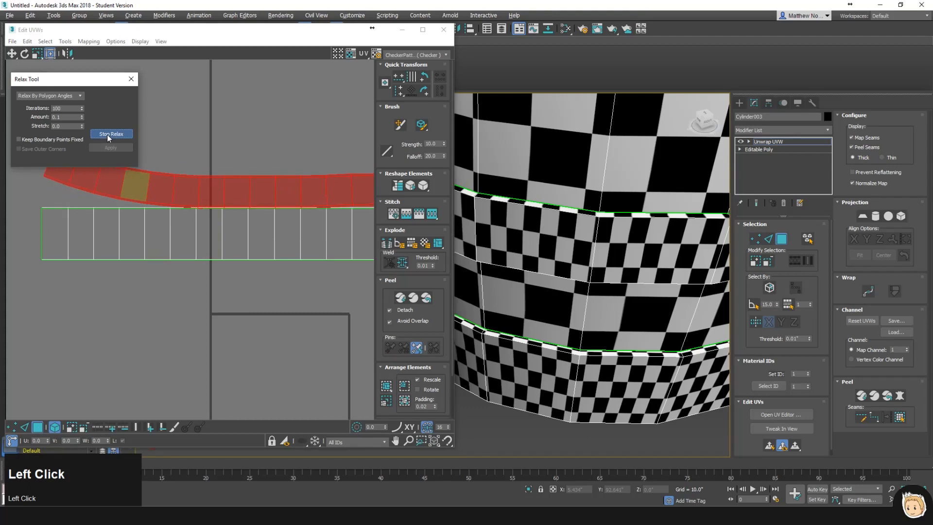
pyautogui.click(173, 223)
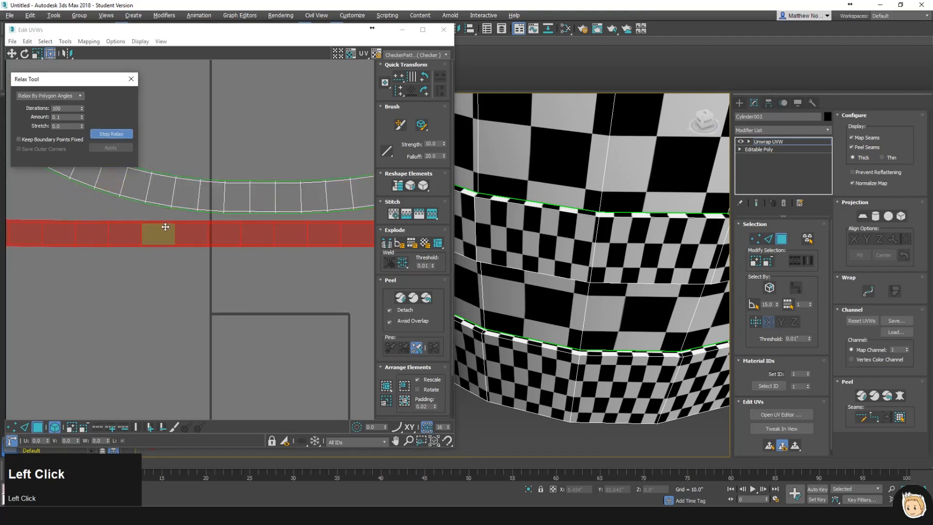
pyautogui.click(254, 203)
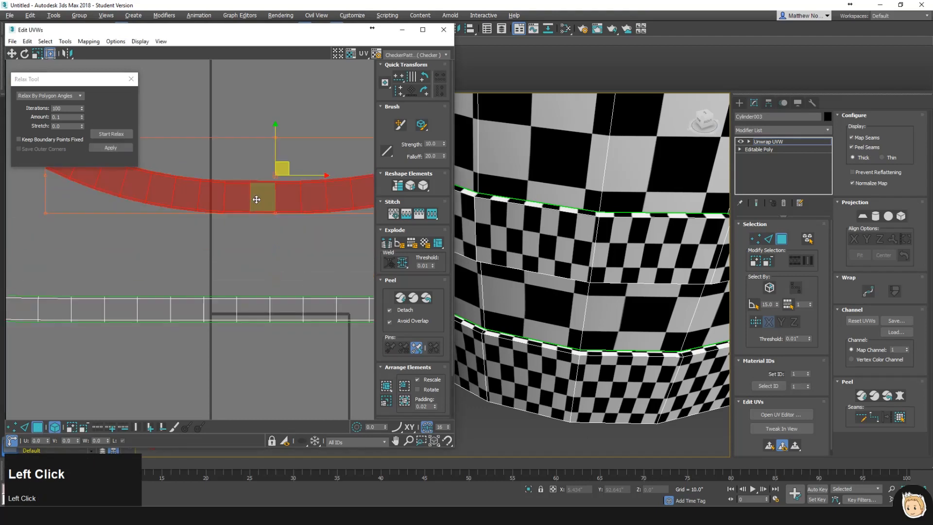
# - Weld the curved strip's vertices at the 0.01 threshold
pyautogui.click(14, 426)
pyautogui.click(222, 211)
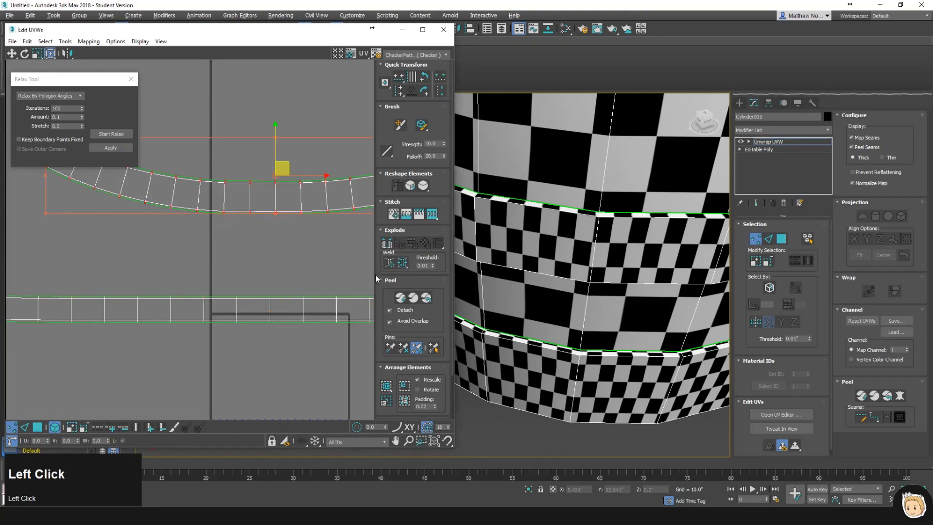
pyautogui.moveTo(143, 199); pyautogui.dragTo(221, 273, button='middle')
pyautogui.moveTo(262, 294); pyautogui.dragTo(11, 311, button='middle')
pyautogui.scroll(3, 278, 284)
pyautogui.moveTo(319, 270); pyautogui.dragTo(248, 314, button='middle')
pyautogui.scroll(2, 257, 214)
pyautogui.moveTo(256, 214); pyautogui.dragTo(127, 343, button='middle')
pyautogui.scroll(-3, 159, 299)
pyautogui.moveTo(158, 299); pyautogui.dragTo(54, 249, button='middle')
pyautogui.scroll(3, 180, 220)
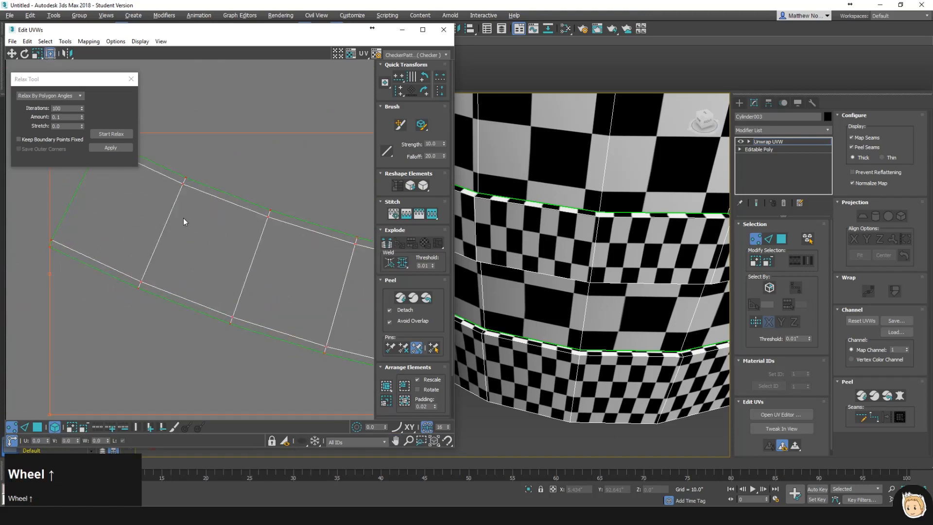
pyautogui.scroll(-2, 201, 230)
pyautogui.scroll(-1, 262, 293)
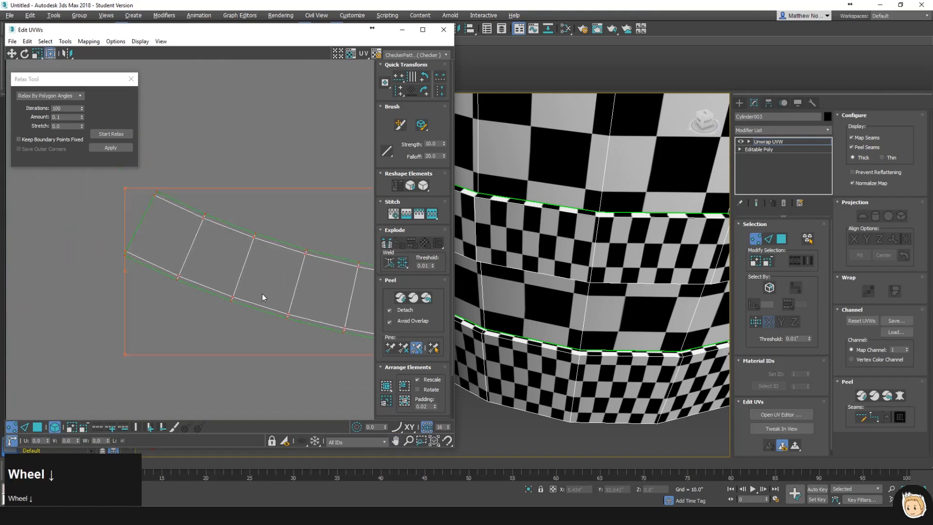
pyautogui.moveTo(262, 293); pyautogui.dragTo(204, 267, button='middle')
pyautogui.click(403, 263)
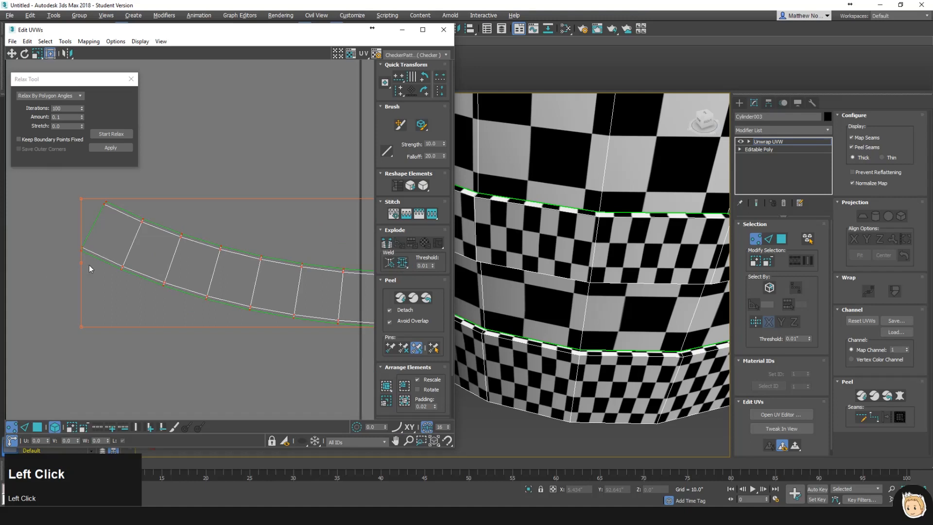
# - Relax the curved strip by polygon angles, and straighten both it and the strip below it
pyautogui.click(38, 427)
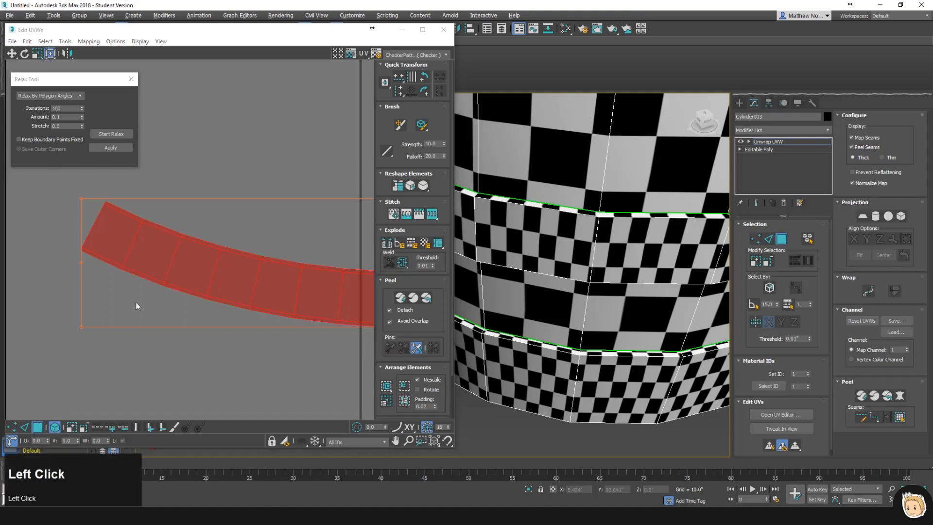
pyautogui.click(117, 134)
pyautogui.click(116, 134)
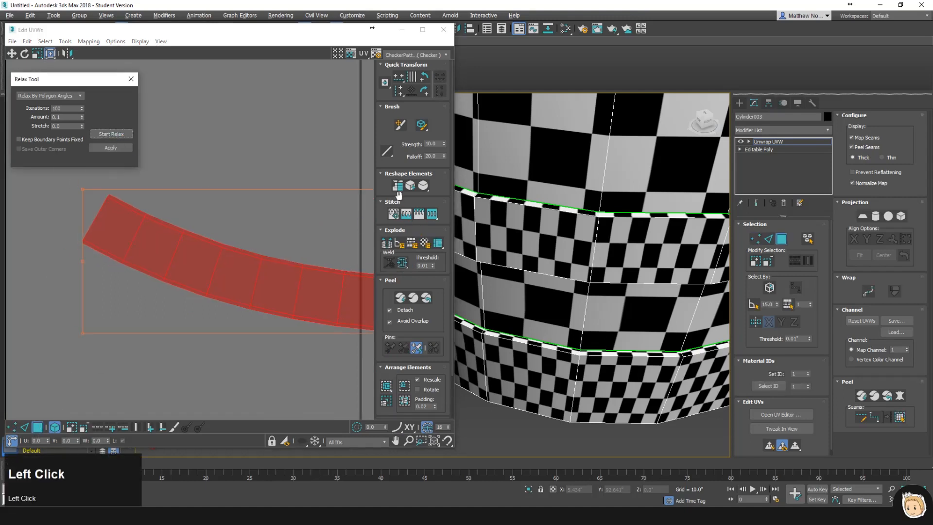
pyautogui.click(398, 186)
pyautogui.scroll(-5, 258, 226)
pyautogui.moveTo(258, 226); pyautogui.dragTo(185, 190, button='middle')
pyautogui.click(246, 259)
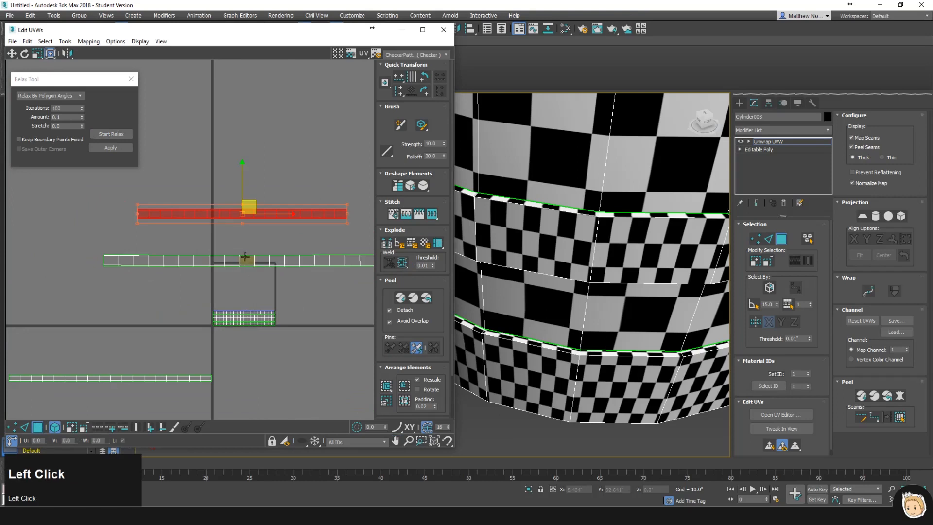
pyautogui.click(398, 186)
# - Move the newly straightened strips down so that all four band strips are grouped below the UV square
pyautogui.click(258, 237)
pyautogui.scroll(-3, 258, 237)
pyautogui.moveTo(258, 237); pyautogui.dragTo(184, 191, button='middle')
pyautogui.moveTo(198, 212); pyautogui.dragTo(166, 272)
pyautogui.scroll(-5, 588, 219)
pyautogui.moveTo(588, 218); pyautogui.dragTo(587, 293, button='middle')
pyautogui.scroll(3, 588, 293)
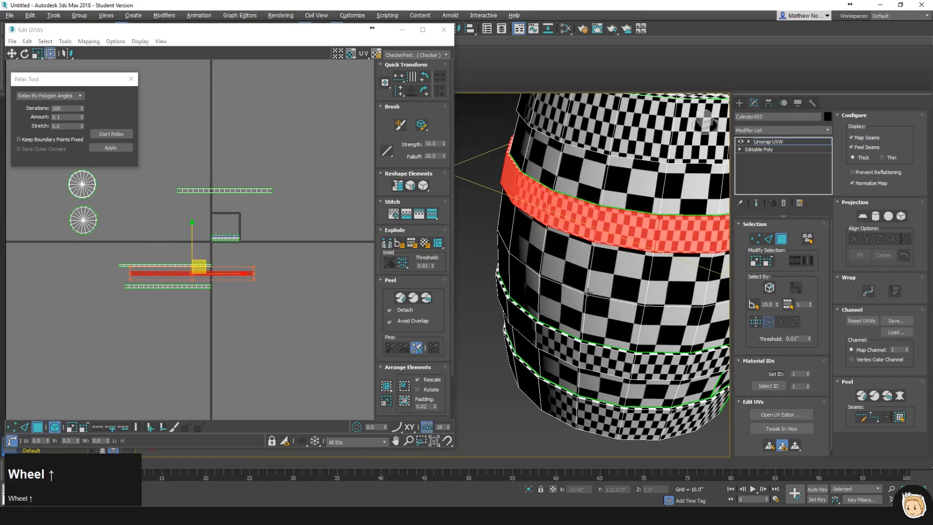
pyautogui.moveTo(159, 266)
pyautogui.mouseDown()
pyautogui.moveTo(175, 281)
pyautogui.moveTo(167, 281)
pyautogui.mouseUp()
pyautogui.moveTo(215, 190); pyautogui.dragTo(184, 330)
pyautogui.scroll(2, 186, 277)
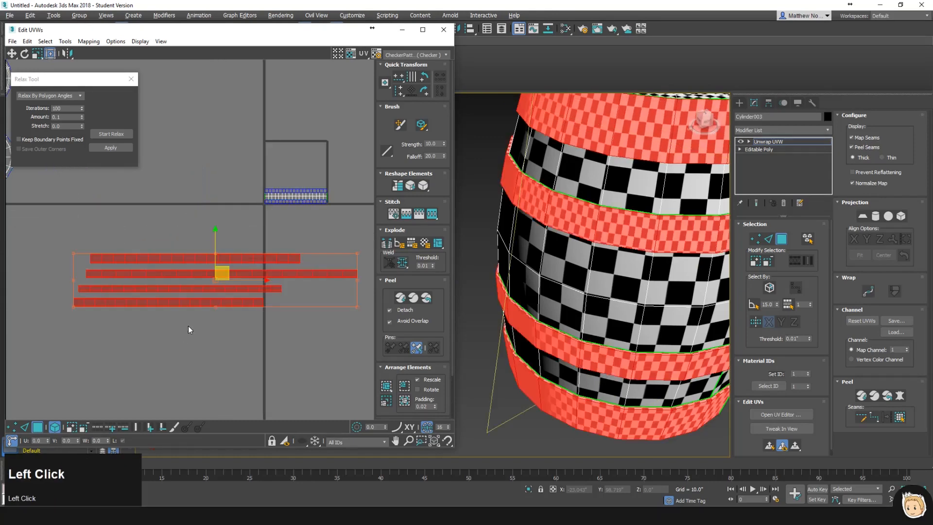
# - Rescale and pack the four band strips together, and move the packed stack above the UV square
pyautogui.click(386, 401)
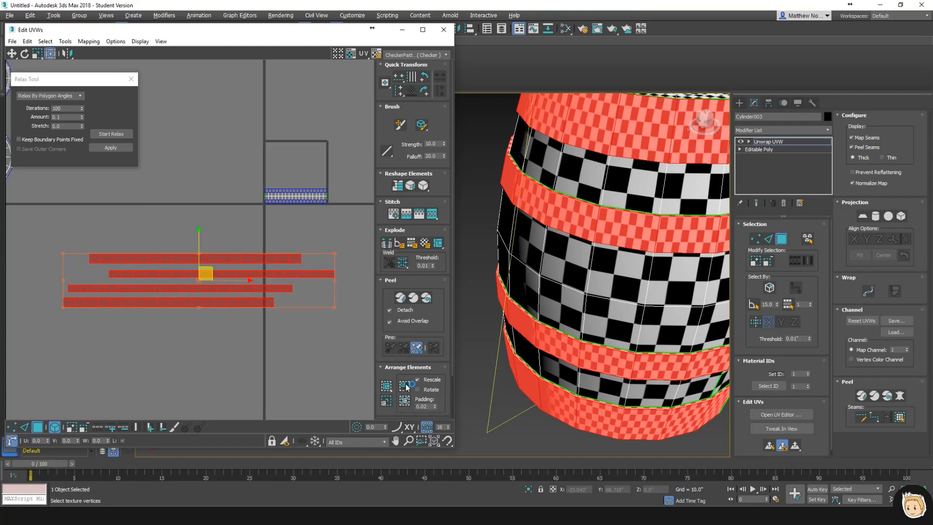
pyautogui.click(406, 389)
pyautogui.moveTo(285, 246); pyautogui.dragTo(260, 226, button='middle')
pyautogui.moveTo(257, 206); pyautogui.dragTo(343, 126)
pyautogui.moveTo(326, 167); pyautogui.dragTo(267, 202, button='middle')
# - Try to pack the barrel's body strips together inside the UV square, and undo the packing
pyautogui.moveTo(120, 270); pyautogui.dragTo(45, 244)
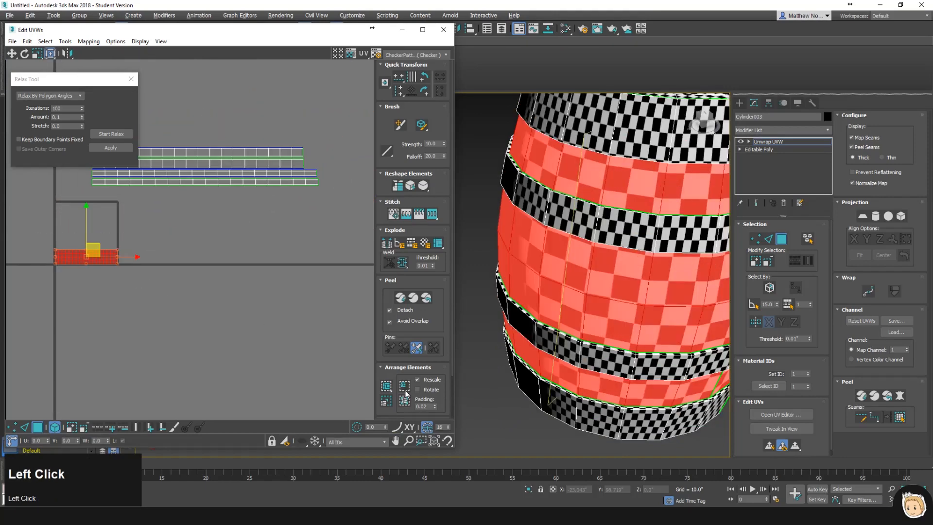
pyautogui.moveTo(353, 377); pyautogui.dragTo(142, 267)
pyautogui.scroll(2, 141, 267)
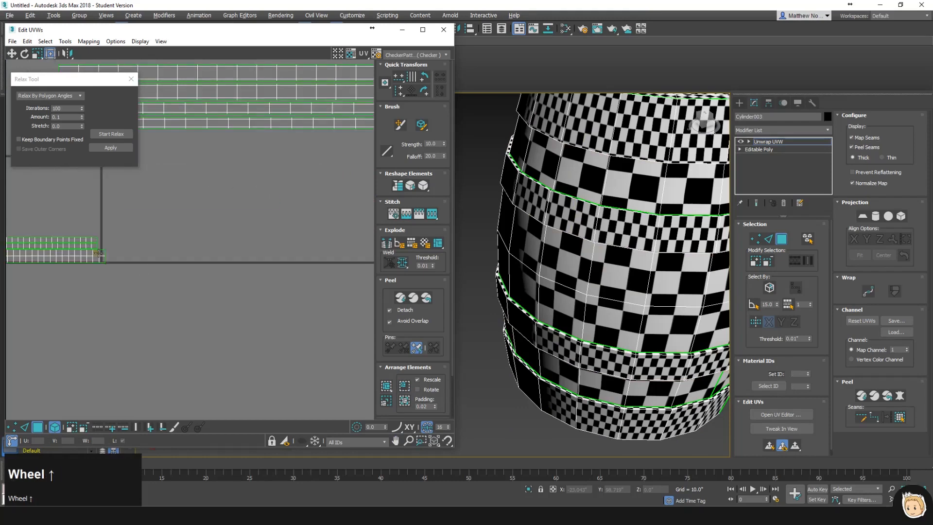
pyautogui.moveTo(99, 253); pyautogui.dragTo(266, 246, button='middle')
pyautogui.scroll(2, 274, 260)
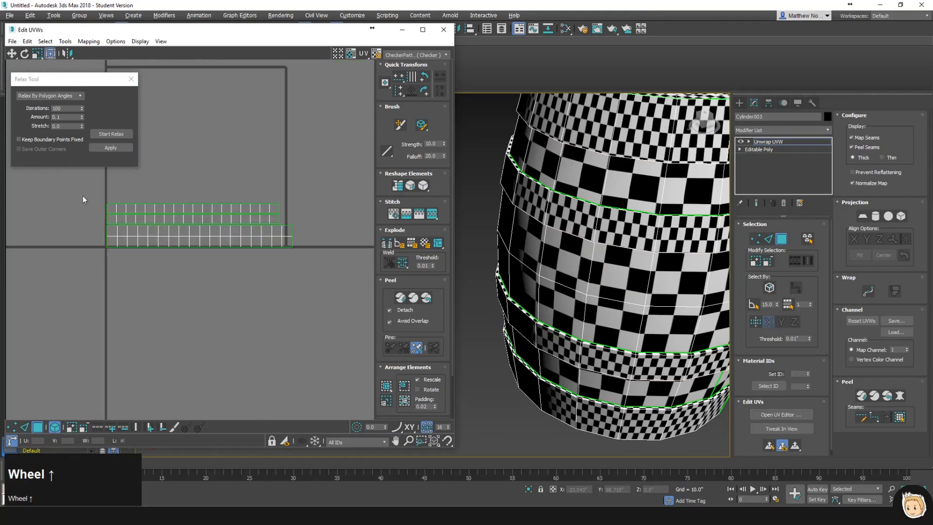
pyautogui.moveTo(81, 196); pyautogui.dragTo(311, 272)
pyautogui.hotkey('ctrl', 'z')
pyautogui.hotkey('ctrl', 'z')
pyautogui.hotkey('ctrl', 'z')
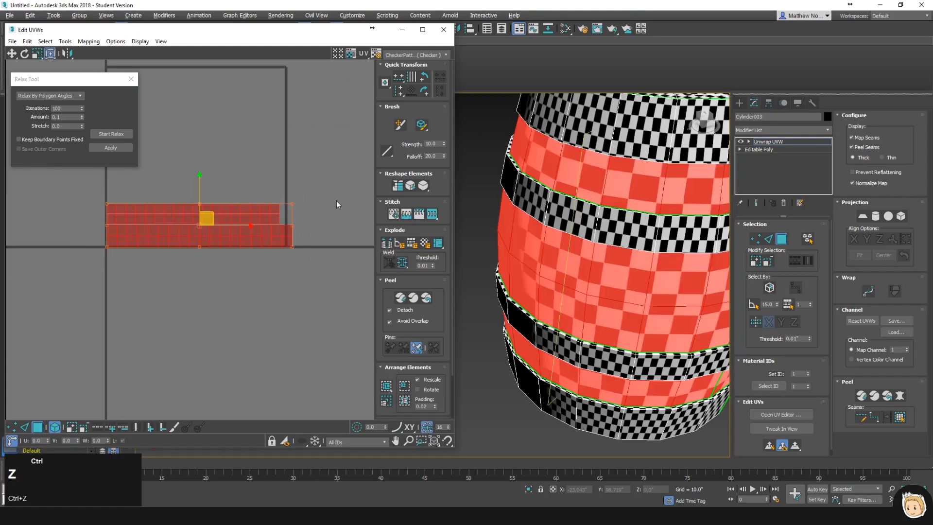
# - Scale down the stack of four band strips and place it inside the UV square, directly above the body strips
pyautogui.moveTo(343, 172); pyautogui.dragTo(281, 290, button='middle')
pyautogui.scroll(-3, 290, 200)
pyautogui.moveTo(290, 199); pyautogui.dragTo(276, 271, button='middle')
pyautogui.scroll(-1, 195, 249)
pyautogui.moveTo(128, 211); pyautogui.dragTo(357, 279)
pyautogui.keyDown('ctrl'); pyautogui.moveTo(360, 214); pyautogui.dragTo(177, 278); pyautogui.keyUp('ctrl')
pyautogui.scroll(3, 177, 278)
pyautogui.moveTo(177, 278); pyautogui.dragTo(271, 234, button='middle')
pyautogui.moveTo(271, 233); pyautogui.dragTo(249, 287)
pyautogui.scroll(5, 291, 251)
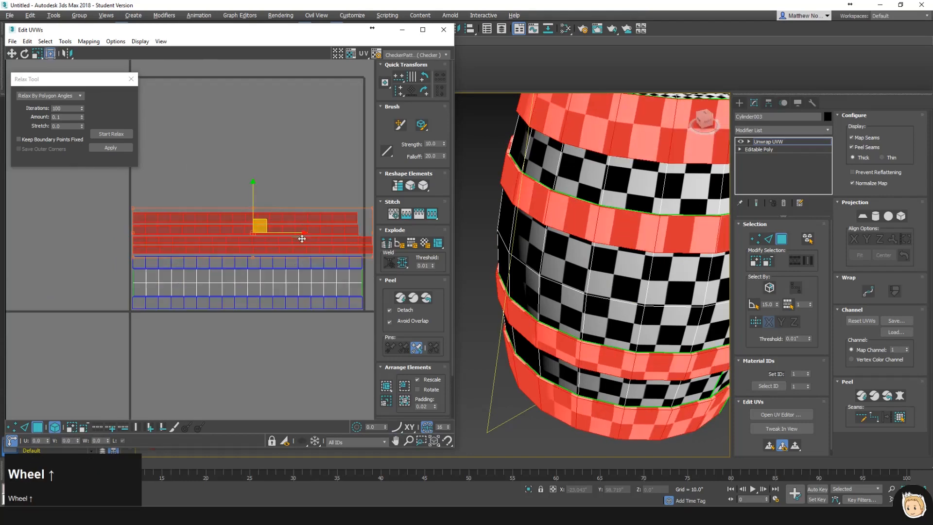
pyautogui.moveTo(113, 247); pyautogui.dragTo(111, 249)
pyautogui.moveTo(197, 326); pyautogui.dragTo(94, 339, button='middle')
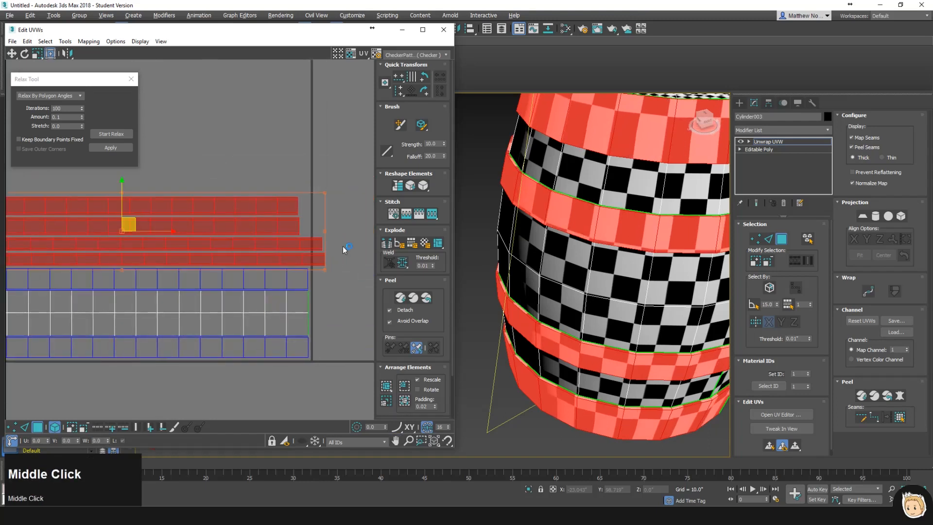
# - Shrink the band stack and scale its lower two strips one by one to the width of the body strips
pyautogui.moveTo(328, 195); pyautogui.dragTo(307, 233)
pyautogui.click(297, 242)
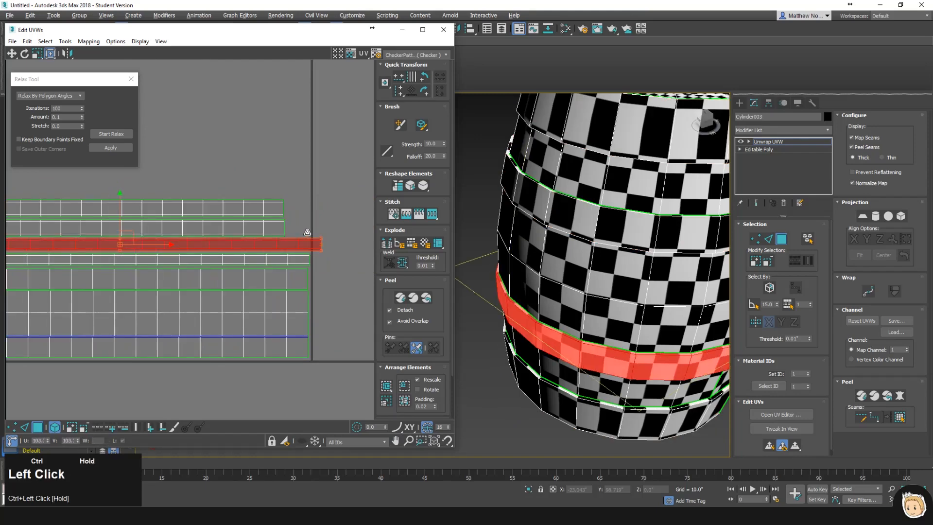
pyautogui.scroll(5, 321, 207)
pyautogui.keyDown('ctrl'); pyautogui.moveTo(316, 165); pyautogui.dragTo(283, 171); pyautogui.keyUp('ctrl')
pyautogui.scroll(-2, 226, 165)
# - Scale the upper two band strips individually to the full width of the body strips, keeping them stacked
pyautogui.click(217, 111)
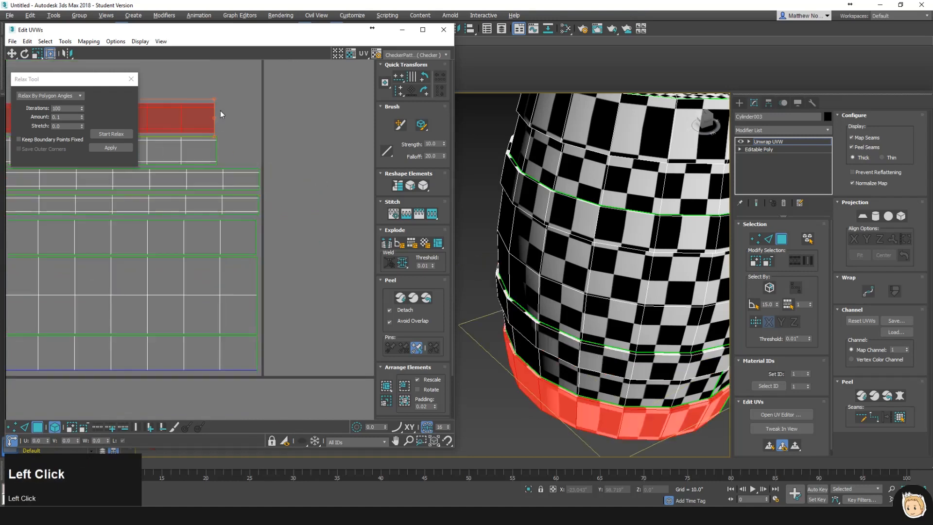
pyautogui.keyDown('ctrl'); pyautogui.moveTo(218, 102); pyautogui.dragTo(216, 101); pyautogui.keyUp('ctrl')
pyautogui.scroll(3, 218, 127)
pyautogui.moveTo(219, 130); pyautogui.dragTo(237, 212, button='middle')
pyautogui.keyDown('ctrl'); pyautogui.moveTo(232, 154); pyautogui.dragTo(231, 152); pyautogui.keyUp('ctrl')
pyautogui.click(217, 244)
pyautogui.keyDown('ctrl'); pyautogui.moveTo(233, 227); pyautogui.dragTo(227, 226); pyautogui.keyUp('ctrl')
pyautogui.moveTo(215, 135); pyautogui.dragTo(233, 244)
pyautogui.keyDown('ctrl'); pyautogui.moveTo(230, 151); pyautogui.dragTo(261, 145); pyautogui.keyUp('ctrl')
pyautogui.click(258, 102)
pyautogui.scroll(-3, 285, 198)
pyautogui.moveTo(285, 198); pyautogui.dragTo(302, 272, button='middle')
pyautogui.scroll(-2, 305, 274)
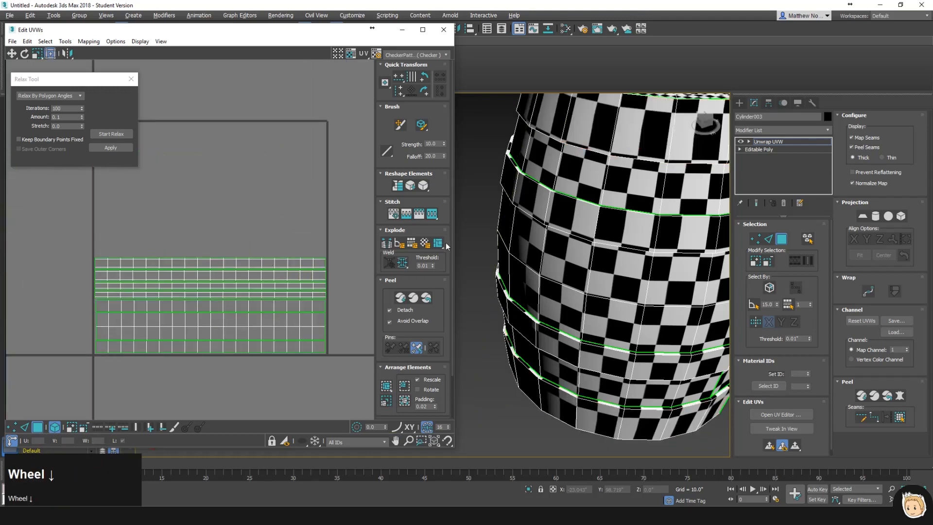
# - Move the barrel top's UV disc to a free area just above the UV square
pyautogui.scroll(-4, 567, 209)
pyautogui.scroll(2, 567, 209)
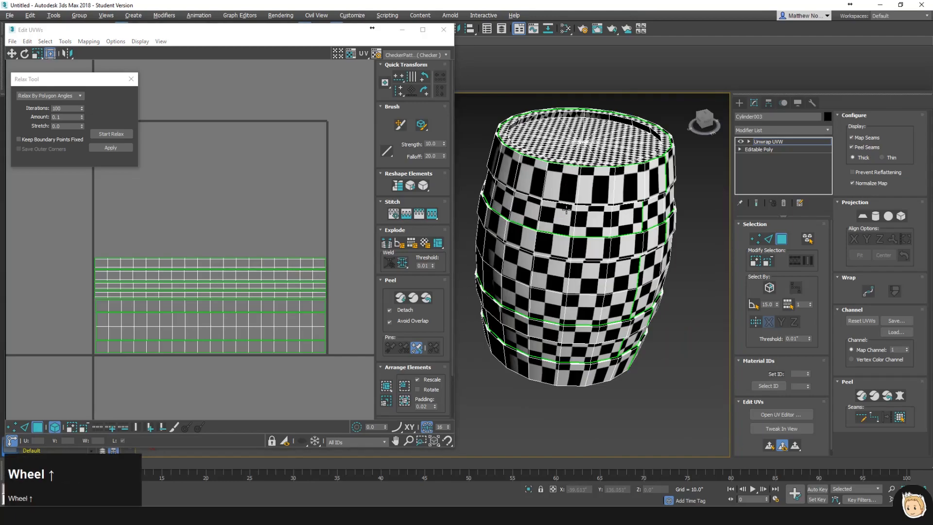
pyautogui.scroll(3, 573, 150)
pyautogui.keyDown('alt'); pyautogui.moveTo(573, 150); pyautogui.dragTo(575, 227, button='middle'); pyautogui.keyUp('alt')
pyautogui.scroll(-5, 288, 206)
pyautogui.moveTo(158, 222); pyautogui.dragTo(273, 279, button='middle')
pyautogui.moveTo(76, 217); pyautogui.dragTo(127, 249, button='middle')
pyautogui.moveTo(75, 253); pyautogui.dragTo(170, 325)
pyautogui.click(135, 211)
pyautogui.moveTo(128, 208); pyautogui.dragTo(299, 237)
pyautogui.moveTo(281, 236); pyautogui.dragTo(53, 232, button='middle')
pyautogui.moveTo(63, 230); pyautogui.dragTo(240, 212)
pyautogui.scroll(2, 286, 253)
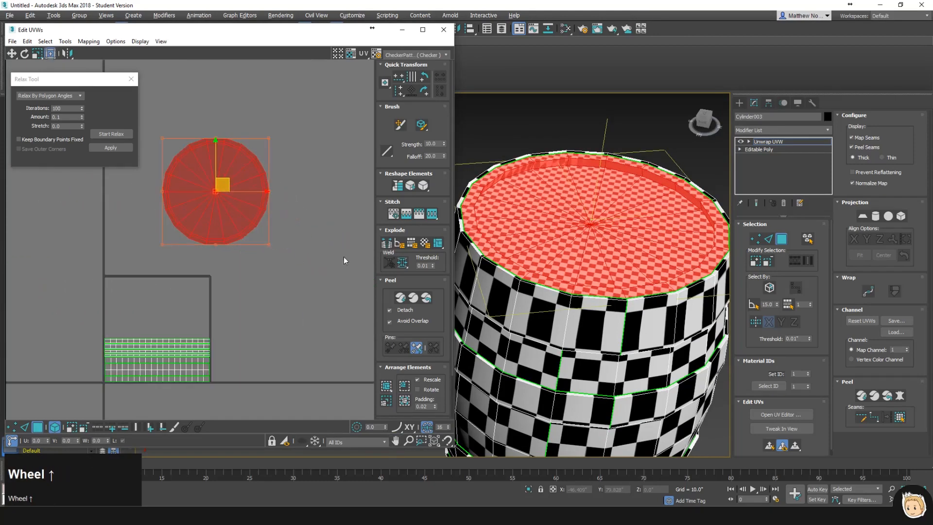
# - Select only the flat inner faces of the barrel's top, leaving the raised rim faces out
pyautogui.scroll(3, 530, 235)
pyautogui.moveTo(581, 233); pyautogui.dragTo(600, 269, button='middle')
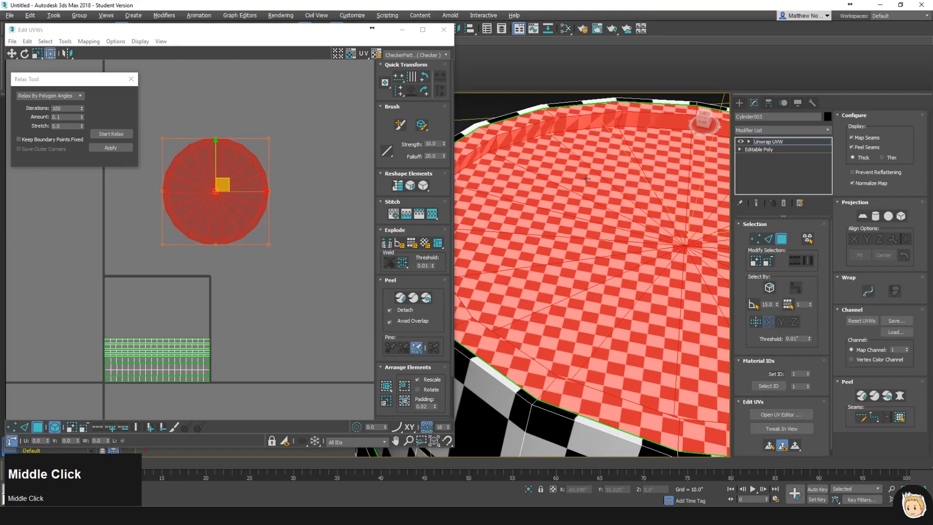
pyautogui.click(562, 175)
pyautogui.keyDown('ctrl'); pyautogui.click(535, 201); pyautogui.keyUp('ctrl')
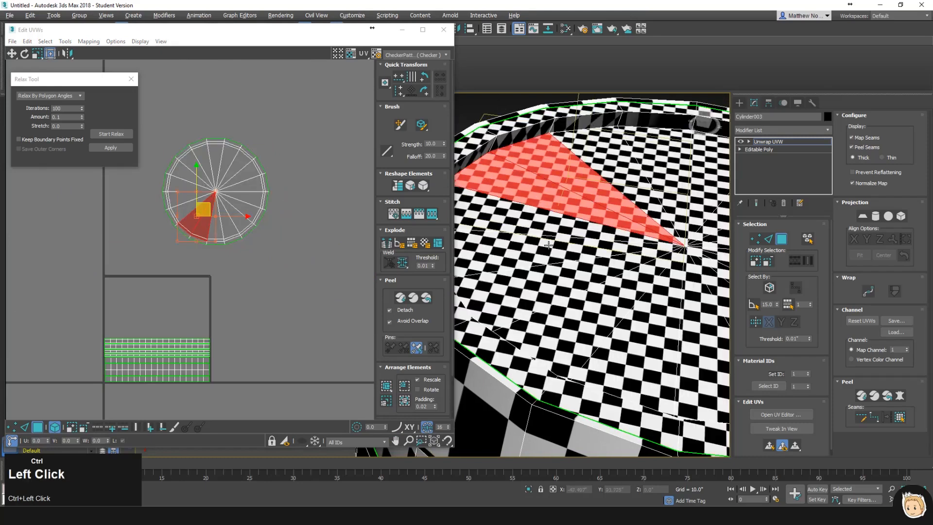
pyautogui.click(531, 122)
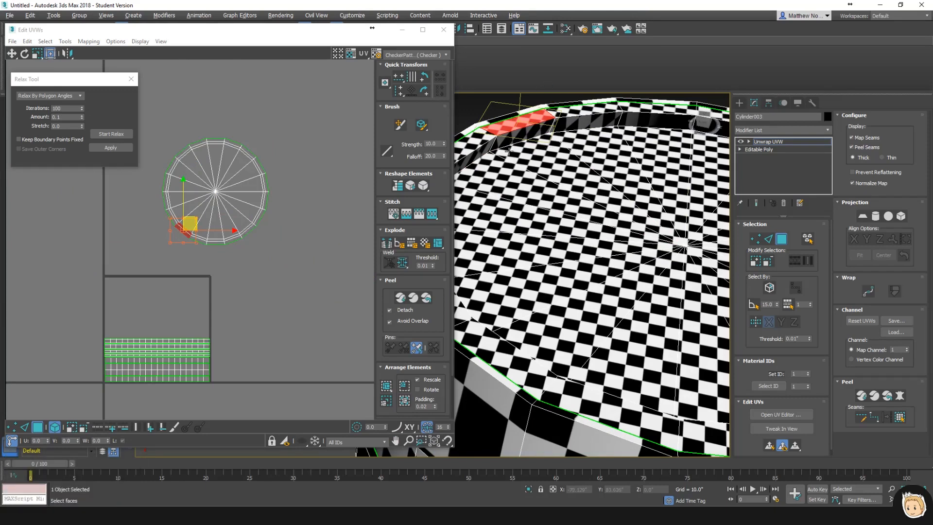
pyautogui.keyDown('ctrl'); pyautogui.click(549, 177); pyautogui.keyUp('ctrl')
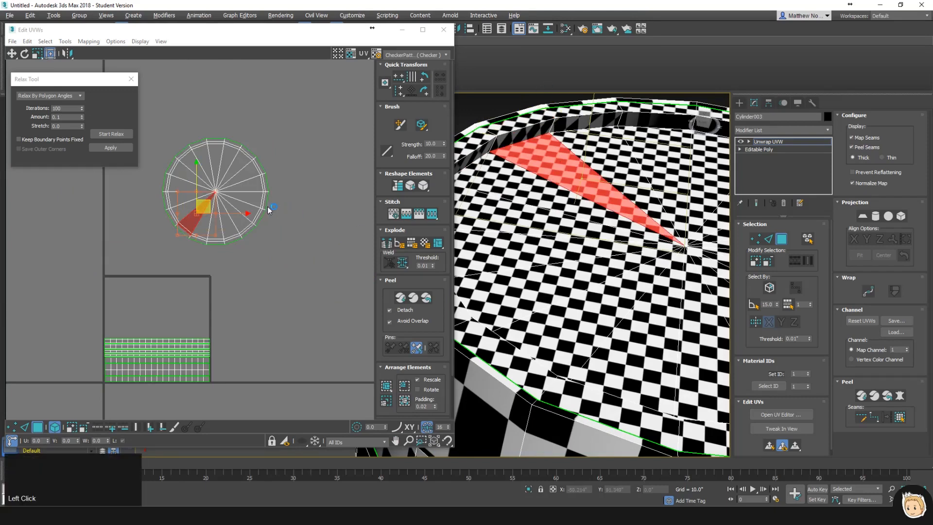
pyautogui.click(226, 225)
pyautogui.click(596, 215)
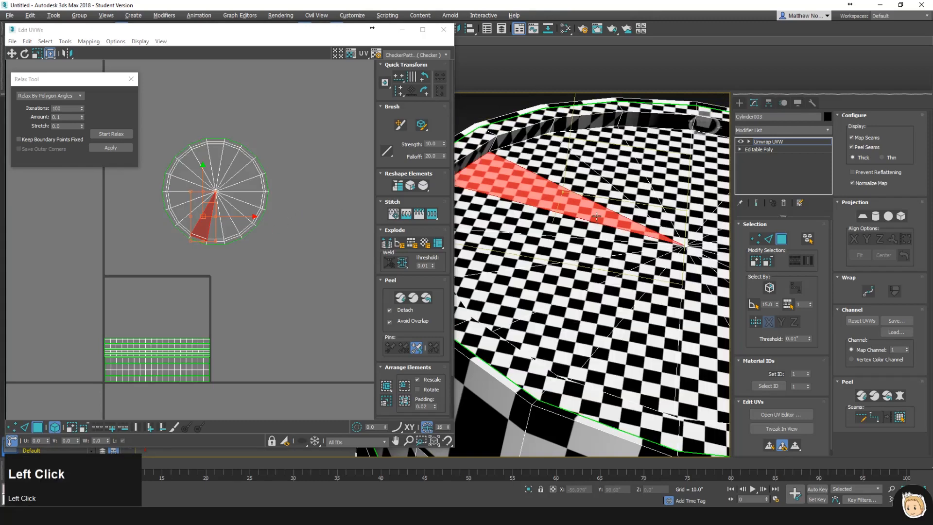
pyautogui.click(755, 262)
pyautogui.keyDown('alt'); pyautogui.moveTo(612, 223); pyautogui.dragTo(544, 187, button='middle'); pyautogui.keyUp('alt')
pyautogui.keyDown('alt'); pyautogui.click(503, 159); pyautogui.keyUp('alt')
pyautogui.keyDown('alt'); pyautogui.click(545, 148); pyautogui.keyUp('alt')
pyautogui.keyDown('alt'); pyautogui.click(585, 145); pyautogui.keyUp('alt')
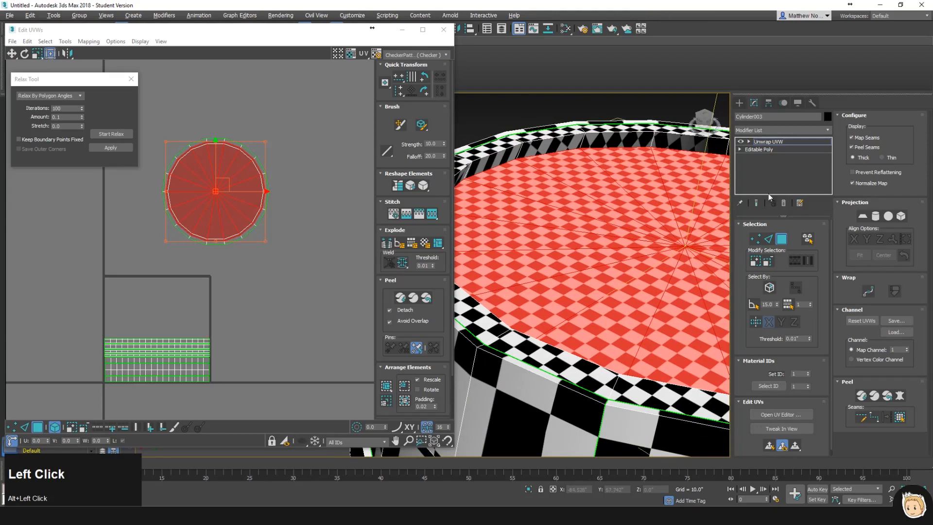
# - Planar-map the top faces aligned to Z, and scale the disc down into the UV square's upper-left corner
pyautogui.click(863, 216)
pyautogui.click(880, 239)
pyautogui.click(852, 217)
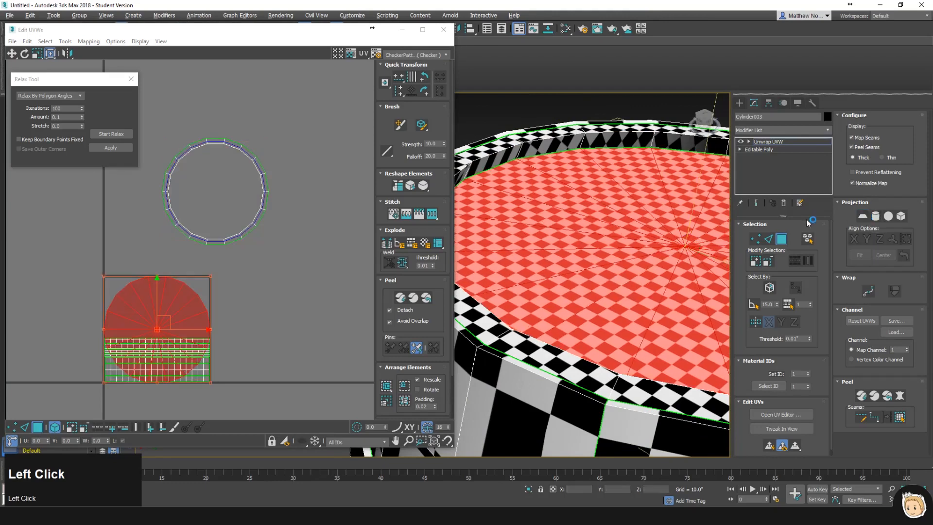
pyautogui.keyDown('ctrl'); pyautogui.moveTo(210, 276); pyautogui.dragTo(145, 282); pyautogui.keyUp('ctrl')
pyautogui.scroll(2, 151, 302)
pyautogui.moveTo(166, 278); pyautogui.dragTo(206, 240, button='middle')
pyautogui.keyDown('ctrl'); pyautogui.moveTo(202, 228); pyautogui.dragTo(157, 243); pyautogui.keyUp('ctrl')
# - Move the barrel bottom's UV disc over to the free area just right of the UV square
pyautogui.scroll(-5, 114, 216)
pyautogui.moveTo(103, 205); pyautogui.dragTo(267, 247, button='middle')
pyautogui.click(68, 277)
pyautogui.moveTo(73, 268); pyautogui.dragTo(329, 191)
pyautogui.moveTo(299, 216); pyautogui.dragTo(189, 197, button='middle')
pyautogui.moveTo(218, 171); pyautogui.dragTo(258, 249)
pyautogui.click(267, 227)
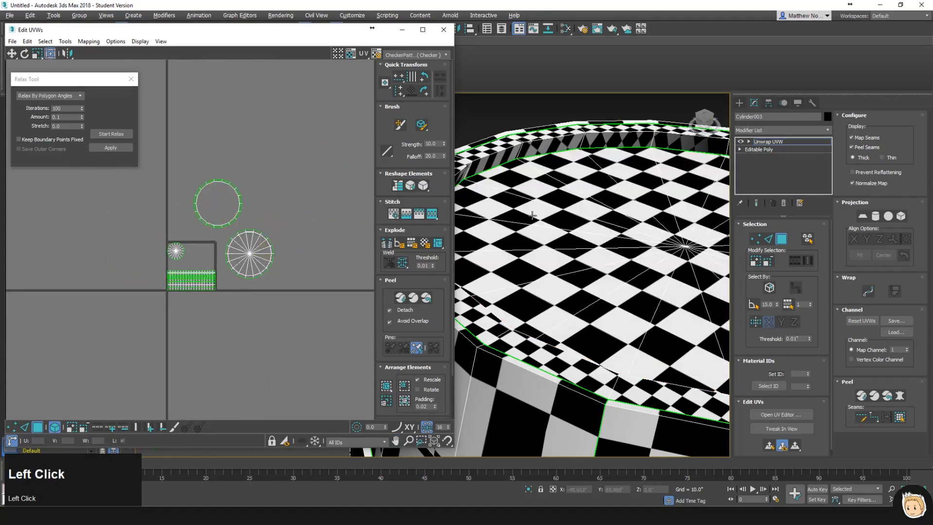
# - Turn off element selection and select only the flat inner faces of the barrel's bottom, without its rim
pyautogui.click(56, 428)
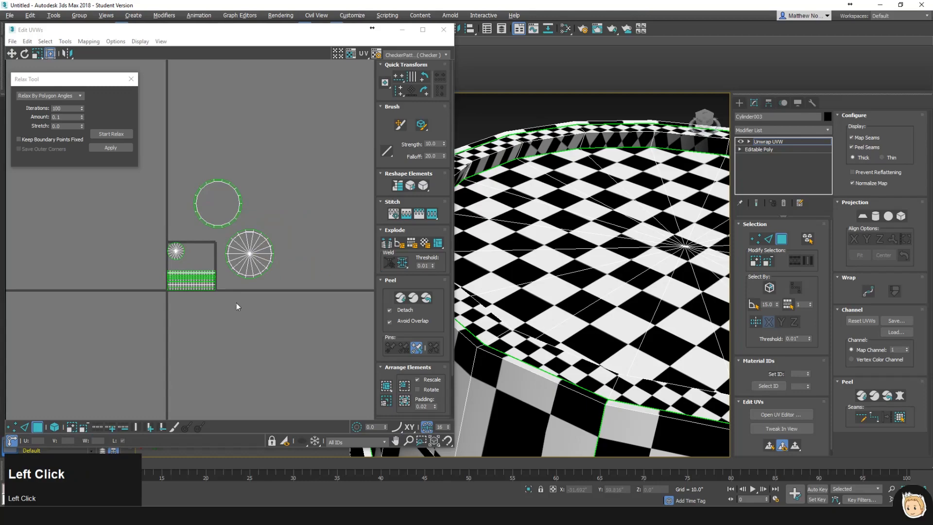
pyautogui.click(246, 238)
pyautogui.scroll(-1, 648, 316)
pyautogui.keyDown('alt'); pyautogui.moveTo(588, 408); pyautogui.dragTo(632, 272, button='middle'); pyautogui.keyUp('alt')
pyautogui.scroll(-5, 647, 317)
pyautogui.keyDown('alt'); pyautogui.moveTo(631, 272); pyautogui.dragTo(650, 253, button='middle'); pyautogui.keyUp('alt')
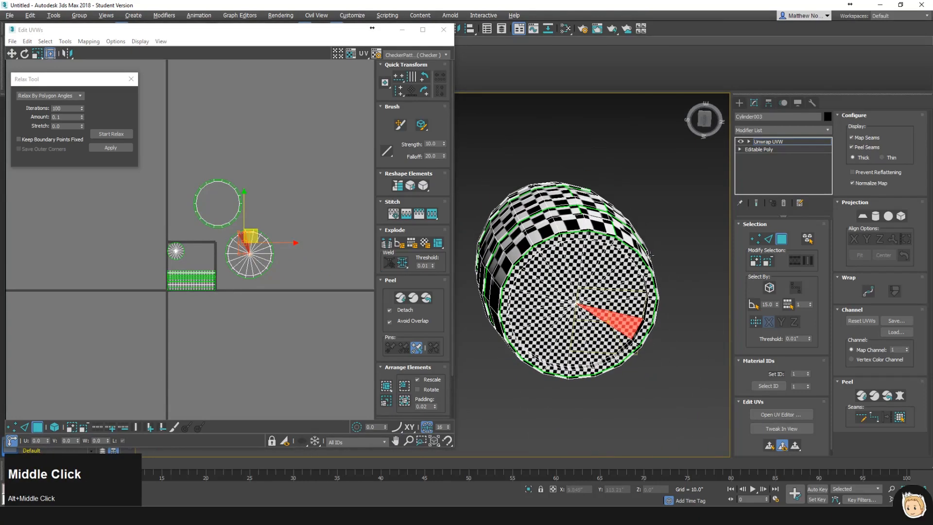
pyautogui.click(769, 260)
pyautogui.keyDown('alt'); pyautogui.moveTo(704, 284); pyautogui.dragTo(621, 329, button='middle'); pyautogui.keyUp('alt')
pyautogui.keyDown('alt'); pyautogui.click(602, 335); pyautogui.keyUp('alt')
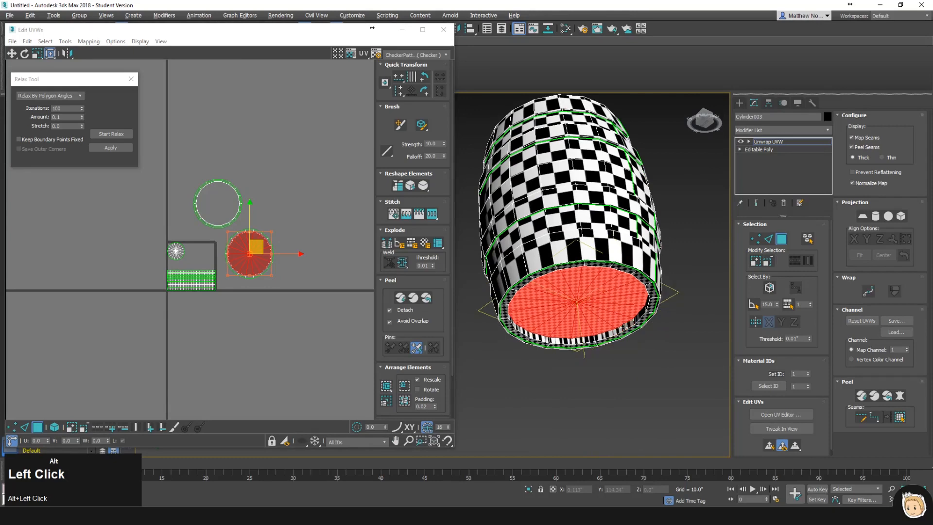
# - Planar-map the bottom faces, and scale the disc down to fit beside the first disc inside the UV square
pyautogui.click(863, 217)
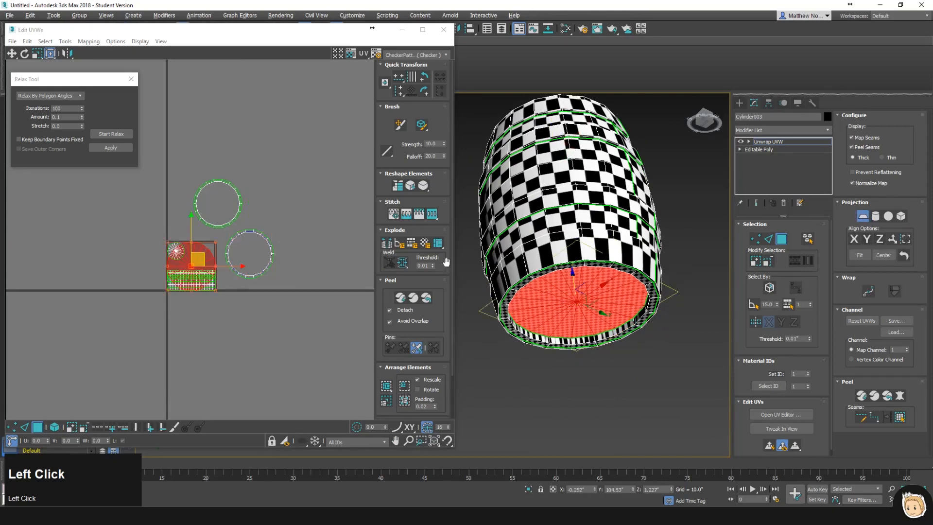
pyautogui.scroll(3, 168, 262)
pyautogui.scroll(4, 232, 247)
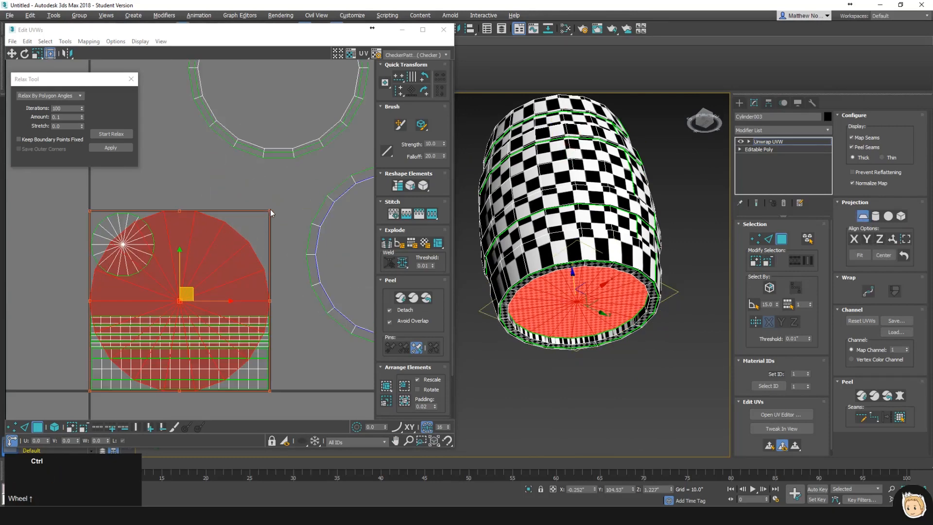
pyautogui.click(863, 217)
pyautogui.keyDown('ctrl'); pyautogui.moveTo(180, 211); pyautogui.dragTo(219, 218); pyautogui.keyUp('ctrl')
pyautogui.moveTo(204, 229); pyautogui.dragTo(204, 223)
pyautogui.click(202, 209)
pyautogui.scroll(2, 190, 227)
pyautogui.moveTo(146, 268); pyautogui.dragTo(171, 234, button='middle')
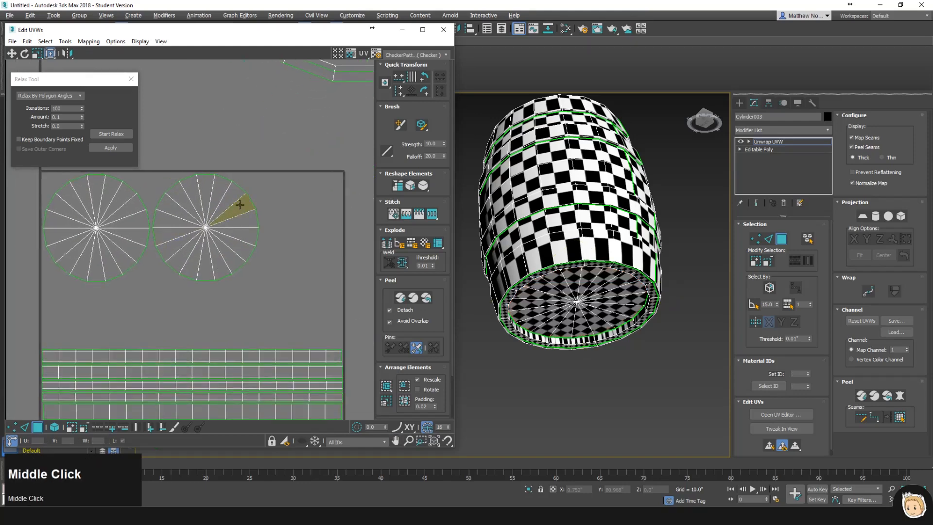
# - Fine-tune the second disc's size and placement so it sits level beside the first disc inside the UV square
pyautogui.click(239, 206)
pyautogui.click(246, 164)
pyautogui.moveTo(258, 273); pyautogui.dragTo(202, 221)
pyautogui.keyDown('ctrl'); pyautogui.moveTo(258, 173); pyautogui.dragTo(257, 172); pyautogui.keyUp('ctrl')
pyautogui.click(262, 169)
# - Turn on element selection and select the whole UV ring of the barrel's top rim, with that rim in view
pyautogui.scroll(-2, 229, 193)
pyautogui.scroll(-1, 221, 192)
pyautogui.moveTo(190, 258); pyautogui.dragTo(135, 303, button='middle')
pyautogui.scroll(-2, 262, 213)
pyautogui.moveTo(281, 206); pyautogui.dragTo(213, 226, button='middle')
pyautogui.click(201, 110)
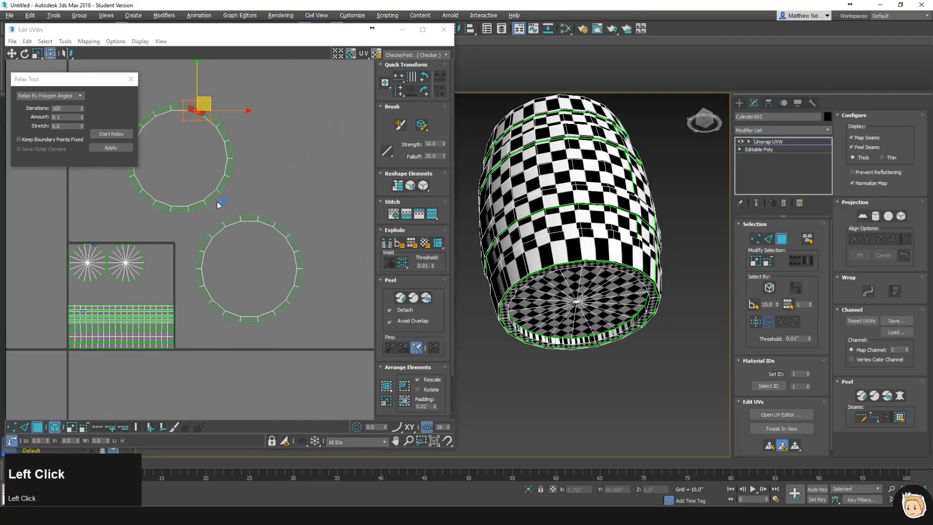
pyautogui.click(224, 180)
pyautogui.keyDown('alt'); pyautogui.moveTo(578, 151); pyautogui.dragTo(590, 219, button='middle'); pyautogui.keyUp('alt')
pyautogui.moveTo(589, 219); pyautogui.dragTo(644, 393, button='middle')
pyautogui.scroll(5, 594, 272)
pyautogui.scroll(-3, 632, 310)
pyautogui.moveTo(632, 310); pyautogui.dragTo(513, 195, button='middle')
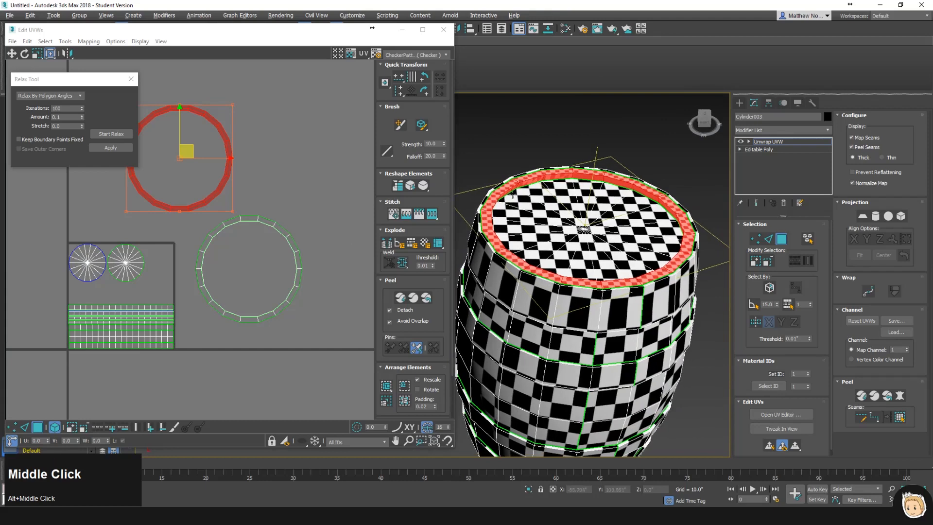
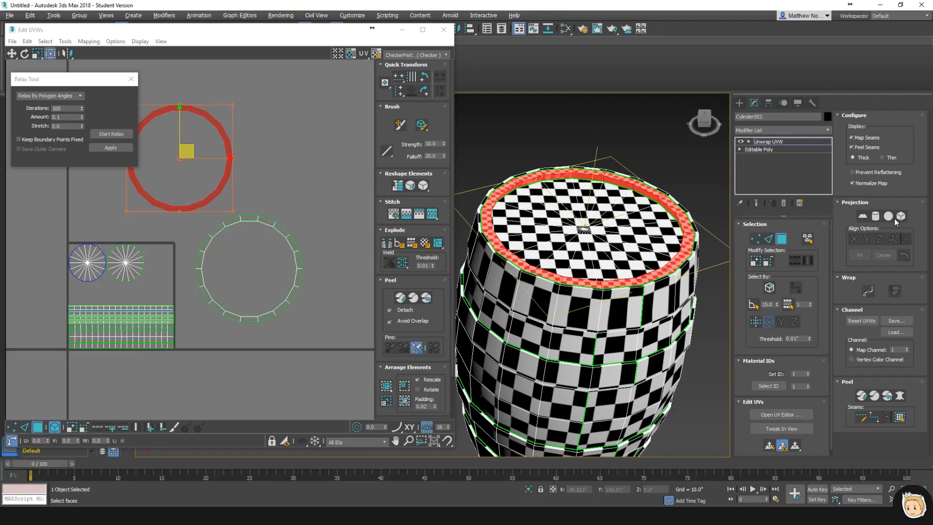
# - Cylindrically map the top rim faces, and move the resulting strip to the free area left of the UV square
pyautogui.click(877, 217)
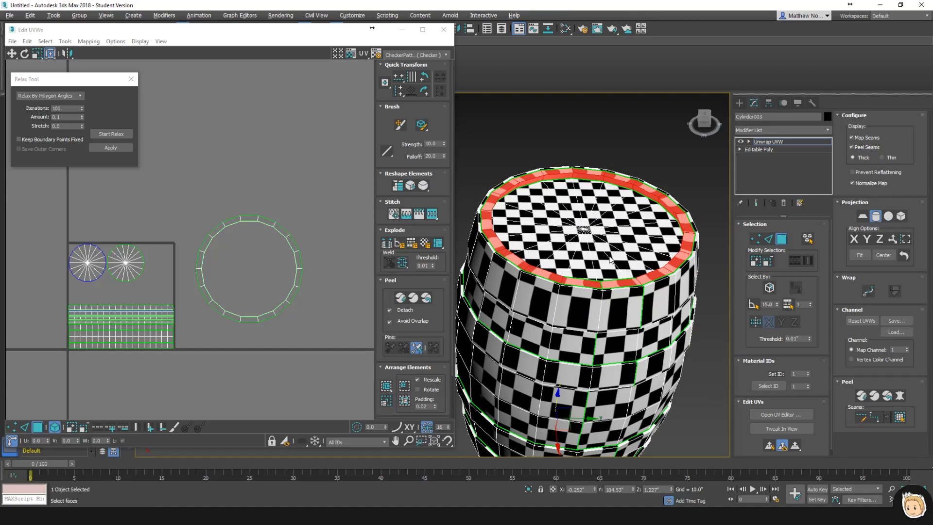
pyautogui.scroll(-8, 373, 319)
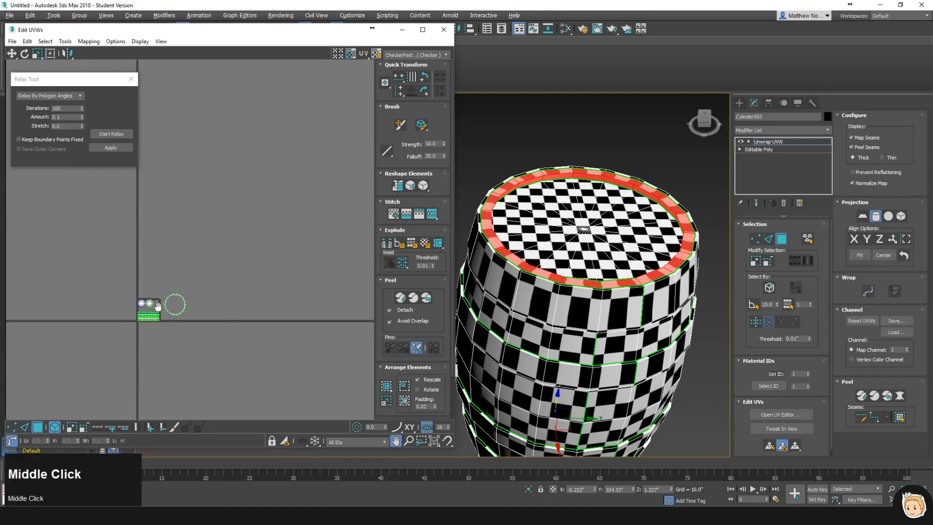
pyautogui.moveTo(178, 350); pyautogui.dragTo(231, 234, button='middle')
pyautogui.click(875, 216)
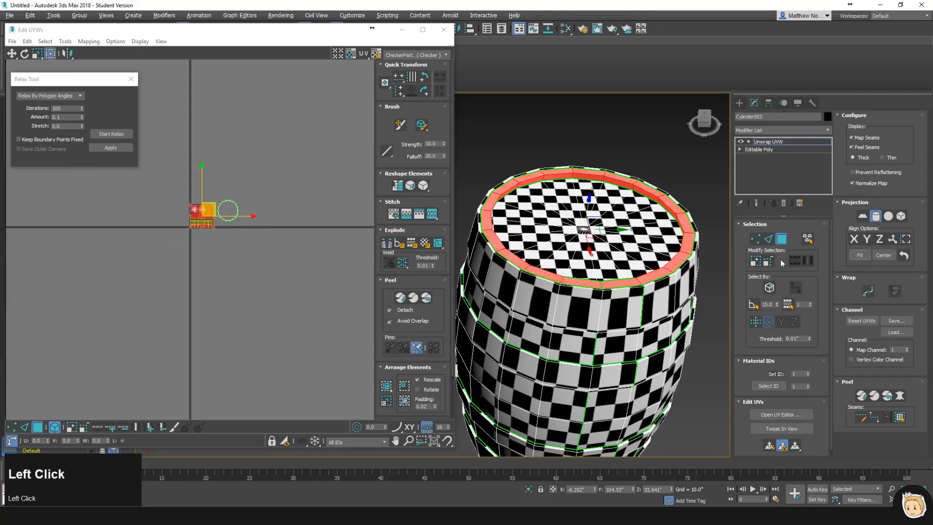
pyautogui.click(874, 218)
pyautogui.scroll(5, 172, 234)
pyautogui.moveTo(294, 150); pyautogui.dragTo(189, 220)
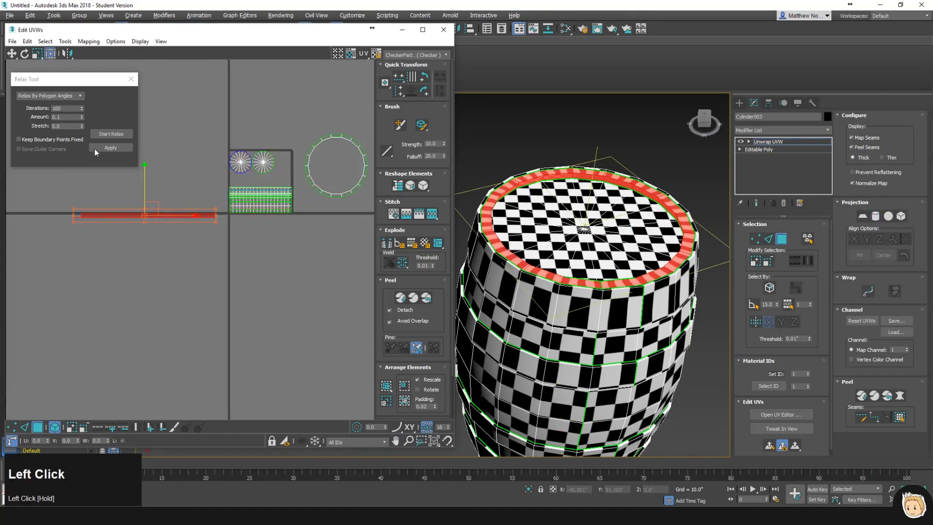
# - Try relaxing the top rim strip by polygon angles, and undo it
pyautogui.click(107, 134)
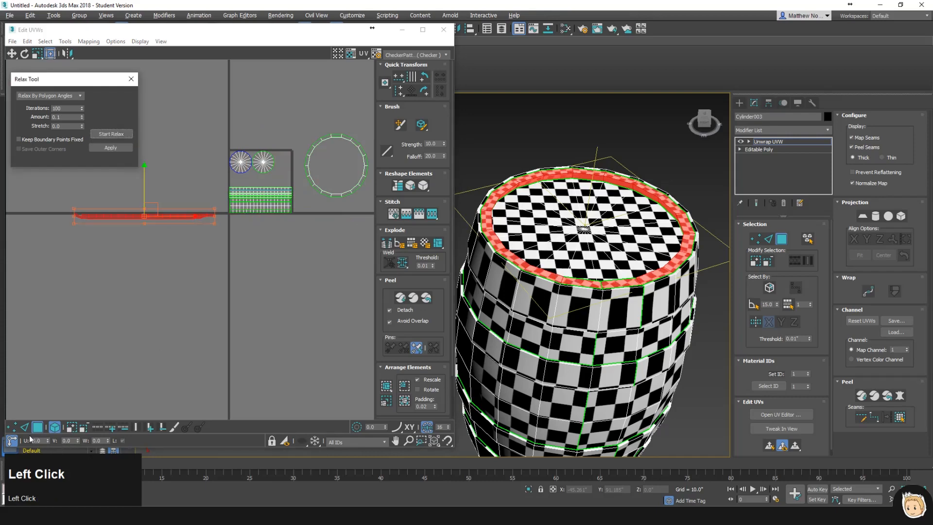
pyautogui.click(11, 427)
pyautogui.scroll(3, 167, 271)
pyautogui.moveTo(166, 270); pyautogui.dragTo(181, 348, button='middle')
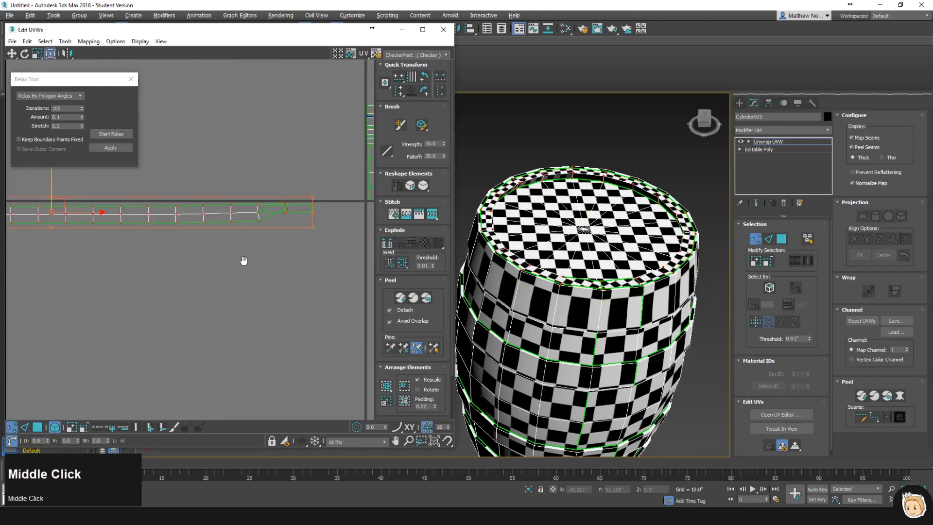
pyautogui.moveTo(244, 264); pyautogui.dragTo(240, 292, button='middle')
pyautogui.hotkey('ctrl', 'z')
# - Try to shift only the top rim's flat face loop vertically within the overlapping strip, and undo the move
pyautogui.click(273, 263)
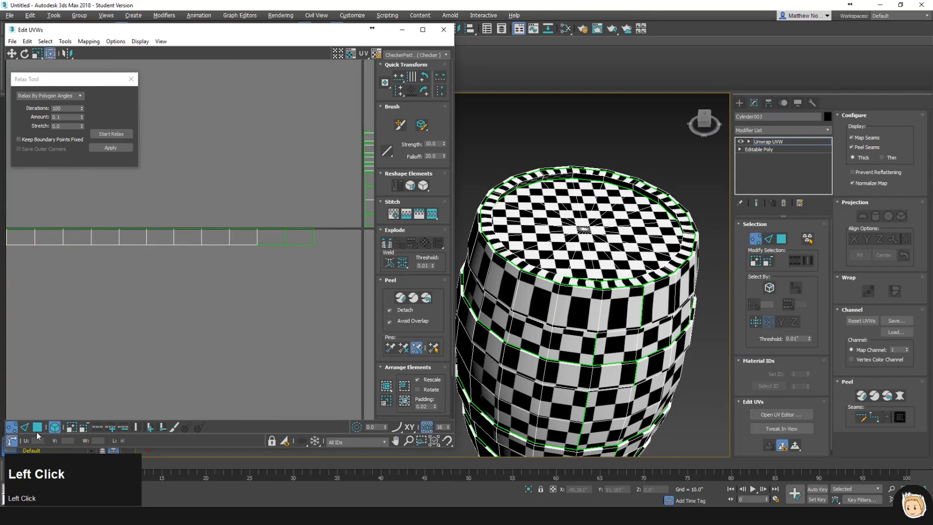
pyautogui.scroll(2, 286, 252)
pyautogui.scroll(-3, 258, 252)
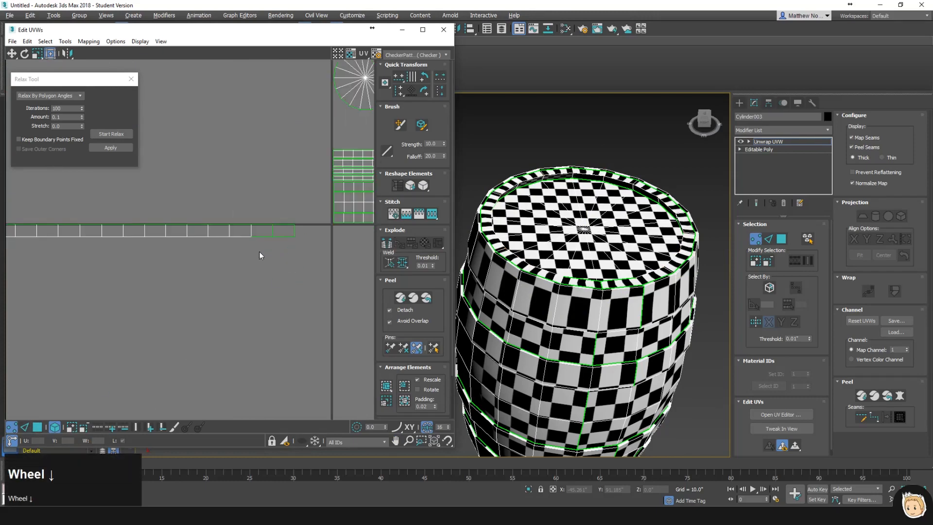
pyautogui.click(37, 426)
pyautogui.click(212, 262)
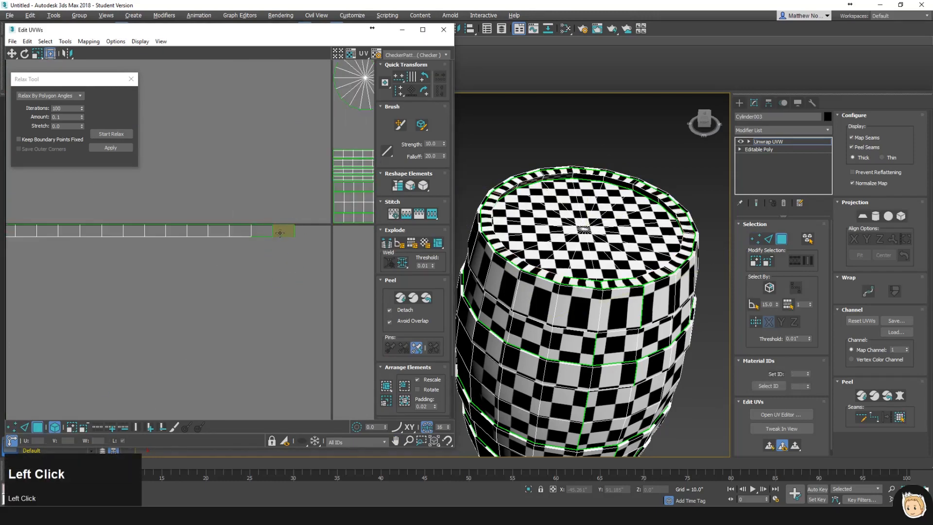
pyautogui.hotkey('ctrl', 'z')
pyautogui.click(508, 190)
pyautogui.keyDown('ctrl'); pyautogui.keyDown('shift'); pyautogui.click(505, 189); pyautogui.keyUp('shift'); pyautogui.keyUp('ctrl')
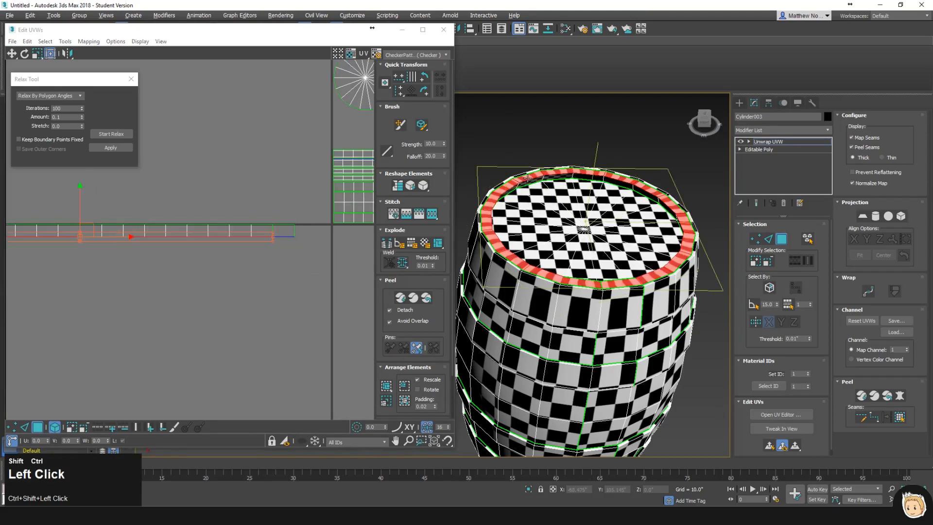
pyautogui.click(230, 242)
pyautogui.hotkey('ctrl', 'z')
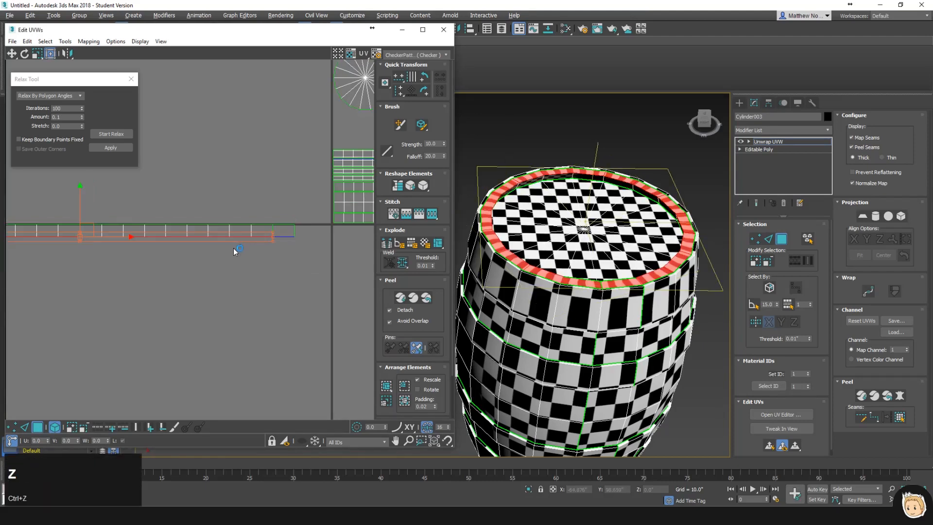
pyautogui.moveTo(81, 196); pyautogui.dragTo(85, 204)
pyautogui.hotkey('ctrl', 'z')
# - Select the top rim's outer edge loop and move it down in the UV layout to spread the overlapping strip into two rows
pyautogui.keyDown('ctrl'); pyautogui.click(25, 427); pyautogui.keyUp('ctrl')
pyautogui.click(495, 191)
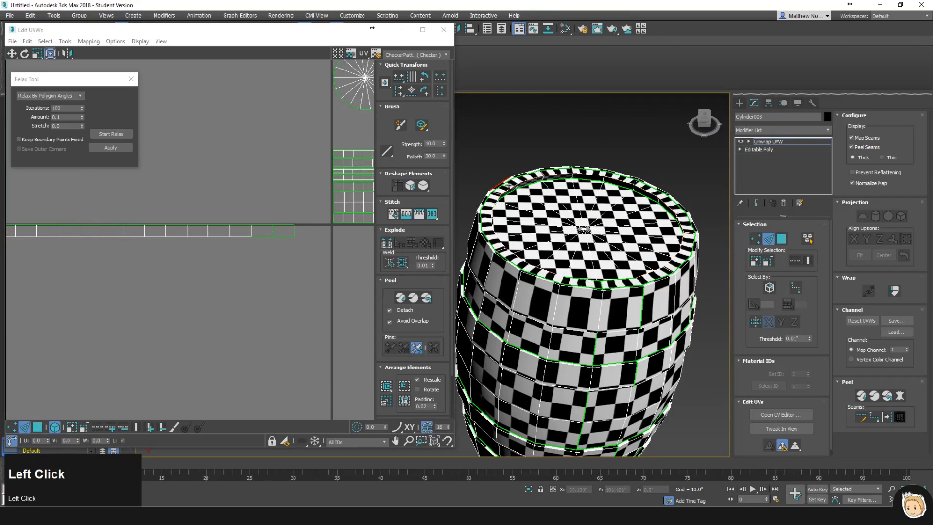
pyautogui.scroll(4, 504, 185)
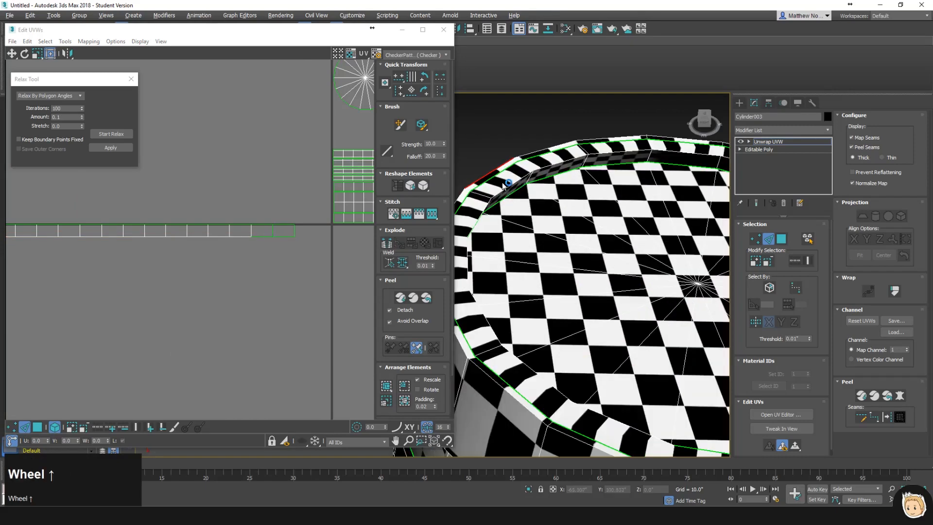
pyautogui.click(499, 173)
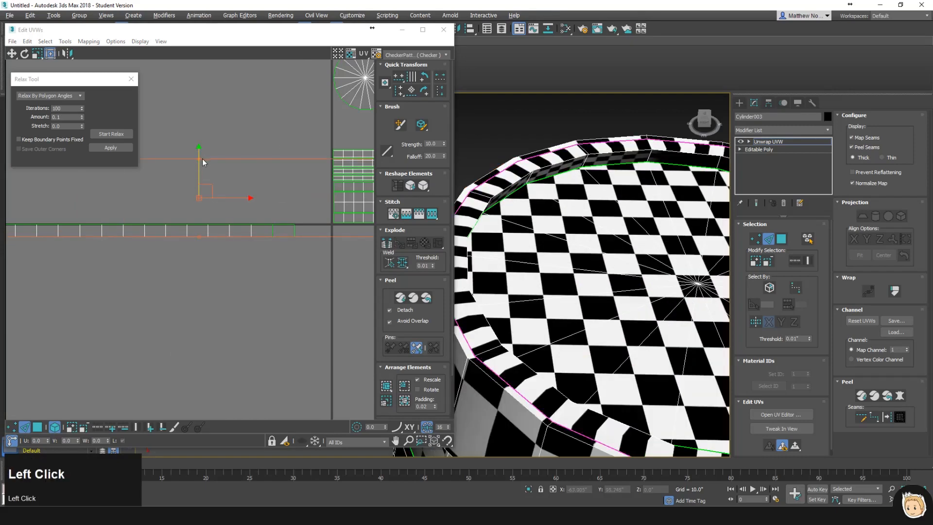
pyautogui.moveTo(199, 151); pyautogui.dragTo(298, 251)
pyautogui.moveTo(298, 251); pyautogui.dragTo(250, 315, button='middle')
pyautogui.click(278, 179)
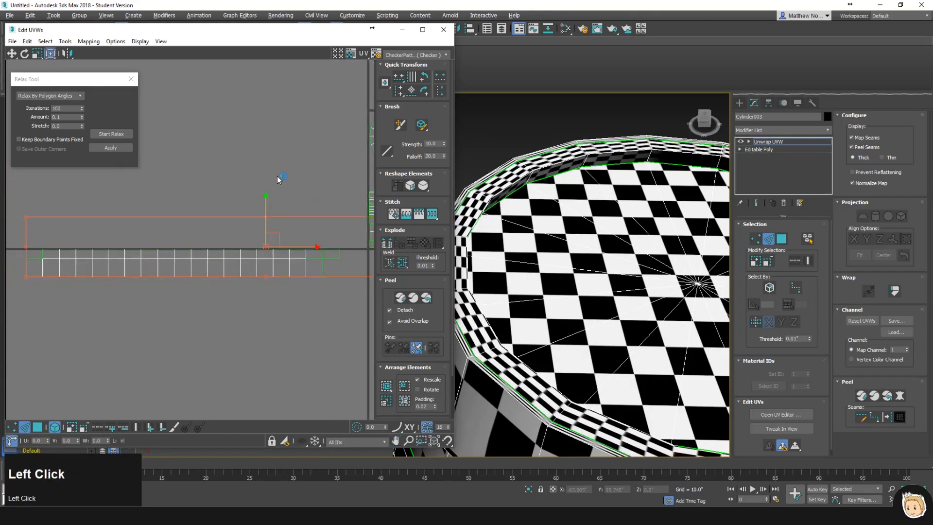
# - Select the whole top rim strip in polygon mode and move it down into clear space below the horizontal UV border line
pyautogui.click(38, 428)
pyautogui.moveTo(146, 263); pyautogui.dragTo(189, 276)
pyautogui.click(186, 251)
pyautogui.click(279, 254)
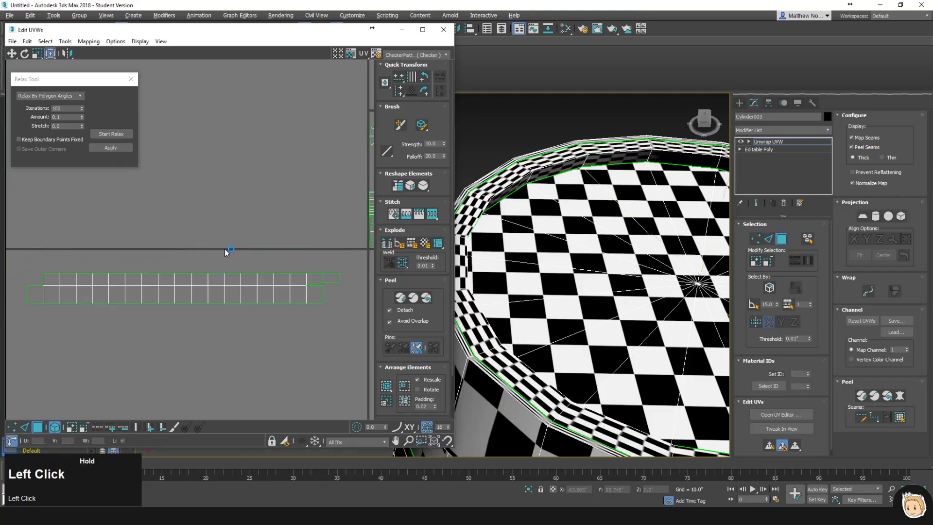
# - Turn off element selection and move the middle vertex at the strip's right end to align with the row's dividing line
pyautogui.click(11, 429)
pyautogui.click(323, 285)
pyautogui.click(55, 427)
pyautogui.click(321, 283)
pyautogui.moveTo(334, 293); pyautogui.dragTo(334, 293)
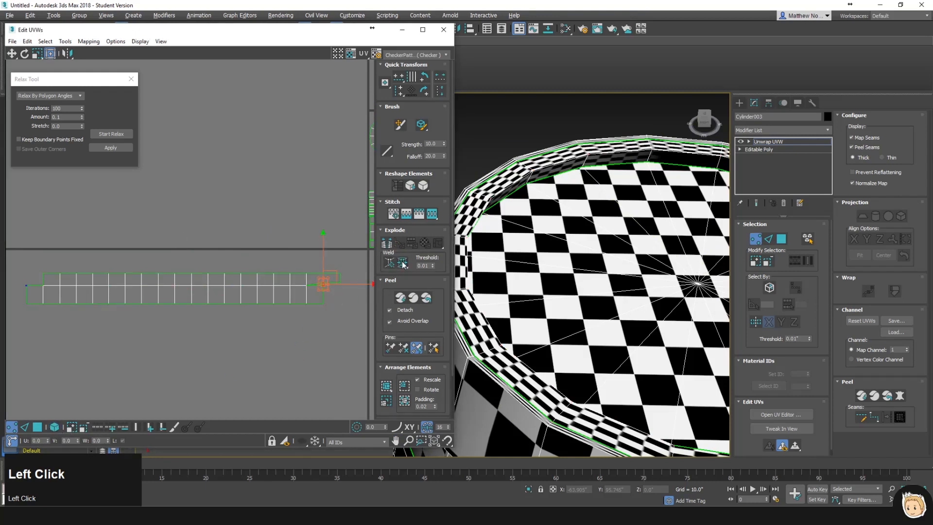
pyautogui.scroll(3, 324, 291)
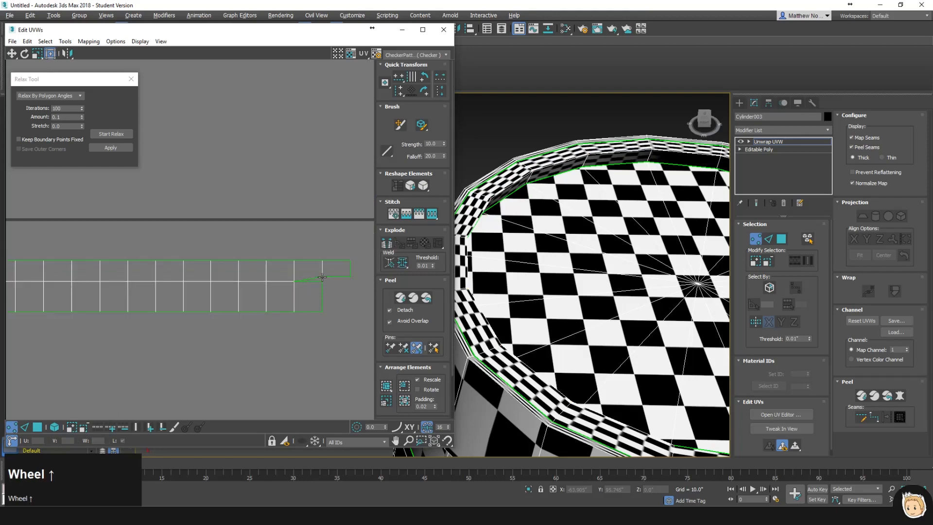
pyautogui.click(324, 289)
pyautogui.click(355, 277)
# - Move the protruding upper face from the strip's right end to its left end, and try Stitch To Source on it
pyautogui.click(37, 427)
pyautogui.click(336, 271)
pyautogui.scroll(-3, 314, 272)
pyautogui.middleClick(136, 291)
pyautogui.moveTo(136, 292); pyautogui.dragTo(175, 294, button='middle')
pyautogui.moveTo(365, 273); pyautogui.dragTo(65, 274)
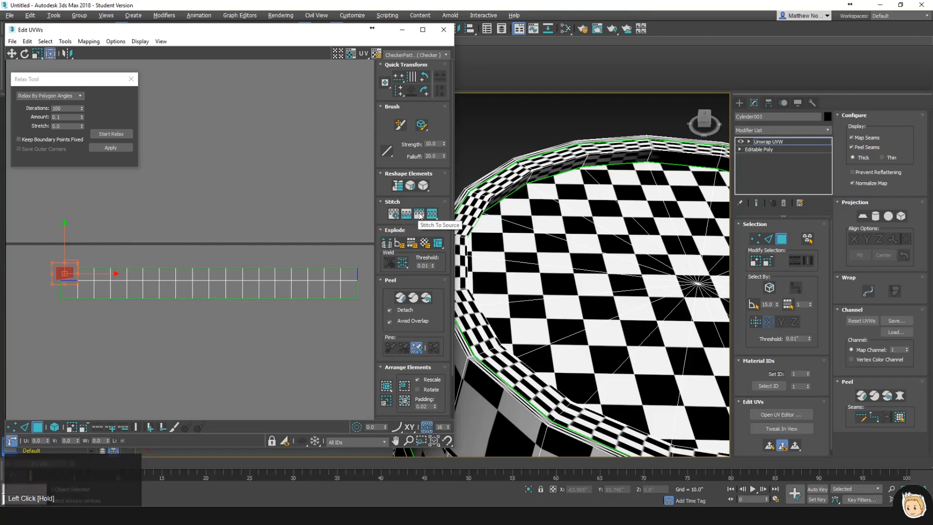
pyautogui.click(421, 217)
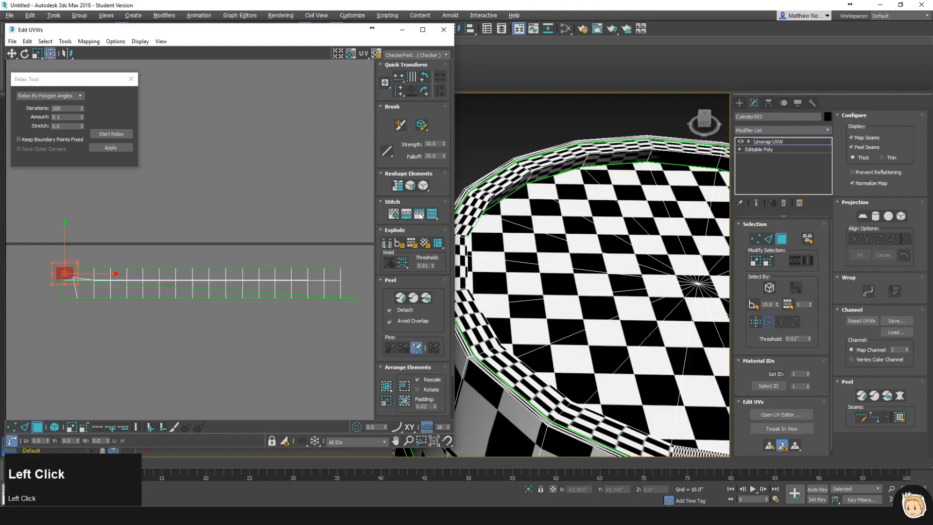
pyautogui.press('z')
# - Move the loose left-end face's vertices onto the matching corners of the top rim strip to close the gap
pyautogui.scroll(2, 83, 312)
pyautogui.moveTo(83, 312); pyautogui.dragTo(190, 338, button='middle')
pyautogui.scroll(2, 123, 354)
pyautogui.click(12, 427)
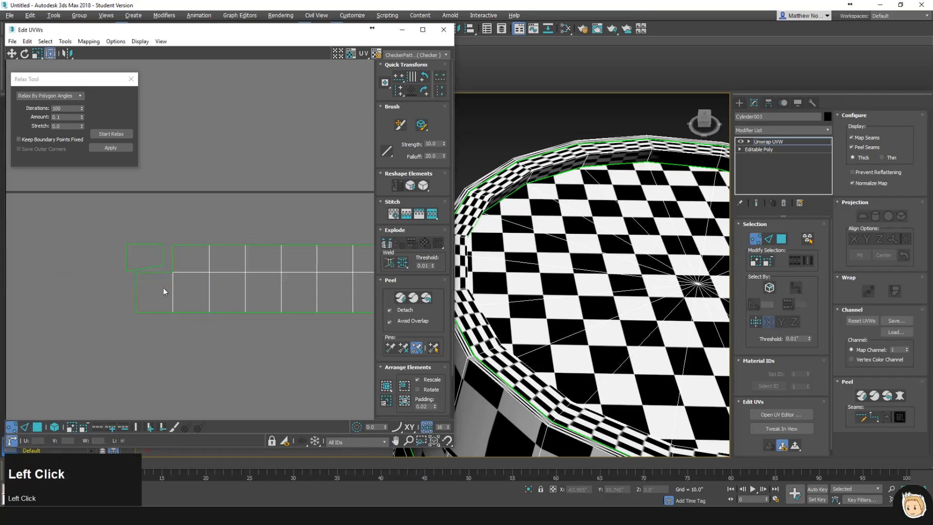
pyautogui.moveTo(164, 267); pyautogui.dragTo(172, 246)
pyautogui.click(127, 271)
pyautogui.moveTo(128, 270); pyautogui.dragTo(136, 272)
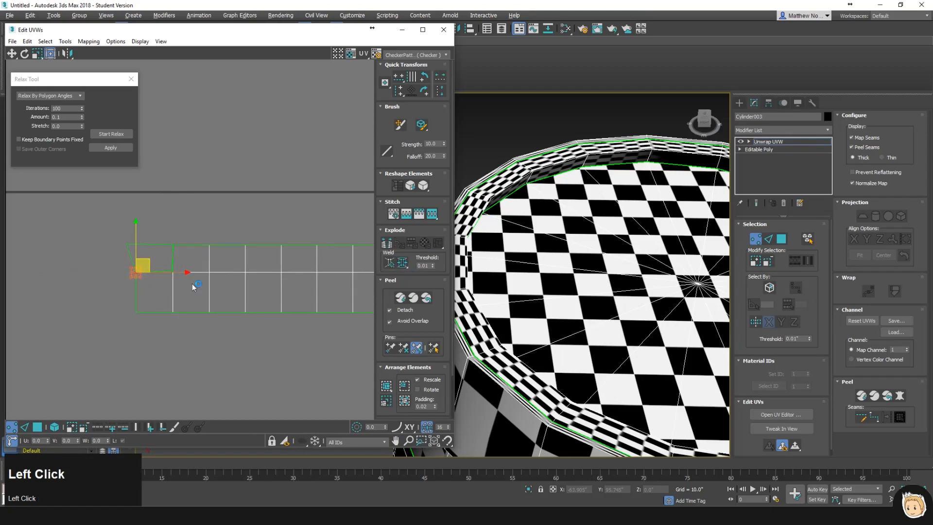
pyautogui.click(171, 270)
pyautogui.click(171, 244)
# - Select the complete top rim strip as one element and relax it by polygon angles
pyautogui.click(39, 427)
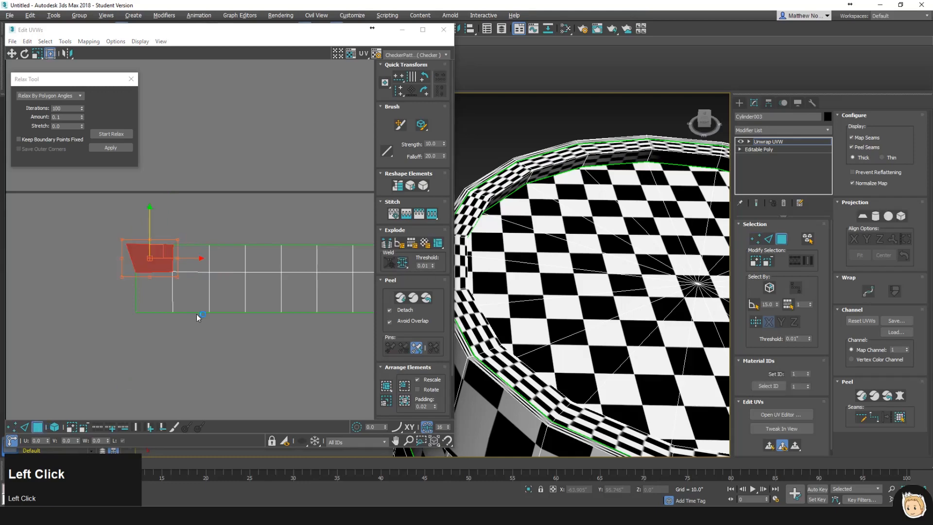
pyautogui.click(224, 314)
pyautogui.click(223, 287)
pyautogui.click(103, 135)
pyautogui.click(103, 136)
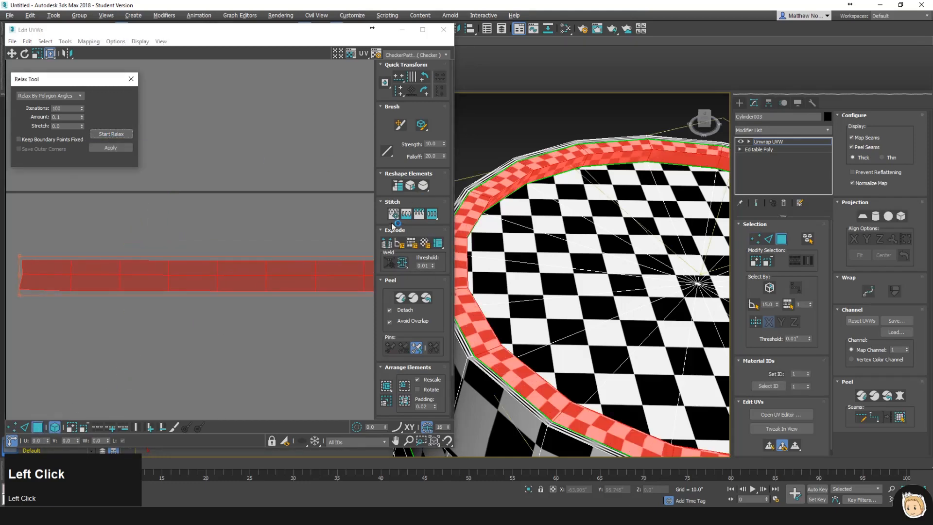
# - Move the relaxed top rim strip up into the free area just left of the UV square
pyautogui.scroll(-5, 273, 229)
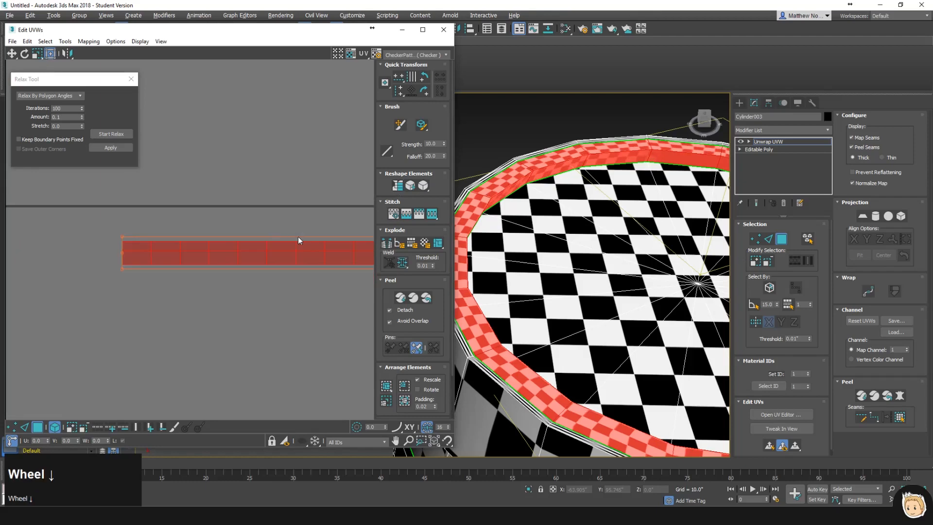
pyautogui.moveTo(287, 238); pyautogui.dragTo(262, 194)
pyautogui.click(301, 240)
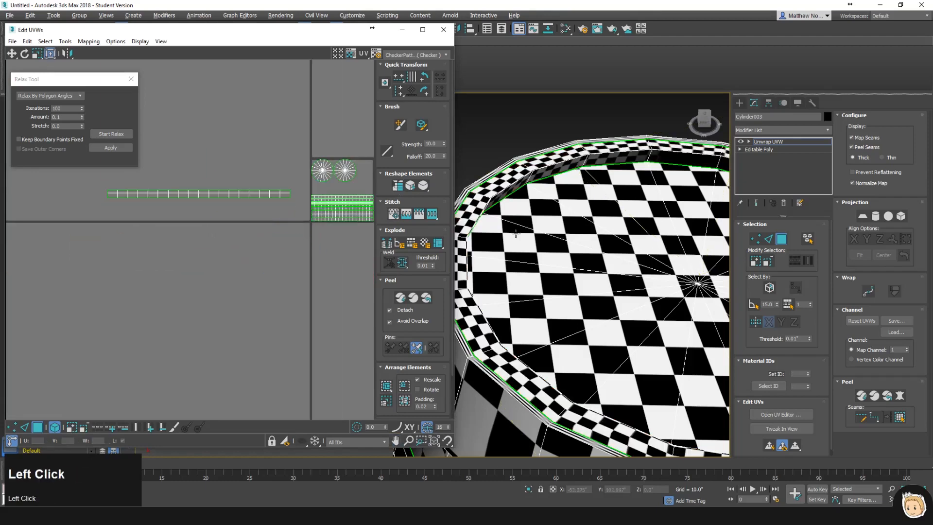
# - Select all faces of the barrel's bottom rim through its UV ring right of the UV square
pyautogui.scroll(-5, 545, 184)
pyautogui.keyDown('alt'); pyautogui.moveTo(606, 314); pyautogui.dragTo(610, 224, button='middle'); pyautogui.keyUp('alt')
pyautogui.scroll(3, 610, 224)
pyautogui.click(603, 203)
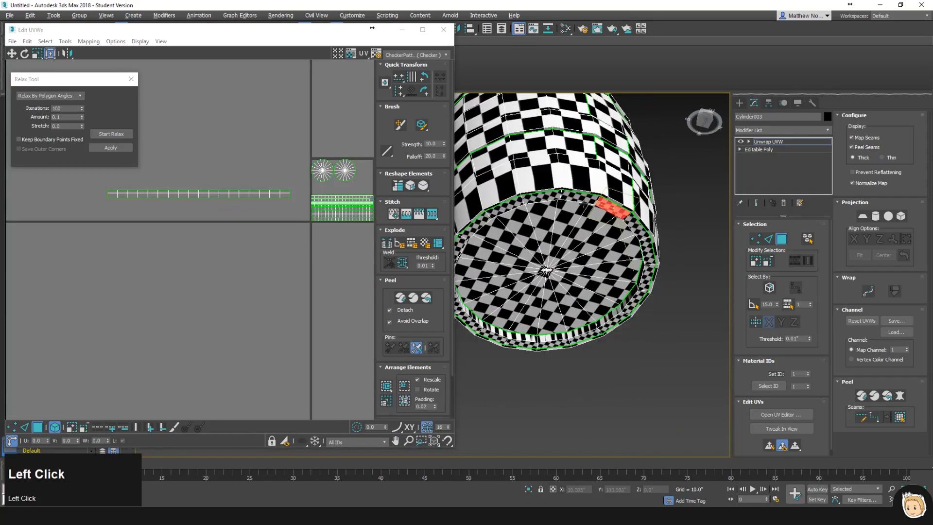
pyautogui.keyDown('ctrl'); pyautogui.keyDown('shift'); pyautogui.click(575, 201); pyautogui.keyUp('shift'); pyautogui.keyUp('ctrl')
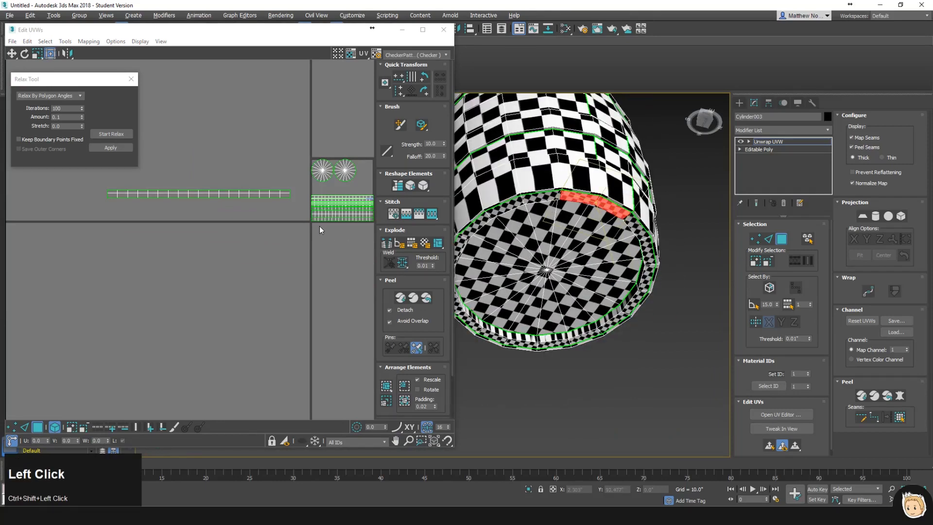
pyautogui.moveTo(319, 226); pyautogui.dragTo(150, 292, button='middle')
pyautogui.moveTo(215, 197); pyautogui.dragTo(302, 306)
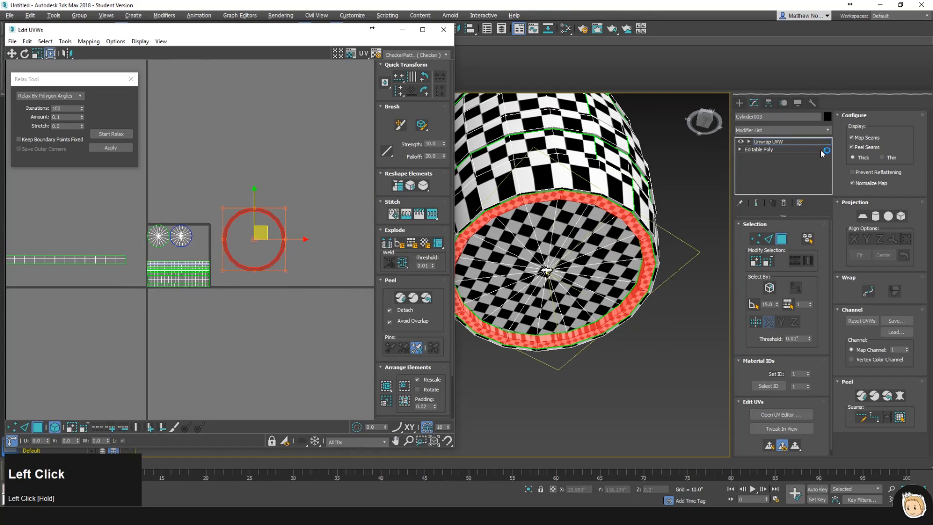
# - Cylindrically map the bottom rim faces, and move the resulting strip below the UV square
pyautogui.click(876, 217)
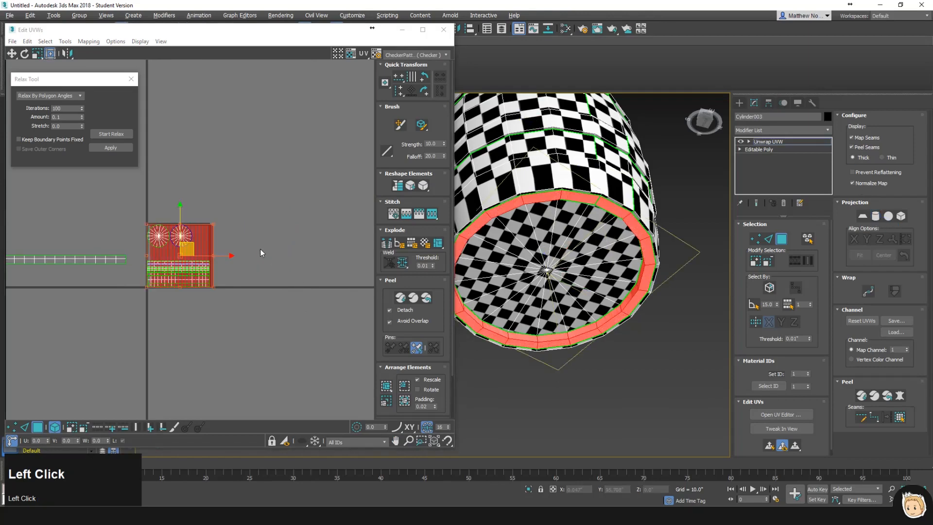
pyautogui.moveTo(214, 225); pyautogui.dragTo(269, 352)
pyautogui.click(263, 379)
# - Select the outer edge loop of the bottom rim and move it up, opening the collapsed faces into a second row of its strip
pyautogui.scroll(2, 256, 376)
pyautogui.moveTo(297, 362); pyautogui.dragTo(316, 340, button='middle')
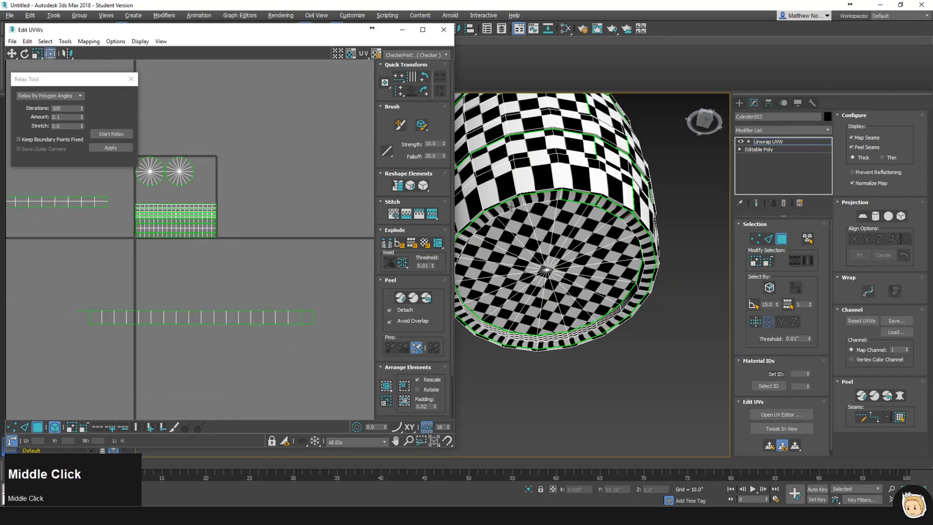
pyautogui.click(22, 429)
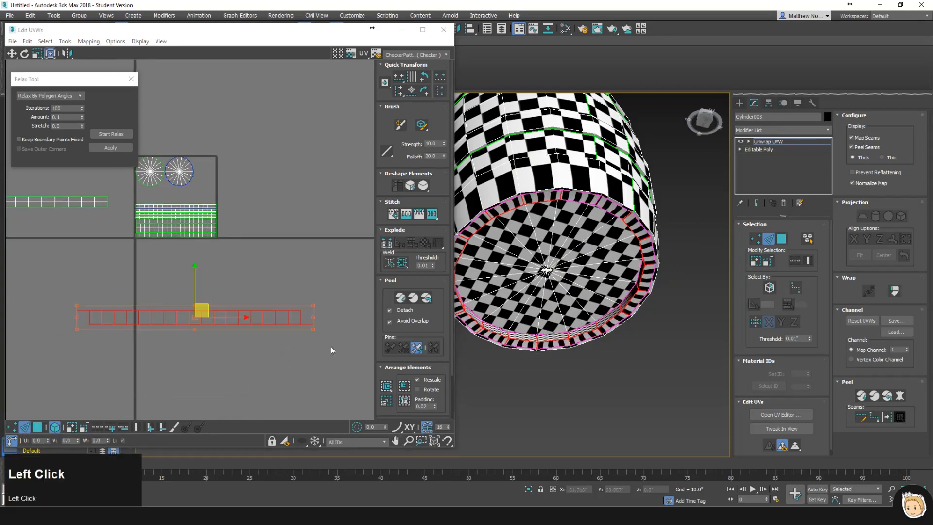
pyautogui.doubleClick(513, 199)
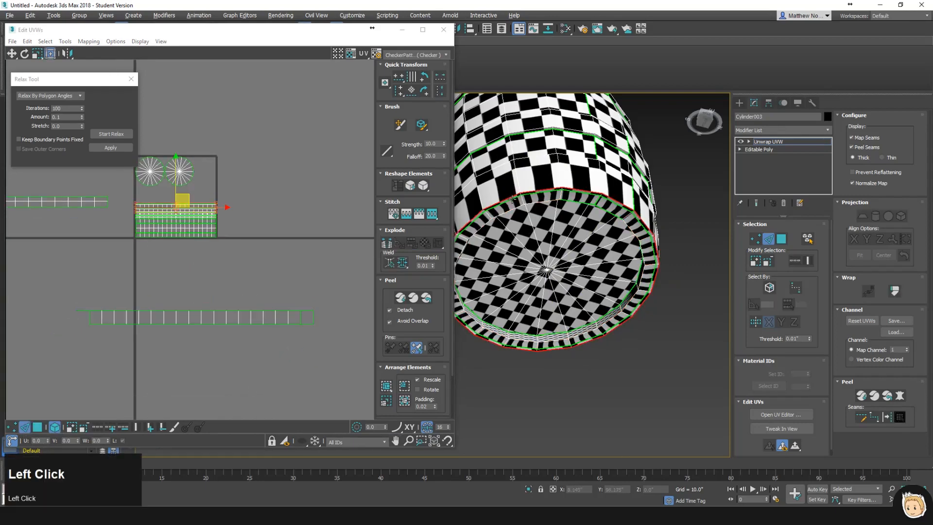
pyautogui.doubleClick(513, 200)
pyautogui.moveTo(194, 234); pyautogui.dragTo(192, 218)
pyautogui.click(123, 330)
# - Move the stray upper-row face to the opposite end of the bottom rim strip and weld the end vertices there
pyautogui.click(37, 429)
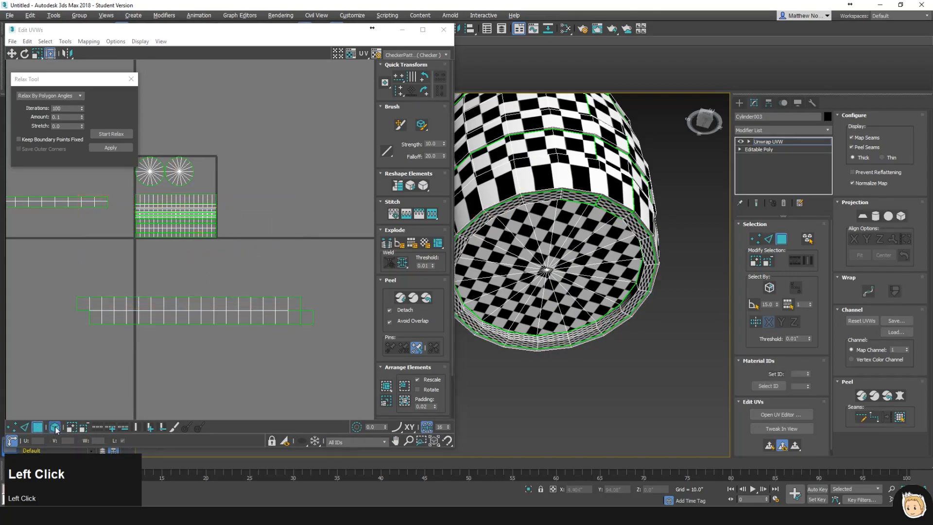
pyautogui.click(84, 302)
pyautogui.moveTo(84, 303); pyautogui.dragTo(315, 308)
pyautogui.scroll(6, 312, 307)
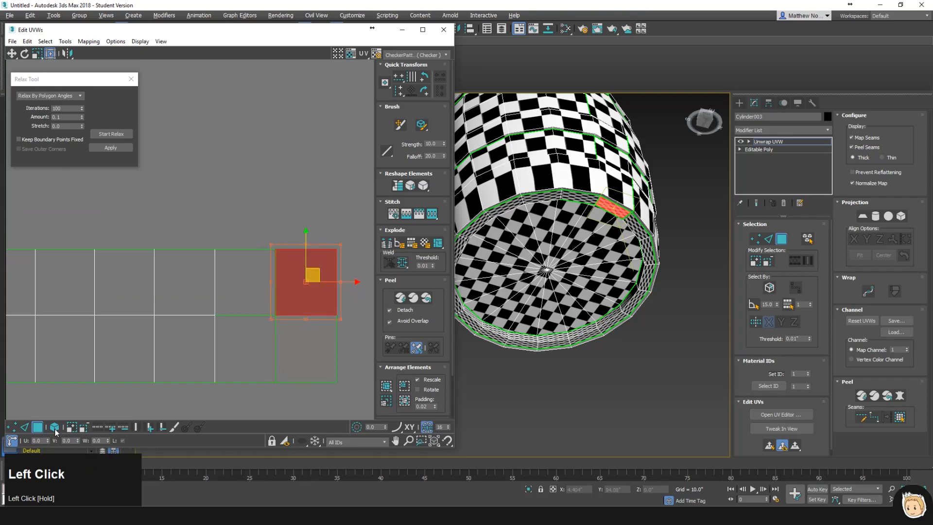
pyautogui.click(12, 426)
pyautogui.moveTo(243, 239); pyautogui.dragTo(311, 394)
pyautogui.click(403, 263)
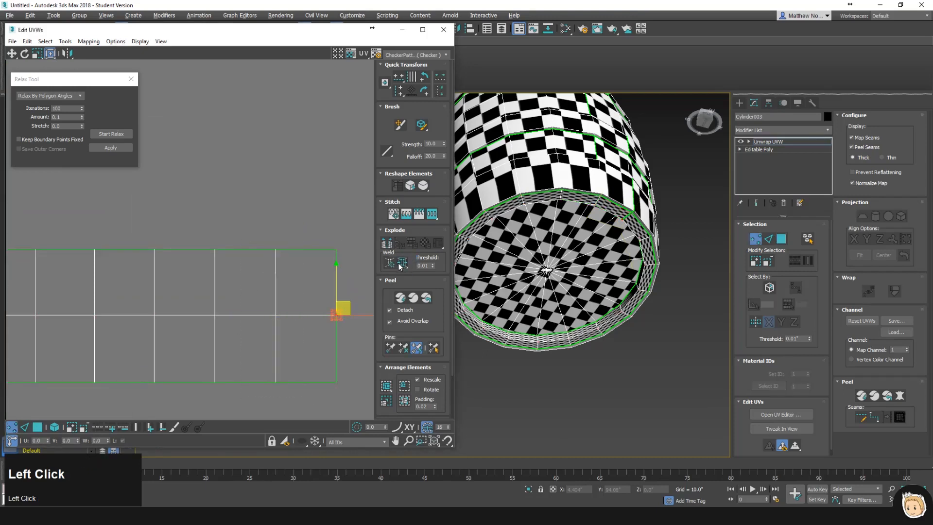
# - Select the whole bottom rim strip as one element and relax it by polygon angles
pyautogui.click(38, 426)
pyautogui.click(56, 426)
pyautogui.click(121, 321)
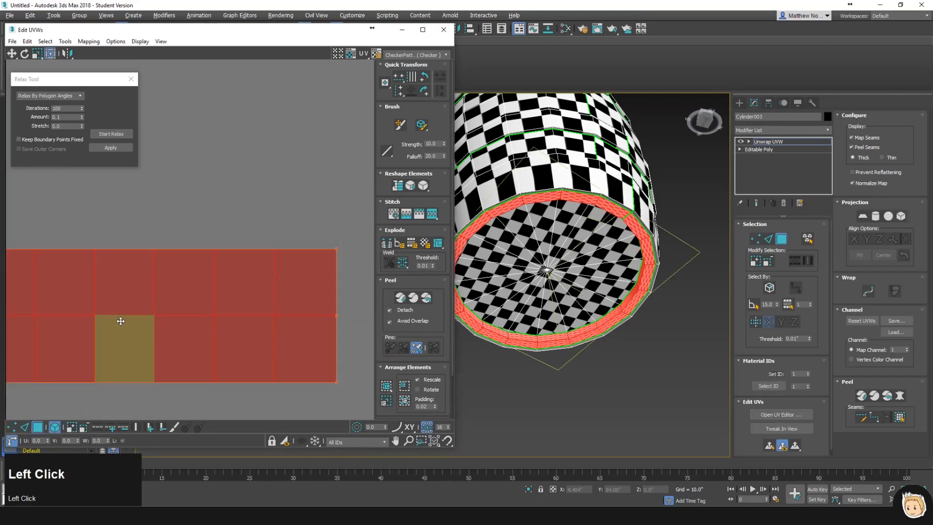
pyautogui.click(118, 135)
pyautogui.scroll(-6, 176, 262)
pyautogui.moveTo(194, 279); pyautogui.dragTo(389, 284, button='middle')
pyautogui.scroll(2, 232, 284)
pyautogui.click(181, 336)
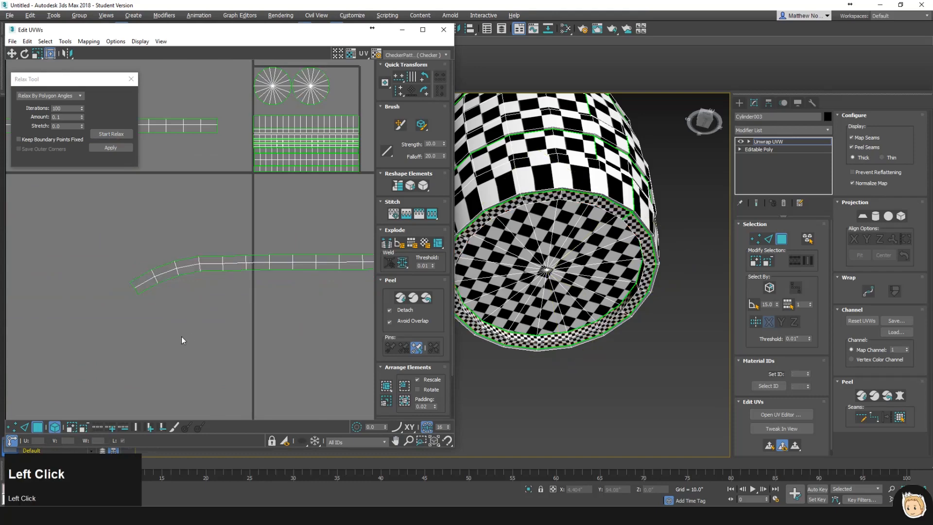
# - Straighten the bent bottom rim strip into an even horizontal strip
pyautogui.scroll(2, 173, 335)
pyautogui.moveTo(173, 336); pyautogui.dragTo(207, 312, button='middle')
pyautogui.click(260, 279)
pyautogui.click(397, 186)
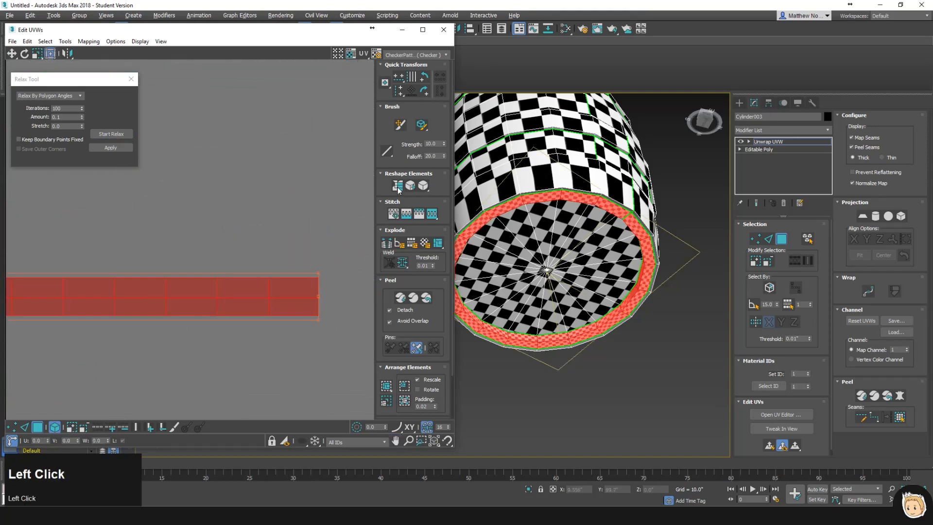
pyautogui.click(258, 219)
# - Rescale both rim strips to a matching texel size, pack them together, and place the stack below the UV square
pyautogui.scroll(-4, 258, 219)
pyautogui.moveTo(144, 183); pyautogui.dragTo(220, 314)
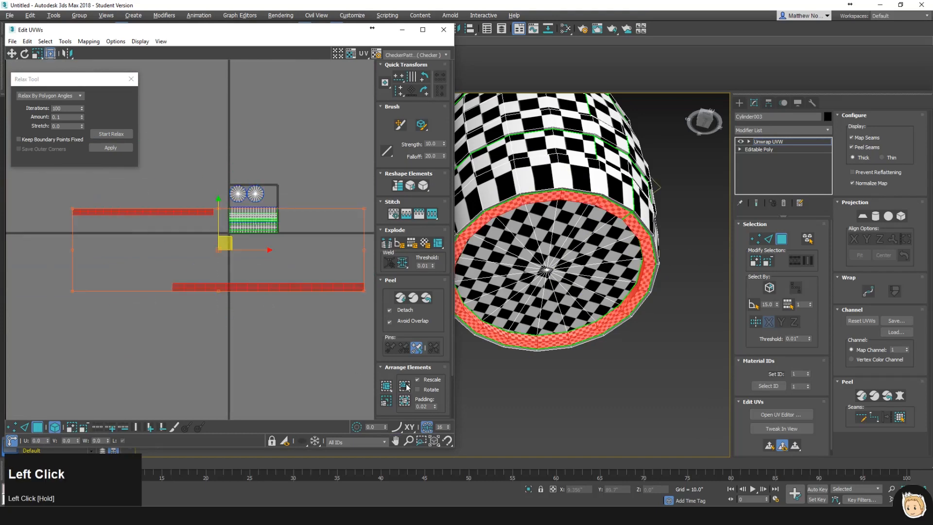
pyautogui.click(387, 402)
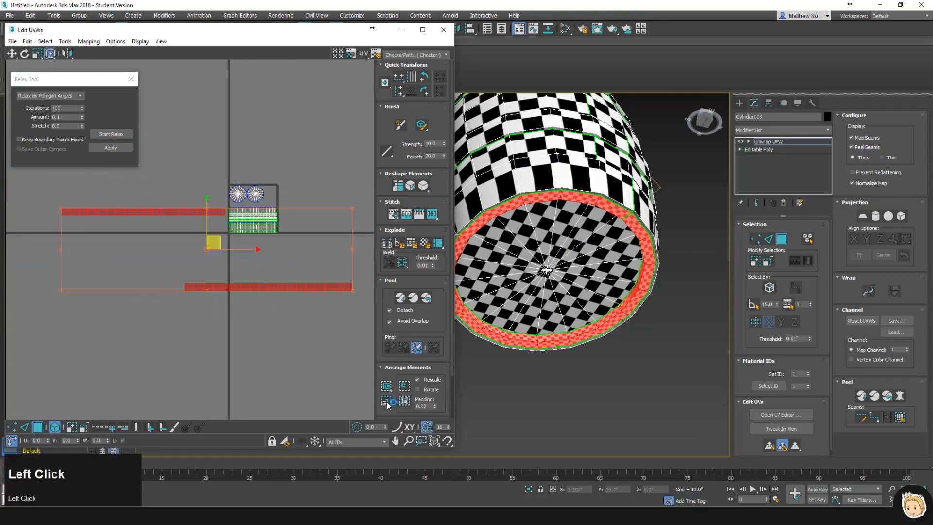
pyautogui.click(405, 390)
pyautogui.moveTo(311, 243); pyautogui.dragTo(214, 271, button='middle')
pyautogui.moveTo(261, 252); pyautogui.dragTo(253, 303)
pyautogui.scroll(3, 299, 291)
pyautogui.scroll(-4, 263, 297)
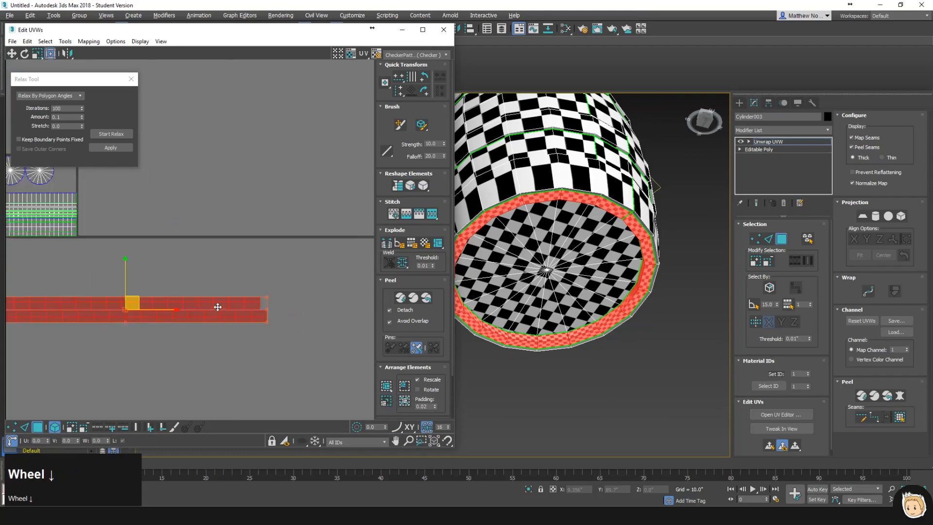
# - Select both stacked rim strips and rescale their elements again
pyautogui.click(255, 316)
pyautogui.click(255, 318)
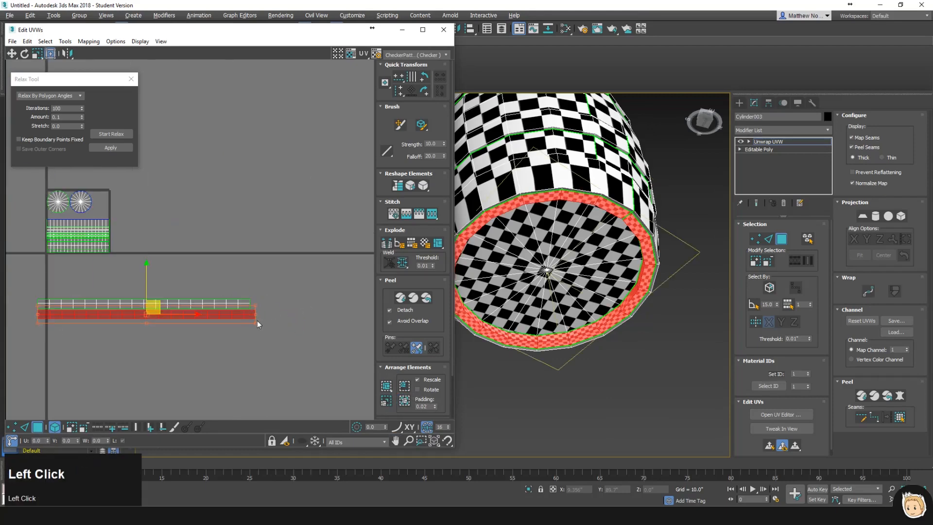
pyautogui.keyDown('ctrl'); pyautogui.click(238, 300); pyautogui.keyUp('ctrl')
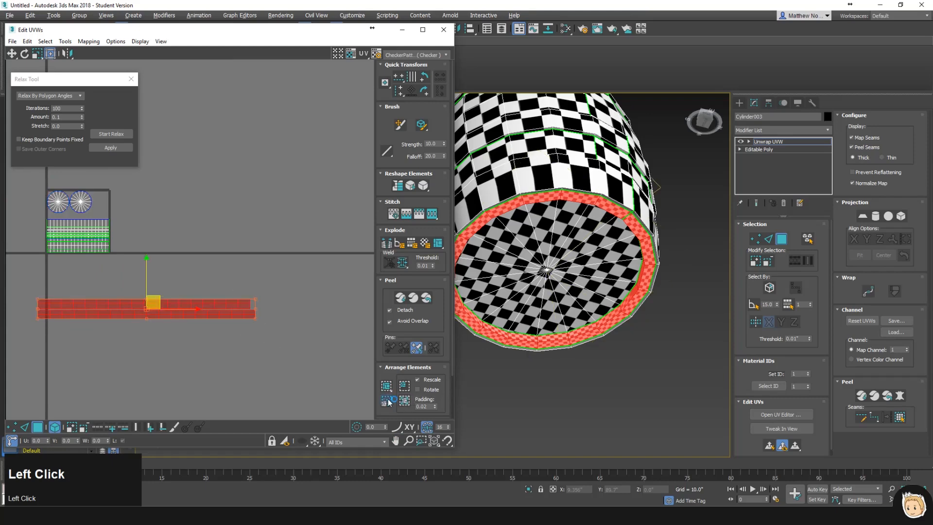
pyautogui.click(260, 342)
# - Scale the two rim strips individually and proportionally until their lengths match
pyautogui.click(253, 315)
pyautogui.keyDown('ctrl'); pyautogui.moveTo(256, 322); pyautogui.dragTo(253, 321); pyautogui.keyUp('ctrl')
pyautogui.click(264, 312)
pyautogui.scroll(3, 262, 313)
pyautogui.click(213, 297)
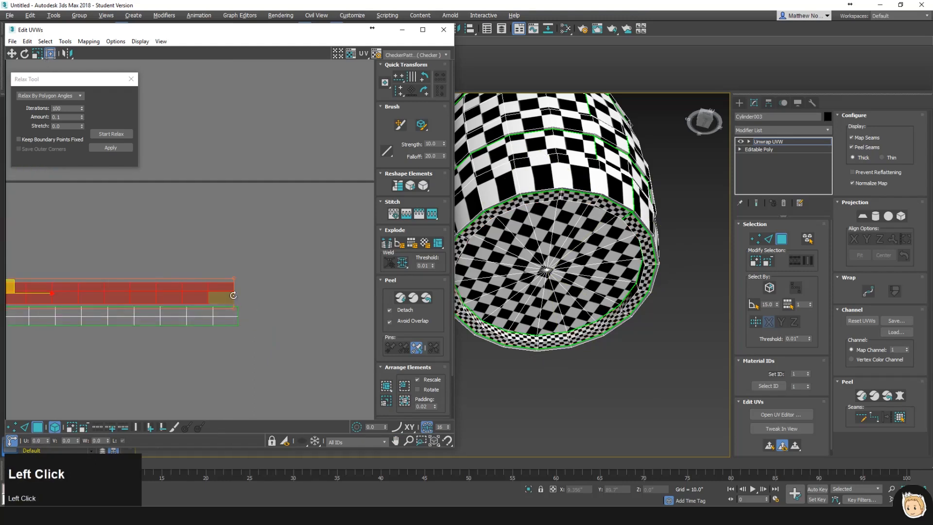
pyautogui.keyDown('ctrl'); pyautogui.moveTo(235, 277); pyautogui.dragTo(237, 278); pyautogui.keyUp('ctrl')
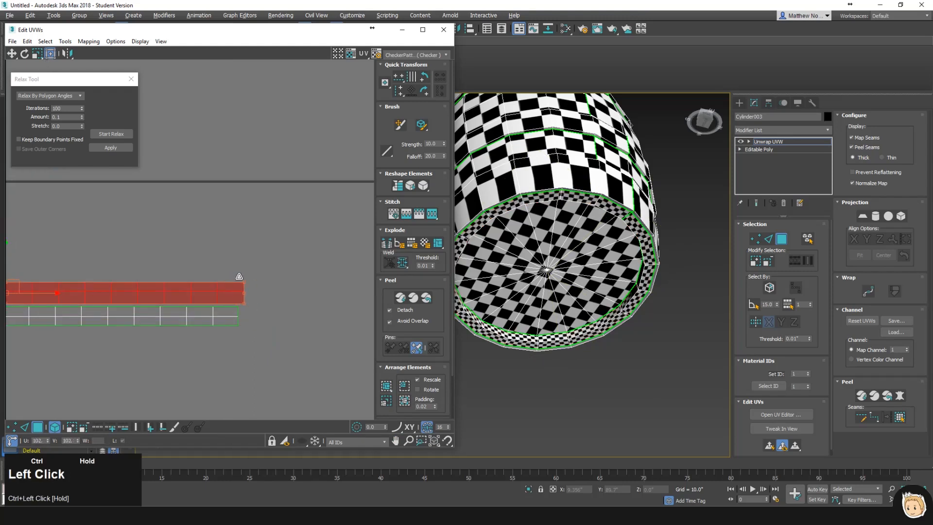
pyautogui.keyDown('ctrl'); pyautogui.moveTo(238, 277); pyautogui.dragTo(239, 277); pyautogui.keyUp('ctrl')
pyautogui.click(273, 292)
# - Scale both rim strips down together to the UV square's width and place them just below the body strips
pyautogui.scroll(-5, 226, 306)
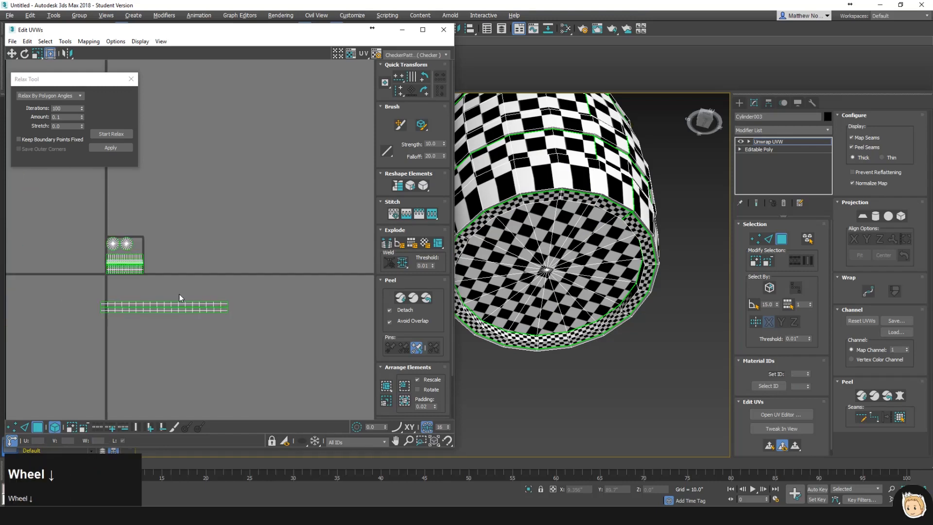
pyautogui.moveTo(92, 282); pyautogui.dragTo(243, 331)
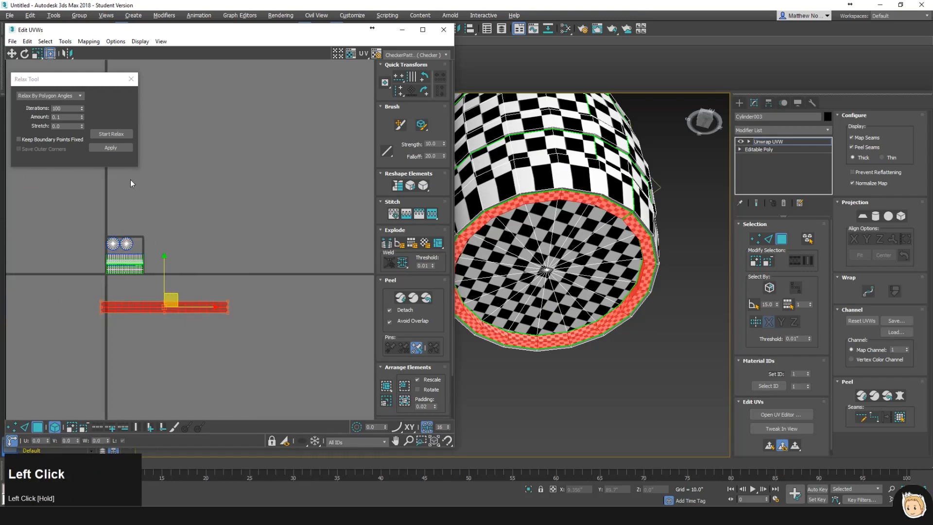
pyautogui.keyDown('ctrl'); pyautogui.moveTo(226, 301); pyautogui.dragTo(136, 246); pyautogui.keyUp('ctrl')
pyautogui.keyDown('ctrl'); pyautogui.scroll(6, 132, 257); pyautogui.keyUp('ctrl')
pyautogui.keyDown('ctrl'); pyautogui.moveTo(129, 267); pyautogui.dragTo(280, 232, button='middle'); pyautogui.keyUp('ctrl')
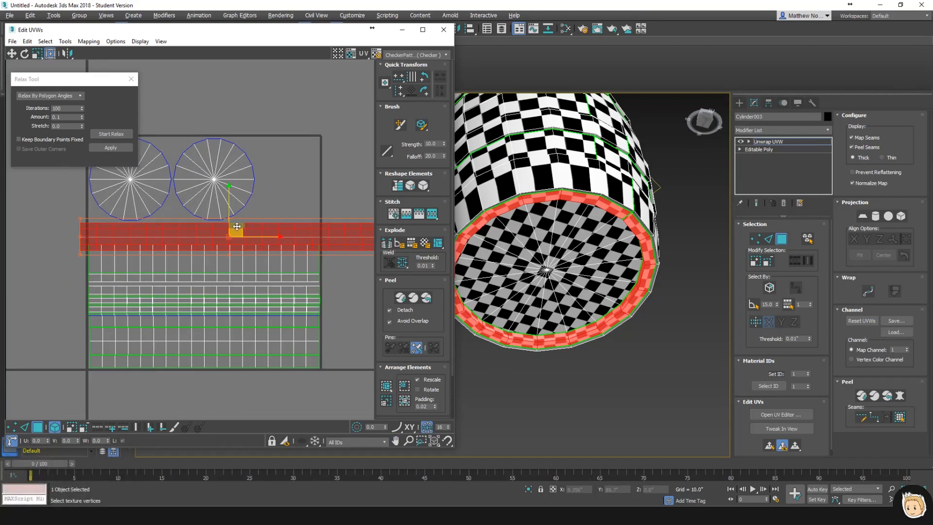
pyautogui.keyDown('ctrl'); pyautogui.moveTo(237, 227); pyautogui.dragTo(239, 382); pyautogui.keyUp('ctrl')
pyautogui.keyDown('ctrl'); pyautogui.moveTo(299, 411); pyautogui.dragTo(232, 360, button='middle'); pyautogui.keyUp('ctrl')
# - Try moving all body and rim strips up together so they fit inside the UV square
pyautogui.keyDown('ctrl'); pyautogui.moveTo(323, 329); pyautogui.dragTo(149, 187); pyautogui.keyUp('ctrl')
pyautogui.moveTo(140, 231); pyautogui.dragTo(140, 209)
pyautogui.moveTo(299, 160); pyautogui.dragTo(279, 203)
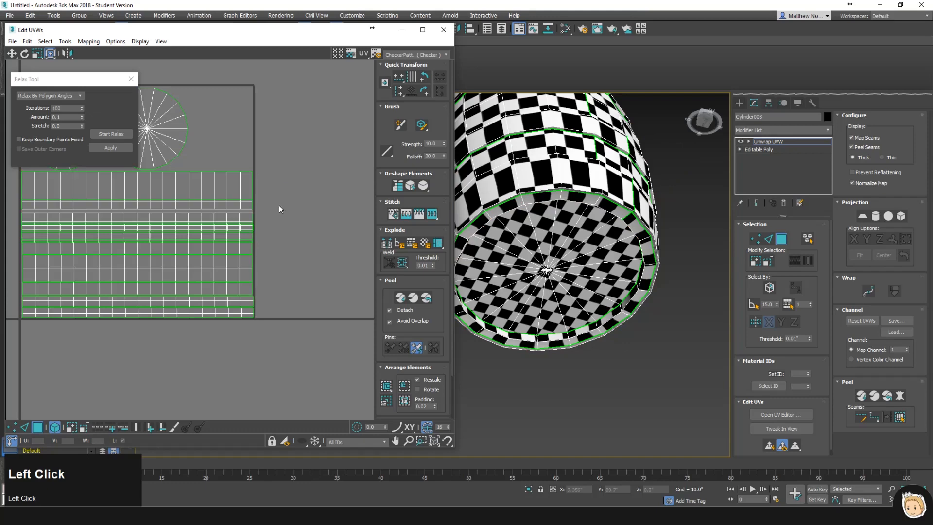
pyautogui.scroll(2, 268, 229)
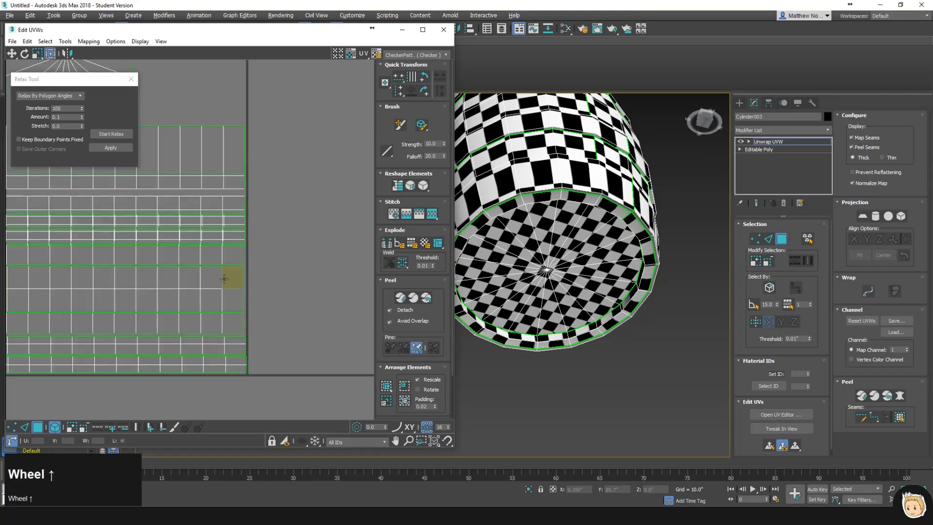
pyautogui.hotkey('ctrl', 'z')
pyautogui.hotkey('ctrl', 'z')
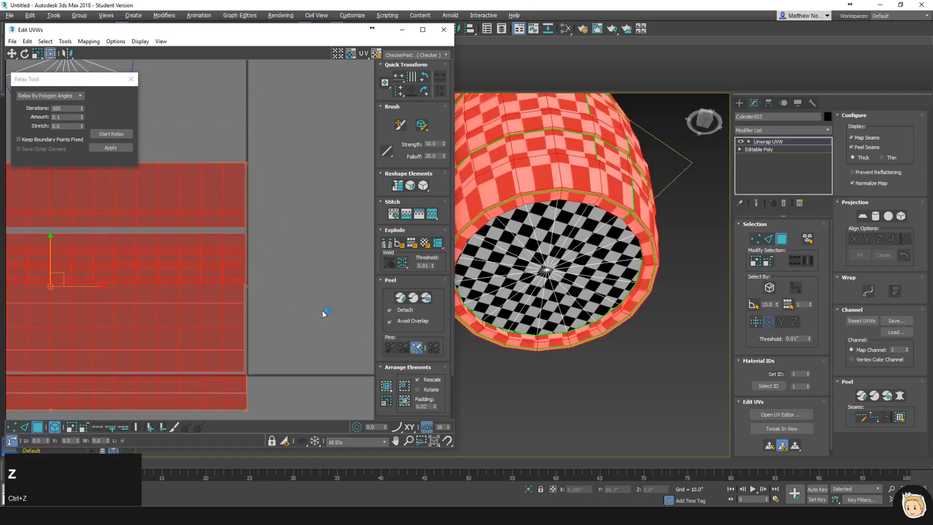
# - Try moving the strip of the barrel's top hoop band down out of the overlapping body strips
pyautogui.click(272, 261)
pyautogui.scroll(3, 250, 281)
pyautogui.moveTo(207, 248); pyautogui.dragTo(233, 247, button='middle')
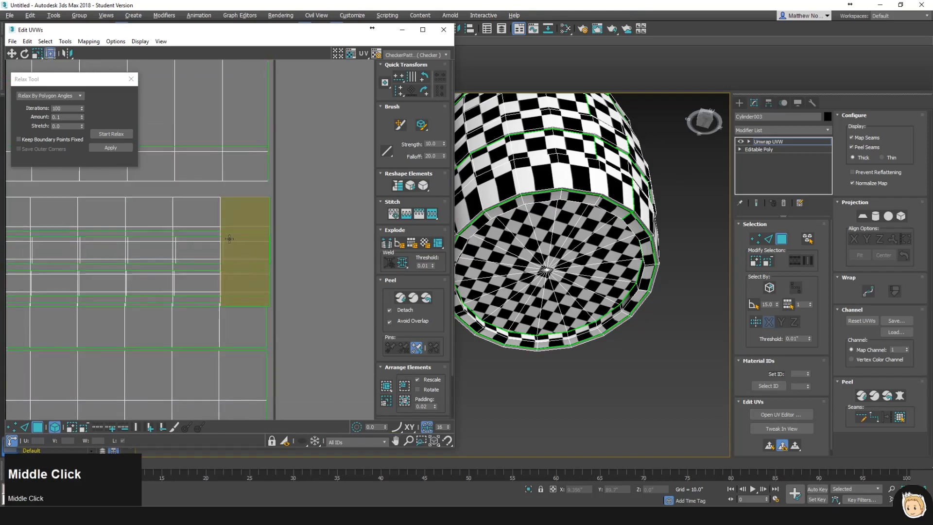
pyautogui.moveTo(227, 236); pyautogui.dragTo(209, 314)
pyautogui.hotkey('ctrl', 'z')
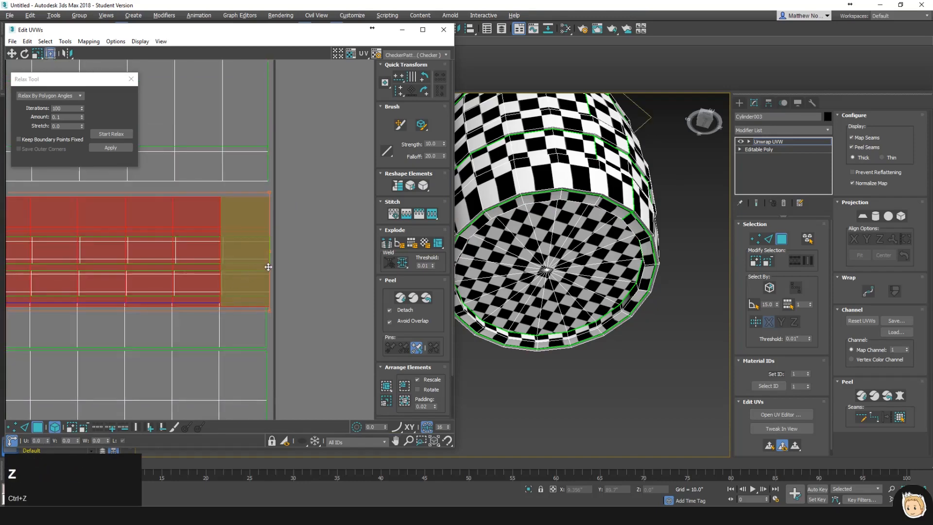
pyautogui.scroll(-4, 290, 262)
pyautogui.keyDown('alt'); pyautogui.moveTo(589, 198); pyautogui.dragTo(504, 299, button='middle'); pyautogui.keyUp('alt')
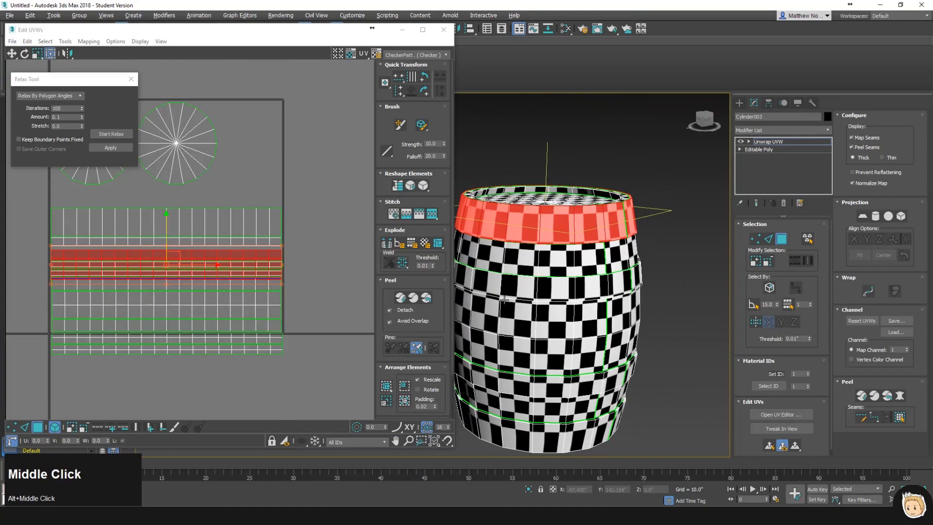
# - Select the rim strips and the wooden body strips, and move them down away from the hoop band strips
pyautogui.click(314, 347)
pyautogui.moveTo(322, 345); pyautogui.dragTo(301, 279, button='middle')
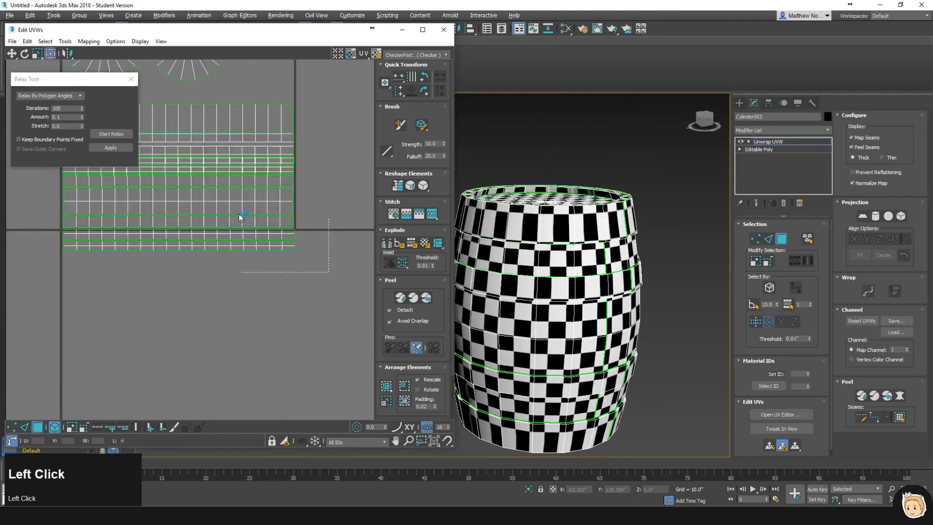
pyautogui.click(237, 194)
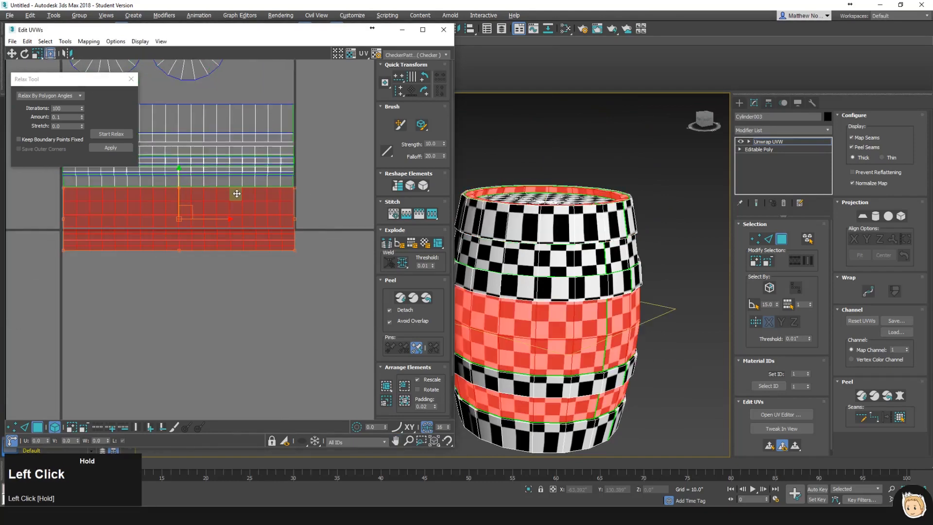
pyautogui.keyDown('ctrl'); pyautogui.click(265, 181); pyautogui.keyUp('ctrl')
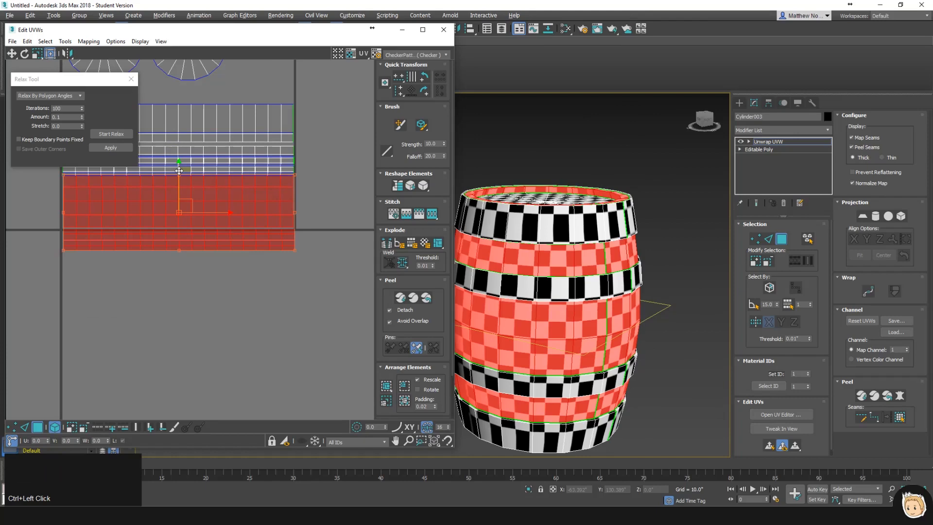
pyautogui.moveTo(180, 171); pyautogui.dragTo(181, 211)
pyautogui.click(249, 192)
# - Move the strip of the barrel's top hoop band up to just beneath the end discs
pyautogui.click(256, 175)
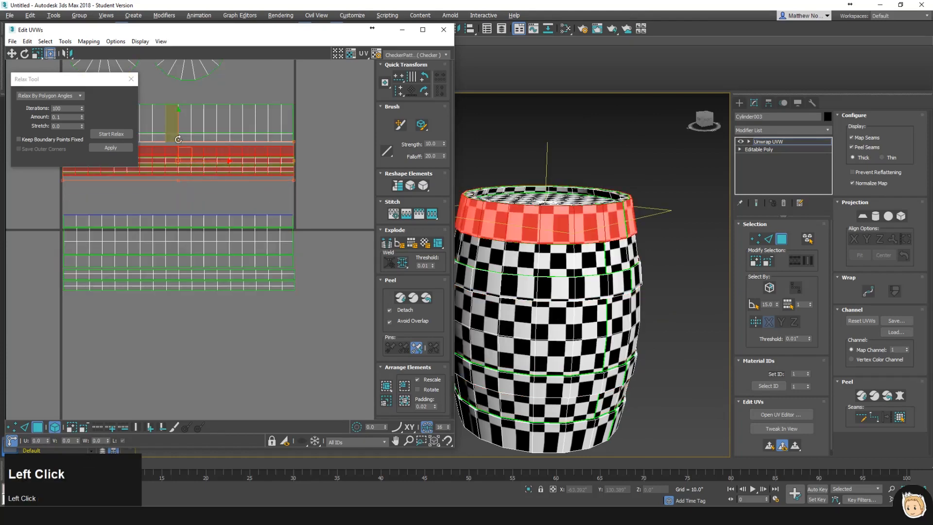
pyautogui.moveTo(177, 126); pyautogui.dragTo(195, 64)
pyautogui.click(203, 132)
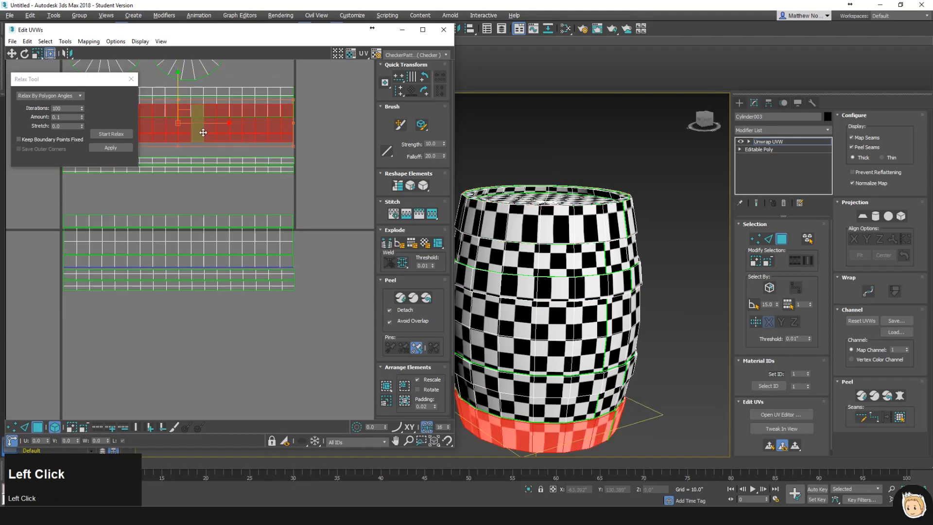
pyautogui.keyDown('ctrl'); pyautogui.click(183, 105); pyautogui.keyUp('ctrl')
pyautogui.hotkey('ctrl', 'z')
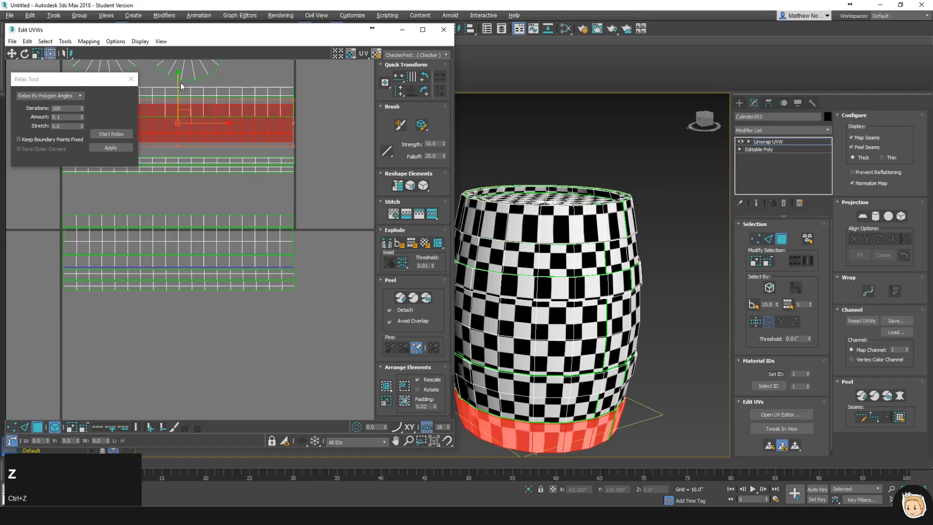
# - Move the bottom hoop band's strip down and stack the two narrow hoop strips directly beneath the top band's strip
pyautogui.moveTo(178, 76); pyautogui.dragTo(188, 103)
pyautogui.click(219, 160)
pyautogui.click(212, 169)
pyautogui.click(206, 182)
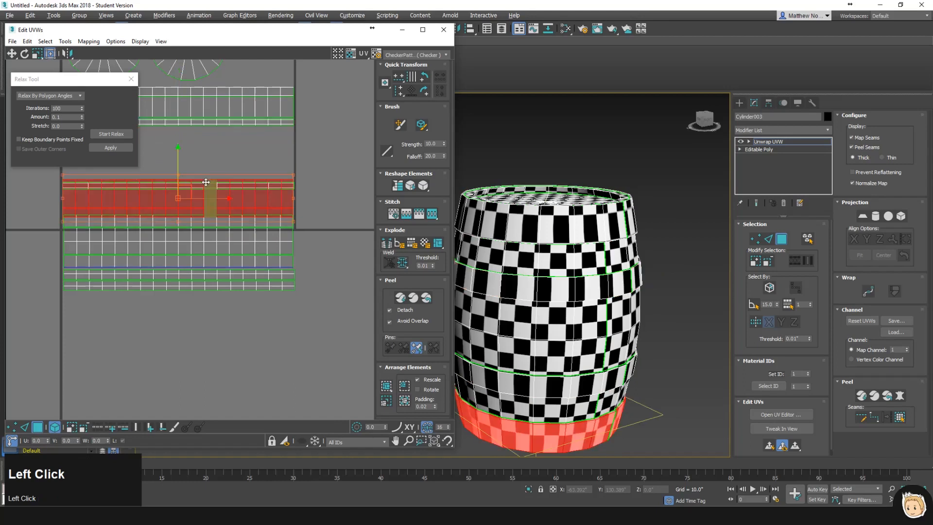
pyautogui.moveTo(198, 222); pyautogui.dragTo(180, 96)
pyautogui.click(195, 186)
# - Move the bottom hoop band's strip up until it sits snugly beneath the two narrow hoop strips
pyautogui.scroll(3, 123, 180)
pyautogui.moveTo(269, 133); pyautogui.dragTo(267, 251, button='middle')
pyautogui.click(251, 247)
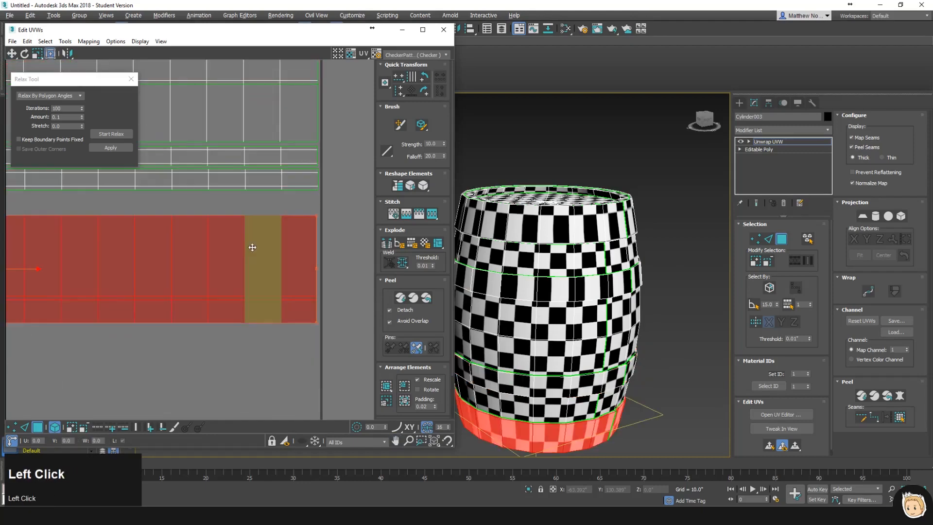
pyautogui.moveTo(76, 223); pyautogui.dragTo(298, 234, button='middle')
pyautogui.moveTo(178, 232); pyautogui.dragTo(218, 246, button='middle')
pyautogui.moveTo(252, 254); pyautogui.dragTo(253, 232)
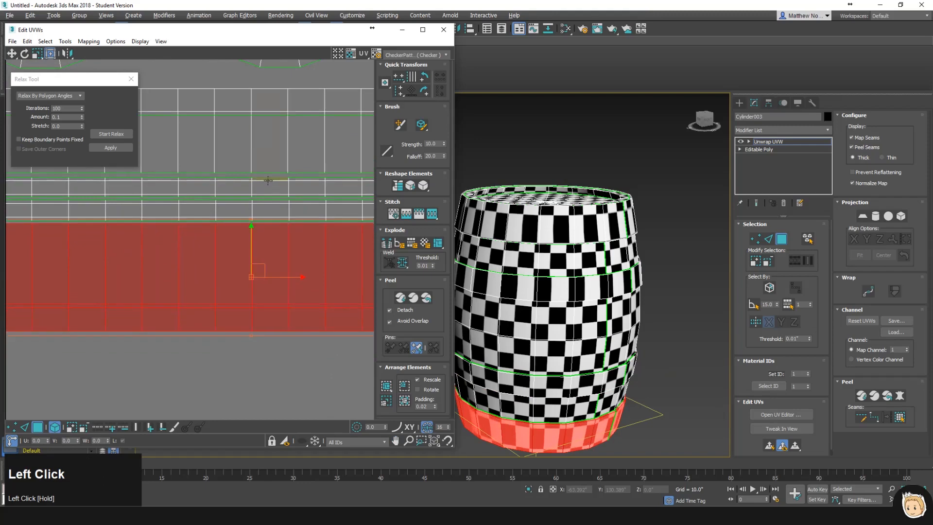
# - Select the four stacked hoop strips and nudge them slightly up toward the end discs
pyautogui.scroll(-5, 269, 181)
pyautogui.moveTo(271, 197); pyautogui.dragTo(225, 185, button='middle')
pyautogui.moveTo(335, 155); pyautogui.dragTo(311, 192)
pyautogui.moveTo(264, 169); pyautogui.dragTo(264, 166)
# - Move the body and rim strips up together until they sit directly beneath the stacked hoop strips
pyautogui.moveTo(219, 246); pyautogui.dragTo(287, 368)
pyautogui.hotkey('ctrl', 'z')
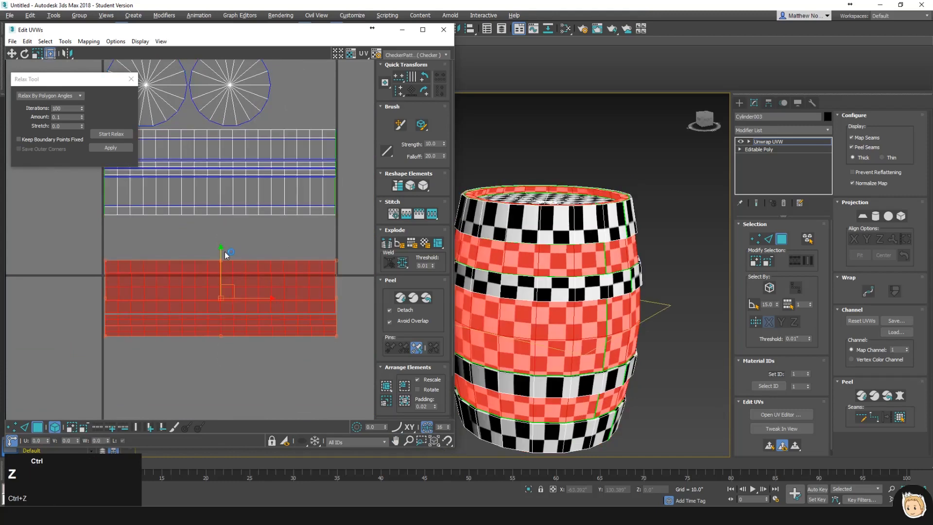
pyautogui.moveTo(220, 250); pyautogui.dragTo(231, 206)
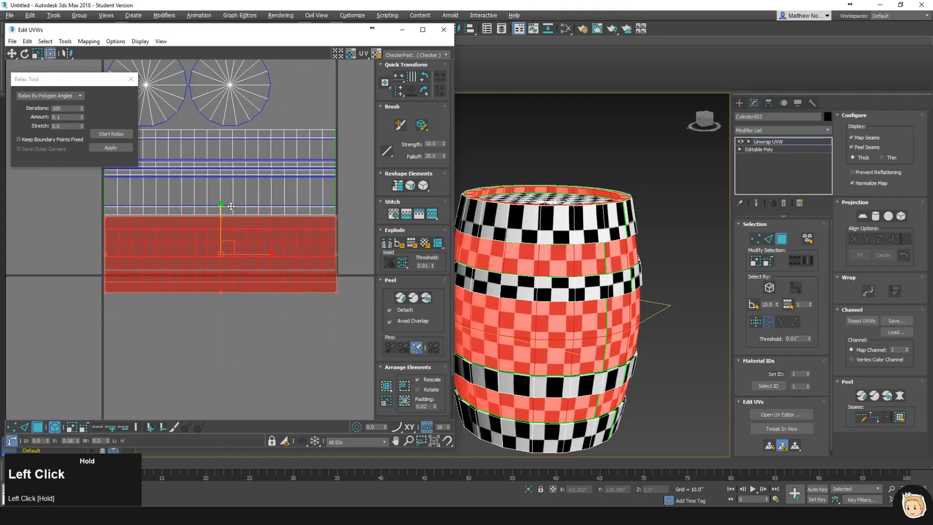
pyautogui.click(316, 313)
pyautogui.scroll(2, 323, 306)
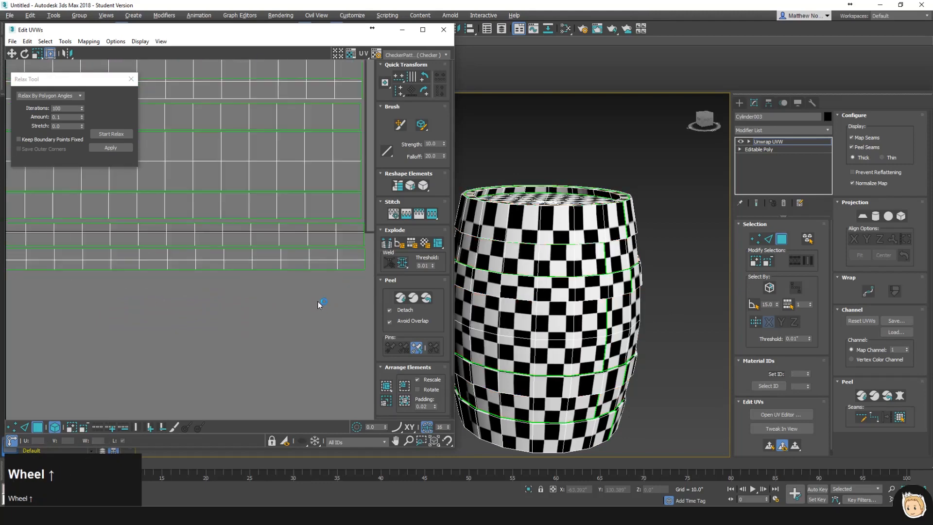
# - Nudge the narrow strip near the lower end of the stack slightly up against the strip above it
pyautogui.click(236, 238)
pyautogui.moveTo(238, 233); pyautogui.dragTo(179, 245, button='middle')
pyautogui.moveTo(166, 231); pyautogui.dragTo(166, 230)
pyautogui.click(214, 325)
pyautogui.scroll(-3, 265, 320)
# - Shrink the two end discs slightly and fit them above the strip stack so all UV shells lie within the UV square
pyautogui.moveTo(295, 326); pyautogui.dragTo(236, 129)
pyautogui.click(176, 136)
pyautogui.moveTo(235, 178); pyautogui.dragTo(194, 182)
pyautogui.click(204, 183)
pyautogui.moveTo(124, 106); pyautogui.dragTo(191, 130, button='middle')
pyautogui.moveTo(170, 127); pyautogui.dragTo(277, 175)
pyautogui.click(287, 158)
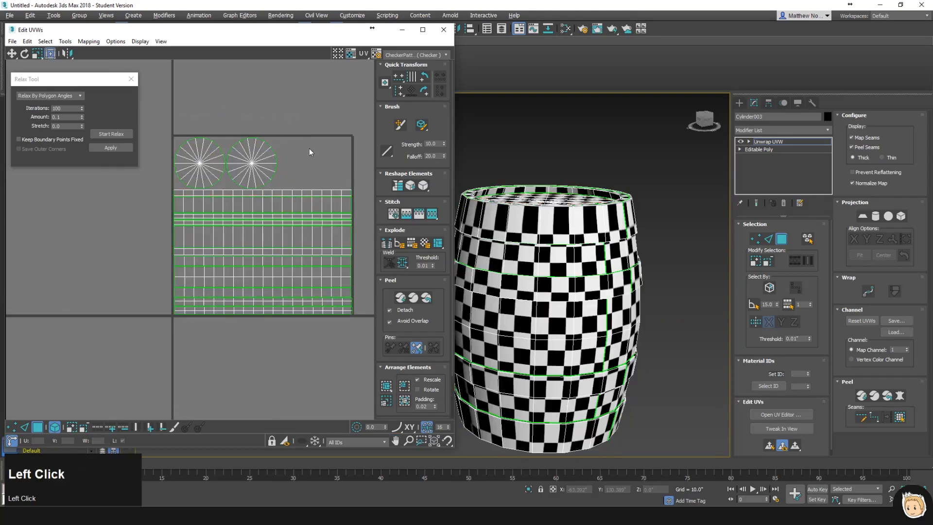
pyautogui.moveTo(271, 175); pyautogui.dragTo(246, 202, button='middle')
pyautogui.scroll(2, 242, 364)
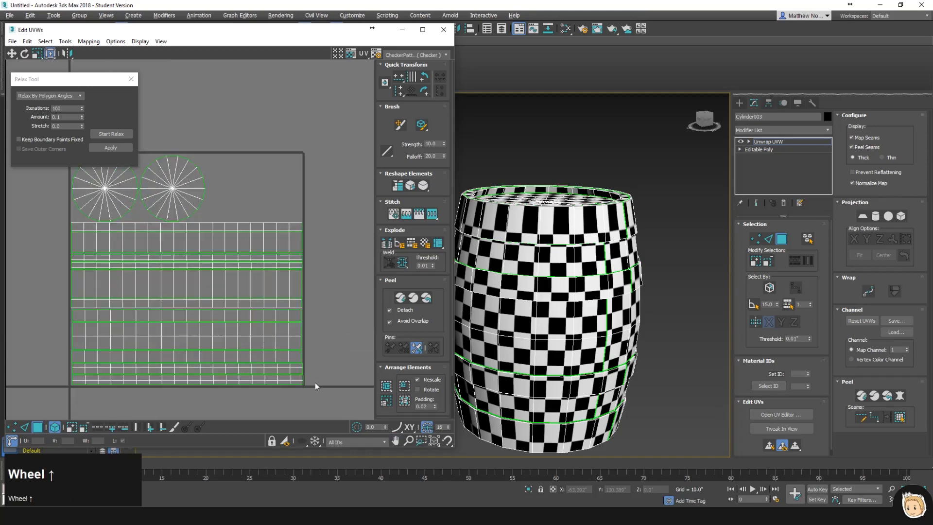
pyautogui.scroll(2, 315, 383)
pyautogui.moveTo(303, 369); pyautogui.dragTo(280, 289, button='middle')
pyautogui.scroll(-2, 296, 254)
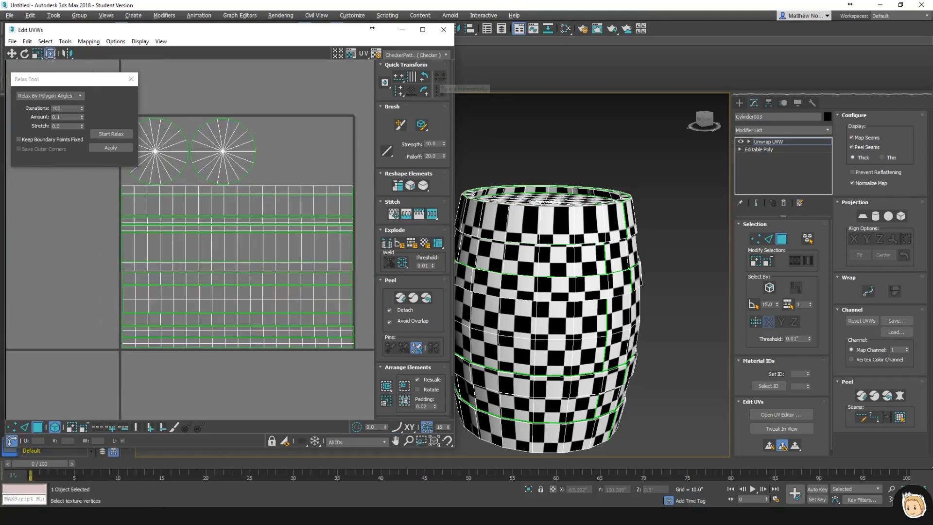
# - Close the Relax Tool and turn off the checker material's display on the barrel through the Slate Material Editor
pyautogui.click(131, 78)
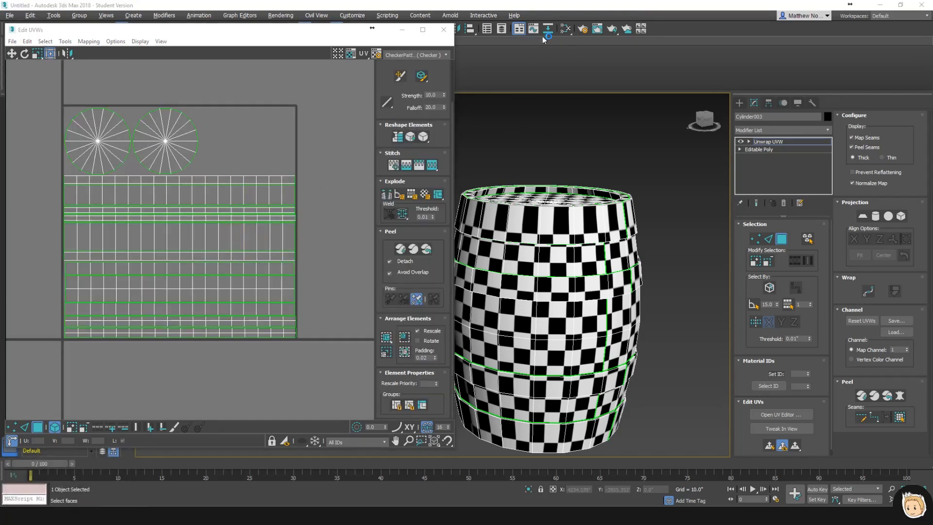
pyautogui.keyDown('alt'); pyautogui.moveTo(515, 226); pyautogui.dragTo(493, 224, button='middle'); pyautogui.keyUp('alt')
pyautogui.click(564, 30)
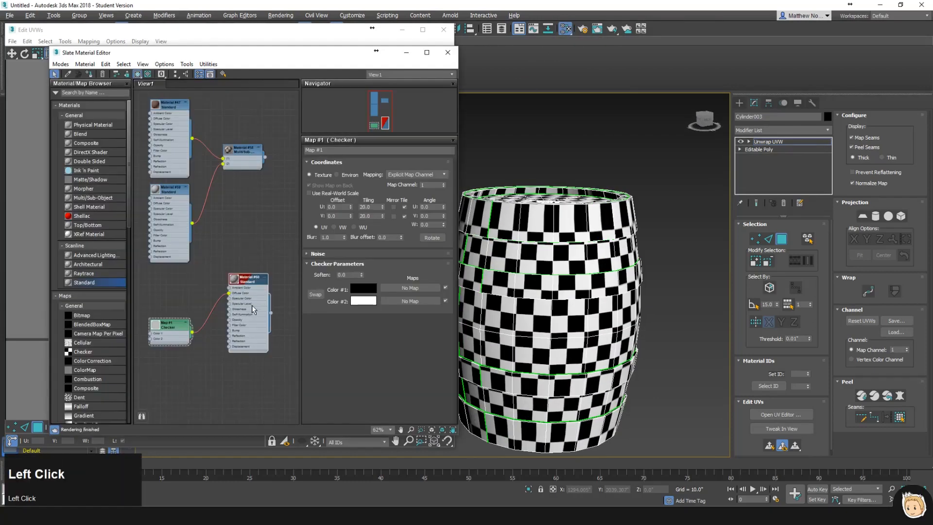
pyautogui.click(138, 74)
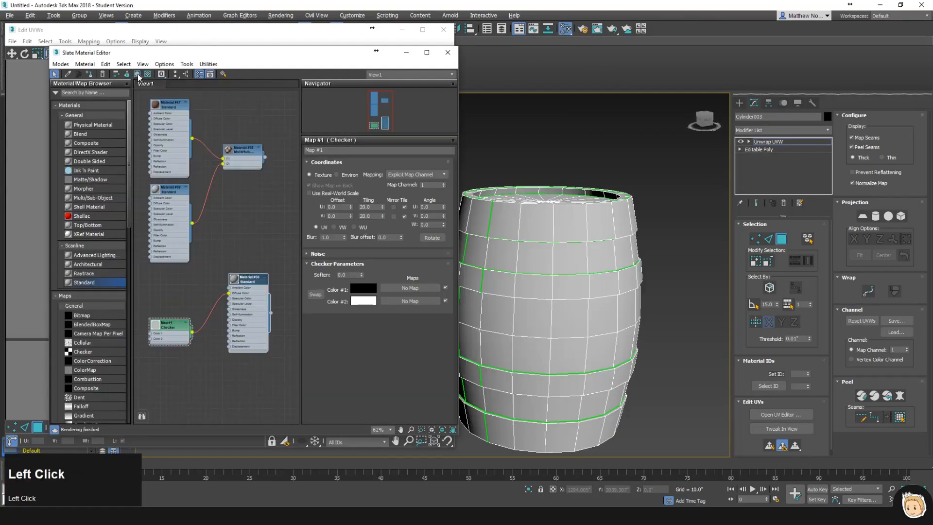
pyautogui.click(448, 52)
# - Examine which UV faces match the barrel polygons beside the offset vertical seams by selecting them one at a time
pyautogui.keyDown('alt'); pyautogui.moveTo(527, 240); pyautogui.dragTo(553, 357, button='middle'); pyautogui.keyUp('alt')
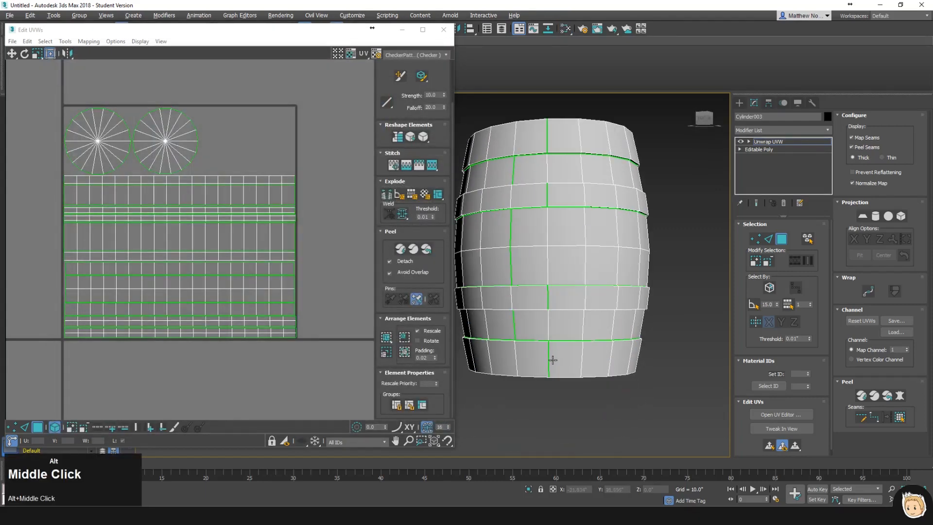
pyautogui.keyDown('alt'); pyautogui.click(539, 349); pyautogui.keyUp('alt')
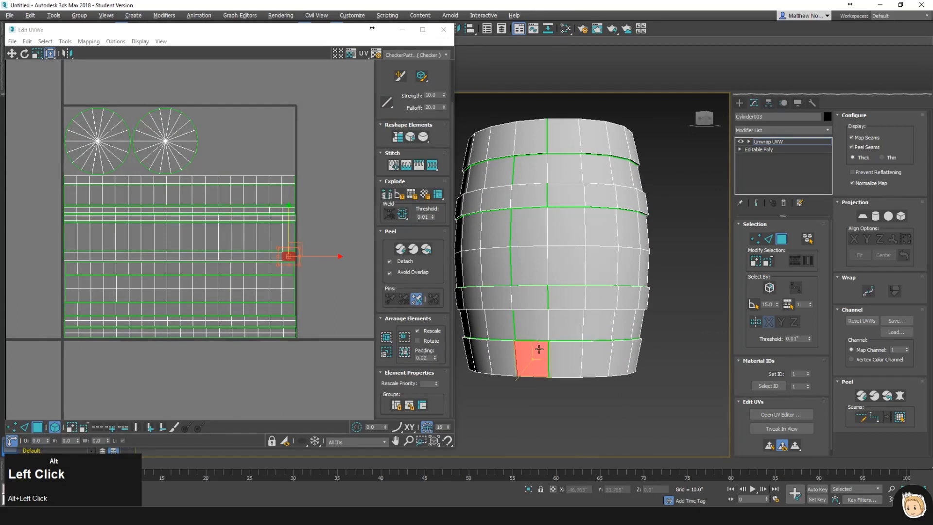
pyautogui.scroll(3, 539, 349)
pyautogui.keyDown('alt'); pyautogui.click(537, 317); pyautogui.keyUp('alt')
pyautogui.keyDown('alt'); pyautogui.click(534, 282); pyautogui.keyUp('alt')
pyautogui.keyDown('alt'); pyautogui.click(528, 235); pyautogui.keyUp('alt')
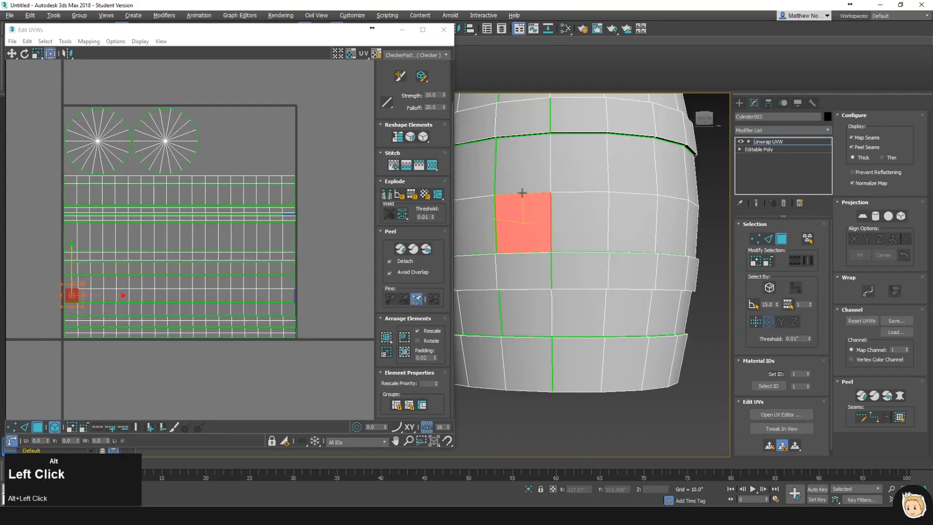
pyautogui.keyDown('alt'); pyautogui.click(521, 175); pyautogui.keyUp('alt')
pyautogui.keyDown('alt'); pyautogui.moveTo(520, 175); pyautogui.dragTo(525, 247, button='middle'); pyautogui.keyUp('alt')
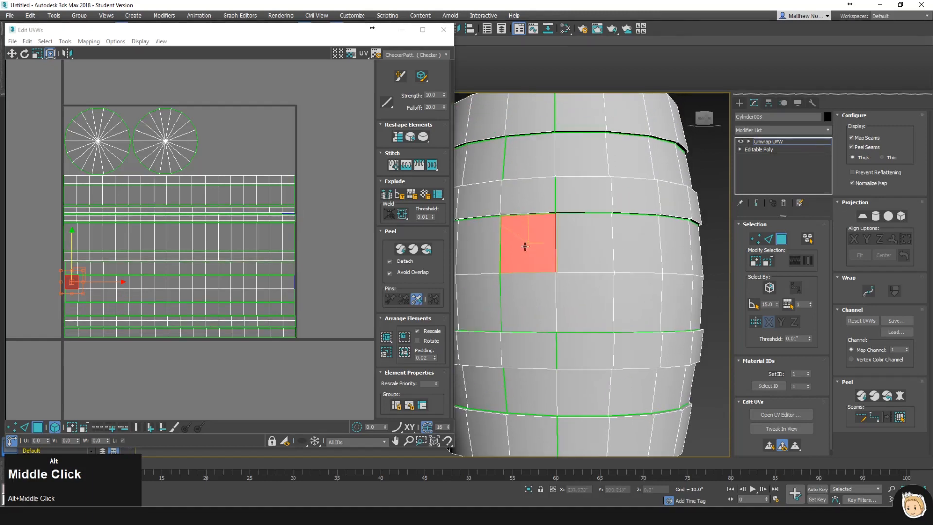
# - Detach the column of body polygons between the offset vertical seams and move it to the opposite end of the body strips
pyautogui.keyDown('alt'); pyautogui.click(533, 174); pyautogui.keyUp('alt')
pyautogui.keyDown('alt'); pyautogui.moveTo(533, 160); pyautogui.dragTo(522, 228, button='middle'); pyautogui.keyUp('alt')
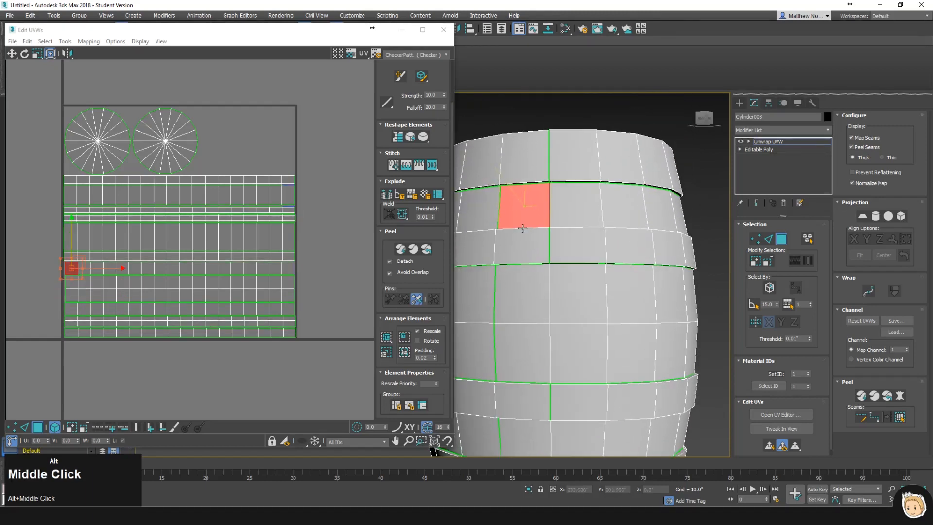
pyautogui.keyDown('ctrl'); pyautogui.click(540, 303); pyautogui.keyUp('ctrl')
pyautogui.keyDown('ctrl'); pyautogui.click(538, 355); pyautogui.keyUp('ctrl')
pyautogui.keyDown('alt'); pyautogui.moveTo(538, 361); pyautogui.dragTo(530, 270, button='middle'); pyautogui.keyUp('alt')
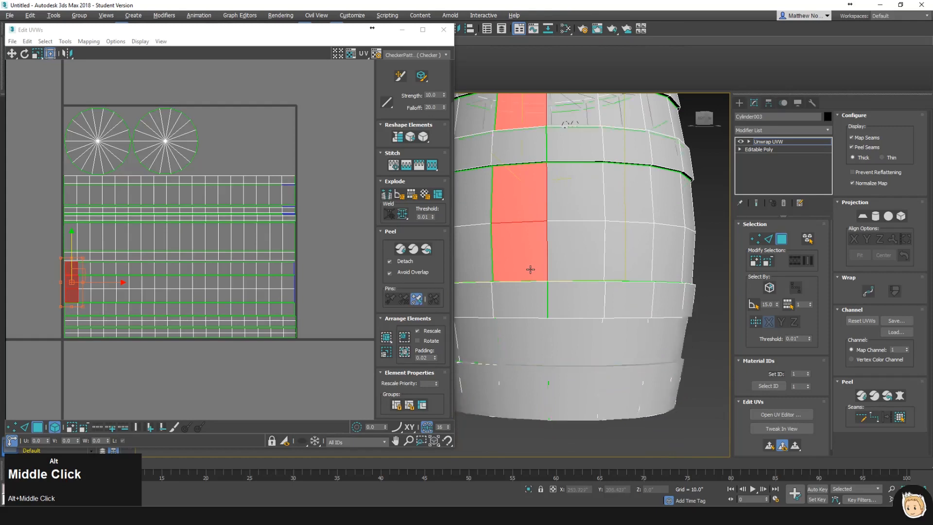
pyautogui.keyDown('ctrl'); pyautogui.keyDown('alt'); pyautogui.click(539, 333); pyautogui.keyUp('alt'); pyautogui.keyUp('ctrl')
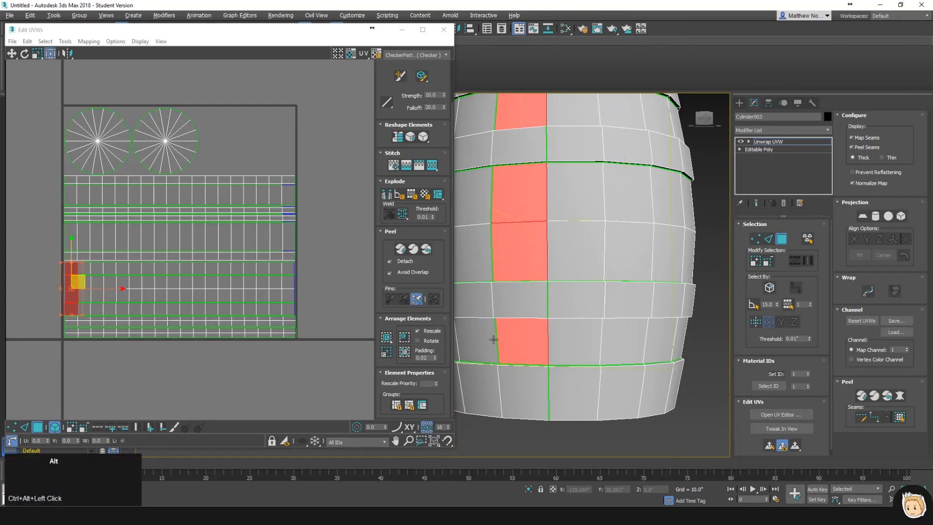
pyautogui.keyDown('alt'); pyautogui.moveTo(524, 367); pyautogui.dragTo(543, 304, button='middle'); pyautogui.keyUp('alt')
pyautogui.keyDown('ctrl'); pyautogui.click(527, 192); pyautogui.keyUp('ctrl')
pyautogui.keyDown('ctrl'); pyautogui.click(535, 425); pyautogui.keyUp('ctrl')
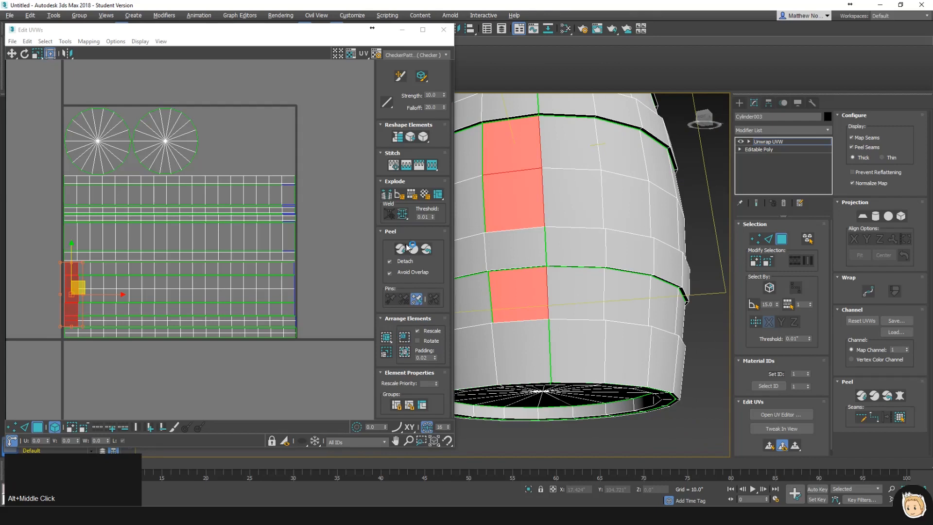
pyautogui.click(389, 196)
pyautogui.moveTo(96, 294); pyautogui.dragTo(326, 292)
pyautogui.moveTo(325, 293); pyautogui.dragTo(291, 286, button='middle')
pyautogui.scroll(3, 294, 221)
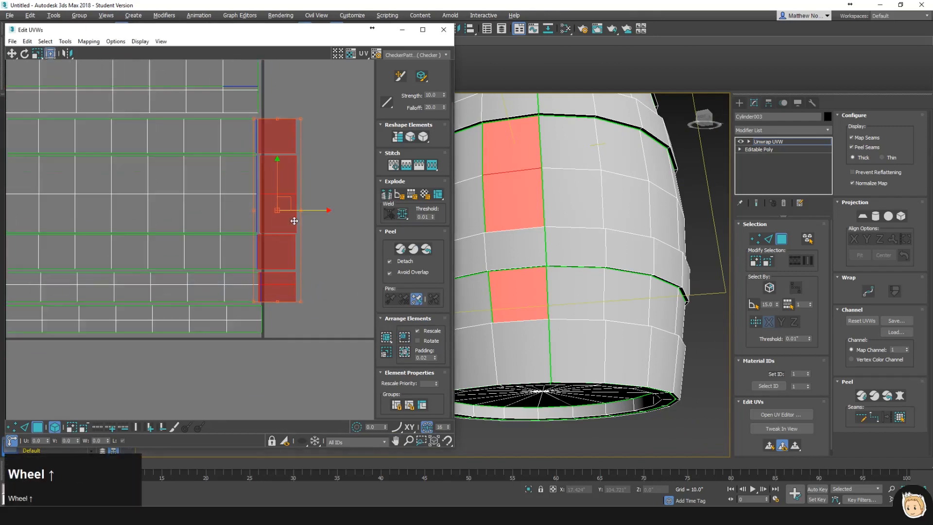
# - Stitch the detached faces of the upper and lower body sections onto the far ends of their own strips
pyautogui.click(418, 167)
pyautogui.hotkey('ctrl', 'z')
pyautogui.click(319, 132)
pyautogui.click(277, 136)
pyautogui.click(420, 165)
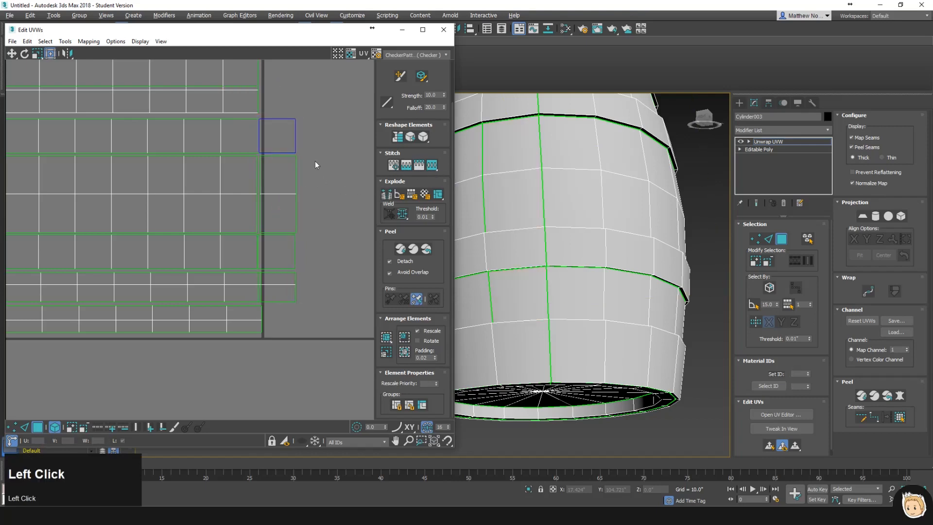
pyautogui.click(286, 167)
pyautogui.click(305, 207)
pyautogui.hotkey('ctrl', 'z')
pyautogui.click(271, 249)
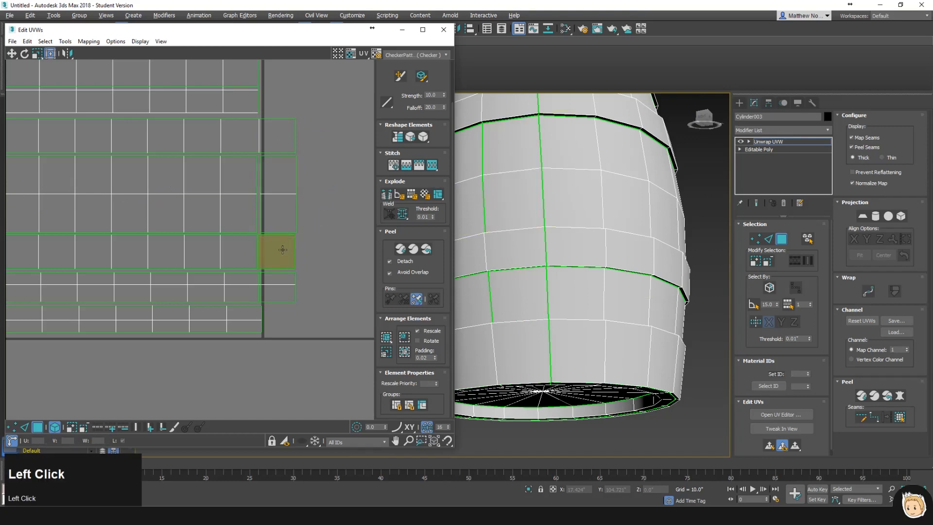
pyautogui.click(420, 166)
# - Align the detached bottom piece and the two-polygon middle body piece against the ends of their strips
pyautogui.moveTo(284, 280); pyautogui.dragTo(306, 282)
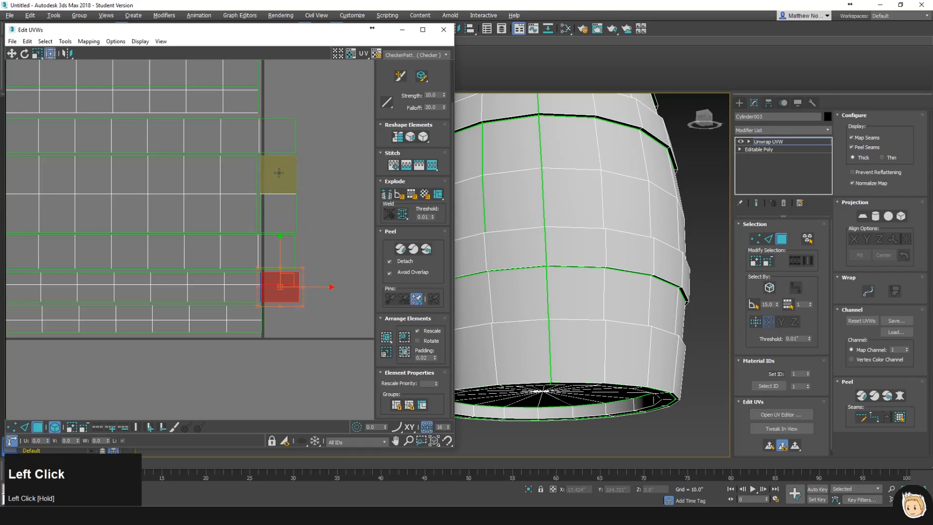
pyautogui.click(277, 198)
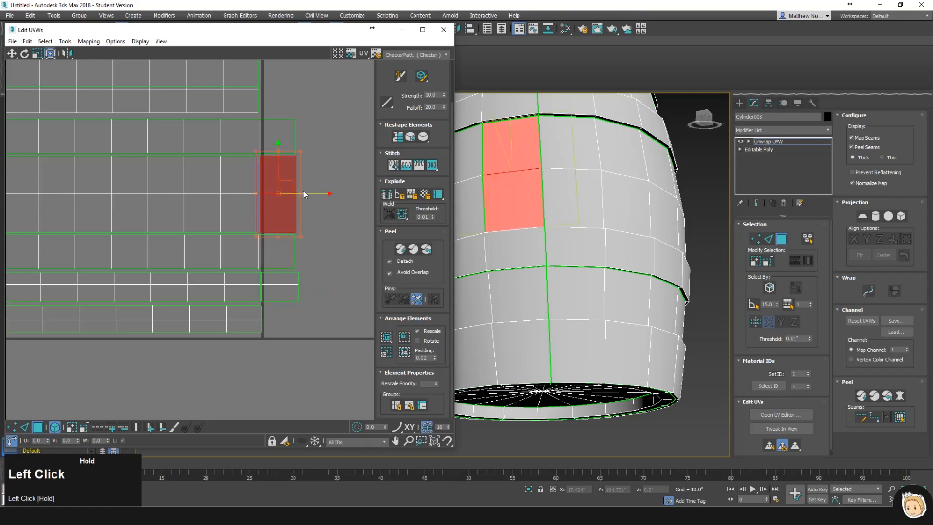
pyautogui.click(306, 193)
pyautogui.click(282, 188)
pyautogui.moveTo(324, 192); pyautogui.dragTo(319, 191)
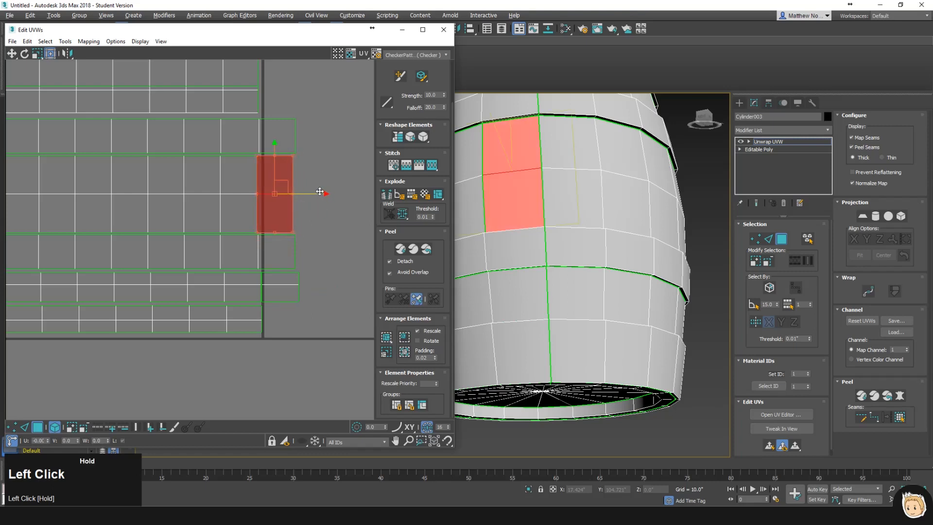
# - Weld the seam vertices joining the middle body piece and the bottom piece to their adjoining strips
pyautogui.click(11, 426)
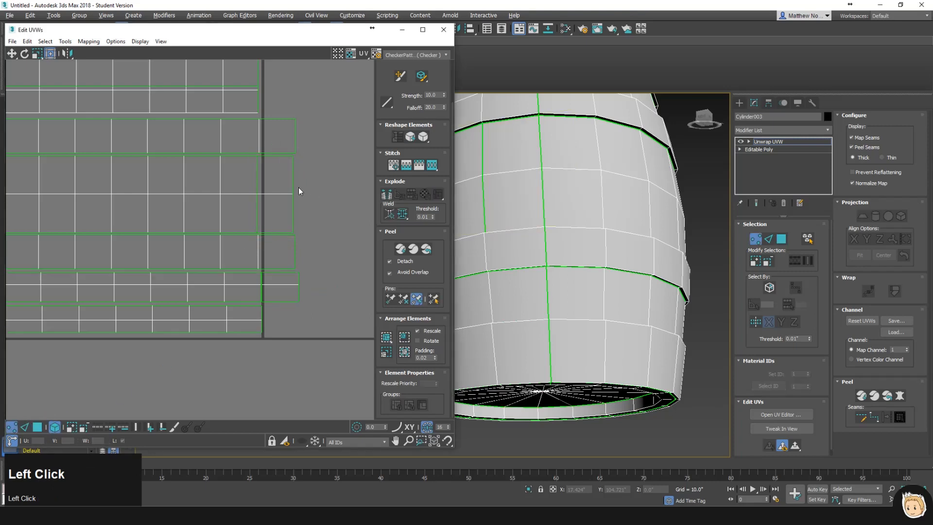
pyautogui.moveTo(253, 154); pyautogui.dragTo(266, 232)
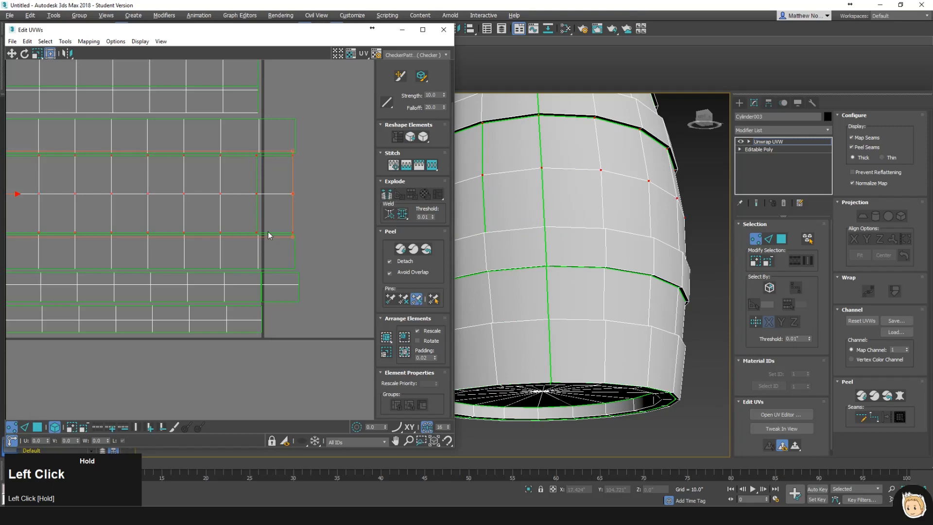
pyautogui.click(267, 169)
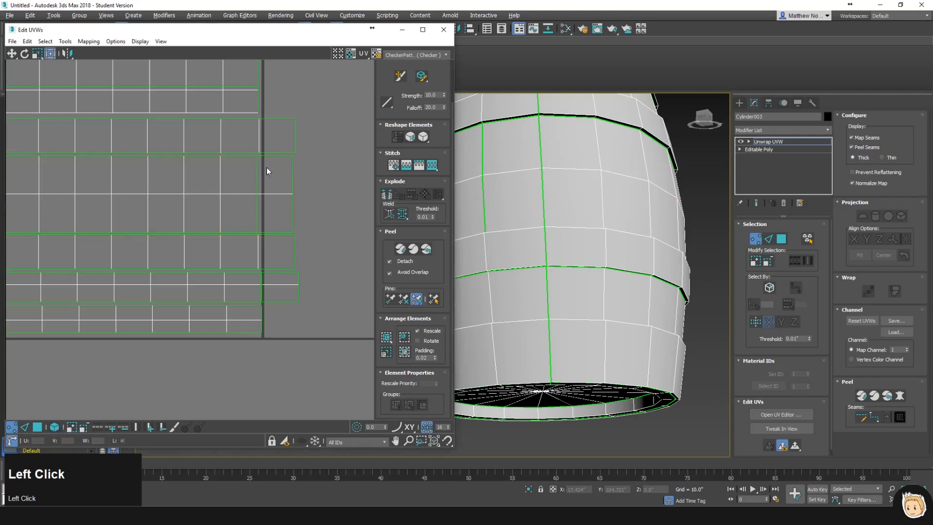
pyautogui.moveTo(251, 154); pyautogui.dragTo(270, 231)
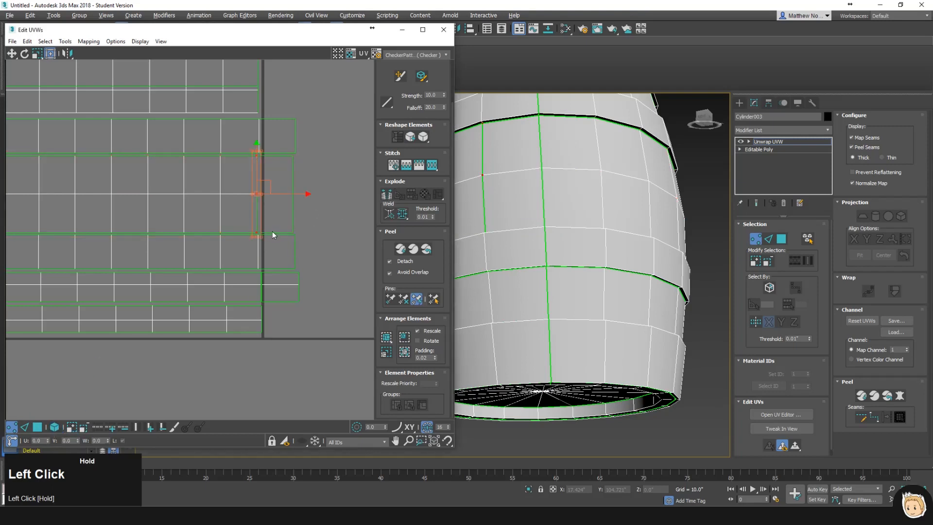
pyautogui.click(406, 215)
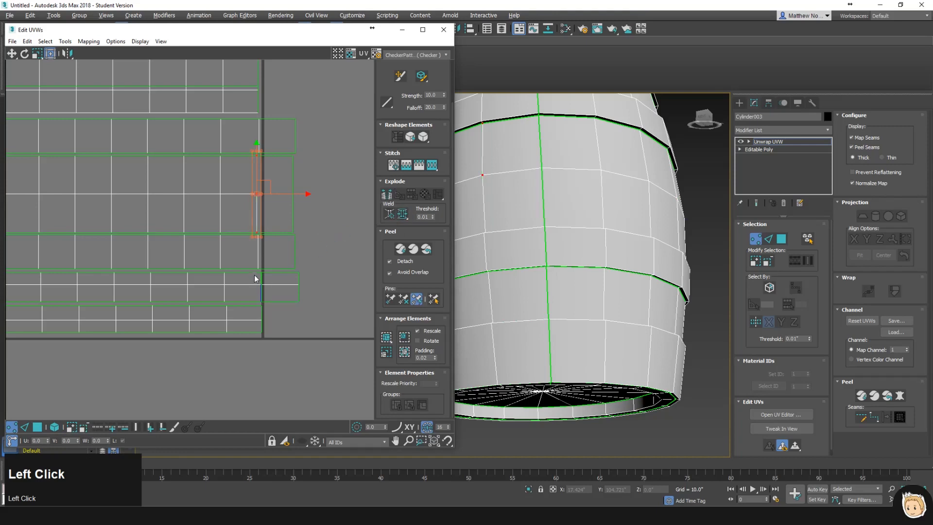
pyautogui.moveTo(267, 305); pyautogui.dragTo(267, 306)
pyautogui.click(401, 214)
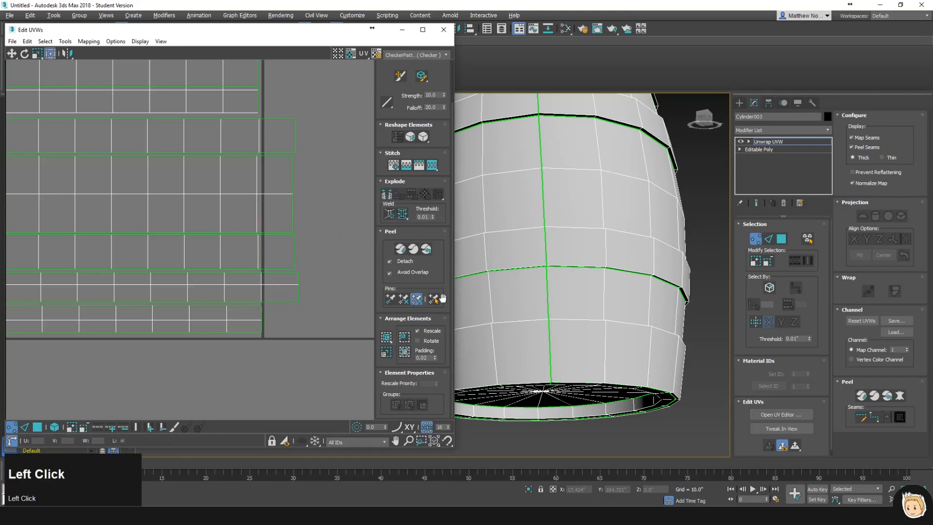
# - Select all of the body strips as whole UV elements in the lower part of the UV square
pyautogui.scroll(-4, 556, 183)
pyautogui.keyDown('alt'); pyautogui.moveTo(568, 259); pyautogui.dragTo(681, 332, button='middle'); pyautogui.keyUp('alt')
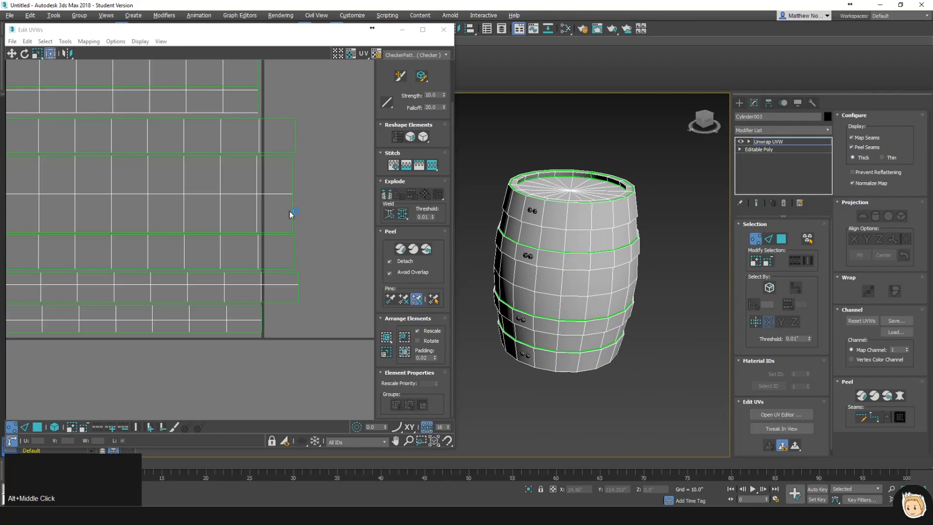
pyautogui.scroll(-2, 290, 215)
pyautogui.moveTo(281, 225); pyautogui.dragTo(162, 292, button='middle')
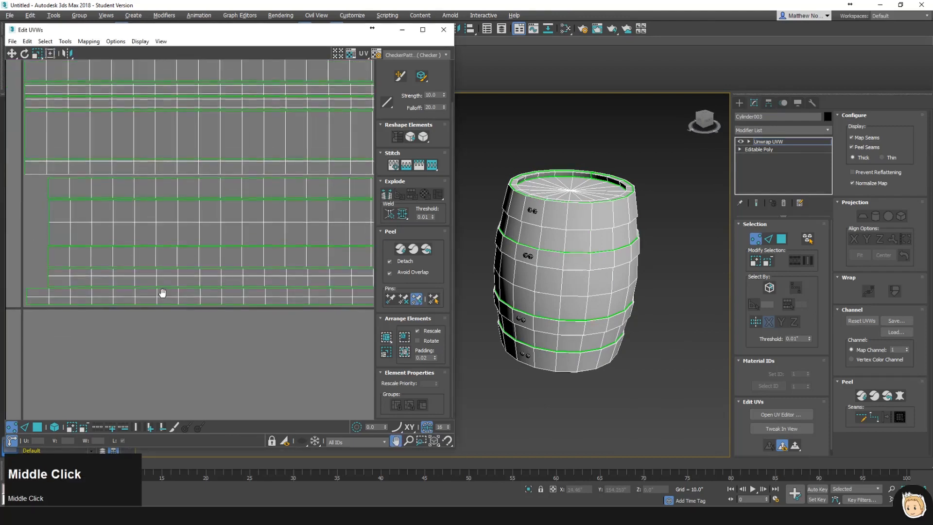
pyautogui.click(37, 428)
pyautogui.moveTo(218, 335); pyautogui.dragTo(109, 162)
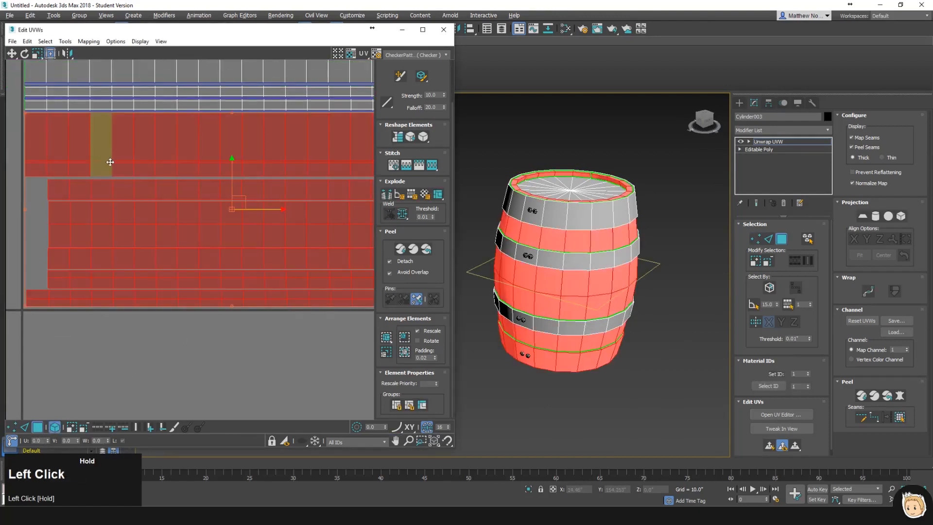
pyautogui.moveTo(231, 234); pyautogui.dragTo(159, 242, button='middle')
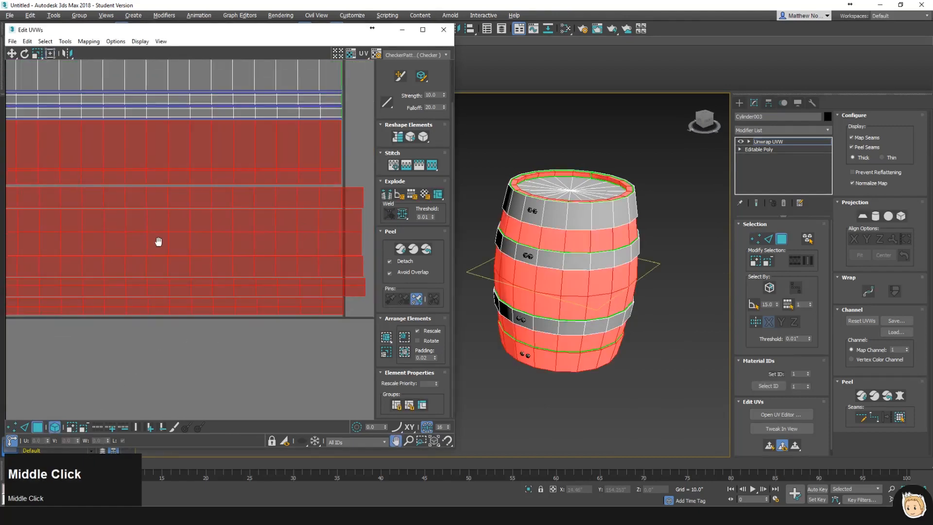
# - Try packing the selected body strips with Rescale enabled, and undo the pack
pyautogui.click(405, 337)
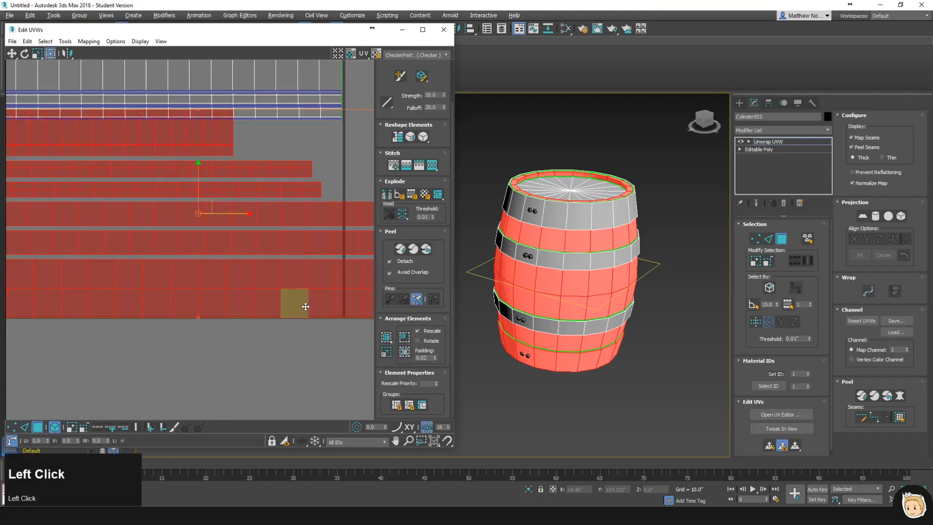
pyautogui.scroll(-2, 287, 280)
pyautogui.hotkey('ctrl', 'z')
# - Pack the selected body strips with Rescale turned off
pyautogui.click(418, 332)
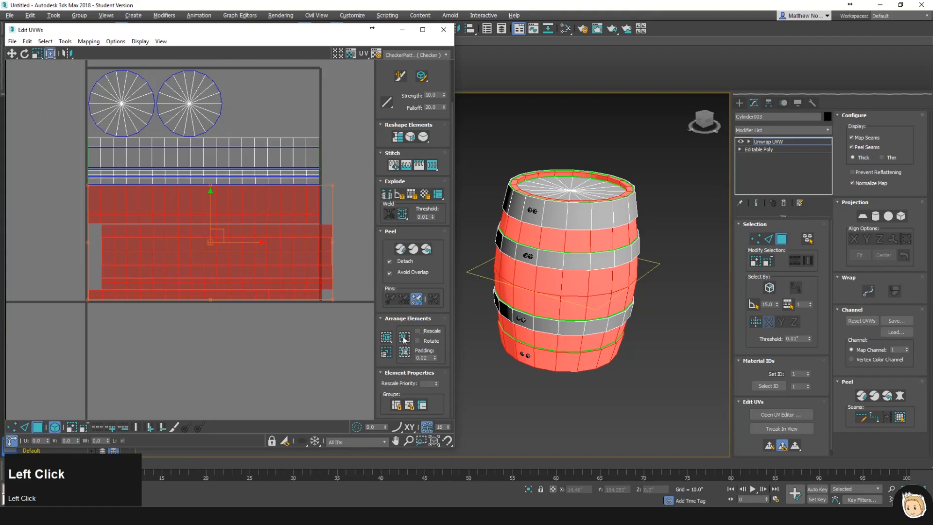
pyautogui.click(402, 339)
pyautogui.click(343, 249)
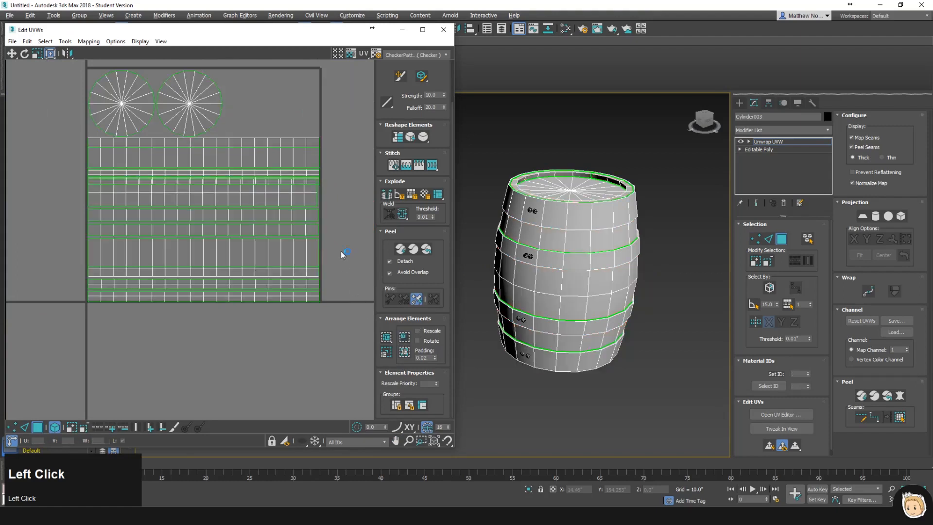
# - Nudge the packed body strips slightly upward, and repack them with a padding of 0.01
pyautogui.scroll(2, 326, 250)
pyautogui.moveTo(321, 337); pyautogui.dragTo(288, 246)
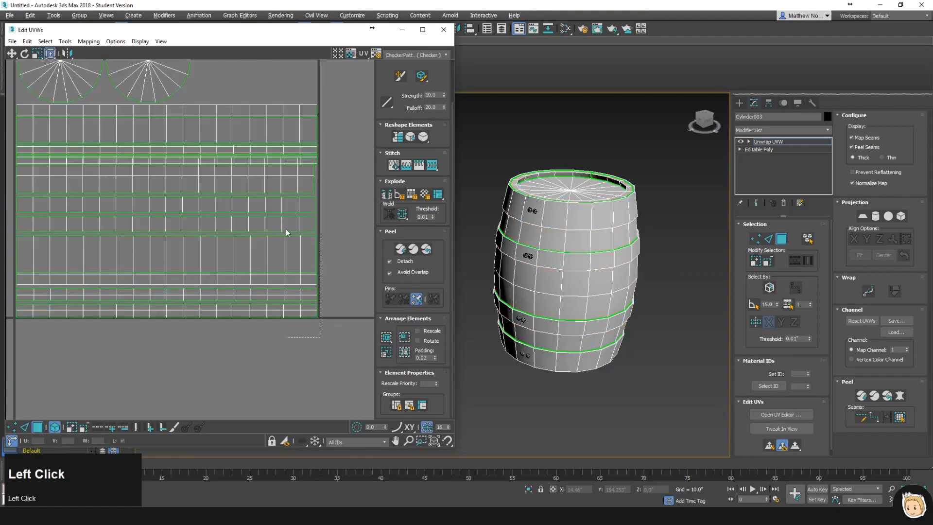
pyautogui.moveTo(279, 186); pyautogui.dragTo(291, 184)
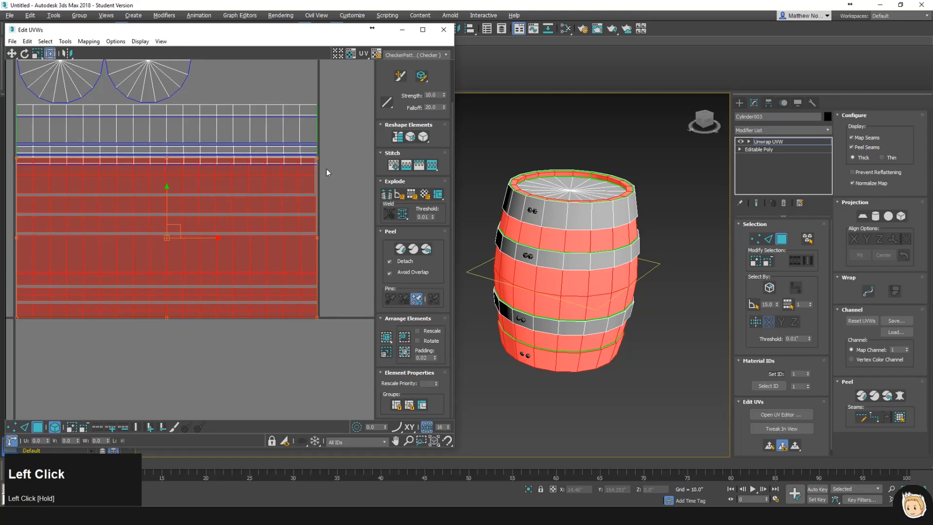
pyautogui.moveTo(166, 199); pyautogui.dragTo(164, 197)
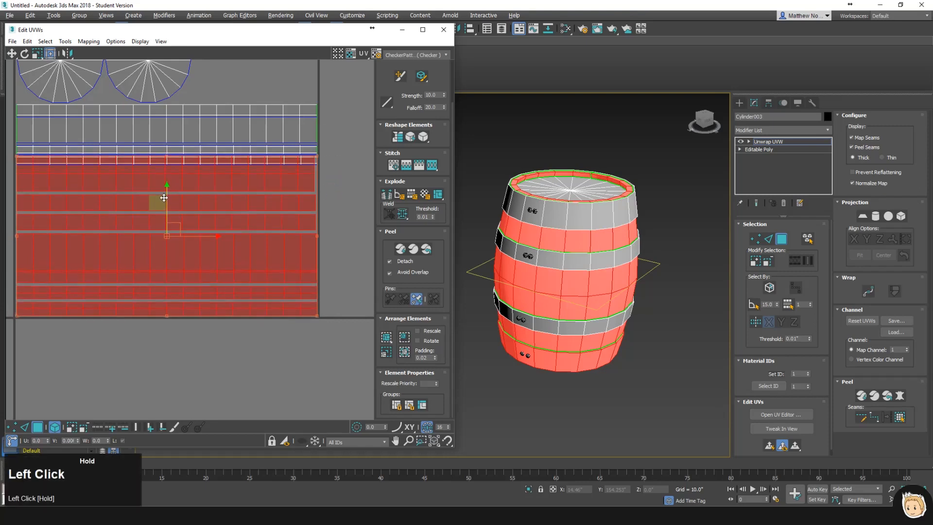
pyautogui.click(359, 228)
pyautogui.moveTo(339, 193); pyautogui.dragTo(286, 217)
pyautogui.moveTo(348, 187); pyautogui.dragTo(322, 184)
pyautogui.moveTo(273, 291); pyautogui.dragTo(275, 287)
pyautogui.moveTo(275, 203); pyautogui.dragTo(275, 202)
pyautogui.click(435, 360)
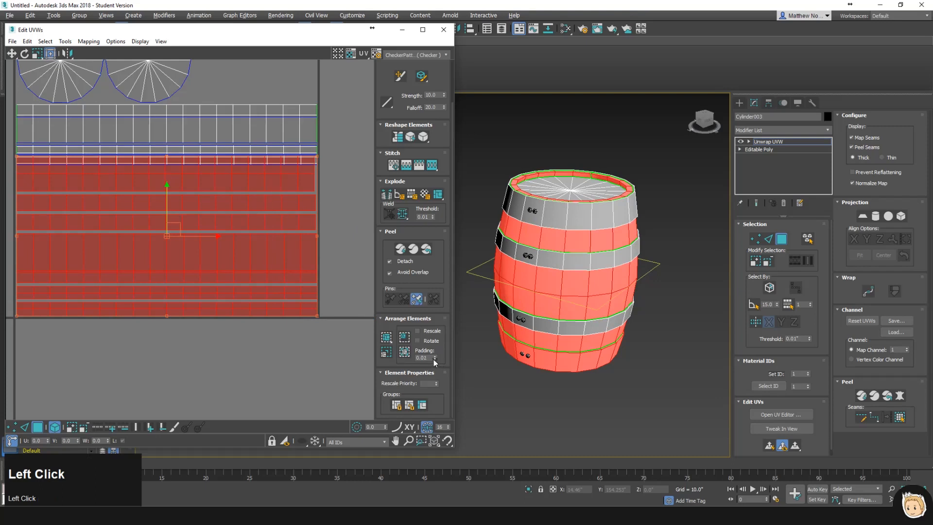
pyautogui.click(406, 340)
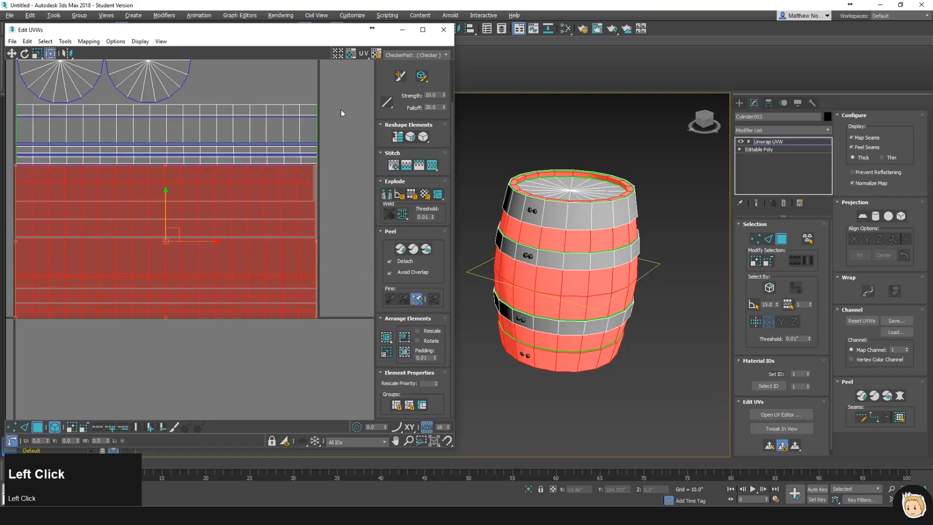
# - Set the packing padding to 0.0 and try it on the body strips, undoing that pack
pyautogui.click(434, 360)
pyautogui.click(405, 337)
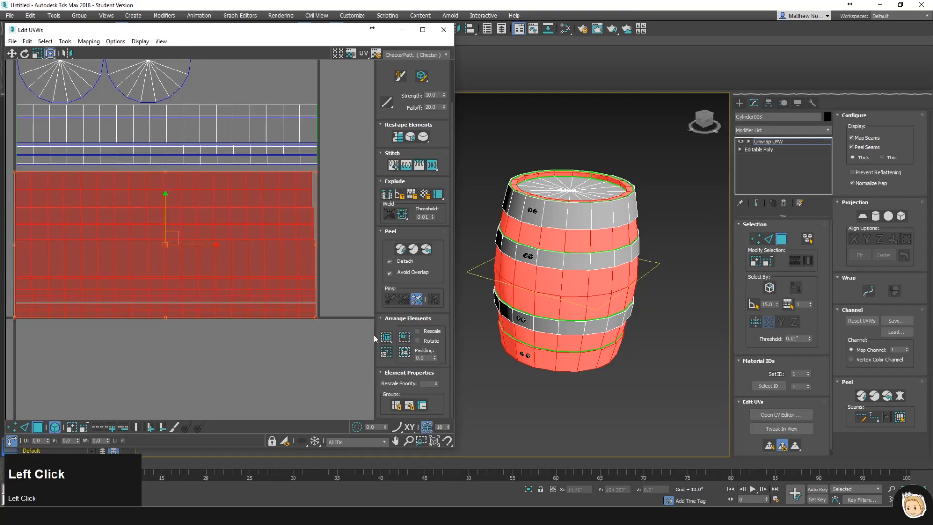
pyautogui.press('z')
pyautogui.click(328, 112)
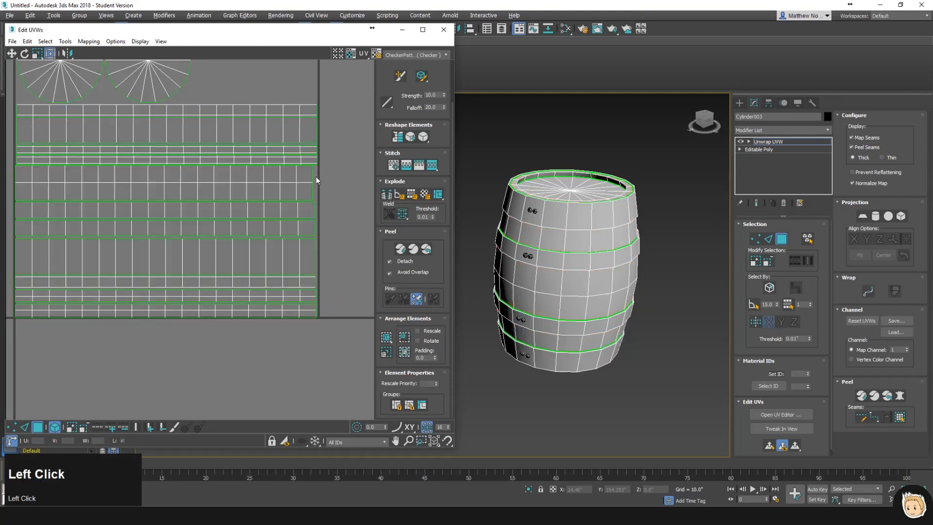
# - Try packing the hoop strips and moving them back above the body strips, and undo both changes
pyautogui.moveTo(329, 161); pyautogui.dragTo(277, 114)
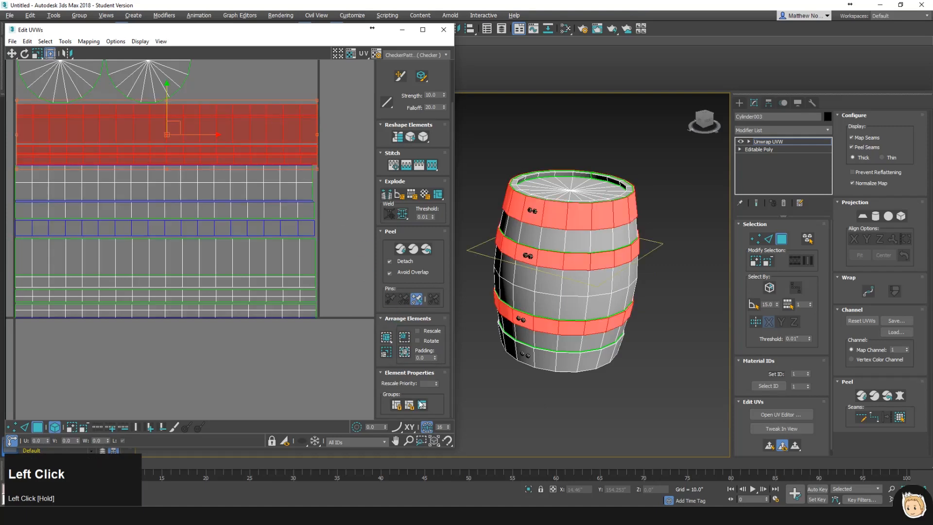
pyautogui.click(406, 343)
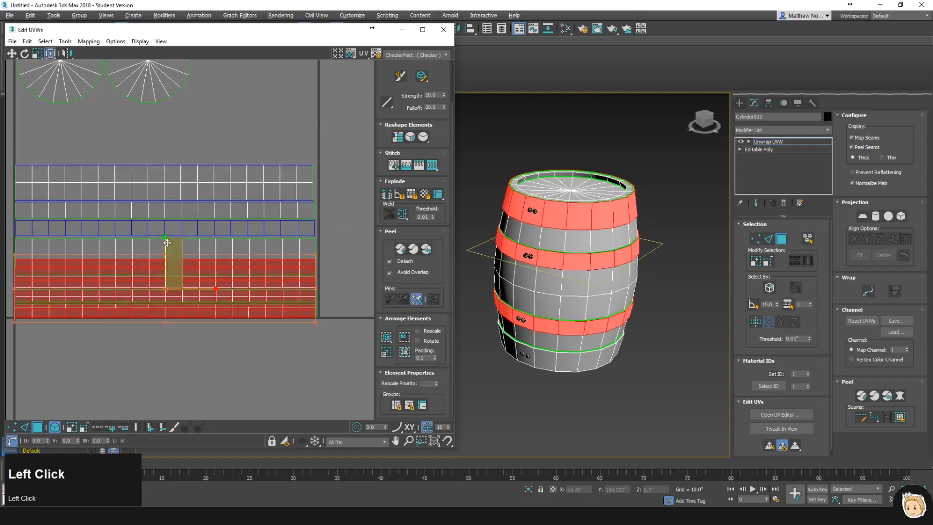
pyautogui.moveTo(181, 243); pyautogui.dragTo(182, 85)
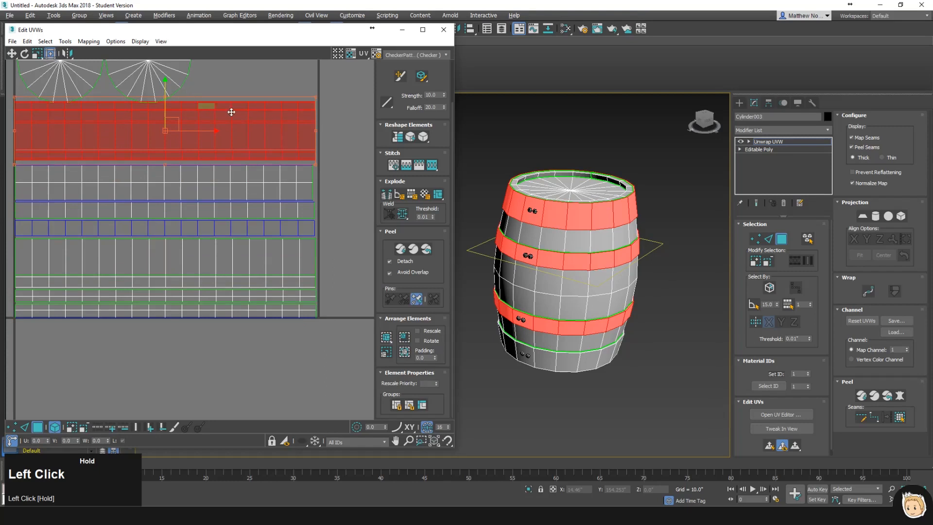
pyautogui.click(350, 126)
pyautogui.hotkey('ctrl', 'z')
pyautogui.hotkey('ctrl', 'z')
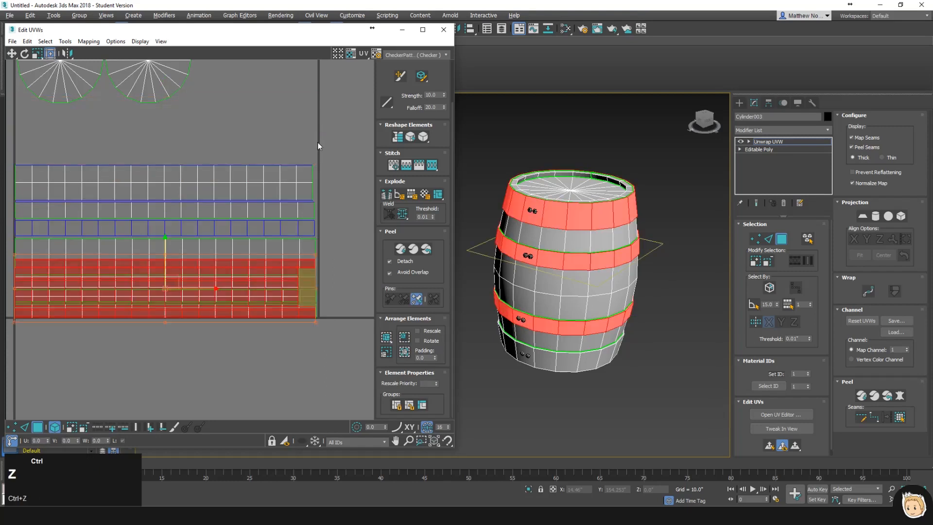
pyautogui.hotkey('ctrl', 'y')
pyautogui.click(334, 162)
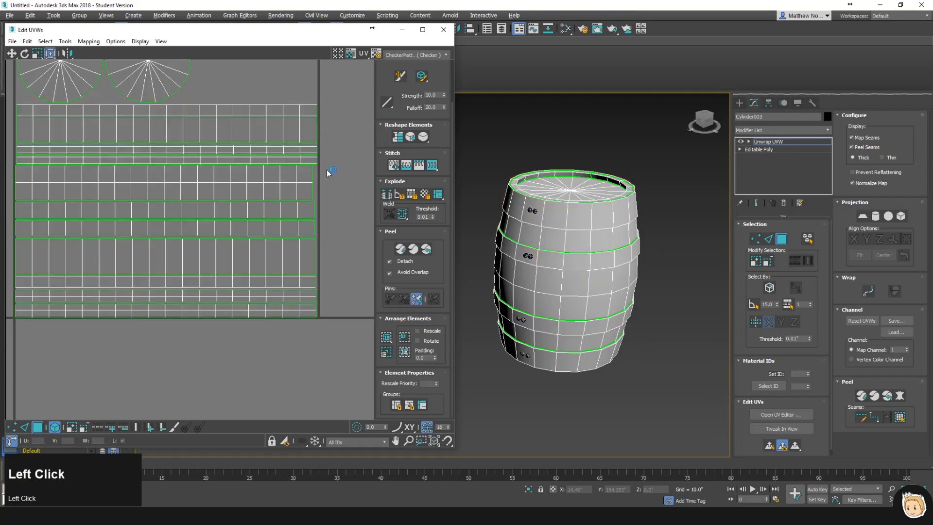
# - Check which barrel section each of the upper UV strips covers by selecting them individually
pyautogui.click(182, 114)
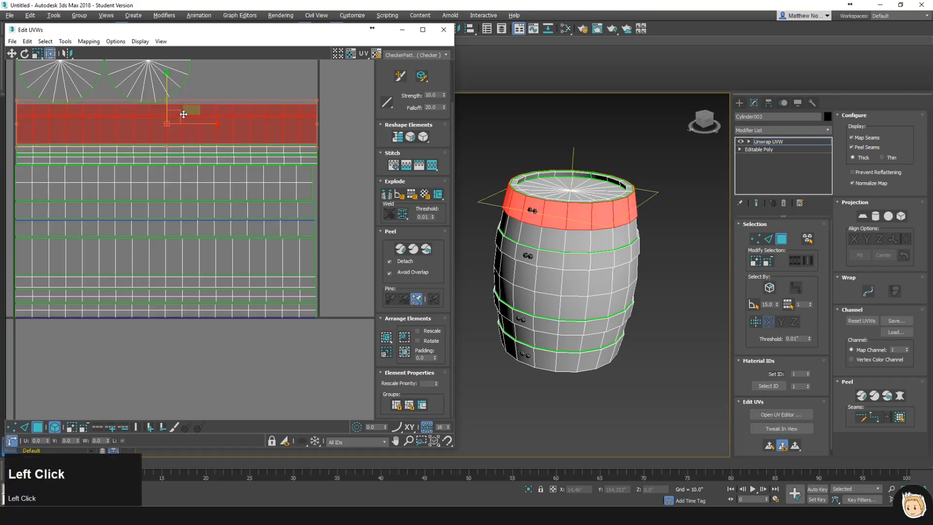
pyautogui.click(185, 153)
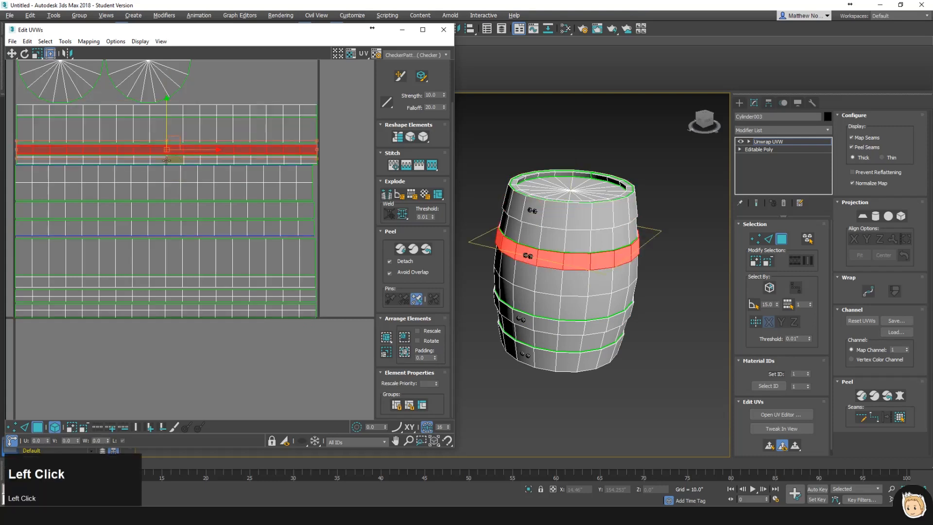
pyautogui.click(118, 160)
pyautogui.click(104, 184)
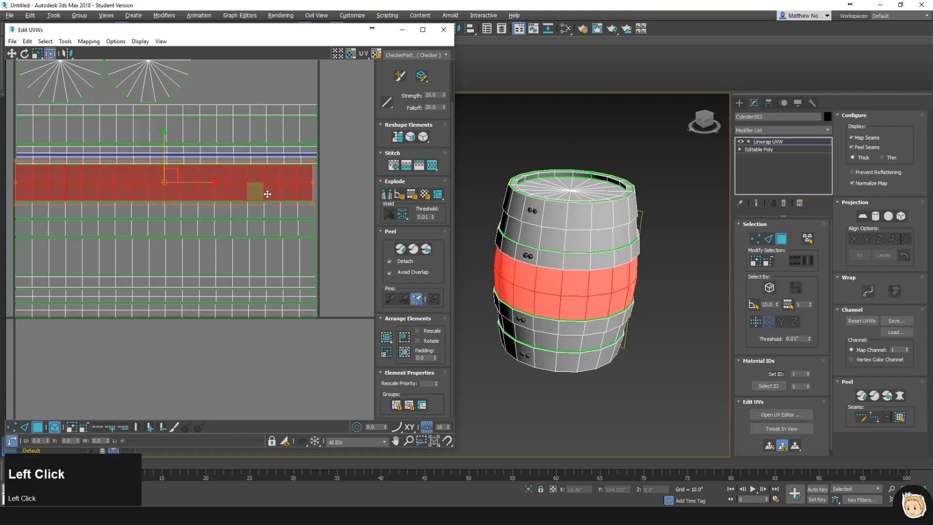
# - Select the four hoop strips plus the strip below the bottom hoop's, and inspect the selection on the barrel
pyautogui.moveTo(299, 151); pyautogui.dragTo(300, 148)
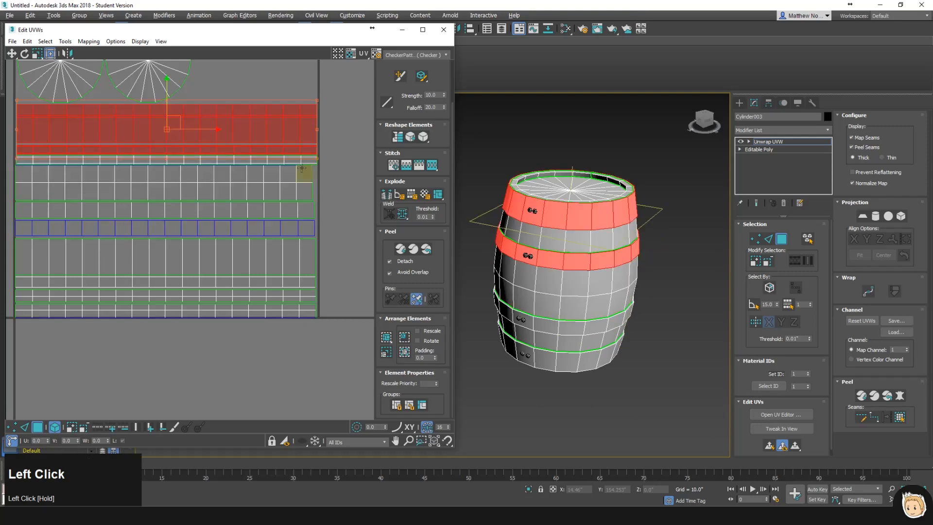
pyautogui.keyDown('ctrl'); pyautogui.click(306, 161); pyautogui.keyUp('ctrl')
pyautogui.keyDown('ctrl'); pyautogui.click(555, 362); pyautogui.keyUp('ctrl')
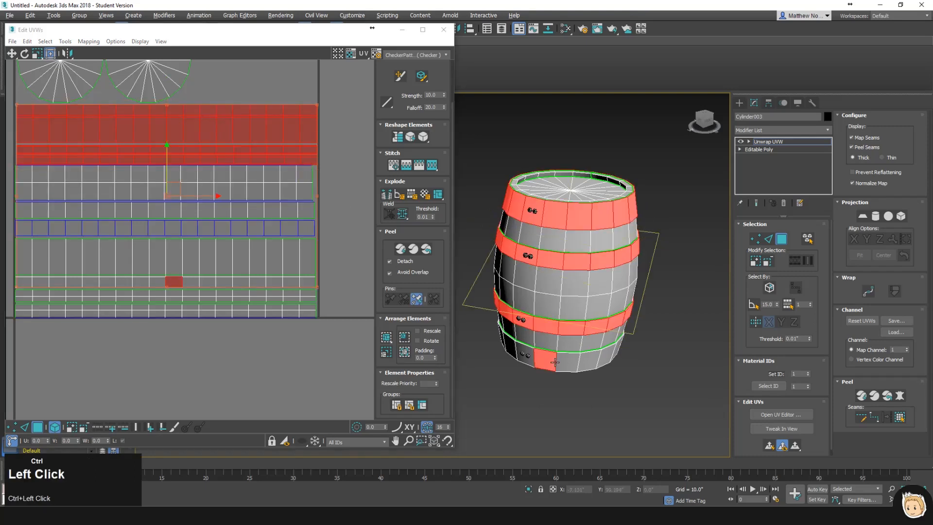
pyautogui.keyDown('ctrl'); pyautogui.click(311, 262); pyautogui.keyUp('ctrl')
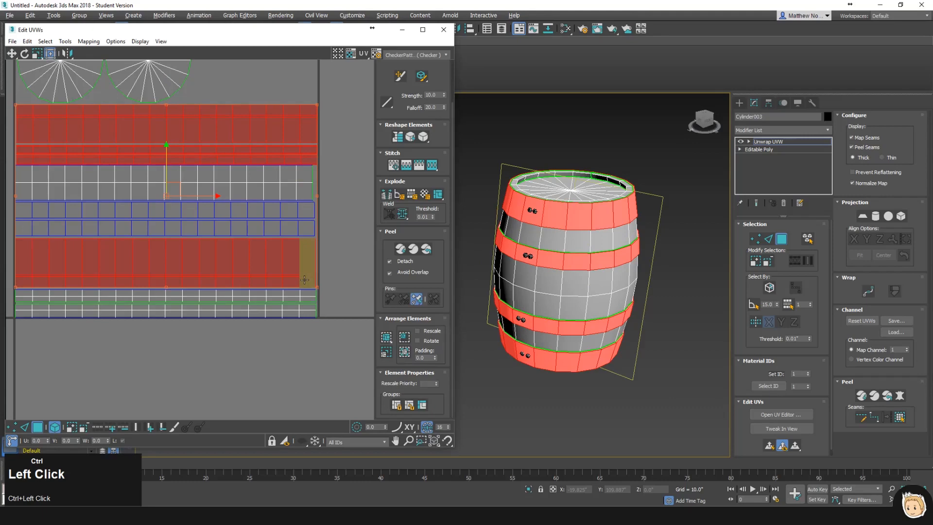
pyautogui.keyDown('ctrl'); pyautogui.click(306, 292); pyautogui.keyUp('ctrl')
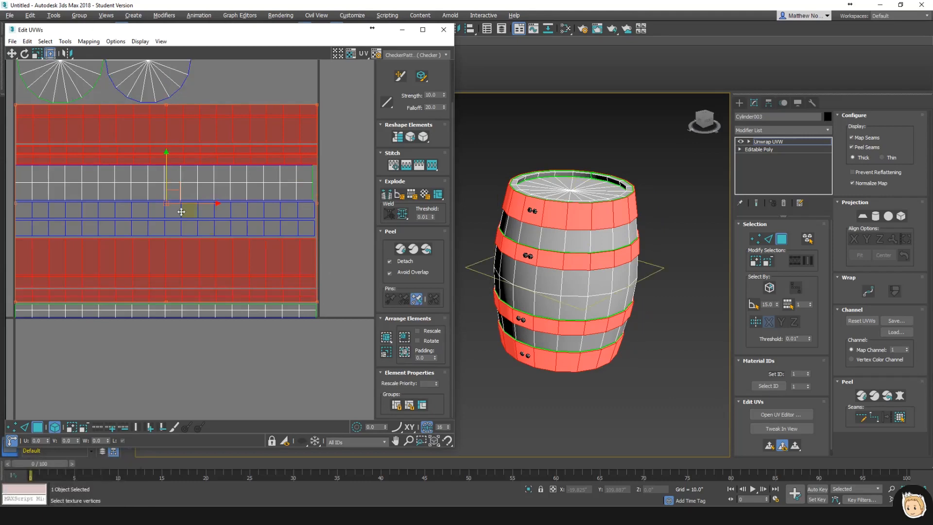
pyautogui.keyDown('alt'); pyautogui.moveTo(600, 272); pyautogui.dragTo(561, 222, button='middle'); pyautogui.keyUp('alt')
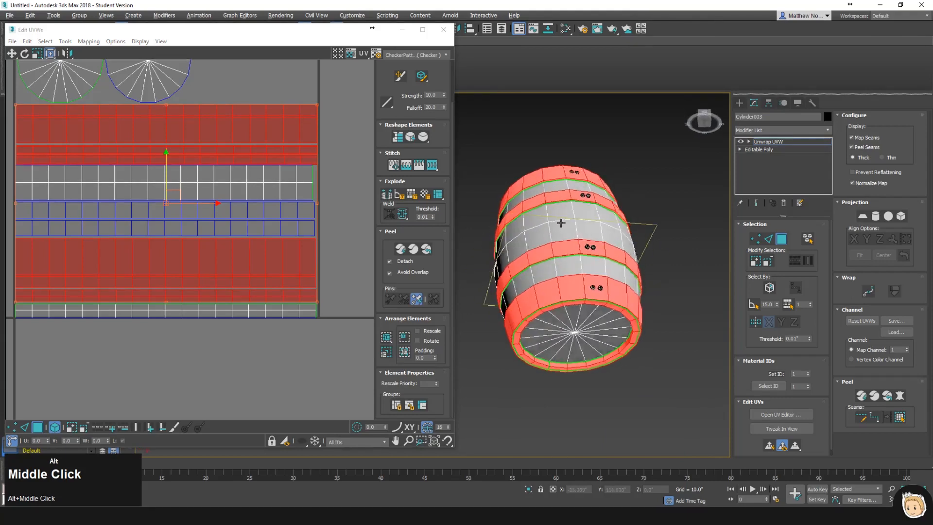
pyautogui.click(349, 273)
# - Try moving the bottom hoop's strip, undo the move, and check a body face just above that hoop
pyautogui.click(290, 266)
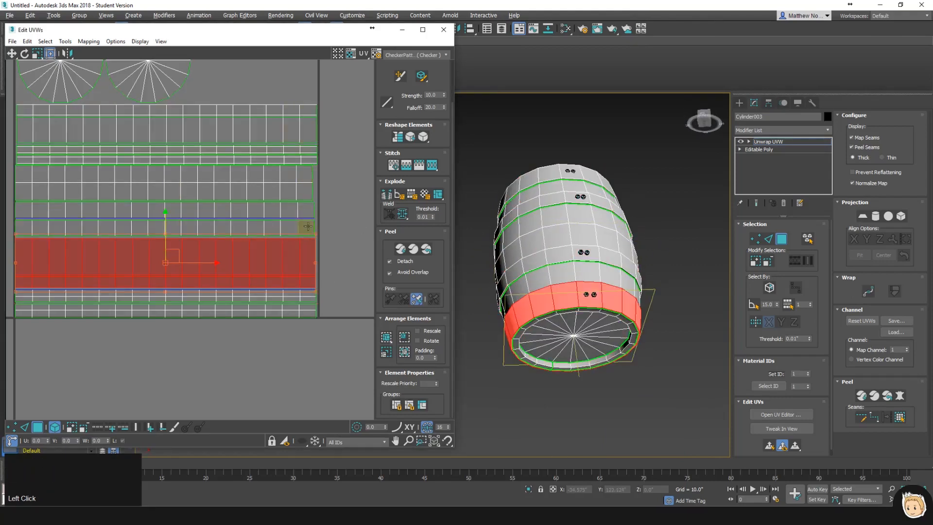
pyautogui.scroll(-3, 308, 226)
pyautogui.moveTo(245, 198); pyautogui.dragTo(291, 199)
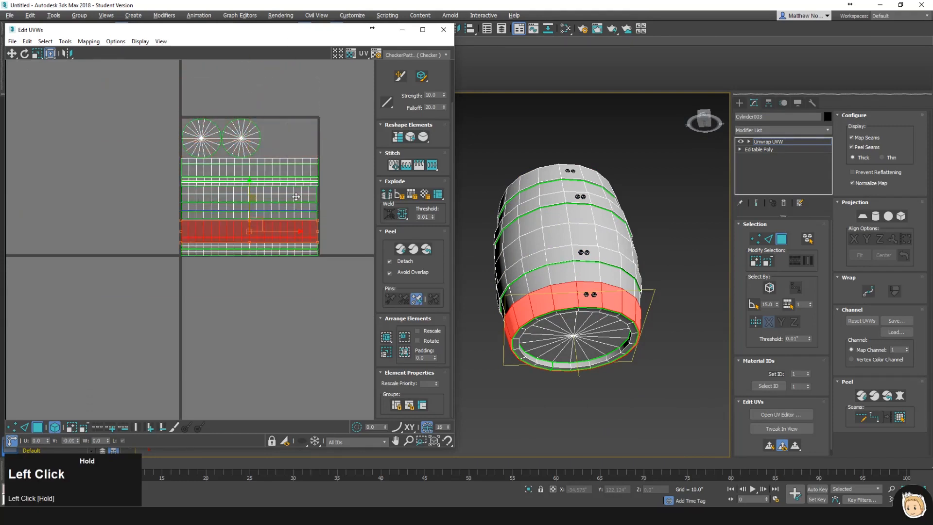
pyautogui.hotkey('ctrl', 'z')
pyautogui.click(570, 263)
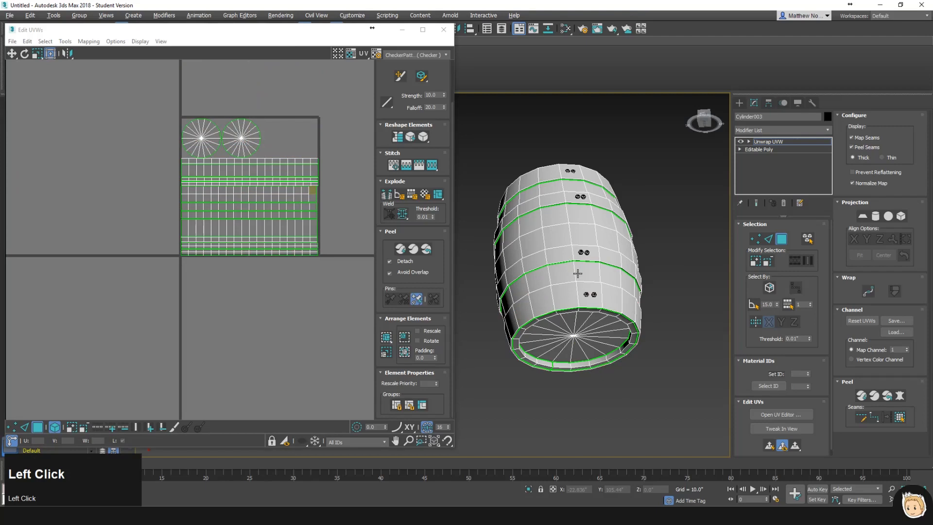
pyautogui.click(578, 274)
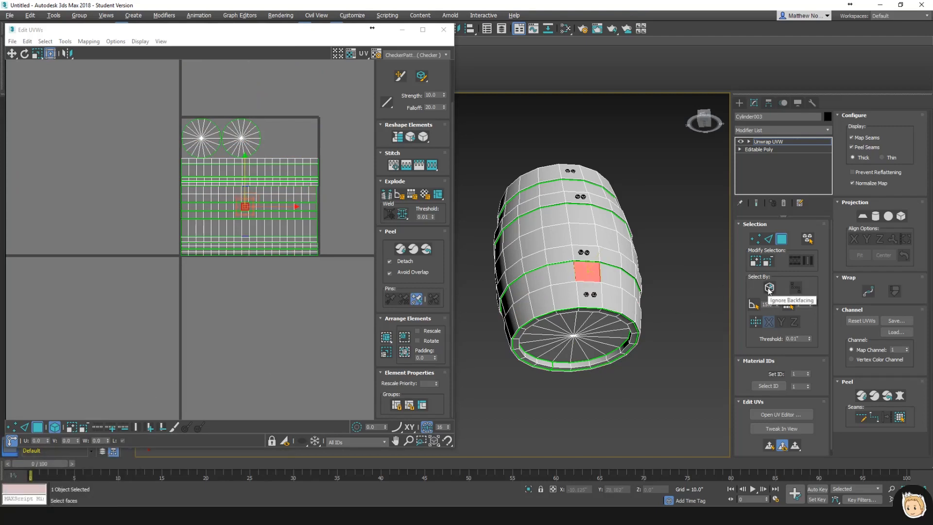
pyautogui.scroll(2, 301, 202)
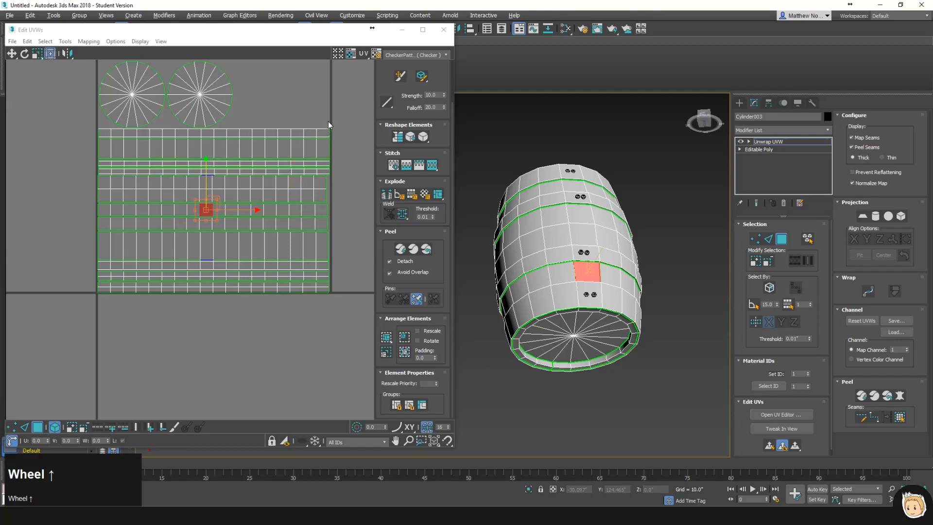
# - Pack the four hoop strips together and move them below the UV square
pyautogui.click(306, 132)
pyautogui.keyDown('ctrl'); pyautogui.click(285, 165); pyautogui.keyUp('ctrl')
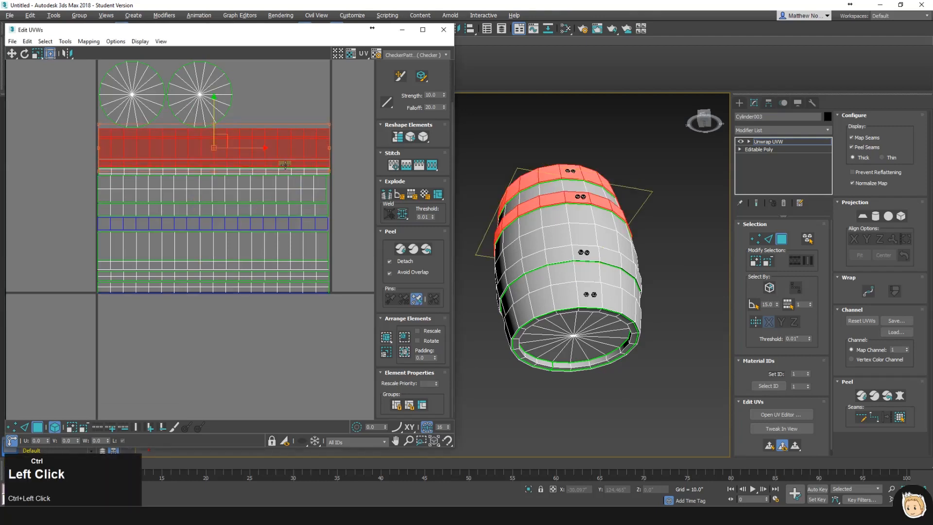
pyautogui.keyDown('ctrl'); pyautogui.click(285, 174); pyautogui.keyUp('ctrl')
pyautogui.keyDown('ctrl'); pyautogui.click(285, 248); pyautogui.keyUp('ctrl')
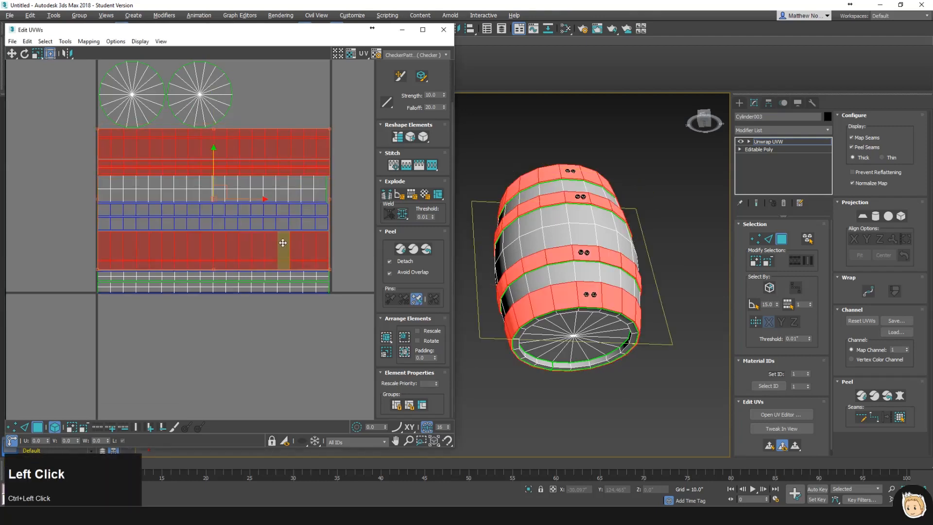
pyautogui.click(404, 342)
pyautogui.moveTo(222, 197); pyautogui.dragTo(222, 316)
pyautogui.click(352, 304)
pyautogui.scroll(3, 312, 344)
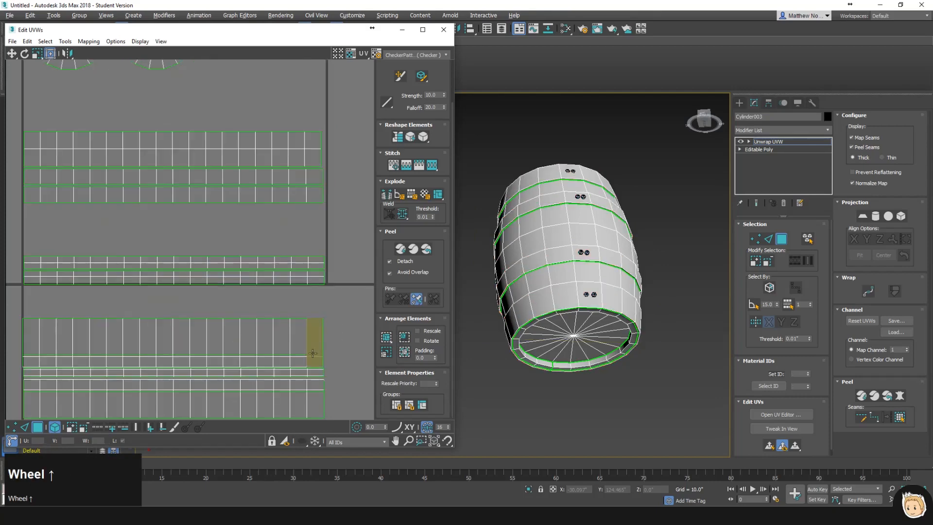
# - Move the bottom band's UV strip from above the packed hoop strips to just below them
pyautogui.moveTo(312, 344); pyautogui.dragTo(254, 229, button='middle')
pyautogui.click(275, 221)
pyautogui.moveTo(181, 190); pyautogui.dragTo(191, 306)
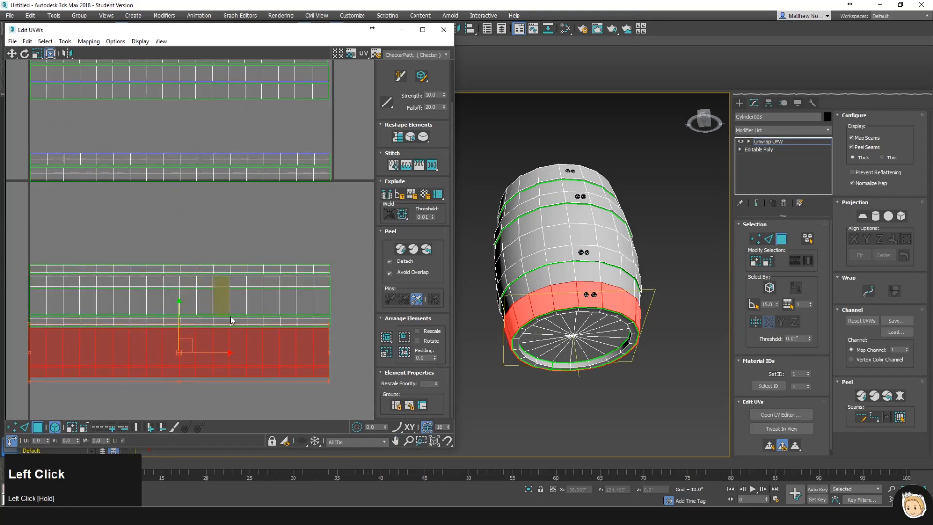
pyautogui.click(365, 347)
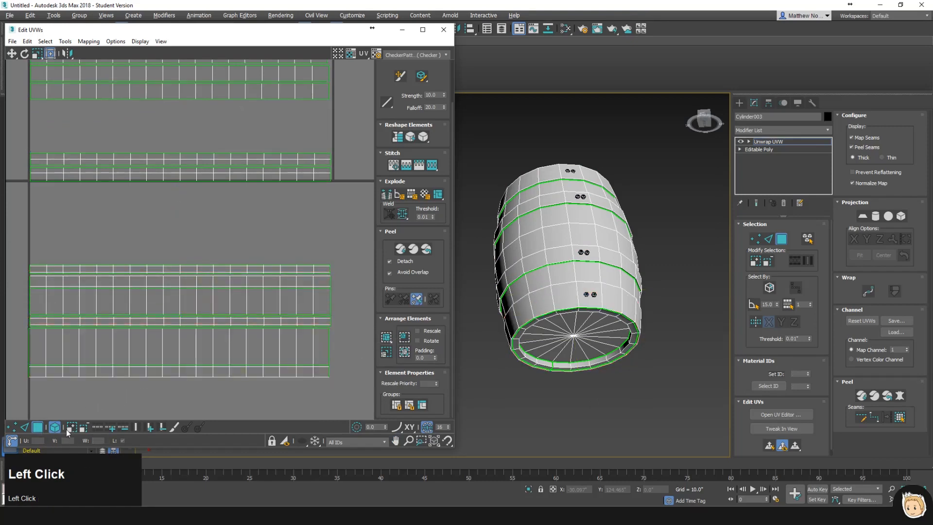
# - Check individual edges and faces of the bottom band's strip against the rim and lower end of the barrel
pyautogui.click(25, 426)
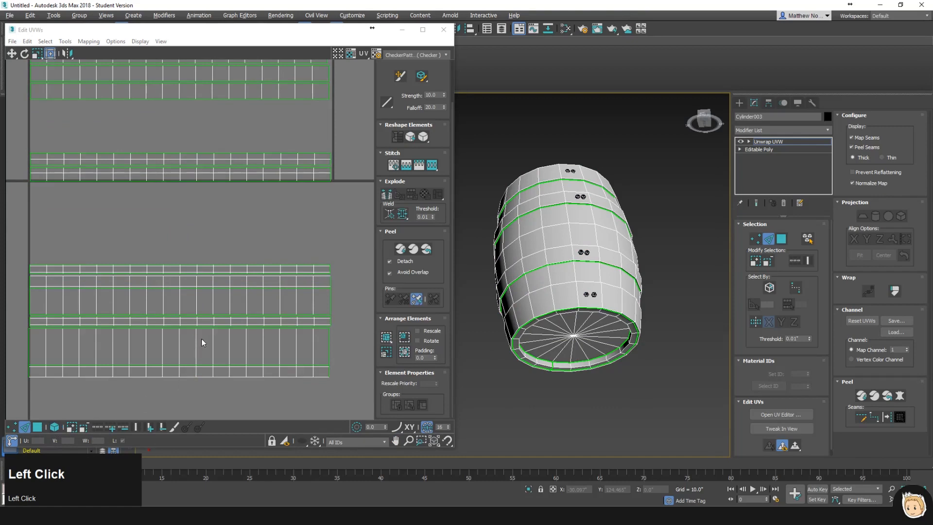
pyautogui.scroll(2, 227, 365)
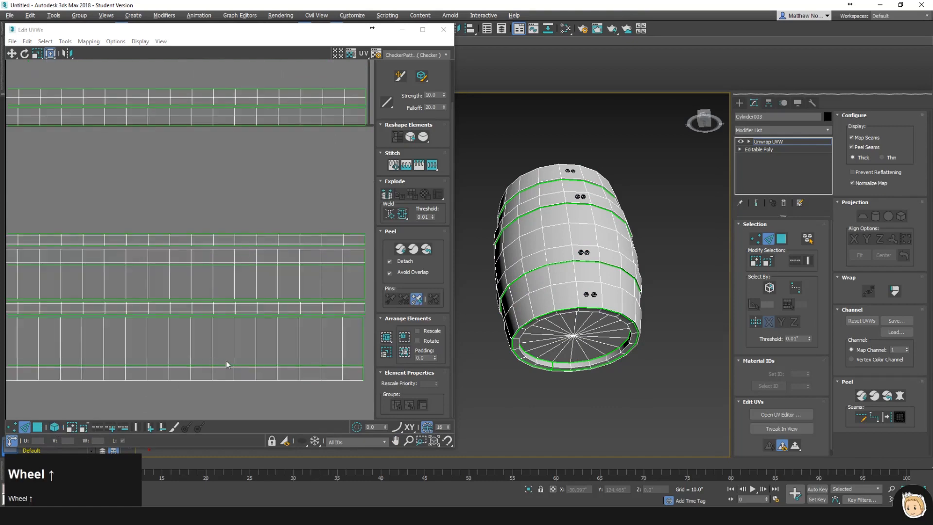
pyautogui.click(268, 317)
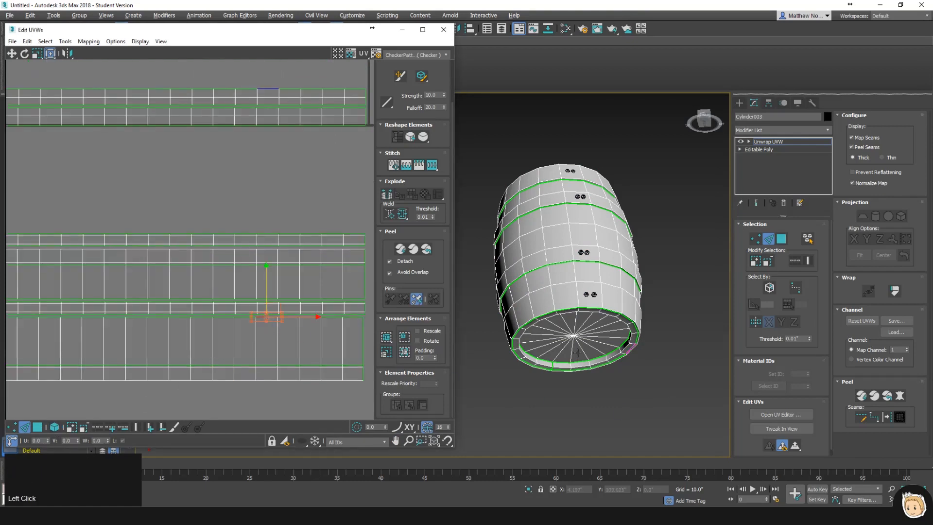
pyautogui.click(55, 427)
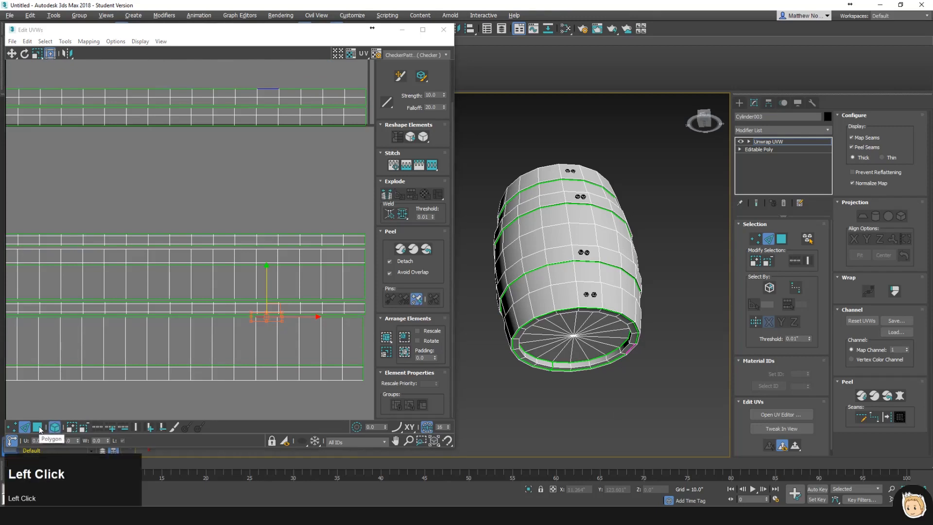
pyautogui.click(38, 427)
pyautogui.click(121, 327)
pyautogui.click(55, 427)
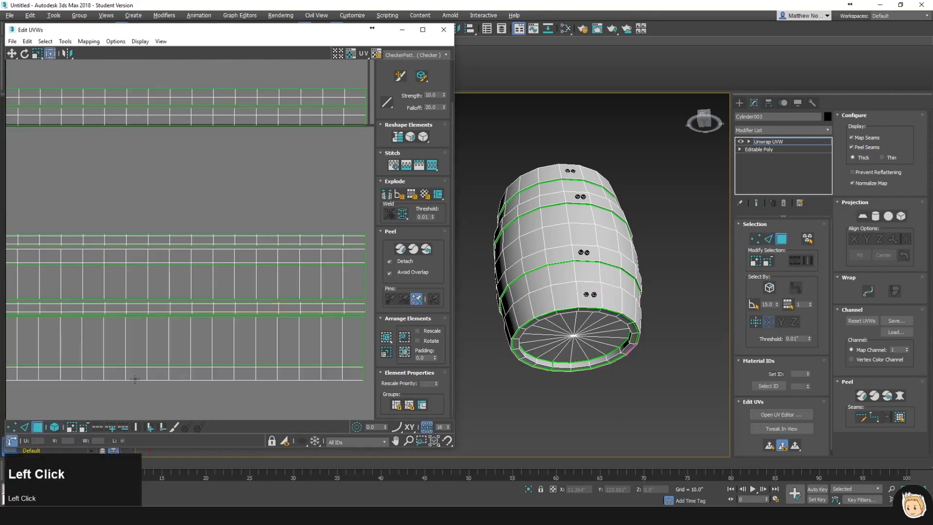
pyautogui.click(142, 335)
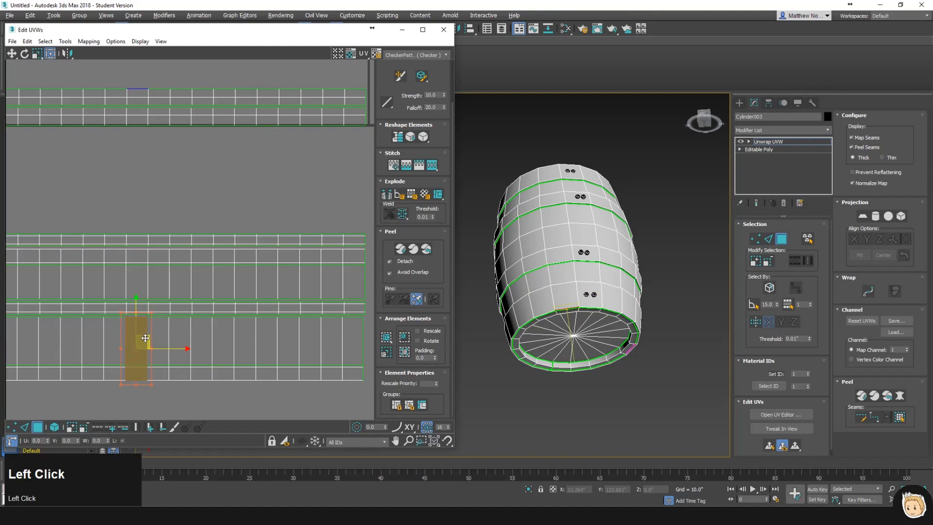
pyautogui.click(196, 386)
pyautogui.scroll(-2, 196, 386)
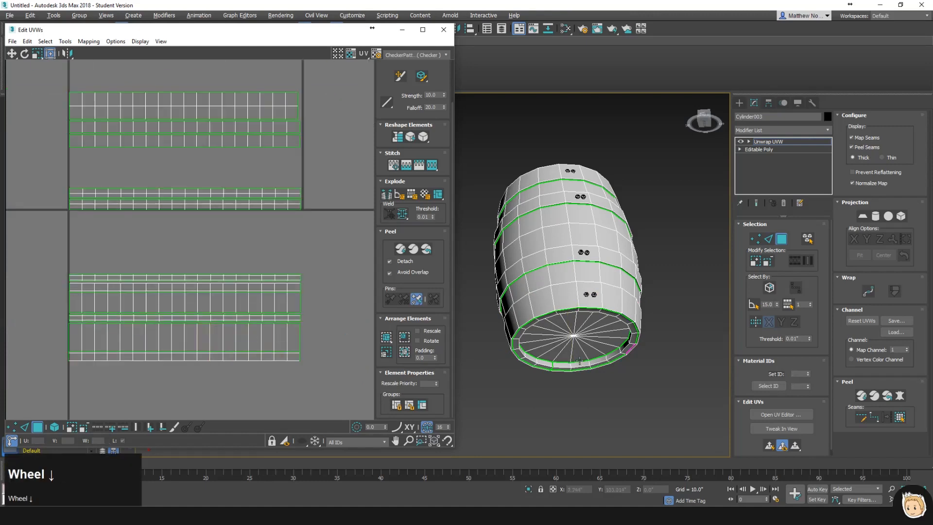
pyautogui.click(602, 359)
pyautogui.click(310, 258)
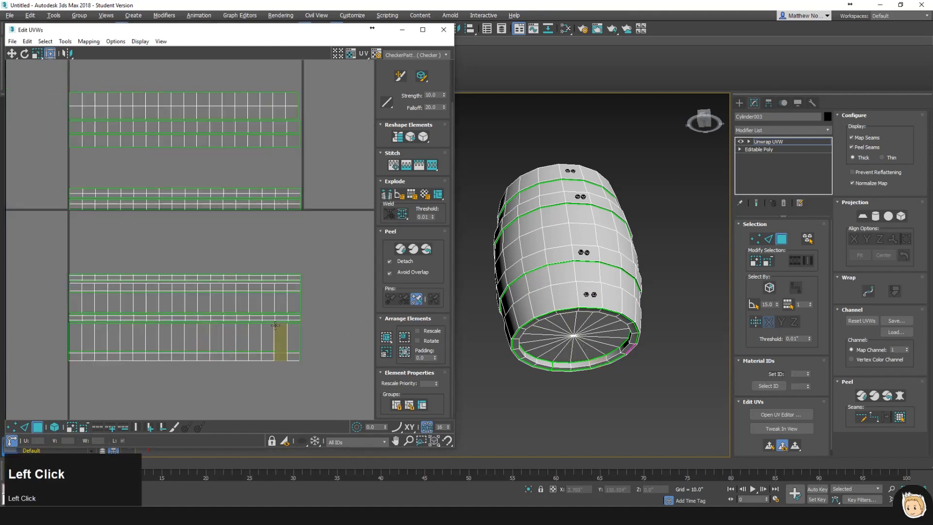
# - Move the whole bottom band strip clear below the hoop strips and inspect its area on the barrel
pyautogui.click(55, 428)
pyautogui.click(162, 343)
pyautogui.moveTo(162, 370); pyautogui.dragTo(255, 372)
pyautogui.keyDown('alt'); pyautogui.moveTo(637, 384); pyautogui.dragTo(573, 369, button='middle'); pyautogui.keyUp('alt')
pyautogui.scroll(5, 647, 329)
pyautogui.scroll(3, 646, 327)
pyautogui.scroll(-4, 642, 326)
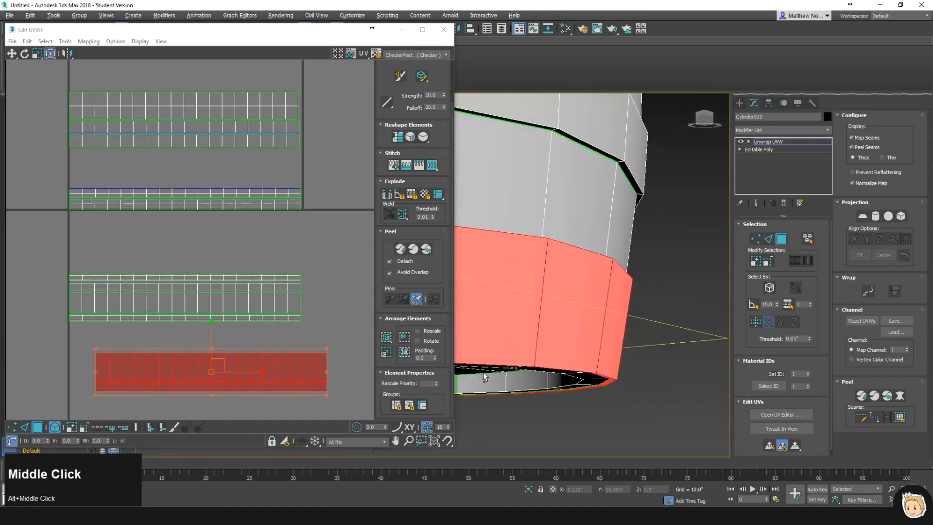
pyautogui.click(345, 331)
# - Move the bottom band strip's folded border edge loop down past its other edge loops to unfold the strip
pyautogui.scroll(3, 340, 340)
pyautogui.moveTo(318, 399); pyautogui.dragTo(276, 294, button='middle')
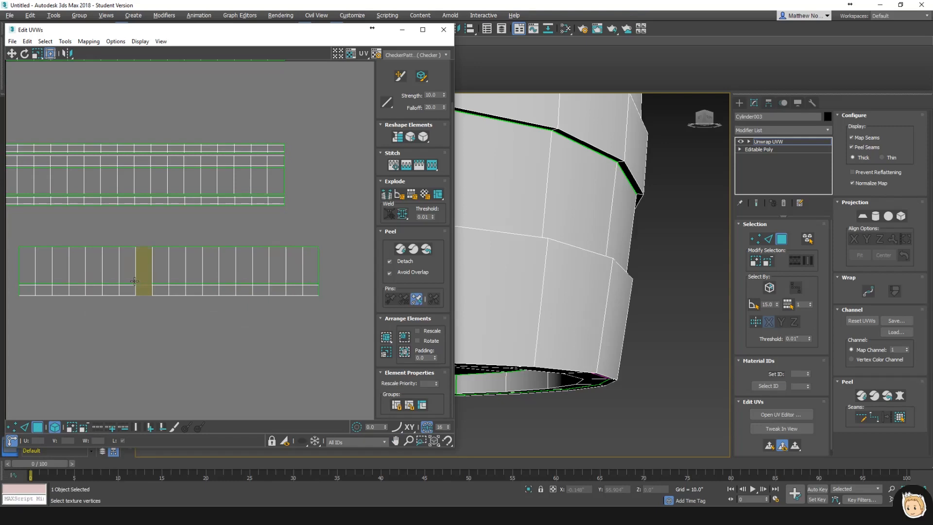
pyautogui.click(23, 429)
pyautogui.click(134, 262)
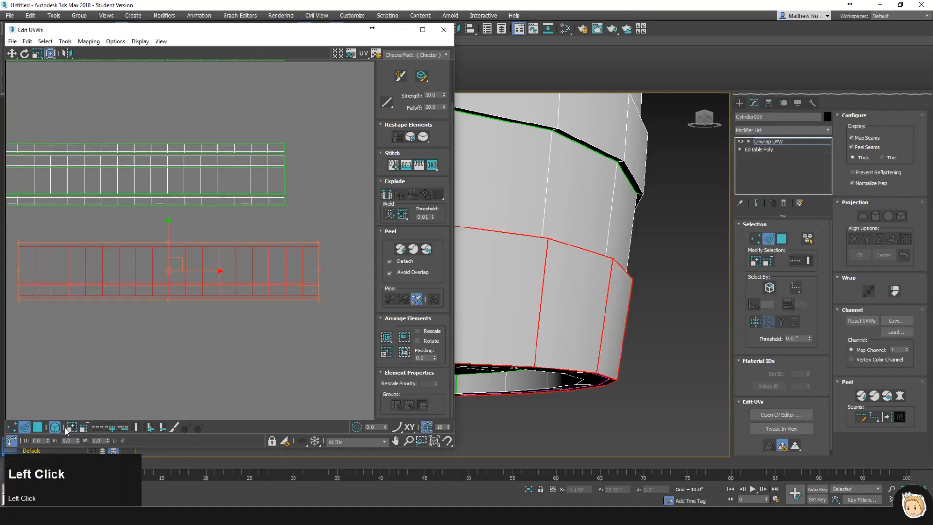
pyautogui.click(103, 322)
pyautogui.click(111, 284)
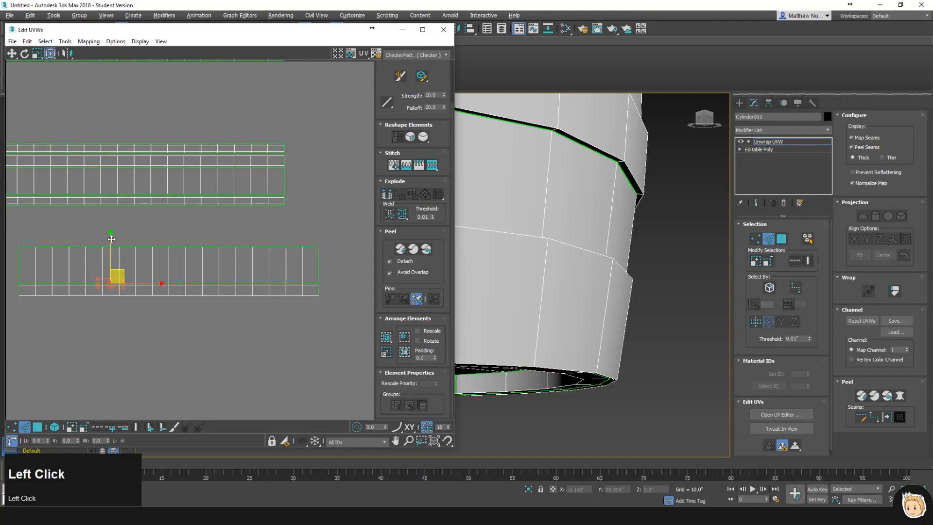
pyautogui.doubleClick(91, 283)
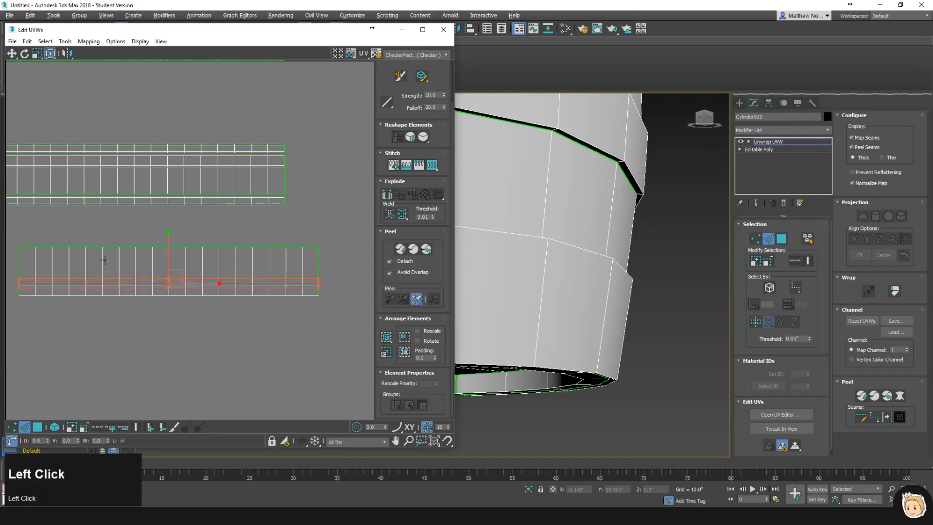
pyautogui.moveTo(170, 246); pyautogui.dragTo(503, 339)
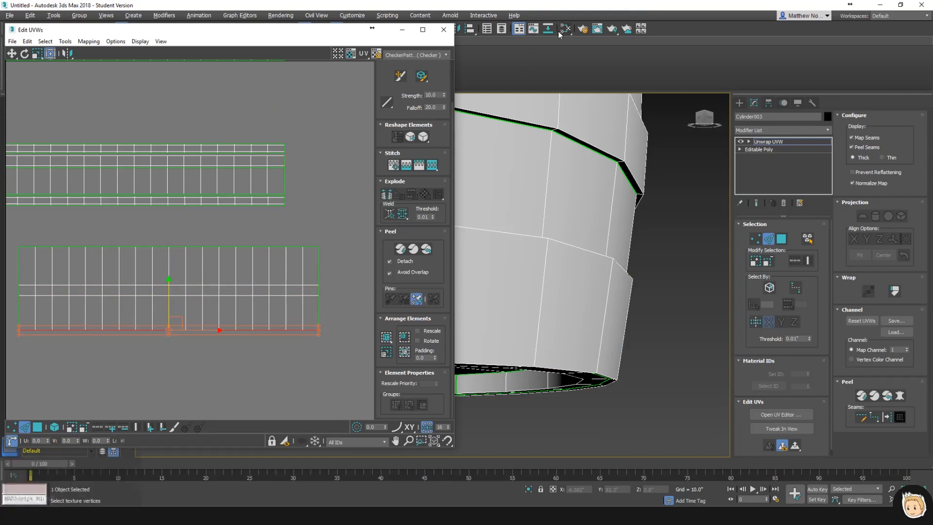
# - Show the checker material on the barrel in the viewport through the Slate Material Editor
pyautogui.press('m')
pyautogui.click(161, 74)
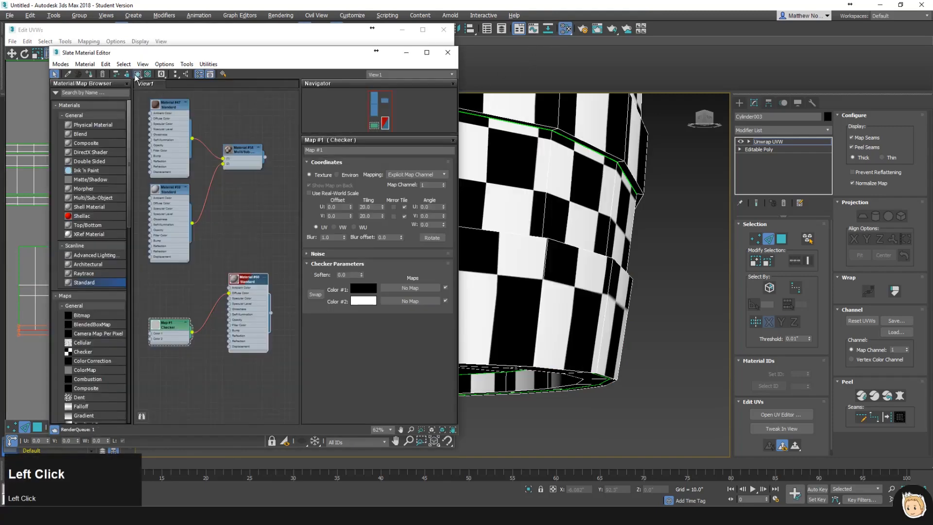
pyautogui.click(448, 52)
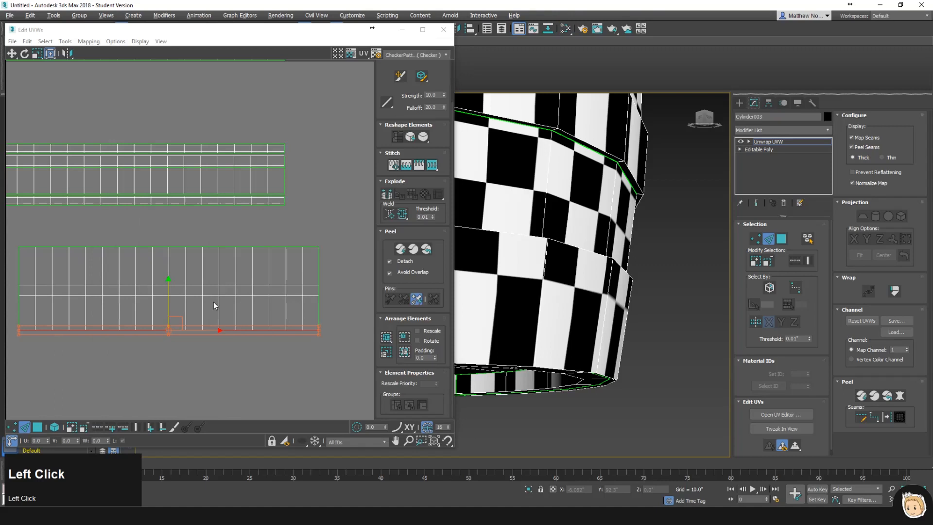
# - Select single faces in different rows of the unfolded strip and inspect where they lie on the barrel's rim
pyautogui.click(55, 427)
pyautogui.click(160, 307)
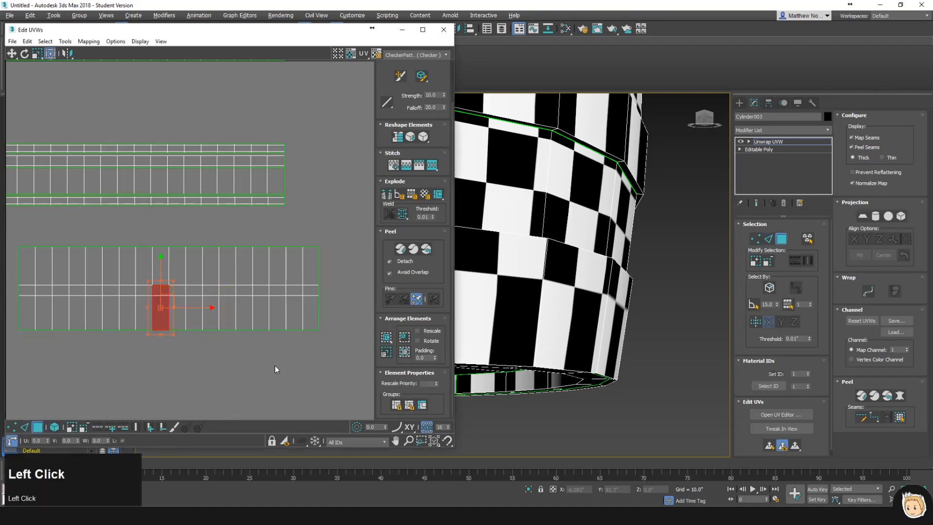
pyautogui.moveTo(285, 301); pyautogui.dragTo(285, 265)
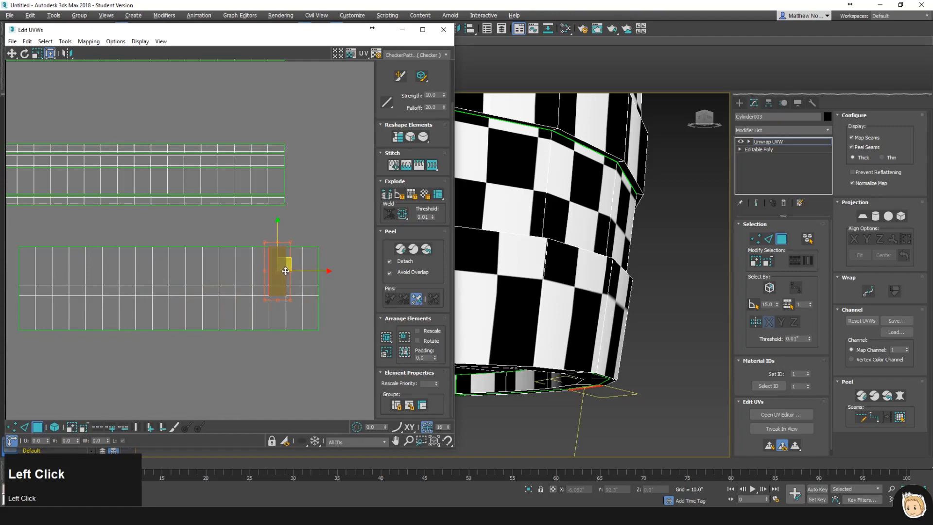
pyautogui.keyDown('alt'); pyautogui.moveTo(650, 356); pyautogui.dragTo(585, 339, button='middle'); pyautogui.keyUp('alt')
pyautogui.scroll(2, 585, 339)
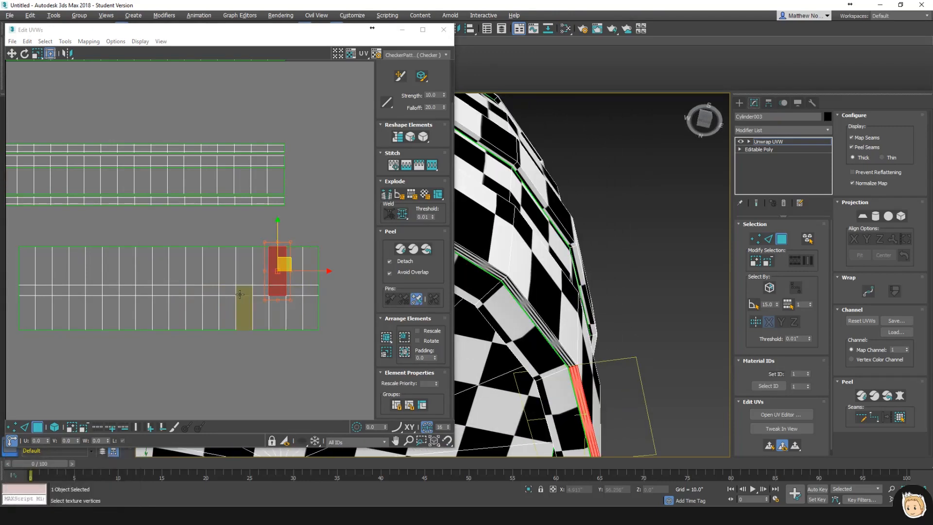
pyautogui.click(230, 283)
# - Select outer faces around the barrel's bottom band and check where they lie in the UV strip
pyautogui.click(537, 257)
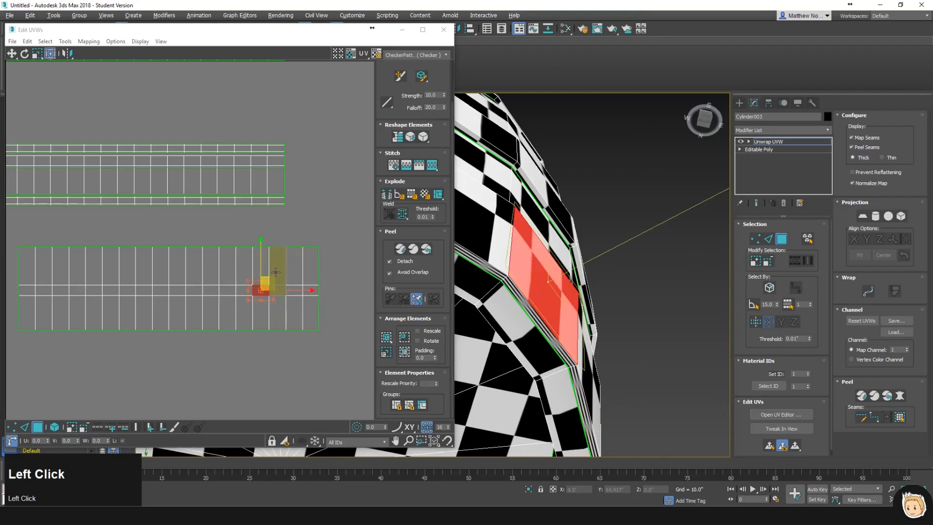
pyautogui.keyDown('alt'); pyautogui.moveTo(505, 287); pyautogui.dragTo(479, 271, button='middle'); pyautogui.keyUp('alt')
pyautogui.keyDown('ctrl'); pyautogui.click(489, 259); pyautogui.keyUp('ctrl')
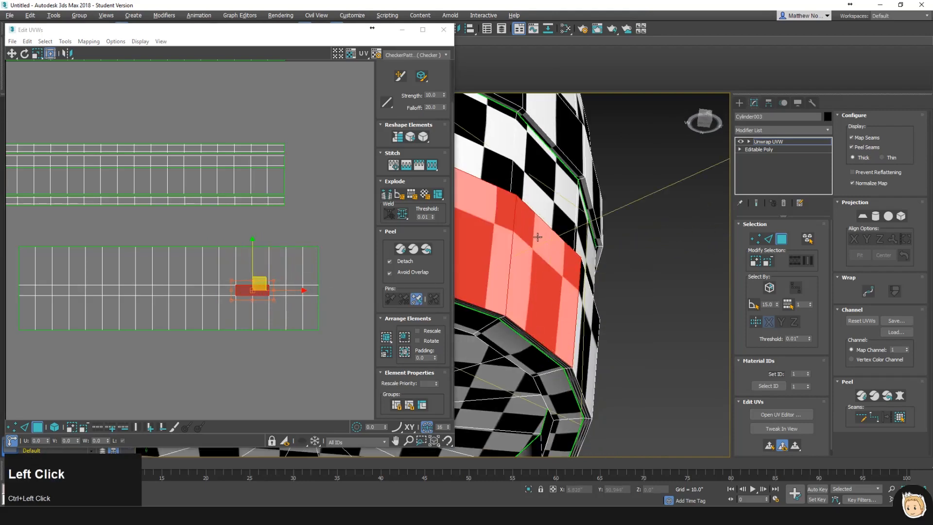
pyautogui.keyDown('alt'); pyautogui.moveTo(537, 236); pyautogui.dragTo(514, 270, button='middle'); pyautogui.keyUp('alt')
pyautogui.keyDown('ctrl'); pyautogui.click(513, 271); pyautogui.keyUp('ctrl')
pyautogui.scroll(-5, 575, 274)
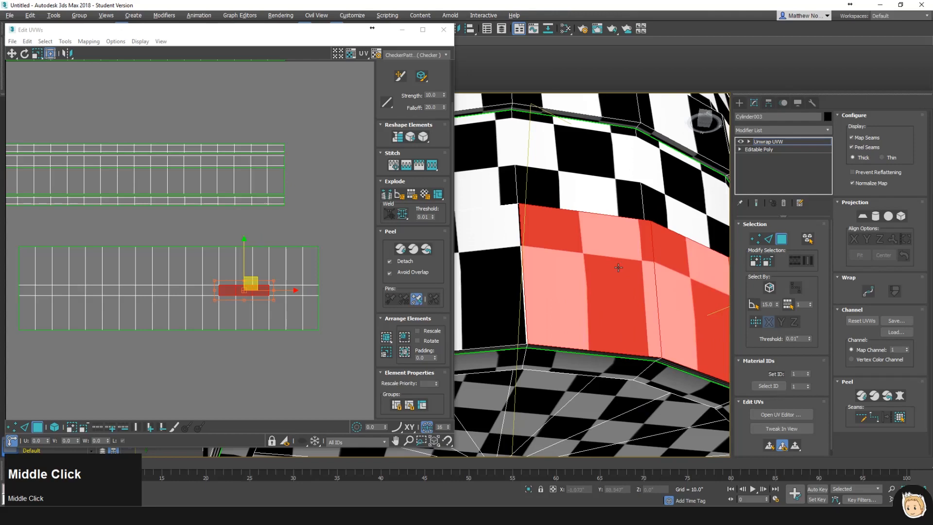
pyautogui.keyDown('ctrl'); pyautogui.click(575, 274); pyautogui.keyUp('ctrl')
pyautogui.keyDown('ctrl'); pyautogui.click(537, 276); pyautogui.keyUp('ctrl')
pyautogui.keyDown('alt'); pyautogui.moveTo(531, 273); pyautogui.dragTo(518, 257, button='middle'); pyautogui.keyUp('alt')
pyautogui.keyDown('ctrl'); pyautogui.click(569, 229); pyautogui.keyUp('ctrl')
pyautogui.keyDown('ctrl'); pyautogui.click(492, 230); pyautogui.keyUp('ctrl')
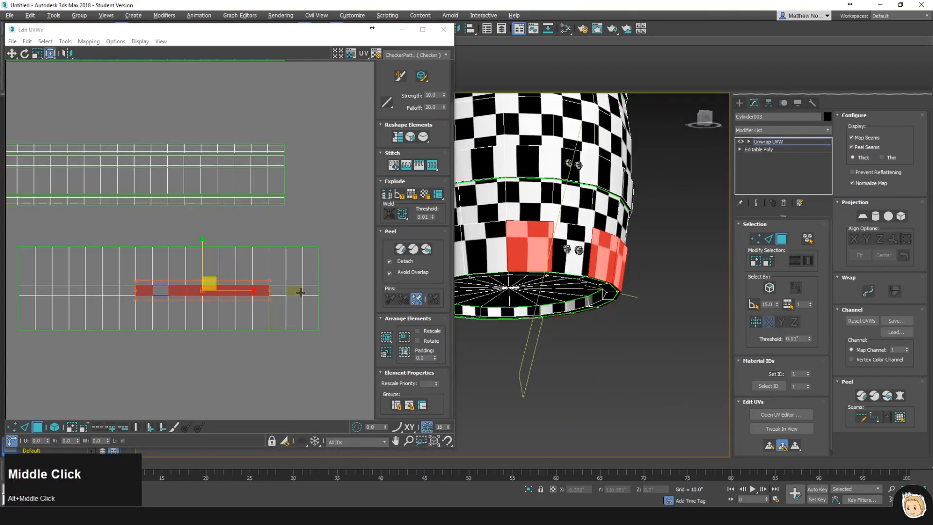
# - Try moving an end face of the bottom band's strip, and undo the move
pyautogui.click(308, 288)
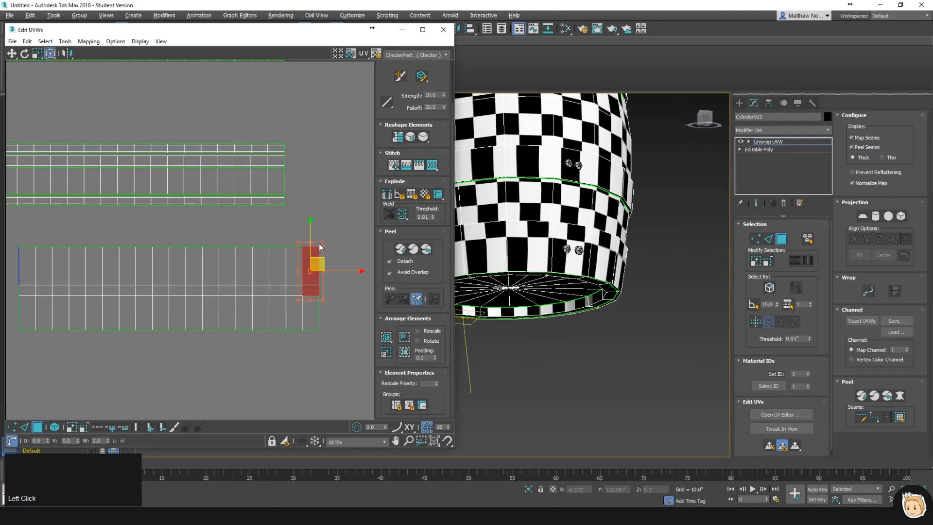
pyautogui.moveTo(312, 226); pyautogui.dragTo(336, 201)
pyautogui.hotkey('ctrl', 'z')
pyautogui.click(306, 332)
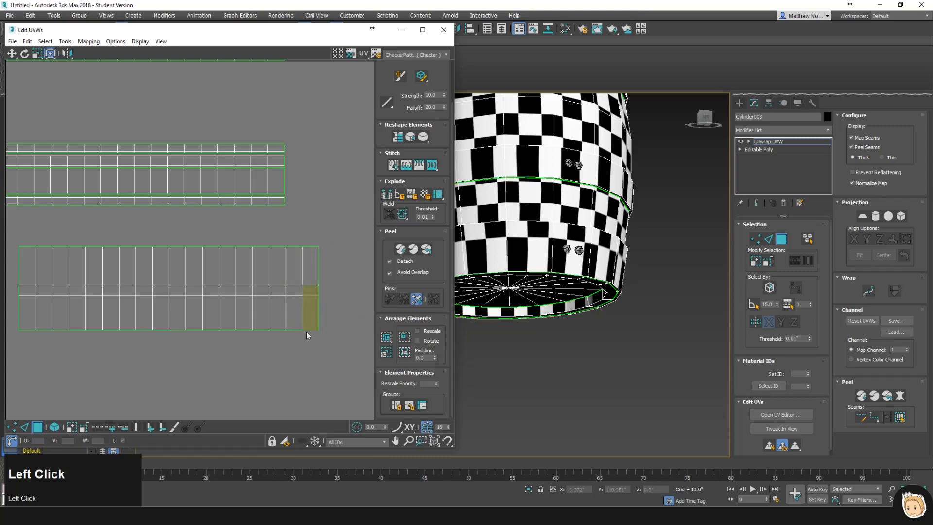
# - Reorder the bottom band strip's two inner edge loops and space them evenly between its borders
pyautogui.click(22, 428)
pyautogui.click(149, 295)
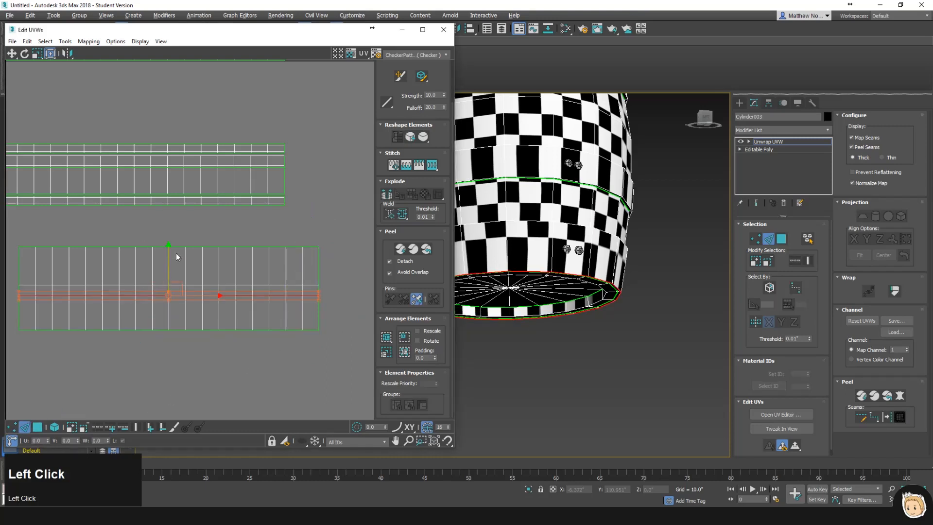
pyautogui.moveTo(168, 259); pyautogui.dragTo(171, 237)
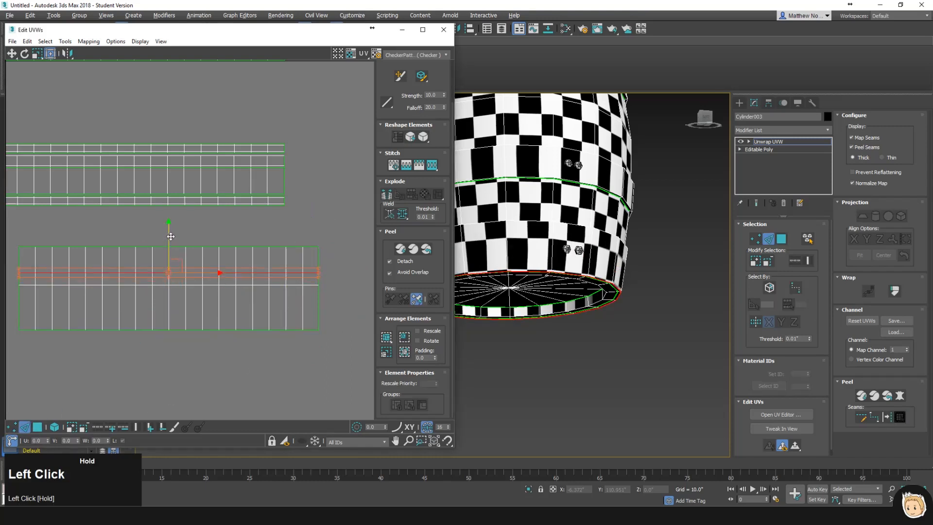
pyautogui.click(162, 285)
pyautogui.moveTo(168, 253); pyautogui.dragTo(167, 272)
# - Check the strip's upper and lower border edges against the barrel, and flip the whole strip horizontally
pyautogui.click(193, 246)
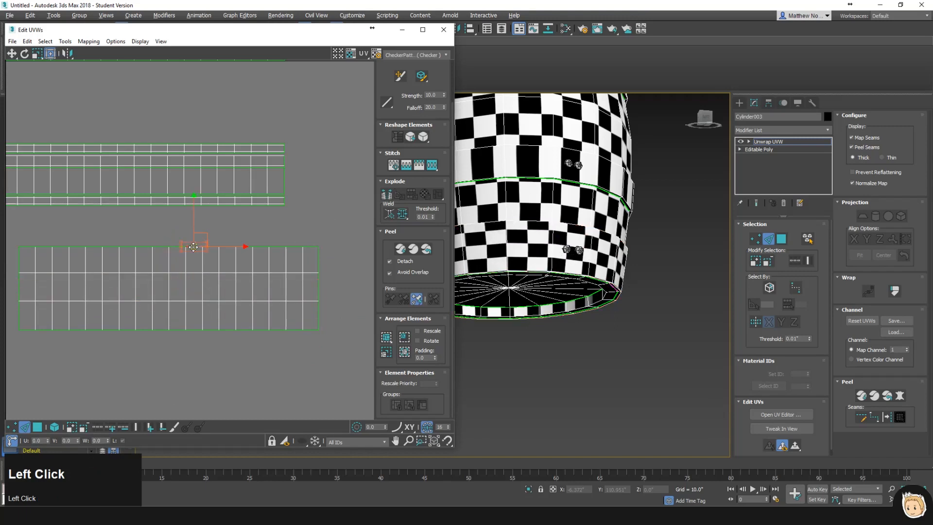
pyautogui.click(194, 330)
pyautogui.keyDown('alt'); pyautogui.moveTo(569, 297); pyautogui.dragTo(580, 303, button='middle'); pyautogui.keyUp('alt')
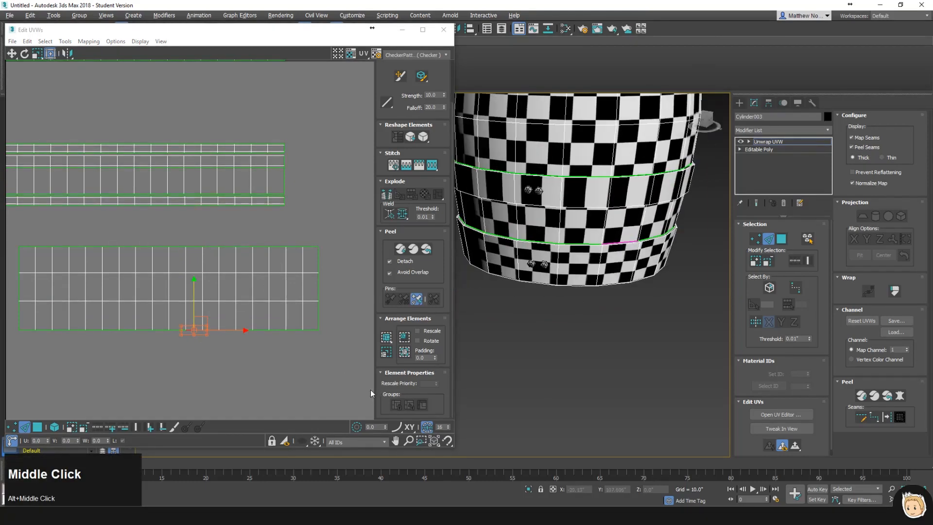
pyautogui.click(55, 427)
pyautogui.click(37, 428)
pyautogui.click(196, 299)
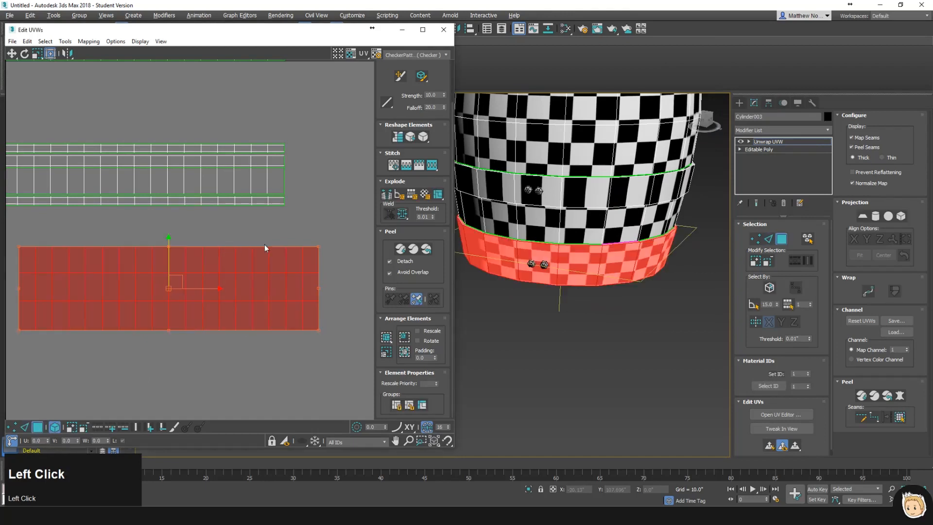
pyautogui.moveTo(68, 54); pyautogui.dragTo(72, 83)
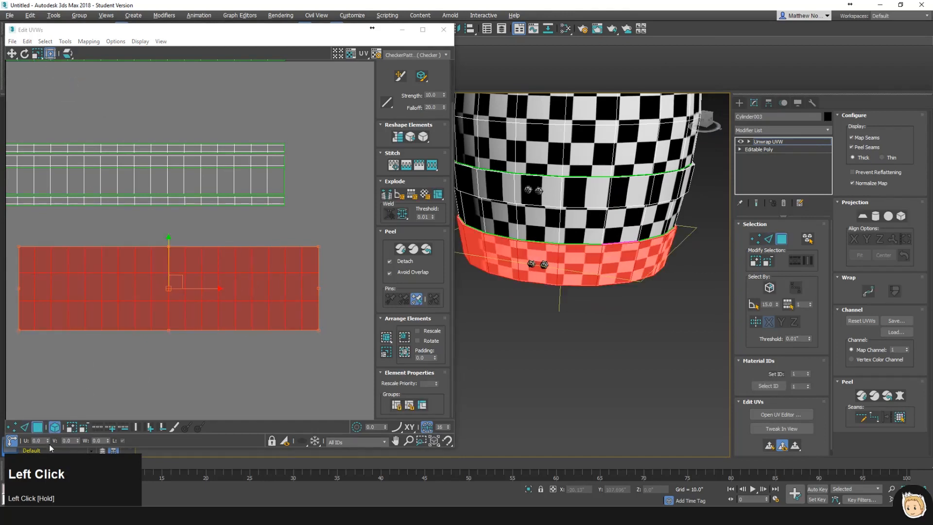
# - Check where the flipped strip's upper and lower border edges lie on the barrel's bottom band
pyautogui.click(25, 427)
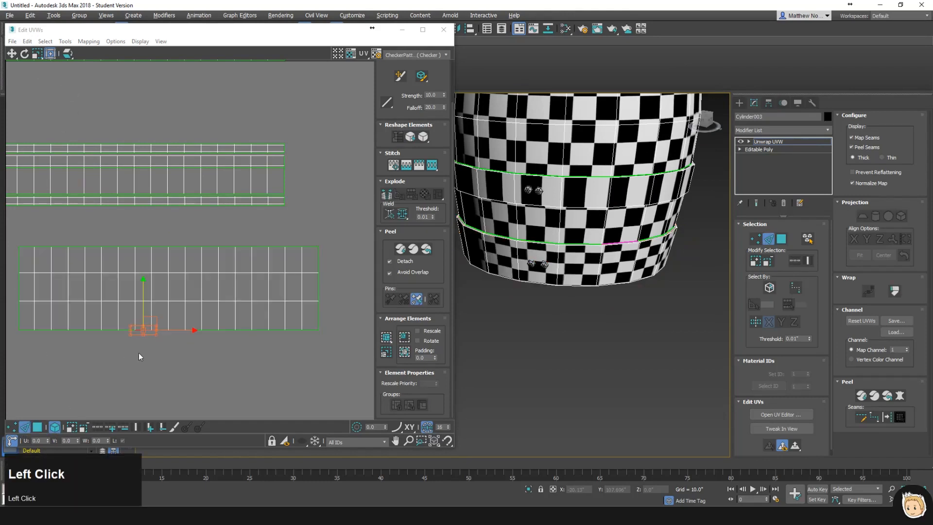
pyautogui.click(159, 246)
pyautogui.click(55, 428)
pyautogui.click(96, 392)
pyautogui.click(143, 247)
pyautogui.keyDown('alt'); pyautogui.moveTo(578, 228); pyautogui.dragTo(573, 192, button='middle'); pyautogui.keyUp('alt')
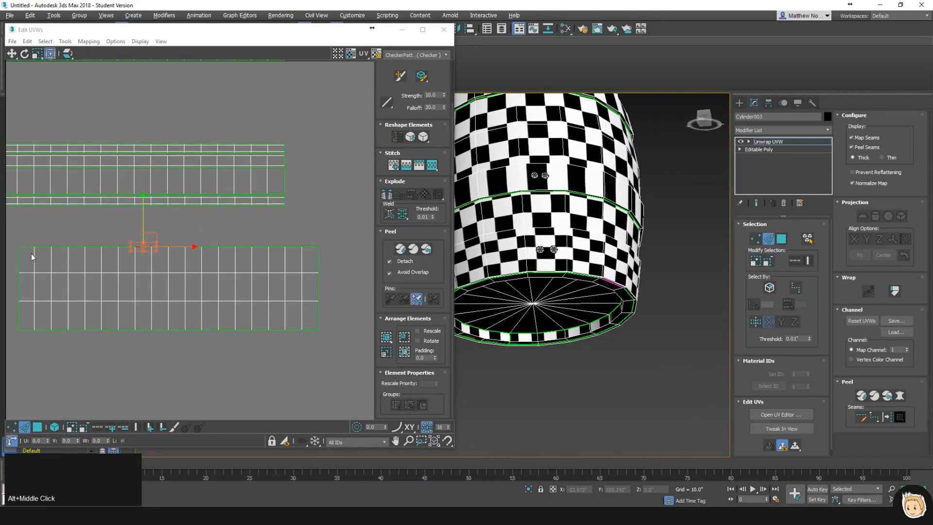
# - Select the bottom band's whole UV strip and flip it vertically
pyautogui.click(54, 427)
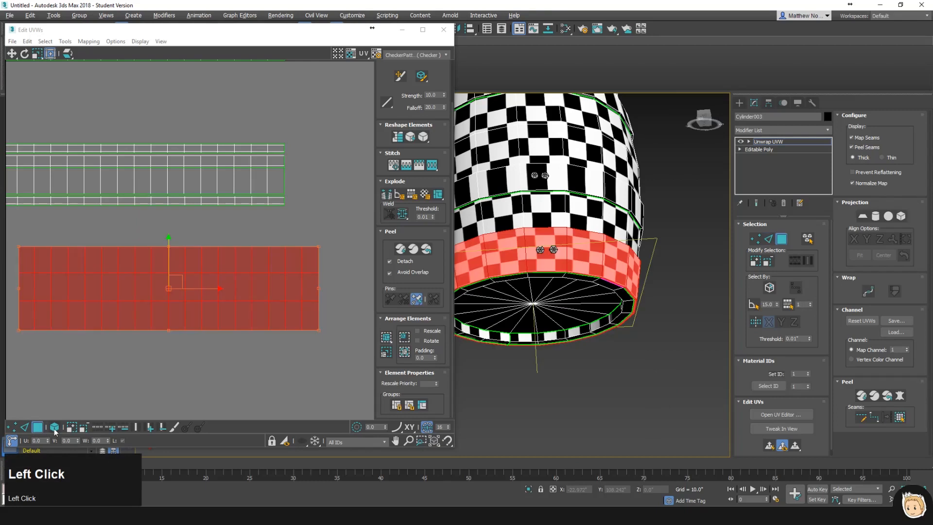
pyautogui.click(69, 59)
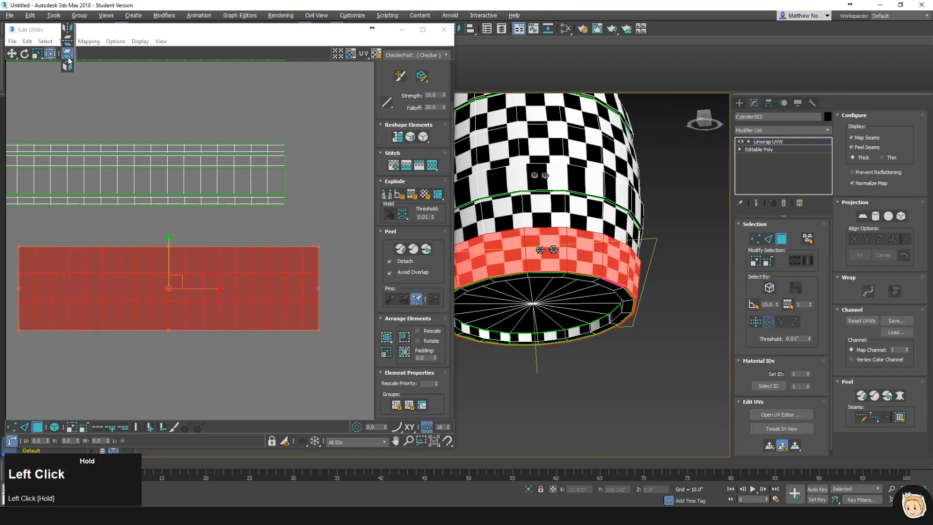
pyautogui.moveTo(72, 51); pyautogui.dragTo(73, 44)
pyautogui.moveTo(72, 44); pyautogui.dragTo(72, 45)
pyautogui.click(28, 427)
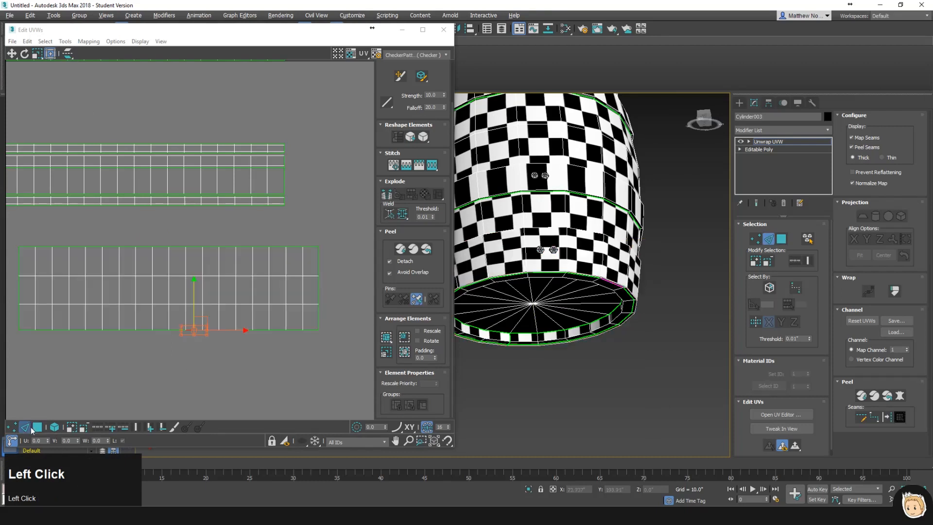
# - Check where the vertically flipped strip's upper and lower border edges lie around the barrel's bottom band
pyautogui.click(125, 246)
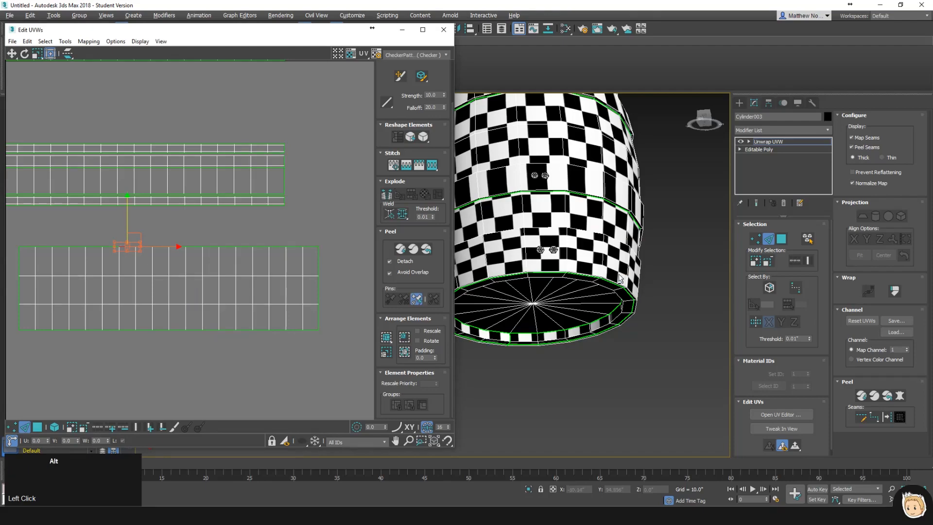
pyautogui.keyDown('alt'); pyautogui.moveTo(530, 243); pyautogui.dragTo(609, 296, button='middle'); pyautogui.keyUp('alt')
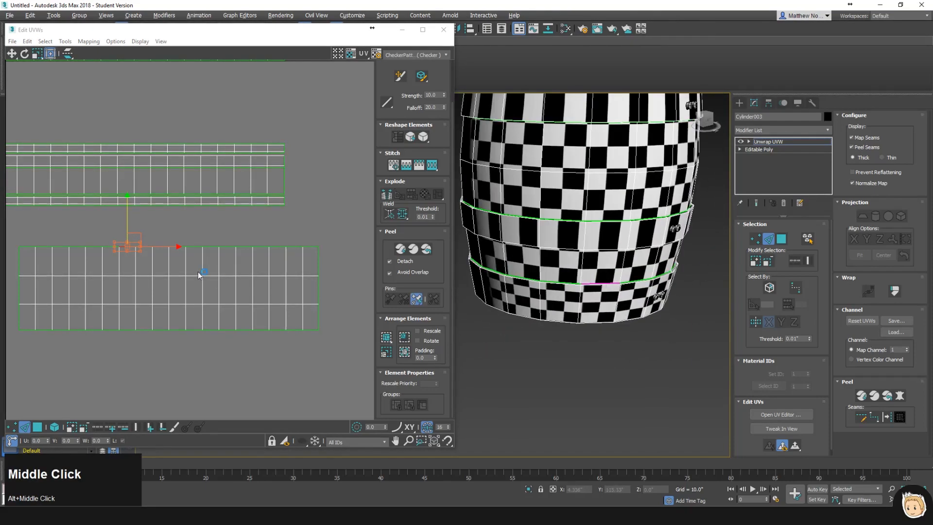
pyautogui.click(126, 332)
pyautogui.keyDown('alt'); pyautogui.moveTo(564, 354); pyautogui.dragTo(579, 255, button='middle'); pyautogui.keyUp('alt')
pyautogui.click(143, 330)
pyautogui.moveTo(626, 167); pyautogui.dragTo(613, 189, button='middle')
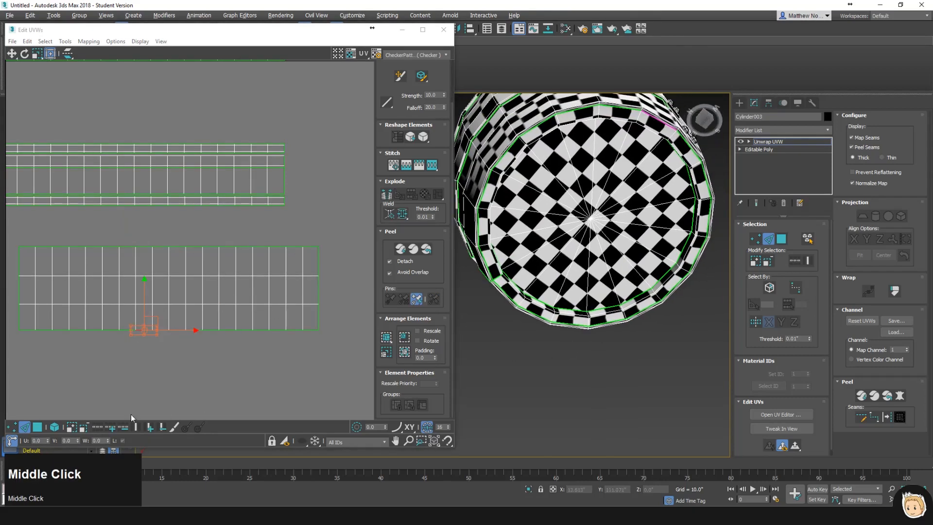
# - Relax the bottom band's strip by polygon angles and straighten the curved result into a horizontal strip
pyautogui.click(41, 429)
pyautogui.click(65, 41)
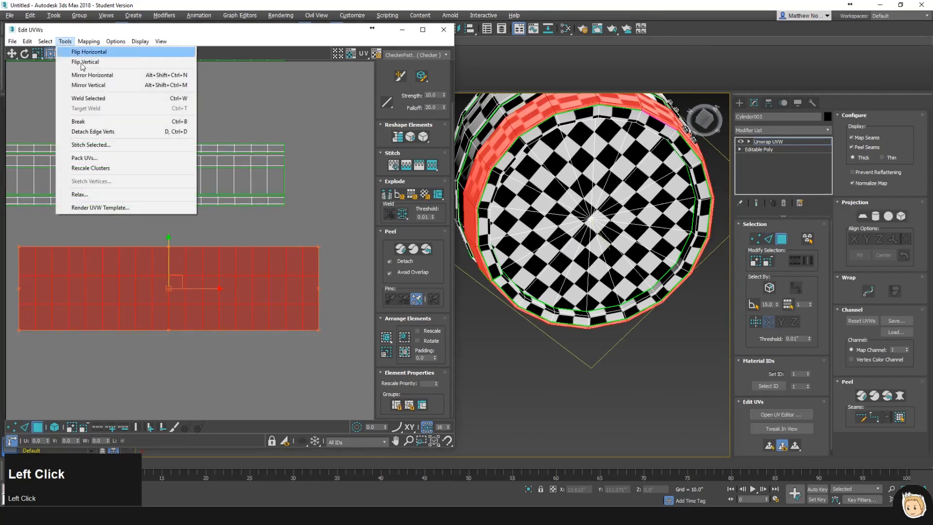
pyautogui.click(97, 195)
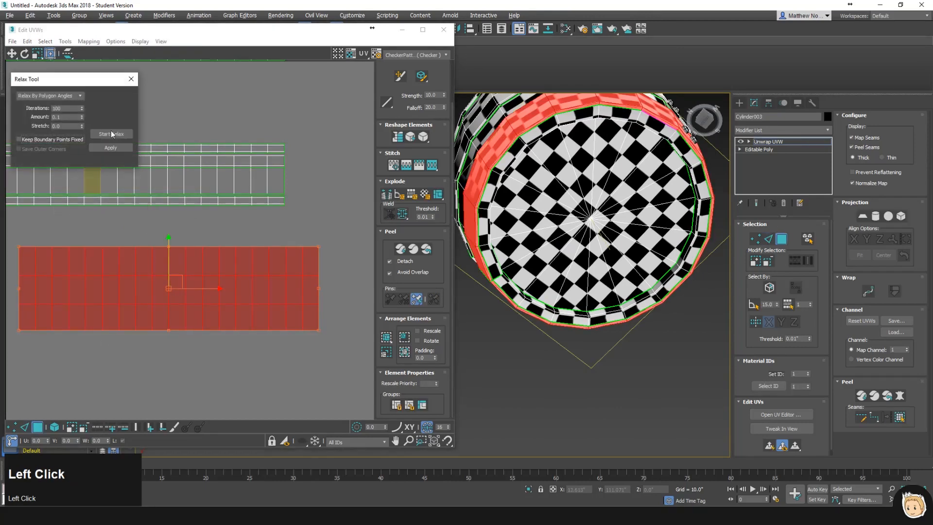
pyautogui.click(112, 133)
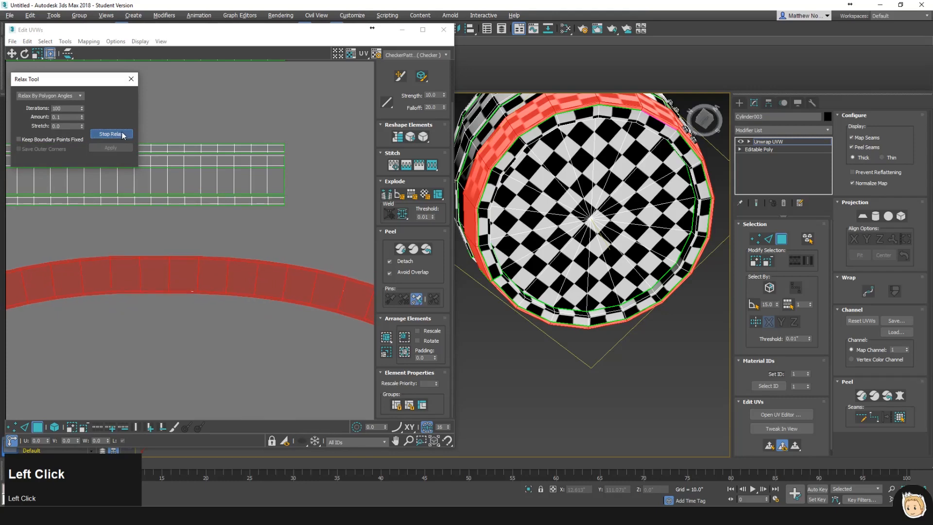
pyautogui.click(125, 134)
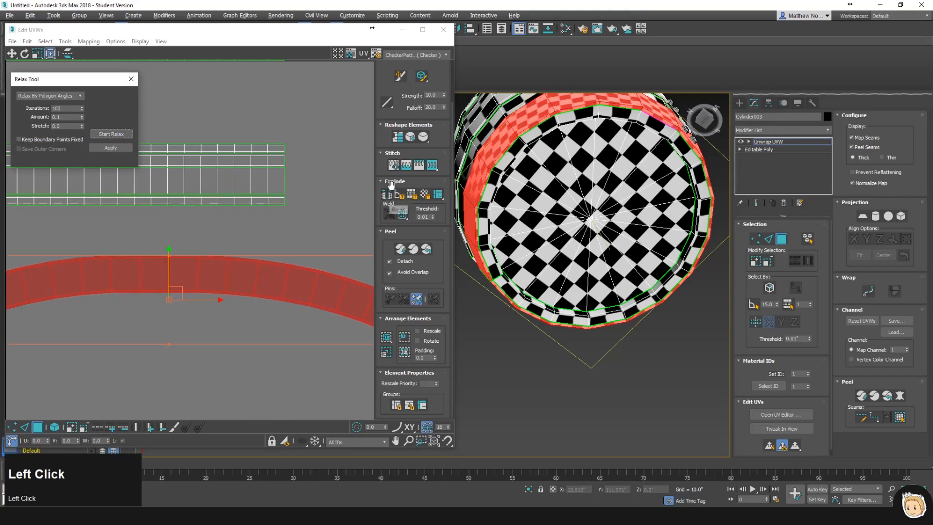
pyautogui.click(397, 138)
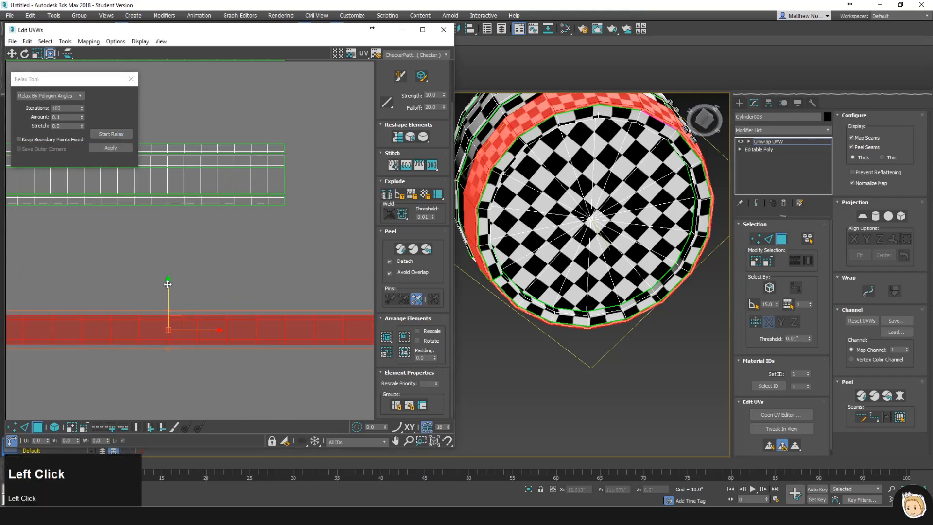
pyautogui.click(75, 404)
# - Check the straightened bottom band strip's upper and lower border edges against the barrel
pyautogui.click(24, 426)
pyautogui.click(125, 317)
pyautogui.keyDown('alt'); pyautogui.moveTo(578, 214); pyautogui.dragTo(599, 264, button='middle'); pyautogui.keyUp('alt')
pyautogui.moveTo(602, 228); pyautogui.dragTo(585, 287, button='middle')
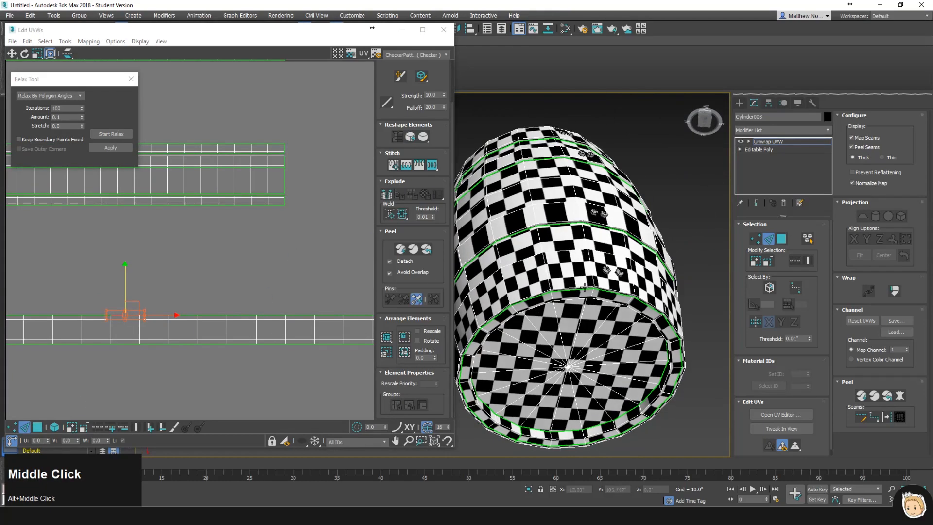
pyautogui.click(129, 343)
pyautogui.click(216, 232)
# - Move the top band's UV strip away from the overlapping hoop strips into the space above the bottom band's strip
pyautogui.moveTo(216, 231); pyautogui.dragTo(186, 241, button='middle')
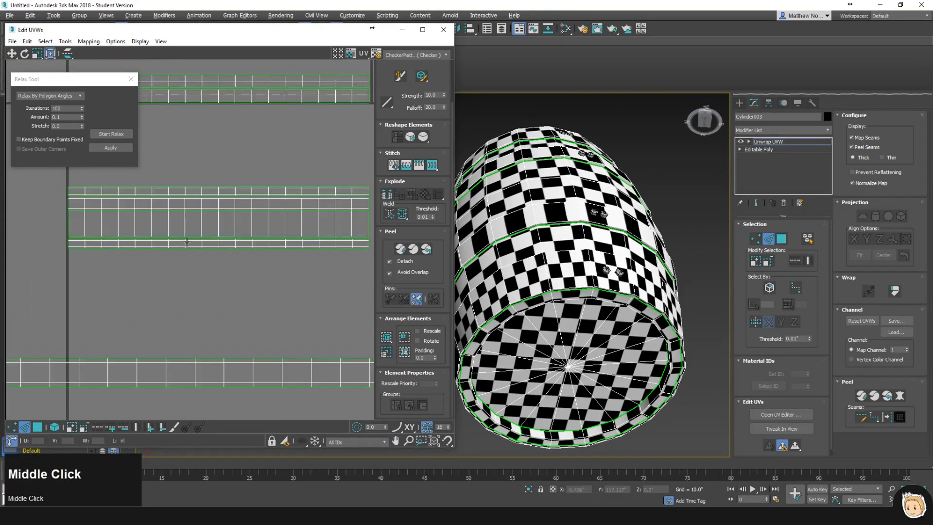
pyautogui.click(37, 427)
pyautogui.moveTo(217, 230); pyautogui.dragTo(235, 325)
pyautogui.click(247, 290)
# - Move the top band strip's folded-in border loop up to its outer edge, and select a face there to check the layout
pyautogui.moveTo(251, 293); pyautogui.dragTo(165, 258, button='middle')
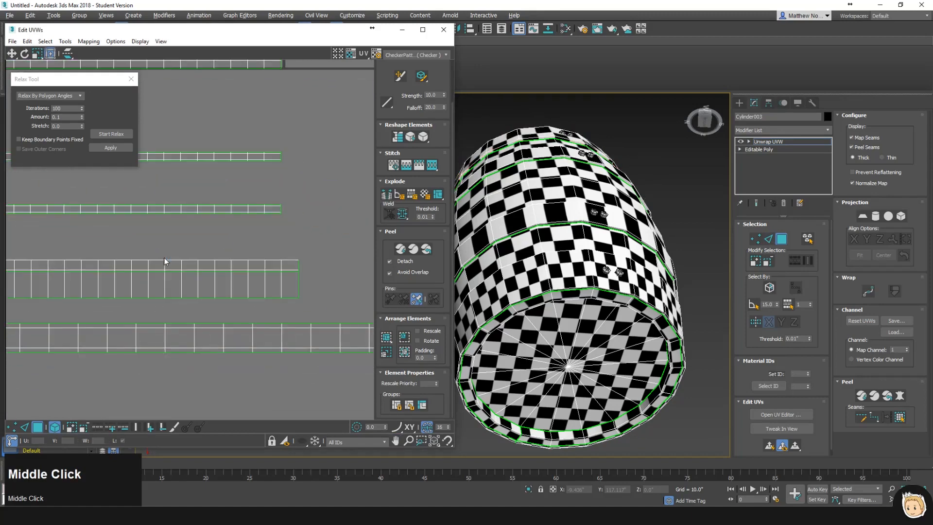
pyautogui.click(24, 428)
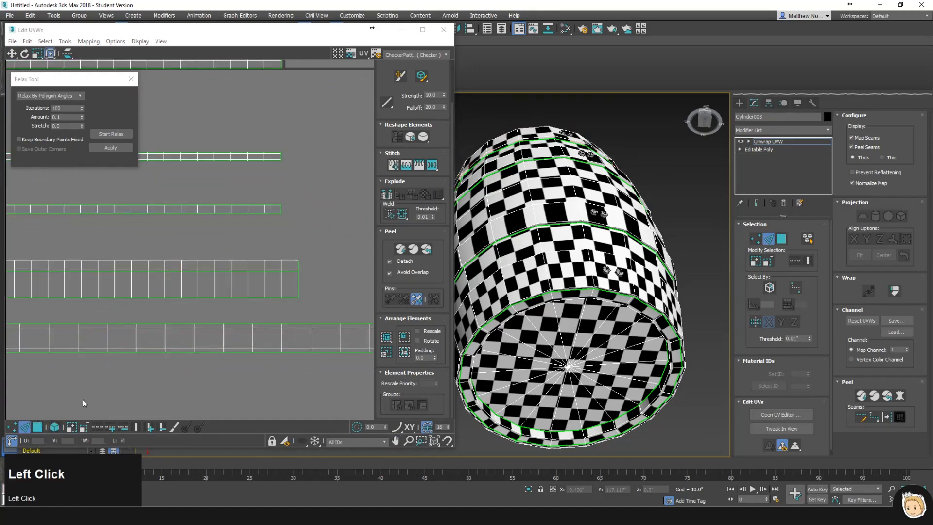
pyautogui.doubleClick(137, 273)
pyautogui.moveTo(148, 248); pyautogui.dragTo(156, 270)
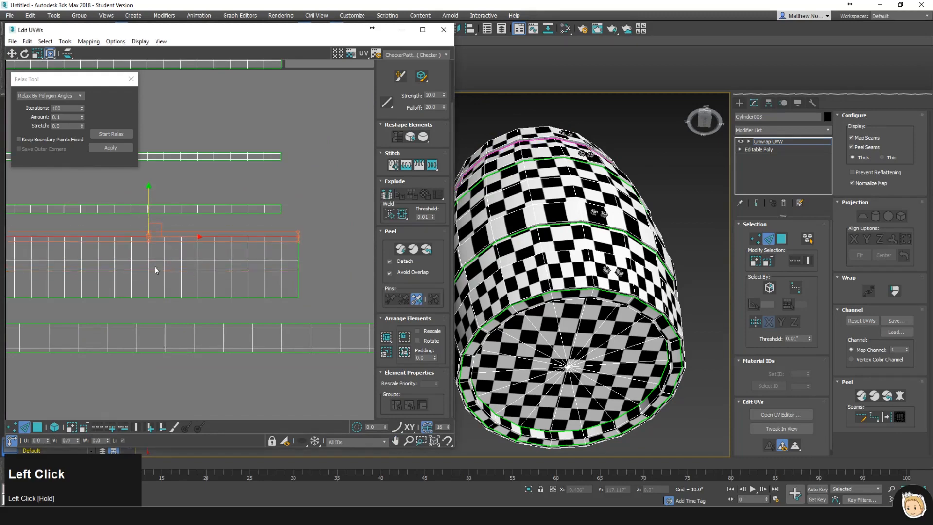
pyautogui.click(43, 430)
pyautogui.click(141, 242)
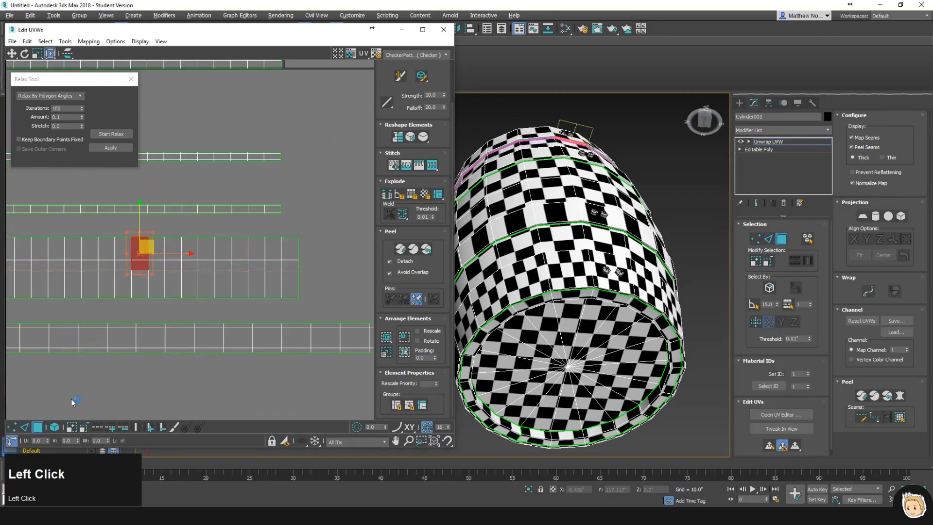
# - Reposition the top band strip's two inner edge loops so they lie in order between its borders
pyautogui.click(24, 427)
pyautogui.doubleClick(148, 270)
pyautogui.click(140, 270)
pyautogui.doubleClick(131, 270)
pyautogui.moveTo(148, 238)
pyautogui.mouseDown()
pyautogui.moveTo(151, 219)
pyautogui.moveTo(148, 249)
pyautogui.mouseUp()
pyautogui.moveTo(234, 274); pyautogui.dragTo(236, 275)
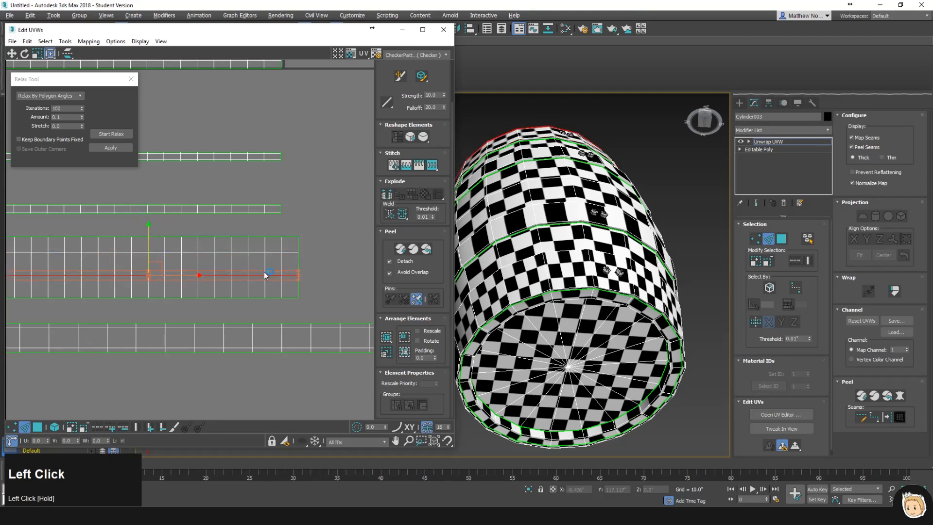
# - Check where the top band strip's inner loop and upper border edge lie on the barrel's top band
pyautogui.keyDown('alt'); pyautogui.moveTo(594, 180); pyautogui.dragTo(588, 232, button='middle'); pyautogui.keyUp('alt')
pyautogui.scroll(2, 587, 232)
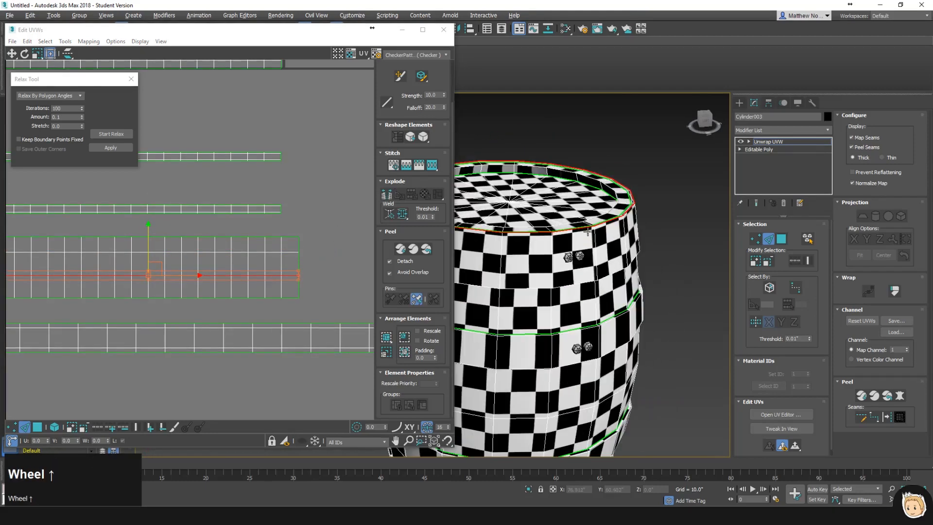
pyautogui.click(188, 237)
pyautogui.keyDown('alt'); pyautogui.moveTo(644, 281); pyautogui.dragTo(462, 234, button='middle'); pyautogui.keyUp('alt')
# - Select all faces of the top band's UV strip and flip it vertically
pyautogui.click(37, 426)
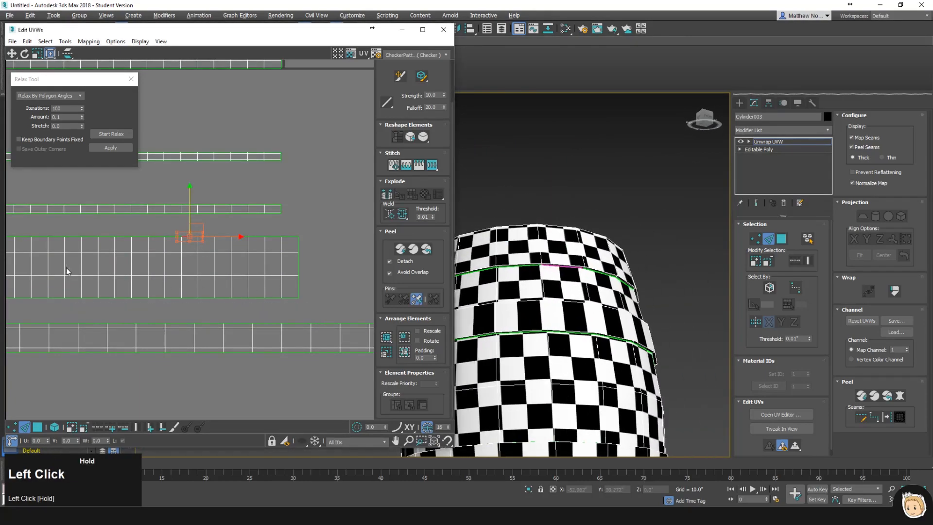
pyautogui.click(140, 244)
pyautogui.moveTo(286, 329); pyautogui.dragTo(351, 324, button='middle')
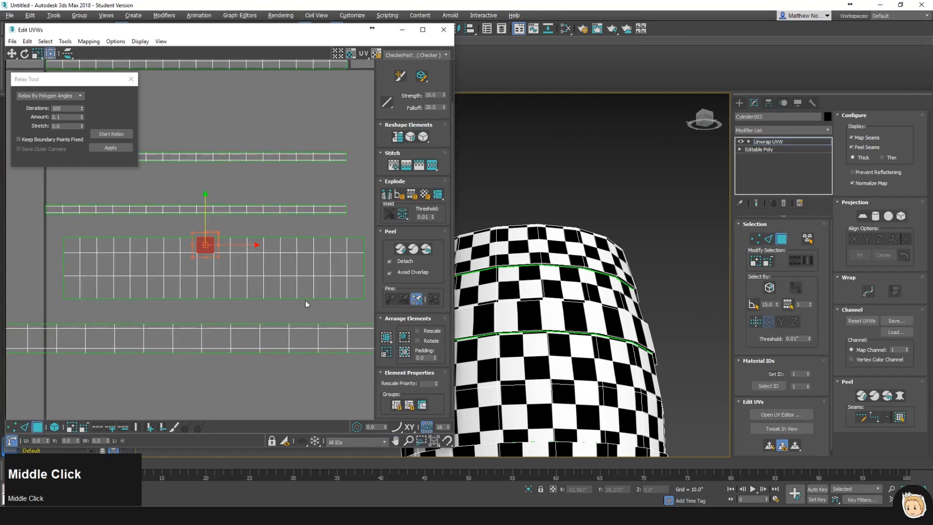
pyautogui.scroll(-2, 350, 324)
pyautogui.moveTo(90, 244); pyautogui.dragTo(364, 298)
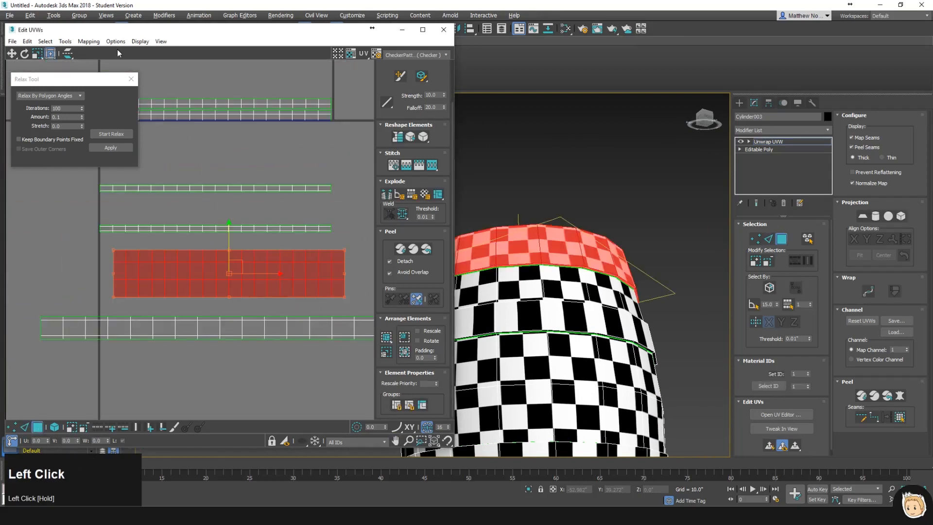
pyautogui.moveTo(69, 58); pyautogui.dragTo(69, 59)
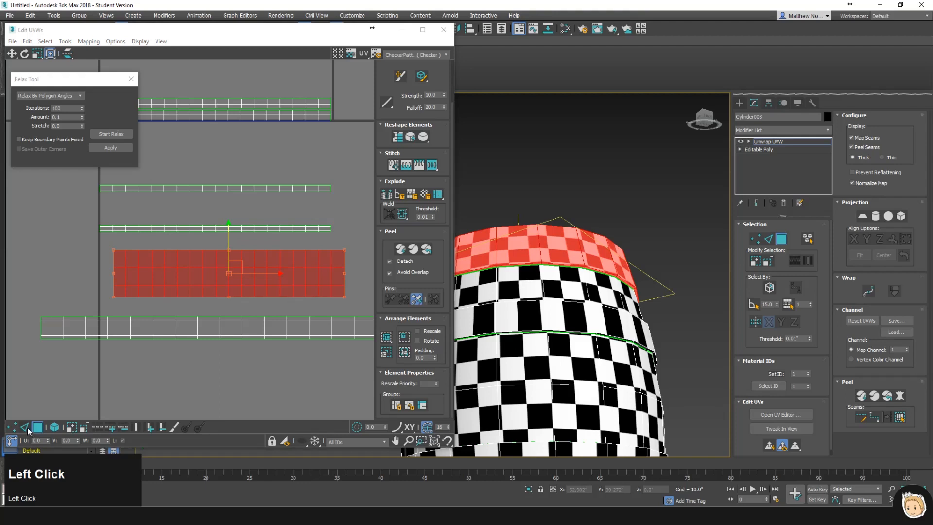
# - Relax the top band's strip by polygon angles and straighten it into a horizontal strip
pyautogui.click(111, 134)
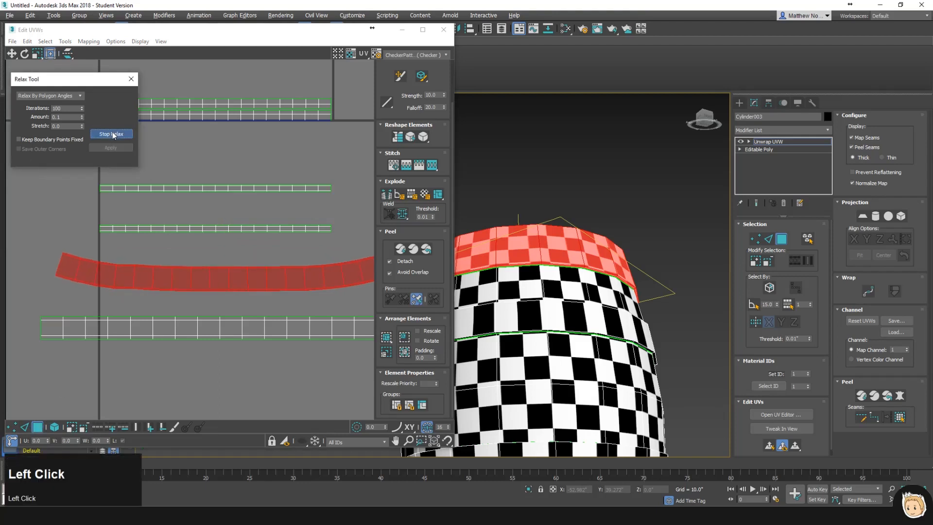
pyautogui.click(113, 134)
pyautogui.click(391, 200)
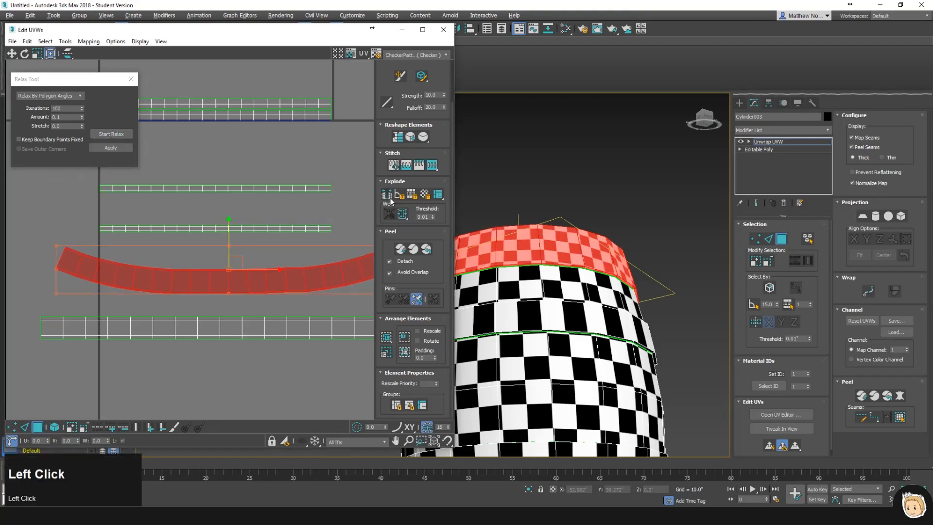
pyautogui.hotkey('ctrl', 'z')
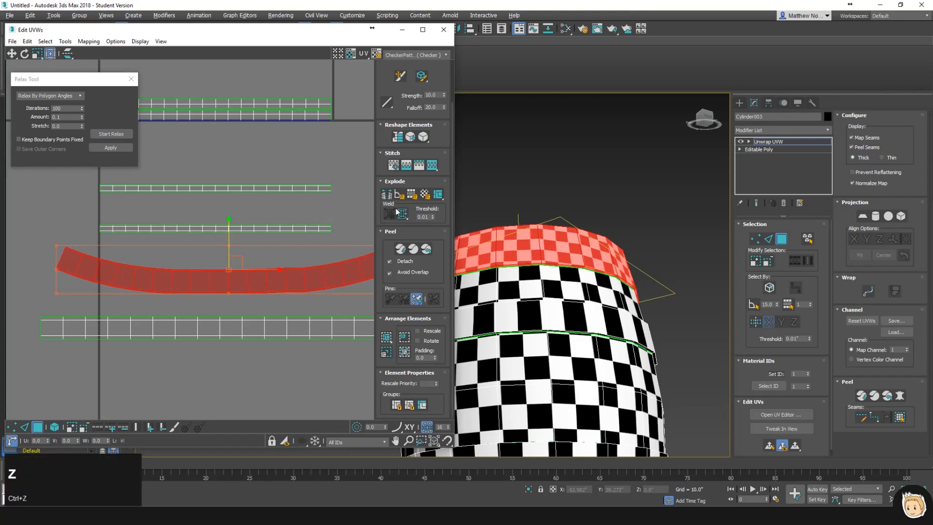
pyautogui.click(334, 200)
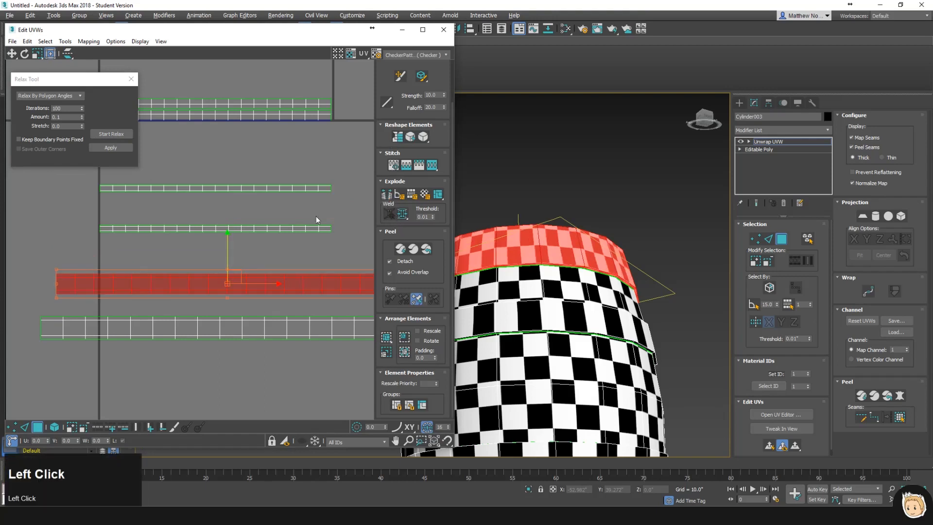
# - Select the top and bottom bands' strips together, turn on Rescale, and rescale them to a matching scale
pyautogui.moveTo(311, 253); pyautogui.dragTo(223, 241, button='middle')
pyautogui.click(236, 316)
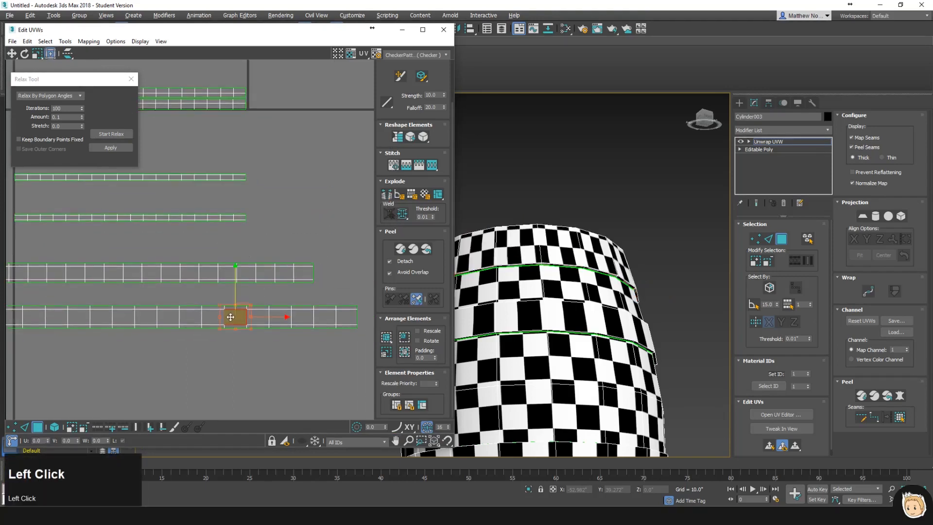
pyautogui.click(54, 427)
pyautogui.click(175, 275)
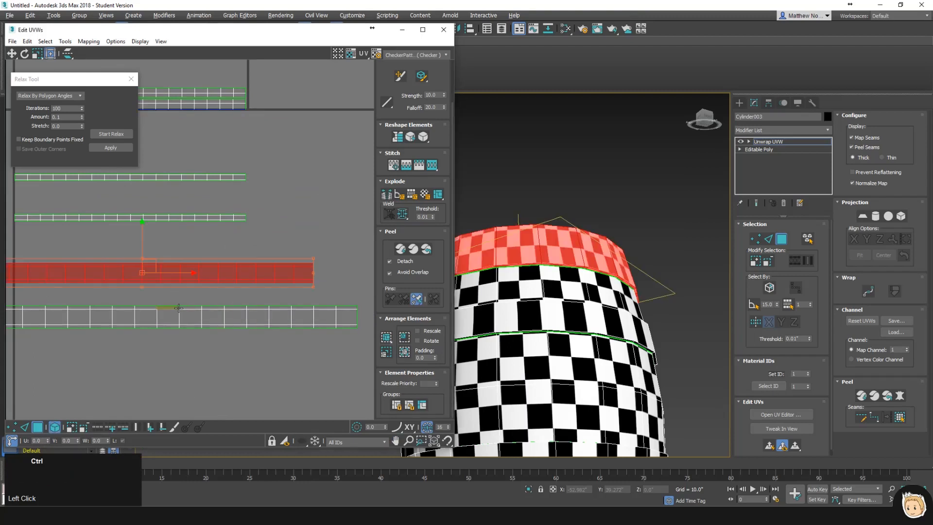
pyautogui.keyDown('ctrl'); pyautogui.click(204, 317); pyautogui.keyUp('ctrl')
pyautogui.click(418, 331)
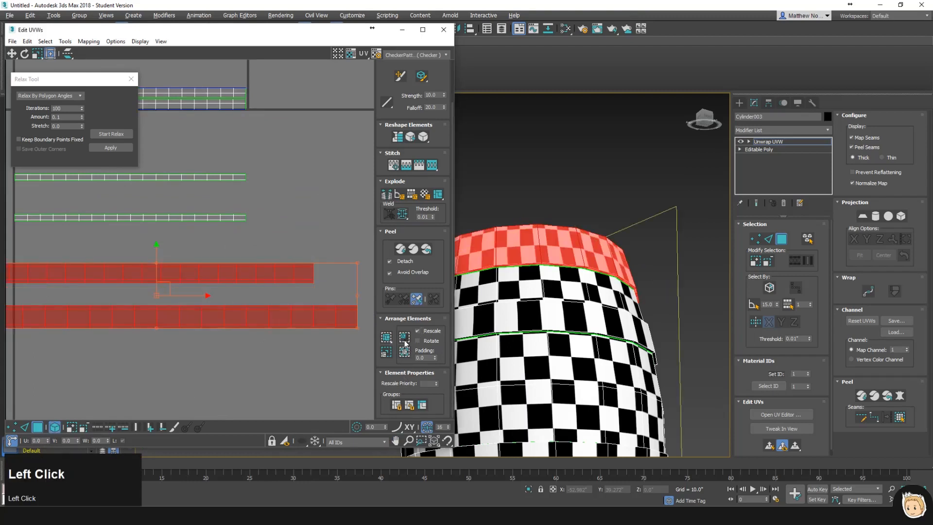
pyautogui.click(387, 339)
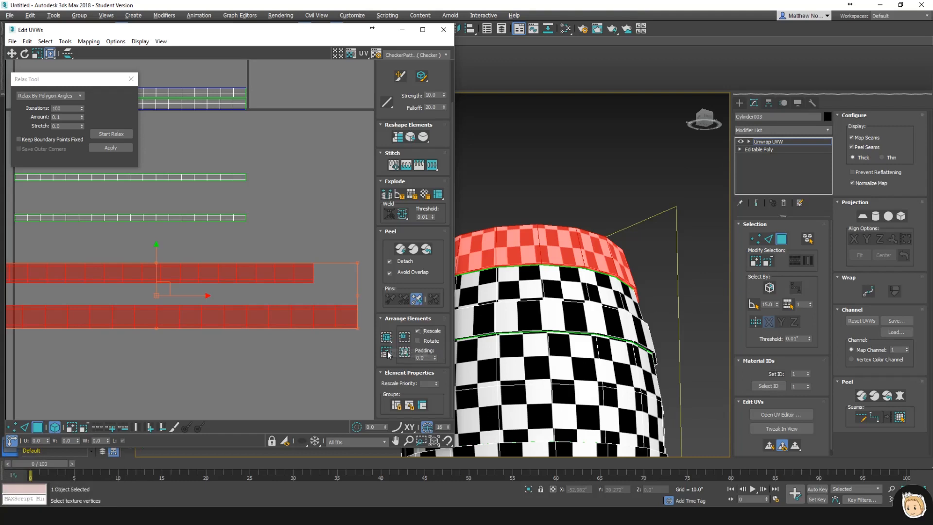
pyautogui.click(387, 354)
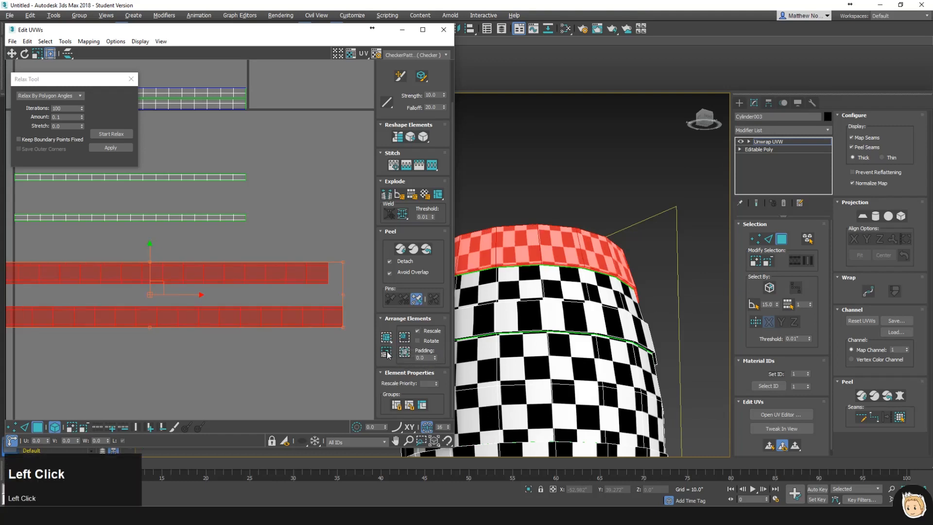
# - Pack the two band strips against each other and move them together into the empty space below the hoop strips
pyautogui.click(405, 337)
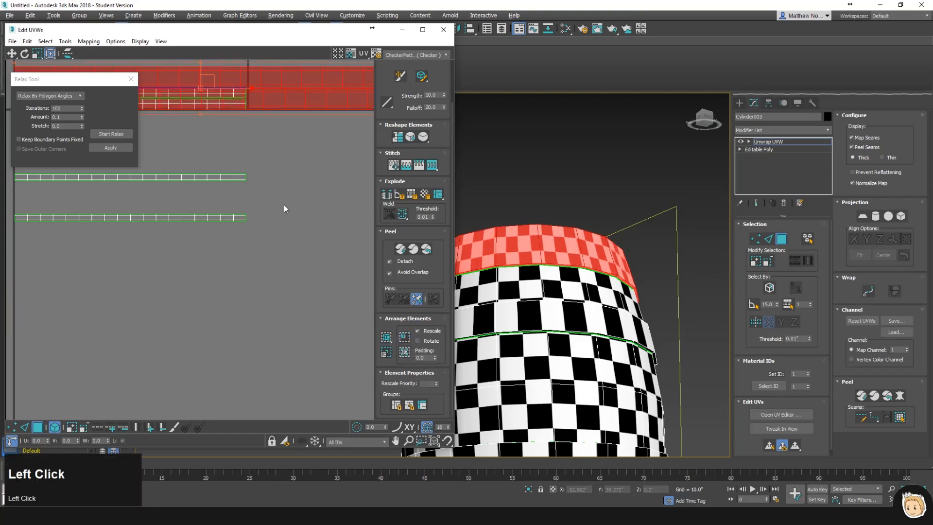
pyautogui.scroll(-3, 284, 208)
pyautogui.click(281, 260)
pyautogui.hotkey('ctrl', 'z')
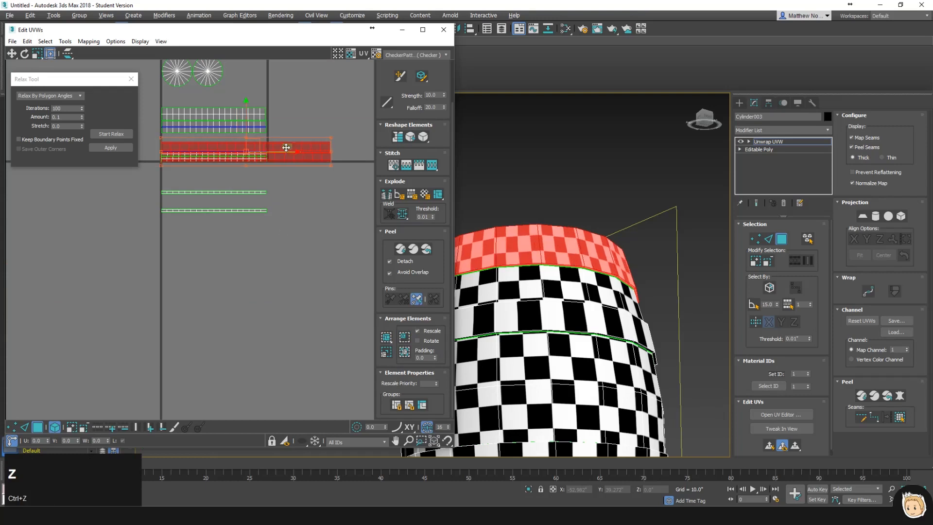
pyautogui.click(302, 250)
pyautogui.hotkey('ctrl', 'z')
pyautogui.moveTo(260, 139); pyautogui.dragTo(258, 245)
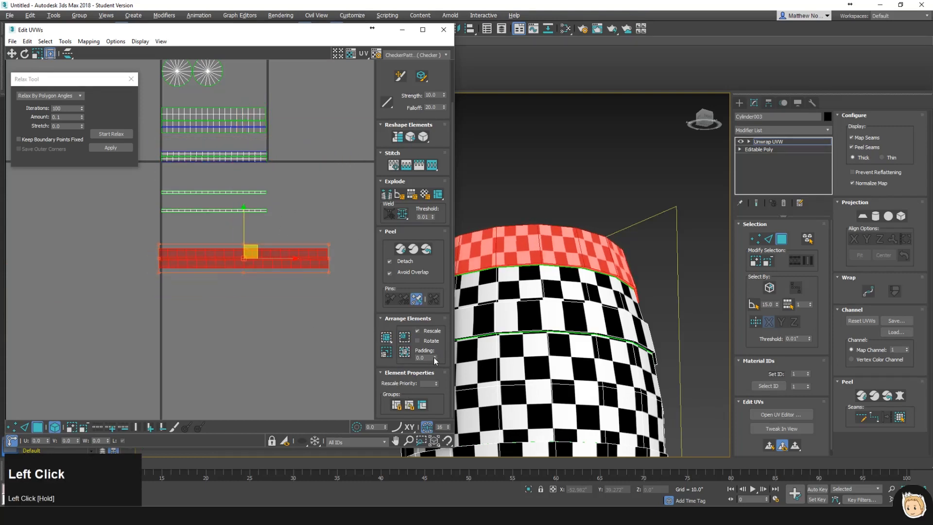
# - Set the packing padding to 0.01, select the two hoop strips and two band strips, rescale them together and pack them
pyautogui.click(434, 356)
pyautogui.click(263, 330)
pyautogui.scroll(2, 276, 302)
pyautogui.click(254, 238)
pyautogui.moveTo(222, 201); pyautogui.dragTo(222, 203)
pyautogui.click(217, 164)
pyautogui.moveTo(209, 96); pyautogui.dragTo(282, 280)
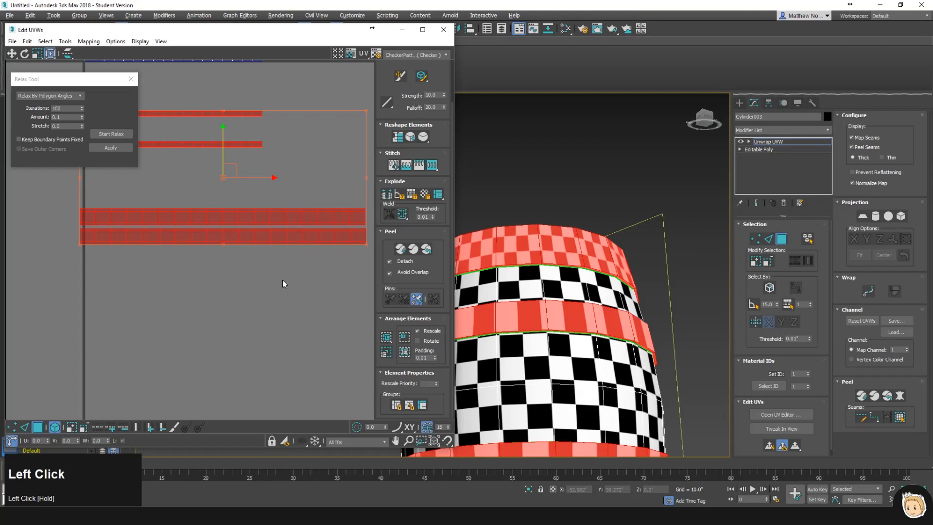
pyautogui.click(387, 353)
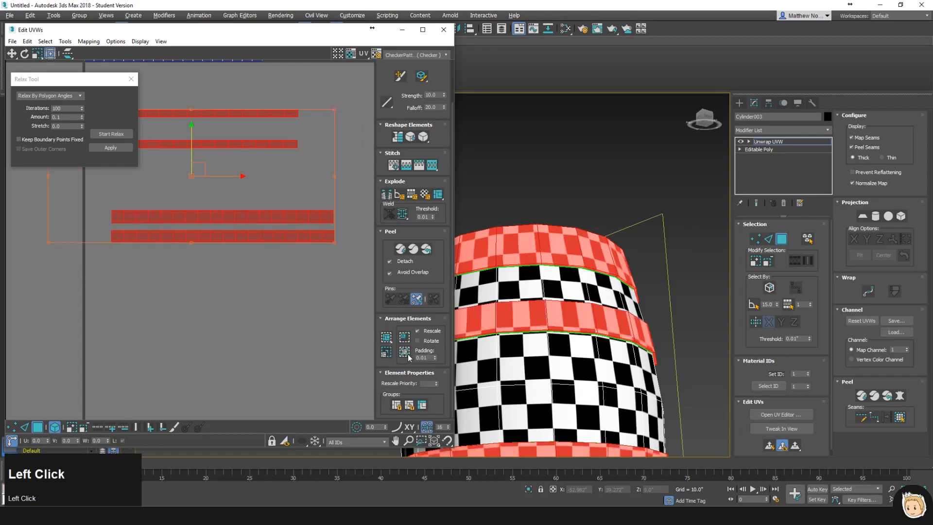
pyautogui.click(406, 338)
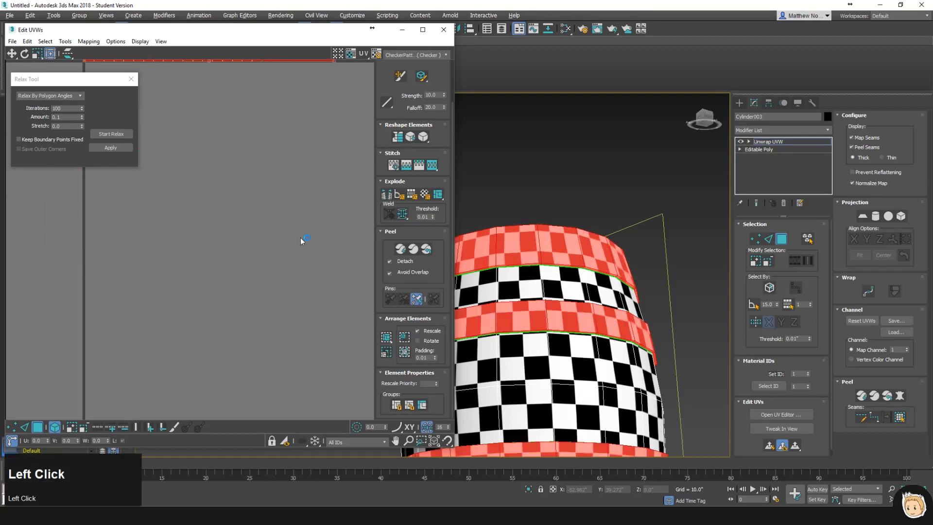
# - Move the four packed strips down into the empty space below the UV tile and clear the selection
pyautogui.scroll(-4, 237, 139)
pyautogui.scroll(2, 245, 131)
pyautogui.moveTo(248, 99); pyautogui.dragTo(248, 192)
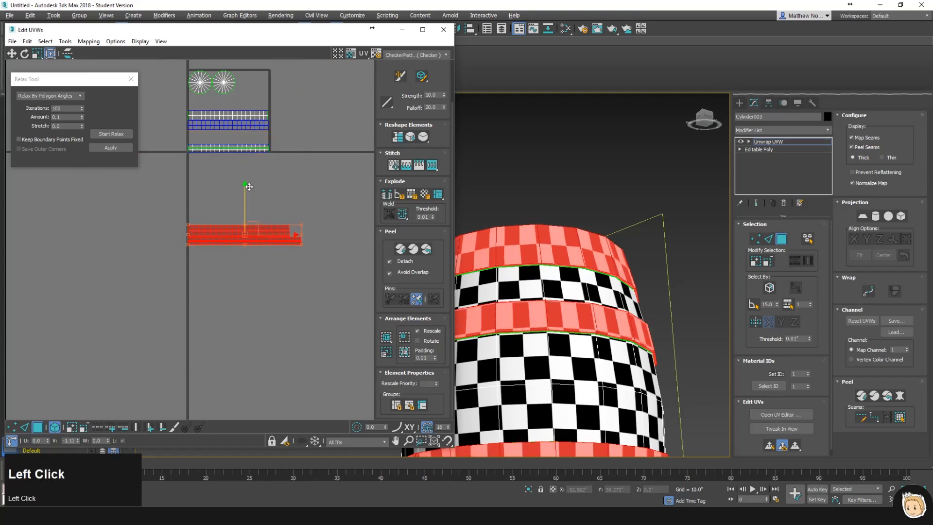
pyautogui.click(285, 190)
# - Scale the shorter band and hoop strips proportionally so all four strips match in length
pyautogui.scroll(4, 283, 196)
pyautogui.moveTo(254, 240); pyautogui.dragTo(296, 277)
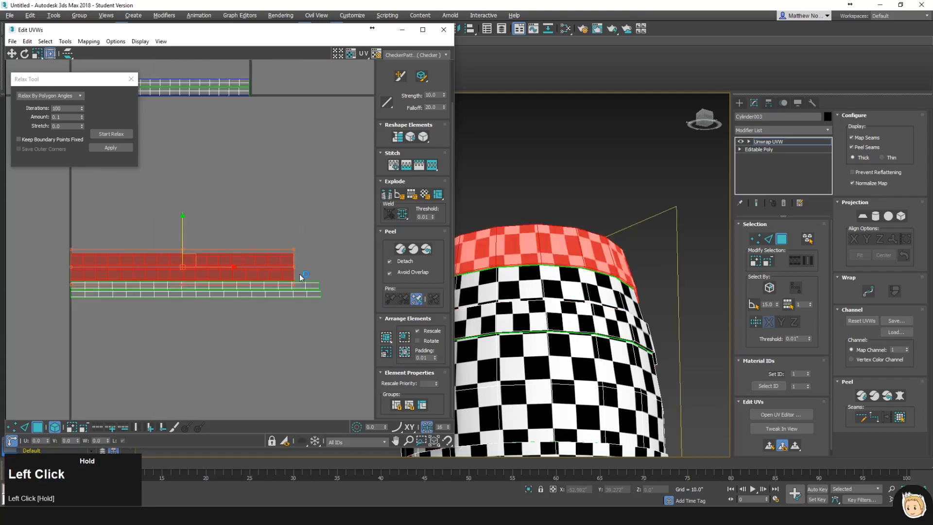
pyautogui.keyDown('ctrl'); pyautogui.moveTo(297, 255); pyautogui.dragTo(298, 244); pyautogui.keyUp('ctrl')
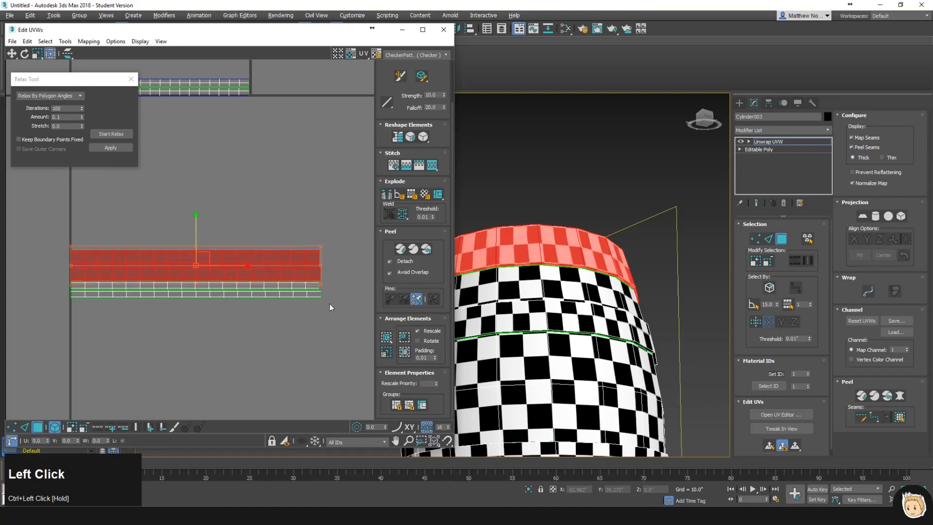
pyautogui.scroll(5, 320, 303)
pyautogui.click(308, 239)
pyautogui.keyDown('ctrl'); pyautogui.moveTo(308, 239); pyautogui.dragTo(297, 239); pyautogui.keyUp('ctrl')
pyautogui.scroll(2, 304, 195)
pyautogui.click(305, 174)
pyautogui.moveTo(301, 175); pyautogui.dragTo(306, 227, button='middle')
pyautogui.keyDown('ctrl'); pyautogui.moveTo(316, 237); pyautogui.dragTo(305, 234); pyautogui.keyUp('ctrl')
pyautogui.click(307, 95)
pyautogui.scroll(-3, 328, 137)
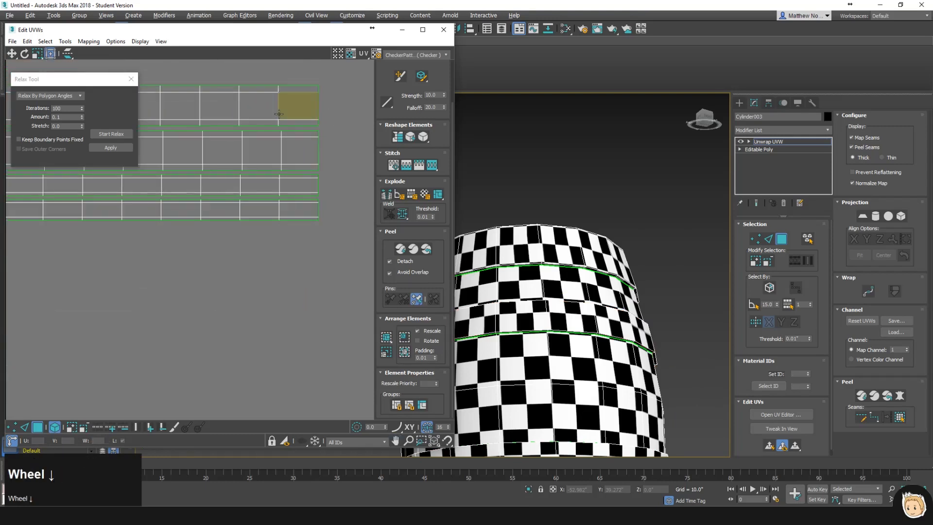
pyautogui.scroll(-5, 294, 146)
pyautogui.moveTo(293, 146); pyautogui.dragTo(351, 201, button='middle')
pyautogui.moveTo(227, 148); pyautogui.dragTo(294, 241)
pyautogui.moveTo(266, 98); pyautogui.dragTo(267, 98)
pyautogui.moveTo(288, 136); pyautogui.dragTo(262, 193)
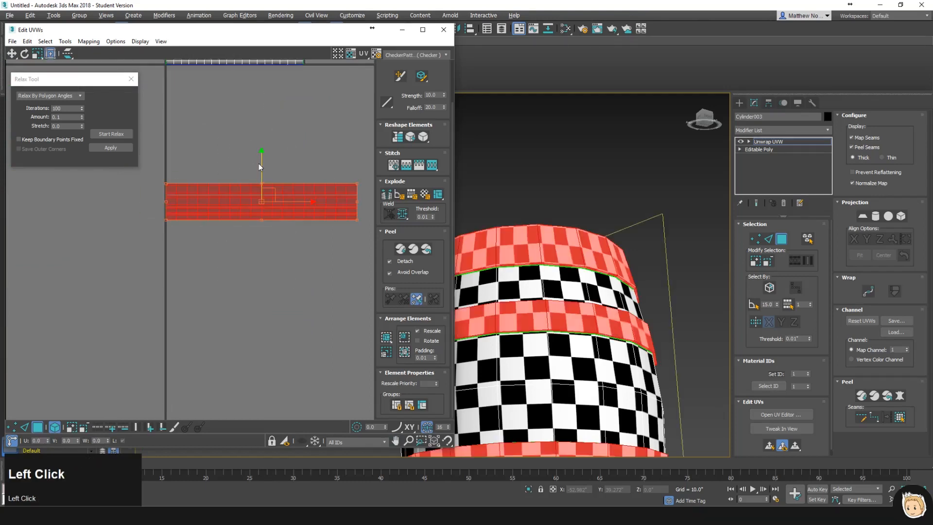
pyautogui.click(271, 227)
# - Select border edges of the hoop strips in edge mode and examine which seams they correspond to on the barrel
pyautogui.scroll(3, 270, 227)
pyautogui.moveTo(253, 213); pyautogui.dragTo(188, 293, button='middle')
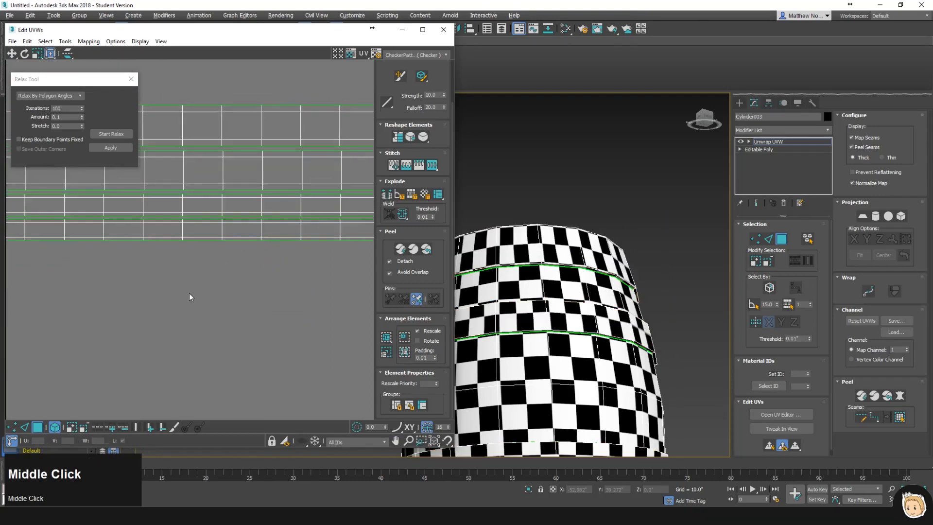
pyautogui.click(25, 427)
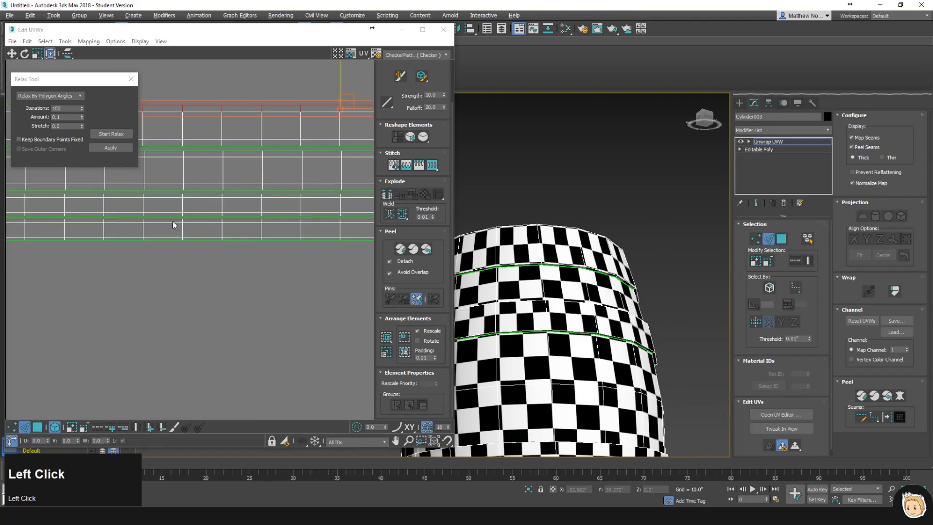
pyautogui.click(195, 195)
pyautogui.middleClick(588, 291)
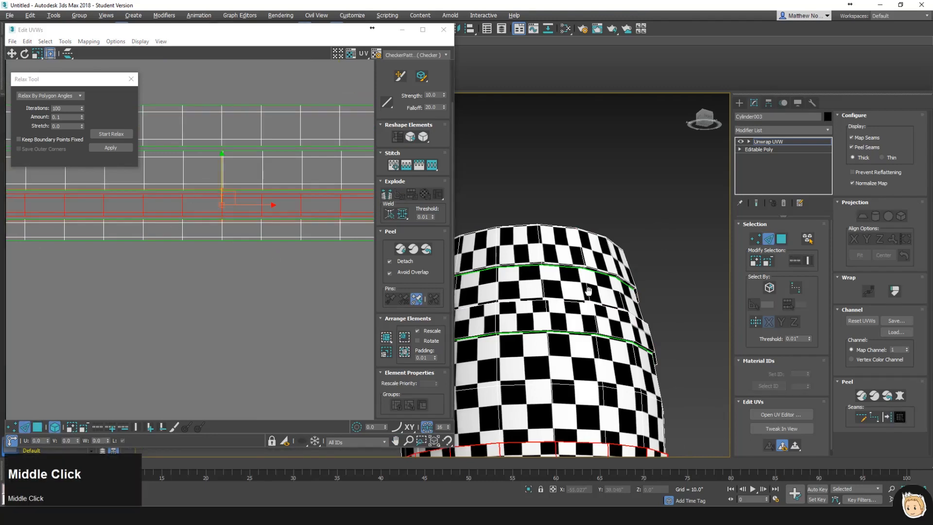
pyautogui.moveTo(589, 290); pyautogui.dragTo(604, 280, button='middle')
pyautogui.keyDown('alt'); pyautogui.moveTo(569, 363); pyautogui.dragTo(569, 345, button='middle'); pyautogui.keyUp('alt')
pyautogui.click(54, 427)
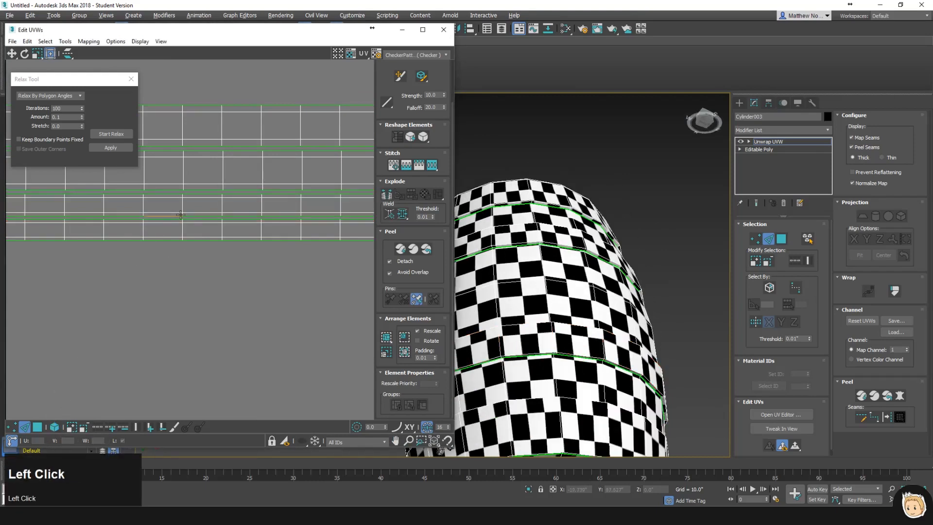
pyautogui.click(175, 194)
pyautogui.keyDown('alt'); pyautogui.moveTo(575, 323); pyautogui.dragTo(590, 347, button='middle'); pyautogui.keyUp('alt')
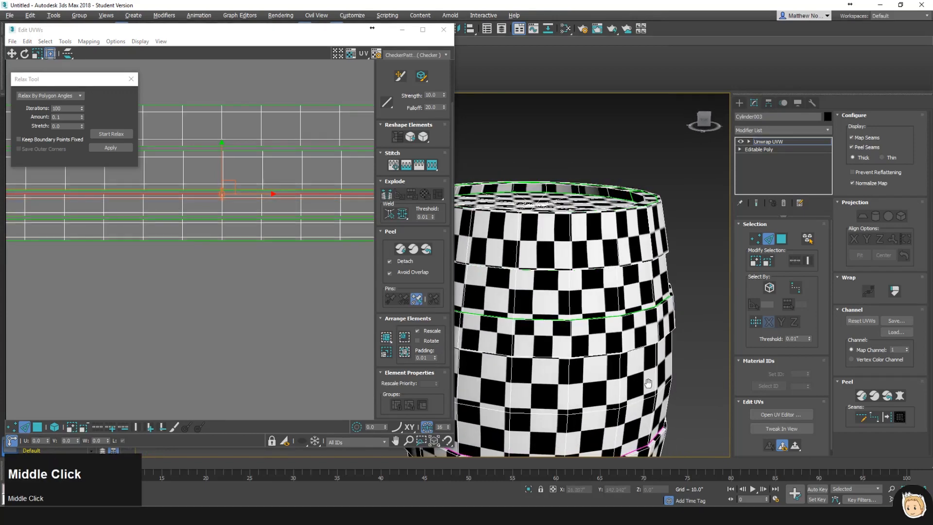
pyautogui.moveTo(636, 373); pyautogui.dragTo(633, 324, button='middle')
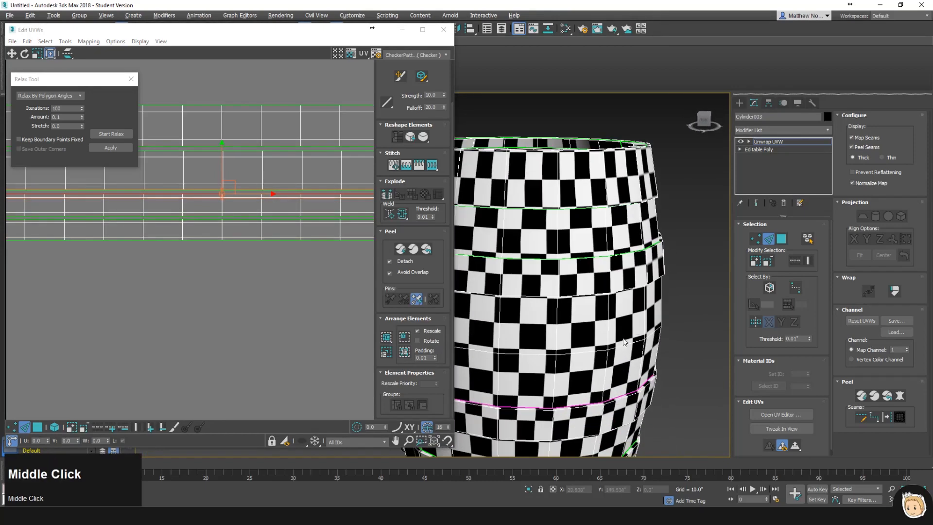
pyautogui.click(229, 220)
# - Reorder the four strips in polygon mode to follow the barrel downward: top band, upper hoop, lower hoop, bottom band
pyautogui.click(38, 427)
pyautogui.click(188, 204)
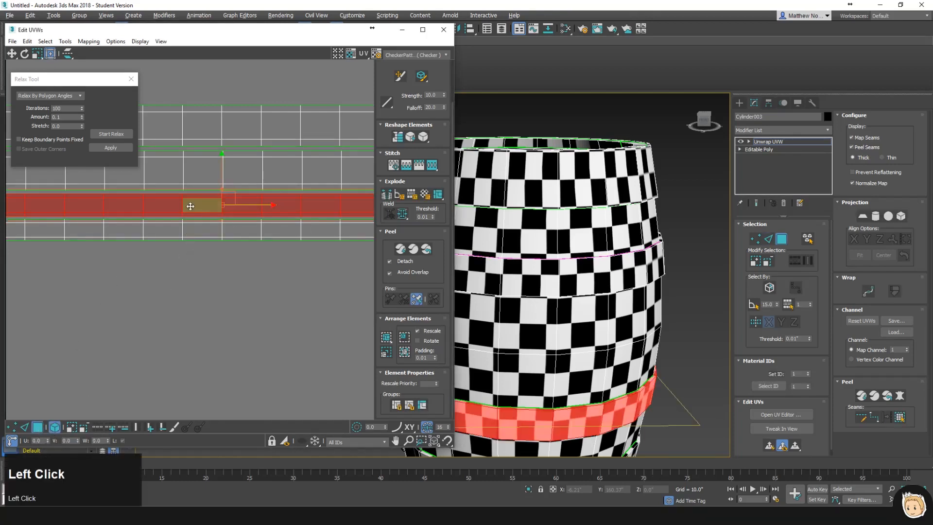
pyautogui.moveTo(221, 167); pyautogui.dragTo(219, 215)
pyautogui.click(233, 136)
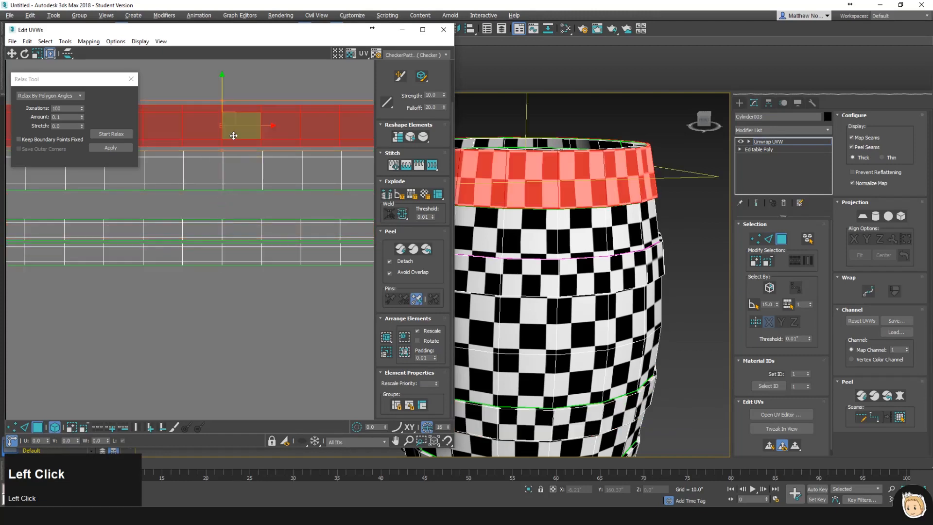
pyautogui.moveTo(225, 113); pyautogui.dragTo(233, 255)
pyautogui.click(229, 135)
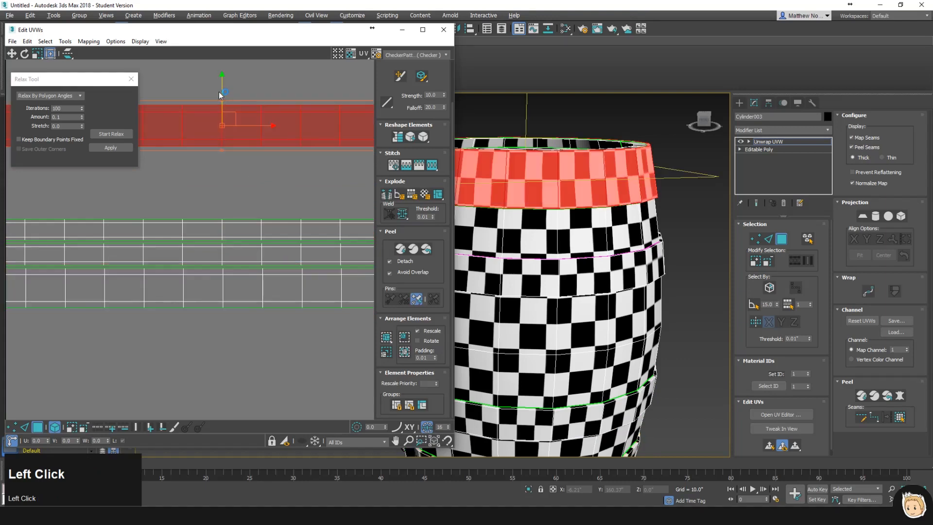
pyautogui.moveTo(222, 80); pyautogui.dragTo(226, 150)
pyautogui.click(264, 151)
# - Move the barrel's middle stave section strip down into the gap between the two narrower section strips and the rim strips
pyautogui.scroll(-4, 536, 239)
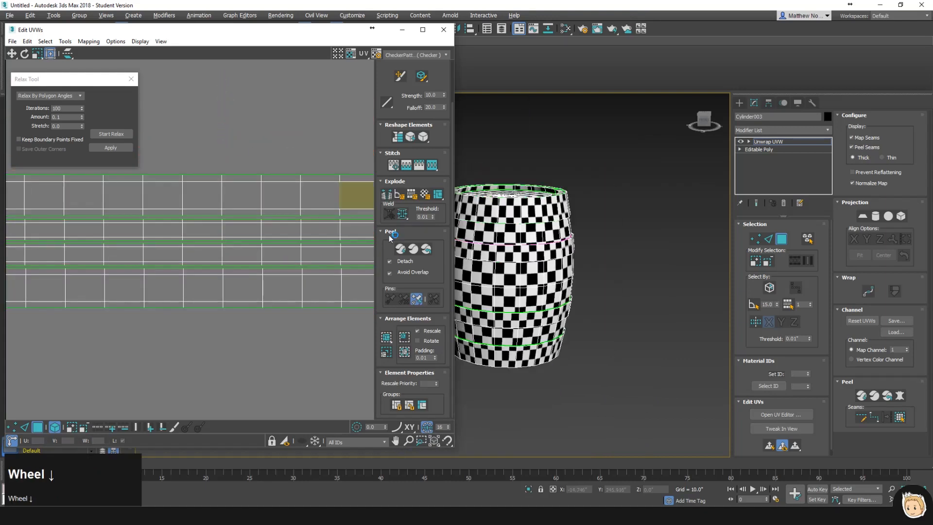
pyautogui.scroll(-3, 270, 194)
pyautogui.moveTo(276, 191); pyautogui.dragTo(220, 230, button='middle')
pyautogui.scroll(-2, 151, 193)
pyautogui.scroll(3, 239, 270)
pyautogui.click(278, 212)
pyautogui.moveTo(225, 159); pyautogui.dragTo(225, 221)
# - Identify the two thin rim strips, move the top rim's strip above the stave sections and the bottom rim's strip to the tile's base
pyautogui.click(263, 198)
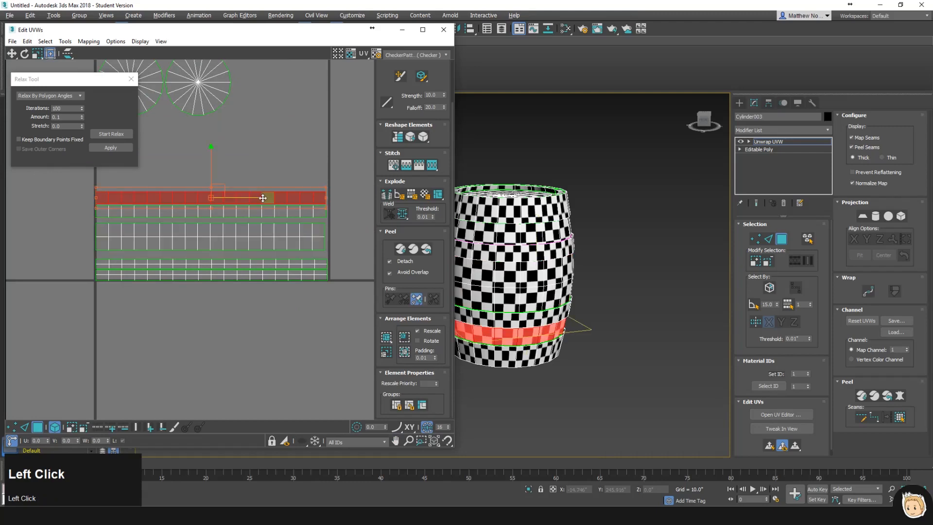
pyautogui.click(249, 267)
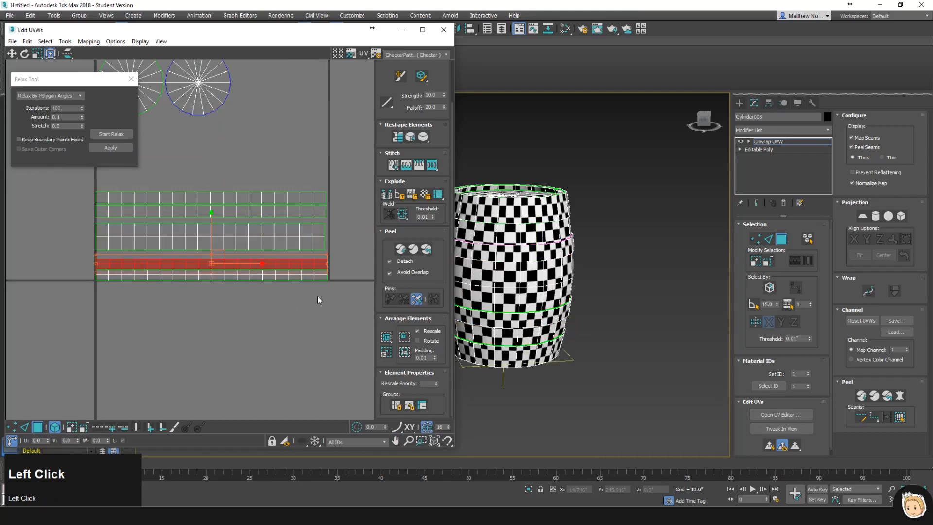
pyautogui.keyDown('alt'); pyautogui.moveTo(522, 272); pyautogui.dragTo(525, 296, button='middle'); pyautogui.keyUp('alt')
pyautogui.moveTo(286, 269); pyautogui.dragTo(286, 280)
pyautogui.keyDown('alt'); pyautogui.moveTo(559, 335); pyautogui.dragTo(561, 364, button='middle'); pyautogui.keyUp('alt')
pyautogui.keyDown('alt'); pyautogui.moveTo(213, 235); pyautogui.dragTo(228, 137); pyautogui.keyUp('alt')
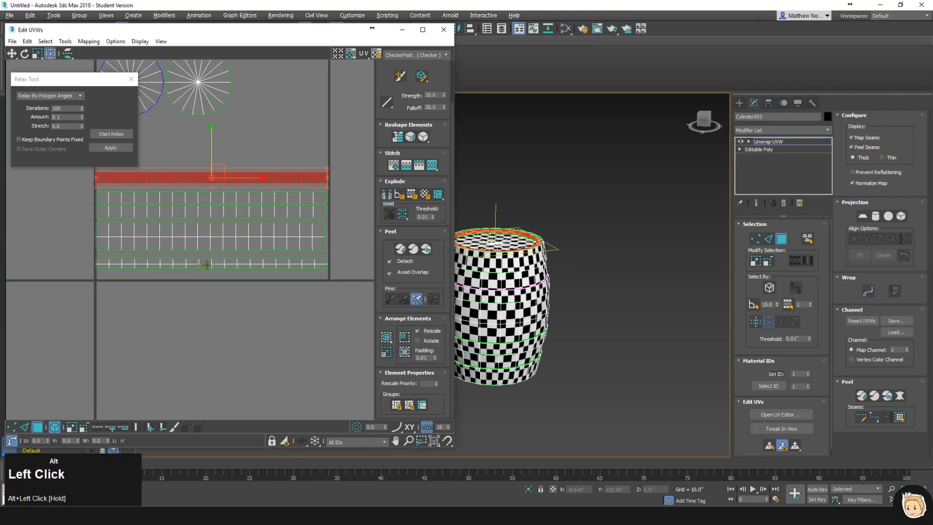
pyautogui.keyDown('alt'); pyautogui.click(207, 265); pyautogui.keyUp('alt')
pyautogui.keyDown('alt'); pyautogui.moveTo(214, 228); pyautogui.dragTo(211, 239); pyautogui.keyUp('alt')
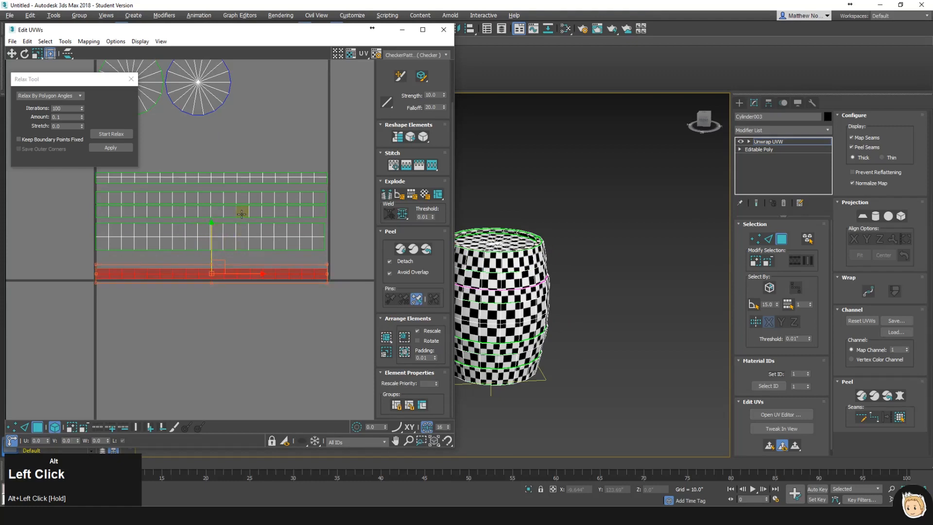
# - Move the lower stave section's strip directly above the bottom rim's strip and lower the middle section's strip onto it
pyautogui.keyDown('alt'); pyautogui.click(242, 215); pyautogui.keyUp('alt')
pyautogui.keyDown('alt'); pyautogui.moveTo(212, 163); pyautogui.dragTo(222, 222); pyautogui.keyUp('alt')
pyautogui.keyDown('alt'); pyautogui.click(214, 224); pyautogui.keyUp('alt')
pyautogui.keyDown('alt'); pyautogui.scroll(3, 214, 222); pyautogui.keyUp('alt')
pyautogui.moveTo(214, 222); pyautogui.dragTo(231, 183, button='middle')
pyautogui.keyDown('alt'); pyautogui.moveTo(224, 178); pyautogui.dragTo(225, 187); pyautogui.keyUp('alt')
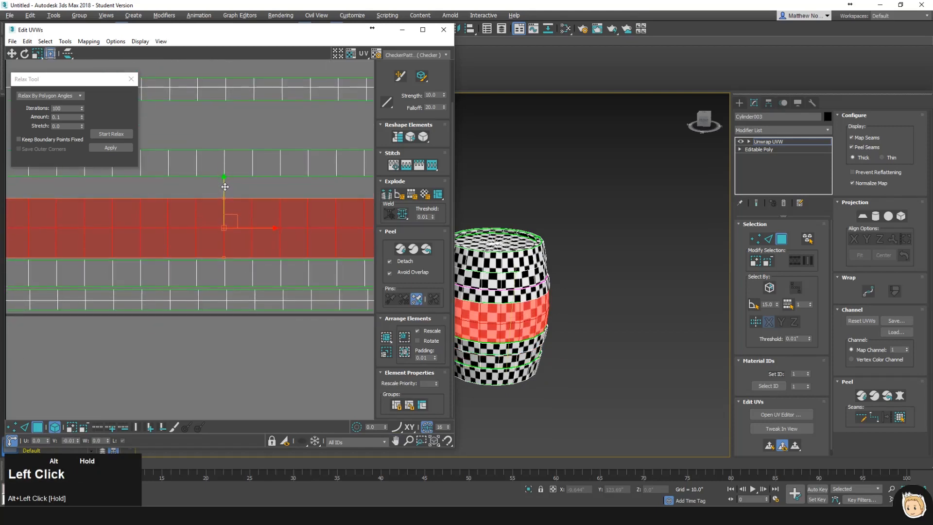
# - Lower the upper stave section's strip onto the middle section and stack the top rim's strip directly above it
pyautogui.click(230, 161)
pyautogui.keyDown('alt'); pyautogui.moveTo(225, 121); pyautogui.dragTo(228, 146); pyautogui.keyUp('alt')
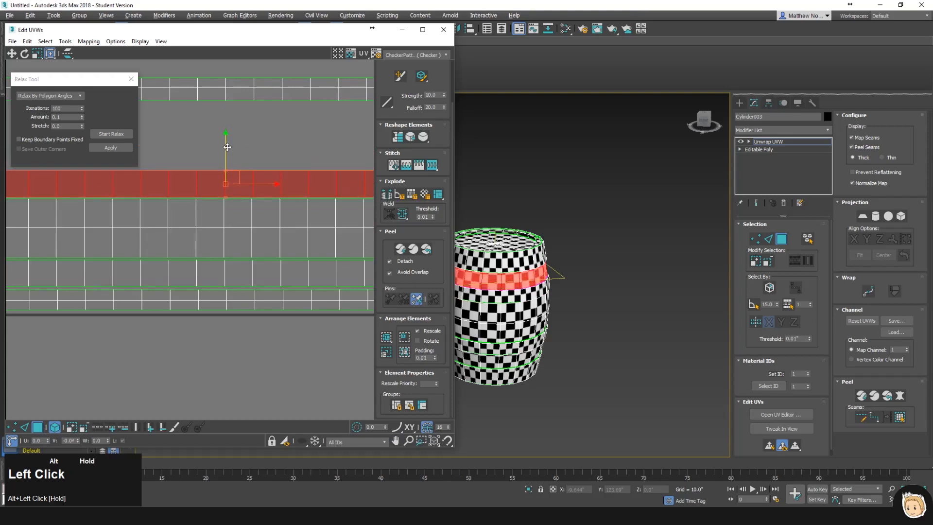
pyautogui.keyDown('alt'); pyautogui.click(214, 90); pyautogui.keyUp('alt')
pyautogui.keyDown('alt'); pyautogui.moveTo(228, 65); pyautogui.dragTo(234, 132); pyautogui.keyUp('alt')
# - Scale the lower and middle stave section strips proportionally to match the bottom rim strip's width
pyautogui.keyDown('alt'); pyautogui.scroll(-2, 228, 196); pyautogui.keyUp('alt')
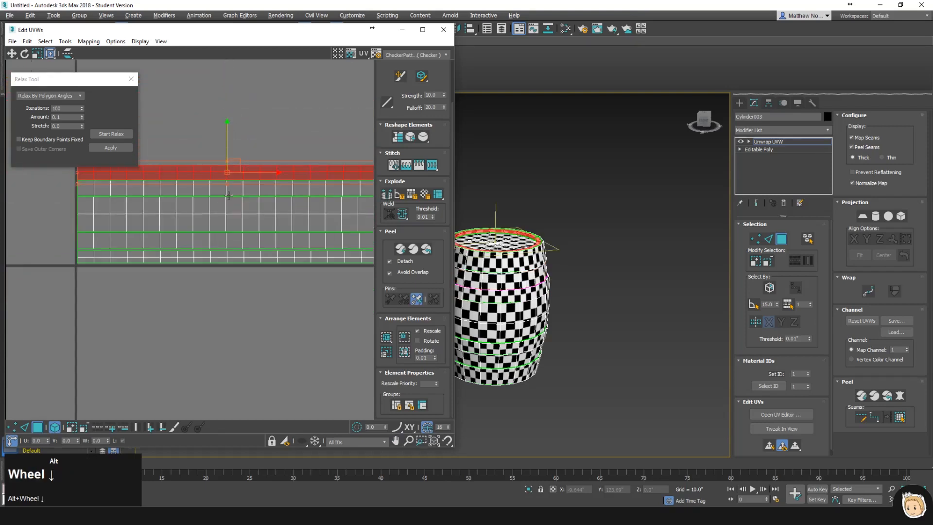
pyautogui.keyDown('alt'); pyautogui.moveTo(263, 291); pyautogui.dragTo(214, 279, button='middle'); pyautogui.keyUp('alt')
pyautogui.keyDown('alt'); pyautogui.scroll(1, 291, 313); pyautogui.keyUp('alt')
pyautogui.keyDown('alt'); pyautogui.scroll(2, 214, 279); pyautogui.keyUp('alt')
pyautogui.keyDown('alt'); pyautogui.moveTo(264, 261); pyautogui.dragTo(224, 331, button='middle'); pyautogui.keyUp('alt')
pyautogui.keyDown('alt'); pyautogui.scroll(1, 225, 331); pyautogui.keyUp('alt')
pyautogui.keyDown('alt'); pyautogui.scroll(1, 225, 323); pyautogui.keyUp('alt')
pyautogui.keyDown('alt'); pyautogui.click(209, 230); pyautogui.keyUp('alt')
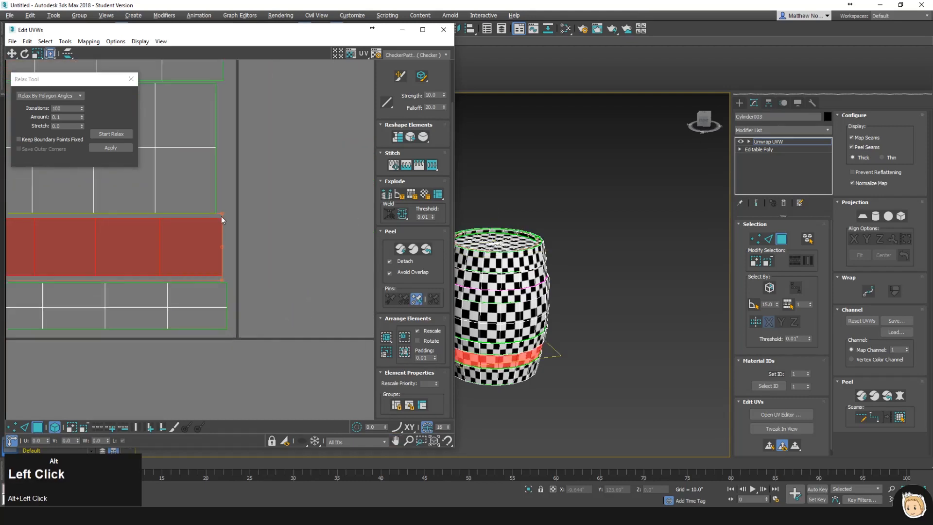
pyautogui.keyDown('ctrl'); pyautogui.keyDown('alt'); pyautogui.moveTo(222, 214); pyautogui.dragTo(227, 213); pyautogui.keyUp('alt'); pyautogui.keyUp('ctrl')
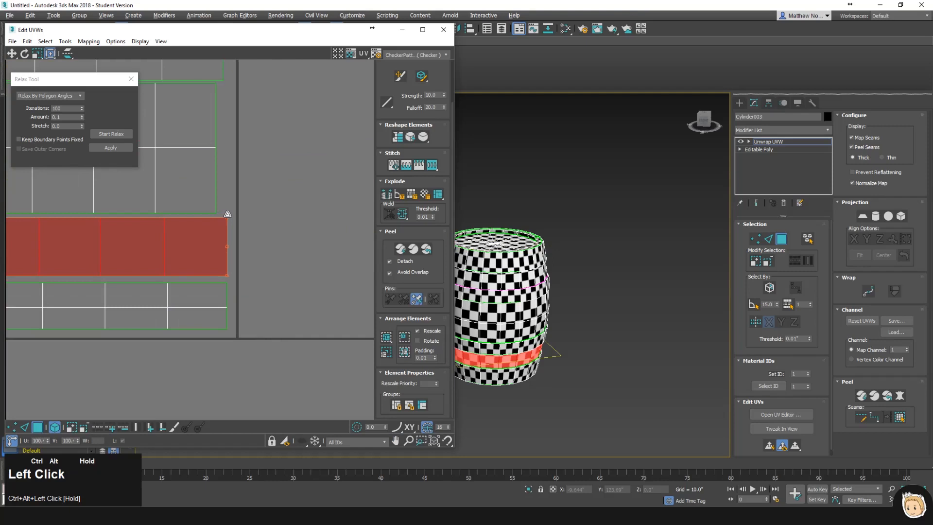
pyautogui.keyDown('alt'); pyautogui.click(194, 175); pyautogui.keyUp('alt')
pyautogui.keyDown('ctrl'); pyautogui.keyDown('alt'); pyautogui.moveTo(218, 74); pyautogui.dragTo(228, 77); pyautogui.keyUp('alt'); pyautogui.keyUp('ctrl')
pyautogui.keyDown('alt'); pyautogui.moveTo(235, 132); pyautogui.dragTo(264, 244, button='middle'); pyautogui.keyUp('alt')
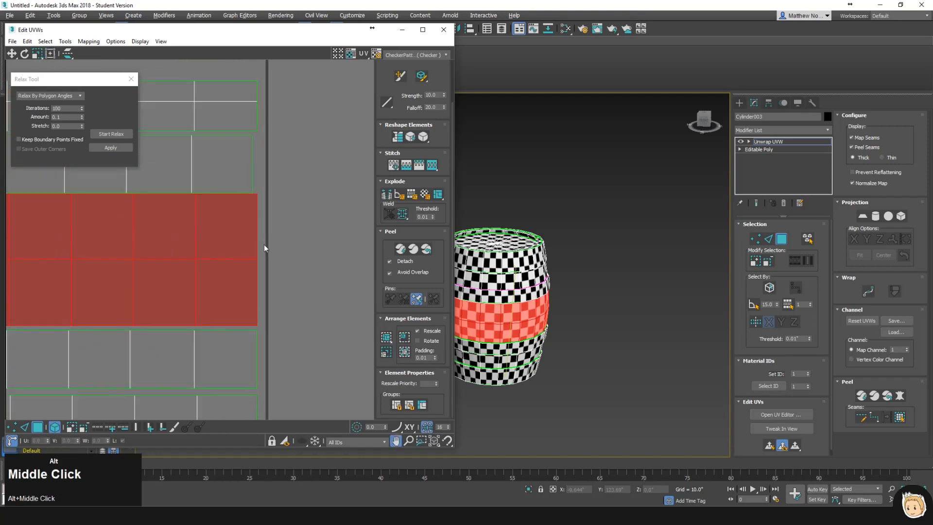
# - Reposition the upper stave section's strip vertically so it clears the middle section's strip
pyautogui.click(248, 146)
pyautogui.keyDown('ctrl'); pyautogui.keyDown('alt'); pyautogui.moveTo(253, 130); pyautogui.dragTo(253, 130); pyautogui.keyUp('alt'); pyautogui.keyUp('ctrl')
pyautogui.keyDown('alt'); pyautogui.moveTo(181, 165); pyautogui.dragTo(272, 219, button='middle'); pyautogui.keyUp('alt')
pyautogui.keyDown('alt'); pyautogui.scroll(-5, 194, 223); pyautogui.keyUp('alt')
pyautogui.keyDown('alt'); pyautogui.moveTo(165, 225); pyautogui.dragTo(326, 242, button='middle'); pyautogui.keyUp('alt')
pyautogui.keyDown('alt'); pyautogui.scroll(4, 234, 252); pyautogui.keyUp('alt')
pyautogui.keyDown('alt'); pyautogui.moveTo(240, 222); pyautogui.dragTo(199, 294, button='middle'); pyautogui.keyUp('alt')
pyautogui.keyDown('alt'); pyautogui.scroll(2, 287, 265); pyautogui.keyUp('alt')
pyautogui.keyDown('alt'); pyautogui.moveTo(311, 282); pyautogui.dragTo(238, 291, button='middle'); pyautogui.keyUp('alt')
pyautogui.moveTo(239, 222); pyautogui.dragTo(239, 196)
pyautogui.click(264, 225)
# - Scale the upper stave section's strip to the width of the neighbouring strips and align the top rim strip's width with it
pyautogui.keyDown('alt'); pyautogui.scroll(2, 233, 230); pyautogui.keyUp('alt')
pyautogui.keyDown('alt'); pyautogui.moveTo(335, 243); pyautogui.dragTo(159, 229, button='middle'); pyautogui.keyUp('alt')
pyautogui.keyDown('alt'); pyautogui.scroll(3, 217, 244); pyautogui.keyUp('alt')
pyautogui.click(182, 236)
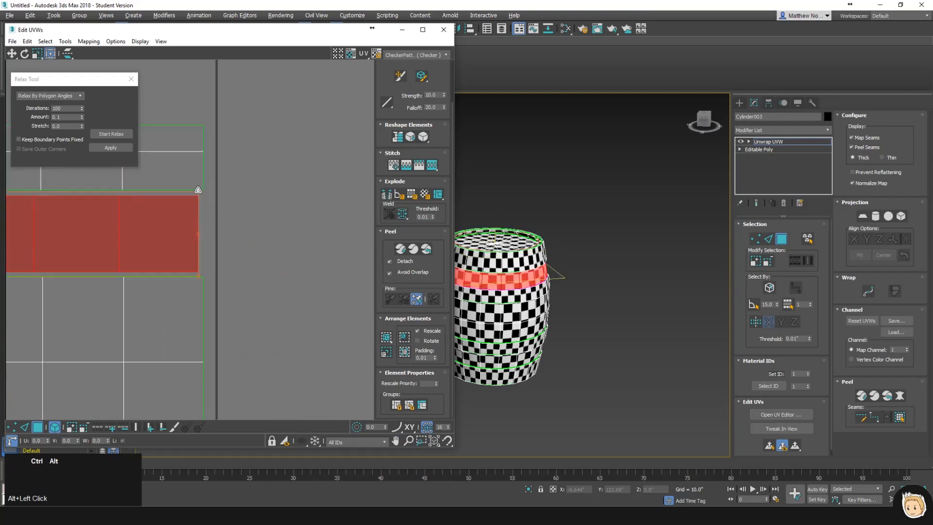
pyautogui.keyDown('ctrl'); pyautogui.keyDown('alt'); pyautogui.click(198, 190); pyautogui.keyUp('alt'); pyautogui.keyUp('ctrl')
pyautogui.keyDown('ctrl'); pyautogui.keyDown('alt'); pyautogui.moveTo(199, 189); pyautogui.dragTo(205, 190); pyautogui.keyUp('alt'); pyautogui.keyUp('ctrl')
pyautogui.click(197, 175)
pyautogui.click(201, 221)
pyautogui.click(198, 162)
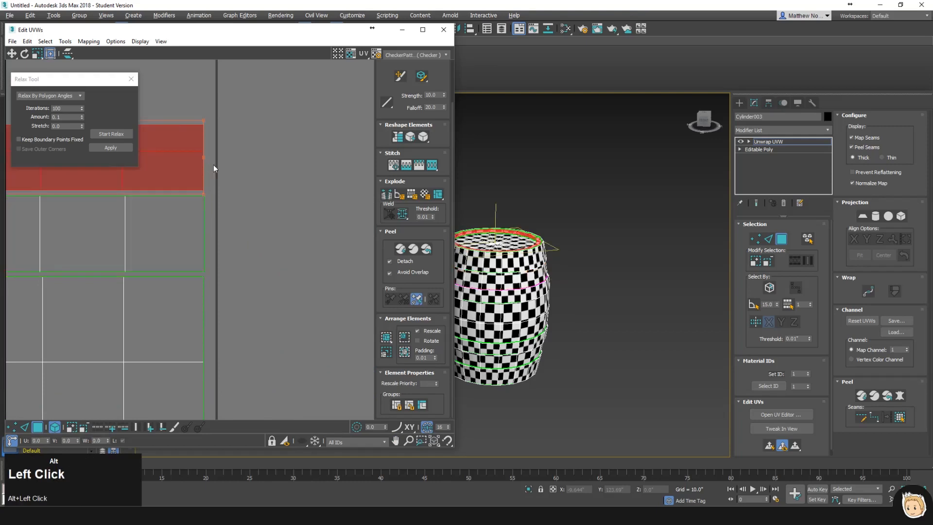
pyautogui.keyDown('ctrl'); pyautogui.keyDown('alt'); pyautogui.moveTo(204, 120); pyautogui.dragTo(204, 120); pyautogui.keyUp('alt'); pyautogui.keyUp('ctrl')
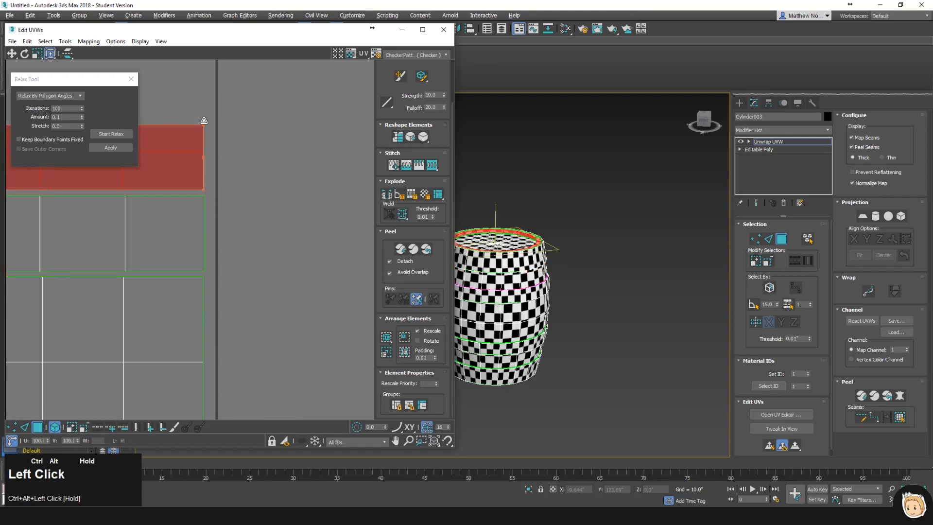
pyautogui.click(209, 128)
# - Select the four band and hoop strips below the tile and move them up directly above the stave section strips
pyautogui.keyDown('alt'); pyautogui.scroll(-4, 209, 219); pyautogui.keyUp('alt')
pyautogui.keyDown('alt'); pyautogui.moveTo(197, 272); pyautogui.dragTo(294, 201, button='middle'); pyautogui.keyUp('alt')
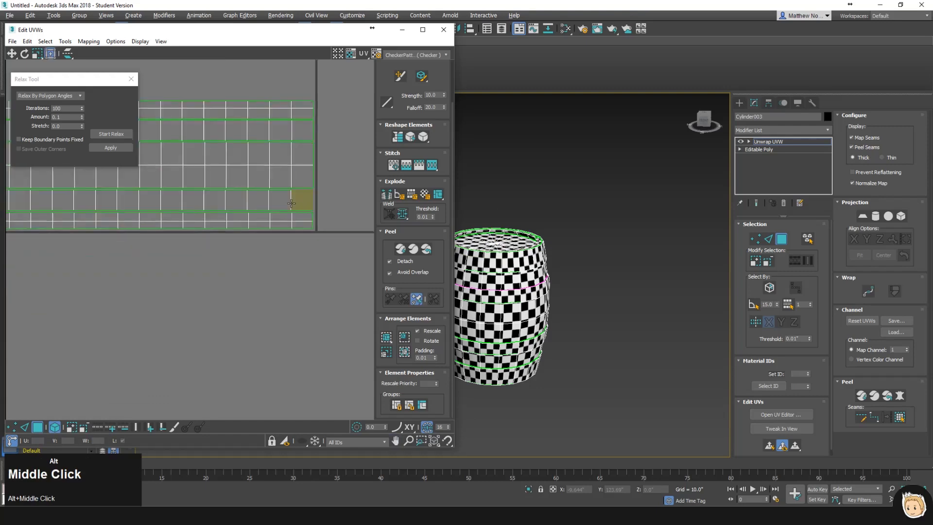
pyautogui.keyDown('alt'); pyautogui.scroll(-4, 285, 208); pyautogui.keyUp('alt')
pyautogui.click(277, 319)
pyautogui.keyDown('alt'); pyautogui.moveTo(277, 318); pyautogui.dragTo(277, 128); pyautogui.keyUp('alt')
pyautogui.keyDown('alt'); pyautogui.scroll(5, 273, 141); pyautogui.keyUp('alt')
pyautogui.keyDown('alt'); pyautogui.moveTo(303, 231); pyautogui.dragTo(246, 214, button='middle'); pyautogui.keyUp('alt')
pyautogui.keyDown('alt'); pyautogui.moveTo(181, 138); pyautogui.dragTo(181, 140); pyautogui.keyUp('alt')
# - Scale the four band and hoop strips down proportionally to the stave sections' width and fit them inside the tile
pyautogui.keyDown('alt'); pyautogui.moveTo(268, 209); pyautogui.dragTo(158, 208, button='middle'); pyautogui.keyUp('alt')
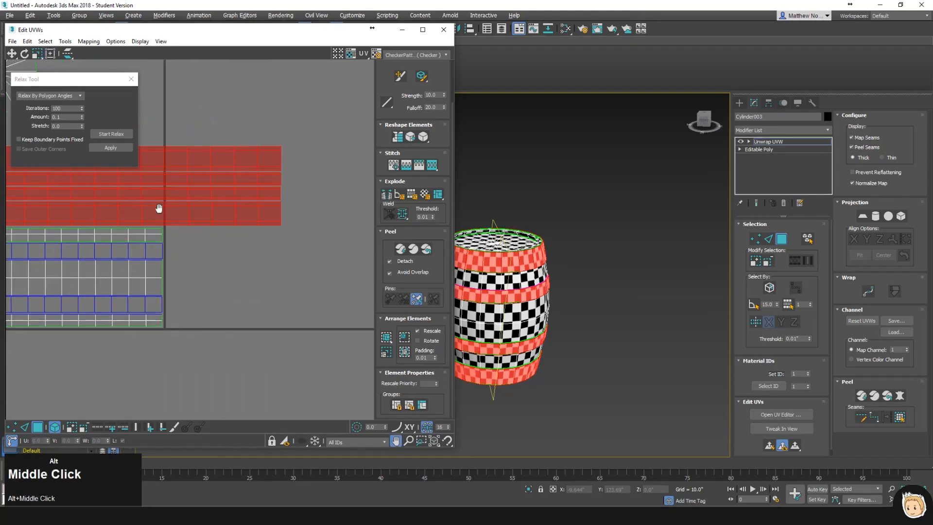
pyautogui.keyDown('ctrl'); pyautogui.keyDown('alt'); pyautogui.moveTo(280, 147); pyautogui.dragTo(276, 148); pyautogui.keyUp('alt'); pyautogui.keyUp('ctrl')
pyautogui.moveTo(177, 182); pyautogui.dragTo(162, 182)
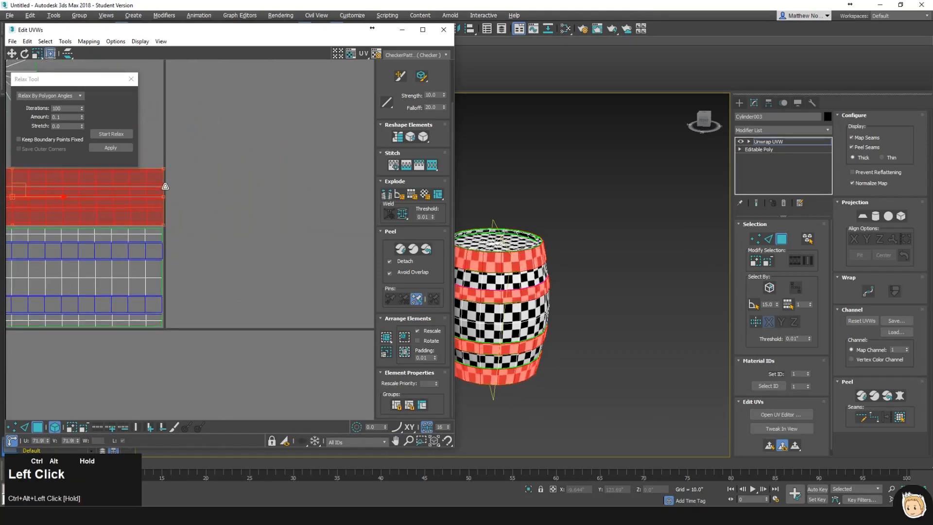
pyautogui.keyDown('alt'); pyautogui.scroll(-2, 143, 203); pyautogui.keyUp('alt')
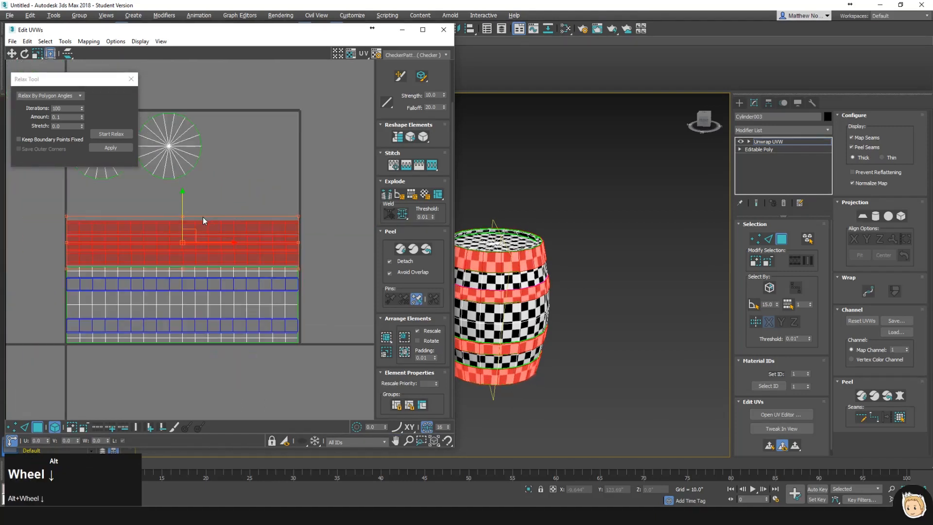
# - Select the two end discs and scale them up proportionally to fill the space above the strips
pyautogui.click(163, 207)
pyautogui.moveTo(162, 207); pyautogui.dragTo(187, 209, button='middle')
pyautogui.moveTo(209, 200); pyautogui.dragTo(337, 365)
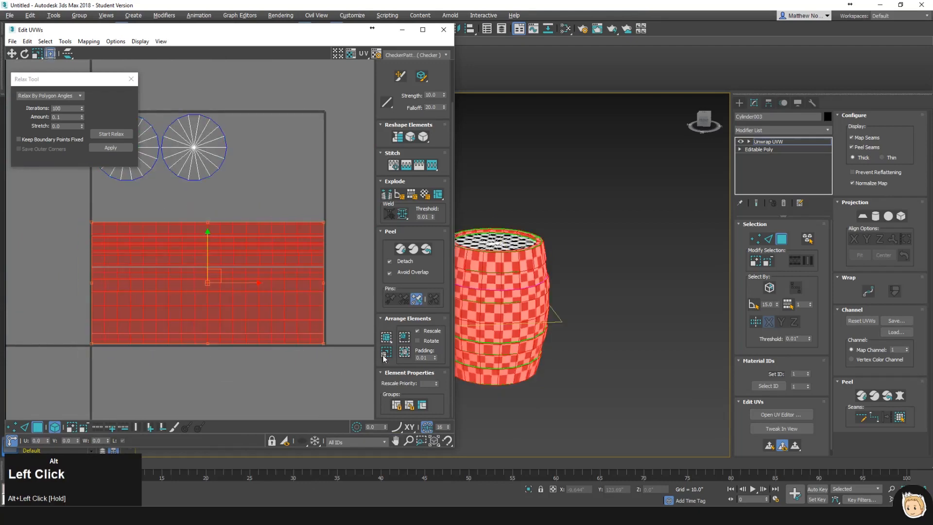
pyautogui.keyDown('alt'); pyautogui.moveTo(150, 176); pyautogui.dragTo(149, 175); pyautogui.keyUp('alt')
pyautogui.keyDown('ctrl'); pyautogui.keyDown('alt'); pyautogui.moveTo(226, 181); pyautogui.dragTo(252, 217); pyautogui.keyUp('alt'); pyautogui.keyUp('ctrl')
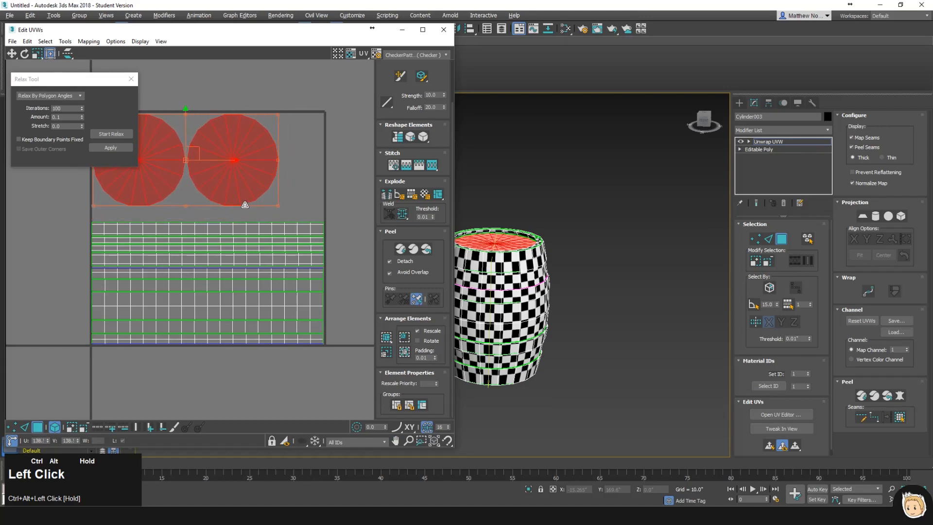
pyautogui.keyDown('alt'); pyautogui.click(320, 212); pyautogui.keyUp('alt')
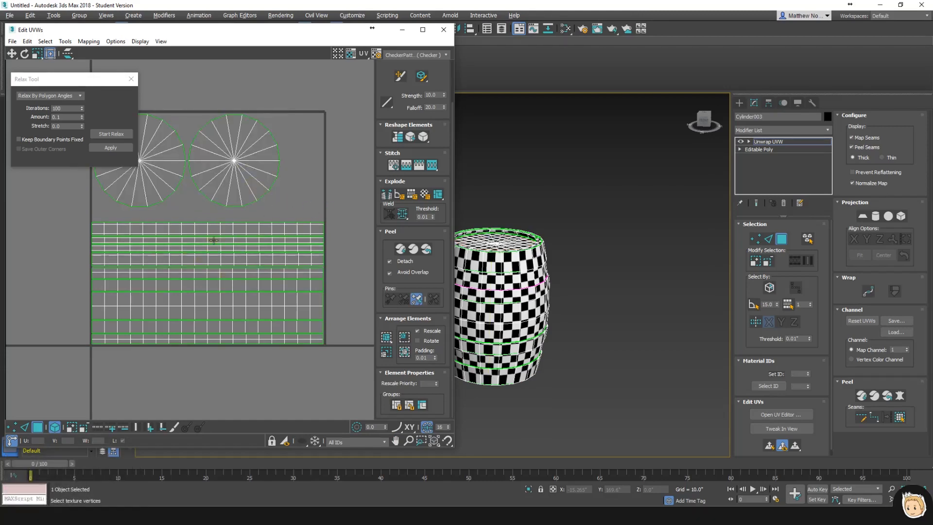
# - Move the strips above the lowest ones up slightly in turn to open small gaps between the lower strips
pyautogui.scroll(3, 226, 258)
pyautogui.keyDown('alt'); pyautogui.moveTo(228, 263); pyautogui.dragTo(218, 184, button='middle'); pyautogui.keyUp('alt')
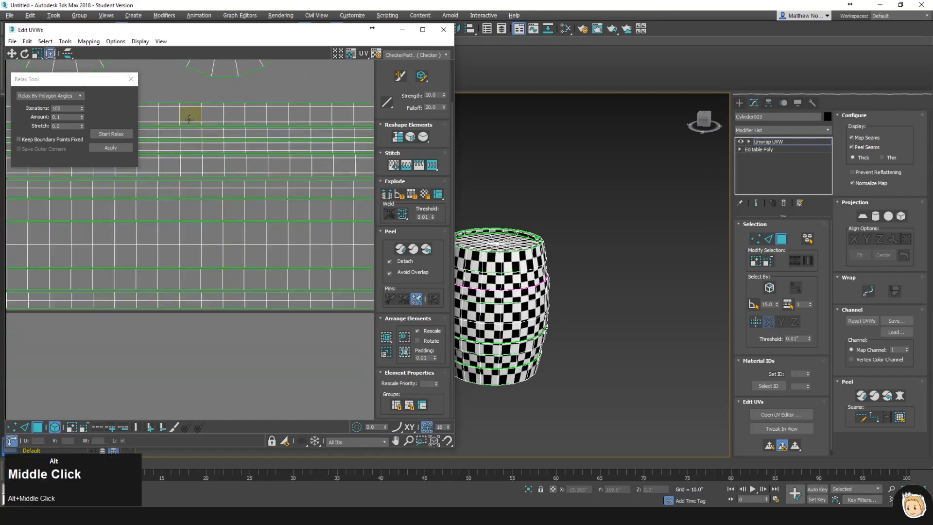
pyautogui.keyDown('alt'); pyautogui.click(217, 240); pyautogui.keyUp('alt')
pyautogui.moveTo(223, 278); pyautogui.dragTo(223, 278)
pyautogui.keyDown('alt'); pyautogui.moveTo(180, 152); pyautogui.dragTo(180, 149); pyautogui.keyUp('alt')
pyautogui.moveTo(202, 241); pyautogui.dragTo(202, 241)
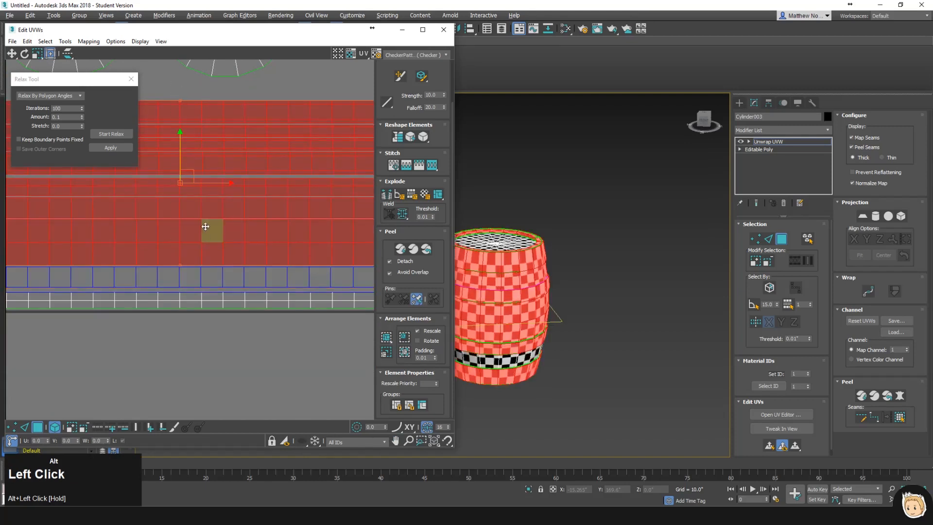
pyautogui.moveTo(180, 142); pyautogui.dragTo(178, 139)
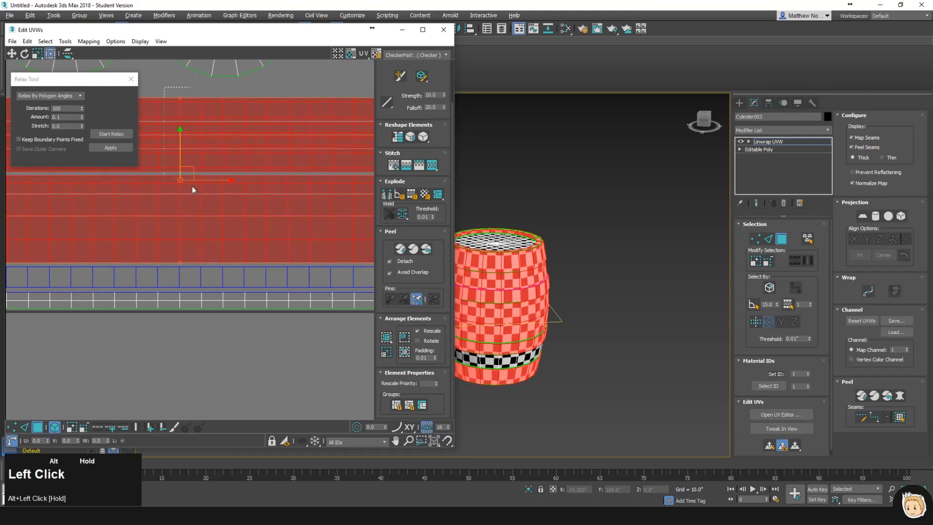
# - Shift the strips above the middle stave section up slightly in turn to leave small gaps between the middle strips
pyautogui.keyDown('alt'); pyautogui.click(194, 236); pyautogui.keyUp('alt')
pyautogui.keyDown('alt'); pyautogui.moveTo(196, 131); pyautogui.dragTo(196, 173, button='middle'); pyautogui.keyUp('alt')
pyautogui.keyDown('alt'); pyautogui.moveTo(189, 171); pyautogui.dragTo(188, 168); pyautogui.keyUp('alt')
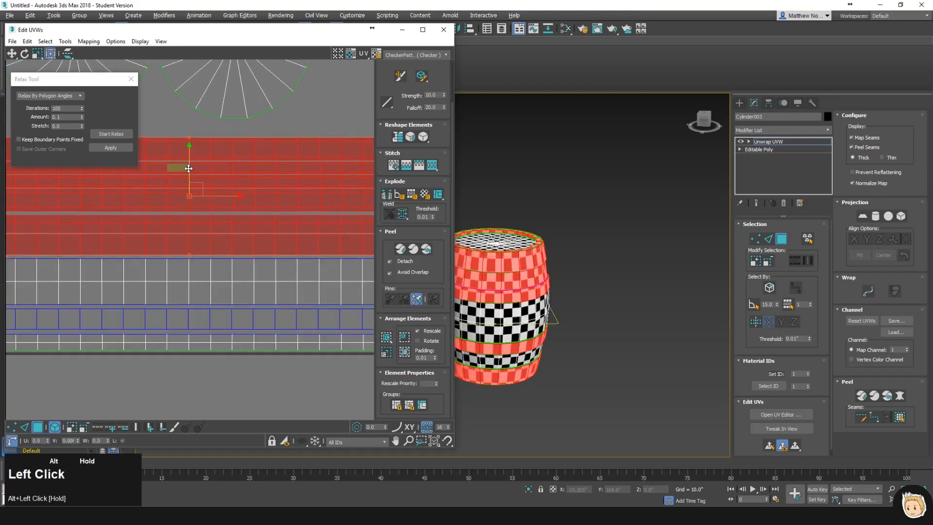
pyautogui.keyDown('alt'); pyautogui.click(197, 243); pyautogui.keyUp('alt')
pyautogui.keyDown('alt'); pyautogui.moveTo(189, 160); pyautogui.dragTo(189, 157); pyautogui.keyUp('alt')
pyautogui.keyDown('alt'); pyautogui.click(186, 195); pyautogui.keyUp('alt')
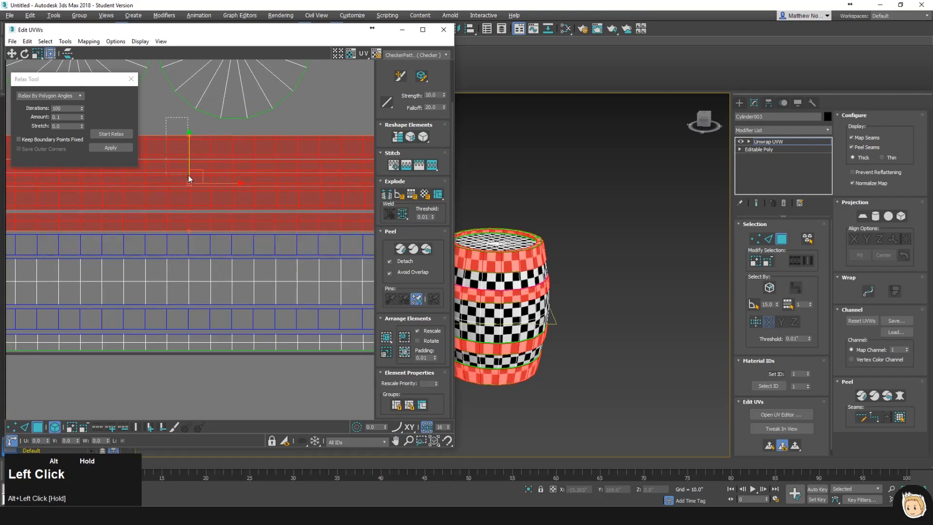
# - Nudge the uppermost band and hoop strips up in turn to separate them slightly from the strips below
pyautogui.keyDown('alt'); pyautogui.moveTo(189, 121); pyautogui.dragTo(165, 111); pyautogui.keyUp('alt')
pyautogui.keyDown('alt'); pyautogui.moveTo(176, 158); pyautogui.dragTo(177, 161); pyautogui.keyUp('alt')
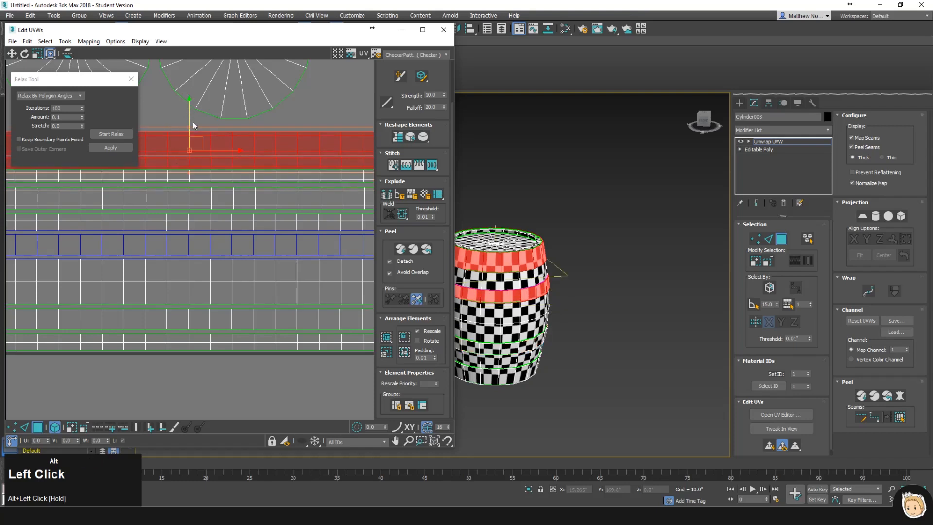
pyautogui.keyDown('alt'); pyautogui.moveTo(189, 117); pyautogui.dragTo(189, 115); pyautogui.keyUp('alt')
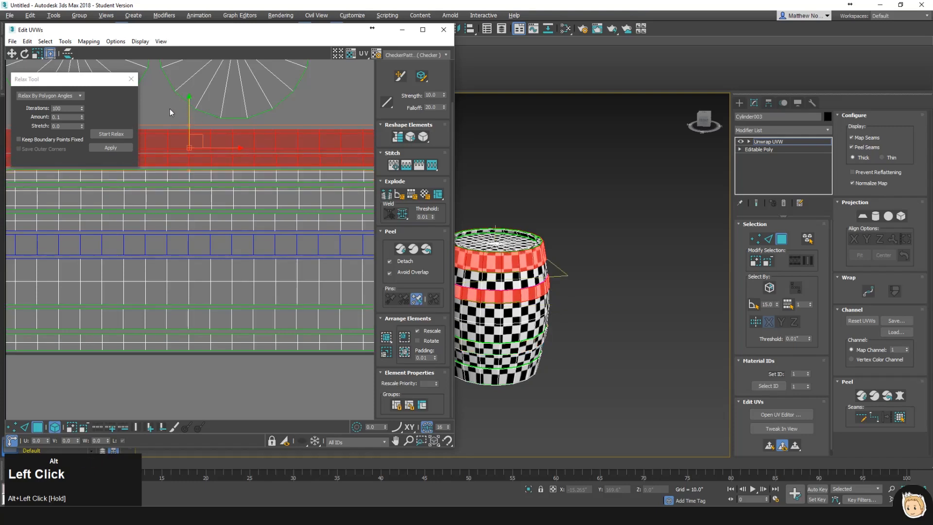
pyautogui.keyDown('alt'); pyautogui.click(176, 160); pyautogui.keyUp('alt')
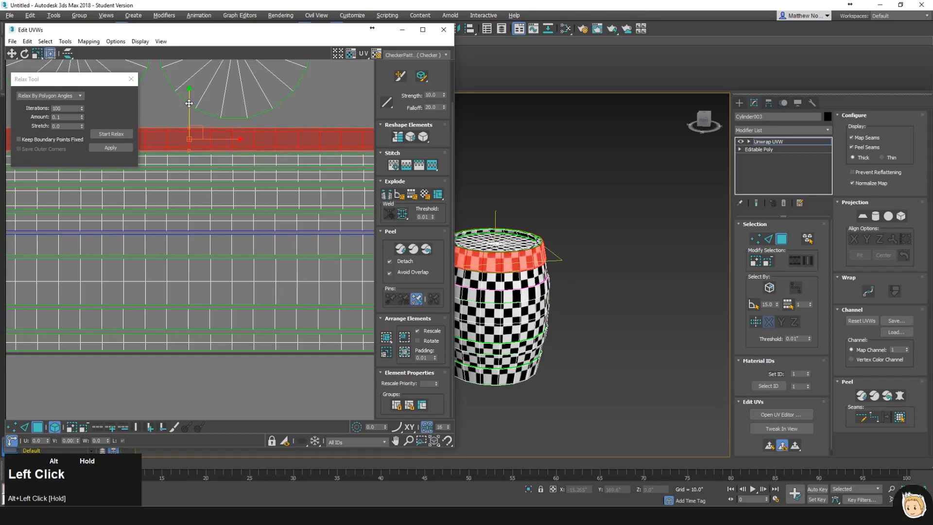
pyautogui.click(281, 123)
# - Select both end discs and move them down slightly to sit between the tile's upper edge and the strips
pyautogui.scroll(-3, 295, 115)
pyautogui.keyDown('alt'); pyautogui.moveTo(296, 115); pyautogui.dragTo(246, 223, button='middle'); pyautogui.keyUp('alt')
pyautogui.moveTo(208, 106); pyautogui.dragTo(267, 147)
pyautogui.keyDown('alt'); pyautogui.moveTo(223, 81); pyautogui.dragTo(224, 86); pyautogui.keyUp('alt')
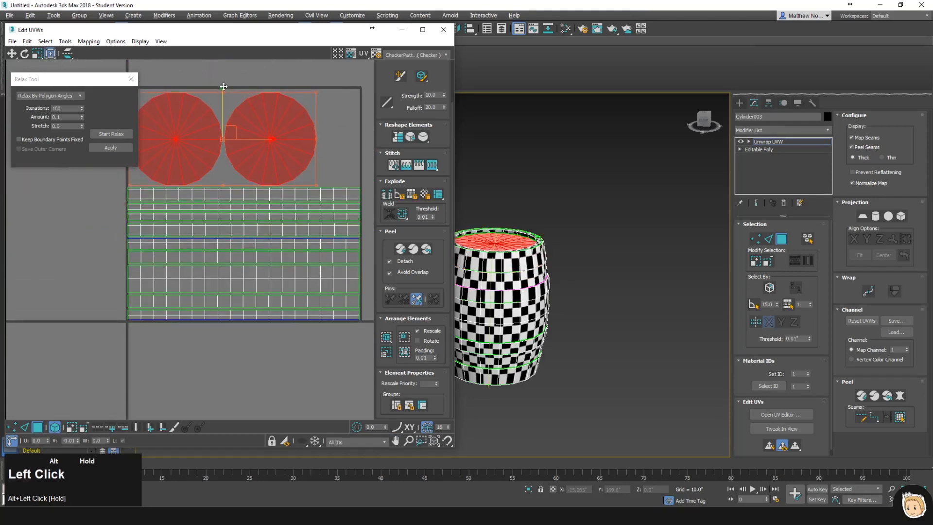
pyautogui.click(325, 138)
# - Examine the checker pattern on the barrel and select a face on the top band to locate it in the UV layout
pyautogui.keyDown('alt'); pyautogui.moveTo(531, 340); pyautogui.dragTo(523, 312, button='middle'); pyautogui.keyUp('alt')
pyautogui.moveTo(523, 312); pyautogui.dragTo(552, 291, button='middle')
pyautogui.scroll(4, 590, 302)
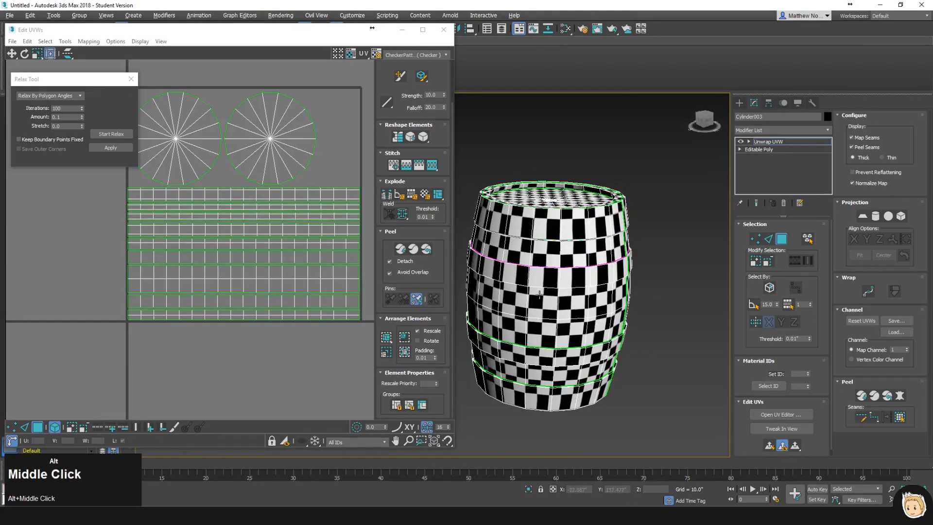
pyautogui.click(547, 234)
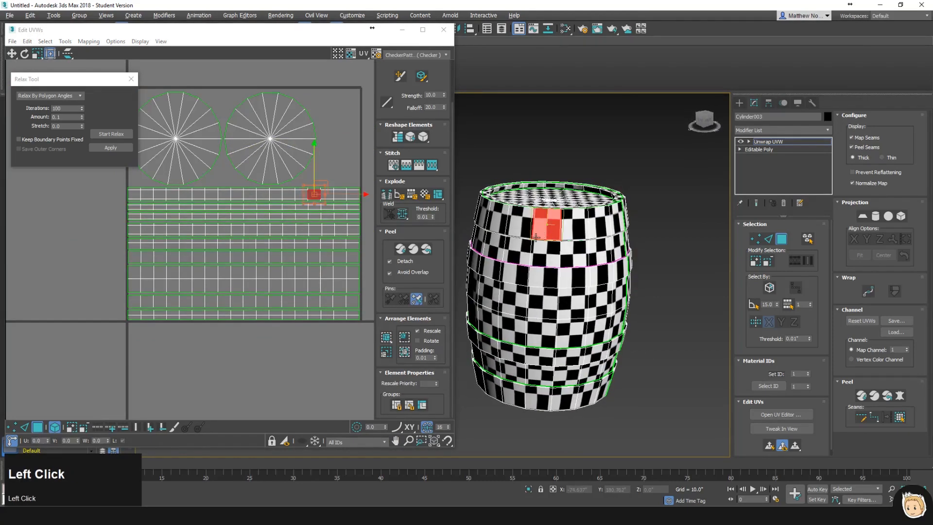
pyautogui.scroll(3, 342, 216)
pyautogui.scroll(3, 311, 187)
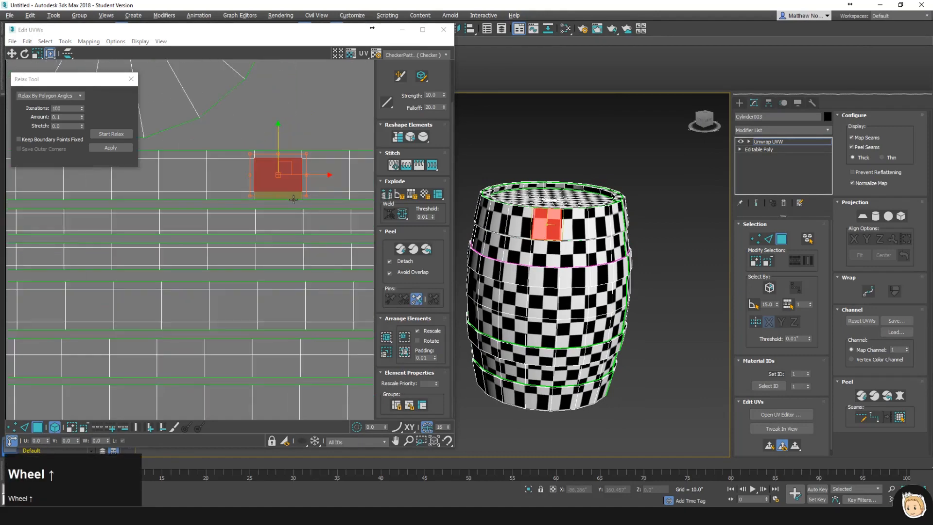
# - Set the checker map's U and V tiling to 50 in the Slate Material Editor, then close the editor
pyautogui.press('m')
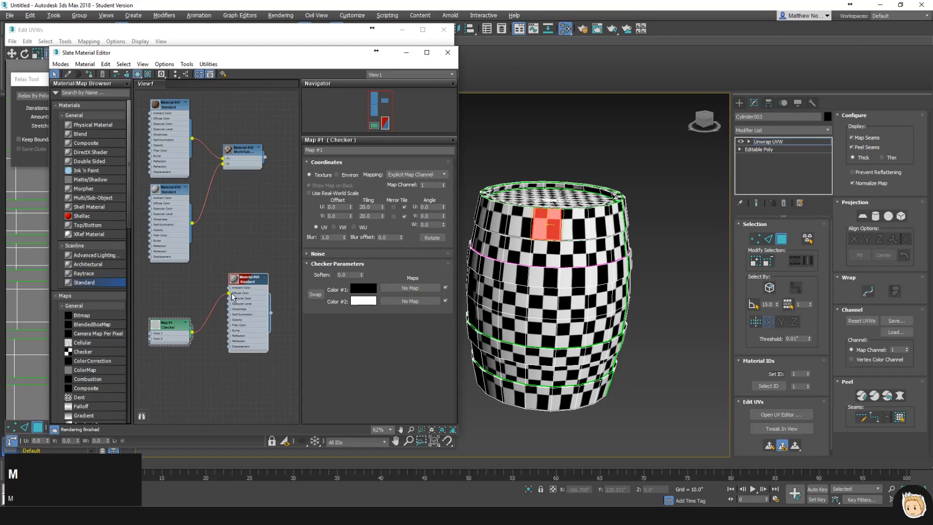
pyautogui.click(183, 328)
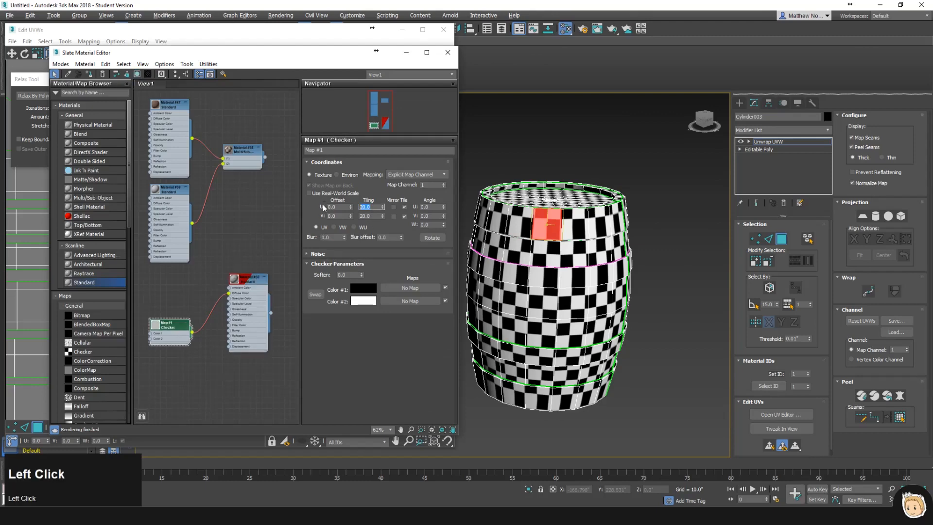
pyautogui.write('50')
pyautogui.click(371, 216)
pyautogui.write('50')
pyautogui.press('Return')
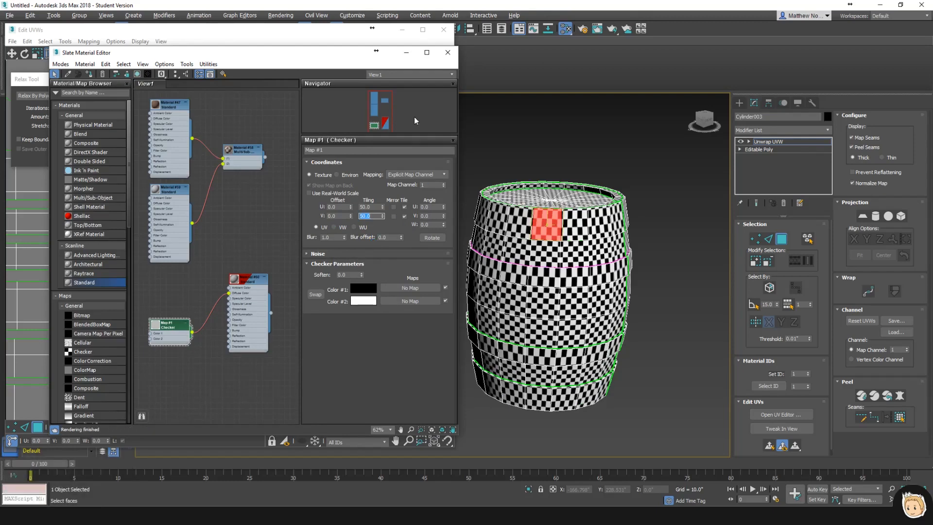
pyautogui.click(447, 52)
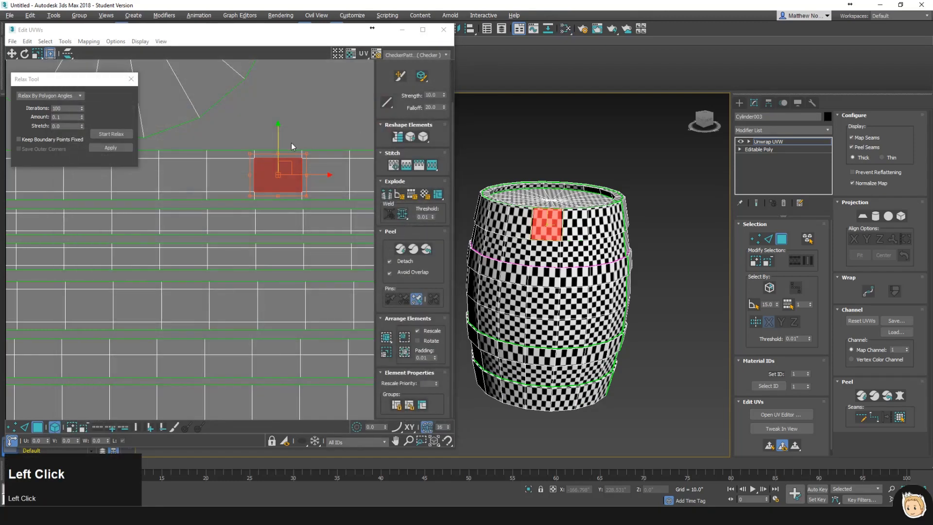
# - Turn off selection by element in the UV layout
pyautogui.click(57, 427)
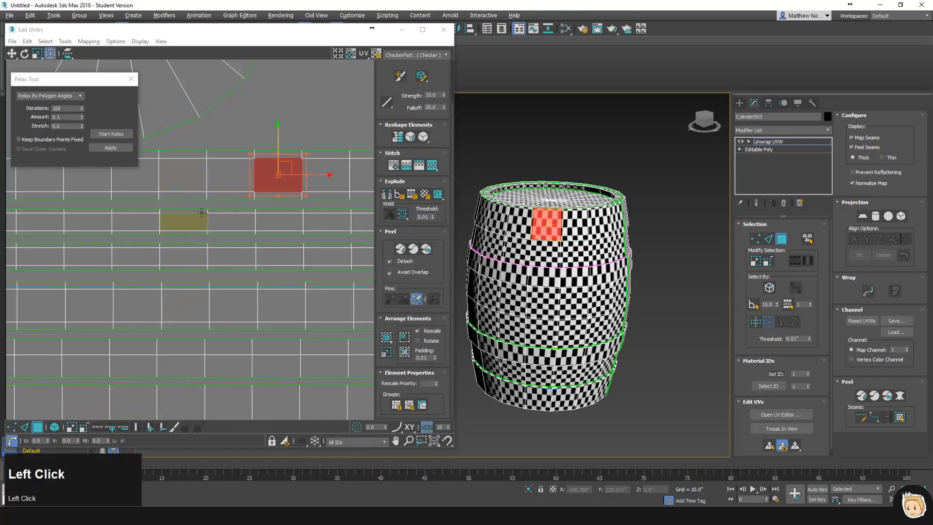
# - Select the barrel's top band as a whole UV strip and stretch it vertically until its checker squares look even
pyautogui.click(223, 168)
pyautogui.click(56, 430)
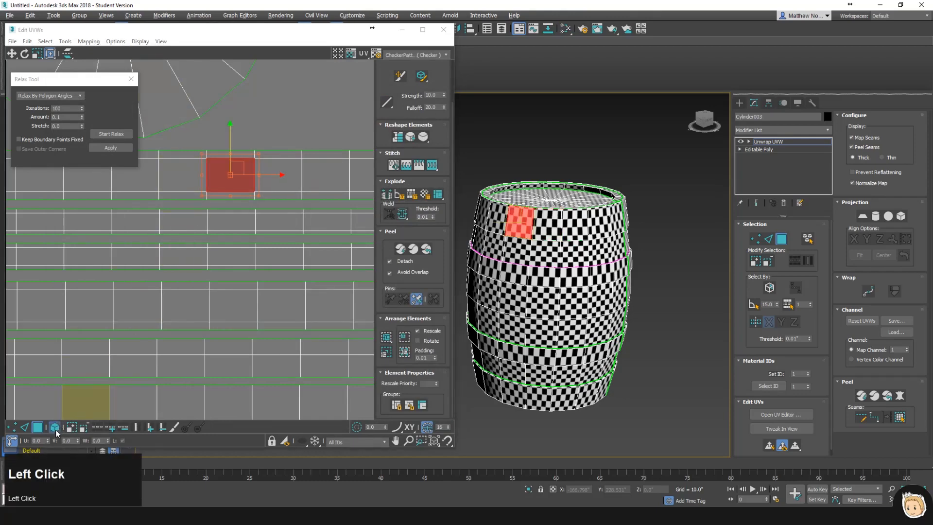
pyautogui.click(183, 174)
pyautogui.moveTo(176, 103); pyautogui.dragTo(145, 161, button='middle')
pyautogui.scroll(-2, 299, 124)
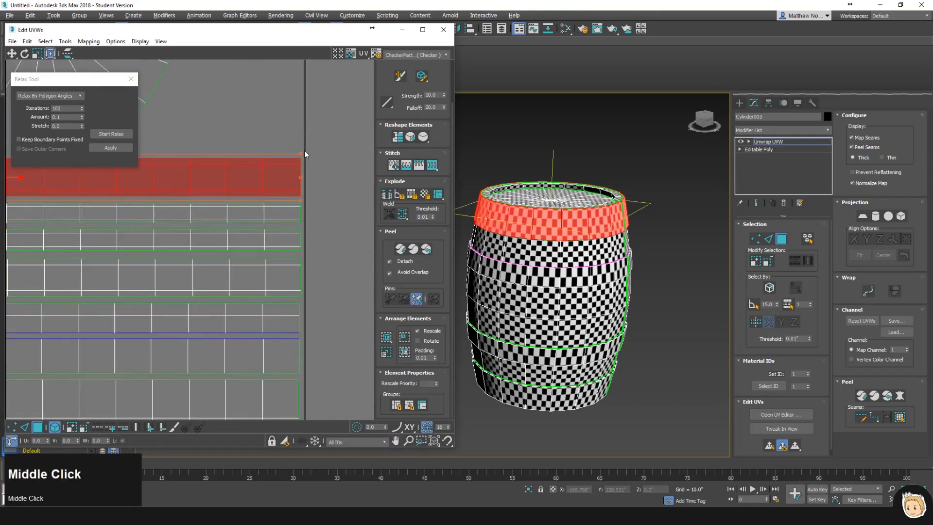
pyautogui.keyDown('ctrl'); pyautogui.moveTo(301, 153); pyautogui.dragTo(306, 131); pyautogui.keyUp('ctrl')
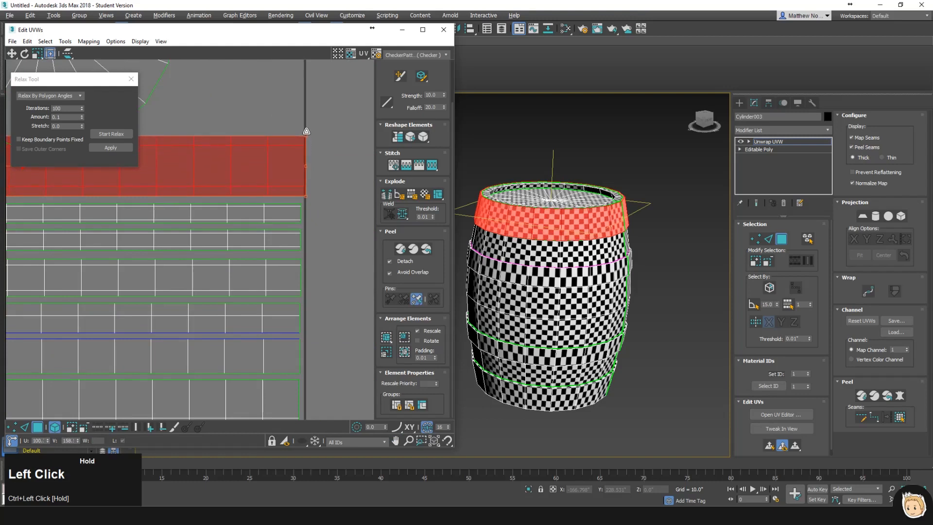
pyautogui.keyDown('ctrl'); pyautogui.moveTo(306, 130); pyautogui.dragTo(305, 150); pyautogui.keyUp('ctrl')
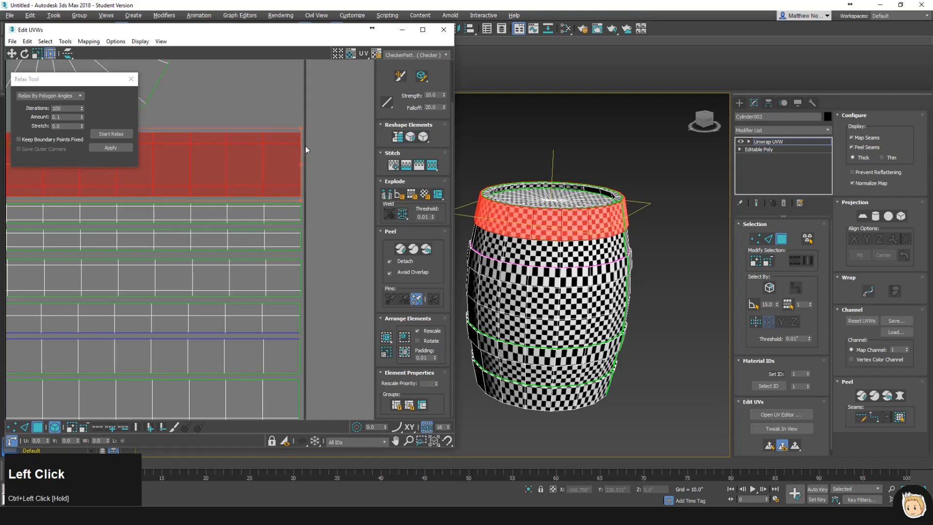
# - Stretch the upper metal ring's UV strip vertically to even out its checker squares and clear the selection
pyautogui.click(298, 217)
pyautogui.moveTo(302, 198); pyautogui.dragTo(303, 181)
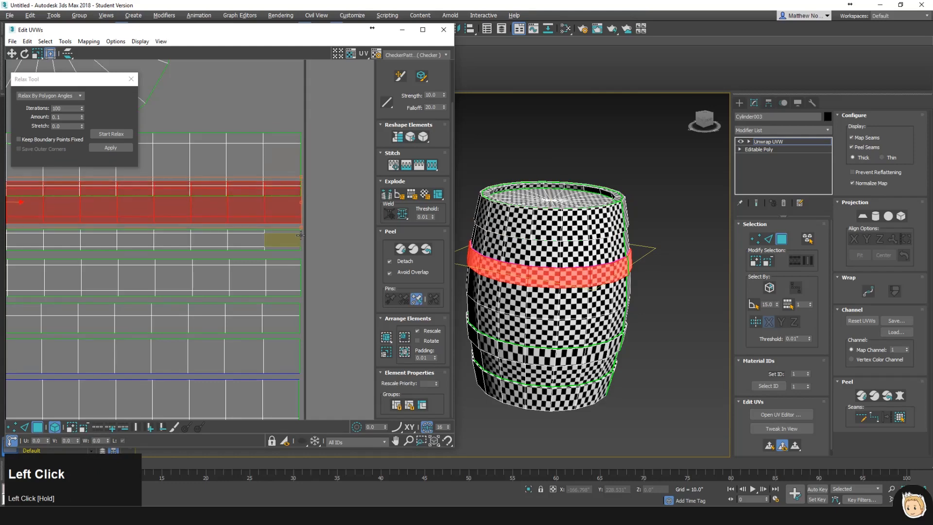
pyautogui.scroll(-6, 282, 172)
pyautogui.moveTo(283, 172); pyautogui.dragTo(351, 238, button='middle')
pyautogui.moveTo(234, 182); pyautogui.dragTo(276, 188)
pyautogui.click(324, 218)
pyautogui.scroll(4, 305, 228)
pyautogui.moveTo(306, 228); pyautogui.dragTo(276, 144, button='middle')
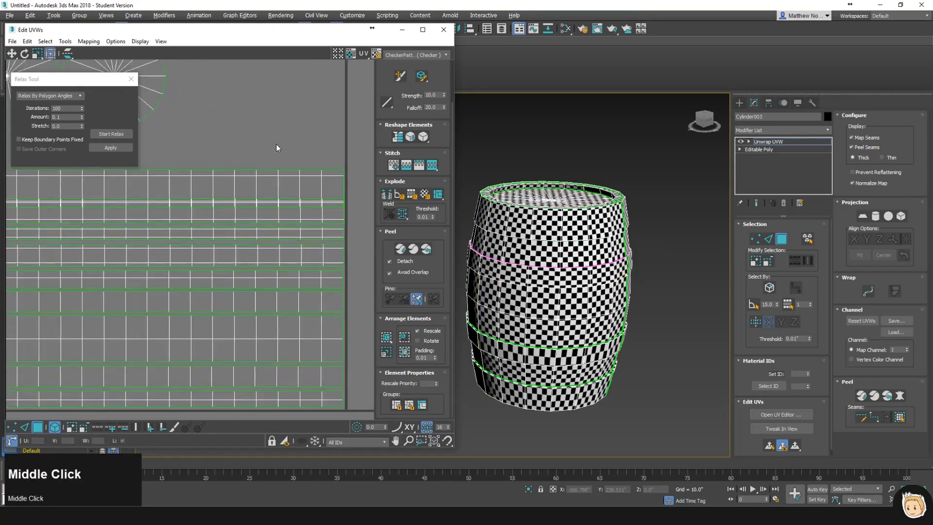
# - Move the top band's UV strip up and place the upper metal ring's strip directly beneath it
pyautogui.click(296, 185)
pyautogui.moveTo(148, 151); pyautogui.dragTo(152, 107)
pyautogui.click(207, 212)
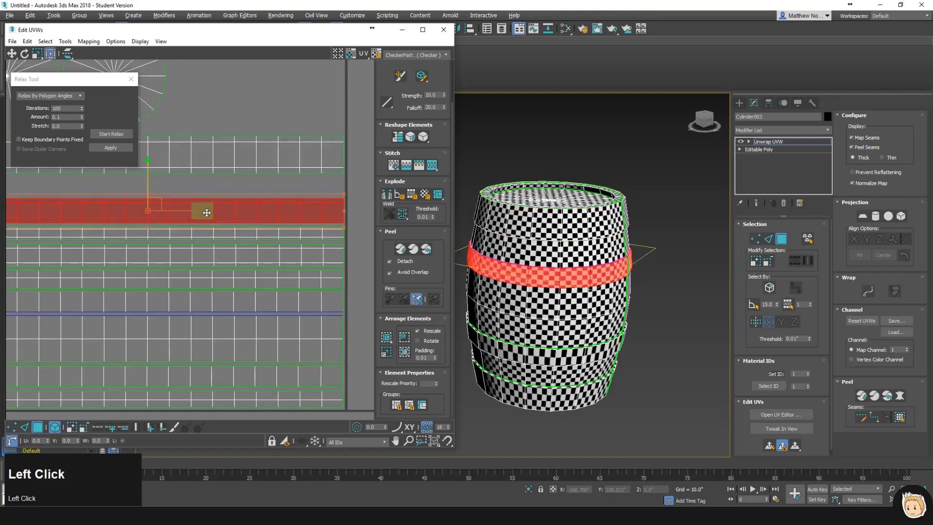
pyautogui.moveTo(148, 176); pyautogui.dragTo(147, 152)
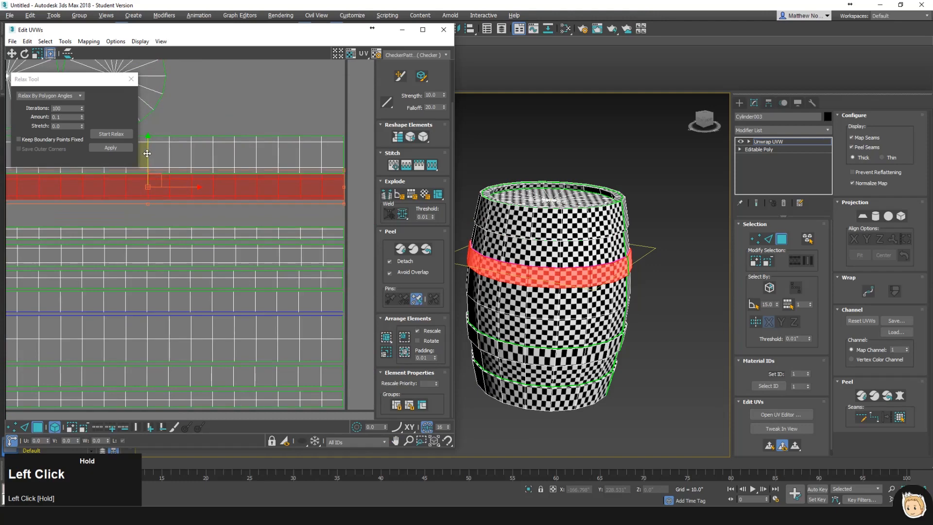
# - Stretch the lower metal ring's UV strip vertically and move it up over the upper ring's strip, matching its height
pyautogui.click(281, 233)
pyautogui.moveTo(342, 220); pyautogui.dragTo(342, 214)
pyautogui.moveTo(148, 193); pyautogui.dragTo(148, 154)
pyautogui.scroll(3, 325, 205)
pyautogui.moveTo(363, 195); pyautogui.dragTo(363, 202)
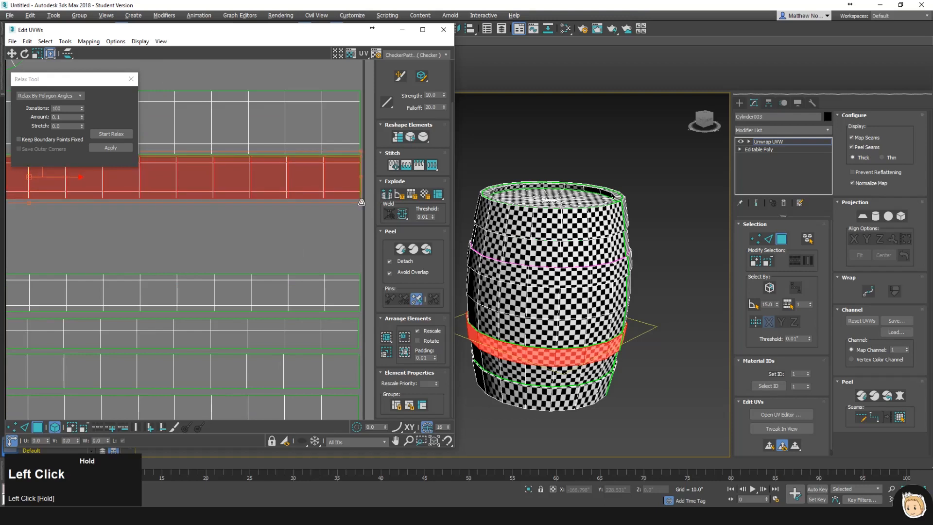
# - Select both overlapping metal ring UV strips and reduce their height slightly together
pyautogui.scroll(-2, 177, 208)
pyautogui.scroll(1, 155, 218)
pyautogui.middleClick(157, 218)
pyautogui.moveTo(156, 218); pyautogui.dragTo(161, 223, button='middle')
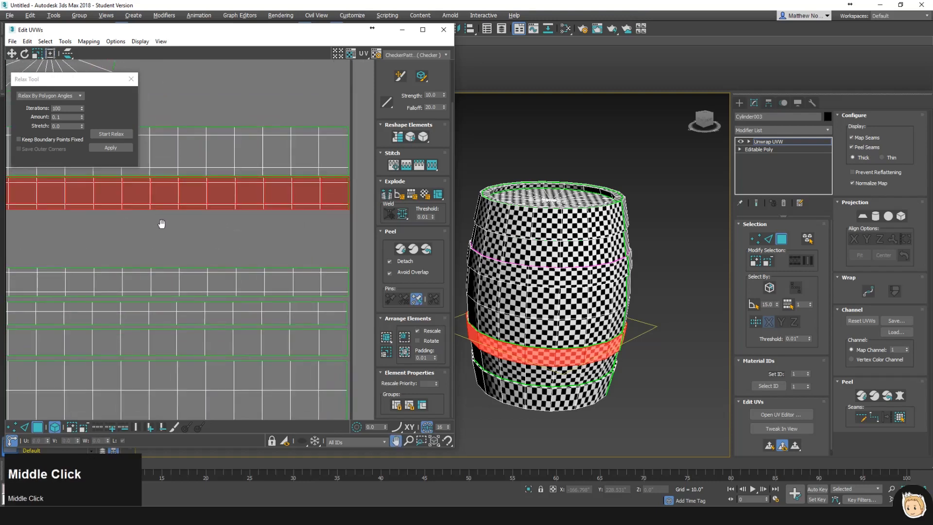
pyautogui.click(334, 194)
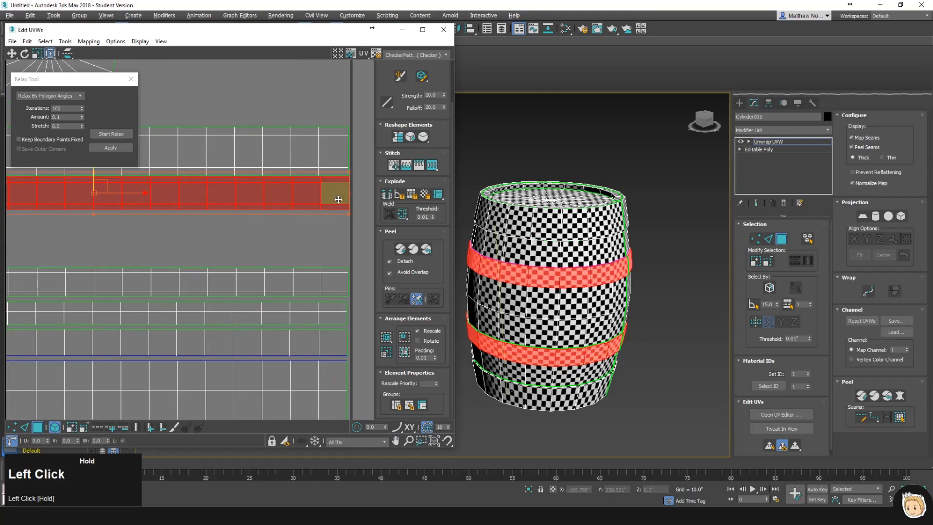
pyautogui.moveTo(349, 214); pyautogui.dragTo(348, 208)
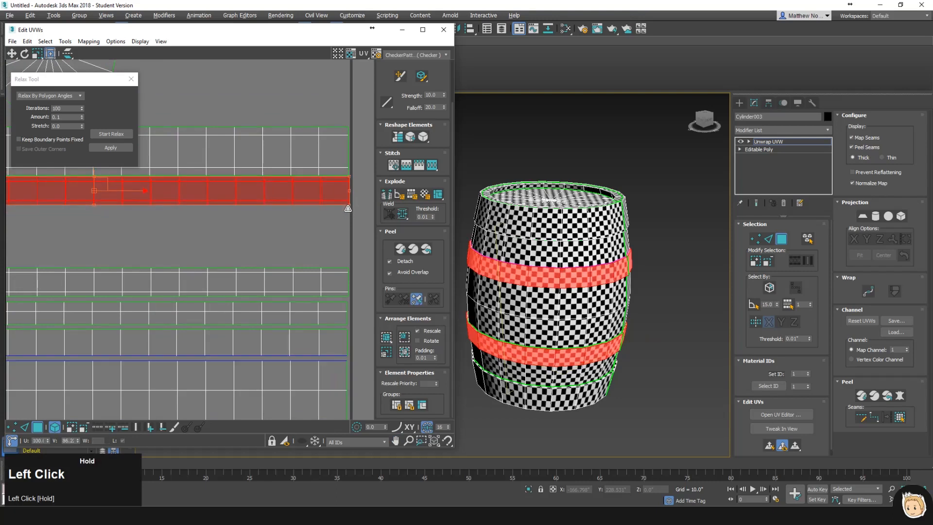
pyautogui.moveTo(348, 208); pyautogui.dragTo(348, 209)
# - Select only the lower metal ring's UV strip and move it down directly beneath the upper ring's strip
pyautogui.click(223, 188)
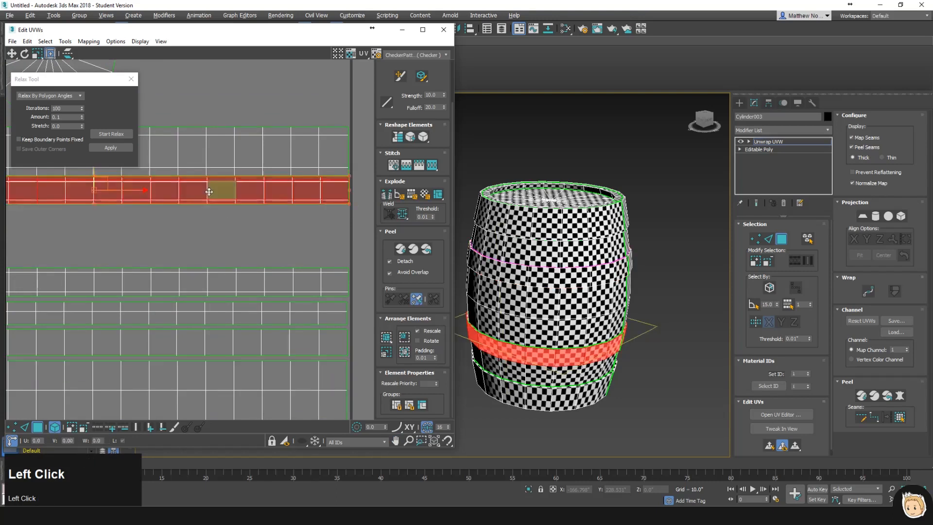
pyautogui.moveTo(118, 168); pyautogui.dragTo(149, 190, button='middle')
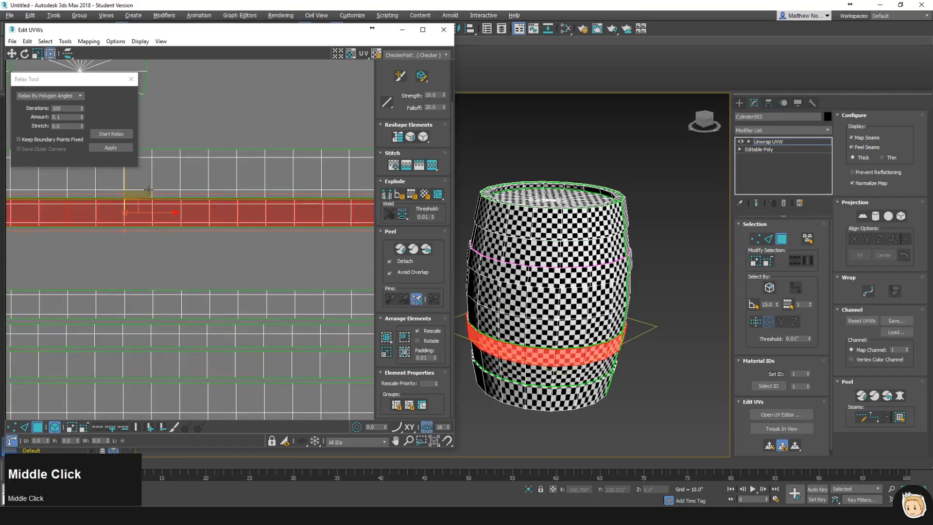
pyautogui.moveTo(125, 178); pyautogui.dragTo(125, 207)
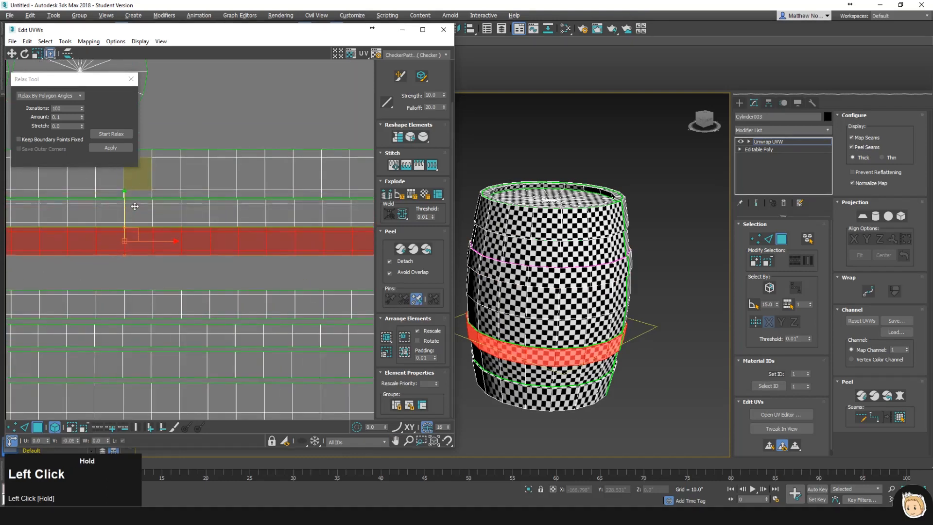
# - Scale the barrel's bottom band UV strip to match the top band's strip and place it beneath the two ring strips
pyautogui.click(253, 299)
pyautogui.moveTo(124, 267); pyautogui.dragTo(153, 143)
pyautogui.moveTo(247, 190); pyautogui.dragTo(150, 218, button='middle')
pyautogui.moveTo(282, 192); pyautogui.dragTo(282, 173)
pyautogui.moveTo(151, 204); pyautogui.dragTo(262, 205, button='middle')
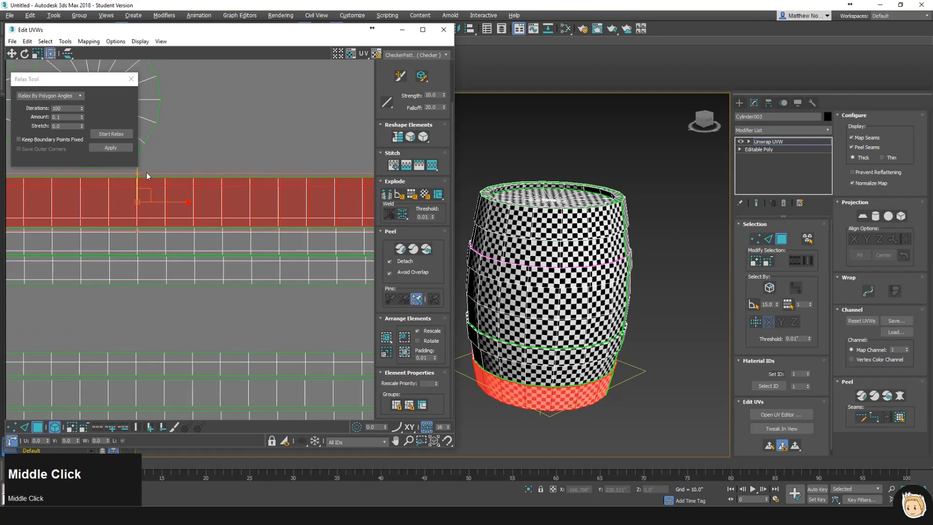
pyautogui.moveTo(139, 170); pyautogui.dragTo(156, 177, button='middle')
pyautogui.moveTo(156, 178); pyautogui.dragTo(160, 277)
# - Select all four band and ring UV strips together and move them down to just above the remaining barrel strips
pyautogui.scroll(-1, 231, 238)
pyautogui.moveTo(261, 346); pyautogui.dragTo(266, 274, button='middle')
pyautogui.keyDown('alt'); pyautogui.moveTo(592, 347); pyautogui.dragTo(449, 349, button='middle'); pyautogui.keyUp('alt')
pyautogui.scroll(-2, 214, 228)
pyautogui.click(282, 148)
pyautogui.moveTo(282, 148); pyautogui.dragTo(301, 240)
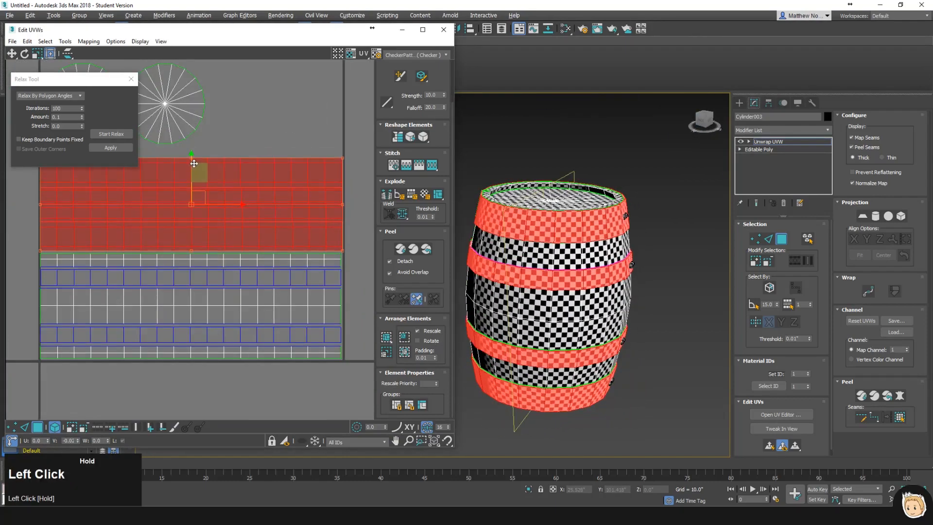
# - Select the two circular cap UV shells and enlarge them slightly within the free area above the strips
pyautogui.moveTo(234, 120); pyautogui.dragTo(329, 207, button='middle')
pyautogui.moveTo(267, 214); pyautogui.dragTo(199, 194)
pyautogui.keyDown('ctrl'); pyautogui.moveTo(301, 232); pyautogui.dragTo(309, 241); pyautogui.keyUp('ctrl')
pyautogui.click(326, 208)
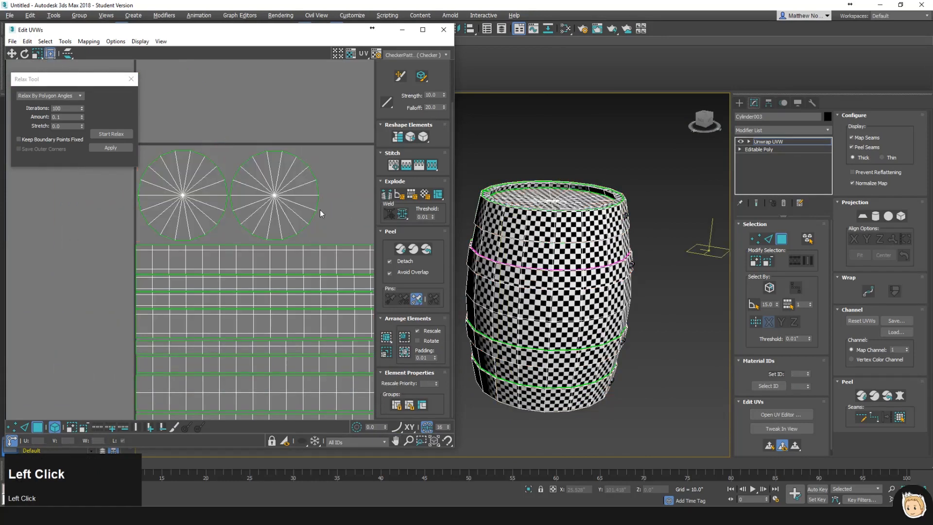
pyautogui.moveTo(326, 208); pyautogui.dragTo(237, 188, button='middle')
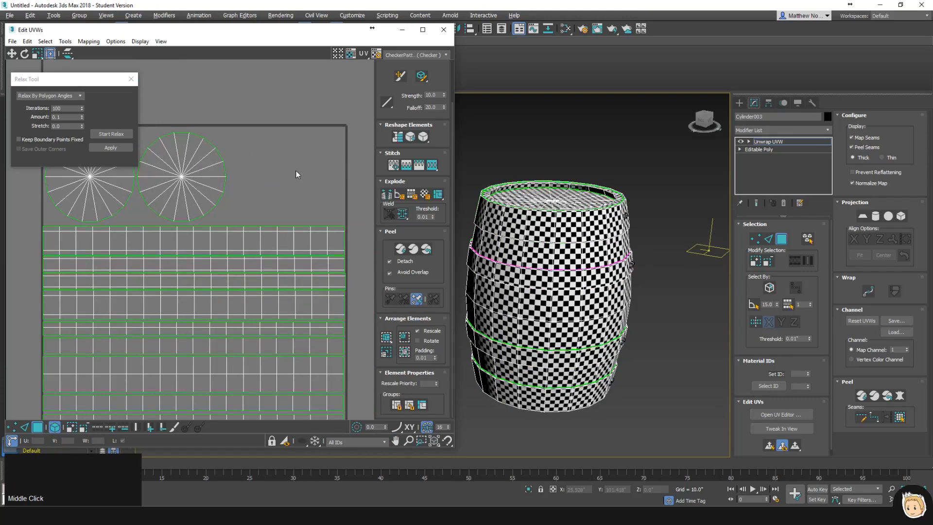
# - Close the Relax Tool and the UV editor
pyautogui.click(130, 79)
pyautogui.click(444, 30)
pyautogui.moveTo(623, 271); pyautogui.dragTo(539, 268, button='middle')
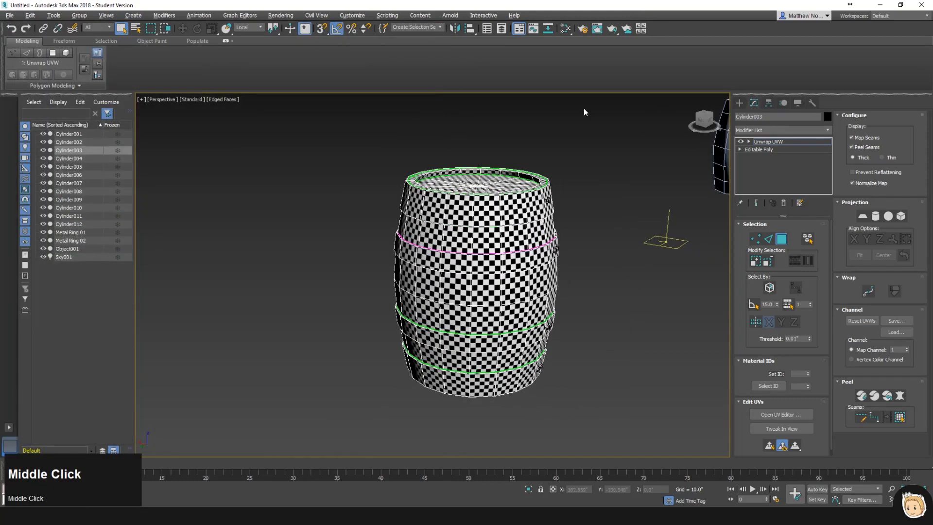
# - Turn off the shaded checker material display in the viewport through the Slate Material Editor and close the editor
pyautogui.press('m')
pyautogui.click(139, 75)
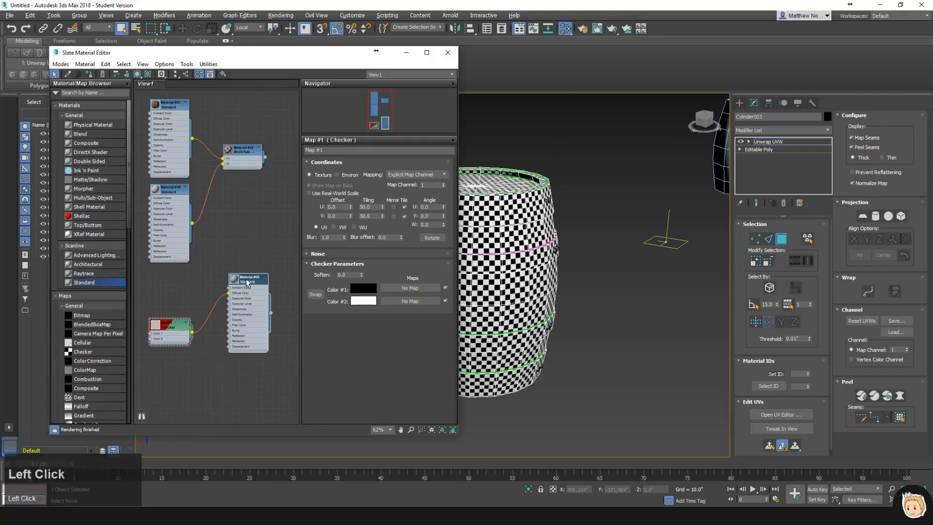
pyautogui.click(140, 74)
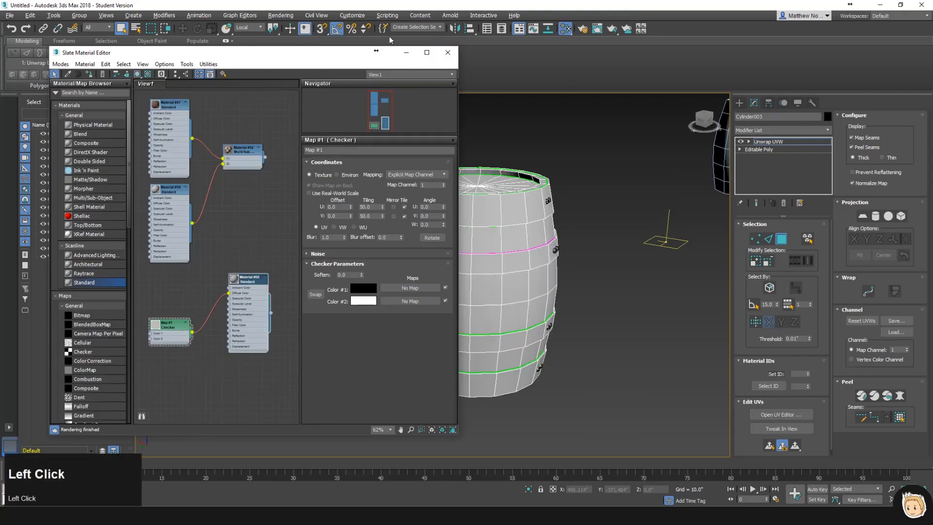
pyautogui.click(447, 53)
# - Leave the polygon selection level of the barrel's Unwrap UVW modifier
pyautogui.keyDown('alt'); pyautogui.moveTo(563, 240); pyautogui.dragTo(619, 229, button='middle'); pyautogui.keyUp('alt')
pyautogui.keyDown('alt'); pyautogui.moveTo(491, 243); pyautogui.dragTo(444, 204, button='middle'); pyautogui.keyUp('alt')
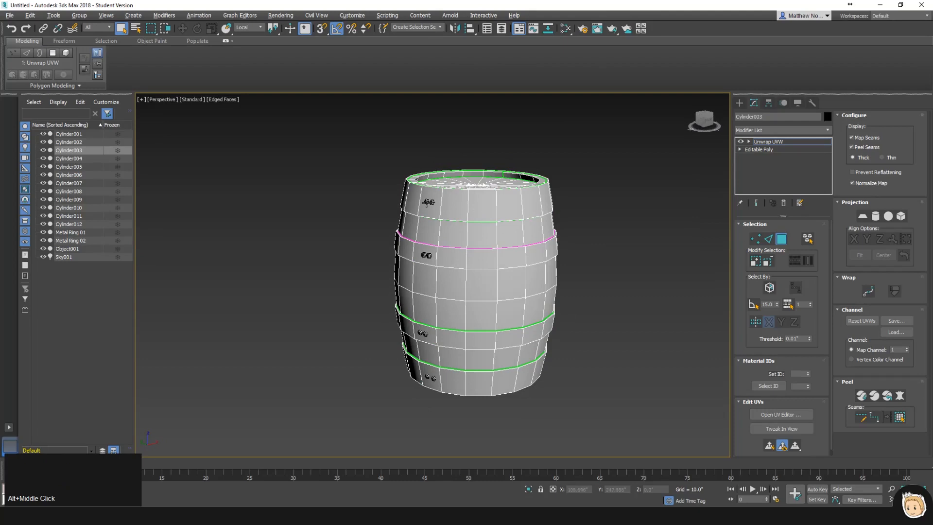
pyautogui.click(430, 203)
pyautogui.click(781, 238)
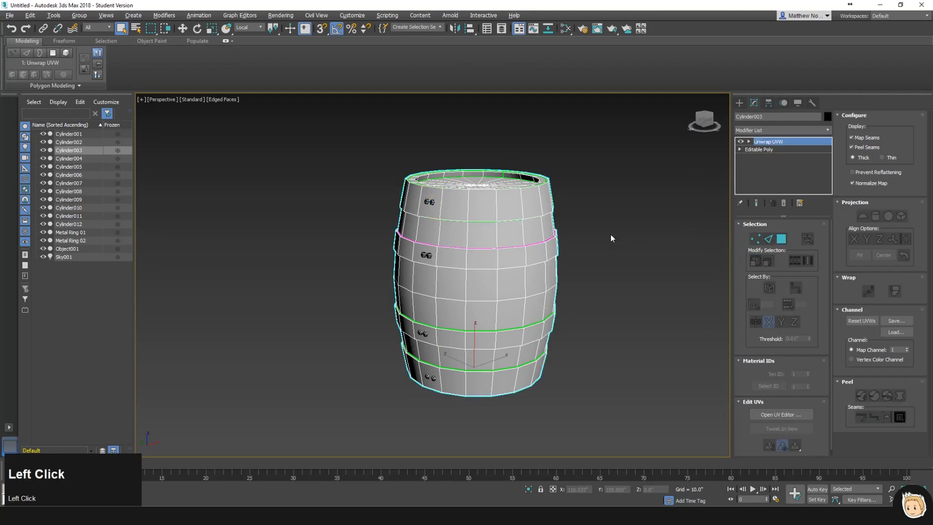
pyautogui.click(611, 236)
pyautogui.click(427, 201)
pyautogui.keyDown('ctrl'); pyautogui.click(428, 252); pyautogui.keyUp('ctrl')
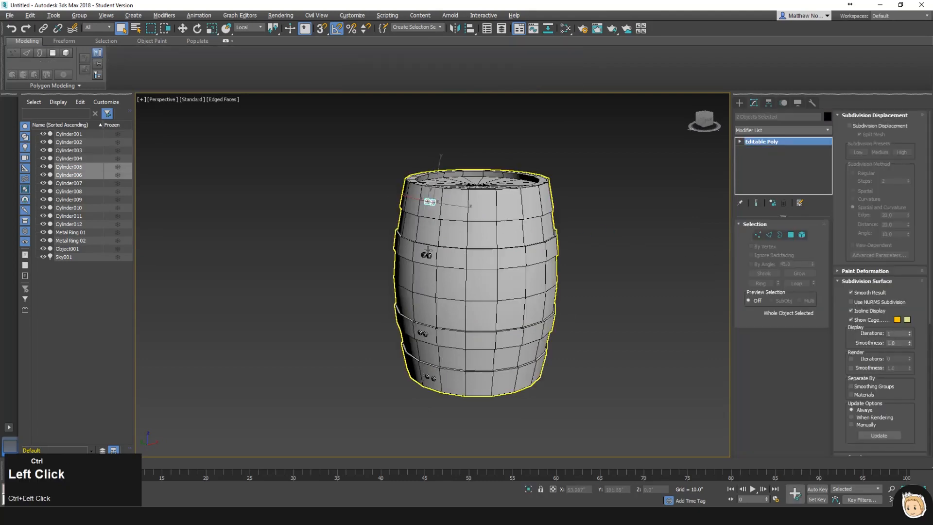
pyautogui.keyDown('ctrl'); pyautogui.click(428, 254); pyautogui.keyUp('ctrl')
pyautogui.keyDown('ctrl'); pyautogui.click(427, 307); pyautogui.keyUp('ctrl')
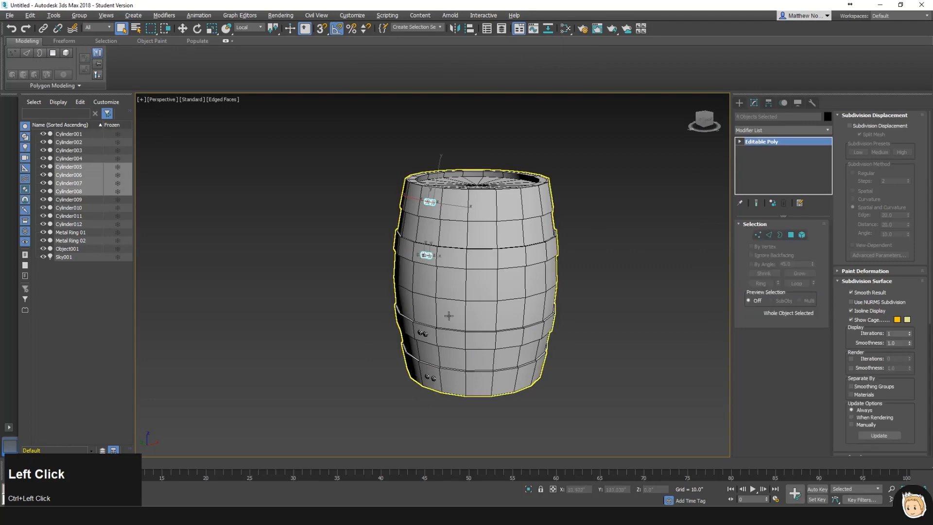
# - Select the first rivet of the upper pair and show the checker material shaded in the viewport
pyautogui.click(426, 209)
pyautogui.scroll(6, 453, 222)
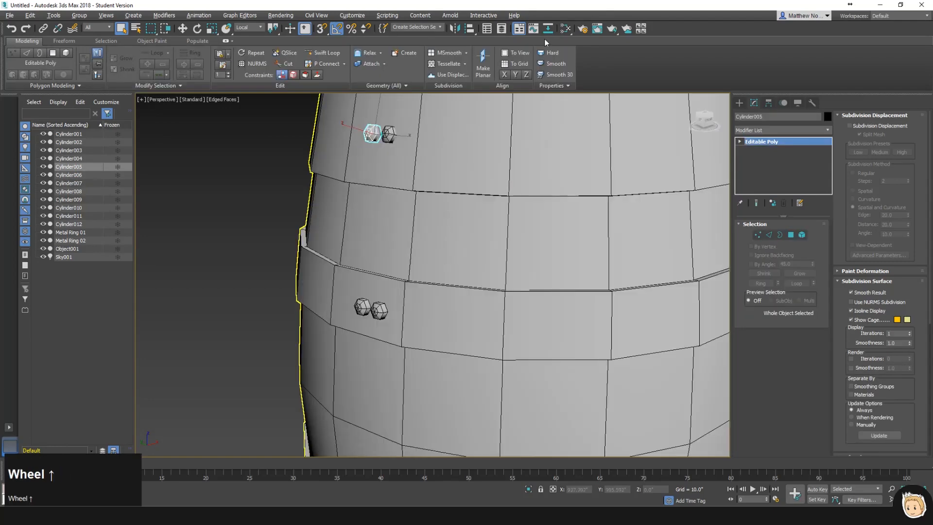
pyautogui.press('m')
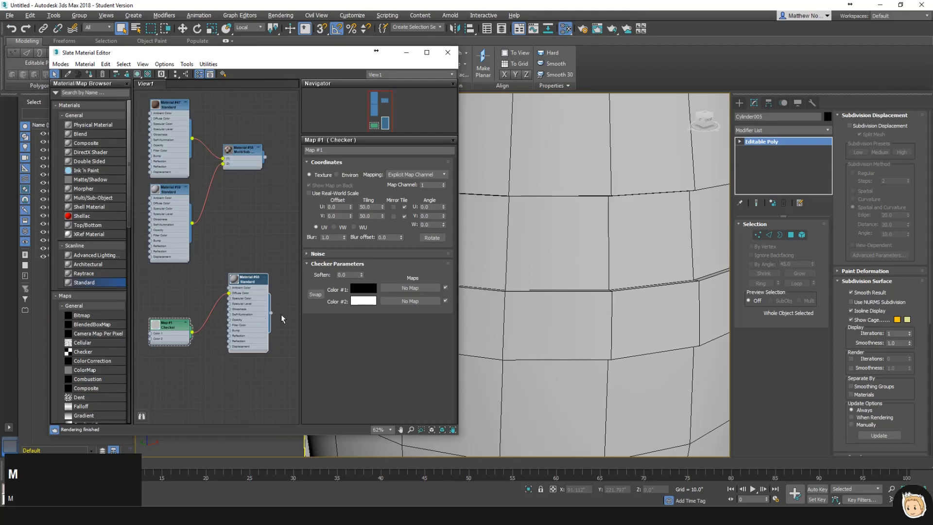
pyautogui.moveTo(353, 53); pyautogui.dragTo(208, 37)
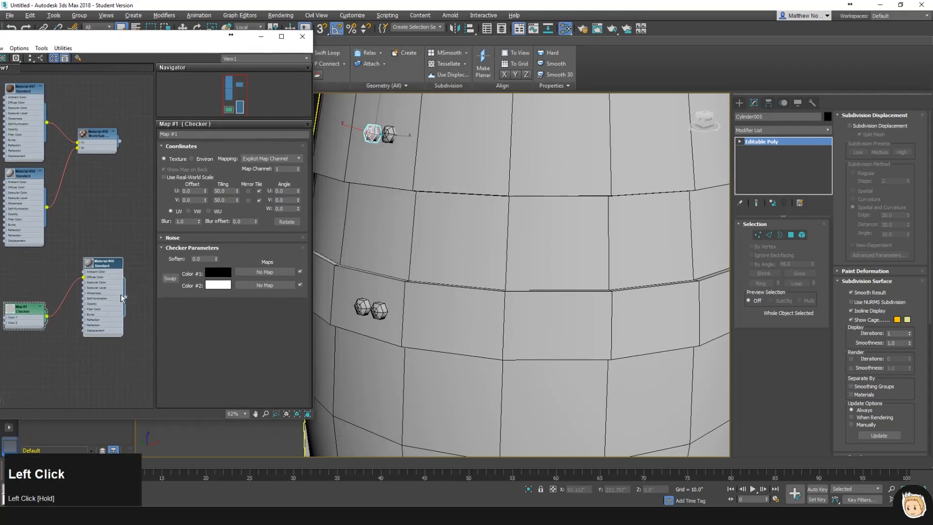
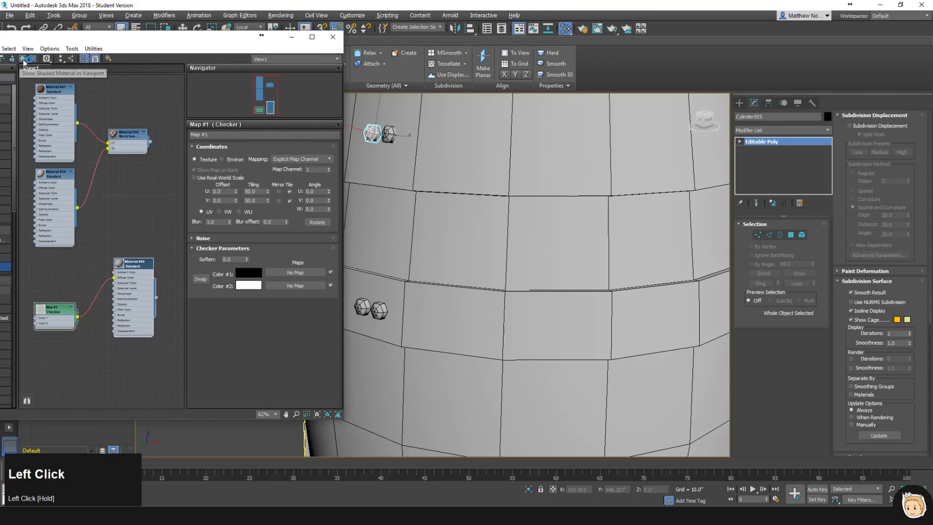
pyautogui.click(23, 59)
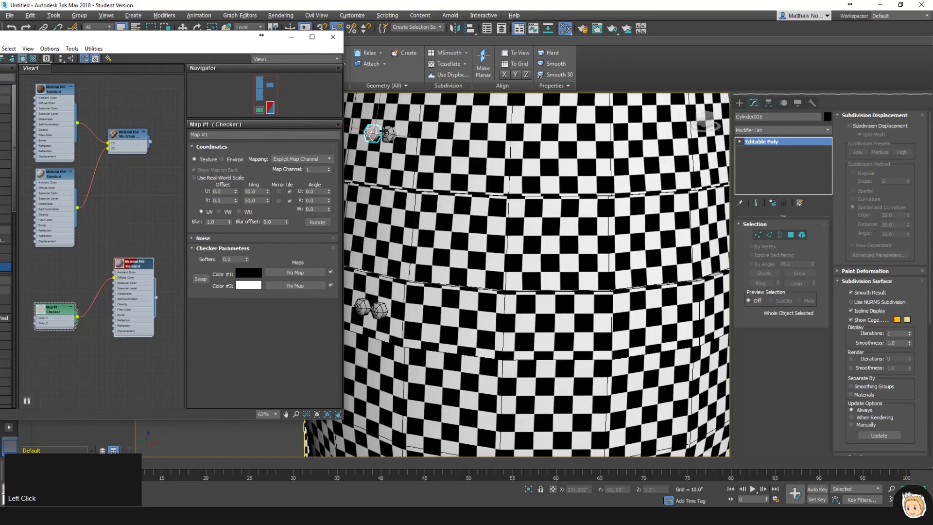
# - Add the other seven rivets down the barrel's side to the selection and close the Slate Material Editor
pyautogui.scroll(3, 387, 154)
pyautogui.moveTo(413, 143); pyautogui.dragTo(498, 231, button='middle')
pyautogui.scroll(2, 498, 232)
pyautogui.keyDown('ctrl'); pyautogui.click(517, 170); pyautogui.keyUp('ctrl')
pyautogui.scroll(-3, 516, 170)
pyautogui.scroll(-3, 516, 170)
pyautogui.moveTo(515, 169); pyautogui.dragTo(513, 114, button='middle')
pyautogui.keyDown('ctrl'); pyautogui.click(490, 227); pyautogui.keyUp('ctrl')
pyautogui.keyDown('ctrl'); pyautogui.click(507, 230); pyautogui.keyUp('ctrl')
pyautogui.moveTo(509, 243); pyautogui.dragTo(510, 108, button='middle')
pyautogui.keyDown('ctrl'); pyautogui.click(470, 314); pyautogui.keyUp('ctrl')
pyautogui.keyDown('ctrl'); pyautogui.click(486, 318); pyautogui.keyUp('ctrl')
pyautogui.moveTo(485, 332); pyautogui.dragTo(484, 263, button='middle')
pyautogui.keyDown('ctrl'); pyautogui.click(485, 358); pyautogui.keyUp('ctrl')
pyautogui.keyDown('ctrl'); pyautogui.click(504, 365); pyautogui.keyUp('ctrl')
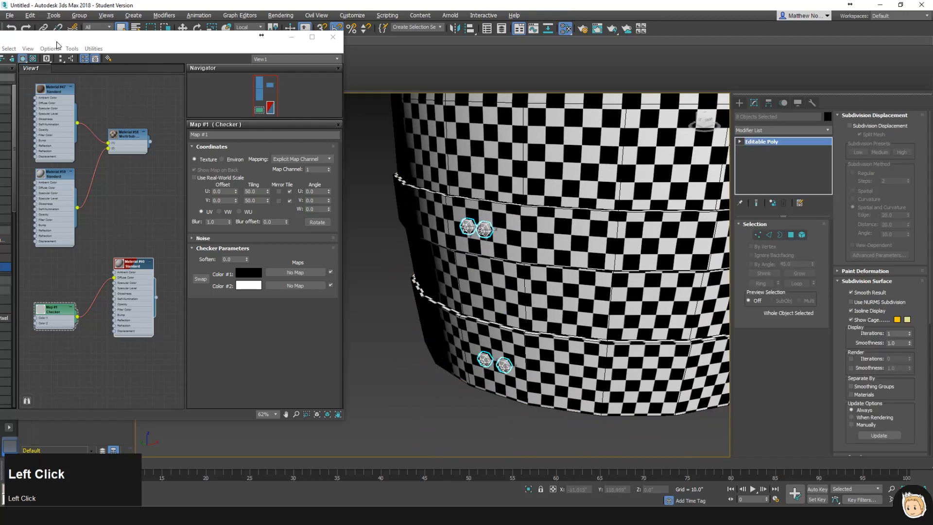
pyautogui.moveTo(57, 45); pyautogui.dragTo(127, 51)
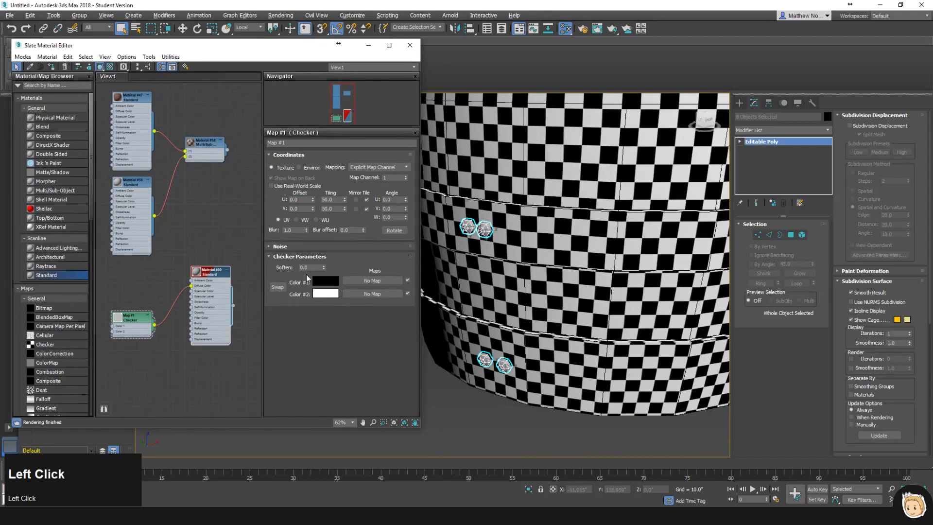
pyautogui.click(410, 45)
# - Apply an Unwrap UVW modifier to only the first rivet of the upper pair
pyautogui.moveTo(503, 112); pyautogui.dragTo(486, 243, button='middle')
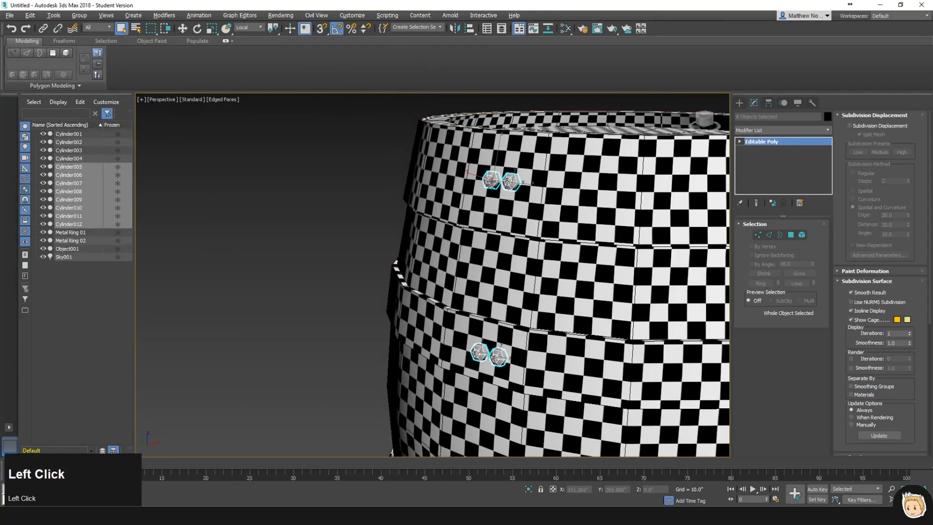
pyautogui.click(491, 180)
pyautogui.click(794, 131)
pyautogui.write('unwr')
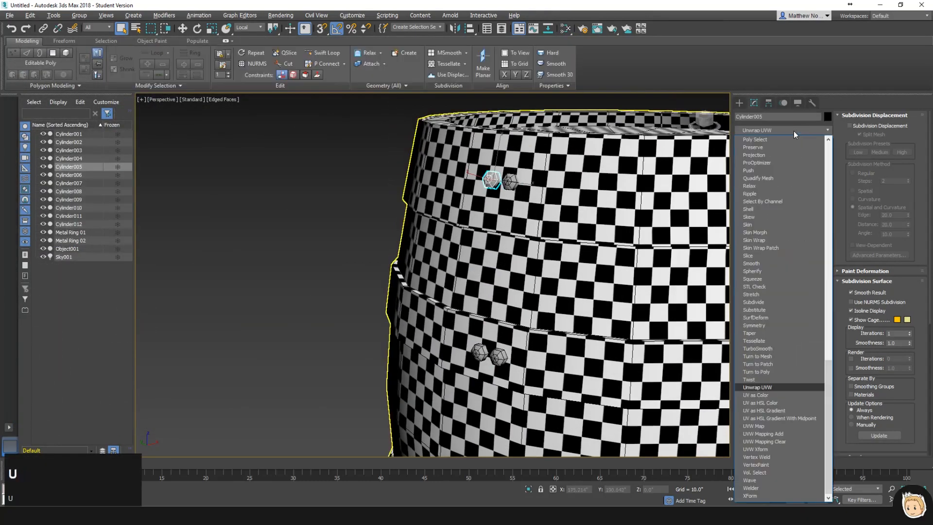
pyautogui.press('Return')
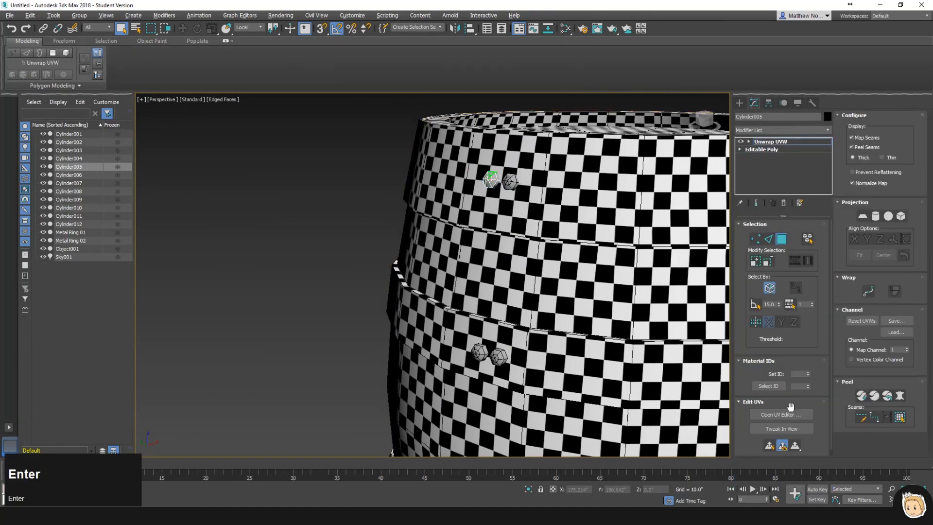
# - Planar-map all of the rivet's polygons with Best Align in the UV editor, with the checker background hidden
pyautogui.click(791, 412)
pyautogui.click(52, 339)
pyautogui.hotkey('ctrl', 'a')
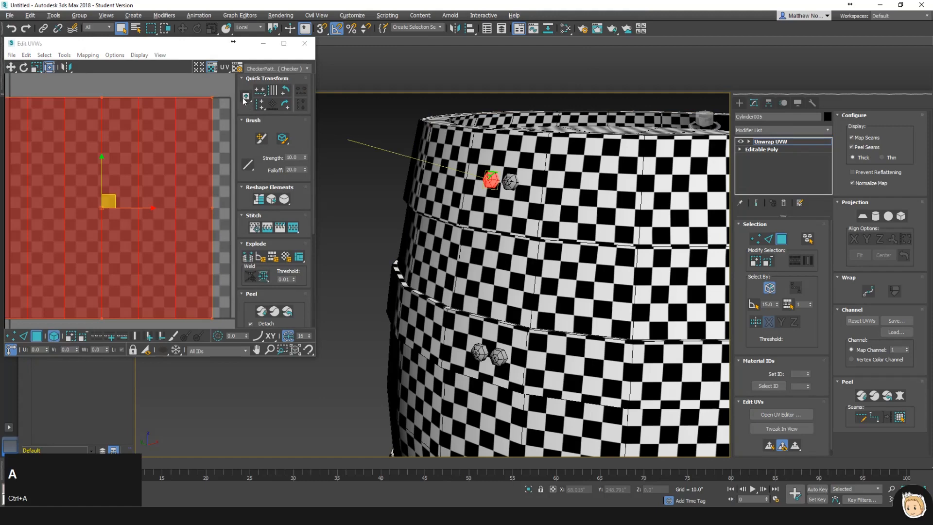
pyautogui.click(213, 68)
pyautogui.click(860, 216)
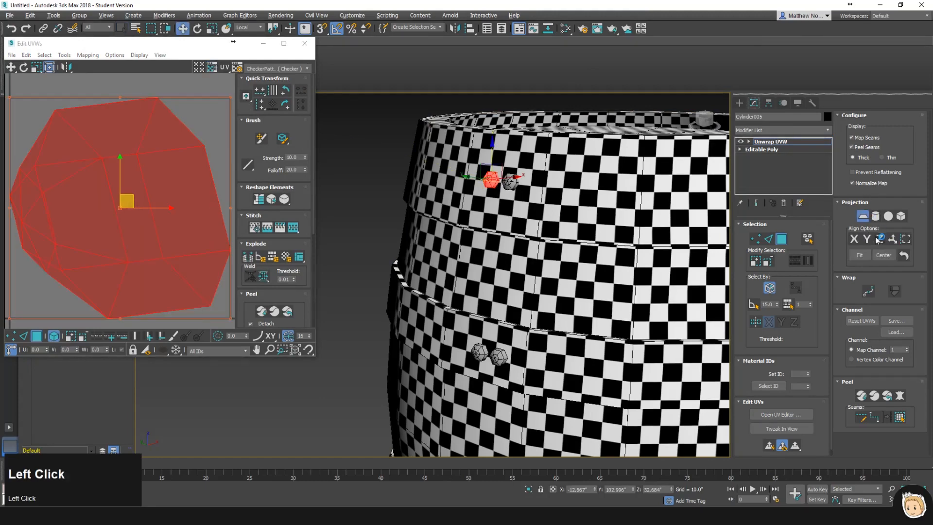
pyautogui.click(860, 256)
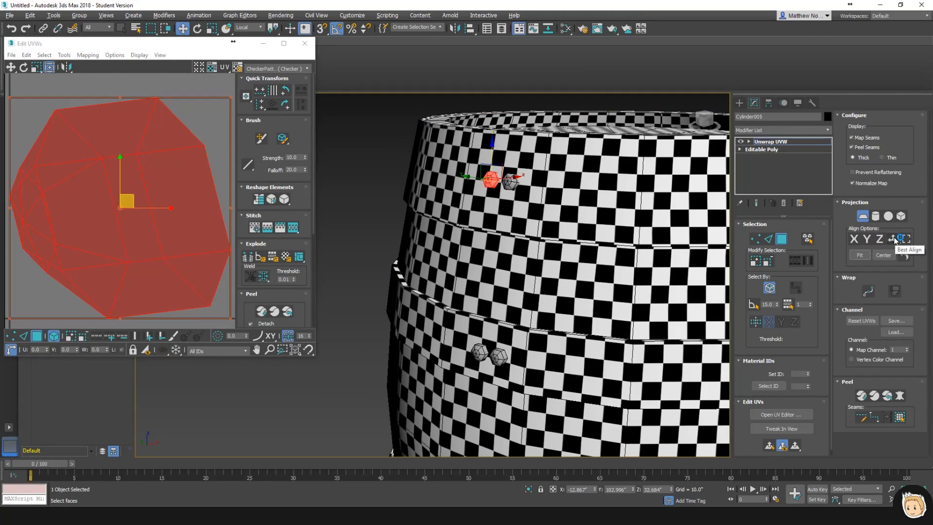
pyautogui.click(896, 239)
pyautogui.click(868, 221)
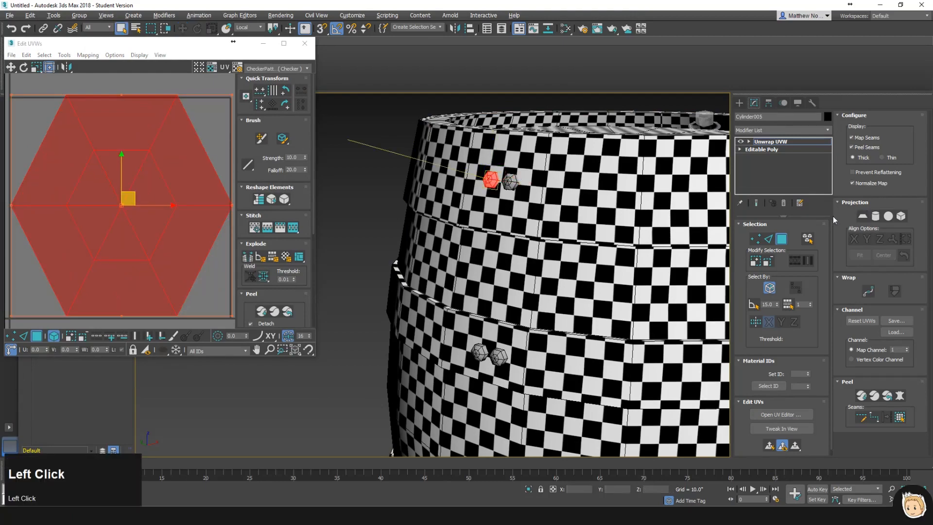
# - Scale the hexagonal rivet shell down to about two thirds of the tile width and centre it in the UV tile
pyautogui.scroll(3, 507, 208)
pyautogui.keyDown('alt'); pyautogui.moveTo(501, 203); pyautogui.dragTo(461, 305, button='middle'); pyautogui.keyUp('alt')
pyautogui.scroll(3, 472, 210)
pyautogui.scroll(3, 463, 310)
pyautogui.keyDown('alt'); pyautogui.moveTo(450, 191); pyautogui.dragTo(503, 211, button='middle'); pyautogui.keyUp('alt')
pyautogui.keyDown('ctrl'); pyautogui.moveTo(232, 94); pyautogui.dragTo(160, 164); pyautogui.keyUp('ctrl')
pyautogui.moveTo(100, 183); pyautogui.dragTo(130, 154)
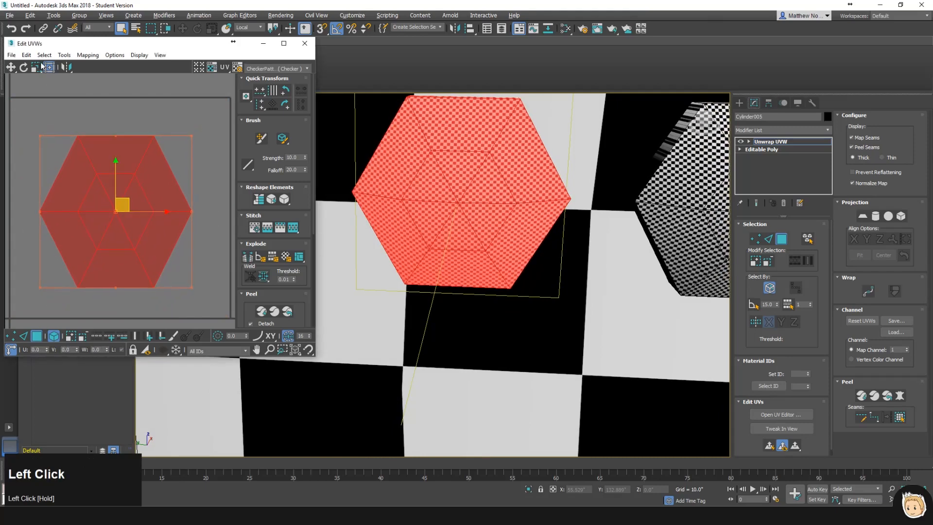
# - Relax the rivet's UV shell by polygon angles with 100 iterations and an amount of 0.1
pyautogui.click(63, 56)
pyautogui.click(83, 183)
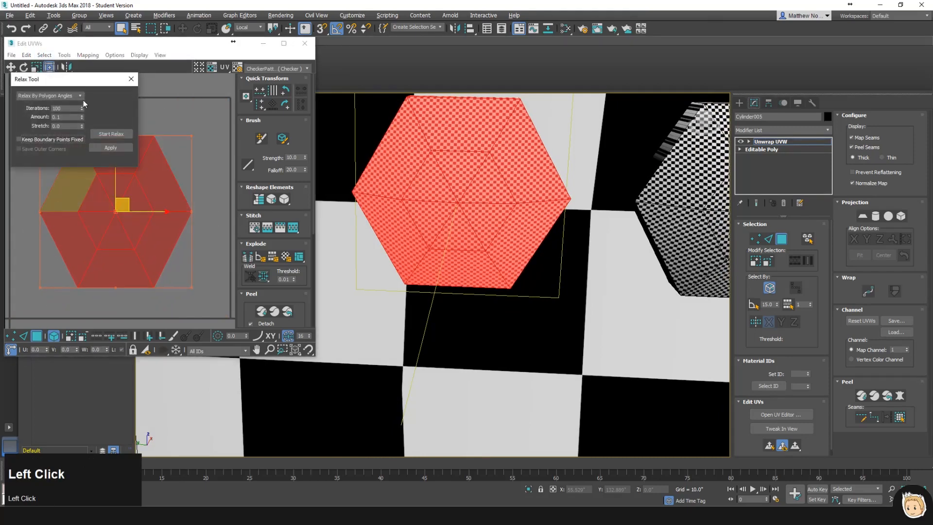
pyautogui.click(115, 135)
# - Shrink the relaxed rivet shell into the upper-right corner of the UV tile, then close the UV editor and deselect the rivet
pyautogui.keyDown('alt'); pyautogui.moveTo(384, 212); pyautogui.dragTo(334, 200, button='middle'); pyautogui.keyUp('alt')
pyautogui.keyDown('ctrl'); pyautogui.moveTo(211, 130); pyautogui.dragTo(62, 247); pyautogui.keyUp('ctrl')
pyautogui.moveTo(56, 260); pyautogui.dragTo(202, 123)
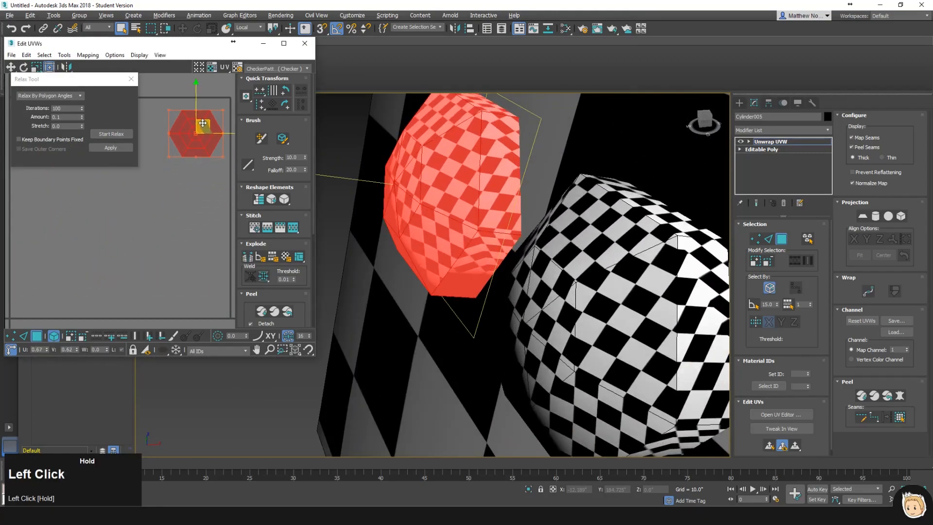
pyautogui.click(130, 79)
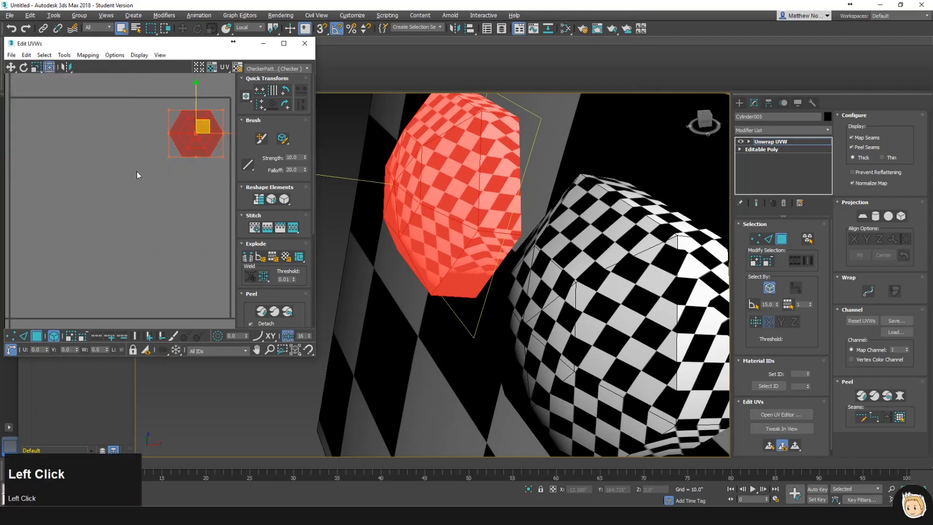
pyautogui.click(305, 43)
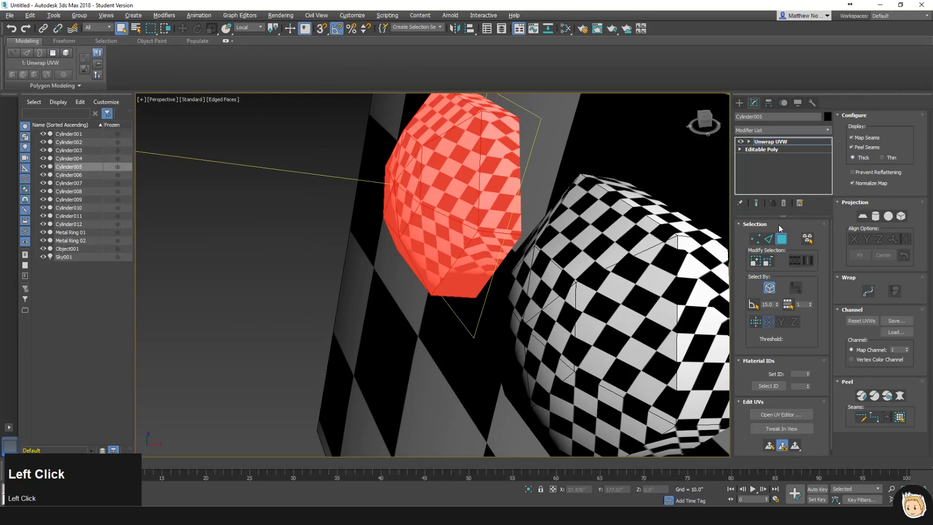
pyautogui.click(781, 240)
pyautogui.click(324, 294)
# - Select the barrel together with its eight rivets and apply one shared Unwrap UVW modifier
pyautogui.scroll(-10, 307, 229)
pyautogui.scroll(2, 315, 218)
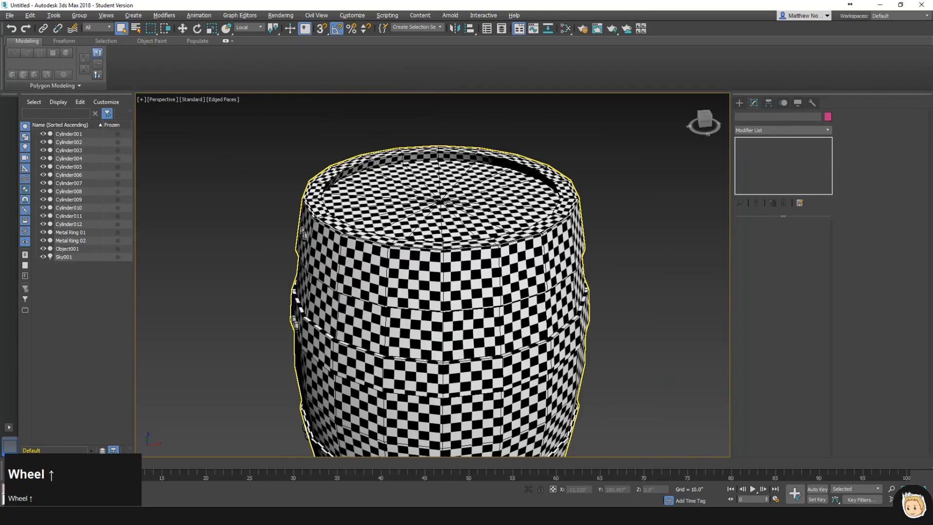
pyautogui.scroll(-6, 306, 156)
pyautogui.moveTo(306, 156); pyautogui.dragTo(467, 298)
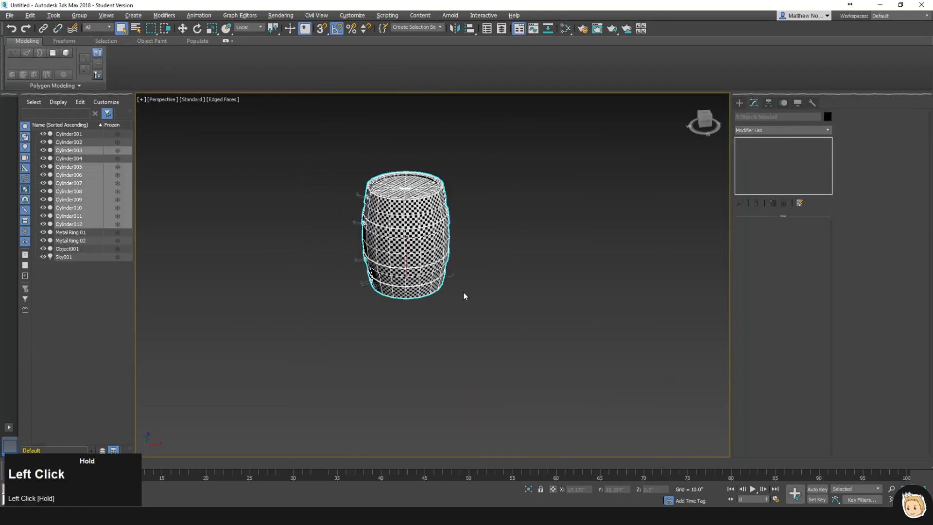
pyautogui.click(787, 131)
pyautogui.write('unw')
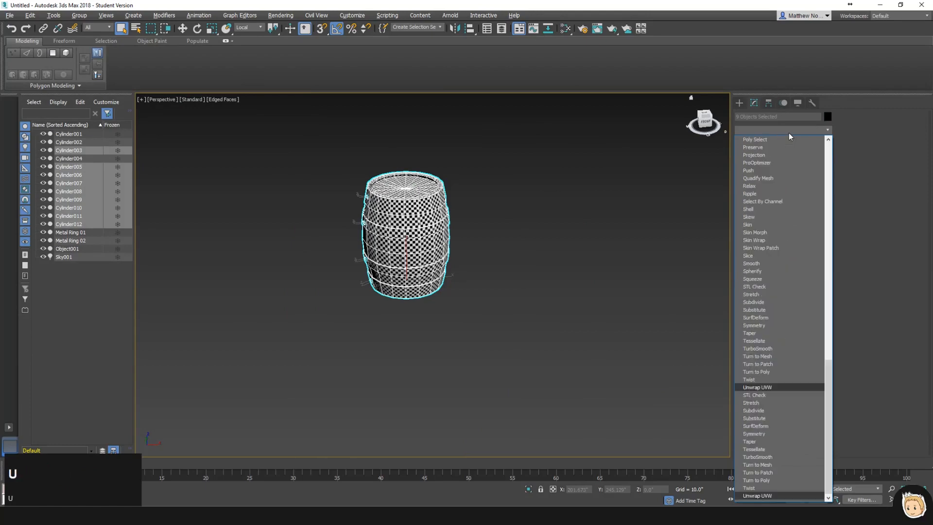
pyautogui.press('Return')
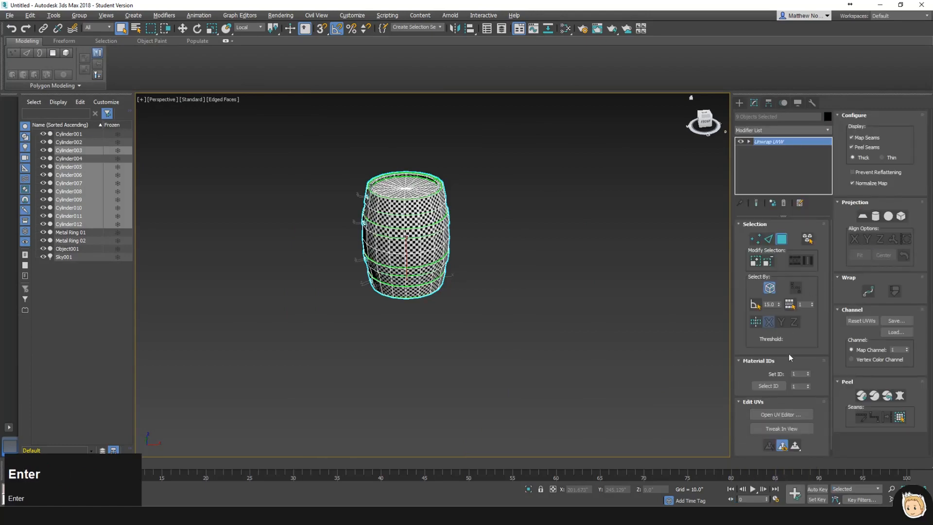
# - In the shared UV layout, scale the stacked rivet shells down and place them beside the second circular cap, just above the strips
pyautogui.click(781, 415)
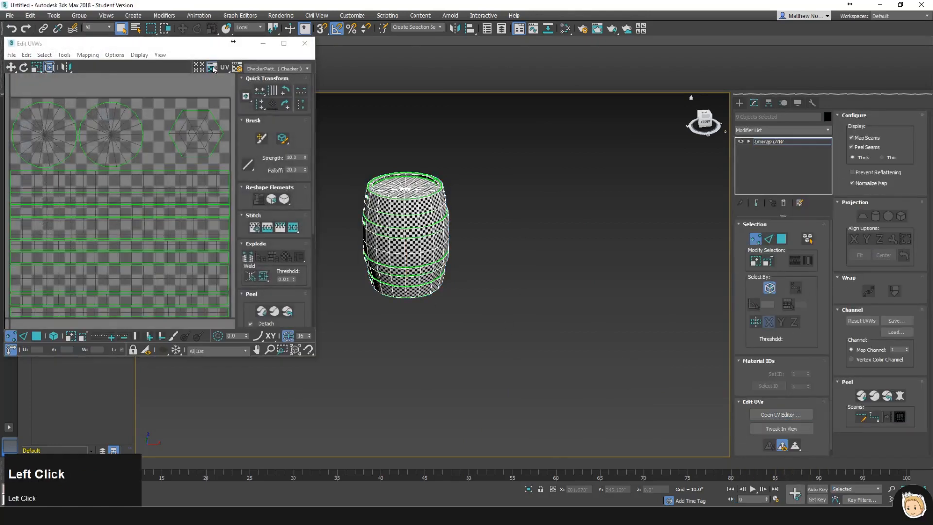
pyautogui.click(212, 68)
pyautogui.click(37, 336)
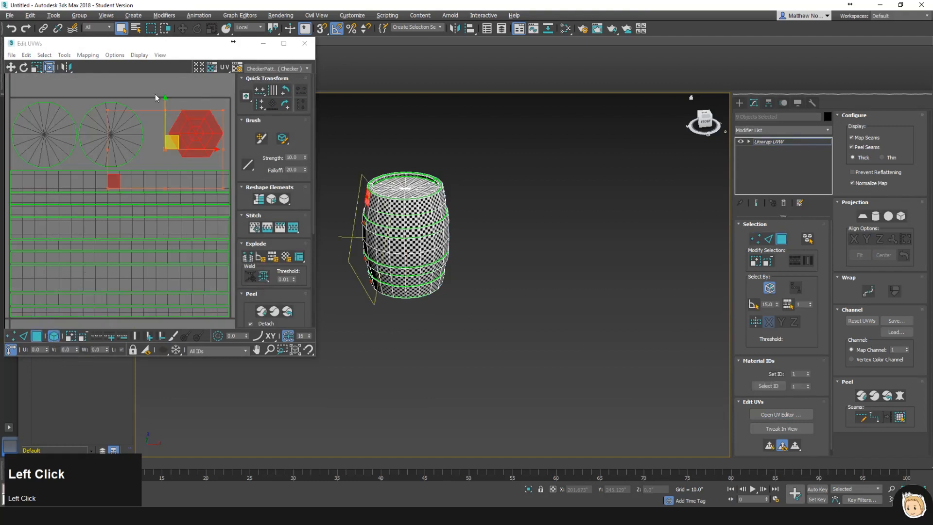
pyautogui.click(202, 97)
pyautogui.click(214, 115)
pyautogui.keyDown('ctrl'); pyautogui.moveTo(224, 108); pyautogui.dragTo(114, 175); pyautogui.keyUp('ctrl')
pyautogui.scroll(2, 190, 153)
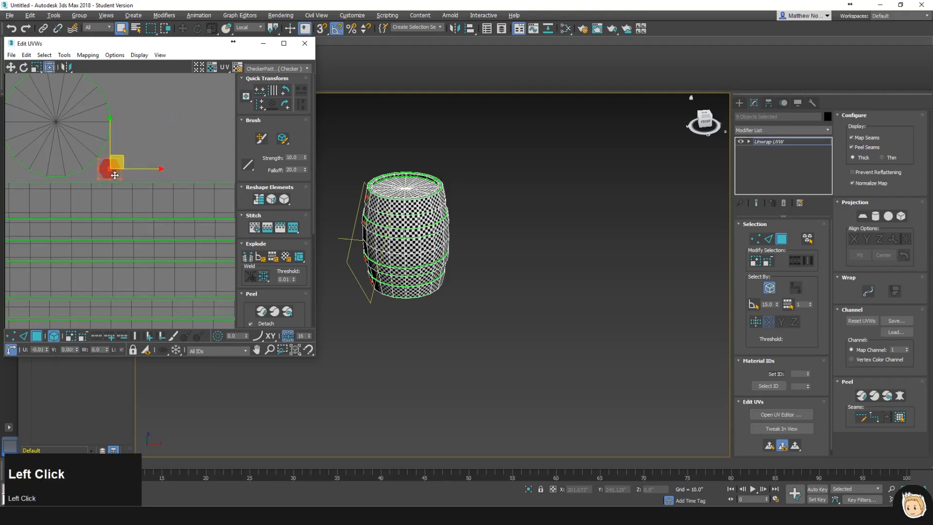
pyautogui.click(197, 151)
pyautogui.scroll(-3, 182, 156)
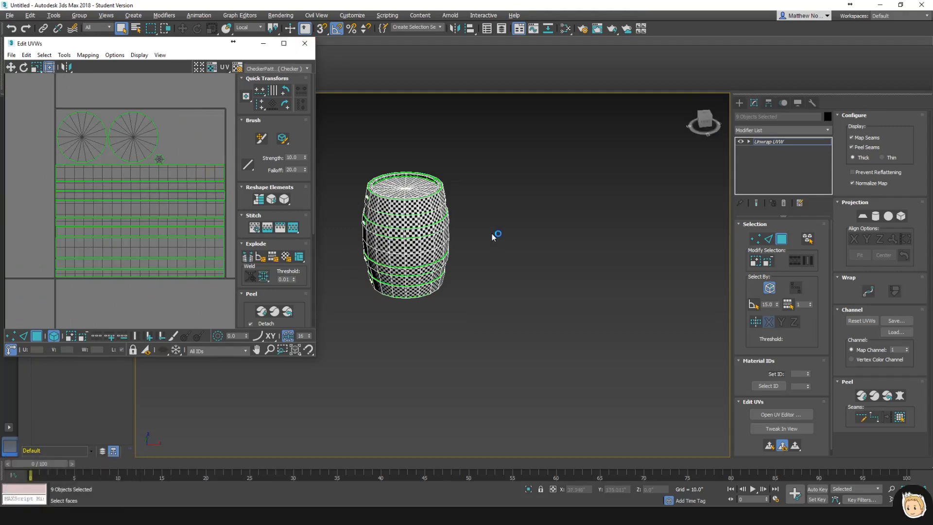
# - Close the UV editor and switch the viewport to High Quality display to check the barrel's checker pattern
pyautogui.moveTo(445, 228); pyautogui.dragTo(539, 238, button='middle')
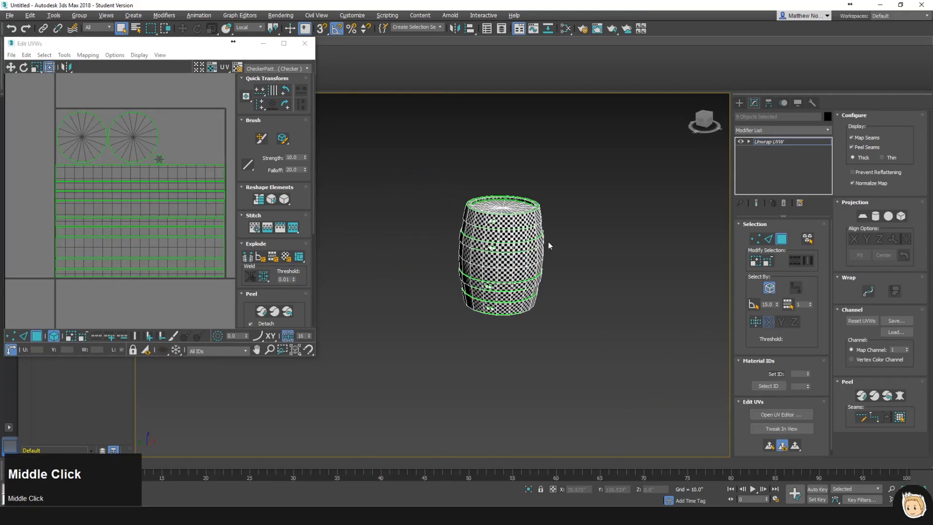
pyautogui.click(305, 44)
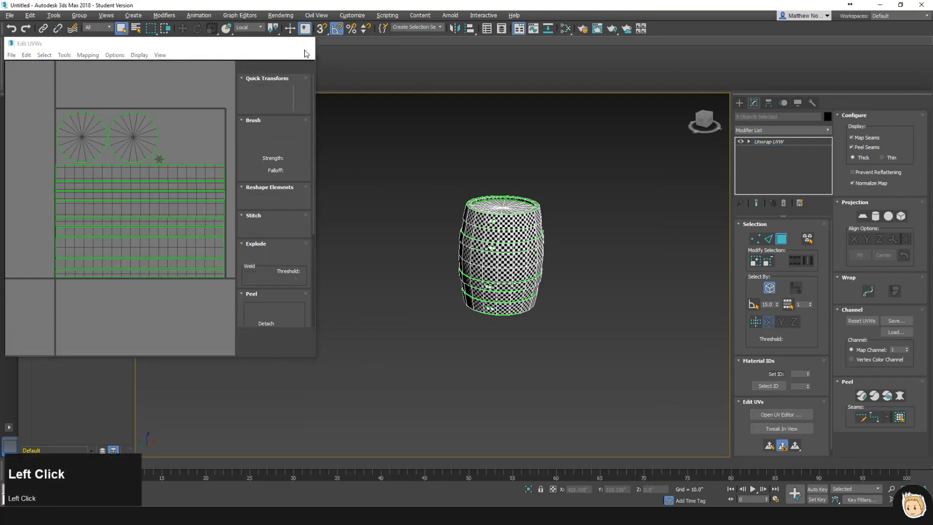
pyautogui.scroll(5, 505, 223)
pyautogui.keyDown('alt'); pyautogui.moveTo(508, 224); pyautogui.dragTo(495, 189, button='middle'); pyautogui.keyUp('alt')
pyautogui.click(191, 101)
pyautogui.click(208, 110)
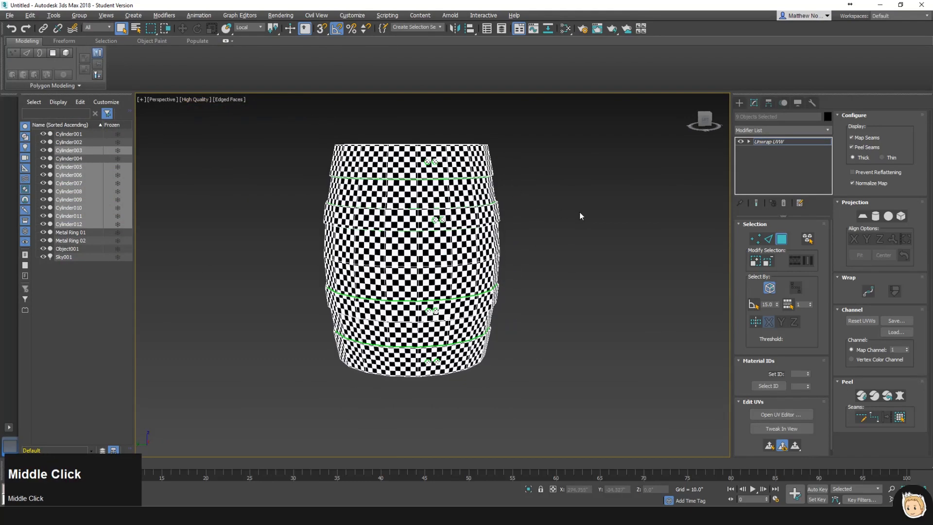
pyautogui.moveTo(581, 216); pyautogui.dragTo(578, 215, button='middle')
pyautogui.click(591, 219)
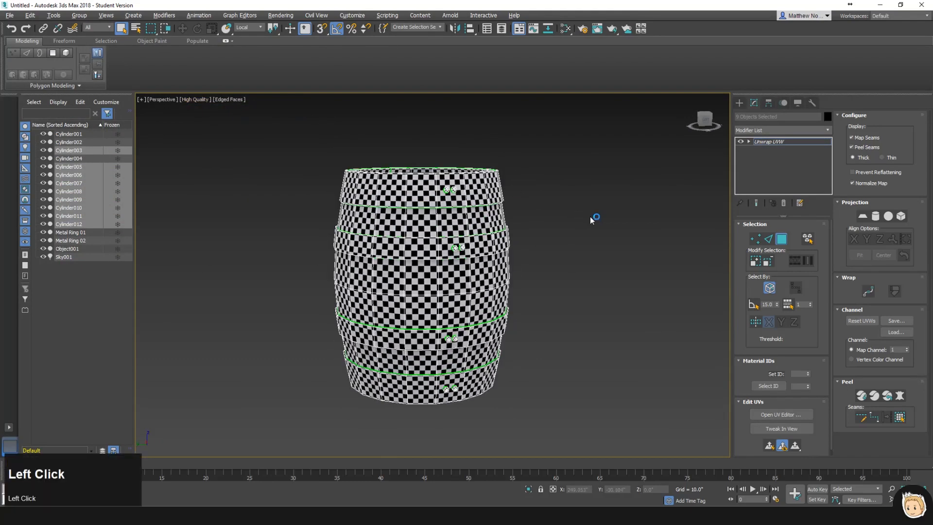
# - Collapse the shared Unwrap UVW modifier on the barrel and rivets, then clear the selection
pyautogui.rightClick(772, 142)
pyautogui.click(800, 224)
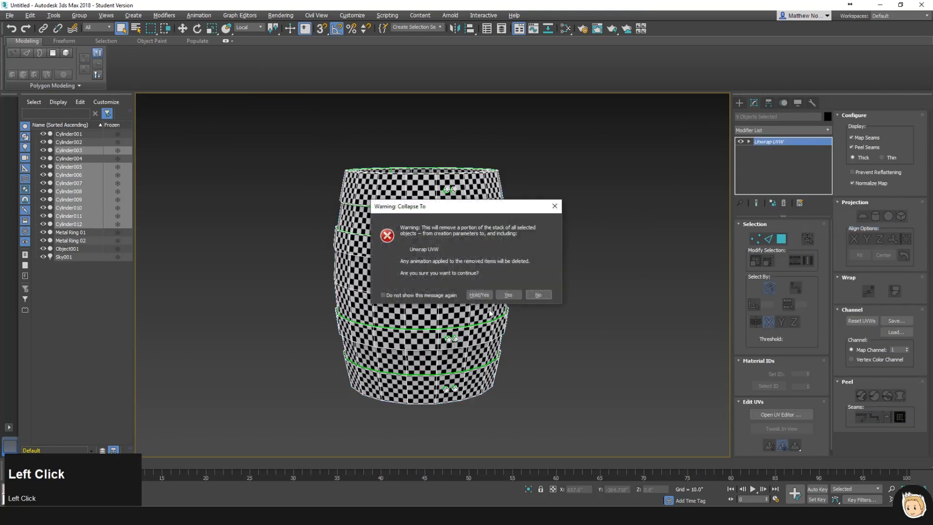
pyautogui.click(508, 295)
pyautogui.click(534, 187)
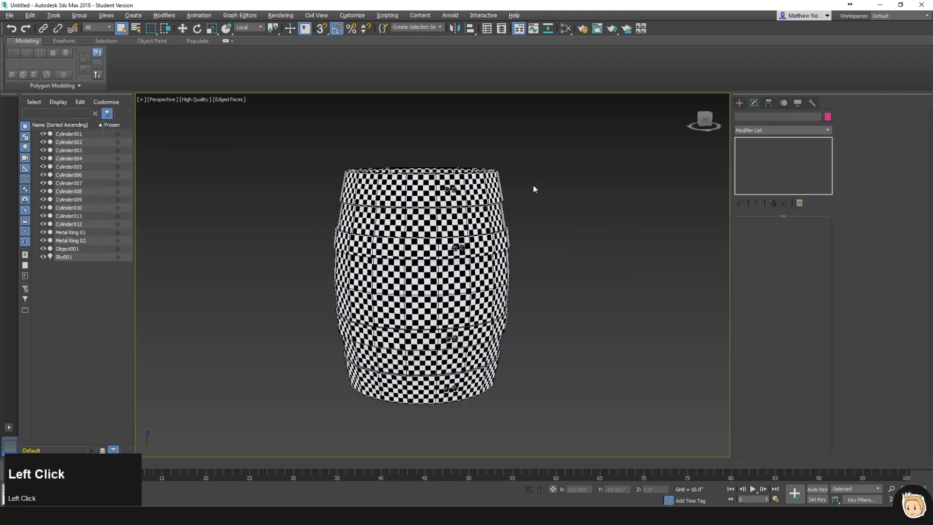
# - Turn off the edged faces display in the perspective viewport with nothing selected
pyautogui.click(489, 214)
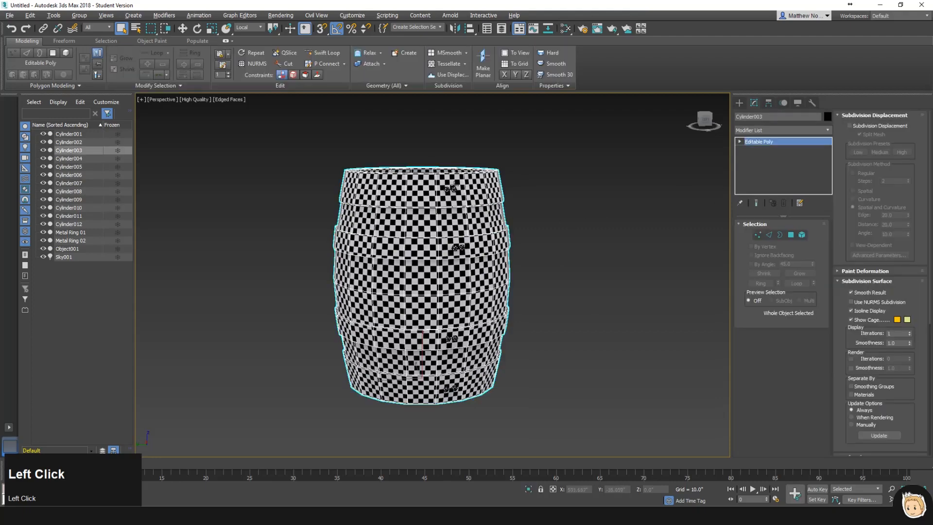
pyautogui.click(585, 243)
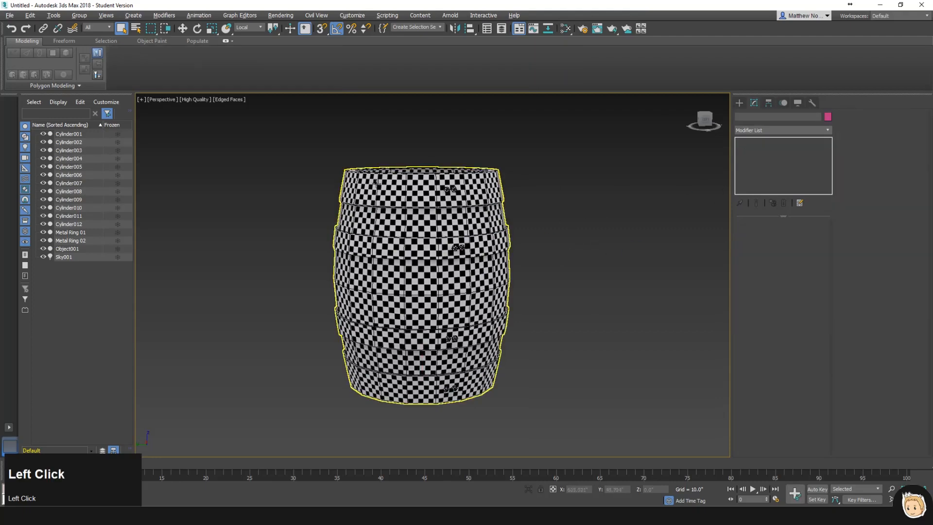
pyautogui.press('F4')
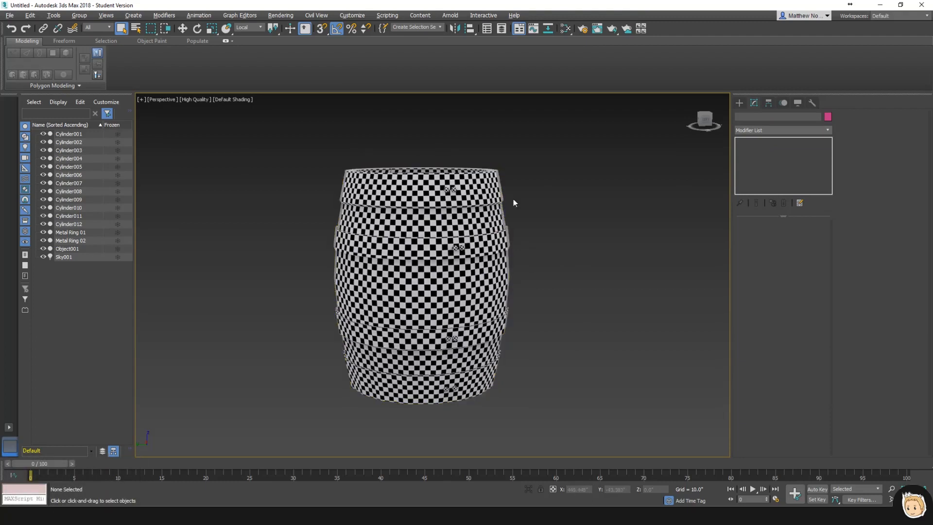
# - Reselect the barrel and its eight rivets and apply a new shared Unwrap UVW modifier
pyautogui.moveTo(298, 130); pyautogui.dragTo(547, 335)
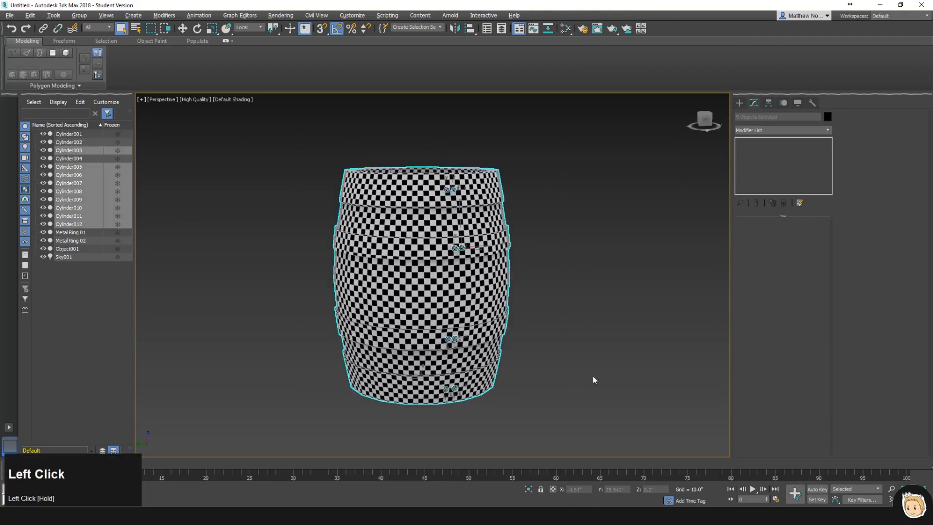
pyautogui.click(776, 131)
pyautogui.write('un')
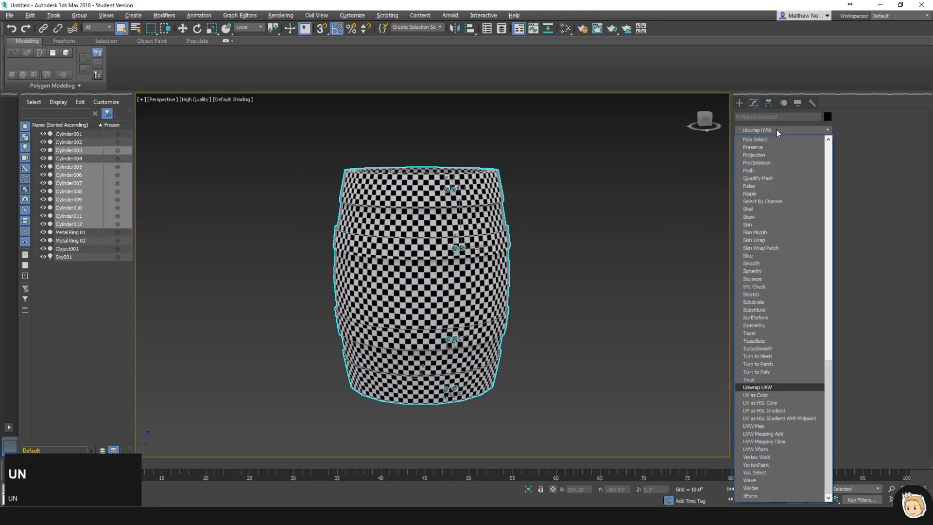
pyautogui.press('Return')
# - Render the combined UV layout of barrel and rivets as a 1024 × 1024 UV template and bring the rendered map into view
pyautogui.click(782, 414)
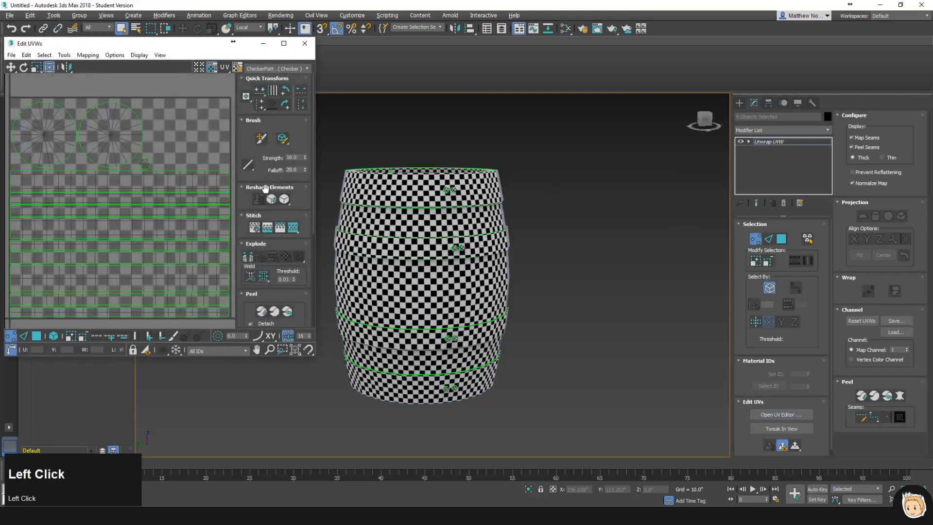
pyautogui.click(212, 67)
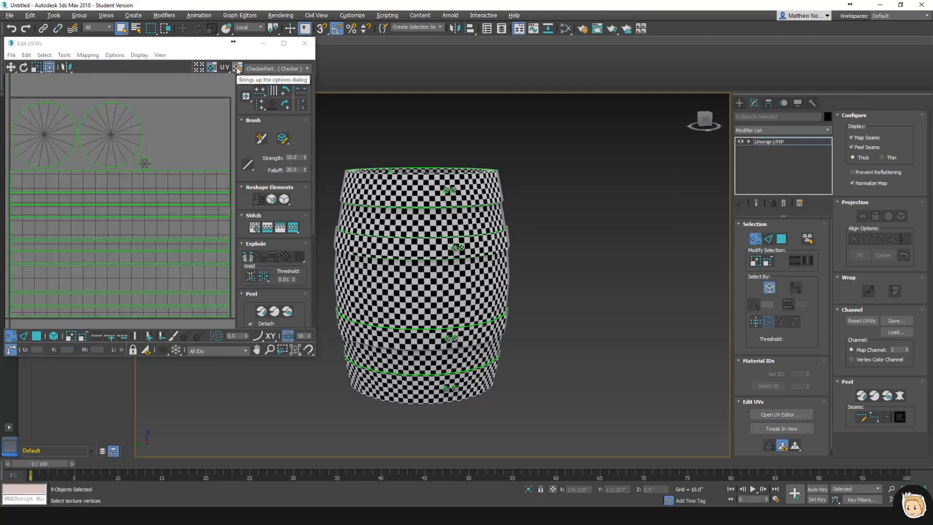
pyautogui.click(64, 56)
pyautogui.click(99, 221)
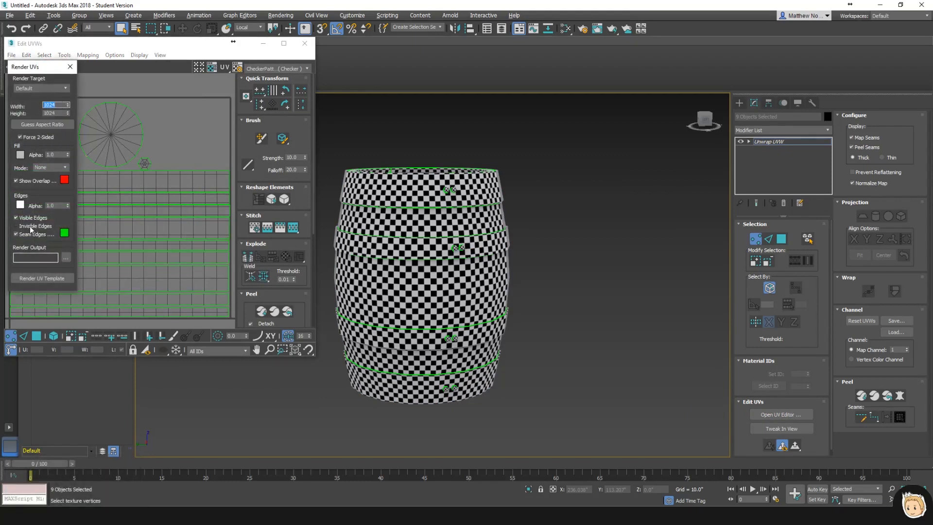
pyautogui.click(58, 280)
pyautogui.moveTo(877, 93); pyautogui.dragTo(318, 28)
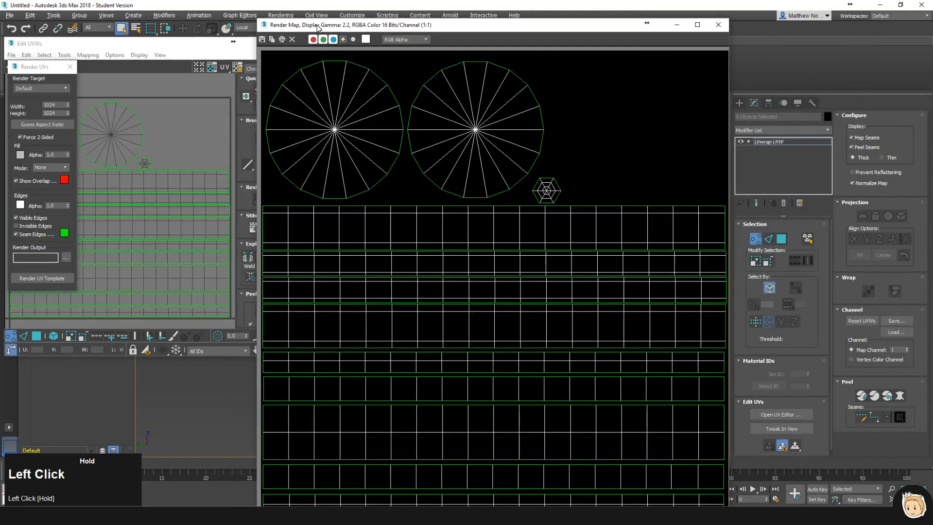
# - Copy the rendered UV map image to the clipboard and close its render window
pyautogui.scroll(-2, 559, 301)
pyautogui.scroll(2, 511, 262)
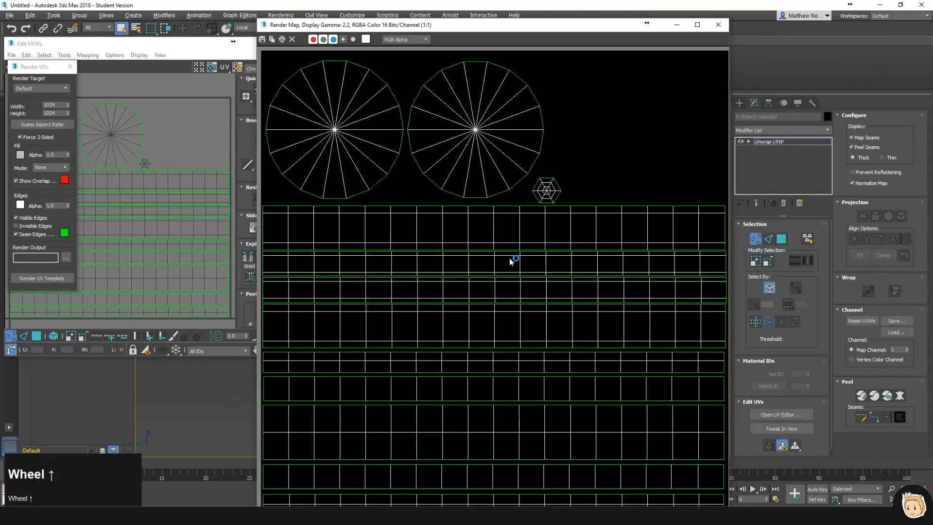
pyautogui.click(273, 39)
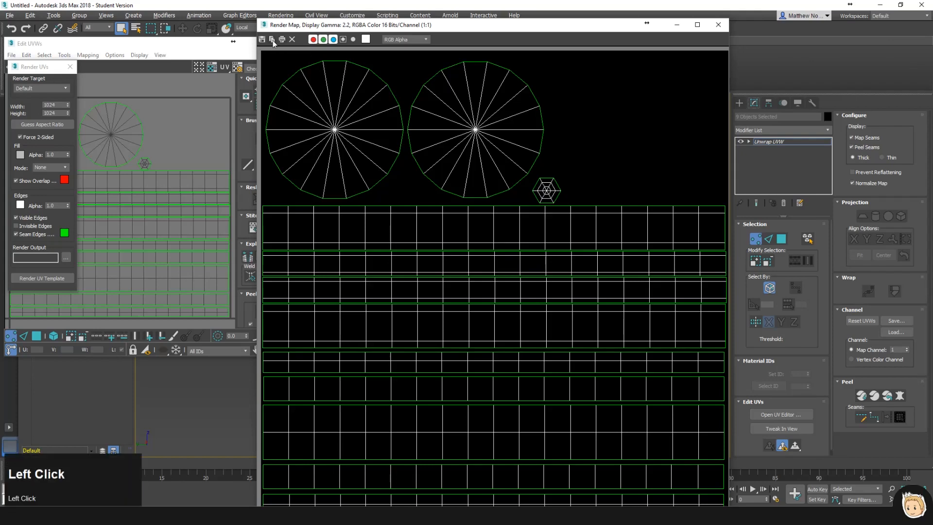
pyautogui.click(719, 25)
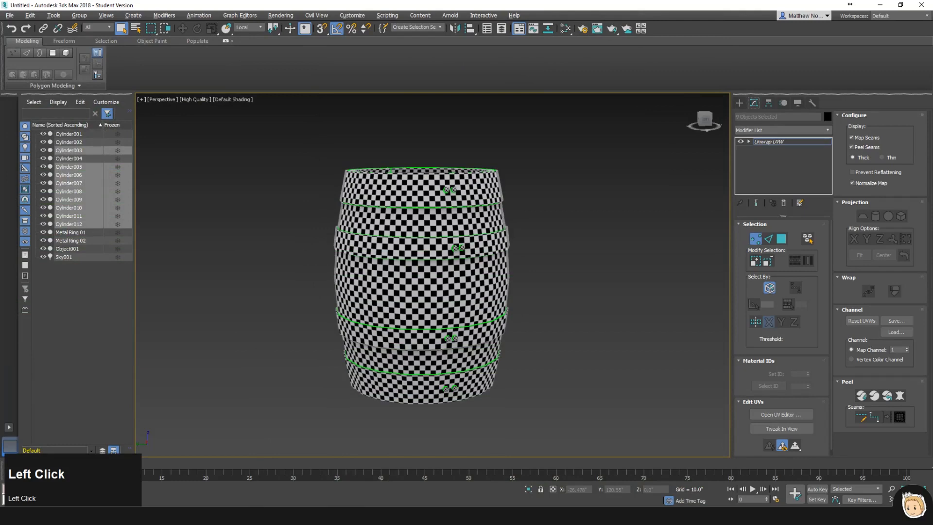
# - Switch to Photoshop, create a 1024 × 1024 document from the Clipboard preset, and paste in the UV layout with an empty layer above it
pyautogui.click(325, 515)
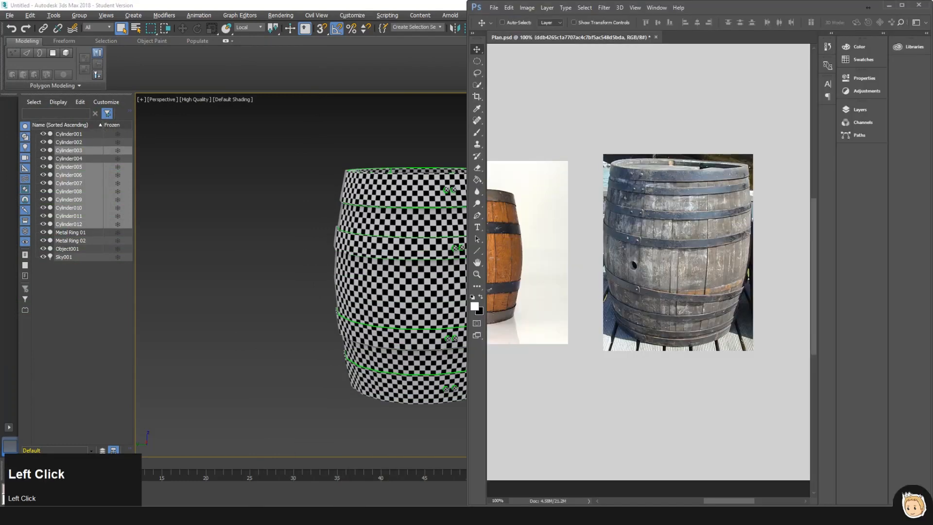
pyautogui.click(902, 6)
pyautogui.click(26, 6)
pyautogui.click(37, 18)
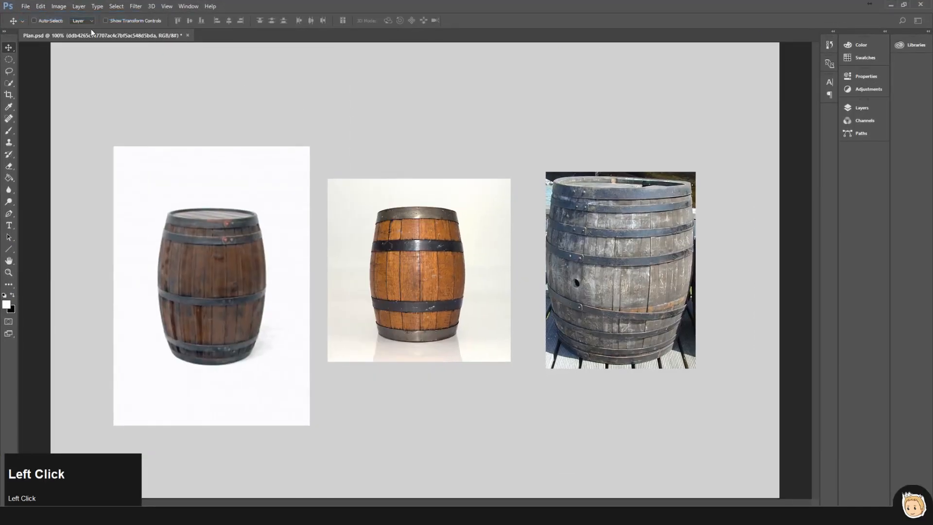
pyautogui.doubleClick(302, 218)
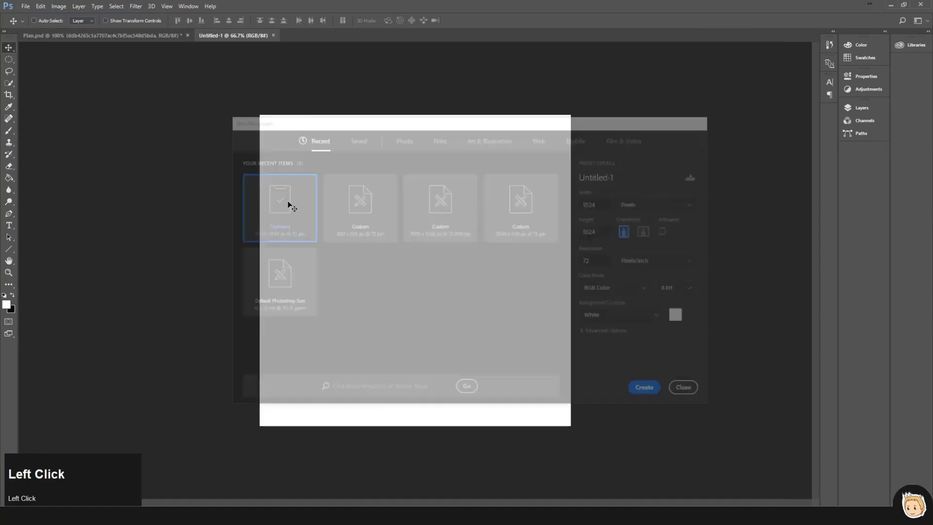
pyautogui.hotkey('ctrl', 'v')
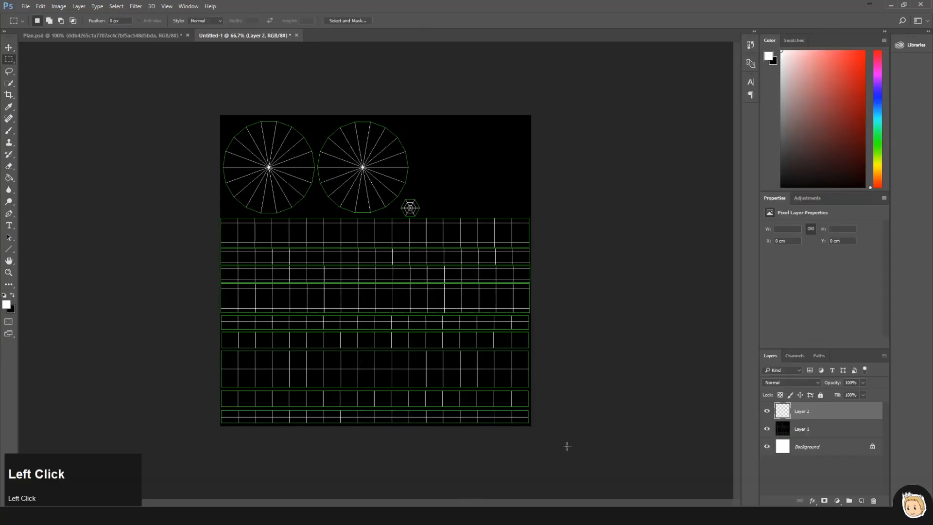
pyautogui.moveTo(567, 442); pyautogui.dragTo(450, 401)
pyautogui.scroll(1, 458, 395)
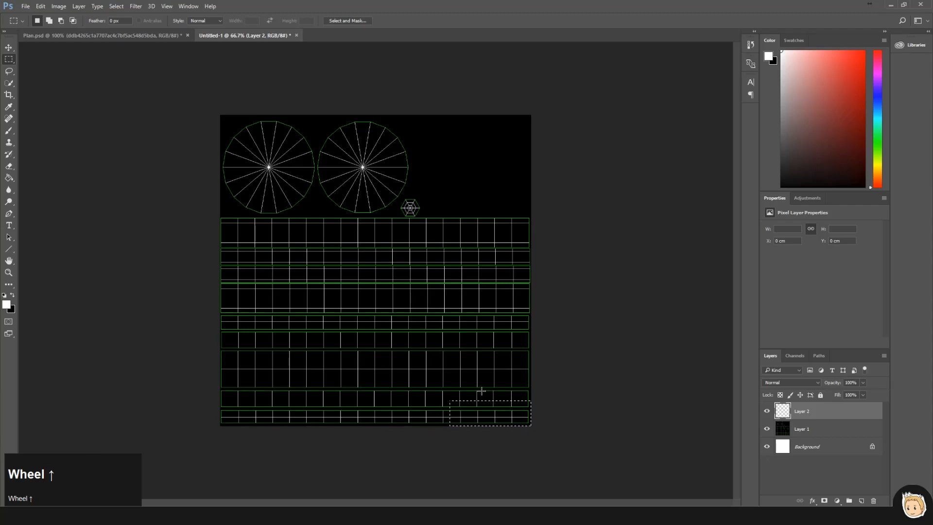
pyautogui.hotkey('ctrl', 'd')
pyautogui.hotkey('ctrl', '+')
pyautogui.hotkey('ctrl', '+')
pyautogui.moveTo(584, 419); pyautogui.dragTo(490, 121)
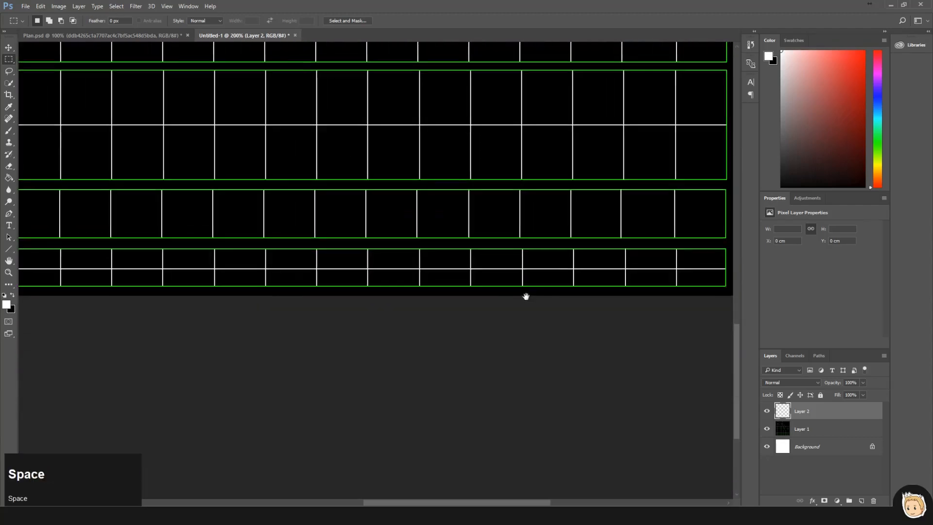
pyautogui.moveTo(644, 216); pyautogui.dragTo(525, 340)
pyautogui.moveTo(549, 269); pyautogui.dragTo(552, 341)
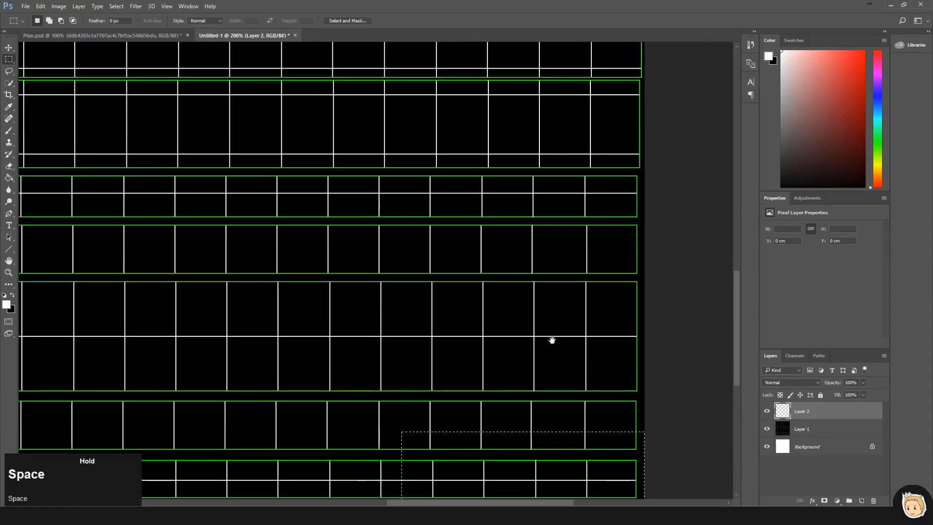
pyautogui.hotkey('ctrl', '-')
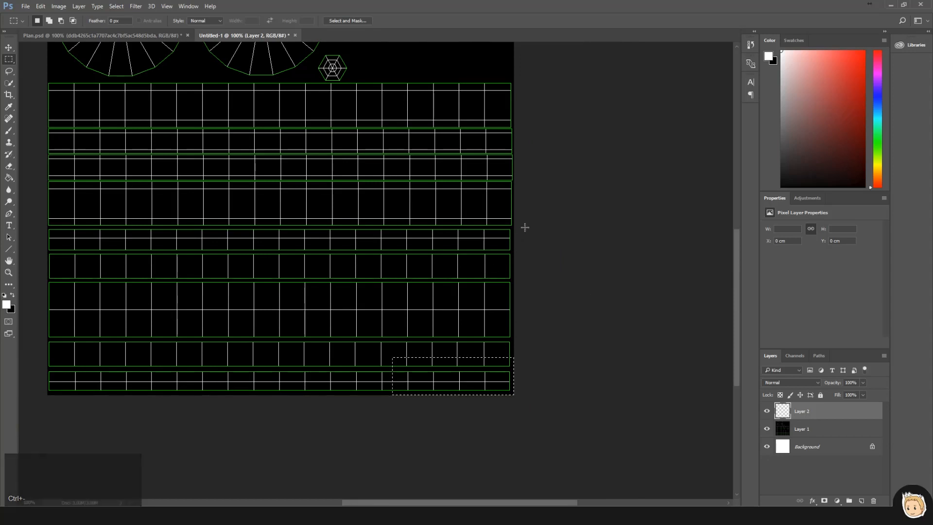
# - Fill a rectangular selection over the five lower wood strips with dark brown on the empty layer, then deselect
pyautogui.moveTo(515, 227)
pyautogui.mouseDown()
pyautogui.moveTo(203, 431)
pyautogui.moveTo(12, 428)
pyautogui.mouseUp()
pyautogui.press('g')
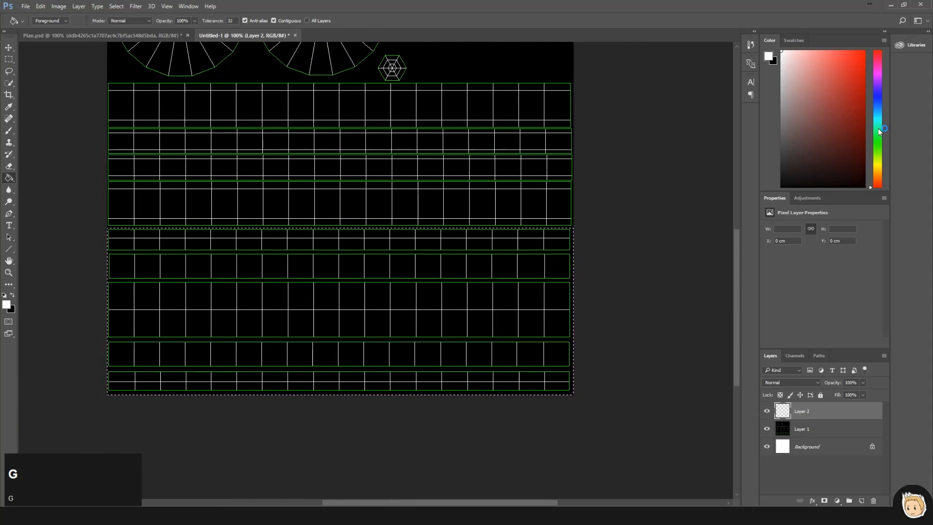
pyautogui.moveTo(879, 167)
pyautogui.mouseDown()
pyautogui.moveTo(881, 181)
pyautogui.moveTo(861, 156)
pyautogui.mouseUp()
pyautogui.click(500, 321)
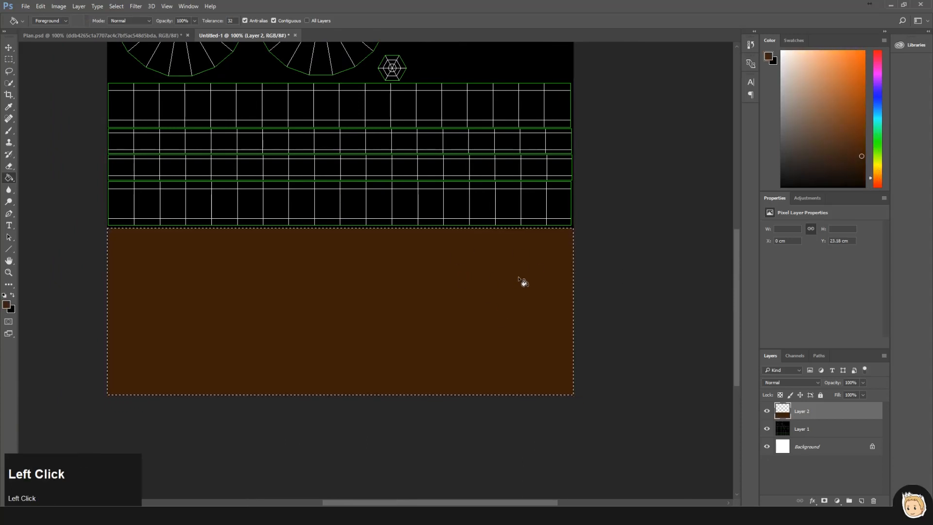
pyautogui.hotkey('ctrl', 'd')
# - Fill a rectangular selection over the four metal ring strips above the brown area with mid grey
pyautogui.press('m')
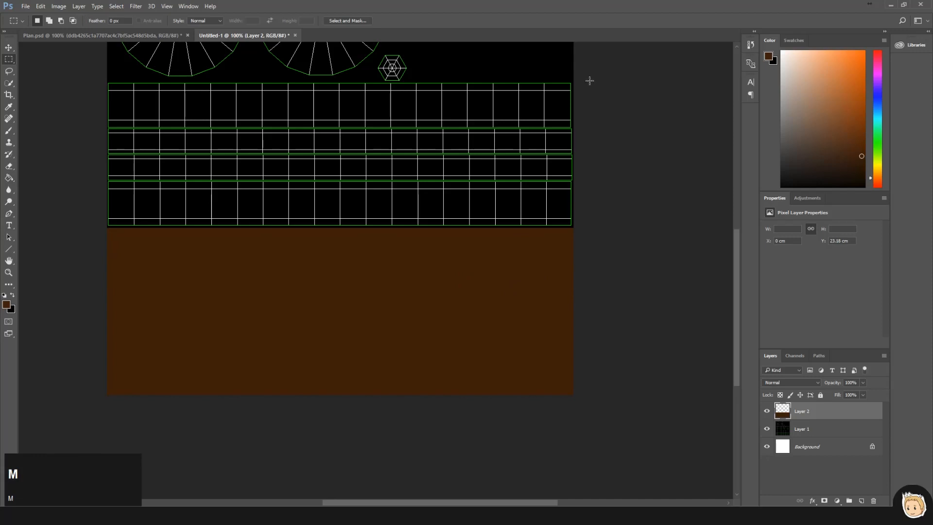
pyautogui.moveTo(581, 82); pyautogui.dragTo(79, 226)
pyautogui.press('space')
pyautogui.press('g')
pyautogui.moveTo(795, 106); pyautogui.dragTo(768, 108)
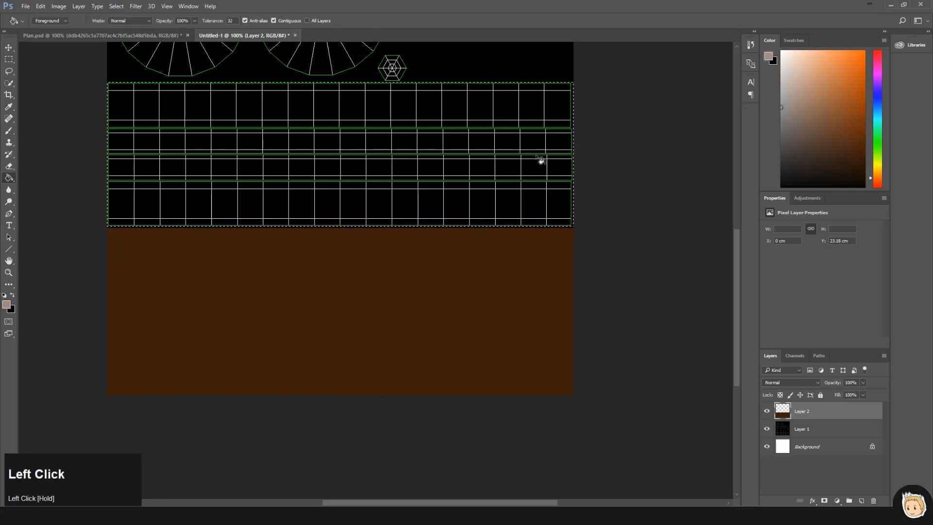
pyautogui.click(488, 174)
# - Fill a circular selection around the first barrel lid with the sampled dark brown and duplicate the filled circle onto the second lid
pyautogui.press('space')
pyautogui.moveTo(398, 110); pyautogui.dragTo(463, 261)
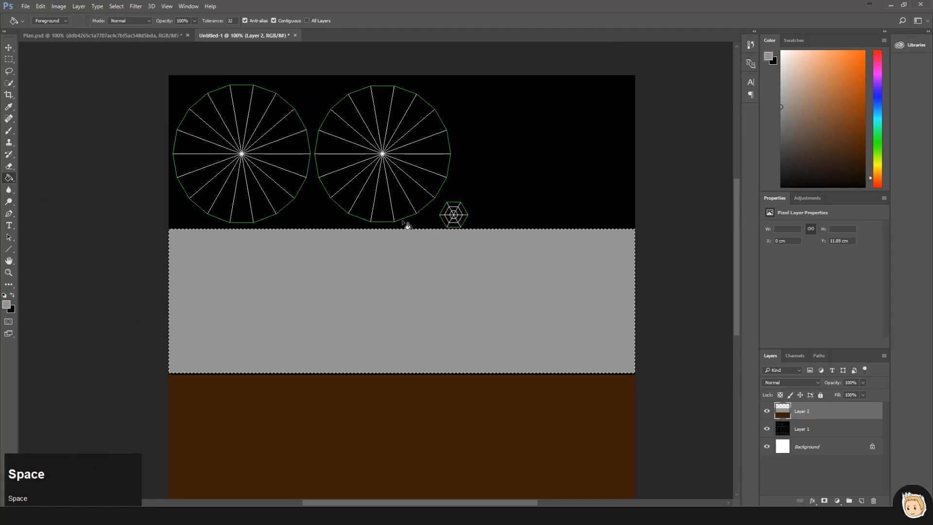
pyautogui.press('m')
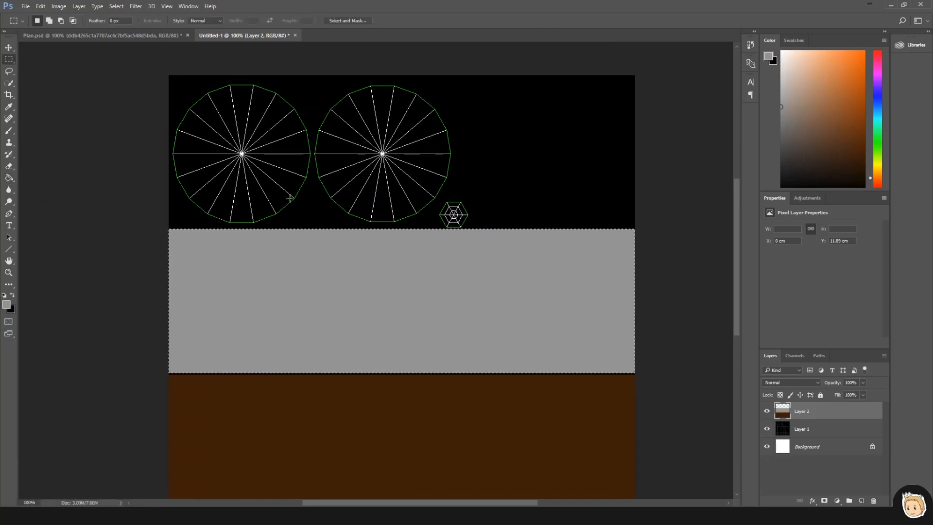
pyautogui.hotkey('shift', 'm')
pyautogui.moveTo(167, 86); pyautogui.dragTo(337, 227)
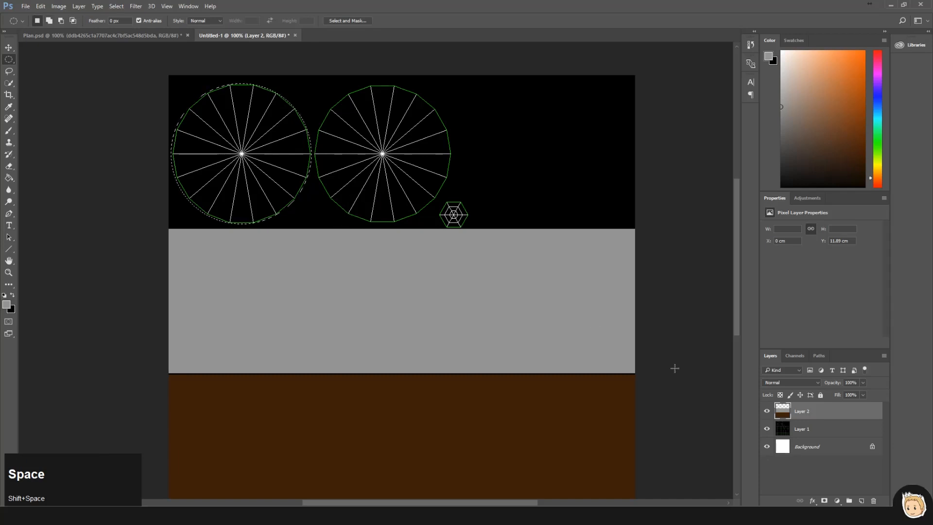
pyautogui.press('g')
pyautogui.keyDown('alt'); pyautogui.click(389, 444); pyautogui.keyUp('alt')
pyautogui.click(262, 162)
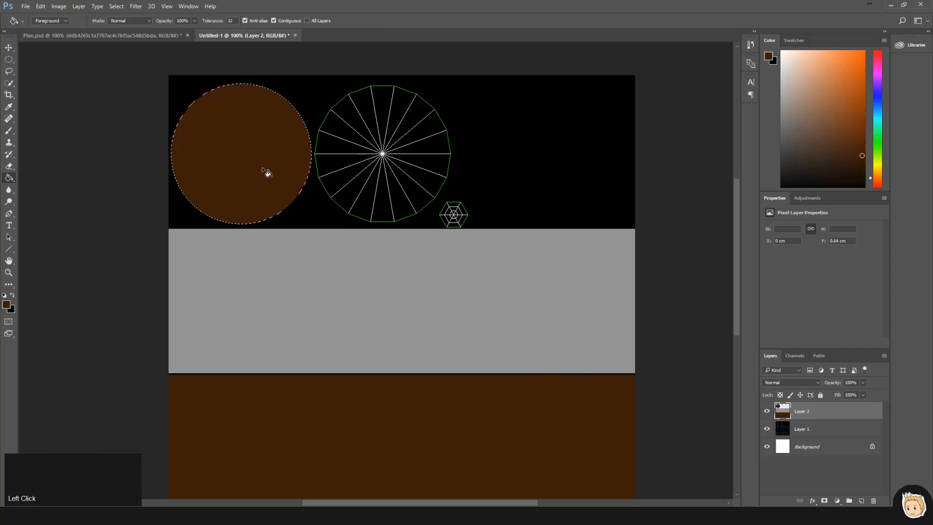
pyautogui.keyDown('ctrl'); pyautogui.keyDown('alt'); pyautogui.moveTo(252, 148); pyautogui.dragTo(393, 151); pyautogui.keyUp('alt'); pyautogui.keyUp('ctrl')
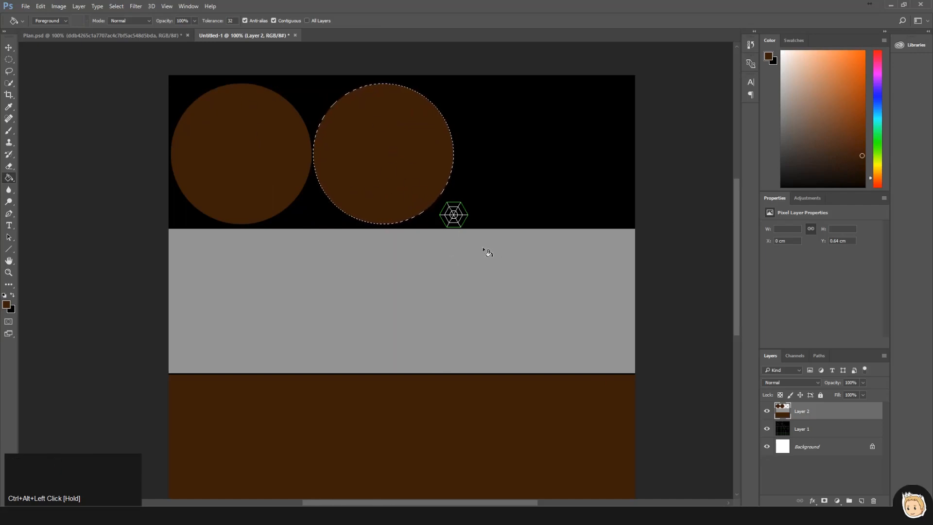
# - Outline the small hexagonal rivet shell with a polygonal lasso selection slightly larger than its edges
pyautogui.press('l')
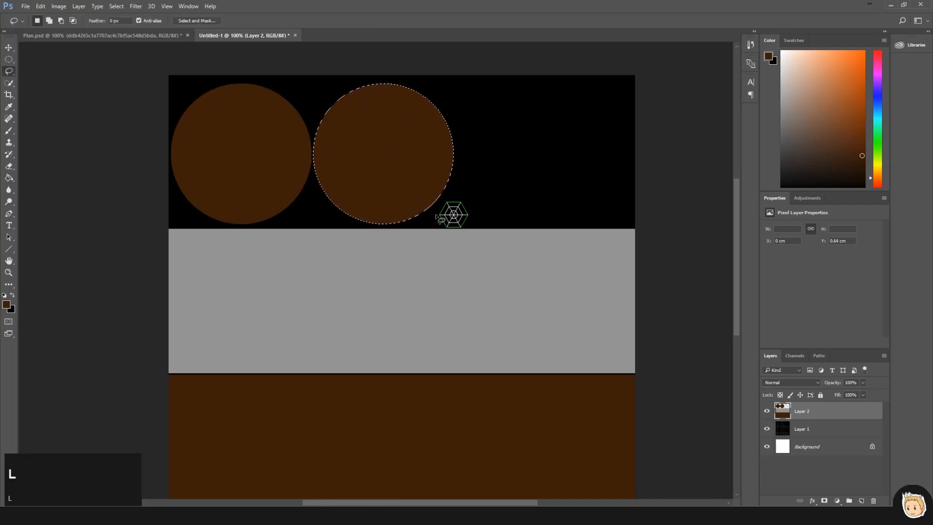
pyautogui.press('shift')
pyautogui.hotkey('shift', 'l')
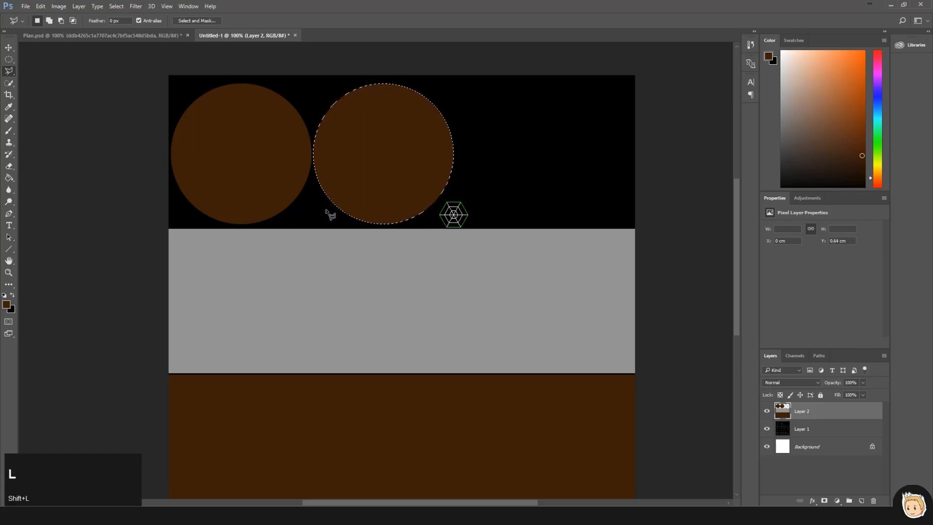
pyautogui.hotkey('ctrl', '+')
pyautogui.hotkey('ctrl', '+')
pyautogui.moveTo(597, 164); pyautogui.dragTo(410, 281)
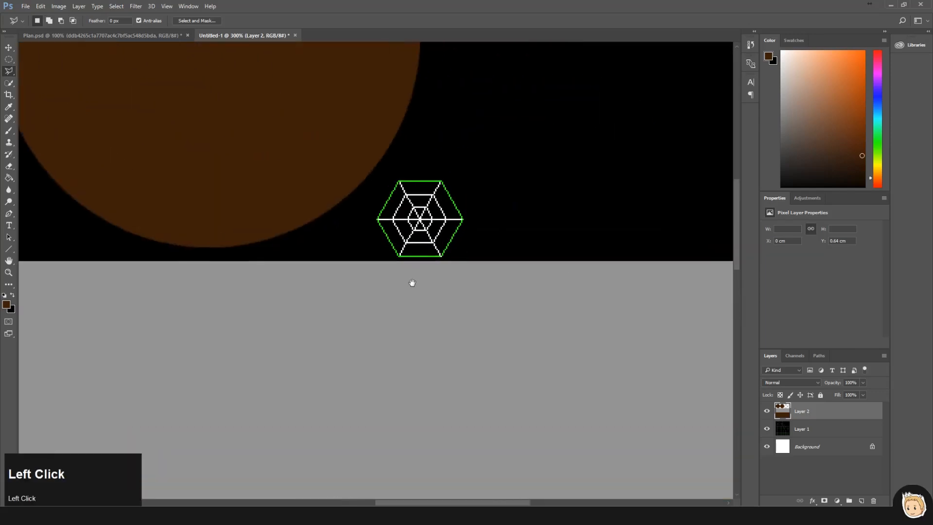
pyautogui.click(372, 217)
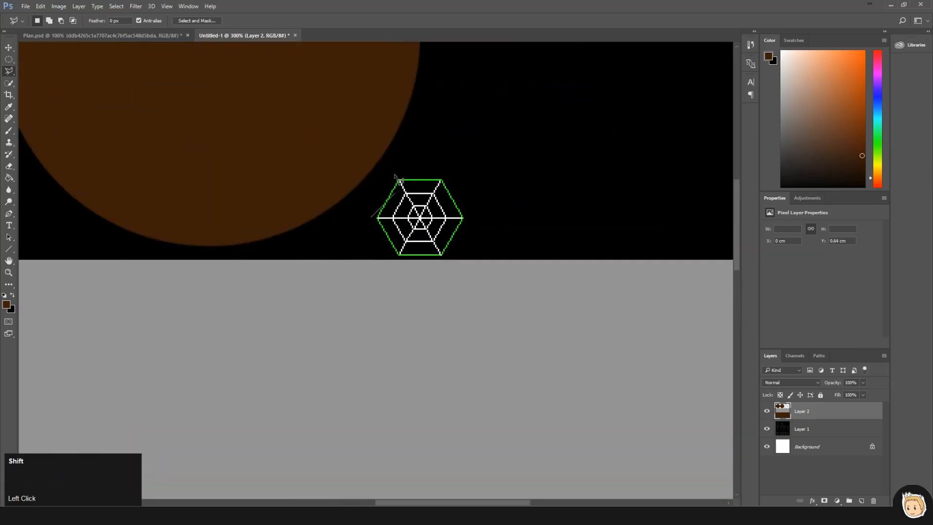
pyautogui.click(396, 175)
pyautogui.press('shift')
pyautogui.keyDown('shift'); pyautogui.click(446, 175); pyautogui.keyUp('shift')
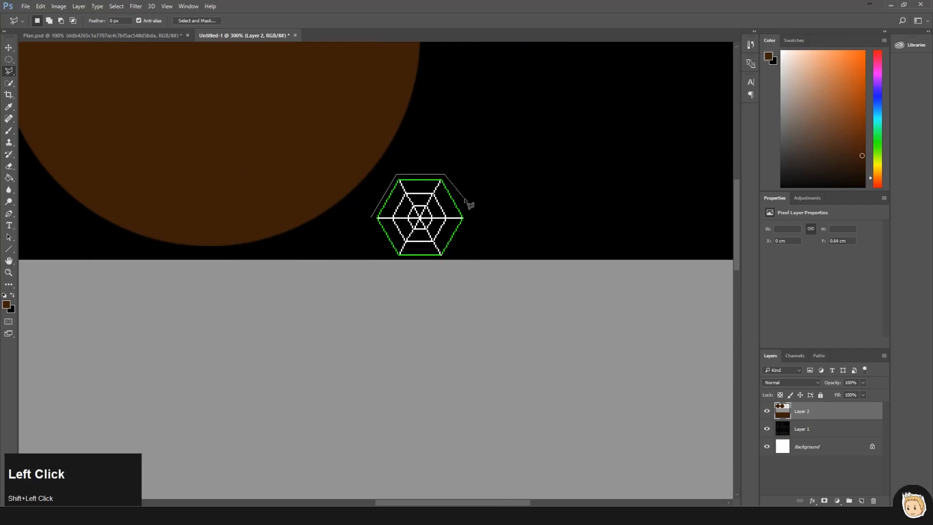
pyautogui.click(471, 219)
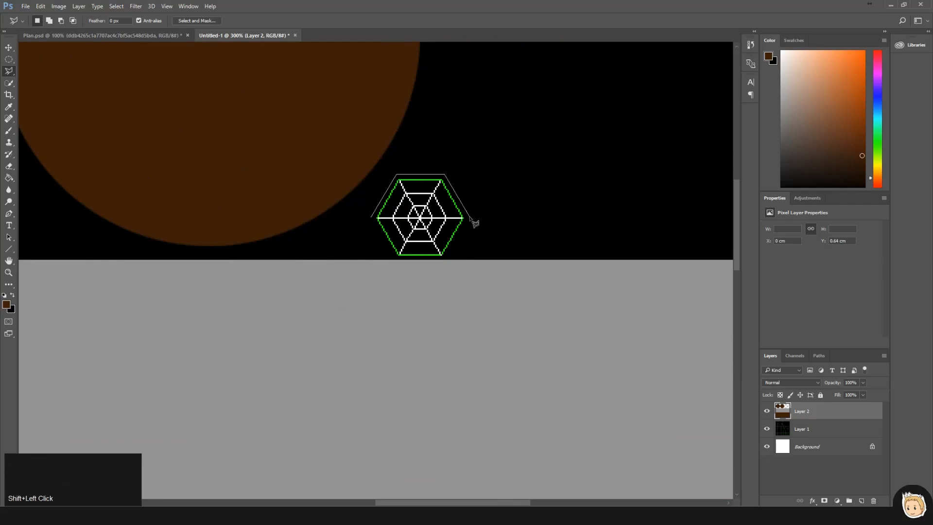
pyautogui.click(445, 258)
pyautogui.keyDown('shift'); pyautogui.click(395, 259); pyautogui.keyUp('shift')
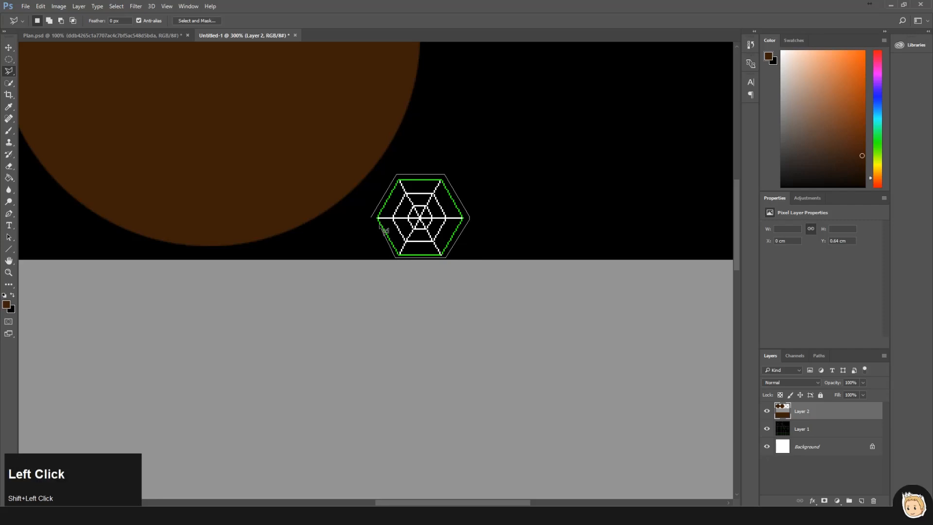
pyautogui.click(372, 221)
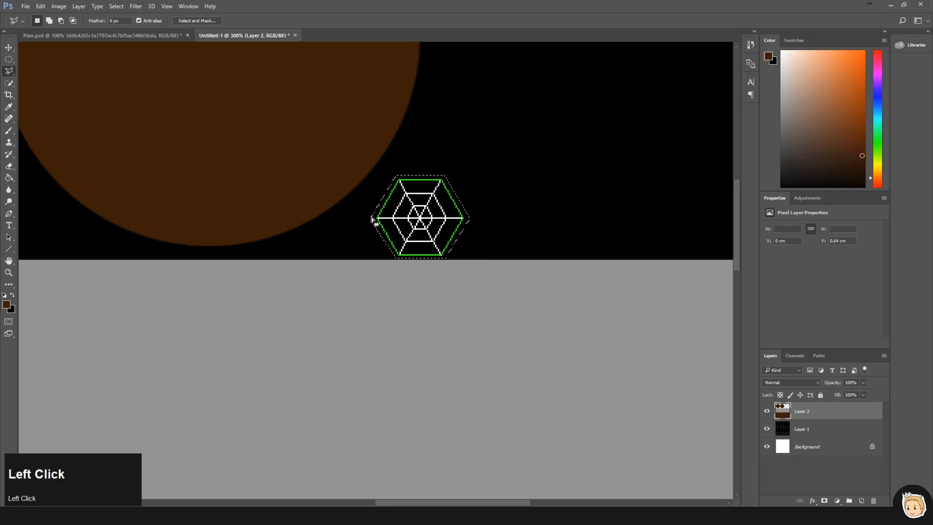
# - Fill the hexagonal rivet selection with a darker grey than the metal strips and clear the selection
pyautogui.press('g')
pyautogui.keyDown('alt'); pyautogui.click(433, 271); pyautogui.keyUp('alt')
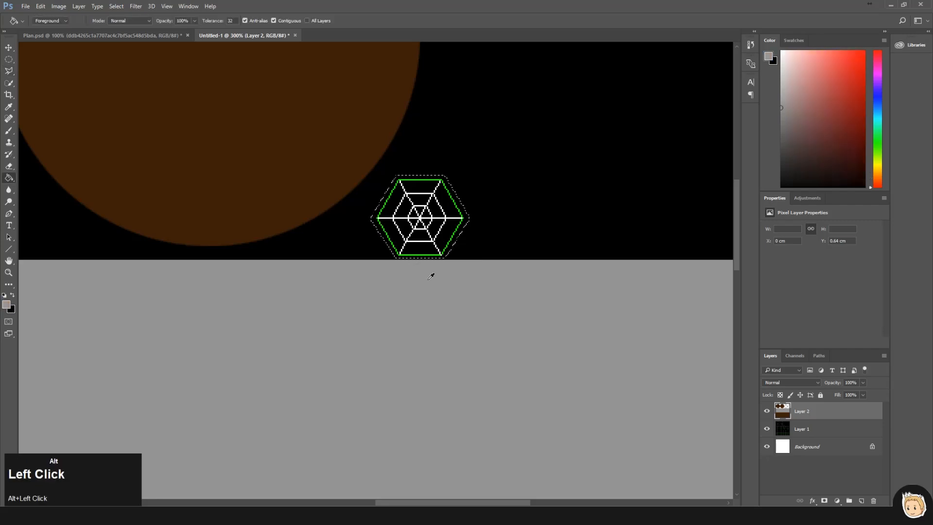
pyautogui.click(781, 138)
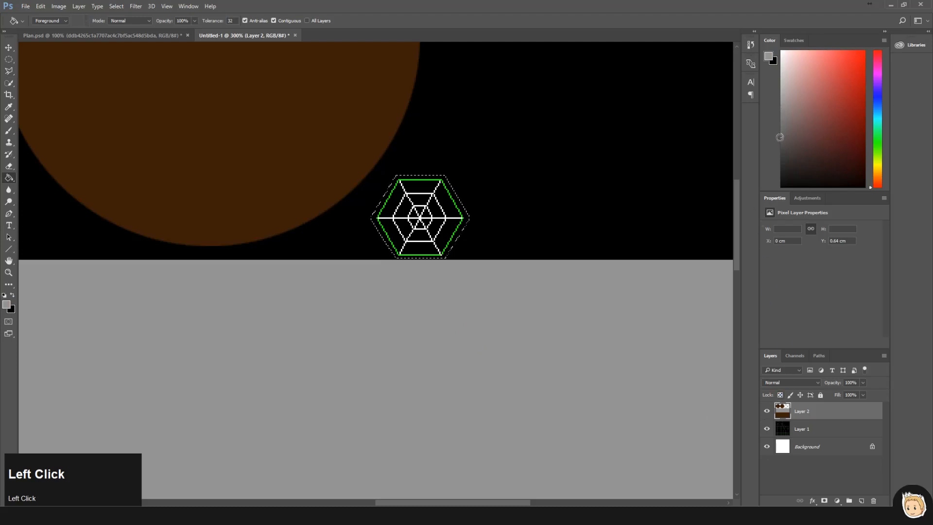
pyautogui.click(468, 217)
pyautogui.hotkey('ctrl', 'd')
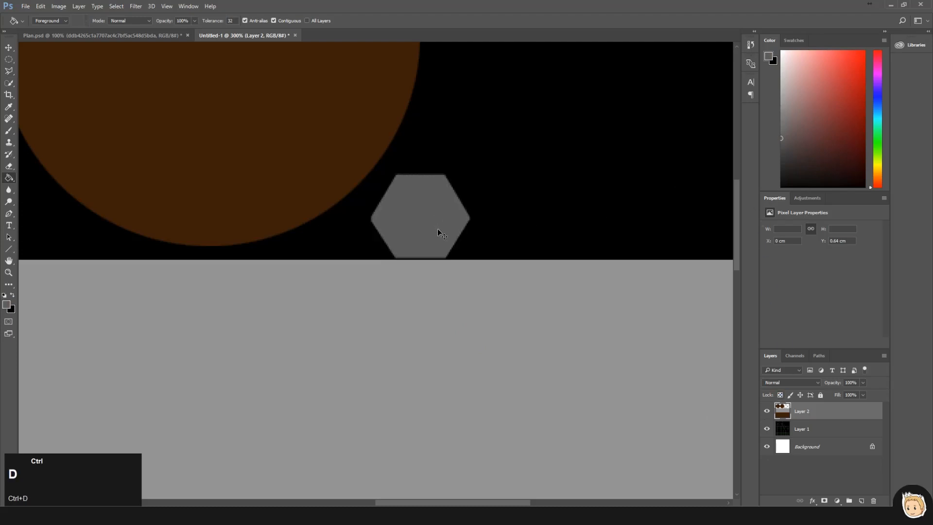
# - Start saving a copy of the texture document and create and open a new Desktop folder named "Wooden Barrel Texture" for it
pyautogui.hotkey('ctrl', '-')
pyautogui.hotkey('ctrl', '-')
pyautogui.hotkey('ctrl', '-')
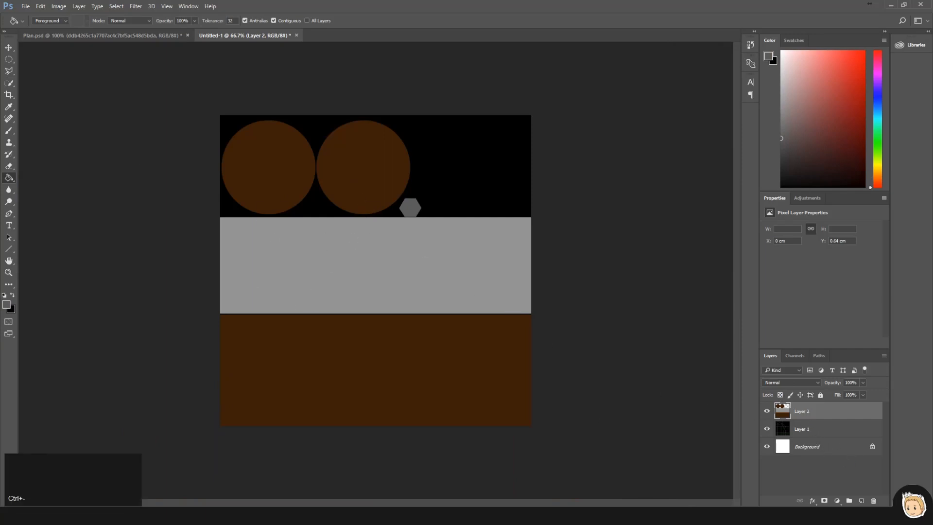
pyautogui.click(25, 7)
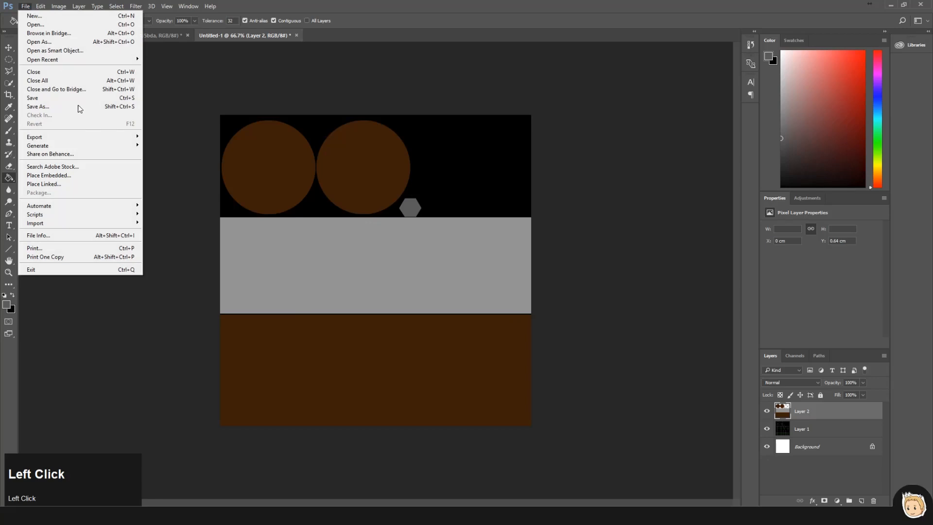
pyautogui.click(57, 107)
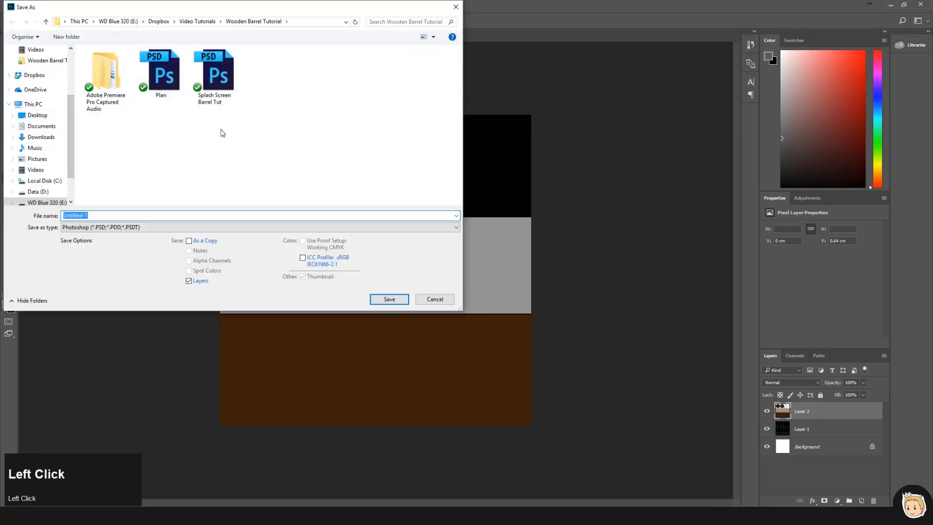
pyautogui.click(80, 22)
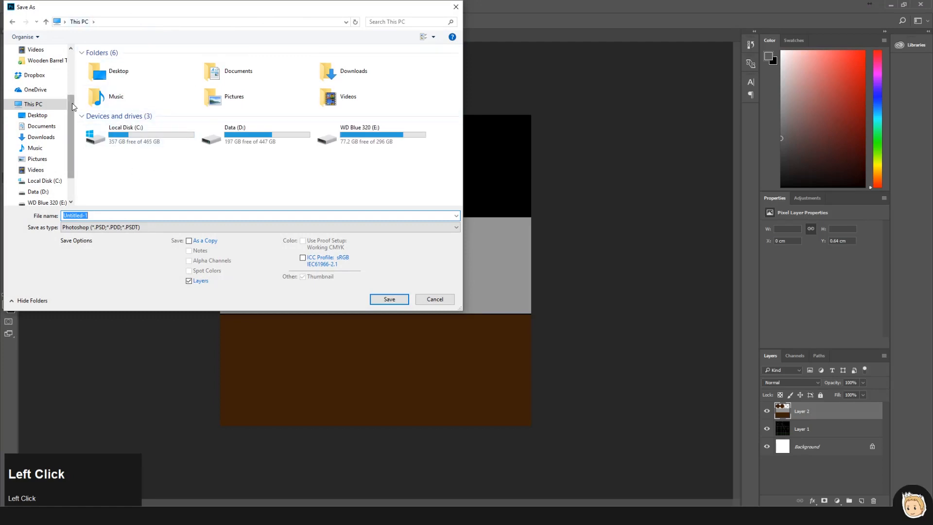
pyautogui.doubleClick(119, 73)
pyautogui.click(66, 37)
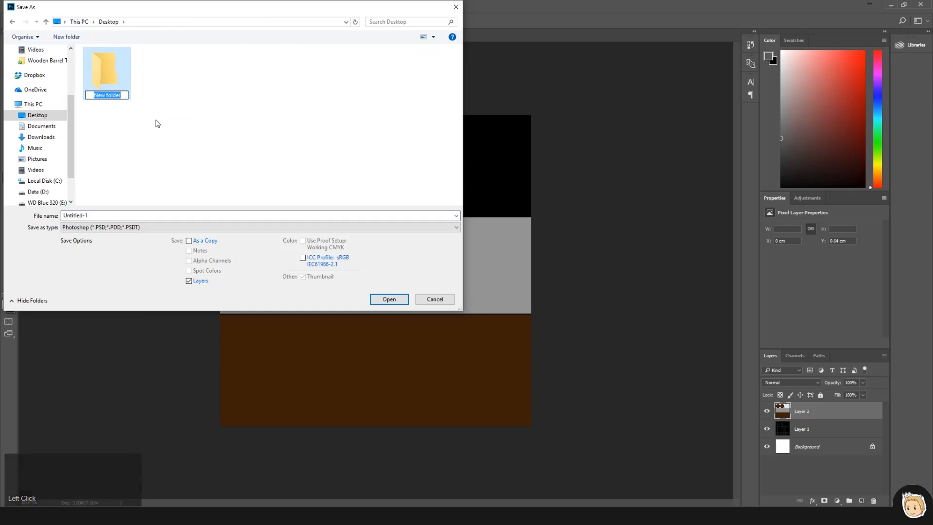
pyautogui.write('Wooden B')
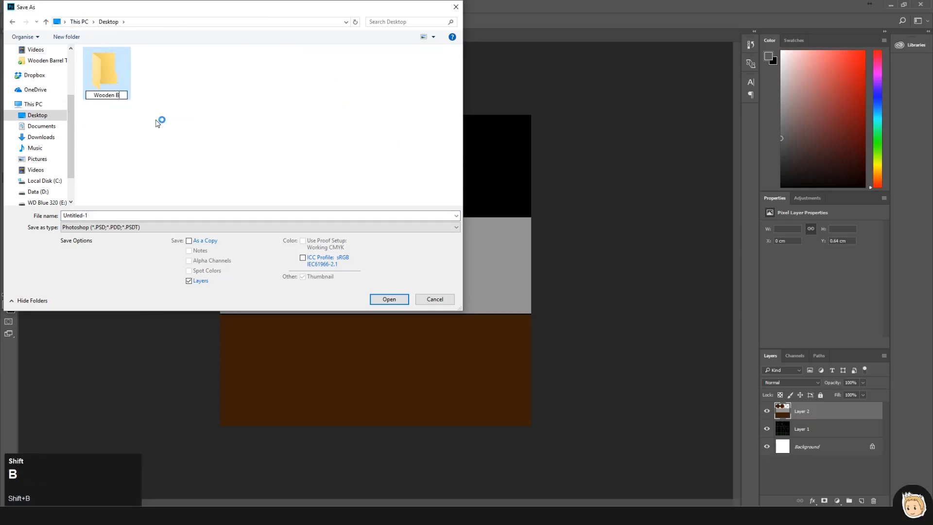
pyautogui.write('arrel Texture')
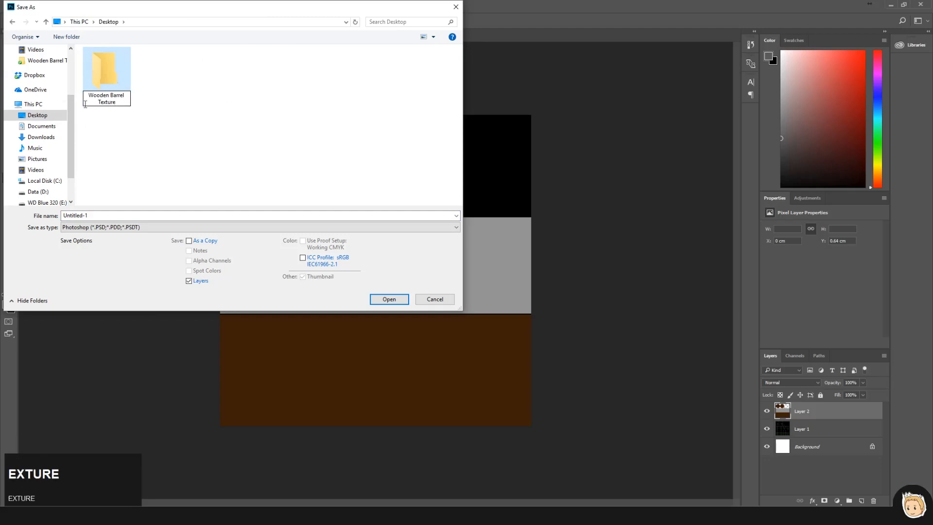
pyautogui.click(179, 151)
pyautogui.doubleClick(103, 87)
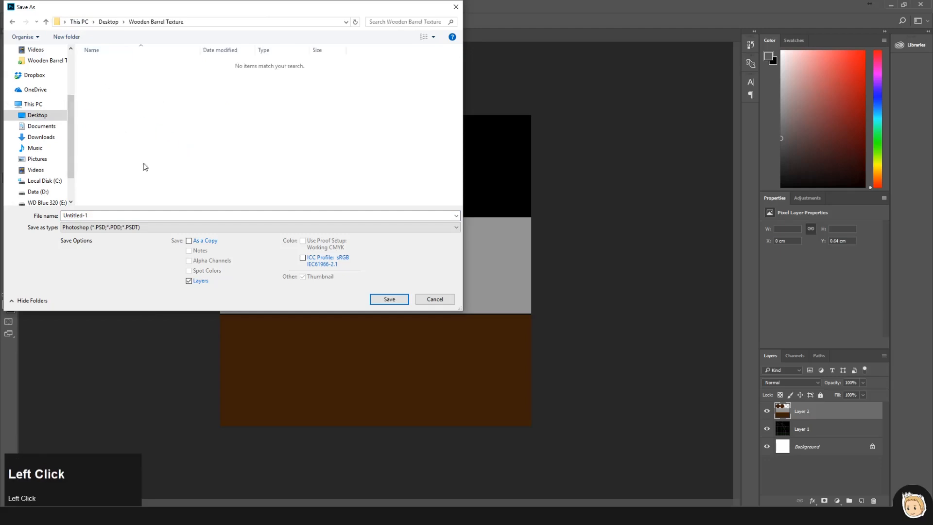
# - Save the texture as "Wooden Barrel_Diffuse" in Photoshop PSD format with its layers kept
pyautogui.click(138, 229)
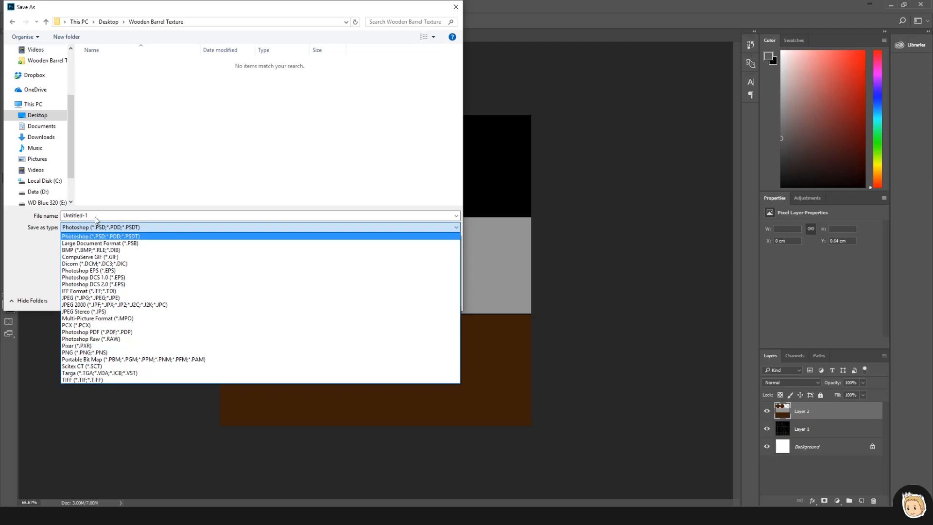
pyautogui.click(95, 221)
pyautogui.click(77, 217)
pyautogui.write('Wooden Barre')
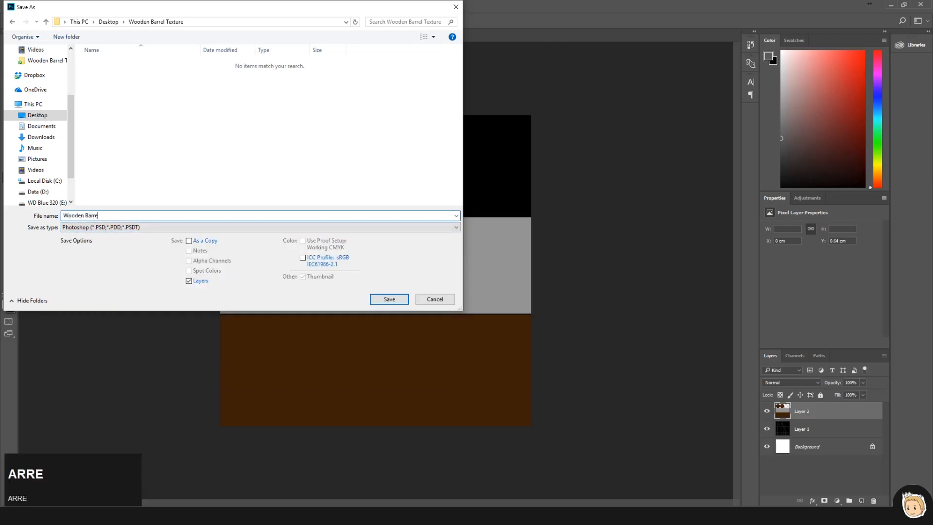
pyautogui.write('_Diffeu')
pyautogui.press('BackSpace')
pyautogui.press('BackSpace')
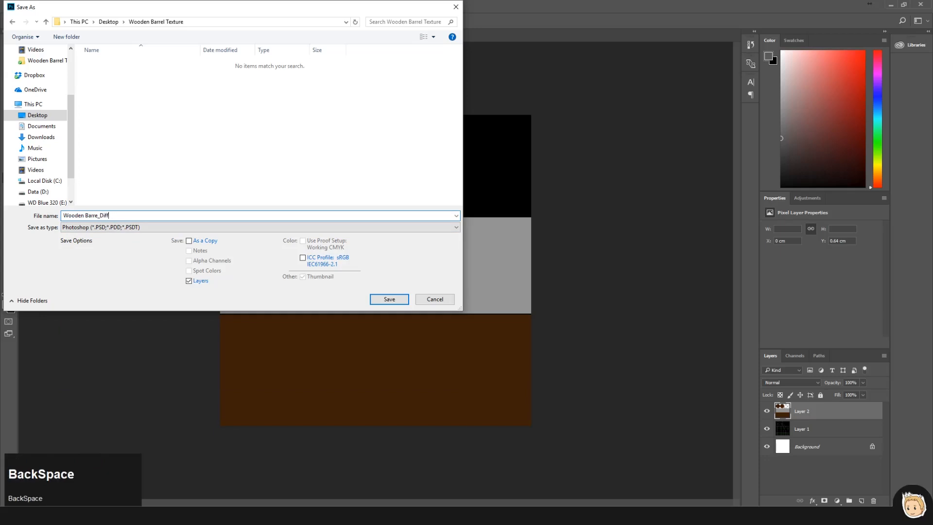
pyautogui.write('use')
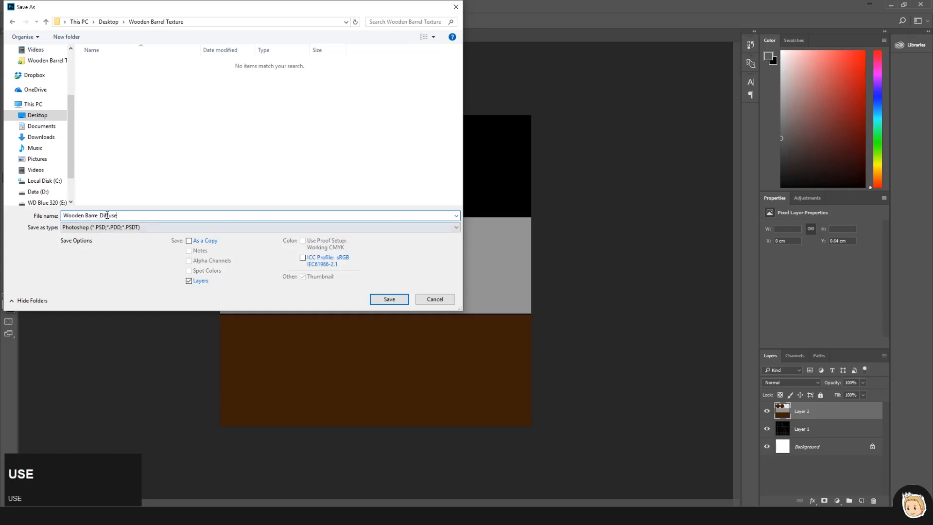
pyautogui.click(97, 215)
pyautogui.press('Right')
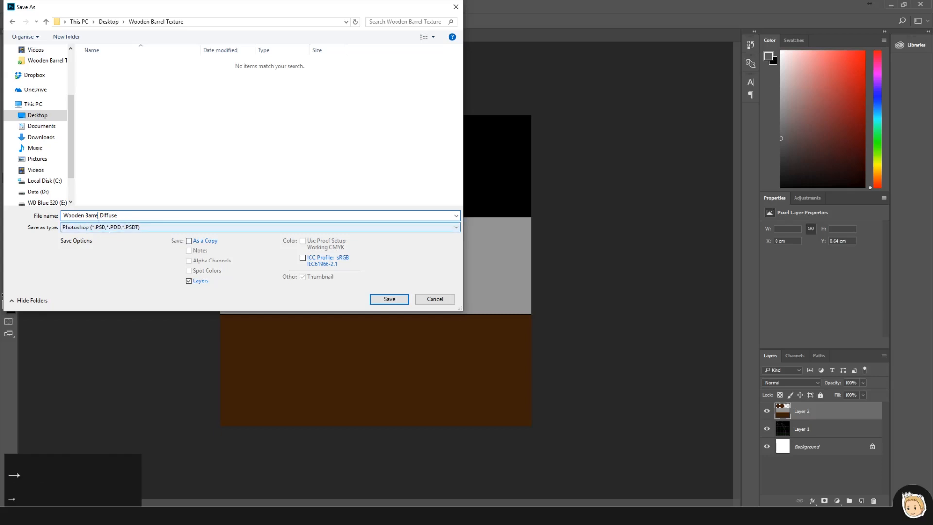
pyautogui.click(151, 215)
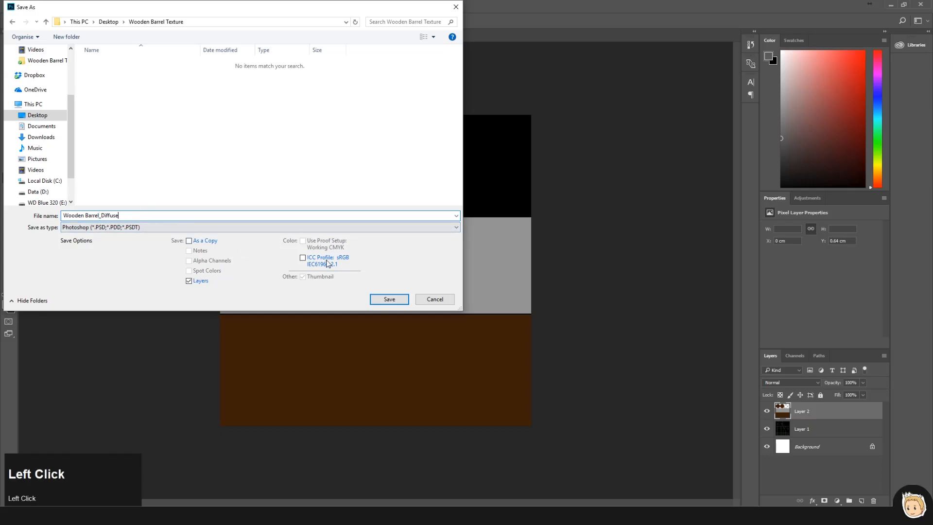
pyautogui.click(396, 302)
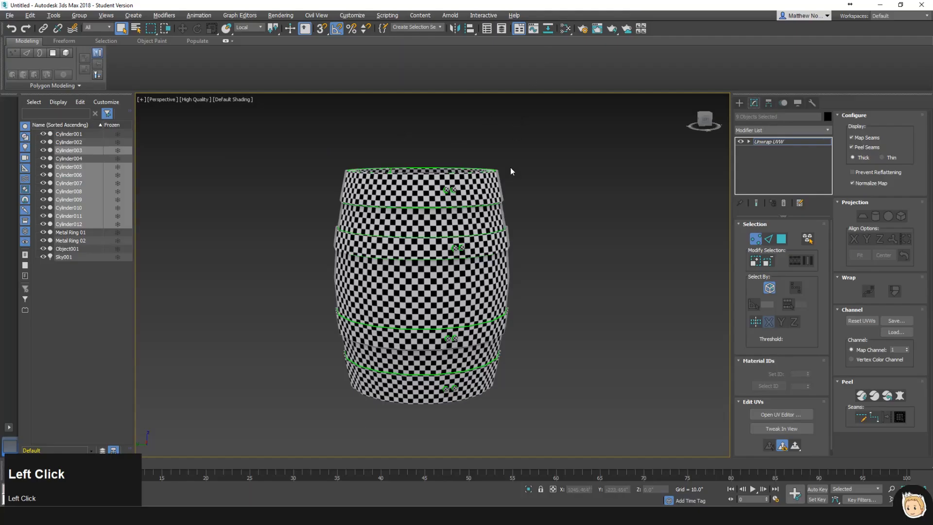
# - Switch to 3ds Max and collapse the Unwrap UVW modifier on the selected barrel objects, accepting the stack removal
pyautogui.rightClick(776, 148)
pyautogui.click(790, 223)
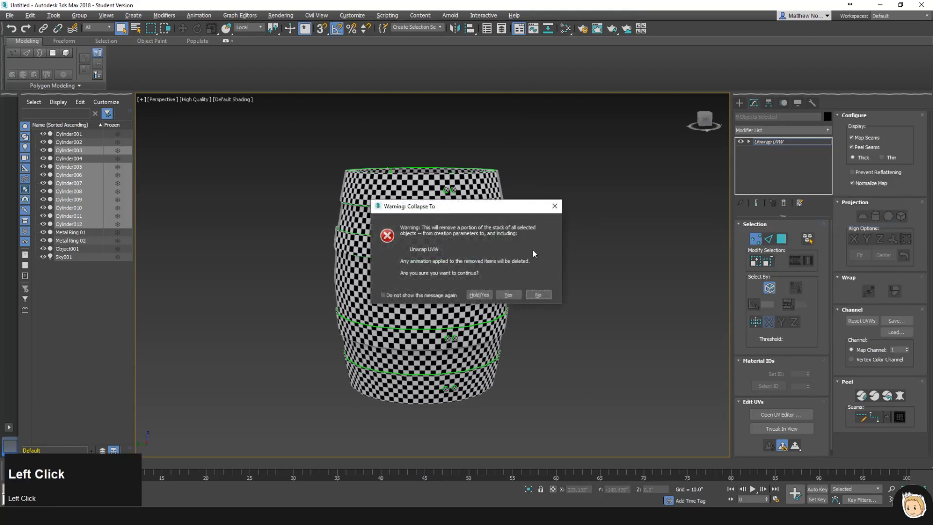
pyautogui.click(508, 295)
# - In the Slate Material Editor, delete the blended material and its two standard sub-materials, and rearrange the checker map and its material
pyautogui.press('m')
pyautogui.scroll(-1, 193, 225)
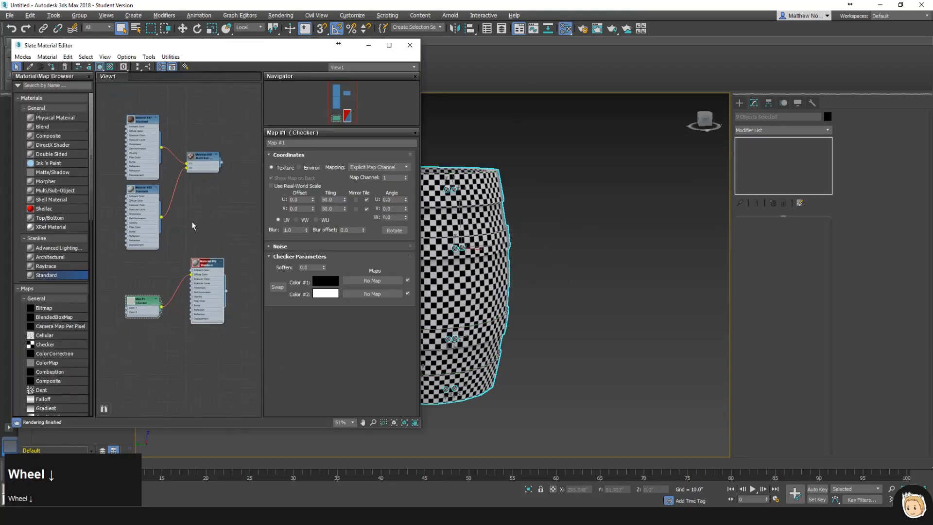
pyautogui.moveTo(115, 101); pyautogui.dragTo(217, 249)
pyautogui.click(205, 103)
pyautogui.moveTo(106, 97); pyautogui.dragTo(219, 210)
pyautogui.press('Delete')
pyautogui.moveTo(199, 256); pyautogui.dragTo(205, 196, button='middle')
pyautogui.moveTo(222, 205); pyautogui.dragTo(222, 131)
pyautogui.moveTo(151, 244); pyautogui.dragTo(136, 113)
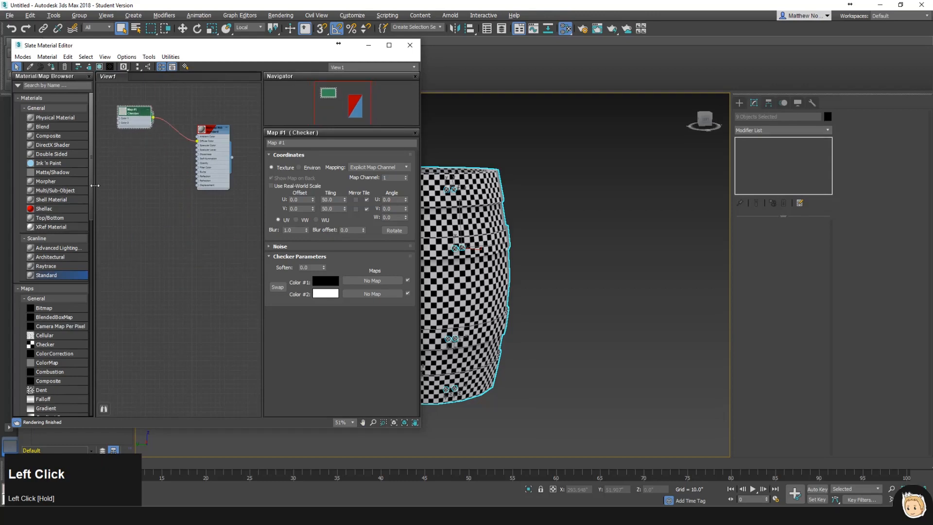
# - Add a Bitmap map that loads Wooden Barrel_Diffuse.psd from the Wooden Barrel Texture folder with collapsed layers
pyautogui.moveTo(46, 308); pyautogui.dragTo(150, 201)
pyautogui.click(31, 95)
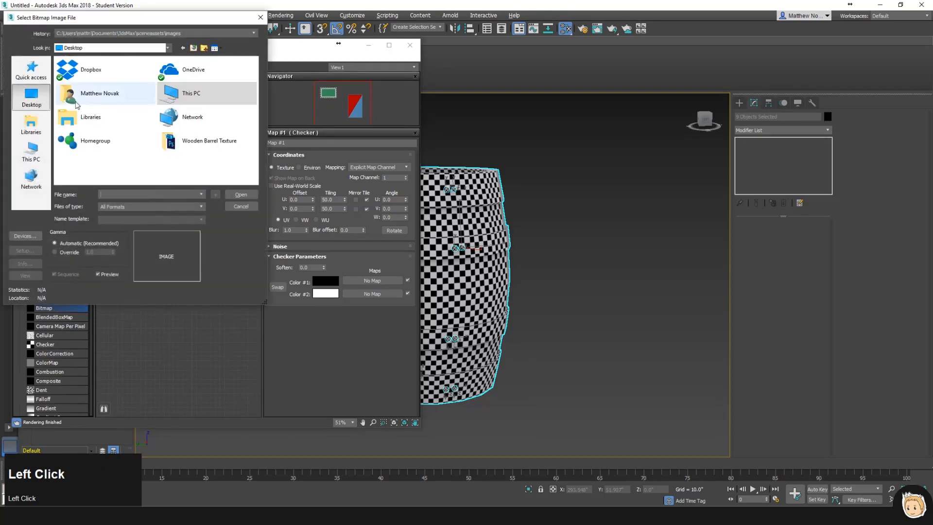
pyautogui.doubleClick(193, 140)
pyautogui.doubleClick(78, 80)
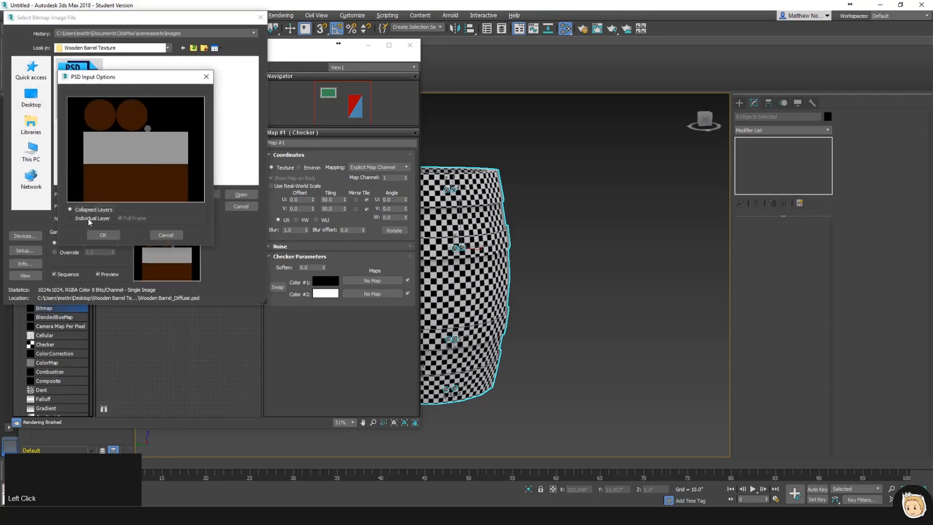
pyautogui.click(103, 236)
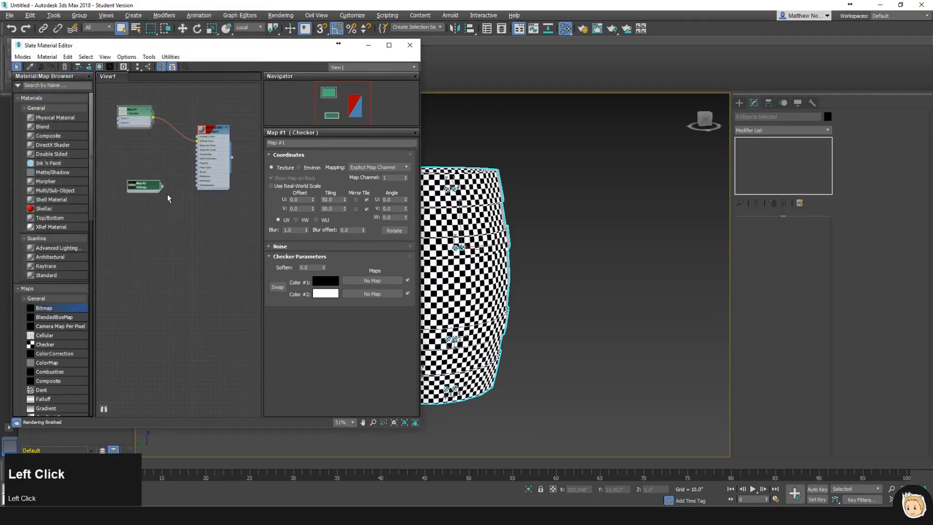
# - Connect the bitmap to the barrel material's diffuse colour in place of the checker, close the material editor and inspect the textured barrel
pyautogui.moveTo(163, 189); pyautogui.dragTo(222, 139)
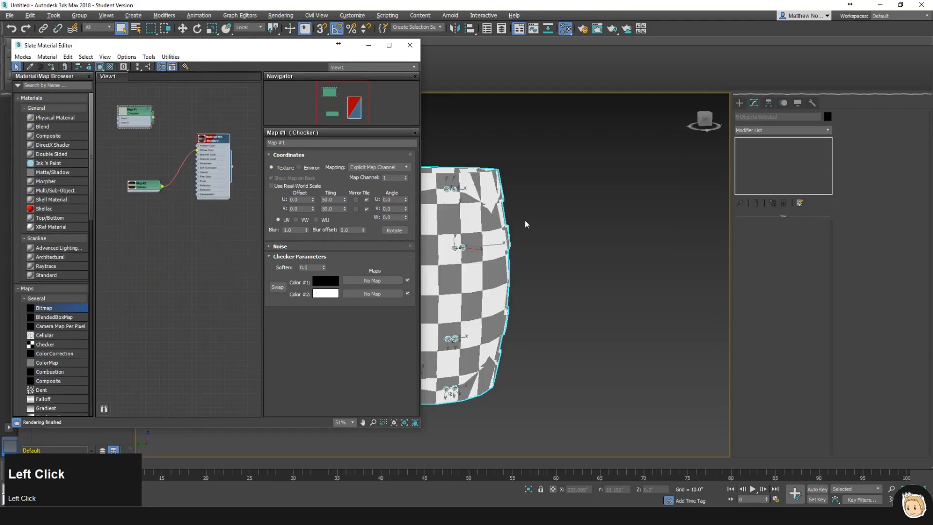
pyautogui.click(593, 217)
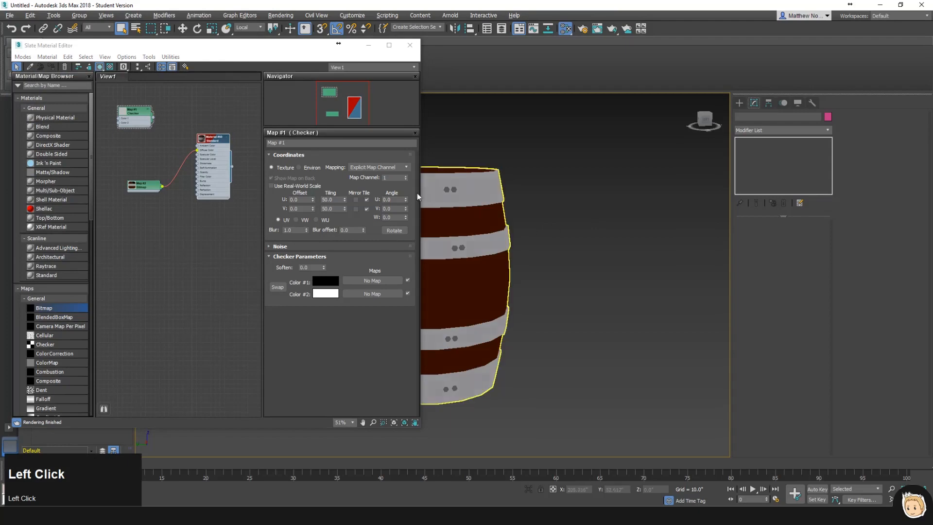
pyautogui.moveTo(288, 48); pyautogui.dragTo(223, 119)
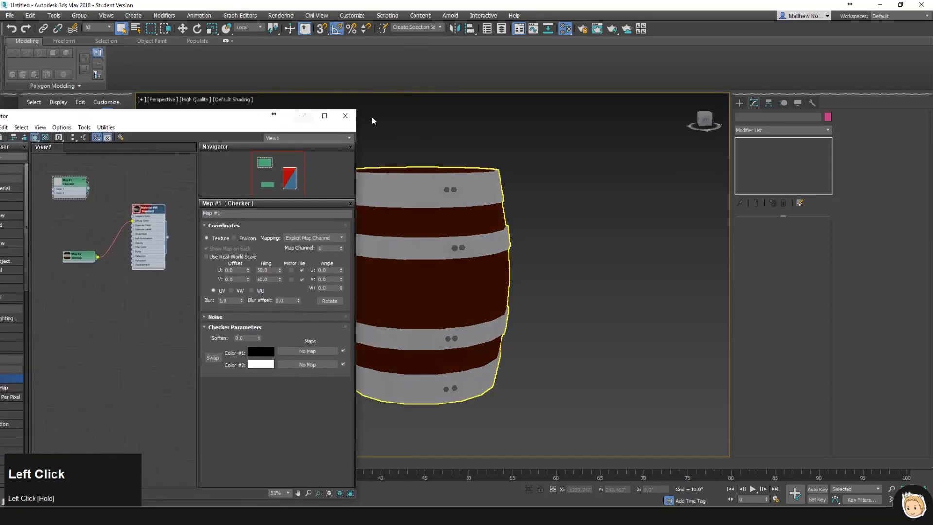
pyautogui.click(346, 117)
pyautogui.keyDown('alt'); pyautogui.moveTo(437, 228); pyautogui.dragTo(552, 248, button='middle'); pyautogui.keyUp('alt')
pyautogui.click(494, 242)
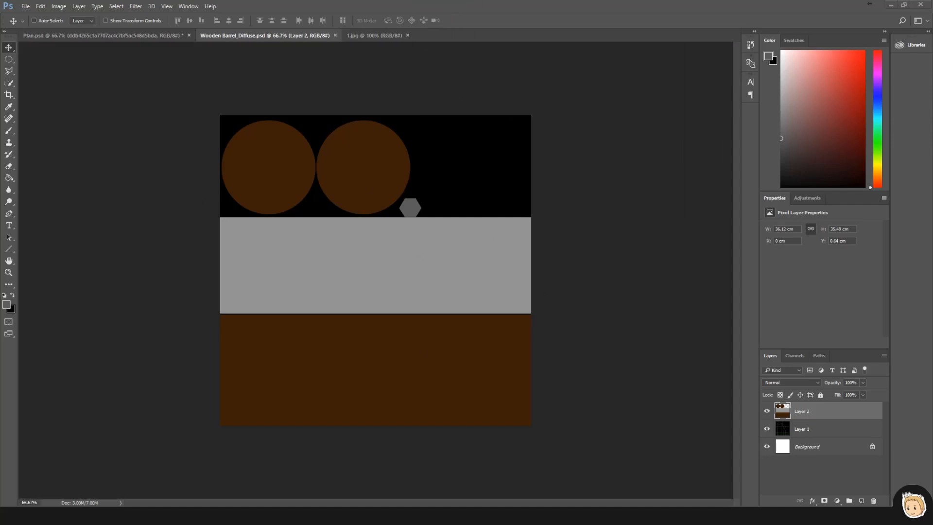
# - Switch to Photoshop, review the wood plank image 1.jpg and paste it into Wooden Barrel_Diffuse.psd as a new layer
pyautogui.click(387, 35)
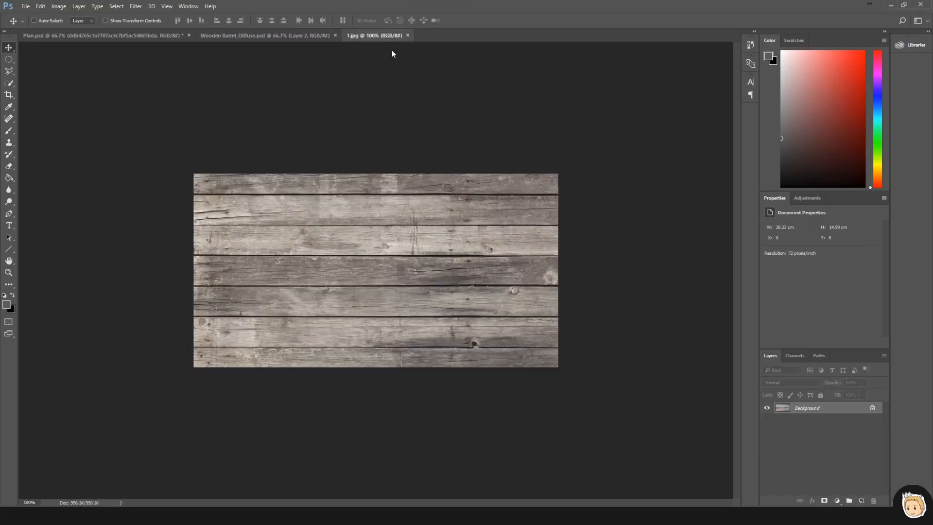
pyautogui.hotkey('ctrl', '+')
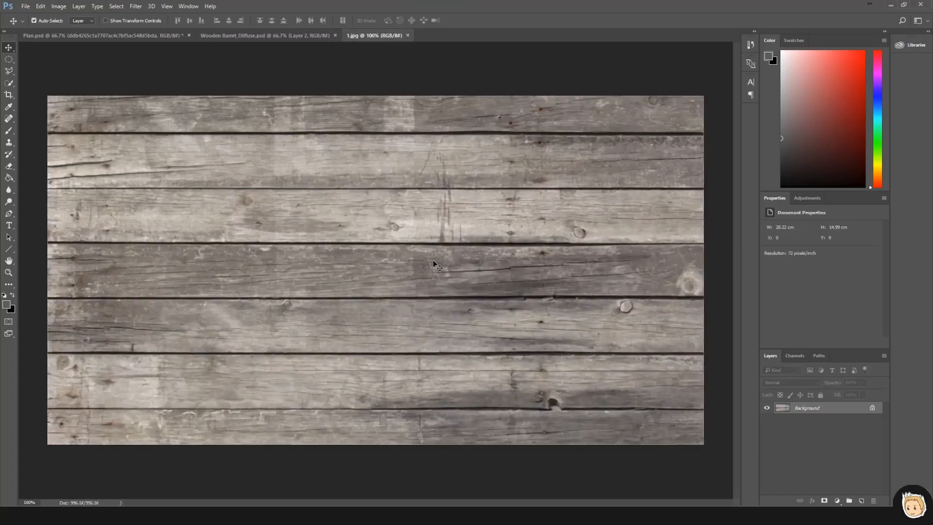
pyautogui.hotkey('ctrl', '-')
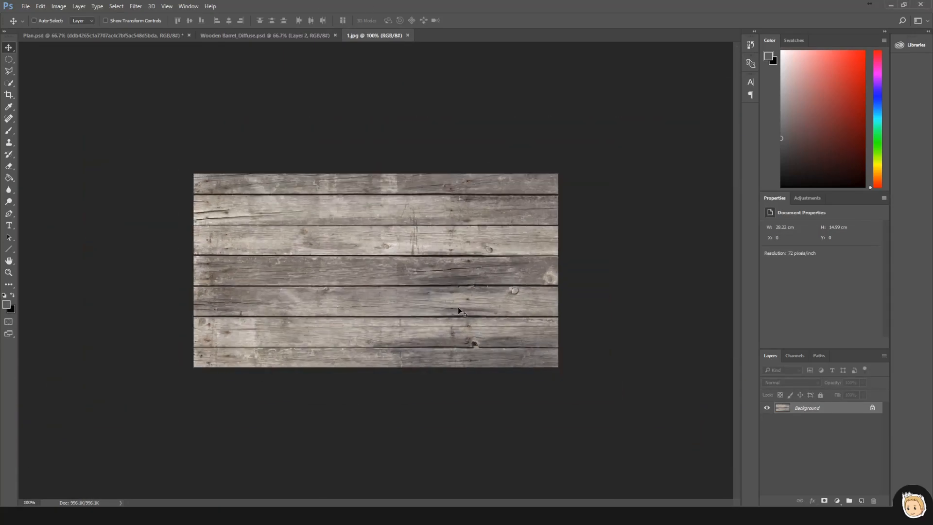
pyautogui.click(259, 36)
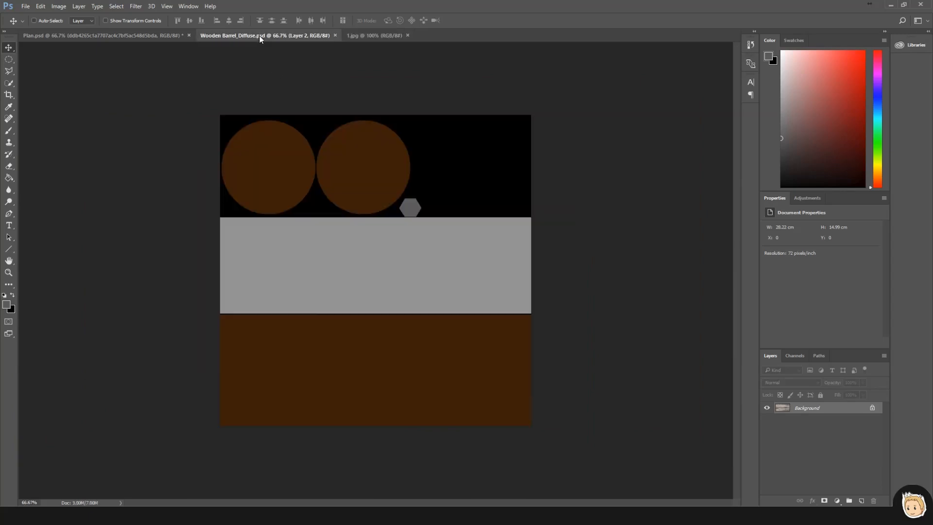
pyautogui.hotkey('ctrl', 'v')
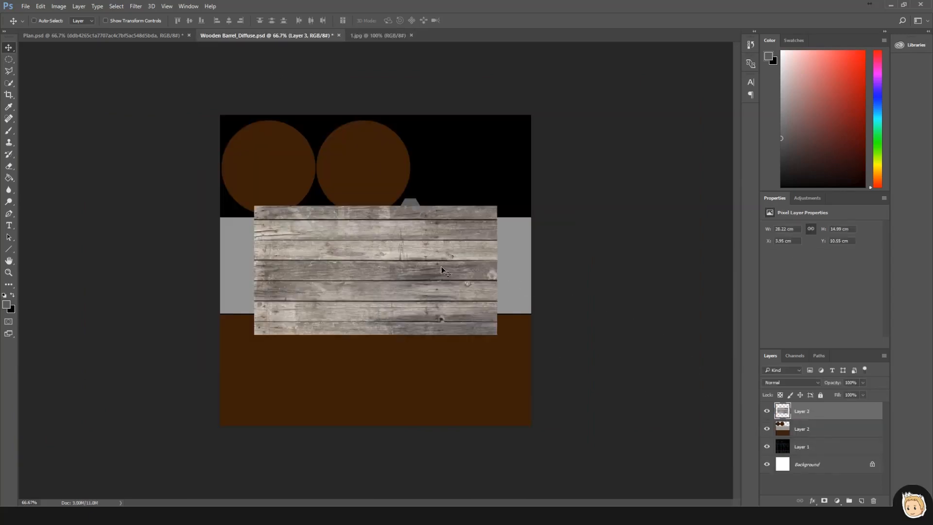
# - Rotate the pasted planks 90 degrees clockwise so they run vertically and align them with the canvas's lower-left corner
pyautogui.hotkey('ctrl', 't')
pyautogui.keyDown('shift'); pyautogui.moveTo(443, 167); pyautogui.dragTo(448, 319); pyautogui.keyUp('shift')
pyautogui.press('Return')
pyautogui.hotkey('ctrl', '+')
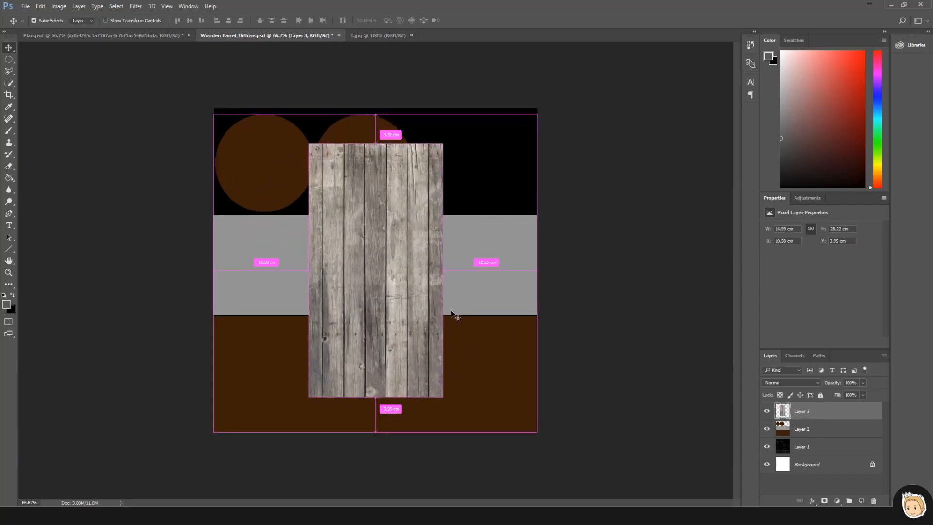
pyautogui.moveTo(427, 270); pyautogui.dragTo(318, 301)
pyautogui.moveTo(387, 313); pyautogui.dragTo(435, 215)
pyautogui.moveTo(361, 235); pyautogui.dragTo(334, 250)
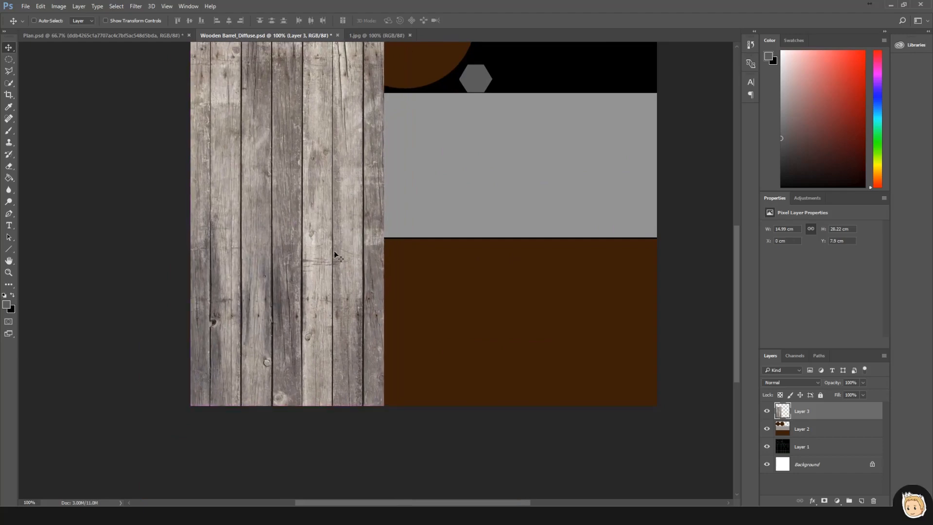
pyautogui.hotkey('ctrl', 't')
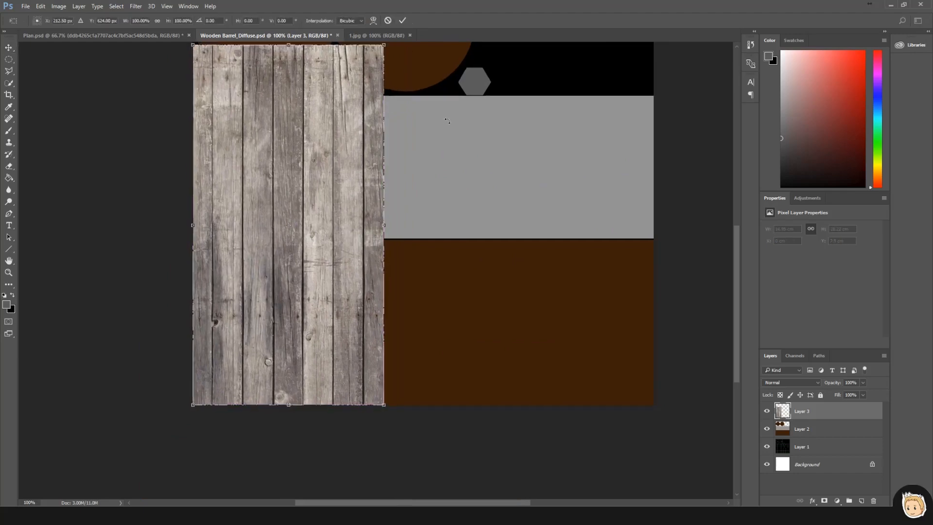
pyautogui.hotkey('ctrl', '-')
pyautogui.moveTo(354, 183); pyautogui.dragTo(531, 314)
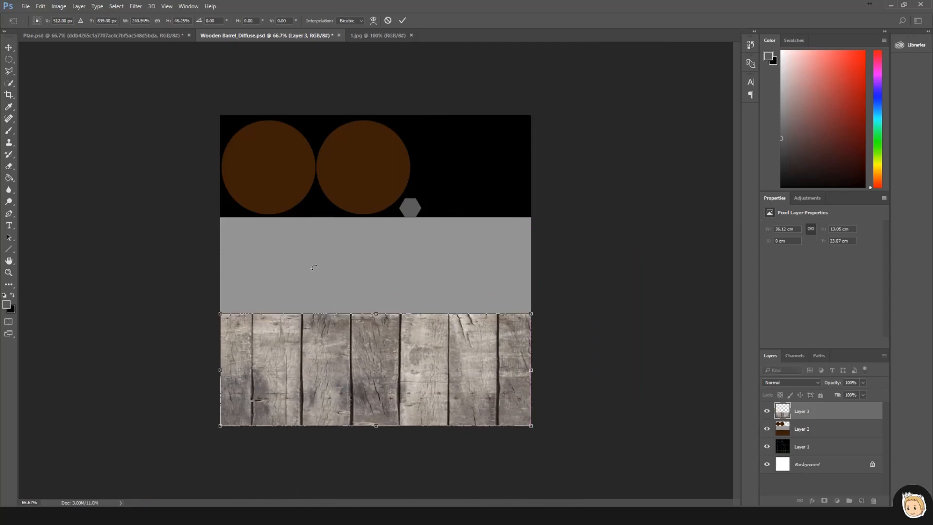
pyautogui.press('Escape')
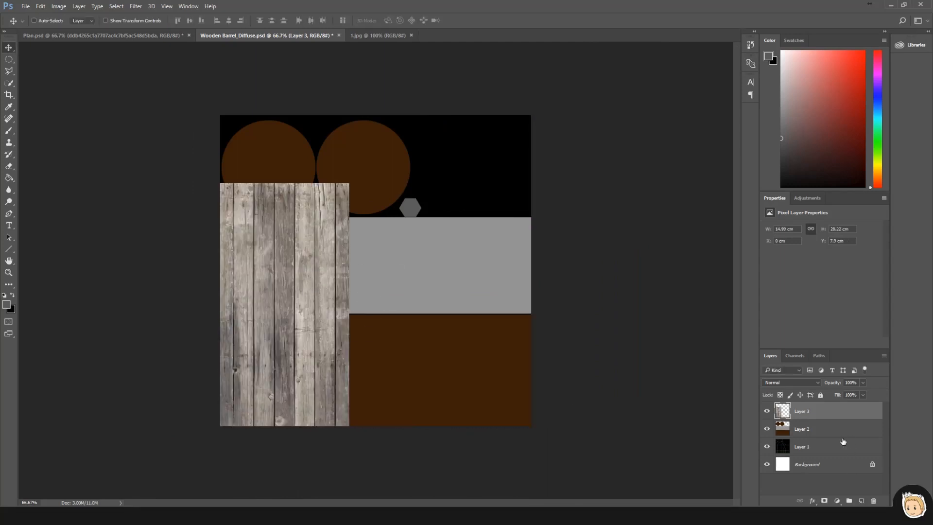
# - Select the lower brown rectangle from Layer 2 and create a new group above Layer 3 with a layer mask limited to it
pyautogui.click(771, 430)
pyautogui.press('w')
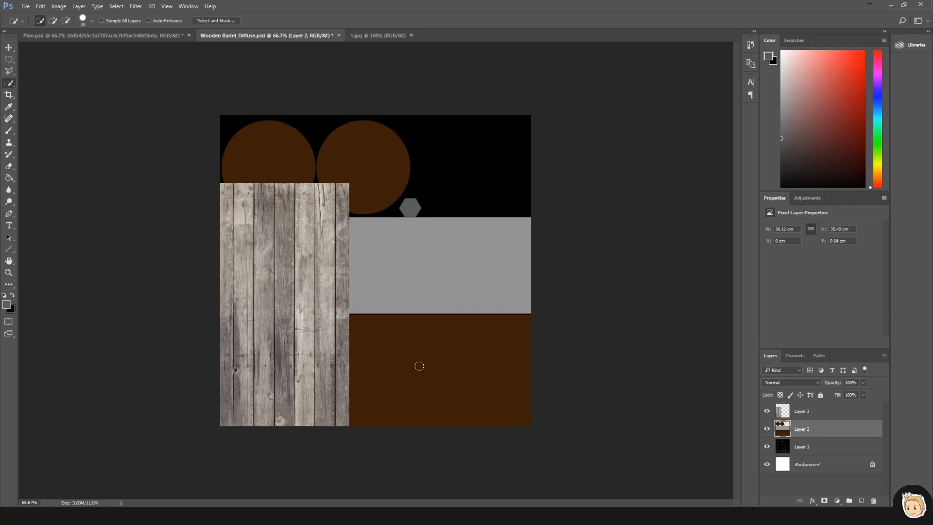
pyautogui.hotkey('shift', 'w')
pyautogui.click(428, 363)
pyautogui.click(807, 412)
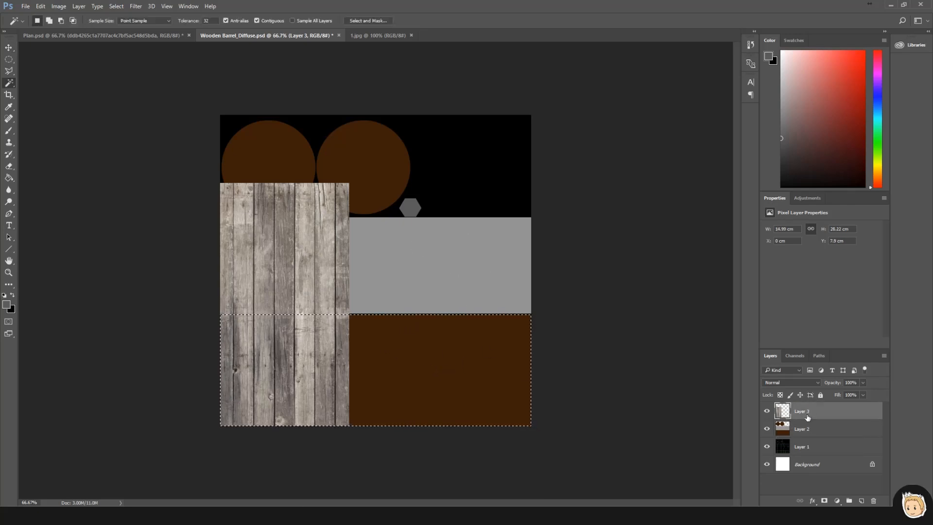
pyautogui.click(846, 500)
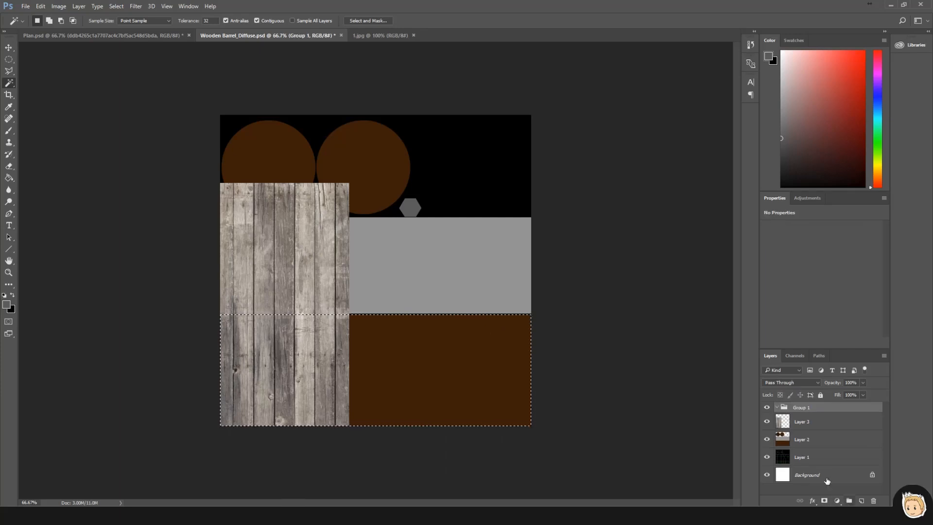
pyautogui.click(825, 500)
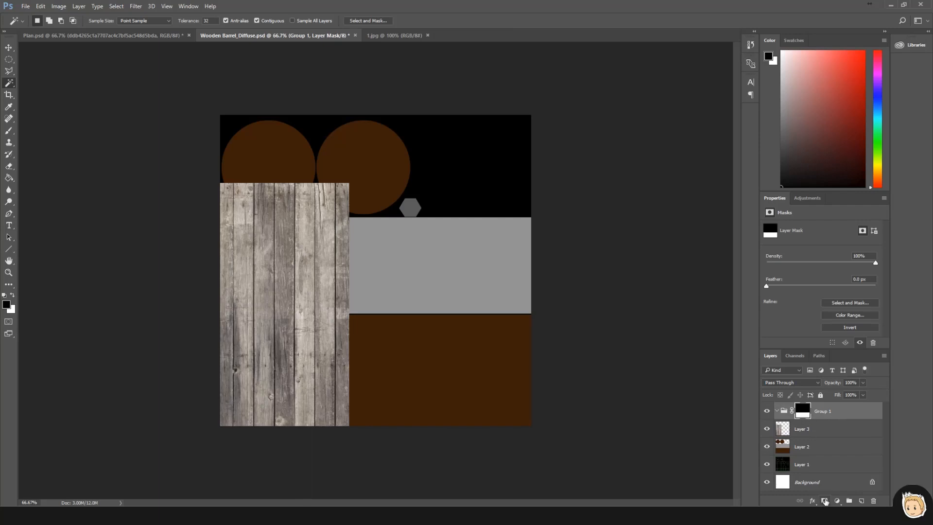
# - Put the planks of Layer 3 into the masked group and shift them down and slightly left within the lower strip
pyautogui.moveTo(804, 434); pyautogui.dragTo(804, 417)
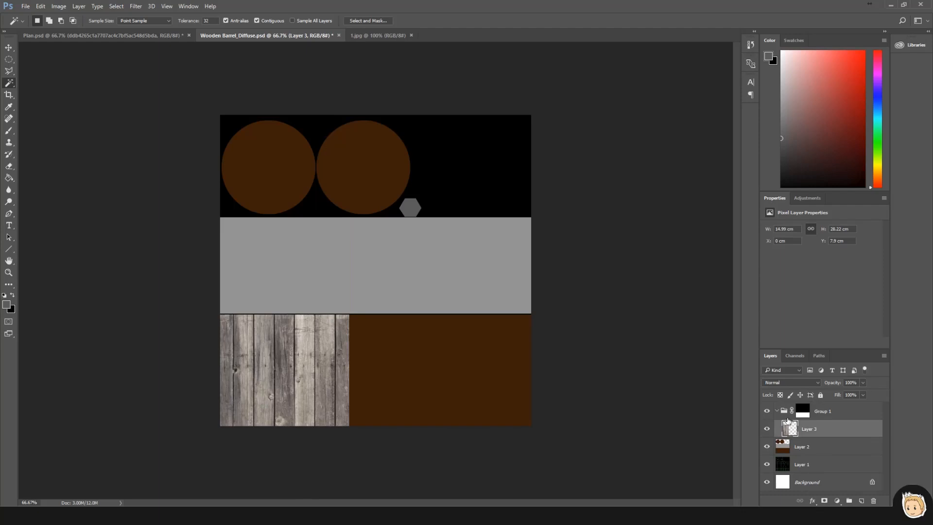
pyautogui.press('v')
pyautogui.moveTo(298, 373); pyautogui.dragTo(280, 447)
pyautogui.moveTo(281, 446); pyautogui.dragTo(279, 446)
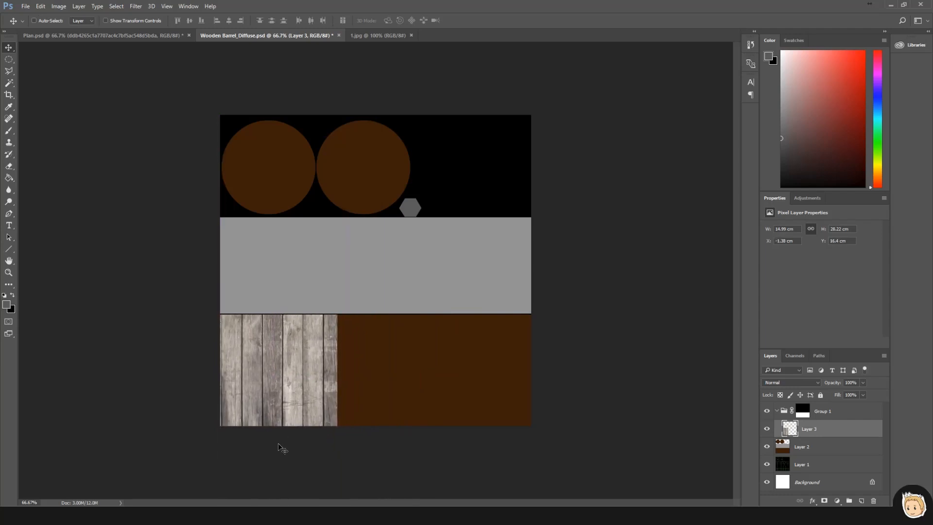
# - Duplicate the planks layer, flip the copy horizontally and set it against the original's right edge, aligned with the canvas bottom
pyautogui.keyDown('alt'); pyautogui.moveTo(302, 403); pyautogui.dragTo(398, 387); pyautogui.keyUp('alt')
pyautogui.hotkey('ctrl', 't')
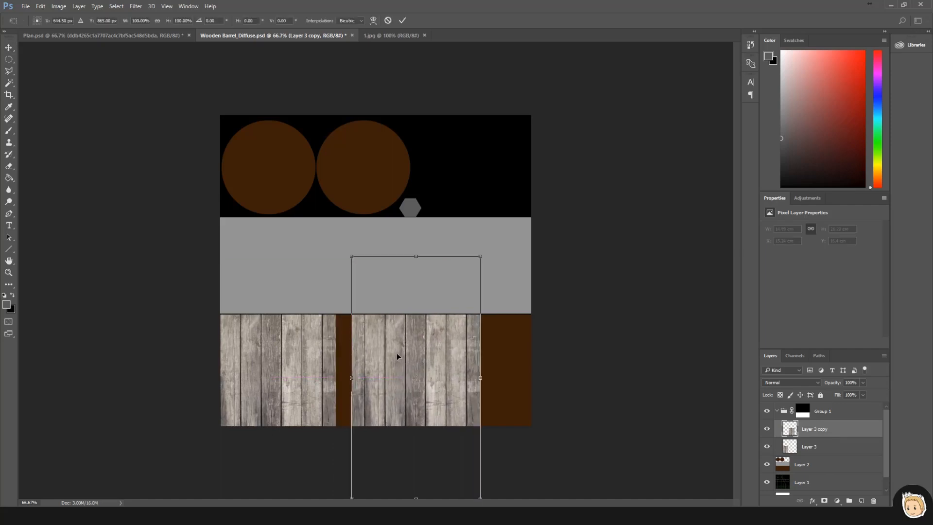
pyautogui.rightClick(397, 354)
pyautogui.click(459, 488)
pyautogui.moveTo(421, 386); pyautogui.dragTo(414, 434)
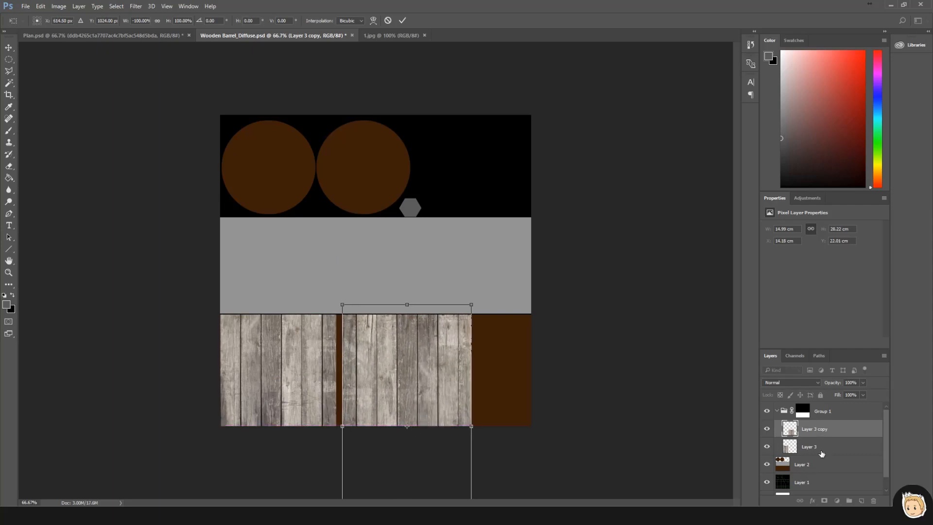
pyautogui.moveTo(394, 348); pyautogui.dragTo(384, 360)
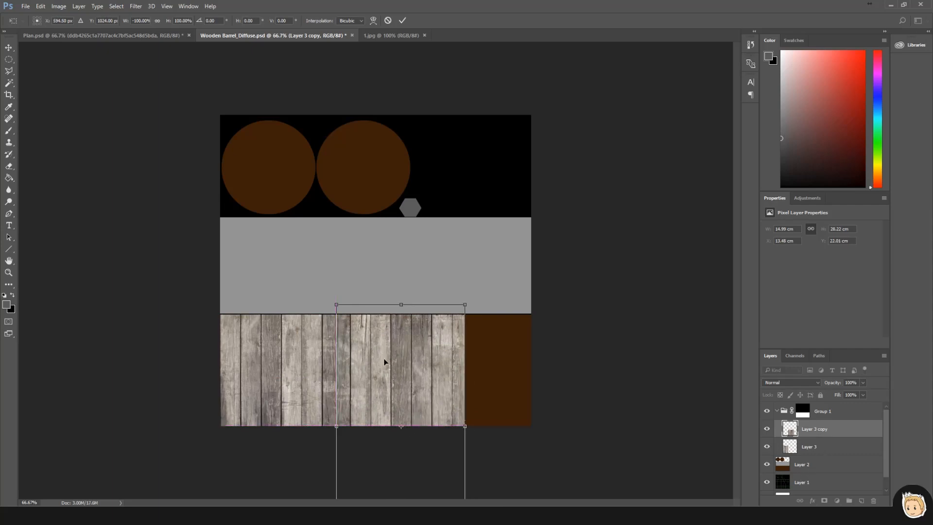
# - Nudge the flipped planks copy left until it overlaps the original's edge plank and apply the transform
pyautogui.hotkey('shift', 'Left')
pyautogui.hotkey('shift', 'Left')
pyautogui.press('Left')
pyautogui.press('Left')
pyautogui.press('Left')
pyautogui.press('Left')
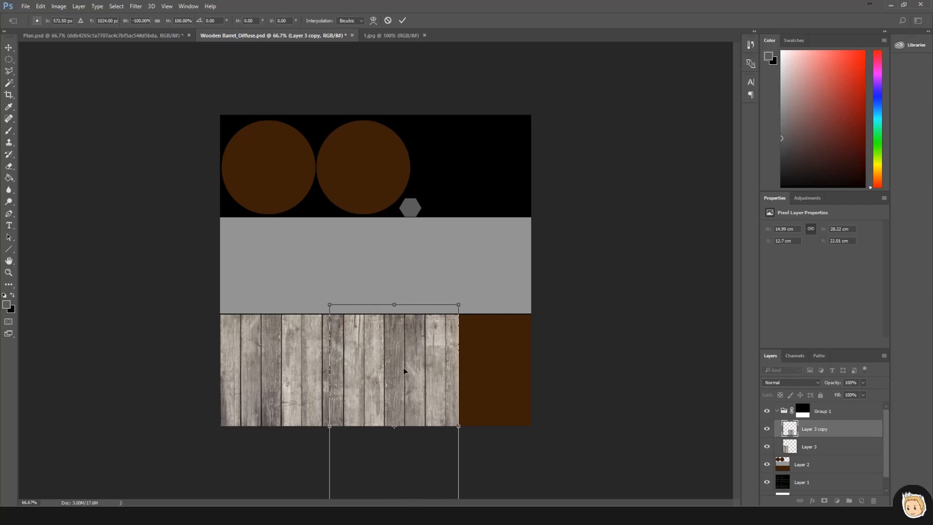
pyautogui.press('Left')
pyautogui.press('Left')
pyautogui.press('Left')
pyautogui.press('Left')
pyautogui.press('Left')
pyautogui.press('Left')
pyautogui.press('Left')
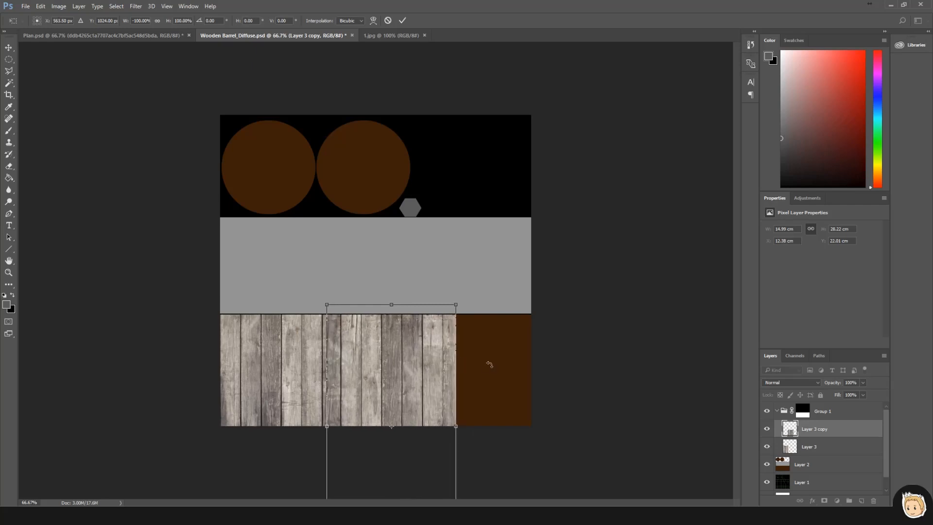
pyautogui.click(11, 44)
pyautogui.click(417, 193)
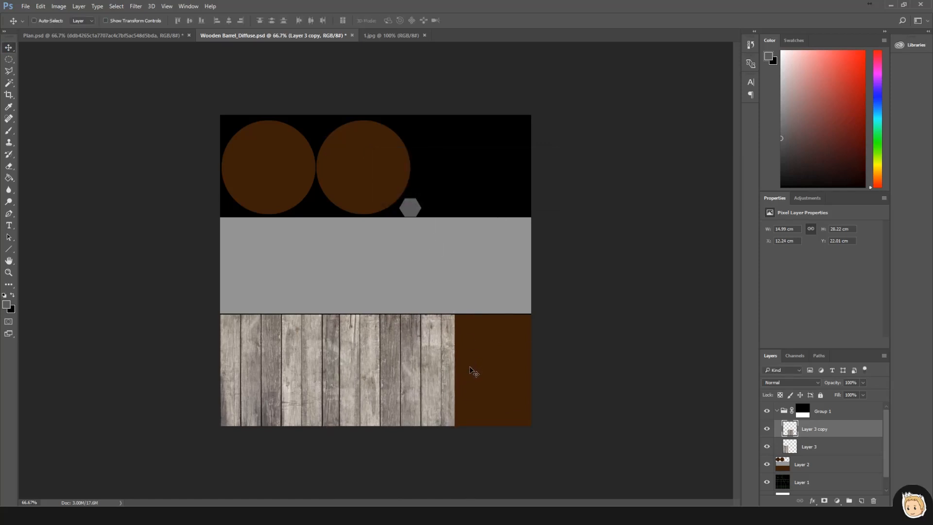
# - Nudge the flipped copy 8 pixels to the right to even out the plank width at the joint
pyautogui.hotkey('ctrl', '+')
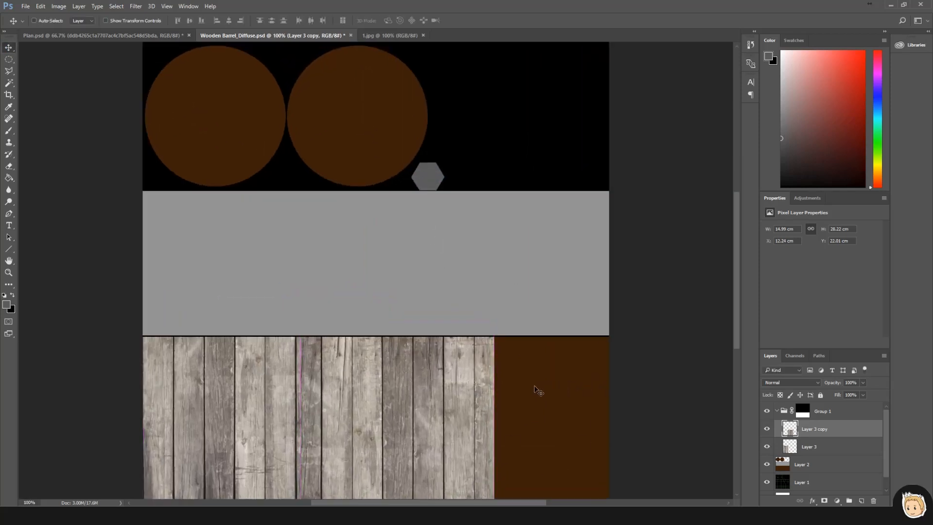
pyautogui.moveTo(503, 367); pyautogui.dragTo(491, 244)
pyautogui.press('Right')
pyautogui.press('Right')
pyautogui.press('Right')
pyautogui.press('Right')
pyautogui.press('Right')
pyautogui.press('Right')
pyautogui.press('Right')
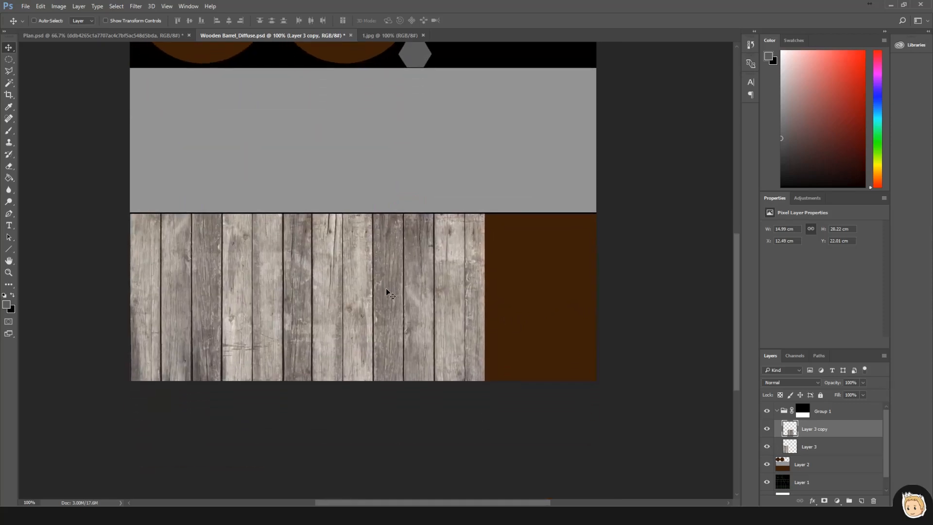
pyautogui.press('Right')
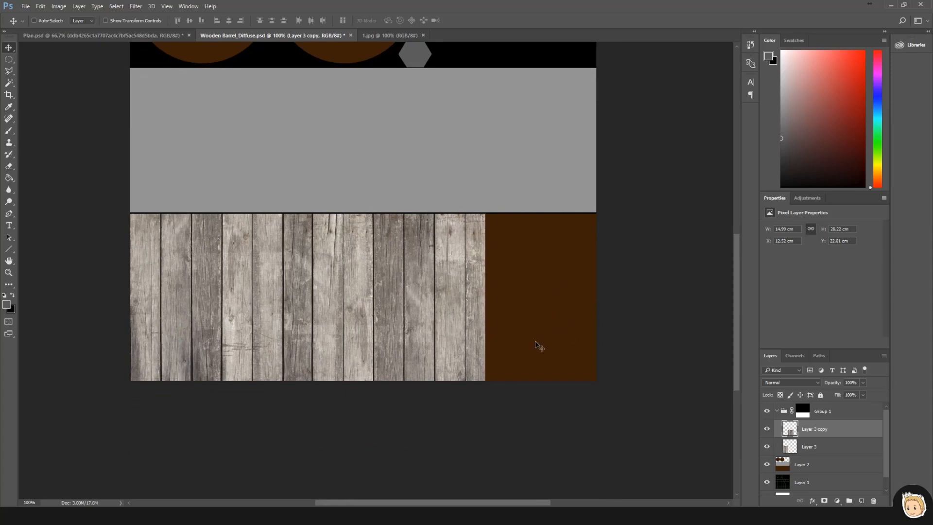
# - Duplicate the flipped planks over the remaining brown area and delete the copy's partial plank where it overlaps its neighbour
pyautogui.moveTo(822, 431); pyautogui.dragTo(860, 500)
pyautogui.moveTo(396, 279); pyautogui.dragTo(549, 289)
pyautogui.press('m')
pyautogui.moveTo(412, 170)
pyautogui.mouseDown()
pyautogui.moveTo(475, 375)
pyautogui.moveTo(471, 406)
pyautogui.mouseUp()
pyautogui.hotkey('shift', 'm')
pyautogui.moveTo(384, 159); pyautogui.dragTo(479, 435)
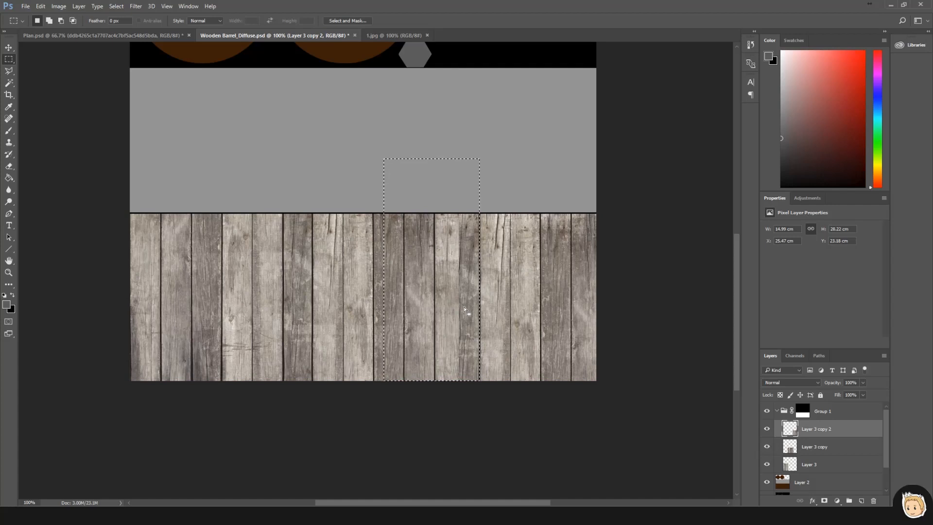
pyautogui.press('Left')
pyautogui.press('Delete')
pyautogui.hotkey('ctrl', 'd')
# - Move the trimmed copy left against the neighbouring plank and up to vary the grain, and delete its leftover overlapping strip
pyautogui.press('v')
pyautogui.moveTo(546, 295)
pyautogui.mouseDown()
pyautogui.moveTo(558, 282)
pyautogui.moveTo(544, 280)
pyautogui.mouseUp()
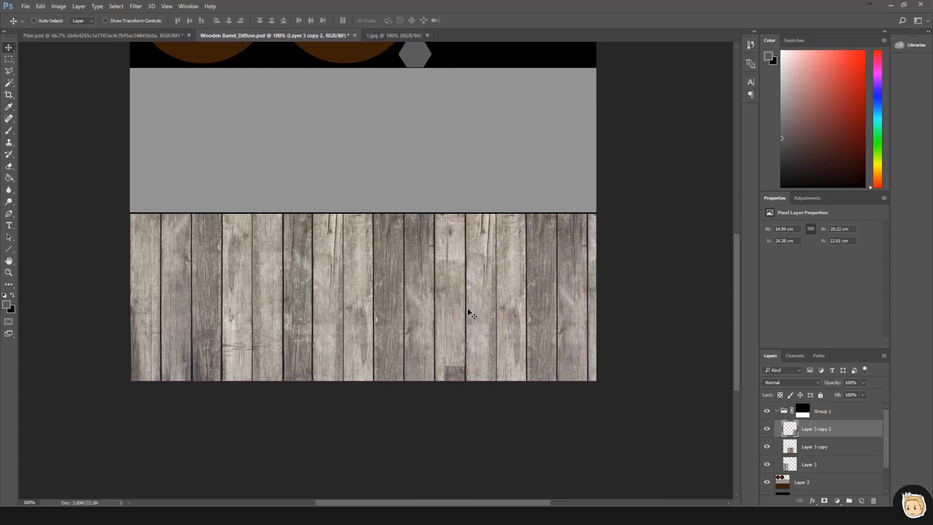
pyautogui.moveTo(507, 319); pyautogui.dragTo(502, 241)
pyautogui.press('m')
pyautogui.moveTo(380, 229); pyautogui.dragTo(465, 435)
pyautogui.press('Delete')
pyautogui.hotkey('ctrl', 'd')
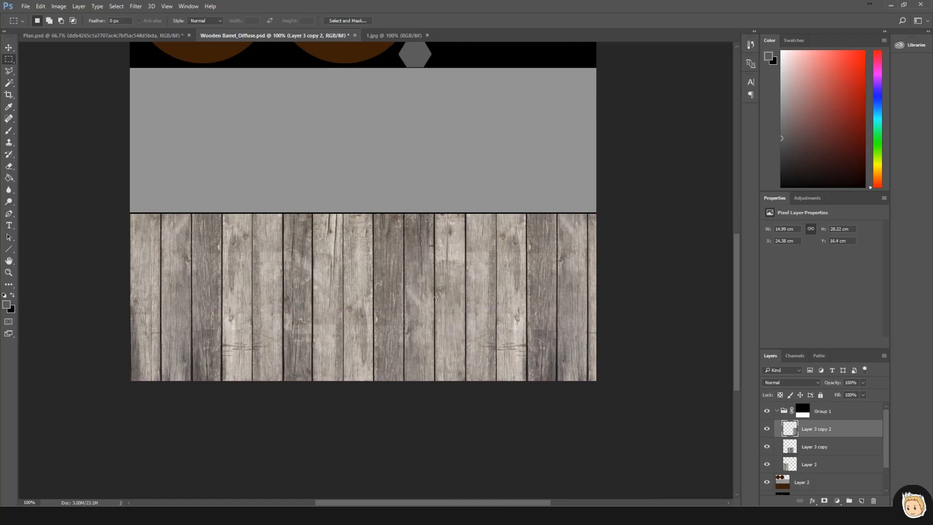
pyautogui.hotkey('ctrl', '-')
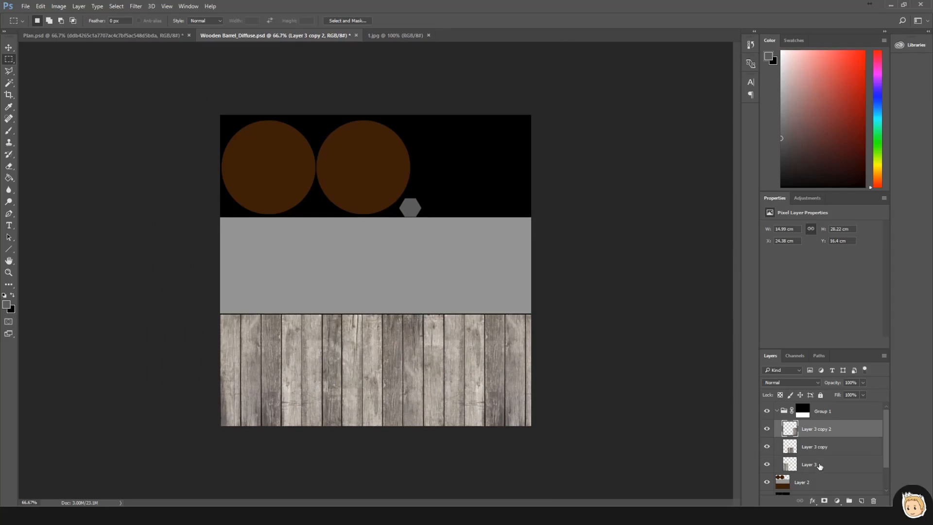
# - Select the left brown circle from Layer 2 and create a new top group with a layer mask limited to it
pyautogui.click(805, 484)
pyautogui.press('w')
pyautogui.click(300, 166)
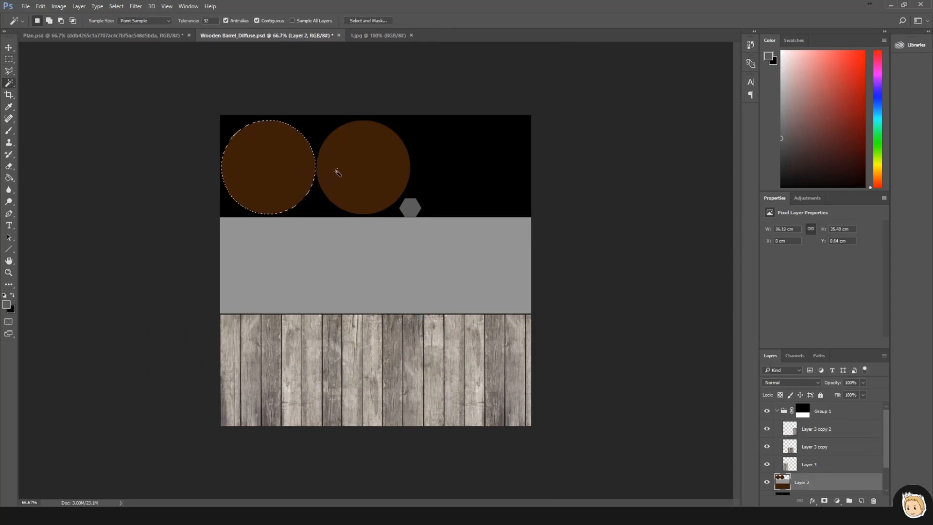
pyautogui.click(834, 413)
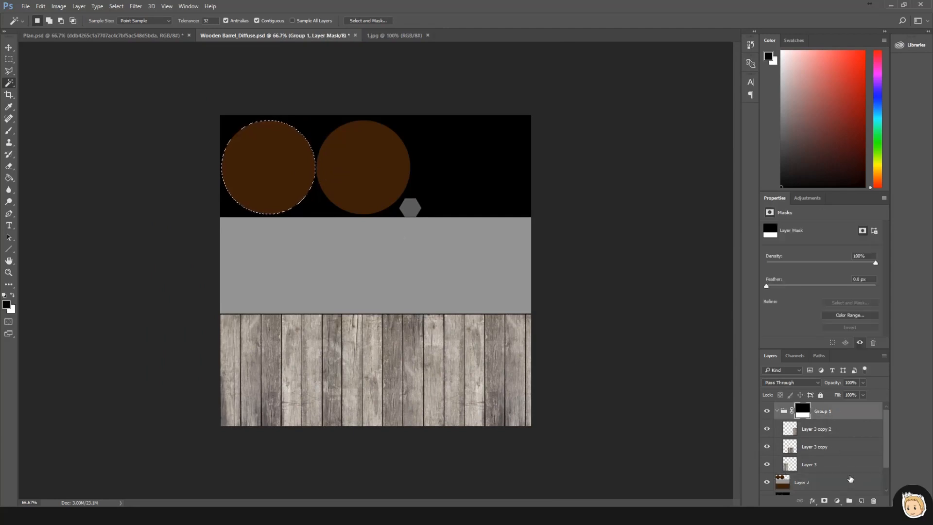
pyautogui.click(850, 501)
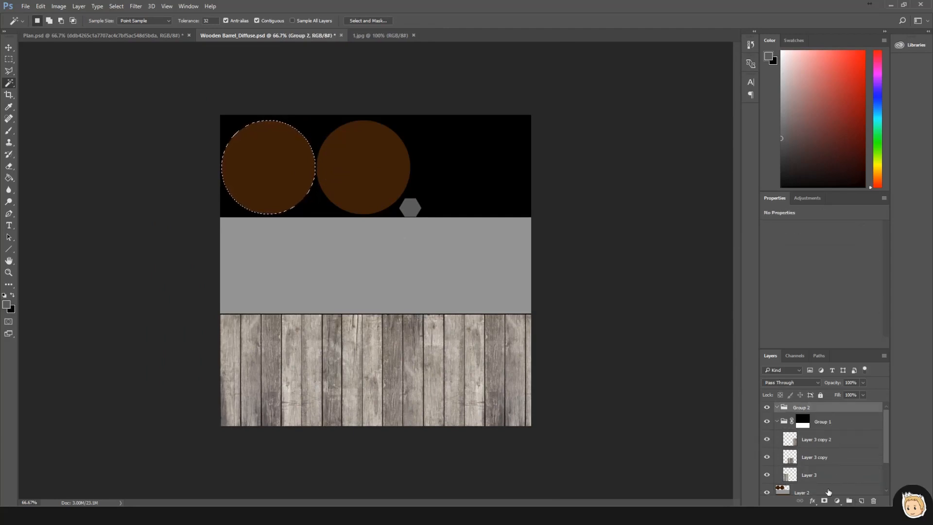
pyautogui.click(824, 501)
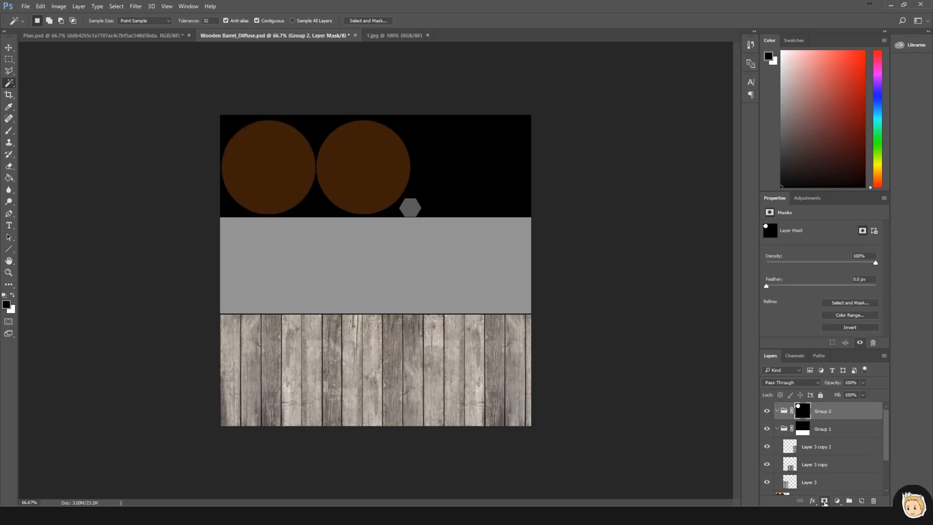
# - Paste the wood planks into the left circle's group, rotate them to run vertically and position them to fill the circle
pyautogui.click(394, 36)
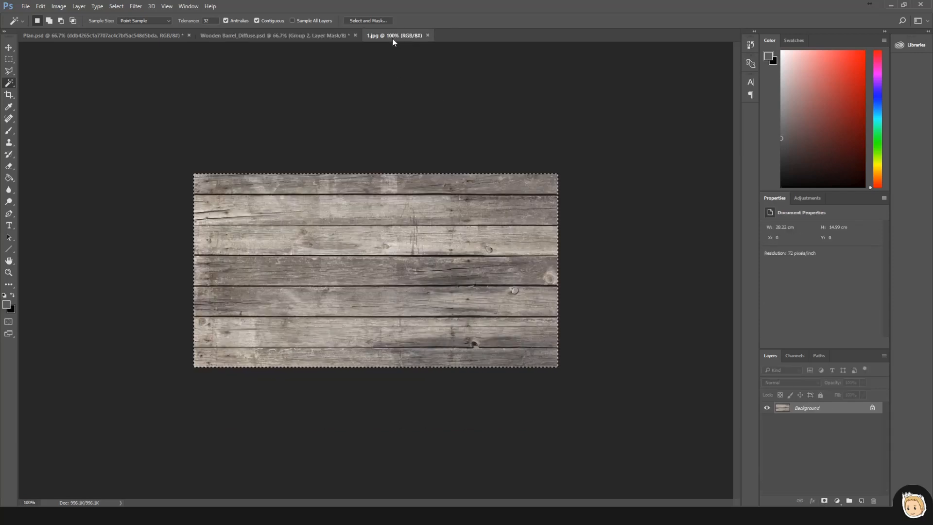
pyautogui.click(281, 35)
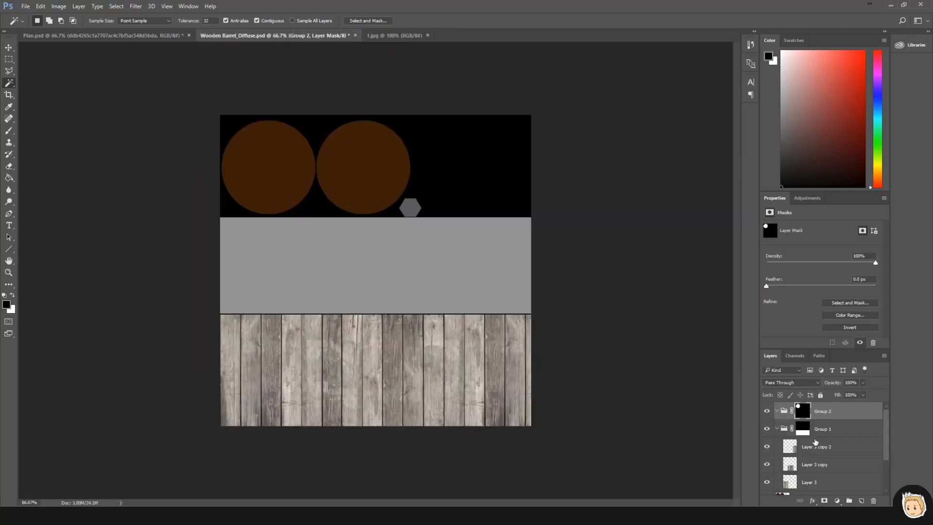
pyautogui.hotkey('ctrl', 'v')
pyautogui.keyDown('ctrl'); pyautogui.moveTo(401, 313); pyautogui.dragTo(324, 243); pyautogui.keyUp('ctrl')
pyautogui.hotkey('ctrl', 't')
pyautogui.keyDown('shift'); pyautogui.moveTo(369, 85); pyautogui.dragTo(412, 285); pyautogui.keyUp('shift')
pyautogui.moveTo(313, 229); pyautogui.dragTo(297, 267)
pyautogui.press('Return')
# - Select the right brown circle from Layer 2 and create another top group with a layer mask limited to it
pyautogui.scroll(-3, 805, 471)
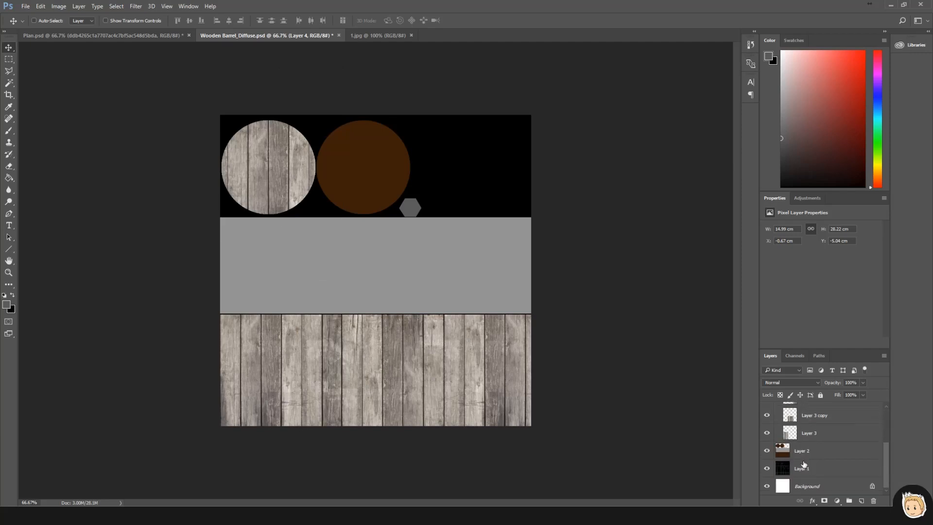
pyautogui.click(805, 453)
pyautogui.press('w')
pyautogui.click(372, 187)
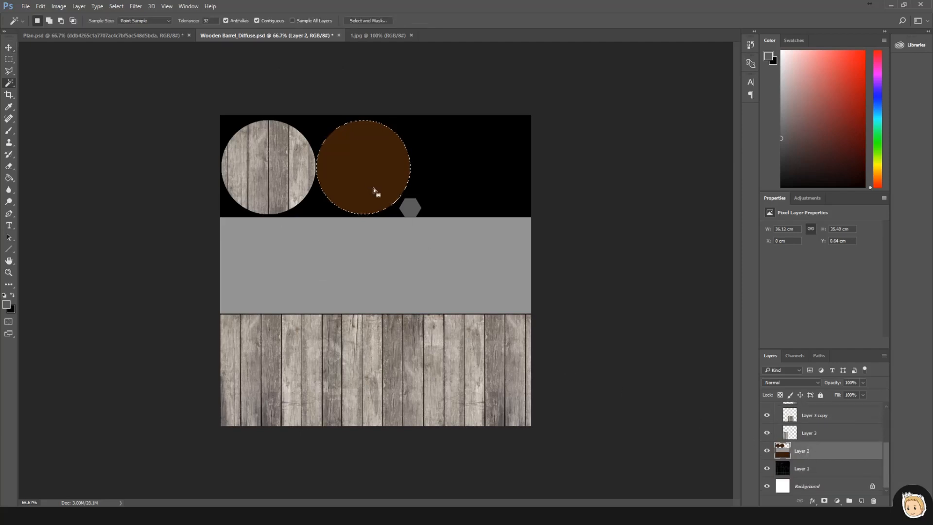
pyautogui.scroll(3, 824, 441)
pyautogui.click(836, 412)
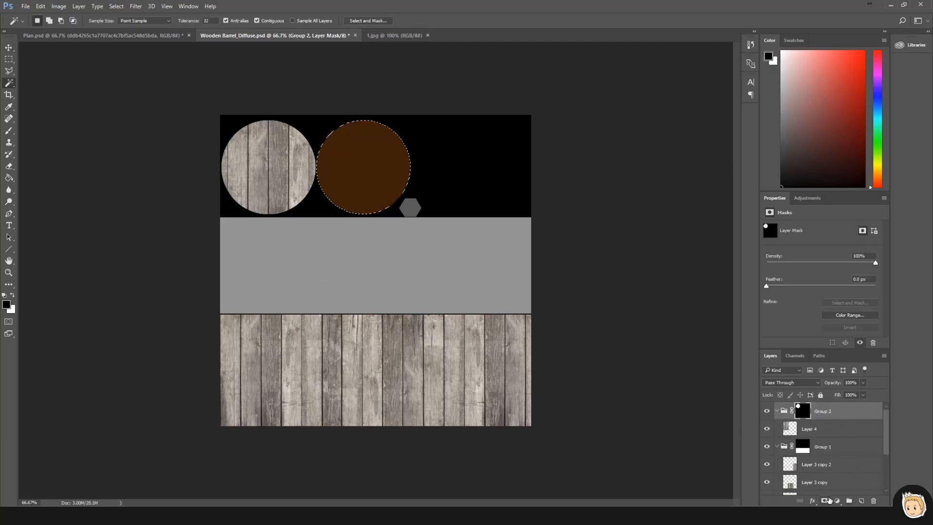
pyautogui.click(849, 500)
pyautogui.click(825, 501)
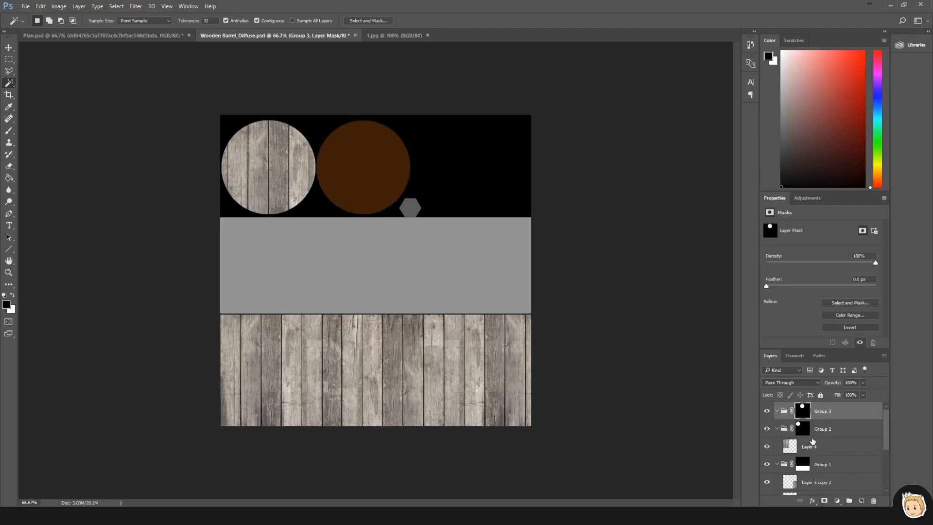
# - Paste the planks into the right circle's group, rotate them 90 degrees clockwise and position them to fill the circle
pyautogui.click(861, 500)
pyautogui.hotkey('ctrl', 'v')
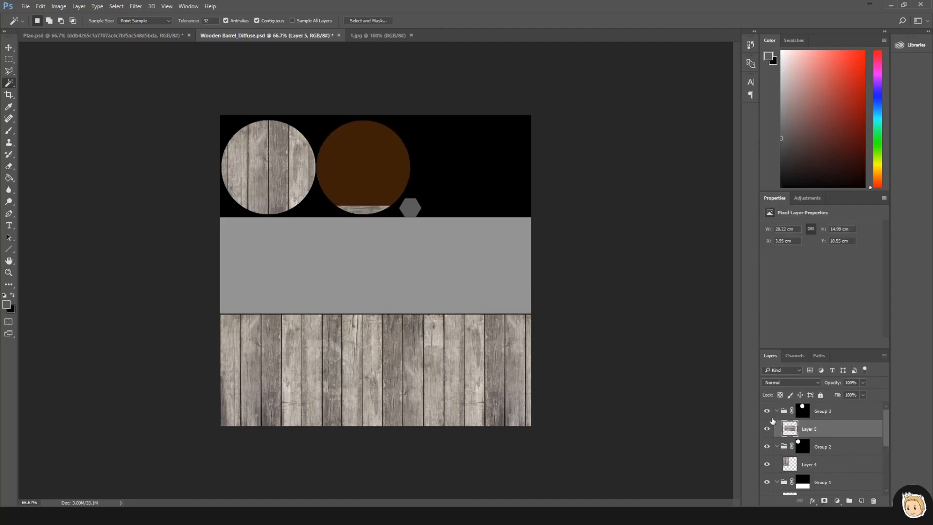
pyautogui.hotkey('ctrl', 't')
pyautogui.moveTo(444, 174); pyautogui.dragTo(493, 293)
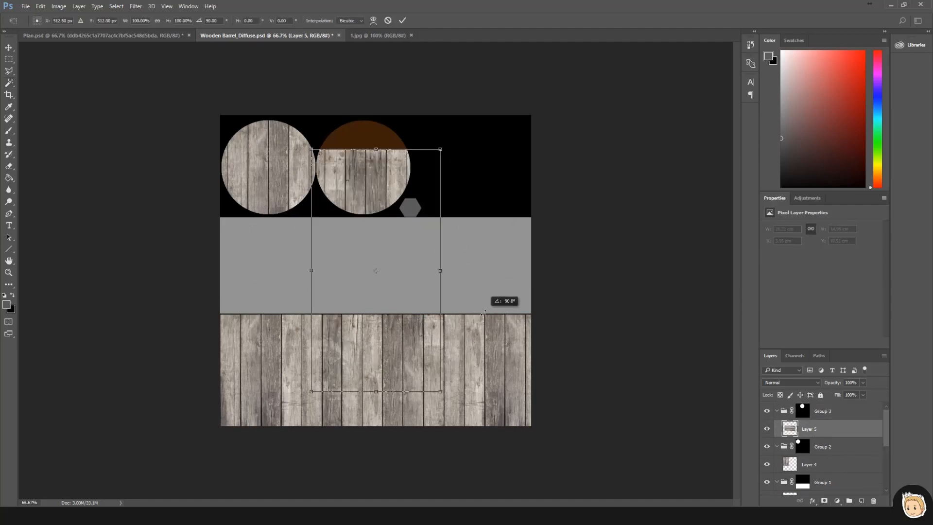
pyautogui.moveTo(390, 333); pyautogui.dragTo(385, 209)
pyautogui.press('Left')
pyautogui.press('Left')
pyautogui.press('Left')
pyautogui.press('Left')
pyautogui.press('Left')
pyautogui.press('Left')
pyautogui.press('Left')
pyautogui.press('Return')
pyautogui.press('w')
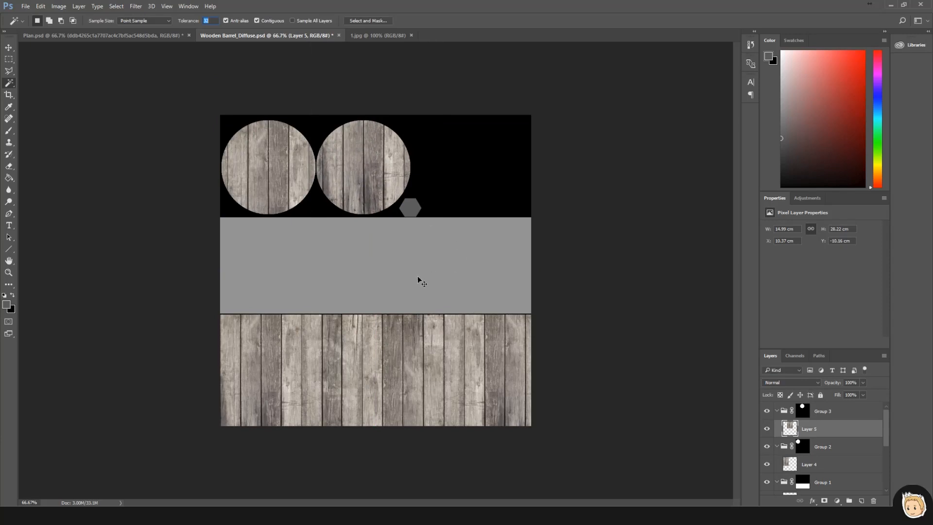
# - Check the barrel in 3ds Max, switch back to Photoshop and activate the Move tool
pyautogui.hotkey('alt', 'Tab')
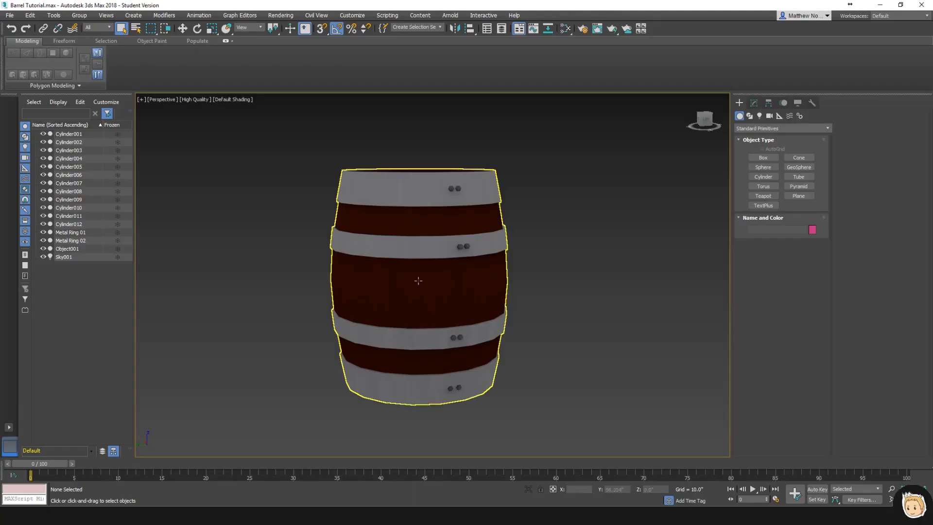
pyautogui.hotkey('alt', 'Tab')
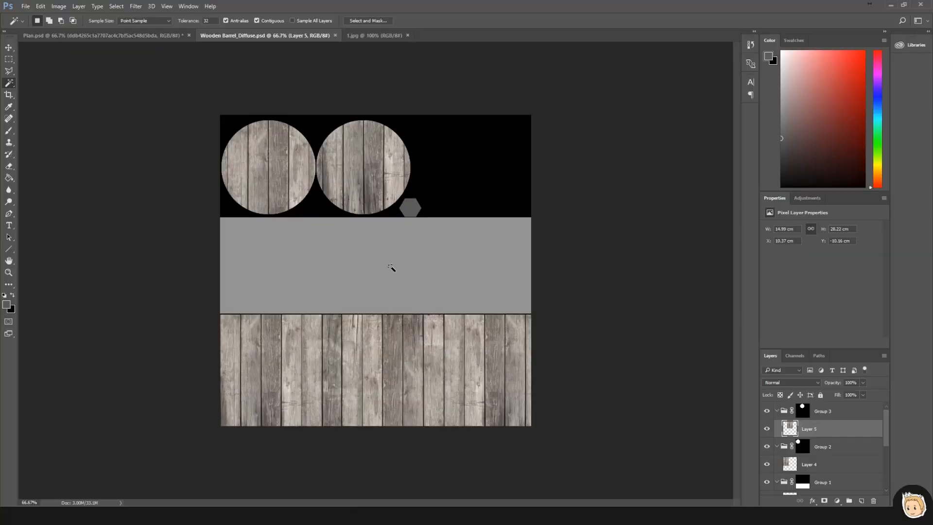
pyautogui.click(9, 48)
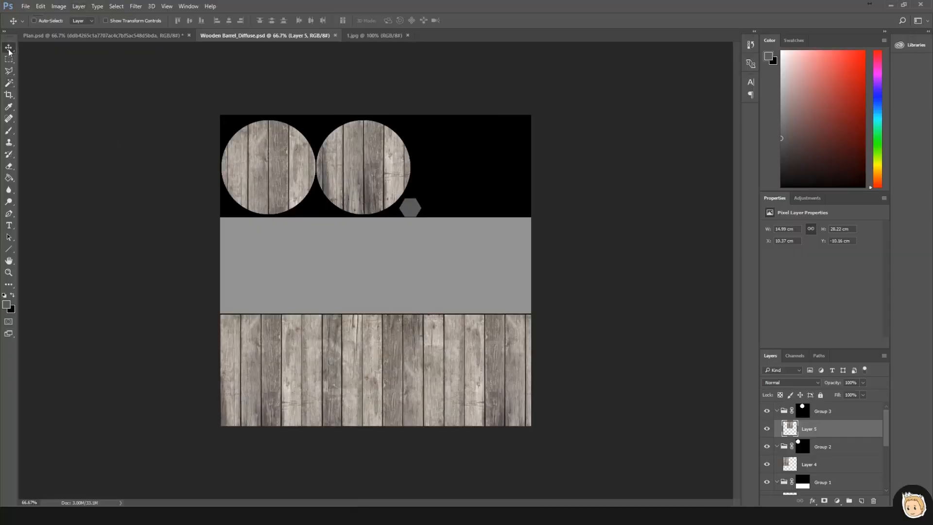
# - Switch to 3ds Max, reload the Wooden Barrel_Diffuse.psd bitmap in the barrel's material and close the material editor
pyautogui.hotkey('alt', 'Tab')
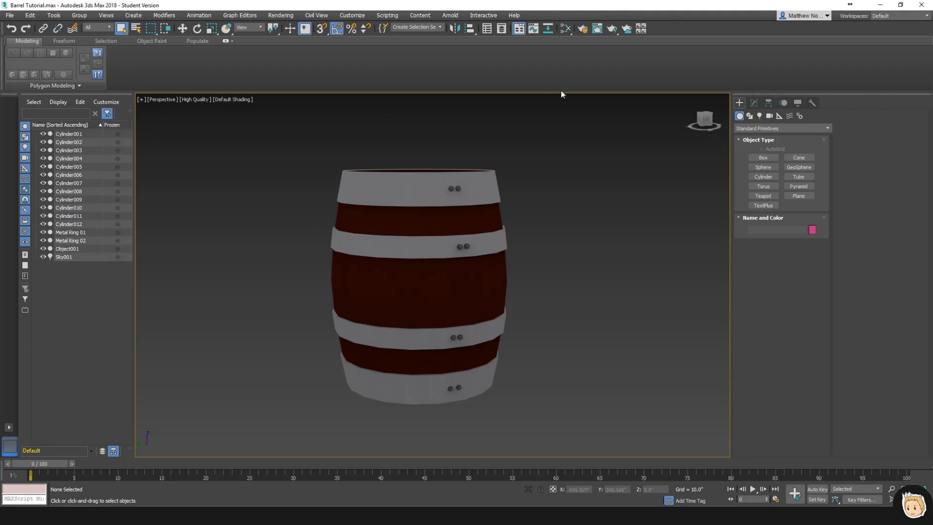
pyautogui.press('m')
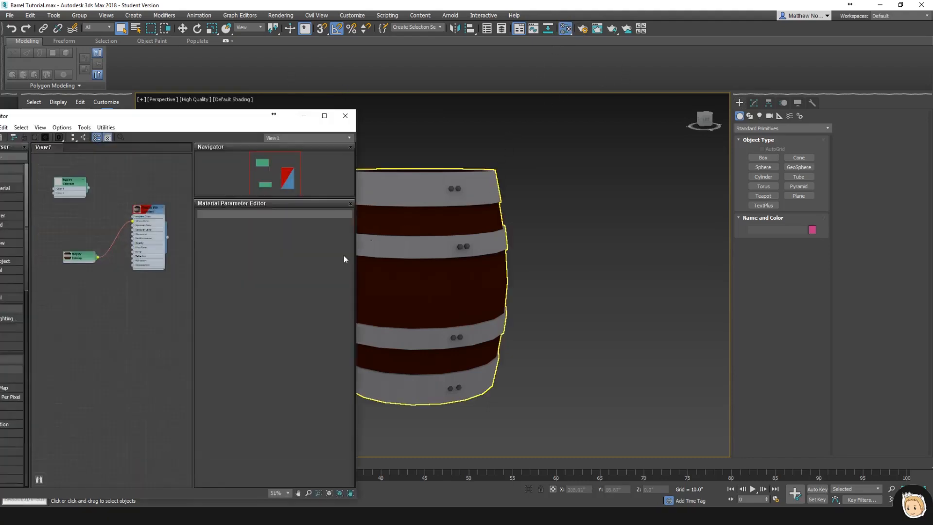
pyautogui.doubleClick(78, 256)
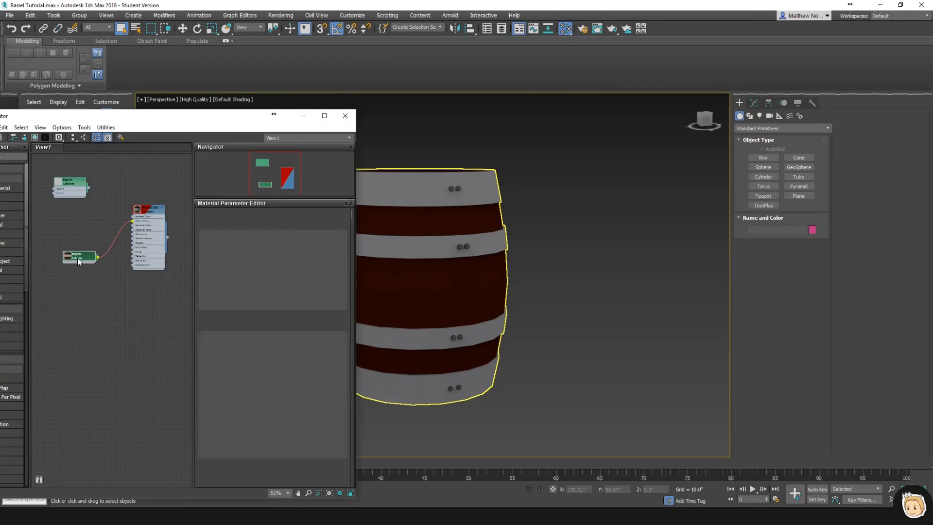
pyautogui.click(226, 351)
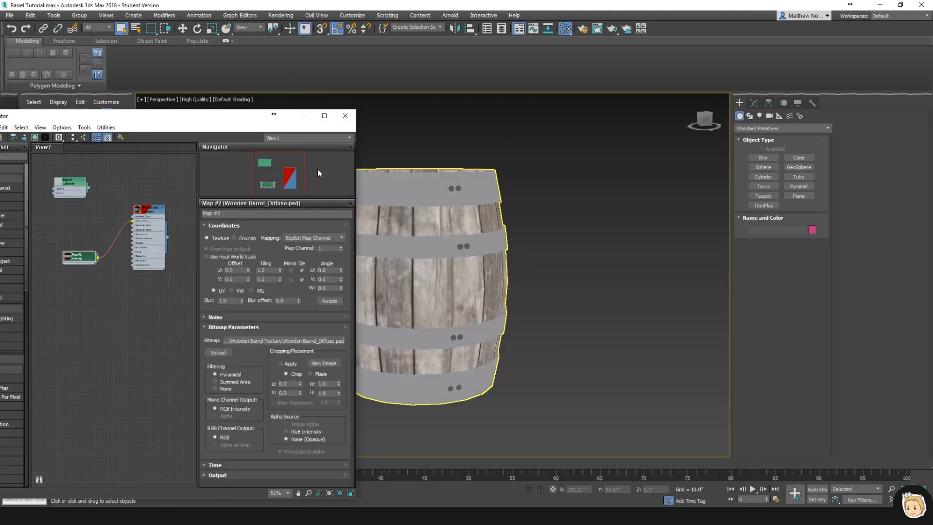
pyautogui.click(345, 116)
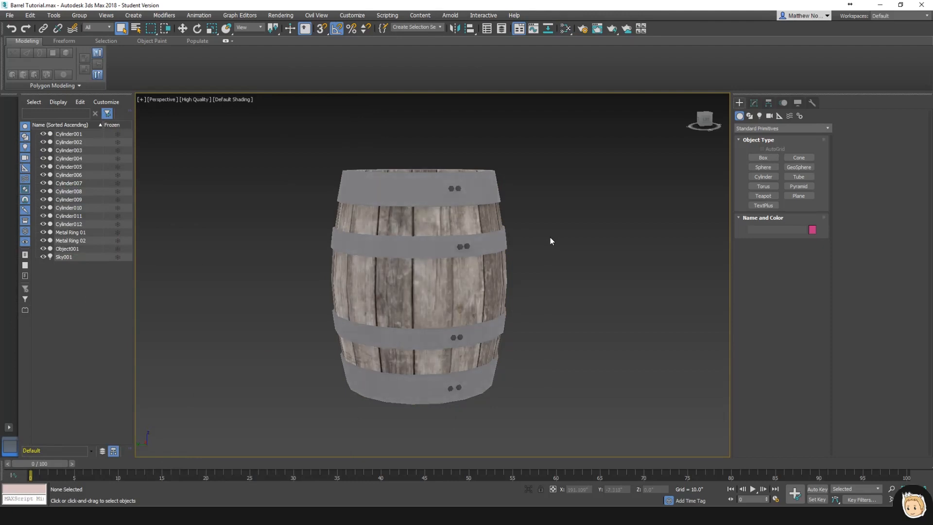
# - Select the parts of the textured barrel, isolate them and frame them to view the planks from several sides
pyautogui.keyDown('alt'); pyautogui.moveTo(549, 238); pyautogui.dragTo(489, 266, button='middle'); pyautogui.keyUp('alt')
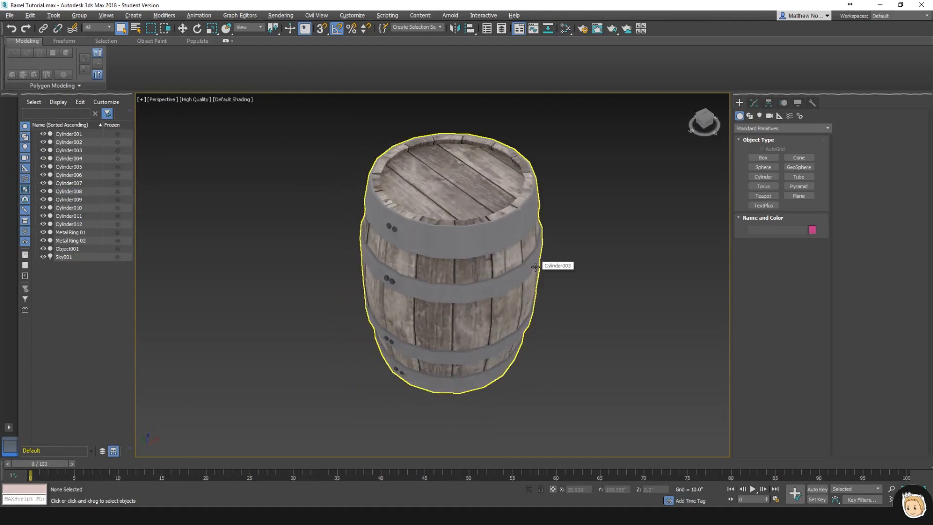
pyautogui.moveTo(536, 267)
pyautogui.keyDown('alt'); pyautogui.mouseDown(button='middle')
pyautogui.moveTo(618, 255)
pyautogui.moveTo(542, 256)
pyautogui.mouseUp(button='middle'); pyautogui.keyUp('alt')
pyautogui.scroll(-2, 559, 263)
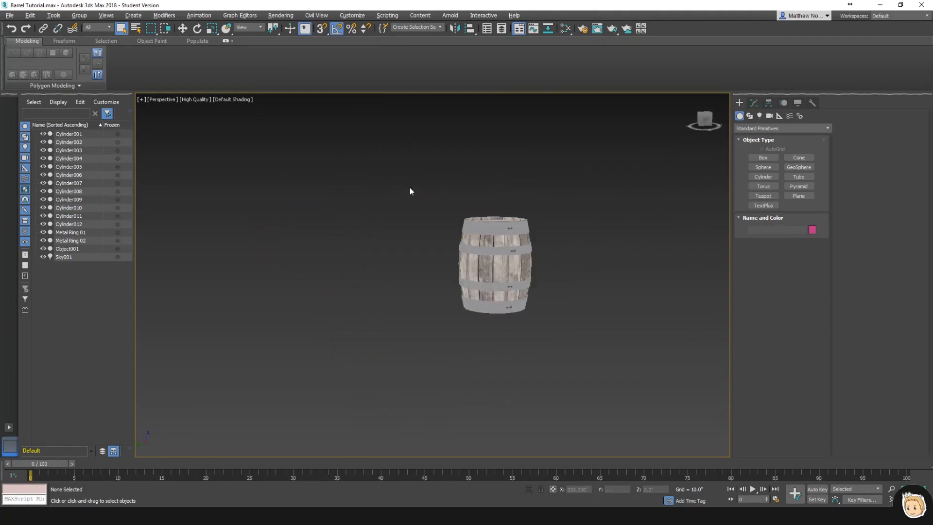
pyautogui.moveTo(431, 204); pyautogui.dragTo(588, 368)
pyautogui.click(550, 266)
pyautogui.scroll(3, 550, 267)
pyautogui.keyDown('alt'); pyautogui.moveTo(550, 266); pyautogui.dragTo(530, 278, button='middle'); pyautogui.keyUp('alt')
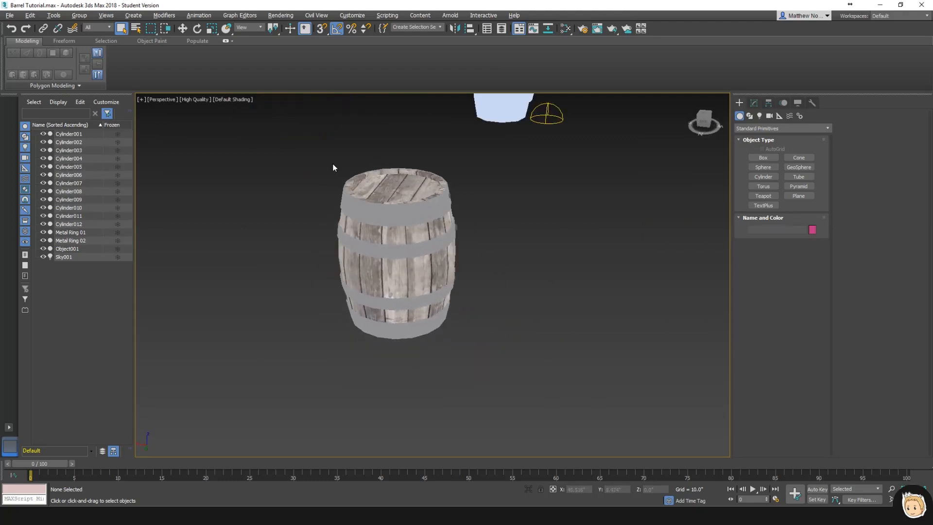
pyautogui.moveTo(357, 188); pyautogui.dragTo(492, 348)
pyautogui.press('z')
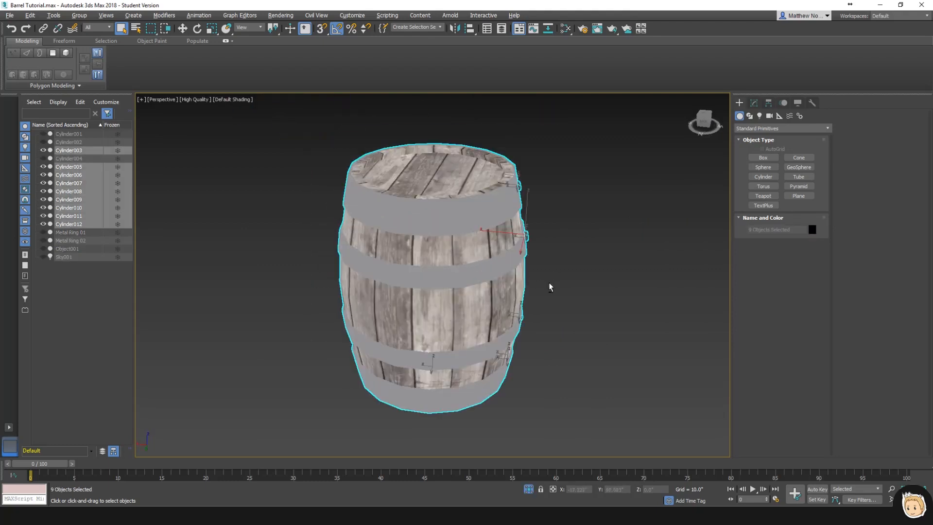
pyautogui.keyDown('alt'); pyautogui.moveTo(550, 287); pyautogui.dragTo(618, 255, button='middle'); pyautogui.keyUp('alt')
pyautogui.click(619, 254)
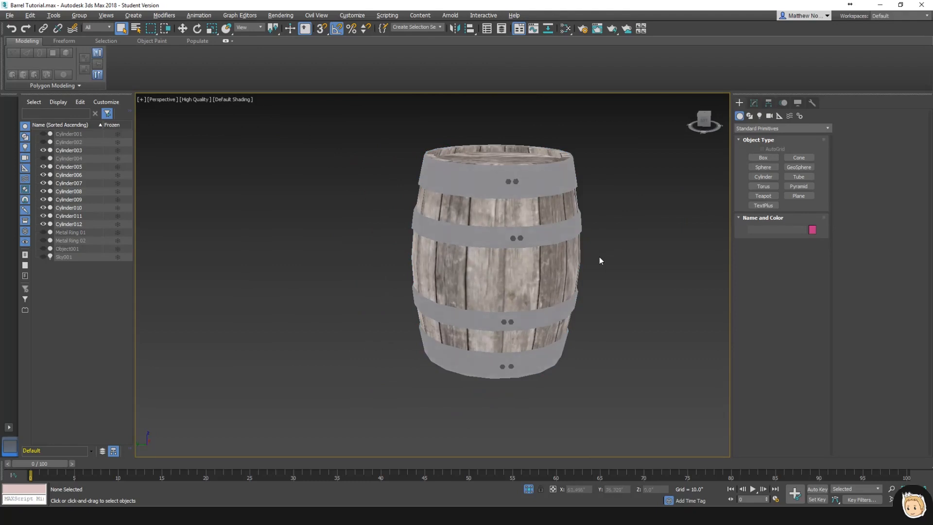
pyautogui.keyDown('alt'); pyautogui.moveTo(597, 258); pyautogui.dragTo(504, 271, button='middle'); pyautogui.keyUp('alt')
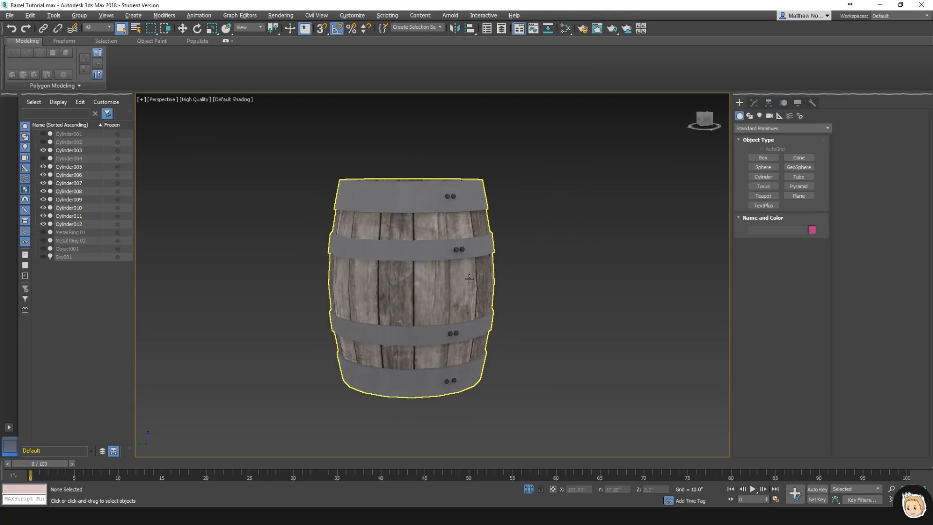
# - Switch to Photoshop, copy the scratched metal image from 6.jpg and return to the Wooden Barrel_Diffuse document
pyautogui.hotkey('alt', 'Tab')
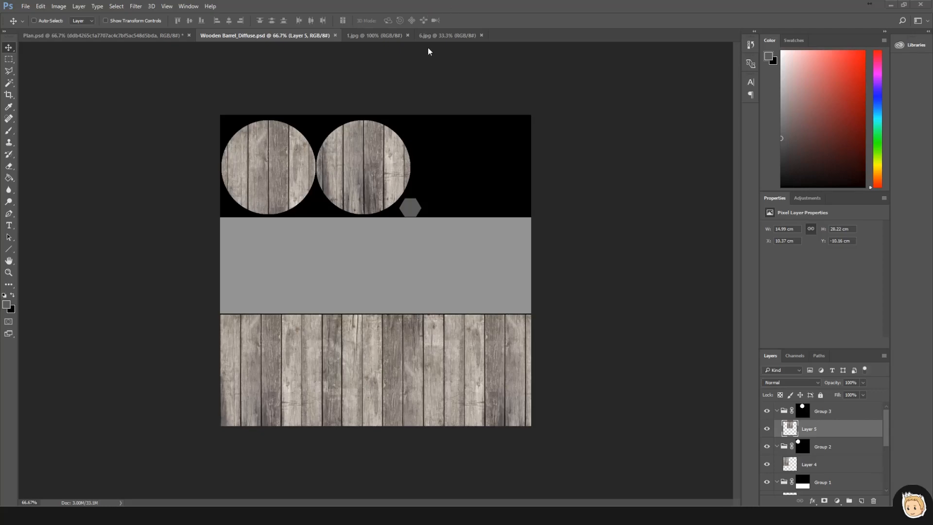
pyautogui.click(447, 35)
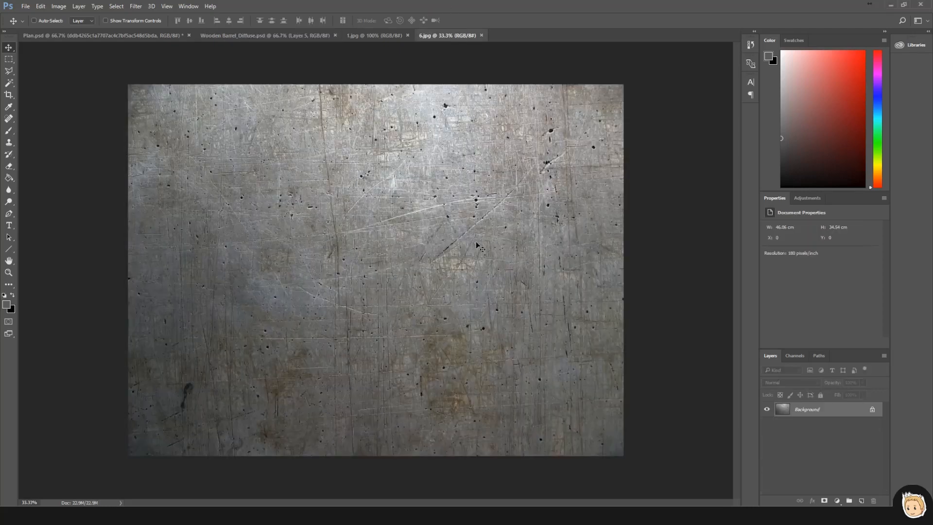
pyautogui.click(263, 36)
# - Select the grey band from Layer 2 with the Magic Wand and create a top group with a layer mask limited to it
pyautogui.scroll(-5, 826, 438)
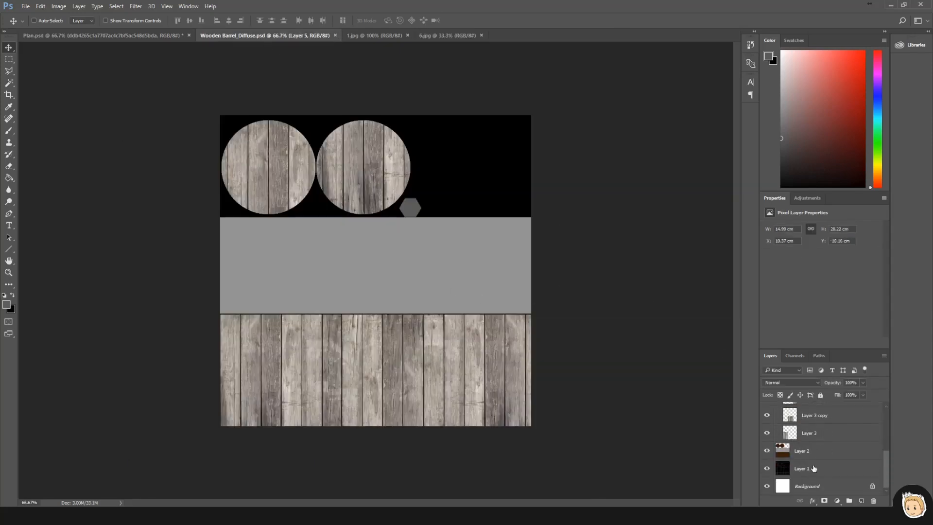
pyautogui.click(814, 455)
pyautogui.press('w')
pyautogui.click(462, 269)
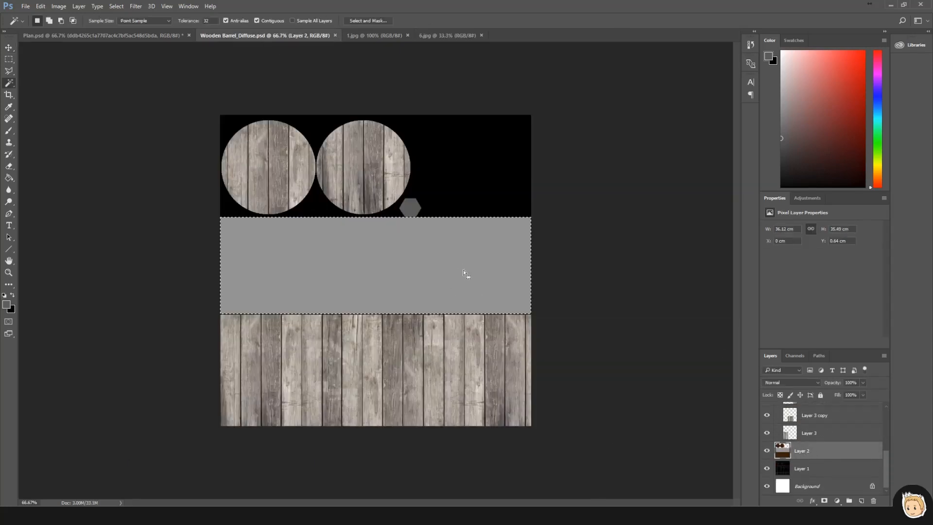
pyautogui.scroll(5, 826, 438)
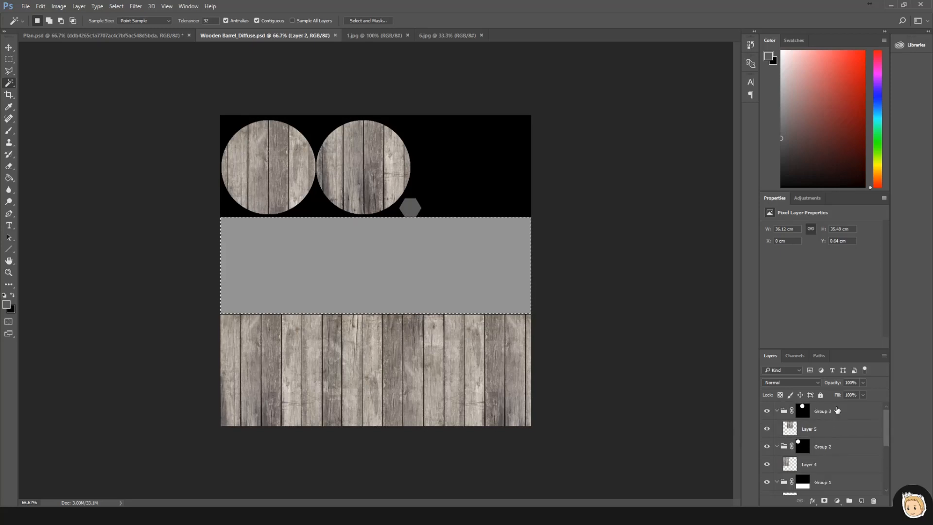
pyautogui.click(836, 411)
pyautogui.click(849, 500)
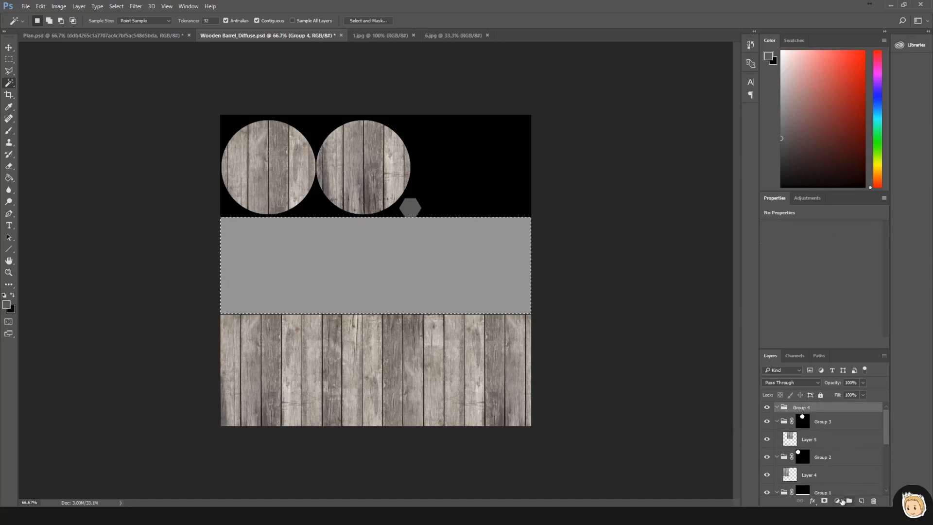
pyautogui.click(824, 501)
pyautogui.moveTo(810, 354); pyautogui.dragTo(813, 206)
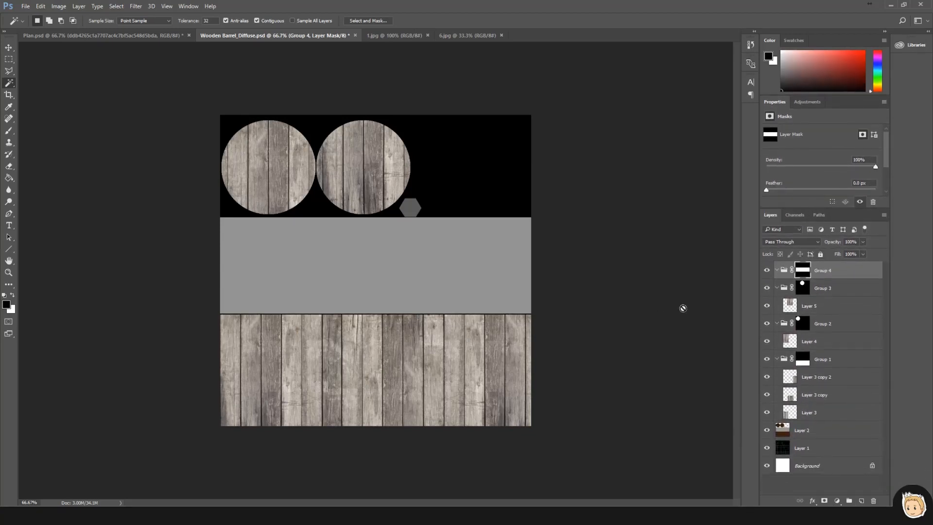
# - Paste the metal image into the grey band's group, scale it to 15.20% and place it over the band's left part
pyautogui.hotkey('ctrl', 'v')
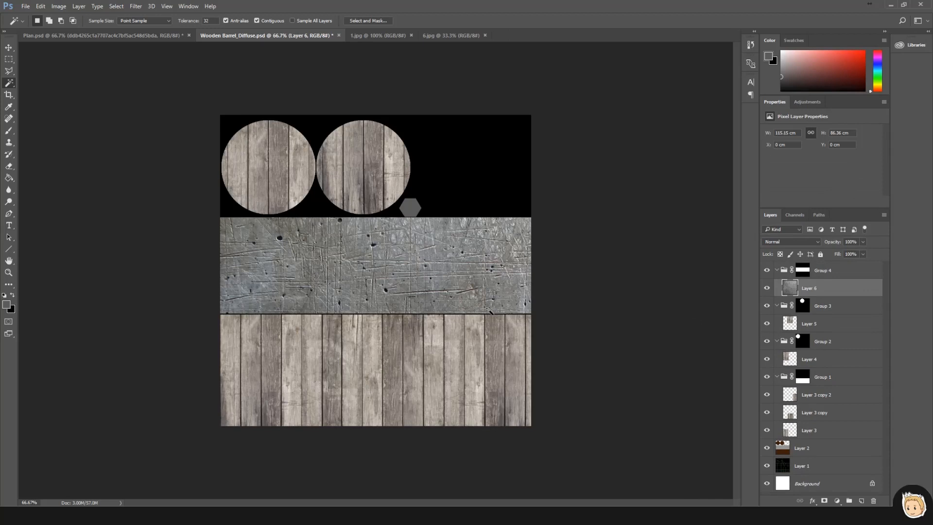
pyautogui.hotkey('ctrl', 't')
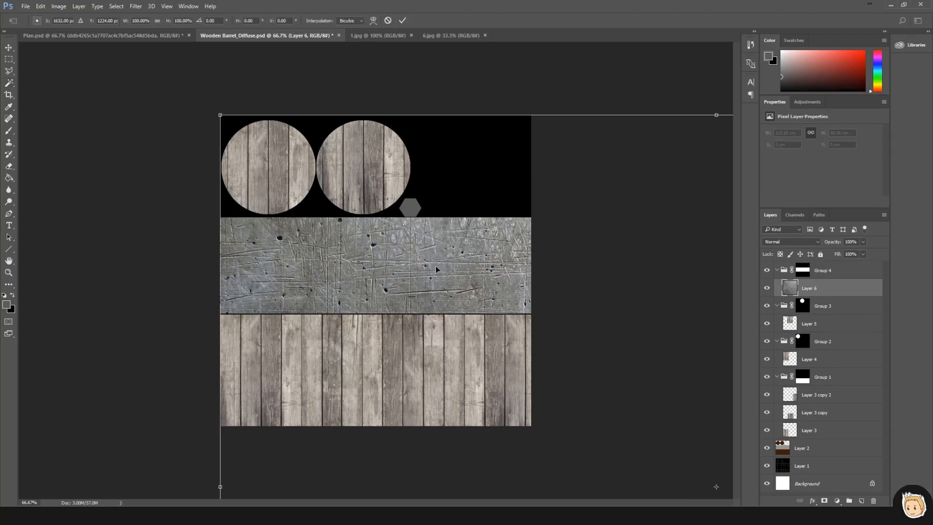
pyautogui.hotkey('ctrl', '-')
pyautogui.hotkey('ctrl', '-')
pyautogui.hotkey('ctrl', '-')
pyautogui.hotkey('ctrl', '-')
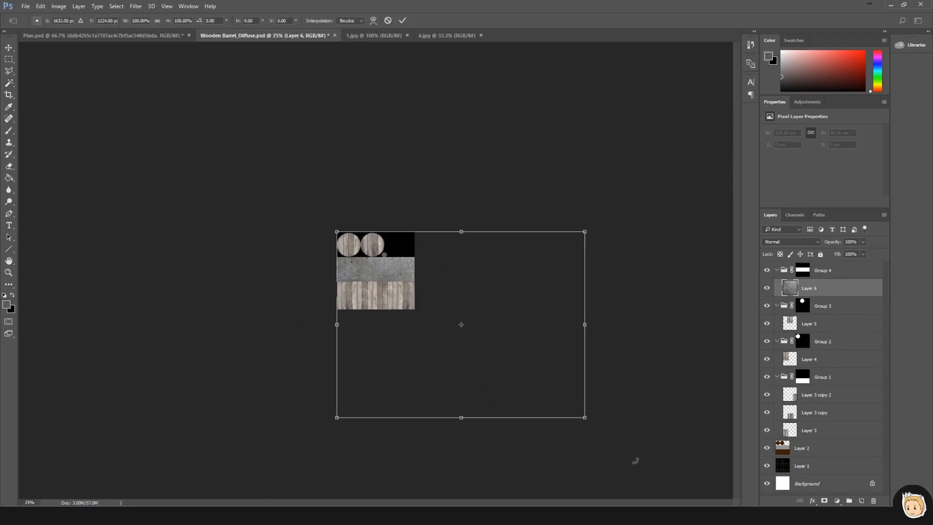
pyautogui.moveTo(585, 417); pyautogui.dragTo(400, 227)
pyautogui.hotkey('ctrl', '+')
pyautogui.hotkey('ctrl', '+')
pyautogui.hotkey('ctrl', '+')
pyautogui.hotkey('ctrl', '+')
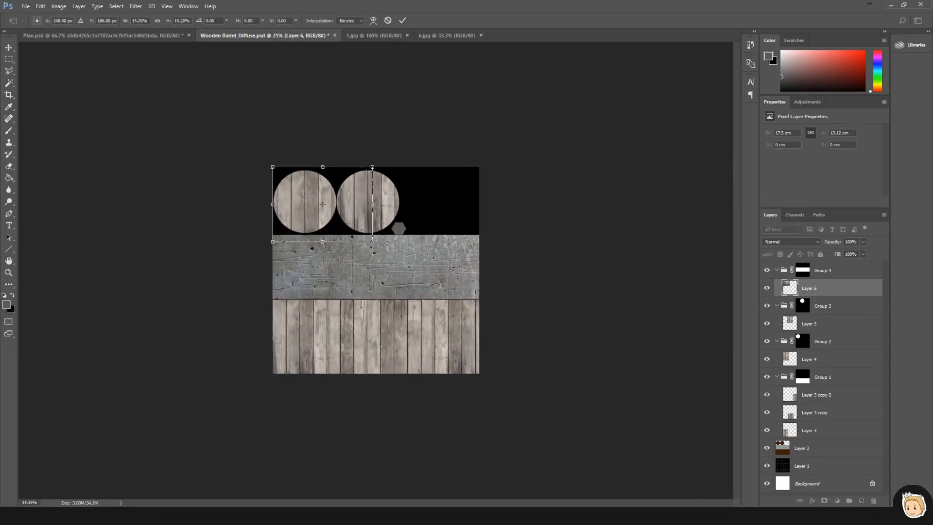
pyautogui.moveTo(338, 225); pyautogui.dragTo(337, 300)
pyautogui.press('Return')
pyautogui.press('w')
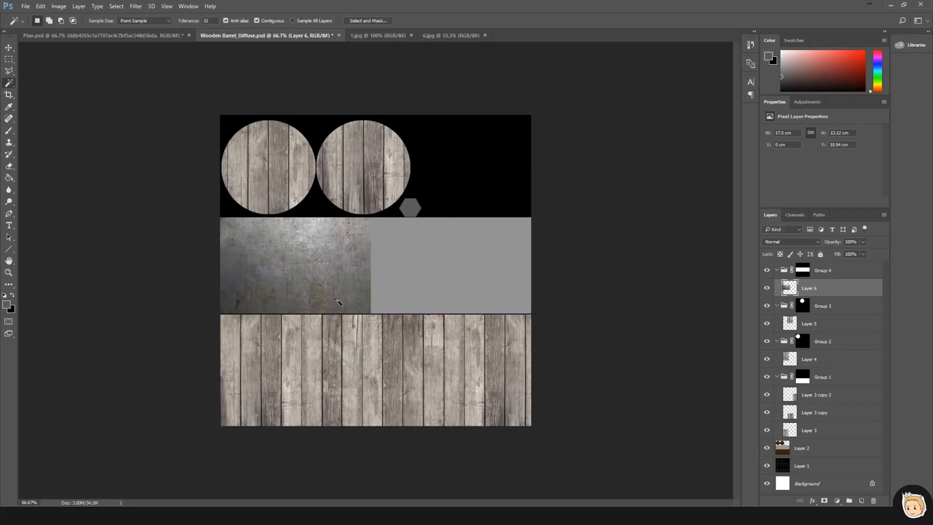
# - Duplicate the metal layer twice and position the copies to cover the rest of the grey band
pyautogui.hotkey('ctrl', 'j')
pyautogui.press('v')
pyautogui.moveTo(344, 305); pyautogui.dragTo(402, 281)
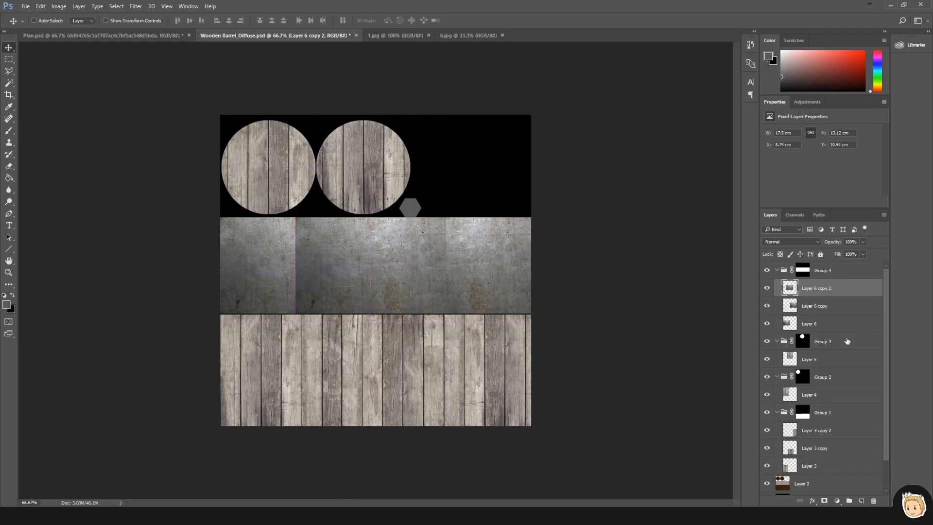
# - Add a layer mask to Layer 6 copy 2 and choose a larger soft round brush with 0% hardness
pyautogui.click(824, 501)
pyautogui.press('b')
pyautogui.rightClick(461, 316)
pyautogui.scroll(5, 466, 364)
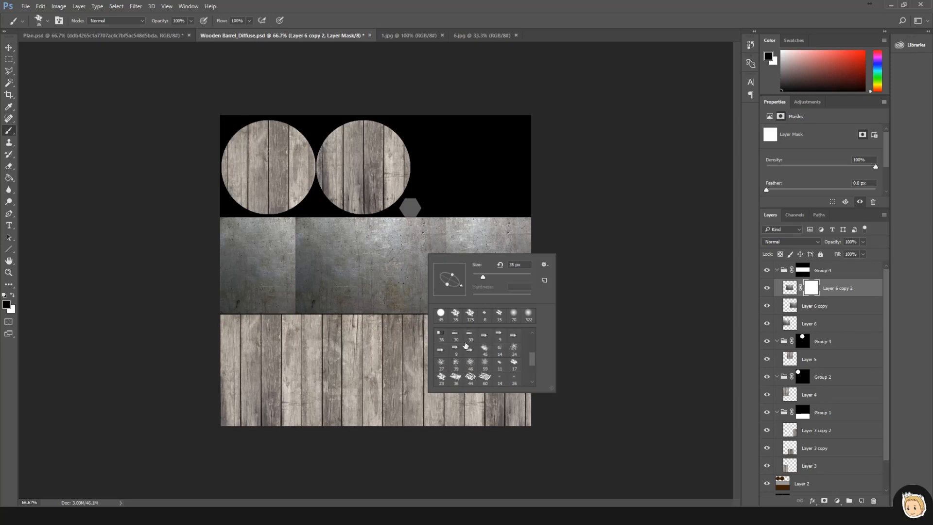
pyautogui.click(468, 336)
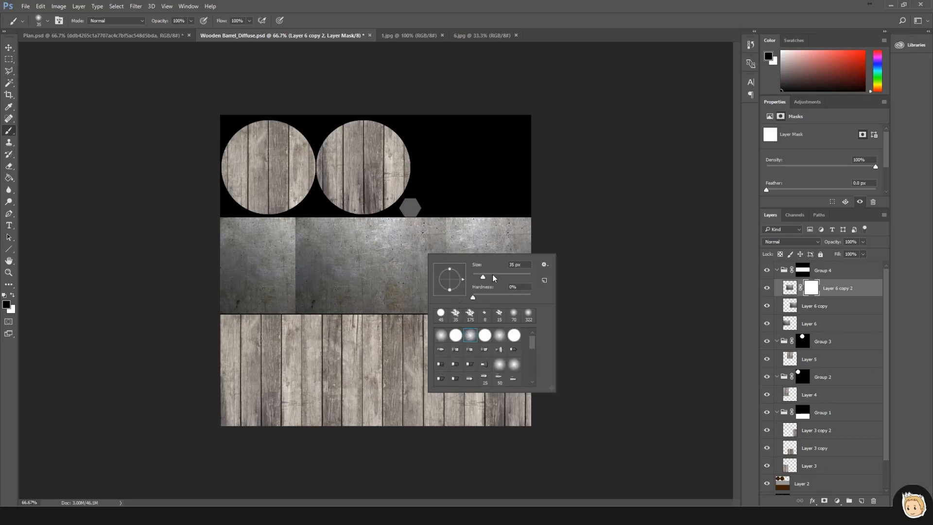
pyautogui.click(515, 276)
# - Paint black on the mask of Layer 6 copy 2 to blend both vertical metal seams, and save the texture
pyautogui.moveTo(446, 213); pyautogui.dragTo(452, 312)
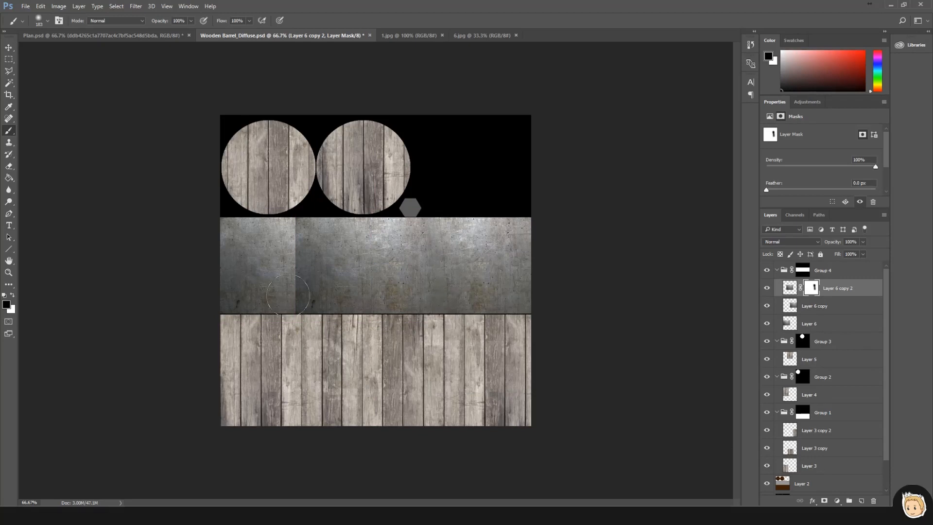
pyautogui.moveTo(310, 304); pyautogui.dragTo(306, 217)
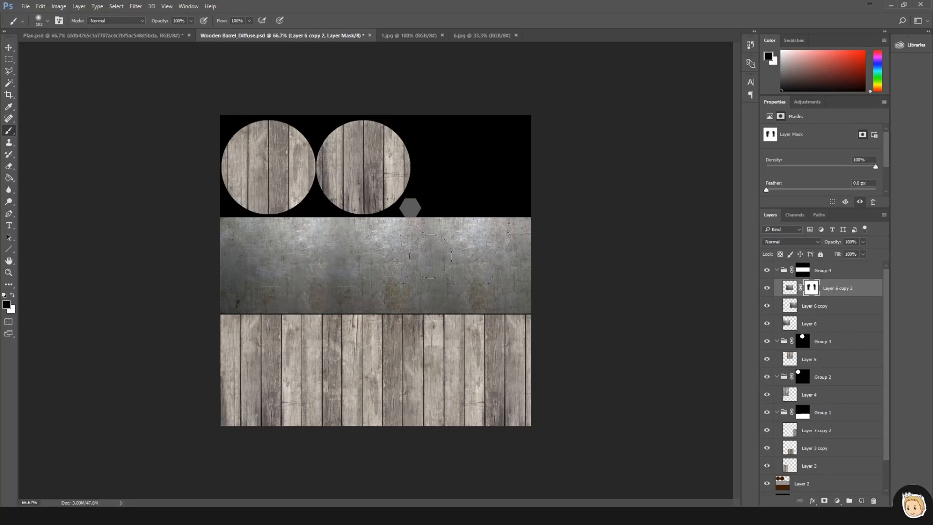
pyautogui.click(343, 285)
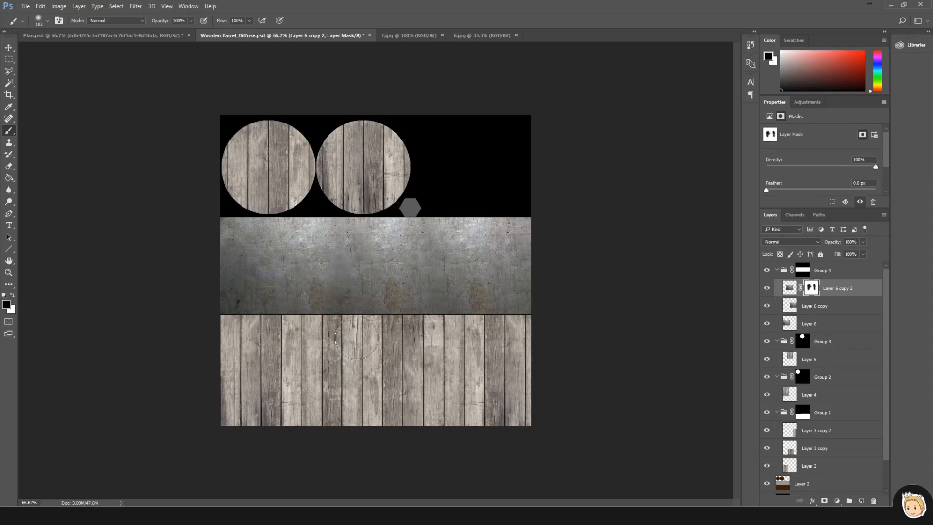
pyautogui.click(364, 302)
pyautogui.hotkey('ctrl', 'z')
pyautogui.click(10, 49)
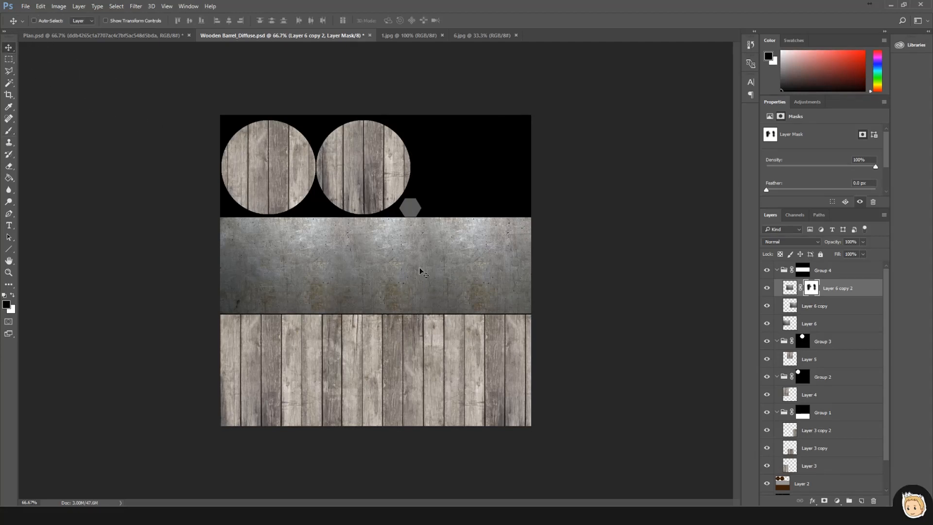
pyautogui.hotkey('ctrl', 's')
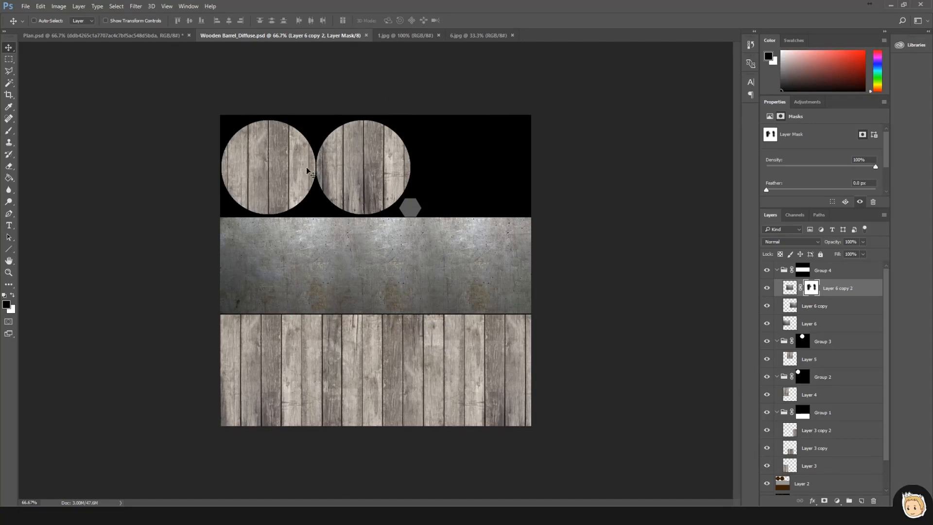
# - Switch to 3ds Max, inspect the metal rings and bolts on the barrel from several sides and return to Photoshop
pyautogui.hotkey('alt', 'Tab')
pyautogui.hotkey('alt', 'Tab')
pyautogui.hotkey('alt', 'Tab')
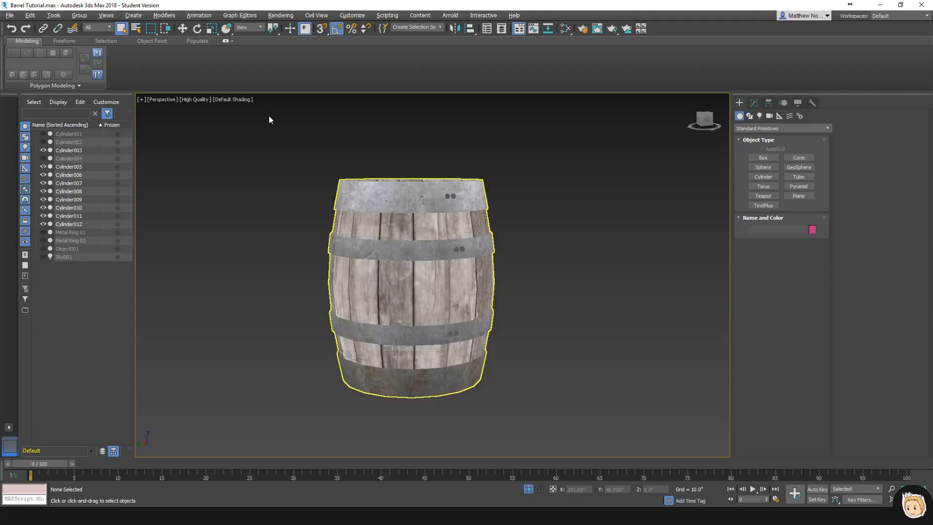
pyautogui.keyDown('alt'); pyautogui.moveTo(528, 246); pyautogui.dragTo(450, 240, button='middle'); pyautogui.keyUp('alt')
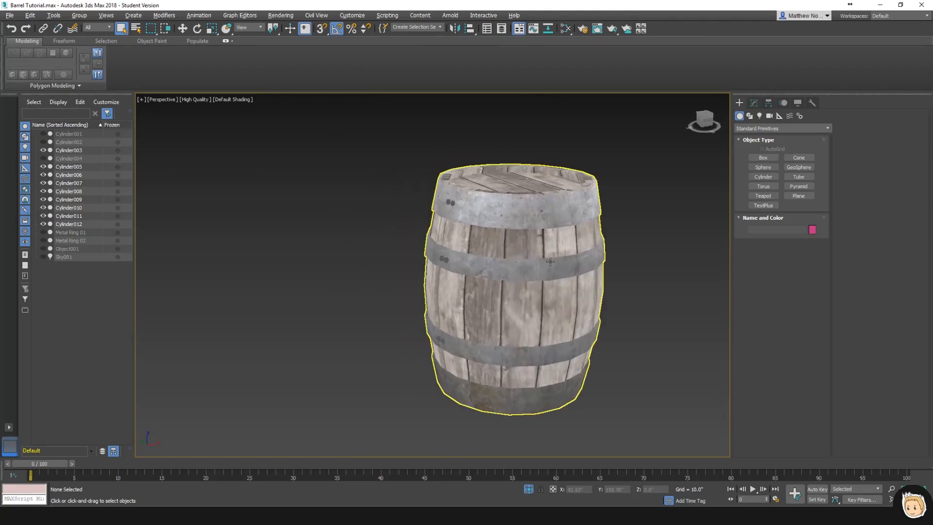
pyautogui.keyDown('alt'); pyautogui.moveTo(502, 260); pyautogui.dragTo(484, 226, button='middle'); pyautogui.keyUp('alt')
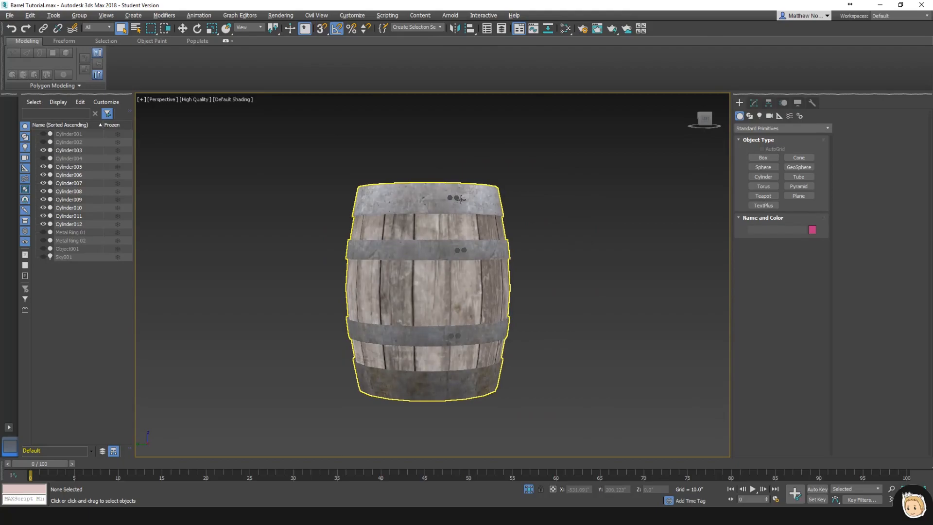
pyautogui.hotkey('alt', 'Tab')
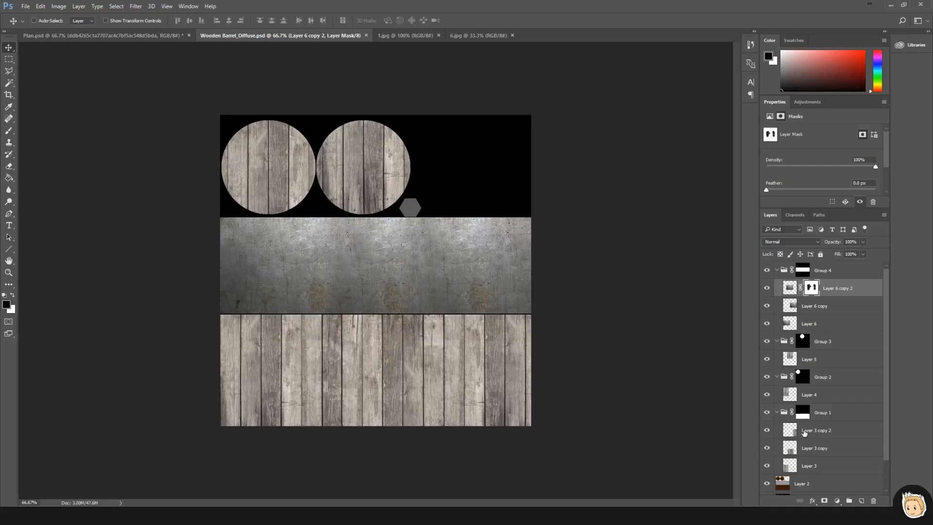
# - Select the small grey hexagon from Layer 2 with the Magic Wand and add a new group above Group 4 masked to it
pyautogui.scroll(-2, 804, 433)
pyautogui.click(802, 452)
pyautogui.press('w')
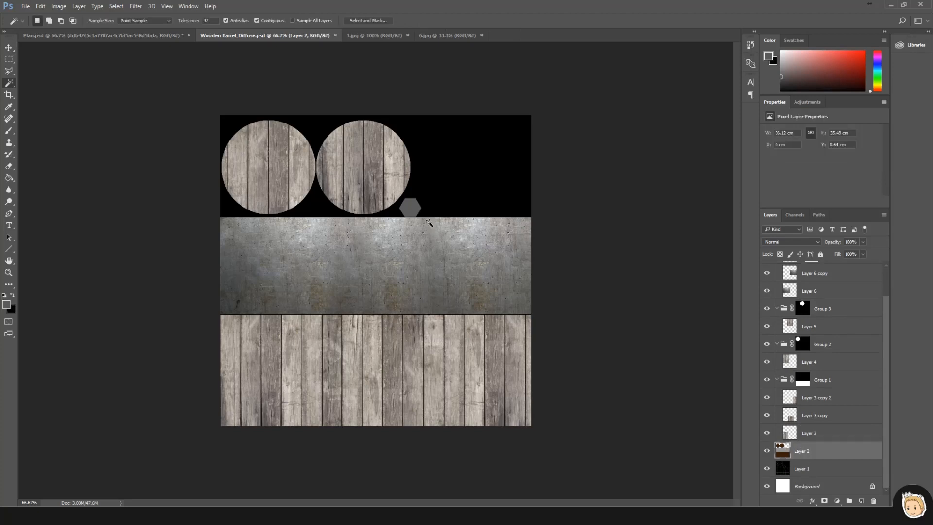
pyautogui.scroll(2, 822, 359)
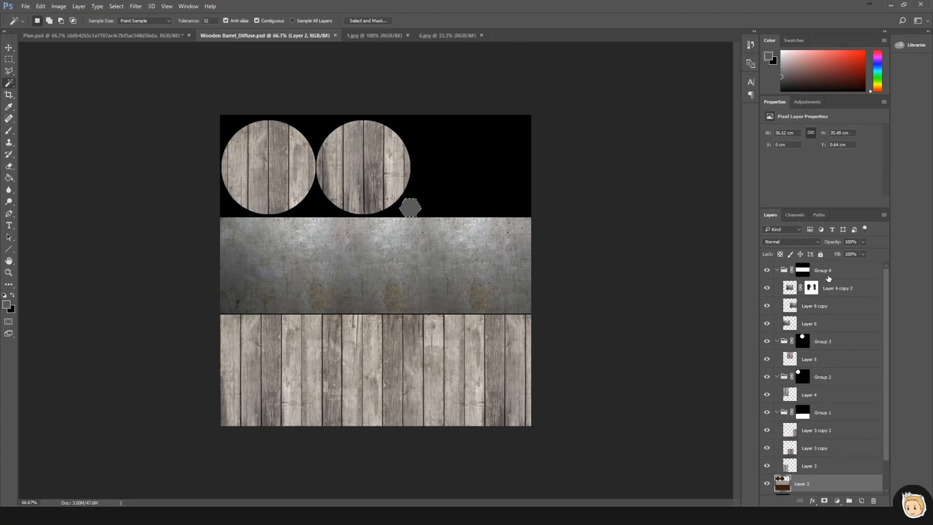
pyautogui.click(831, 271)
pyautogui.click(849, 502)
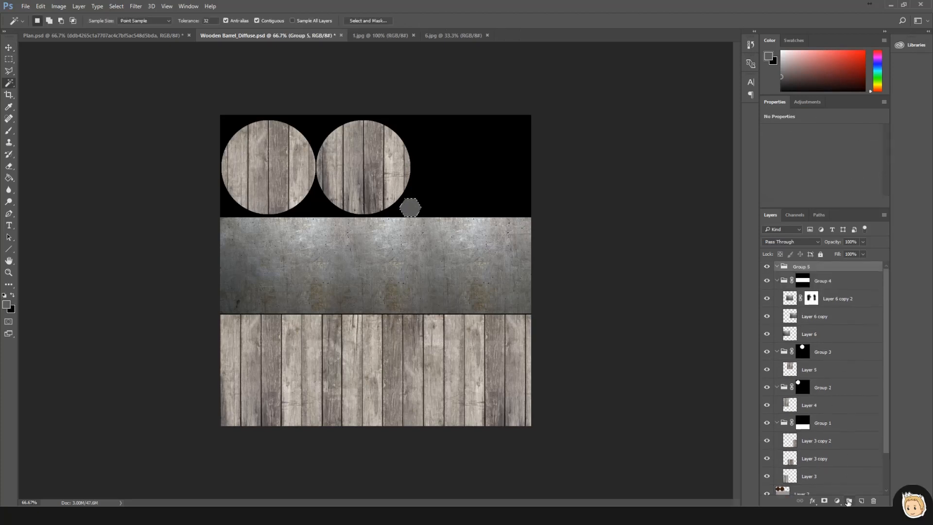
pyautogui.click(824, 501)
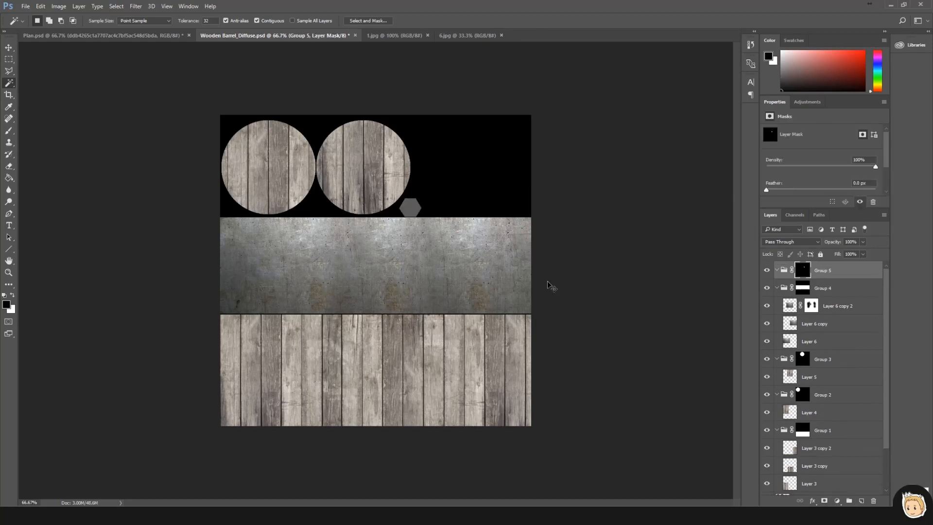
# - Paste the metal photo texture into Group 5 and scale it down to about 12%
pyautogui.hotkey('ctrl', 'v')
pyautogui.hotkey('ctrl', 't')
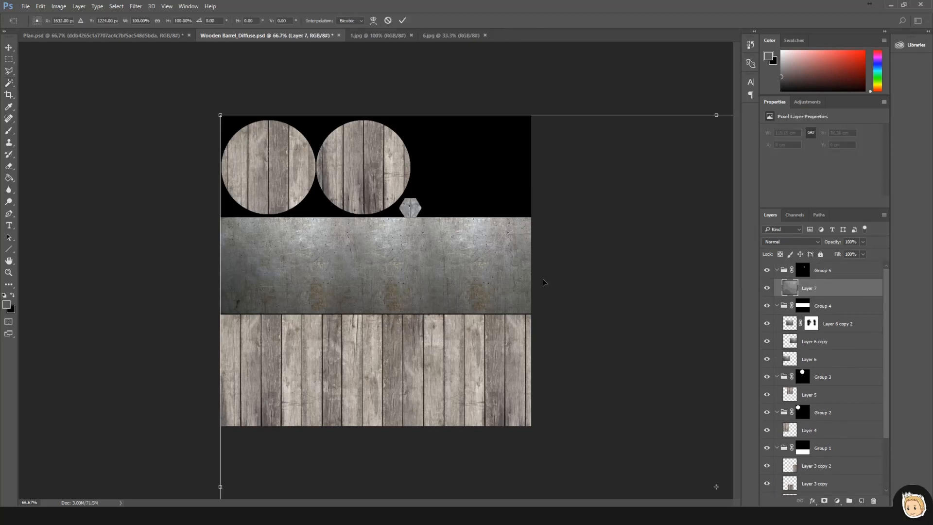
pyautogui.hotkey('ctrl', '-')
pyautogui.hotkey('ctrl', '-')
pyautogui.hotkey('ctrl', '-')
pyautogui.hotkey('ctrl', '-')
pyautogui.moveTo(586, 417); pyautogui.dragTo(367, 253)
# - Move the pasted metal over the hexagon, enlarge it to about 17% and apply the transform
pyautogui.hotkey('ctrl', '+')
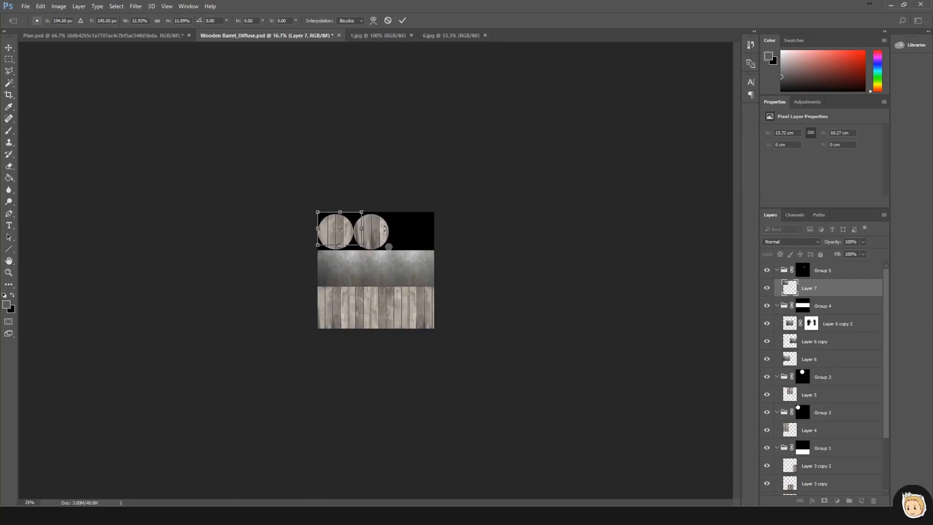
pyautogui.hotkey('ctrl', '+')
pyautogui.hotkey('ctrl', '+')
pyautogui.hotkey('ctrl', '+')
pyautogui.moveTo(306, 188); pyautogui.dragTo(456, 244)
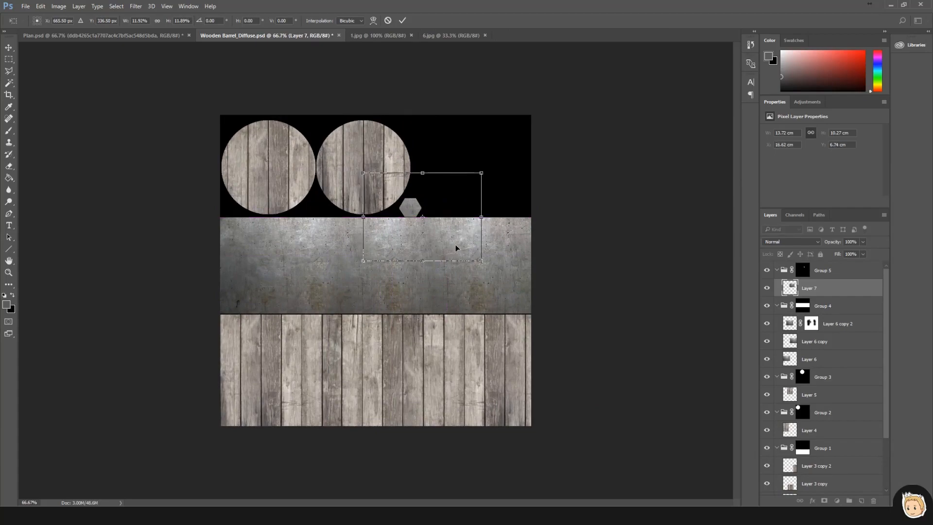
pyautogui.hotkey('ctrl', '+')
pyautogui.hotkey('ctrl', '+')
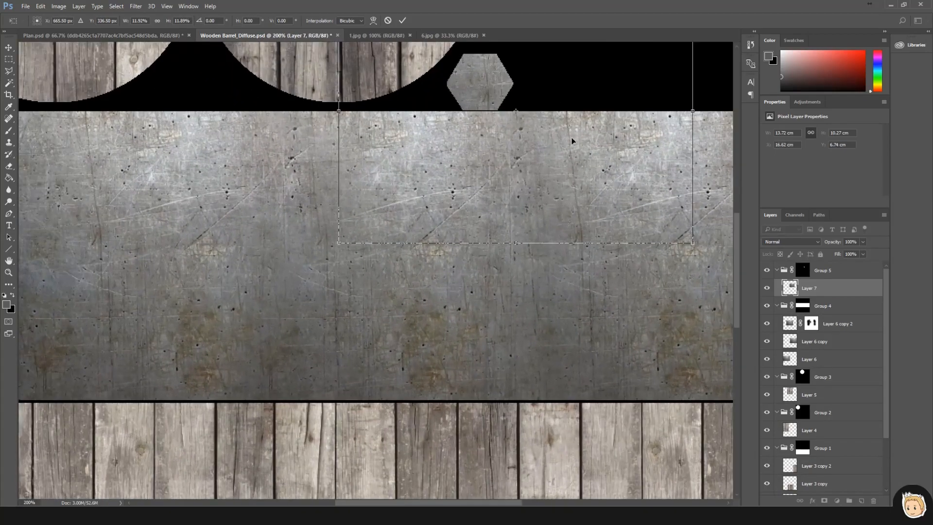
pyautogui.hotkey('ctrl', '-')
pyautogui.moveTo(534, 256); pyautogui.dragTo(606, 311)
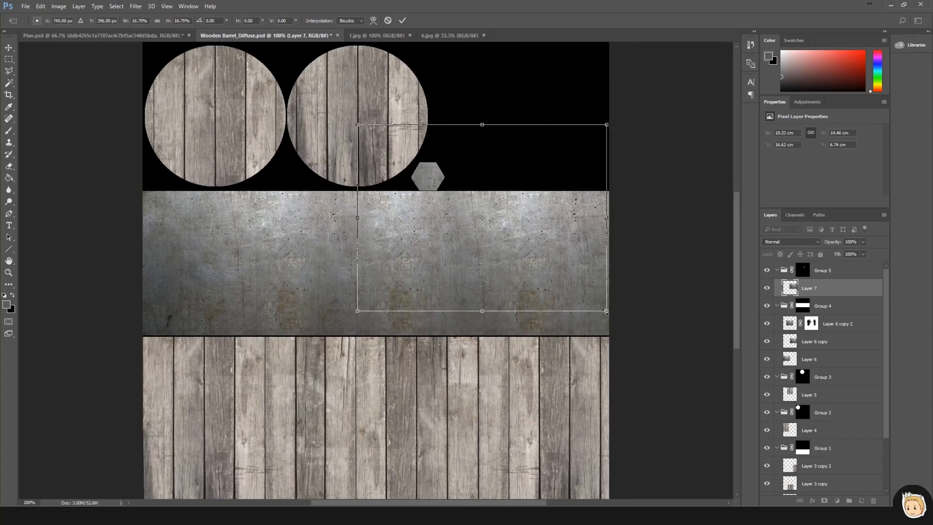
pyautogui.press('Return')
pyautogui.press('w')
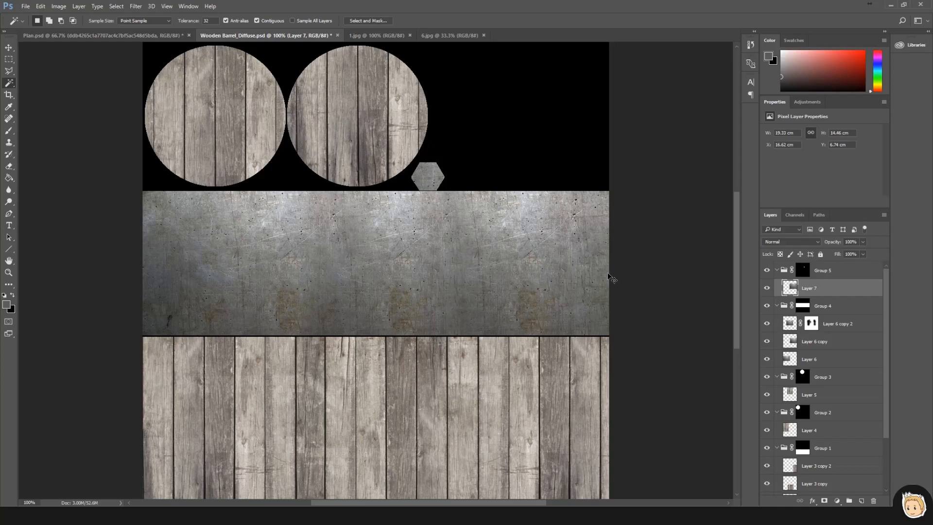
# - Darken the hexagon's metal layer with Hue/Saturation, setting Lightness to -17
pyautogui.hotkey('ctrl', 'u')
pyautogui.moveTo(446, 224); pyautogui.dragTo(439, 225)
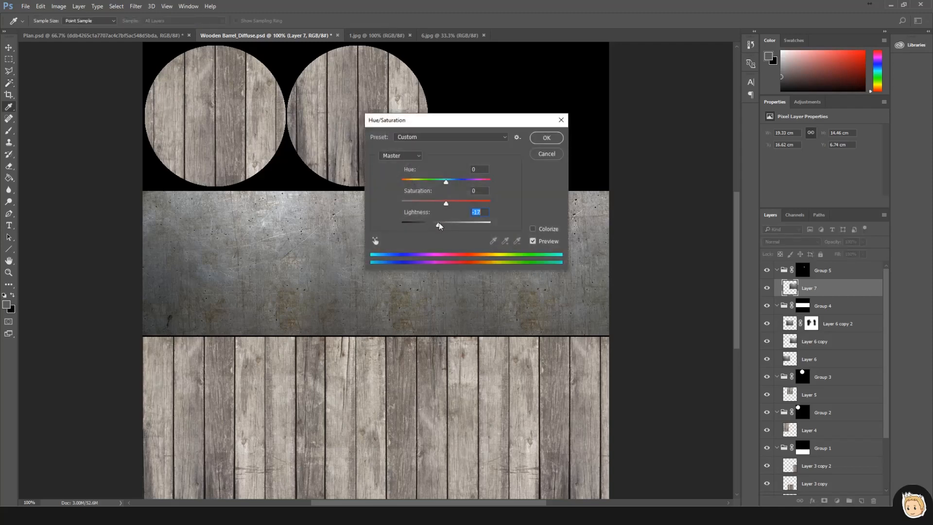
pyautogui.moveTo(483, 123); pyautogui.dragTo(483, 205)
pyautogui.click(547, 222)
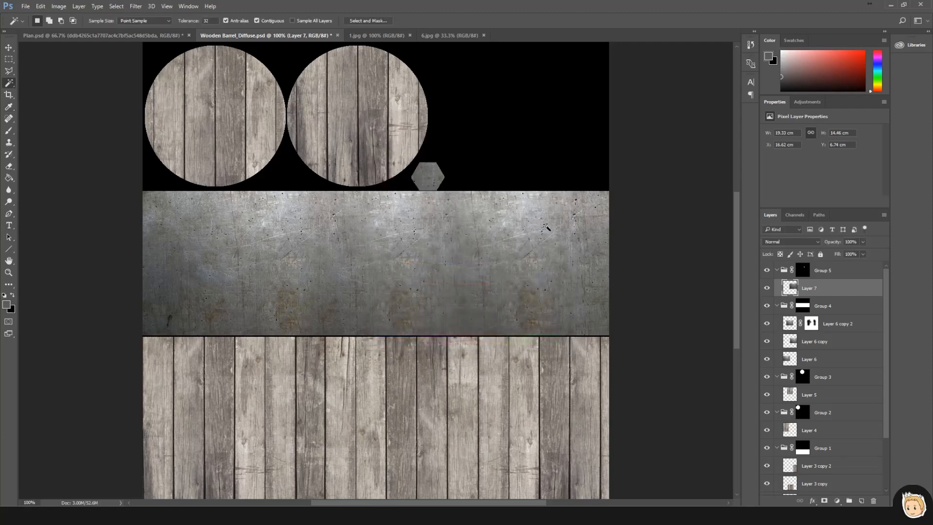
# - Switch to 3ds Max, look over the textured barrel and select all of its visible parts
pyautogui.hotkey('alt', 'Tab')
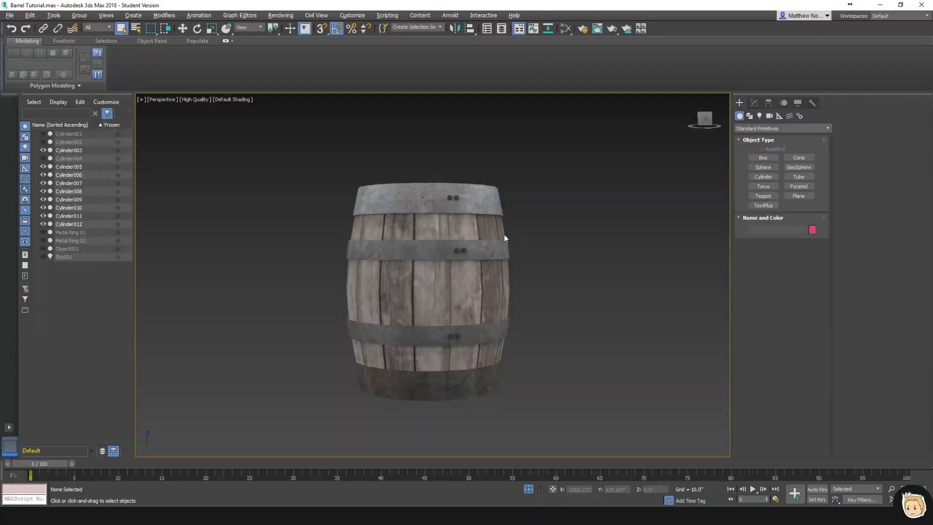
pyautogui.keyDown('alt'); pyautogui.moveTo(517, 229); pyautogui.dragTo(497, 230, button='middle'); pyautogui.keyUp('alt')
pyautogui.scroll(-4, 518, 218)
pyautogui.moveTo(491, 280); pyautogui.dragTo(397, 309, button='middle')
pyautogui.keyDown('alt'); pyautogui.moveTo(397, 310); pyautogui.dragTo(481, 282, button='middle'); pyautogui.keyUp('alt')
pyautogui.keyDown('alt'); pyautogui.moveTo(481, 282); pyautogui.dragTo(427, 259, button='middle'); pyautogui.keyUp('alt')
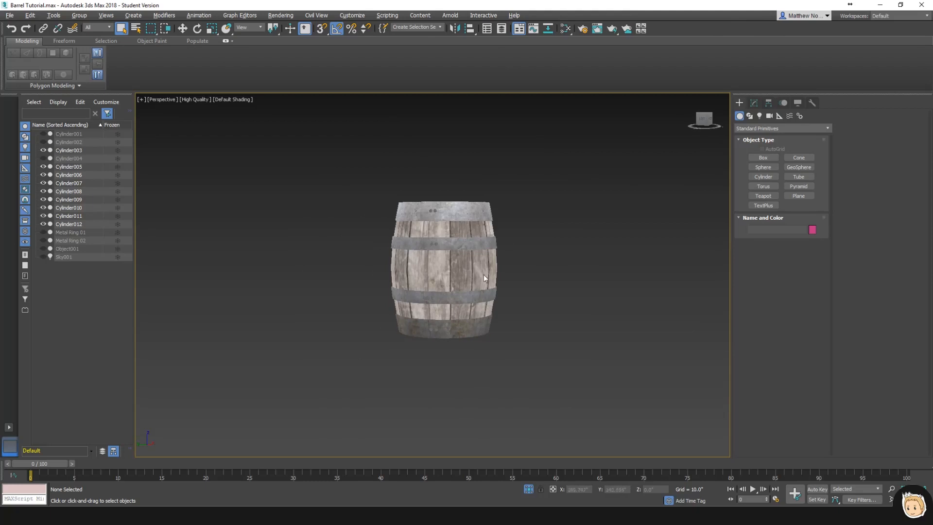
pyautogui.moveTo(435, 253); pyautogui.dragTo(547, 356)
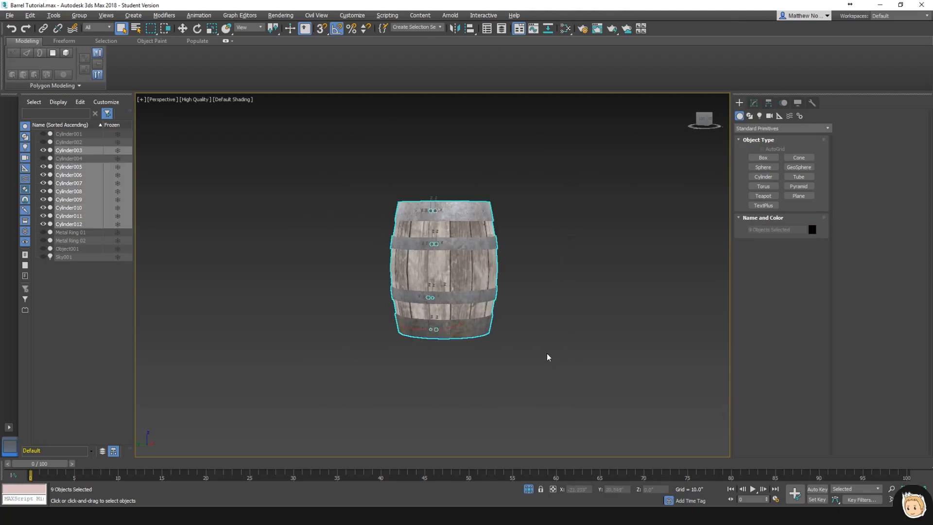
# - Start exporting the selected objects to the Wooden Barrel Texture folder on the desktop in gw::OBJ-Exporter (*.OBJ) format
pyautogui.click(13, 18)
pyautogui.moveTo(47, 152)
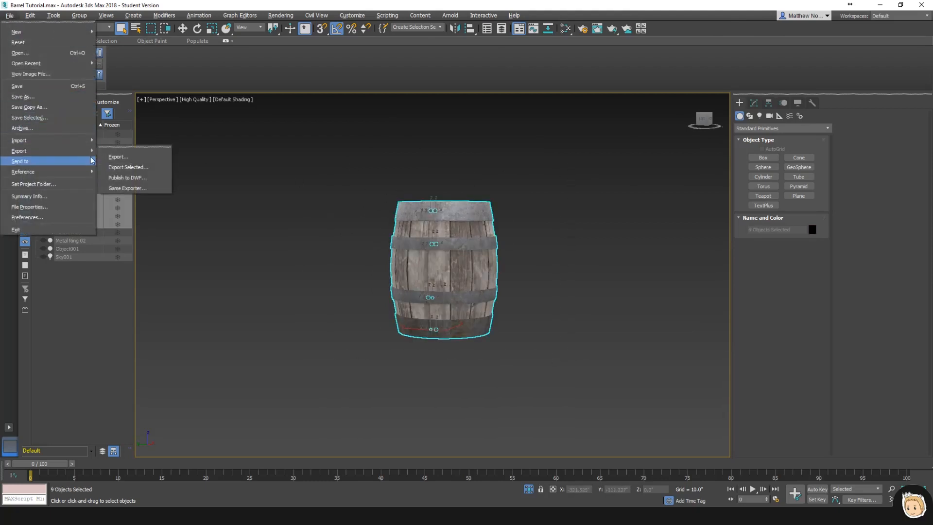
pyautogui.click(138, 168)
pyautogui.click(33, 101)
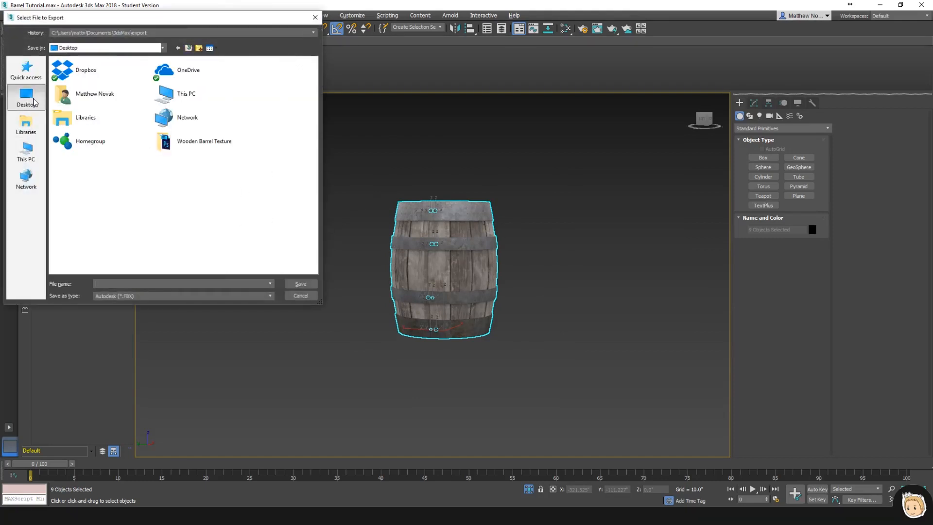
pyautogui.doubleClick(206, 146)
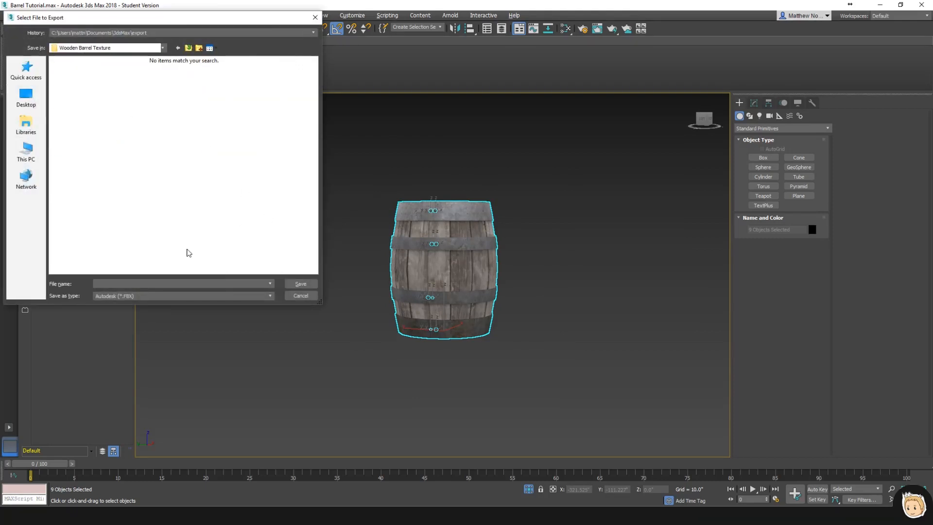
pyautogui.click(169, 296)
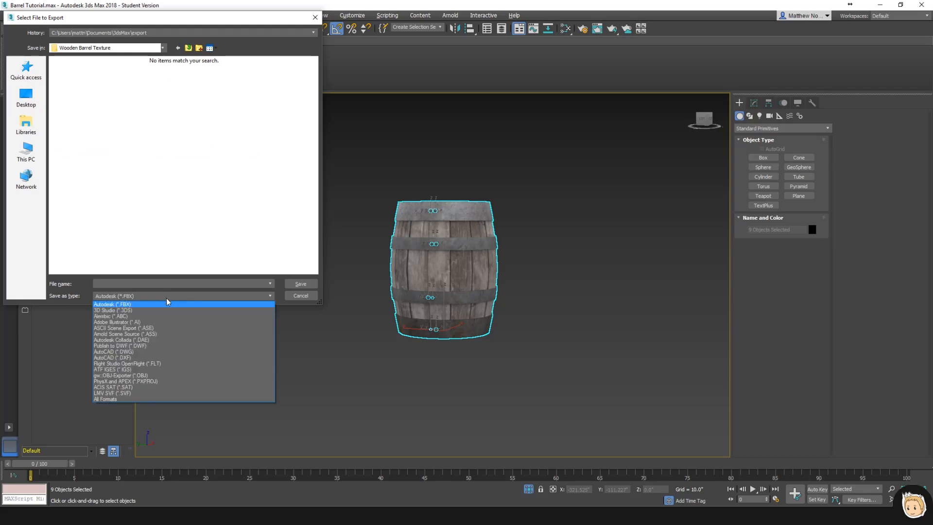
pyautogui.click(125, 376)
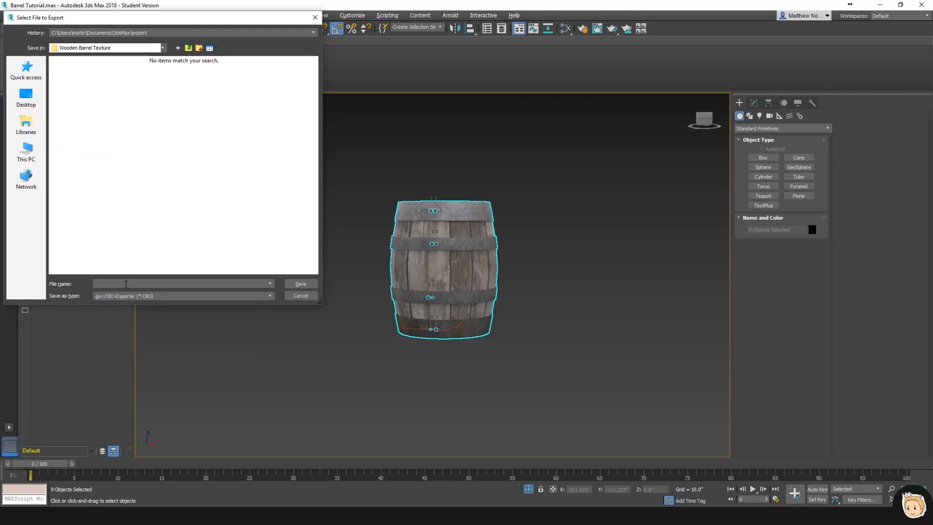
# - Name the export file Wooden Barrel and complete the OBJ export with the current options
pyautogui.write('Wooden Barrel')
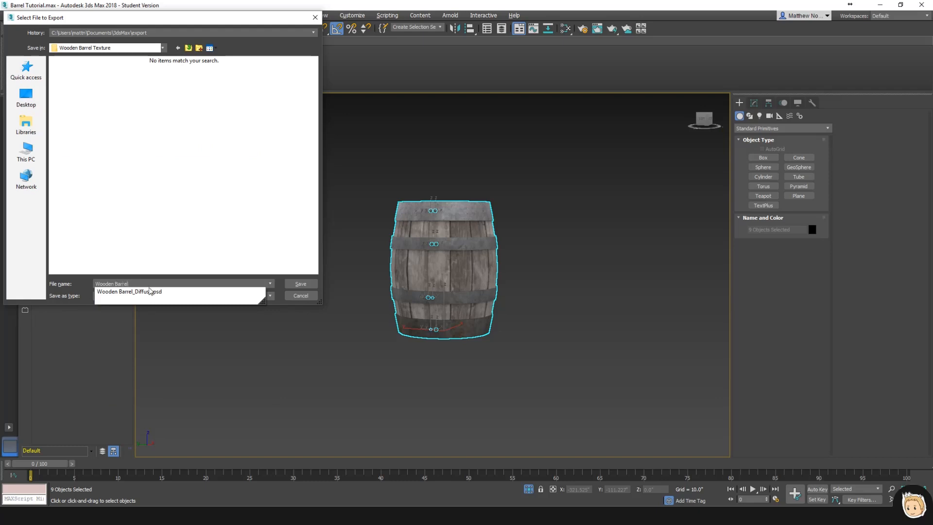
pyautogui.click(173, 261)
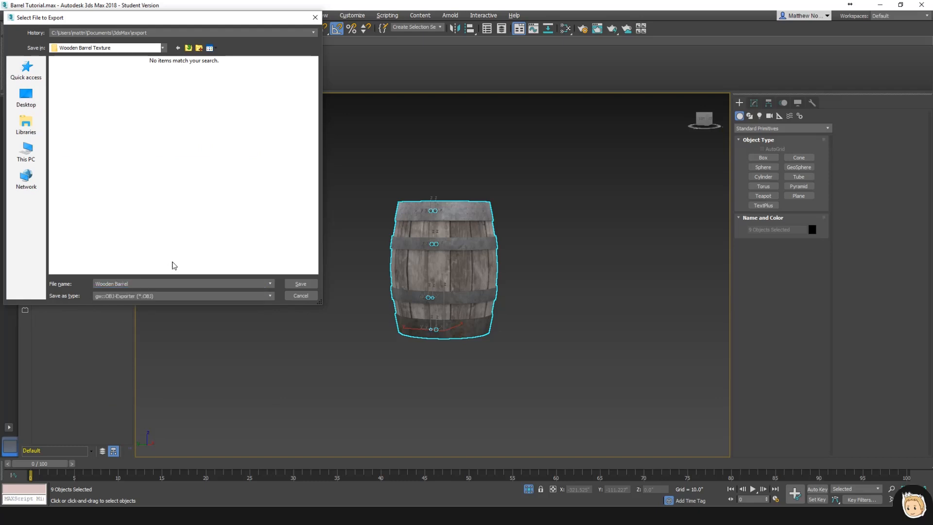
pyautogui.click(299, 284)
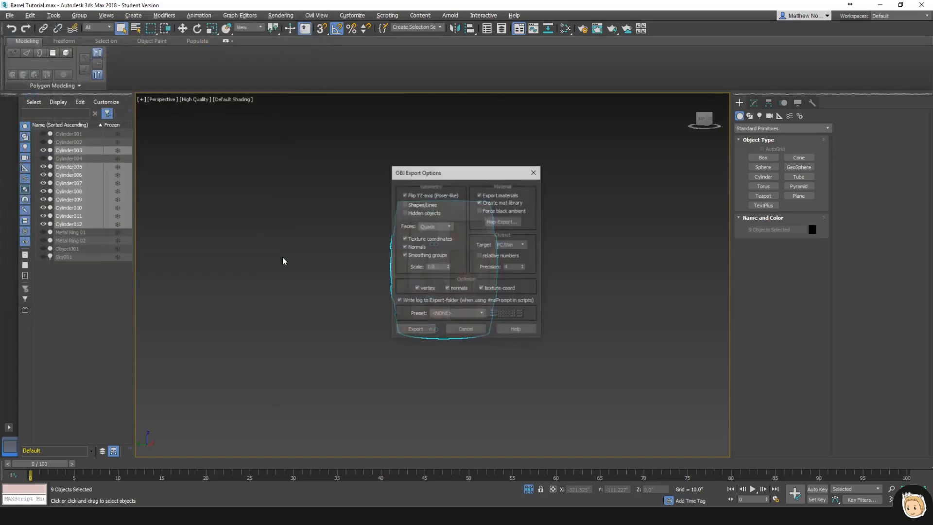
pyautogui.click(422, 329)
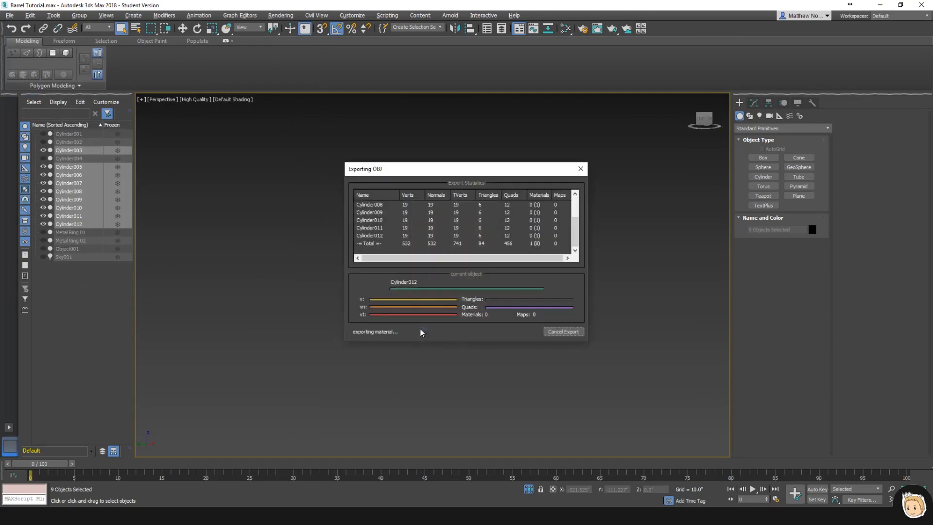
pyautogui.click(577, 333)
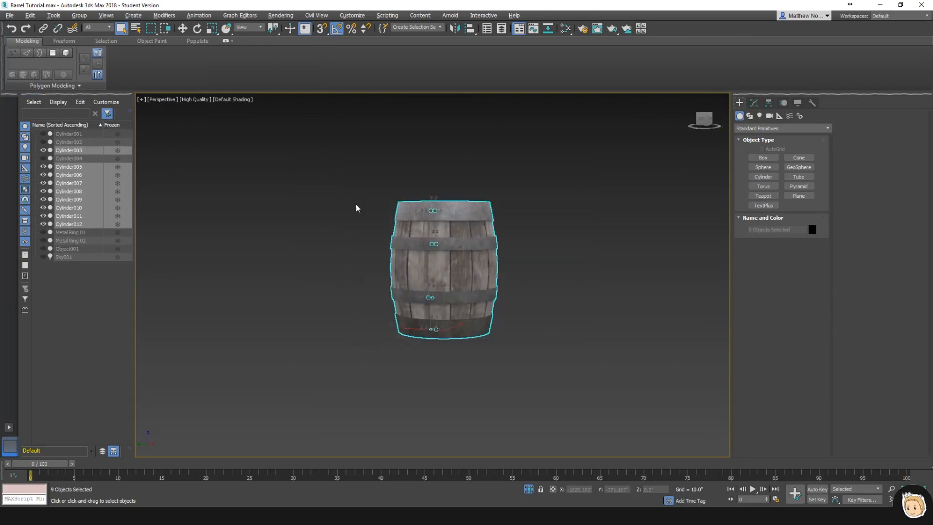
# - Launch Marmoset Toolbag and dismiss its news window
pyautogui.press('super')
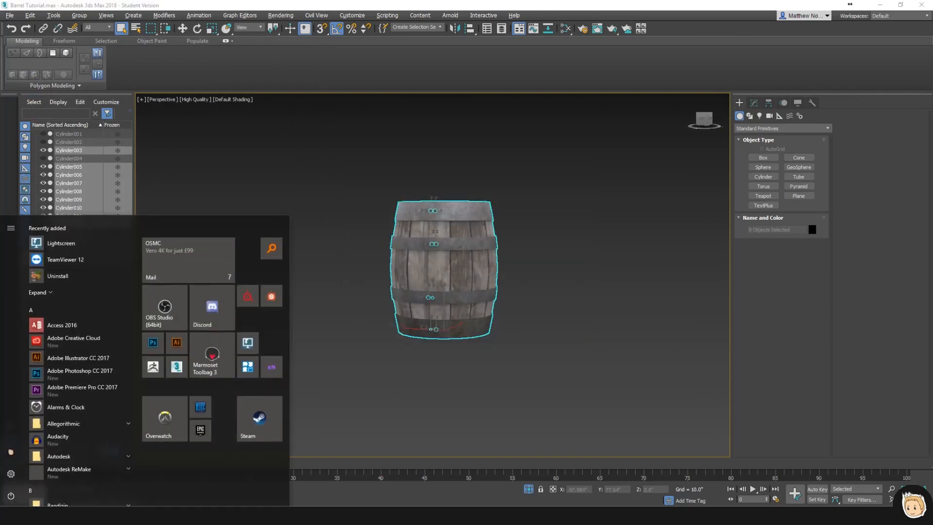
pyautogui.write('marmo')
pyautogui.press('Return')
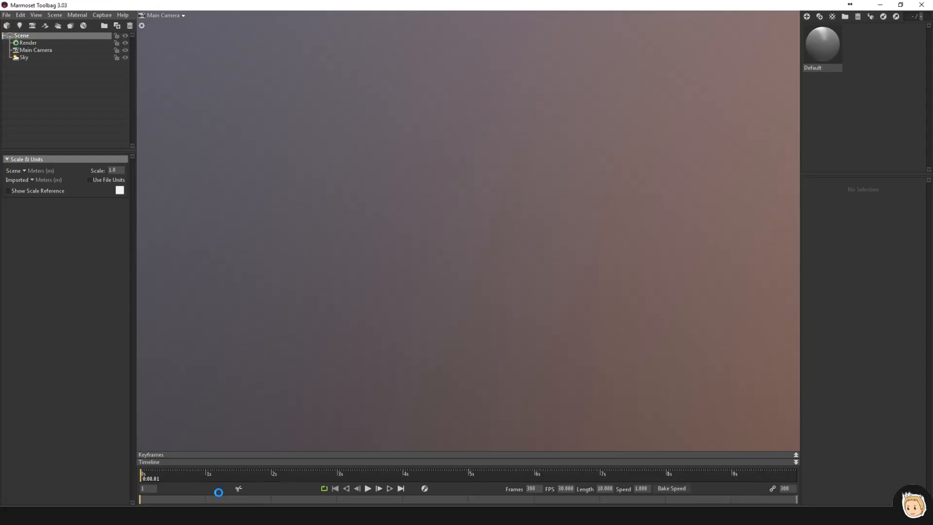
pyautogui.click(6, 15)
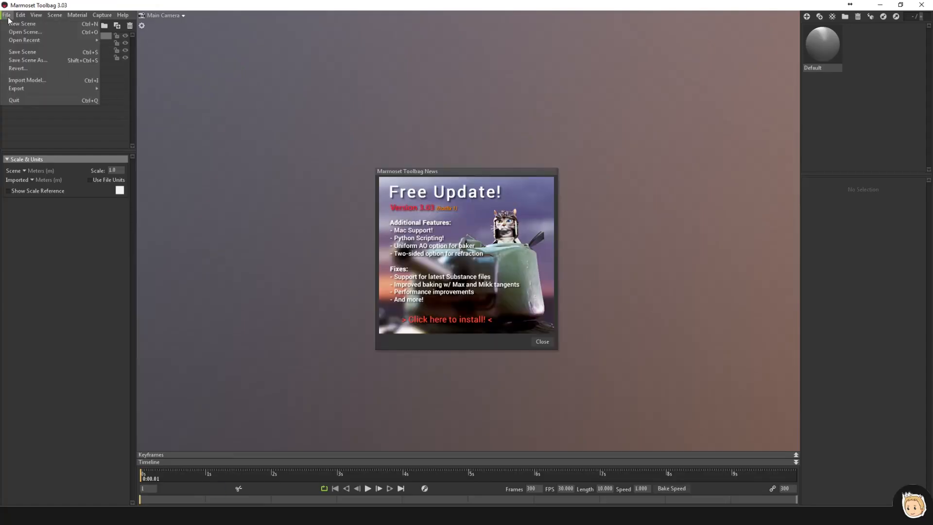
pyautogui.click(547, 341)
# - Import the Wooden Barrel OBJ model from the Wooden Barrel Texture folder on the desktop
pyautogui.click(9, 18)
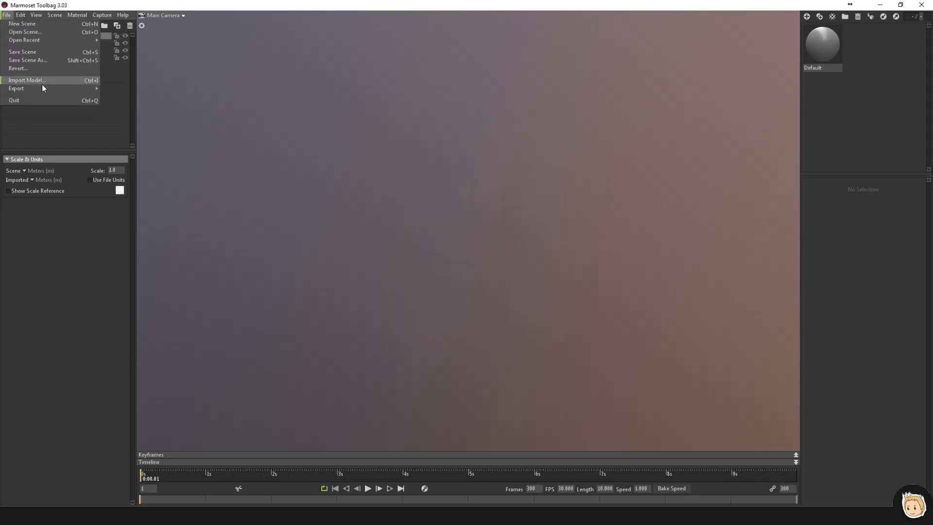
pyautogui.click(43, 82)
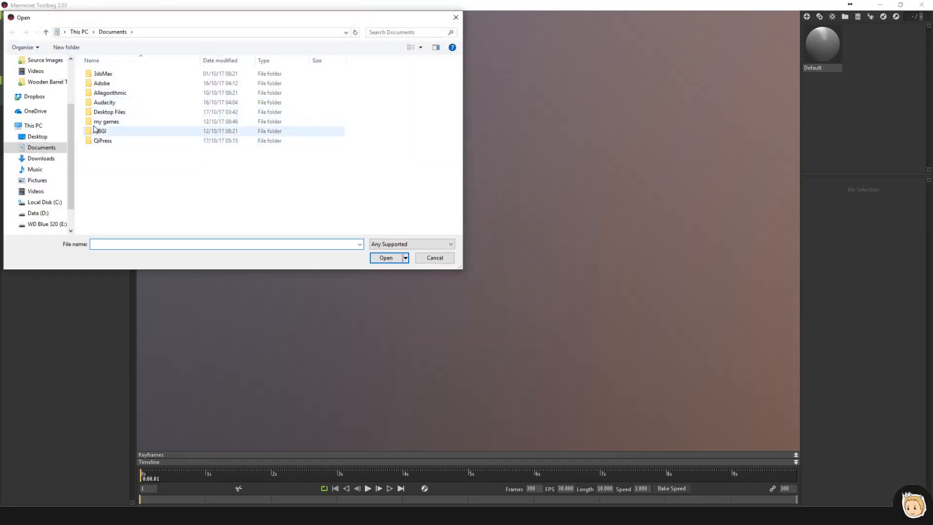
pyautogui.click(39, 137)
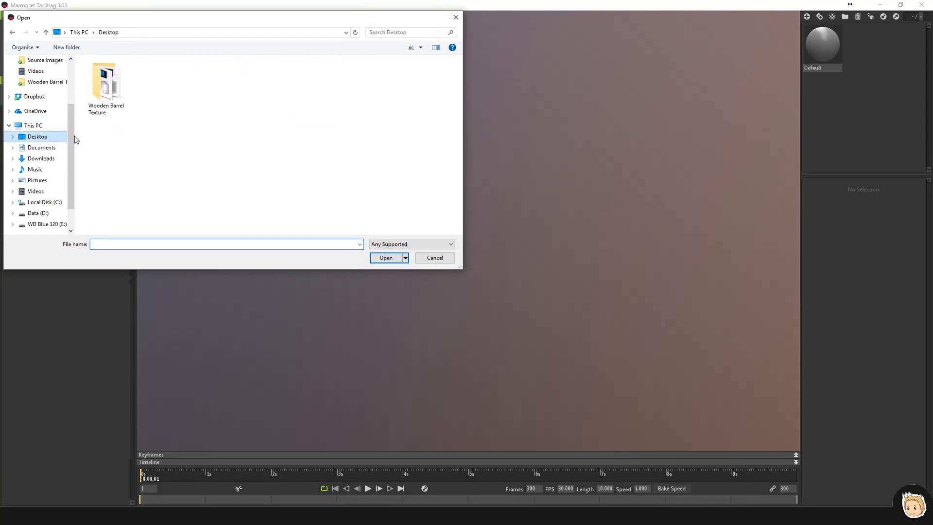
pyautogui.doubleClick(106, 86)
pyautogui.doubleClick(105, 85)
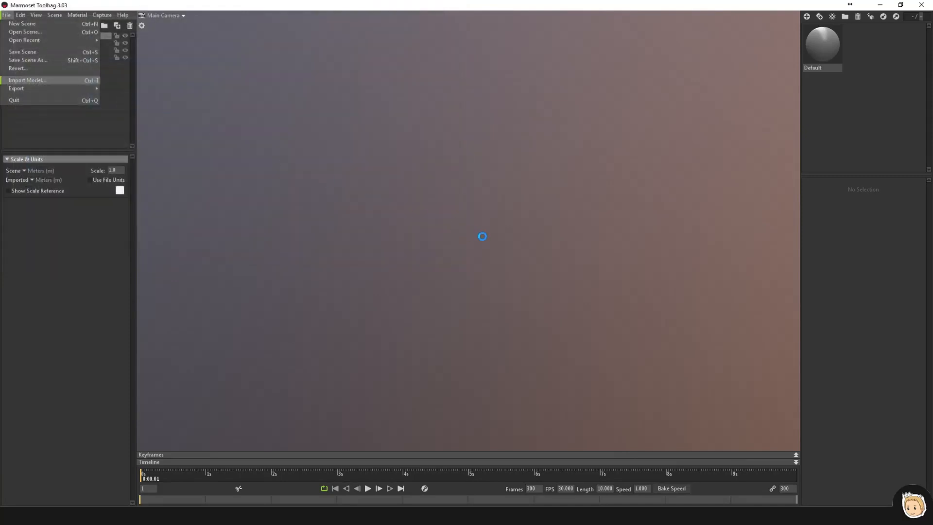
# - View the imported barrel from the side with the bolts and delete its imported material Material__60
pyautogui.moveTo(383, 211); pyautogui.dragTo(422, 216, button='middle')
pyautogui.moveTo(355, 220); pyautogui.dragTo(492, 235)
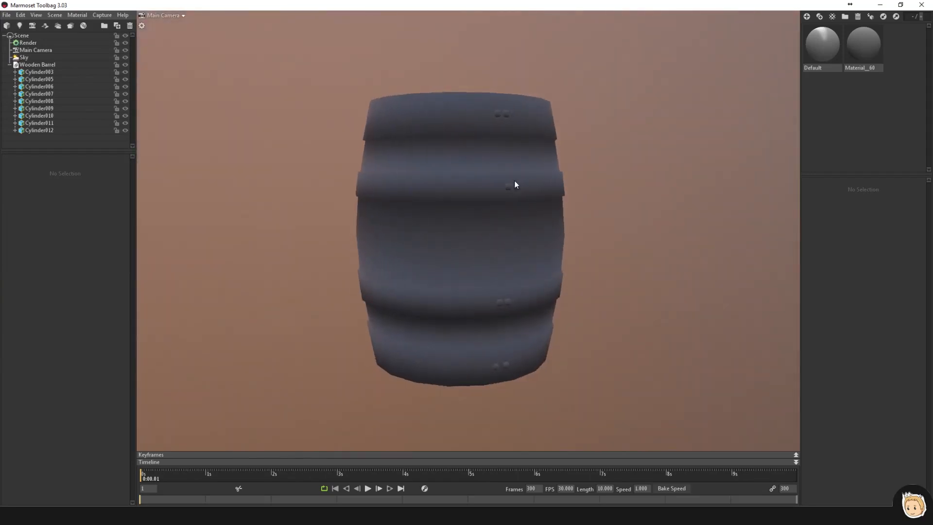
pyautogui.moveTo(520, 176); pyautogui.dragTo(450, 181)
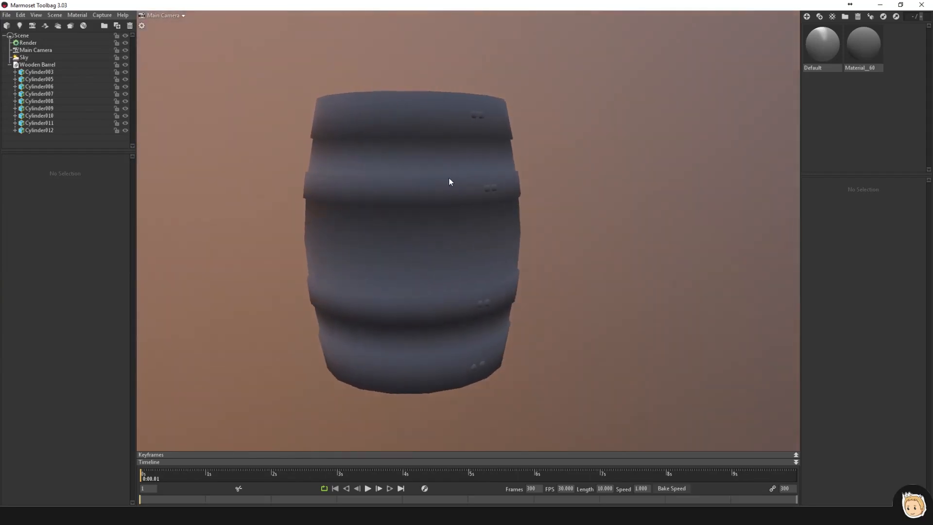
pyautogui.click(863, 56)
pyautogui.press('Delete')
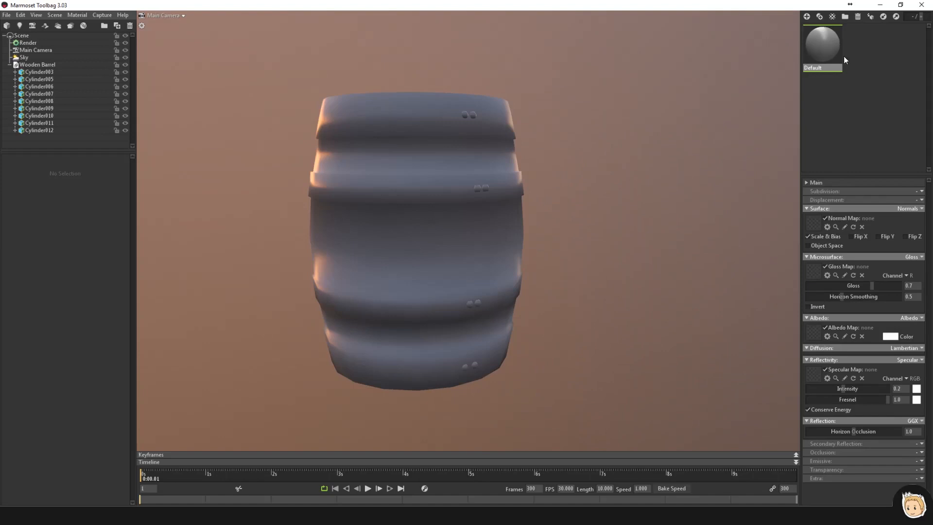
# - Load Wooden Barrel_Diffuse.psd as the default material's albedo map and view the textured barrel
pyautogui.click(811, 335)
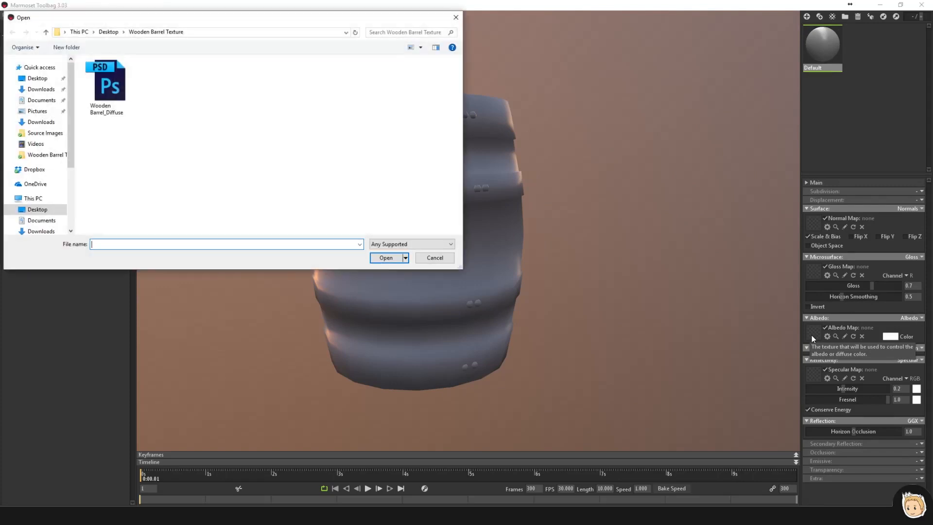
pyautogui.doubleClick(130, 91)
pyautogui.moveTo(497, 209)
pyautogui.mouseDown()
pyautogui.moveTo(568, 203)
pyautogui.moveTo(497, 219)
pyautogui.mouseUp()
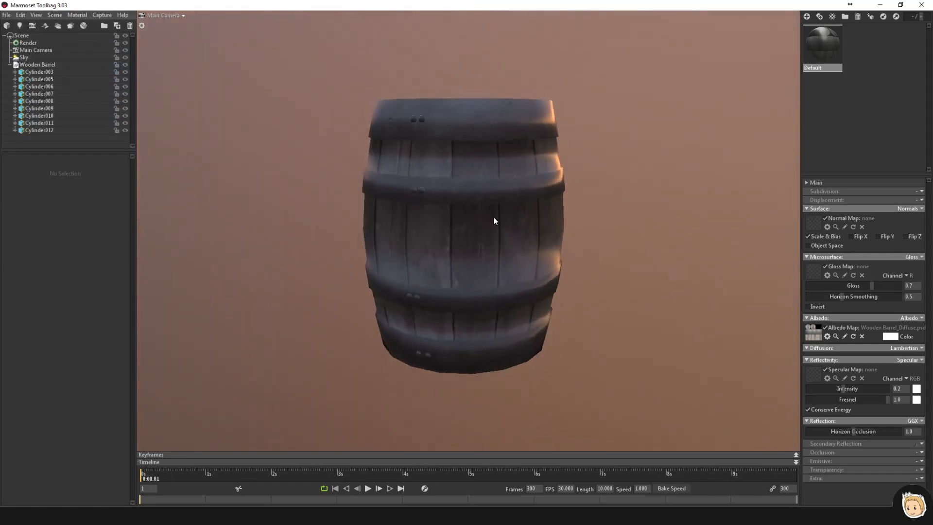
# - Set the default material's gloss and its specular intensity both to 0.0
pyautogui.moveTo(871, 286); pyautogui.dragTo(764, 283)
pyautogui.moveTo(847, 384); pyautogui.dragTo(832, 386)
pyautogui.moveTo(590, 302); pyautogui.dragTo(629, 278)
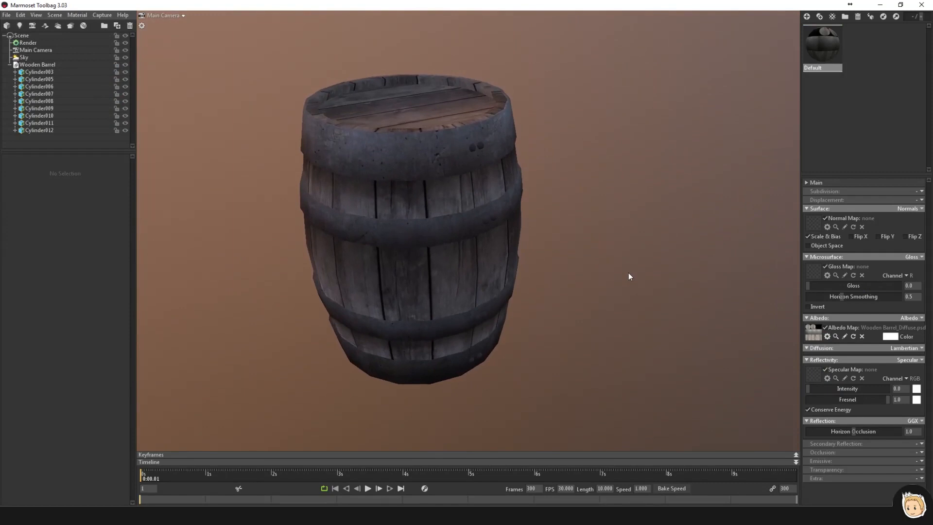
# - Add a child light on the sunset of the sky image and raise the sky's brightness, with child-light brightness at 2.415
pyautogui.click(24, 58)
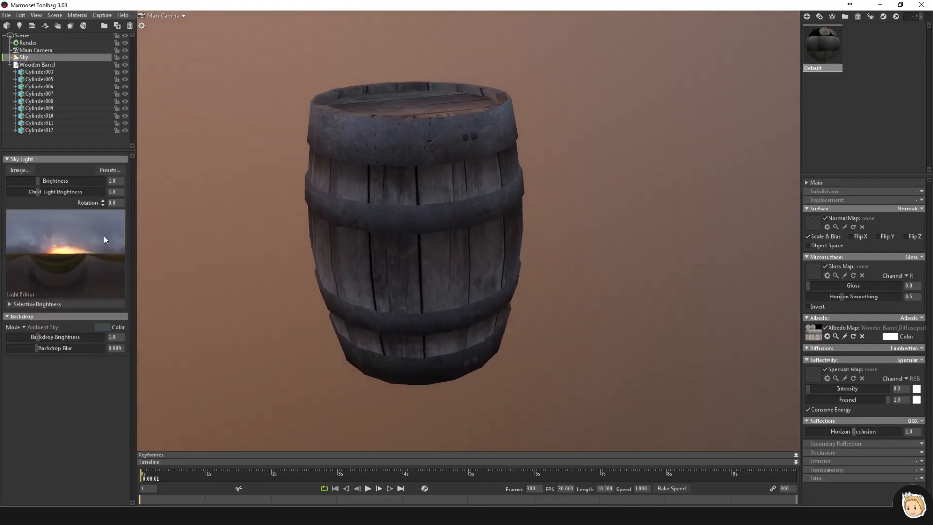
pyautogui.click(60, 252)
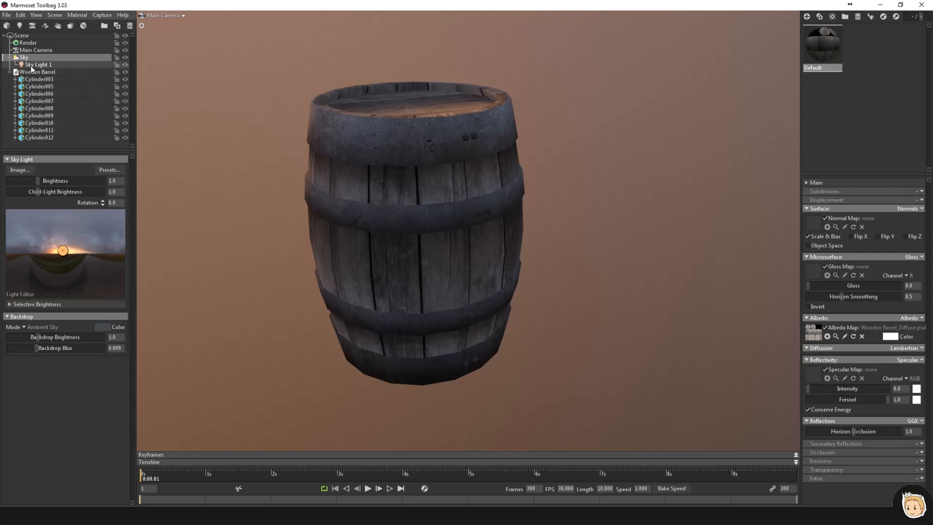
pyautogui.moveTo(37, 180)
pyautogui.mouseDown()
pyautogui.moveTo(43, 192)
pyautogui.moveTo(42, 182)
pyautogui.mouseUp()
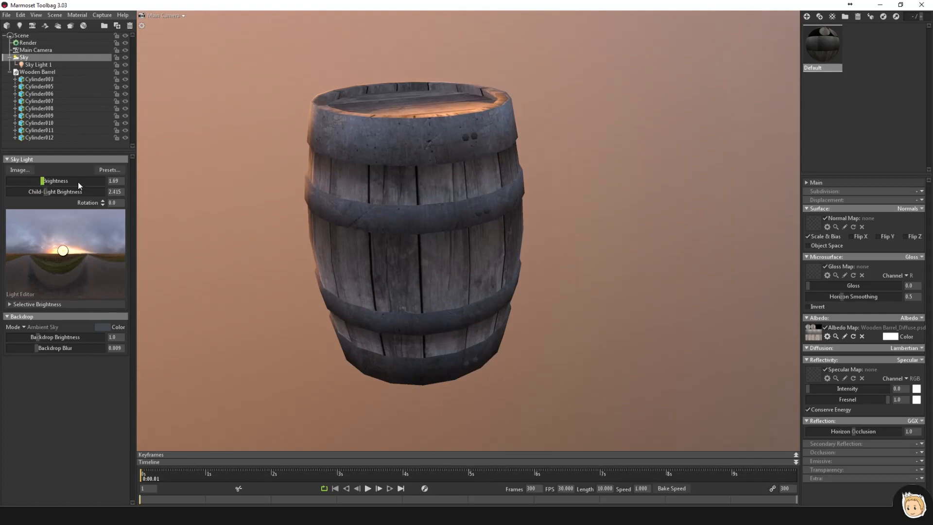
# - Enable high-res shadows, ambient occlusion at strength 2.366 and global illumination in the render settings, and raise the GI brightness
pyautogui.click(29, 43)
pyautogui.click(22, 284)
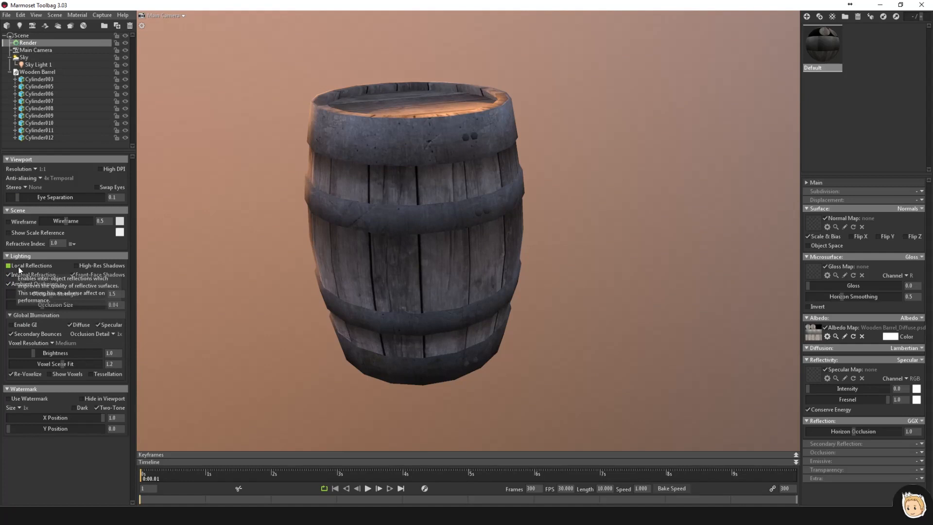
pyautogui.moveTo(57, 296); pyautogui.dragTo(61, 295)
pyautogui.click(27, 324)
pyautogui.moveTo(51, 353); pyautogui.dragTo(59, 353)
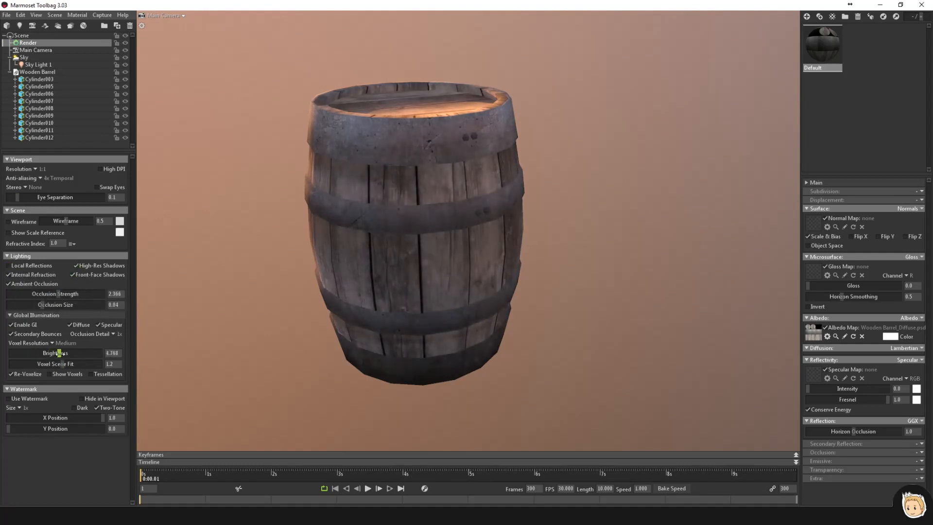
# - Add a shadow catcher to the scene and rotate the sky lighting so the barrel's shadow falls off to one side
pyautogui.click(56, 15)
pyautogui.moveTo(84, 24)
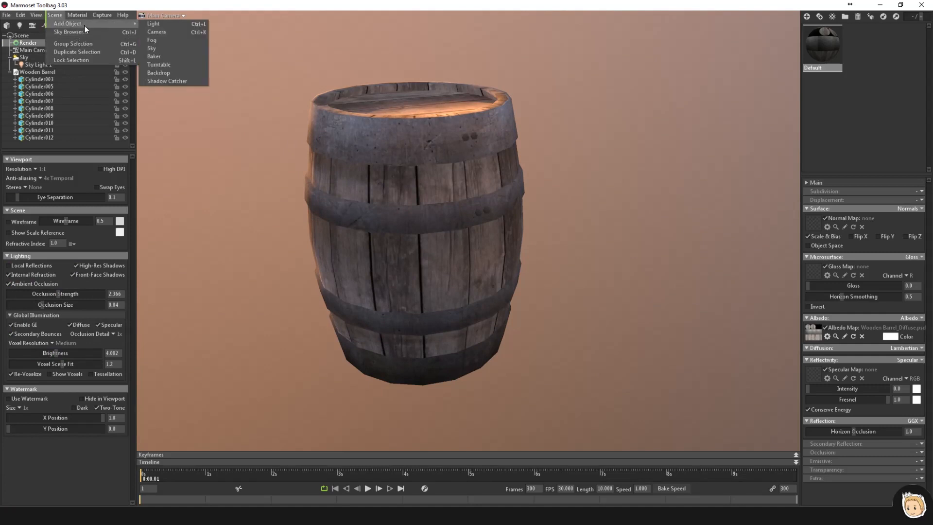
pyautogui.click(179, 82)
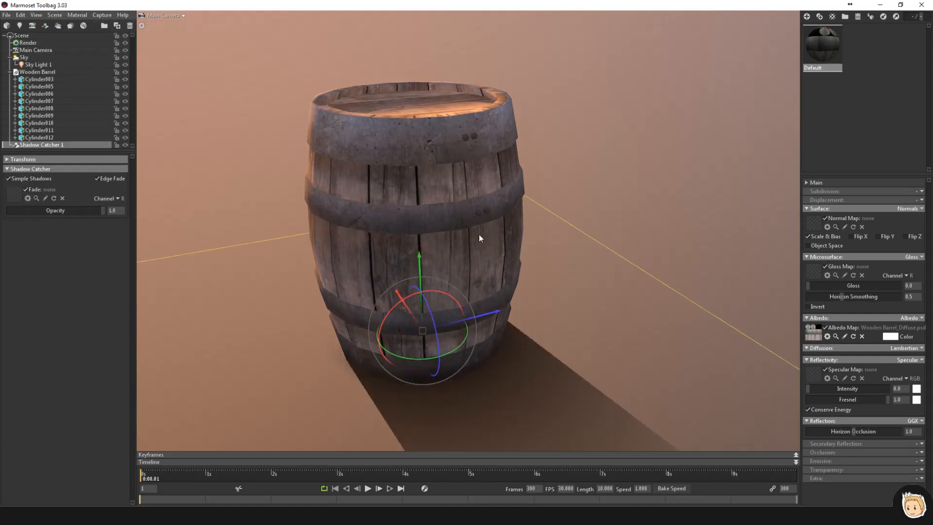
pyautogui.click(623, 216)
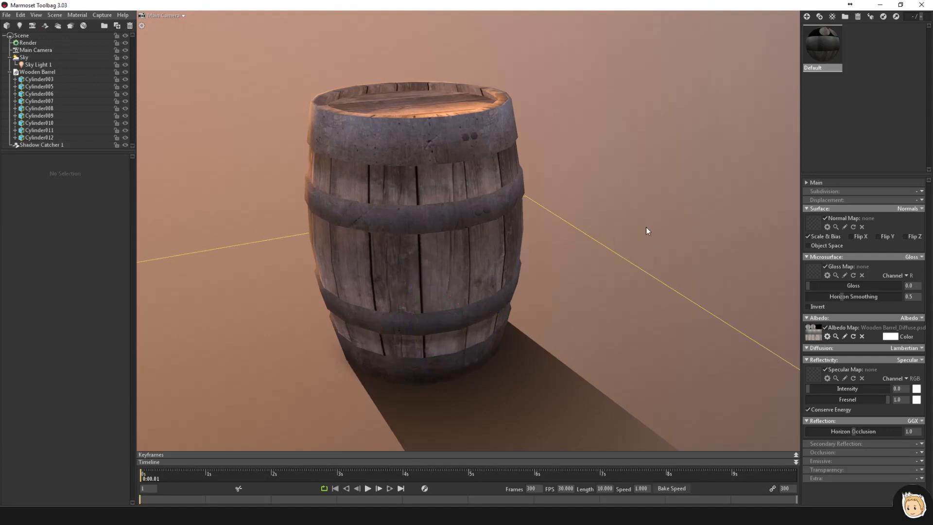
pyautogui.click(450, 167)
pyautogui.click(621, 190)
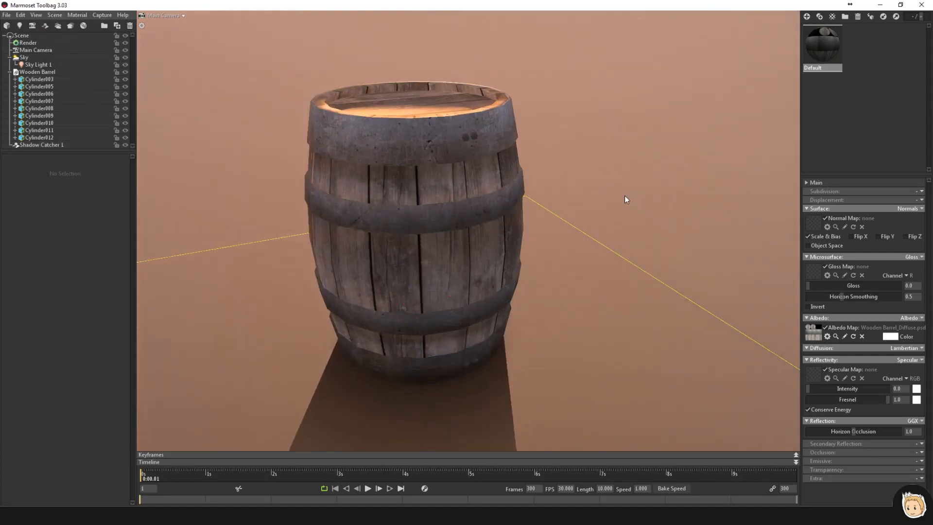
pyautogui.moveTo(628, 191); pyautogui.dragTo(474, 204)
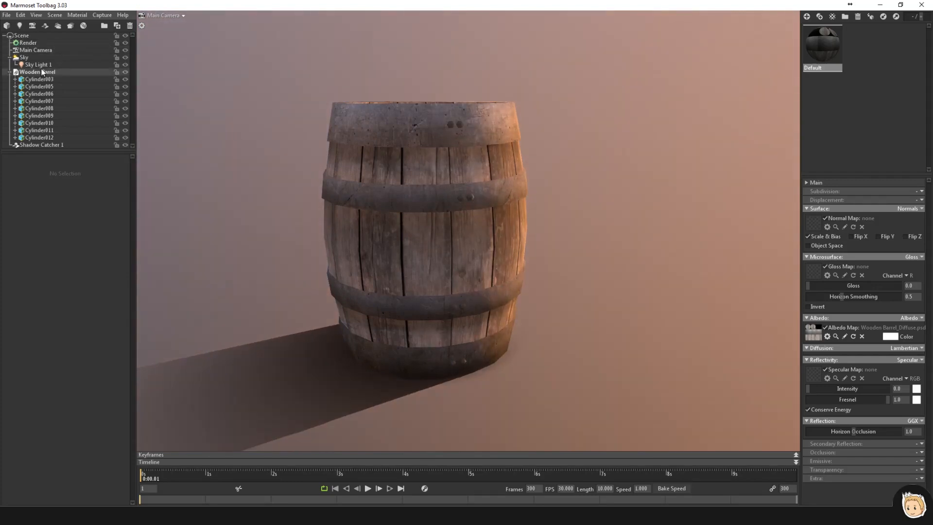
# - Set the sky brightness to 1.435 and the child-light brightness to 1.602, and rotate the sky to about -452.5
pyautogui.click(30, 57)
pyautogui.moveTo(43, 185)
pyautogui.mouseDown()
pyautogui.moveTo(41, 191)
pyautogui.moveTo(40, 181)
pyautogui.mouseUp()
pyautogui.keyDown('shift'); pyautogui.moveTo(616, 217); pyautogui.dragTo(584, 223); pyautogui.keyUp('shift')
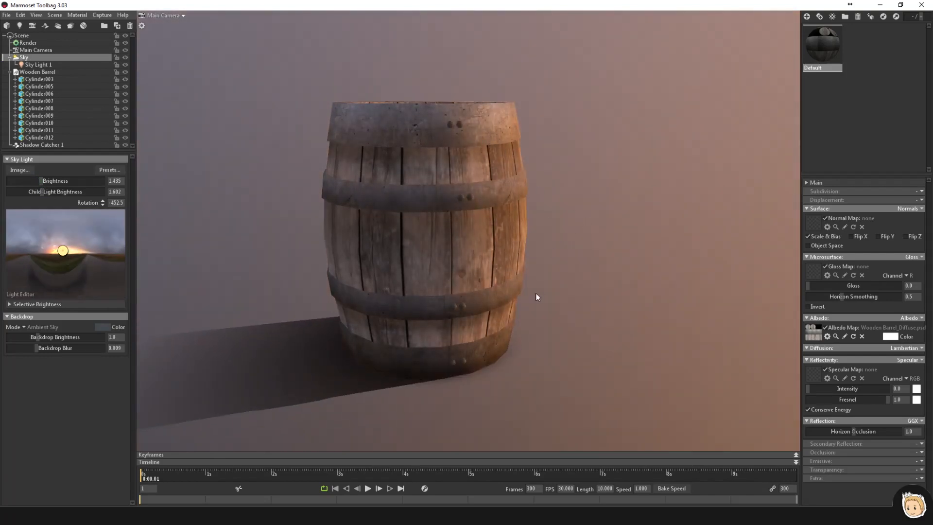
# - Switch to the Wooden Barrel_Diffuse document in Photoshop and collapse layer groups Group 5 through Group 1
pyautogui.hotkey('alt', 'Tab')
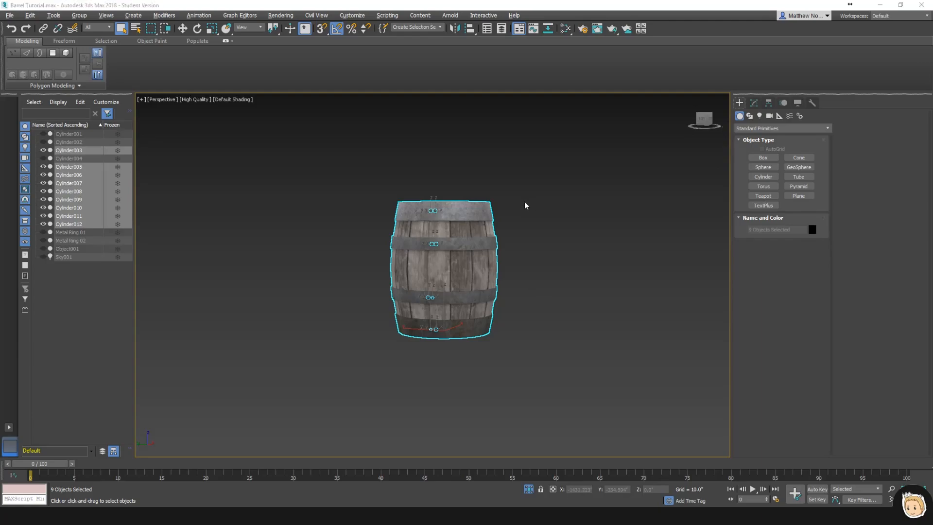
pyautogui.hotkey('alt', 'Tab')
pyautogui.press('Tab')
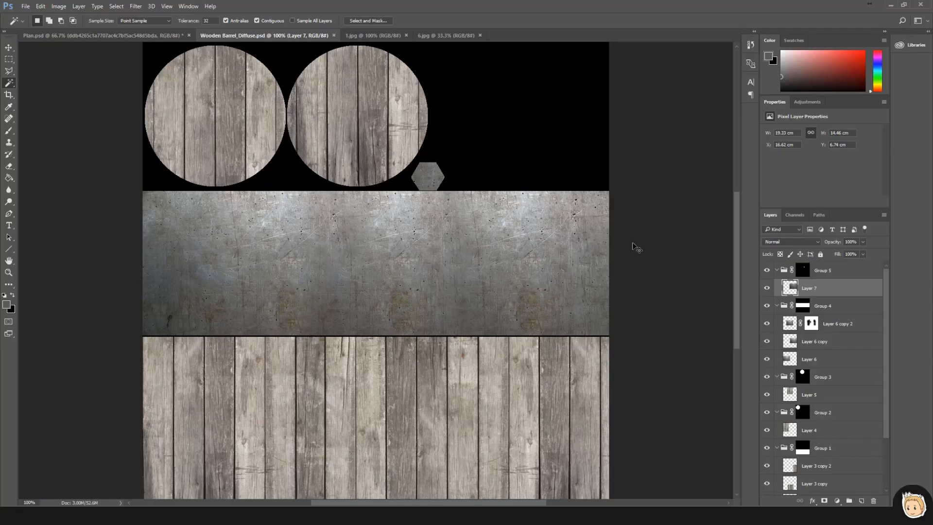
pyautogui.hotkey('ctrl', '-')
pyautogui.click(775, 271)
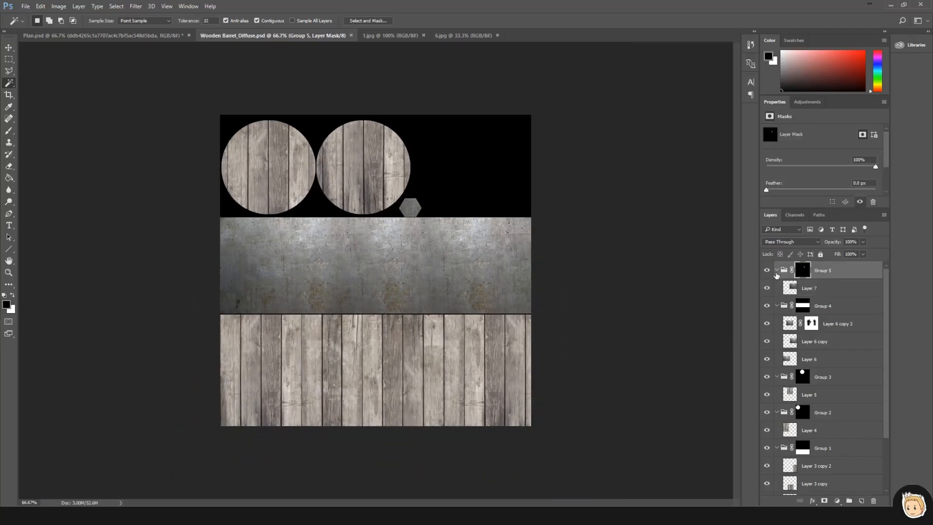
pyautogui.click(777, 271)
pyautogui.click(777, 288)
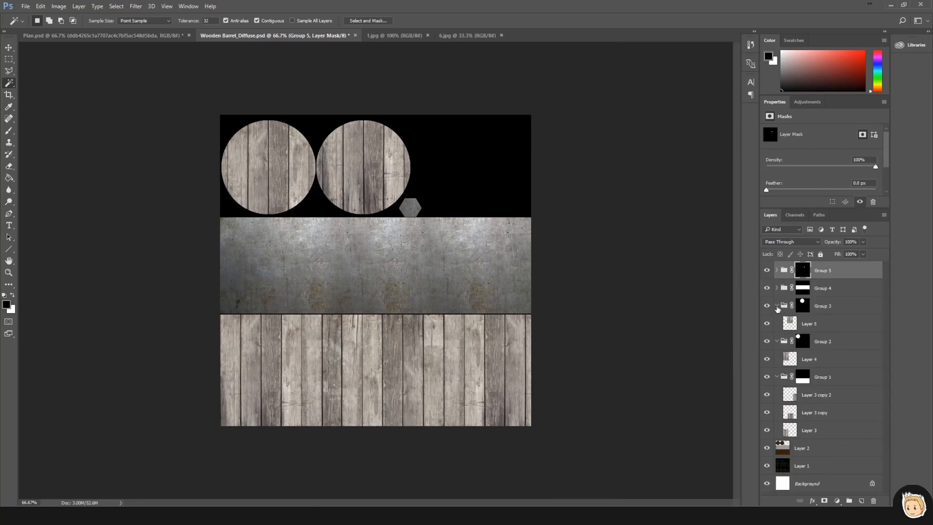
pyautogui.click(777, 306)
pyautogui.click(778, 323)
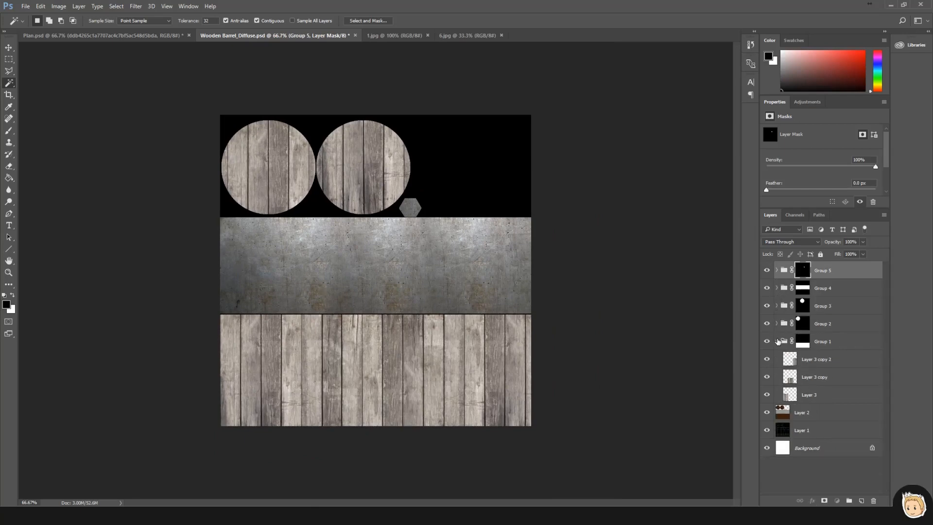
pyautogui.click(777, 342)
# - Put Group 1 through Group 5 into one new layer group named Diffuse
pyautogui.click(834, 342)
pyautogui.keyDown('shift'); pyautogui.click(828, 273); pyautogui.keyUp('shift')
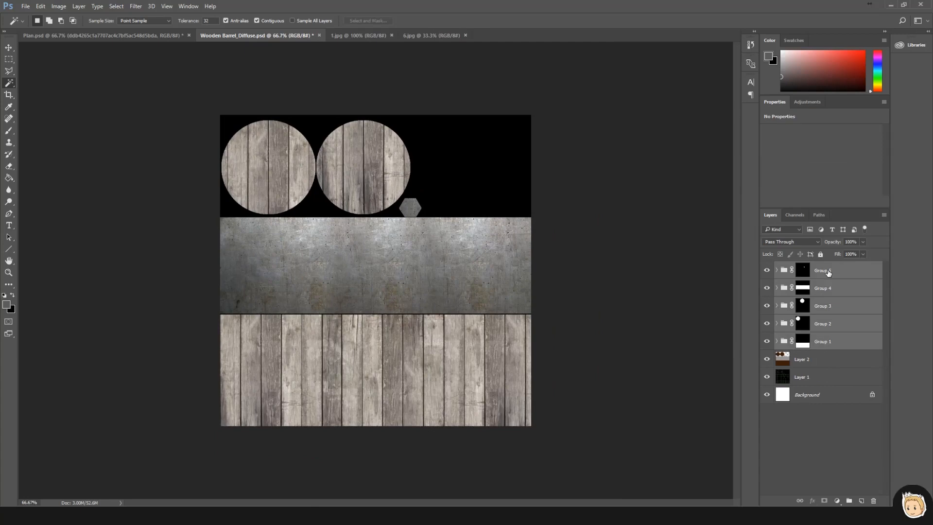
pyautogui.hotkey('ctrl', 'g')
pyautogui.write('D')
pyautogui.press('Return')
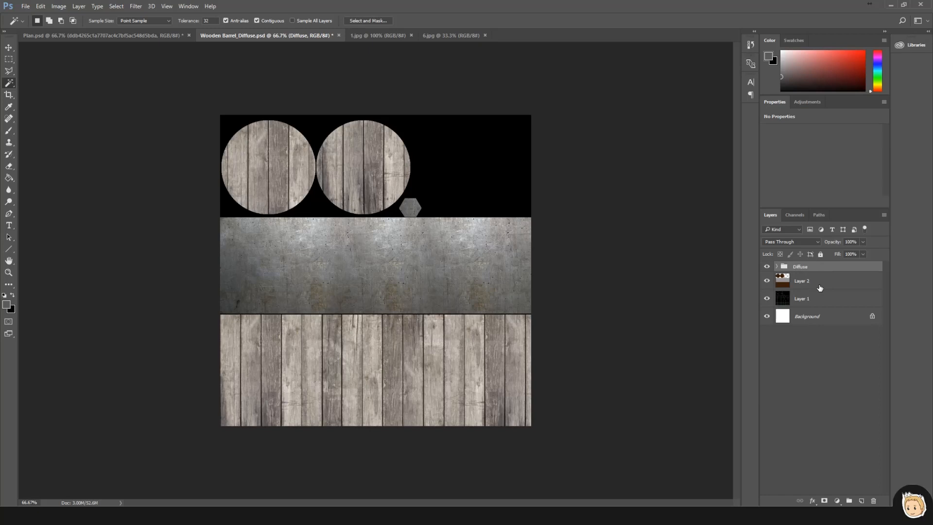
# - Duplicate Layer 2, move the copy above the Diffuse group and rename it Temp Spec
pyautogui.click(820, 286)
pyautogui.hotkey('ctrl', 'j')
pyautogui.moveTo(820, 287); pyautogui.dragTo(814, 264)
pyautogui.doubleClick(808, 271)
pyautogui.write('Temp')
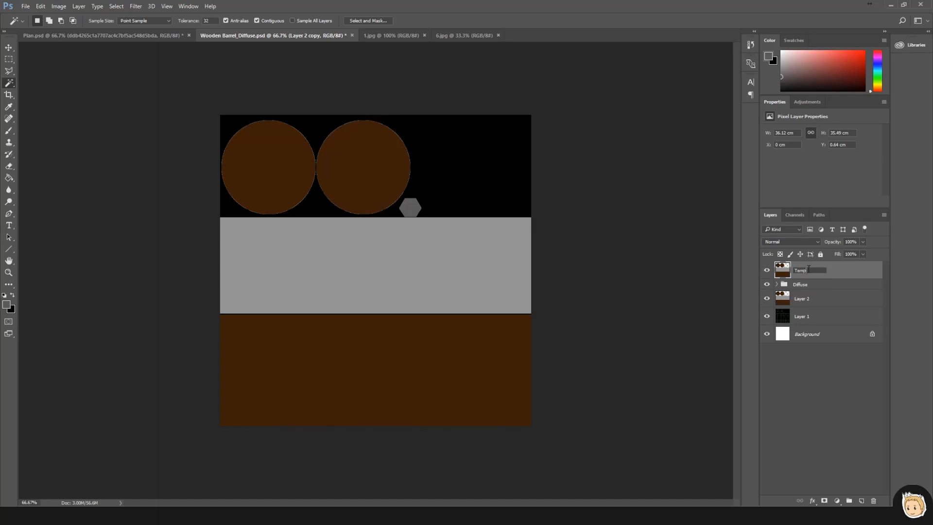
pyautogui.press('Return')
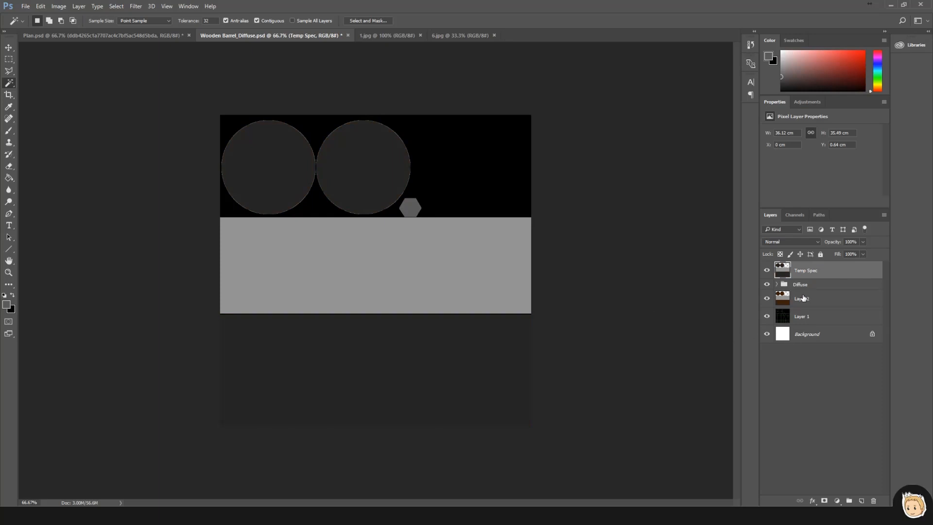
# - Desaturate the brown areas of the Temp Spec layer and darken it using Levels with a black input of about 14
pyautogui.hotkey('ctrl', 'u')
pyautogui.click(546, 238)
pyautogui.hotkey('ctrl', 'l')
pyautogui.moveTo(384, 219); pyautogui.dragTo(391, 220)
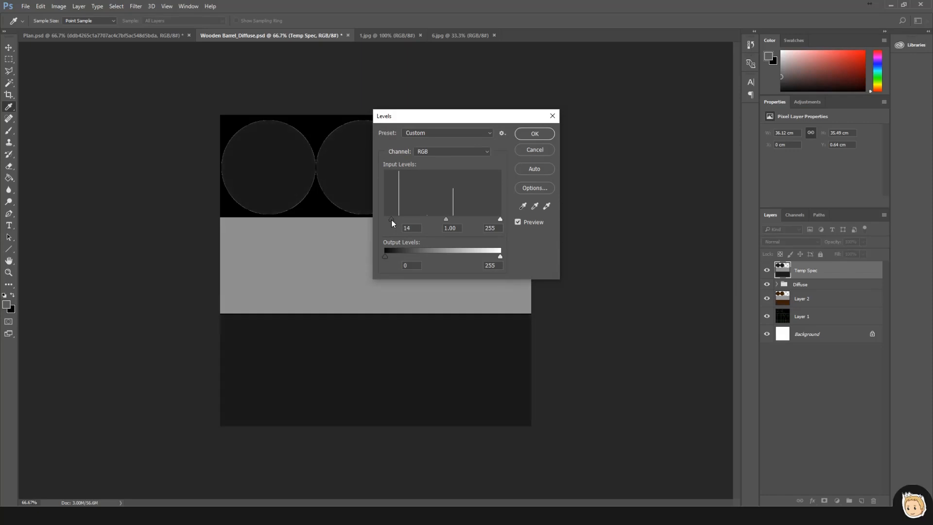
pyautogui.moveTo(499, 219)
pyautogui.mouseDown()
pyautogui.moveTo(471, 217)
pyautogui.moveTo(500, 219)
pyautogui.mouseUp()
pyautogui.click(545, 136)
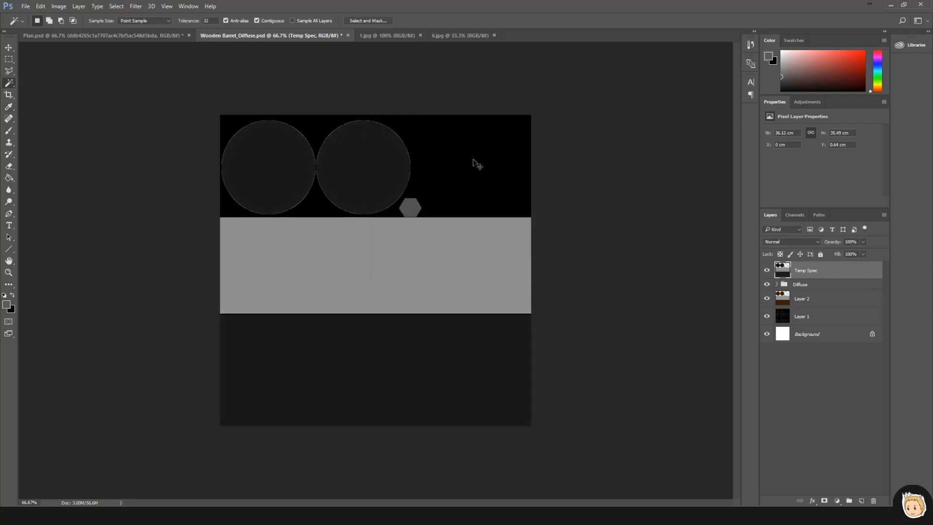
# - Save a PNG copy of the texture as Wooden Barrel_Spec in the Wooden Barrel Texture folder
pyautogui.hotkey('ctrl', 'shift', 's')
pyautogui.click(214, 227)
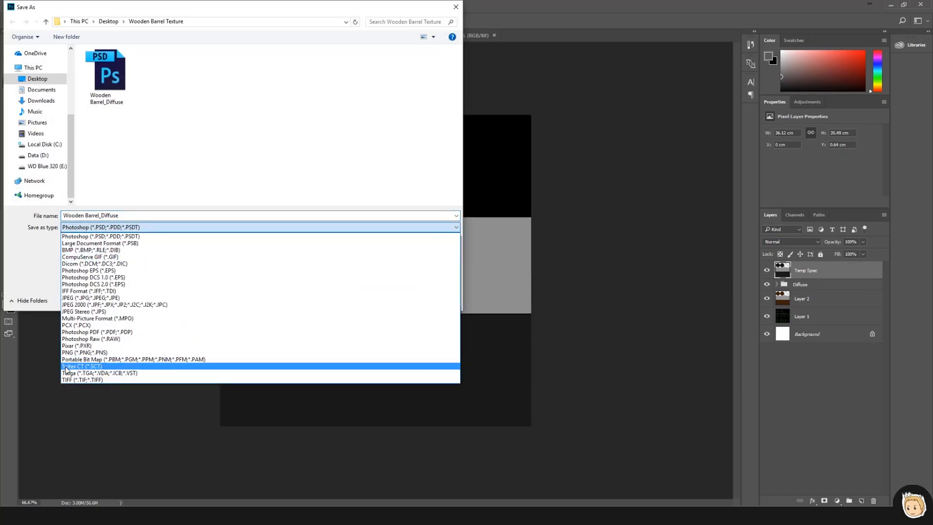
pyautogui.click(79, 352)
pyautogui.moveTo(85, 216); pyautogui.dragTo(124, 216)
pyautogui.click(125, 215)
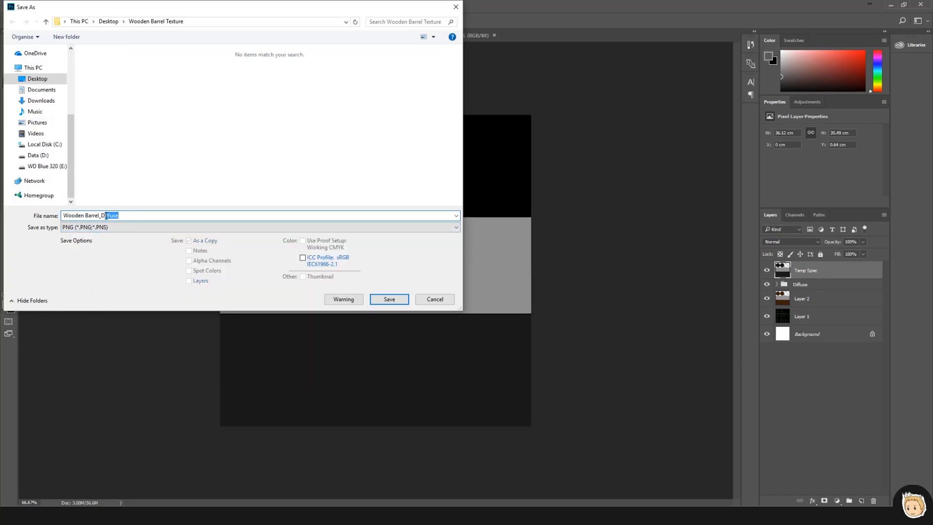
pyautogui.write('Spec')
pyautogui.press('Return')
pyautogui.press('Return')
# - Switch to Marmoset Toolbag, load Wooden Barrel_Spec.png as the specular map and set the gloss to 0.297 while rotating the sky lighting
pyautogui.hotkey('alt', 'Tab')
pyautogui.hotkey('alt', 'Tab')
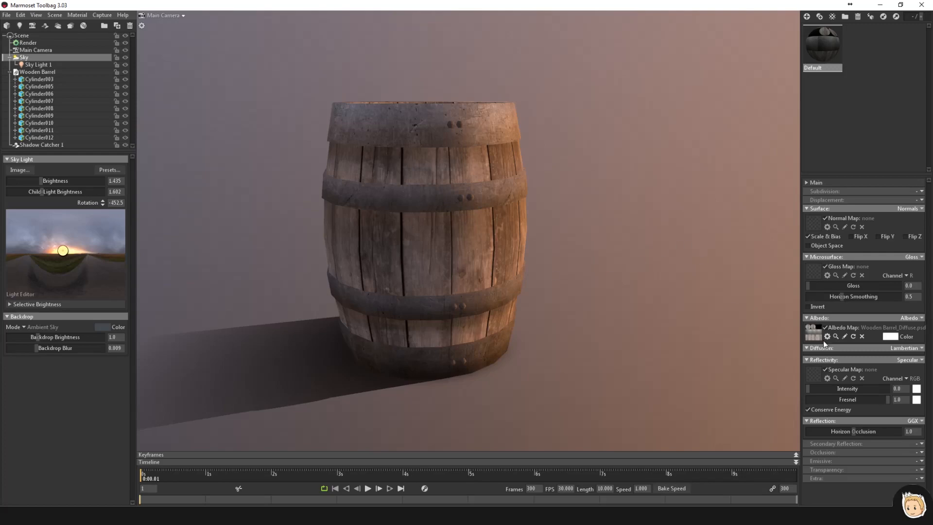
pyautogui.click(815, 374)
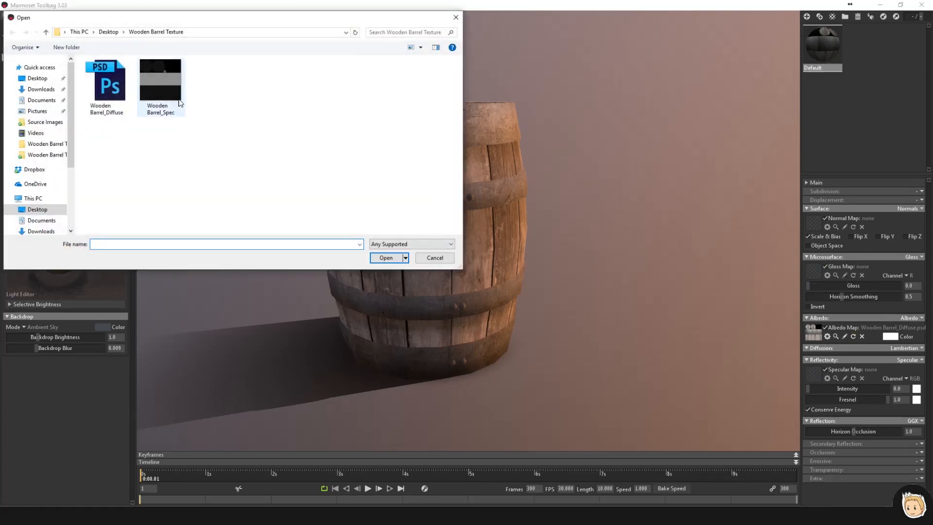
pyautogui.doubleClick(180, 103)
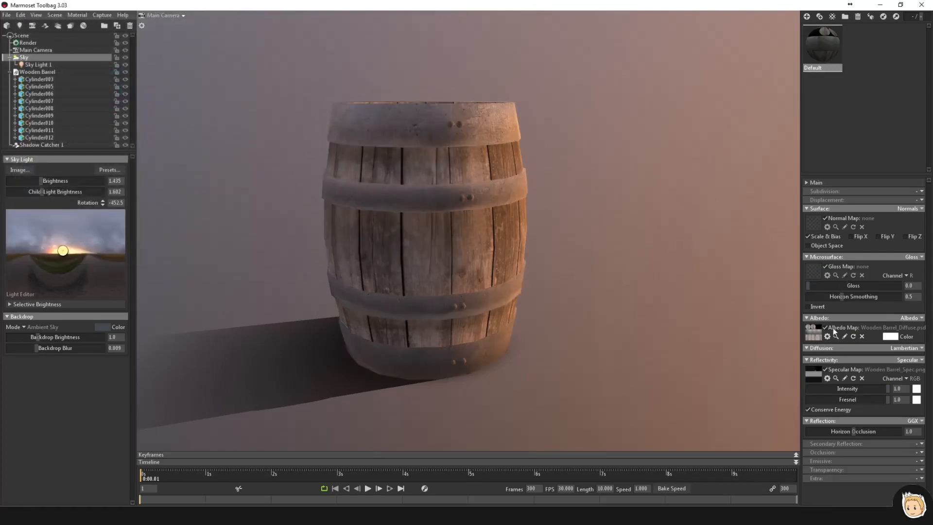
pyautogui.moveTo(808, 285); pyautogui.dragTo(835, 286)
pyautogui.keyDown('shift'); pyautogui.moveTo(602, 249); pyautogui.dragTo(507, 257); pyautogui.keyUp('shift')
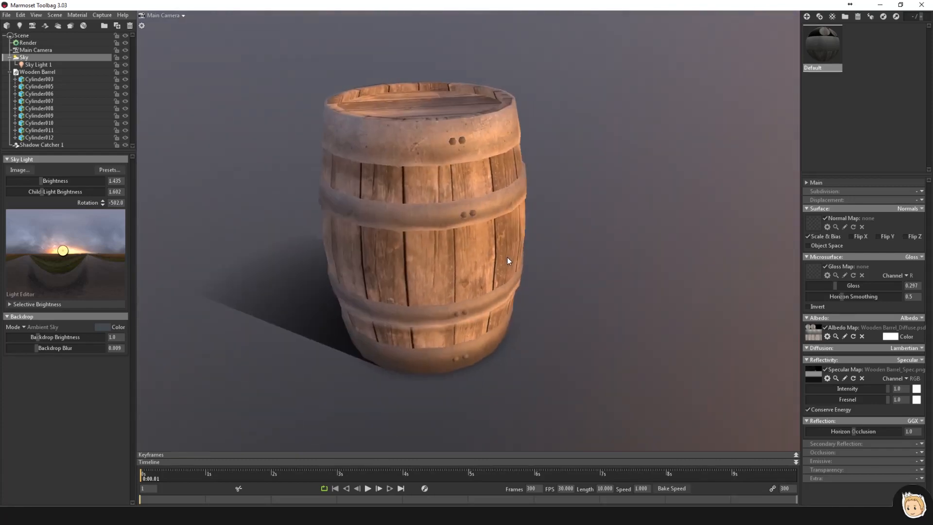
pyautogui.hotkey('alt', 'Tab')
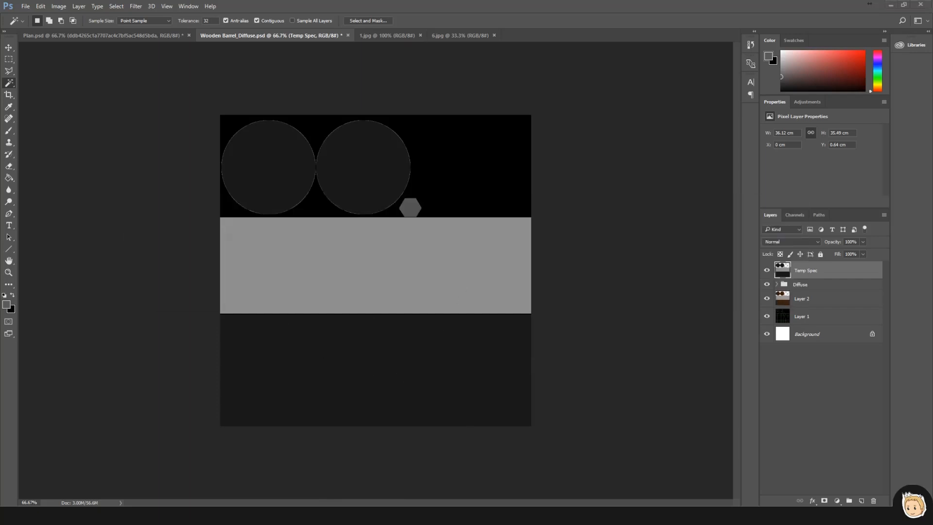
pyautogui.hotkey('alt', 'Tab')
pyautogui.hotkey('alt', 'Tab')
pyautogui.press('Tab')
pyautogui.press('Tab')
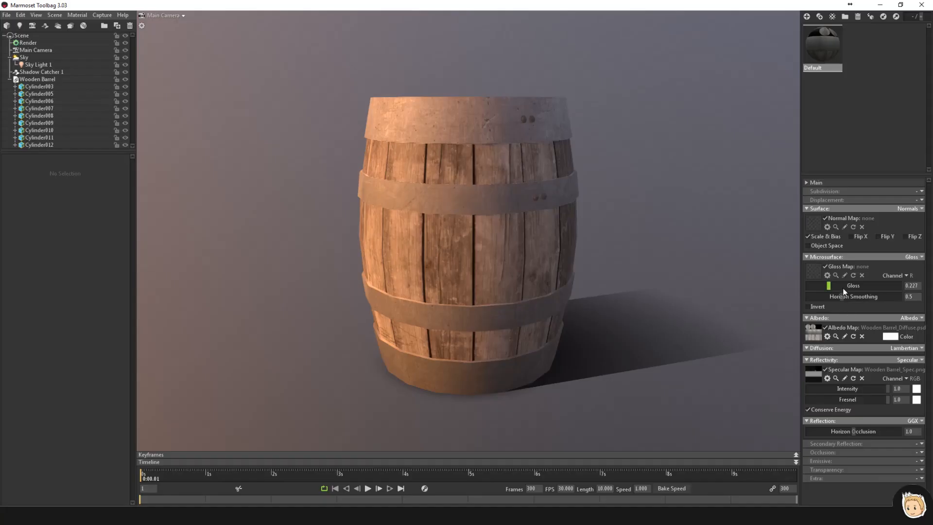
# - Set the material's gloss to 0.554 and rotate the sky lighting to check the reflections on the metal rings
pyautogui.moveTo(843, 288); pyautogui.dragTo(859, 287)
pyautogui.keyDown('shift'); pyautogui.moveTo(680, 252); pyautogui.dragTo(580, 227); pyautogui.keyUp('shift')
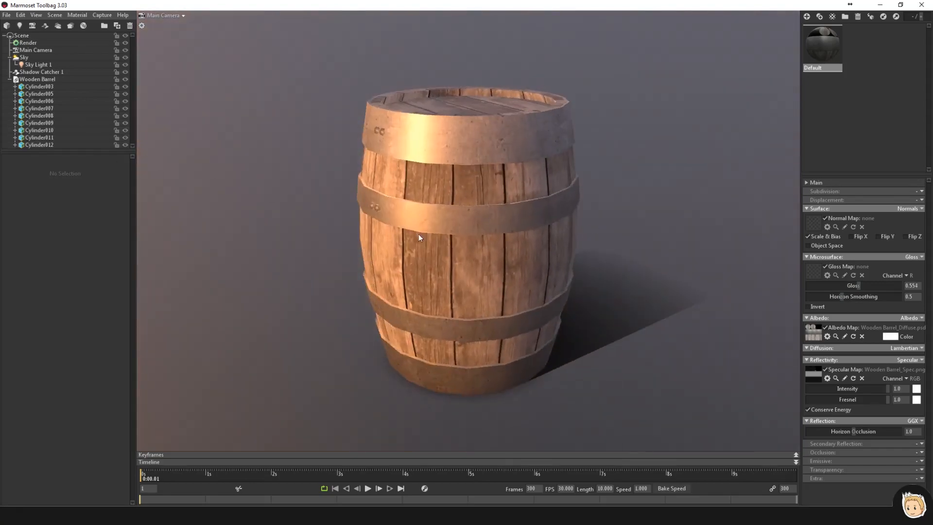
pyautogui.moveTo(447, 121); pyautogui.dragTo(506, 172)
pyautogui.keyDown('shift'); pyautogui.moveTo(585, 192); pyautogui.dragTo(371, 177); pyautogui.keyUp('shift')
# - Switch to Photoshop, hide the Temp Spec layer and move the UV wireframe Layer 1 directly above the Diffuse group
pyautogui.hotkey('alt', 'Tab')
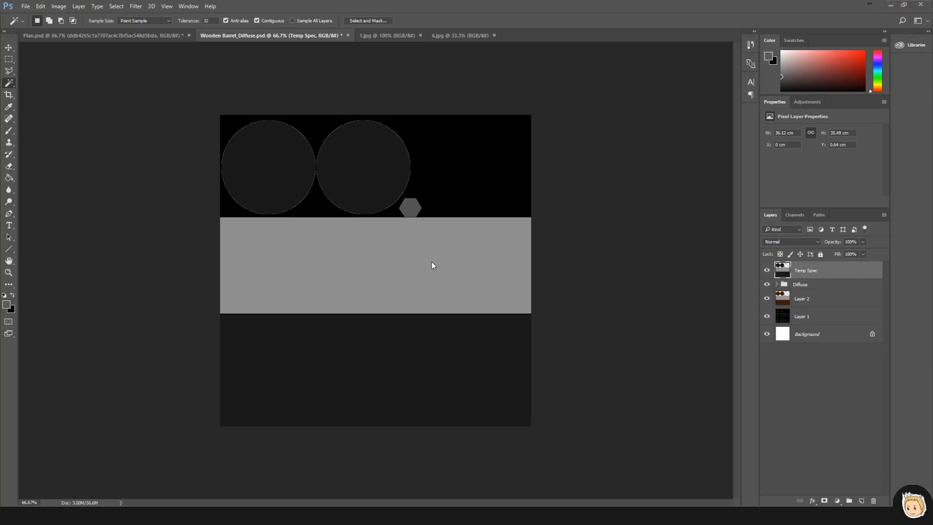
pyautogui.click(767, 270)
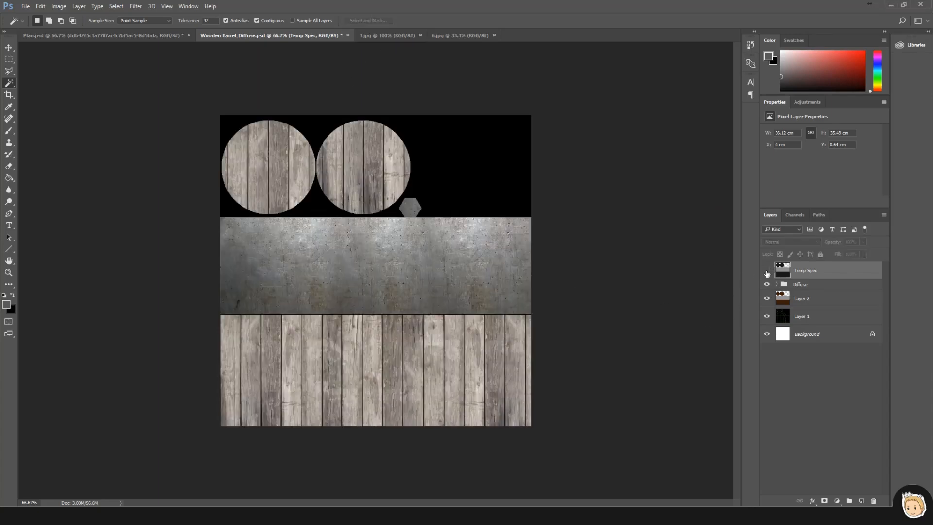
pyautogui.click(777, 285)
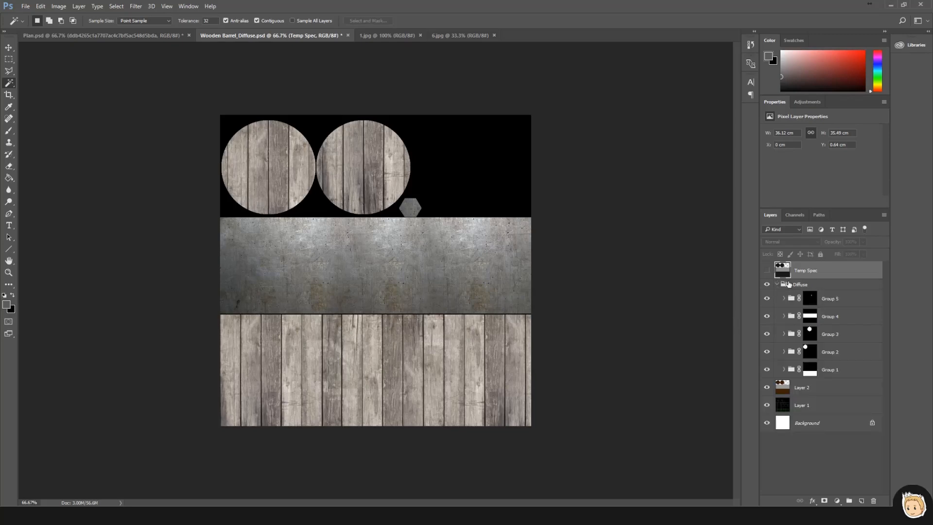
pyautogui.click(802, 406)
pyautogui.moveTo(830, 407); pyautogui.dragTo(817, 286)
# - Set the blend mode of the UV wireframe layer to Screen and its opacity to 62%
pyautogui.click(786, 240)
pyautogui.click(790, 266)
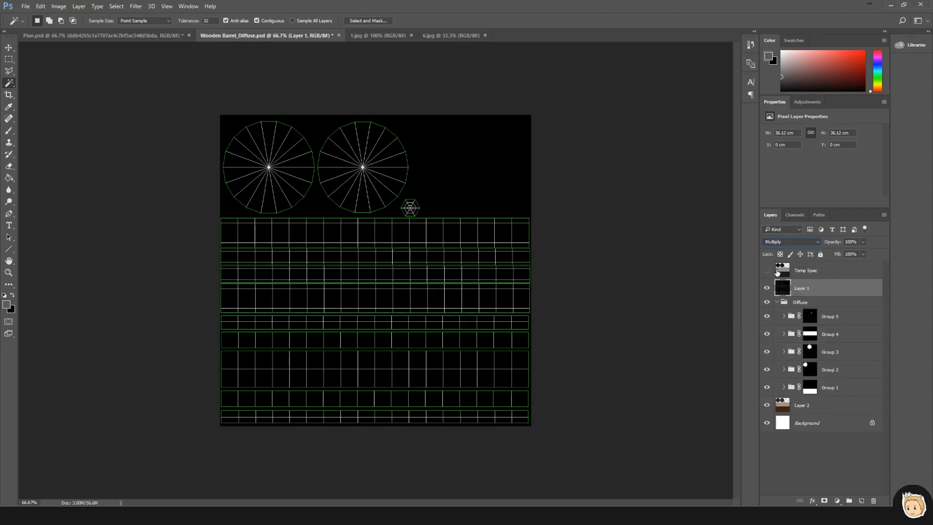
pyautogui.click(777, 244)
pyautogui.click(781, 302)
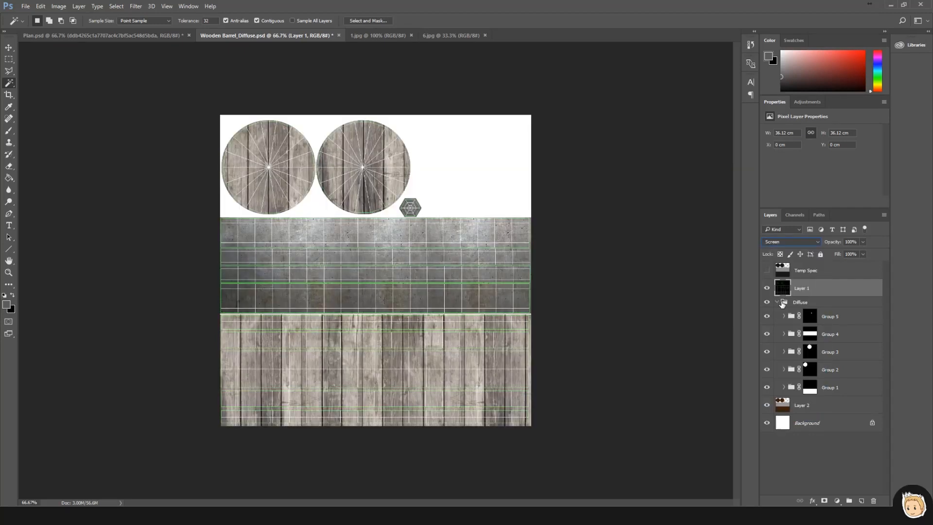
pyautogui.moveTo(854, 253); pyautogui.dragTo(843, 251)
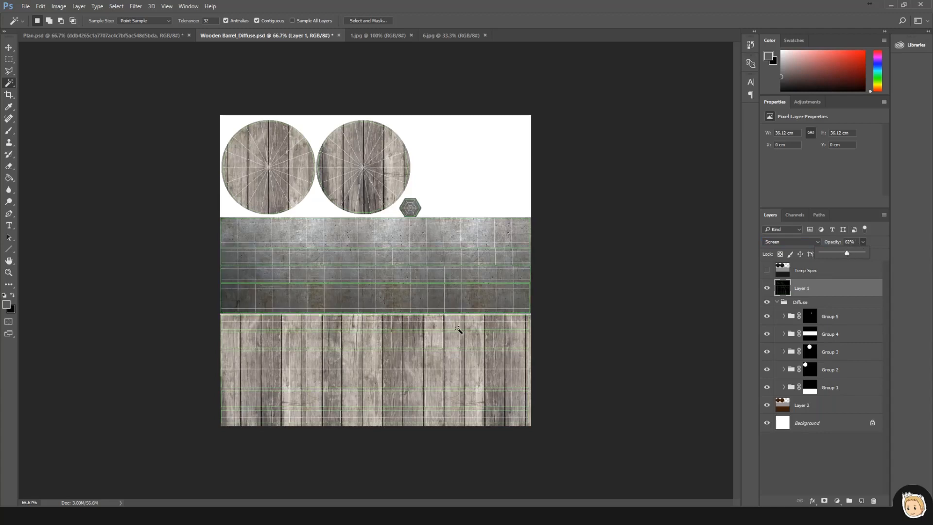
# - Duplicate the UV wireframe Layer 1 and set the copy's blend mode to Normal
pyautogui.hotkey('ctrl', '+')
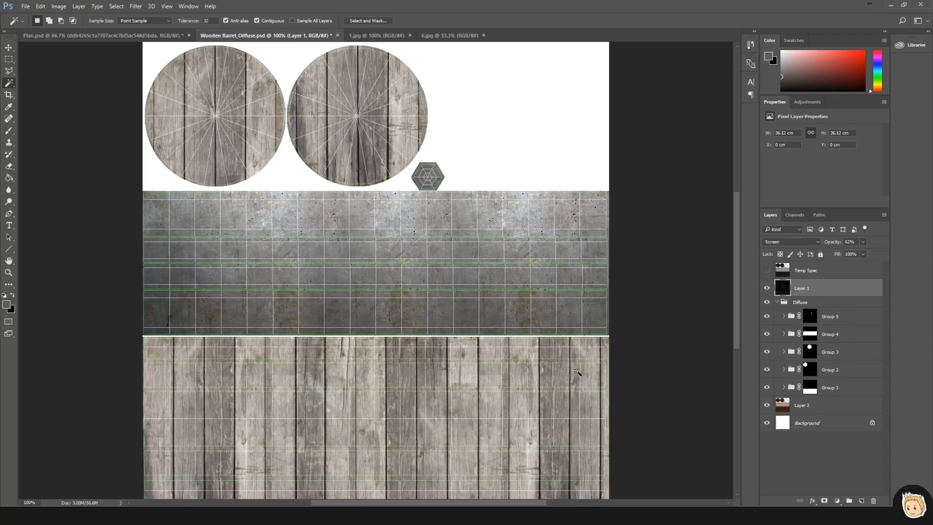
pyautogui.moveTo(639, 345); pyautogui.dragTo(626, 251)
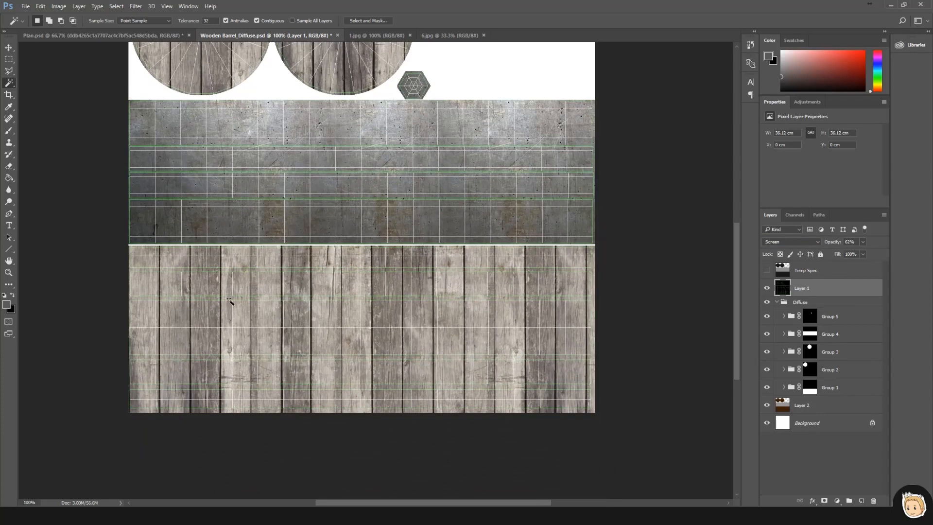
pyautogui.press('m')
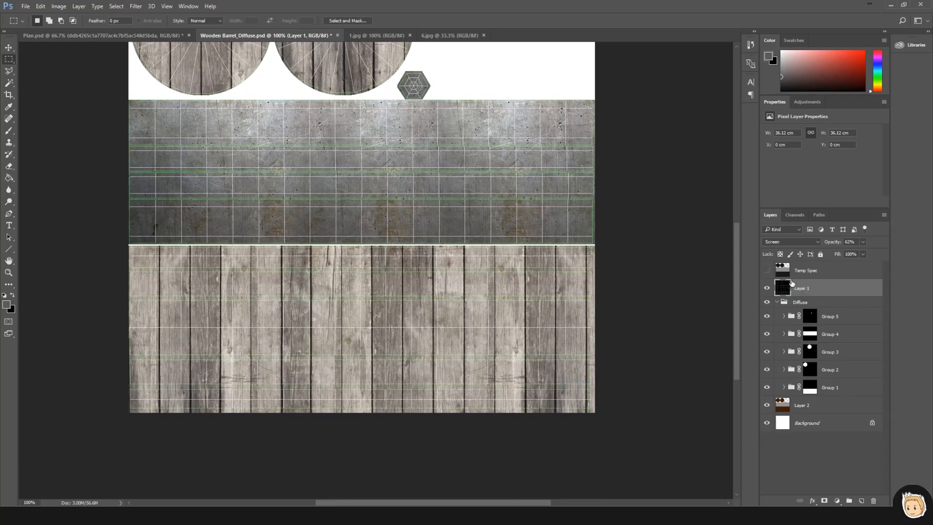
pyautogui.hotkey('ctrl', 'j')
pyautogui.click(794, 243)
pyautogui.click(791, 250)
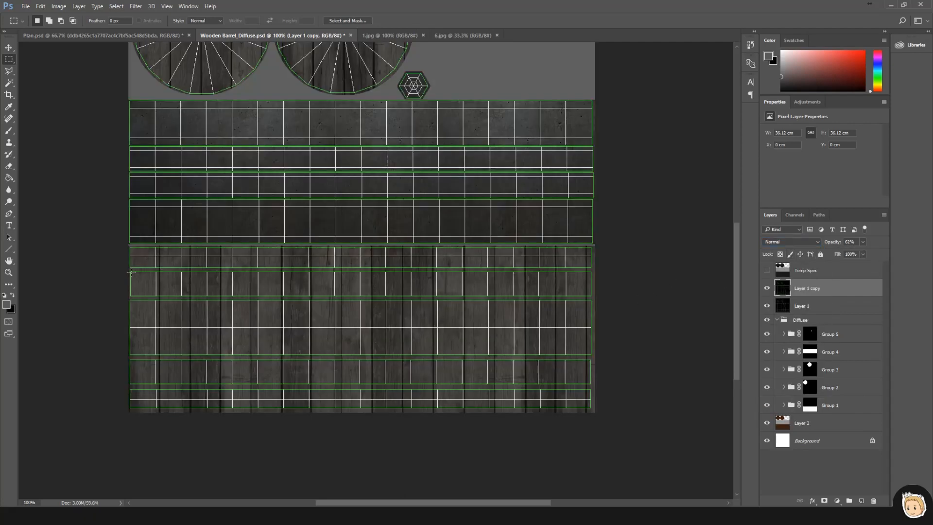
# - Select the second UV strip of the wood area and fill it with red on a new layer
pyautogui.moveTo(207, 281); pyautogui.dragTo(592, 296)
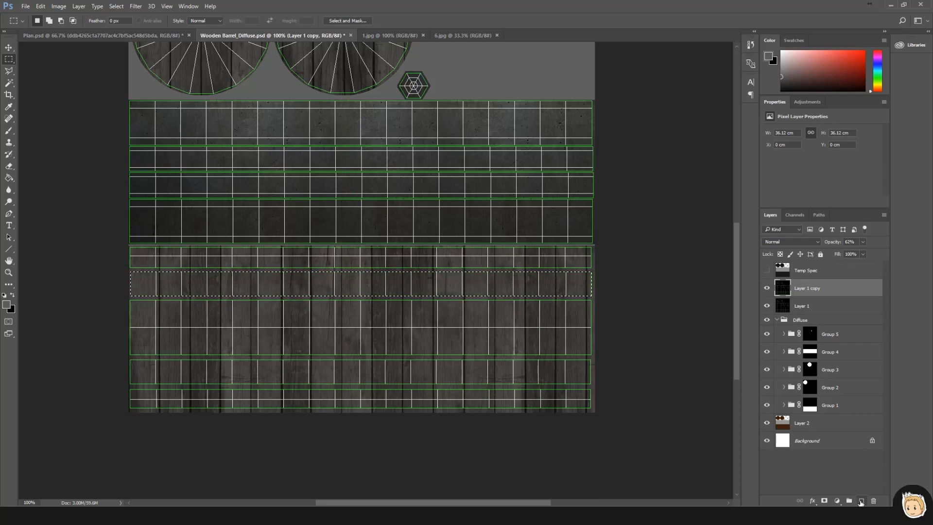
pyautogui.click(860, 502)
pyautogui.press('g')
pyautogui.click(862, 52)
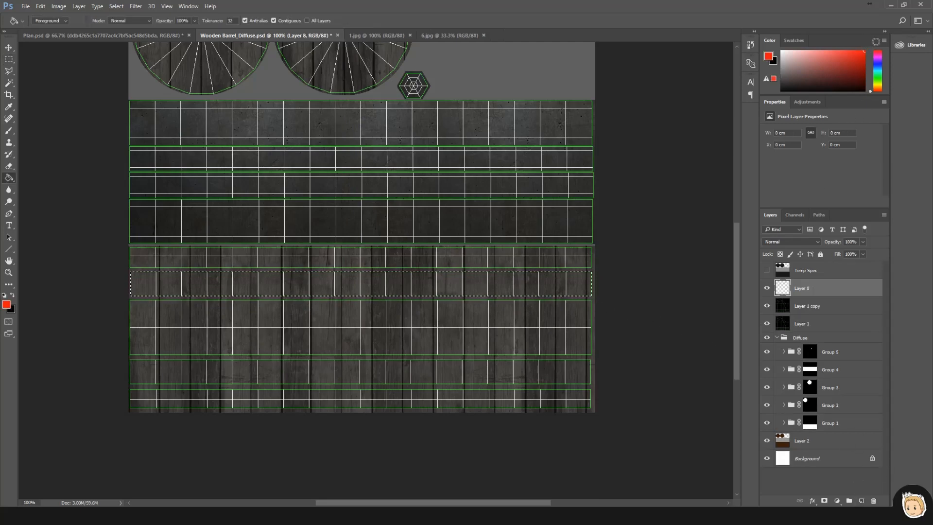
pyautogui.click(543, 280)
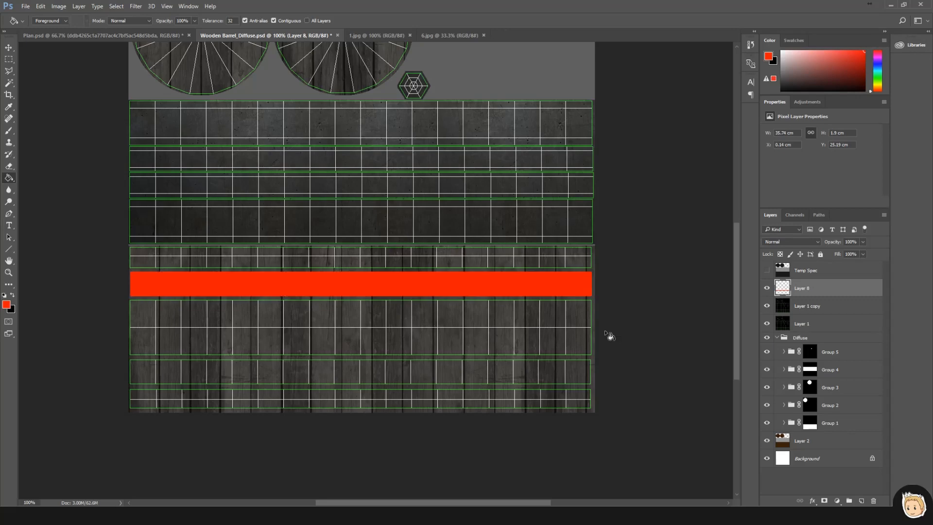
# - Select the fourth UV strip of the wood area, fill it with red on the same layer and deselect
pyautogui.hotkey('ctrl', '+')
pyautogui.moveTo(681, 370); pyautogui.dragTo(510, 387)
pyautogui.moveTo(138, 369); pyautogui.dragTo(699, 292)
pyautogui.moveTo(424, 316)
pyautogui.mouseDown()
pyautogui.moveTo(343, 262)
pyautogui.moveTo(196, 194)
pyautogui.mouseUp()
pyautogui.press('m')
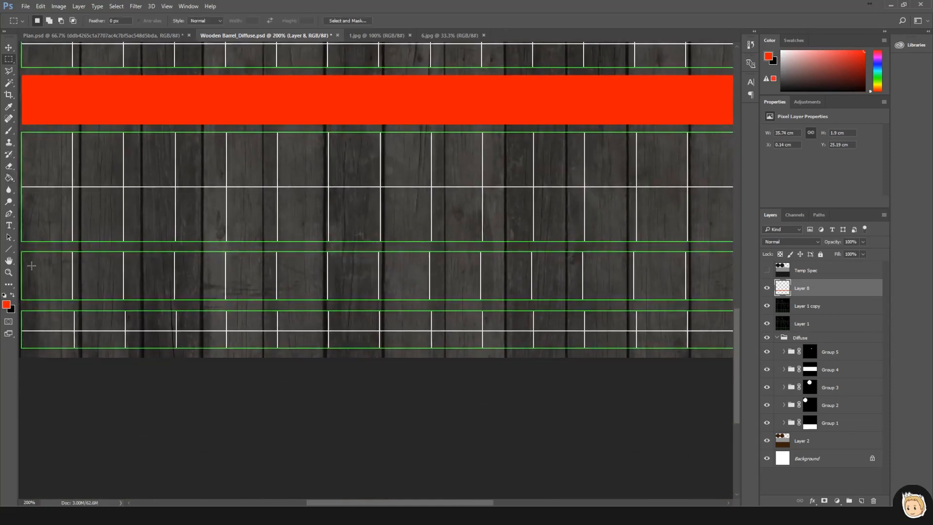
pyautogui.moveTo(20, 250); pyautogui.dragTo(629, 301)
pyautogui.press('g')
pyautogui.click(512, 263)
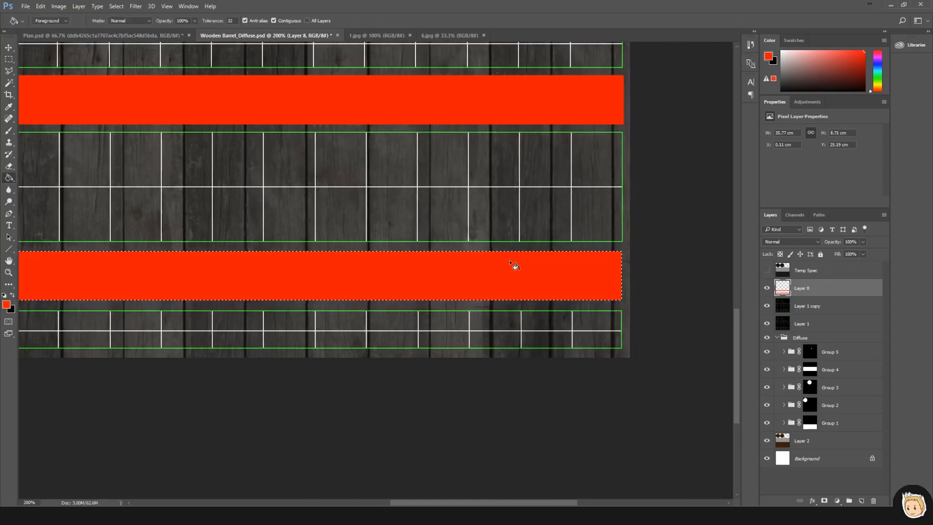
pyautogui.hotkey('ctrl', 'd')
# - Select the tall middle UV strip of the wood area, fill it with red and deselect
pyautogui.press('m')
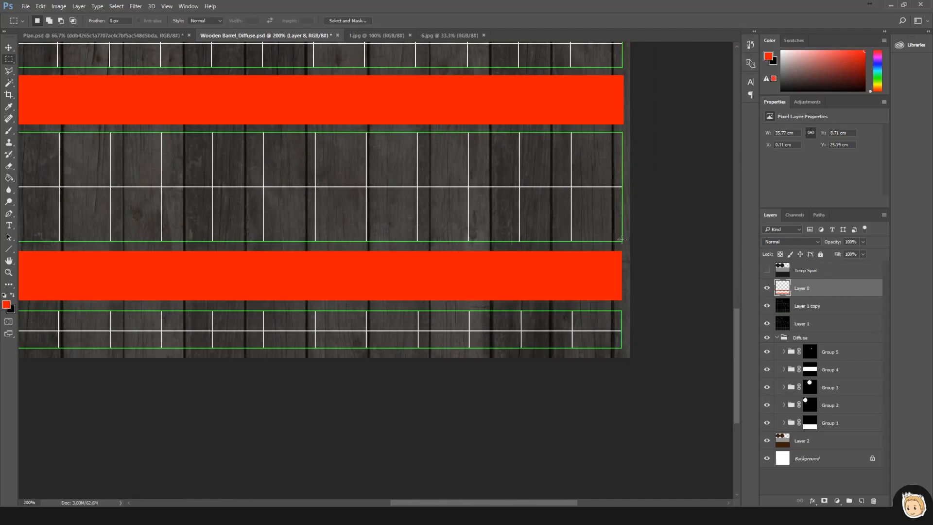
pyautogui.moveTo(623, 242); pyautogui.dragTo(22, 139)
pyautogui.moveTo(197, 140); pyautogui.dragTo(174, 132)
pyautogui.press('g')
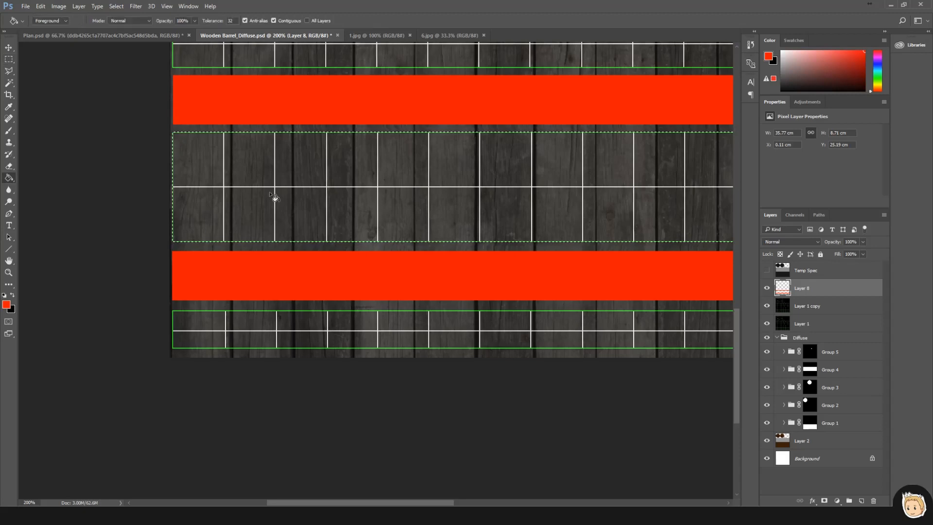
pyautogui.click(262, 199)
pyautogui.click(9, 47)
pyautogui.hotkey('ctrl', 'd')
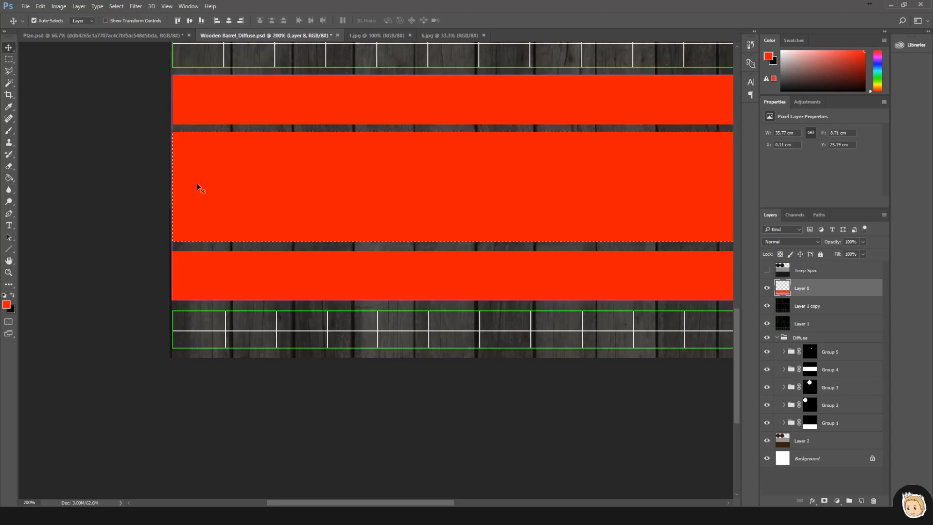
# - Hide both UV wireframe layers and the red strips layer to show the plain diffuse texture
pyautogui.keyDown('alt'); pyautogui.scroll(-2, 410, 204); pyautogui.keyUp('alt')
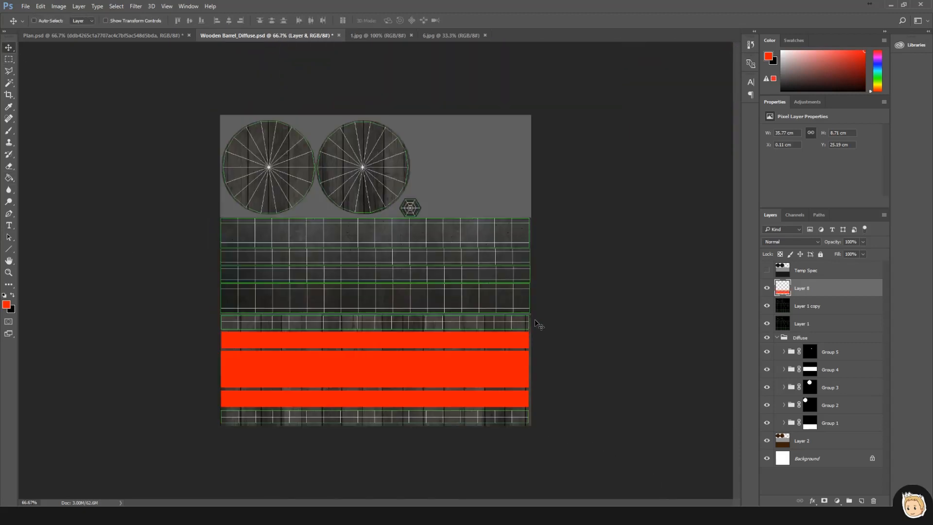
pyautogui.keyDown('alt'); pyautogui.scroll(1, 576, 339); pyautogui.keyUp('alt')
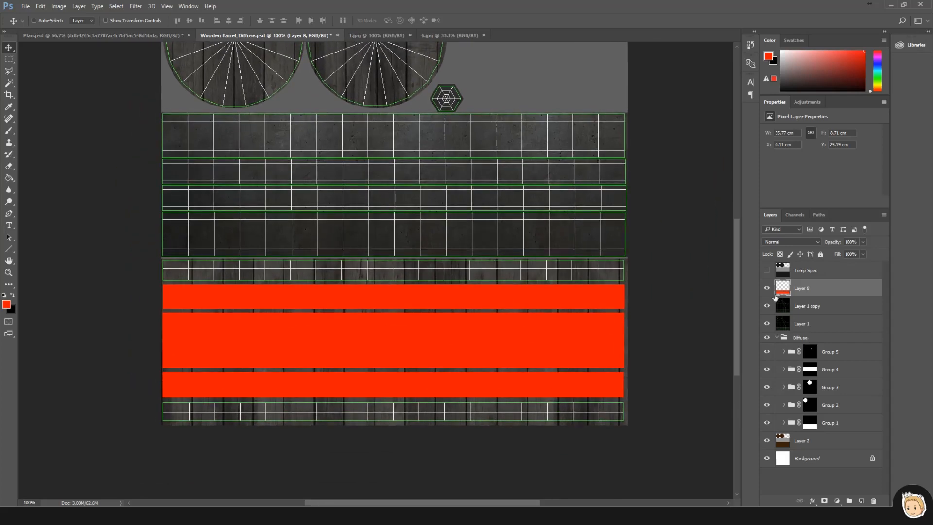
pyautogui.moveTo(766, 306); pyautogui.dragTo(768, 323)
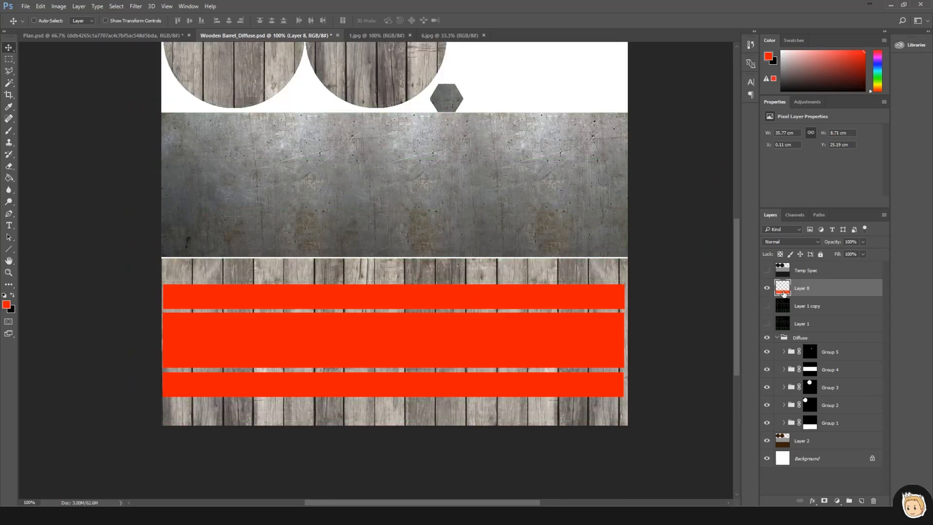
pyautogui.click(767, 289)
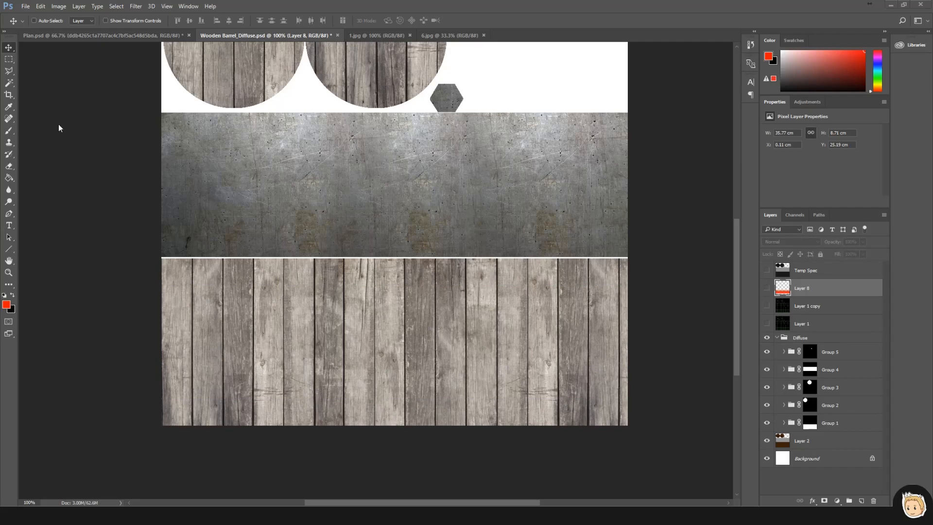
# - Examine the wood just below the metal rings on the barrel reference photos in Plan.psd, and return to the Wooden Barrel_Diffuse document
pyautogui.click(171, 36)
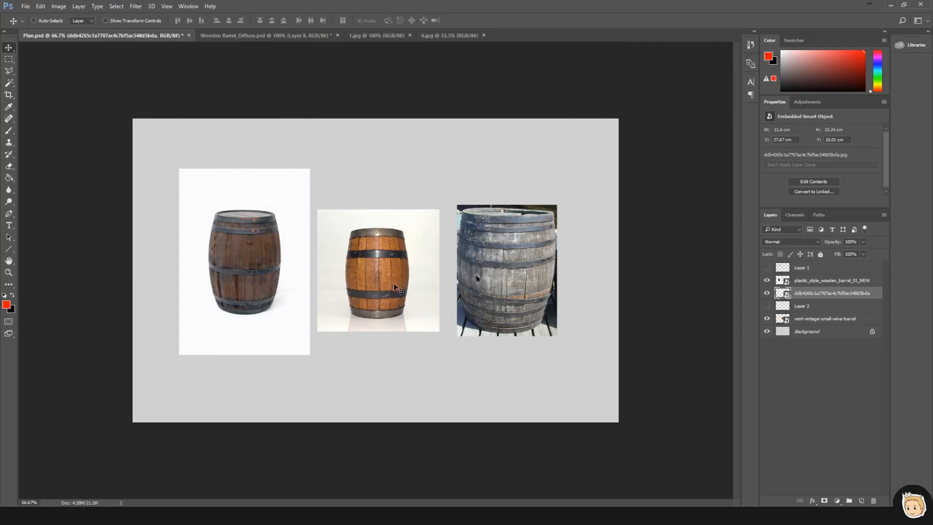
pyautogui.keyDown('alt'); pyautogui.scroll(5, 394, 283); pyautogui.keyUp('alt')
pyautogui.keyDown('alt'); pyautogui.scroll(2, 395, 277); pyautogui.keyUp('alt')
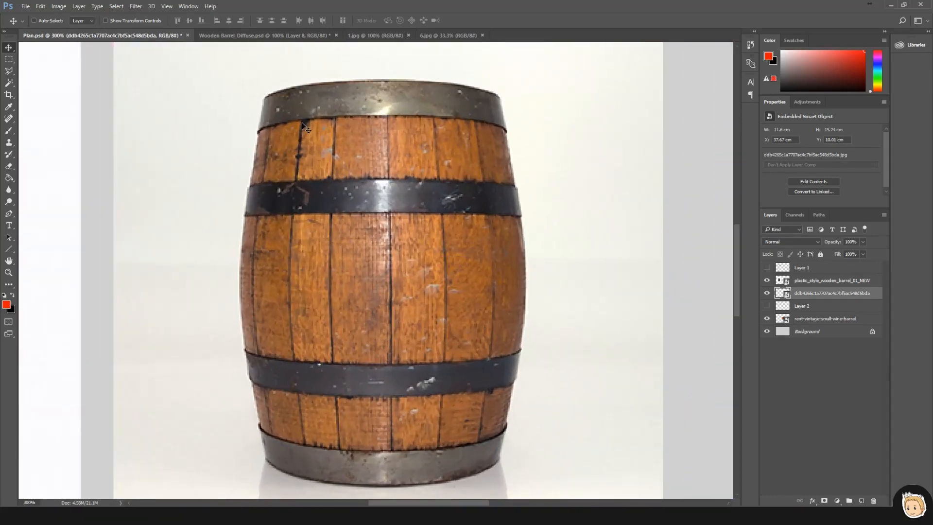
pyautogui.moveTo(251, 159); pyautogui.dragTo(543, 177)
pyautogui.moveTo(175, 249); pyautogui.dragTo(356, 233)
pyautogui.moveTo(299, 256); pyautogui.dragTo(341, 258)
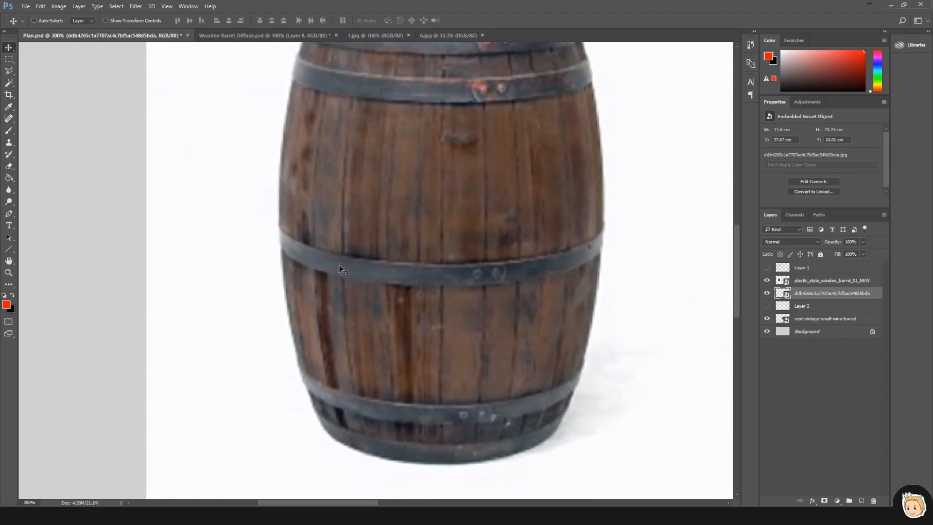
pyautogui.hotkey('ctrl', '-')
pyautogui.hotkey('ctrl', '-')
pyautogui.click(302, 36)
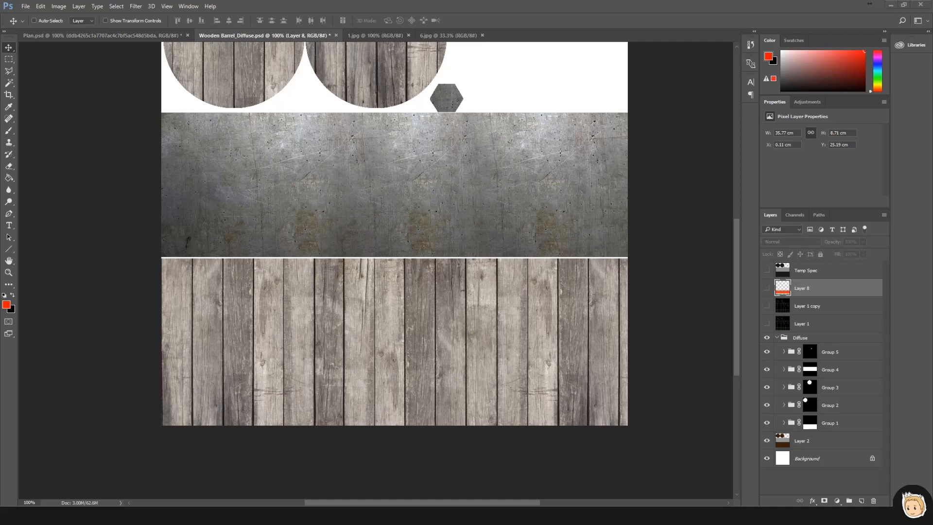
pyautogui.click(24, 7)
pyautogui.click(33, 15)
pyautogui.doubleClick(269, 208)
pyautogui.hotkey('ctrl', 'v')
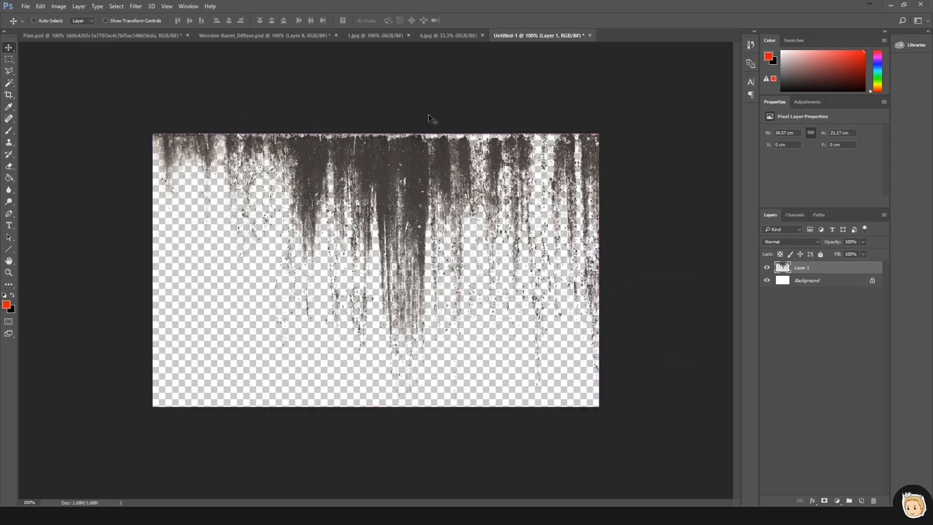
pyautogui.moveTo(513, 254); pyautogui.dragTo(488, 311)
pyautogui.hotkey('ctrl', 'z')
pyautogui.click(590, 35)
pyautogui.click(454, 195)
# - Paste the copied grey leak image into Wooden Barrel_Diffuse.psd and place it over the wood planks
pyautogui.hotkey('ctrl', 'v')
pyautogui.moveTo(466, 224); pyautogui.dragTo(624, 389)
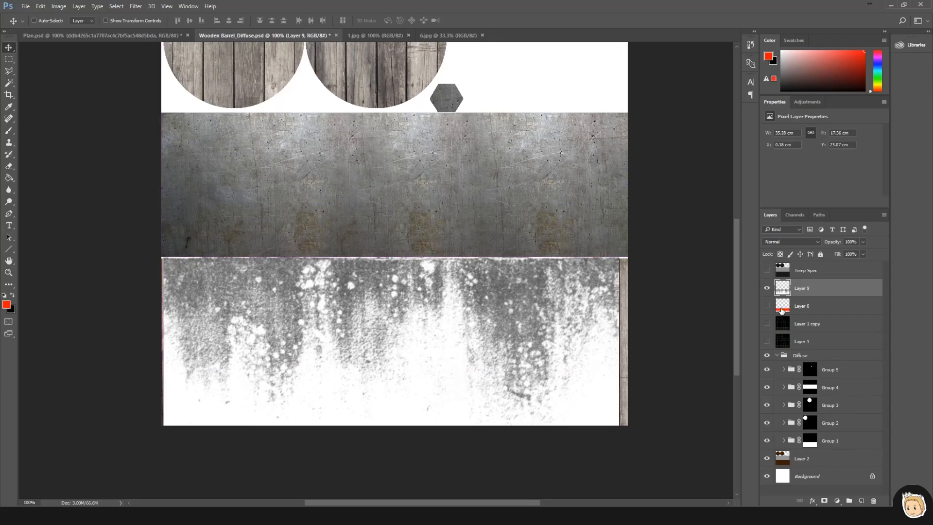
# - Mask the leak layer to the tall middle red strip, then show the leak layer and hide the red strips layer
pyautogui.click(767, 305)
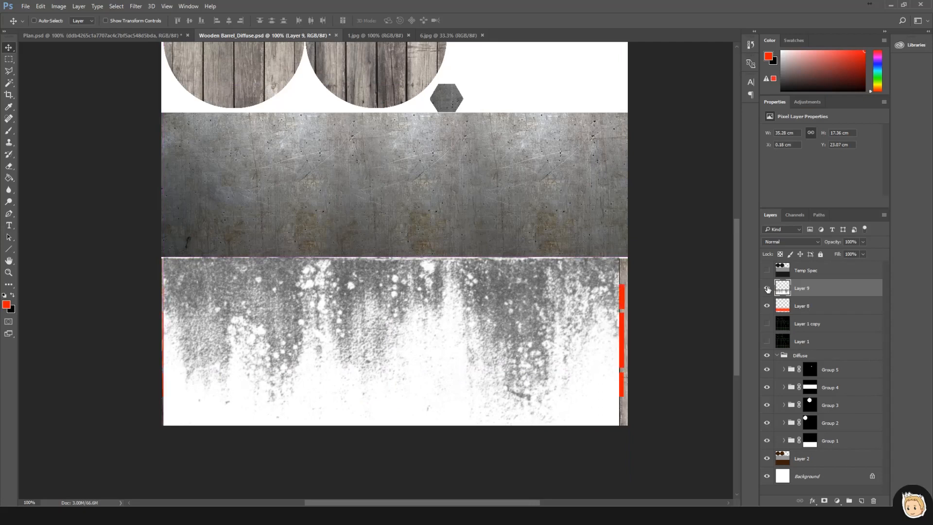
pyautogui.click(767, 288)
pyautogui.click(798, 306)
pyautogui.press('w')
pyautogui.click(385, 322)
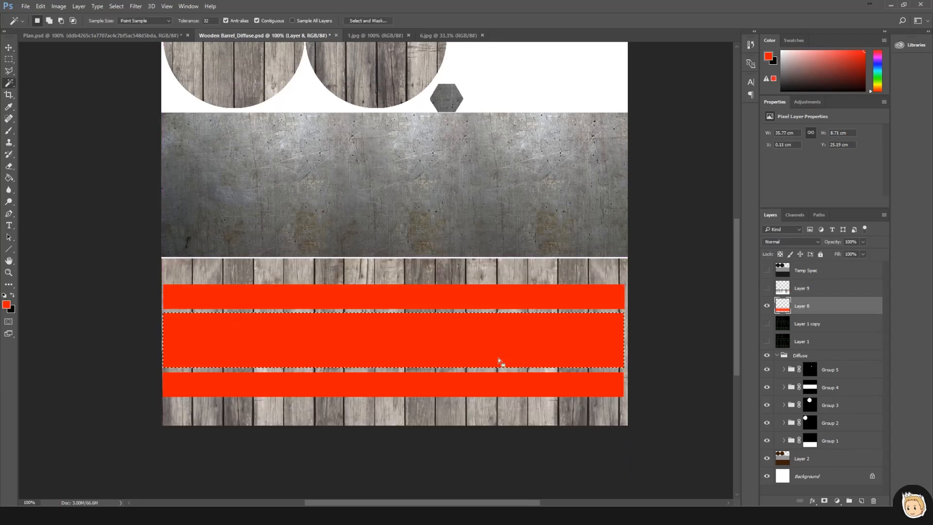
pyautogui.hotkey('alt', ']')
pyautogui.click(824, 500)
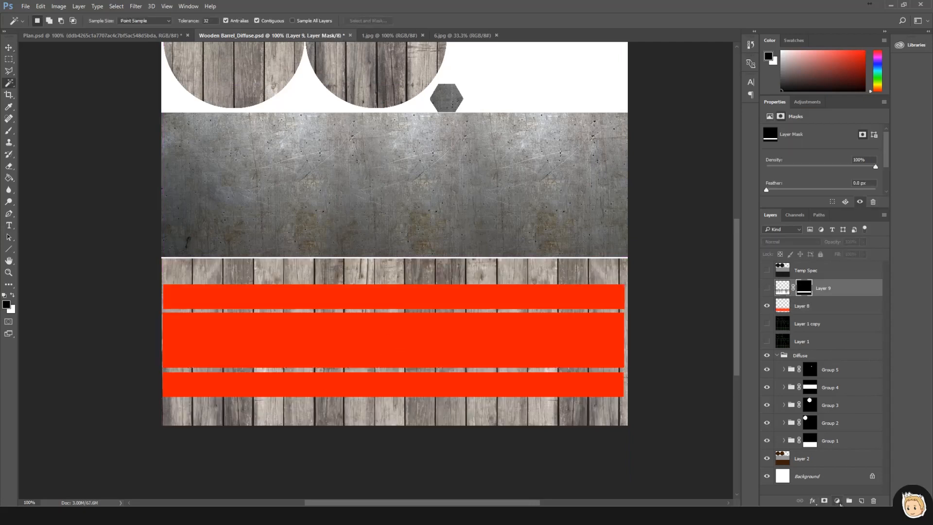
pyautogui.click(767, 288)
pyautogui.click(767, 306)
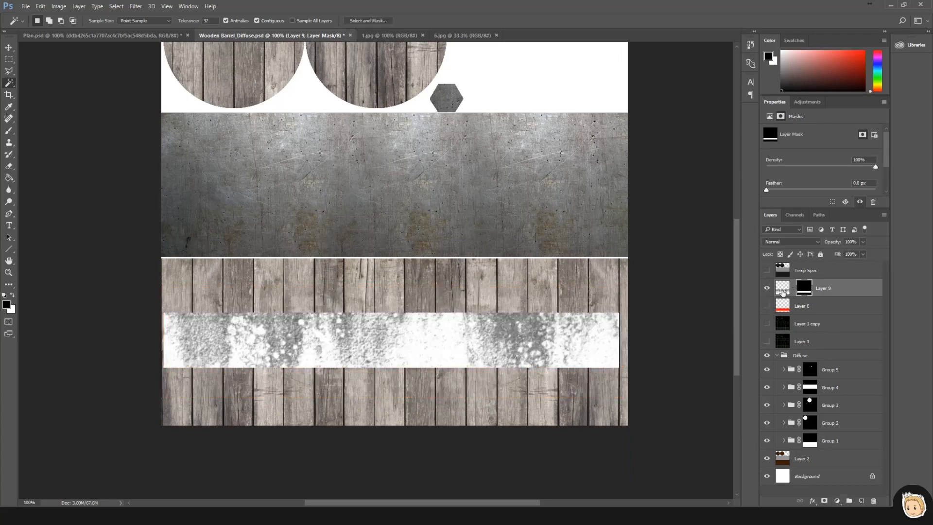
# - Scale down the leak image inside its mask and place it at the upper left edge of the middle wood strip
pyautogui.click(783, 288)
pyautogui.press('v')
pyautogui.moveTo(528, 342)
pyautogui.mouseDown()
pyautogui.moveTo(524, 313)
pyautogui.moveTo(513, 359)
pyautogui.moveTo(515, 341)
pyautogui.mouseUp()
pyautogui.hotkey('ctrl', 't')
pyautogui.keyDown('shift'); pyautogui.moveTo(608, 294); pyautogui.dragTo(284, 334); pyautogui.keyUp('shift')
pyautogui.moveTo(233, 375); pyautogui.dragTo(239, 329)
pyautogui.press('Return')
# - Set the leak layer's blending to Multiply and strengthen it with Levels, using input black 41 and white 228
pyautogui.click(791, 242)
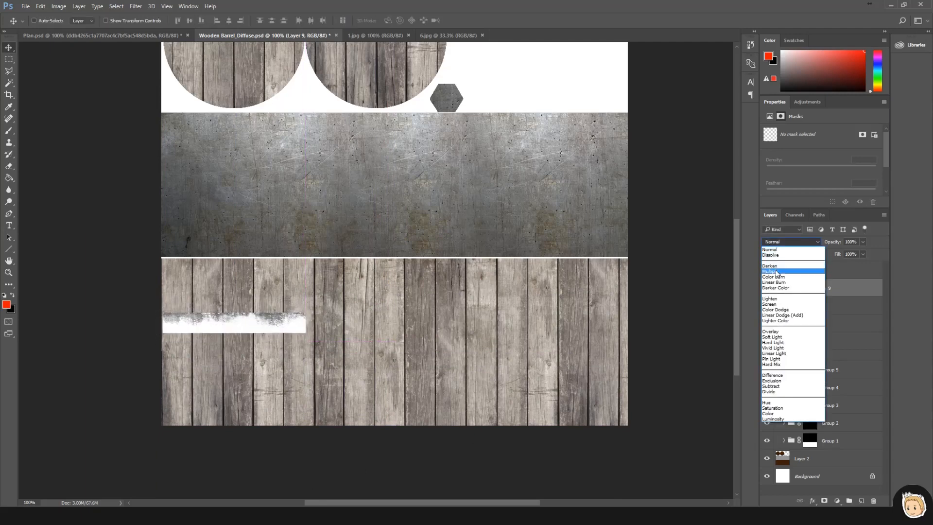
pyautogui.click(782, 273)
pyautogui.hotkey('ctrl', 'l')
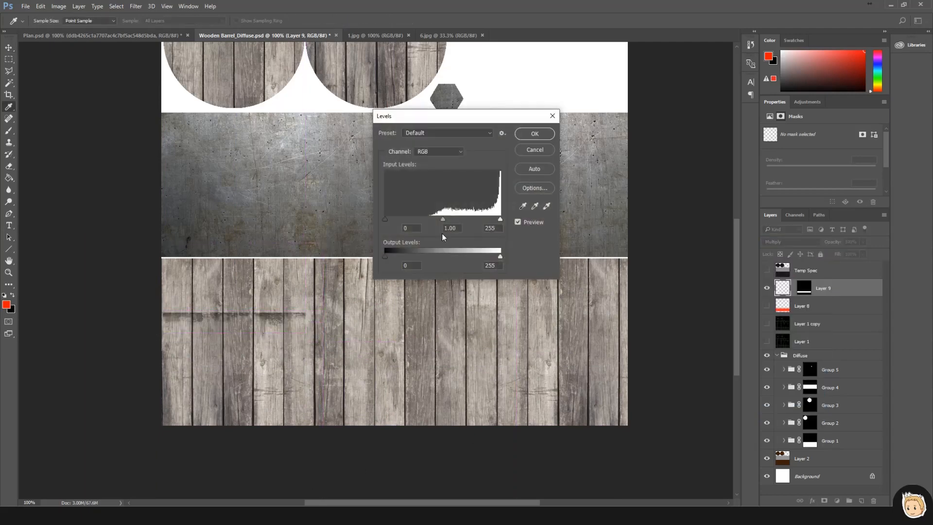
pyautogui.moveTo(501, 219); pyautogui.dragTo(488, 220)
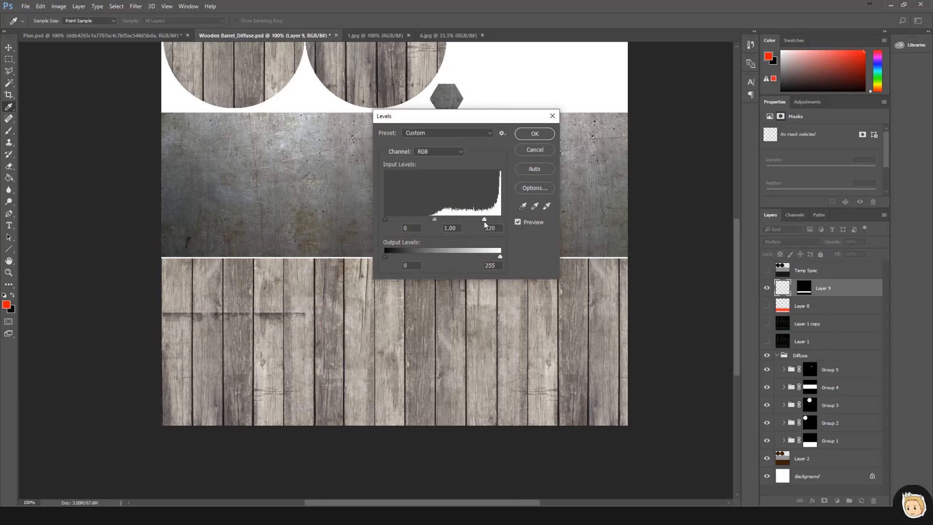
pyautogui.moveTo(385, 220); pyautogui.dragTo(403, 219)
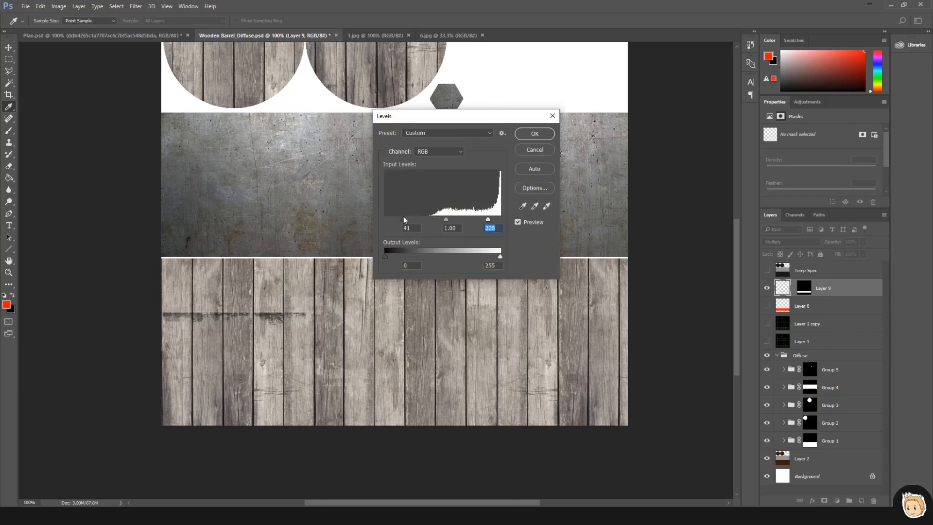
pyautogui.click(539, 138)
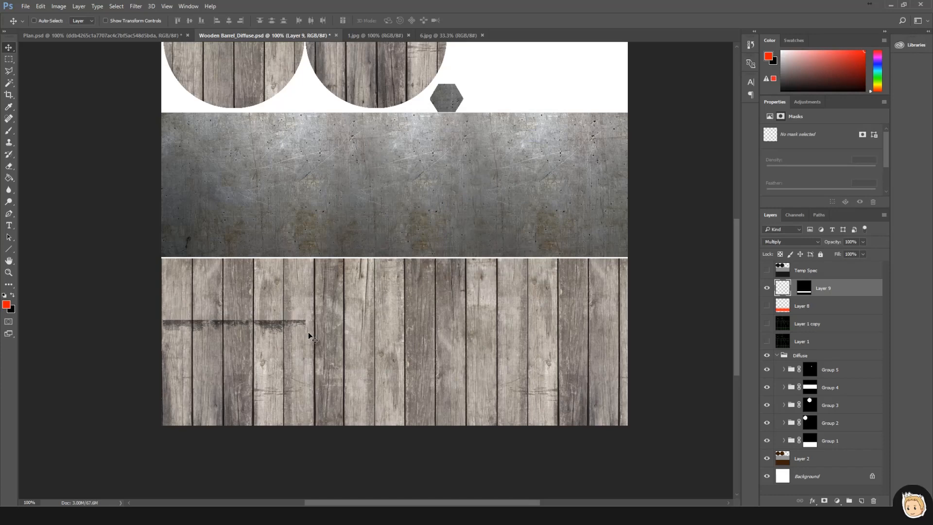
# - Reposition the leak image at the upper edge of the middle wood strip and duplicate it four times to span the full width
pyautogui.hotkey('ctrl', 't')
pyautogui.moveTo(231, 311); pyautogui.dragTo(235, 337)
pyautogui.press('Return')
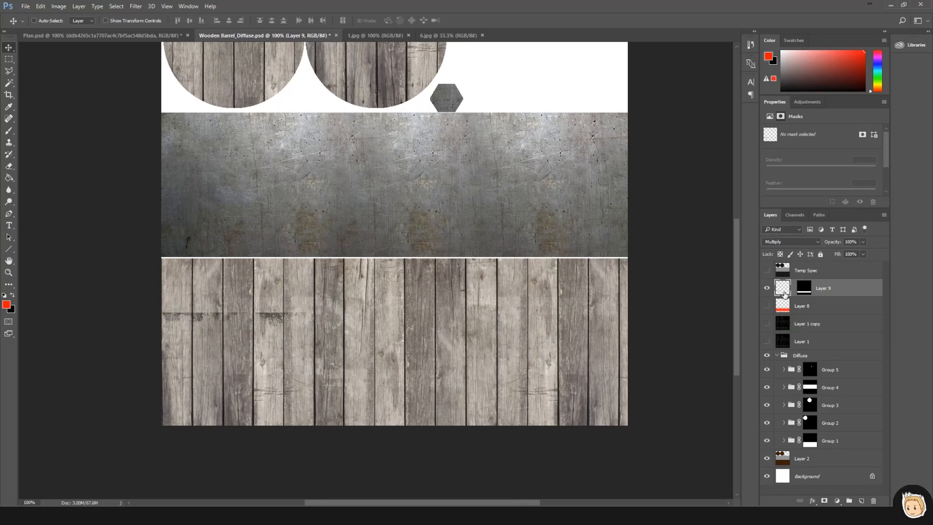
pyautogui.keyDown('alt'); pyautogui.moveTo(281, 317); pyautogui.dragTo(514, 317); pyautogui.keyUp('alt')
pyautogui.keyDown('alt'); pyautogui.moveTo(514, 317); pyautogui.dragTo(619, 317); pyautogui.keyUp('alt')
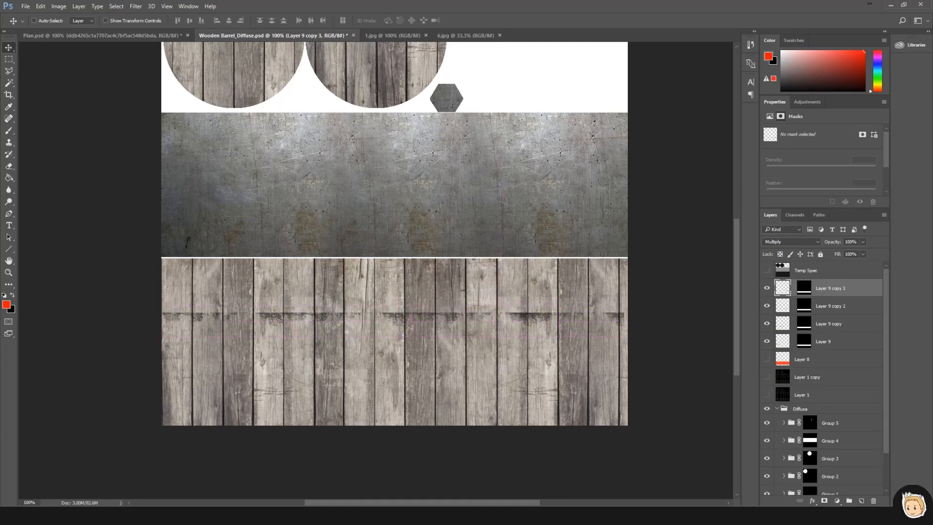
pyautogui.click(468, 322)
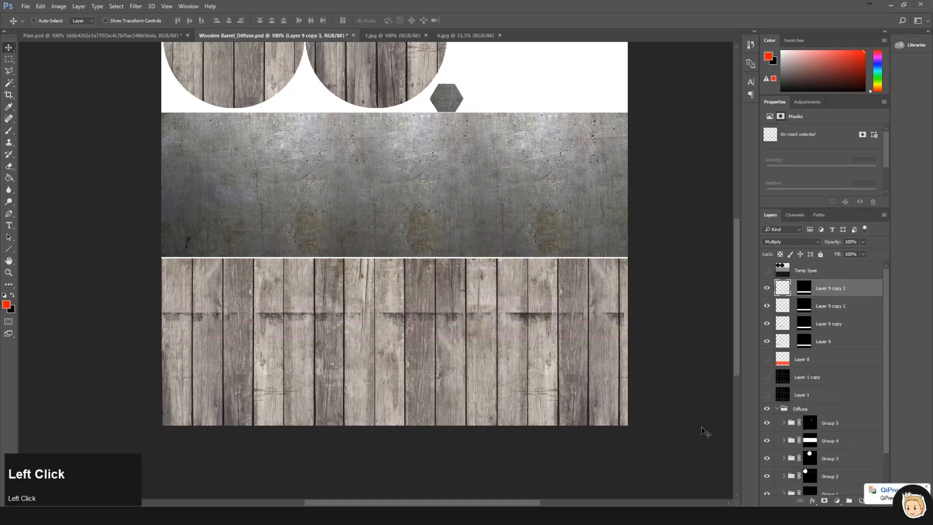
pyautogui.keyDown('ctrl'); pyautogui.keyDown('alt'); pyautogui.moveTo(561, 316); pyautogui.dragTo(529, 318); pyautogui.keyUp('alt'); pyautogui.keyUp('ctrl')
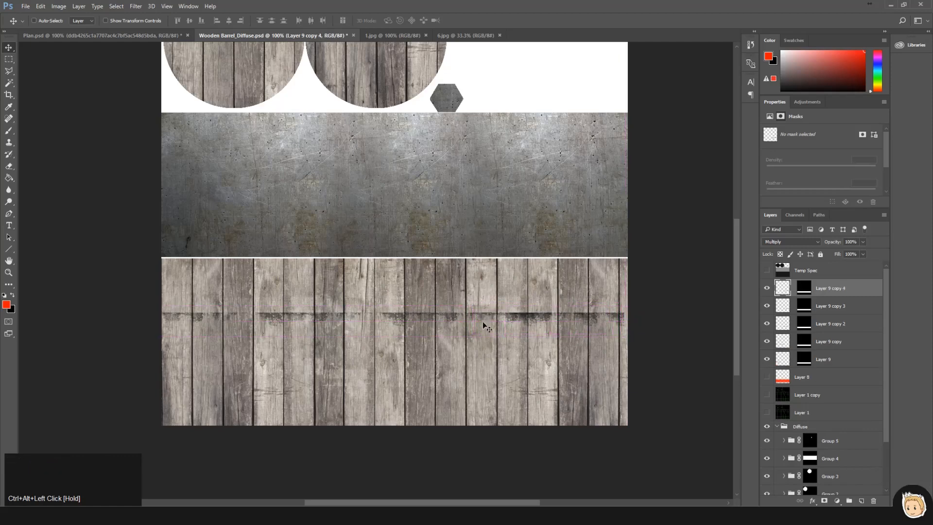
pyautogui.click(607, 263)
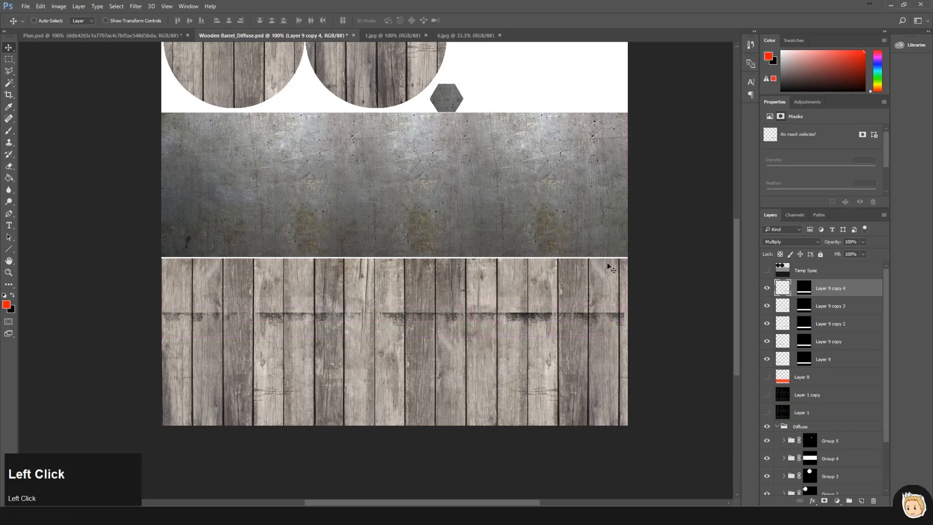
# - Save the diffuse texture and check the leaks on the barrel in Marmoset Toolbag, then return to Photoshop
pyautogui.hotkey('ctrl', 's')
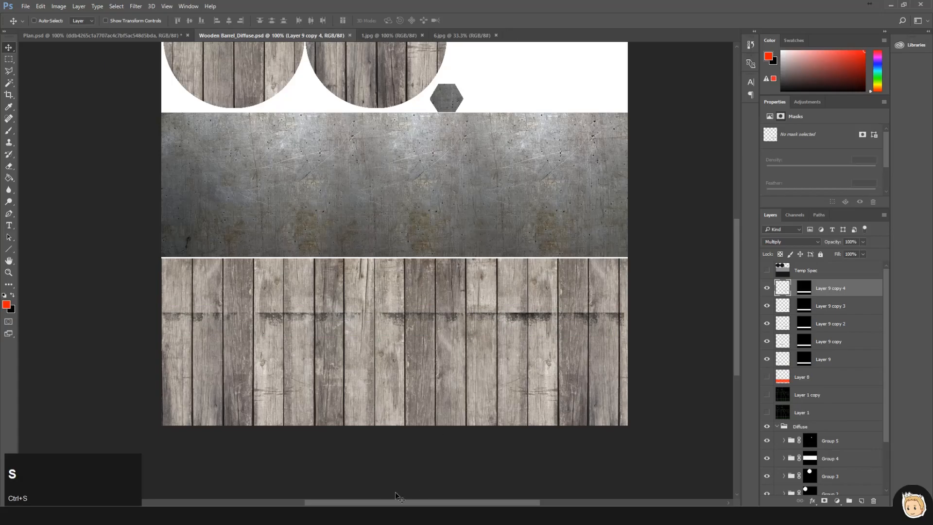
pyautogui.click(398, 516)
pyautogui.keyDown('alt'); pyautogui.moveTo(594, 273); pyautogui.dragTo(634, 246); pyautogui.keyUp('alt')
pyautogui.hotkey('alt', 'Tab')
# - Merge Layer 9 and its four leak copies into one layer and set its blending to Multiply
pyautogui.keyDown('shift'); pyautogui.click(825, 359); pyautogui.keyUp('shift')
pyautogui.hotkey('ctrl', 'e')
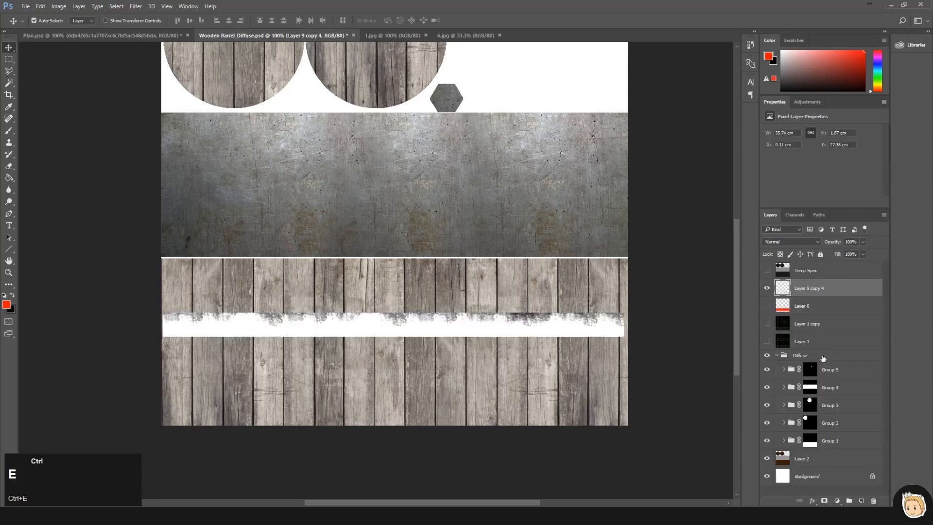
pyautogui.click(776, 241)
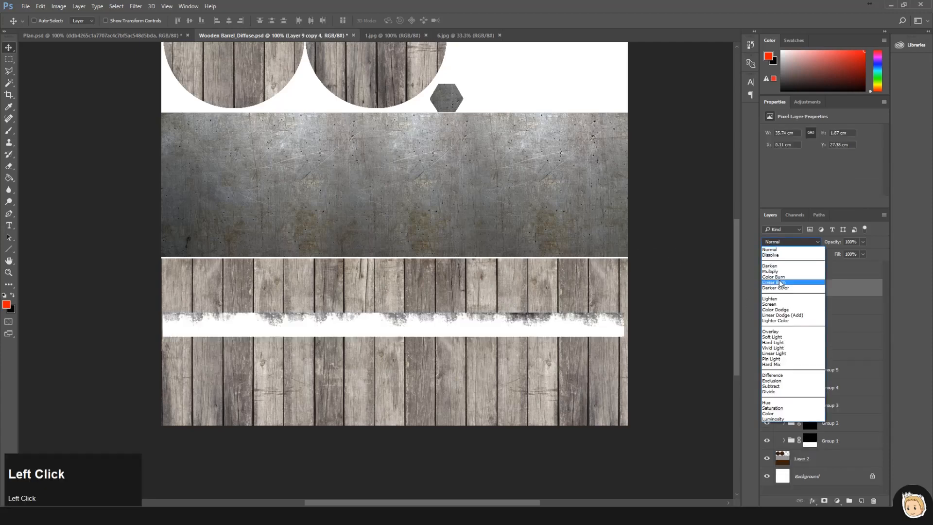
pyautogui.click(776, 274)
# - Put the merged leak layer in a group masked to the shape of the red strips in Layer 8
pyautogui.keyDown('ctrl'); pyautogui.click(782, 288); pyautogui.keyUp('ctrl')
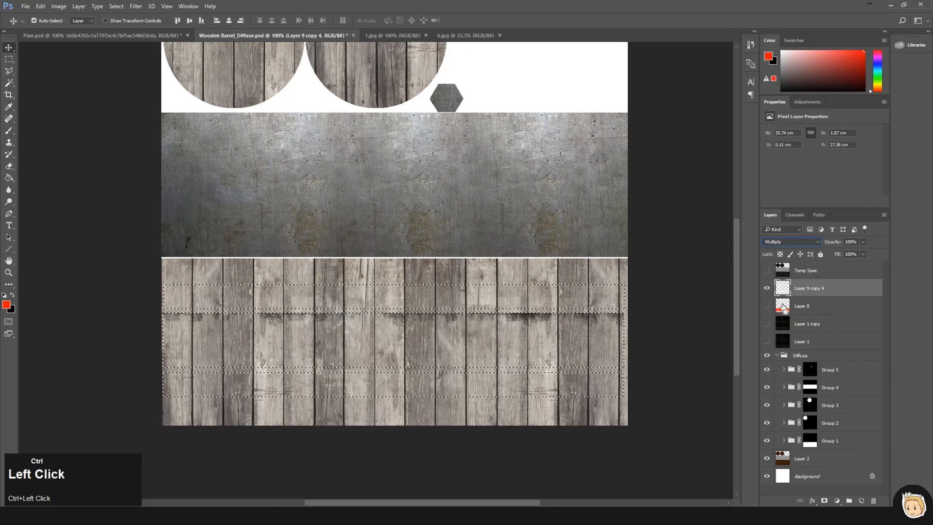
pyautogui.click(849, 500)
pyautogui.click(824, 501)
# - Duplicate the merged leak layer, flip the copy vertically, and move it to the lower edge of the middle wood strip
pyautogui.click(807, 306)
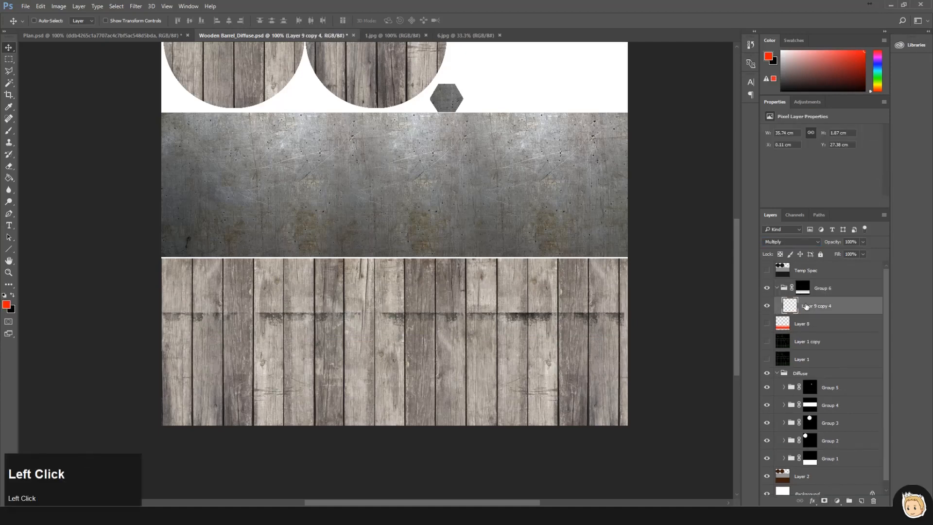
pyautogui.hotkey('ctrl', 'j')
pyautogui.hotkey('ctrl', 't')
pyautogui.rightClick(483, 316)
pyautogui.click(508, 458)
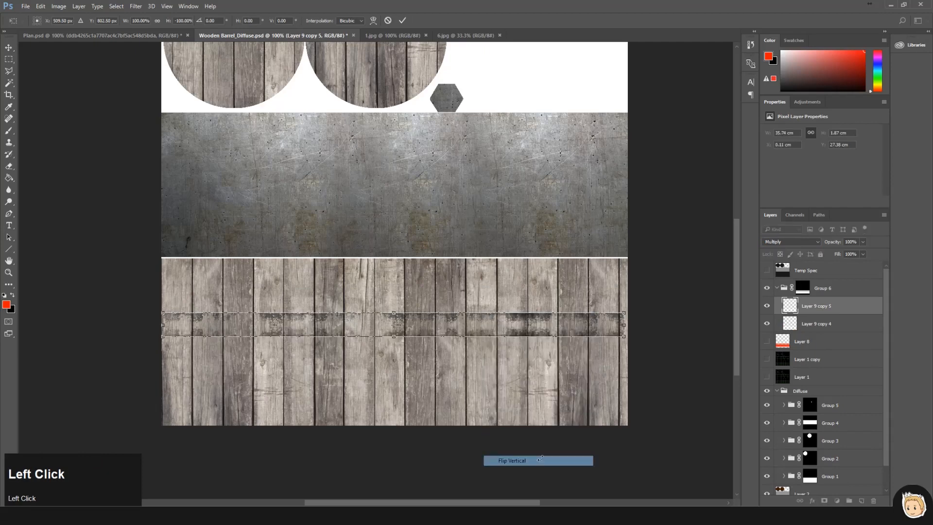
pyautogui.press('v')
pyautogui.keyDown('shift'); pyautogui.moveTo(498, 326); pyautogui.dragTo(501, 364); pyautogui.keyUp('shift')
# - Narrow the flipped leak copy to 18.52 cm and duplicate it sideways to span the middle strip's lower edge
pyautogui.hotkey('ctrl', 't')
pyautogui.rightClick(465, 367)
pyautogui.click(500, 350)
pyautogui.moveTo(623, 360)
pyautogui.mouseDown()
pyautogui.moveTo(665, 360)
pyautogui.moveTo(382, 361)
pyautogui.moveTo(636, 367)
pyautogui.mouseUp()
pyautogui.press('Return')
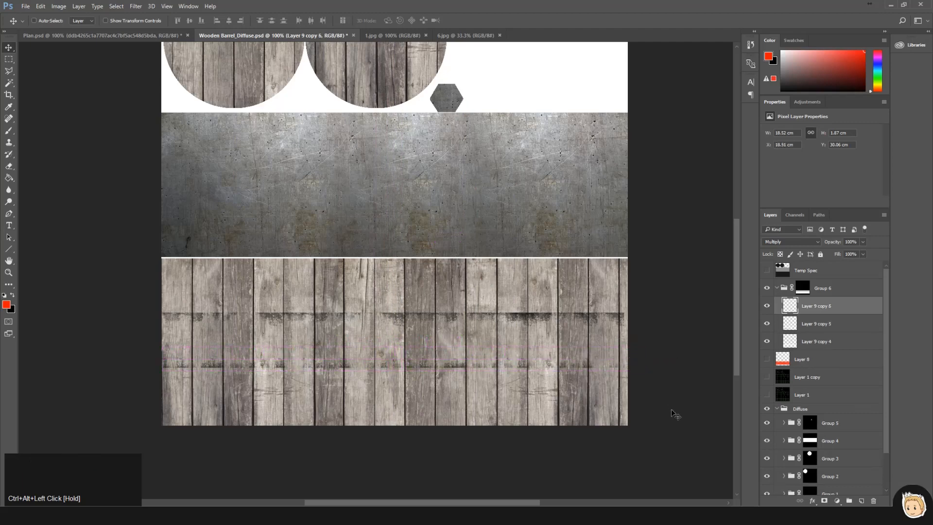
pyautogui.press('Return')
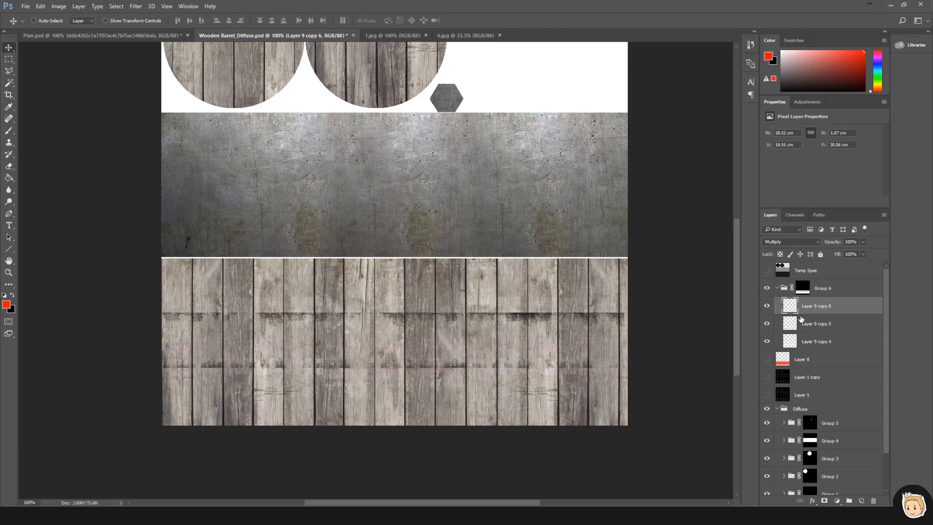
# - Duplicate the upright leak layer onto the upper edge of the lower wood strip and add a horizontally flipped copy there
pyautogui.click(789, 344)
pyautogui.hotkey('ctrl', 'j')
pyautogui.keyDown('shift'); pyautogui.moveTo(487, 335); pyautogui.dragTo(494, 384); pyautogui.keyUp('shift')
pyautogui.hotkey('ctrl', 'j')
pyautogui.press('Up')
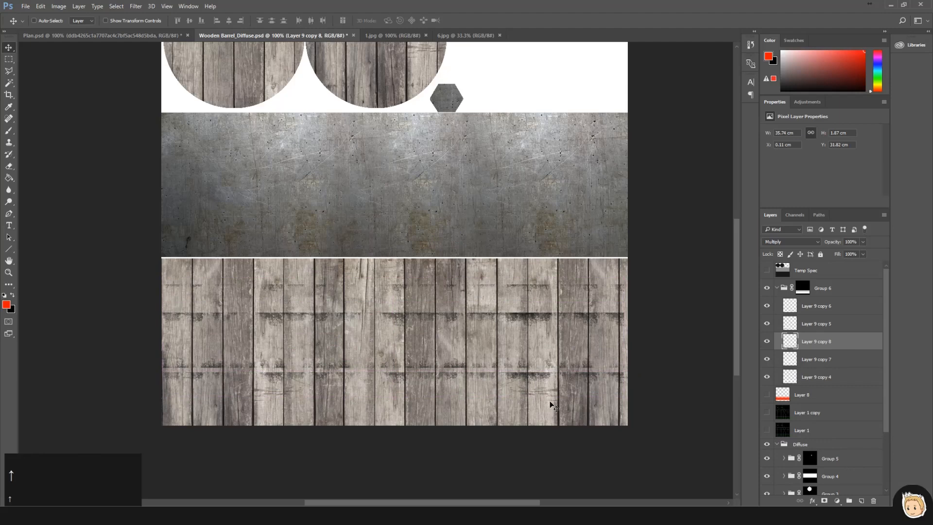
pyautogui.hotkey('ctrl', 't')
pyautogui.rightClick(517, 378)
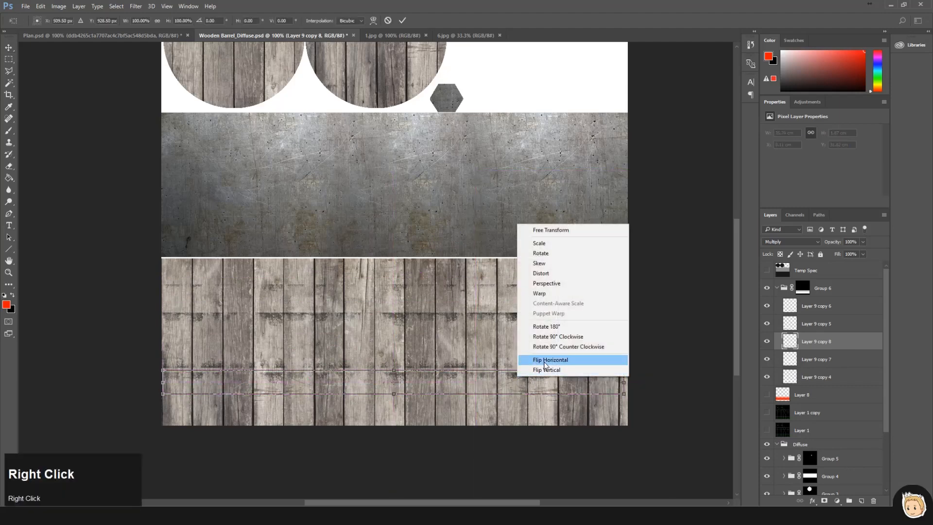
pyautogui.click(545, 360)
pyautogui.press('Return')
# - Duplicate the lower strip's leak layer, flip the copy, and move it up onto the upper wood strip
pyautogui.hotkey('ctrl', 'j')
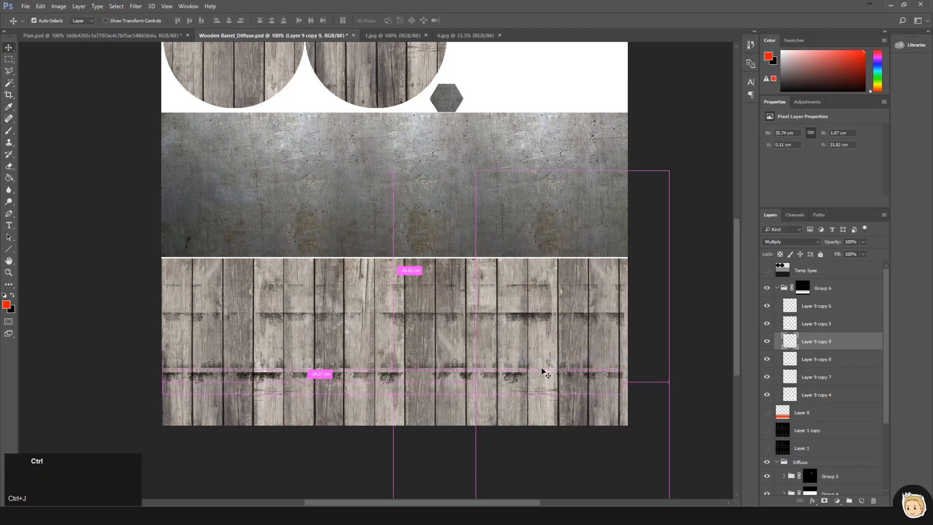
pyautogui.hotkey('ctrl', 't')
pyautogui.rightClick(519, 383)
pyautogui.click(518, 382)
pyautogui.press('Return')
pyautogui.keyDown('shift'); pyautogui.moveTo(523, 386); pyautogui.dragTo(517, 299); pyautogui.keyUp('shift')
# - Duplicate the upper strip's leak layer, nudge the copy upward, and squash it to 1.2 cm high along the strip's lower edge
pyautogui.hotkey('ctrl', 'j')
pyautogui.hotkey('ctrl', 't')
pyautogui.moveTo(390, 295); pyautogui.dragTo(390, 295)
pyautogui.press('Return')
pyautogui.hotkey('ctrl', 's')
pyautogui.press('Up')
pyautogui.press('Up')
pyautogui.press('Up')
pyautogui.press('Up')
pyautogui.press('Up')
pyautogui.press('Up')
pyautogui.press('Up')
pyautogui.press('Up')
pyautogui.press('Up')
pyautogui.press('Up')
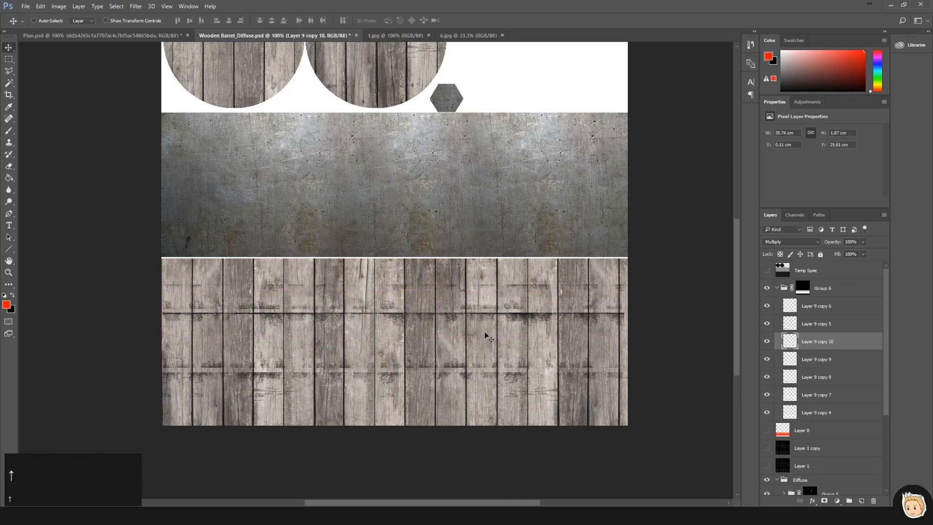
pyautogui.hotkey('ctrl', 't')
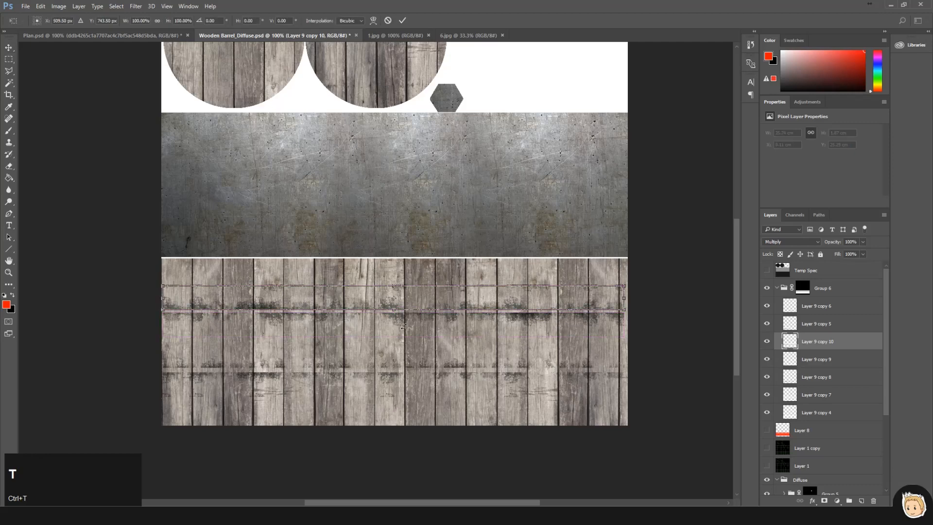
pyautogui.moveTo(397, 286); pyautogui.dragTo(394, 312)
pyautogui.press('Return')
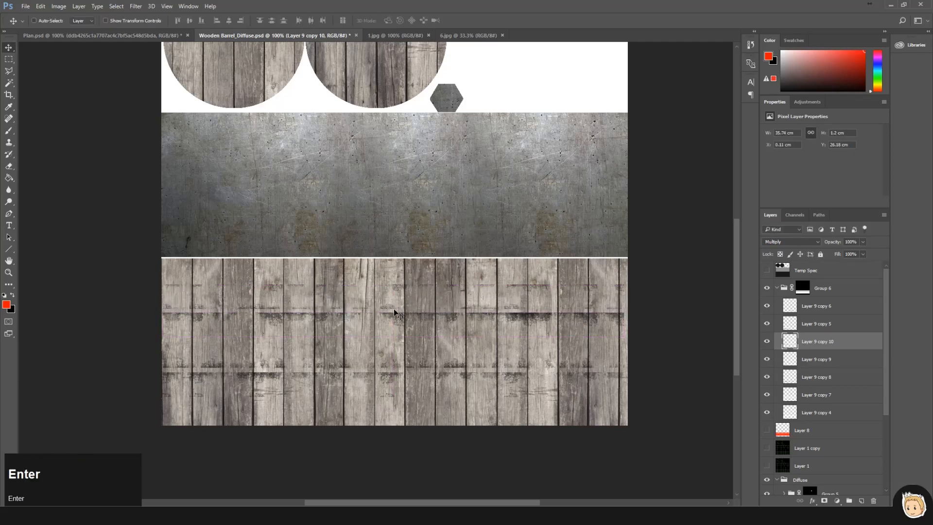
# - Save the diffuse texture and inspect the leaks around all the rings in Marmoset Toolbag, then return to Photoshop
pyautogui.hotkey('ctrl', 's')
pyautogui.hotkey('alt', 'Tab')
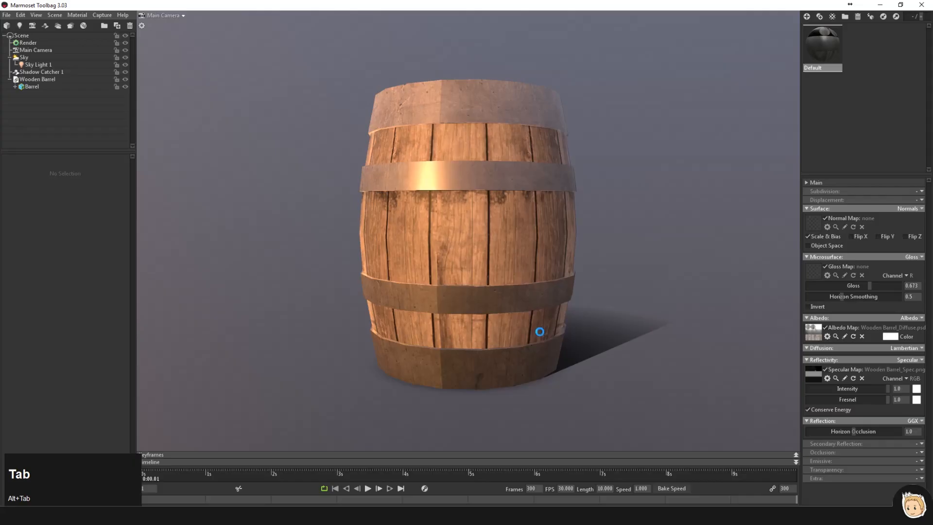
pyautogui.keyDown('alt'); pyautogui.moveTo(586, 309); pyautogui.dragTo(423, 317); pyautogui.keyUp('alt')
pyautogui.hotkey('alt', 'Tab')
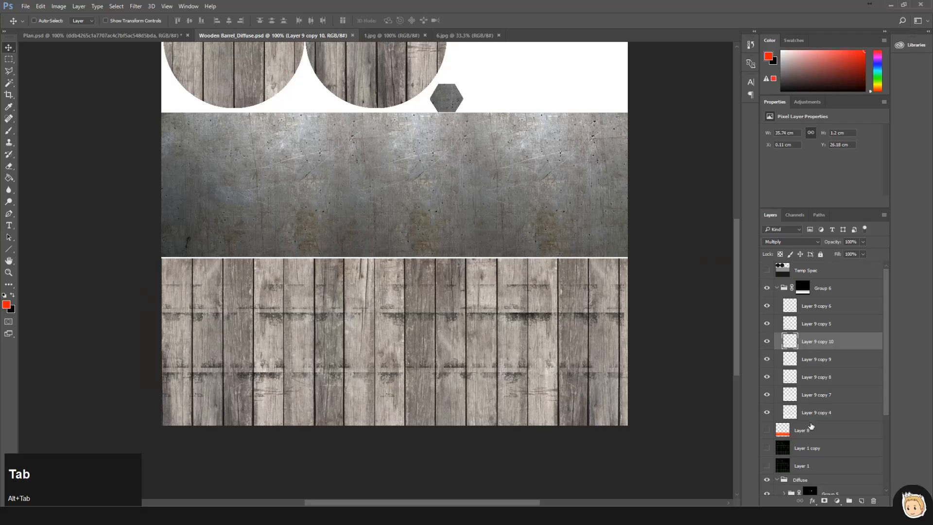
# - Duplicate the wood plank layers in Group 1 and merge the copies into a single layer
pyautogui.scroll(-5, 810, 426)
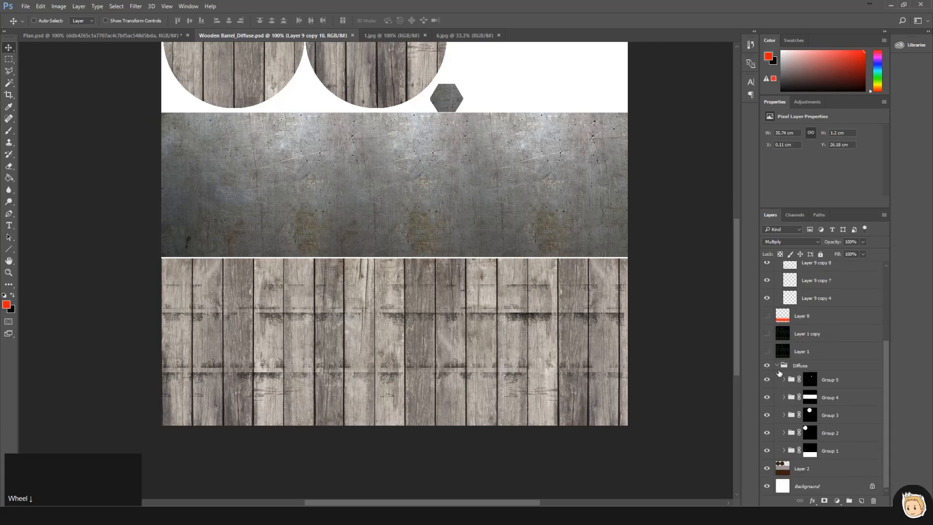
pyautogui.click(767, 450)
pyautogui.click(767, 450)
pyautogui.click(783, 451)
pyautogui.scroll(-2, 816, 414)
pyautogui.click(816, 414)
pyautogui.keyDown('shift'); pyautogui.click(821, 450); pyautogui.keyUp('shift')
pyautogui.hotkey('ctrl', 'j')
pyautogui.hotkey('ctrl', 'e')
# - Desaturate the merged wood copy and darken its shadows with Levels to increase the contrast
pyautogui.press('ctrl')
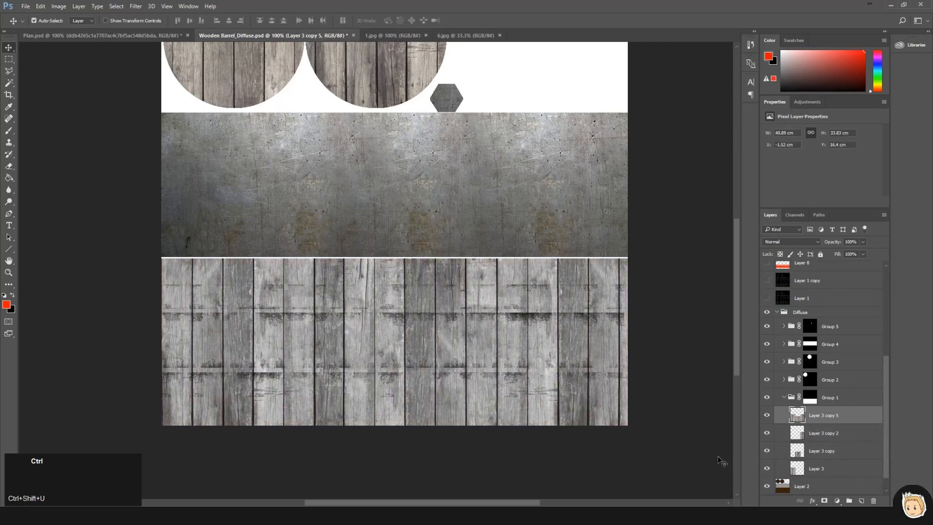
pyautogui.hotkey('ctrl', 'l')
pyautogui.moveTo(385, 220); pyautogui.dragTo(447, 221)
pyautogui.click(534, 133)
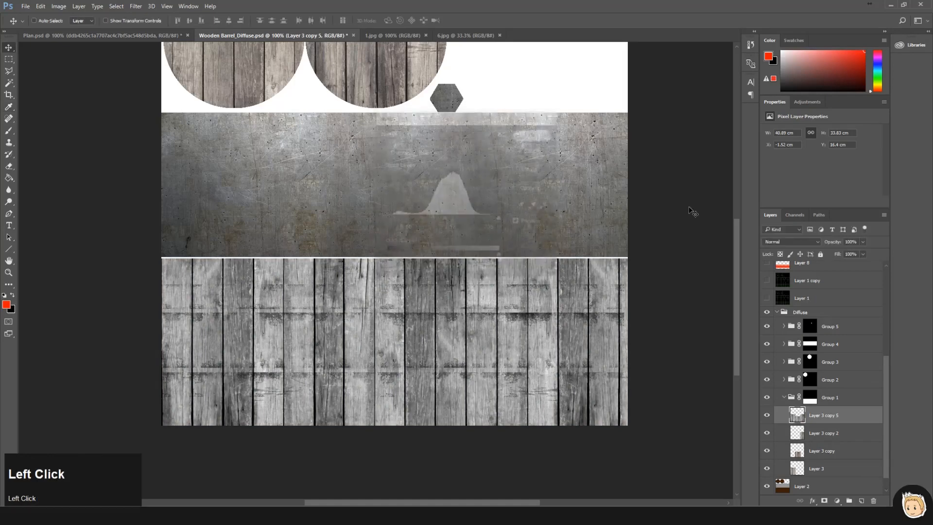
# - Try Overlay and Multiply blending on the desaturated wood copy and check the barrel in Marmoset Toolbag
pyautogui.click(774, 241)
pyautogui.click(780, 335)
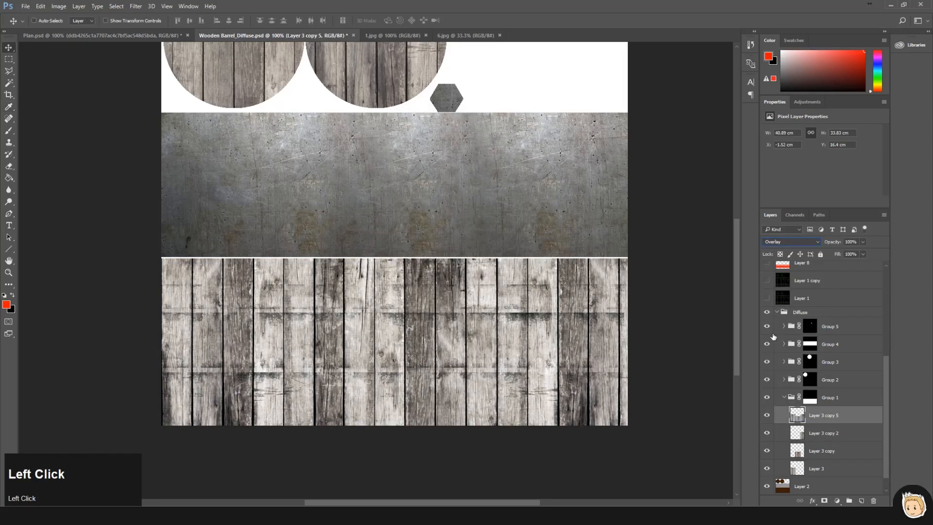
pyautogui.click(780, 242)
pyautogui.click(780, 275)
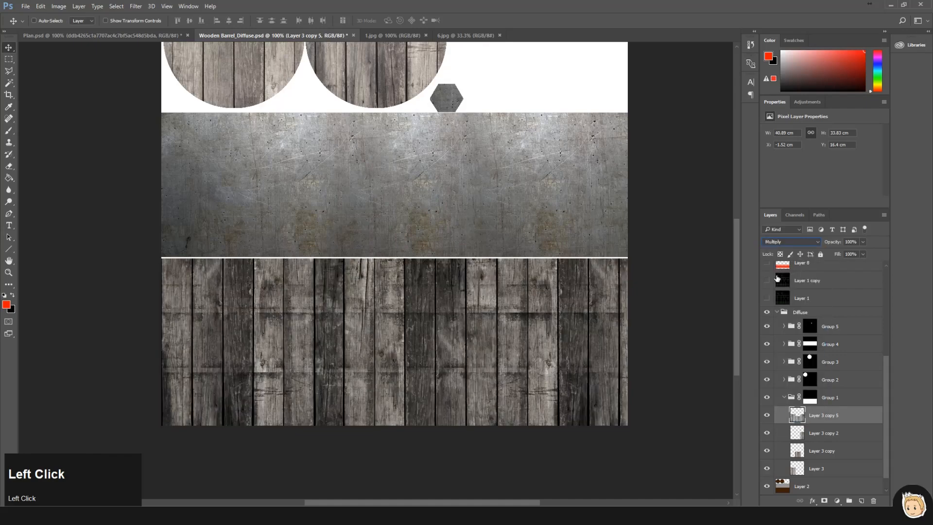
pyautogui.press('Down')
pyautogui.press('Up')
pyautogui.hotkey('alt', 'Tab')
pyautogui.keyDown('alt'); pyautogui.moveTo(760, 275); pyautogui.dragTo(578, 254); pyautogui.keyUp('alt')
pyautogui.hotkey('alt', 'Tab')
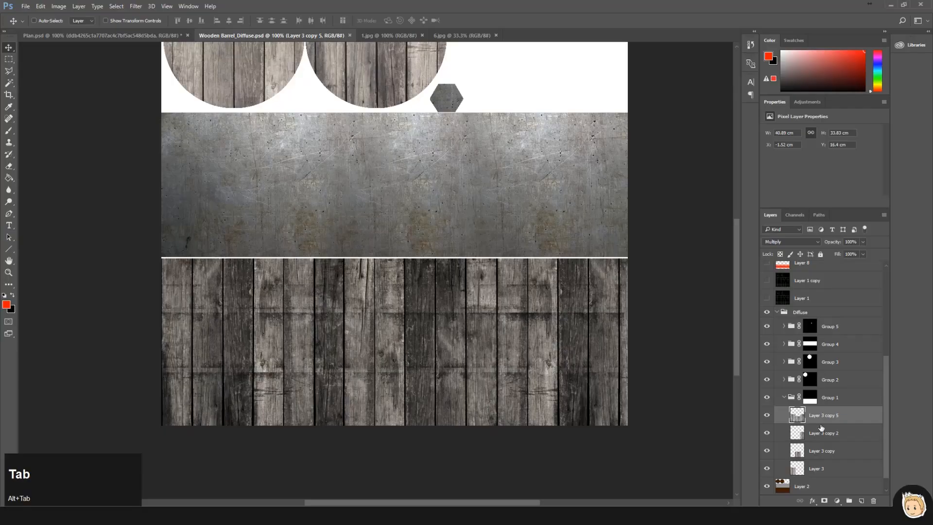
# - Try other blend modes, including Hard Light, on the desaturated wood copy and set it back to Multiply
pyautogui.click(809, 242)
pyautogui.click(783, 279)
pyautogui.press('Down')
pyautogui.press('Down')
pyautogui.press('Down')
pyautogui.press('Down')
pyautogui.press('Down')
pyautogui.press('Down')
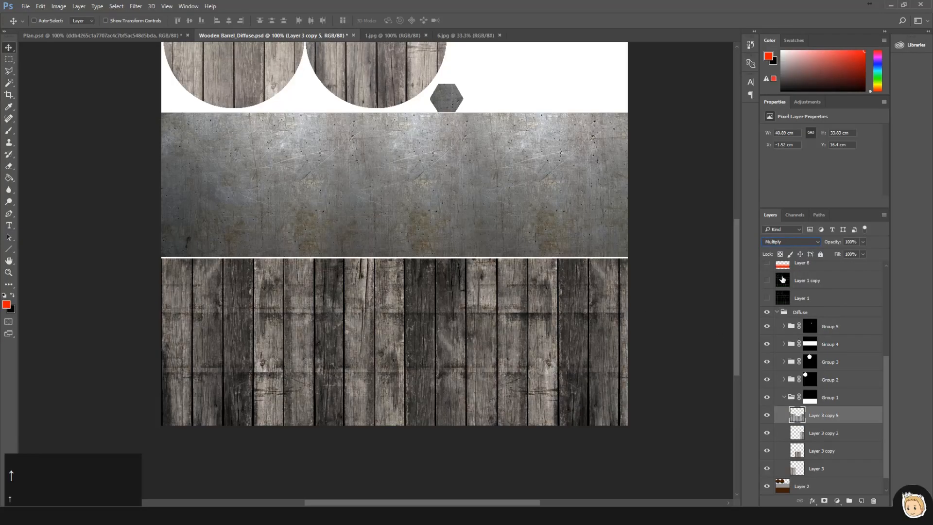
pyautogui.press('Down')
pyautogui.press('Down')
pyautogui.press('Down')
pyautogui.press('Down')
pyautogui.press('Down')
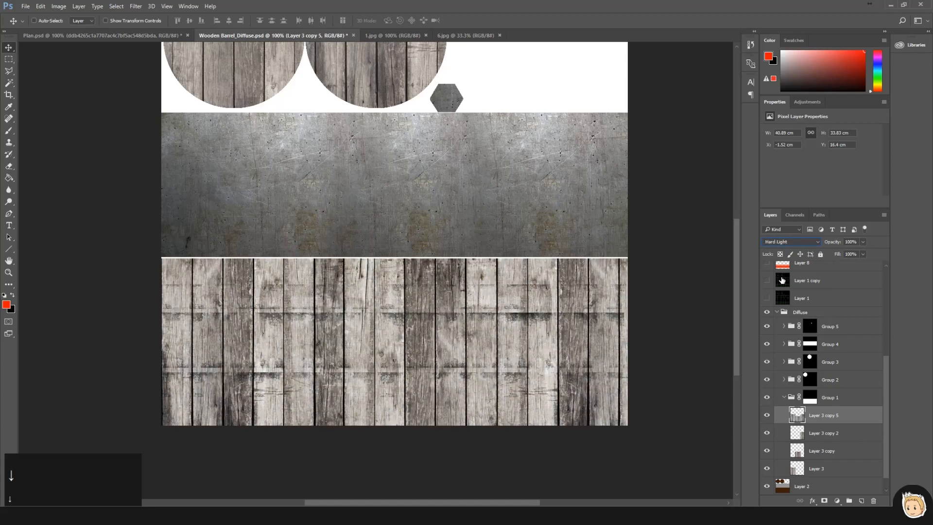
pyautogui.click(780, 242)
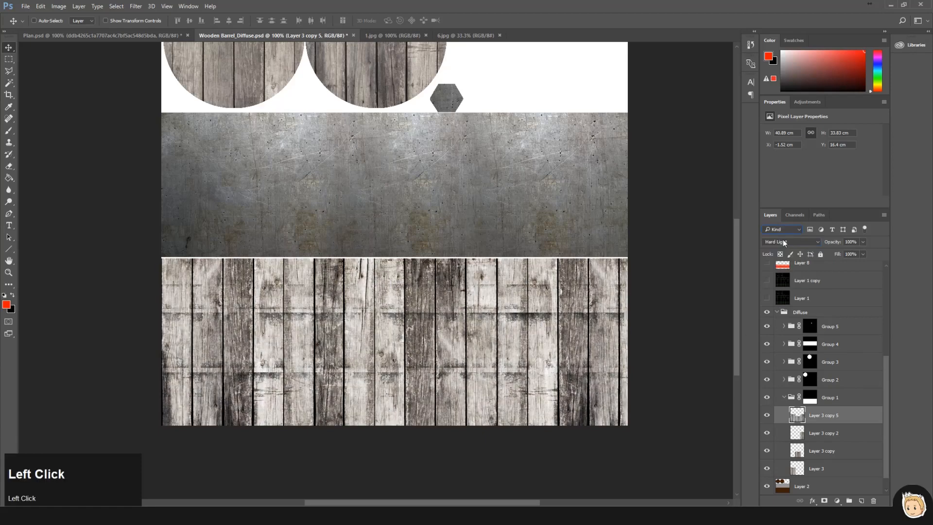
pyautogui.click(783, 273)
pyautogui.click(861, 246)
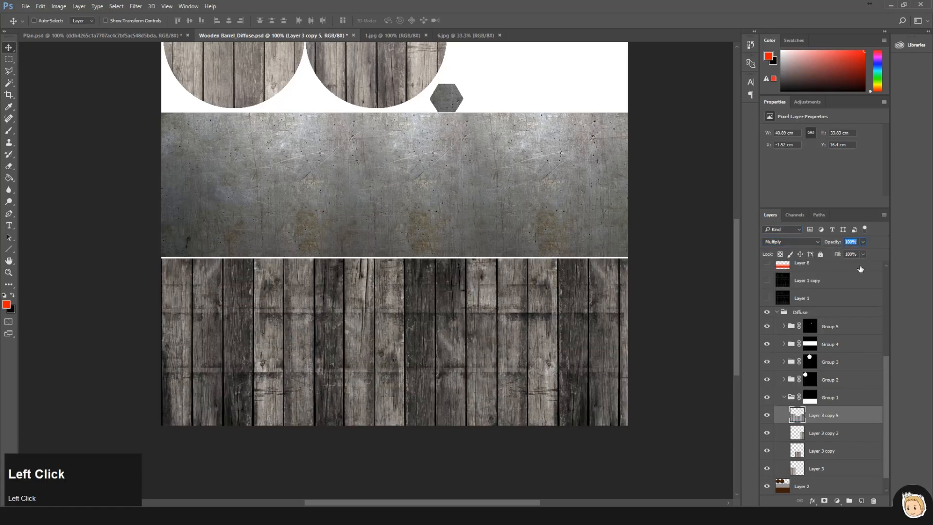
# - Fill the wood area of Group 1's mask with orange-brown on a new layer above the desaturated copy, and deselect
pyautogui.keyDown('ctrl'); pyautogui.click(801, 421); pyautogui.keyUp('ctrl')
pyautogui.keyDown('ctrl'); pyautogui.click(809, 398); pyautogui.keyUp('ctrl')
pyautogui.click(862, 501)
pyautogui.press('g')
pyautogui.click(878, 88)
pyautogui.click(857, 69)
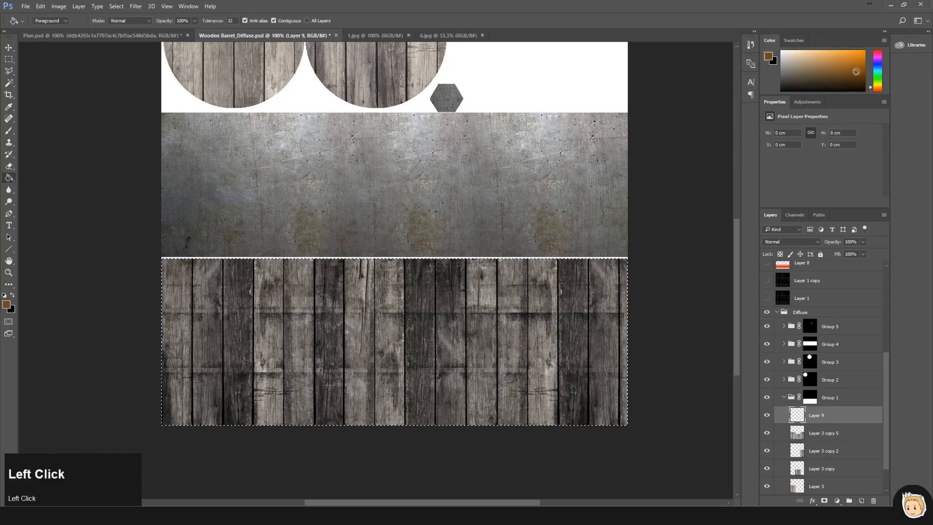
pyautogui.click(589, 333)
pyautogui.hotkey('ctrl', 'd')
# - Try Color blending on the brown fill layer and settle on Overlay
pyautogui.click(791, 241)
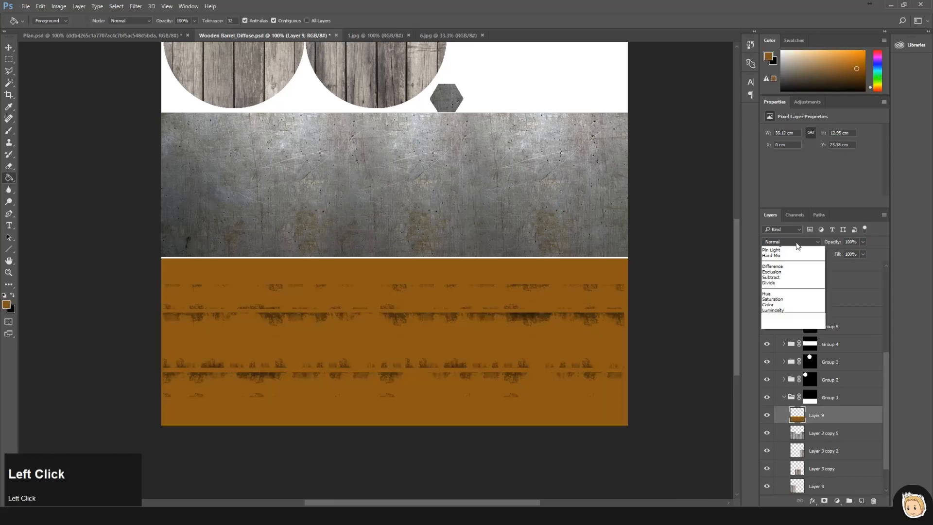
pyautogui.click(776, 414)
pyautogui.press('Up')
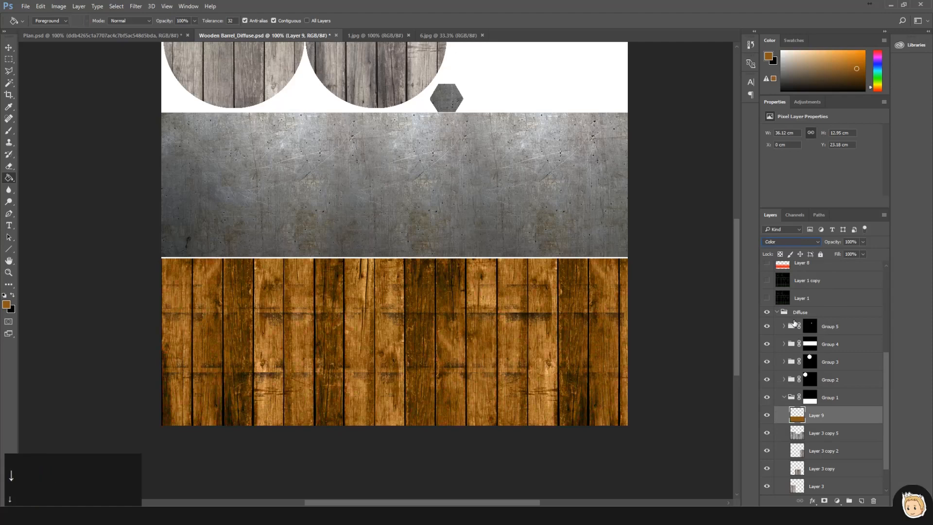
pyautogui.click(781, 241)
pyautogui.click(776, 335)
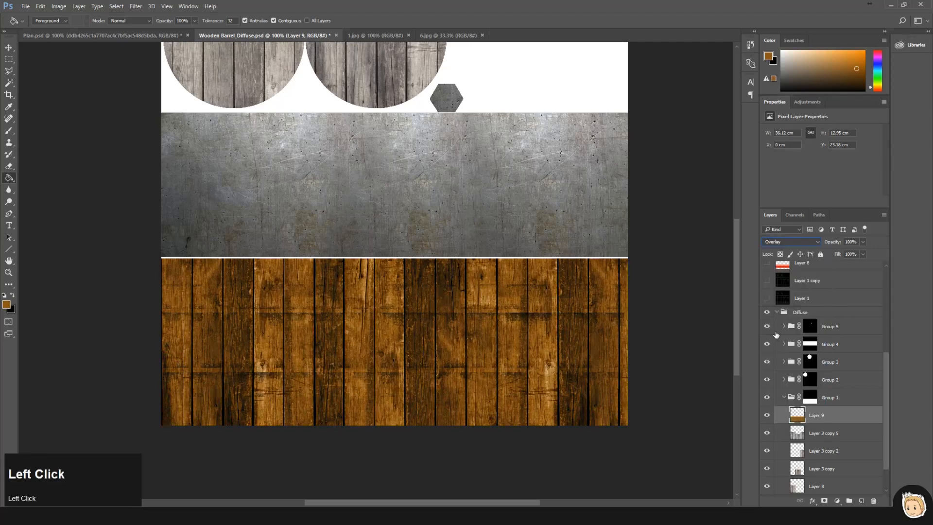
# - Refill the brown overlay layer with a darker brown and reduce its opacity to 15%
pyautogui.moveTo(859, 71); pyautogui.dragTo(860, 76)
pyautogui.click(578, 336)
pyautogui.moveTo(837, 252); pyautogui.dragTo(827, 251)
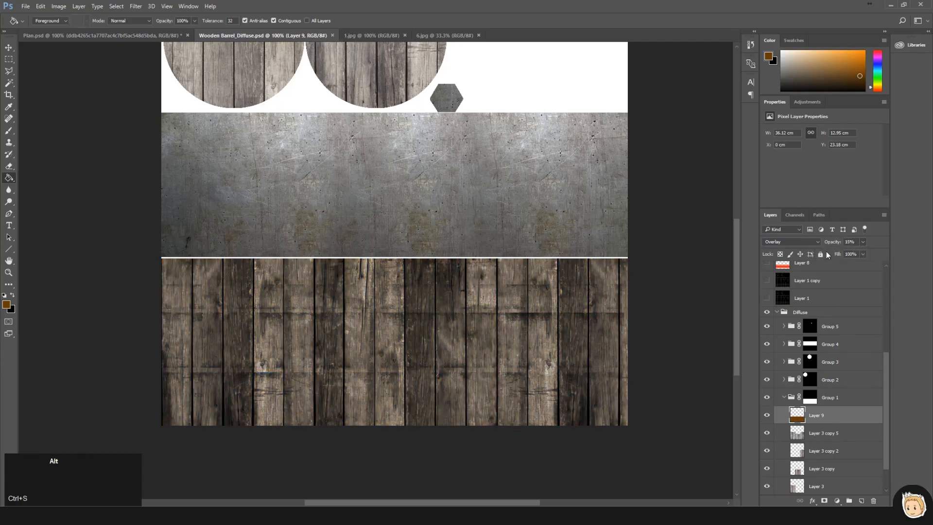
# - Inspect the warmer wood colour on the barrel in Marmoset Toolbag from several angles, and return to Photoshop
pyautogui.hotkey('alt', 'Tab')
pyautogui.keyDown('alt'); pyautogui.moveTo(600, 237); pyautogui.dragTo(479, 245); pyautogui.keyUp('alt')
pyautogui.hotkey('alt', 'Tab')
pyautogui.hotkey('alt', 'Tab')
pyautogui.keyDown('alt'); pyautogui.moveTo(565, 284); pyautogui.dragTo(664, 236); pyautogui.keyUp('alt')
pyautogui.hotkey('alt', 'Tab')
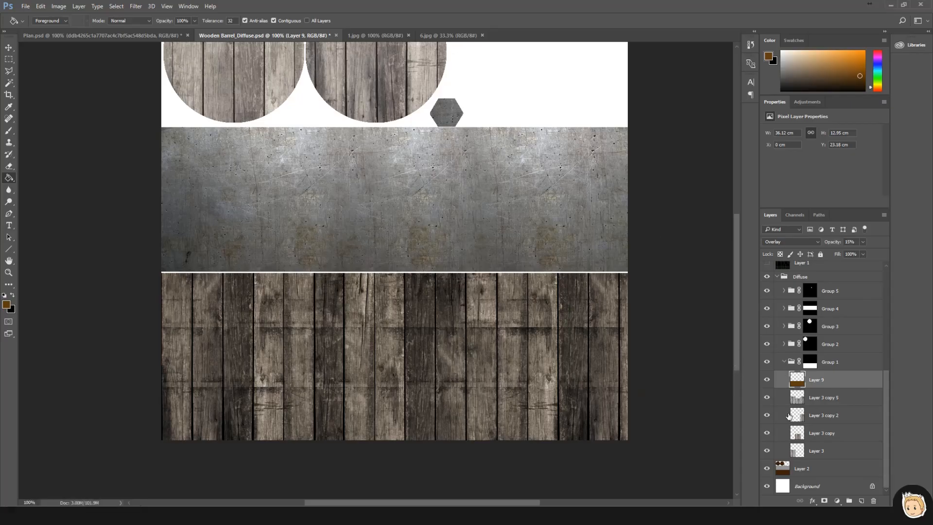
# - Collapse Group 1, expand and hide the metal textures in Group 4, and show the UV wireframe in Layer 1 copy
pyautogui.scroll(2, 793, 347)
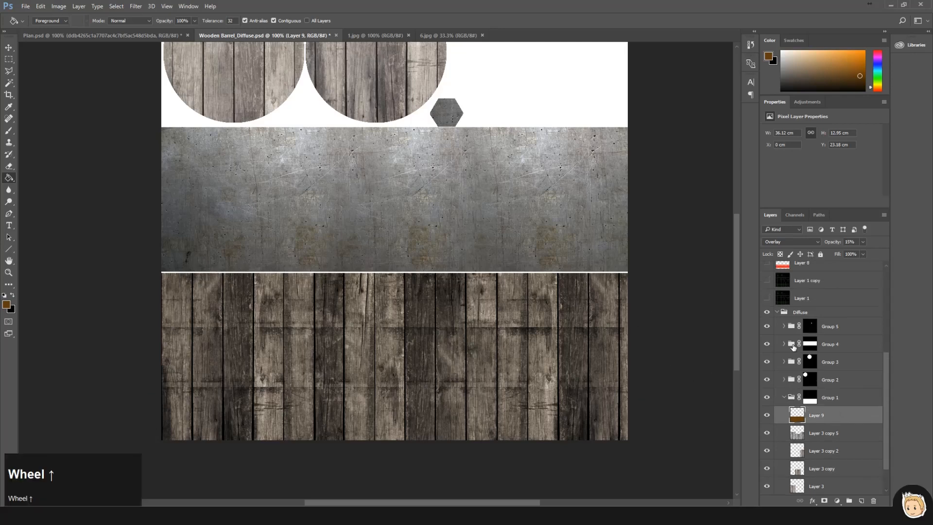
pyautogui.click(784, 398)
pyautogui.click(766, 432)
pyautogui.click(767, 431)
pyautogui.click(769, 401)
pyautogui.click(771, 403)
pyautogui.click(784, 399)
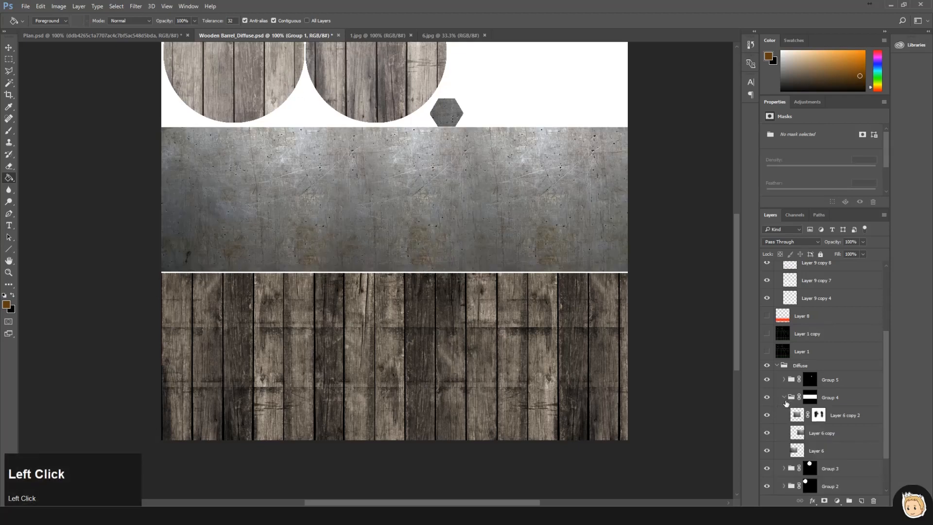
pyautogui.click(768, 397)
pyautogui.click(767, 334)
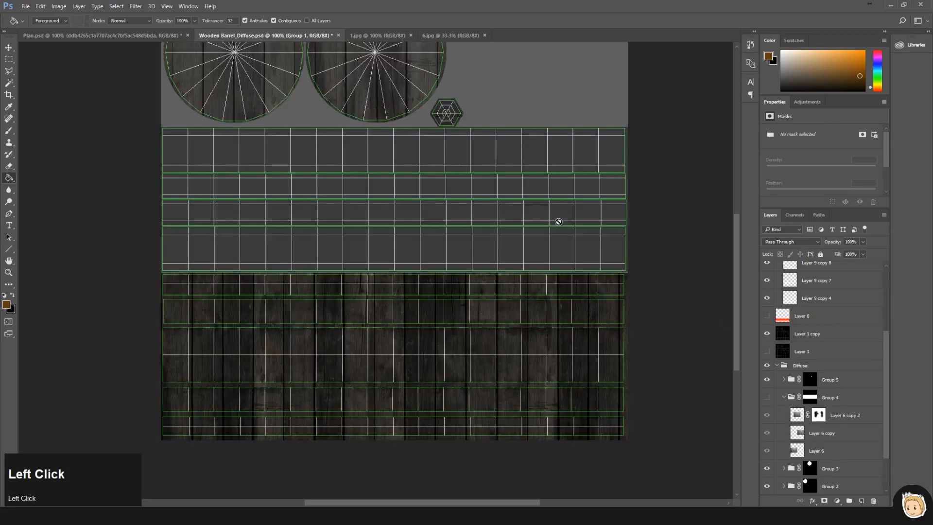
# - Select the lowest metal ring's UV strip and fill it with blue on a new layer above Layer 1 copy
pyautogui.press('m')
pyautogui.moveTo(163, 226); pyautogui.dragTo(626, 270)
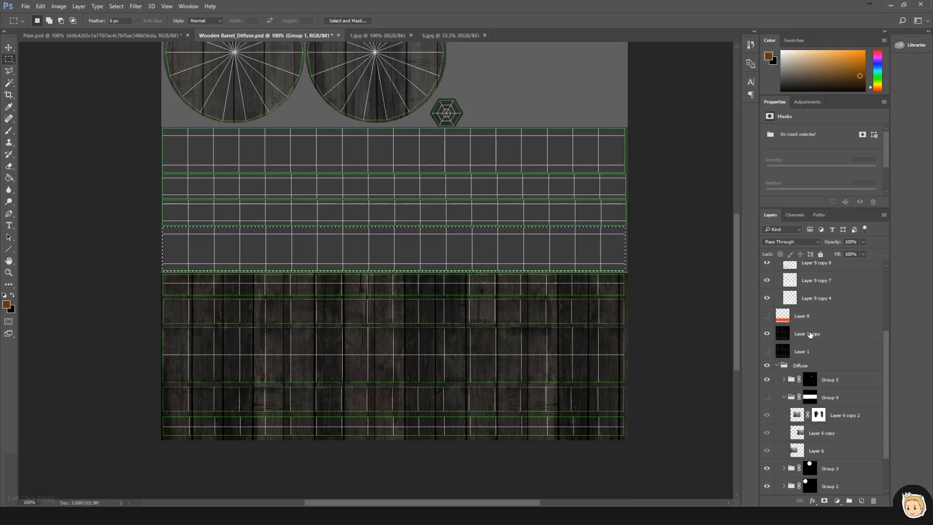
pyautogui.click(810, 332)
pyautogui.click(860, 501)
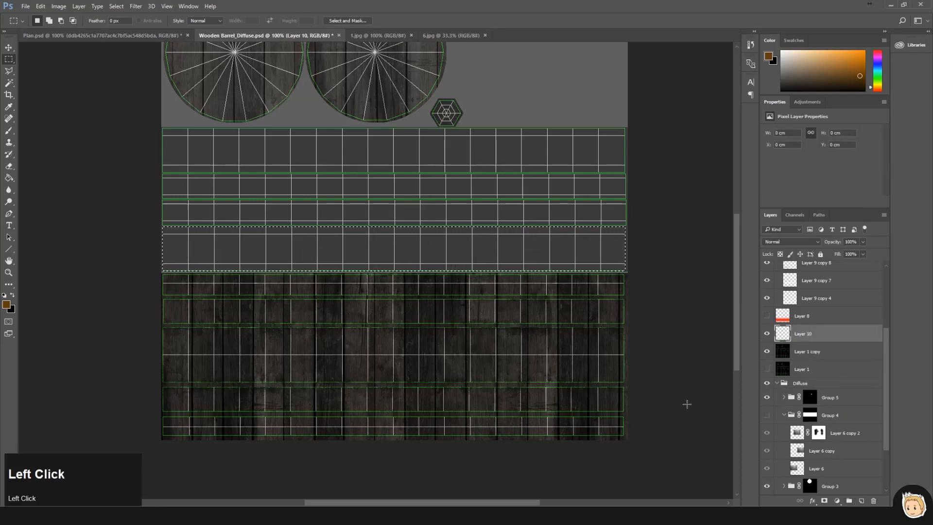
pyautogui.press('g')
pyautogui.click(877, 65)
pyautogui.click(865, 51)
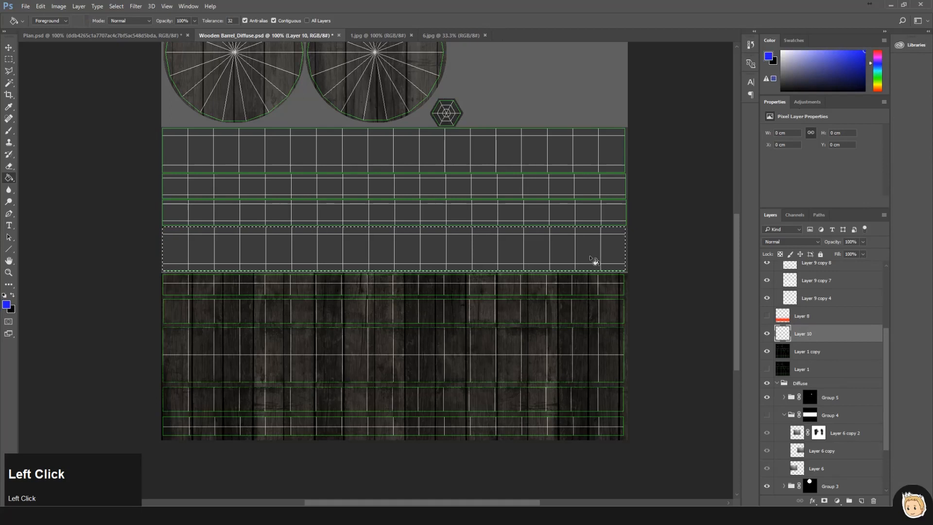
pyautogui.click(572, 267)
# - Select the inner band of the lowest ring strip along its wireframe lines and fill it with light blue on Layer 10
pyautogui.click(766, 333)
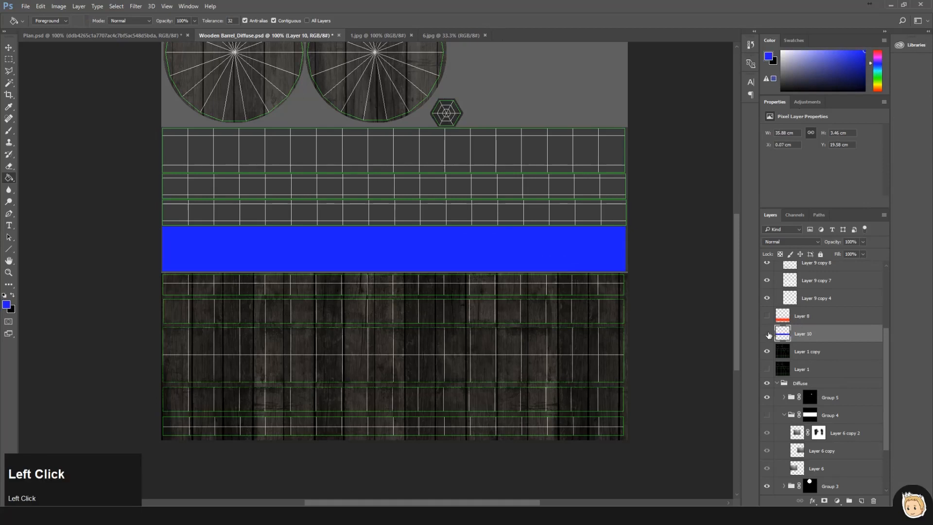
pyautogui.press('m')
pyautogui.click(162, 234)
pyautogui.moveTo(162, 235); pyautogui.dragTo(625, 264)
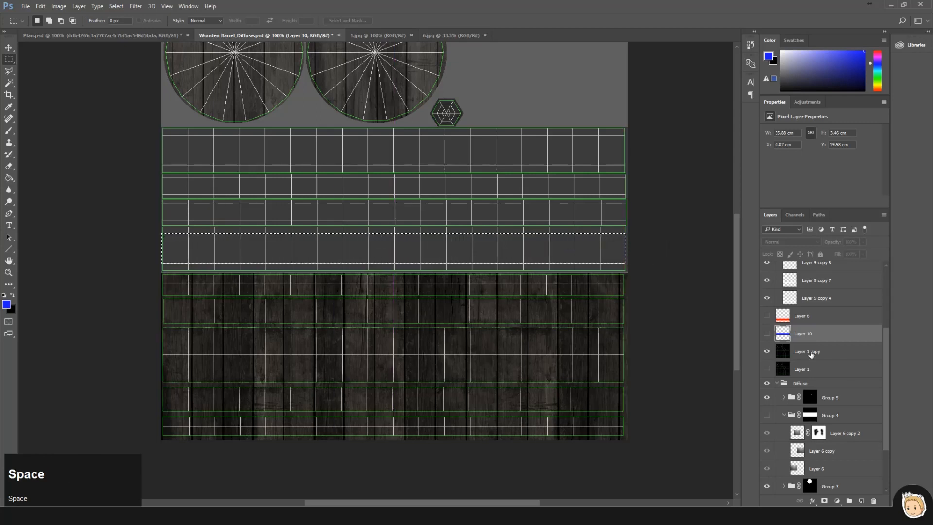
pyautogui.click(767, 334)
pyautogui.press('g')
pyautogui.click(818, 49)
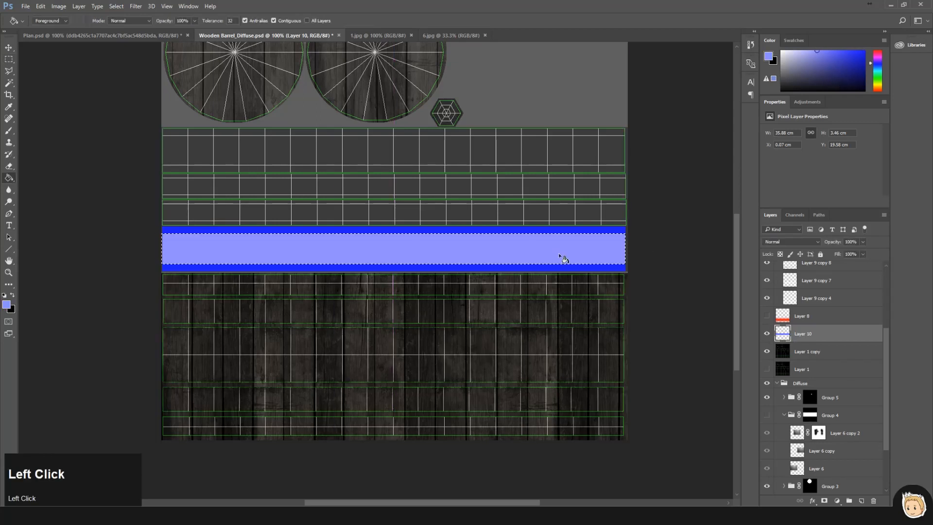
pyautogui.click(8, 49)
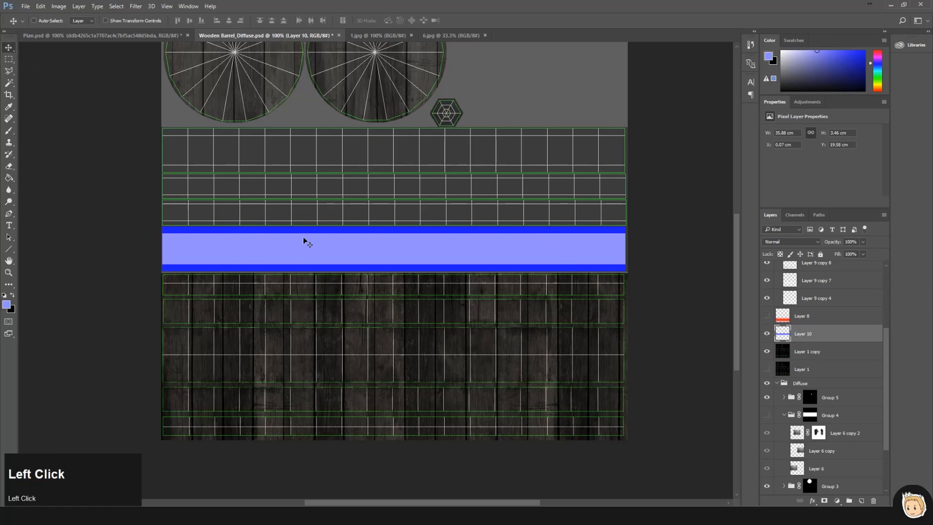
# - Select the light-blue band with the Magic Wand, hide Layer 10 and the UV wireframe, and show Group 4 again
pyautogui.press('w')
pyautogui.click(452, 254)
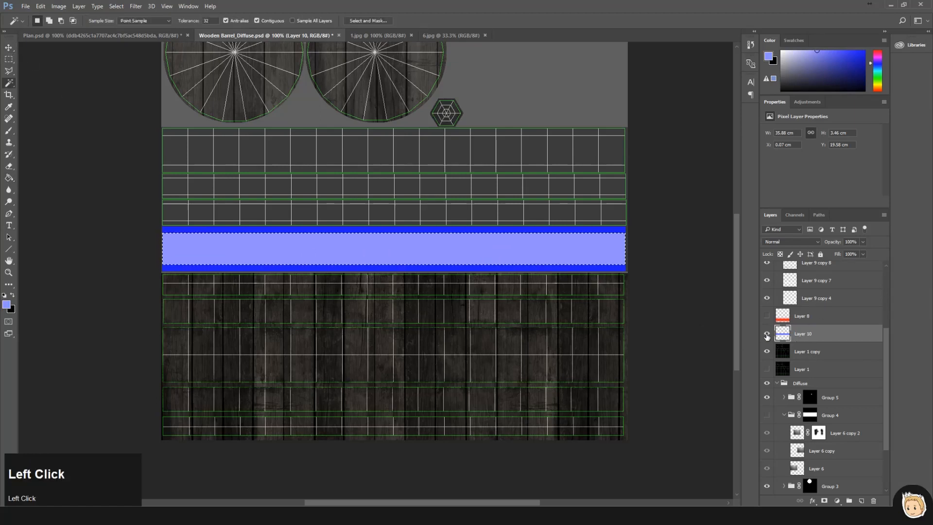
pyautogui.click(767, 334)
pyautogui.click(767, 351)
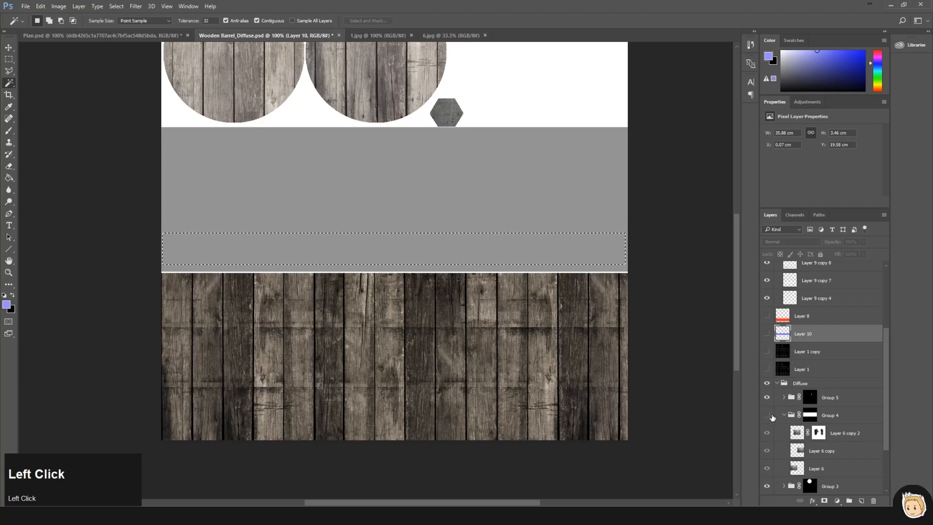
pyautogui.click(767, 415)
# - Collapse Group 6, add a new empty layer above it and switch to the Brush tool
pyautogui.scroll(3, 772, 369)
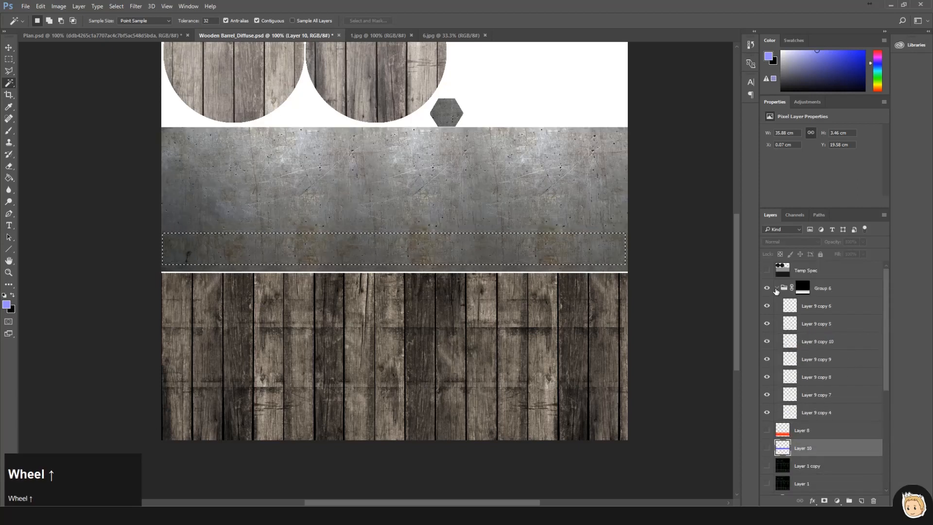
pyautogui.click(777, 288)
pyautogui.click(832, 290)
pyautogui.click(861, 500)
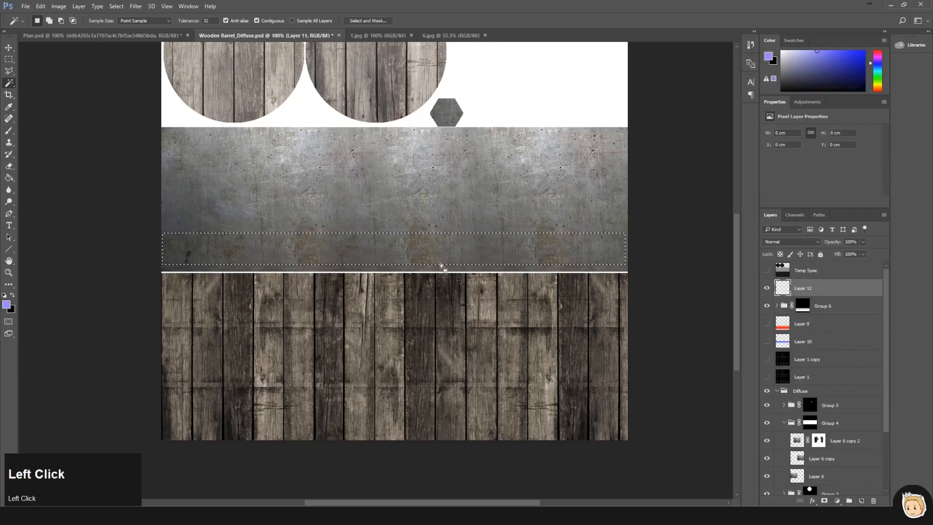
pyautogui.press('b')
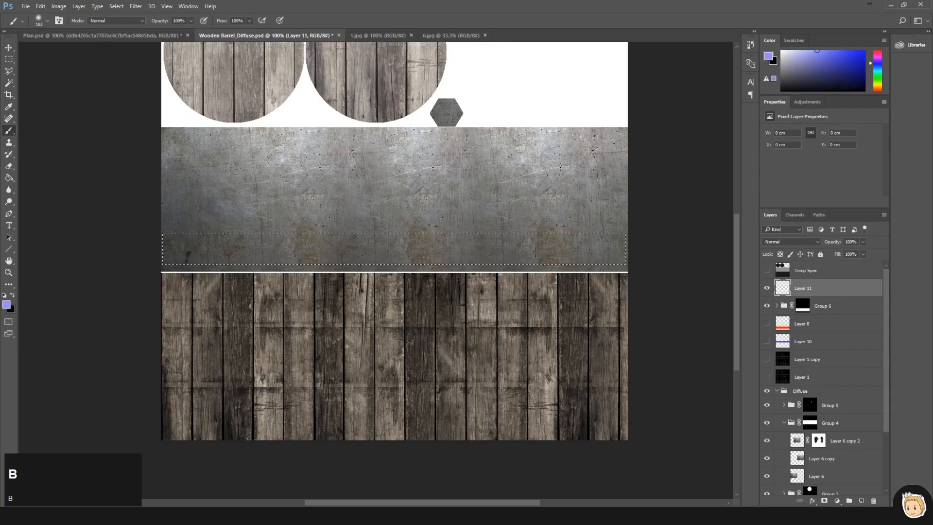
pyautogui.click(7, 305)
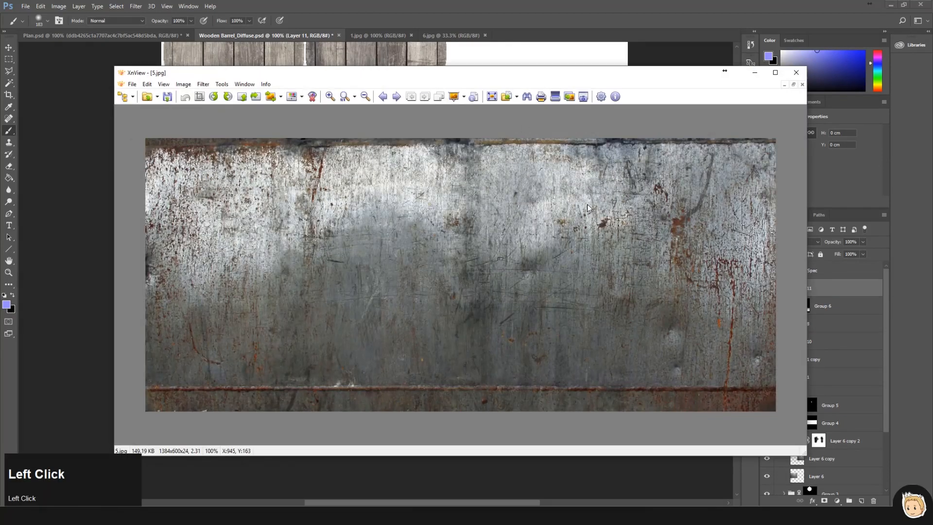
# - Open the rusty metal image 5.jpg in Photoshop and paste a copy of it into the barrel diffuse document
pyautogui.click(796, 72)
pyautogui.moveTo(375, 144); pyautogui.dragTo(550, 39)
pyautogui.hotkey('ctrl', 'a')
pyautogui.hotkey('ctrl', 'c')
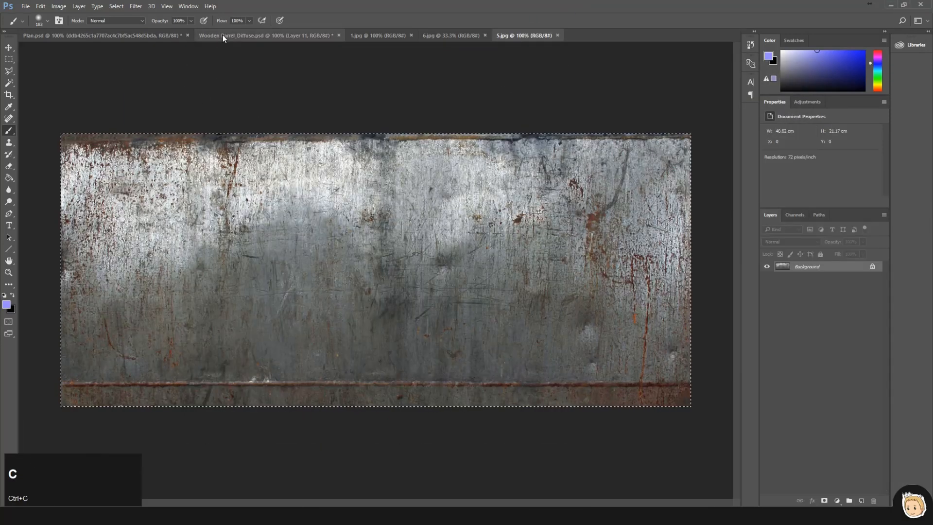
pyautogui.click(267, 35)
pyautogui.hotkey('ctrl', 'v')
# - Scale down the pasted rusty metal proportionally and place its lower seam over the left part of the lowest ring strip
pyautogui.hotkey('ctrl', 't')
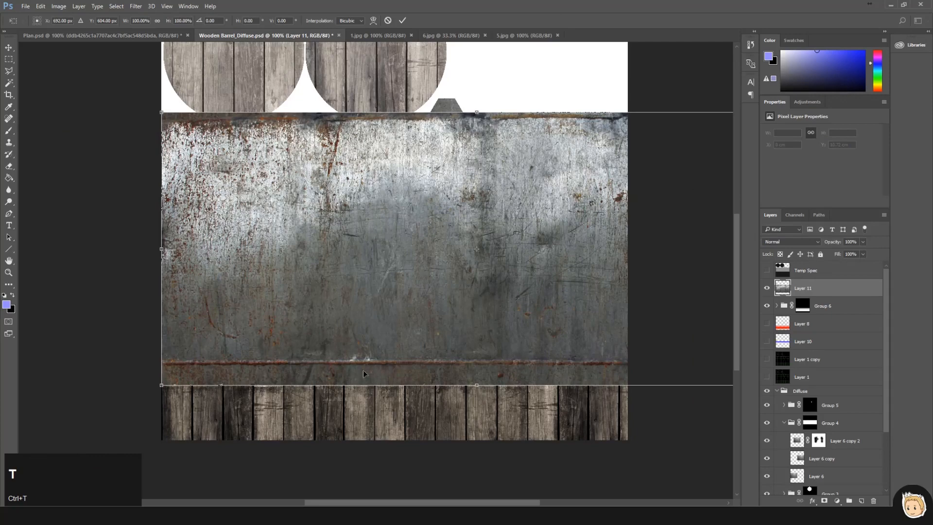
pyautogui.keyDown('shift'); pyautogui.moveTo(163, 386); pyautogui.dragTo(440, 229); pyautogui.keyUp('shift')
pyautogui.moveTo(560, 214); pyautogui.dragTo(268, 228)
pyautogui.press('Return')
# - Reselect the light-blue band from Layer 10 with the Magic Wand and use it as a layer mask on Layer 11
pyautogui.press('b')
pyautogui.click(811, 342)
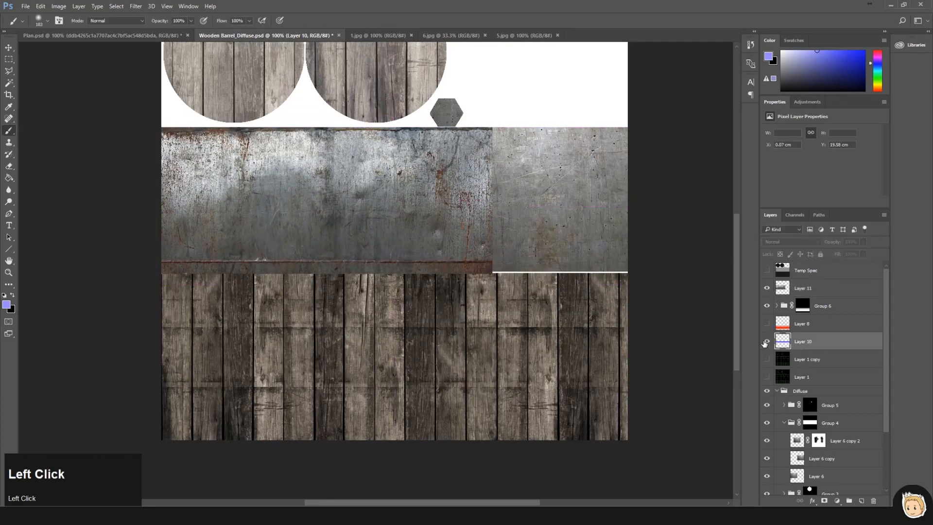
pyautogui.click(767, 341)
pyautogui.press('w')
pyautogui.click(559, 248)
pyautogui.click(767, 341)
pyautogui.click(827, 288)
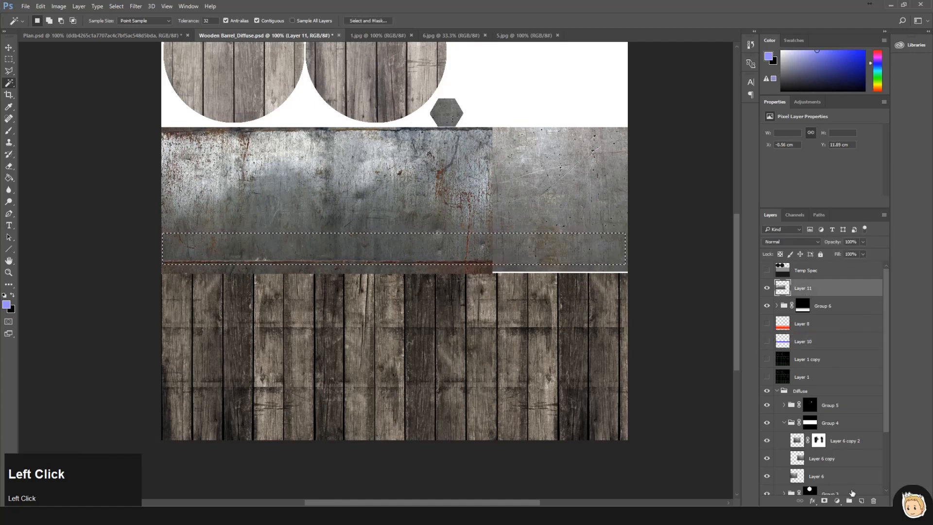
pyautogui.click(824, 500)
# - Unlink Layer 11's mask, place a copy of the rusty metal over the rest of the strip, and set the Eraser to 20% opacity
pyautogui.click(794, 289)
pyautogui.click(783, 288)
pyautogui.press('v')
pyautogui.moveTo(358, 255); pyautogui.dragTo(530, 258)
pyautogui.press('Down')
pyautogui.press('e')
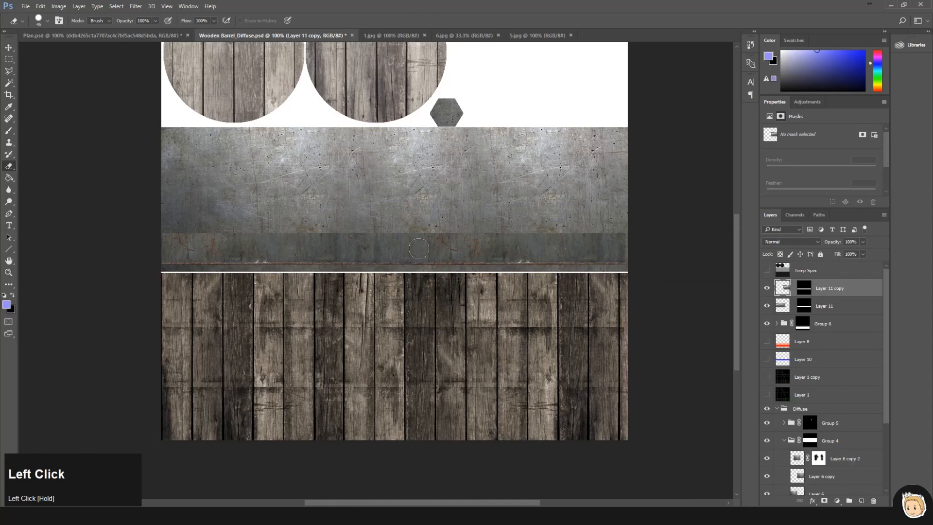
pyautogui.press('2')
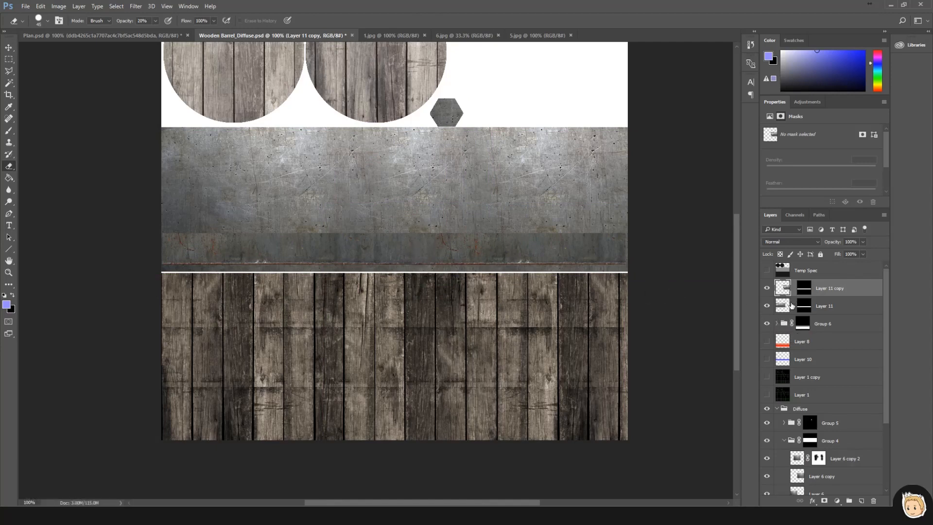
# - Group the two rusty metal layers, move one mask onto the group and delete the other layer's mask
pyautogui.hotkey('ctrl', 'g')
pyautogui.moveTo(811, 305); pyautogui.dragTo(804, 287)
pyautogui.moveTo(809, 328); pyautogui.dragTo(874, 500)
pyautogui.click(494, 193)
pyautogui.moveTo(804, 300); pyautogui.dragTo(807, 288)
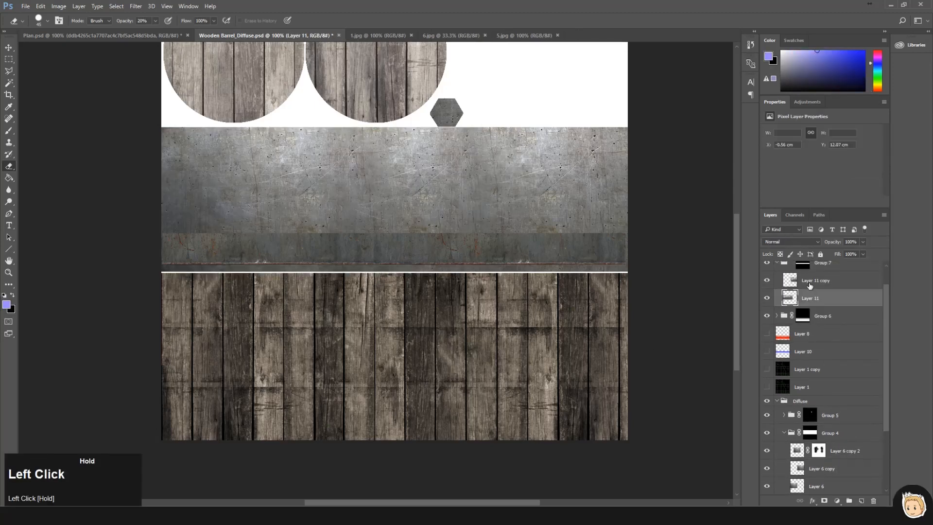
pyautogui.scroll(1, 808, 288)
pyautogui.moveTo(807, 323)
pyautogui.mouseDown()
pyautogui.moveTo(816, 296)
pyautogui.moveTo(810, 331)
pyautogui.mouseUp()
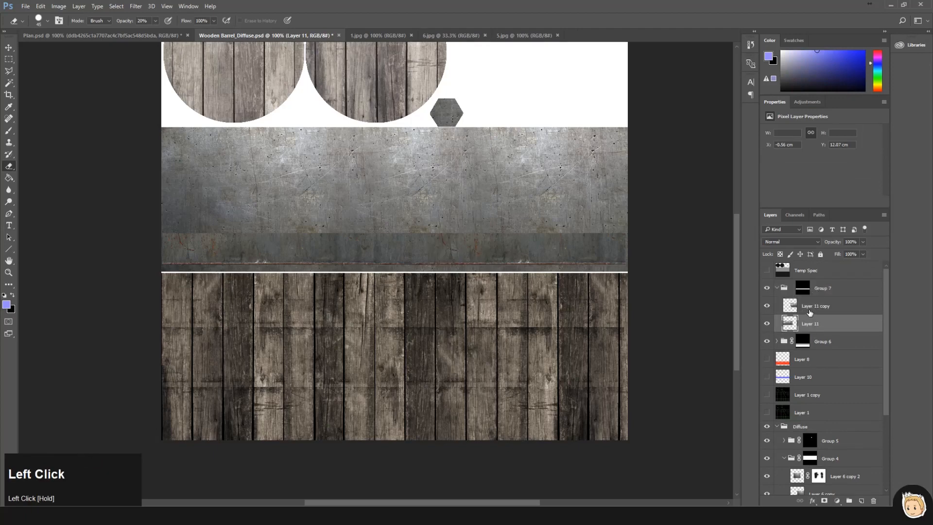
# - Try shifting Layer 11 copy inside Group 7 and undo the move
pyautogui.click(817, 306)
pyautogui.press('v')
pyautogui.keyDown('shift'); pyautogui.moveTo(486, 258); pyautogui.dragTo(515, 268); pyautogui.keyUp('shift')
pyautogui.hotkey('ctrl', 'z')
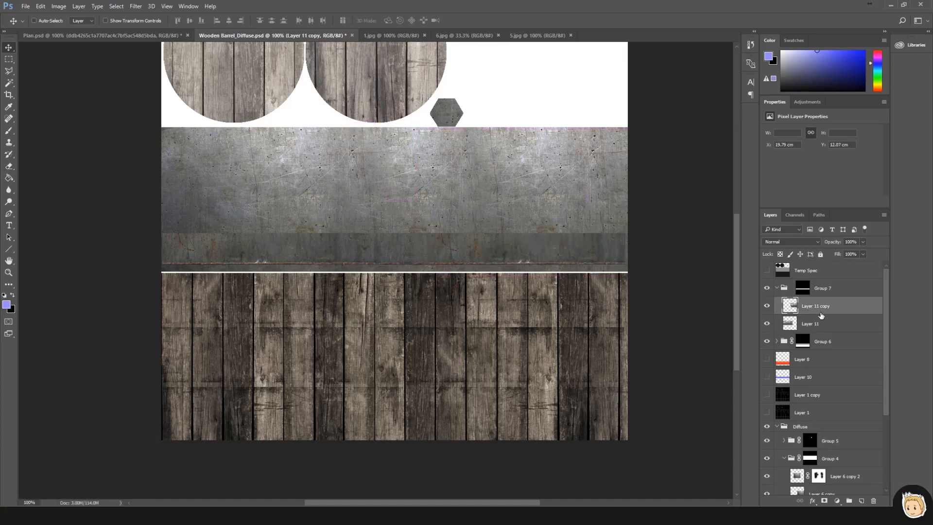
pyautogui.hotkey('ctrl', 't')
pyautogui.moveTo(586, 128); pyautogui.dragTo(593, 173)
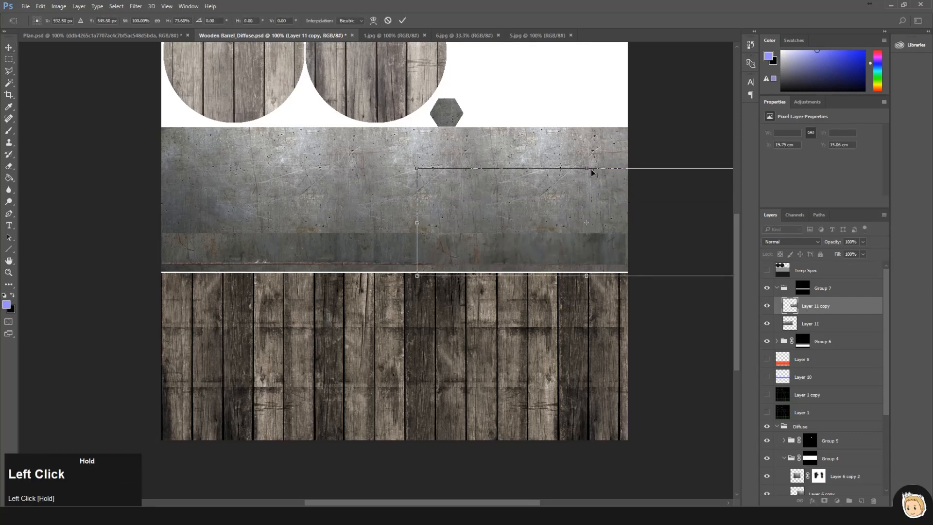
pyautogui.press('Escape')
# - Duplicate Layer 11 copy, align its rust line with the strip's upper edge, and soften its lower edge with the Eraser at 40% opacity
pyautogui.hotkey('ctrl', 'j')
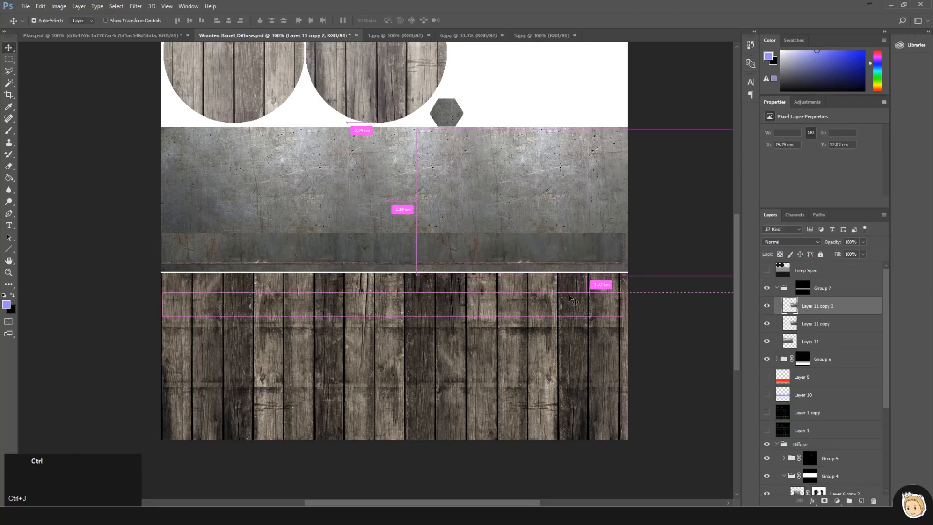
pyautogui.moveTo(522, 251); pyautogui.dragTo(522, 220)
pyautogui.press('Up')
pyautogui.press('e')
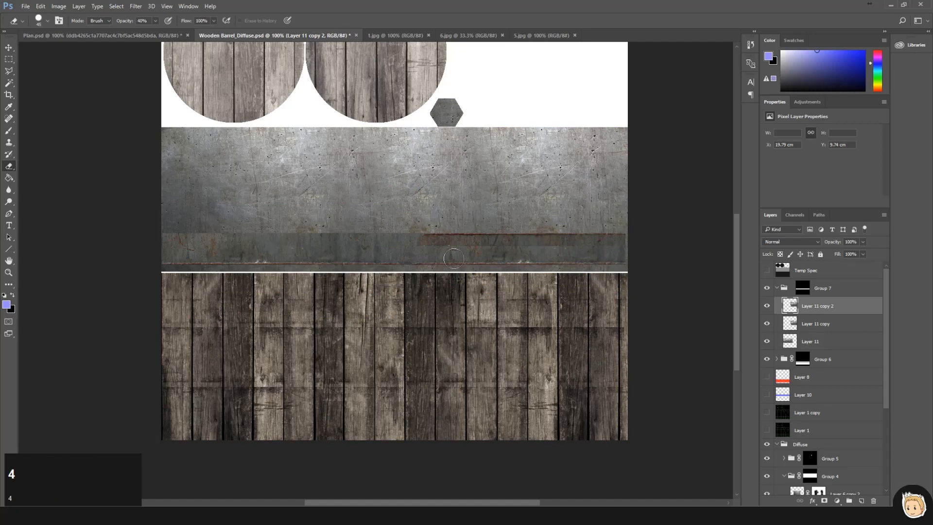
pyautogui.keyDown('shift'); pyautogui.moveTo(415, 247); pyautogui.dragTo(624, 249); pyautogui.keyUp('shift')
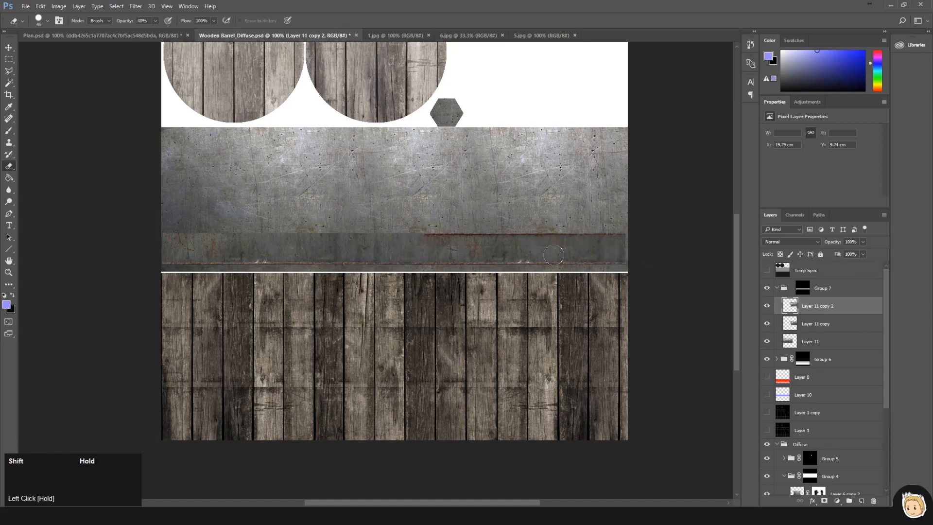
# - Duplicate Layer 11, place the duplicate above Layer 11 copy, and align its rust line with the strip's upper edge
pyautogui.click(793, 325)
pyautogui.hotkey('ctrl', 'j')
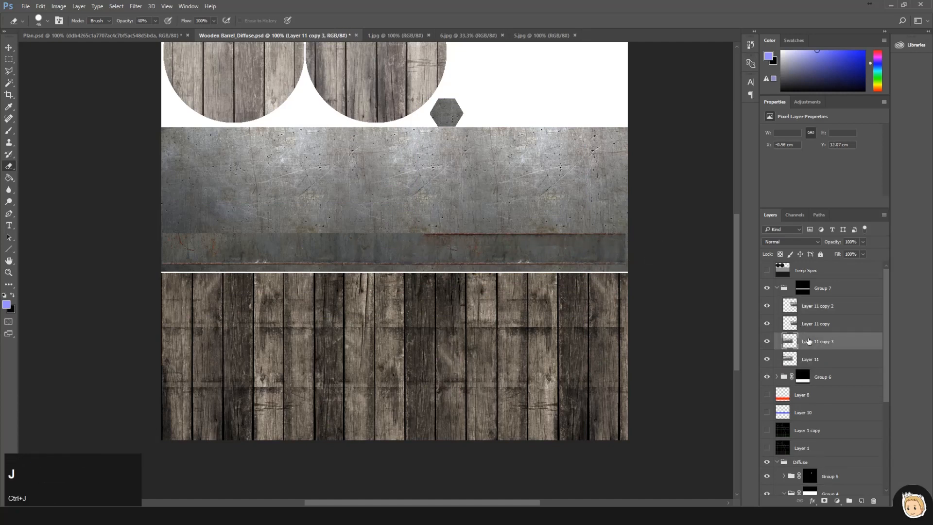
pyautogui.press('v')
pyautogui.keyDown('shift'); pyautogui.moveTo(403, 269); pyautogui.dragTo(403, 239); pyautogui.keyUp('shift')
pyautogui.press('Up')
pyautogui.press('Up')
pyautogui.press('Up')
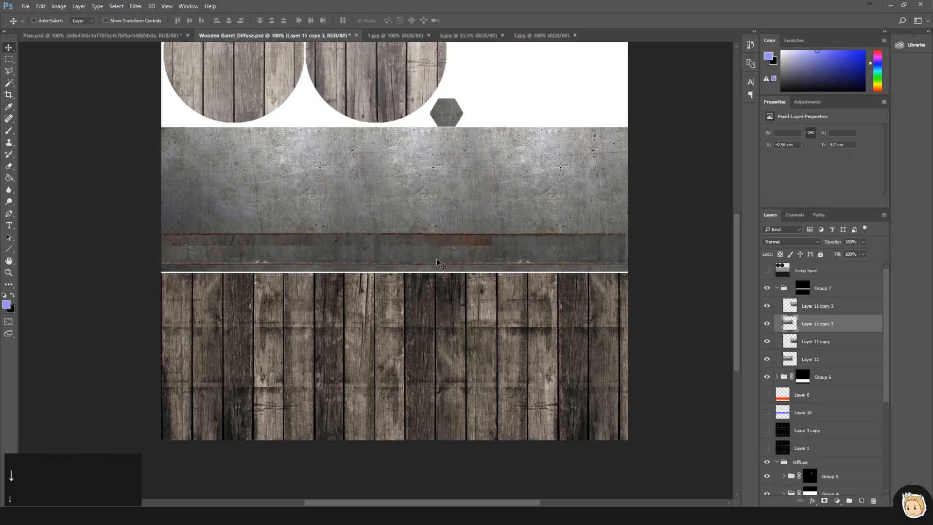
# - Erase the hard lower edge of Layer 11 copy 3 along the strip and save the diffuse map
pyautogui.press('e')
pyautogui.keyDown('shift'); pyautogui.click(364, 244); pyautogui.keyUp('shift')
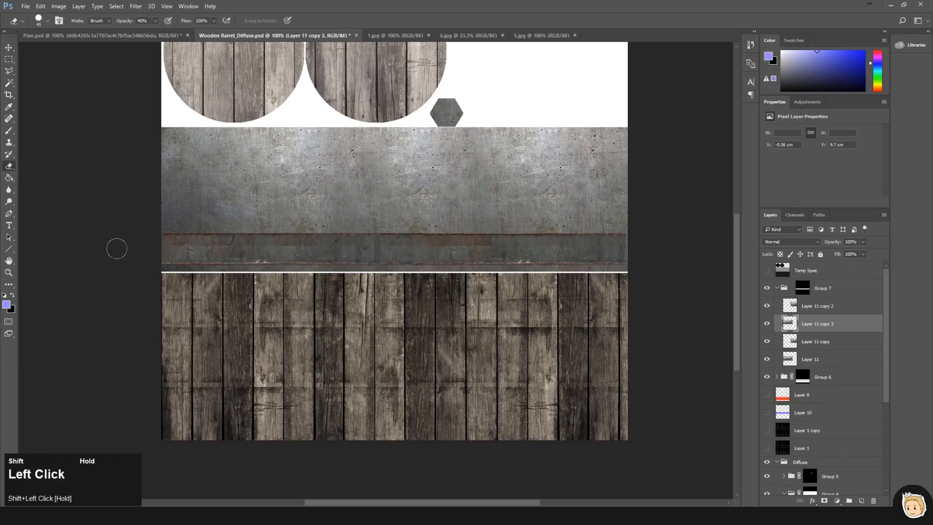
pyautogui.keyDown('shift'); pyautogui.click(315, 250); pyautogui.keyUp('shift')
pyautogui.keyDown('shift'); pyautogui.click(174, 252); pyautogui.keyUp('shift')
pyautogui.keyDown('shift'); pyautogui.click(511, 251); pyautogui.keyUp('shift')
pyautogui.keyDown('shift'); pyautogui.click(501, 243); pyautogui.keyUp('shift')
pyautogui.hotkey('ctrl', 's')
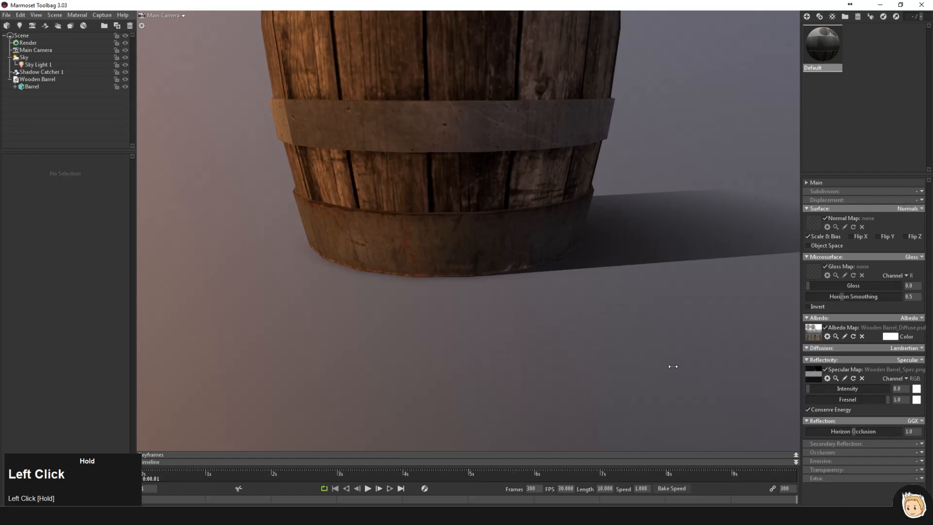
# - In Marmoset Toolbag, switch the material's reflectivity to Metalness and load the Wooden Barrel_Spec image as the metalness map
pyautogui.keyDown('alt'); pyautogui.moveTo(666, 363); pyautogui.dragTo(453, 285); pyautogui.keyUp('alt')
pyautogui.keyDown('alt'); pyautogui.moveTo(626, 193); pyautogui.dragTo(606, 209, button='middle'); pyautogui.keyUp('alt')
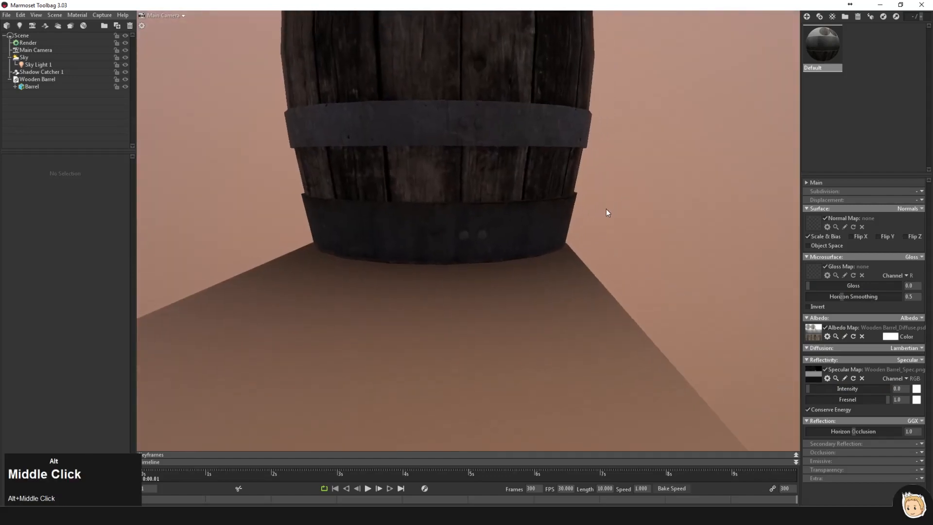
pyautogui.click(909, 360)
pyautogui.moveTo(552, 233); pyautogui.dragTo(611, 344, button='middle')
pyautogui.scroll(-2, 610, 343)
pyautogui.click(813, 373)
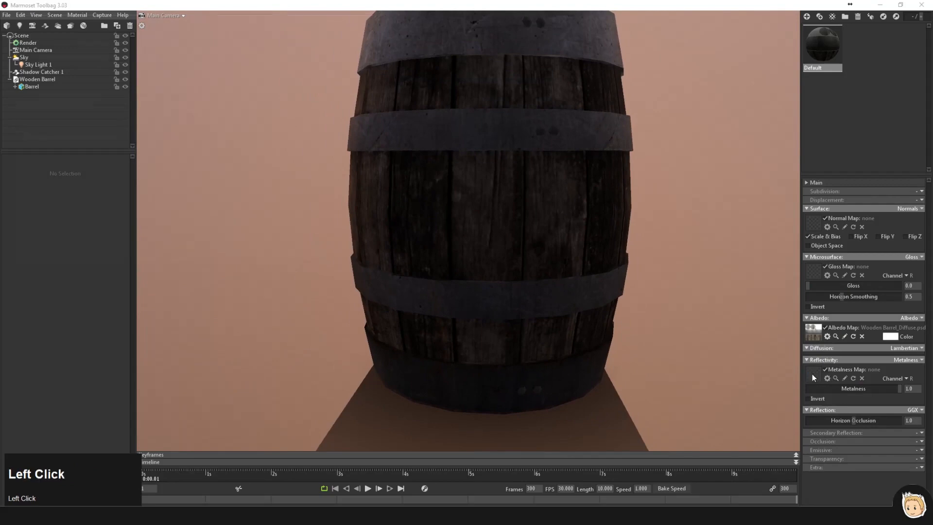
pyautogui.doubleClick(161, 90)
# - Set the material's gloss to 0.579 and check the whole barrel under rotated lighting
pyautogui.moveTo(818, 287); pyautogui.dragTo(861, 286)
pyautogui.keyDown('alt'); pyautogui.moveTo(733, 283); pyautogui.dragTo(510, 316); pyautogui.keyUp('alt')
pyautogui.keyDown('alt'); pyautogui.moveTo(561, 290); pyautogui.dragTo(467, 311); pyautogui.keyUp('alt')
pyautogui.keyDown('shift'); pyautogui.moveTo(466, 311); pyautogui.dragTo(515, 311); pyautogui.keyUp('shift')
pyautogui.keyDown('alt'); pyautogui.moveTo(516, 311); pyautogui.dragTo(578, 265, button='right'); pyautogui.keyUp('alt')
pyautogui.keyDown('alt'); pyautogui.moveTo(579, 265); pyautogui.dragTo(614, 275); pyautogui.keyUp('alt')
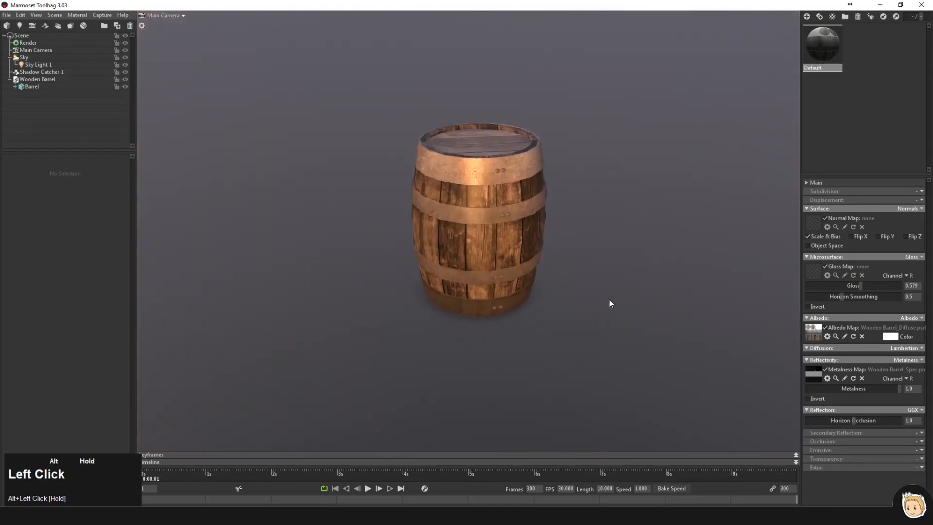
# - Switch back to Photoshop and show the Layer 1 copy UV wireframe over the diffuse map
pyautogui.hotkey('alt', 'Tab')
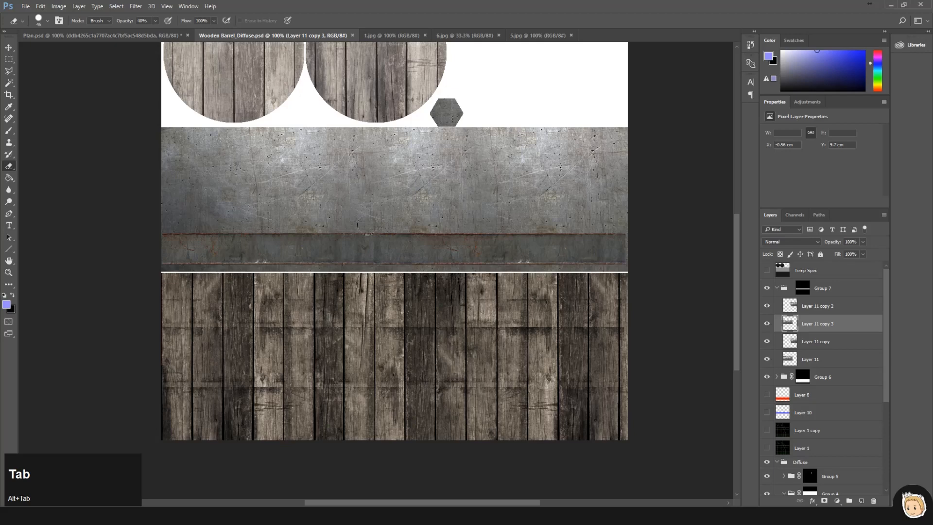
pyautogui.click(9, 47)
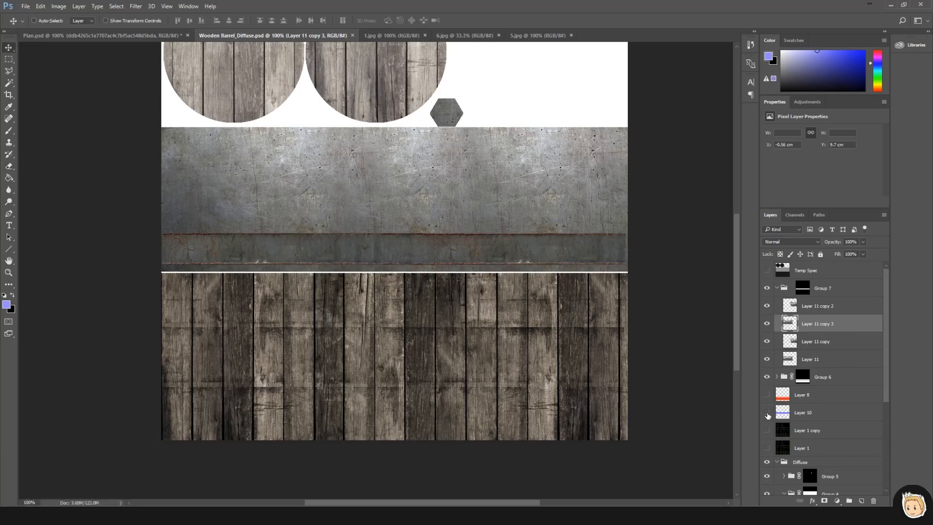
pyautogui.click(766, 430)
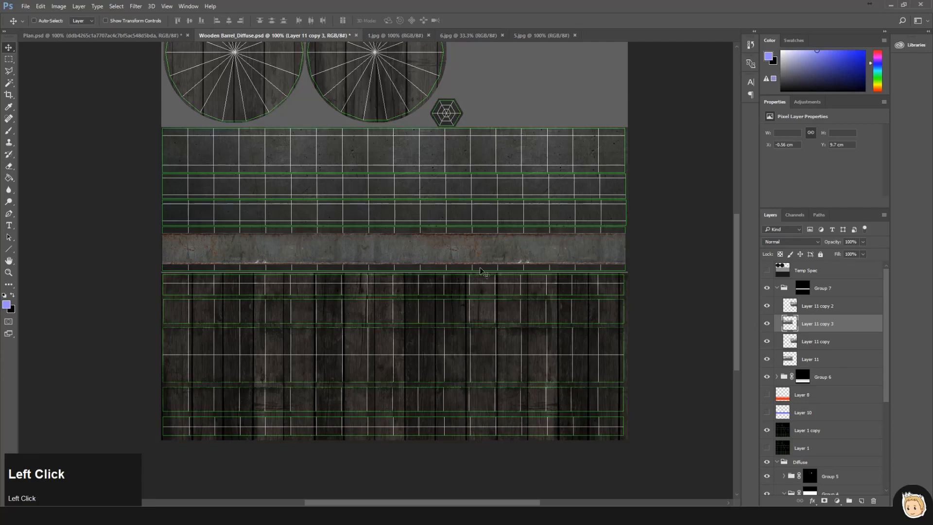
# - Marquee-select the inner areas of the three upper metal ring bands and use them as the mask of a new group above Group 7
pyautogui.press('m')
pyautogui.moveTo(164, 204); pyautogui.dragTo(631, 220)
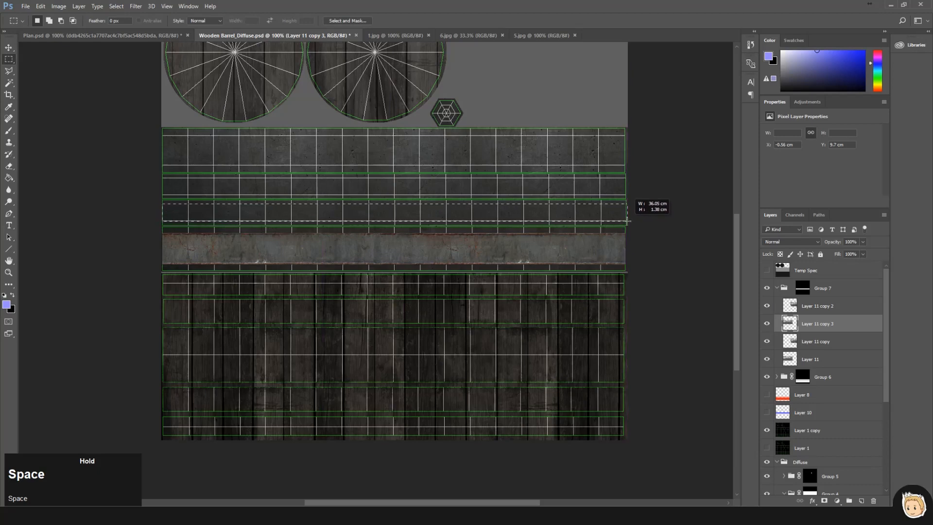
pyautogui.keyDown('shift'); pyautogui.moveTo(626, 179); pyautogui.dragTo(147, 195); pyautogui.keyUp('shift')
pyautogui.keyDown('shift'); pyautogui.moveTo(162, 136); pyautogui.dragTo(627, 169); pyautogui.keyUp('shift')
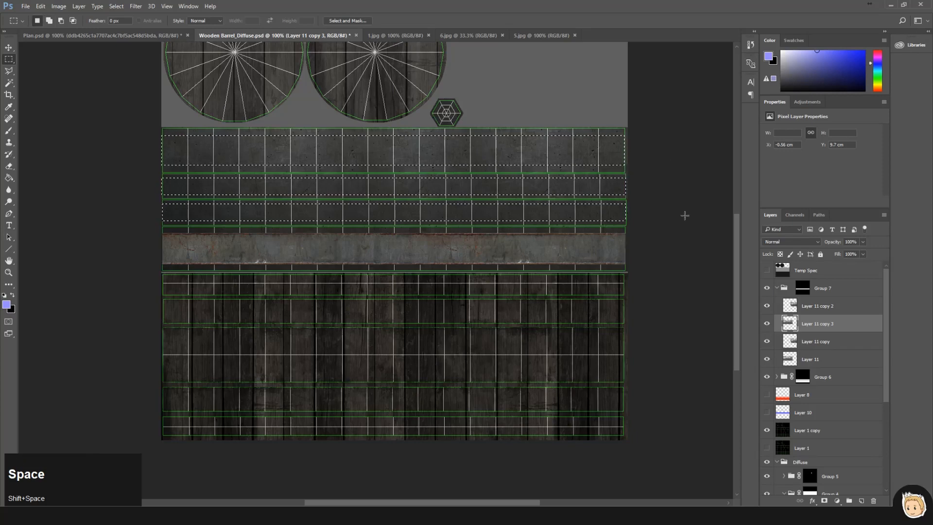
pyautogui.click(803, 288)
pyautogui.click(849, 501)
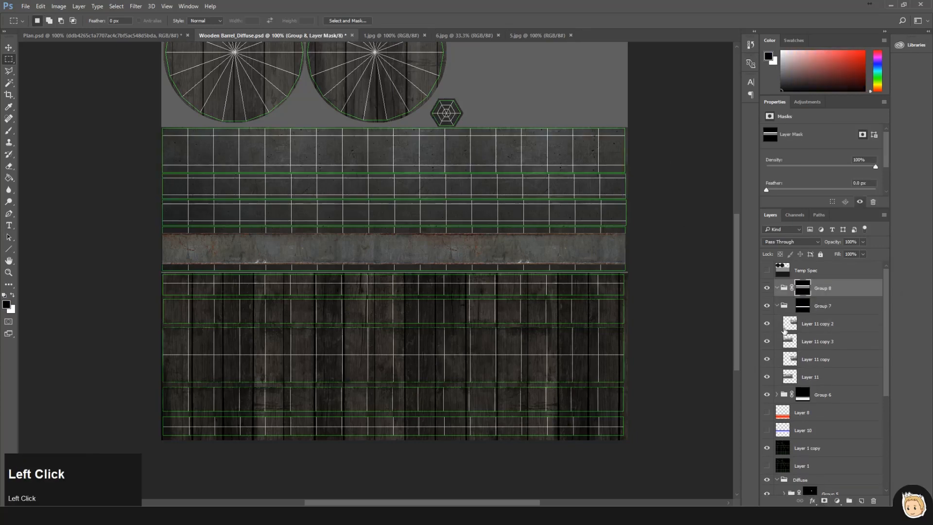
# - Copy the lower part of the rusty metal in 5.jpg and paste it into Group 8 of Wooden Barrel_Diffuse.psd
pyautogui.click(537, 35)
pyautogui.press('m')
pyautogui.moveTo(59, 293); pyautogui.dragTo(782, 407)
pyautogui.hotkey('ctrl', 'c')
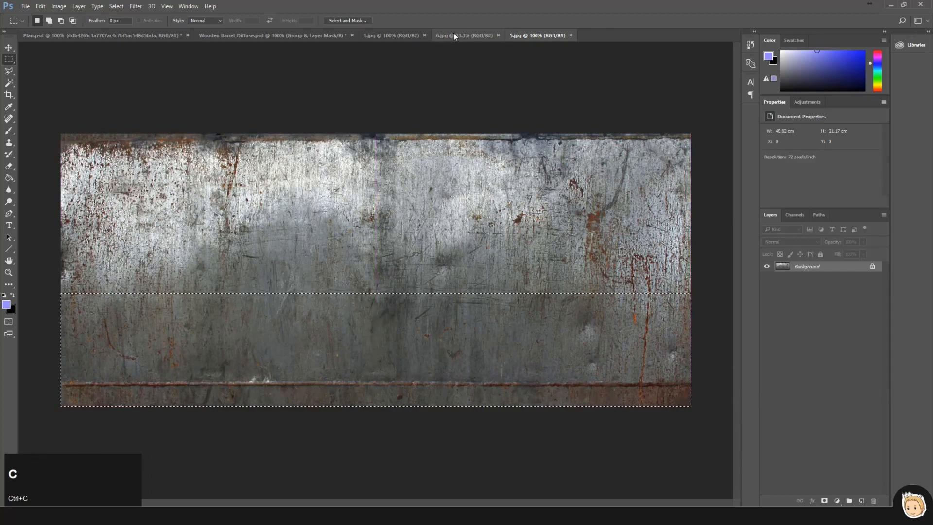
pyautogui.click(273, 35)
pyautogui.hotkey('ctrl', 'v')
# - Scale the pasted rusty metal to about 54% and align its rust line with the lower edge of the topmost ring band
pyautogui.press('v')
pyautogui.moveTo(486, 185)
pyautogui.mouseDown()
pyautogui.moveTo(484, 139)
pyautogui.moveTo(485, 168)
pyautogui.mouseUp()
pyautogui.hotkey('ctrl', 't')
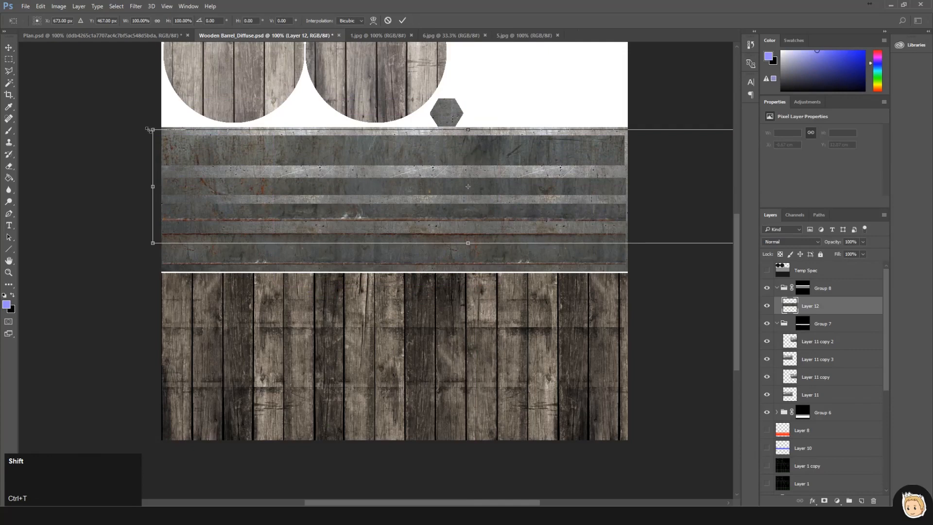
pyautogui.keyDown('shift'); pyautogui.moveTo(151, 130); pyautogui.dragTo(442, 182); pyautogui.keyUp('shift')
pyautogui.moveTo(557, 239); pyautogui.dragTo(265, 149)
pyautogui.click(409, 141)
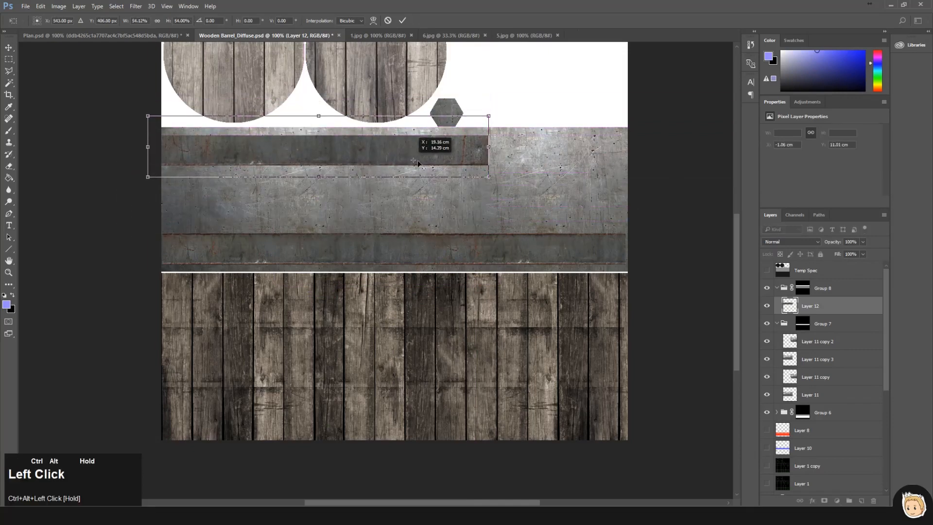
pyautogui.hotkey('ctrl', 'x')
pyautogui.keyDown('ctrl'); pyautogui.keyDown('alt'); pyautogui.keyDown('shift'); pyautogui.click(452, 160); pyautogui.keyUp('shift'); pyautogui.keyUp('alt'); pyautogui.keyUp('ctrl')
pyautogui.hotkey('ctrl', 'z')
pyautogui.press('Return')
# - Place a copy of Layer 12 over the rest of the topmost ring band and blend the overlap with the Eraser at 40% opacity
pyautogui.keyDown('ctrl'); pyautogui.keyDown('shift'); pyautogui.moveTo(436, 152); pyautogui.dragTo(572, 157); pyautogui.keyUp('shift'); pyautogui.keyUp('ctrl')
pyautogui.press('e')
pyautogui.click(341, 153)
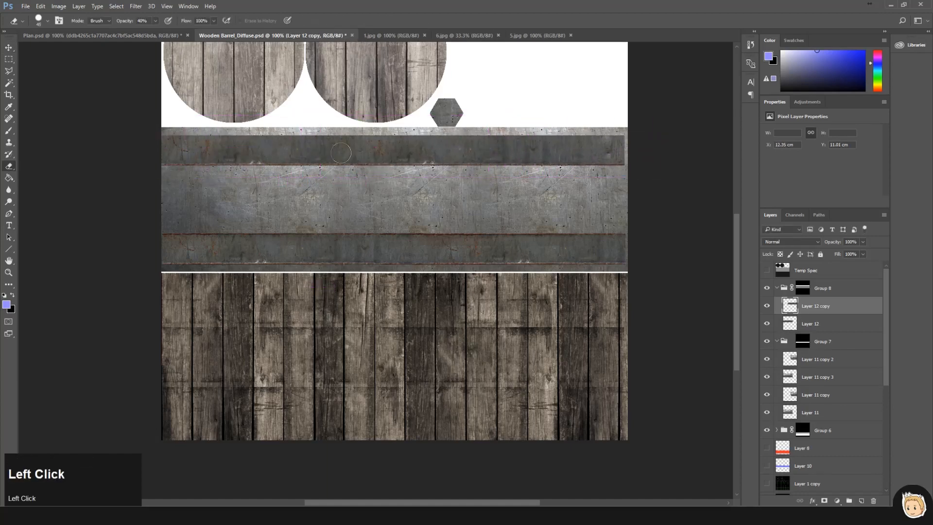
# - Shift Layer 12 copy right along the upper metal band and widen Group 8's mask to reach the texture's right edge
pyautogui.press('v')
pyautogui.keyDown('shift'); pyautogui.moveTo(507, 159); pyautogui.dragTo(542, 156); pyautogui.keyUp('shift')
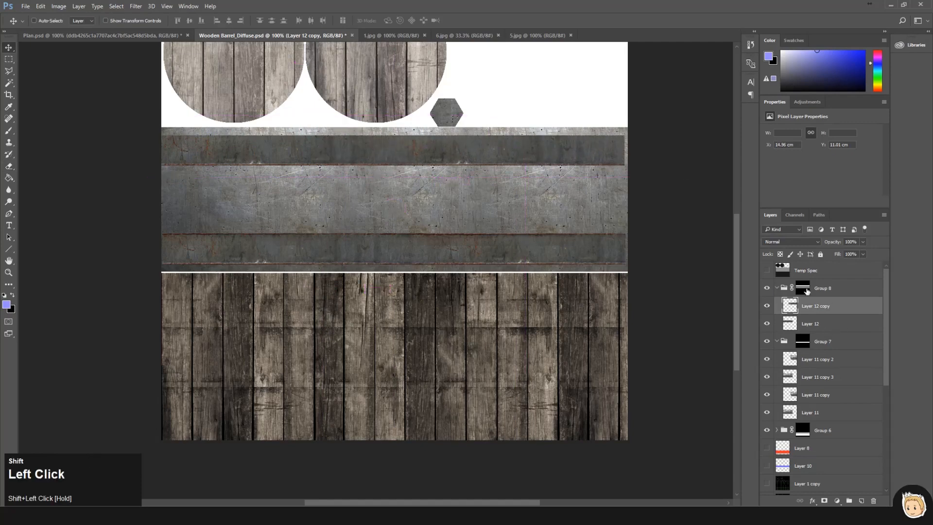
pyautogui.click(803, 293)
pyautogui.hotkey('shift', 'Right')
pyautogui.hotkey('shift', 'Left')
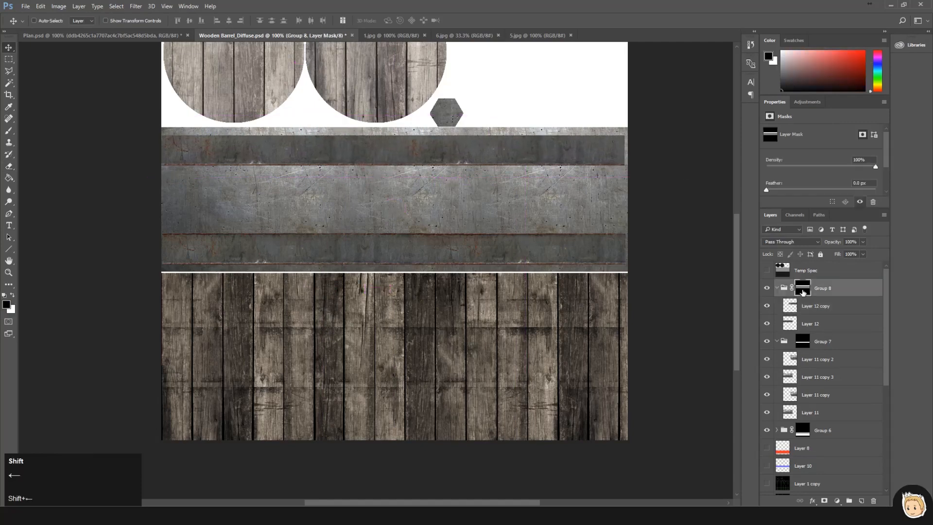
pyautogui.hotkey('ctrl', 't')
pyautogui.hotkey('shift', 'Escape')
pyautogui.keyDown('alt'); pyautogui.click(807, 290); pyautogui.keyUp('alt')
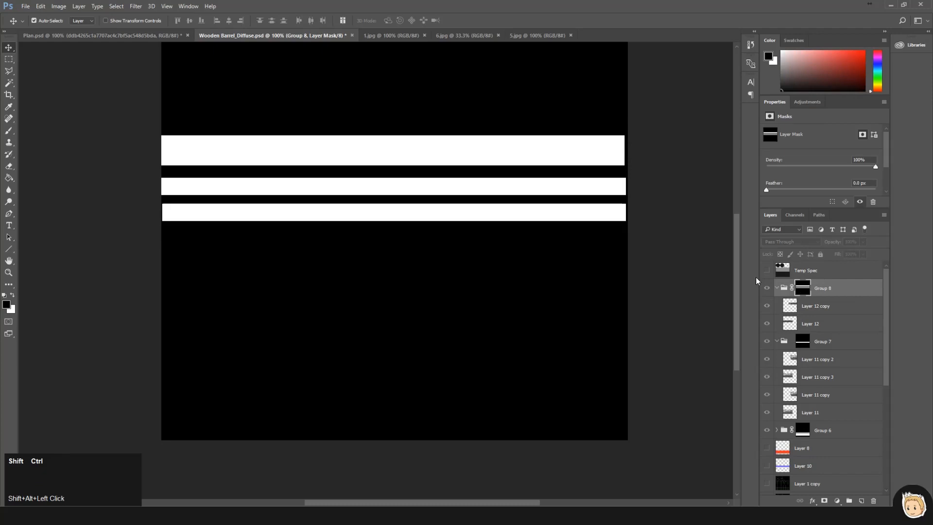
pyautogui.hotkey('ctrl', 't')
pyautogui.moveTo(696, 168); pyautogui.dragTo(711, 164)
pyautogui.press('Return')
pyautogui.keyDown('alt'); pyautogui.click(808, 290); pyautogui.keyUp('alt')
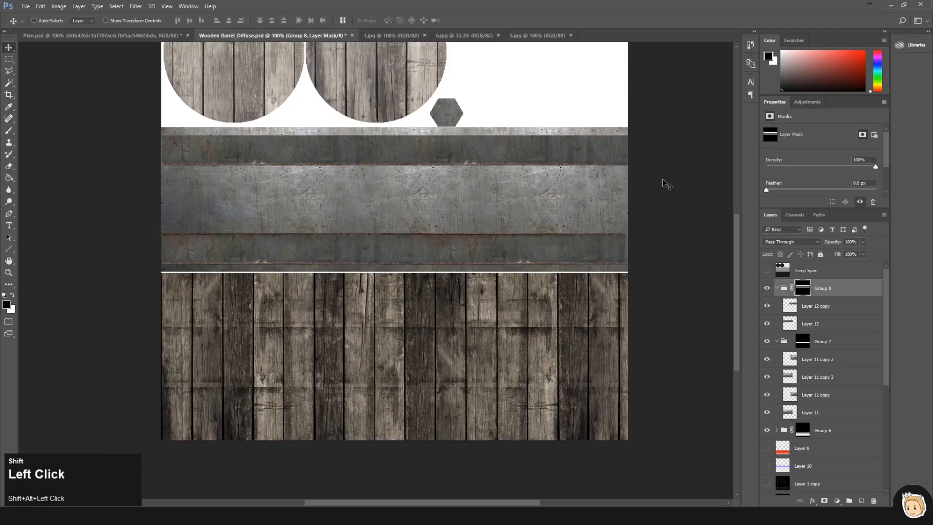
# - Merge Layer 12 with its copy, duplicate the result and flip the duplicate vertically to put rust along the upper band's top edge
pyautogui.click(806, 308)
pyautogui.keyDown('shift'); pyautogui.click(808, 324); pyautogui.keyUp('shift')
pyautogui.hotkey('ctrl', 'e')
pyautogui.hotkey('ctrl', 'j')
pyautogui.hotkey('ctrl', 't')
pyautogui.rightClick(502, 148)
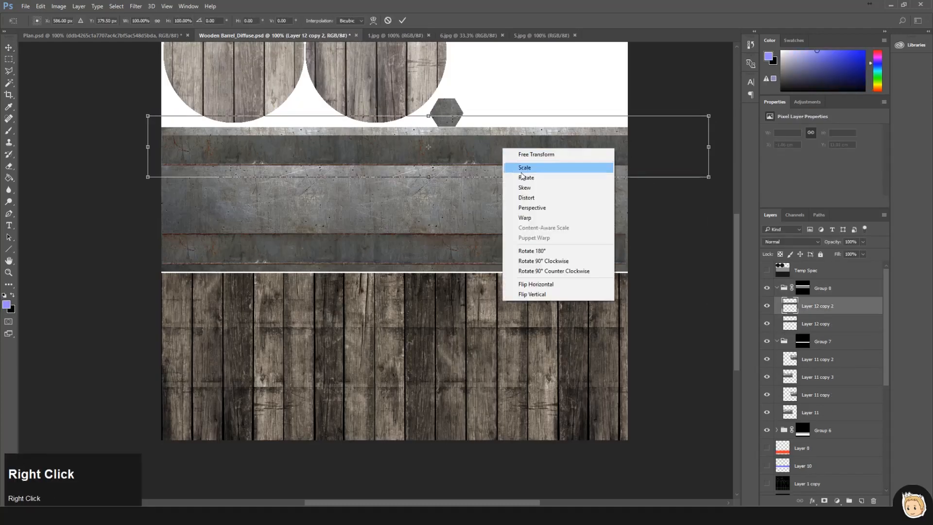
pyautogui.click(520, 293)
pyautogui.moveTo(508, 152)
pyautogui.keyDown('shift'); pyautogui.mouseDown()
pyautogui.moveTo(499, 163)
pyautogui.moveTo(513, 165)
pyautogui.mouseUp(); pyautogui.keyUp('shift')
pyautogui.press('Return')
# - Delete the lower part of the flipped duplicate and blend it into the upper band with the Eraser at 40% opacity
pyautogui.press('m')
pyautogui.moveTo(671, 249); pyautogui.dragTo(161, 152)
pyautogui.press('Delete')
pyautogui.hotkey('ctrl', 'd')
pyautogui.press('e')
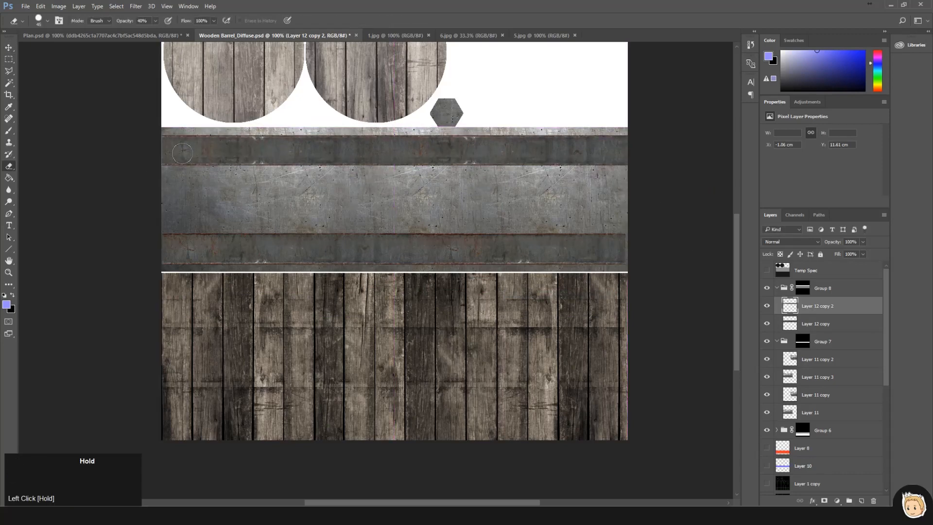
pyautogui.keyDown('shift'); pyautogui.click(348, 160); pyautogui.keyUp('shift')
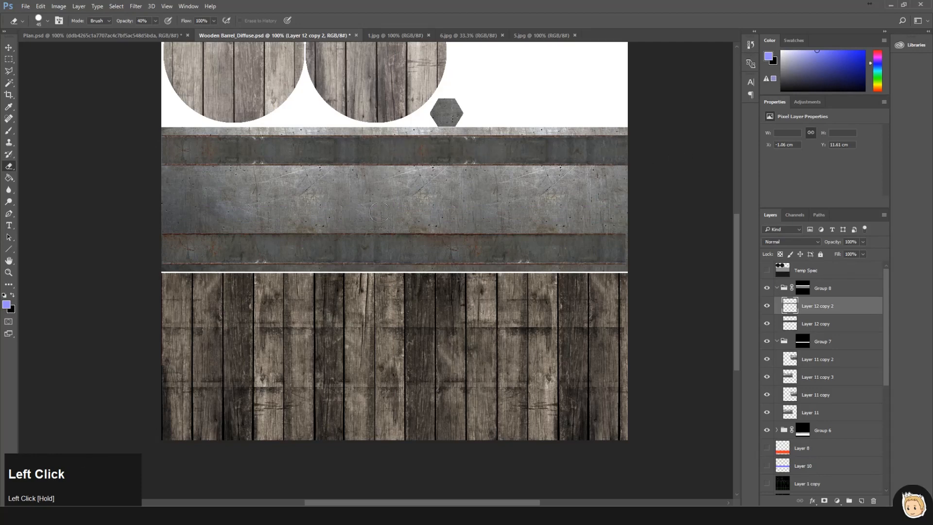
# - Place a copy of the rust-edged strip on the first narrow metal band below the upper band
pyautogui.click(777, 341)
pyautogui.click(777, 288)
pyautogui.click(777, 288)
pyautogui.click(817, 306)
pyautogui.press('v')
pyautogui.keyDown('shift'); pyautogui.moveTo(459, 156); pyautogui.dragTo(465, 184); pyautogui.keyUp('shift')
pyautogui.press('Up')
pyautogui.press('Down')
# - Trim the strip copy to the first narrow band by deleting its excess above and below, and clear the selection
pyautogui.press('m')
pyautogui.moveTo(117, 157); pyautogui.dragTo(637, 173)
pyautogui.press('Delete')
pyautogui.moveTo(679, 272); pyautogui.dragTo(106, 194)
pyautogui.press('Delete')
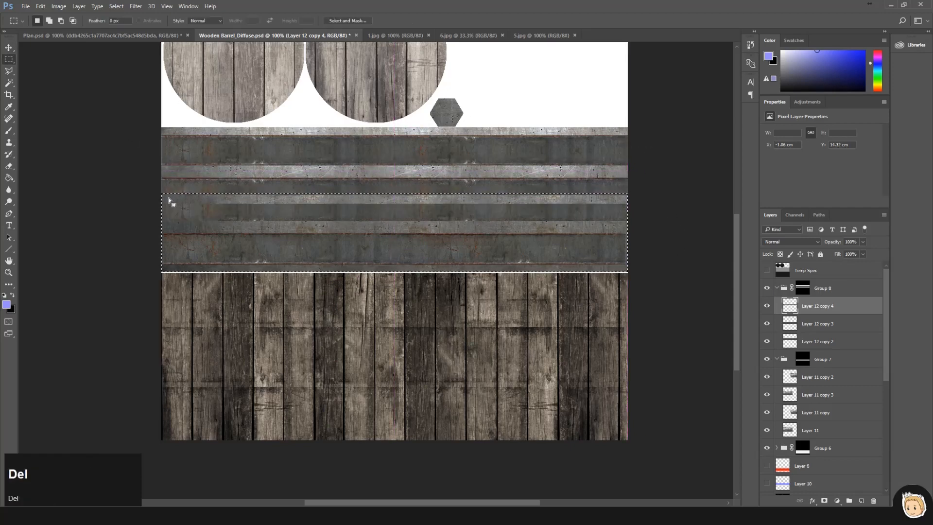
pyautogui.hotkey('ctrl', 'd')
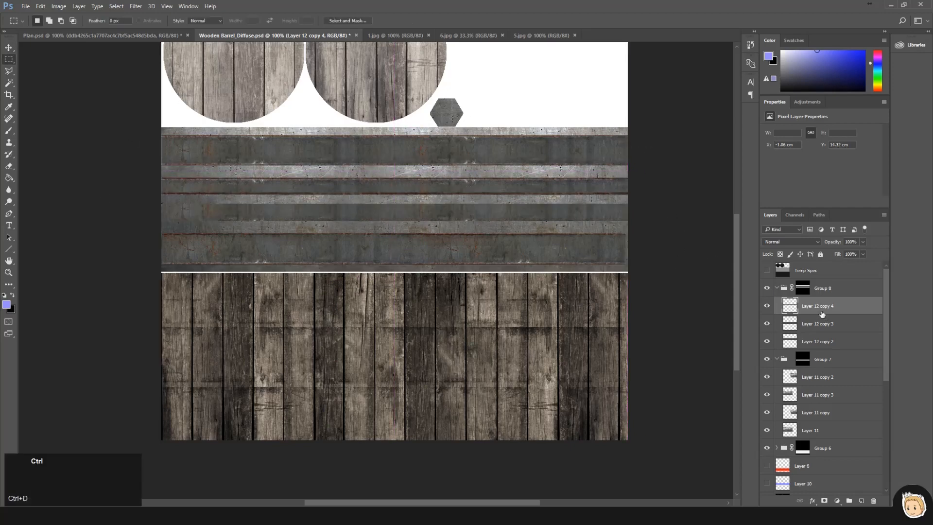
# - Duplicate the rust strip twice onto the second narrow band's edges and flip the last duplicate horizontally
pyautogui.hotkey('ctrl', 'j')
pyautogui.press('v')
pyautogui.keyDown('shift'); pyautogui.moveTo(395, 209); pyautogui.dragTo(395, 248); pyautogui.keyUp('shift')
pyautogui.hotkey('ctrl', 'j')
pyautogui.keyDown('shift'); pyautogui.moveTo(522, 238); pyautogui.dragTo(521, 225); pyautogui.keyUp('shift')
pyautogui.hotkey('ctrl', 't')
pyautogui.rightClick(493, 213)
pyautogui.click(562, 349)
pyautogui.press('Return')
# - Try to merge Group 8's rust layers and soften the narrow bands with the Eraser at 30% opacity
pyautogui.click(9, 166)
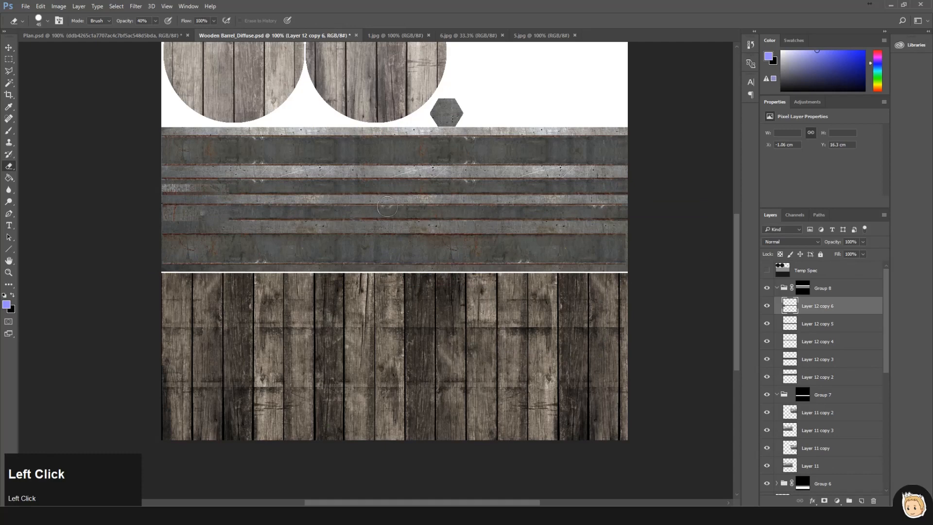
pyautogui.keyDown('shift'); pyautogui.click(817, 377); pyautogui.keyUp('shift')
pyautogui.hotkey('ctrl', 'e')
pyautogui.press('3')
pyautogui.click(216, 185)
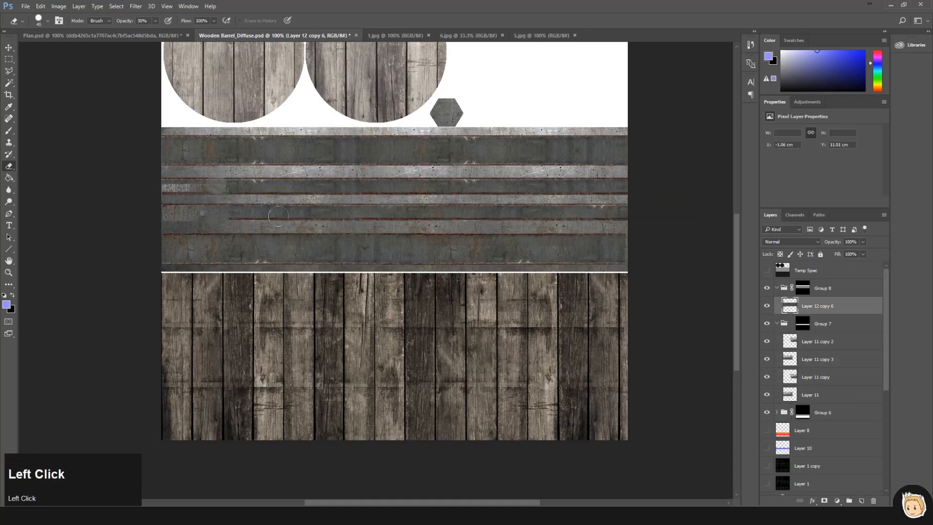
pyautogui.hotkey('ctrl', 'alt', 'z')
pyautogui.hotkey('ctrl', 'alt', 'z')
pyautogui.click(766, 308)
pyautogui.click(767, 307)
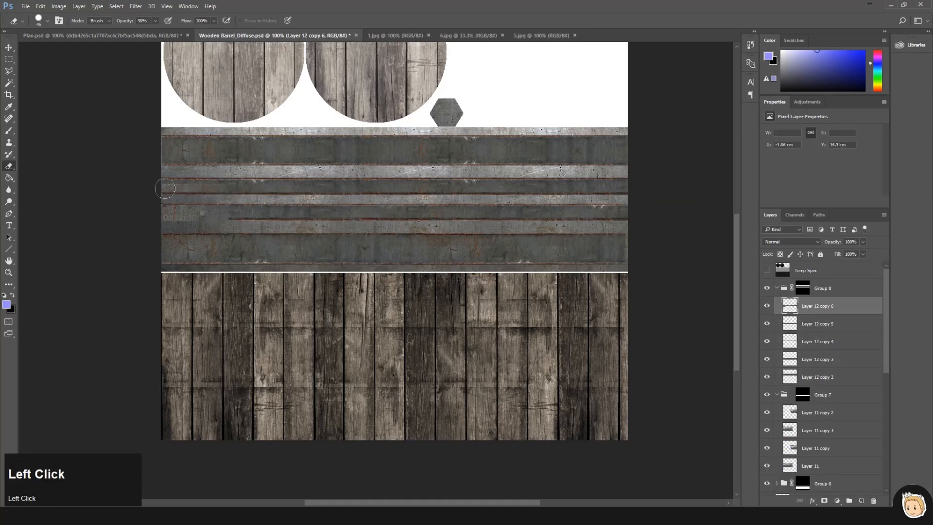
pyautogui.hotkey('ctrl', 'e')
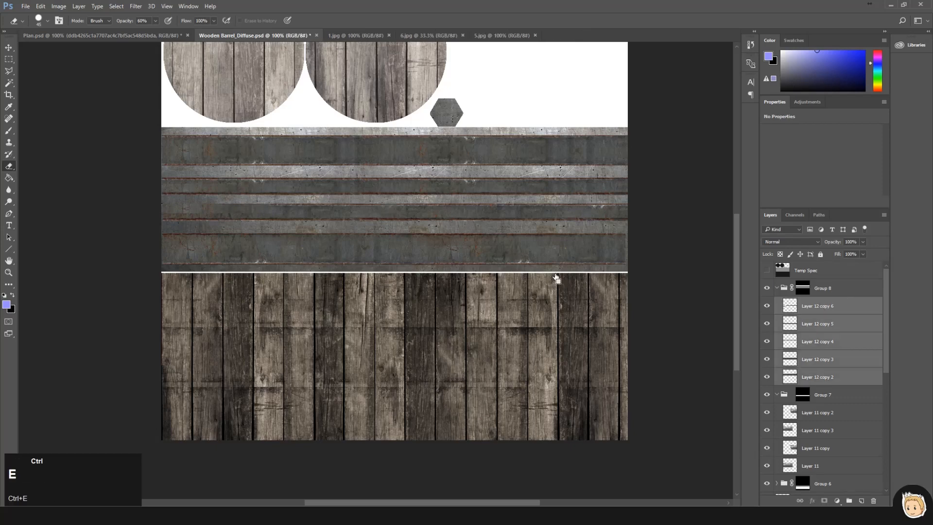
pyautogui.press('3')
pyautogui.click(471, 183)
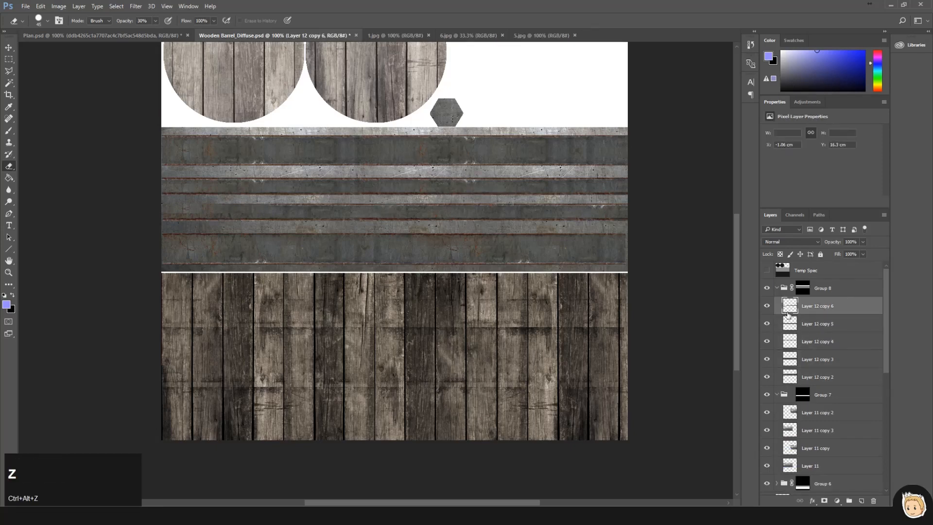
# - Save the file and darken Group 4 with Levels: input black 66, midtone 0.54, output black about 56
pyautogui.click(776, 288)
pyautogui.hotkey('ctrl', 's')
pyautogui.hotkey('ctrl', 'l')
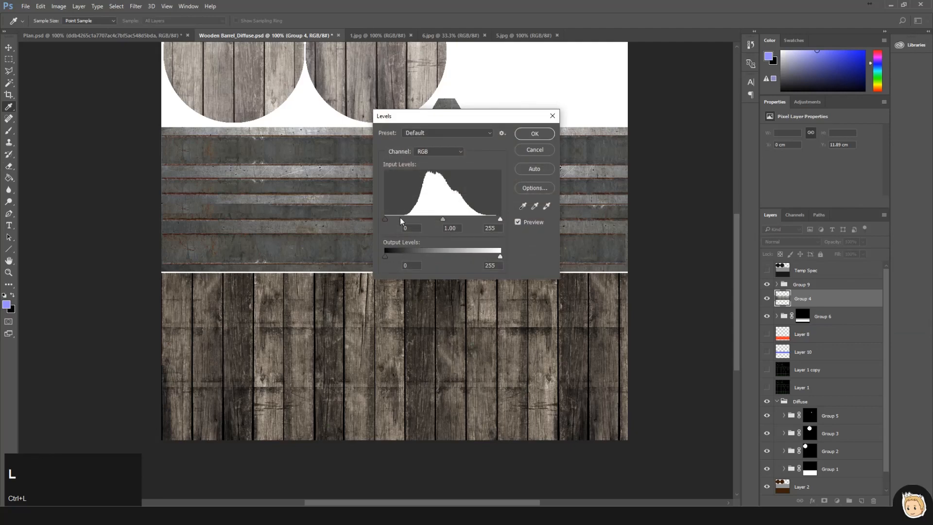
pyautogui.moveTo(386, 220); pyautogui.dragTo(452, 219)
pyautogui.moveTo(384, 256); pyautogui.dragTo(410, 261)
pyautogui.moveTo(405, 221); pyautogui.dragTo(415, 220)
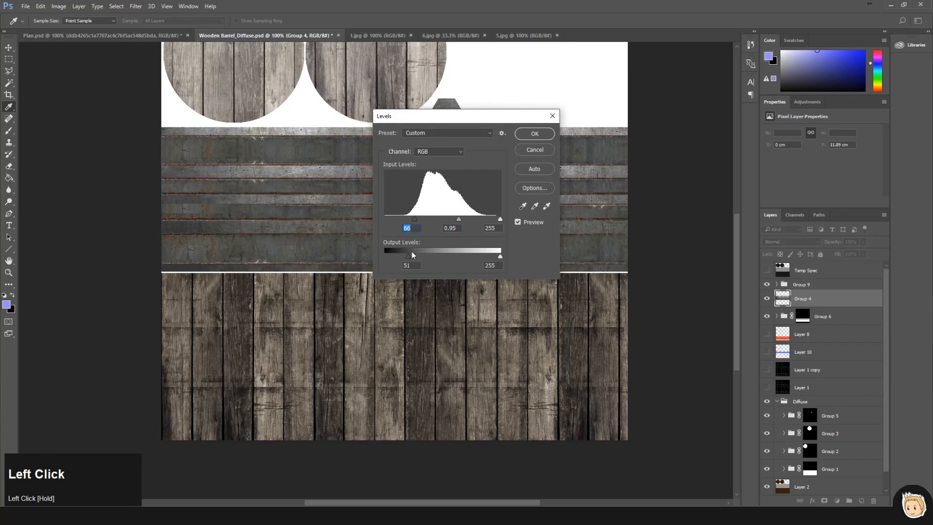
pyautogui.moveTo(408, 257); pyautogui.dragTo(424, 259)
pyautogui.moveTo(458, 222); pyautogui.dragTo(477, 221)
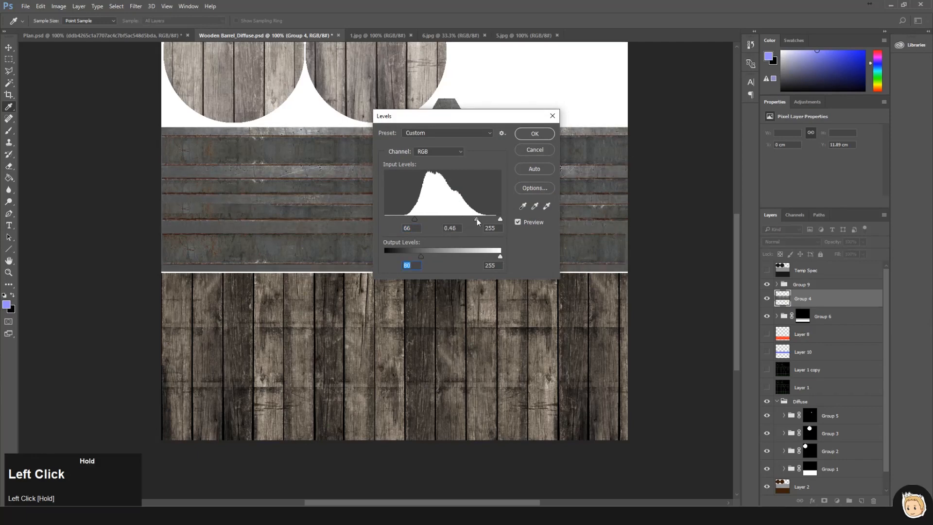
pyautogui.moveTo(430, 258); pyautogui.dragTo(412, 256)
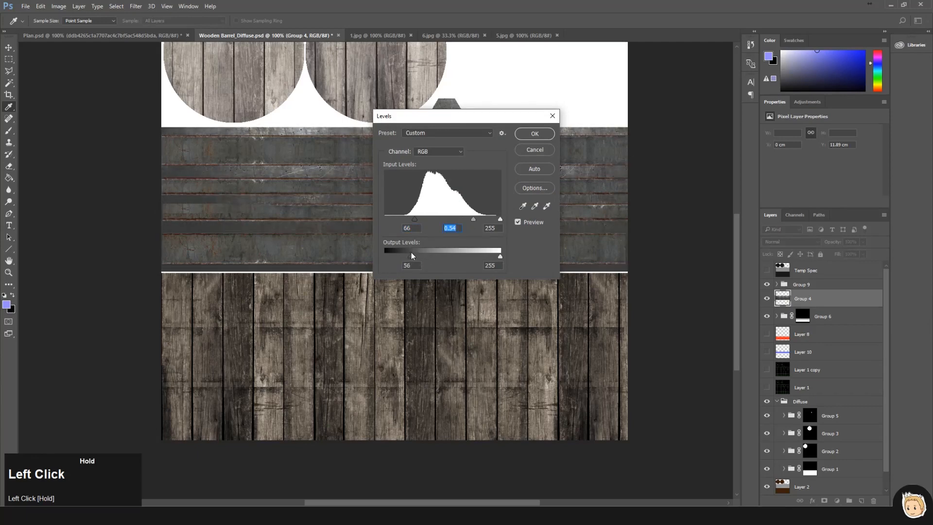
pyautogui.click(535, 133)
pyautogui.press('e')
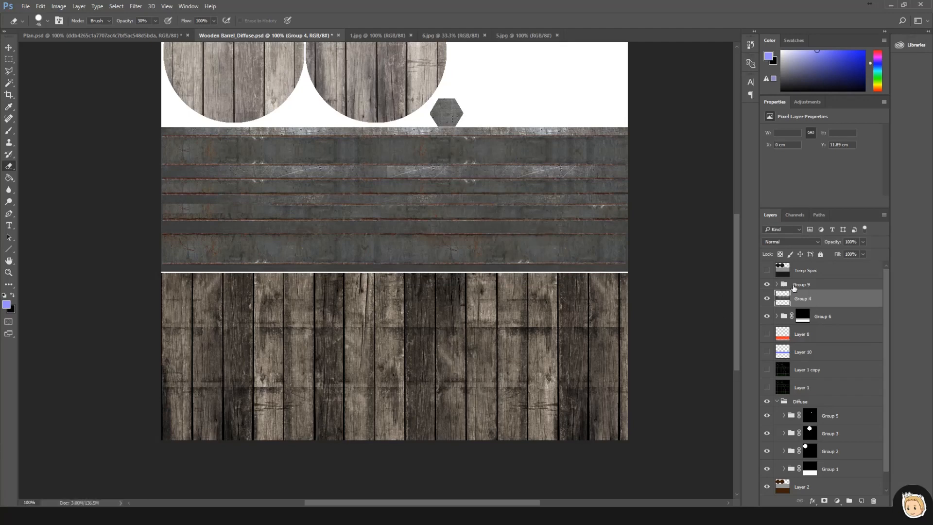
# - Merge Group 4 with Group 9 and check the merged layer and Group 6 by toggling their visibility
pyautogui.keyDown('shift'); pyautogui.click(795, 288); pyautogui.keyUp('shift')
pyautogui.hotkey('ctrl', 'e')
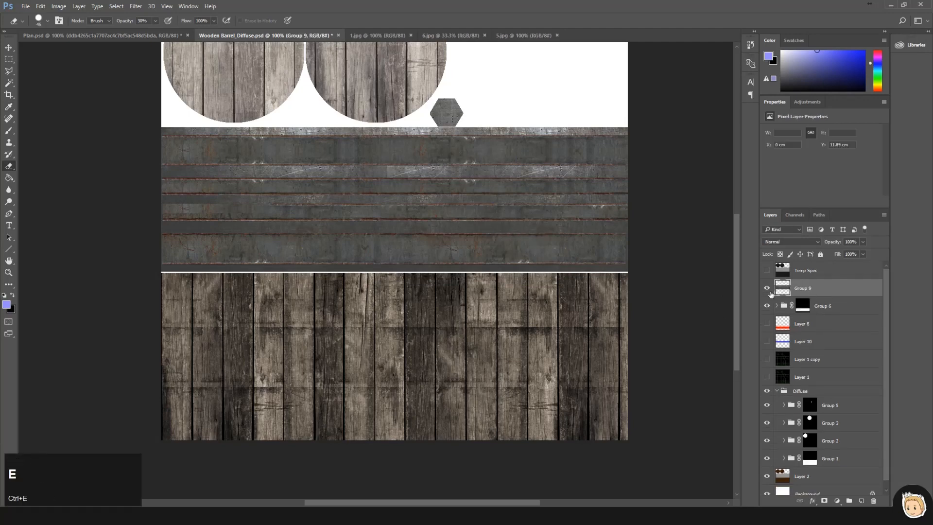
pyautogui.click(767, 288)
pyautogui.click(768, 289)
pyautogui.click(768, 309)
pyautogui.click(768, 308)
# - Move the Diffuse group directly below Group 6, place Group 5 above Group 9, and save the file
pyautogui.moveTo(805, 394); pyautogui.dragTo(794, 319)
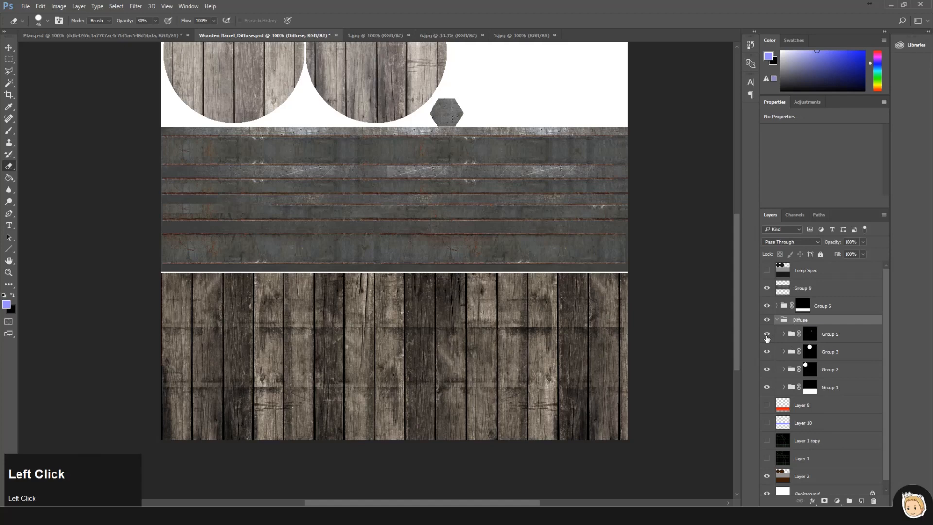
pyautogui.moveTo(826, 335); pyautogui.dragTo(769, 290)
pyautogui.hotkey('ctrl', 's')
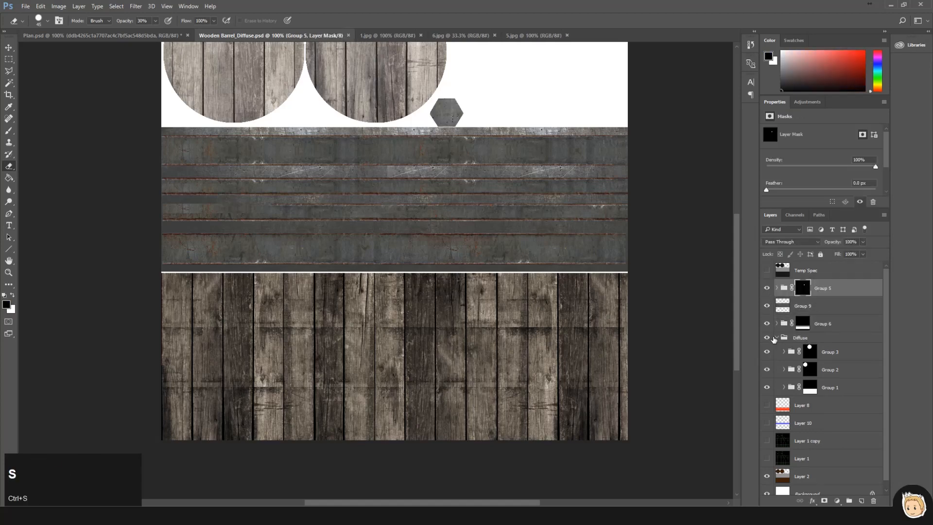
# - Switch to Marmoset Toolbag and load Wooden Barrel_Spec.png as the barrel material's gloss map
pyautogui.hotkey('alt', 'Tab')
pyautogui.keyDown('alt'); pyautogui.click(544, 220); pyautogui.keyUp('alt')
pyautogui.keyDown('alt'); pyautogui.moveTo(544, 220); pyautogui.dragTo(557, 192); pyautogui.keyUp('alt')
pyautogui.moveTo(859, 287); pyautogui.dragTo(880, 286)
pyautogui.click(813, 271)
pyautogui.doubleClick(160, 80)
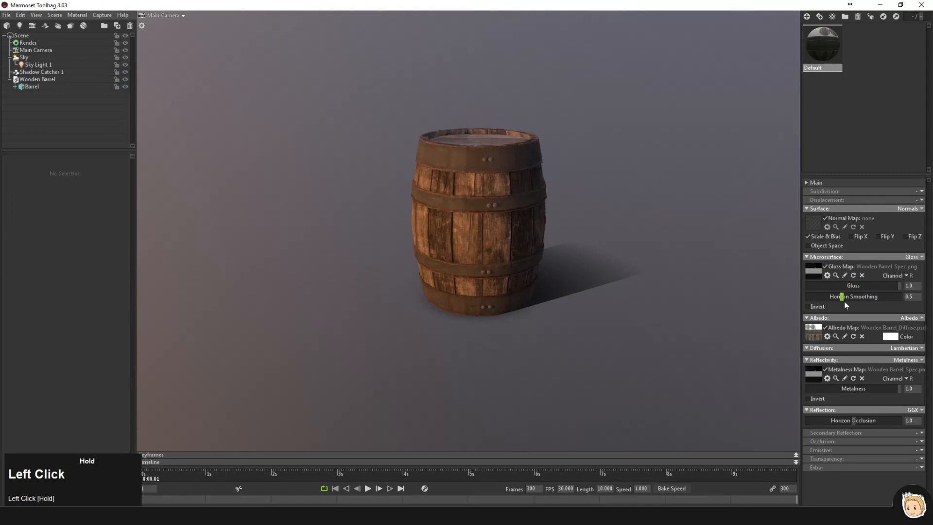
# - Try the gloss map inverted and at different gloss strengths while rotating the lighting around the barrel
pyautogui.click(808, 307)
pyautogui.moveTo(869, 287); pyautogui.dragTo(824, 286)
pyautogui.moveTo(573, 245)
pyautogui.keyDown('shift'); pyautogui.mouseDown()
pyautogui.moveTo(565, 244)
pyautogui.moveTo(687, 238)
pyautogui.moveTo(615, 248)
pyautogui.moveTo(563, 241)
pyautogui.mouseUp(); pyautogui.keyUp('shift')
pyautogui.moveTo(827, 286); pyautogui.dragTo(887, 292)
pyautogui.moveTo(779, 281); pyautogui.dragTo(829, 312)
pyautogui.click(808, 306)
pyautogui.moveTo(583, 250)
pyautogui.keyDown('shift'); pyautogui.mouseDown()
pyautogui.moveTo(674, 250)
pyautogui.moveTo(646, 231)
pyautogui.moveTo(621, 264)
pyautogui.moveTo(552, 252)
pyautogui.moveTo(602, 233)
pyautogui.moveTo(544, 229)
pyautogui.moveTo(406, 254)
pyautogui.mouseUp(); pyautogui.keyUp('shift')
# - Switch back to Photoshop, expand Group 1 in the Diffuse group and select Layer 9
pyautogui.hotkey('alt', 'Tab')
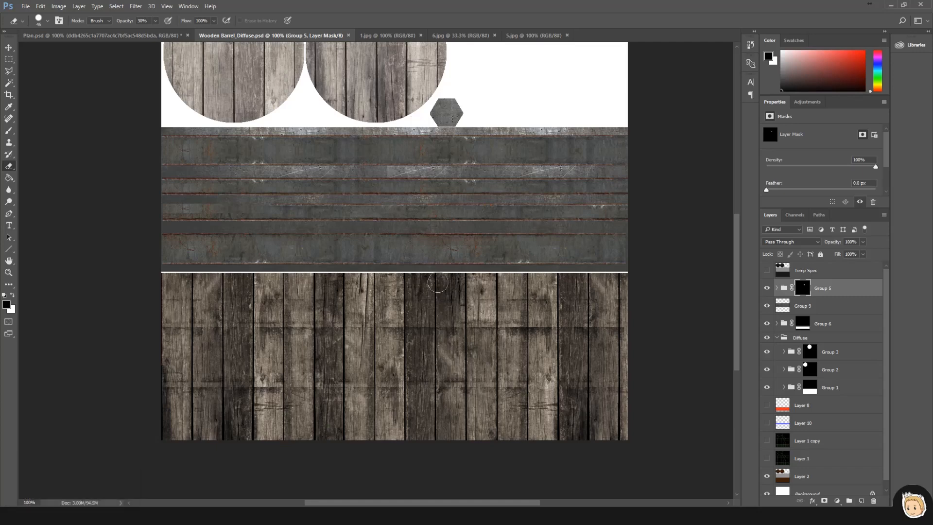
pyautogui.scroll(-1, 797, 384)
pyautogui.scroll(1, 799, 384)
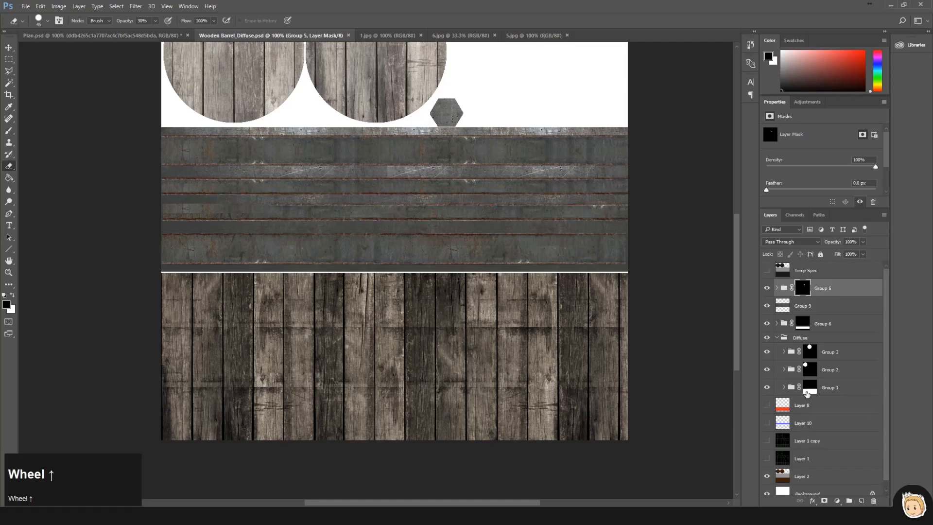
pyautogui.click(768, 338)
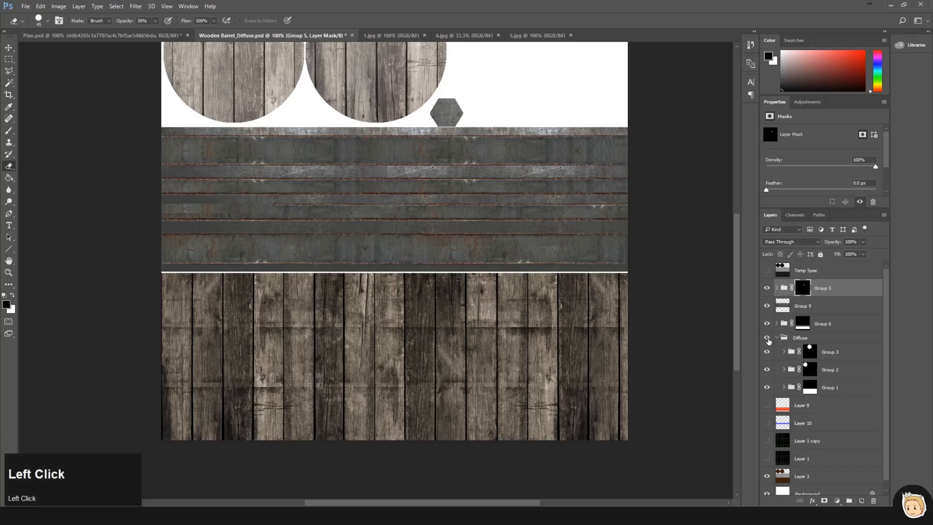
pyautogui.click(784, 388)
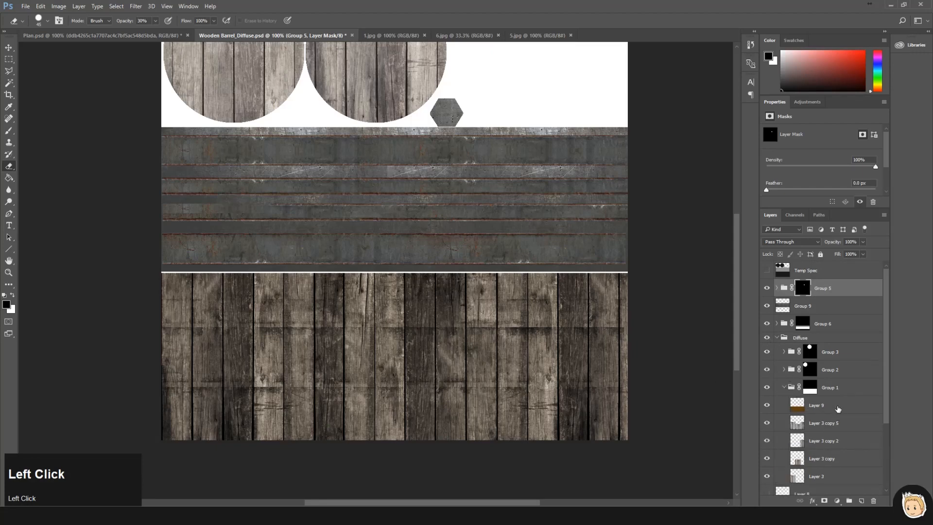
pyautogui.click(838, 409)
# - Select one plank right of the wood section's centre and fill it with orange-brown on a new layer above Layer 9
pyautogui.press('m')
pyautogui.moveTo(467, 273); pyautogui.dragTo(496, 447)
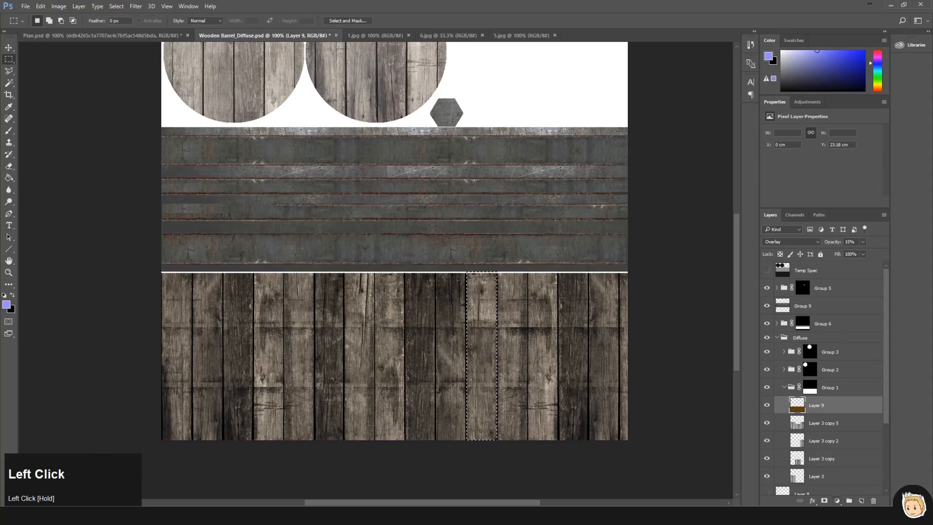
pyautogui.click(861, 501)
pyautogui.press('g')
pyautogui.click(879, 90)
pyautogui.click(844, 73)
pyautogui.click(489, 371)
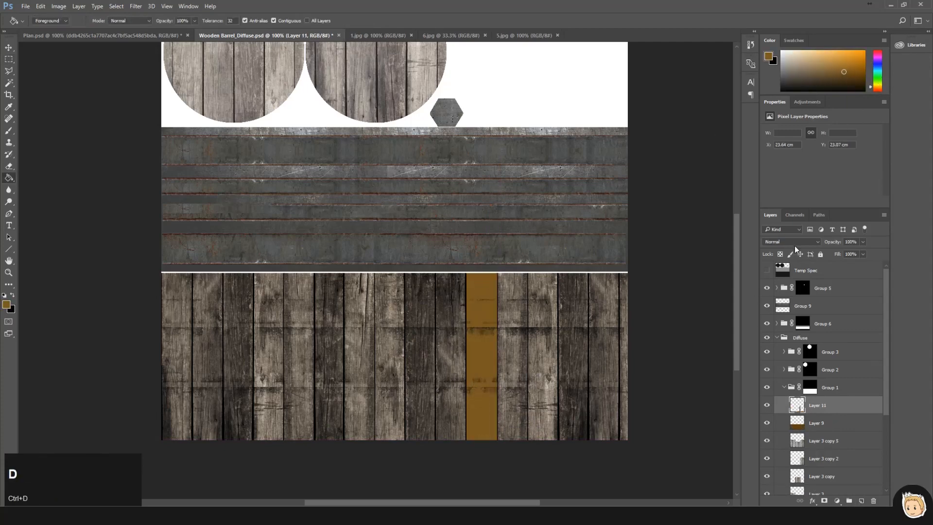
# - Set the plank tint layer's blend mode to Overlay and its opacity to 18%
pyautogui.click(791, 241)
pyautogui.click(787, 320)
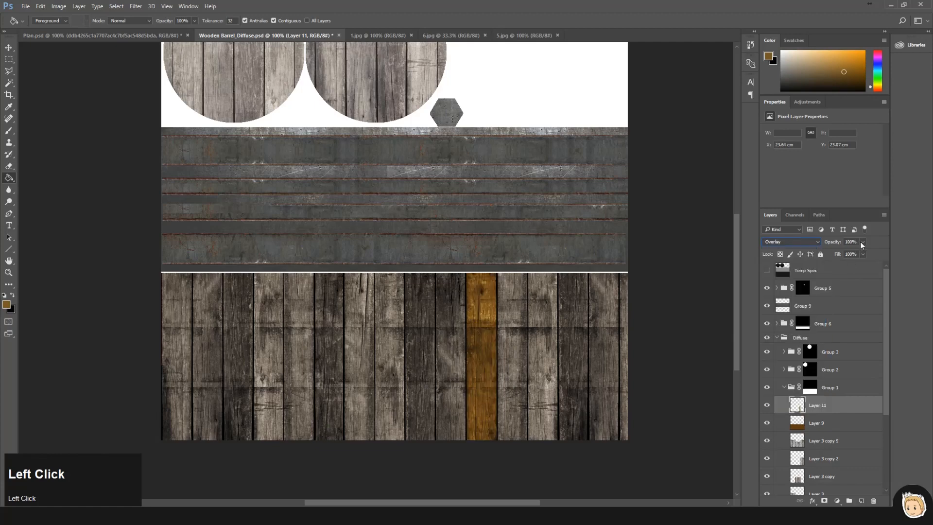
pyautogui.moveTo(850, 253); pyautogui.dragTo(832, 253)
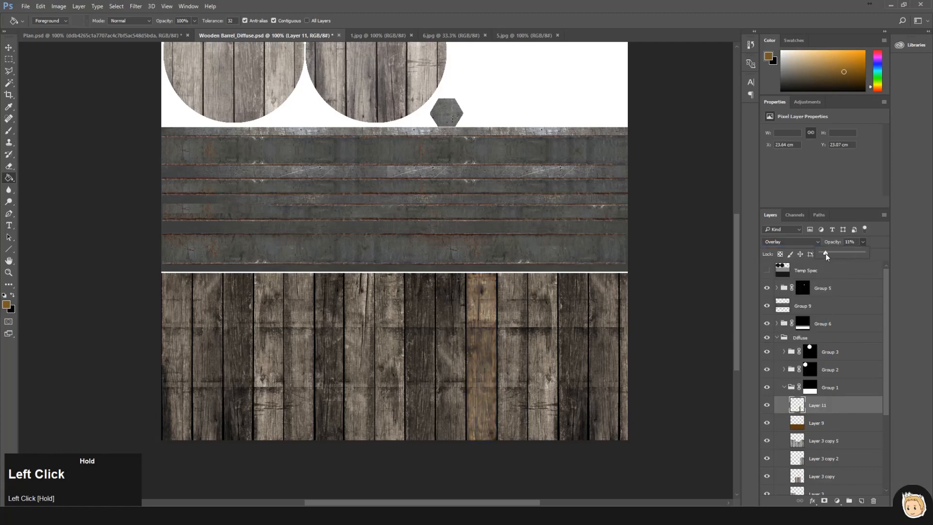
# - Break up the plank's orange-brown tint using the Eraser with a textured brush, and adjust the tint layer's opacity
pyautogui.press('e')
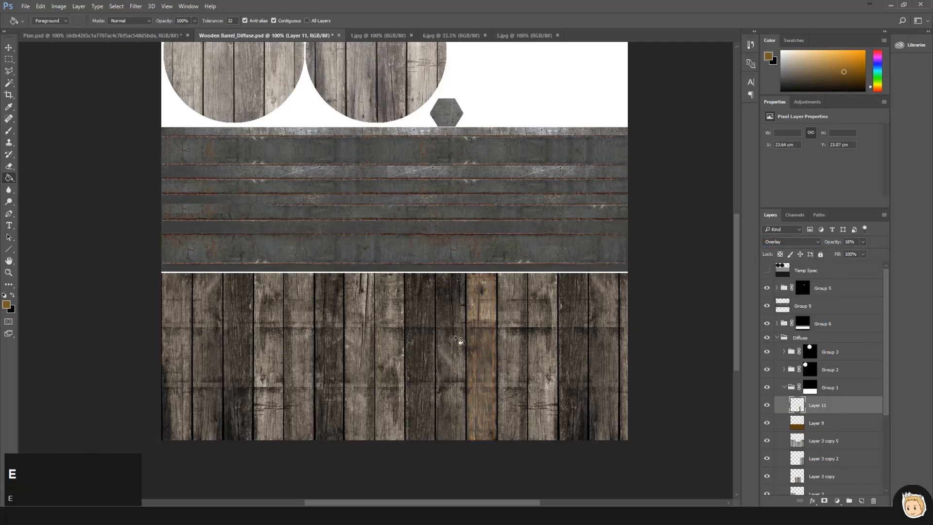
pyautogui.rightClick(486, 337)
pyautogui.scroll(-3, 532, 418)
pyautogui.click(509, 458)
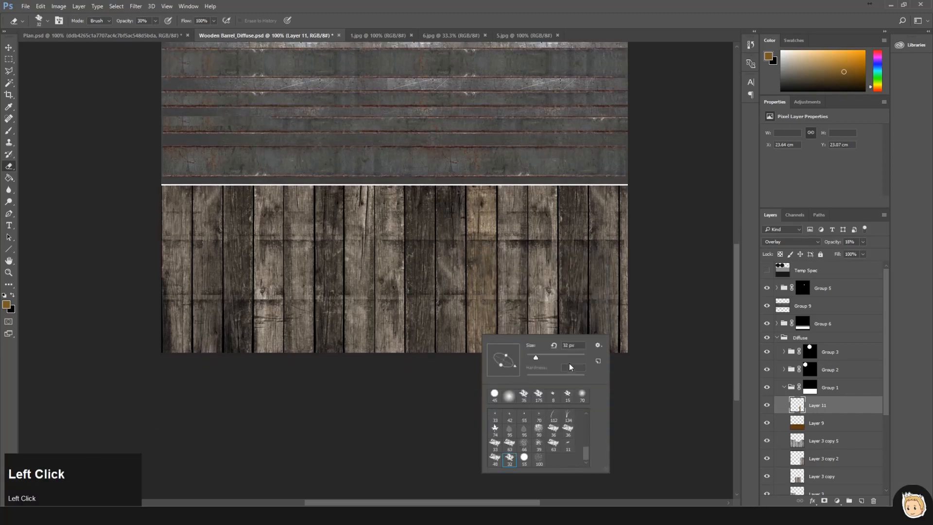
pyautogui.click(471, 282)
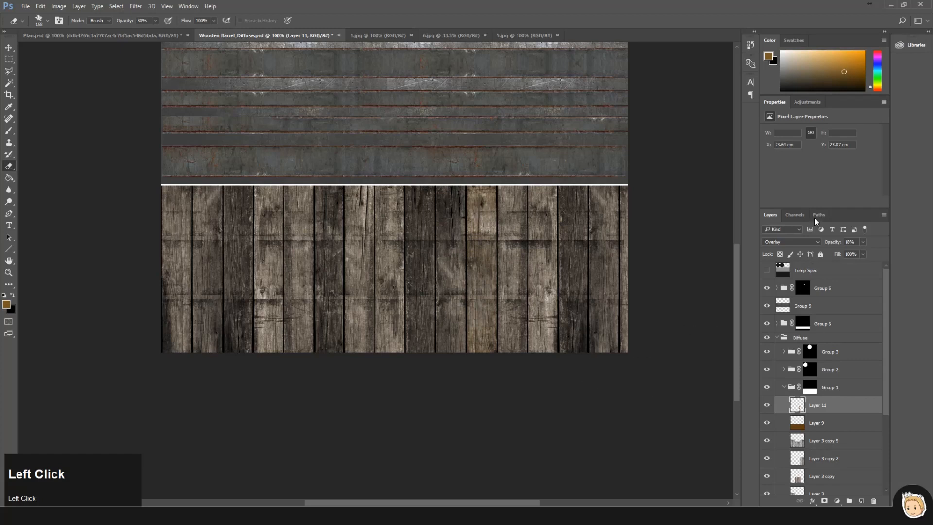
pyautogui.moveTo(856, 252); pyautogui.dragTo(853, 252)
# - Open the Plan.psd document and examine the wooden barrel reference photos
pyautogui.hotkey('alt', 'Tab')
pyautogui.hotkey('alt', 'Tab')
pyautogui.click(152, 39)
pyautogui.moveTo(577, 274); pyautogui.dragTo(413, 272)
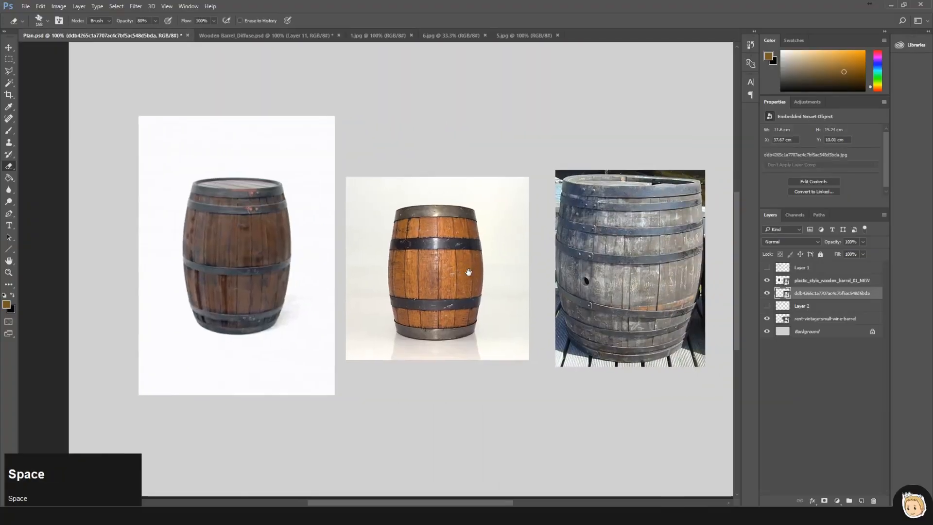
# - Return to Wooden Barrel_Diffuse.psd, set Layer 3 copy 5's opacity to 57%, and save the document
pyautogui.moveTo(647, 276); pyautogui.dragTo(537, 275)
pyautogui.click(264, 35)
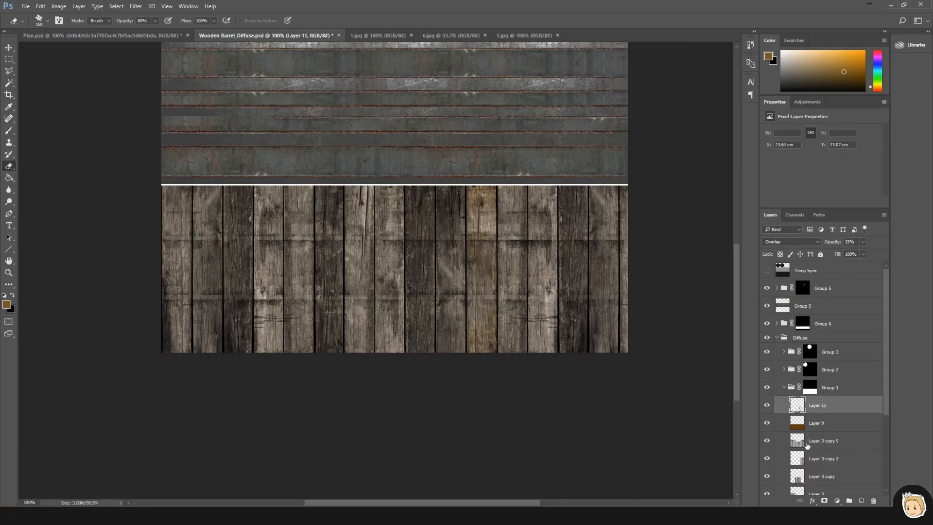
pyautogui.click(821, 440)
pyautogui.moveTo(857, 254); pyautogui.dragTo(844, 251)
pyautogui.hotkey('ctrl', 's')
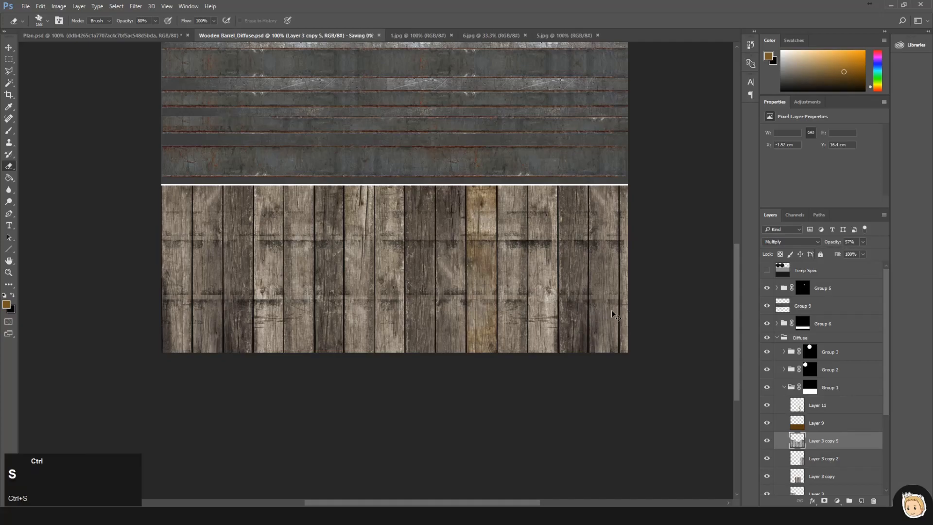
# - Switch to Marmoset Toolbag and check the updated wood planks on the barrel from several angles
pyautogui.hotkey('alt', 'Tab')
pyautogui.keyDown('alt'); pyautogui.moveTo(558, 286); pyautogui.dragTo(535, 228); pyautogui.keyUp('alt')
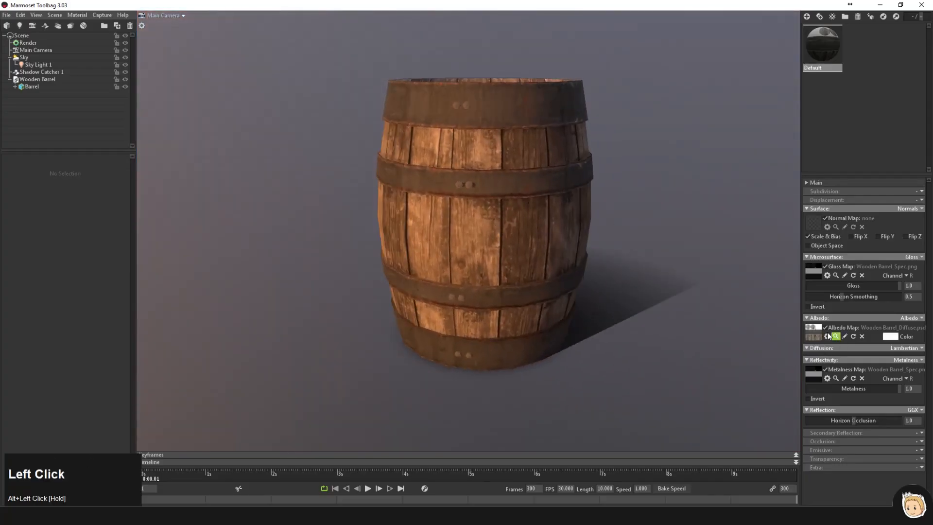
pyautogui.keyDown('alt'); pyautogui.moveTo(707, 349); pyautogui.dragTo(552, 223, button='right'); pyautogui.keyUp('alt')
pyautogui.keyDown('alt'); pyautogui.moveTo(553, 223); pyautogui.dragTo(526, 218); pyautogui.keyUp('alt')
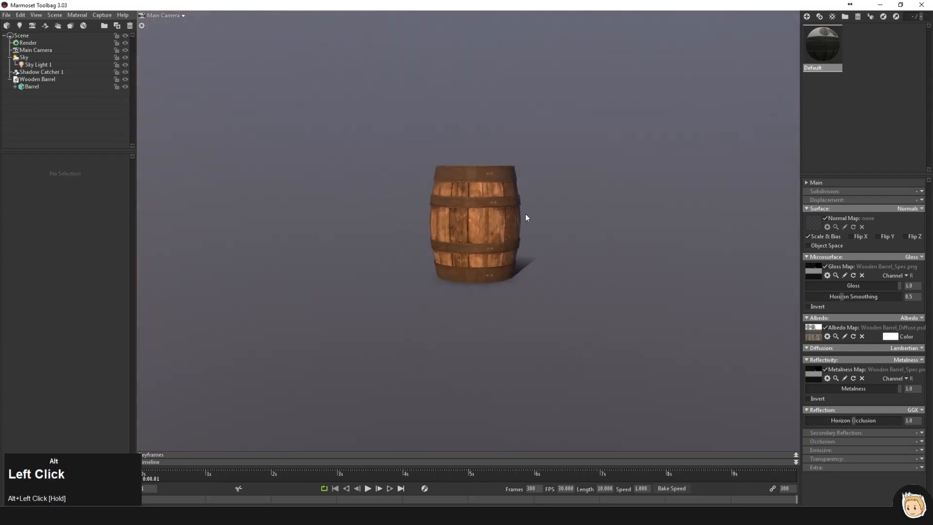
# - Duplicate the barrel and lay the copy on its side beside the upright one
pyautogui.click(481, 222)
pyautogui.hotkey('ctrl', 'd')
pyautogui.moveTo(407, 275); pyautogui.dragTo(602, 272)
pyautogui.moveTo(583, 186); pyautogui.dragTo(588, 147)
pyautogui.moveTo(567, 236); pyautogui.dragTo(486, 209)
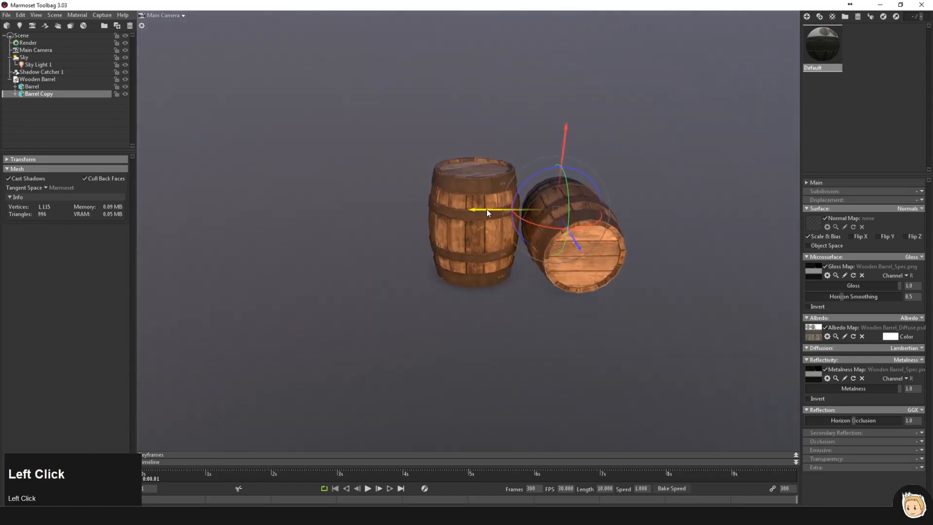
# - Rotate the sky lighting around the scene and frame both barrels together in the camera view
pyautogui.keyDown('shift'); pyautogui.moveTo(669, 222); pyautogui.dragTo(612, 242); pyautogui.keyUp('shift')
pyautogui.click(540, 269)
pyautogui.moveTo(540, 269)
pyautogui.keyDown('alt'); pyautogui.mouseDown()
pyautogui.moveTo(456, 259)
pyautogui.moveTo(471, 250)
pyautogui.moveTo(715, 234)
pyautogui.moveTo(529, 259)
pyautogui.mouseUp(); pyautogui.keyUp('alt')
pyautogui.keyDown('alt'); pyautogui.moveTo(529, 259); pyautogui.dragTo(554, 265, button='right'); pyautogui.keyUp('alt')
pyautogui.keyDown('alt'); pyautogui.moveTo(554, 265); pyautogui.dragTo(503, 304, button='middle'); pyautogui.keyUp('alt')
pyautogui.keyDown('alt'); pyautogui.moveTo(504, 306); pyautogui.dragTo(506, 264, button='right'); pyautogui.keyUp('alt')
pyautogui.keyDown('alt'); pyautogui.moveTo(505, 264); pyautogui.dragTo(511, 250, button='middle'); pyautogui.keyUp('alt')
pyautogui.keyDown('alt'); pyautogui.moveTo(510, 249); pyautogui.dragTo(535, 256); pyautogui.keyUp('alt')
# - Switch to Photoshop and place the 4.jpg grunge image over the wood plank section
pyautogui.hotkey('alt', 'Tab')
pyautogui.click(9, 47)
pyautogui.scroll(6, 472, 259)
pyautogui.scroll(-2, 473, 259)
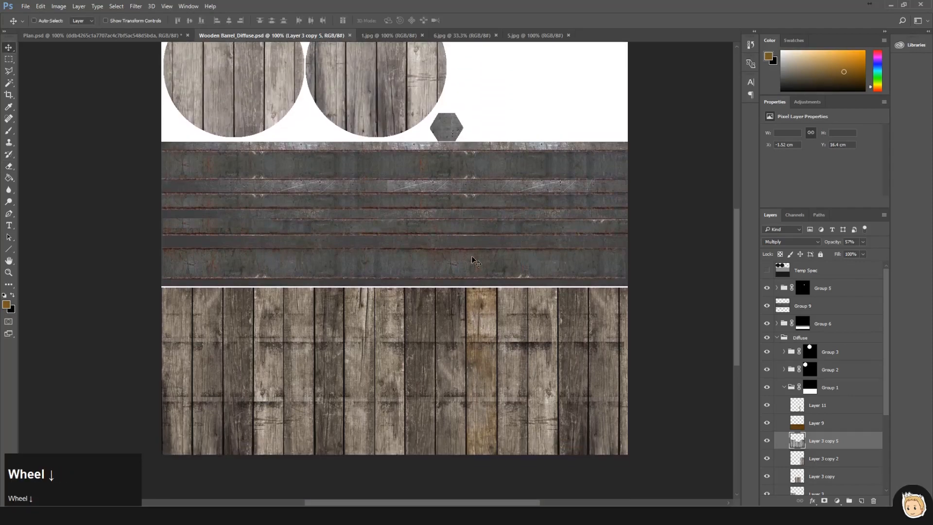
pyautogui.scroll(-3, 472, 258)
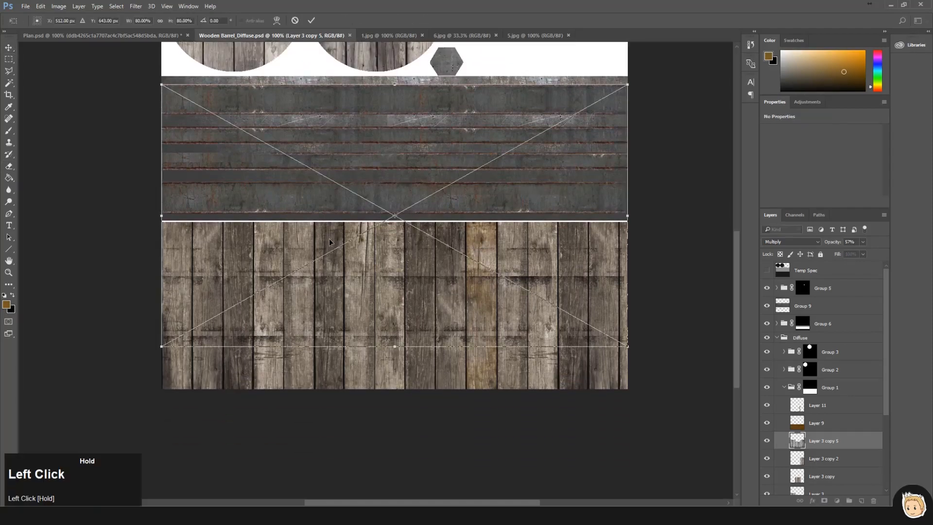
pyautogui.moveTo(515, 261); pyautogui.dragTo(511, 360)
pyautogui.press('Return')
# - Move the placed grunge layer above Layer 11 and mask it to Layer 9's area
pyautogui.scroll(-3, 832, 374)
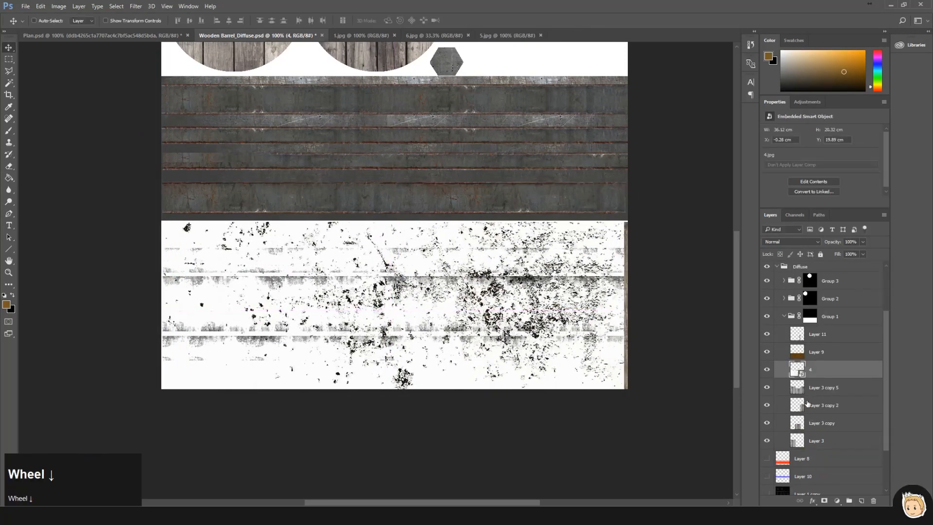
pyautogui.moveTo(809, 369); pyautogui.dragTo(802, 343)
pyautogui.keyDown('ctrl'); pyautogui.click(798, 371); pyautogui.keyUp('ctrl')
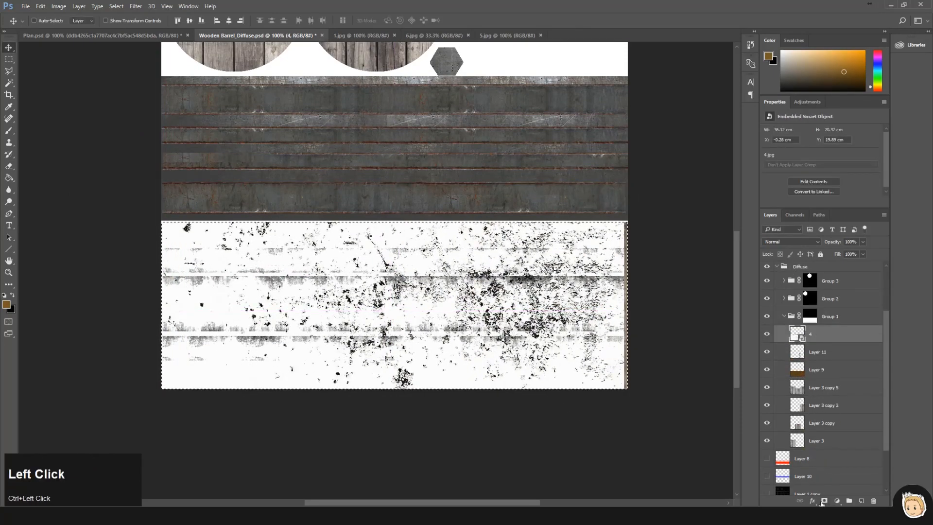
pyautogui.click(824, 501)
# - Enlarge the grunge image to about 37.78 × 21.27 cm so it covers the whole wood section
pyautogui.click(797, 334)
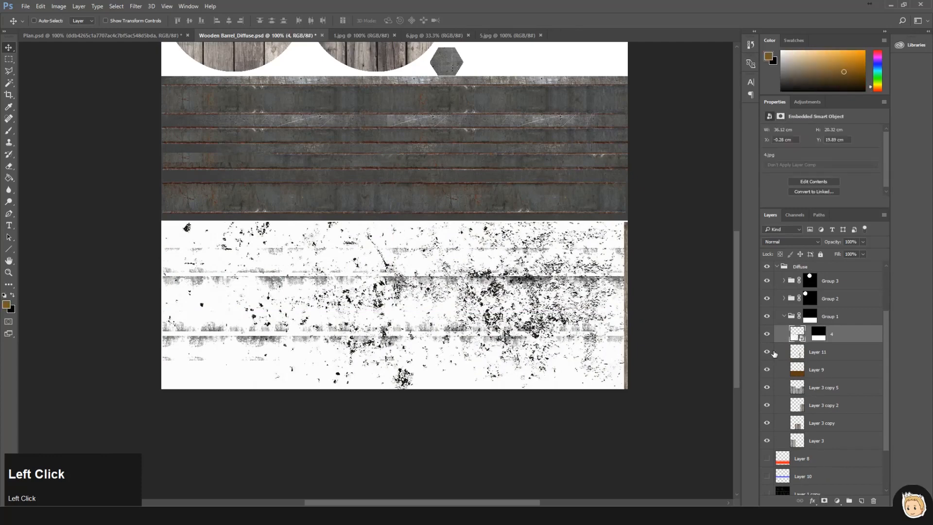
pyautogui.hotkey('ctrl', 't')
pyautogui.moveTo(626, 444)
pyautogui.mouseDown()
pyautogui.moveTo(646, 455)
pyautogui.moveTo(628, 451)
pyautogui.mouseUp()
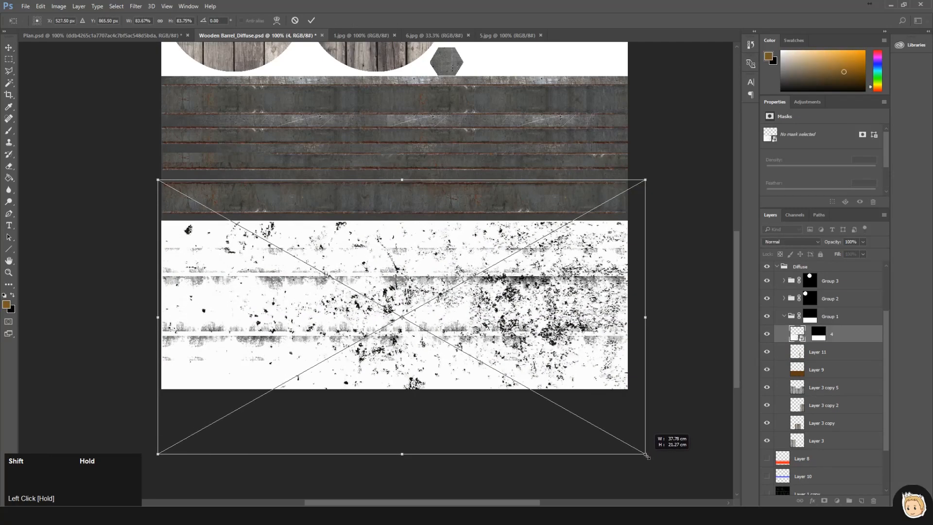
pyautogui.press('Return')
# - Set the placed grunge layer's blend mode to Color Burn and its opacity to 18%
pyautogui.click(791, 241)
pyautogui.click(773, 271)
pyautogui.click(862, 242)
pyautogui.moveTo(853, 251); pyautogui.dragTo(828, 252)
pyautogui.click(791, 241)
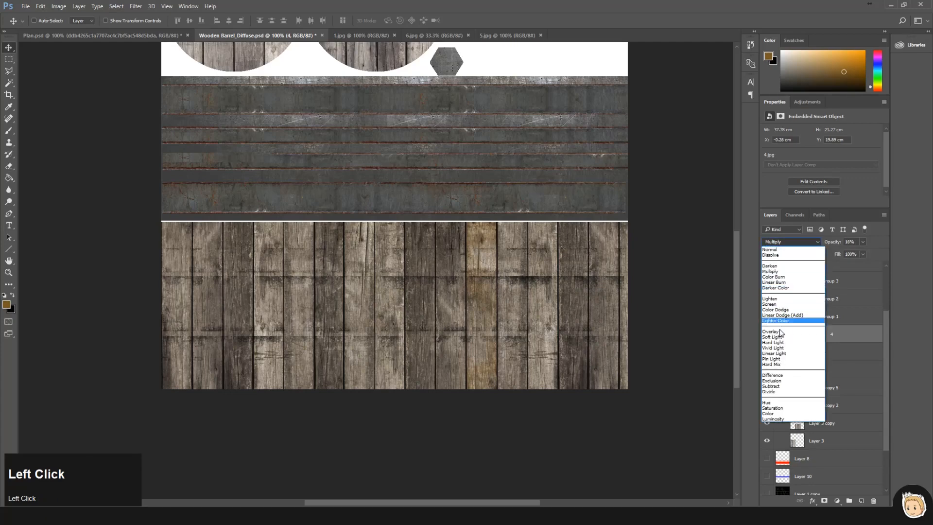
pyautogui.click(777, 335)
pyautogui.click(791, 241)
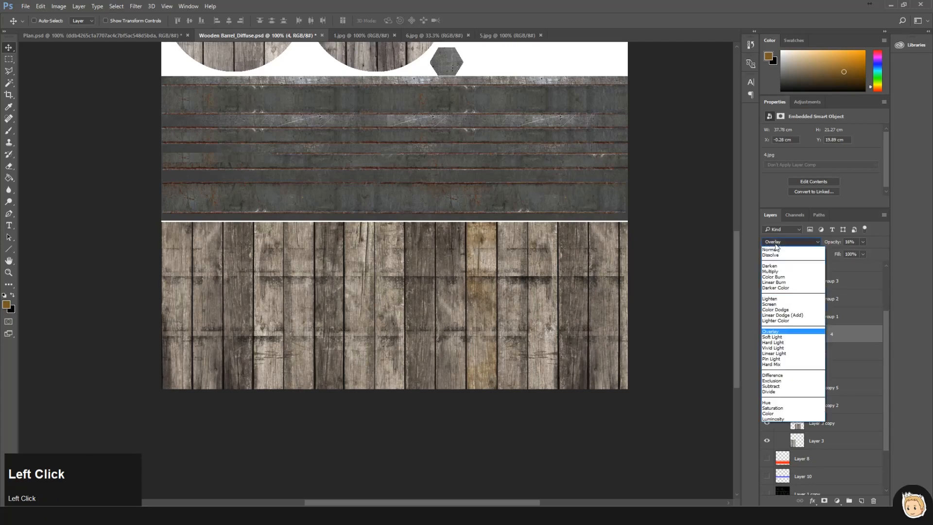
pyautogui.click(782, 280)
pyautogui.moveTo(859, 250)
pyautogui.mouseDown()
pyautogui.moveTo(886, 253)
pyautogui.moveTo(850, 252)
pyautogui.mouseUp()
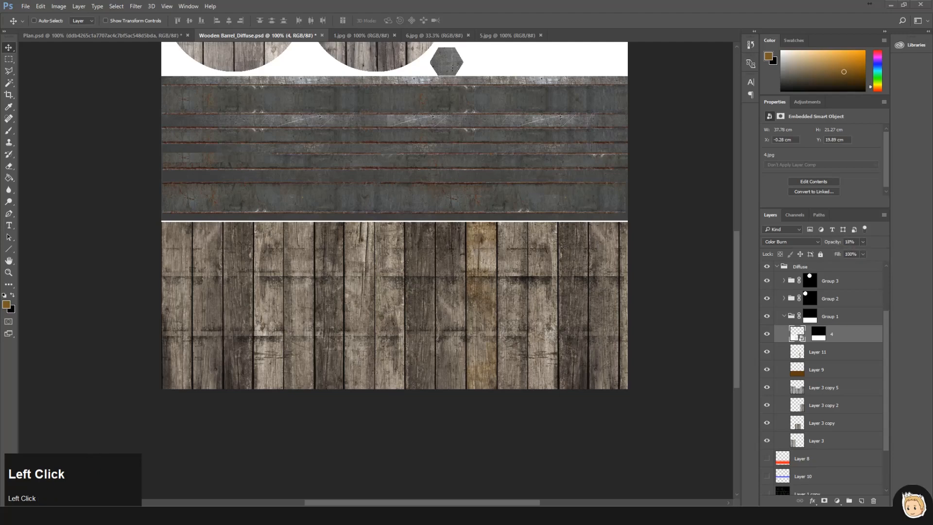
# - Copy the whole 2.jpg texture, close it, and paste it over the wood section of the barrel diffuse document
pyautogui.moveTo(0, 273); pyautogui.dragTo(588, 35)
pyautogui.hotkey('ctrl', 'a')
pyautogui.hotkey('ctrl', 'c')
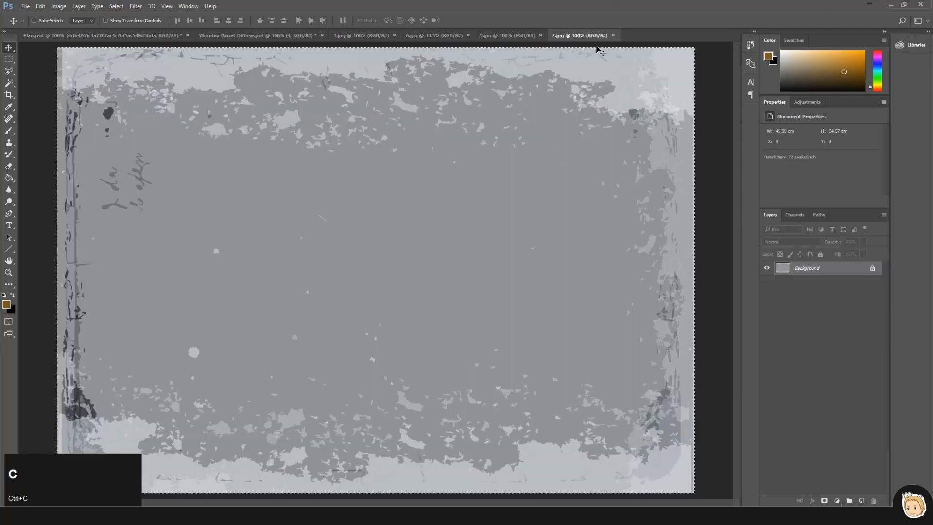
pyautogui.click(613, 35)
pyautogui.hotkey('ctrl', 'v')
pyautogui.moveTo(496, 311); pyautogui.dragTo(500, 327)
# - Try successive blend modes on the pasted texture, including Overlay, Linear Light, Divide and Luminosity
pyautogui.click(787, 242)
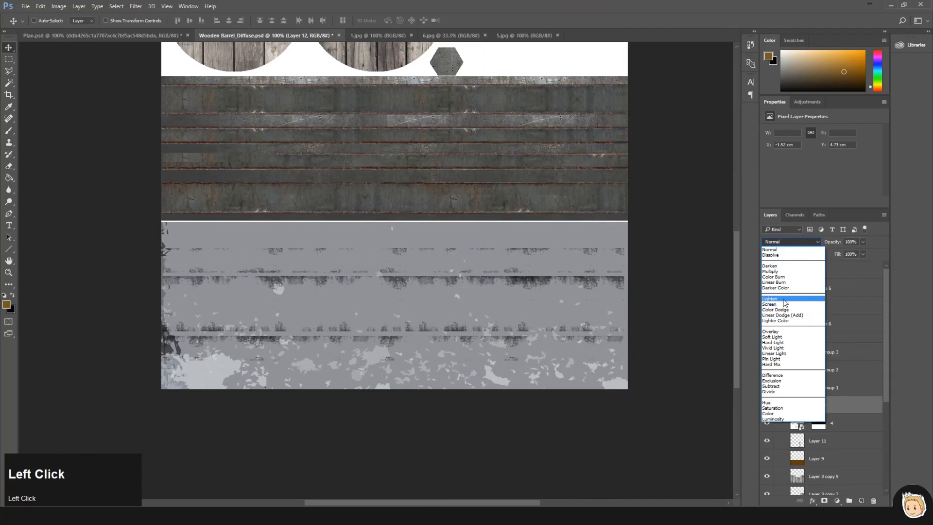
pyautogui.click(783, 301)
pyautogui.hotkey('shift', '+')
pyautogui.hotkey('shift', '+')
pyautogui.hotkey('shift', '+')
pyautogui.hotkey('shift', '+')
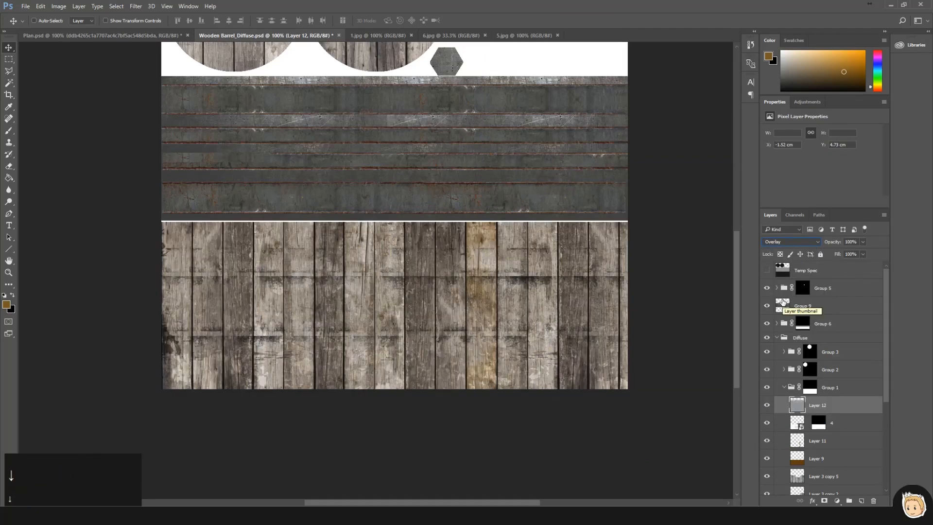
pyautogui.hotkey('shift', '+')
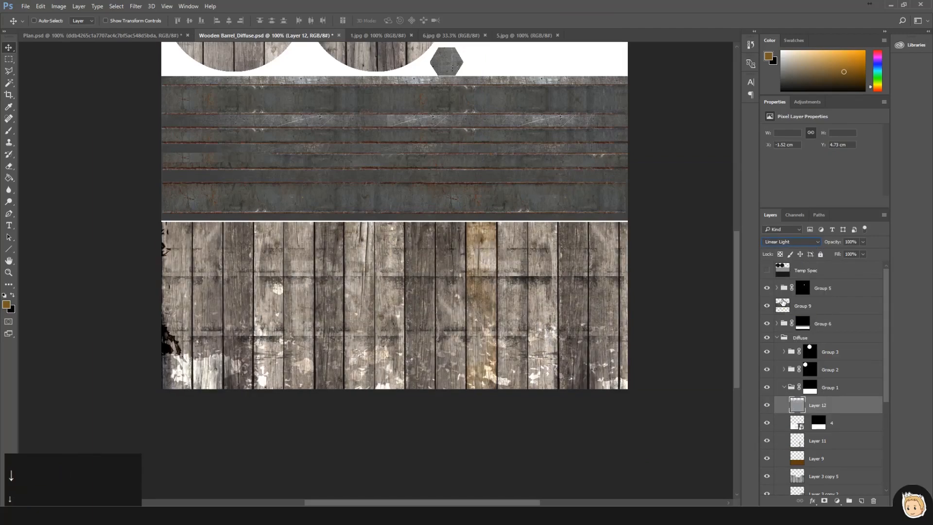
pyautogui.hotkey('shift', '+')
pyautogui.hotkey('shift', '+')
pyautogui.hotkey('shift', '+')
pyautogui.hotkey('shift', '+')
pyautogui.hotkey('shift', '+')
pyautogui.hotkey('shift', '+')
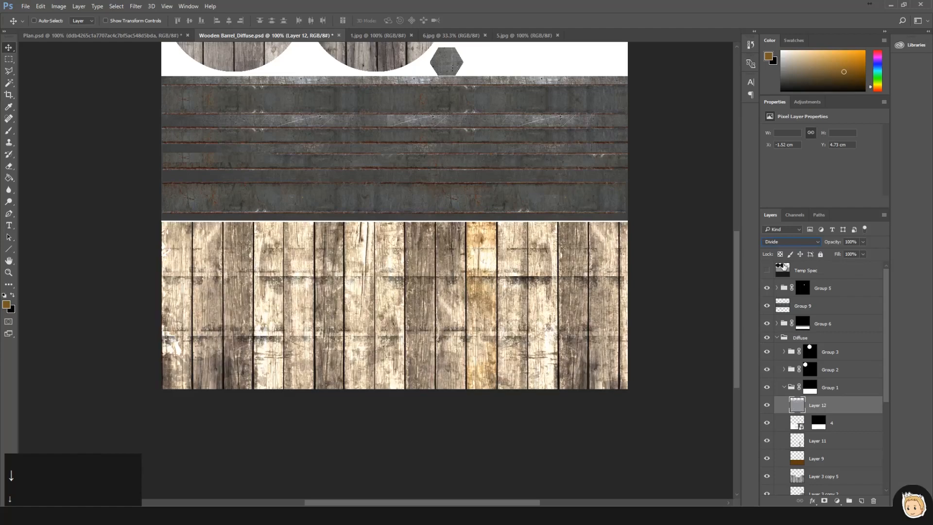
pyautogui.hotkey('shift', '+')
pyautogui.hotkey('shift', '+')
pyautogui.hotkey('shift', '+')
pyautogui.hotkey('shift', '+')
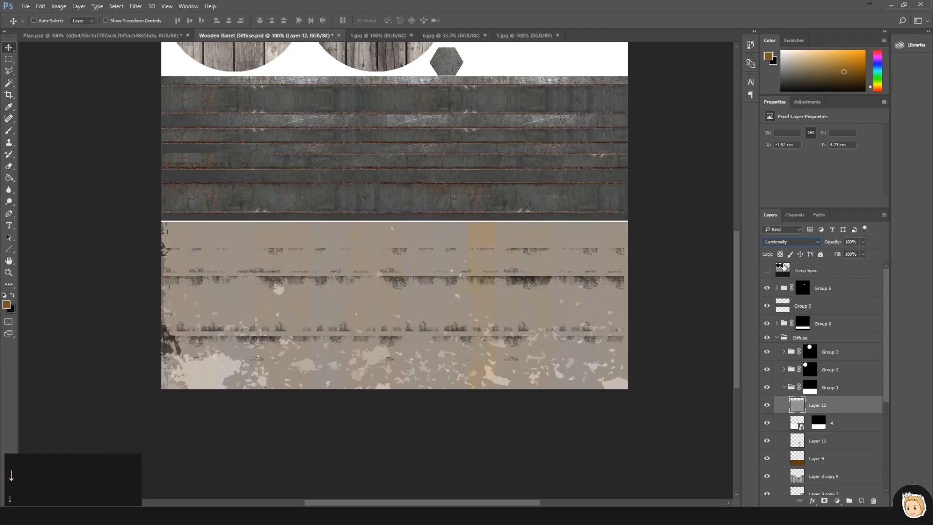
# - Set the pasted texture's blend mode to Multiply and lower its white input level to 167 with Levels
pyautogui.click(806, 244)
pyautogui.click(791, 272)
pyautogui.hotkey('ctrl', 'l')
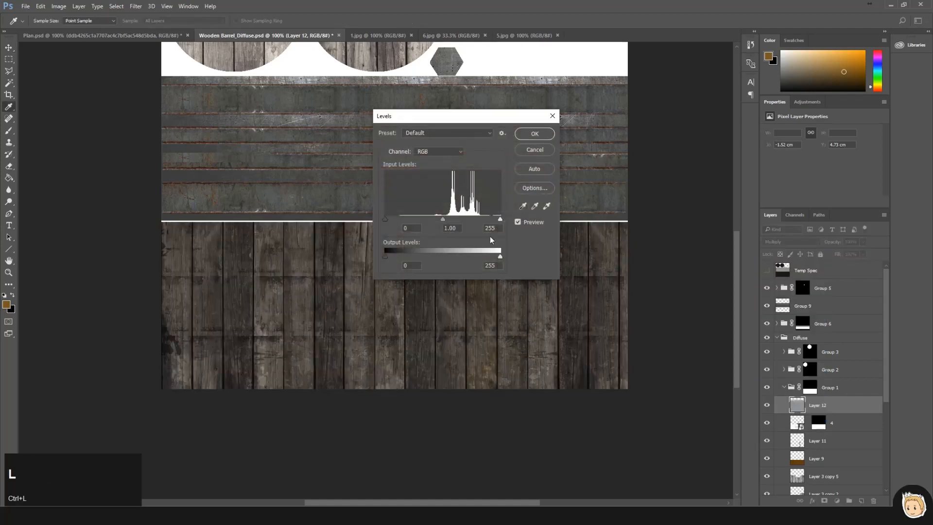
pyautogui.click(386, 220)
pyautogui.moveTo(500, 219); pyautogui.dragTo(460, 225)
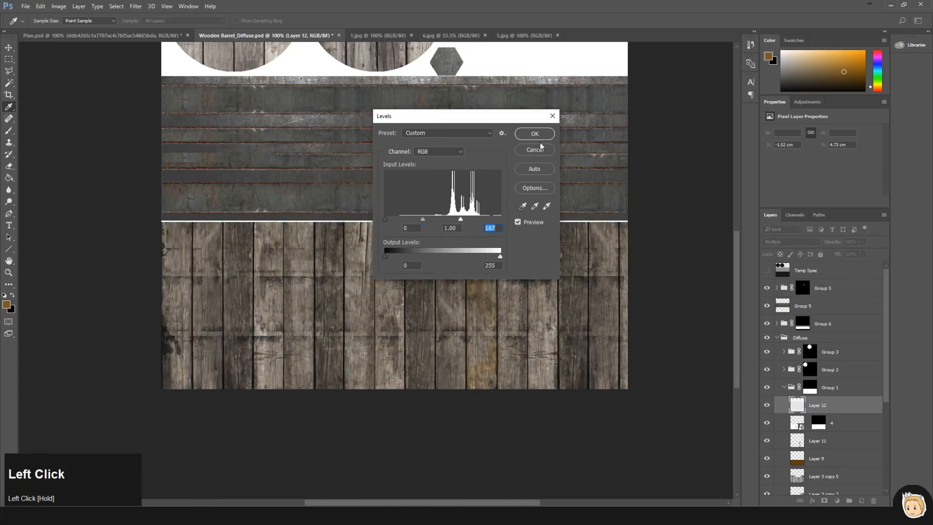
pyautogui.click(535, 134)
# - Compare the wood with and without the pasted texture, save, and check both barrels in Marmoset Toolbag
pyautogui.click(766, 406)
pyautogui.hotkey('ctrl', 's')
pyautogui.hotkey('alt', 'Tab')
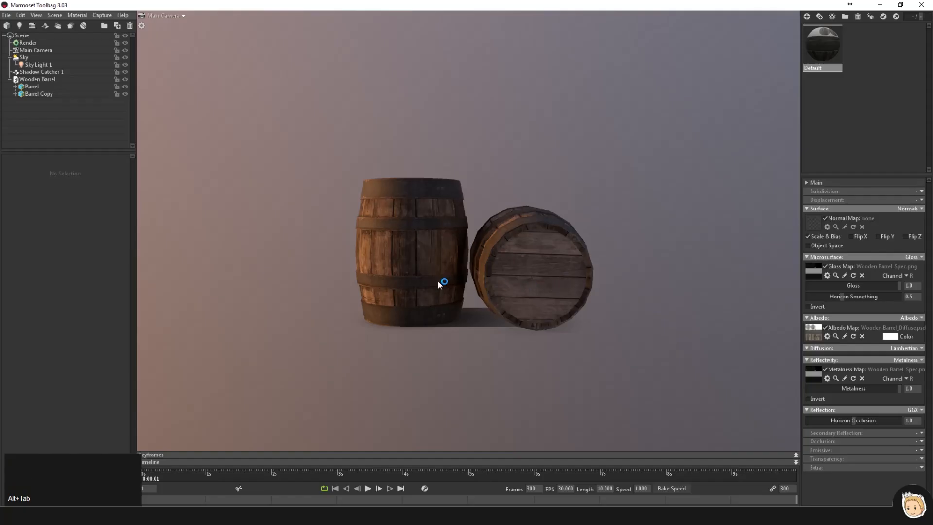
pyautogui.keyDown('alt'); pyautogui.moveTo(438, 282); pyautogui.dragTo(554, 280); pyautogui.keyUp('alt')
# - Return to Photoshop, shift the Layer 12 grunge texture horizontally to X 1.31 cm, and save
pyautogui.hotkey('alt', 'Tab')
pyautogui.hotkey('alt', 'Tab')
pyautogui.hotkey('alt', 'Tab')
pyautogui.moveTo(528, 370)
pyautogui.keyDown('shift'); pyautogui.mouseDown()
pyautogui.moveTo(506, 369)
pyautogui.moveTo(523, 369)
pyautogui.mouseUp(); pyautogui.keyUp('shift')
pyautogui.hotkey('ctrl', 's')
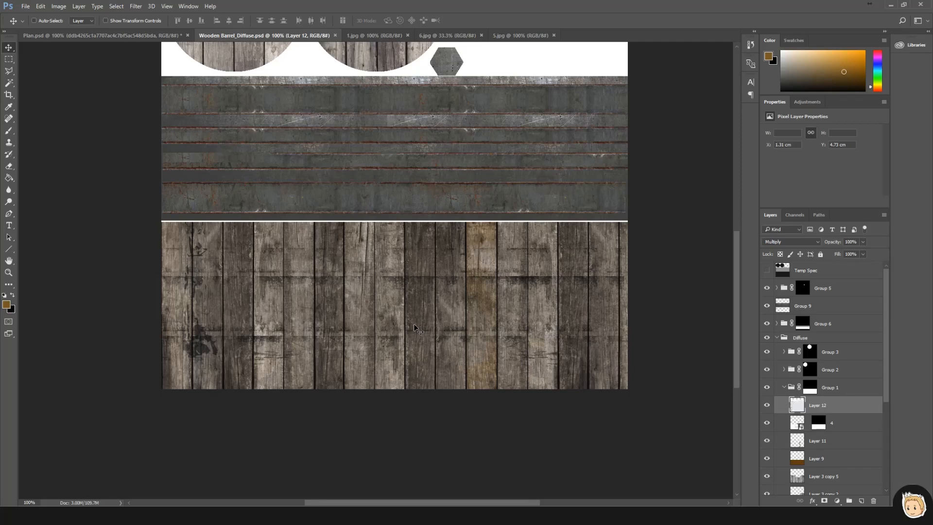
pyautogui.press('space')
pyautogui.moveTo(415, 170); pyautogui.dragTo(424, 151)
# - Switch to Marmoset Toolbag and inspect the shifted grunge on both barrels from different angles
pyautogui.hotkey('alt', 'Tab')
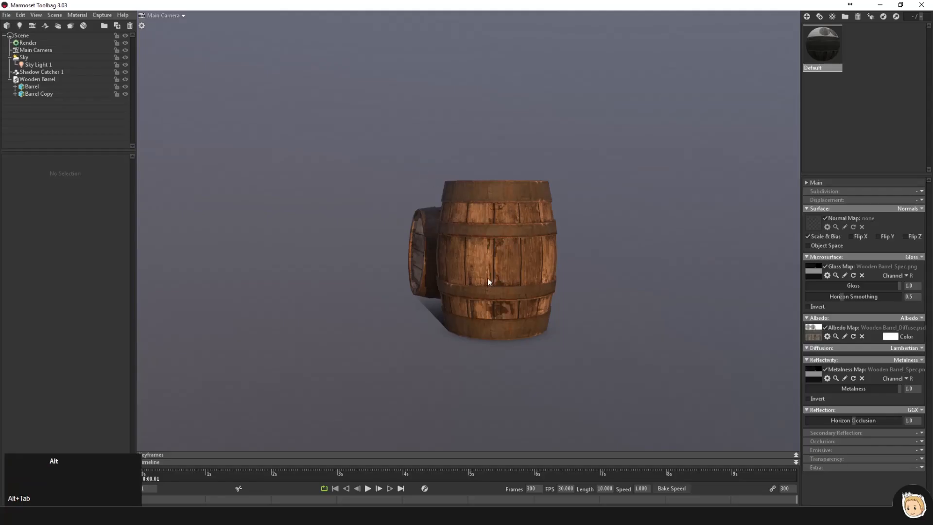
pyautogui.keyDown('alt'); pyautogui.moveTo(488, 278); pyautogui.dragTo(320, 297); pyautogui.keyUp('alt')
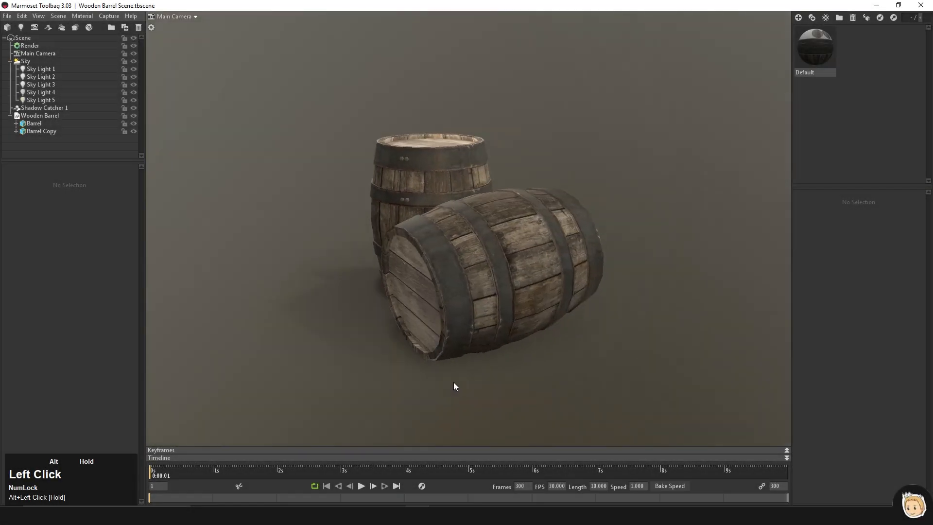
pyautogui.keyDown('alt'); pyautogui.moveTo(455, 387); pyautogui.dragTo(583, 371); pyautogui.keyUp('alt')
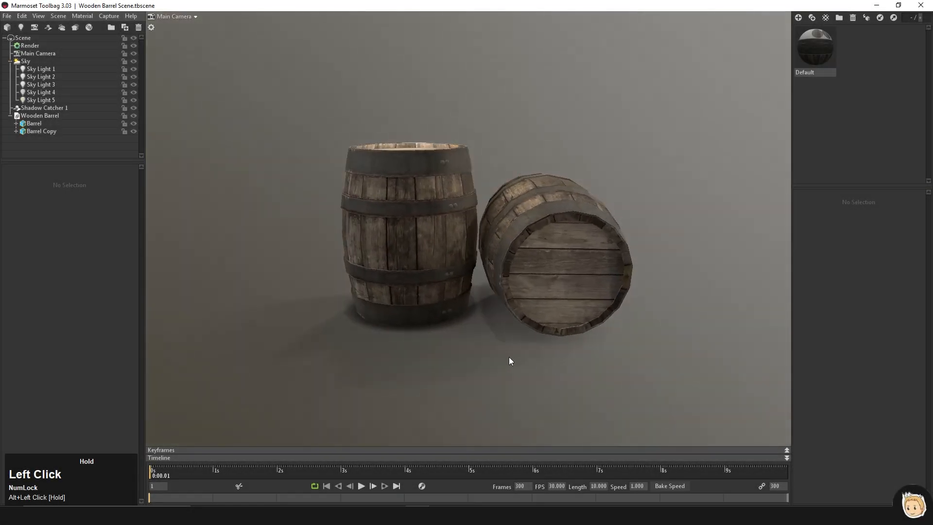
# - Switch to Photoshop, check which part of the texture Group 5 controls, and rename the group as Rivet
pyautogui.hotkey('alt', 'Tab')
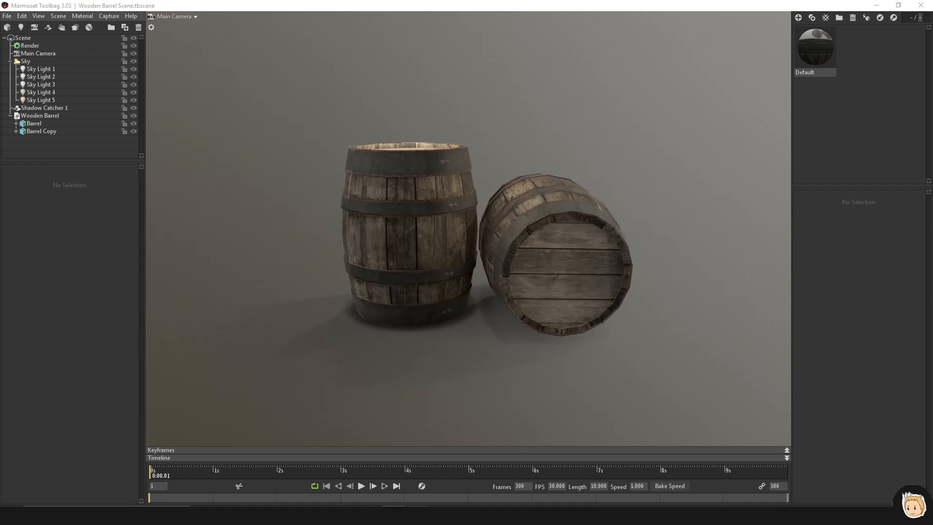
pyautogui.click(372, 515)
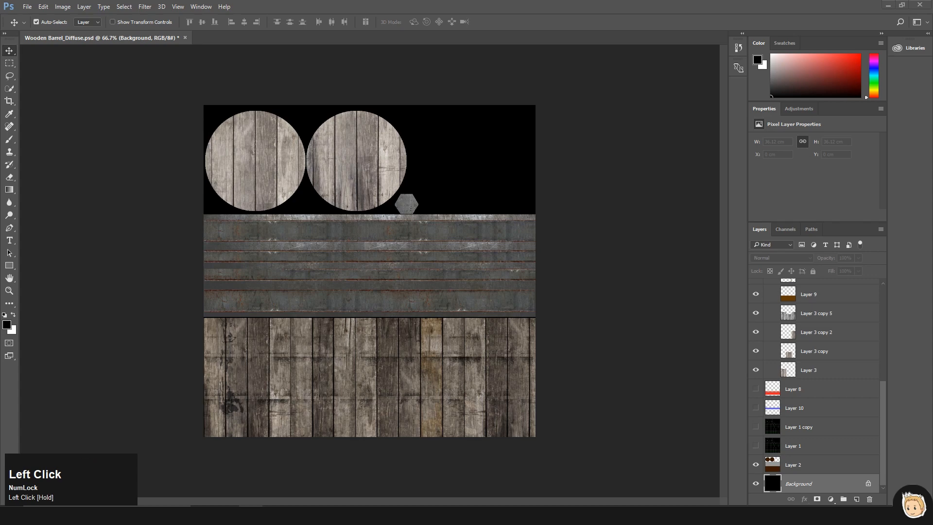
pyautogui.scroll(5, 826, 388)
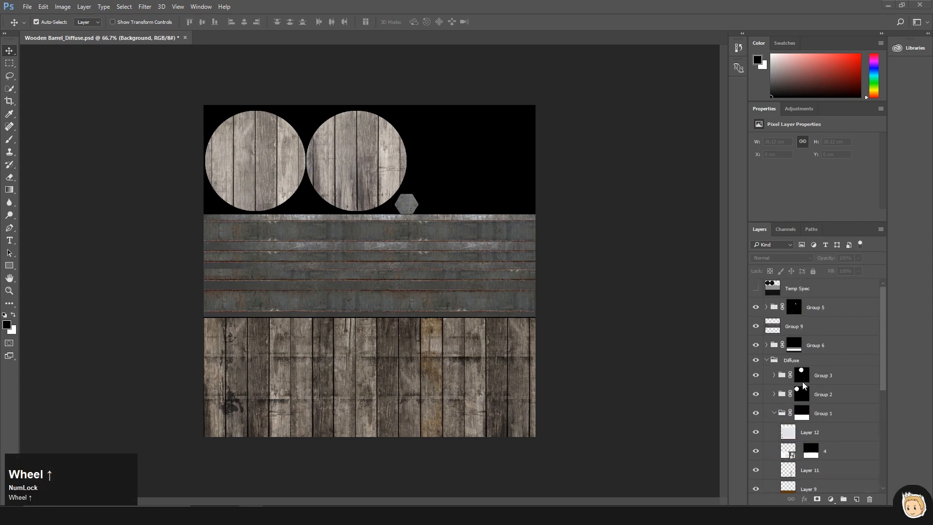
pyautogui.click(767, 308)
pyautogui.click(766, 308)
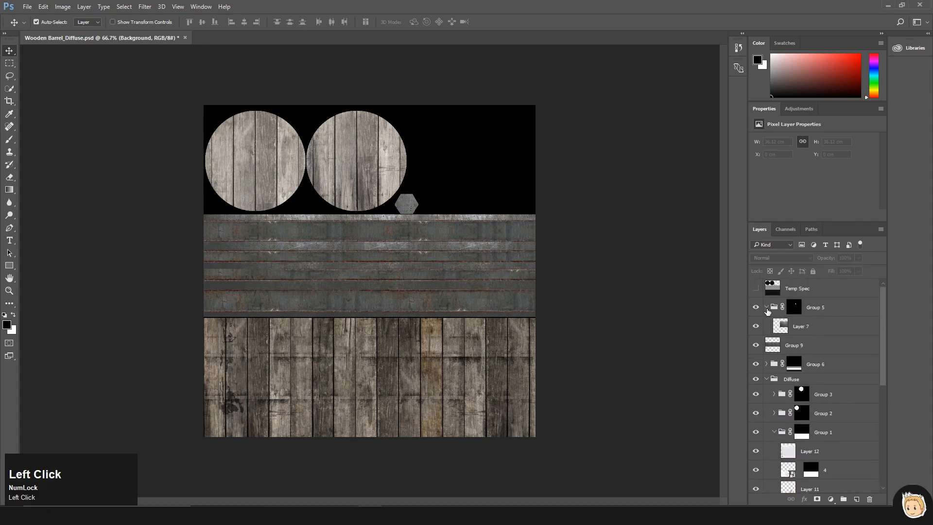
pyautogui.click(767, 308)
pyautogui.click(756, 307)
pyautogui.click(756, 307)
pyautogui.click(755, 308)
pyautogui.click(756, 307)
pyautogui.doubleClick(819, 308)
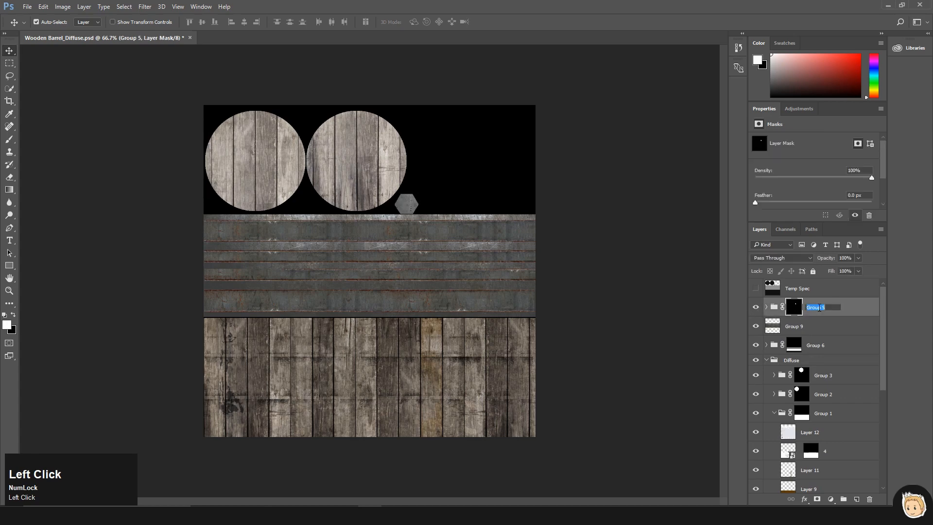
pyautogui.write('Rivet')
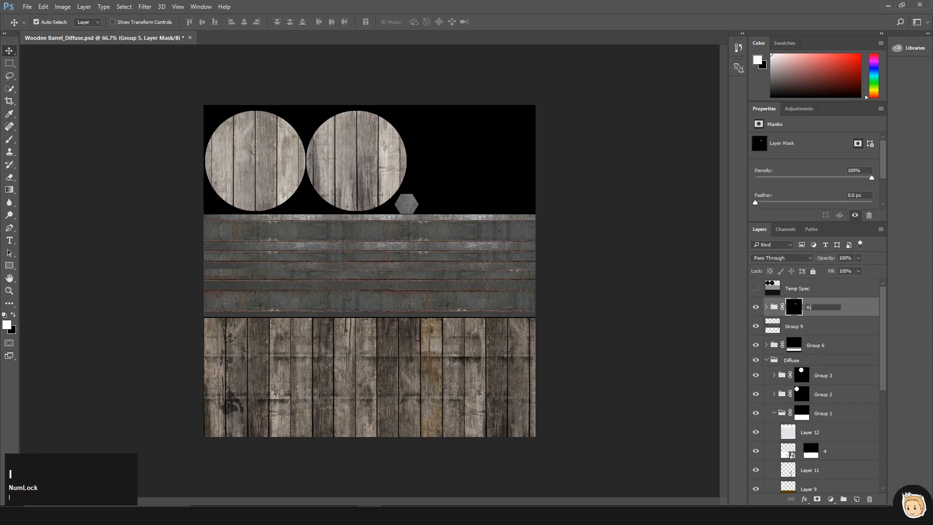
pyautogui.press('Return')
# - Toggle the visibility of Group 9 and Group 6 to identify which texture parts they contain
pyautogui.click(755, 327)
pyautogui.click(755, 326)
pyautogui.click(756, 327)
pyautogui.click(756, 327)
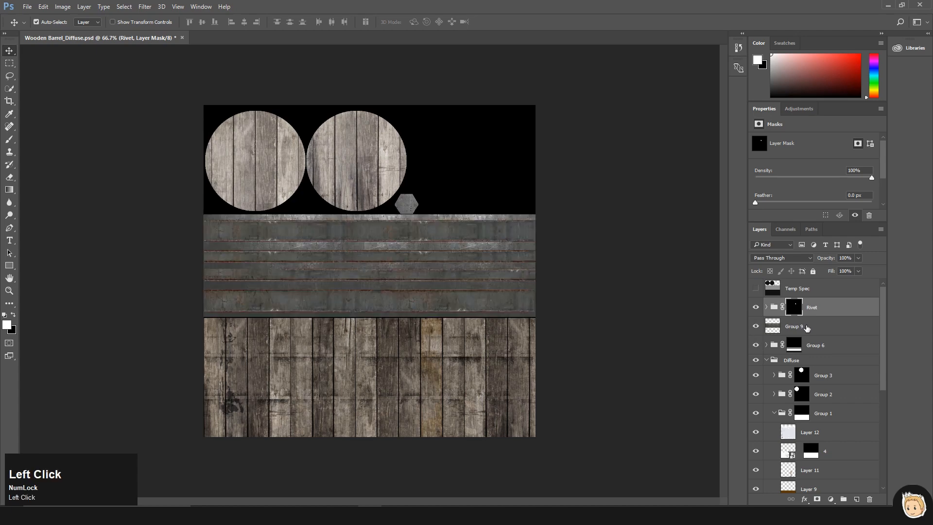
pyautogui.click(800, 332)
pyautogui.click(752, 345)
pyautogui.click(753, 345)
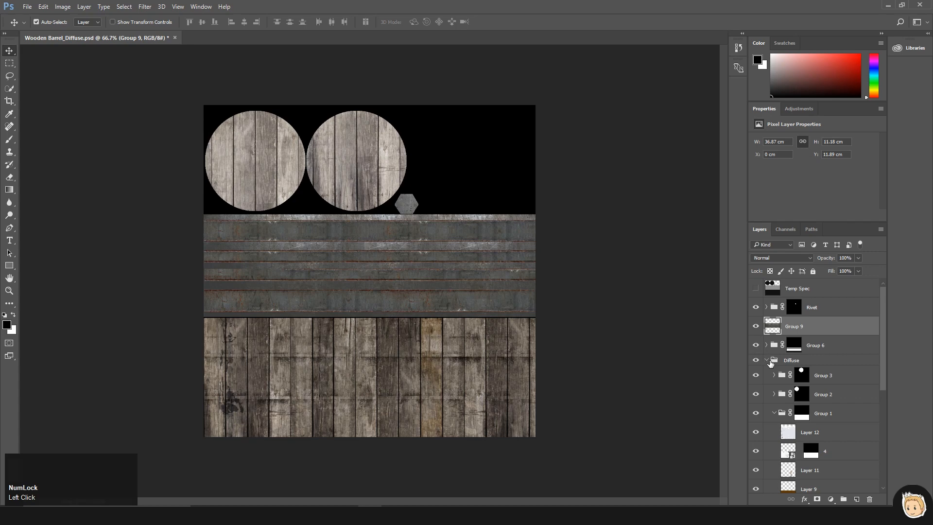
# - Move Rivet, Group 9 and Group 6 into the Diffuse group, collapse it, and check what the group controls
pyautogui.scroll(-1, 817, 384)
pyautogui.scroll(-9, 818, 388)
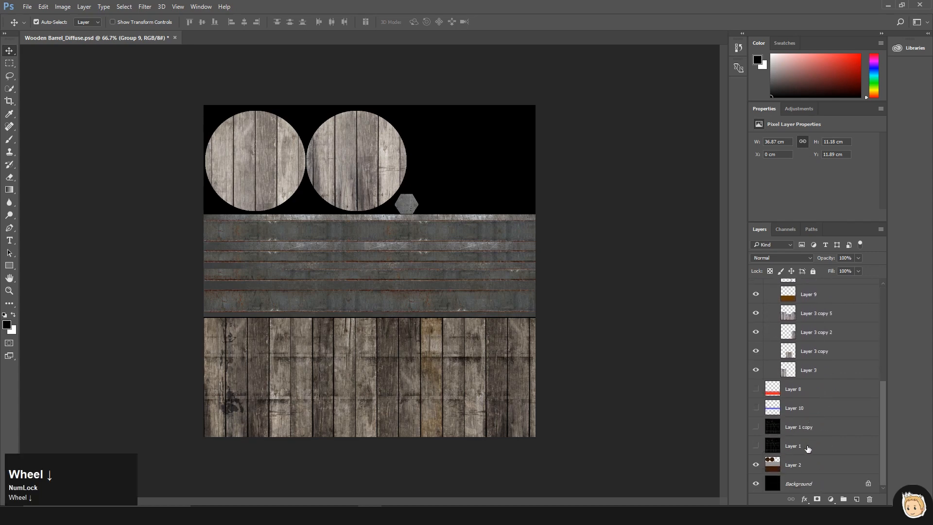
pyautogui.scroll(10, 809, 445)
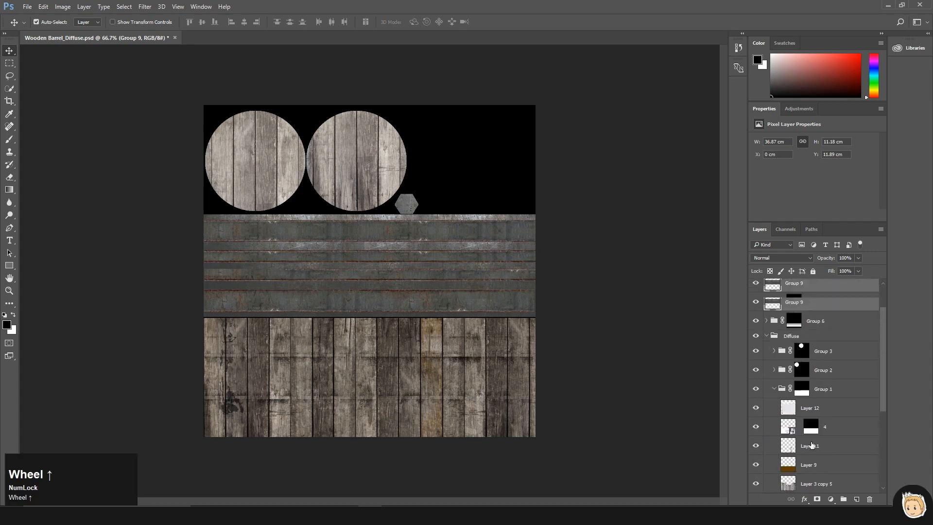
pyautogui.scroll(-3, 813, 406)
pyautogui.scroll(3, 805, 370)
pyautogui.click(811, 346)
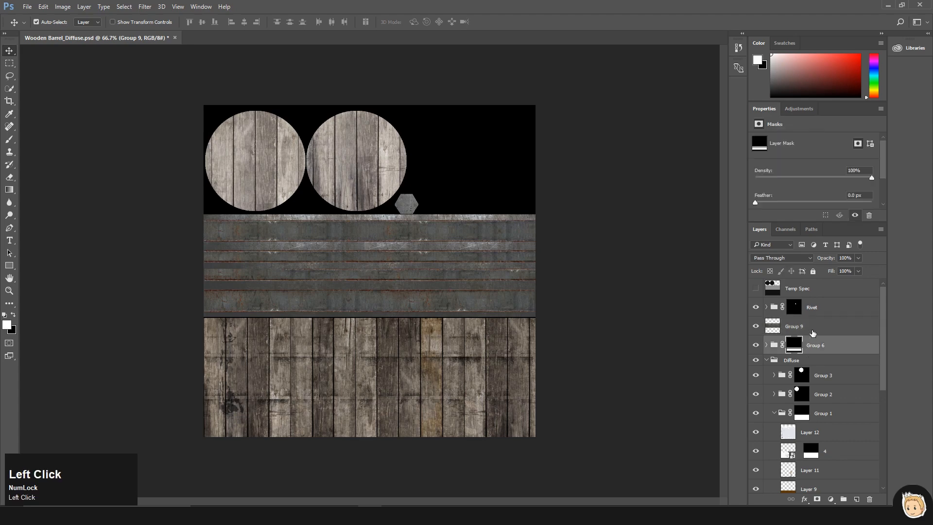
pyautogui.keyDown('shift'); pyautogui.click(817, 311); pyautogui.keyUp('shift')
pyautogui.moveTo(814, 344); pyautogui.dragTo(815, 366)
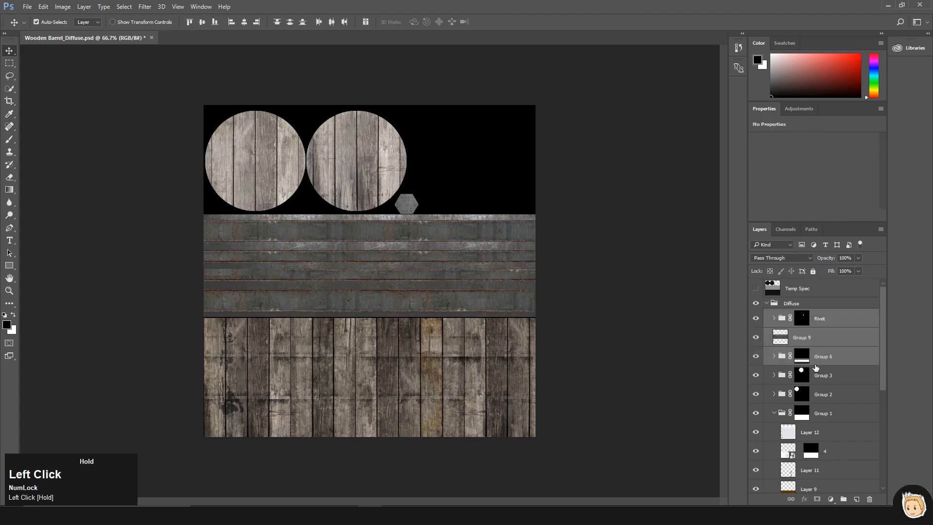
pyautogui.click(766, 303)
pyautogui.click(755, 304)
pyautogui.click(756, 304)
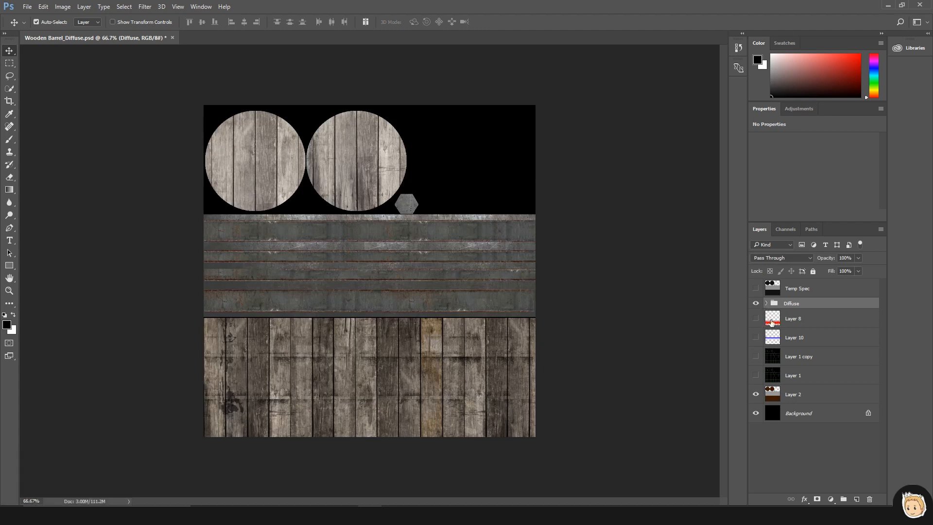
# - Reorder the hidden layers so that Layer 8 and Layer 10 sit below Layer 1, above Layer 2
pyautogui.click(806, 340)
pyautogui.keyDown('shift'); pyautogui.click(802, 321); pyautogui.keyUp('shift')
pyautogui.moveTo(802, 321); pyautogui.dragTo(800, 386)
pyautogui.click(800, 341)
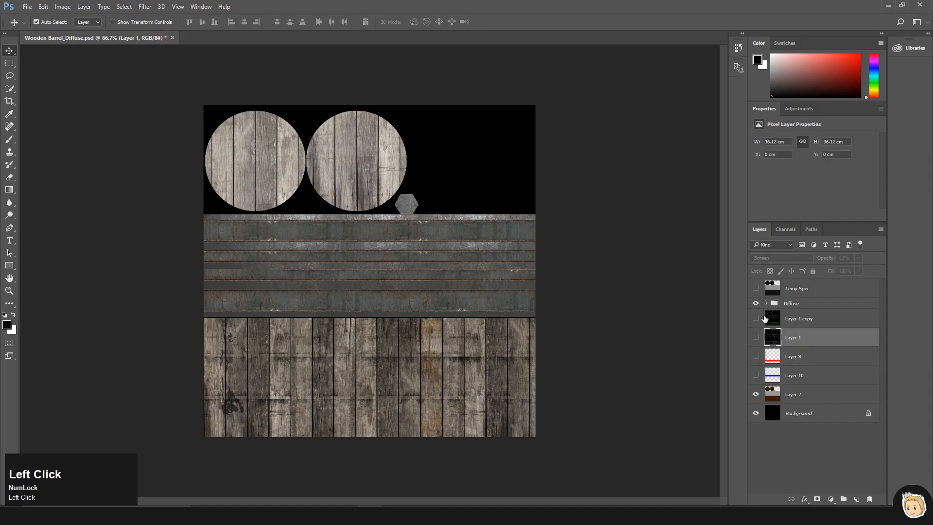
pyautogui.moveTo(805, 338); pyautogui.dragTo(806, 357)
# - Expand the Diffuse group, check the lowest wood layer's visibility, and rename Group 1 as Wood
pyautogui.click(767, 303)
pyautogui.scroll(-3, 803, 377)
pyautogui.scroll(-3, 803, 376)
pyautogui.click(757, 452)
pyautogui.click(756, 452)
pyautogui.doubleClick(822, 300)
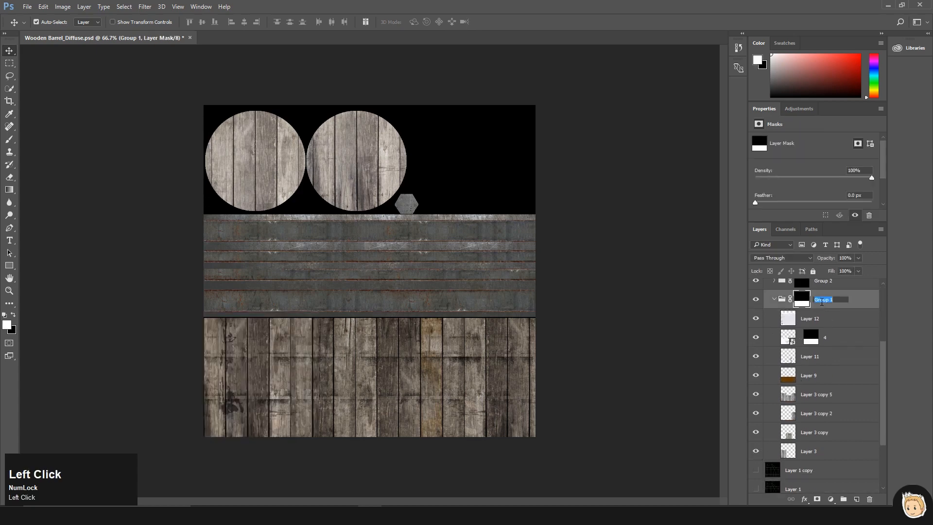
pyautogui.write('Wood')
pyautogui.press('Return')
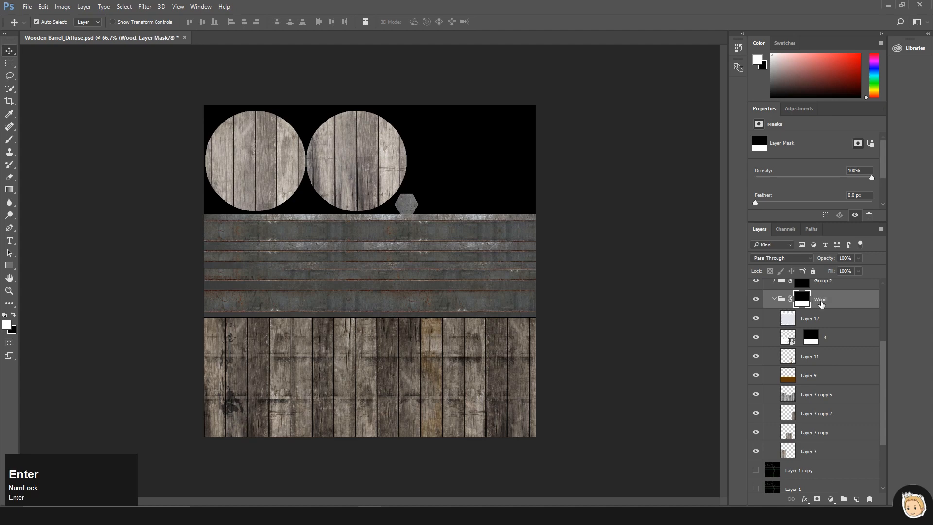
# - Identify the round lid groups and rename Group 2 as top and Group 3 as bottom
pyautogui.scroll(3, 778, 327)
pyautogui.click(756, 376)
pyautogui.click(756, 376)
pyautogui.doubleClick(828, 376)
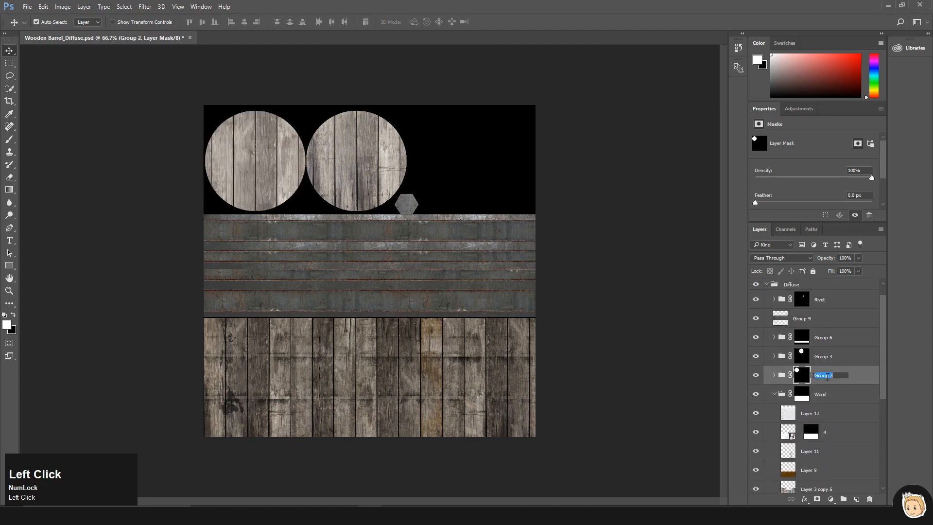
pyautogui.write('top')
pyautogui.press('Return')
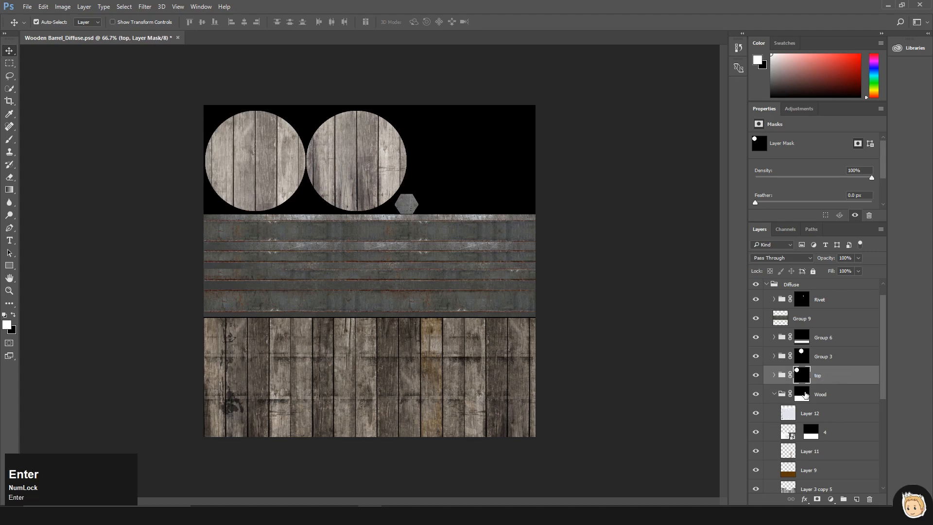
pyautogui.doubleClick(829, 357)
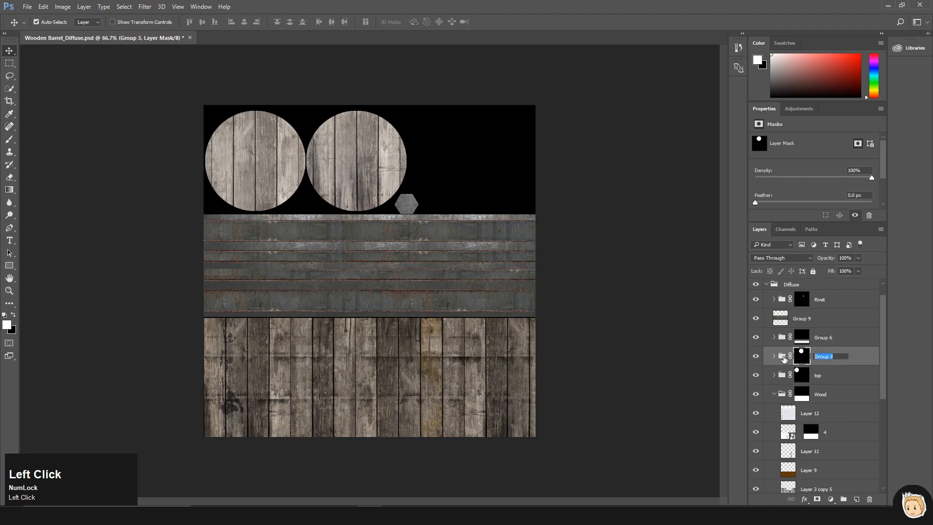
pyautogui.write('bottom')
pyautogui.press('Return')
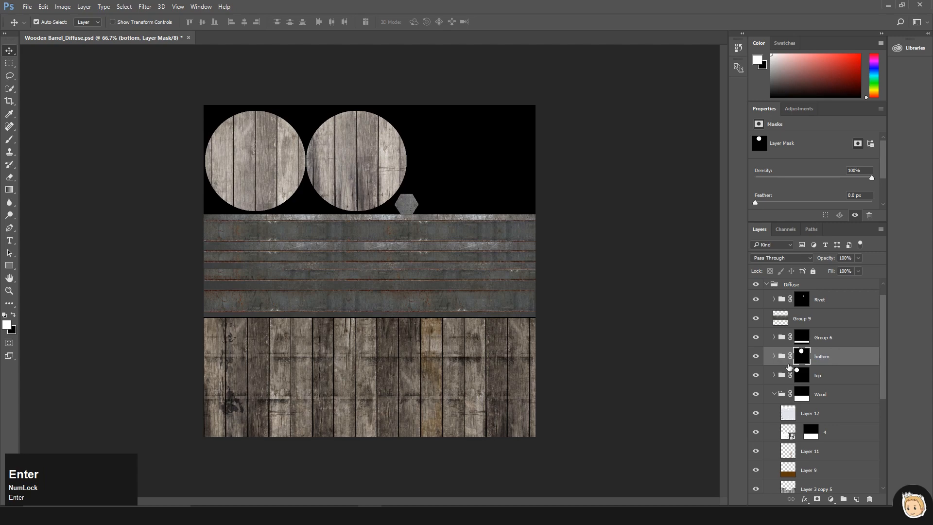
# - Check which part of the texture Group 6 affects and rename the group as Grime
pyautogui.click(754, 341)
pyautogui.click(754, 342)
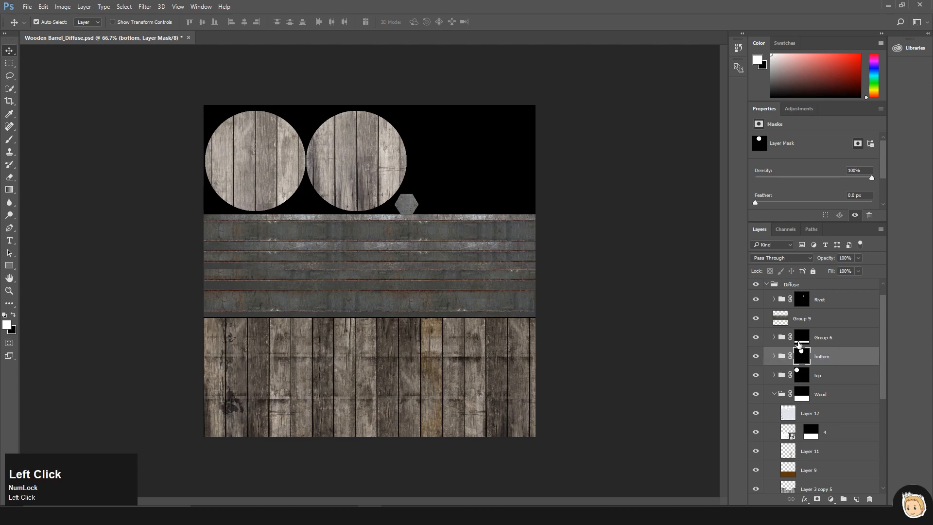
pyautogui.doubleClick(828, 339)
pyautogui.write('Grime')
pyautogui.press('Return')
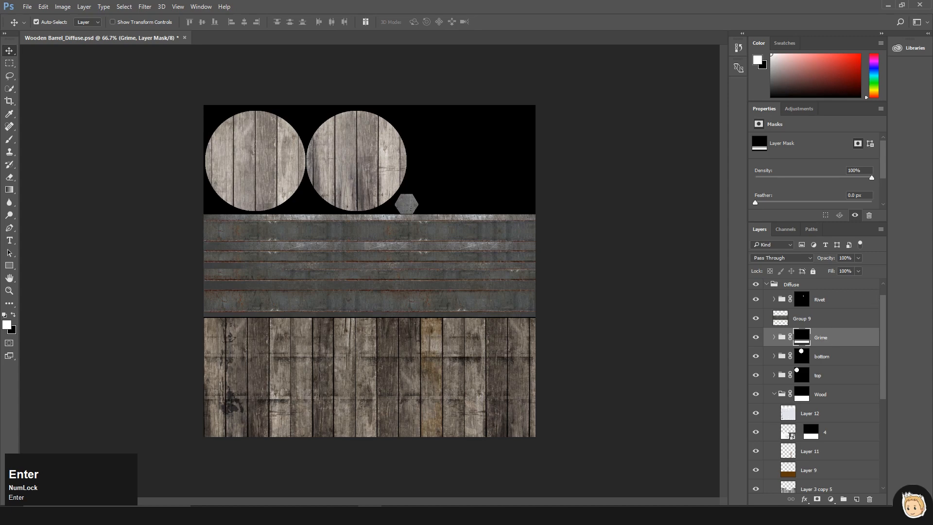
# - Open the TexturesCom2.png rust streak texture and copy the whole image into the Wooden Barrel_Diffuse.psd document
pyautogui.click(251, 514)
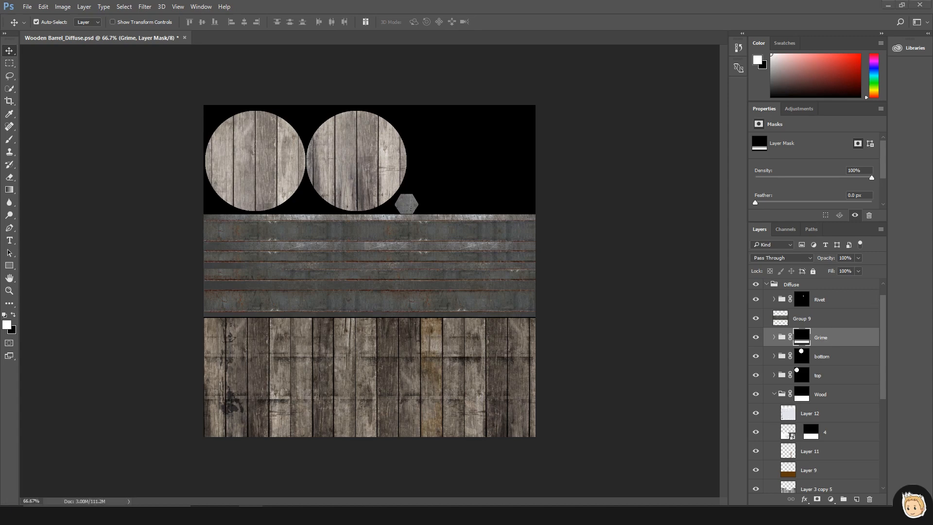
pyautogui.rightClick(251, 515)
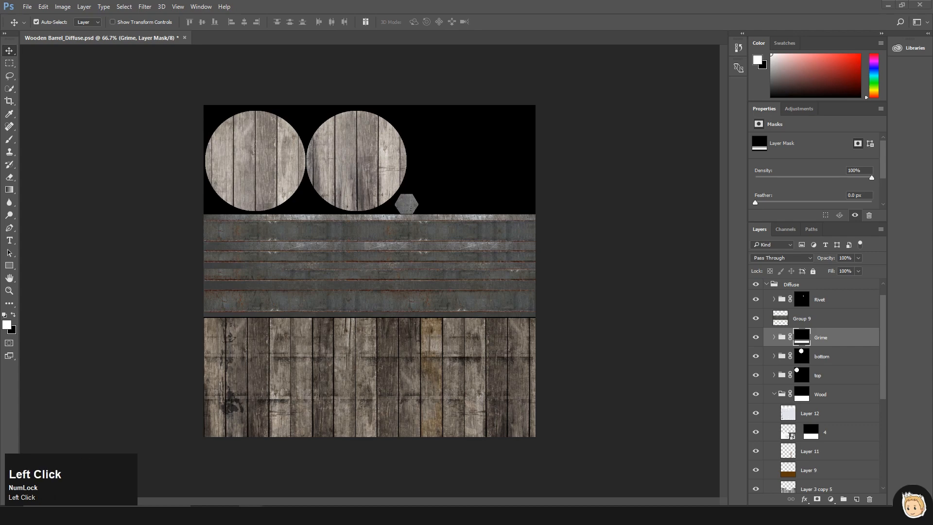
pyautogui.moveTo(897, 250); pyautogui.dragTo(424, 43)
pyautogui.hotkey('ctrl', 'a')
pyautogui.hotkey('ctrl', 'c')
pyautogui.click(155, 39)
pyautogui.hotkey('ctrl', 'v')
# - Position the pasted rust streaks over the wood planks at about X -0.53 cm, Y 27.38 cm
pyautogui.moveTo(450, 213); pyautogui.dragTo(479, 386)
pyautogui.hotkey('ctrl', '=')
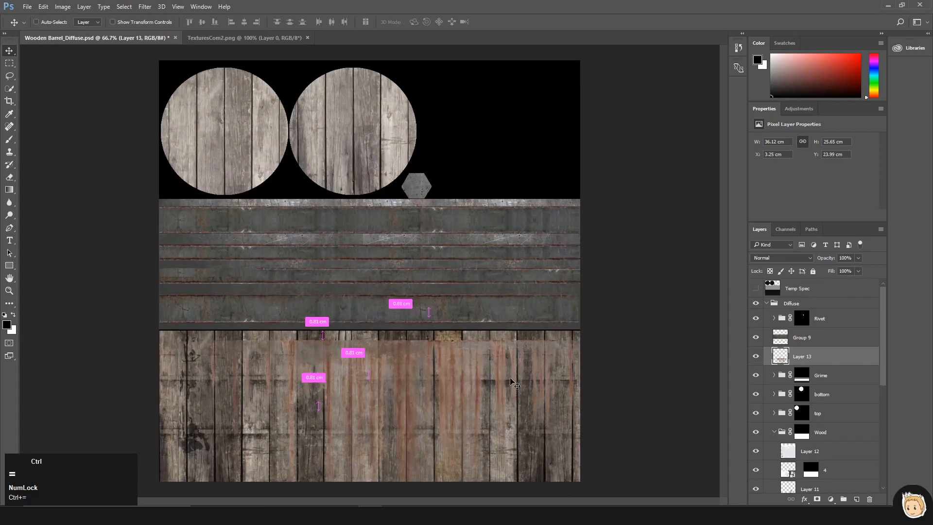
pyautogui.hotkey('ctrl', '=')
pyautogui.press('space')
pyautogui.moveTo(448, 415); pyautogui.dragTo(561, 213)
pyautogui.moveTo(470, 255); pyautogui.dragTo(368, 352)
# - Try Multiply, Linear Burn and other blend modes on the rust streak layer, and set it to Overlay
pyautogui.click(770, 258)
pyautogui.click(775, 291)
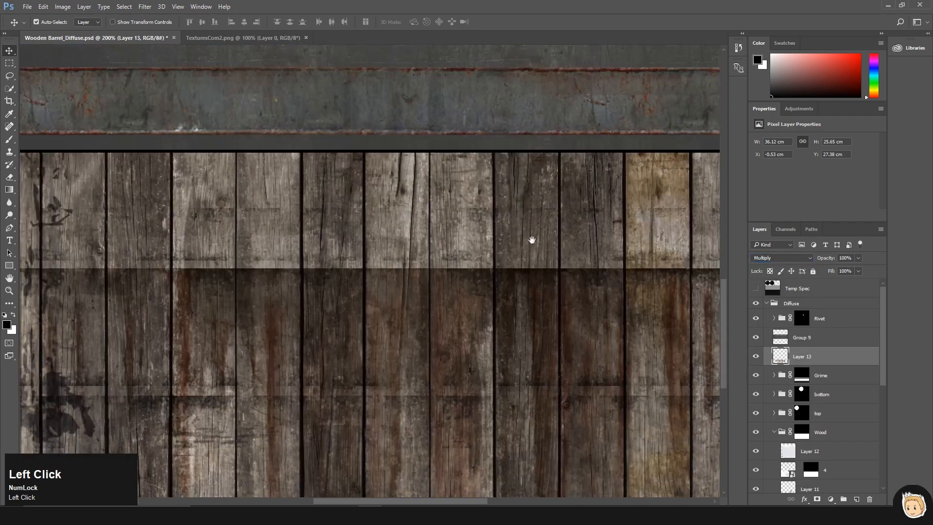
pyautogui.hotkey('ctrl', '-')
pyautogui.hotkey('ctrl', '-')
pyautogui.click(781, 257)
pyautogui.click(774, 295)
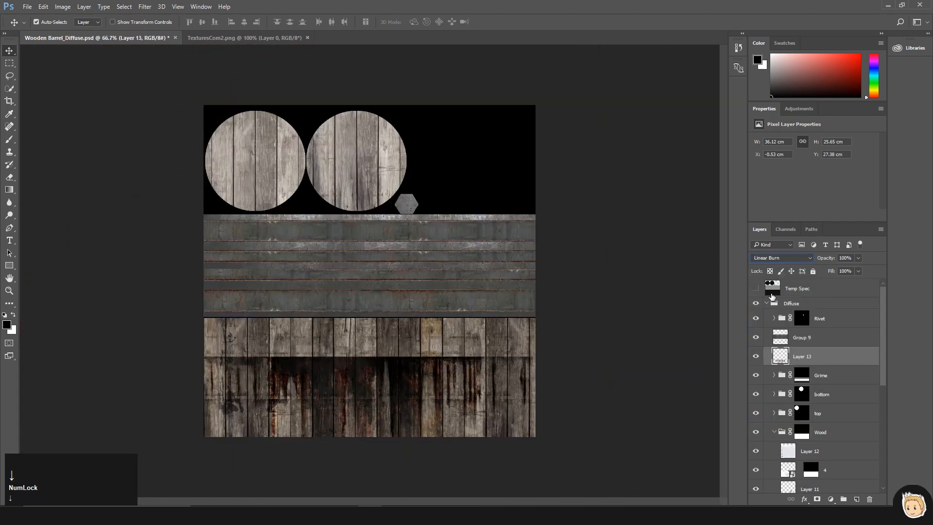
pyautogui.press('Down')
pyautogui.press('Down')
pyautogui.press('Down')
pyautogui.press('Down')
pyautogui.press('Down')
pyautogui.press('Down')
pyautogui.press('Down')
pyautogui.press('Down')
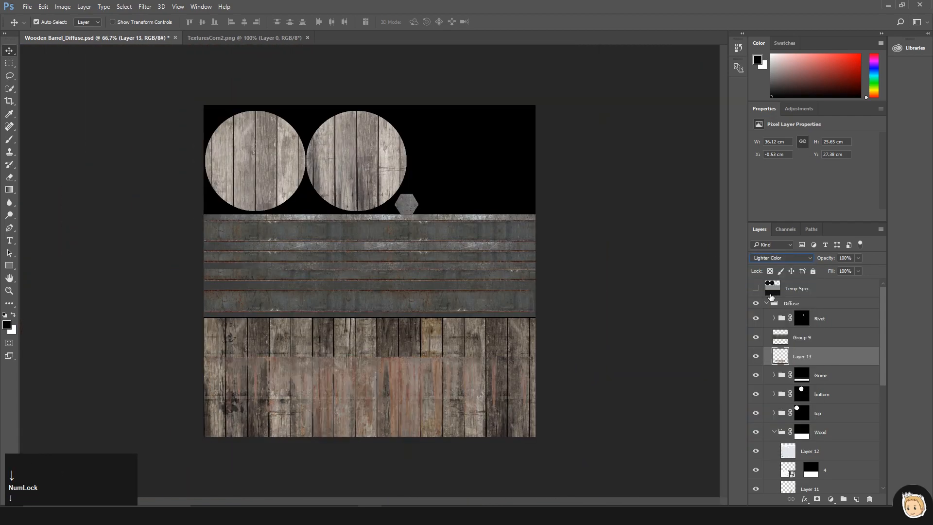
# - Scale the rust streak layer to about 57.5%, place it at X 3.63 cm, Y 27.38 cm, and save
pyautogui.hotkey('ctrl', 't')
pyautogui.keyDown('shift'); pyautogui.moveTo(529, 357); pyautogui.dragTo(364, 415); pyautogui.keyUp('shift')
pyautogui.moveTo(333, 465); pyautogui.dragTo(398, 317)
pyautogui.hotkey('ctrl', '+')
pyautogui.hotkey('ctrl', '+')
pyautogui.moveTo(501, 272); pyautogui.dragTo(440, 282)
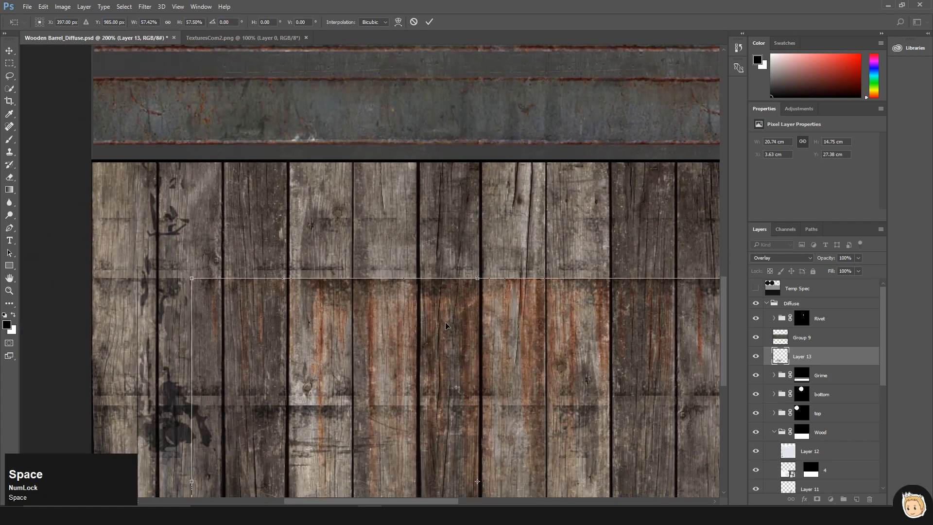
pyautogui.press('Return')
pyautogui.moveTo(517, 345); pyautogui.dragTo(423, 294)
pyautogui.hotkey('ctrl', 's')
# - Switch to Marmoset Toolbag and inspect the rust streaks on the barrels from another angle
pyautogui.hotkey('alt', 'Tab')
pyautogui.hotkey('alt', 'Tab')
pyautogui.keyDown('alt'); pyautogui.click(467, 340); pyautogui.keyUp('alt')
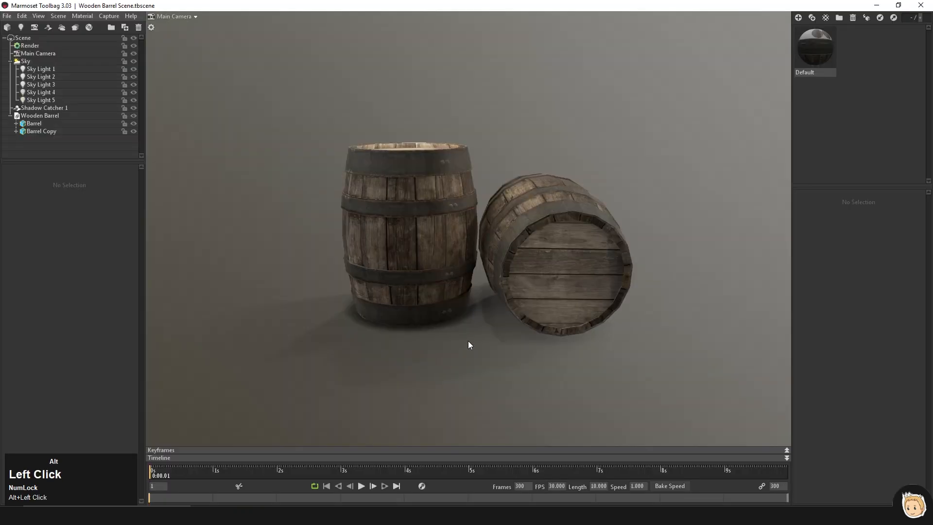
pyautogui.moveTo(469, 291); pyautogui.dragTo(392, 278)
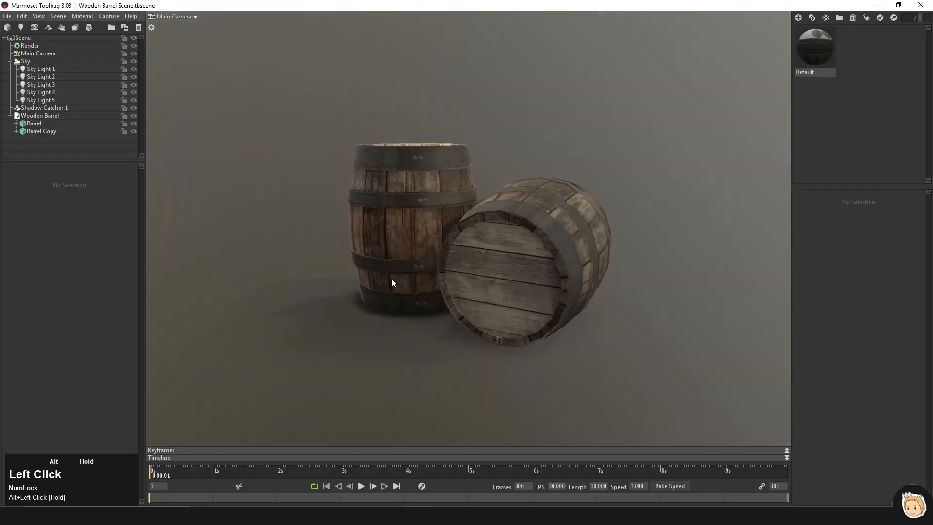
# - Return to Photoshop and add a new empty layer above Layer 12 in the Wood group
pyautogui.hotkey('alt', 'Tab')
pyautogui.keyDown('alt'); pyautogui.click(565, 219); pyautogui.keyUp('alt')
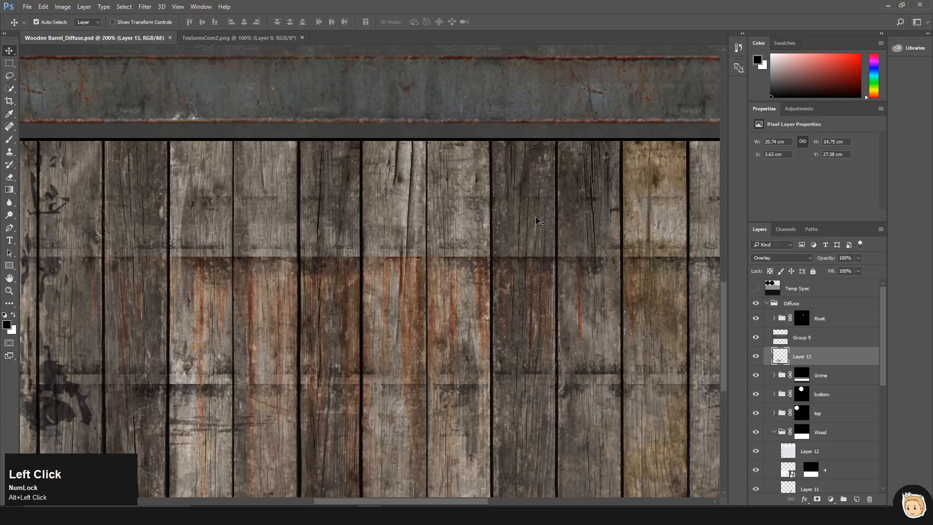
pyautogui.hotkey('ctrl', '-')
pyautogui.hotkey('ctrl', '-')
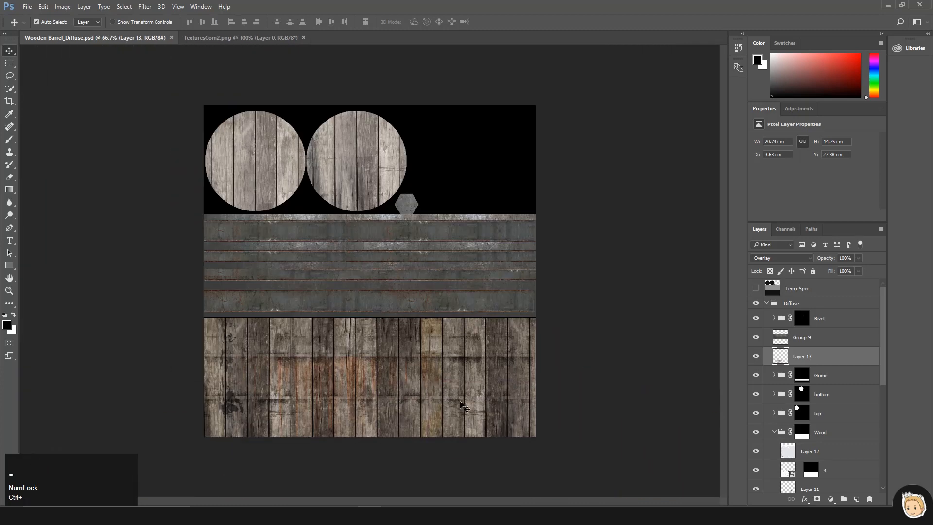
pyautogui.press('m')
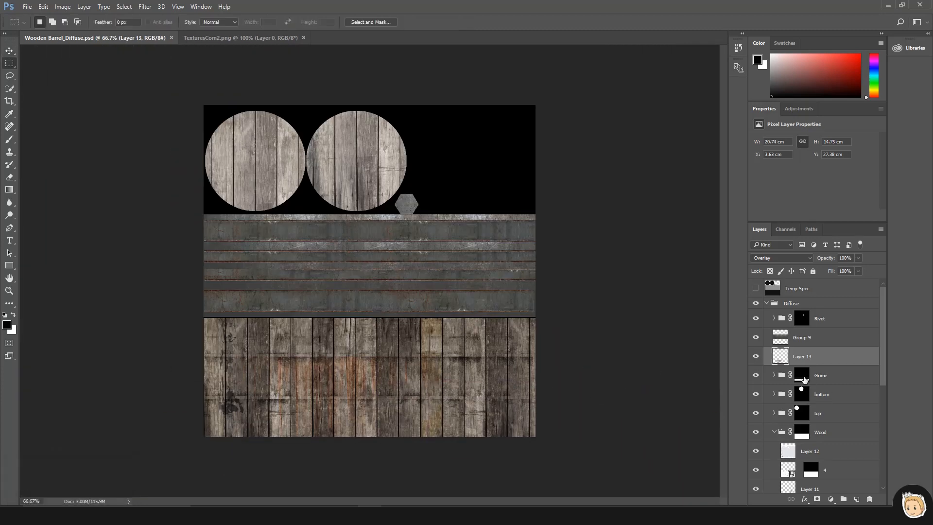
pyautogui.click(820, 452)
pyautogui.click(857, 499)
pyautogui.scroll(-2, 808, 425)
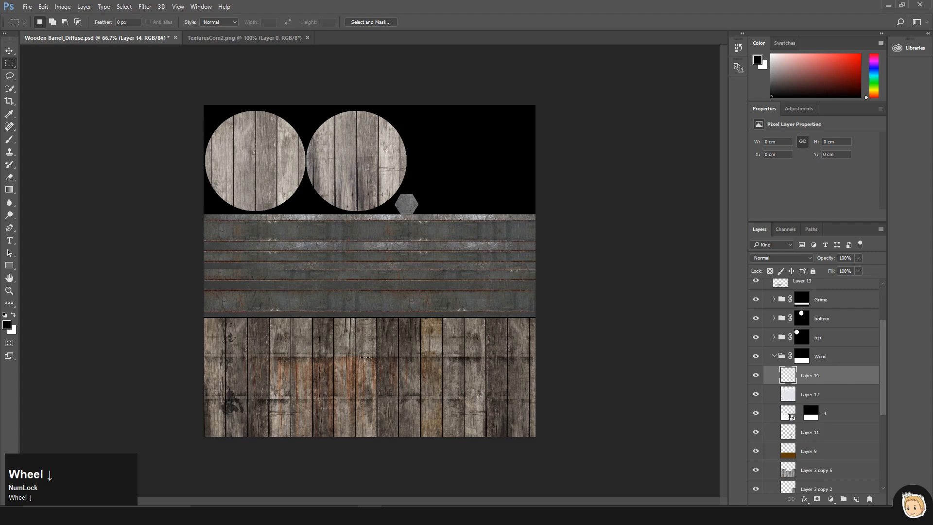
# - Select the fourth wood plank, about 2.29 by 13.02 cm, and fill it with orange on the new layer
pyautogui.moveTo(271, 318); pyautogui.dragTo(290, 446)
pyautogui.press('g')
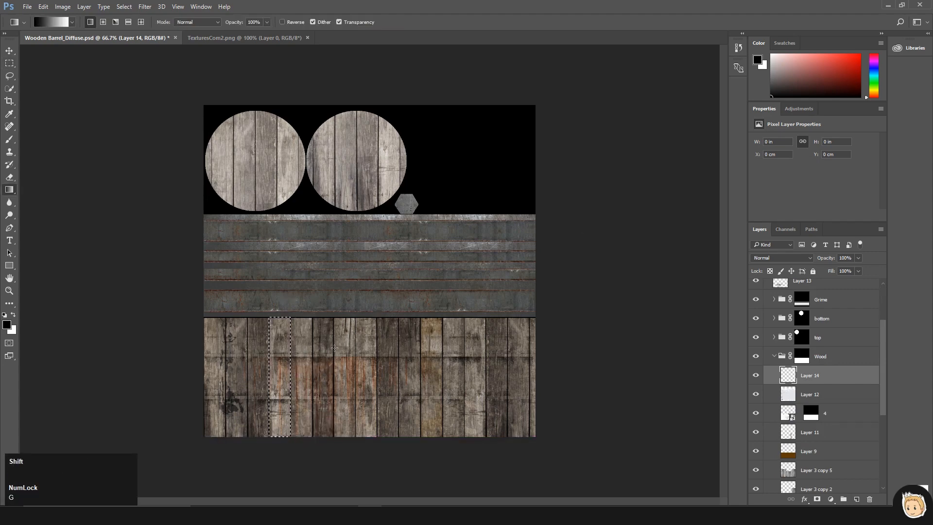
pyautogui.hotkey('shift', 'g')
pyautogui.click(863, 75)
pyautogui.moveTo(874, 89); pyautogui.dragTo(874, 93)
pyautogui.click(849, 61)
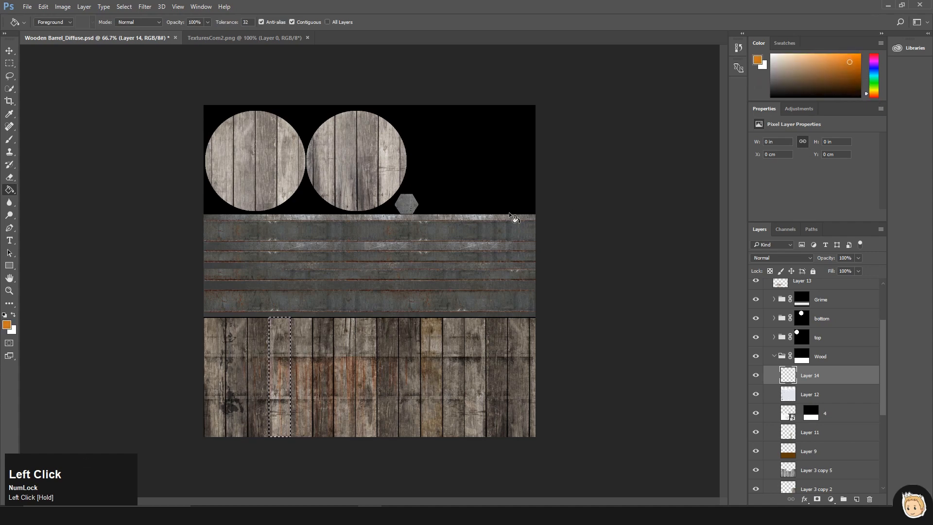
pyautogui.click(278, 384)
# - Try several blend modes on the orange plank layer, then set it to Multiply at 40% opacity
pyautogui.click(780, 259)
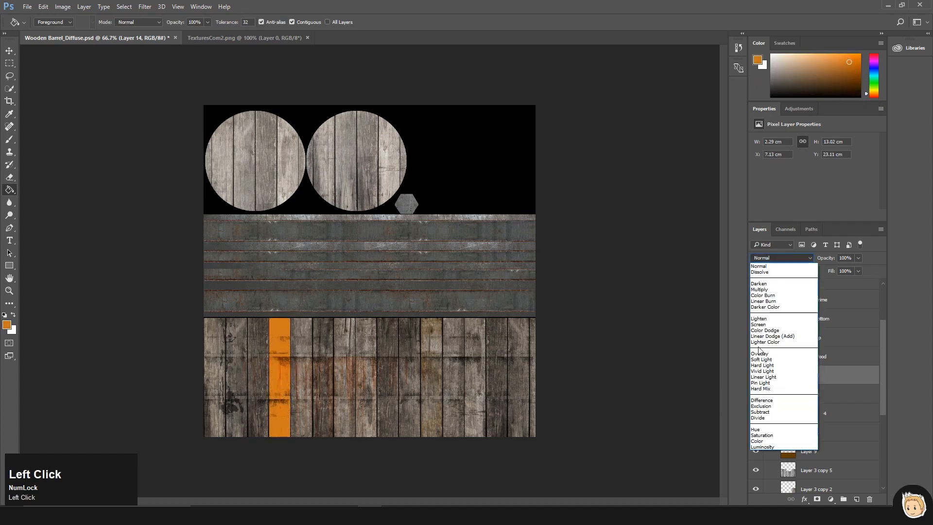
pyautogui.click(771, 363)
pyautogui.press('Down')
pyautogui.press('Down')
pyautogui.click(779, 258)
pyautogui.click(768, 299)
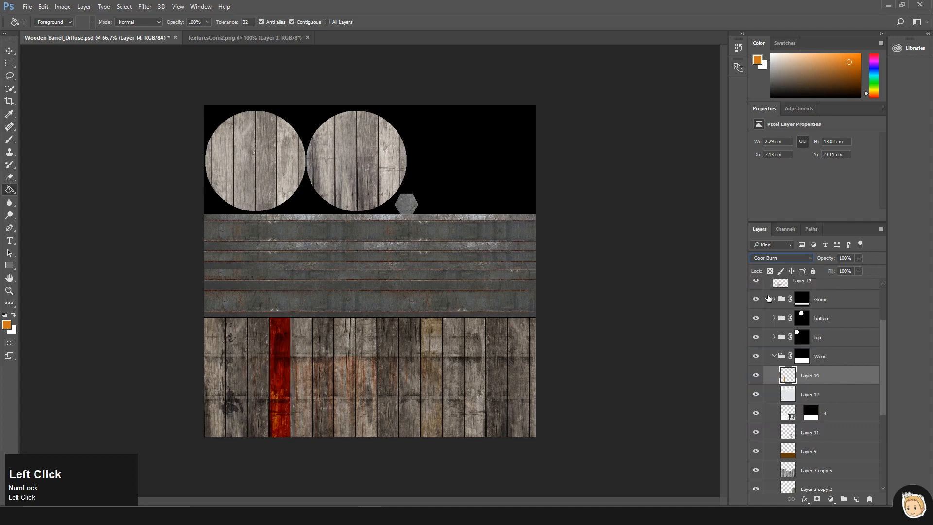
pyautogui.press('Up')
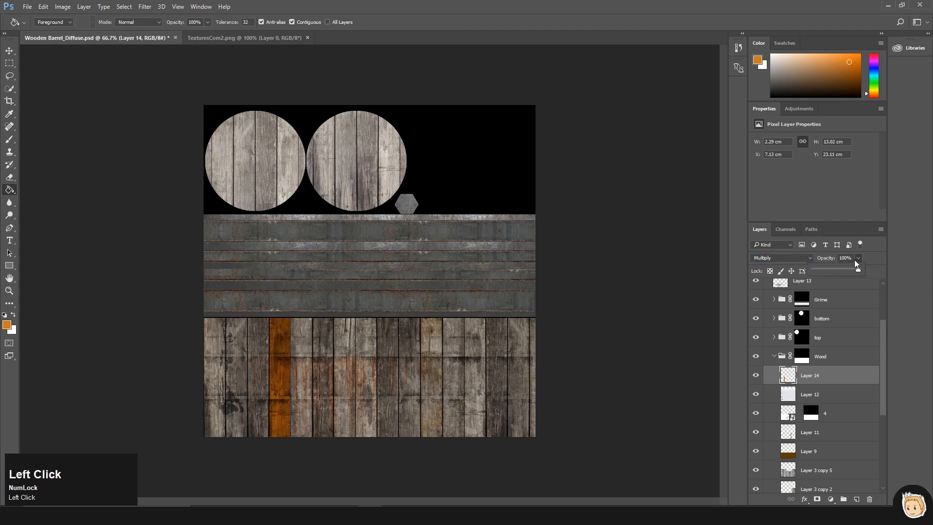
pyautogui.moveTo(857, 259); pyautogui.dragTo(826, 273)
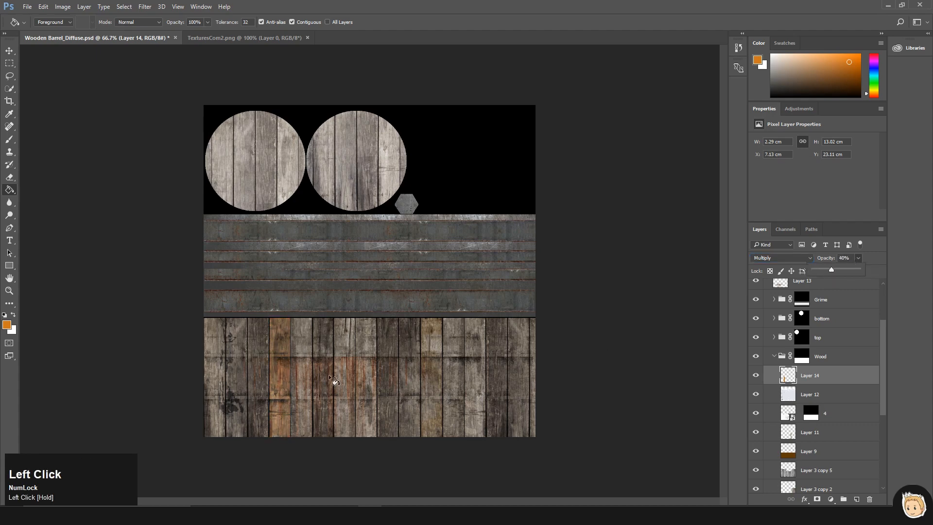
# - Erase parts of the orange tint near the plank's upper and lower ends, reducing the Eraser opacity to 20%
pyautogui.press('e')
pyautogui.rightClick(304, 358)
pyautogui.scroll(-3, 364, 438)
pyautogui.click(292, 363)
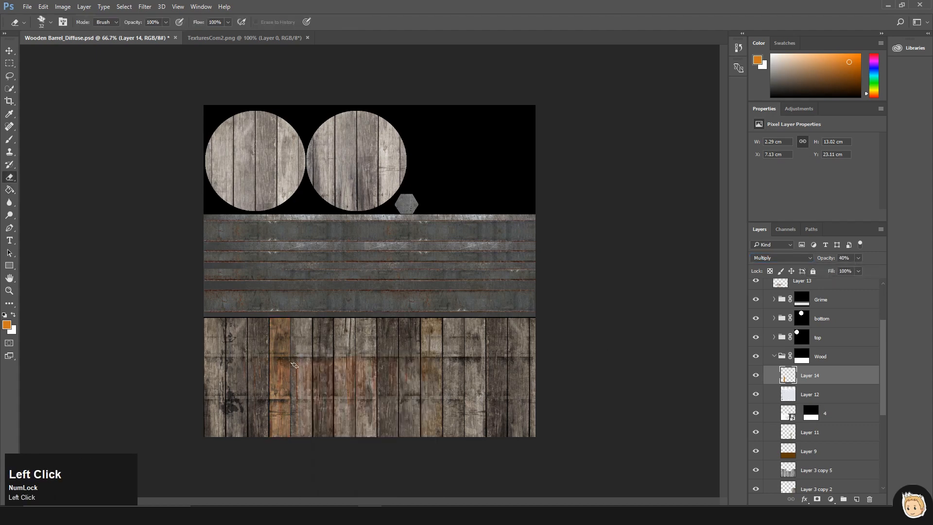
pyautogui.moveTo(274, 339)
pyautogui.mouseDown()
pyautogui.moveTo(259, 336)
pyautogui.moveTo(288, 326)
pyautogui.mouseUp()
pyautogui.press('2')
pyautogui.moveTo(278, 402); pyautogui.dragTo(289, 413)
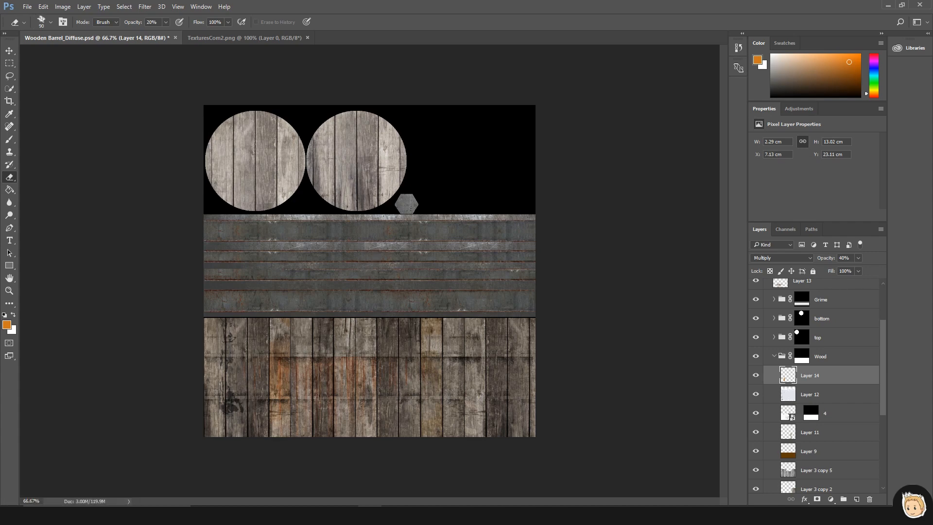
# - Open TexturesCom.png, copy its dark streaks, and paste them as a new layer above Layer 4 in the top group
pyautogui.moveTo(932, 272); pyautogui.dragTo(422, 33)
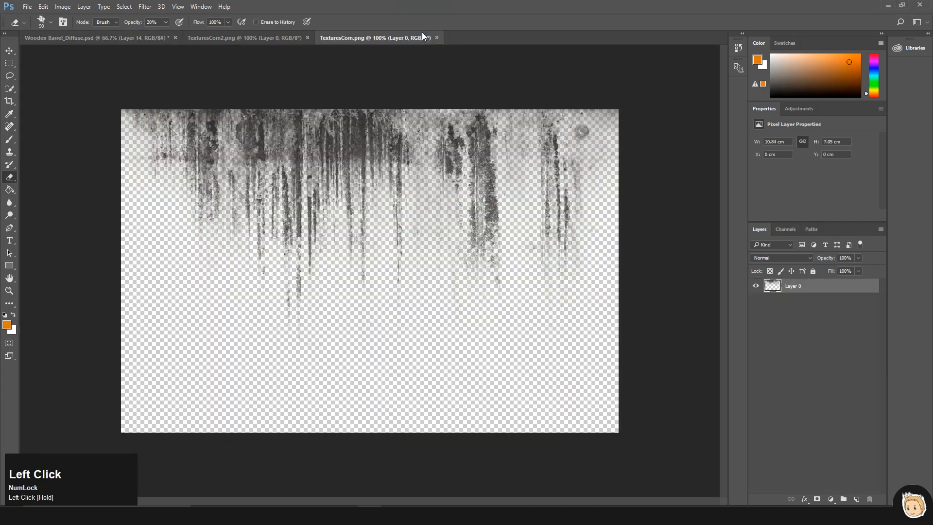
pyautogui.hotkey('ctrl', 'c')
pyautogui.click(97, 38)
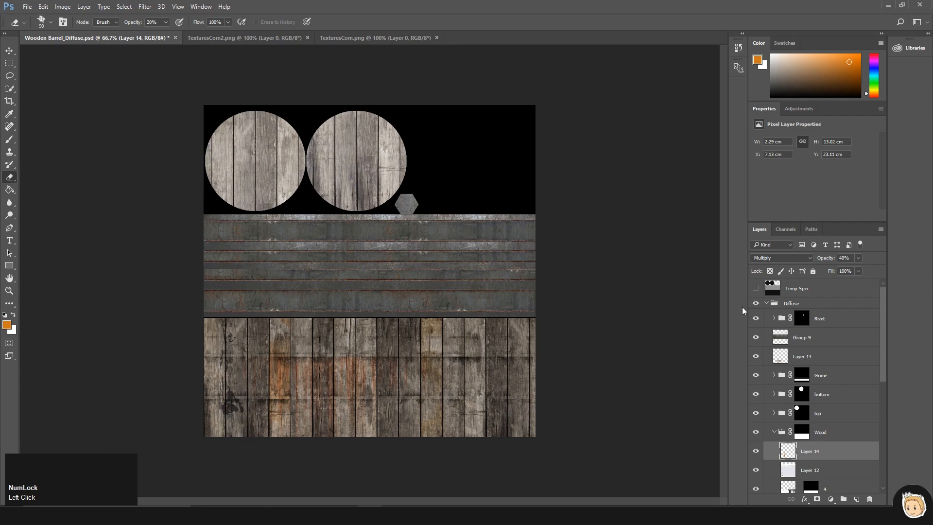
pyautogui.click(774, 414)
pyautogui.click(832, 431)
pyautogui.hotkey('ctrl', 'v')
# - Scale the pasted streak layer to about 47% and position it over the first wooden disc
pyautogui.press('v')
pyautogui.moveTo(292, 197); pyautogui.dragTo(317, 147)
pyautogui.hotkey('ctrl', 't')
pyautogui.keyDown('shift'); pyautogui.moveTo(522, 119); pyautogui.dragTo(309, 173); pyautogui.keyUp('shift')
pyautogui.moveTo(282, 243); pyautogui.dragTo(290, 122)
# - Warp the streak layer so its outer side and interior begin to arch around the first disc's upper rim
pyautogui.rightClick(265, 136)
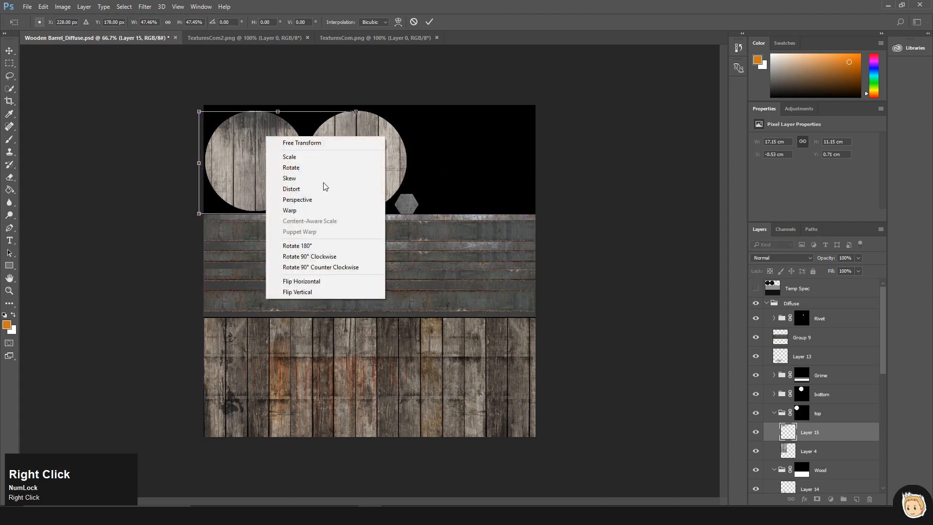
pyautogui.click(291, 210)
pyautogui.moveTo(342, 180); pyautogui.dragTo(311, 219)
pyautogui.moveTo(267, 171); pyautogui.dragTo(272, 154)
pyautogui.moveTo(214, 160); pyautogui.dragTo(227, 197)
pyautogui.moveTo(199, 111); pyautogui.dragTo(193, 158)
pyautogui.moveTo(232, 123); pyautogui.dragTo(214, 87)
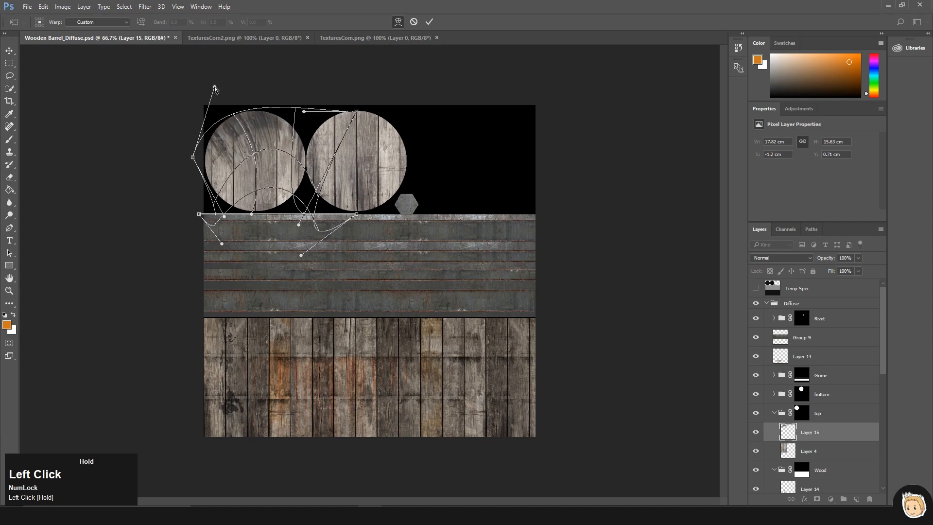
pyautogui.moveTo(249, 158); pyautogui.dragTo(240, 145)
# - Pull the warp's remaining corners and handles inward so the streaks curve within the first disc
pyautogui.moveTo(358, 112); pyautogui.dragTo(302, 139)
pyautogui.moveTo(357, 214); pyautogui.dragTo(297, 169)
pyautogui.moveTo(302, 257); pyautogui.dragTo(280, 190)
pyautogui.moveTo(222, 212); pyautogui.dragTo(232, 175)
pyautogui.moveTo(221, 243); pyautogui.dragTo(217, 157)
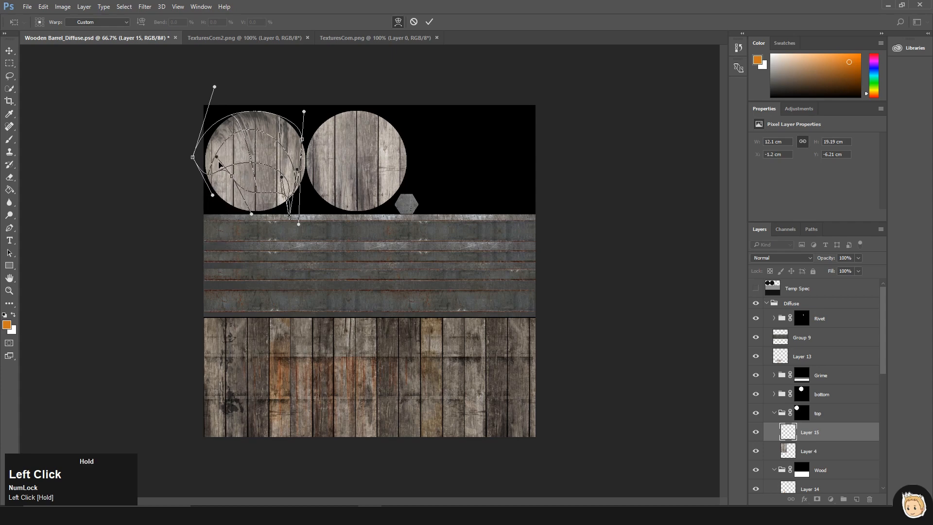
pyautogui.moveTo(252, 215); pyautogui.dragTo(254, 163)
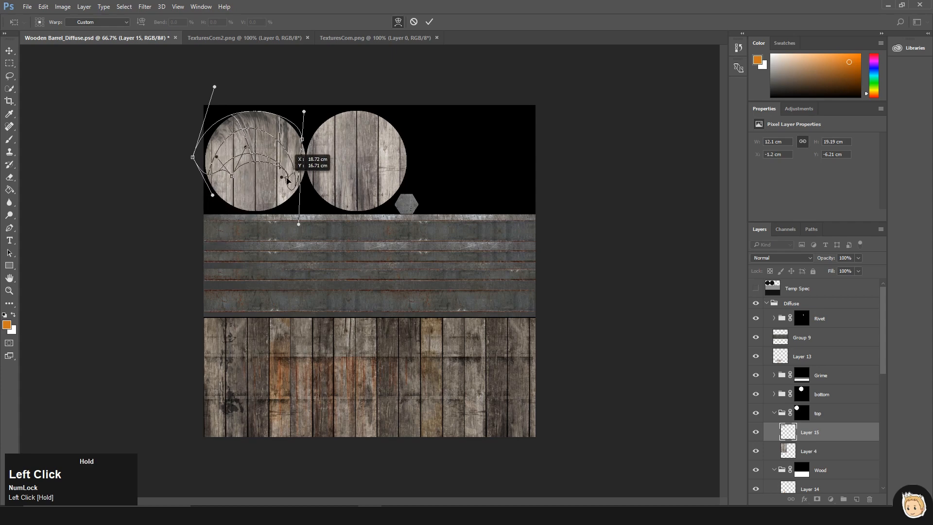
pyautogui.moveTo(300, 216); pyautogui.dragTo(296, 174)
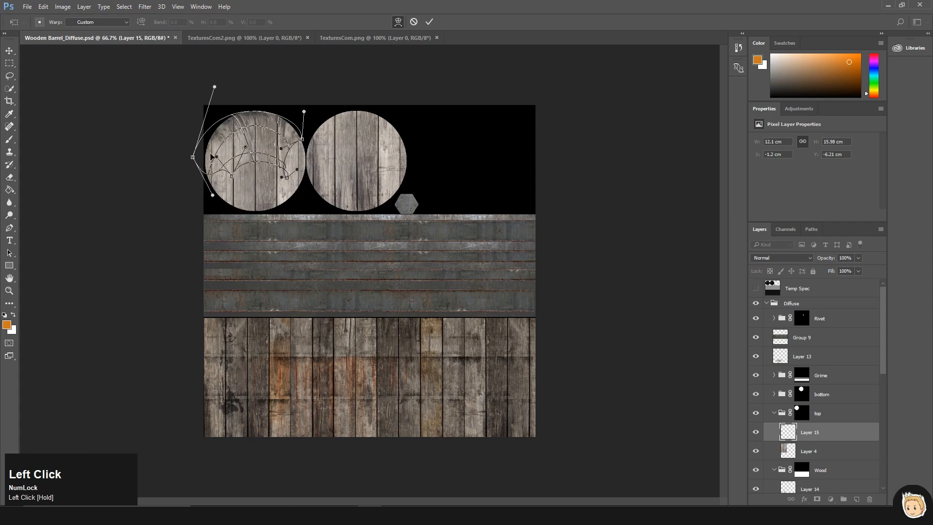
# - Fit the warp's upper curve to the first disc's rim, adjust its interior handles, and apply the warp
pyautogui.moveTo(194, 162); pyautogui.dragTo(207, 158)
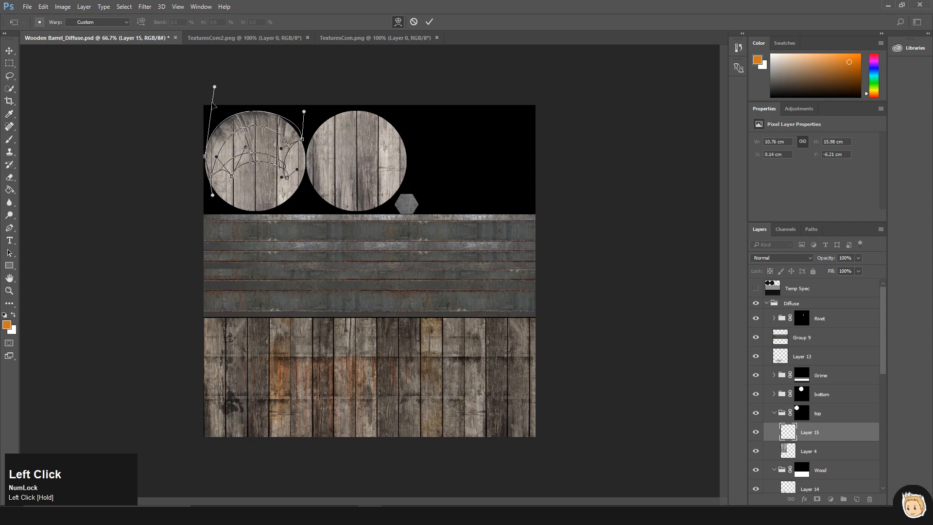
pyautogui.moveTo(301, 111); pyautogui.dragTo(293, 110)
pyautogui.moveTo(215, 86); pyautogui.dragTo(218, 87)
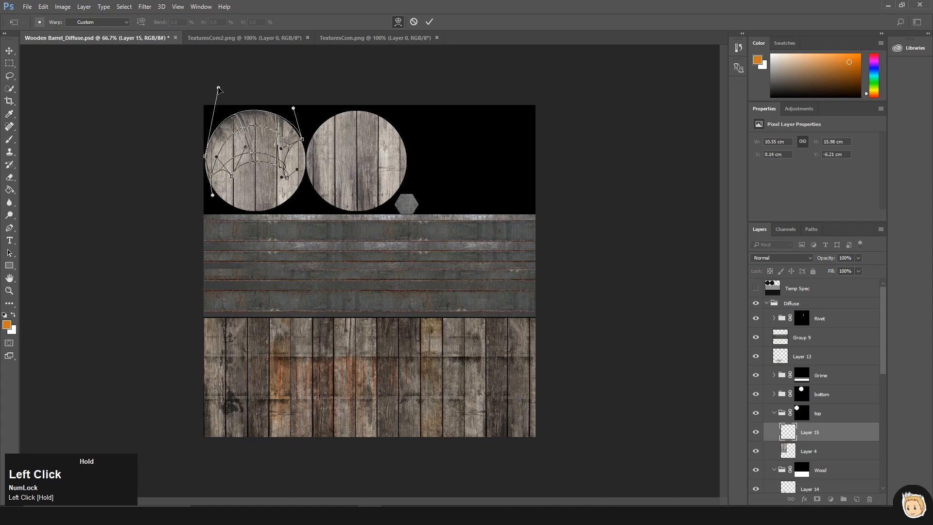
pyautogui.moveTo(244, 149); pyautogui.dragTo(220, 187)
pyautogui.moveTo(297, 170); pyautogui.dragTo(249, 151)
pyautogui.press('Return')
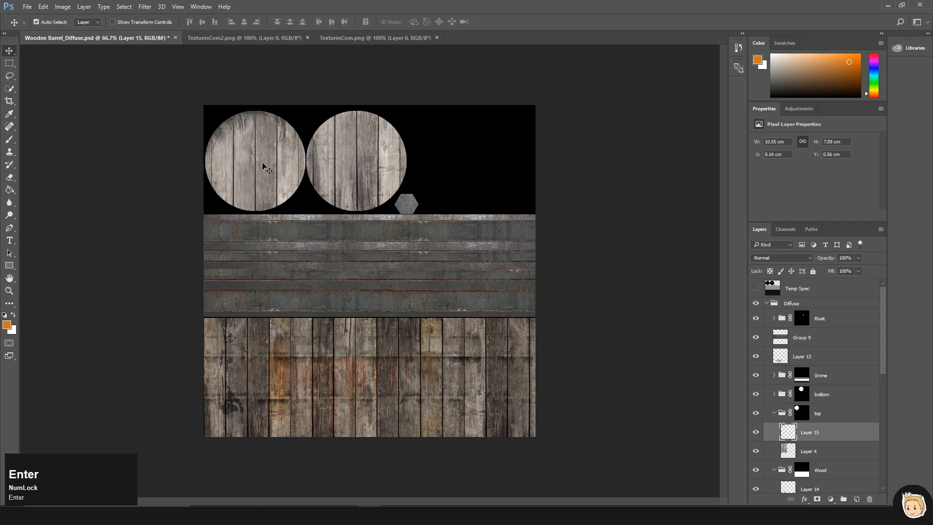
# - Duplicate the warped streak layer, rotate the copy to face the opposite way, and place it along the first disc's lower rim
pyautogui.hotkey('ctrl', 'j')
pyautogui.hotkey('ctrl', 't')
pyautogui.moveTo(305, 92); pyautogui.dragTo(197, 213)
pyautogui.press('Return')
pyautogui.moveTo(263, 173); pyautogui.dragTo(269, 205)
pyautogui.press('Down')
pyautogui.press('Down')
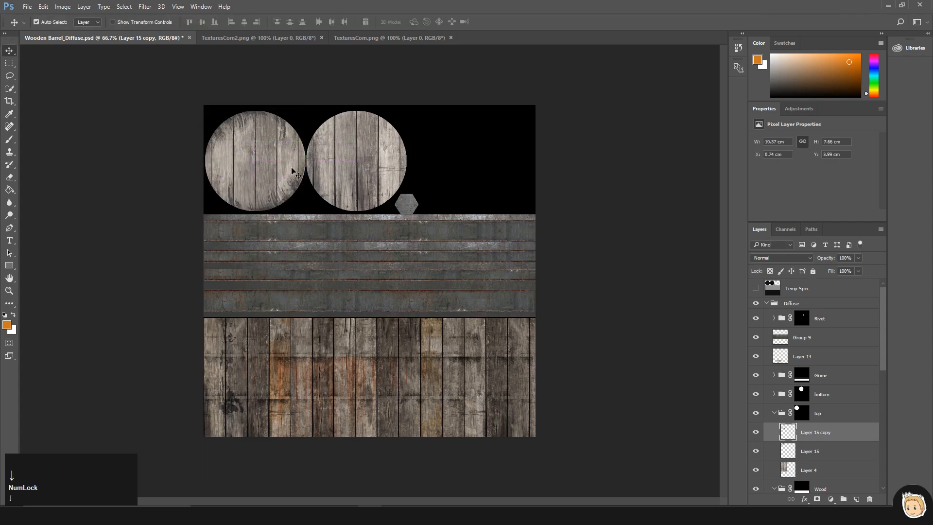
# - Open 3.jpg, copy the whole grunge image, and paste it above the streak layers in the top group
pyautogui.click(251, 515)
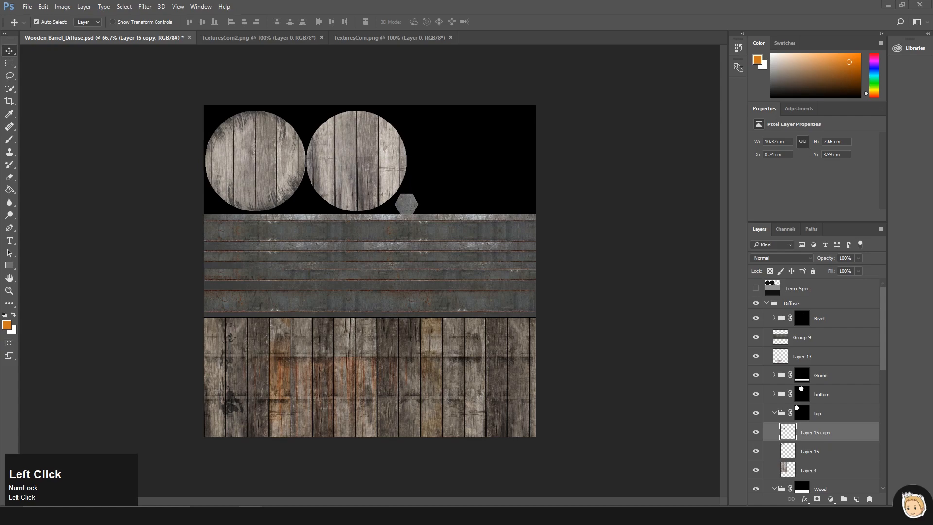
pyautogui.moveTo(932, 161); pyautogui.dragTo(597, 41)
pyautogui.hotkey('ctrl', 'a')
pyautogui.hotkey('ctrl', 'c')
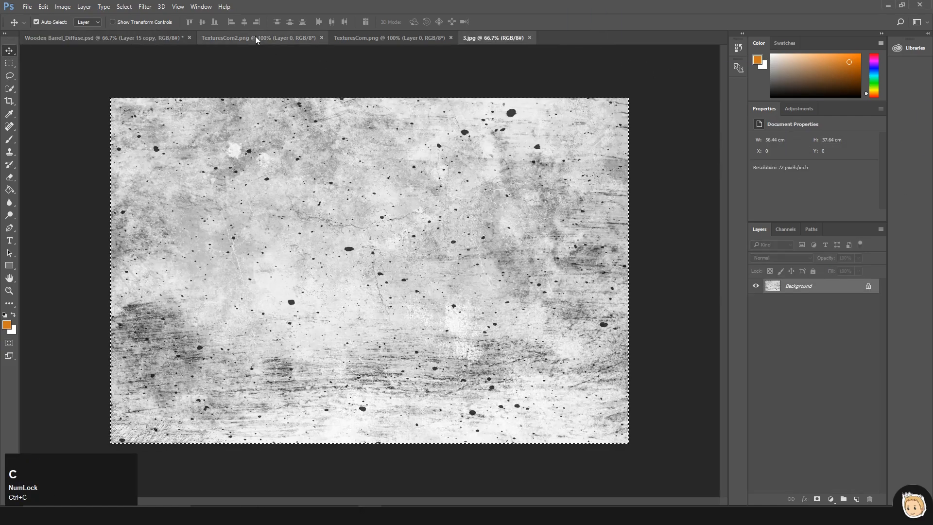
pyautogui.click(162, 38)
pyautogui.hotkey('ctrl', 'v')
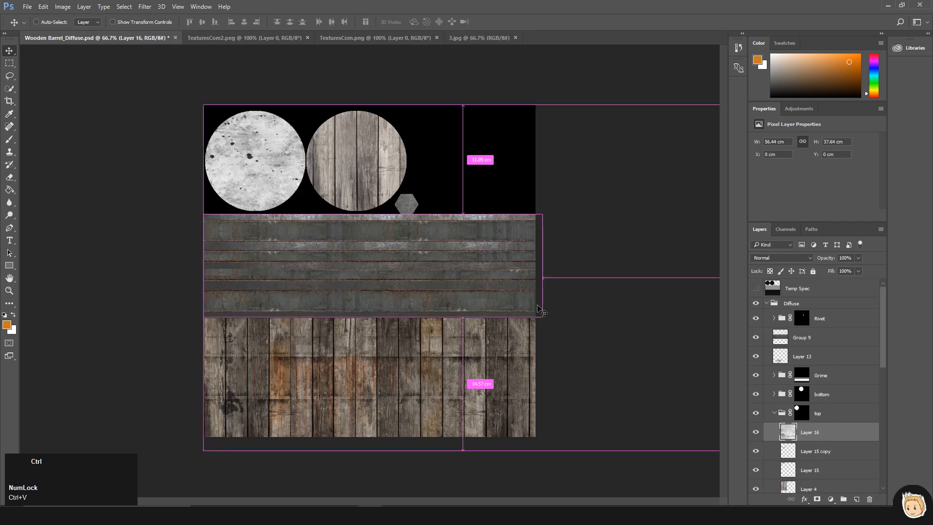
# - Scale the grunge layer down to about 39.97 by 26.63 cm and position it over the first disc
pyautogui.hotkey('ctrl', 't')
pyautogui.keyDown('shift'); pyautogui.moveTo(204, 106); pyautogui.dragTo(355, 207); pyautogui.keyUp('shift')
pyautogui.moveTo(478, 306); pyautogui.dragTo(275, 191)
pyautogui.press('Return')
# - Compare blend modes for the grunge layer, then set it to Color Burn at 50% opacity
pyautogui.click(776, 264)
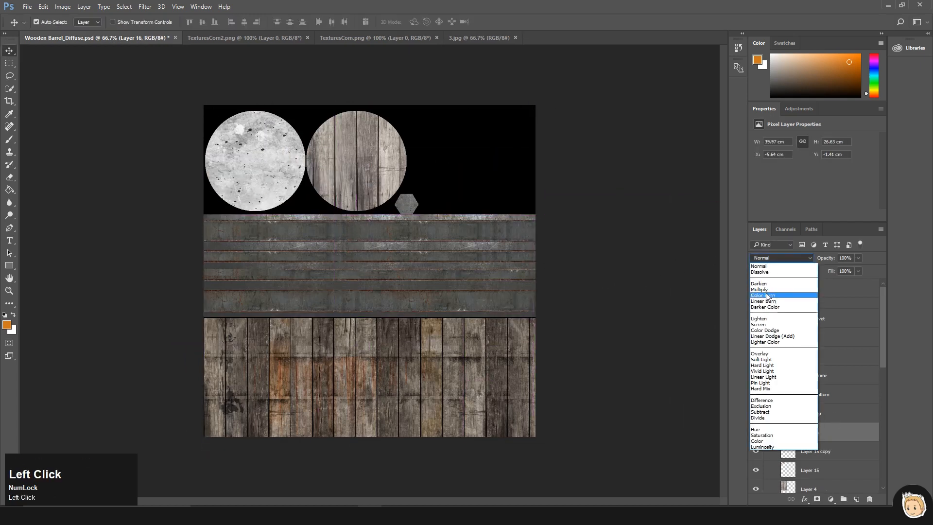
pyautogui.click(772, 329)
pyautogui.press('Up')
pyautogui.press('Up')
pyautogui.press('Down')
pyautogui.press('Up')
pyautogui.press('Up')
pyautogui.press('Down')
pyautogui.moveTo(857, 258); pyautogui.dragTo(836, 271)
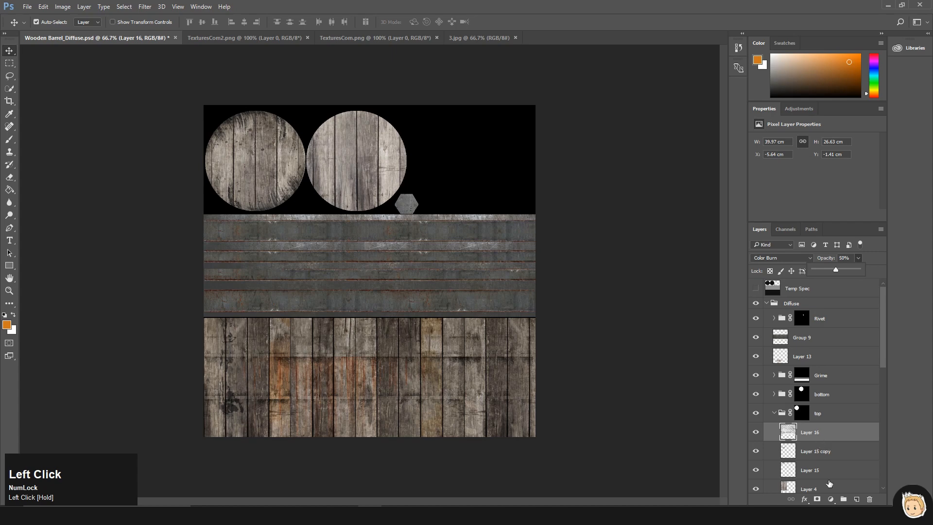
# - Add a layer mask to the grunge layer, try a large brush on it, and undo that stroke
pyautogui.click(817, 500)
pyautogui.press('b')
pyautogui.rightClick(311, 184)
pyautogui.click(295, 318)
pyautogui.click(293, 156)
pyautogui.hotkey('ctrl', 'z')
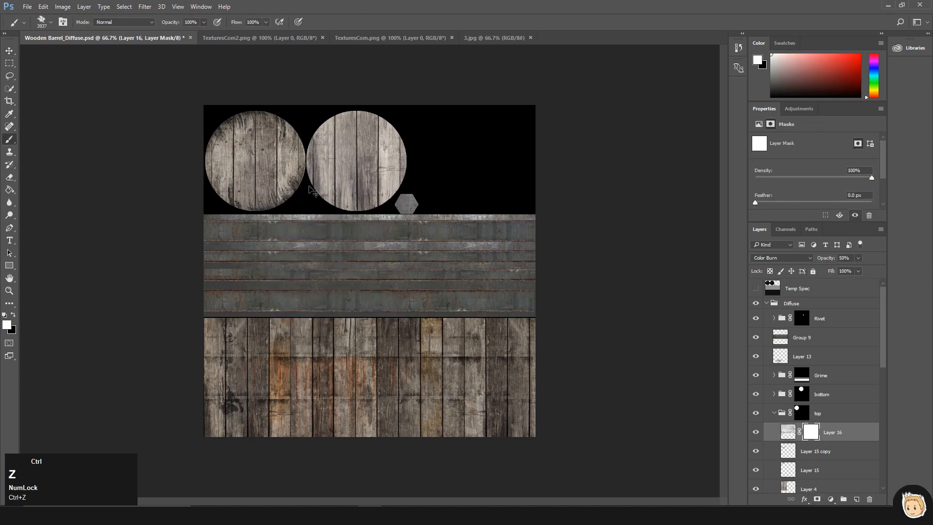
# - Choose another textured brush, set it to size 100 and 60% opacity, and paint the grunge mask near the first disc's edge
pyautogui.rightClick(289, 183)
pyautogui.click(358, 208)
pyautogui.click(315, 166)
pyautogui.press('6')
pyautogui.press(']')
pyautogui.click(254, 114)
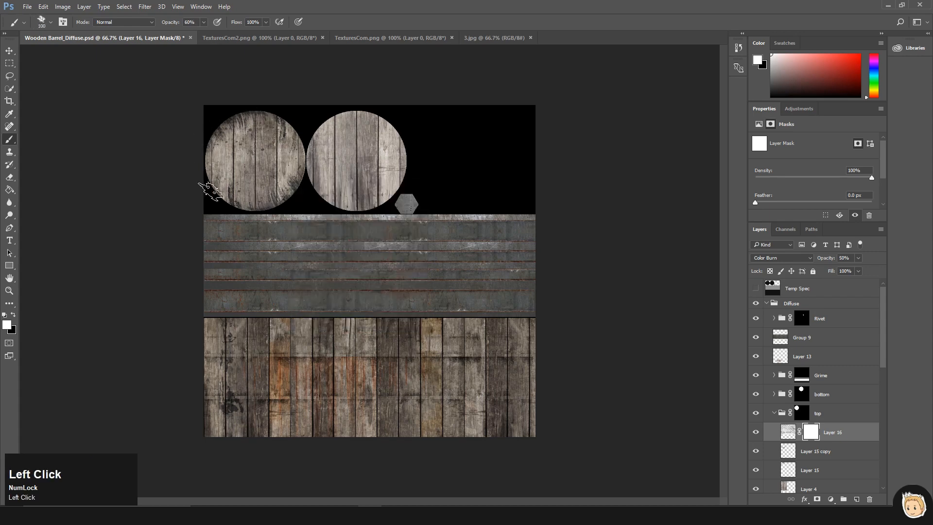
pyautogui.press('x')
# - Save the diffuse texture, inspect the updated barrel lid in Marmoset Toolbag, and return to Photoshop
pyautogui.hotkey('ctrl', 's')
pyautogui.click(421, 515)
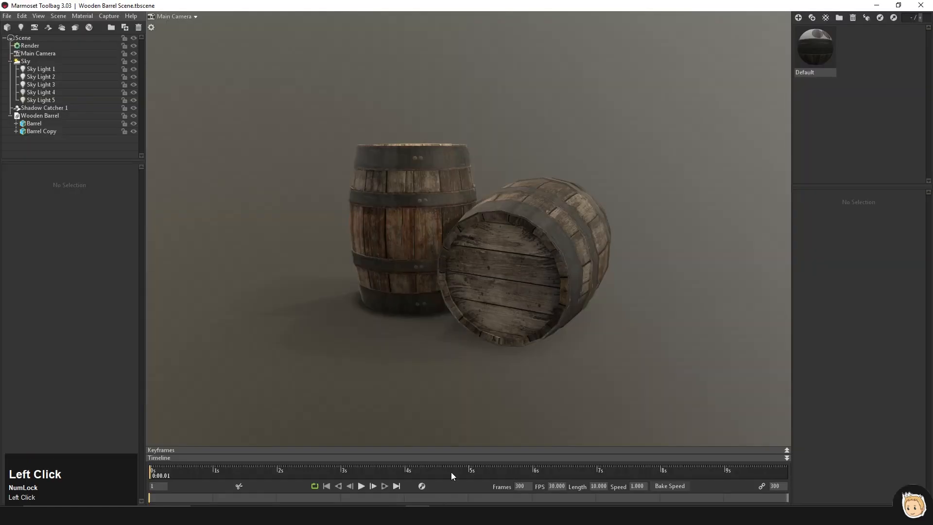
pyautogui.keyDown('alt'); pyautogui.moveTo(562, 311); pyautogui.dragTo(592, 294); pyautogui.keyUp('alt')
pyautogui.hotkey('alt', 'Tab')
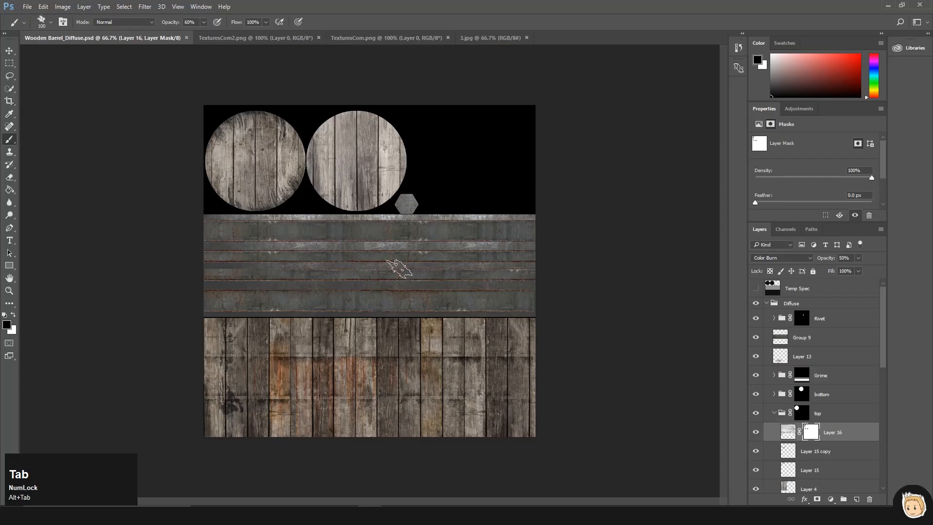
# - Rotate Layer 15 copy by about 12.46° and reposition it along the first disc's lower rim
pyautogui.scroll(-1, 796, 445)
pyautogui.click(809, 432)
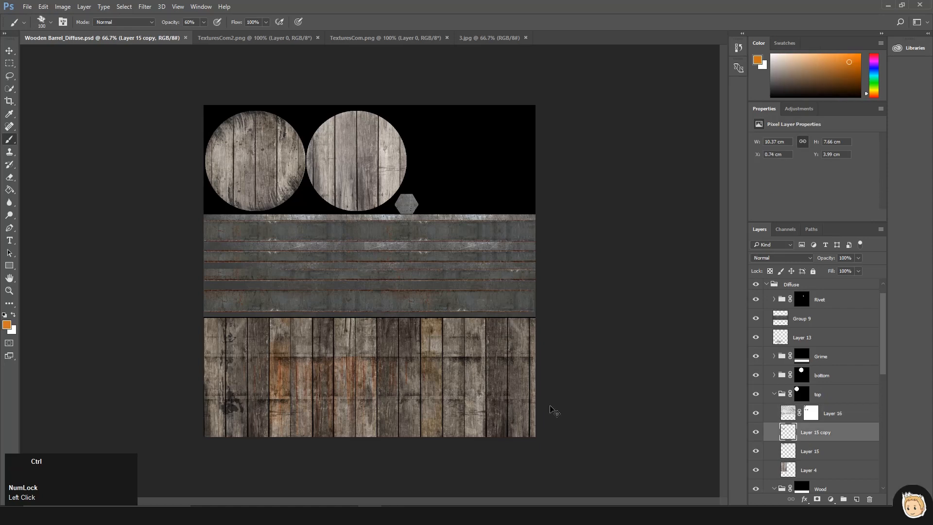
pyautogui.hotkey('ctrl', 't')
pyautogui.moveTo(317, 128); pyautogui.dragTo(301, 167)
pyautogui.press('BackSpace')
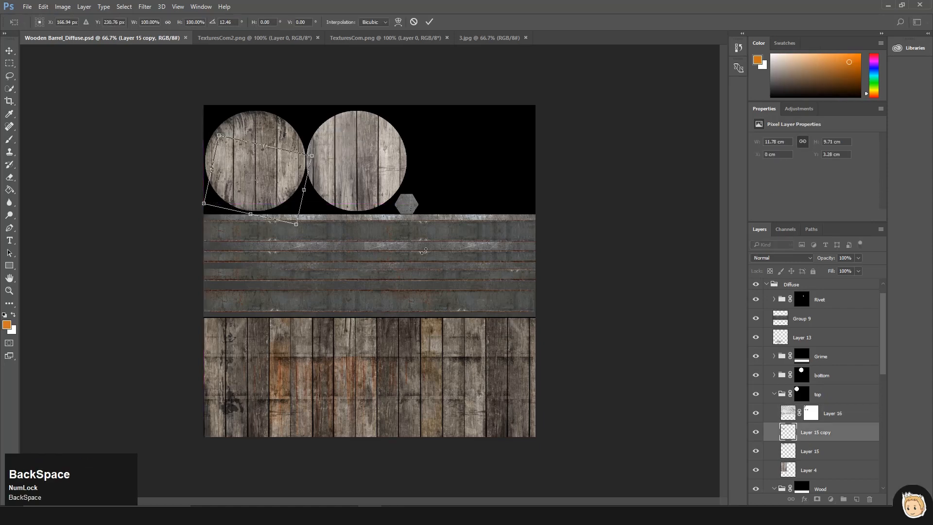
pyautogui.press('Return')
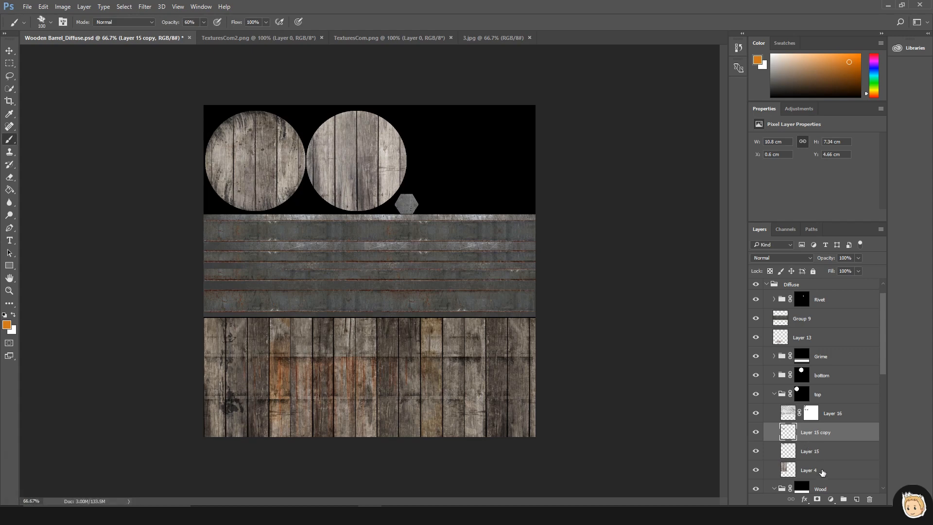
# - Duplicate Layer 16 and both Layer 15 streak layers, and place the copies in the bottom group
pyautogui.click(823, 452)
pyautogui.keyDown('shift'); pyautogui.click(833, 414); pyautogui.keyUp('shift')
pyautogui.hotkey('ctrl', 'j')
pyautogui.moveTo(832, 414); pyautogui.dragTo(807, 376)
# - Turn off Auto-Select for the Move tool and move the three duplicated layers over the second disc
pyautogui.click(835, 398)
pyautogui.keyDown('shift'); pyautogui.click(822, 432); pyautogui.keyUp('shift')
pyautogui.press('v')
pyautogui.moveTo(333, 218); pyautogui.dragTo(411, 219)
pyautogui.hotkey('ctrl', 'z')
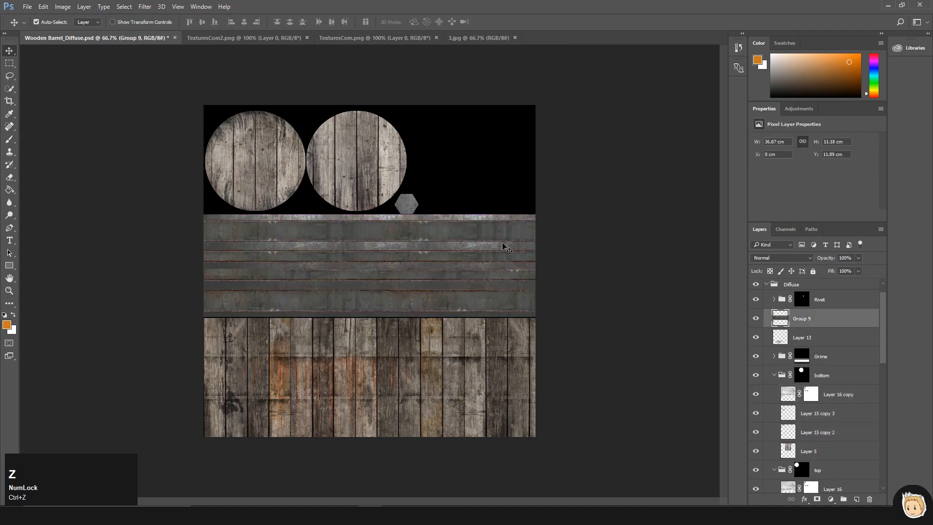
pyautogui.click(36, 22)
pyautogui.click(836, 396)
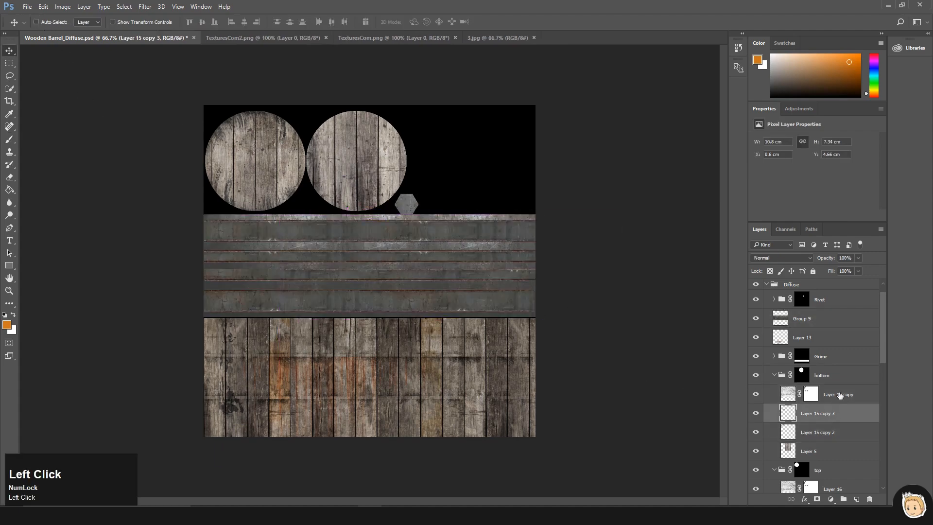
pyautogui.keyDown('shift'); pyautogui.click(828, 435); pyautogui.keyUp('shift')
pyautogui.moveTo(321, 209); pyautogui.dragTo(424, 214)
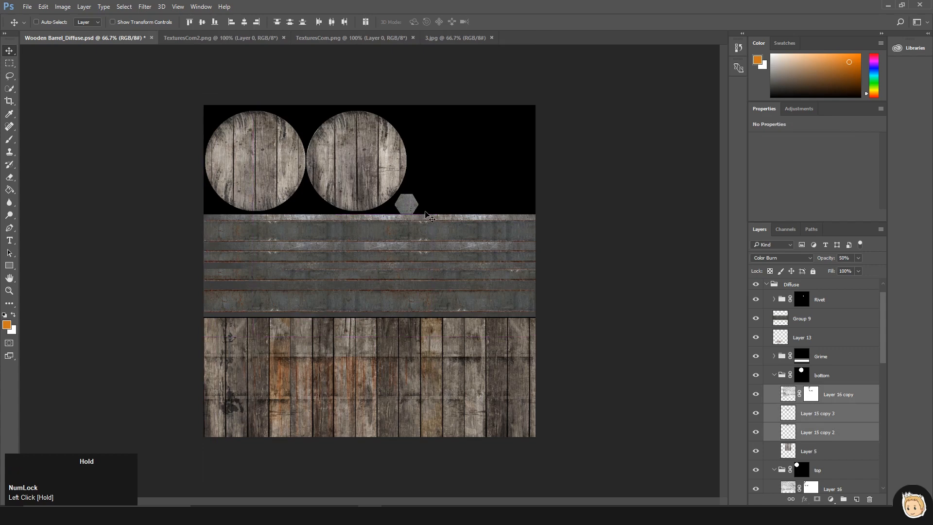
pyautogui.hotkey('ctrl', 't')
pyautogui.moveTo(438, 89); pyautogui.dragTo(468, 94)
pyautogui.moveTo(440, 141); pyautogui.dragTo(426, 155)
pyautogui.hotkey('ctrl', 'z')
pyautogui.hotkey('ctrl', 'z')
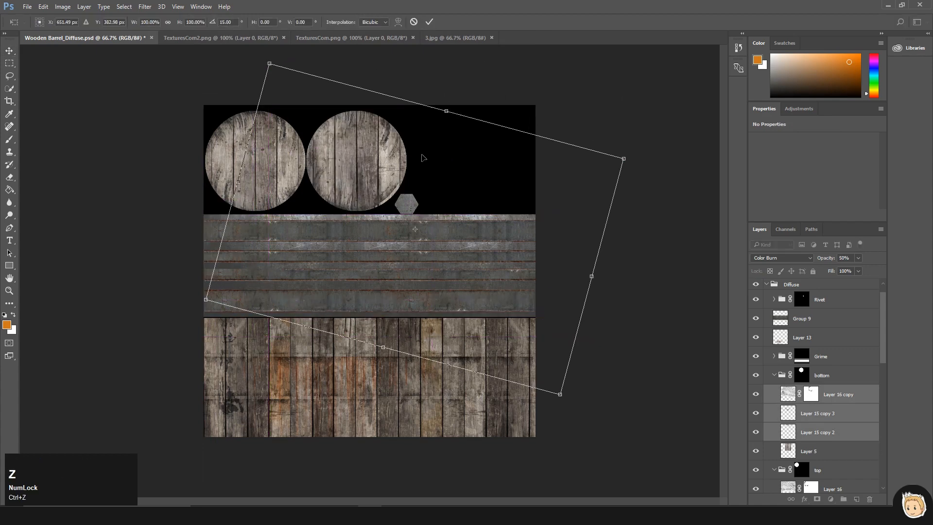
pyautogui.press('Escape')
# - Shift the grunge texture of Layer 16 copy sideways across the second disc
pyautogui.click(792, 391)
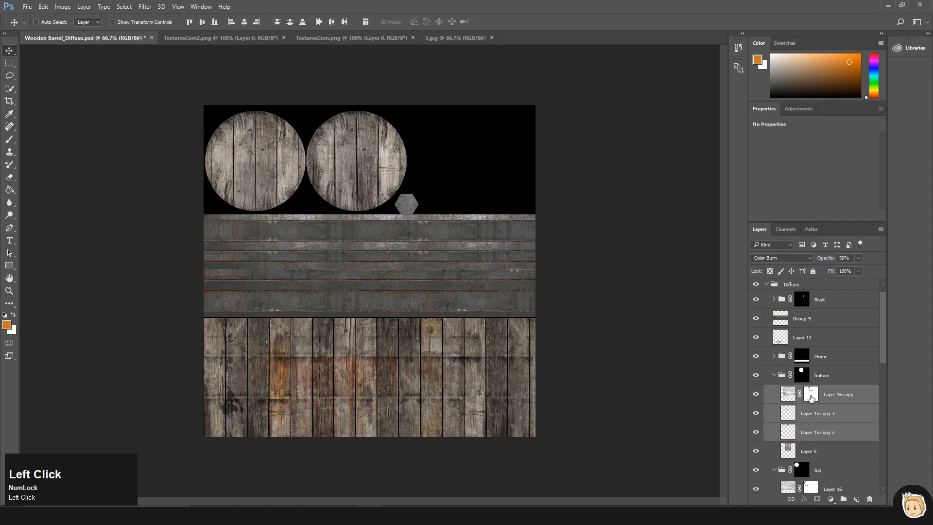
pyautogui.moveTo(477, 232); pyautogui.dragTo(272, 209)
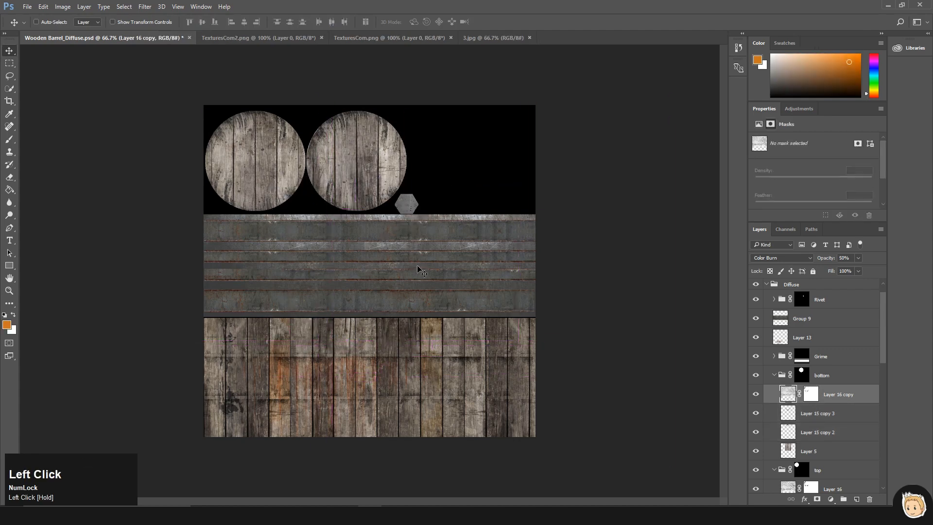
# - With Layer 5 active, select the second disc's second plank, about 2.36 cm wide, and ready the Paint Bucket
pyautogui.click(826, 453)
pyautogui.press('m')
pyautogui.moveTo(335, 104); pyautogui.dragTo(358, 220)
pyautogui.press('g')
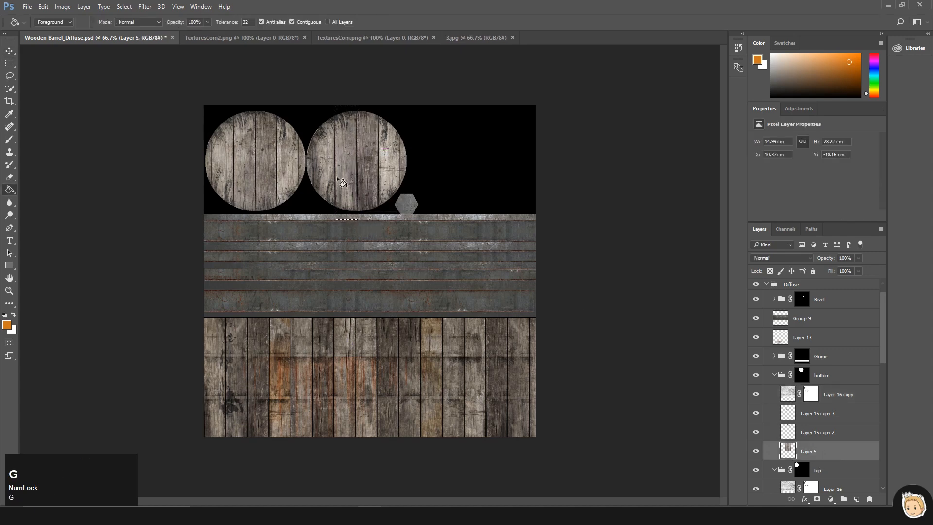
pyautogui.click(773, 258)
pyautogui.click(768, 276)
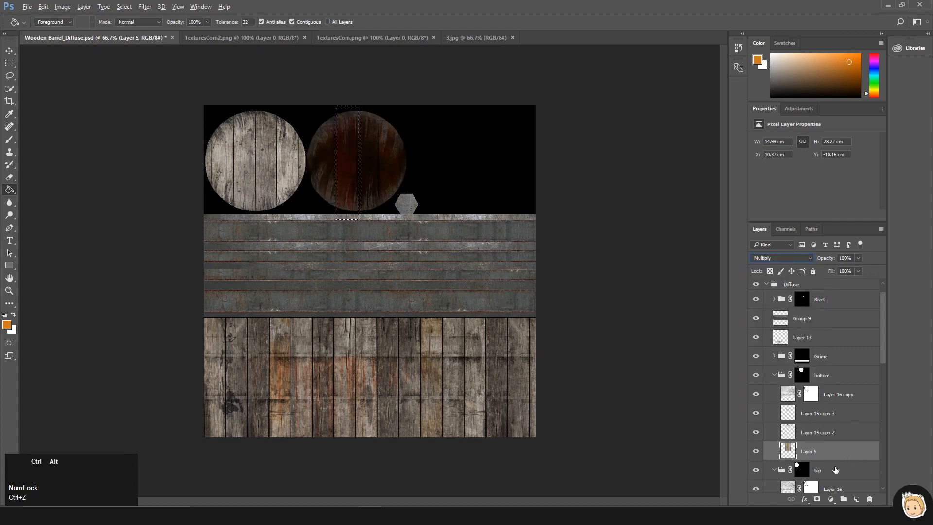
pyautogui.hotkey('ctrl', 'alt', 'z')
pyautogui.click(645, 265)
pyautogui.hotkey('ctrl', 'alt', 'z')
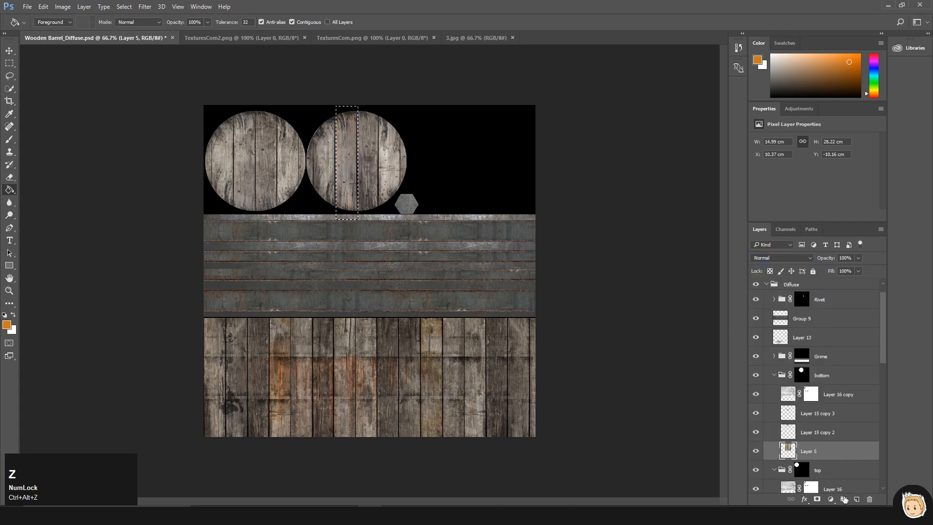
# - Add a new layer above Layer 5, fill the selected plank with orange, and deselect it
pyautogui.click(858, 502)
pyautogui.click(347, 161)
pyautogui.hotkey('ctrl', 'd')
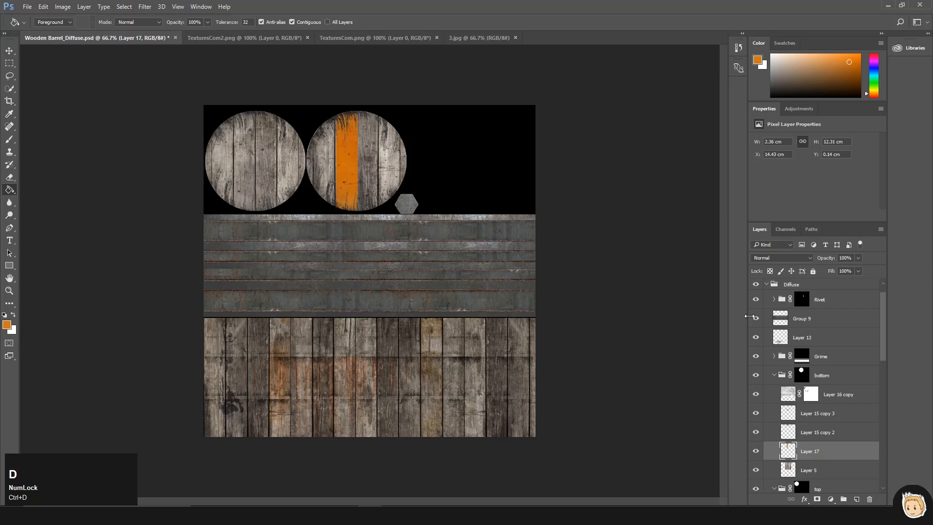
# - Set the orange plank layer on the second disc to Multiply at 63% opacity
pyautogui.click(777, 258)
pyautogui.click(787, 292)
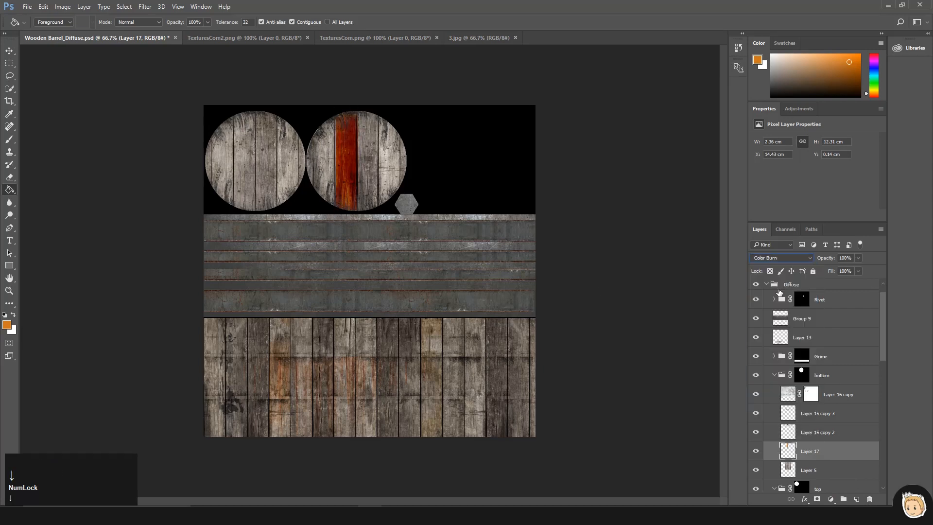
pyautogui.click(858, 258)
pyautogui.moveTo(861, 270); pyautogui.dragTo(841, 269)
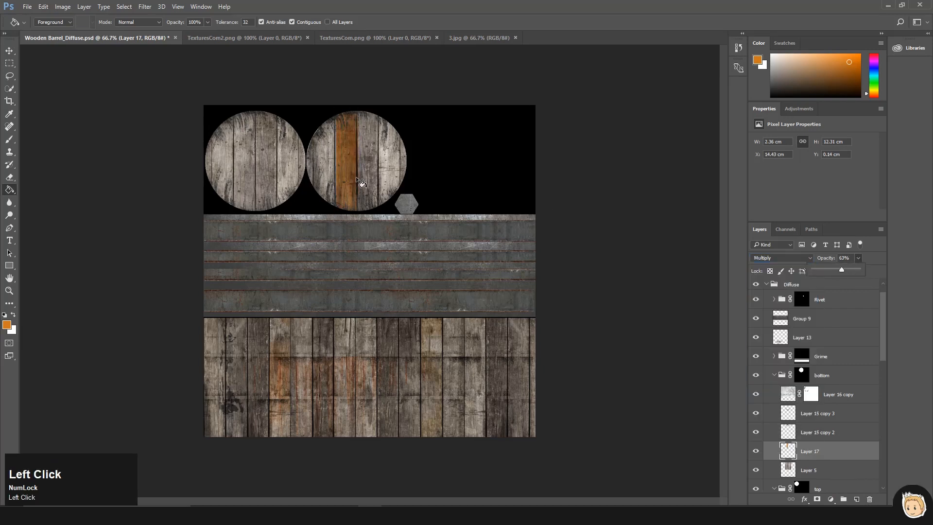
# - Wear away parts of the orange plank tint on the second disc with the Eraser's grunge brush, ending at size 175 and 20% opacity
pyautogui.press('e')
pyautogui.press('0')
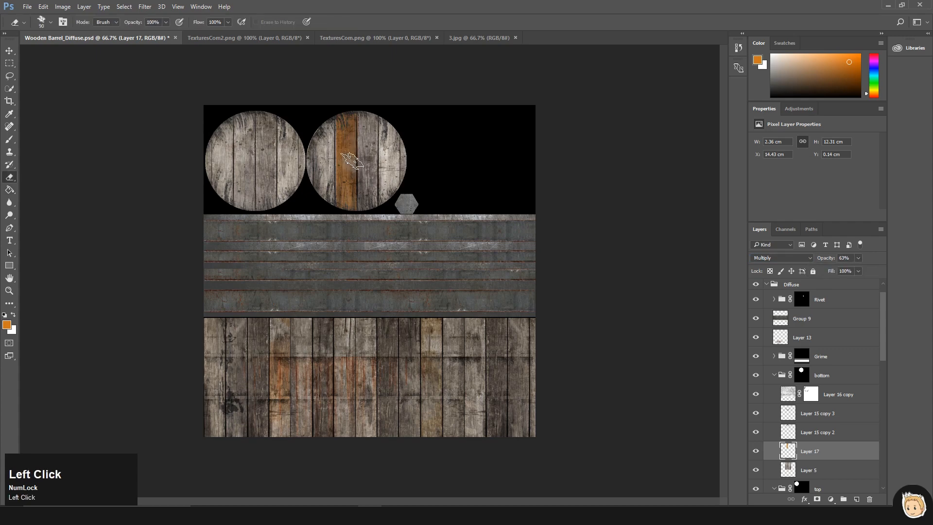
pyautogui.press(']')
pyautogui.press(']')
pyautogui.moveTo(351, 127); pyautogui.dragTo(350, 142)
pyautogui.moveTo(345, 194); pyautogui.dragTo(346, 201)
pyautogui.click(352, 189)
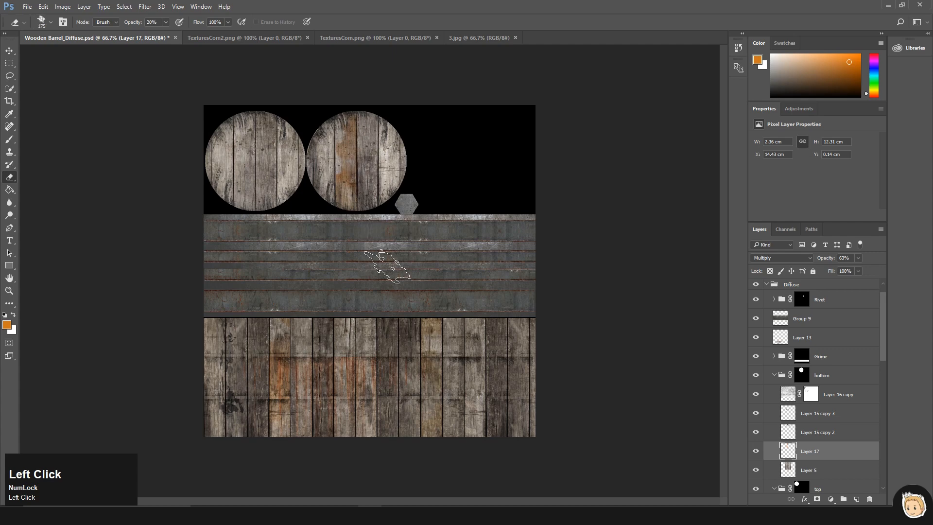
# - Duplicate the worn orange layer, shift it onto the second disc's right-hand planks, and stretch it to about 5.01 by 9.67 cm
pyautogui.hotkey('ctrl', 'j')
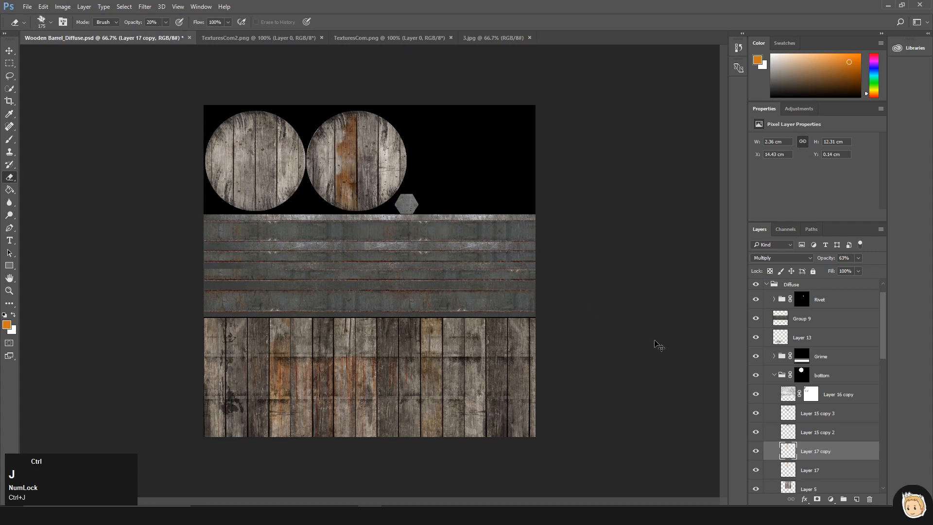
pyautogui.press('v')
pyautogui.keyDown('shift'); pyautogui.moveTo(413, 222); pyautogui.dragTo(452, 222); pyautogui.keyUp('shift')
pyautogui.hotkey('ctrl', 't')
pyautogui.moveTo(381, 163); pyautogui.dragTo(360, 163)
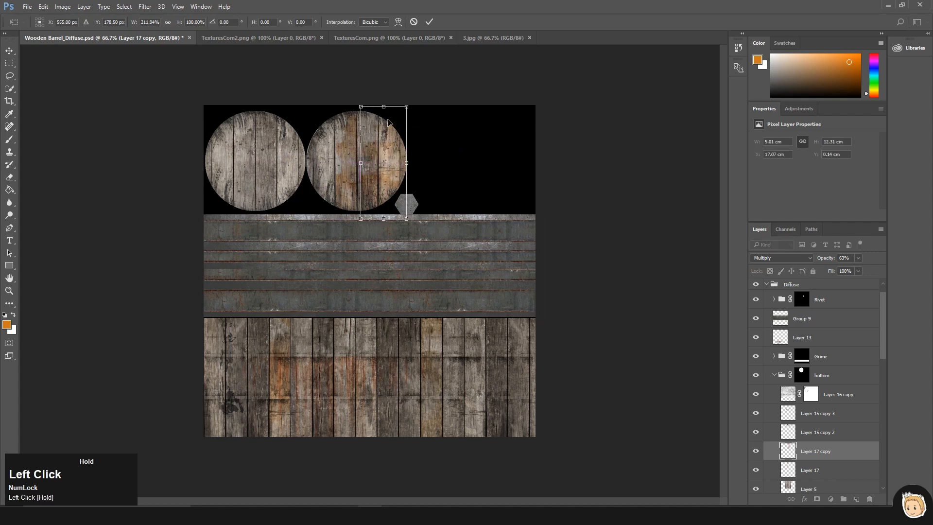
pyautogui.moveTo(385, 108); pyautogui.dragTo(393, 131)
pyautogui.press('Return')
# - Erase part of the duplicated orange stain at 70% opacity, save, and check the barrel in Marmoset Toolbag
pyautogui.press('e')
pyautogui.click(384, 139)
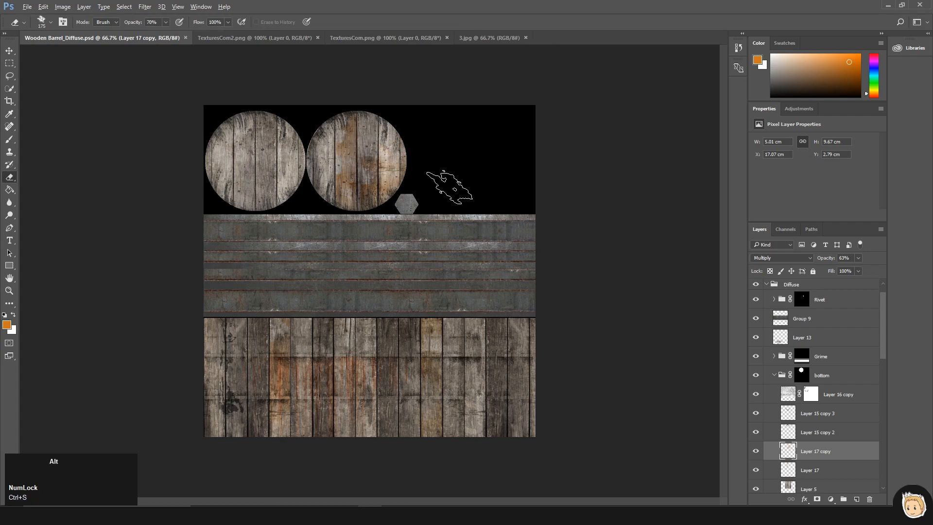
pyautogui.hotkey('alt', 'Tab')
pyautogui.keyDown('alt'); pyautogui.moveTo(402, 301); pyautogui.dragTo(648, 317); pyautogui.keyUp('alt')
pyautogui.hotkey('alt', 'Tab')
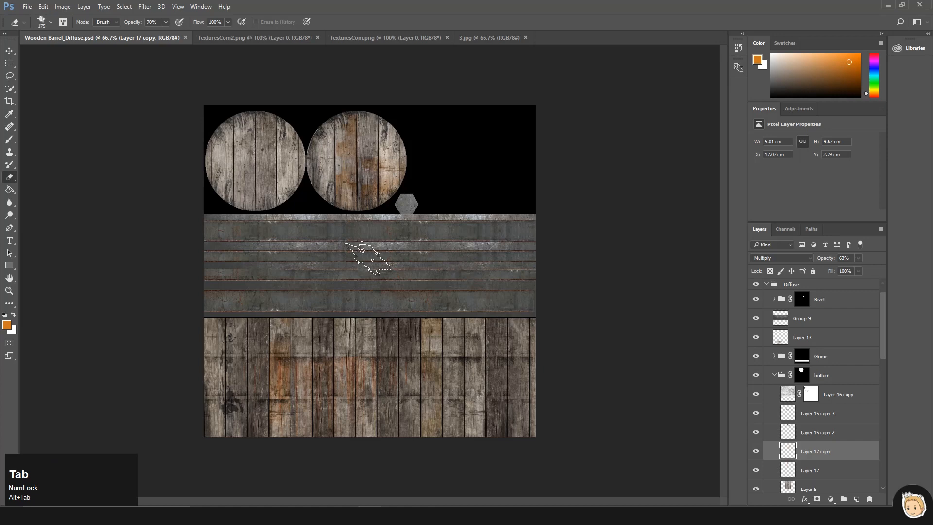
# - Paste the mossy dirt decal above Layer 15 copy 3 in the bottom group and place it over the second disc
pyautogui.scroll(-3, 828, 362)
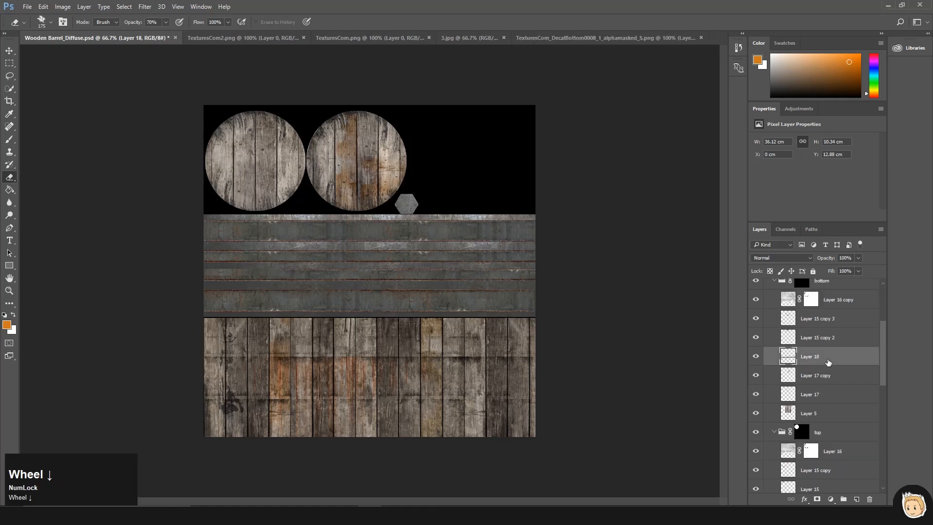
pyautogui.moveTo(826, 360); pyautogui.dragTo(822, 321)
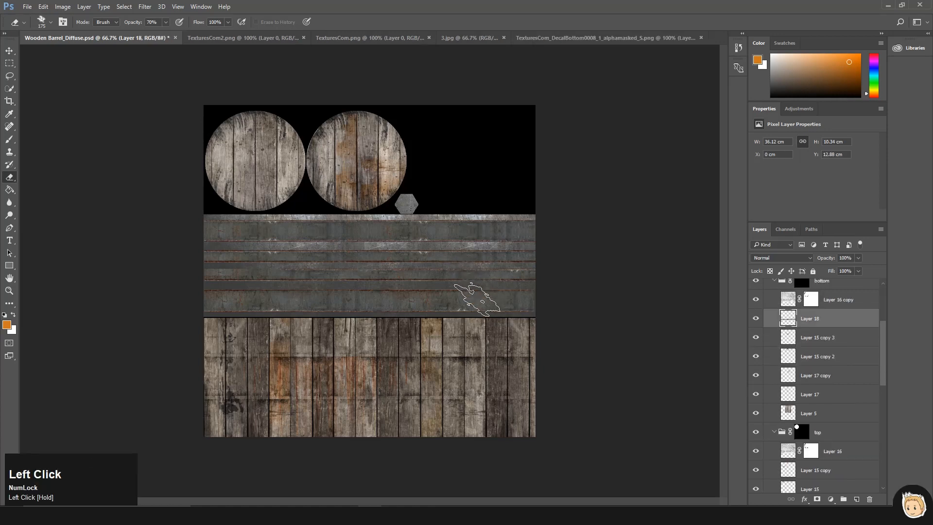
pyautogui.press('v')
pyautogui.moveTo(381, 272); pyautogui.dragTo(382, 231)
# - Warp the moss decal so that its dirty edge curves around the lower-left rim of the second disc
pyautogui.hotkey('ctrl', 't')
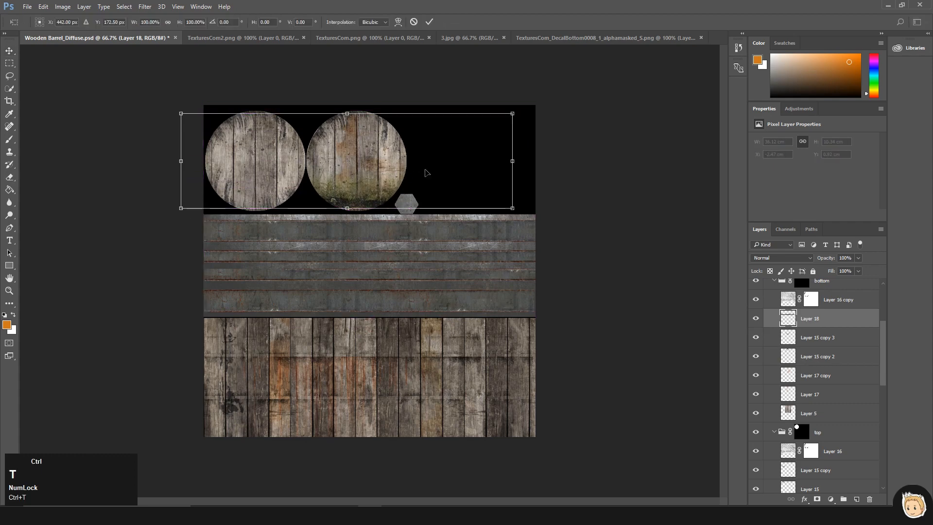
pyautogui.rightClick(355, 189)
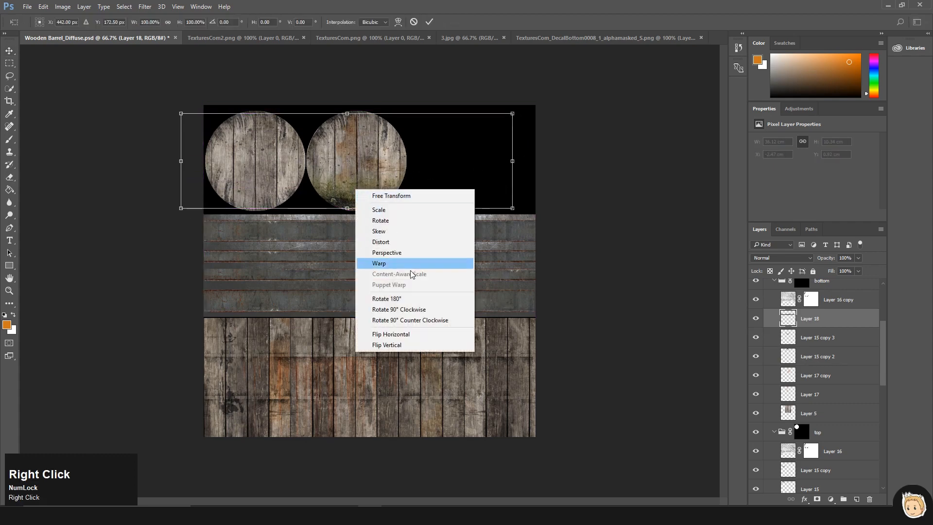
pyautogui.click(381, 263)
pyautogui.moveTo(338, 207); pyautogui.dragTo(341, 214)
pyautogui.moveTo(181, 114); pyautogui.dragTo(279, 58)
pyautogui.moveTo(181, 145); pyautogui.dragTo(391, 49)
pyautogui.moveTo(182, 176); pyautogui.dragTo(230, 24)
pyautogui.moveTo(181, 209); pyautogui.dragTo(259, 106)
pyautogui.moveTo(316, 180); pyautogui.dragTo(309, 195)
pyautogui.moveTo(513, 208); pyautogui.dragTo(462, 180)
pyautogui.moveTo(509, 142); pyautogui.dragTo(384, 113)
pyautogui.moveTo(274, 72); pyautogui.dragTo(319, 93)
pyautogui.press('Return')
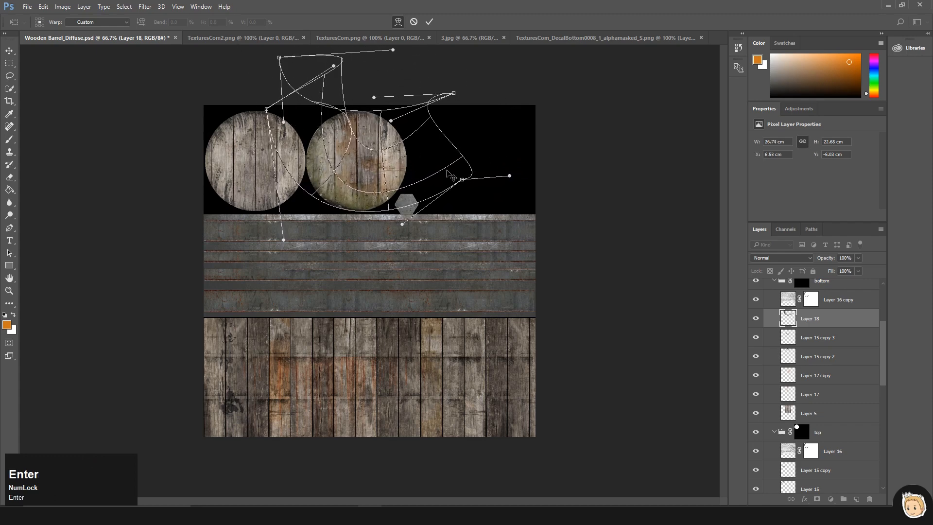
# - Duplicate the warped moss decal and transform the copy to about 17.57 by 21.27 cm to cover the rest of the disc's rim
pyautogui.hotkey('ctrl', 'j')
pyautogui.hotkey('ctrl', 't')
pyautogui.keyDown('shift'); pyautogui.moveTo(500, 92); pyautogui.dragTo(370, 185); pyautogui.keyUp('shift')
pyautogui.press('Return')
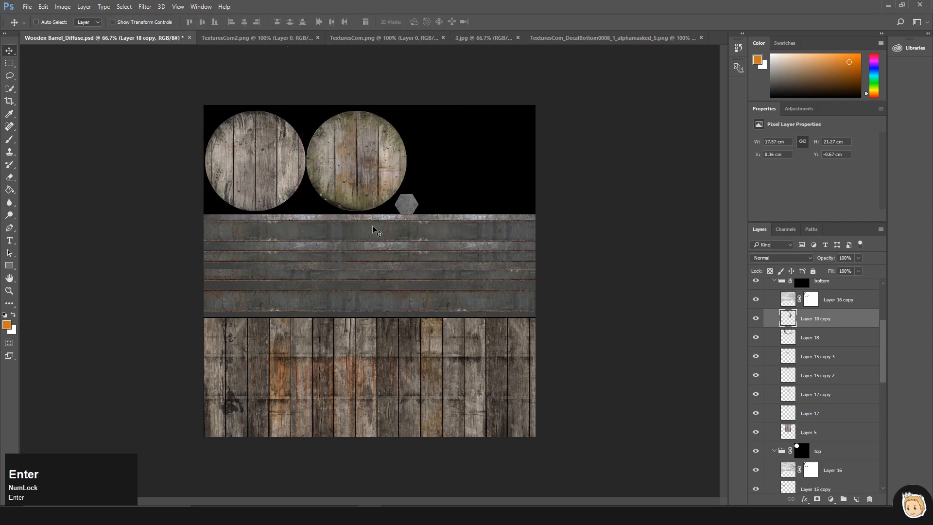
# - Copy the TexturesCom_DecalBottom0008_1_alphamasked_S.png decal and load Layer 8's outline as a selection in the barrel document
pyautogui.click(599, 38)
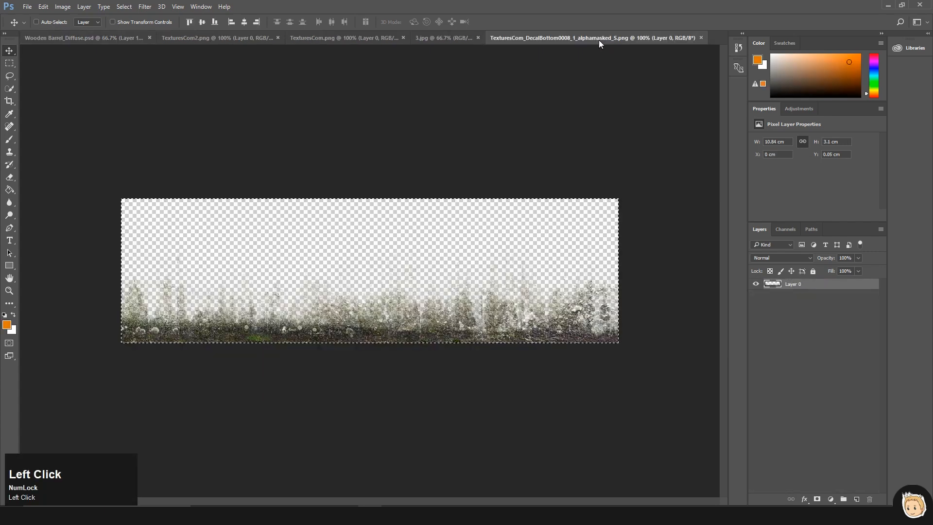
pyautogui.hotkey('ctrl', 'c')
pyautogui.click(119, 38)
pyautogui.scroll(-10, 831, 456)
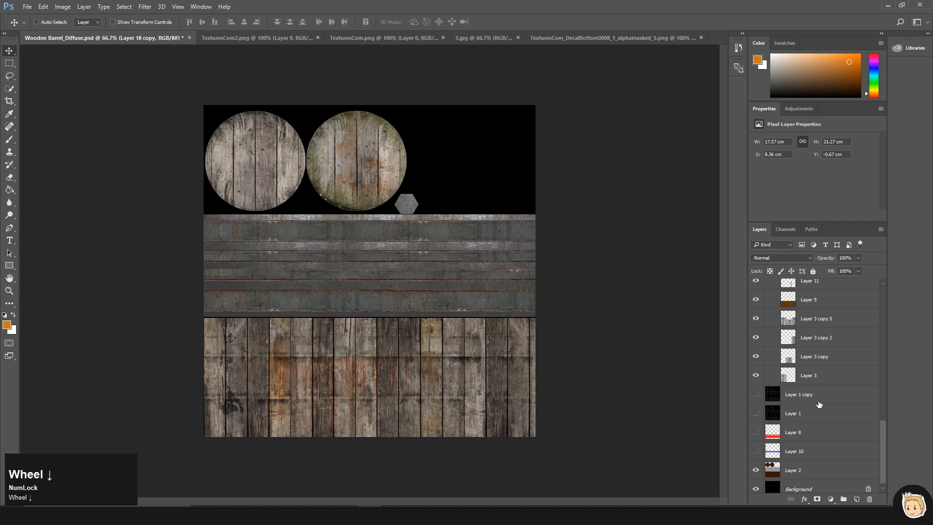
pyautogui.keyDown('ctrl'); pyautogui.click(777, 434); pyautogui.keyUp('ctrl')
pyautogui.scroll(4, 809, 366)
pyautogui.scroll(-1, 809, 366)
pyautogui.scroll(-1, 809, 366)
pyautogui.scroll(8, 809, 366)
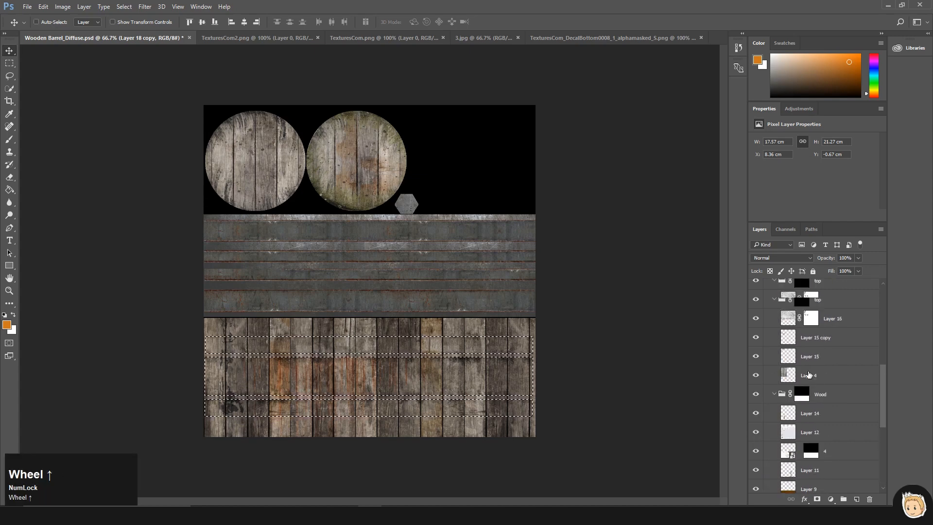
# - Paste the decal at the top of the Grime group as a strip about 36.12 by 2.5 cm across the lower planks
pyautogui.click(775, 338)
pyautogui.click(767, 352)
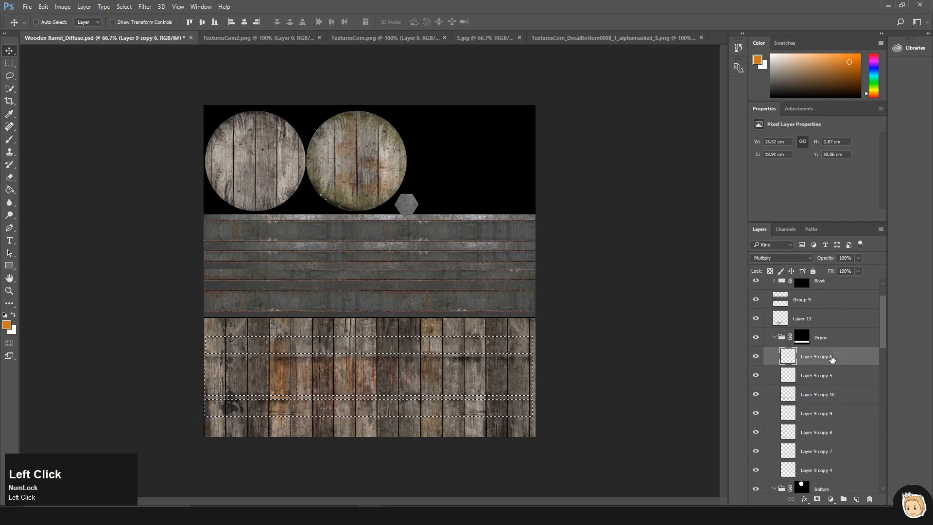
pyautogui.hotkey('ctrl', 'v')
pyautogui.moveTo(486, 384); pyautogui.dragTo(474, 419)
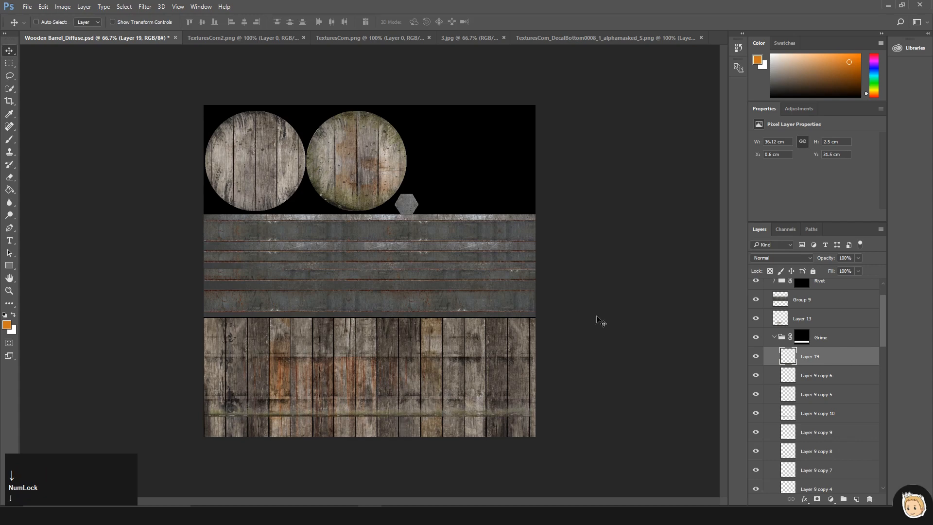
# - Compare darkening blend modes on the decal strip of the lower planks and set it to Multiply
pyautogui.click(767, 260)
pyautogui.click(764, 292)
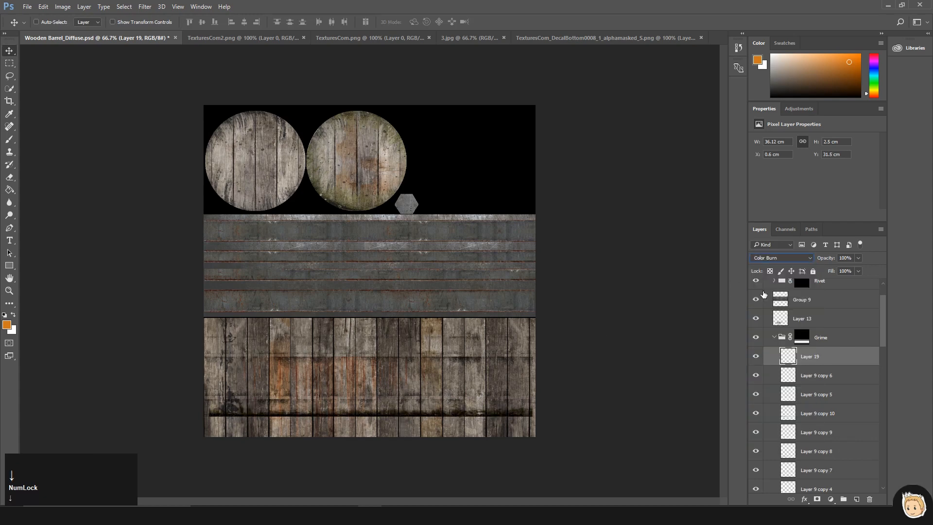
pyautogui.press('Down')
pyautogui.press('Up')
pyautogui.press('Down')
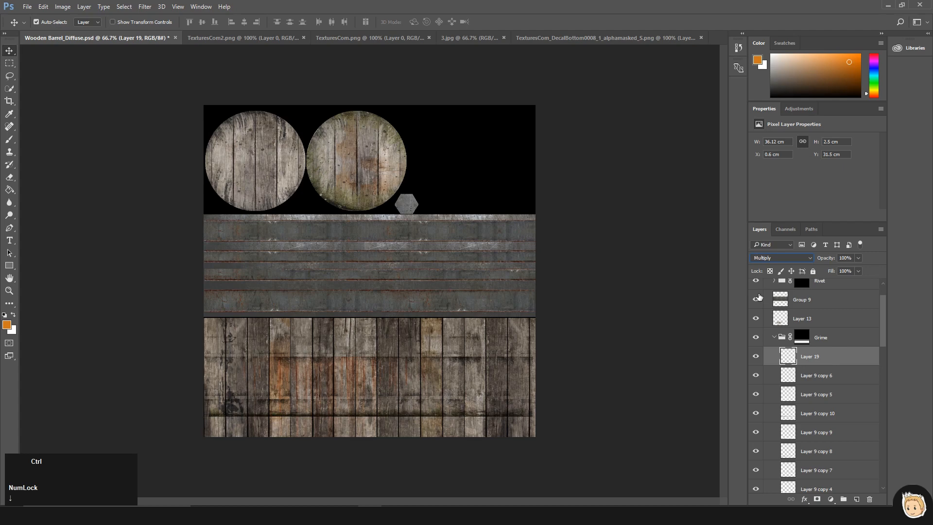
# - Duplicate the plank decal strip and set the copy's blend mode to Overlay
pyautogui.hotkey('ctrl', 'j')
pyautogui.click(780, 258)
pyautogui.click(774, 356)
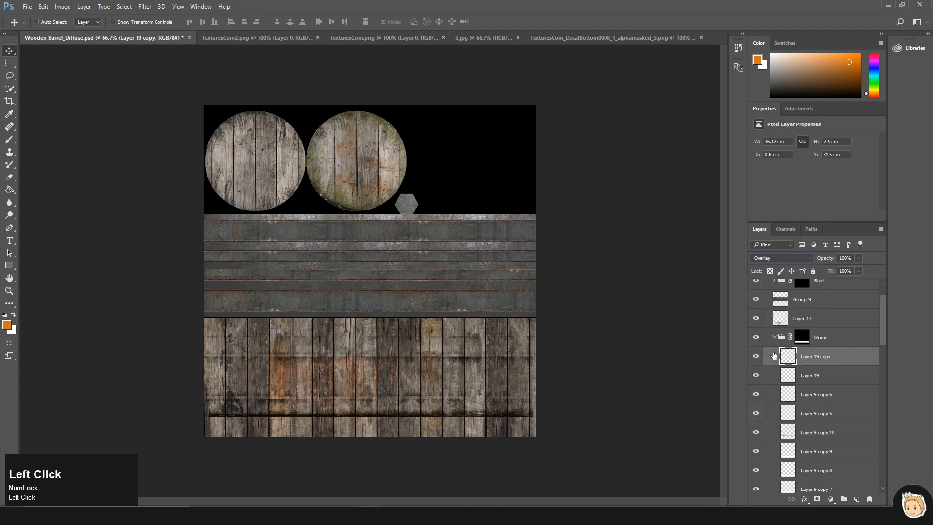
# - Save the diffuse map and inspect the grimy lower planks on the barrel in Marmoset Toolbag
pyautogui.hotkey('ctrl', 's')
pyautogui.hotkey('alt', 'Tab')
pyautogui.press('Tab')
pyautogui.keyDown('alt'); pyautogui.click(494, 323); pyautogui.keyUp('alt')
pyautogui.keyDown('alt'); pyautogui.moveTo(494, 323); pyautogui.dragTo(510, 281); pyautogui.keyUp('alt')
pyautogui.hotkey('alt', 'Tab')
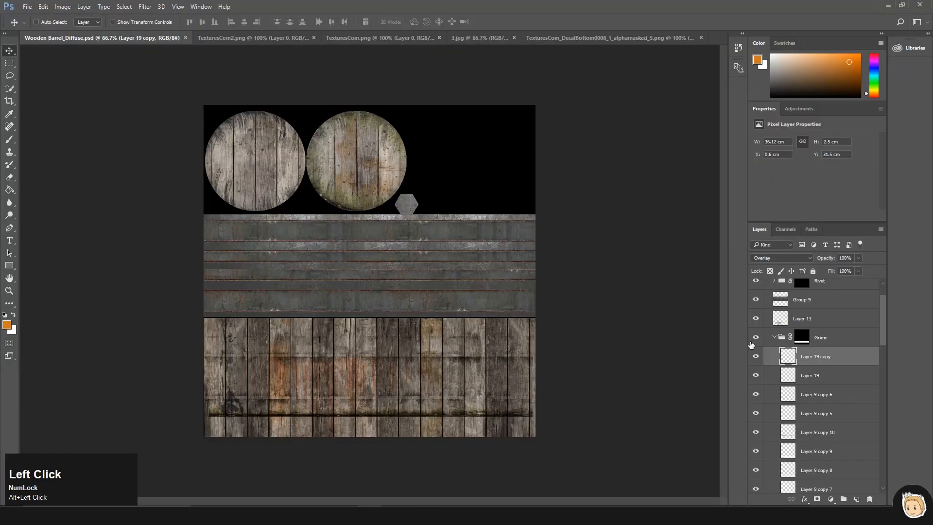
# - Paste the moss decal above the Group 9 layer and position it over the metal band area
pyautogui.click(831, 376)
pyautogui.click(654, 39)
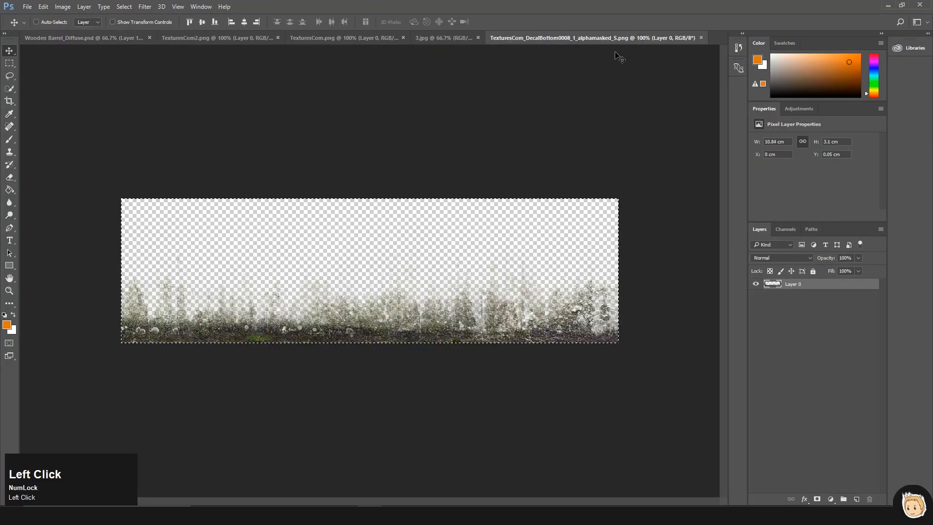
pyautogui.click(98, 38)
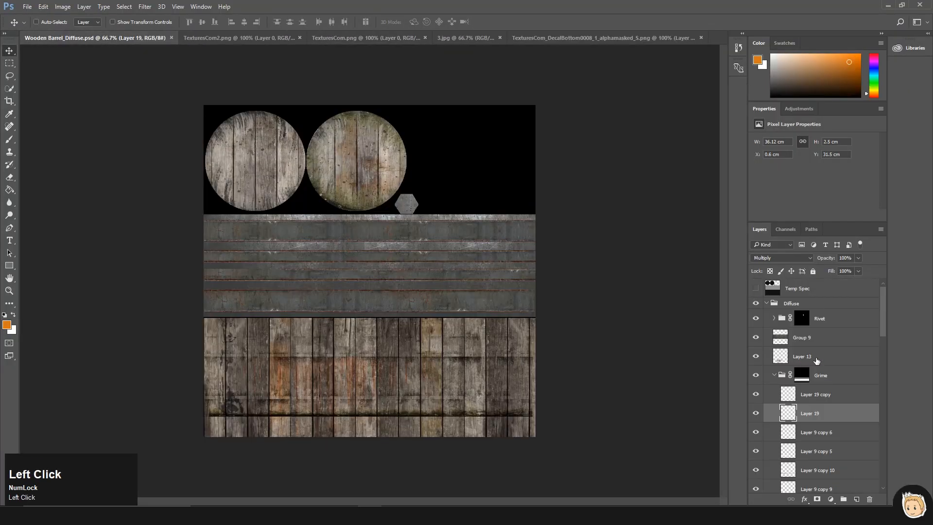
pyautogui.scroll(-1, 816, 361)
pyautogui.scroll(1, 808, 355)
pyautogui.click(756, 337)
pyautogui.click(757, 337)
pyautogui.click(819, 338)
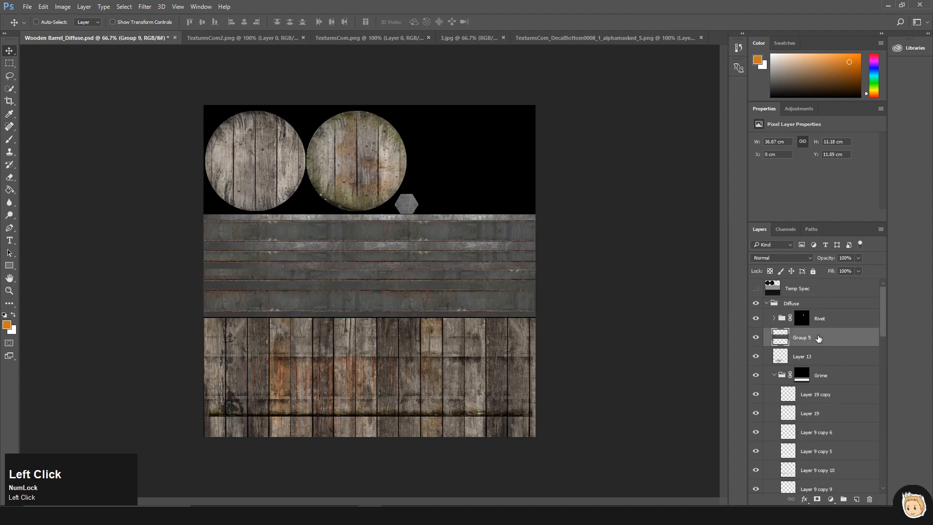
pyautogui.hotkey('ctrl', 'v')
pyautogui.moveTo(496, 308)
pyautogui.mouseDown()
pyautogui.moveTo(501, 270)
pyautogui.moveTo(496, 302)
pyautogui.mouseUp()
# - Set the metal decal to Linear Burn and scale it to about 16.58 by 4.76 cm in the lower-left of the metal area
pyautogui.click(782, 258)
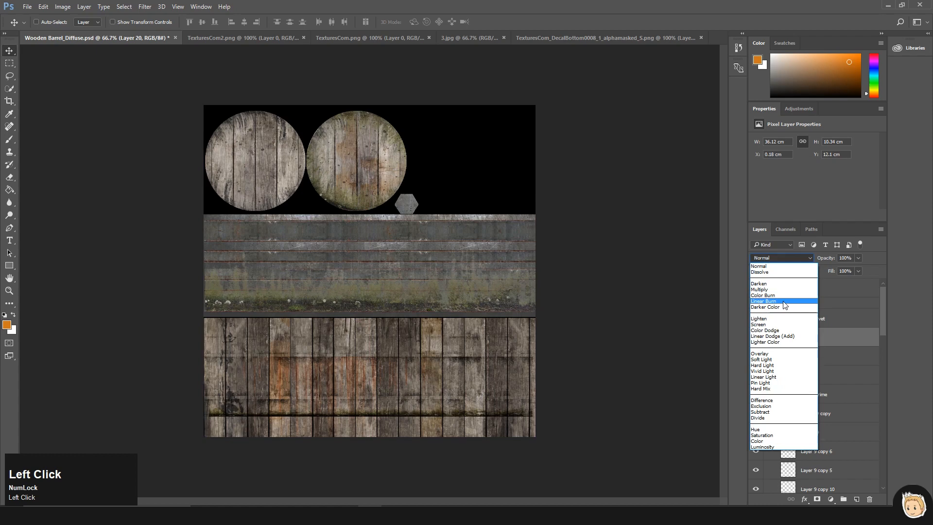
pyautogui.click(773, 294)
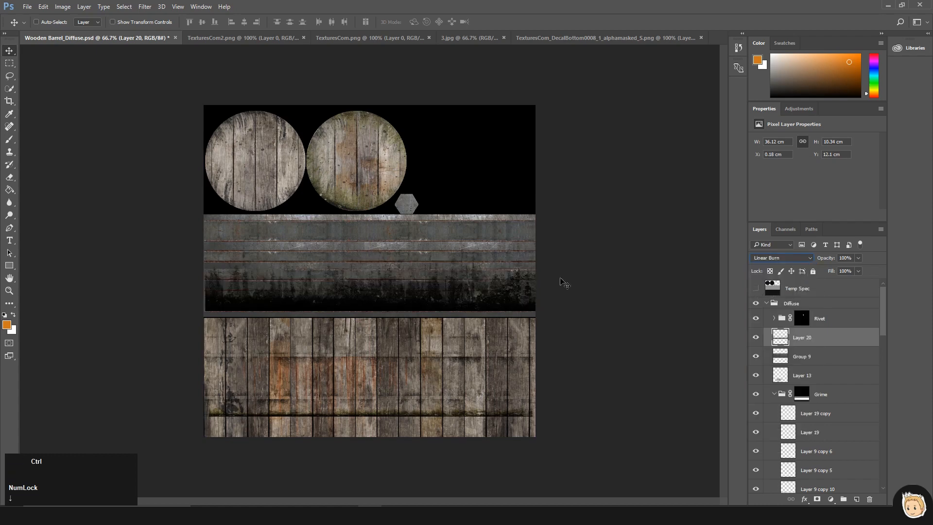
pyautogui.hotkey('ctrl', 't')
pyautogui.keyDown('shift'); pyautogui.moveTo(535, 215); pyautogui.dragTo(351, 251); pyautogui.keyUp('shift')
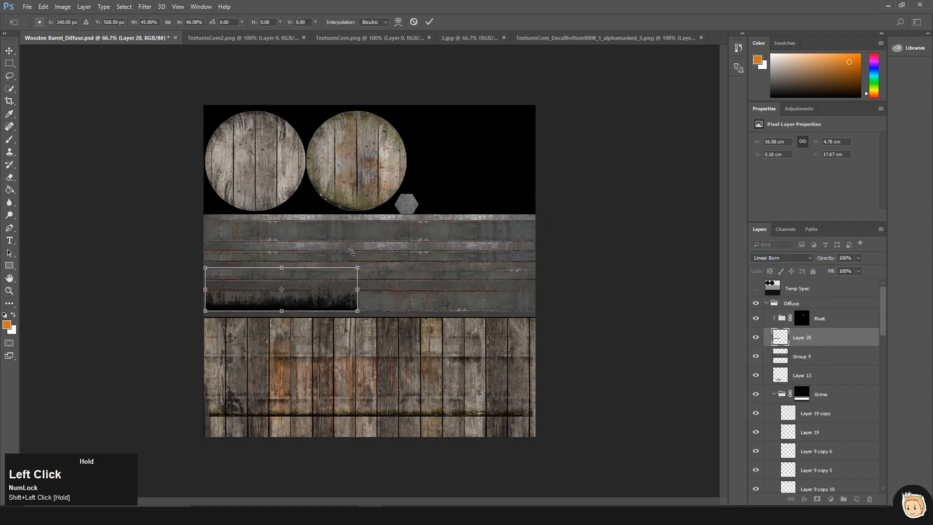
pyautogui.press('Return')
# - Duplicate the scaled metal decal, place the copy directly to its right, and merge the two layers
pyautogui.hotkey('ctrl', 'j')
pyautogui.keyDown('shift'); pyautogui.moveTo(321, 299); pyautogui.dragTo(473, 310); pyautogui.keyUp('shift')
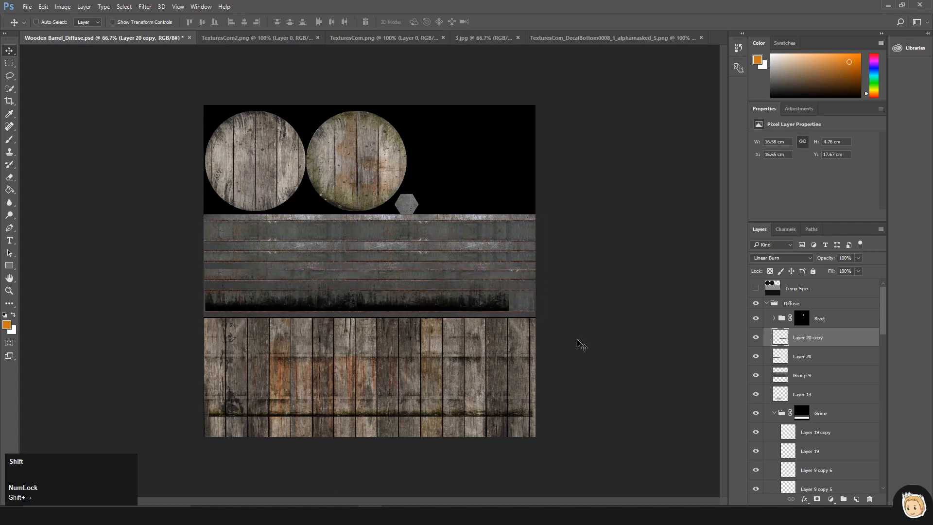
pyautogui.hotkey('ctrl', 'shift', 'w')
pyautogui.click(509, 195)
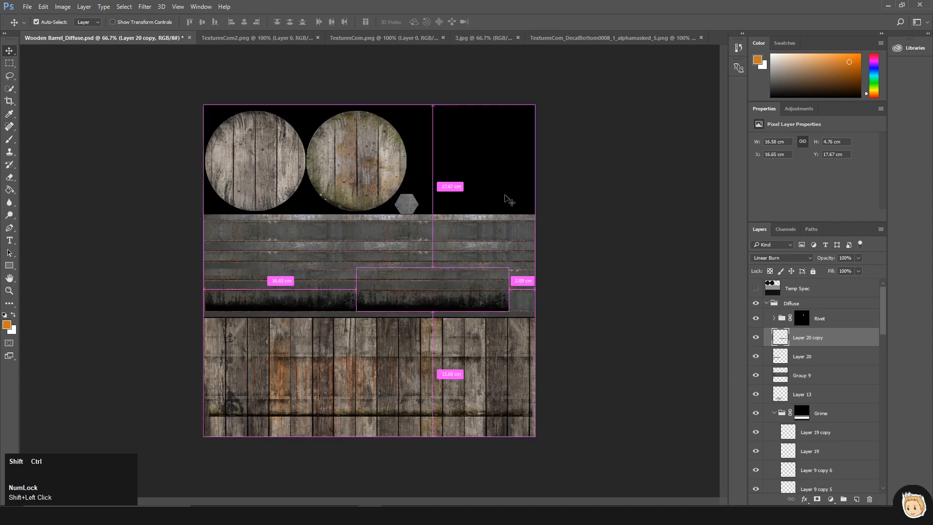
pyautogui.hotkey('ctrl', 'e')
# - Stretch the merged decal across the lowest metal band to about 35.95 by 3.39 cm and set its opacity to 83%
pyautogui.hotkey('ctrl', 't')
pyautogui.keyDown('shift'); pyautogui.moveTo(508, 289); pyautogui.dragTo(538, 294); pyautogui.keyUp('shift')
pyautogui.moveTo(365, 267); pyautogui.dragTo(366, 280)
pyautogui.hotkey('shift', 'Return')
pyautogui.keyDown('shift'); pyautogui.moveTo(858, 258); pyautogui.dragTo(850, 270); pyautogui.keyUp('shift')
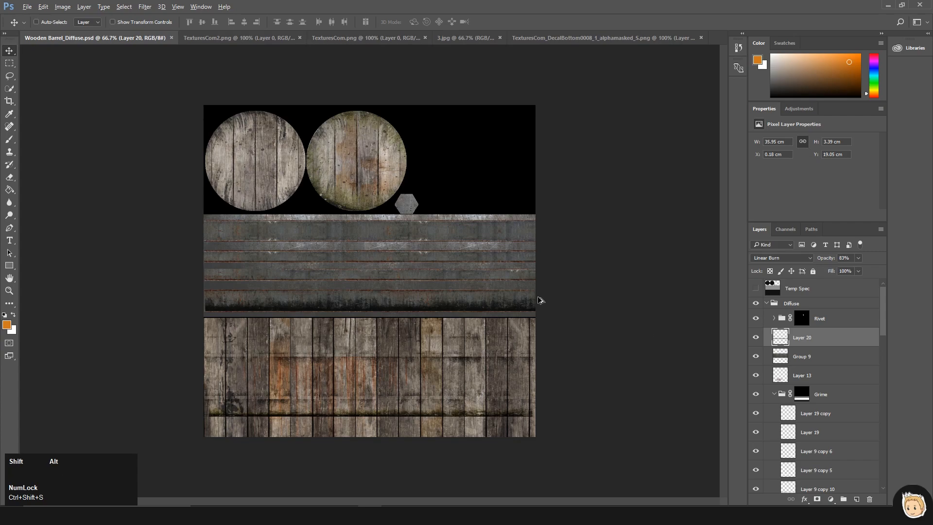
# - Inspect the darkened lowest metal band on the barrel in Marmoset Toolbag
pyautogui.hotkey('shift', 'alt', 'Tab')
pyautogui.keyDown('alt'); pyautogui.keyDown('shift'); pyautogui.moveTo(428, 291); pyautogui.dragTo(452, 287); pyautogui.keyUp('shift'); pyautogui.keyUp('alt')
pyautogui.hotkey('shift', 'alt', 'Tab')
# - Move the UV wireframe layer, Layer 1 copy, above the Diffuse group and make it visible
pyautogui.keyDown('shift'); pyautogui.scroll(-12, 829, 445); pyautogui.keyUp('shift')
pyautogui.keyDown('shift'); pyautogui.moveTo(811, 415); pyautogui.dragTo(805, 302); pyautogui.keyUp('shift')
pyautogui.keyDown('shift'); pyautogui.click(756, 314); pyautogui.keyUp('shift')
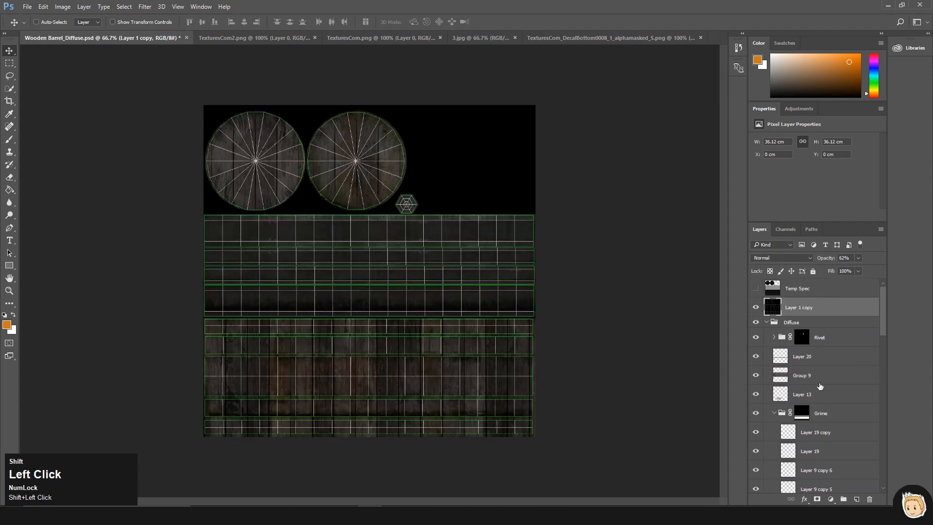
# - Paste the moss decal over the lowest plank strip and move its layer between Layer 13 and the Grime group
pyautogui.keyDown('shift'); pyautogui.scroll(-8, 801, 396); pyautogui.keyUp('shift')
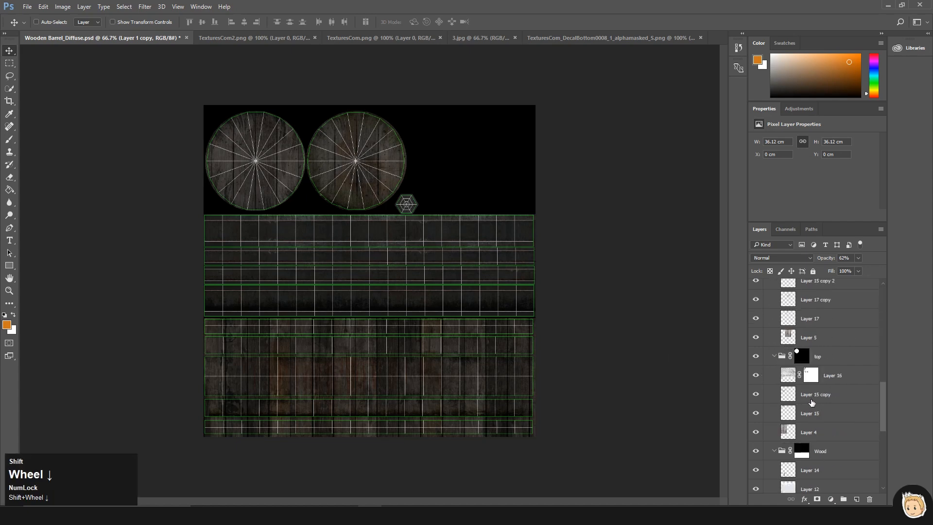
pyautogui.keyDown('shift'); pyautogui.scroll(5, 811, 402); pyautogui.keyUp('shift')
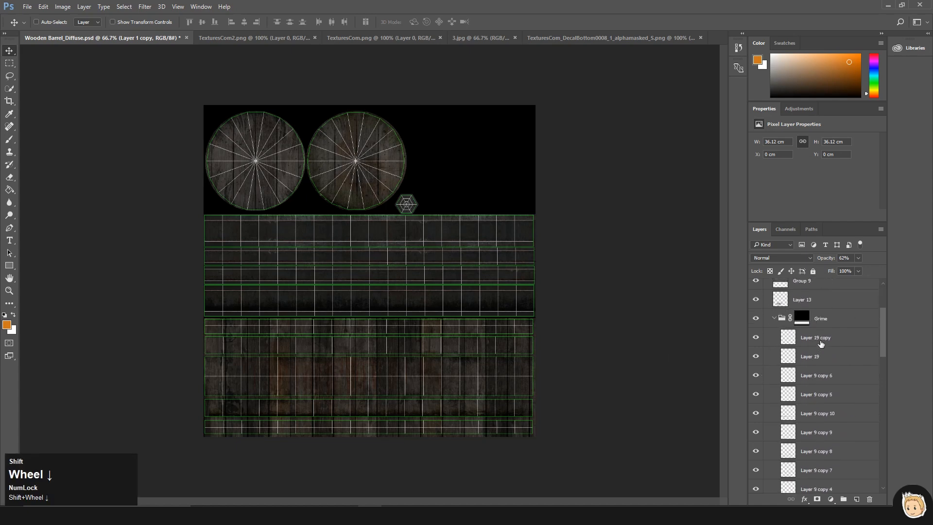
pyautogui.keyDown('shift'); pyautogui.moveTo(788, 338); pyautogui.dragTo(787, 359); pyautogui.keyUp('shift')
pyautogui.hotkey('ctrl', 'shift', 'v')
pyautogui.keyDown('shift'); pyautogui.moveTo(382, 312); pyautogui.dragTo(388, 423); pyautogui.keyUp('shift')
pyautogui.keyDown('shift'); pyautogui.moveTo(808, 337); pyautogui.dragTo(807, 306); pyautogui.keyUp('shift')
pyautogui.moveTo(506, 404); pyautogui.dragTo(505, 409)
# - Squash the newly pasted decal's height to fit the bottom strip of the planks
pyautogui.hotkey('ctrl', 't')
pyautogui.keyDown('shift'); pyautogui.moveTo(376, 339); pyautogui.dragTo(377, 381); pyautogui.keyUp('shift')
pyautogui.press('Return')
# - Set the wireframe layer, Layer 1 copy, to 100% opacity with the Screen blend mode and hide it
pyautogui.keyDown('shift'); pyautogui.scroll(3, 786, 309); pyautogui.keyUp('shift')
pyautogui.keyDown('shift'); pyautogui.click(786, 309); pyautogui.keyUp('shift')
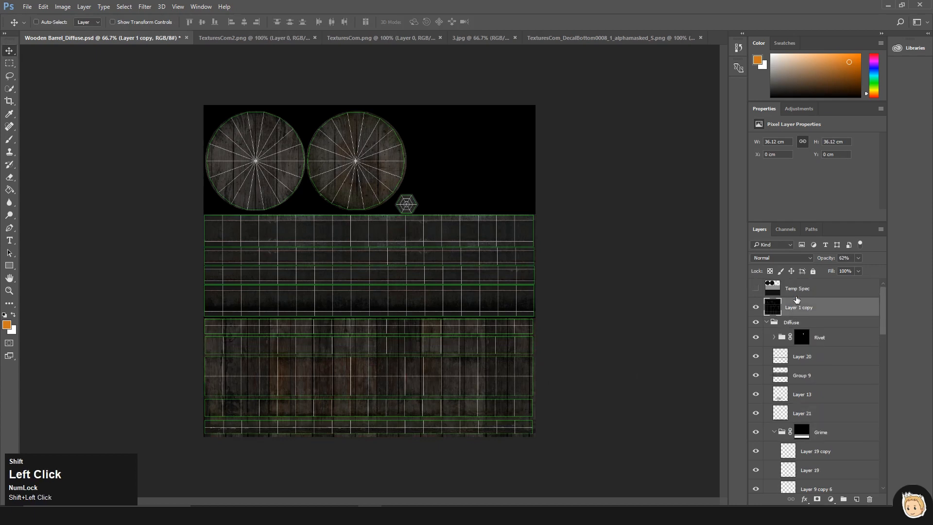
pyautogui.moveTo(859, 269); pyautogui.dragTo(890, 269)
pyautogui.click(781, 257)
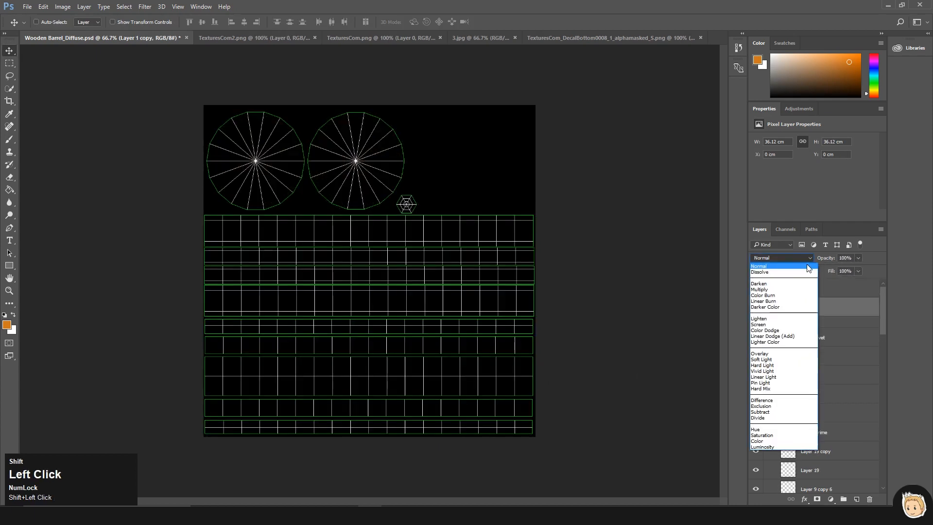
pyautogui.click(763, 329)
pyautogui.click(755, 308)
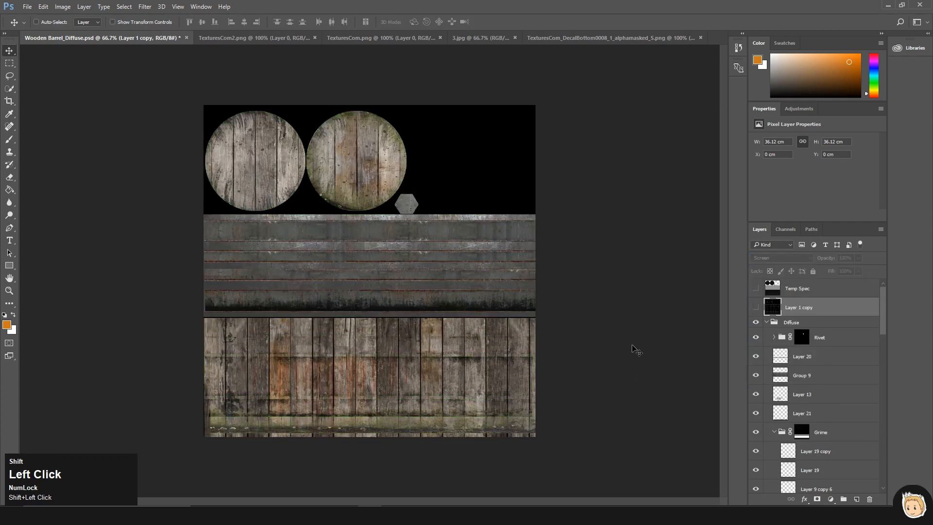
# - Set the blend mode of the moss decal on Layer 21 to Overlay
pyautogui.click(811, 357)
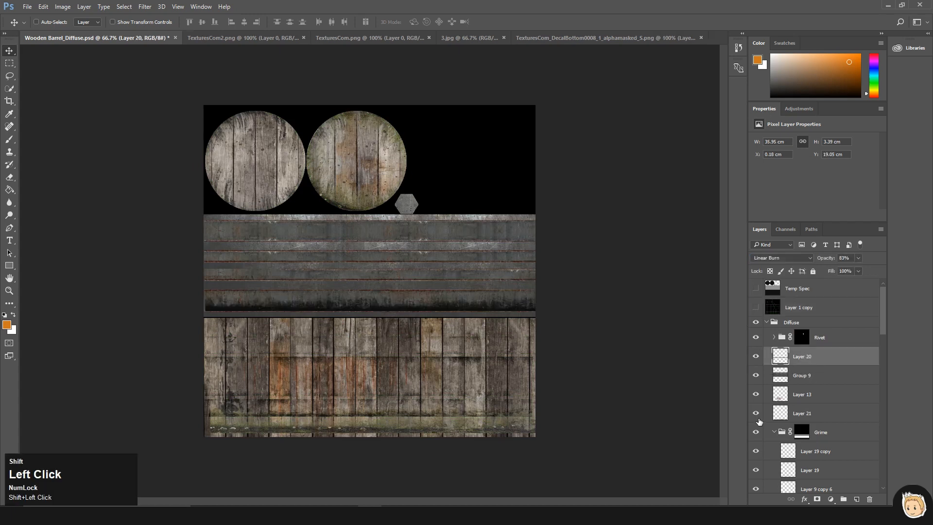
pyautogui.click(807, 414)
pyautogui.click(781, 257)
pyautogui.click(771, 360)
pyautogui.hotkey('shift', 'Up')
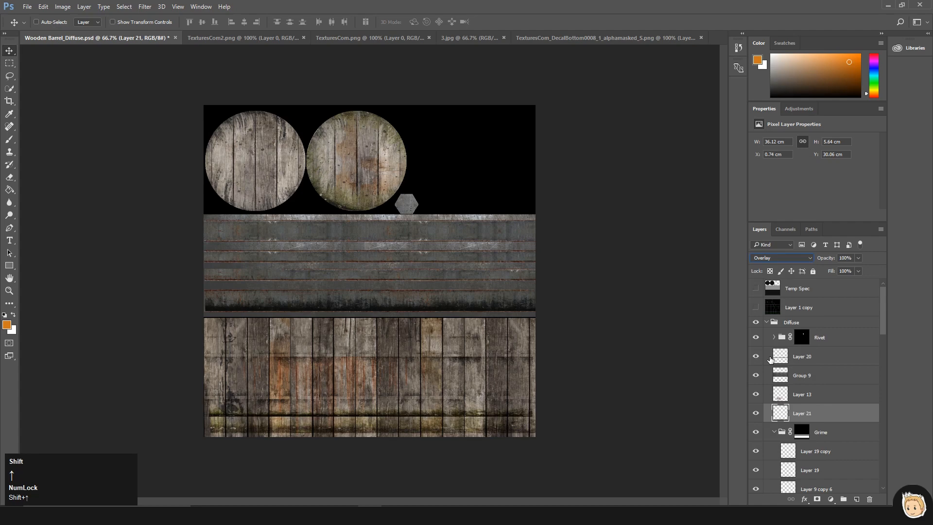
pyautogui.hotkey('shift', 'Up')
pyautogui.hotkey('shift', 'Down')
# - Narrow the moss decal on Layer 21 to 35.21 cm wide and save the diffuse file
pyautogui.hotkey('ctrl', 'shift', 't')
pyautogui.moveTo(542, 408); pyautogui.dragTo(535, 409)
pyautogui.press('Return')
pyautogui.hotkey('ctrl', 's')
# - Switch to Marmoset Toolbag and inspect the moss-stained planks and metal bands on both barrels
pyautogui.hotkey('alt', 'shift', 'Tab')
pyautogui.keyDown('alt'); pyautogui.keyDown('shift'); pyautogui.moveTo(536, 416); pyautogui.dragTo(666, 336); pyautogui.keyUp('shift'); pyautogui.keyUp('alt')
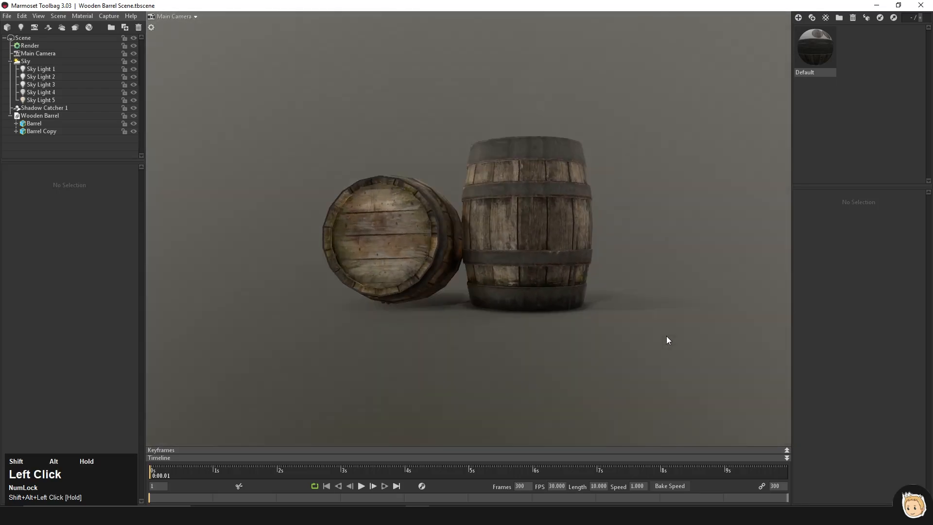
pyautogui.keyDown('alt'); pyautogui.keyDown('shift'); pyautogui.moveTo(669, 371); pyautogui.dragTo(566, 325); pyautogui.keyUp('shift'); pyautogui.keyUp('alt')
pyautogui.hotkey('shift', 'alt', 'Tab')
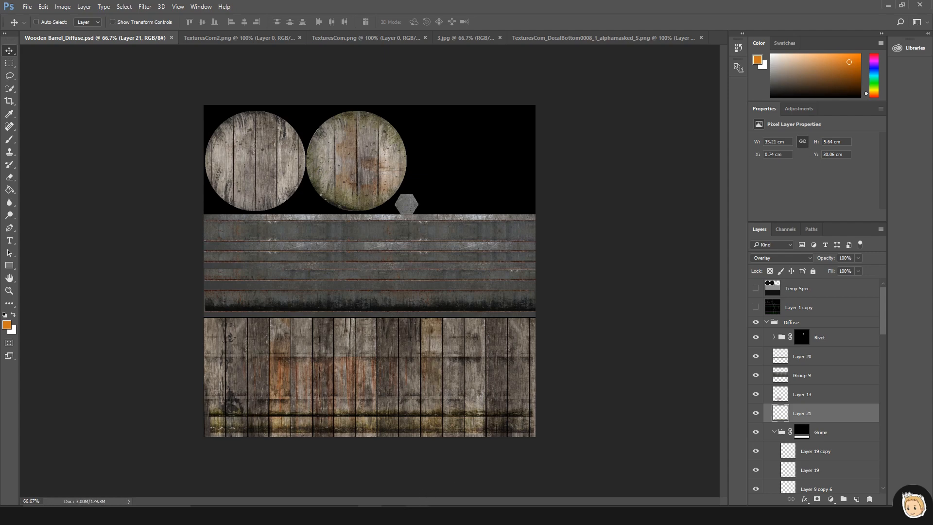
pyautogui.click(418, 515)
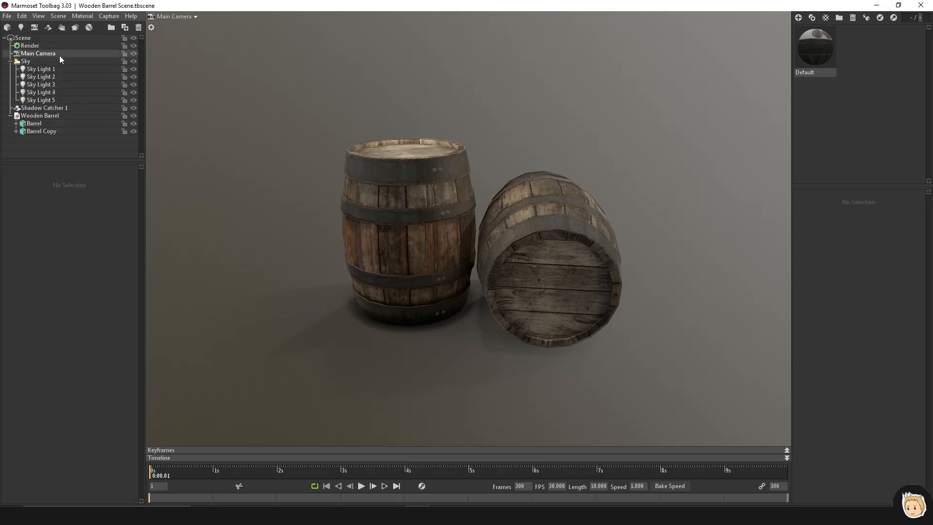
pyautogui.click(882, 8)
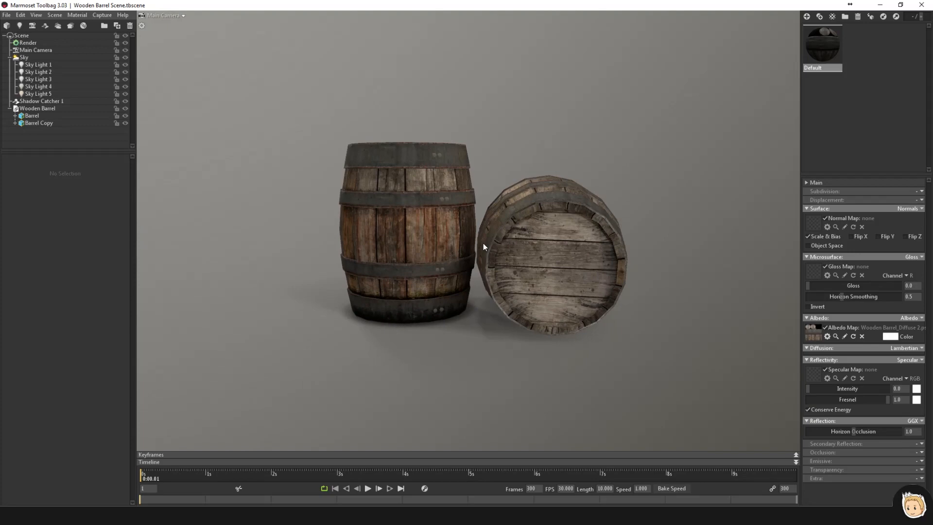
pyautogui.scroll(7, 492, 186)
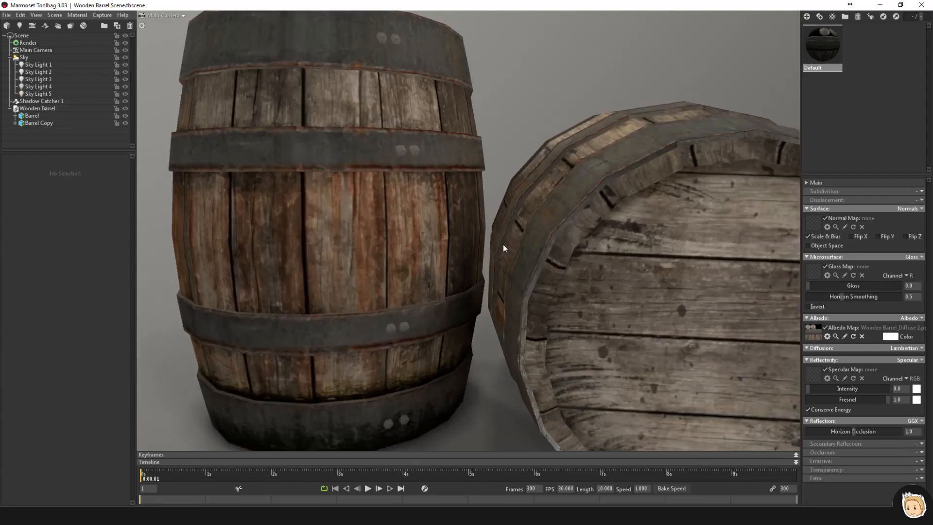
pyautogui.keyDown('alt'); pyautogui.moveTo(504, 246); pyautogui.dragTo(540, 354, button='middle'); pyautogui.keyUp('alt')
pyautogui.scroll(-8, 436, 133)
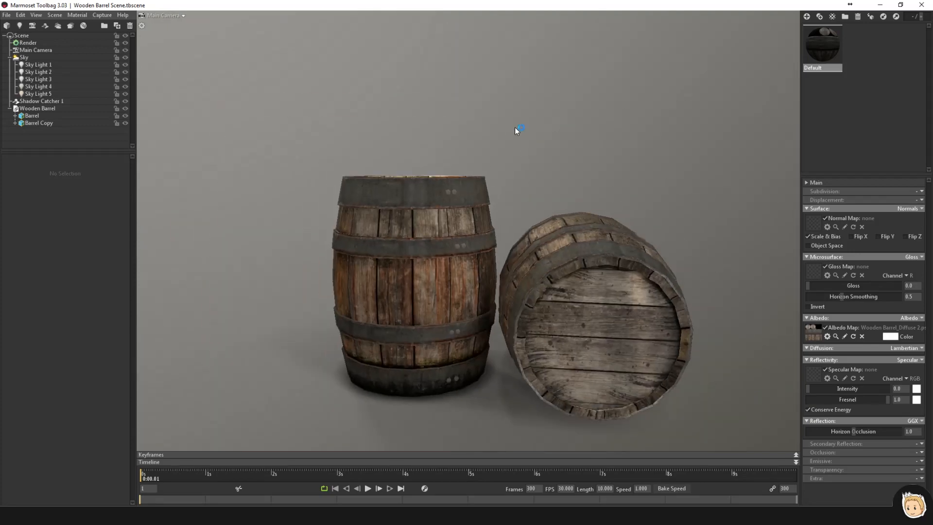
pyautogui.moveTo(496, 185)
pyautogui.keyDown('alt'); pyautogui.mouseDown()
pyautogui.moveTo(489, 193)
pyautogui.moveTo(492, 179)
pyautogui.mouseUp(); pyautogui.keyUp('alt')
# - Switch to Photoshop and briefly show the UV wireframe layer, Layer 1 copy, over the diffuse map to check the layout
pyautogui.click(393, 515)
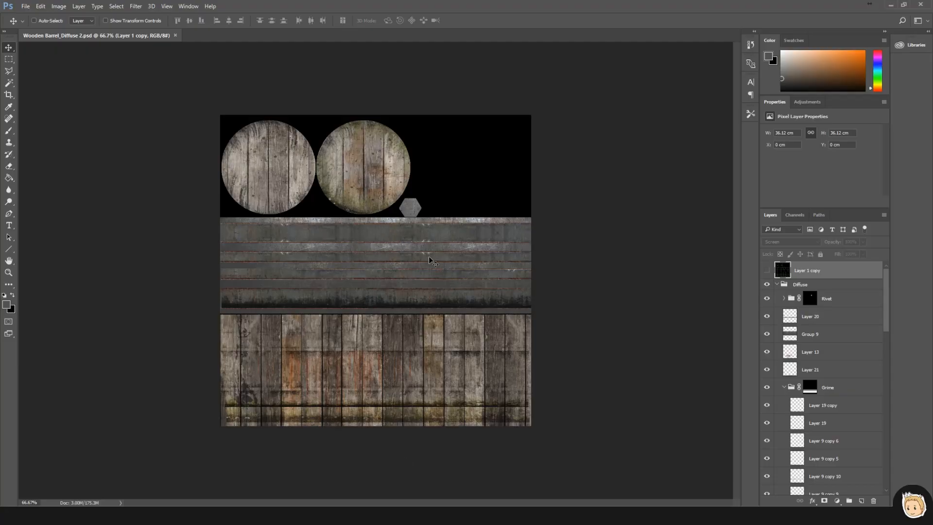
pyautogui.click(767, 270)
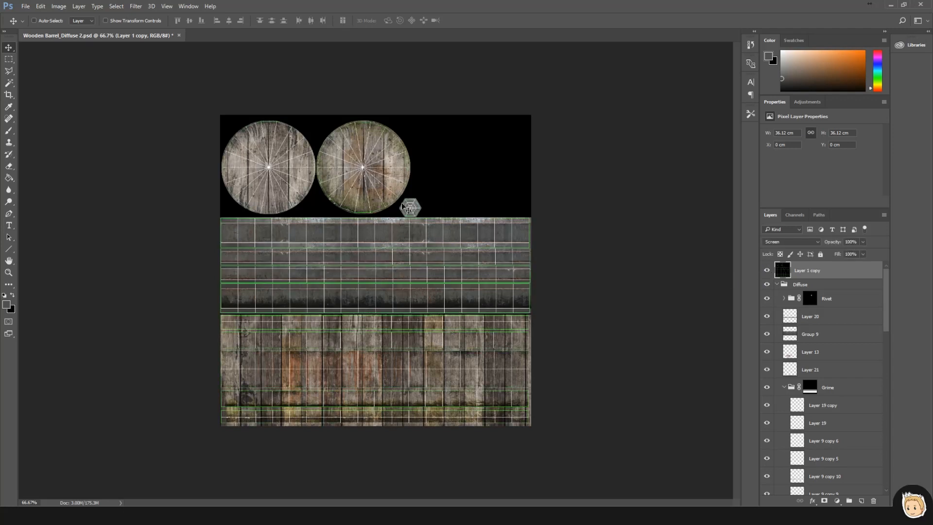
pyautogui.click(767, 272)
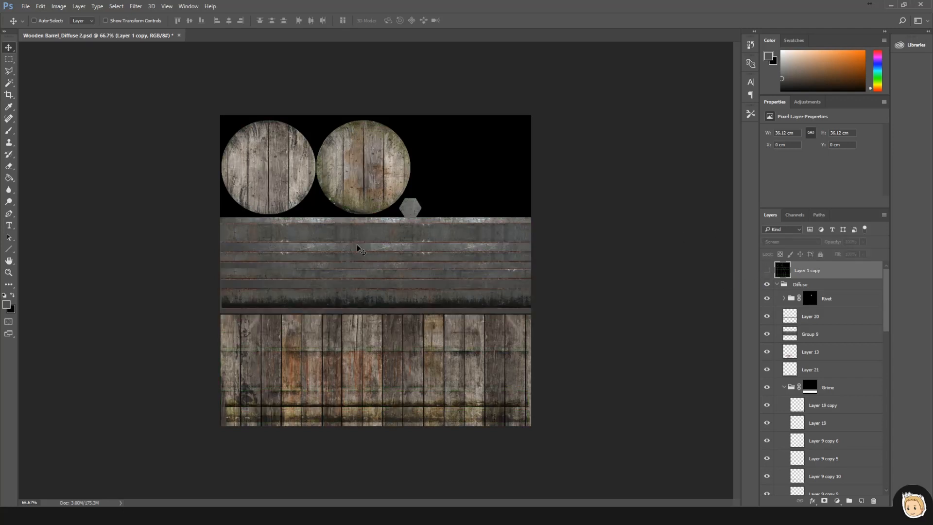
# - Switch to xNormal and add Wooden Barrel.FBX from the Wooden Barrel Texture folder as the high definition mesh
pyautogui.click(411, 514)
pyautogui.moveTo(452, 113); pyautogui.dragTo(411, 117)
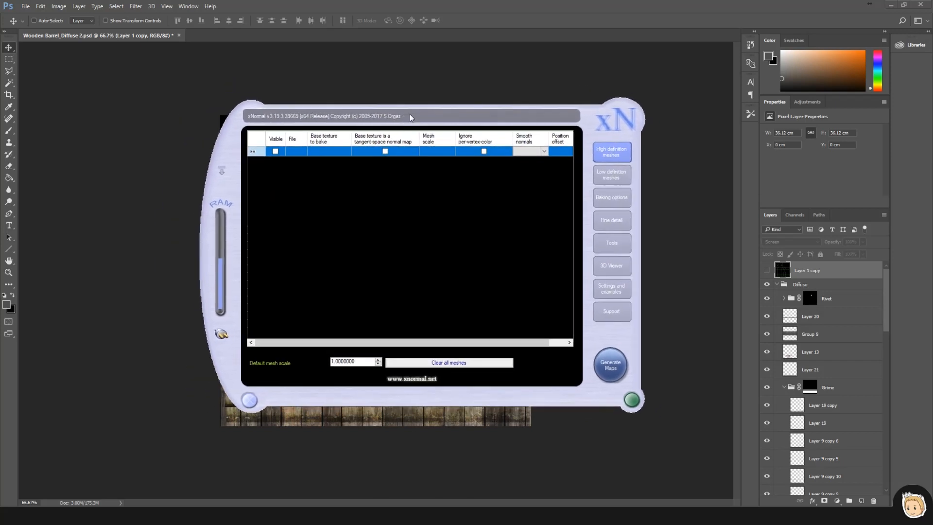
pyautogui.rightClick(325, 154)
pyautogui.click(348, 157)
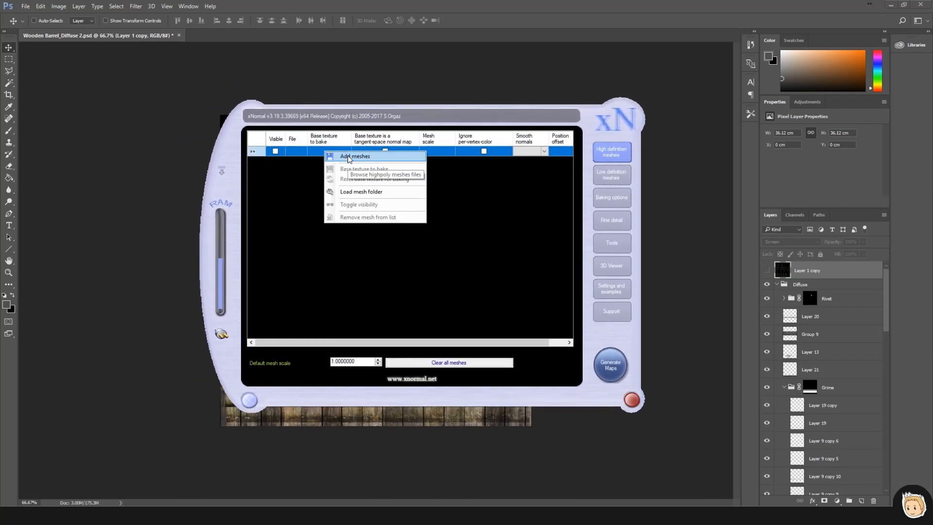
pyautogui.click(233, 225)
pyautogui.doubleClick(553, 171)
pyautogui.click(297, 154)
pyautogui.click(587, 326)
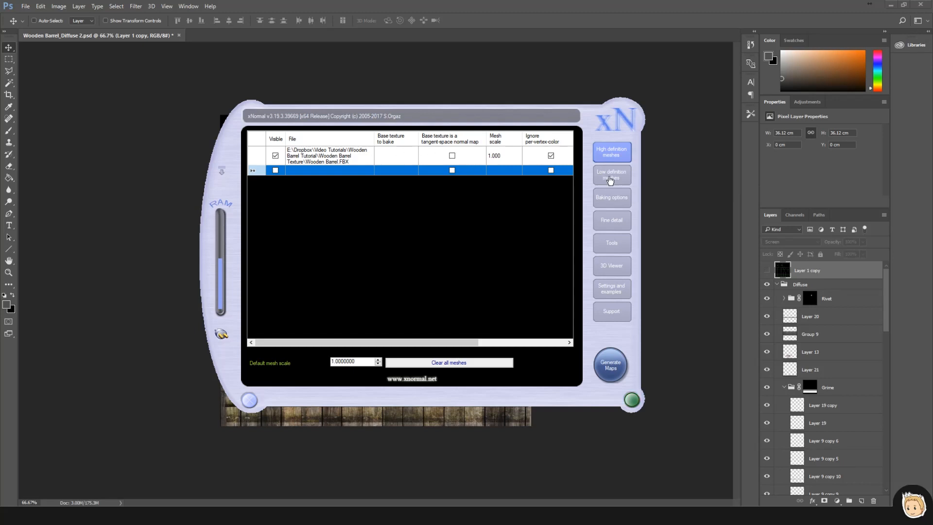
# - Add the same Wooden Barrel.FBX as the low definition mesh
pyautogui.click(611, 179)
pyautogui.rightClick(334, 156)
pyautogui.click(360, 159)
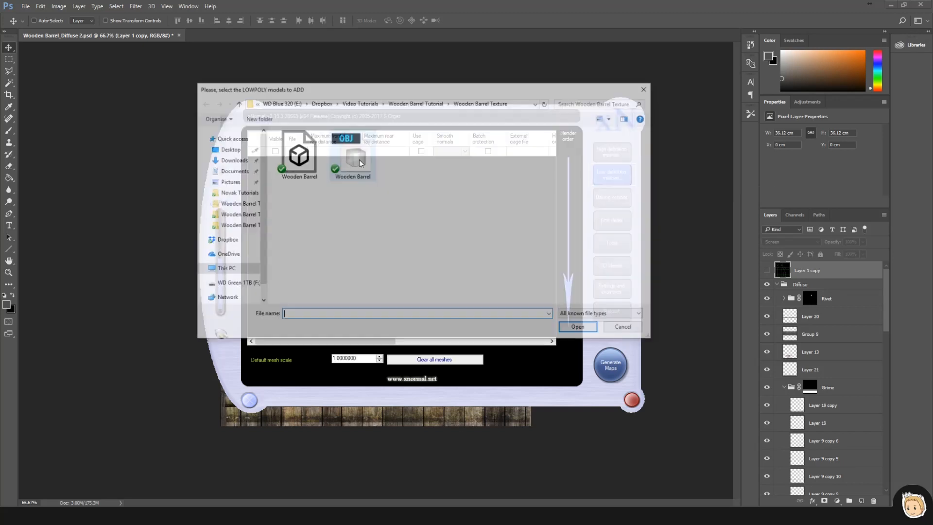
pyautogui.doubleClick(304, 158)
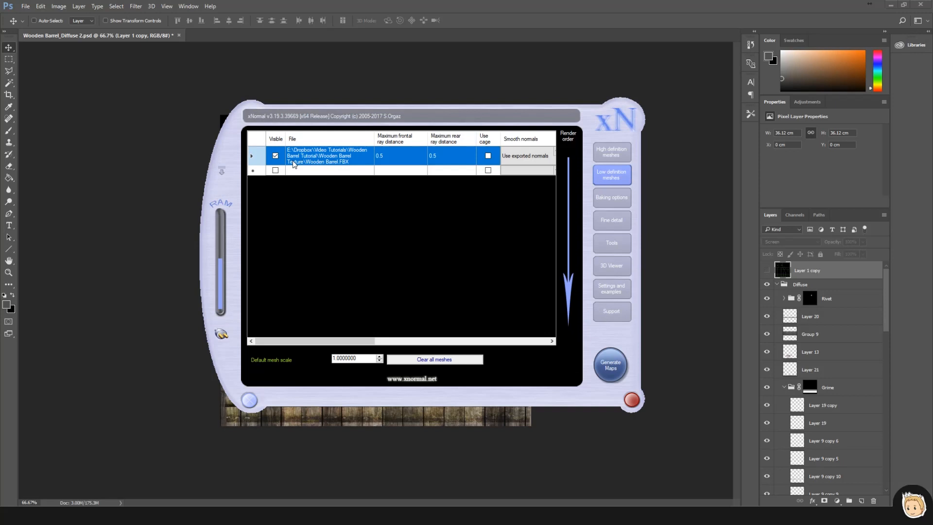
# - Choose only Ambient occlusion as the map to render and set the bake size to 1024 by 1024
pyautogui.click(619, 202)
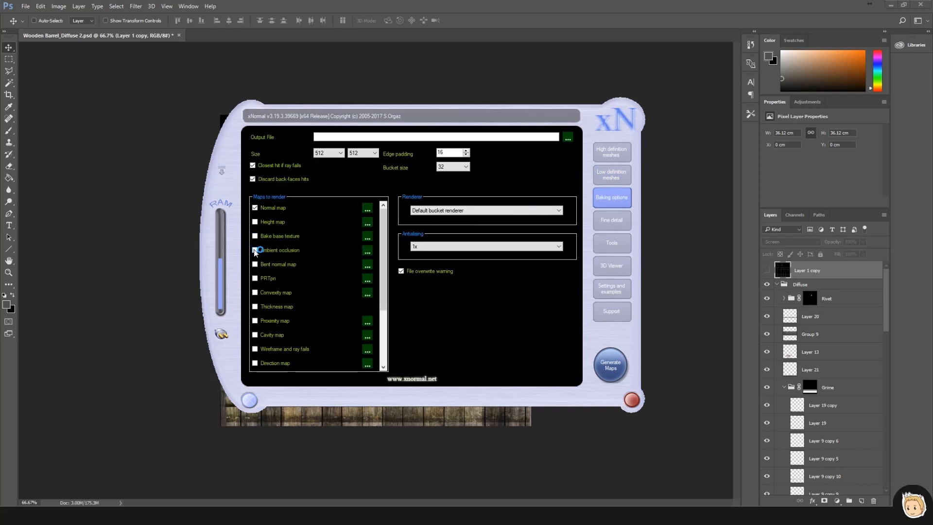
pyautogui.click(334, 153)
pyautogui.click(330, 197)
pyautogui.click(375, 153)
pyautogui.click(366, 197)
# - Set the bake output to a PNG file named AO.png in the Wooden Barrel Texture folder
pyautogui.click(568, 138)
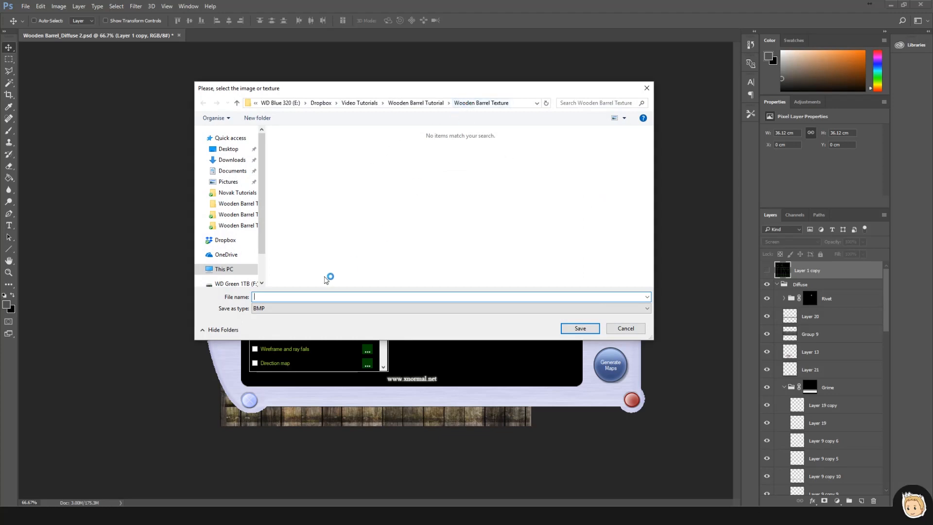
pyautogui.click(289, 308)
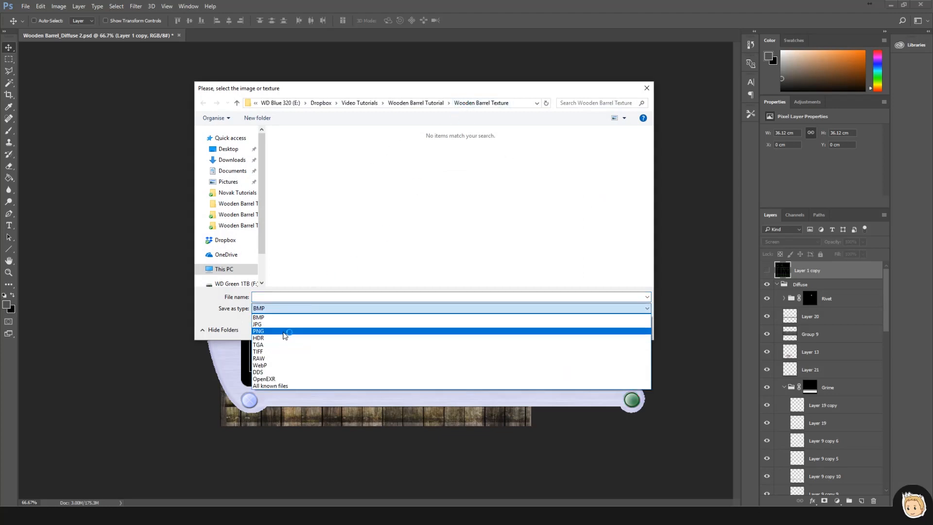
pyautogui.click(283, 332)
pyautogui.click(278, 296)
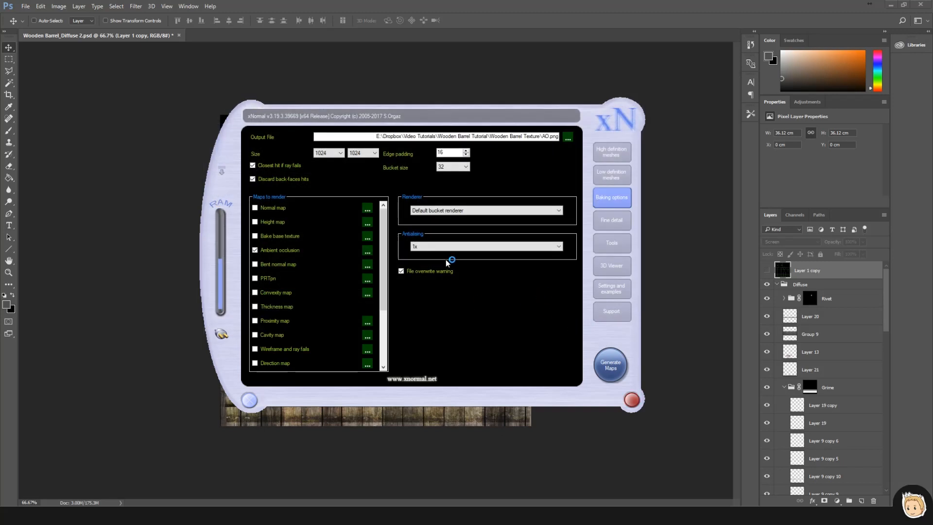
# - Set the edge padding to 4 and antialiasing to 2x, and bake the ambient occlusion map
pyautogui.click(467, 154)
pyautogui.click(467, 155)
pyautogui.click(467, 154)
pyautogui.write('4')
pyautogui.click(470, 247)
pyautogui.click(469, 261)
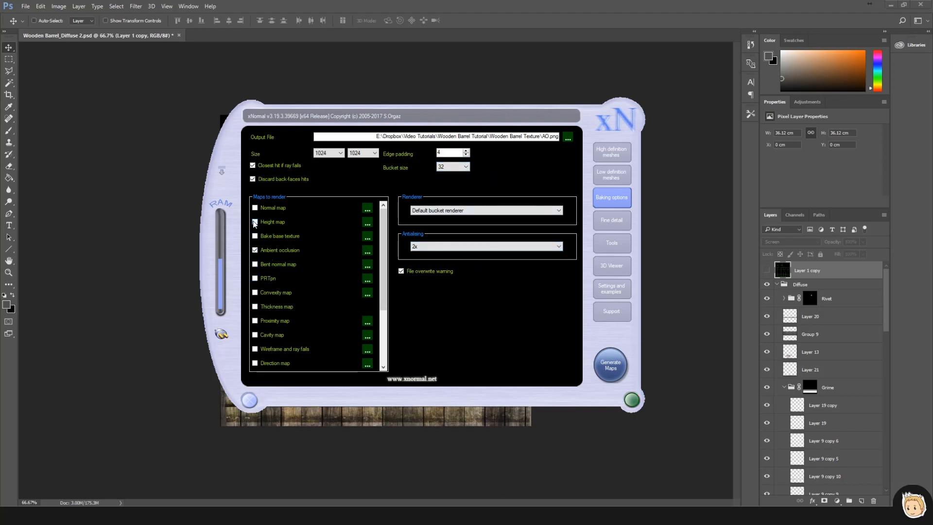
pyautogui.click(610, 365)
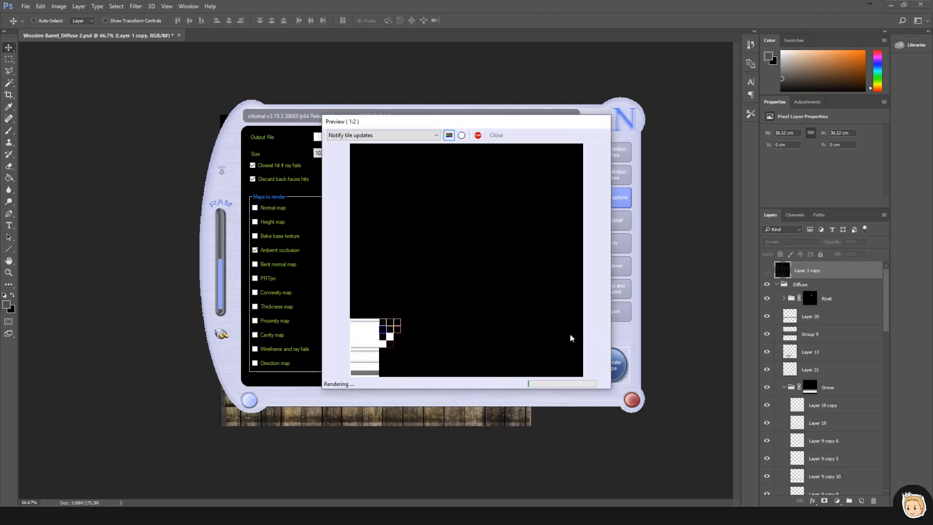
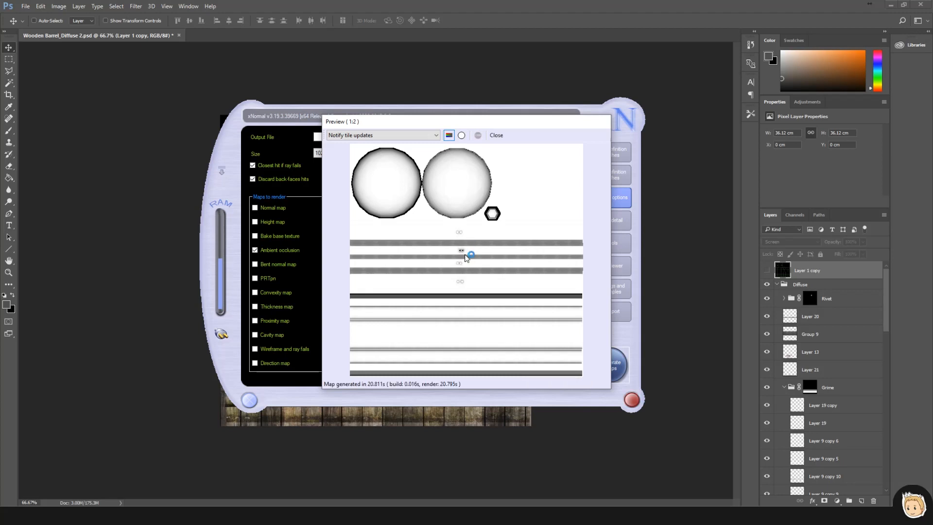
pyautogui.click(496, 135)
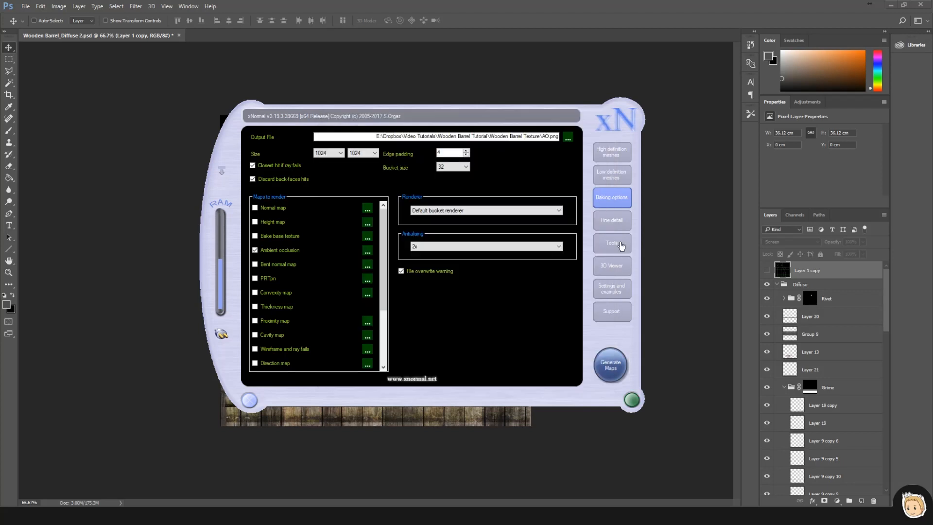
# - Set the low definition mesh's maximum frontal and rear ray distances to 1
pyautogui.click(611, 176)
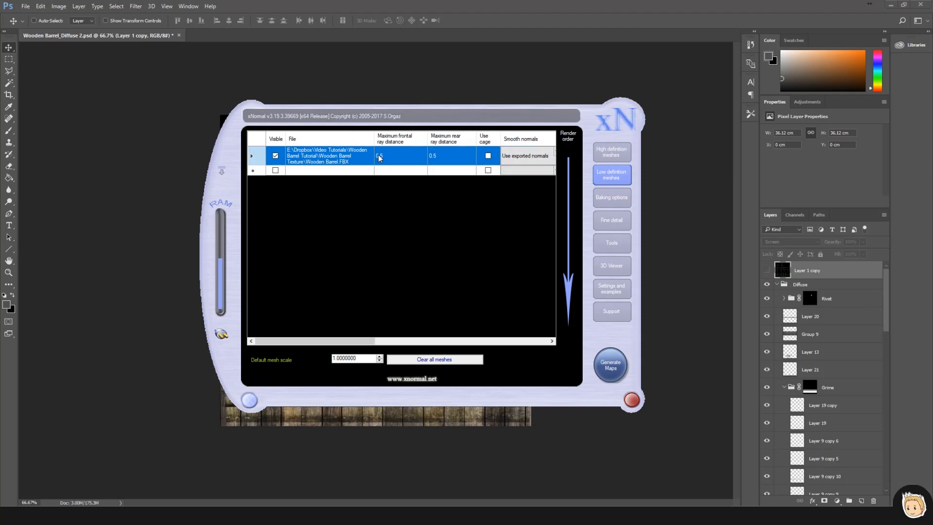
pyautogui.click(435, 155)
pyautogui.write('1')
pyautogui.press('Return')
pyautogui.click(385, 156)
pyautogui.click(386, 156)
pyautogui.moveTo(386, 156); pyautogui.dragTo(369, 159)
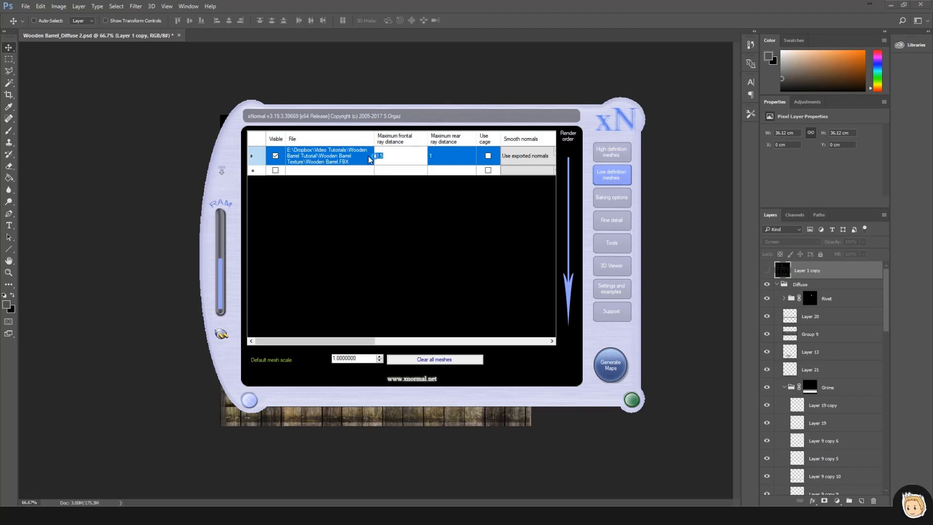
pyautogui.write('1')
pyautogui.press('Return')
# - Bake the ambient occlusion map again over the existing file, close the preview and minimize xNormal
pyautogui.click(612, 198)
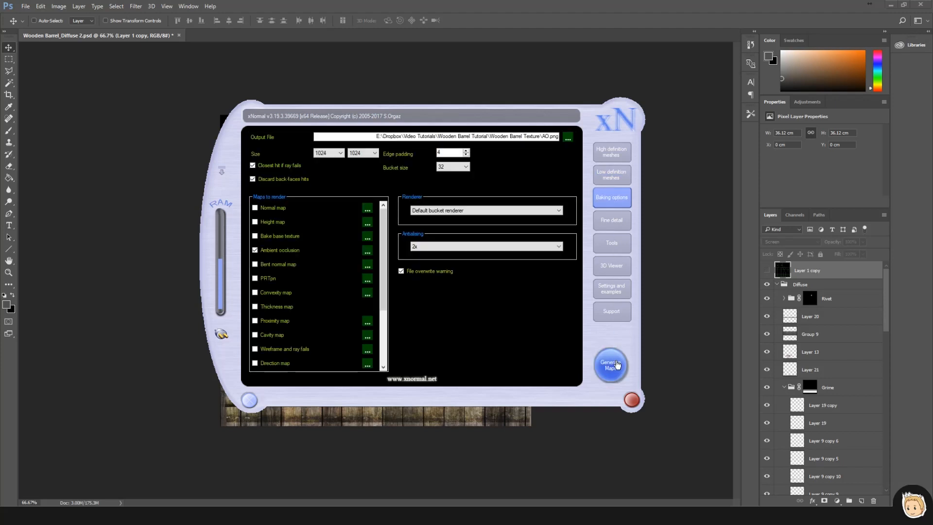
pyautogui.click(611, 369)
pyautogui.click(504, 291)
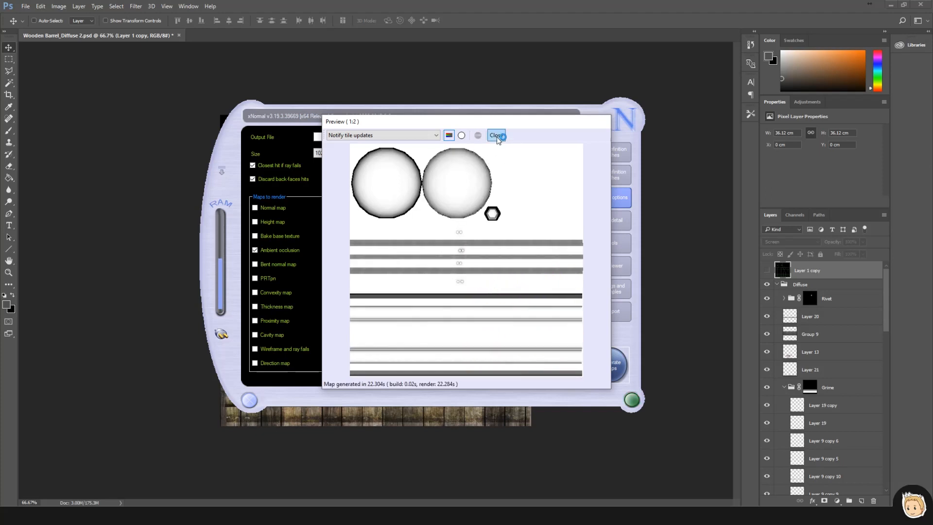
pyautogui.click(496, 135)
pyautogui.click(248, 401)
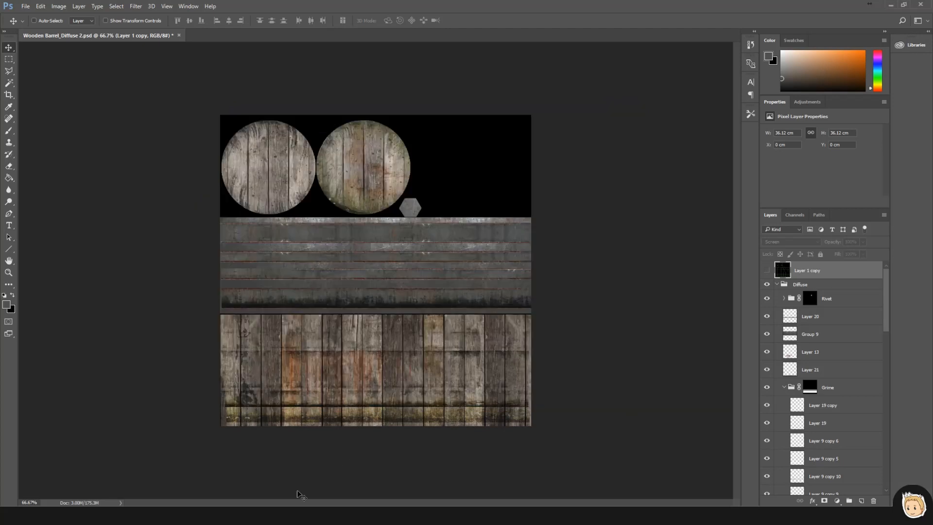
# - Open AO_occlusion.png in Photoshop, copy the whole map and return to the barrel diffuse document
pyautogui.hotkey('alt', 'Tab')
pyautogui.moveTo(127, 180); pyautogui.dragTo(232, 36)
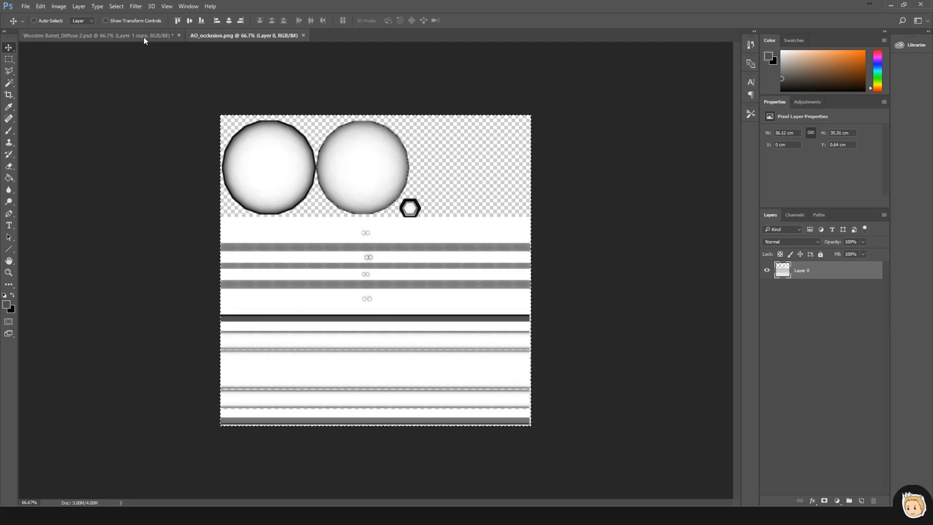
pyautogui.click(142, 35)
# - Paste the occlusion map in place above Layer 1 copy and set its blend mode to Multiply
pyautogui.moveTo(719, 283); pyautogui.dragTo(800, 282)
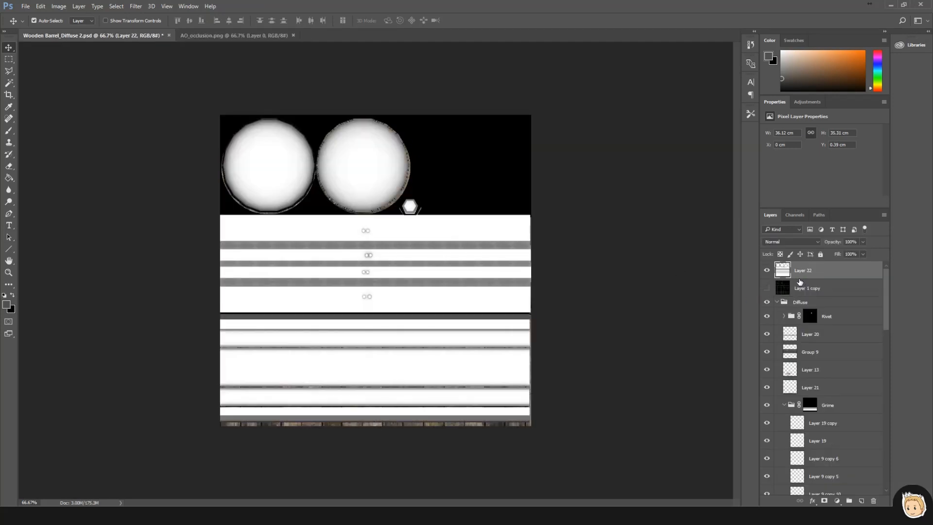
pyautogui.hotkey('ctrl', 'z')
pyautogui.hotkey('ctrl', 'shift', 'v')
pyautogui.click(779, 242)
pyautogui.click(777, 266)
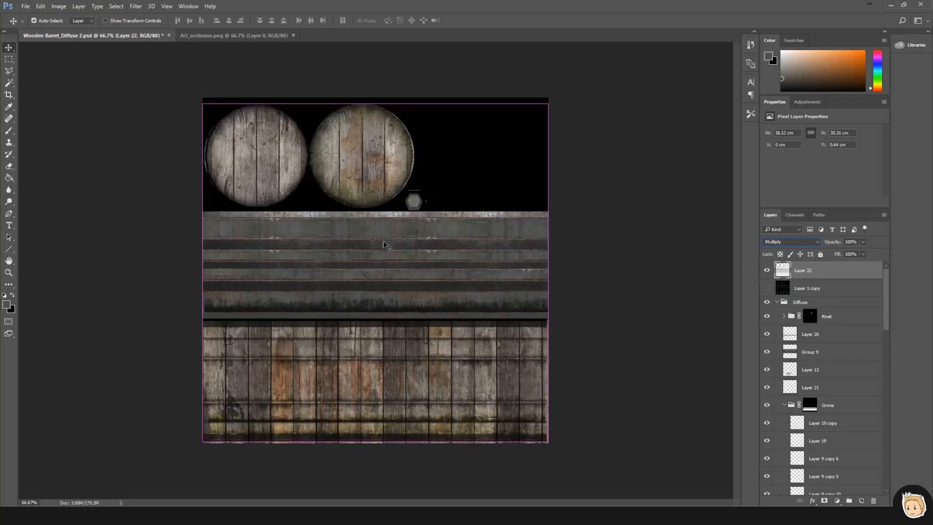
# - Duplicate the occlusion layer Layer 22 and set the copy's blend mode to Normal
pyautogui.hotkey('ctrl', '+')
pyautogui.hotkey('ctrl', '-')
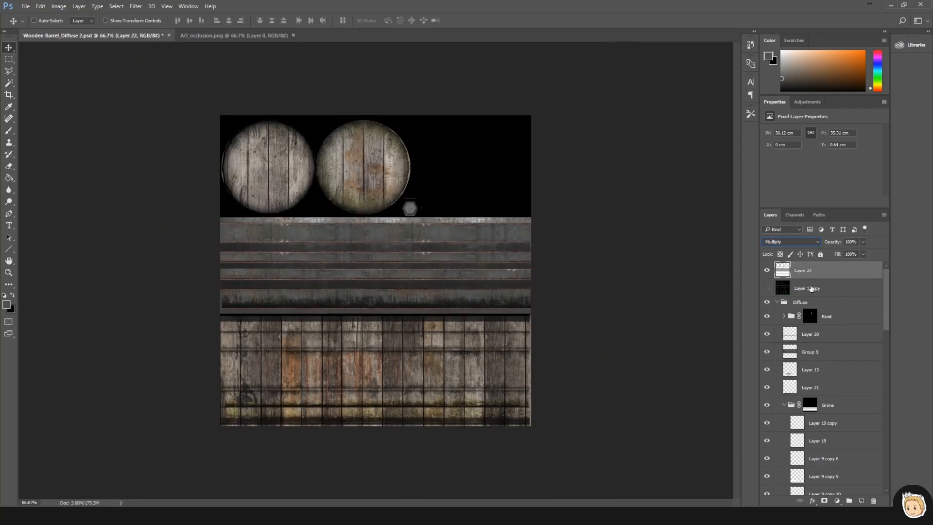
pyautogui.hotkey('ctrl', 'j')
pyautogui.click(789, 242)
pyautogui.click(783, 250)
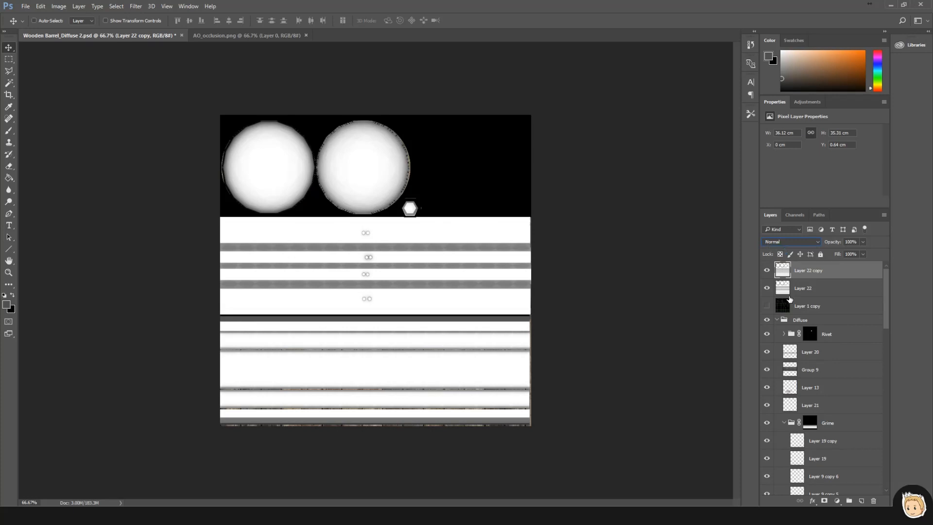
# - Colorize the occlusion copy with a brown tint using Hue/Saturation
pyautogui.hotkey('ctrl', 'u')
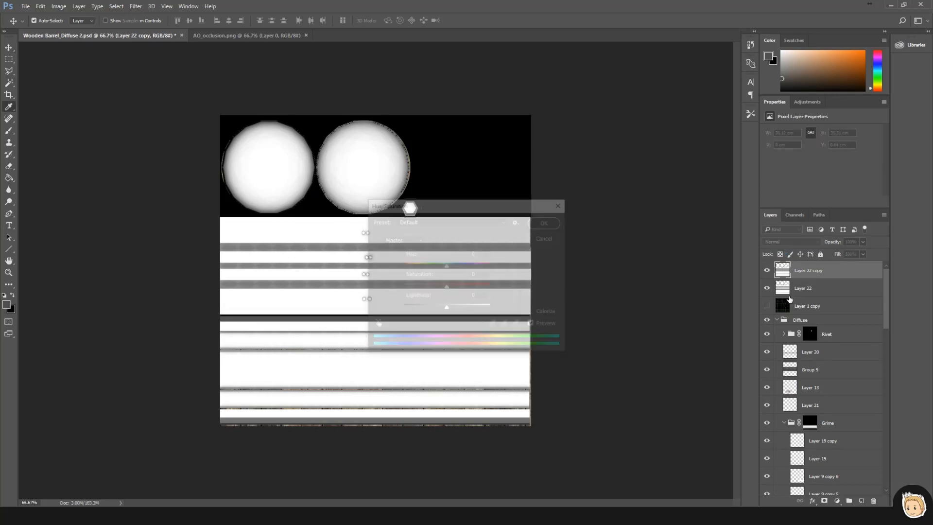
pyautogui.click(533, 312)
pyautogui.moveTo(425, 287); pyautogui.dragTo(447, 306)
pyautogui.click(547, 221)
# - Blend the tinted occlusion copy over the texture in Multiply mode at 77% opacity
pyautogui.click(786, 244)
pyautogui.click(773, 275)
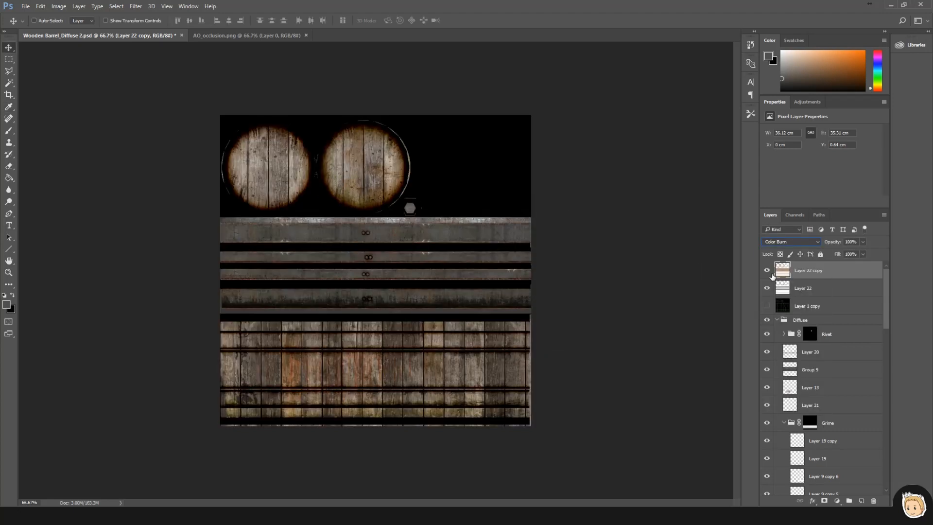
pyautogui.hotkey('ctrl', 'z')
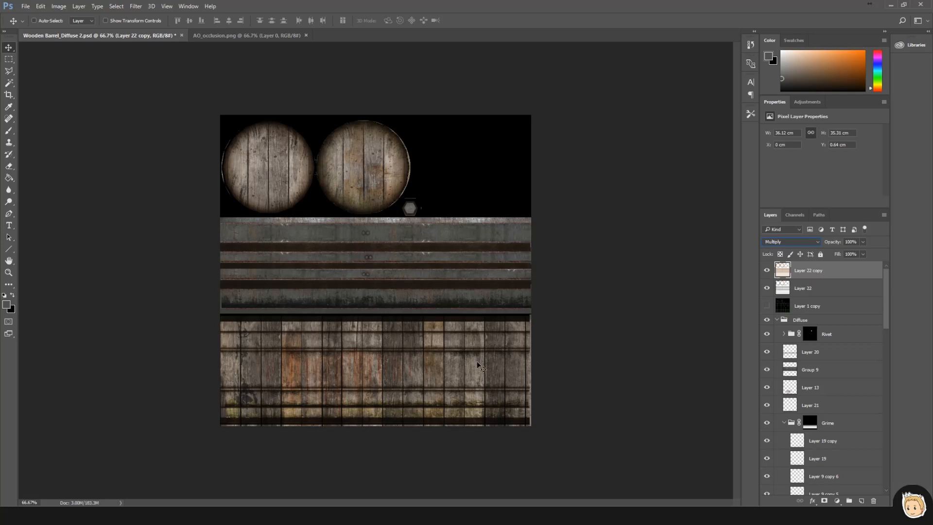
pyautogui.moveTo(849, 250); pyautogui.dragTo(850, 252)
pyautogui.click(767, 289)
pyautogui.click(819, 294)
pyautogui.click(830, 271)
# - Save the diffuse map and check the tinted occlusion on the barrels in Marmoset Toolbag
pyautogui.hotkey('ctrl', 's')
pyautogui.hotkey('alt', 'Tab')
pyautogui.moveTo(512, 274)
pyautogui.mouseDown()
pyautogui.moveTo(484, 274)
pyautogui.moveTo(506, 275)
pyautogui.mouseUp()
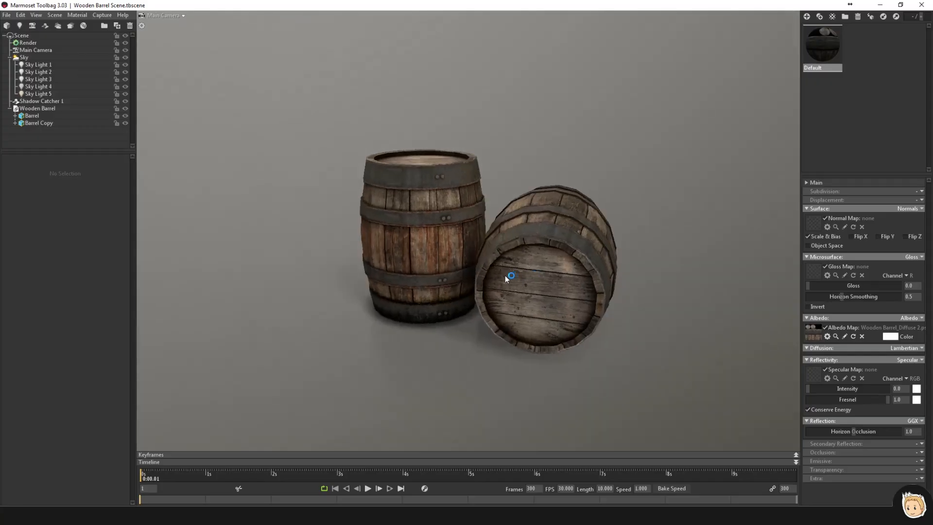
pyautogui.hotkey('alt', 'Tab')
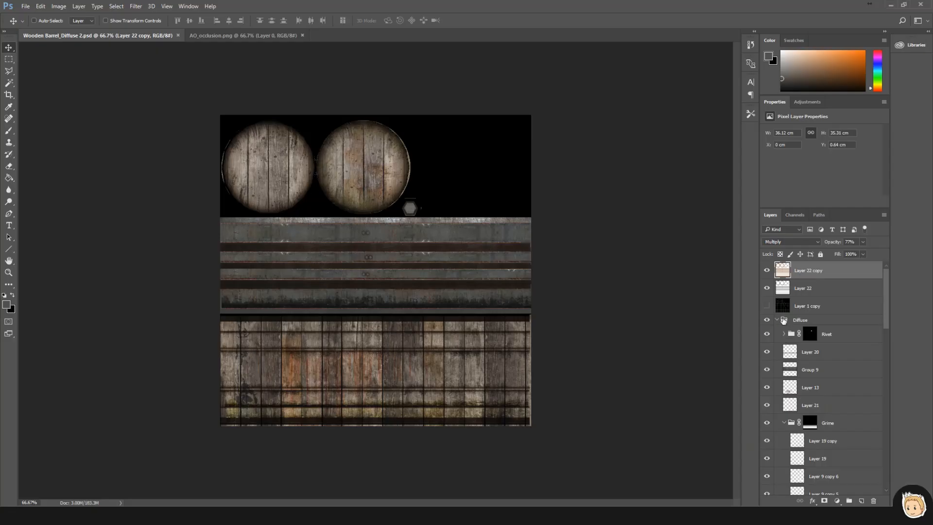
# - Hide both occlusion layers, save, and compare the barrels in Marmoset Toolbag without the occlusion
pyautogui.click(767, 271)
pyautogui.hotkey('ctrl', 's')
pyautogui.hotkey('alt', 'Tab')
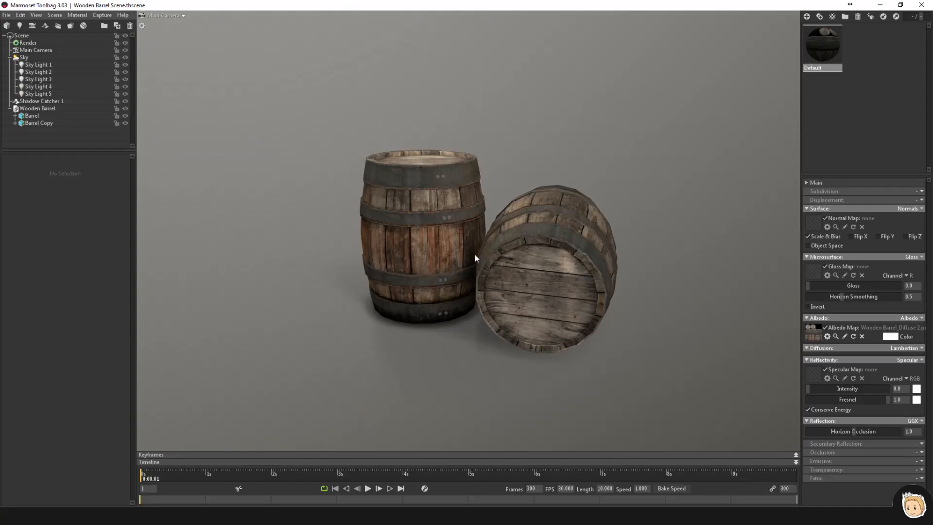
pyautogui.hotkey('alt', 'Tab')
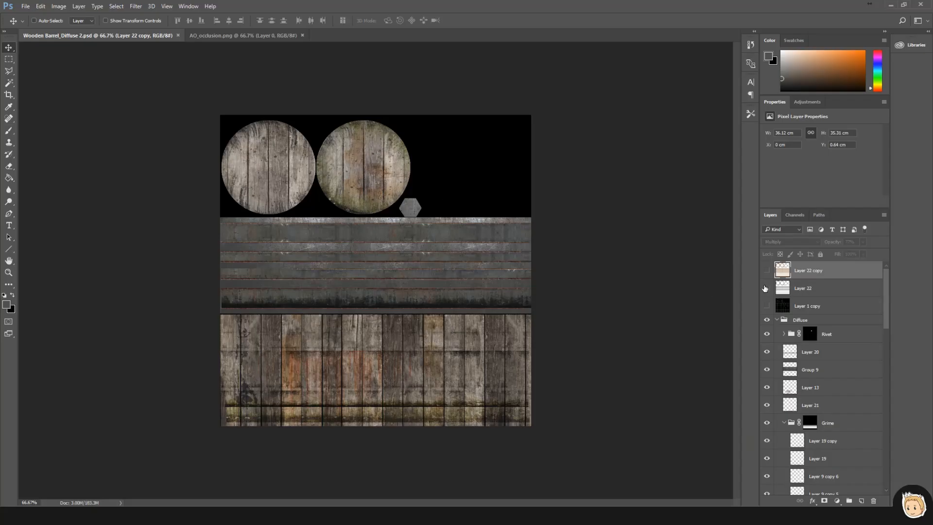
# - Show both occlusion layers again, save, and inspect the barrels from several angles in Marmoset Toolbag
pyautogui.click(766, 271)
pyautogui.hotkey('ctrl', 's')
pyautogui.hotkey('alt', 'Tab')
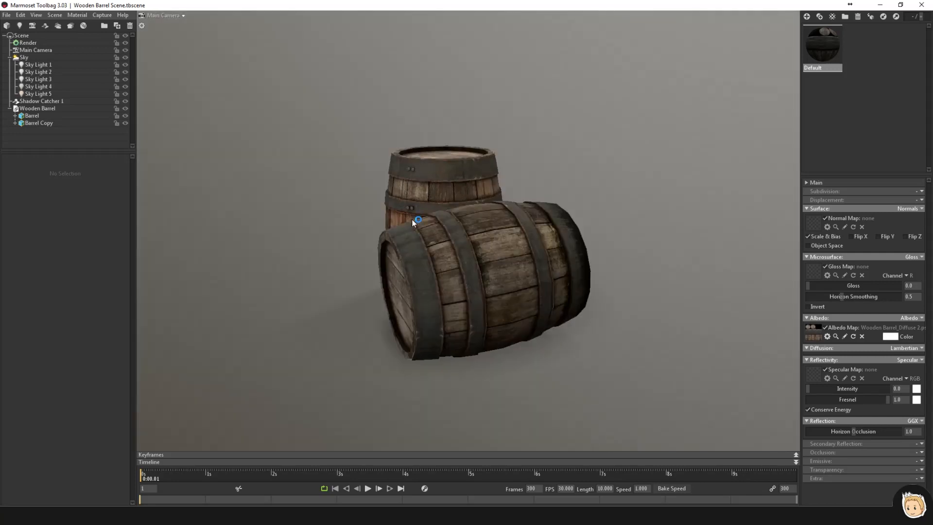
pyautogui.keyDown('alt'); pyautogui.moveTo(412, 220); pyautogui.dragTo(593, 213); pyautogui.keyUp('alt')
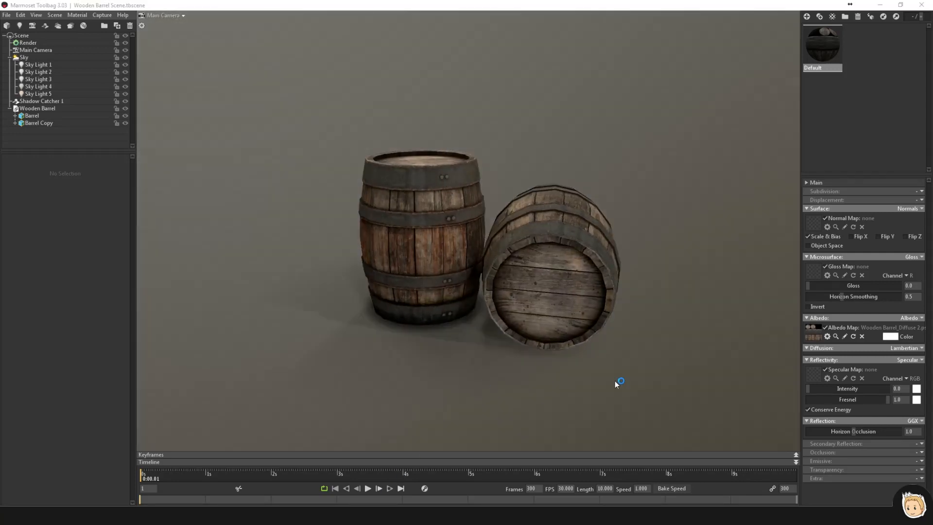
pyautogui.click(615, 381)
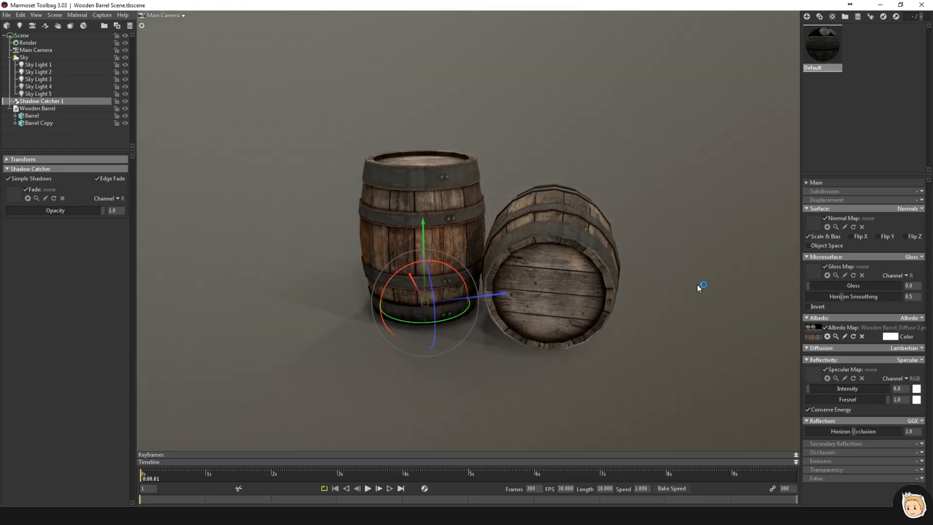
pyautogui.click(697, 285)
pyautogui.keyDown('alt'); pyautogui.moveTo(543, 229); pyautogui.dragTo(327, 340); pyautogui.keyUp('alt')
pyautogui.hotkey('alt', 'Tab')
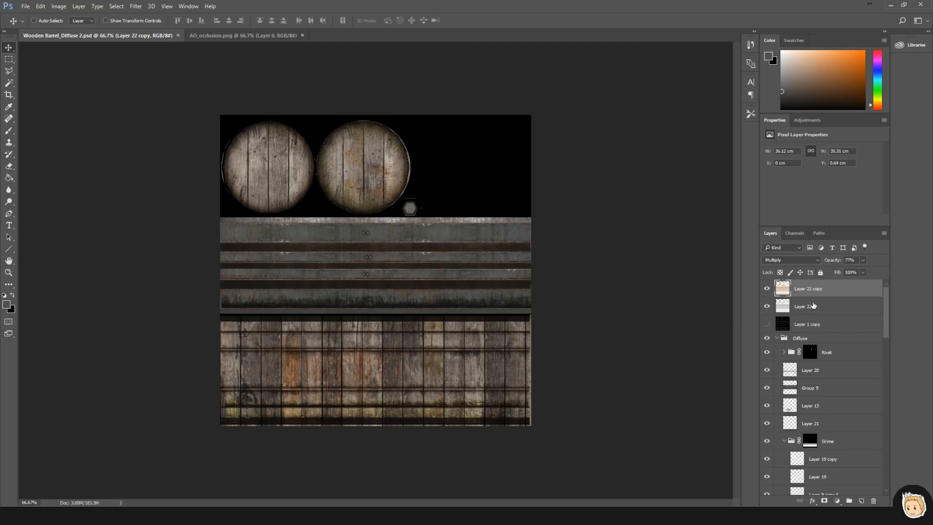
# - Group all layers from Layer 22 copy down to Layer 3 and name the group Diffuse
pyautogui.scroll(-10, 814, 306)
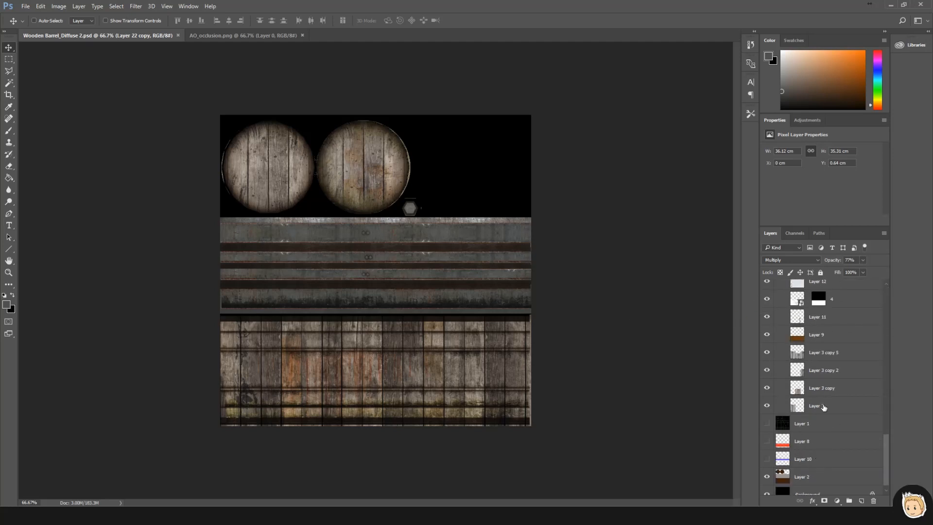
pyautogui.keyDown('shift'); pyautogui.click(823, 407); pyautogui.keyUp('shift')
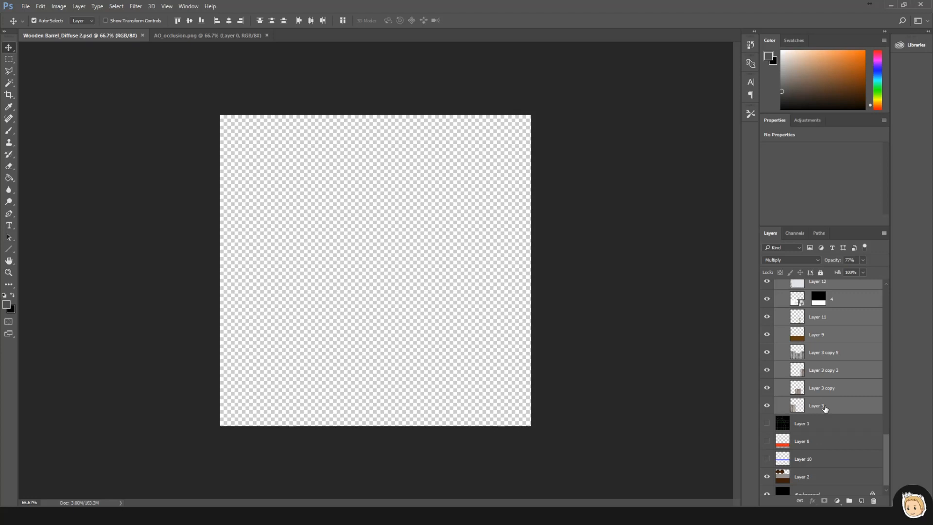
pyautogui.hotkey('ctrl', 'g')
pyautogui.doubleClick(802, 285)
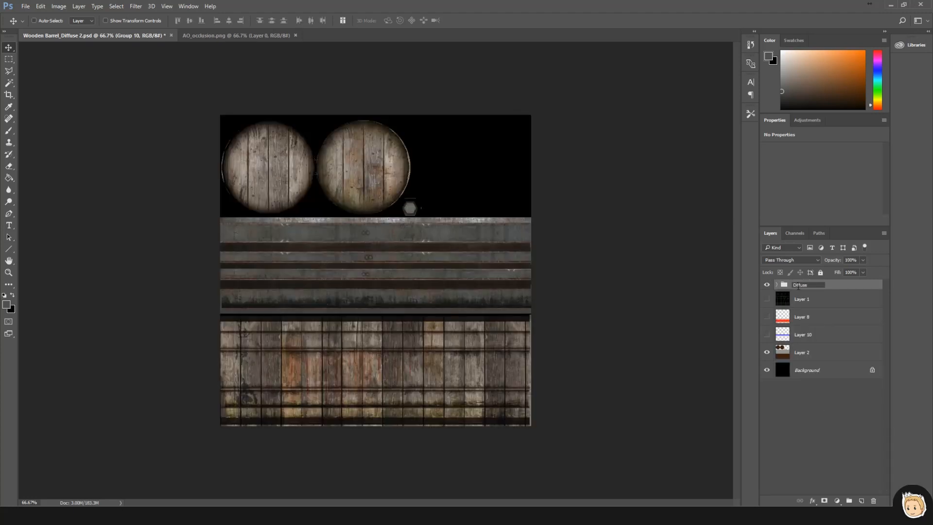
pyautogui.press('Return')
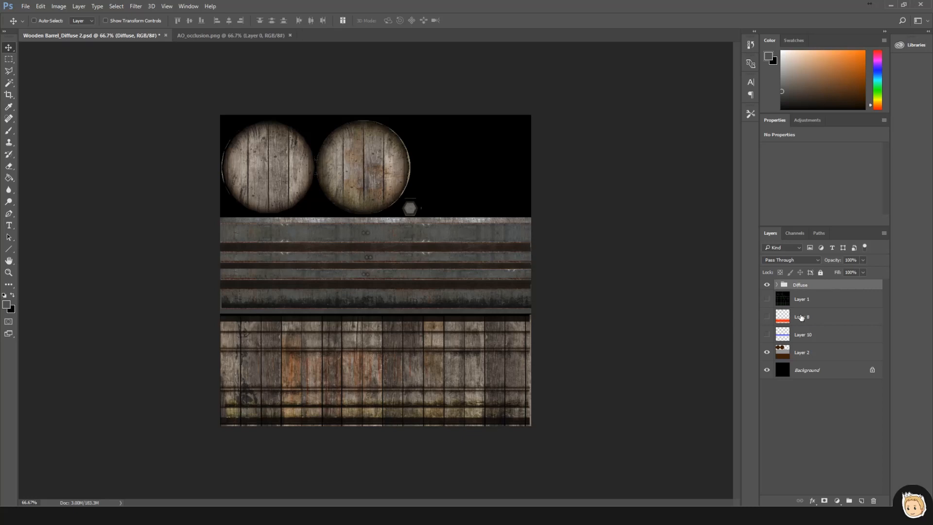
# - Delete the hidden Layer 1, Layer 8 and Layer 10 beneath the Diffuse group
pyautogui.click(811, 304)
pyautogui.keyDown('shift'); pyautogui.click(822, 336); pyautogui.keyUp('shift')
pyautogui.moveTo(833, 331); pyautogui.dragTo(873, 500)
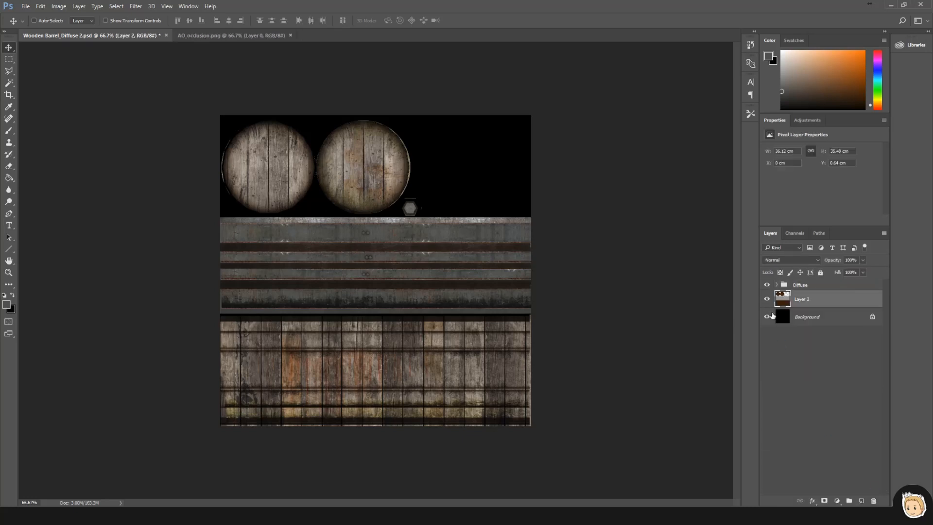
pyautogui.click(767, 286)
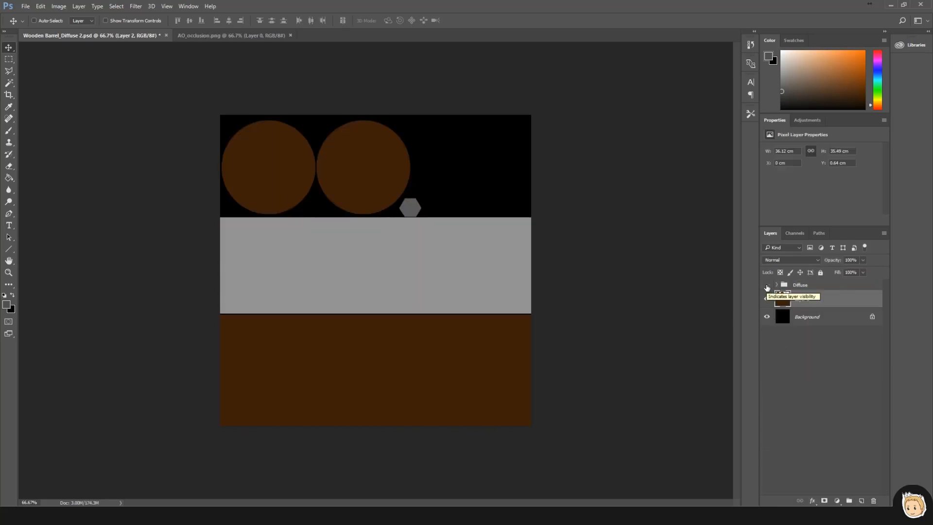
pyautogui.click(767, 285)
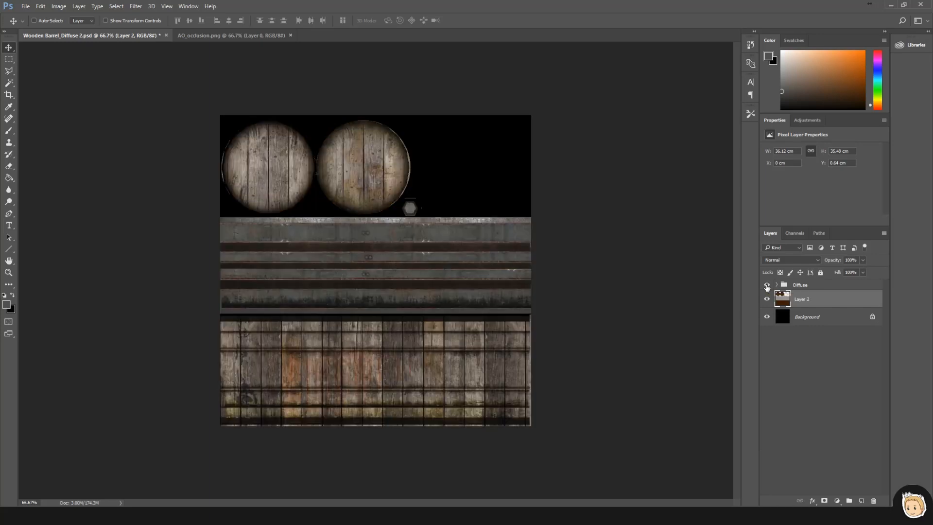
pyautogui.click(811, 285)
pyautogui.hotkey('ctrl', 'j')
pyautogui.hotkey('ctrl', 'e')
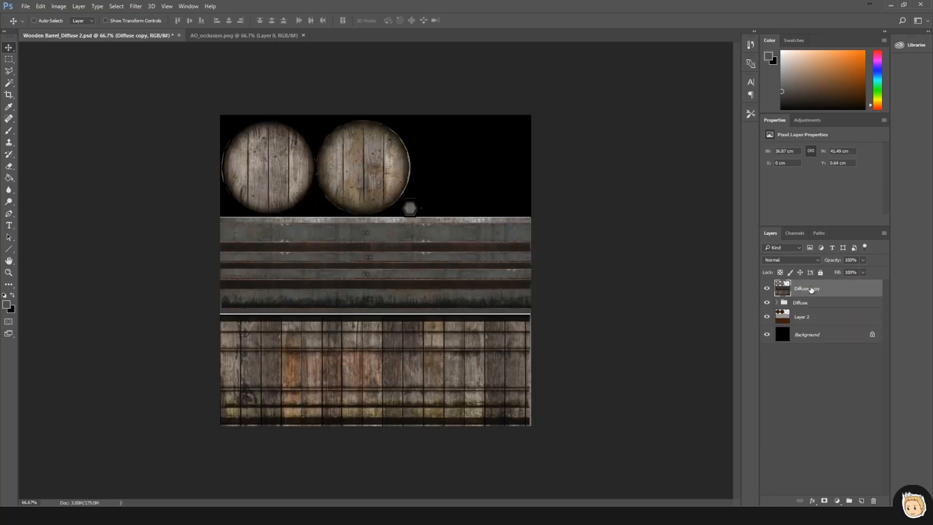
pyautogui.hotkey('ctrl', 'z')
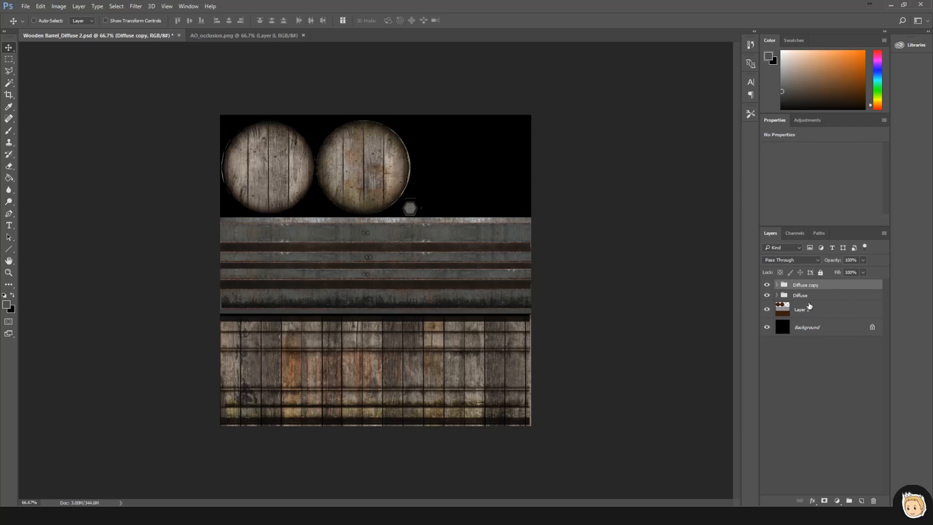
pyautogui.hotkey('ctrl', 'z')
pyautogui.hotkey('ctrl', 'z')
pyautogui.hotkey('ctrl', 'alt', 'z')
# - Convert the locked Background into a regular layer
pyautogui.click(810, 304)
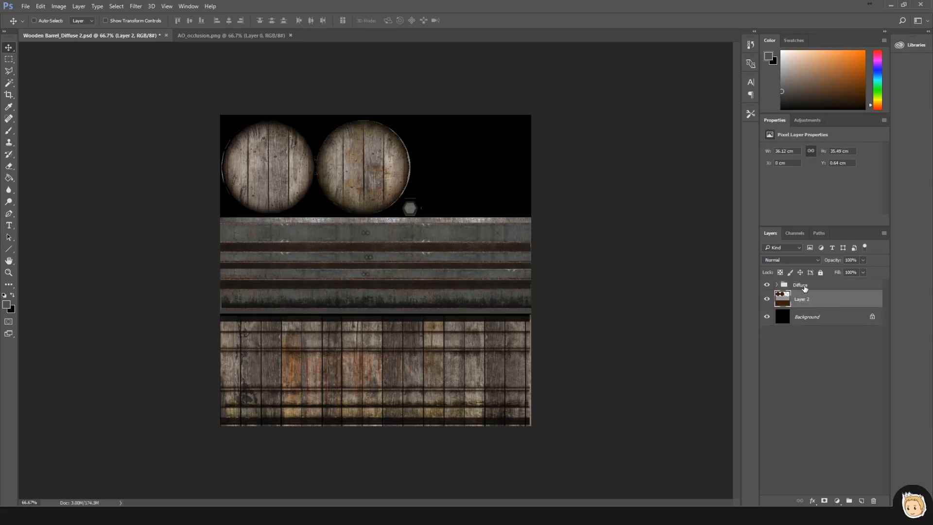
pyautogui.click(805, 288)
pyautogui.click(825, 322)
pyautogui.doubleClick(824, 322)
pyautogui.press('Return')
# - Duplicate the Diffuse group, Layer 2 and Layer 0 into one merged layer on top and desaturate it
pyautogui.click(812, 287)
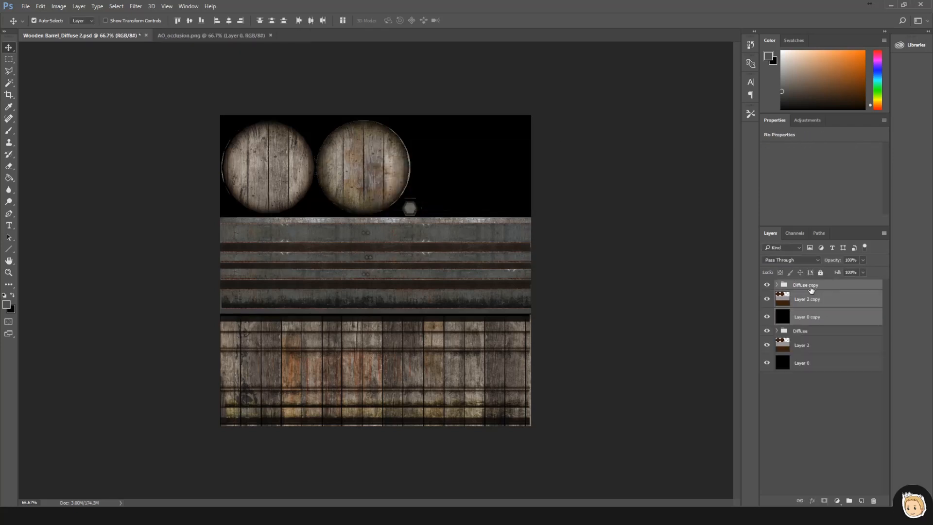
pyautogui.hotkey('ctrl', 'j')
pyautogui.hotkey('ctrl', 'e')
pyautogui.hotkey('ctrl', 'shift', 'u')
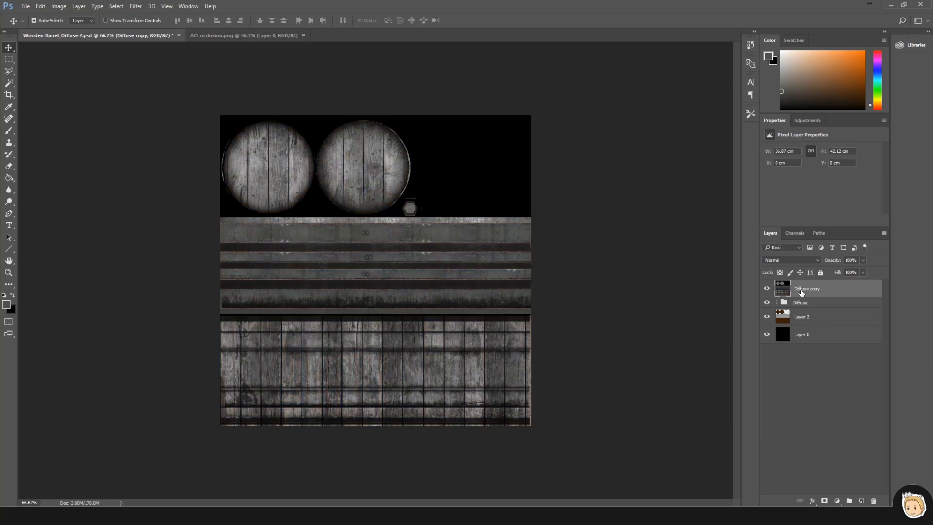
# - Darken the desaturated copy strongly with Levels, leaving only the brightest wood grain and metal highlights
pyautogui.hotkey('ctrl', 'l')
pyautogui.moveTo(385, 219); pyautogui.dragTo(433, 220)
pyautogui.moveTo(447, 122); pyautogui.dragTo(572, 68)
pyautogui.click(659, 81)
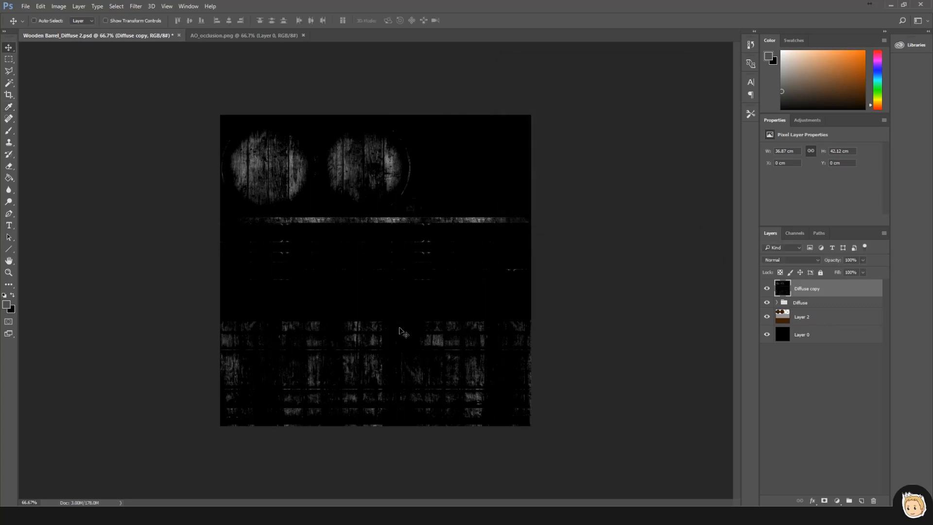
# - Fill the metal hoop strip with black on a new layer and merge it with the desaturated copy
pyautogui.press('m')
pyautogui.click(861, 501)
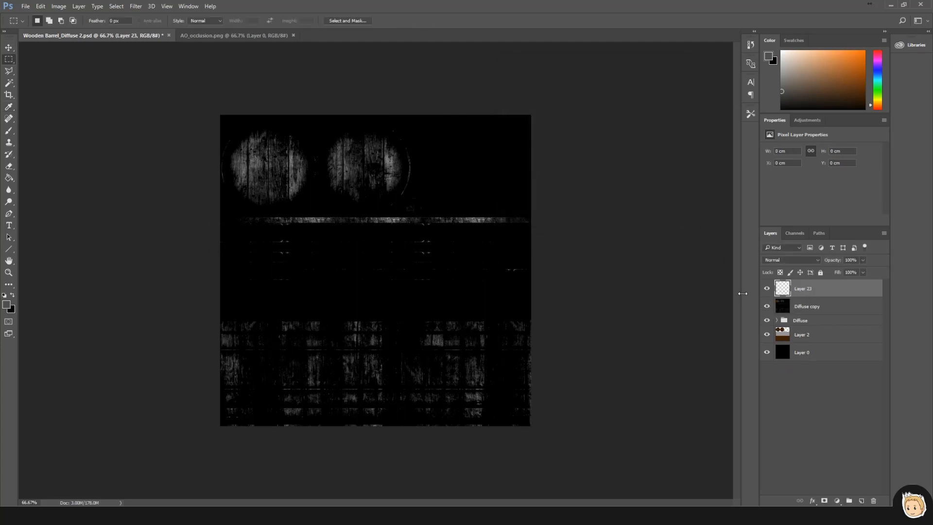
pyautogui.moveTo(546, 216); pyautogui.dragTo(175, 315)
pyautogui.press('g')
pyautogui.press('x')
pyautogui.click(452, 274)
pyautogui.hotkey('ctrl', 'd')
pyautogui.click(9, 47)
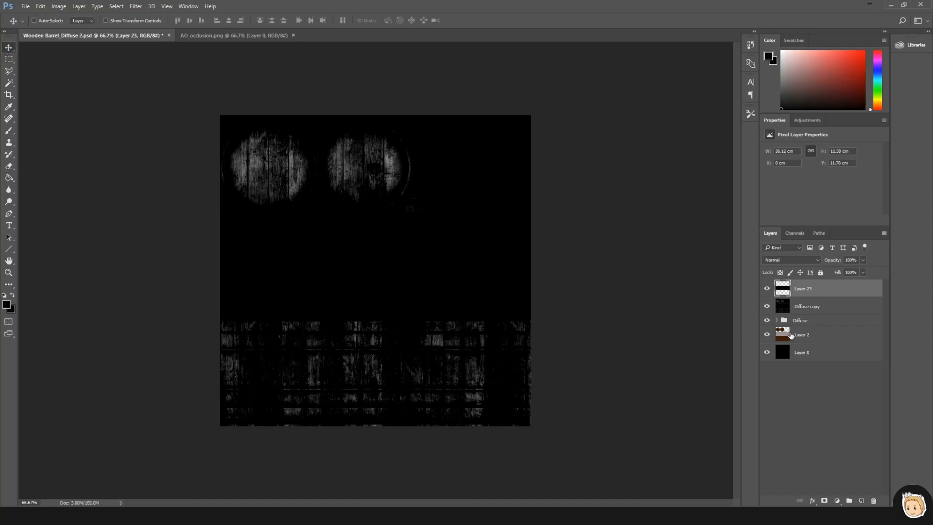
pyautogui.keyDown('shift'); pyautogui.click(800, 304); pyautogui.keyUp('shift')
pyautogui.hotkey('ctrl', 'e')
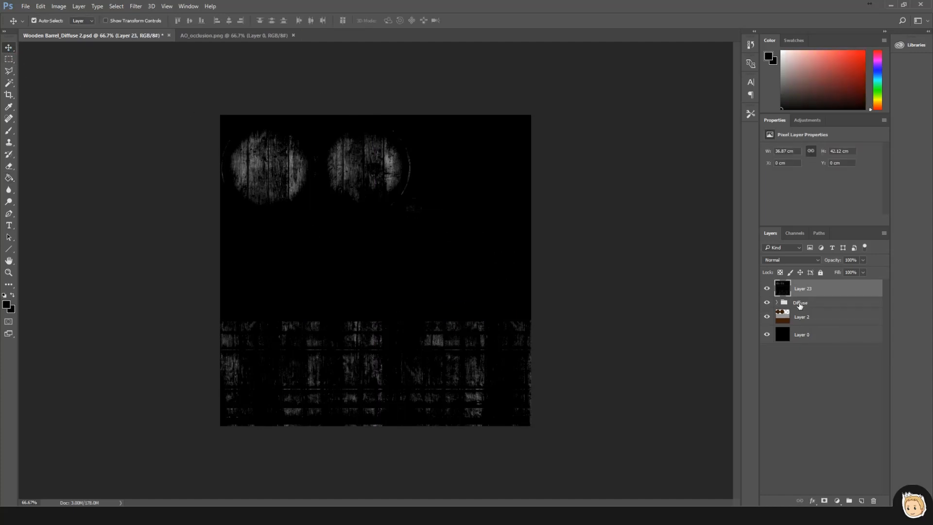
# - Dim the merged grayscale layer with Levels by setting the white output level to 112
pyautogui.hotkey('ctrl', 'l')
pyautogui.moveTo(530, 209); pyautogui.dragTo(499, 201)
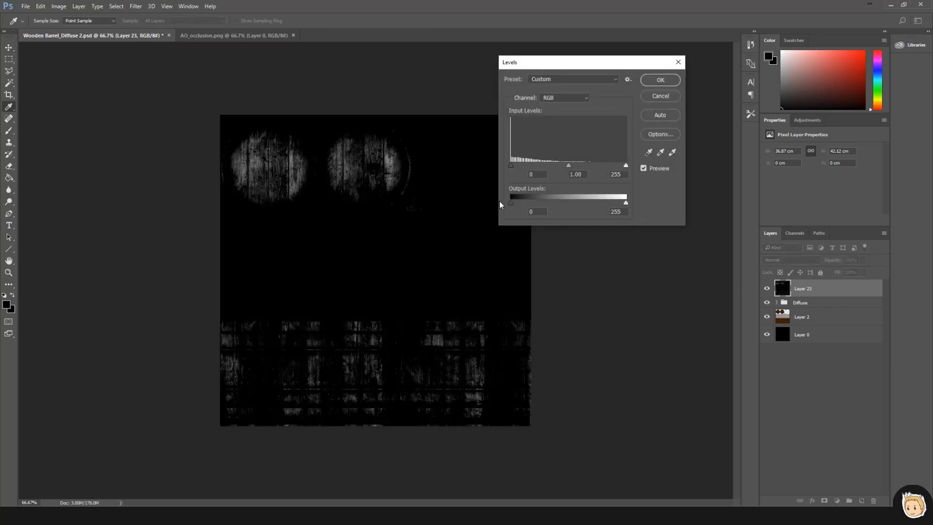
pyautogui.moveTo(626, 204); pyautogui.dragTo(562, 201)
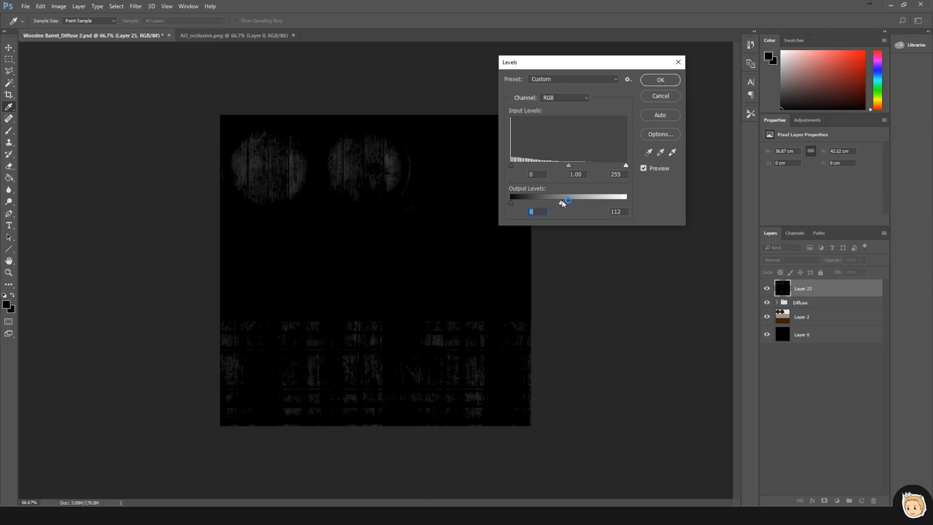
pyautogui.click(656, 82)
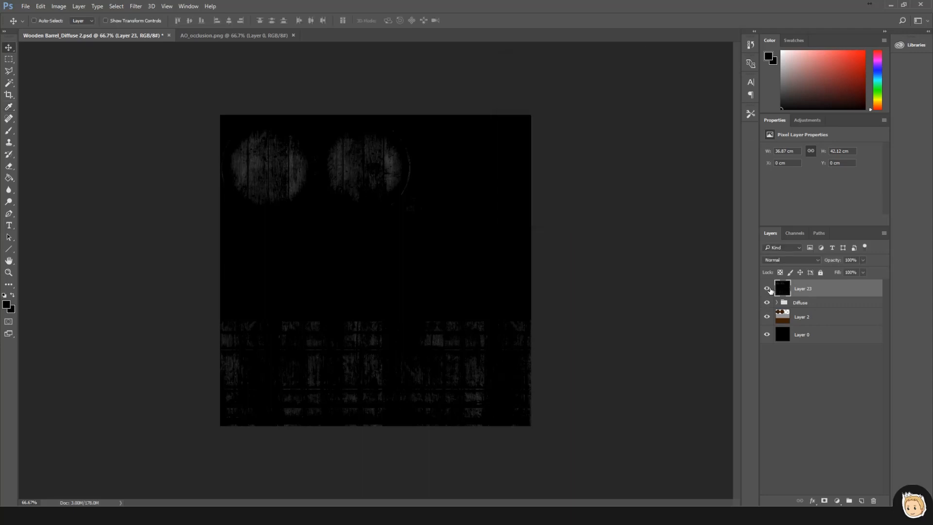
# - Duplicate the Diffuse group, Layer 2 and Layer 0, and merge the copies into one layer above Layer 23
pyautogui.click(803, 304)
pyautogui.keyDown('shift'); pyautogui.click(813, 337); pyautogui.keyUp('shift')
pyautogui.hotkey('ctrl', 'j')
pyautogui.moveTo(805, 303); pyautogui.dragTo(804, 281)
pyautogui.hotkey('ctrl', 'e')
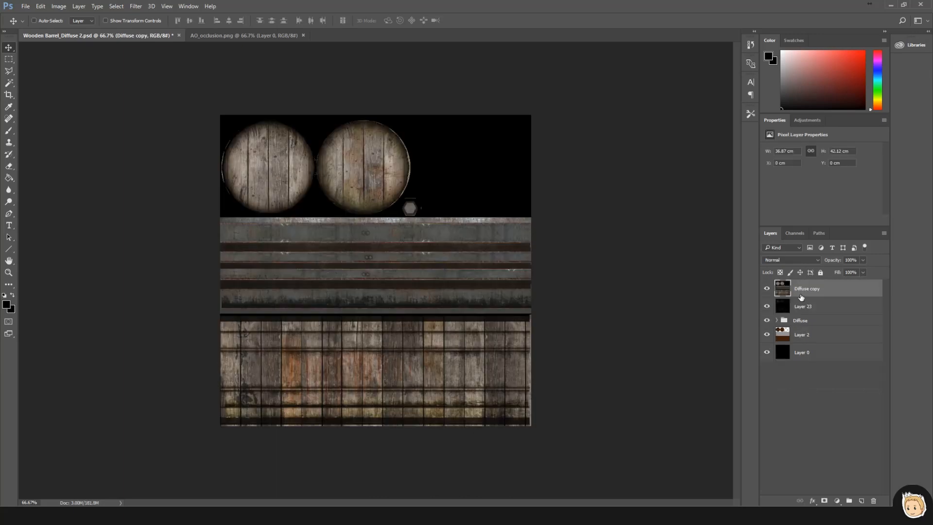
# - Erase everything outside the metal hoop strip from the merged diffuse copy
pyautogui.press('m')
pyautogui.moveTo(221, 217); pyautogui.dragTo(567, 313)
pyautogui.hotkey('ctrl', 'shift', 'i')
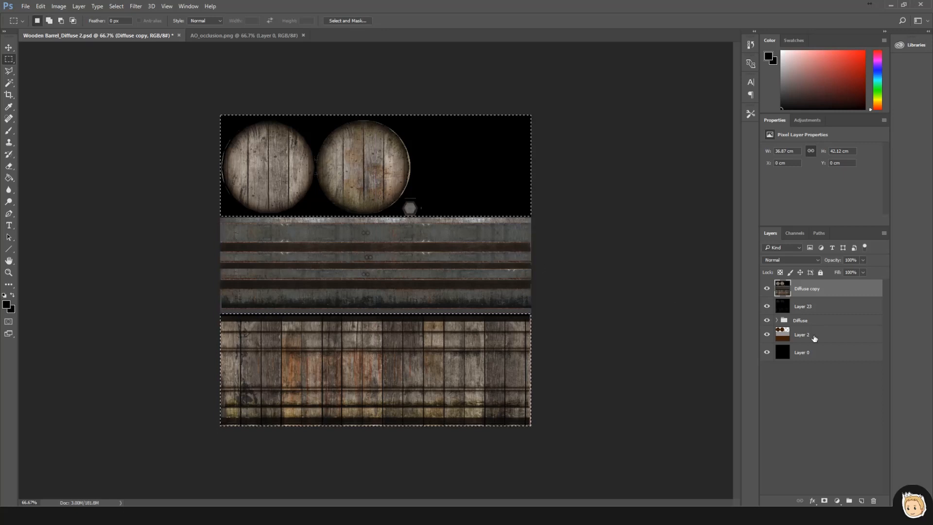
pyautogui.press('Delete')
pyautogui.hotkey('ctrl', 'd')
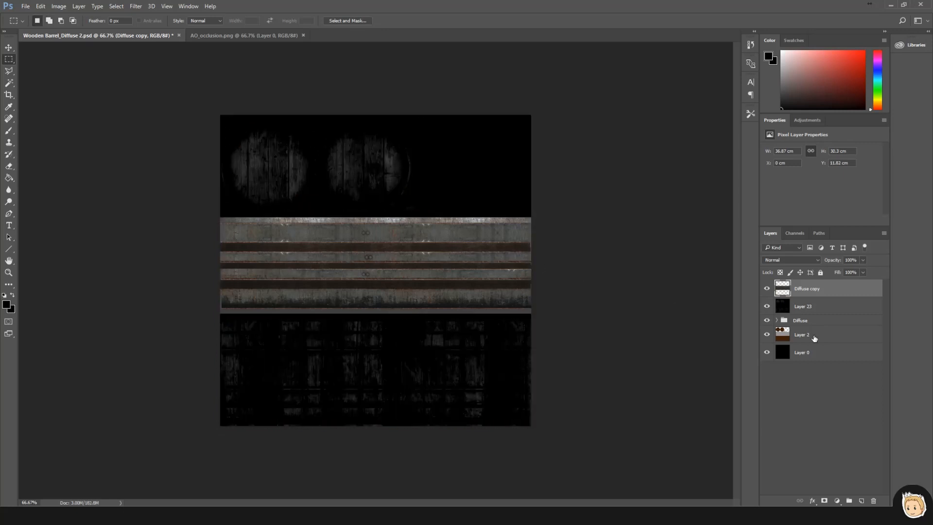
# - Desaturate the hoop strip copy and strengthen its contrast with Levels: input 11, 0.55, 102 and output 36 to 213
pyautogui.hotkey('ctrl', 'l')
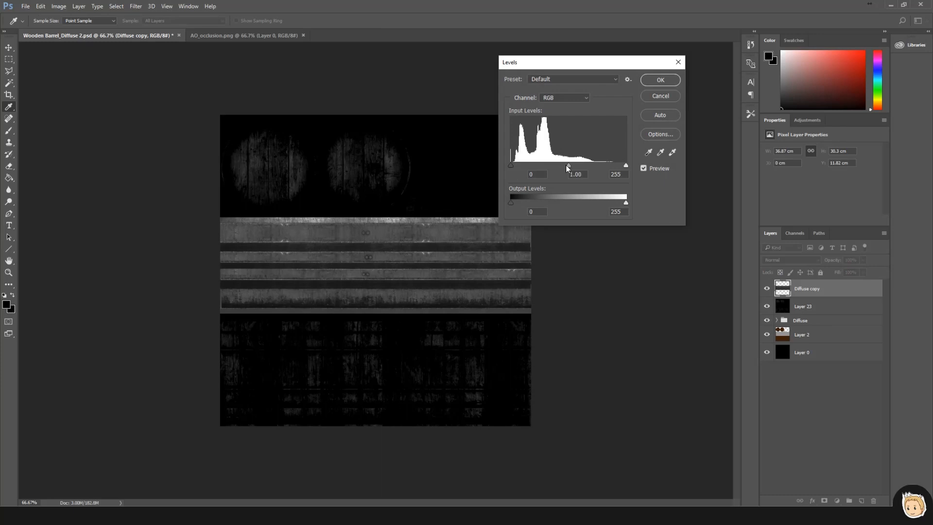
pyautogui.moveTo(568, 168); pyautogui.dragTo(539, 166)
pyautogui.moveTo(511, 203); pyautogui.dragTo(526, 202)
pyautogui.moveTo(512, 166); pyautogui.dragTo(516, 167)
pyautogui.moveTo(626, 165); pyautogui.dragTo(579, 171)
pyautogui.moveTo(569, 165); pyautogui.dragTo(557, 167)
pyautogui.moveTo(526, 202)
pyautogui.mouseDown()
pyautogui.moveTo(537, 203)
pyautogui.moveTo(527, 202)
pyautogui.mouseUp()
pyautogui.moveTo(625, 202); pyautogui.dragTo(605, 203)
pyautogui.moveTo(558, 165); pyautogui.dragTo(556, 167)
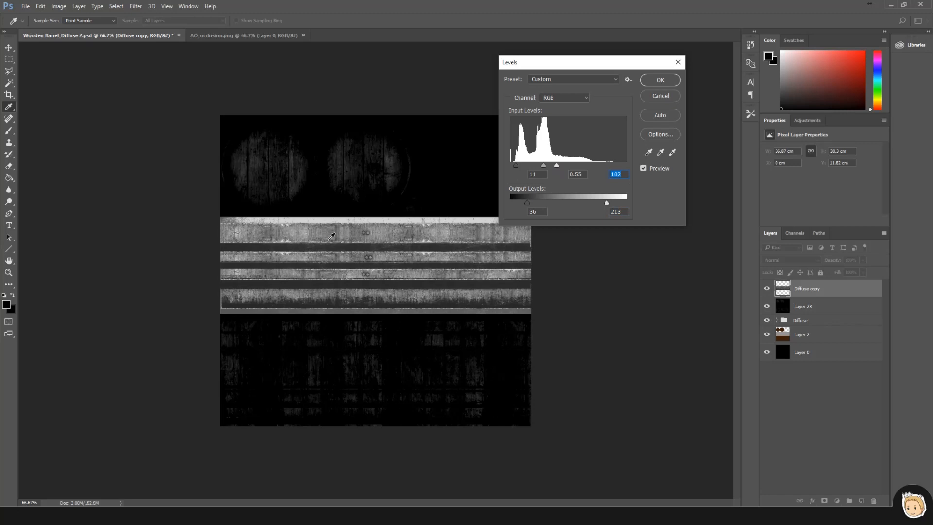
pyautogui.click(668, 86)
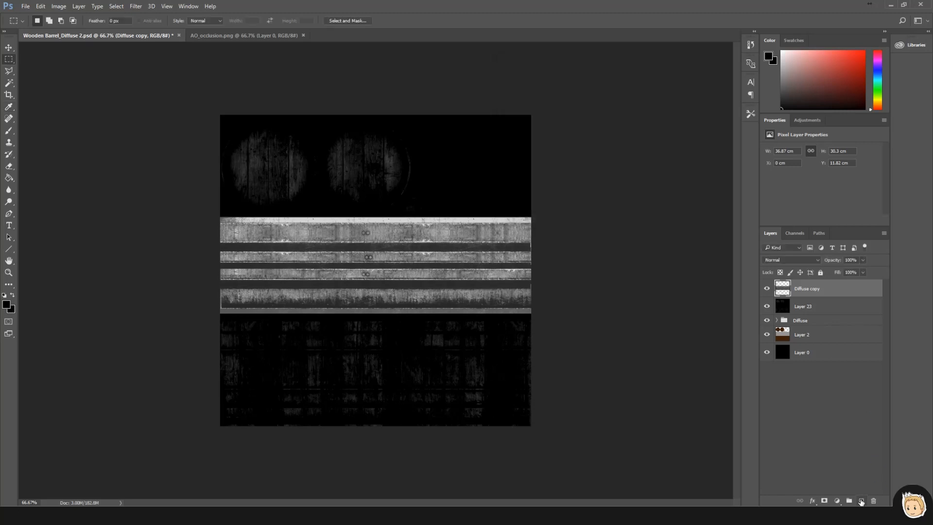
# - Fill the thin bright band along the hoop strip's upper edge with black on a new layer at 65% opacity
pyautogui.click(861, 500)
pyautogui.moveTo(215, 213); pyautogui.dragTo(562, 224)
pyautogui.press('g')
pyautogui.click(484, 221)
pyautogui.hotkey('ctrl', 'd')
pyautogui.moveTo(847, 270); pyautogui.dragTo(848, 271)
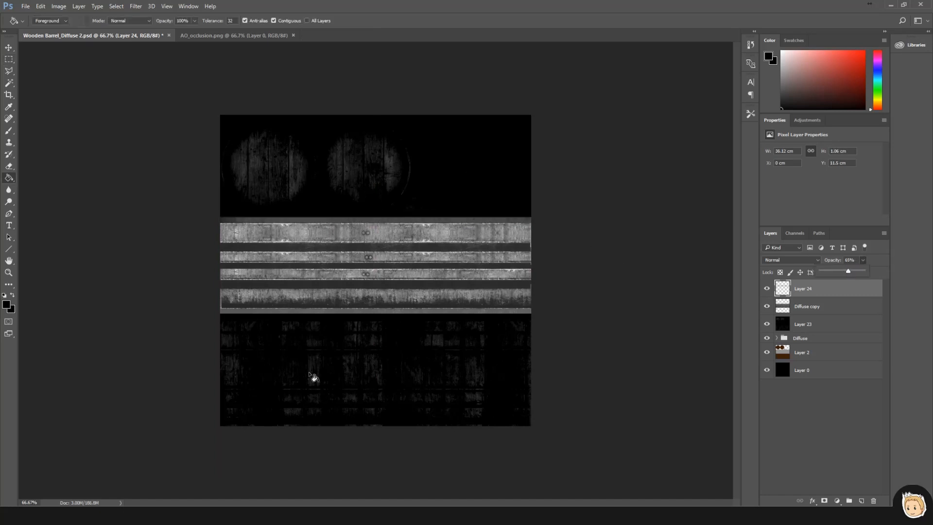
# - Save the document as a new Photoshop file named Wooden Barrel_Specular with Maximize Compatibility enabled
pyautogui.press('v')
pyautogui.press('ctrl')
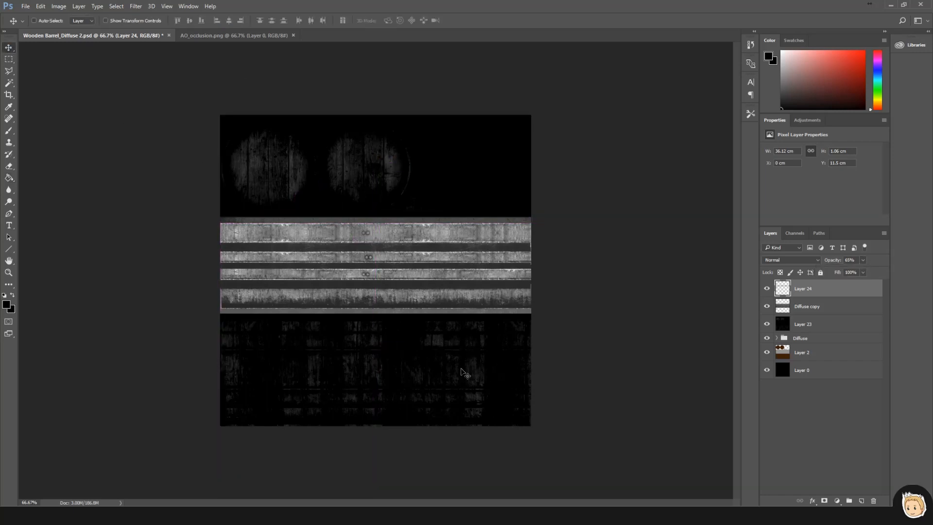
pyautogui.press('ctrl')
pyautogui.hotkey('ctrl', 'shift', 's')
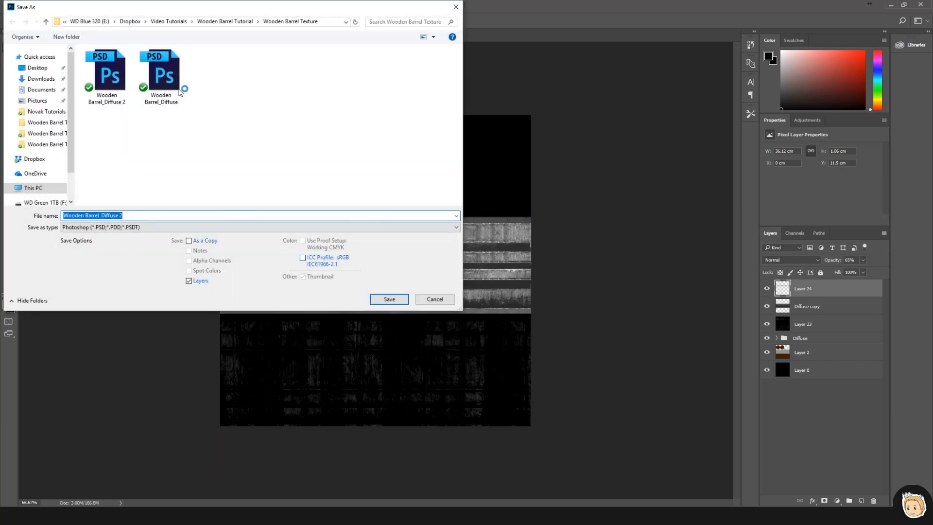
pyautogui.moveTo(124, 214); pyautogui.dragTo(100, 219)
pyautogui.write('Specula')
pyautogui.press('Return')
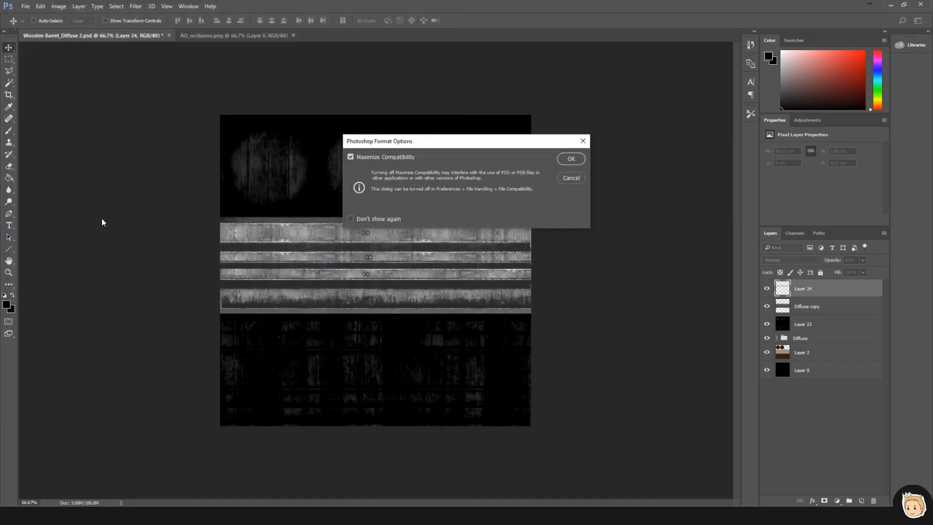
pyautogui.press('Return')
# - Switch to Marmoset Toolbag, load Wooden Barrel_Specular as both the specular and gloss map, and set Gloss to 1.0
pyautogui.hotkey('alt', 'Tab')
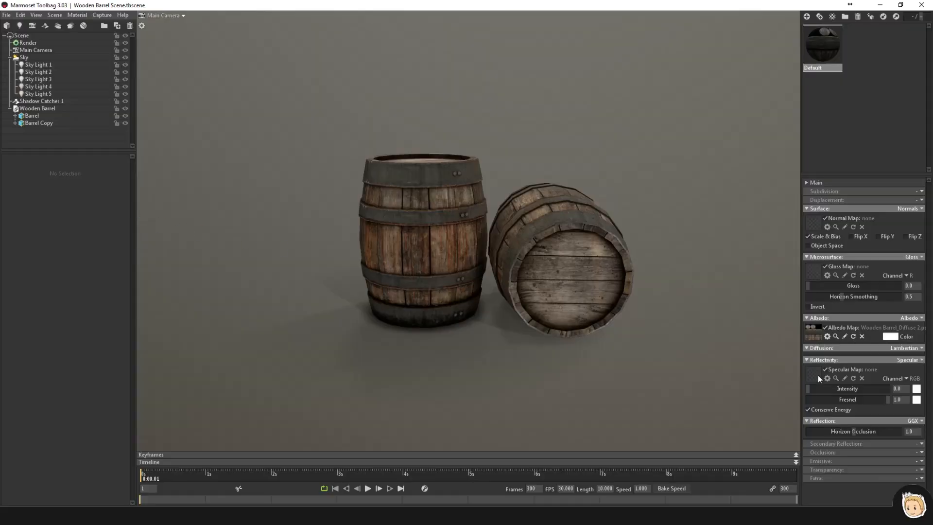
pyautogui.click(814, 374)
pyautogui.doubleClick(377, 88)
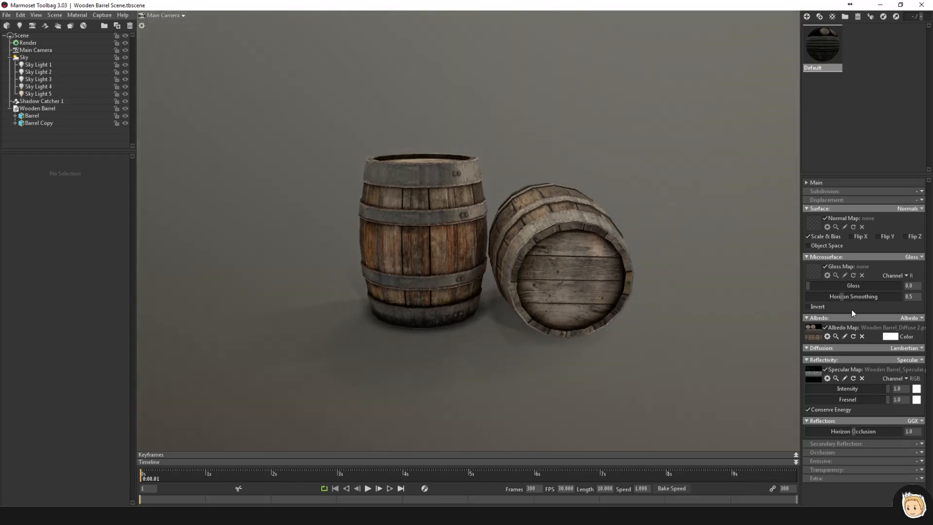
pyautogui.moveTo(842, 286); pyautogui.dragTo(907, 286)
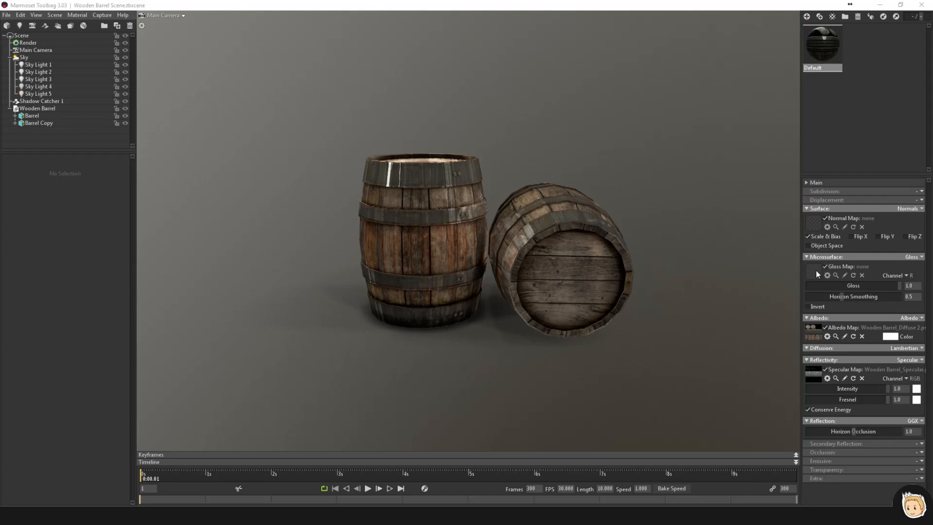
pyautogui.click(814, 270)
pyautogui.doubleClick(377, 83)
# - Examine the reflections on the metal hoops and wood of both barrels up close and from several angles
pyautogui.keyDown('shift'); pyautogui.moveTo(650, 226); pyautogui.dragTo(600, 228); pyautogui.keyUp('shift')
pyautogui.moveTo(437, 207); pyautogui.dragTo(433, 232)
pyautogui.moveTo(433, 232); pyautogui.dragTo(484, 249, button='right')
pyautogui.keyDown('shift'); pyautogui.moveTo(484, 248); pyautogui.dragTo(786, 373); pyautogui.keyUp('shift')
pyautogui.moveTo(917, 381); pyautogui.dragTo(927, 374)
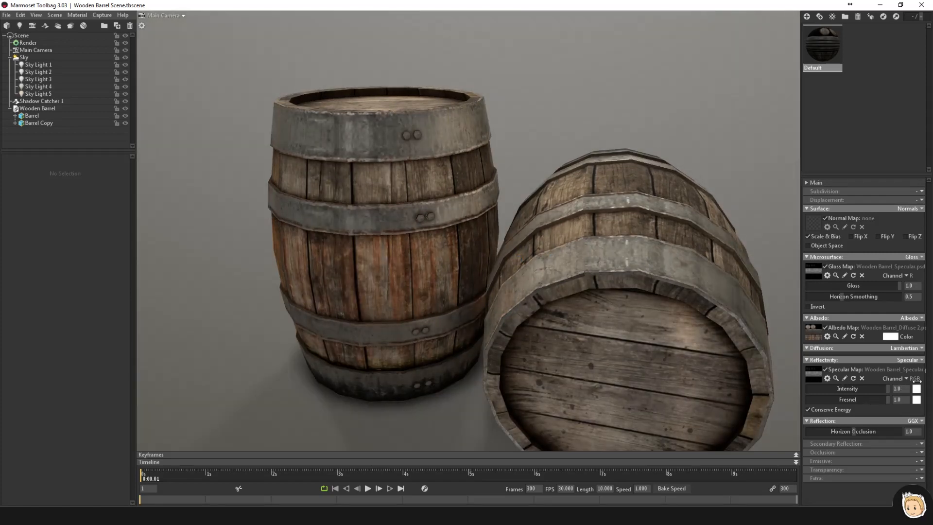
pyautogui.scroll(-5, 619, 214)
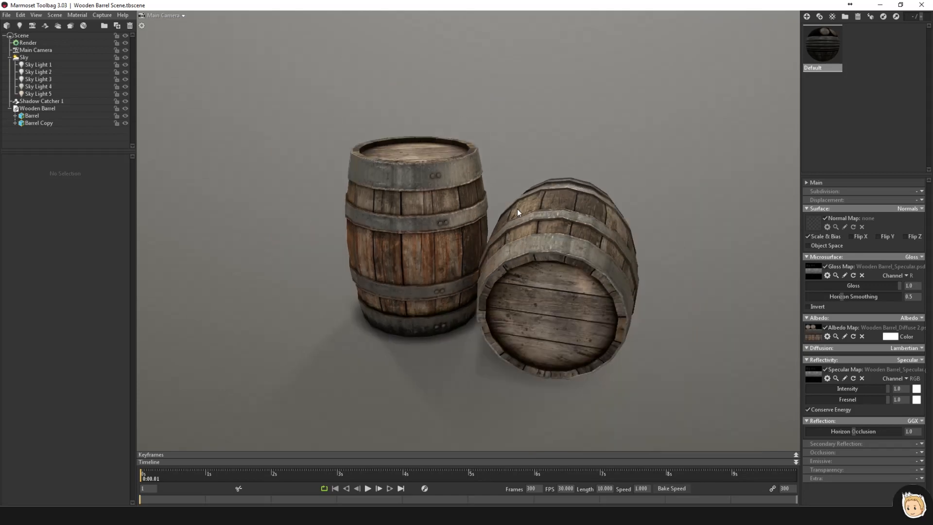
pyautogui.moveTo(517, 208); pyautogui.dragTo(580, 204)
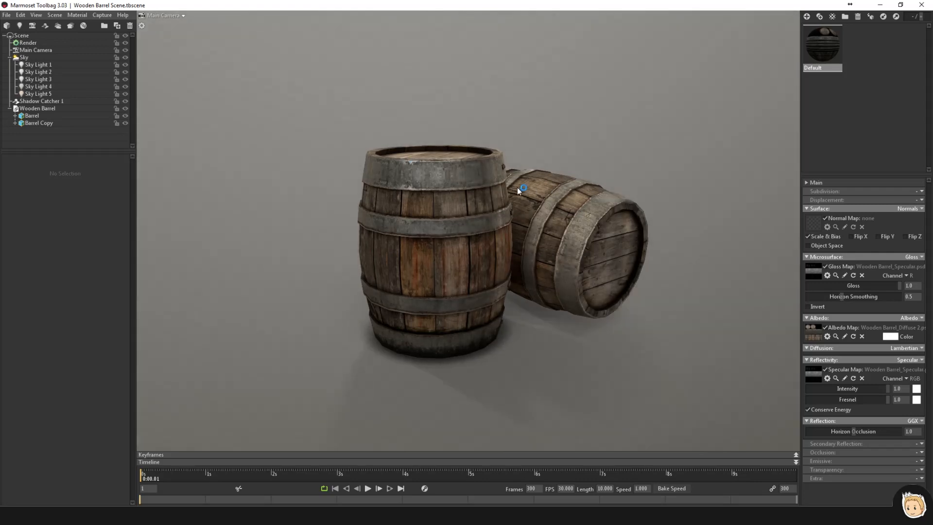
pyautogui.click(808, 307)
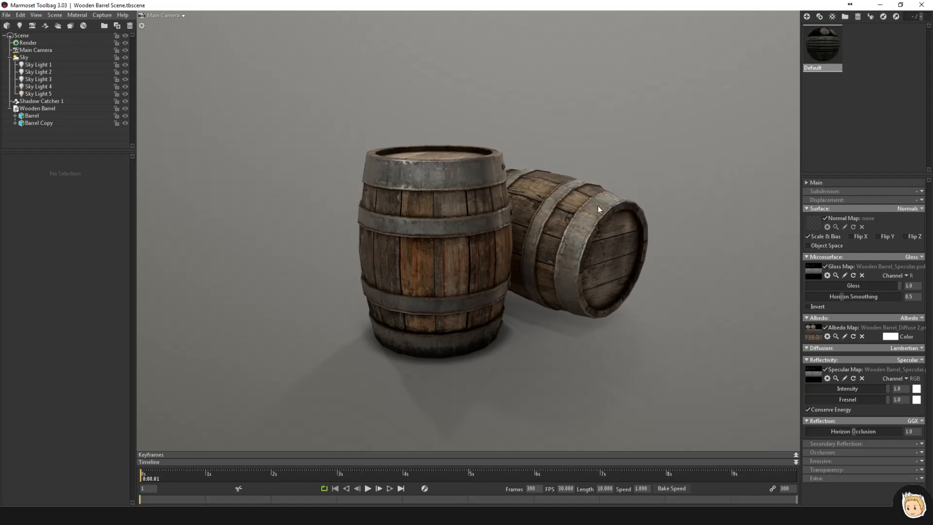
# - Switch to Photoshop, duplicate Layer 24, Diffuse copy and Layer 23, and merge the duplicates into one layer
pyautogui.hotkey('alt', 'Tab')
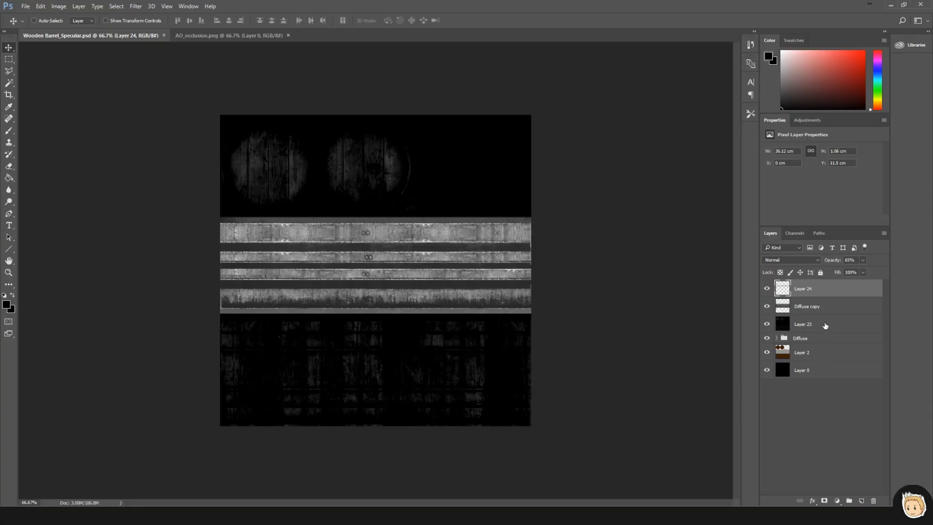
pyautogui.keyDown('shift'); pyautogui.click(825, 325); pyautogui.keyUp('shift')
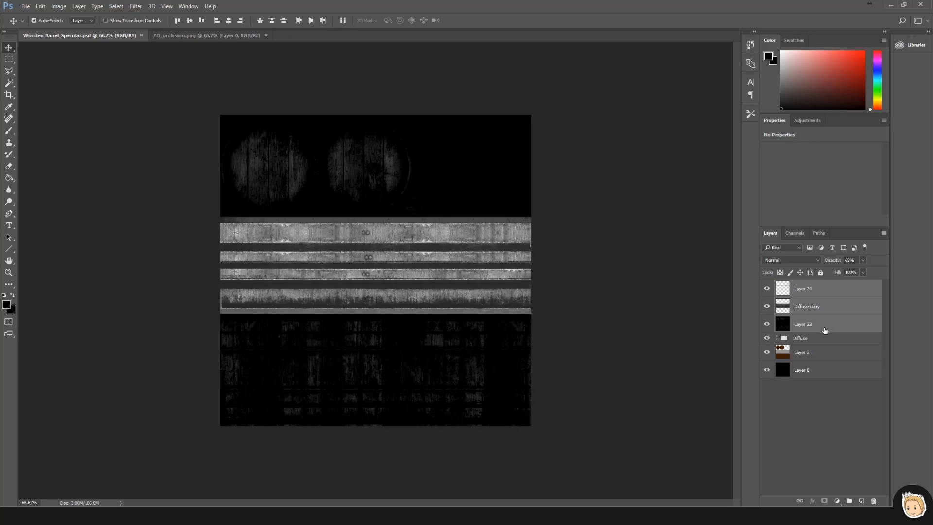
pyautogui.hotkey('ctrl', 'j')
pyautogui.hotkey('ctrl', 'e')
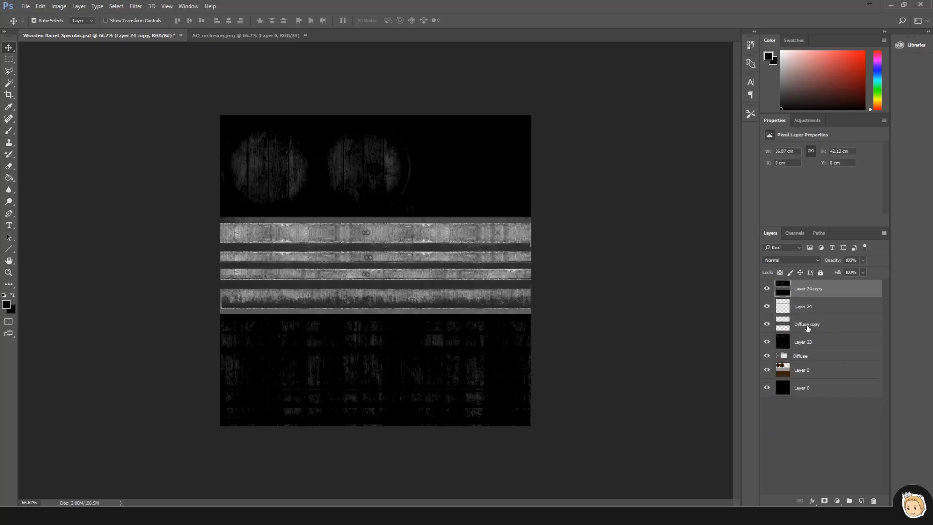
# - Flatten the merged copy's contrast with Levels: black output 25, midtones 0.65 and a reduced white output level
pyautogui.hotkey('ctrl', 'l')
pyautogui.moveTo(511, 203); pyautogui.dragTo(522, 203)
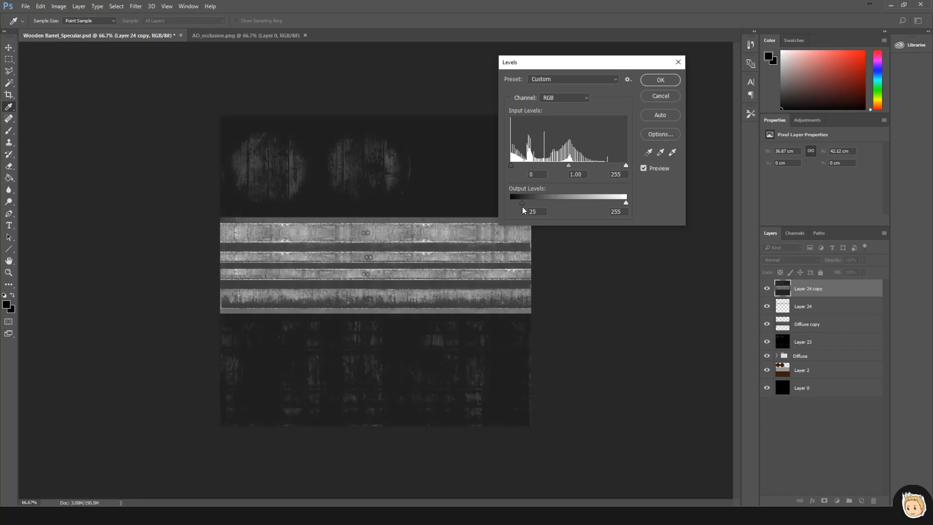
pyautogui.moveTo(569, 166)
pyautogui.mouseDown()
pyautogui.moveTo(594, 167)
pyautogui.moveTo(581, 171)
pyautogui.mouseUp()
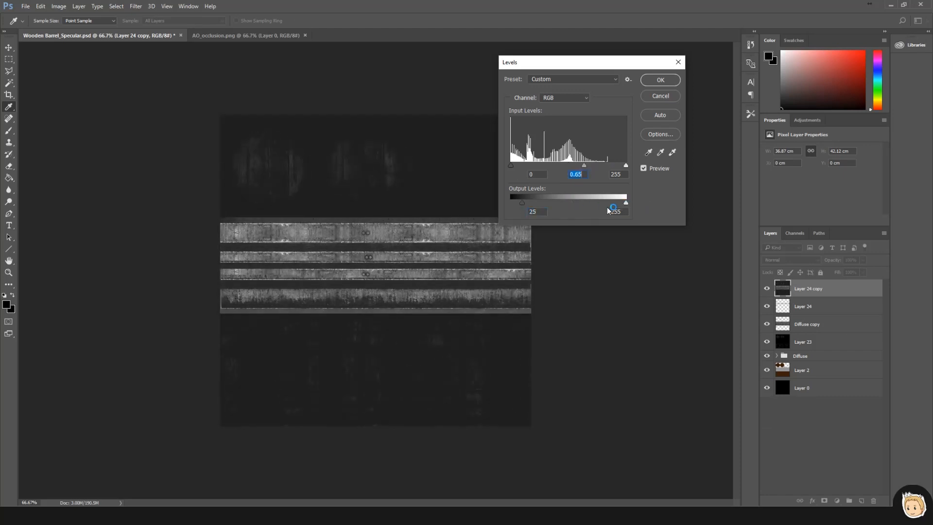
pyautogui.moveTo(626, 203); pyautogui.dragTo(588, 206)
pyautogui.click(673, 79)
# - Save the reduced-contrast map as a PNG named Wooden Barrel_Dloss in the Wooden Barrel Texture folder
pyautogui.hotkey('ctrl', 'shift', 's')
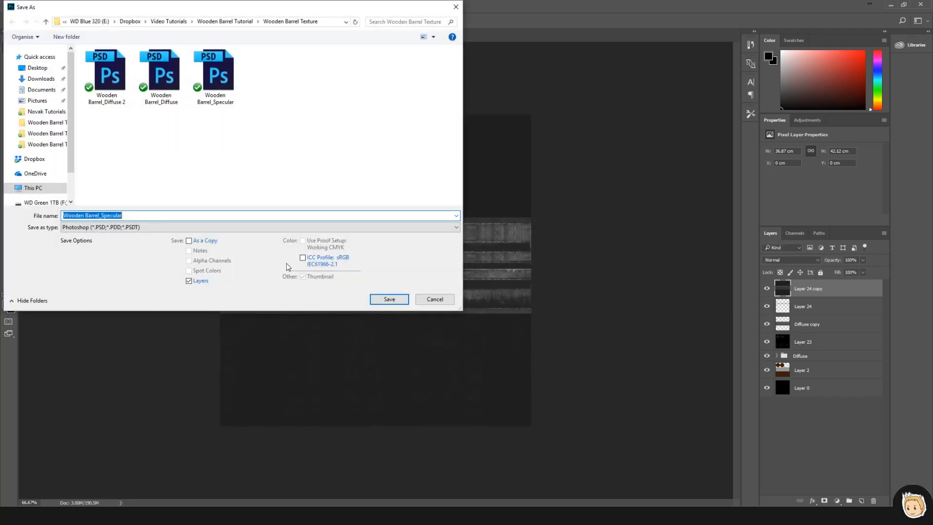
pyautogui.click(306, 227)
pyautogui.click(146, 354)
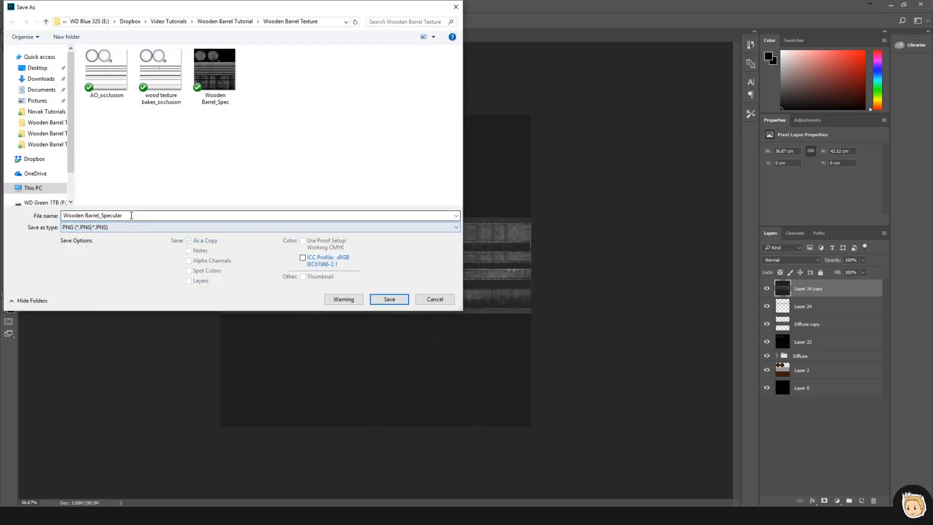
pyautogui.moveTo(123, 215); pyautogui.dragTo(99, 215)
pyautogui.write('Spec')
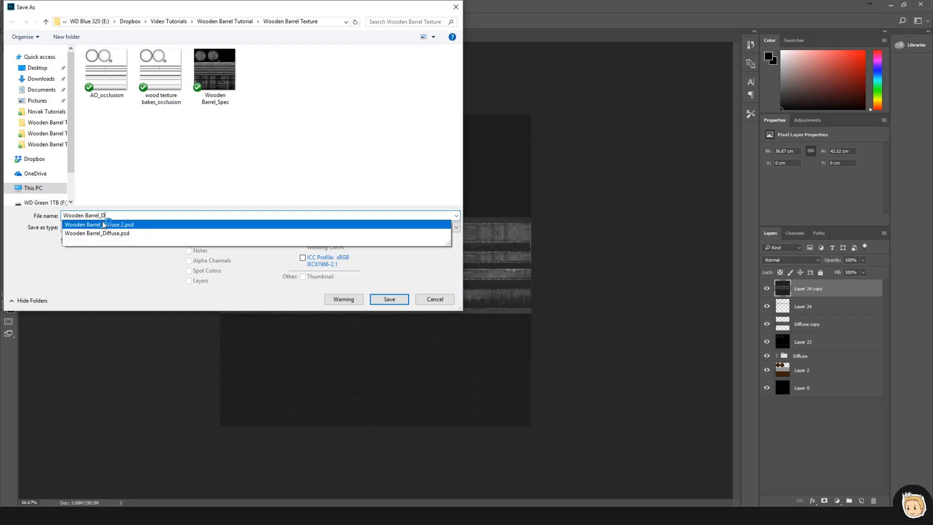
pyautogui.press('Return')
pyautogui.click(496, 164)
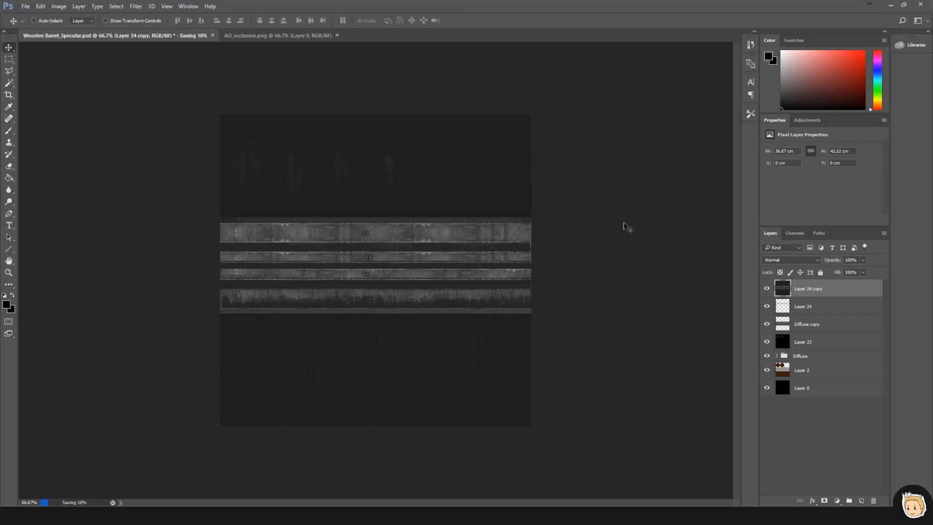
# - Switch to Marmoset Toolbag and replace the barrel material's gloss map with Wooden Barrel_Dloss.png
pyautogui.hotkey('alt', 'Tab')
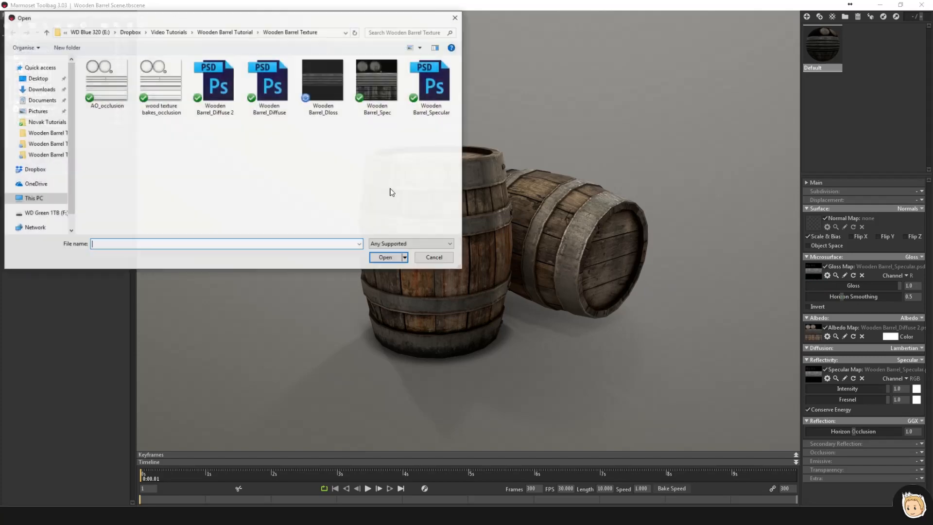
pyautogui.click(332, 83)
pyautogui.doubleClick(332, 83)
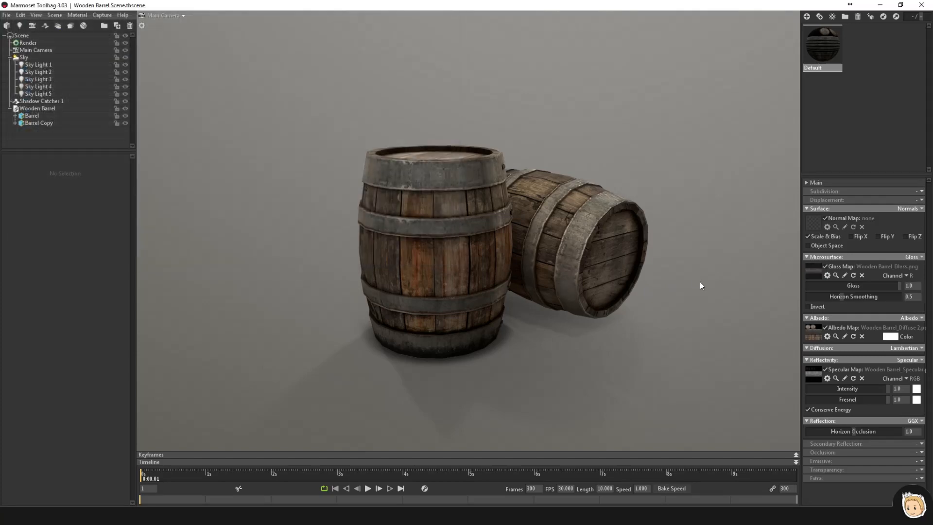
pyautogui.moveTo(596, 306)
pyautogui.keyDown('shift'); pyautogui.mouseDown()
pyautogui.moveTo(506, 300)
pyautogui.moveTo(587, 305)
pyautogui.mouseUp(); pyautogui.keyUp('shift')
# - Switch to Photoshop, hide Layer 24 copy and add a Levels adjustment layer above Layer 24
pyautogui.hotkey('alt', 'Tab')
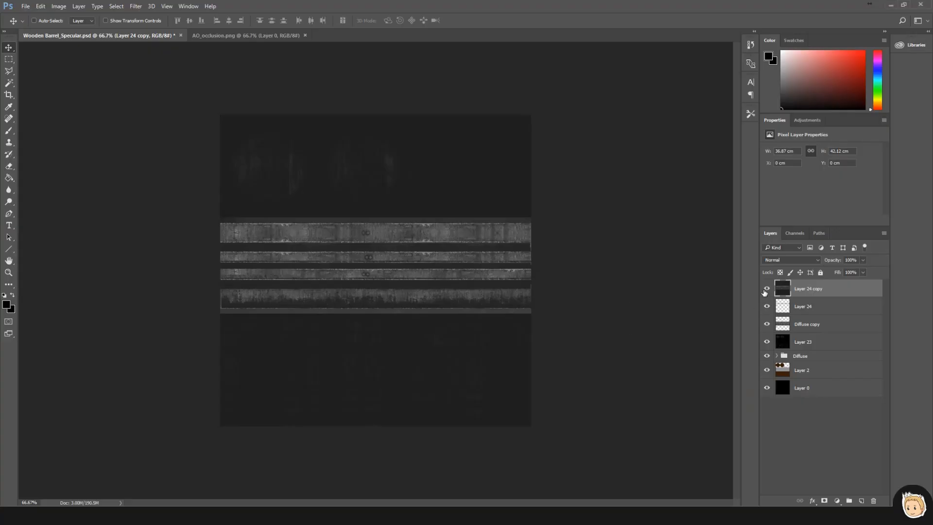
pyautogui.click(838, 501)
pyautogui.click(845, 349)
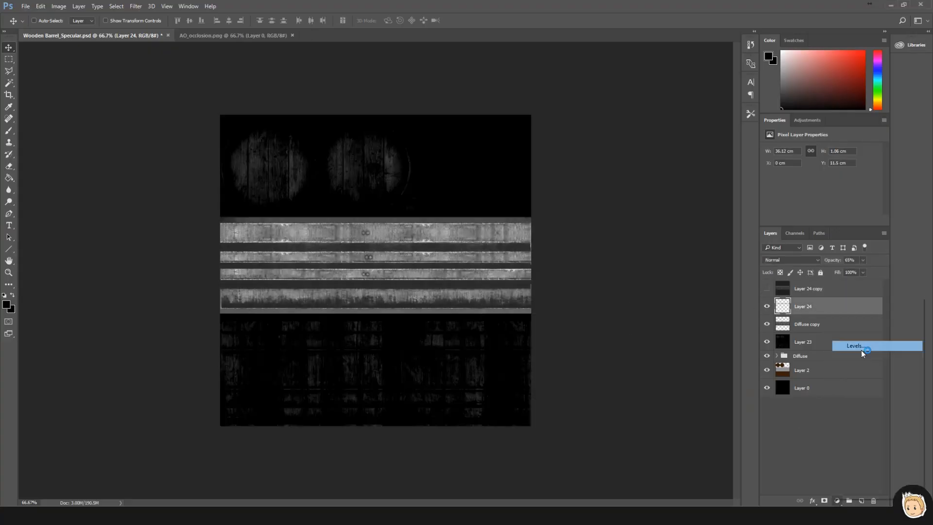
pyautogui.moveTo(773, 131); pyautogui.dragTo(616, 100)
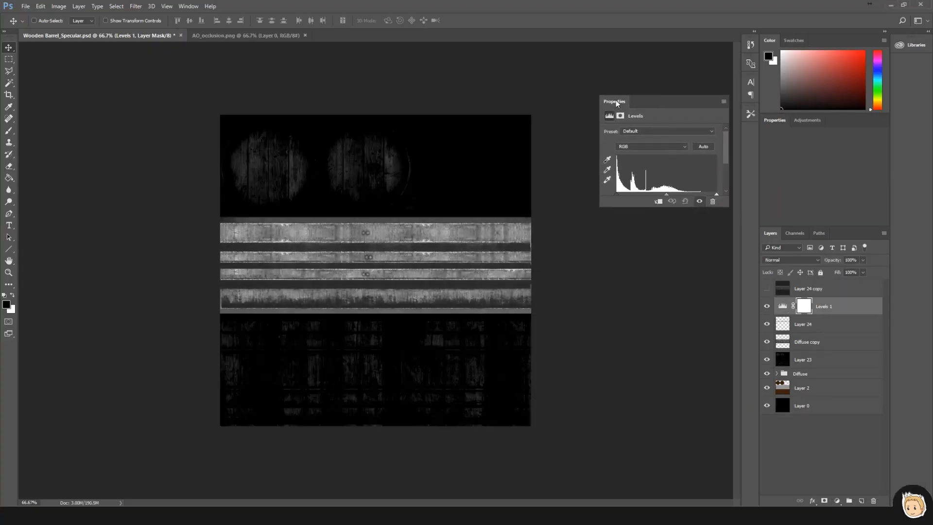
# - Set the Levels adjustment to midtones 0.85 and black output about 15, lower its white input, and save the specular file
pyautogui.moveTo(607, 208); pyautogui.dragTo(663, 183)
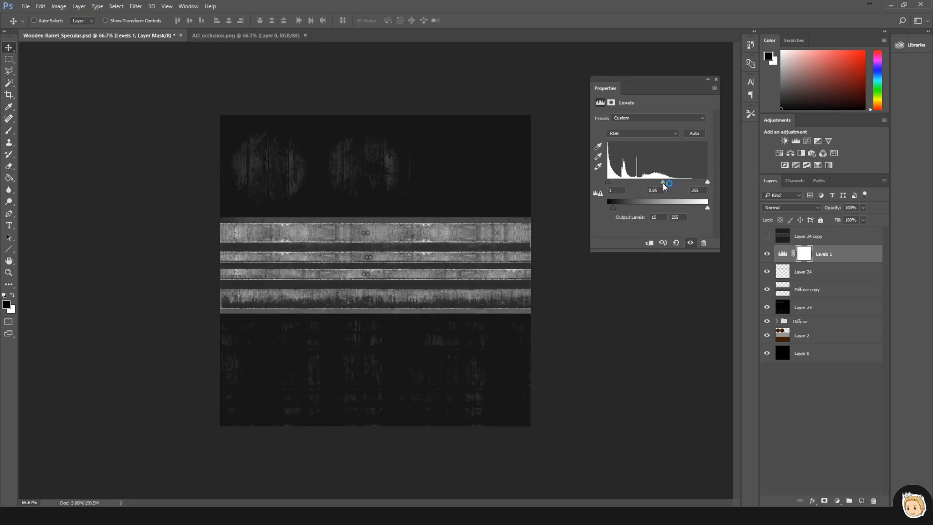
pyautogui.moveTo(615, 207); pyautogui.dragTo(616, 207)
pyautogui.moveTo(707, 181); pyautogui.dragTo(689, 182)
pyautogui.hotkey('ctrl', 's')
# - Switch to Marmoset Toolbag and check the updated specular map on both barrels under rotated lighting and from another angle
pyautogui.hotkey('alt', 'Tab')
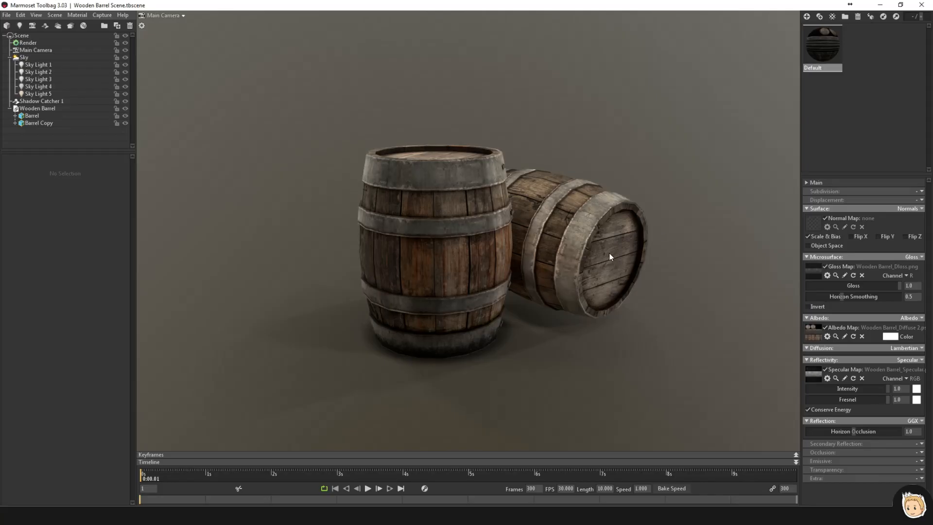
pyautogui.moveTo(631, 271)
pyautogui.mouseDown()
pyautogui.moveTo(476, 275)
pyautogui.moveTo(500, 270)
pyautogui.moveTo(581, 272)
pyautogui.moveTo(483, 282)
pyautogui.moveTo(442, 245)
pyautogui.moveTo(598, 235)
pyautogui.moveTo(587, 280)
pyautogui.moveTo(583, 258)
pyautogui.moveTo(727, 304)
pyautogui.mouseUp()
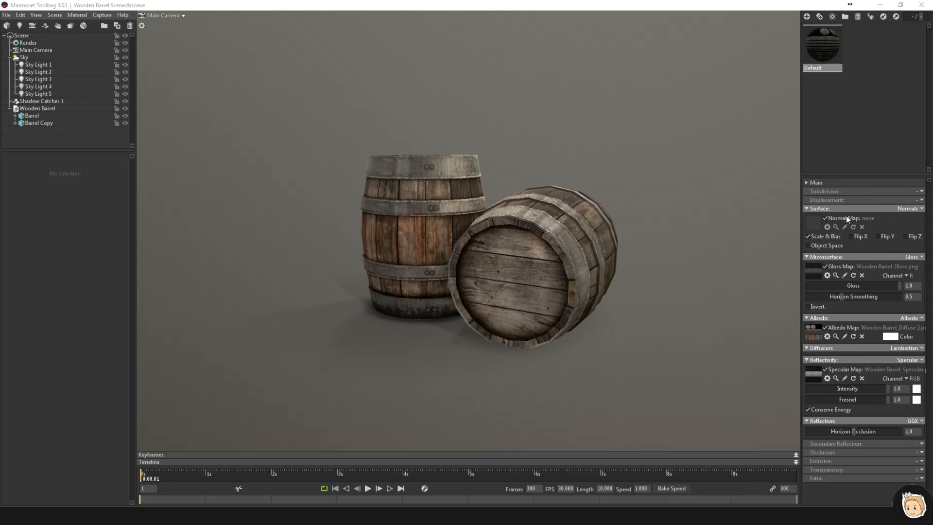
pyautogui.click(915, 210)
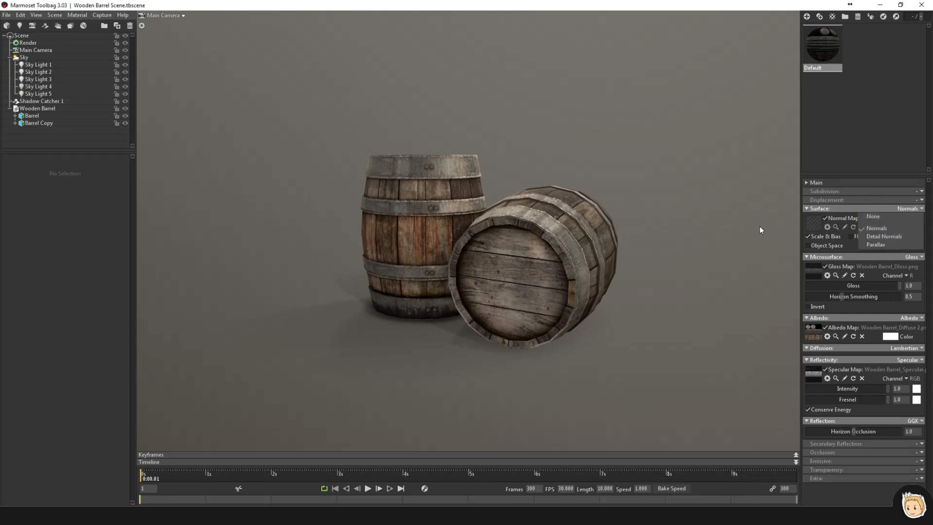
pyautogui.click(919, 362)
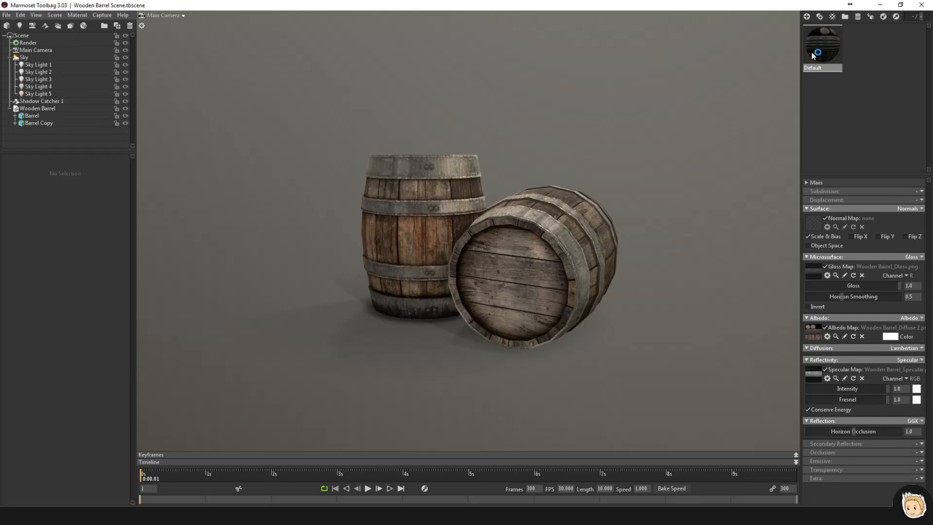
# - Try the Bolonga Portico, Canada Glacier and Ennis House sky presets, adding a sky light on the Ennis House window and rotating the lighting
pyautogui.click(26, 59)
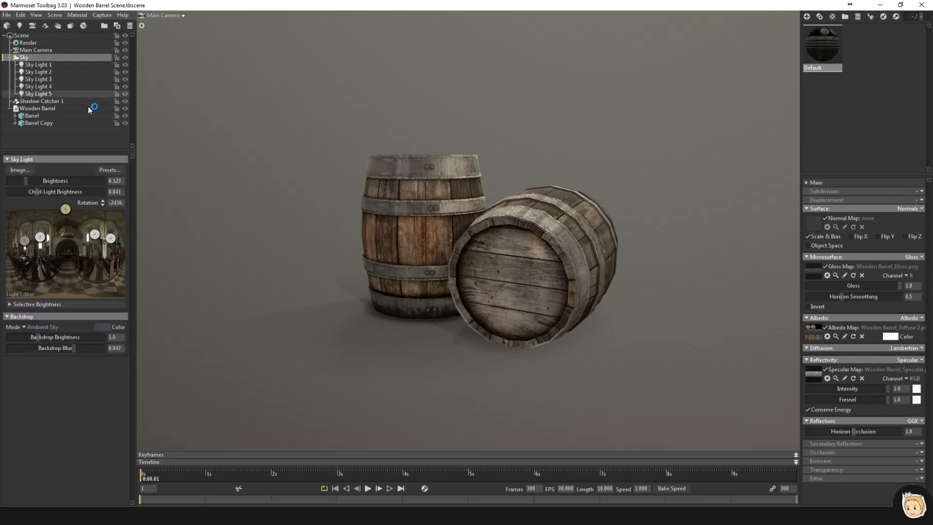
pyautogui.click(110, 169)
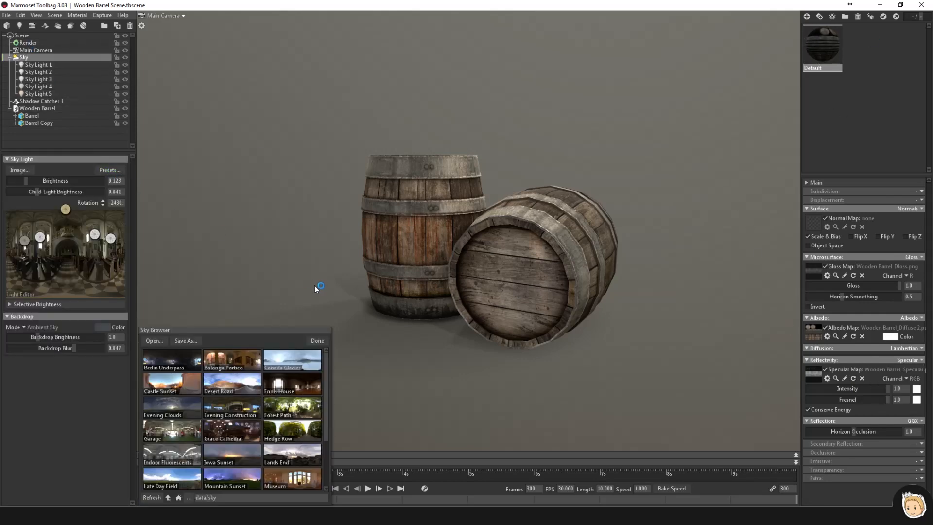
pyautogui.click(246, 363)
pyautogui.click(298, 361)
pyautogui.click(303, 385)
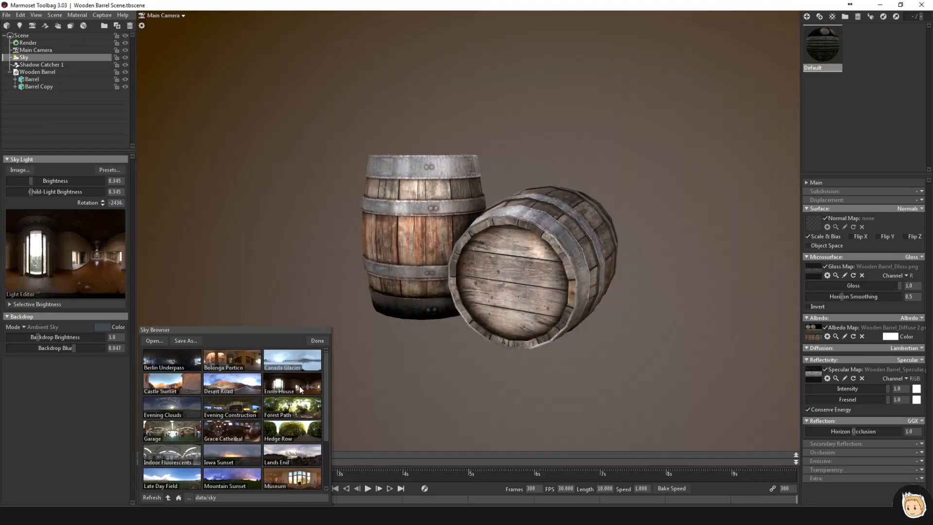
pyautogui.moveTo(628, 297)
pyautogui.keyDown('shift'); pyautogui.mouseDown()
pyautogui.moveTo(566, 302)
pyautogui.moveTo(621, 298)
pyautogui.mouseUp(); pyautogui.keyUp('shift')
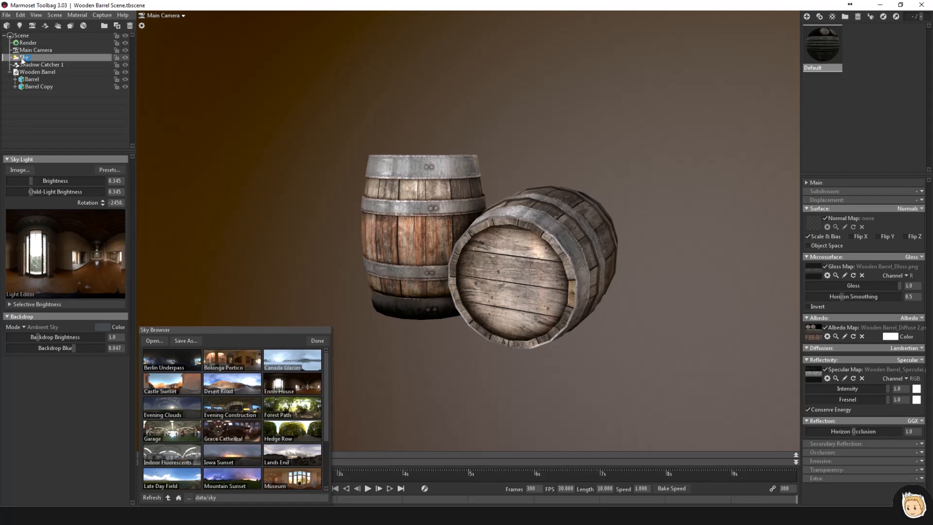
pyautogui.click(36, 246)
pyautogui.keyDown('shift'); pyautogui.moveTo(548, 258); pyautogui.dragTo(475, 264); pyautogui.keyUp('shift')
# - Delete the existing shadow catcher from the scene
pyautogui.click(41, 72)
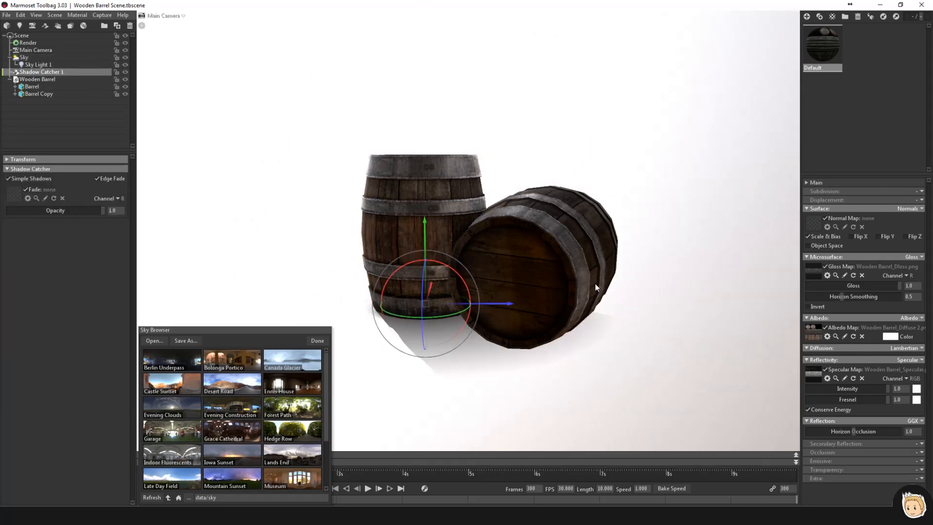
pyautogui.press('Delete')
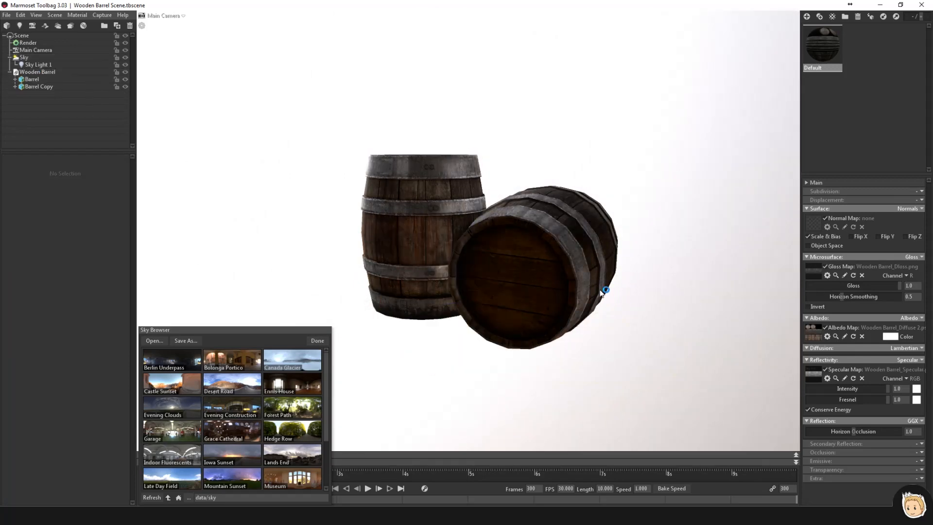
pyautogui.scroll(-5, 604, 296)
pyautogui.keyDown('alt'); pyautogui.moveTo(565, 248); pyautogui.dragTo(546, 269); pyautogui.keyUp('alt')
# - Set the sky brightness to 0.1, raise the child-light brightness to about 11.45, and rotate the lighting around the barrels
pyautogui.click(29, 57)
pyautogui.moveTo(30, 181); pyautogui.dragTo(64, 192)
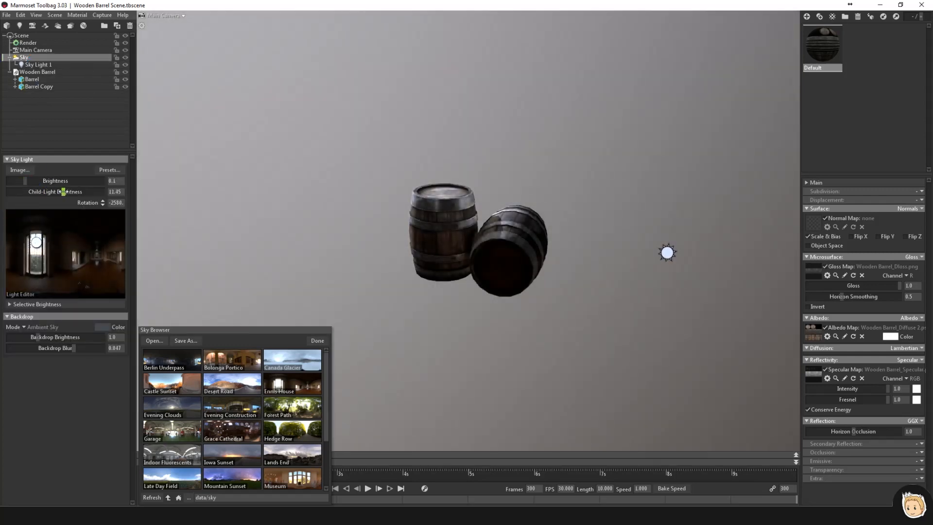
pyautogui.keyDown('shift'); pyautogui.moveTo(558, 191); pyautogui.dragTo(395, 215); pyautogui.keyUp('shift')
# - Add a new shadow catcher object to the scene
pyautogui.click(39, 73)
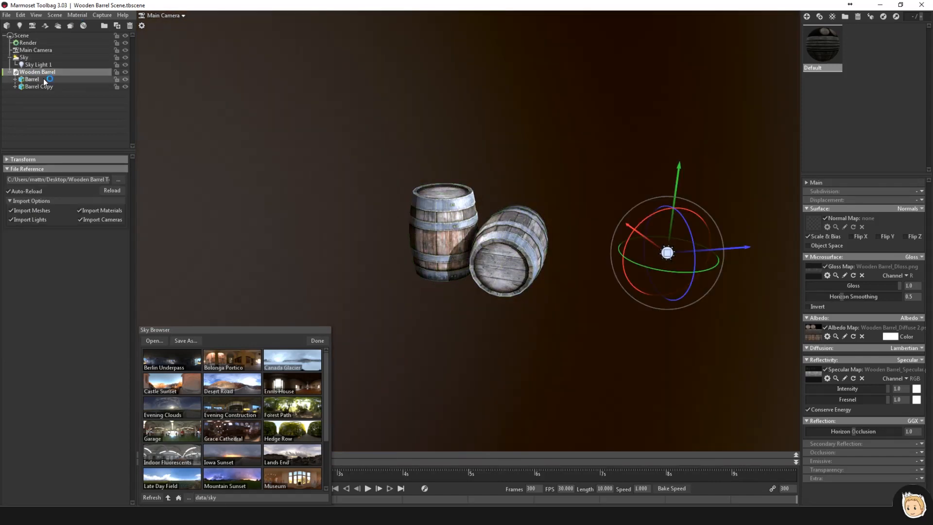
pyautogui.click(60, 16)
pyautogui.moveTo(69, 25)
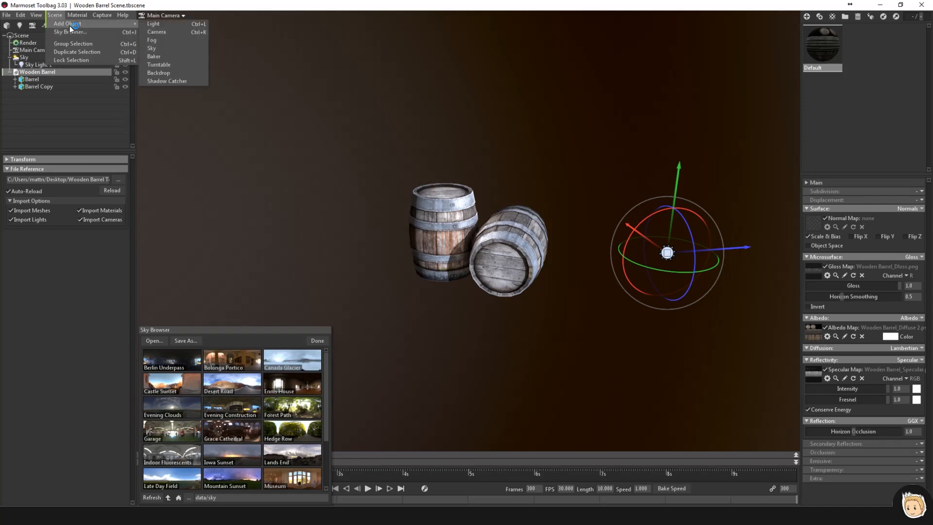
pyautogui.click(177, 81)
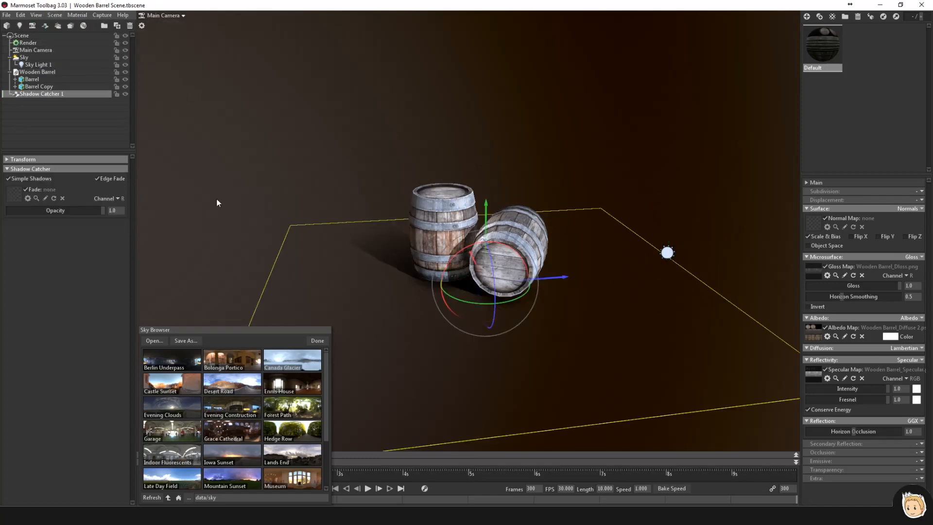
# - Set the new shadow catcher's X and Z scale to 100
pyautogui.click(7, 159)
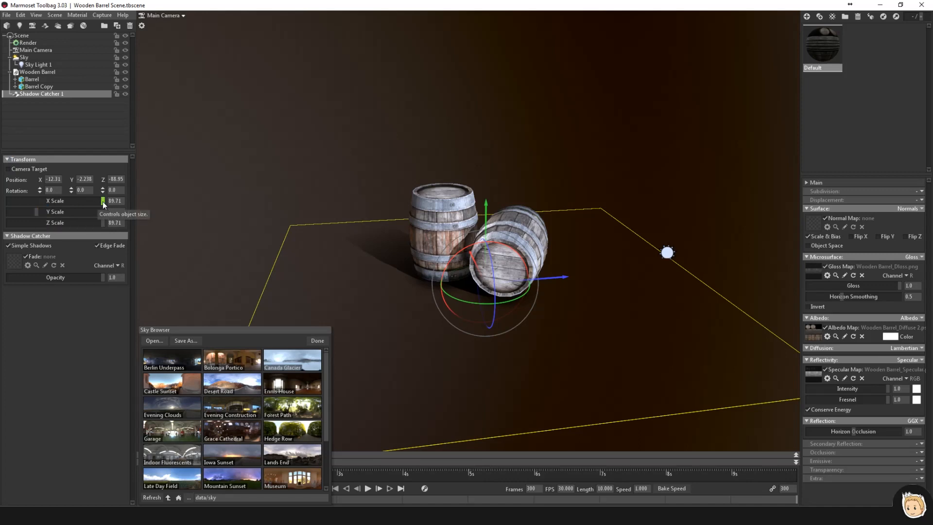
pyautogui.write('100')
pyautogui.press('Return')
pyautogui.moveTo(124, 224); pyautogui.dragTo(67, 215)
pyautogui.write('100')
pyautogui.press('Return')
pyautogui.keyDown('alt'); pyautogui.moveTo(477, 286); pyautogui.dragTo(533, 287); pyautogui.keyUp('alt')
pyautogui.click(31, 80)
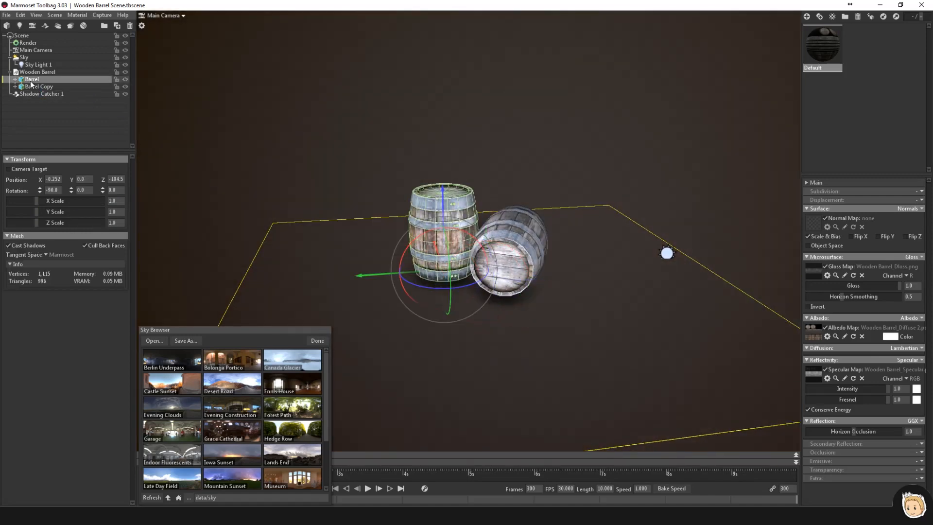
pyautogui.click(32, 86)
# - Preview several sky presets on the barrels, including Ennis House, Tokyo Takeshita and Smashed Windows
pyautogui.click(23, 58)
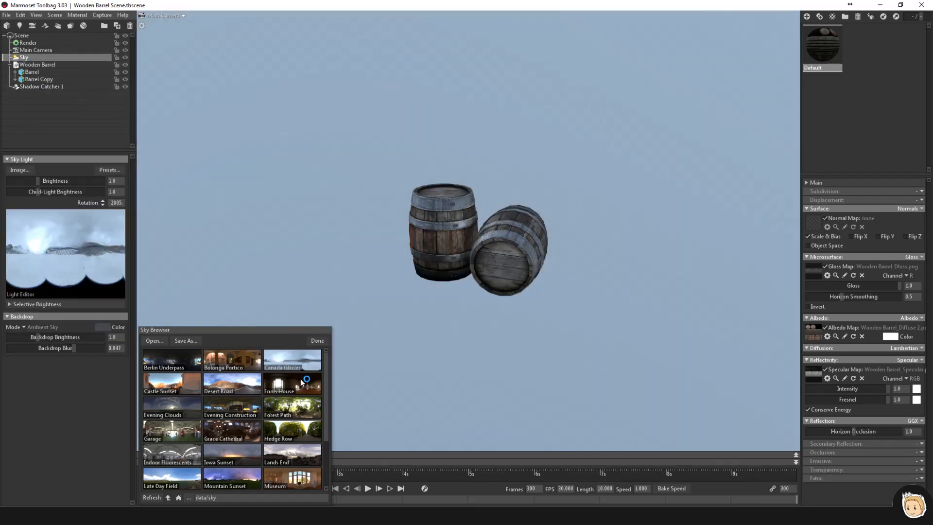
pyautogui.click(301, 381)
pyautogui.scroll(-3, 292, 421)
pyautogui.click(286, 434)
pyautogui.click(281, 451)
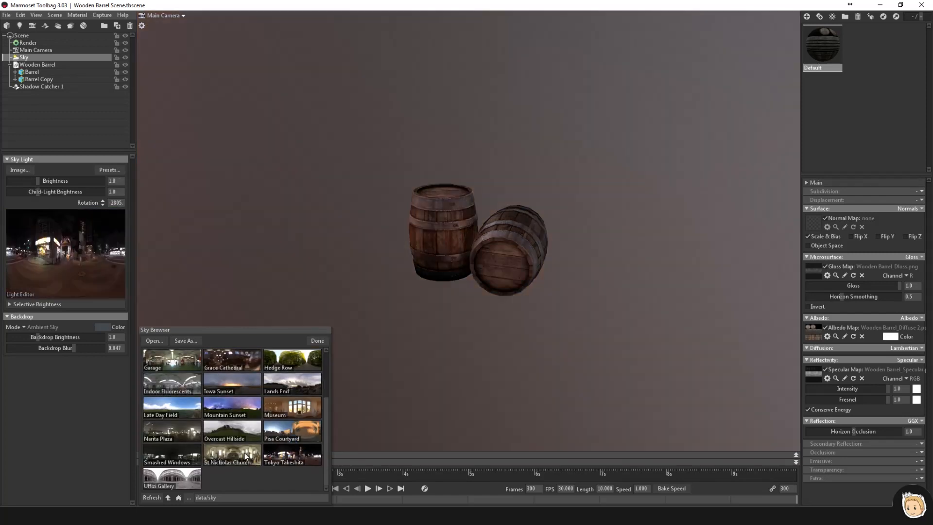
pyautogui.scroll(5, 483, 336)
pyautogui.moveTo(482, 349)
pyautogui.keyDown('alt'); pyautogui.mouseDown()
pyautogui.moveTo(549, 366)
pyautogui.moveTo(491, 364)
pyautogui.mouseUp(); pyautogui.keyUp('alt')
pyautogui.click(297, 353)
pyautogui.click(184, 454)
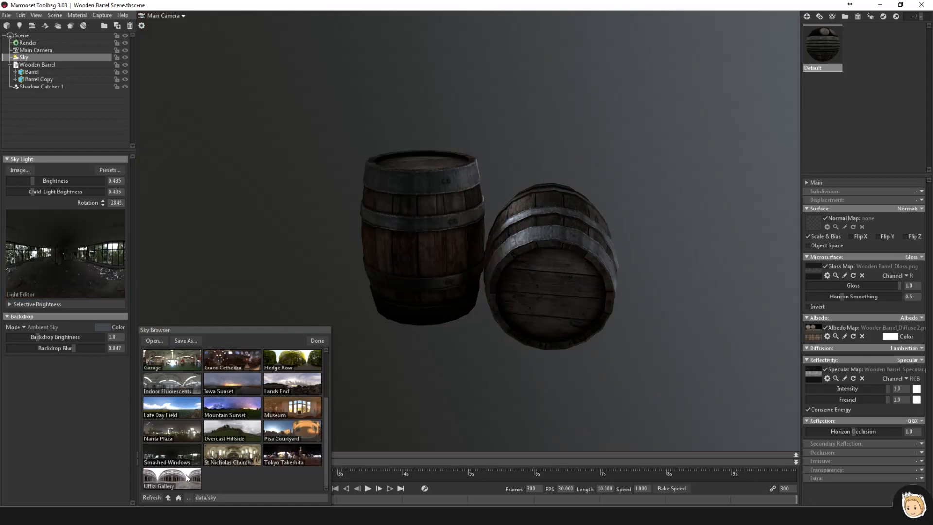
pyautogui.click(188, 474)
pyautogui.click(190, 457)
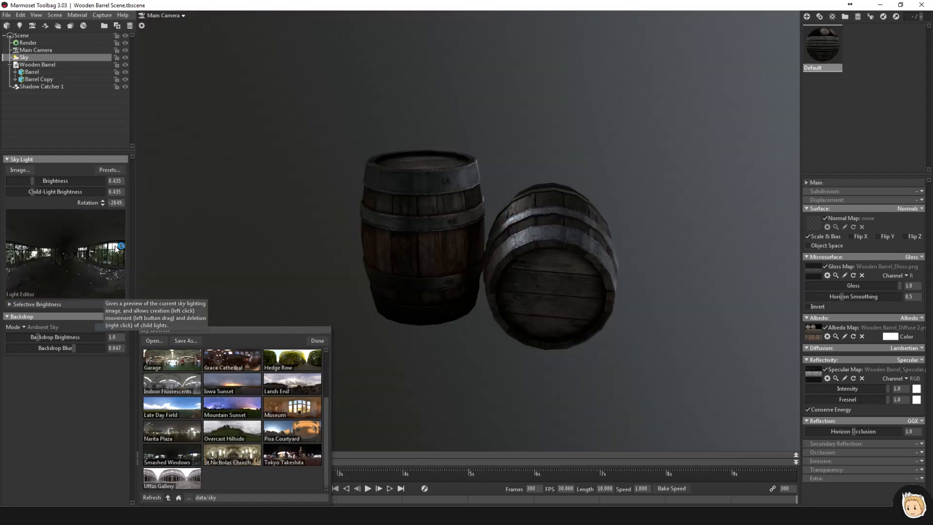
# - Add two sky lights over the window areas on opposite sides of the Smashed Windows sky and rotate the lighting
pyautogui.click(115, 246)
pyautogui.moveTo(641, 235)
pyautogui.keyDown('shift'); pyautogui.mouseDown()
pyautogui.moveTo(587, 247)
pyautogui.moveTo(620, 251)
pyautogui.mouseUp(); pyautogui.keyUp('shift')
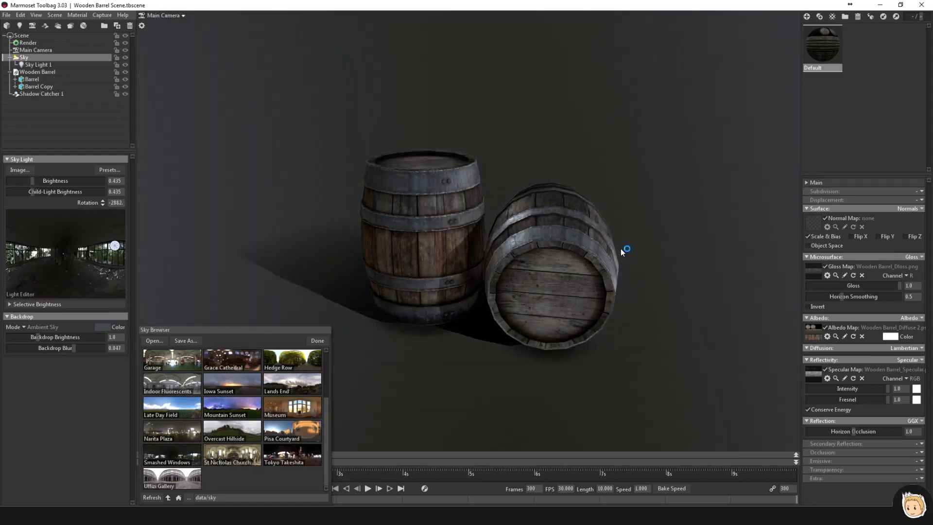
pyautogui.click(35, 252)
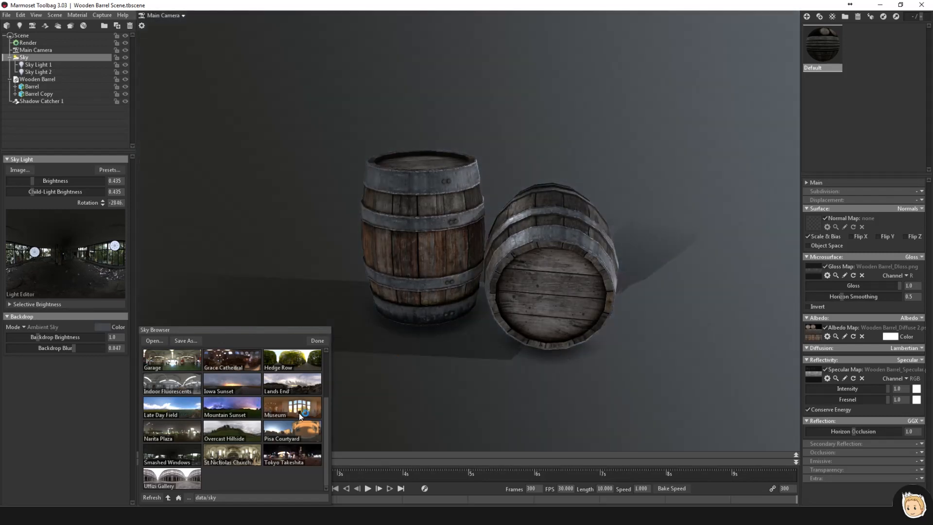
# - Try the Museum and Grace Cathedral skies, adding one sky light near the cathedral windows and rotating the lighting
pyautogui.click(302, 407)
pyautogui.scroll(1, 271, 413)
pyautogui.scroll(1, 271, 413)
pyautogui.click(245, 400)
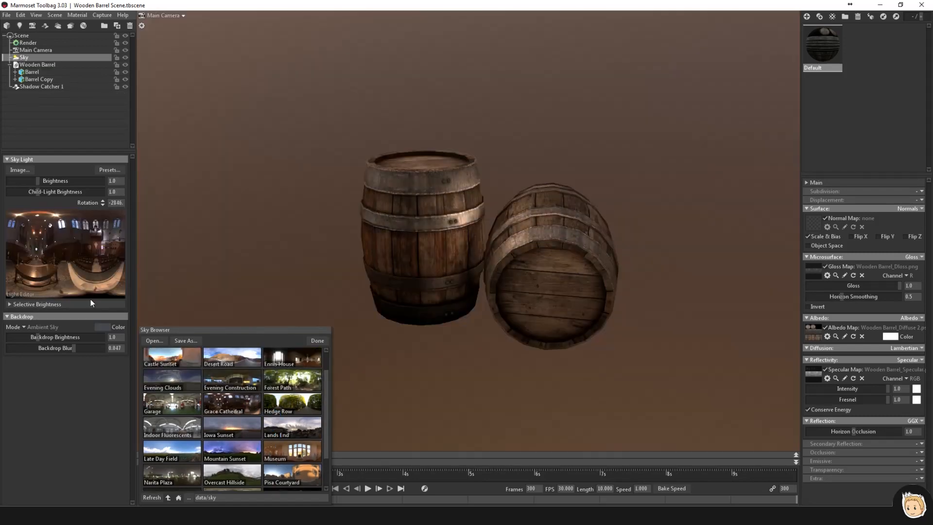
pyautogui.click(61, 225)
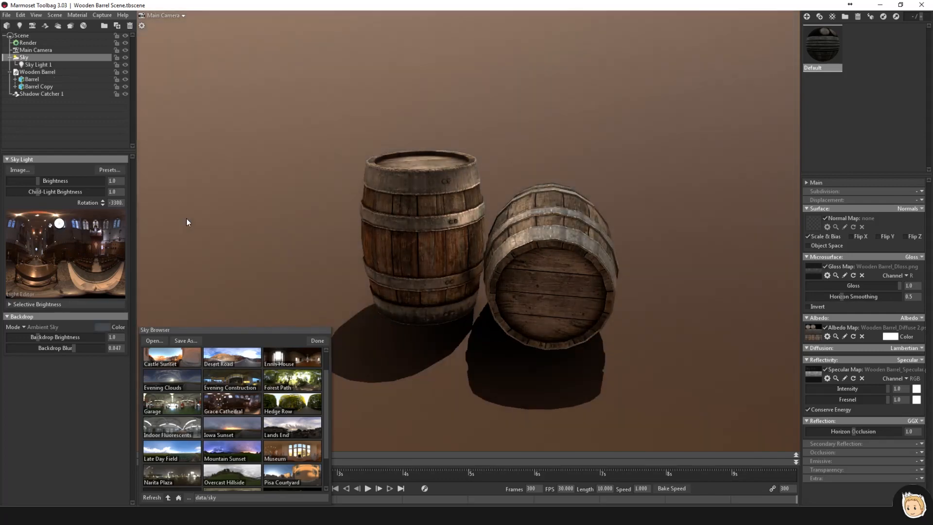
pyautogui.keyDown('shift'); pyautogui.moveTo(185, 218); pyautogui.dragTo(304, 244); pyautogui.keyUp('shift')
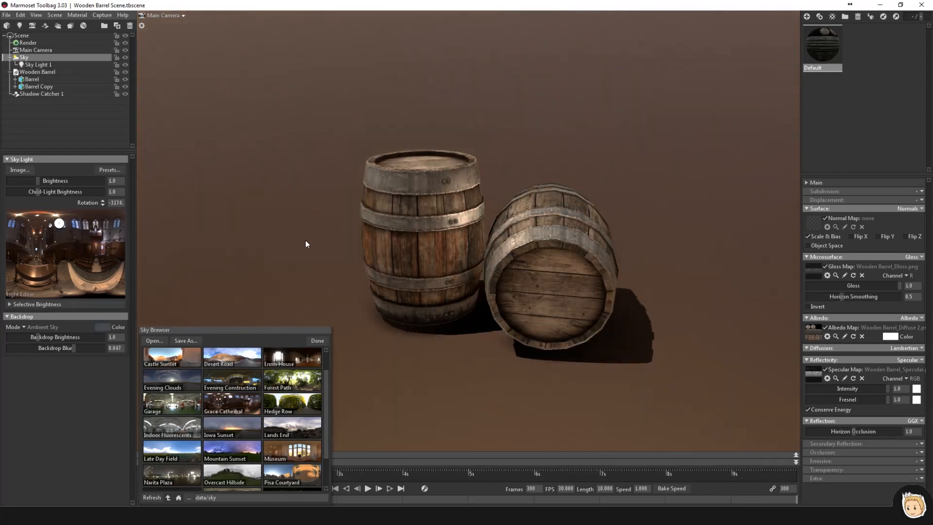
# - Try the Desert Road and Castle Sunset skies, adding a sky light to Castle Sunset and rotating the lighting
pyautogui.scroll(1, 242, 399)
pyautogui.click(238, 389)
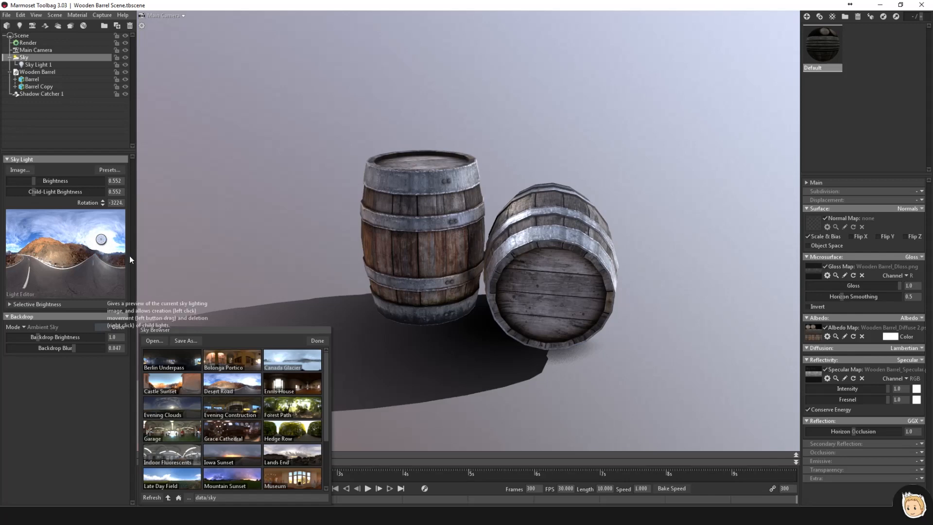
pyautogui.click(175, 387)
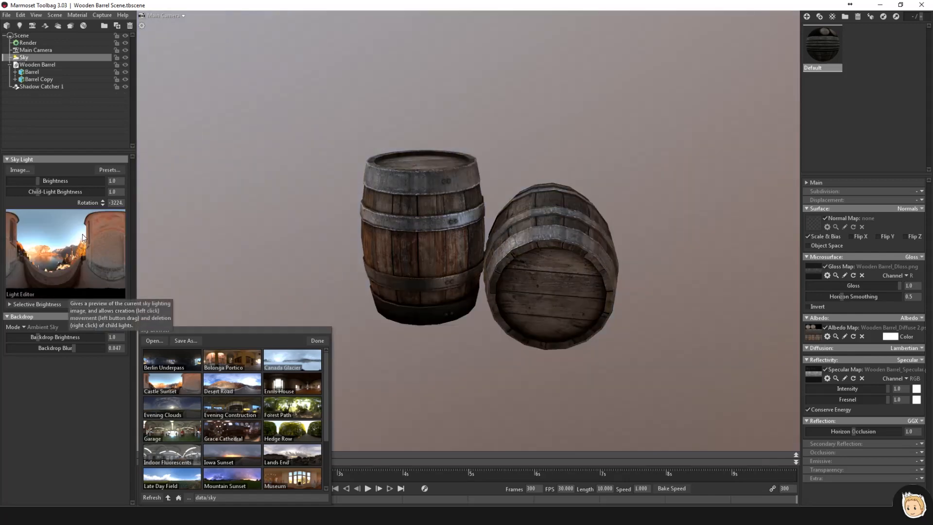
pyautogui.click(78, 238)
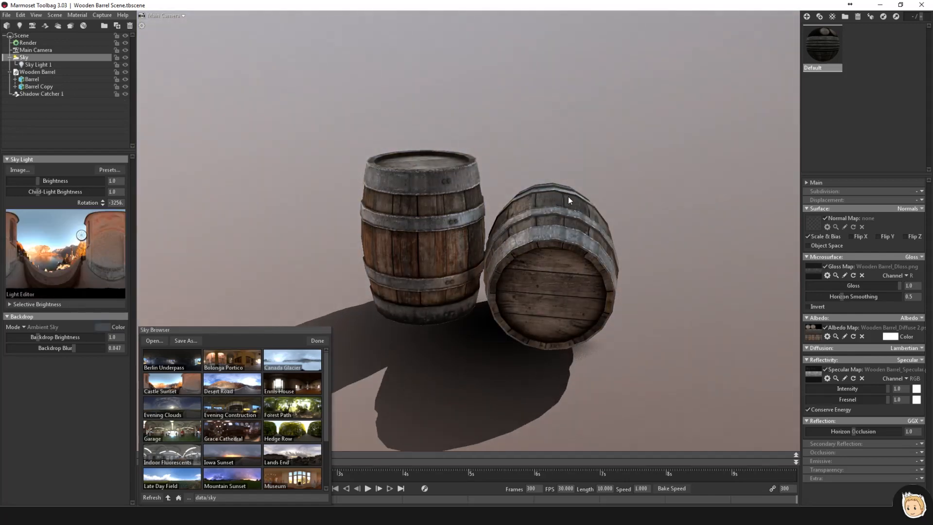
pyautogui.keyDown('shift'); pyautogui.moveTo(568, 197); pyautogui.dragTo(520, 204); pyautogui.keyUp('shift')
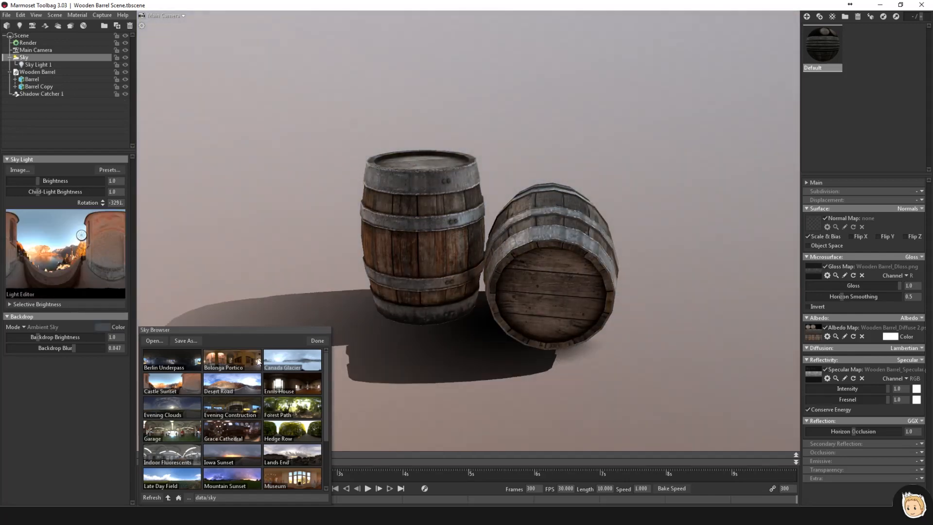
# - Try the Berlin Underpass sky with one sky light placed in different spots on it
pyautogui.click(175, 365)
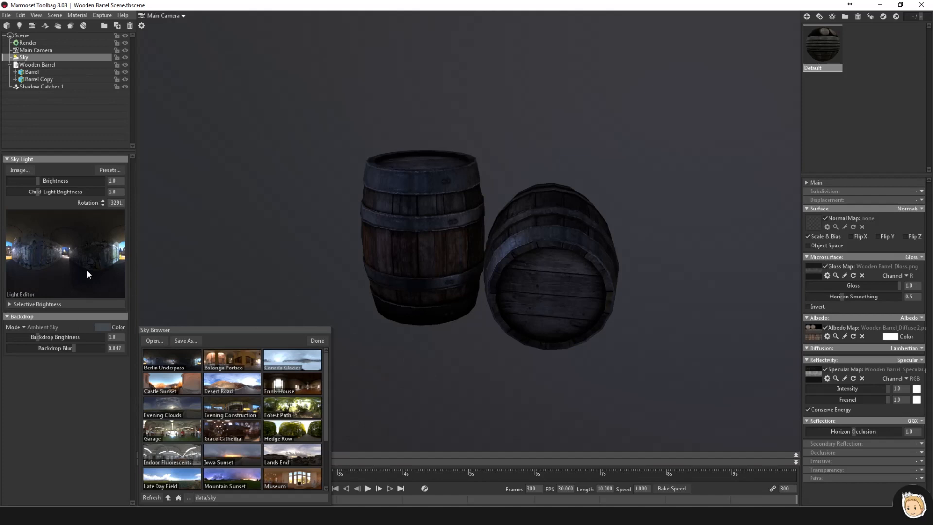
pyautogui.click(122, 248)
pyautogui.moveTo(122, 249)
pyautogui.mouseDown()
pyautogui.moveTo(6, 254)
pyautogui.moveTo(66, 245)
pyautogui.mouseUp()
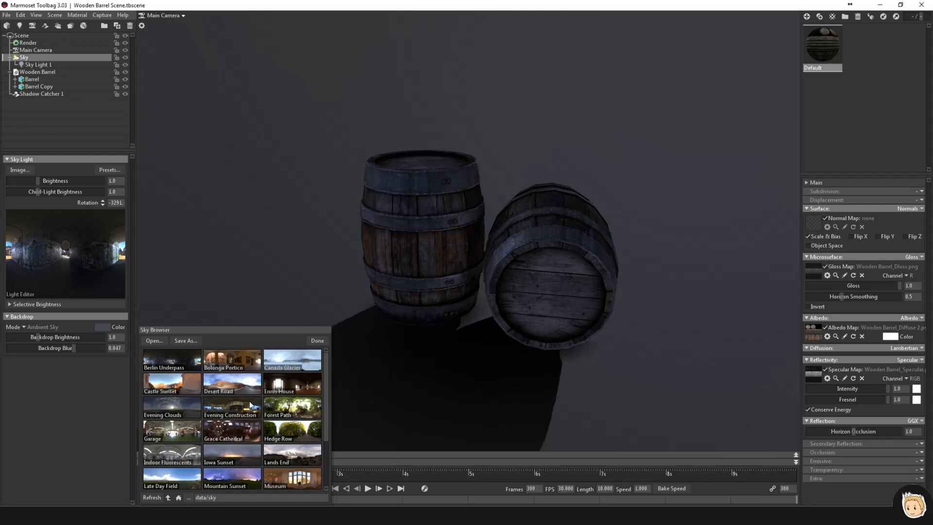
# - Apply the Ennis House sky and place a sky light on its bright window, raising that light's brightness
pyautogui.click(302, 386)
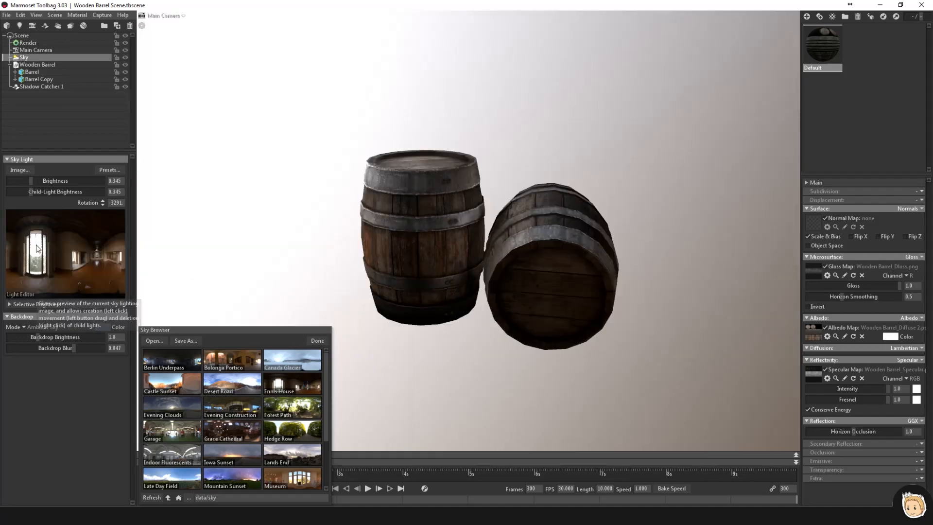
pyautogui.click(37, 247)
pyautogui.moveTo(32, 251); pyautogui.dragTo(37, 244)
pyautogui.click(35, 65)
pyautogui.moveTo(41, 267)
pyautogui.mouseDown()
pyautogui.moveTo(59, 264)
pyautogui.moveTo(50, 265)
pyautogui.mouseUp()
# - Change Sky Light 1's colour to a pale orange (ffe7c9) and increase its width to soften the shadows
pyautogui.click(119, 265)
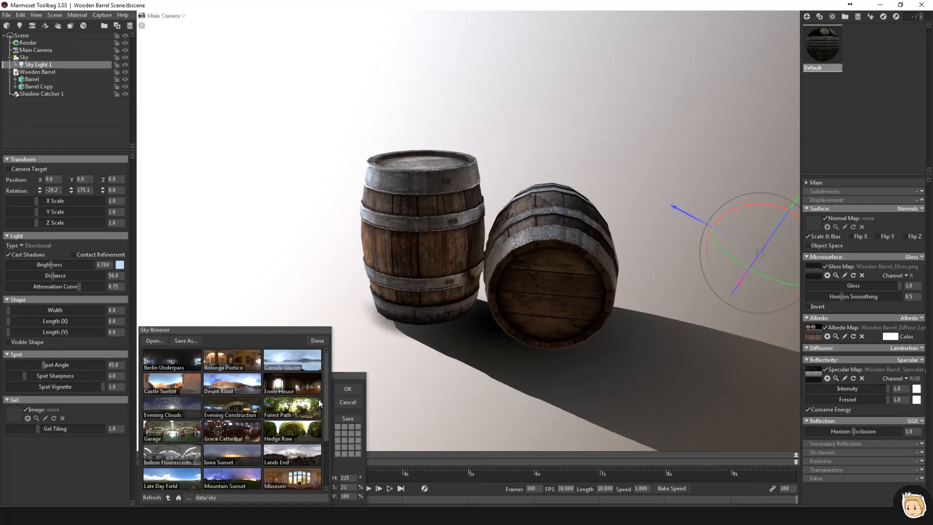
pyautogui.click(321, 341)
pyautogui.moveTo(268, 474); pyautogui.dragTo(268, 487)
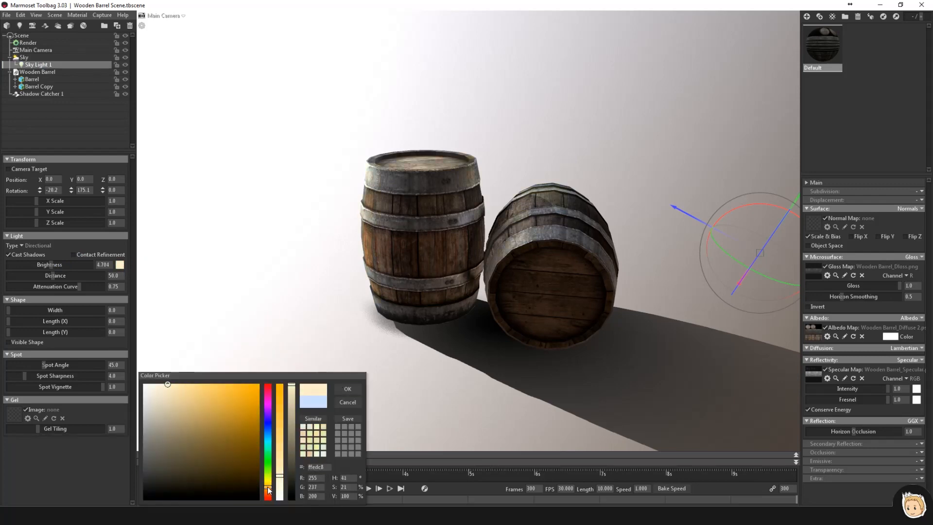
pyautogui.moveTo(182, 397); pyautogui.dragTo(191, 399)
pyautogui.click(223, 448)
pyautogui.moveTo(269, 488); pyautogui.dragTo(268, 489)
pyautogui.click(180, 384)
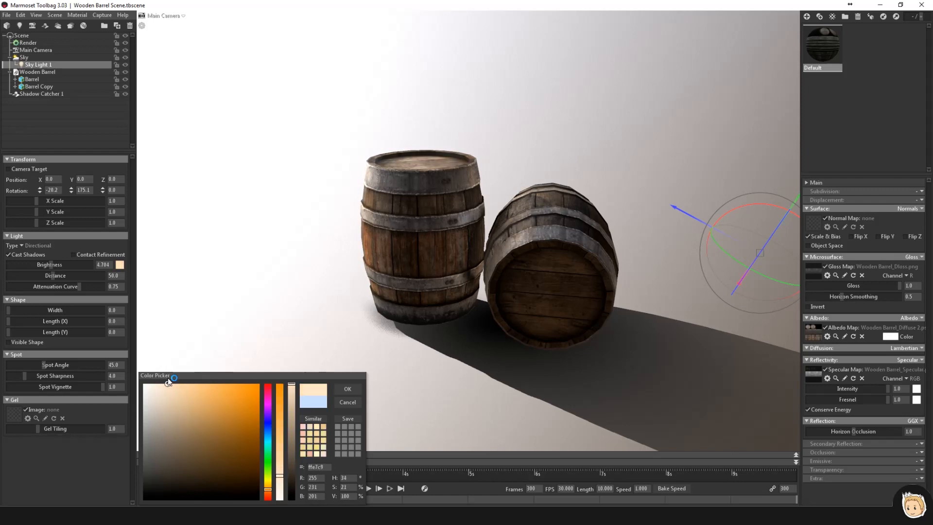
pyautogui.click(347, 388)
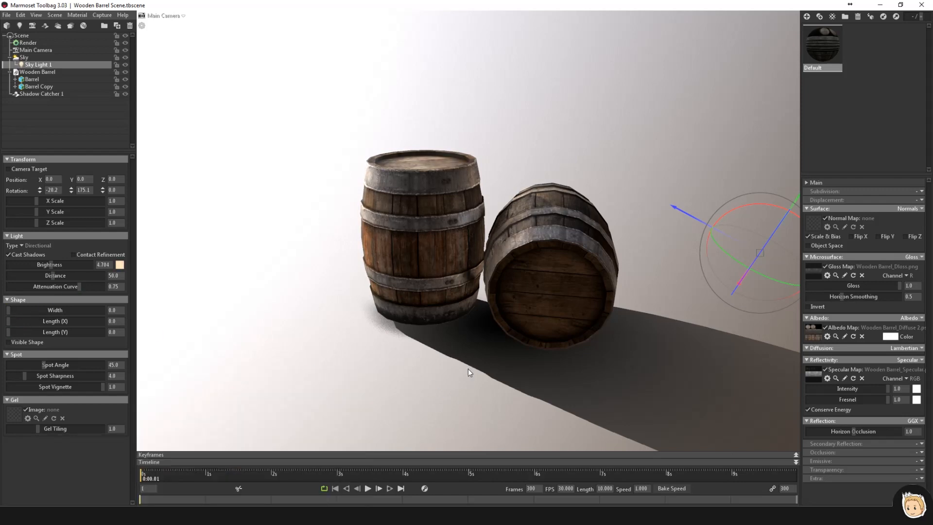
pyautogui.moveTo(27, 313); pyautogui.dragTo(52, 312)
# - Nudge the upright barrel slightly, then rotate and reposition Barrel Copy beside it so the planks on its lid run diagonally
pyautogui.click(446, 252)
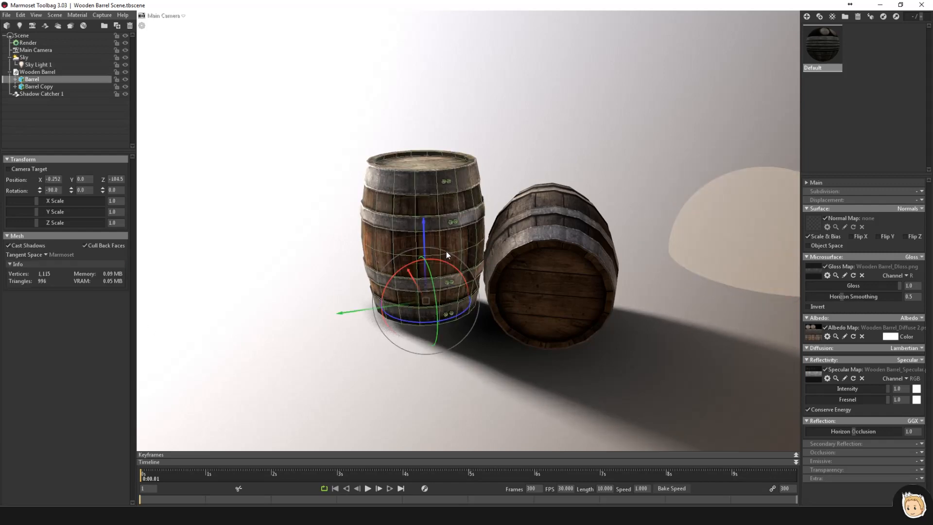
pyautogui.moveTo(427, 233)
pyautogui.mouseDown()
pyautogui.moveTo(426, 250)
pyautogui.moveTo(427, 240)
pyautogui.mouseUp()
pyautogui.click(555, 269)
pyautogui.moveTo(557, 182)
pyautogui.mouseDown()
pyautogui.moveTo(651, 284)
pyautogui.moveTo(577, 266)
pyautogui.moveTo(568, 177)
pyautogui.mouseUp()
pyautogui.moveTo(596, 216); pyautogui.dragTo(573, 213)
pyautogui.moveTo(529, 186); pyautogui.dragTo(528, 189)
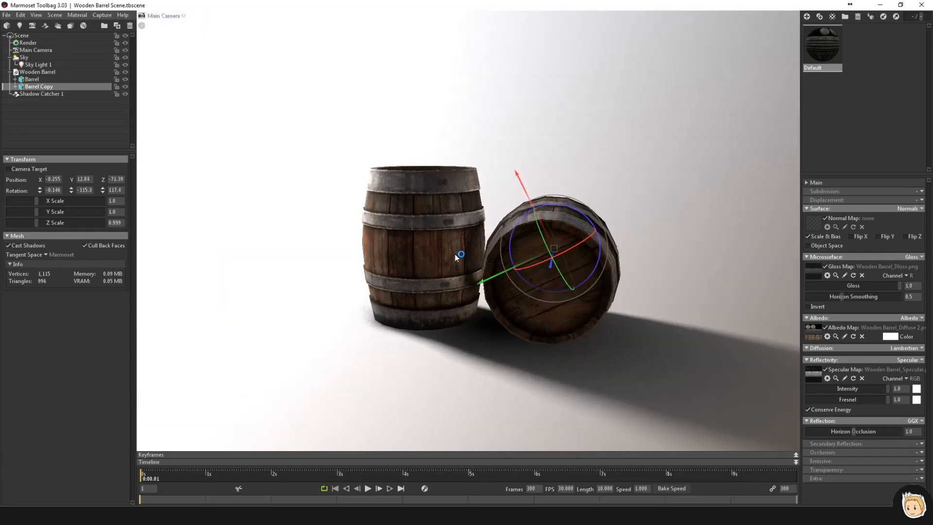
pyautogui.moveTo(455, 254); pyautogui.dragTo(506, 237)
pyautogui.click(582, 165)
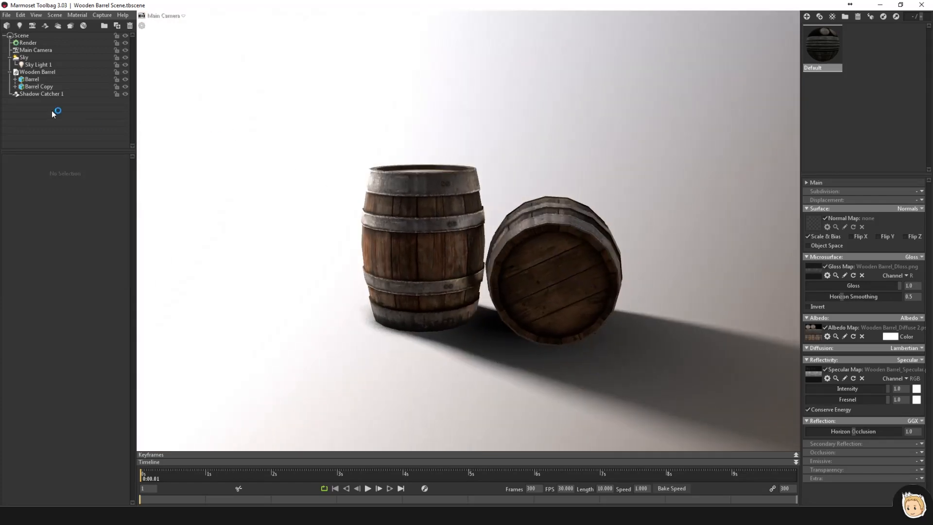
# - Switch the sky's backdrop mode to Blurred Sky, raise the backdrop blur to 0.1 and check it under different sky rotations
pyautogui.click(24, 58)
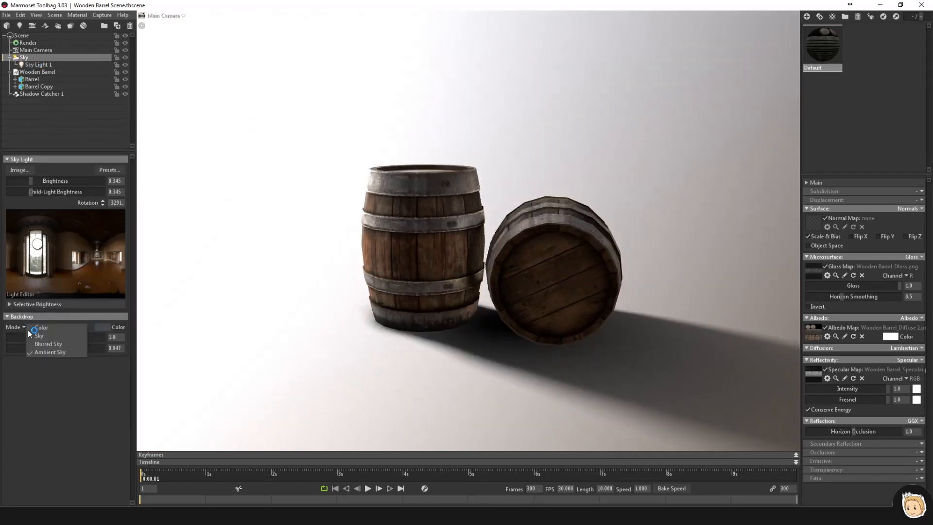
pyautogui.click(48, 337)
pyautogui.keyDown('shift'); pyautogui.moveTo(641, 245); pyautogui.dragTo(609, 282); pyautogui.keyUp('shift')
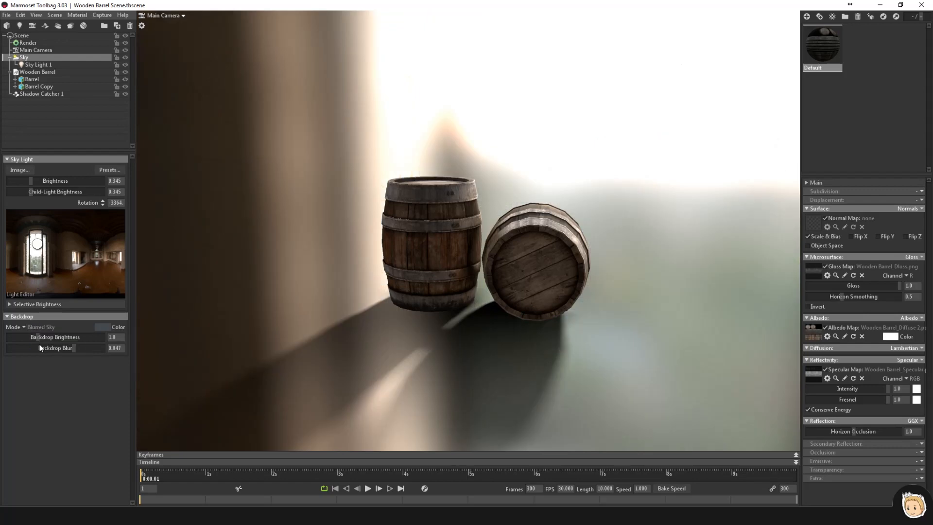
pyautogui.keyDown('shift'); pyautogui.moveTo(502, 343); pyautogui.dragTo(476, 346); pyautogui.keyUp('shift')
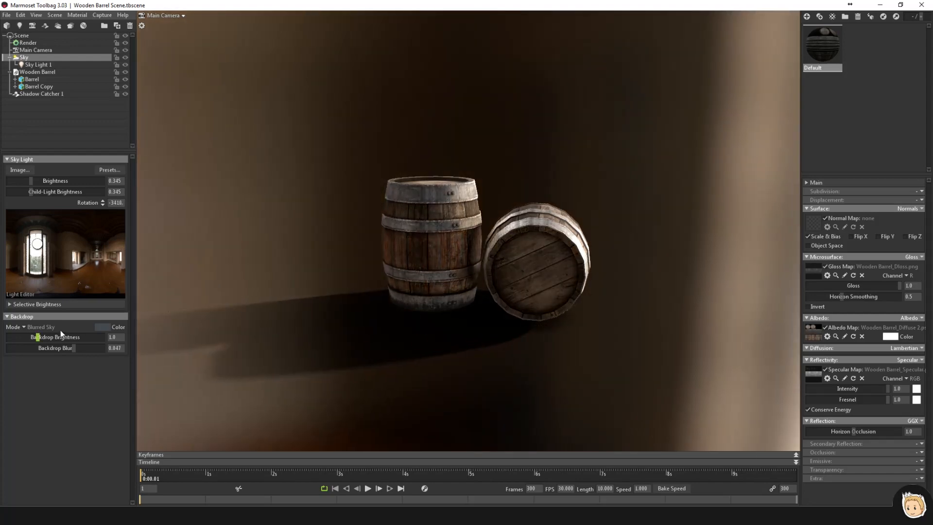
pyautogui.moveTo(73, 348); pyautogui.dragTo(152, 311)
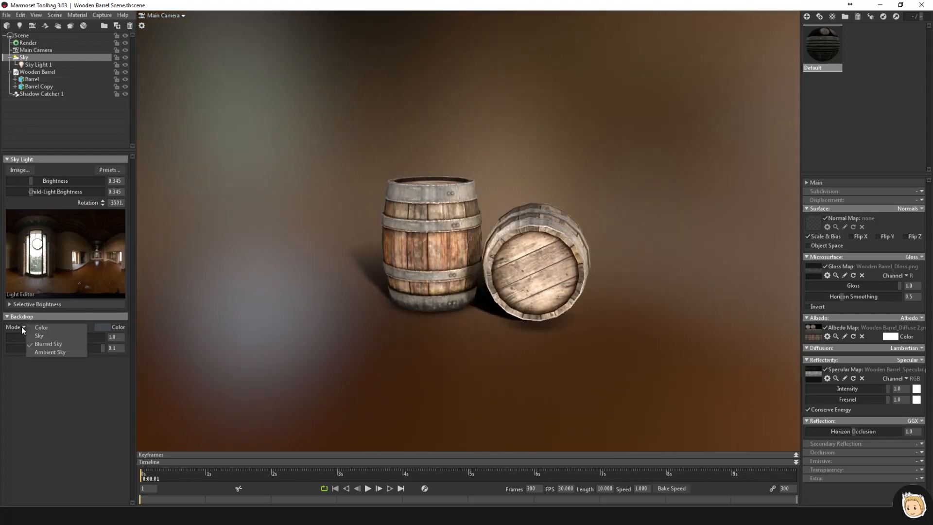
# - Set the sky's backdrop mode to Color and choose a neutral mid grey (RGB 128, 129, 130)
pyautogui.click(41, 327)
pyautogui.click(102, 326)
pyautogui.moveTo(258, 386)
pyautogui.mouseDown()
pyautogui.moveTo(144, 416)
pyautogui.moveTo(145, 441)
pyautogui.mouseUp()
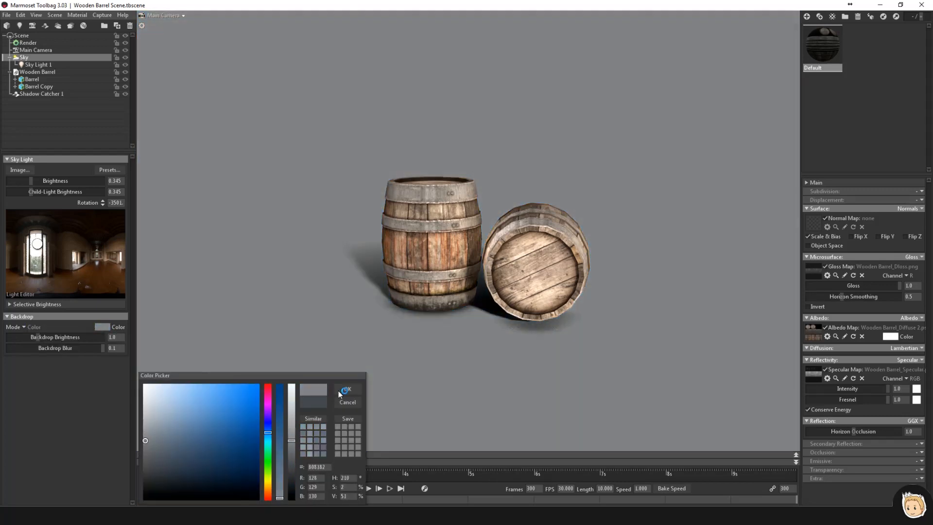
pyautogui.click(347, 389)
# - Try the Ambient Sky backdrop, return it to Color and rotate the sky so the shadow falls beyond the lying barrel
pyautogui.click(46, 350)
pyautogui.keyDown('shift'); pyautogui.moveTo(455, 273); pyautogui.dragTo(179, 323); pyautogui.keyUp('shift')
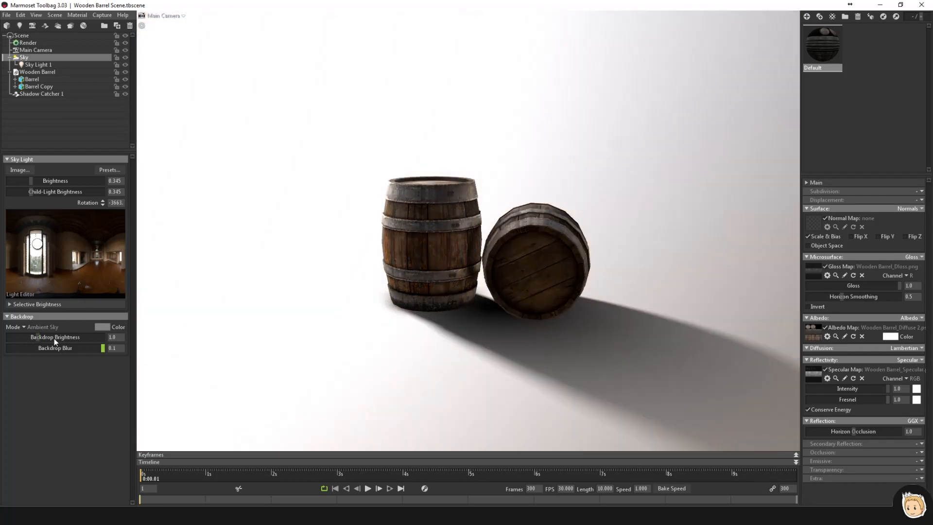
pyautogui.click(23, 327)
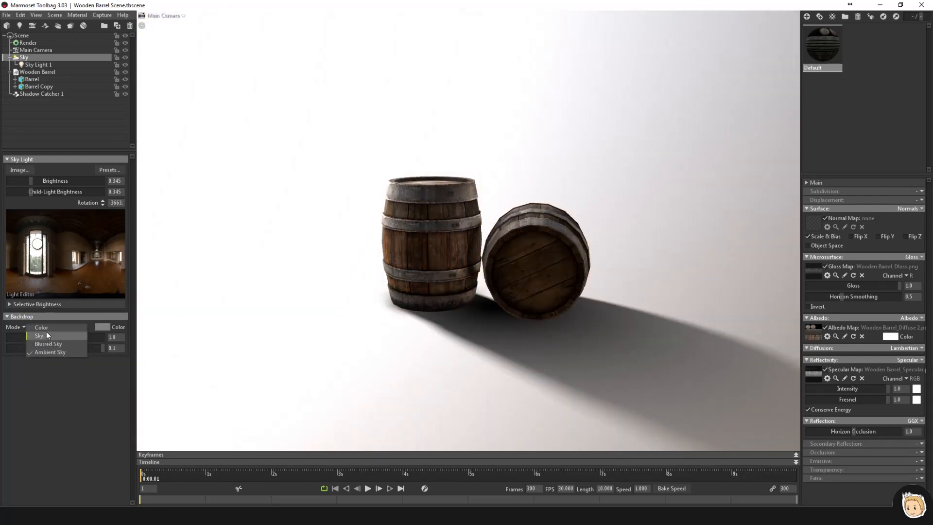
pyautogui.click(45, 333)
pyautogui.keyDown('shift'); pyautogui.moveTo(574, 333); pyautogui.dragTo(600, 311); pyautogui.keyUp('shift')
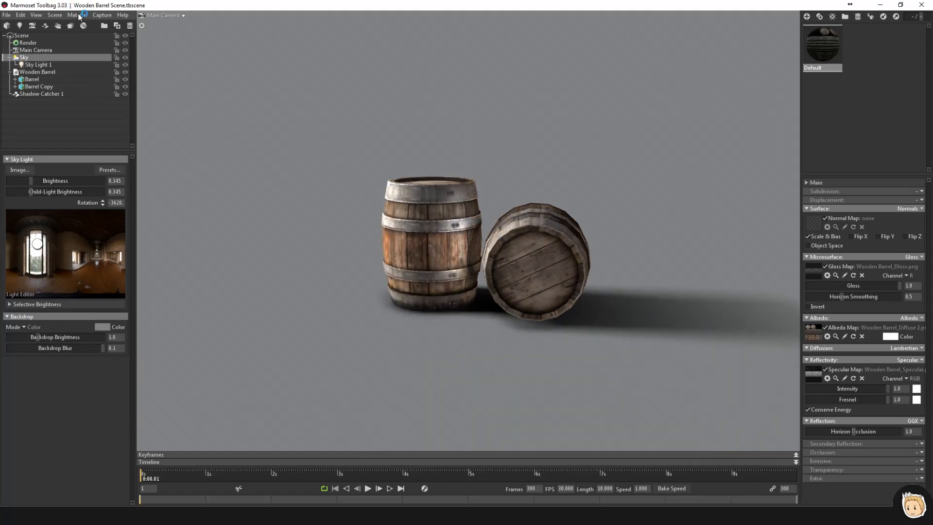
# - Add a light to the scene and move it above and beyond the lying barrel
pyautogui.click(54, 17)
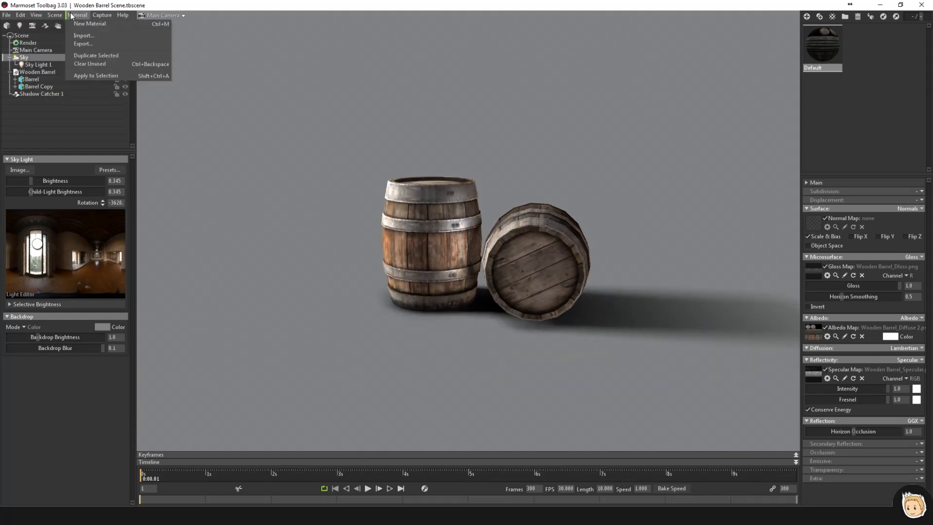
pyautogui.moveTo(70, 25)
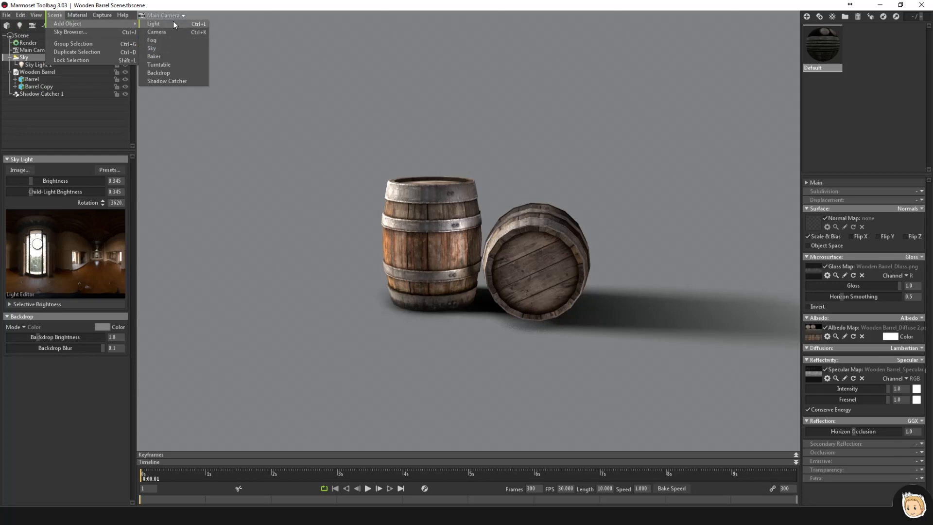
pyautogui.click(197, 25)
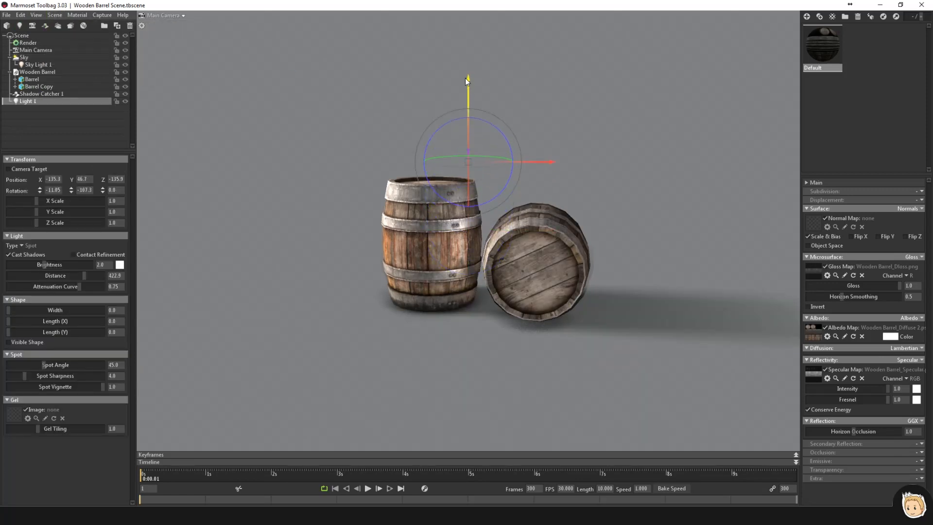
pyautogui.moveTo(543, 146); pyautogui.dragTo(682, 151)
# - Try the new spot light in red at a brightness of 15.29, aimed at the barrels, and delete it
pyautogui.click(119, 265)
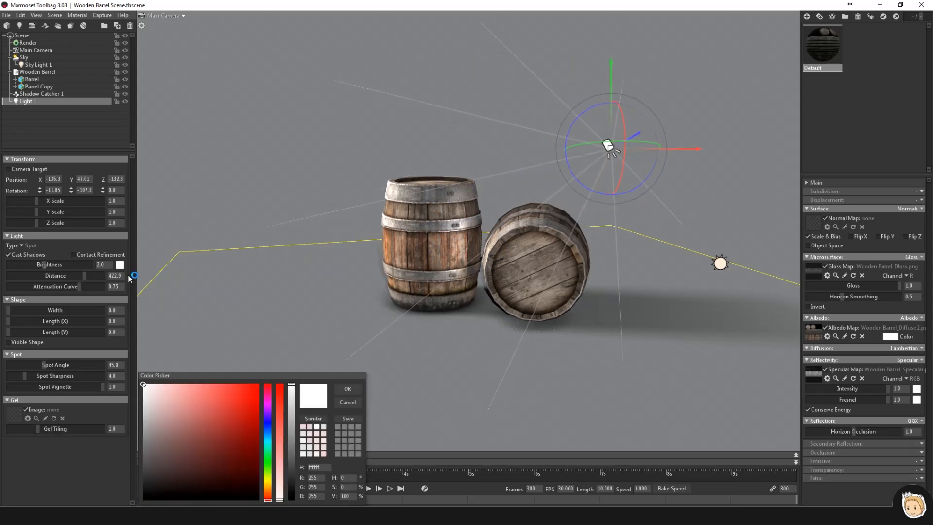
pyautogui.moveTo(245, 392); pyautogui.dragTo(271, 383)
pyautogui.click(345, 390)
pyautogui.moveTo(44, 264); pyautogui.dragTo(63, 265)
pyautogui.moveTo(597, 144)
pyautogui.mouseDown()
pyautogui.moveTo(567, 146)
pyautogui.moveTo(592, 145)
pyautogui.mouseUp()
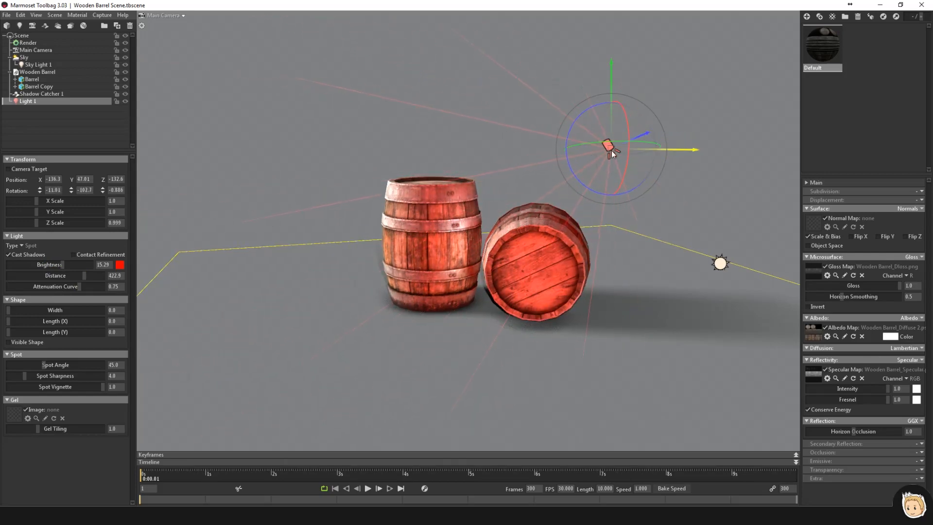
pyautogui.moveTo(511, 199); pyautogui.dragTo(562, 244)
pyautogui.press('Delete')
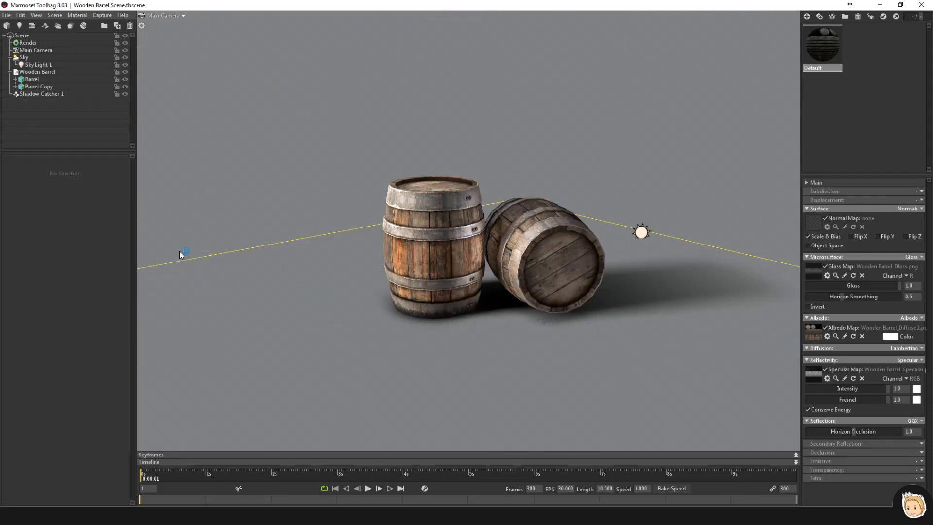
# - Switch the render's ambient occlusion and front-face shadows off and back on to compare their effect on the barrels
pyautogui.click(27, 44)
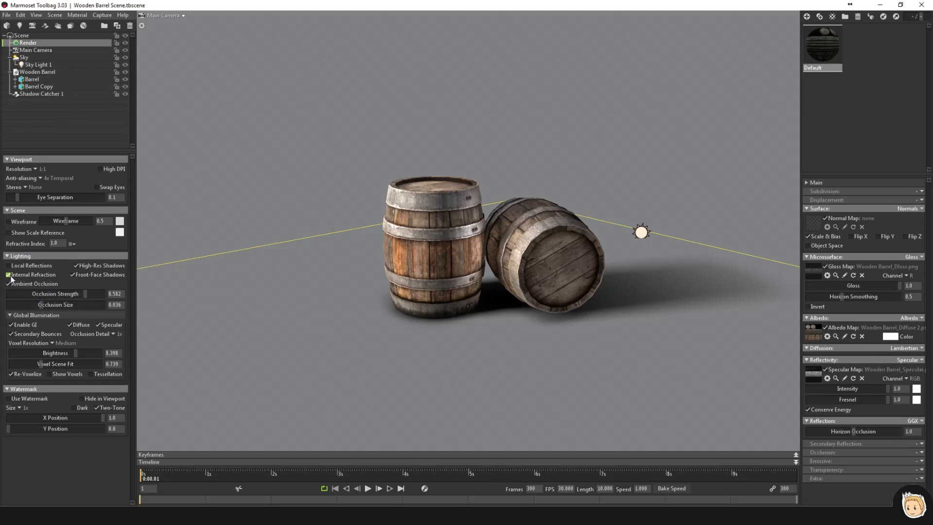
pyautogui.click(14, 285)
pyautogui.click(101, 275)
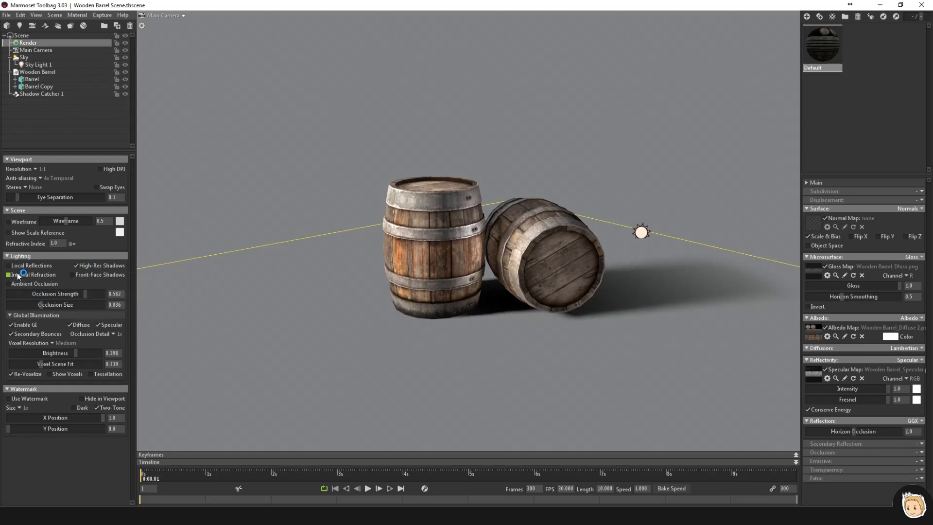
pyautogui.click(19, 274)
pyautogui.click(87, 274)
pyautogui.click(20, 284)
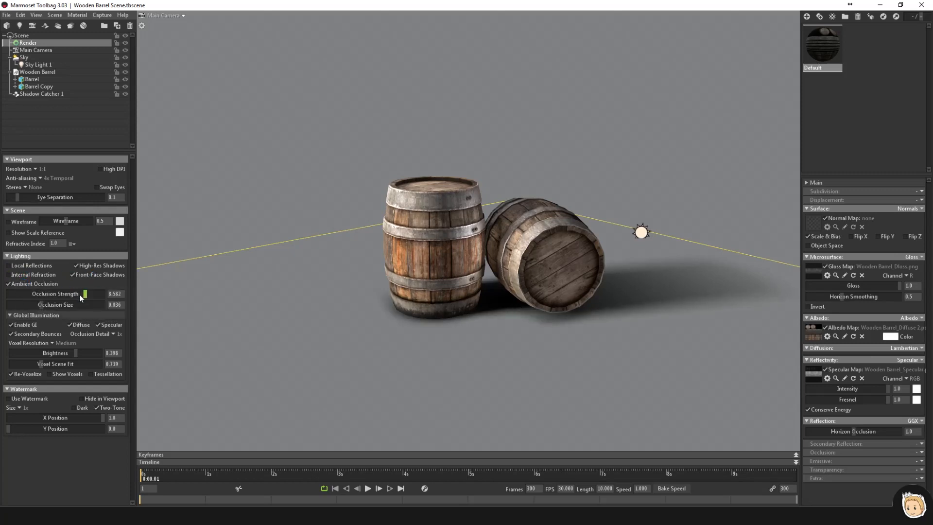
# - Set occlusion strength to 12.78 and occlusion size to 0.031, and compare the render with global illumination off and on
pyautogui.moveTo(35, 306); pyautogui.dragTo(34, 305)
pyautogui.click(11, 326)
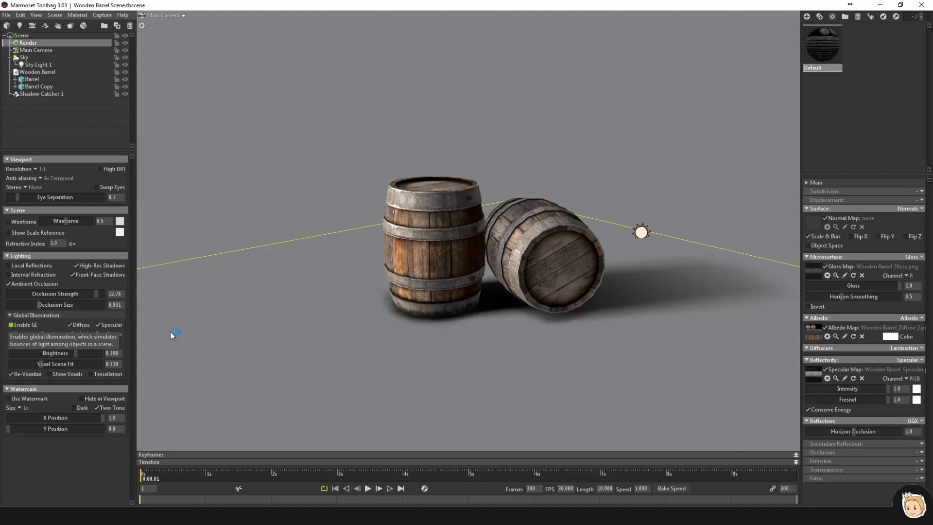
pyautogui.click(11, 325)
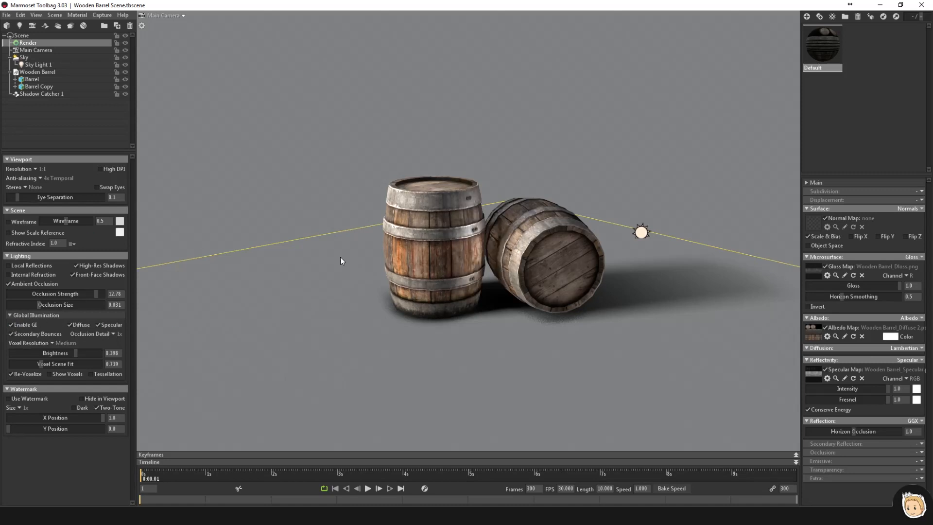
# - Create a new material with red albedo, specular intensity 0 and gloss 0, and apply it to the lying barrel
pyautogui.click(808, 17)
pyautogui.click(891, 336)
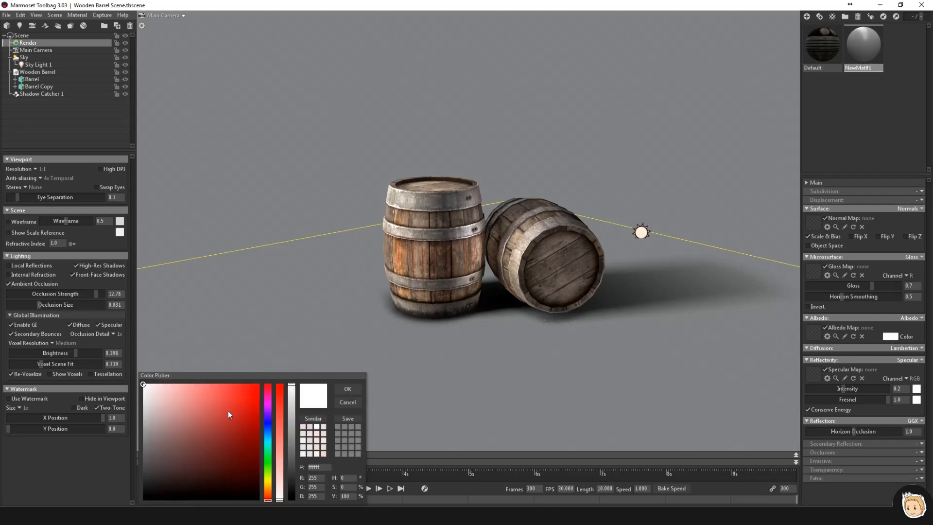
pyautogui.moveTo(229, 410); pyautogui.dragTo(259, 385)
pyautogui.click(347, 388)
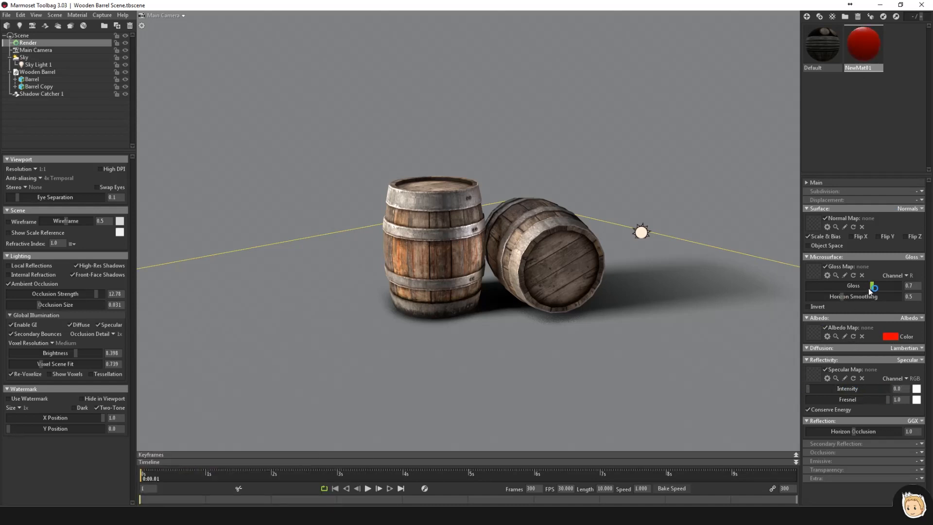
pyautogui.moveTo(868, 288); pyautogui.dragTo(804, 287)
pyautogui.click(637, 195)
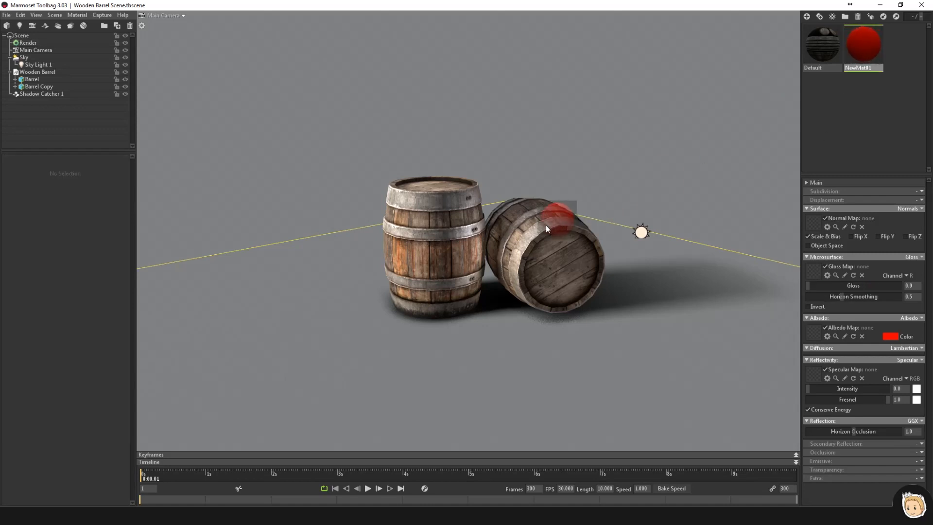
pyautogui.moveTo(553, 223); pyautogui.dragTo(544, 227)
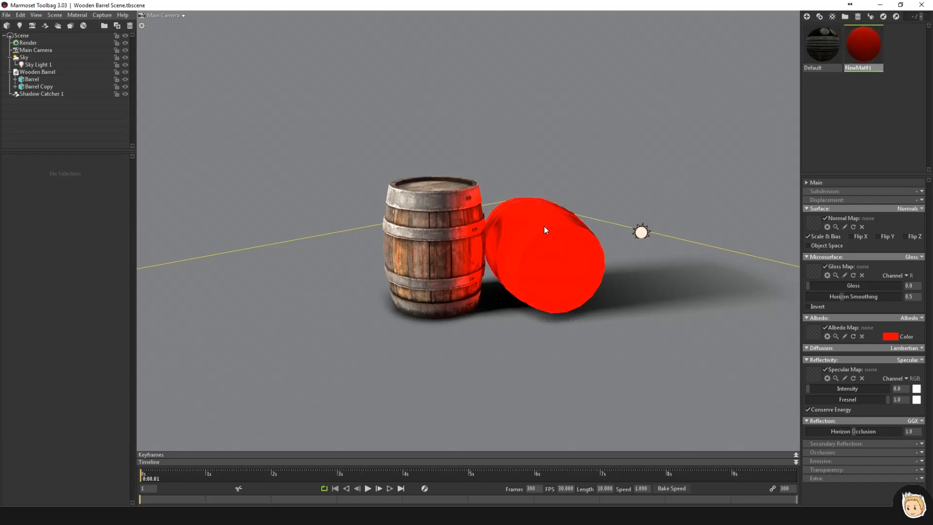
# - Lower the global illumination brightness to 3.373 and put the Default material back on the lying barrel
pyautogui.click(30, 43)
pyautogui.click(11, 325)
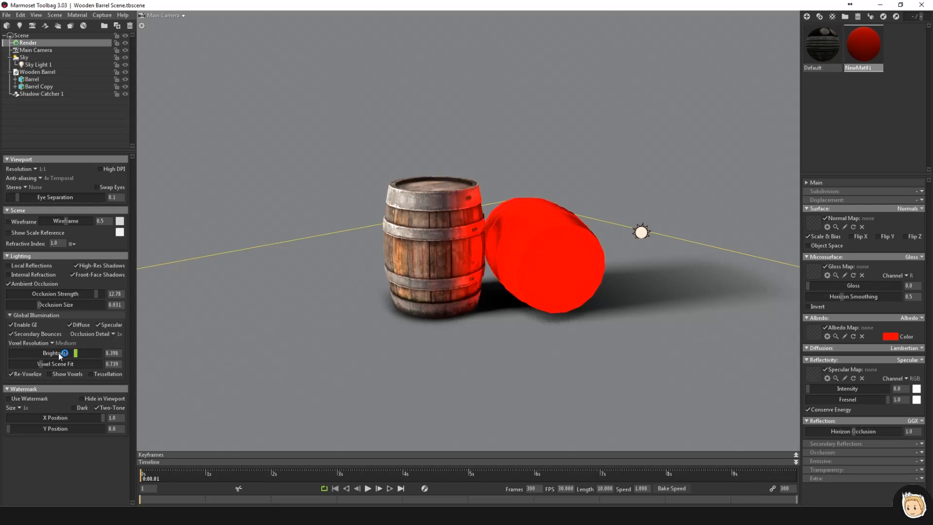
pyautogui.moveTo(58, 357); pyautogui.dragTo(52, 353)
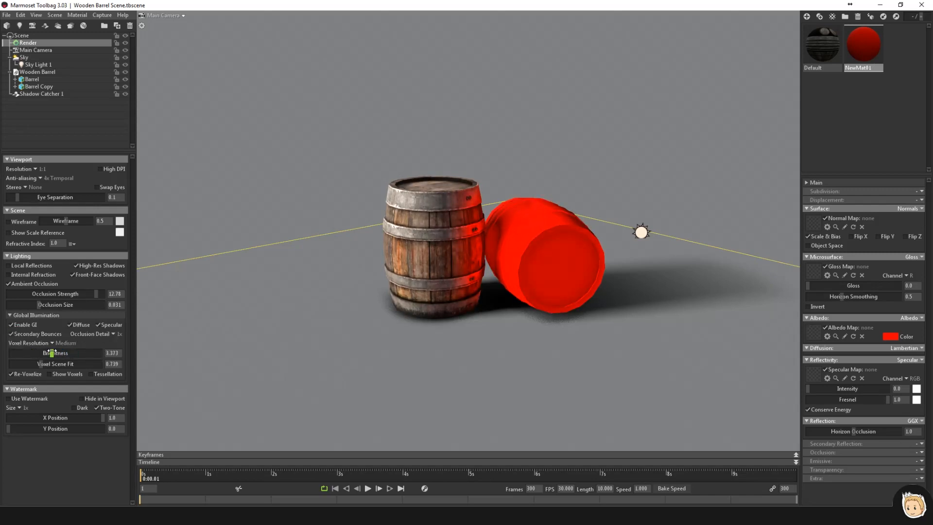
pyautogui.moveTo(823, 45); pyautogui.dragTo(584, 215)
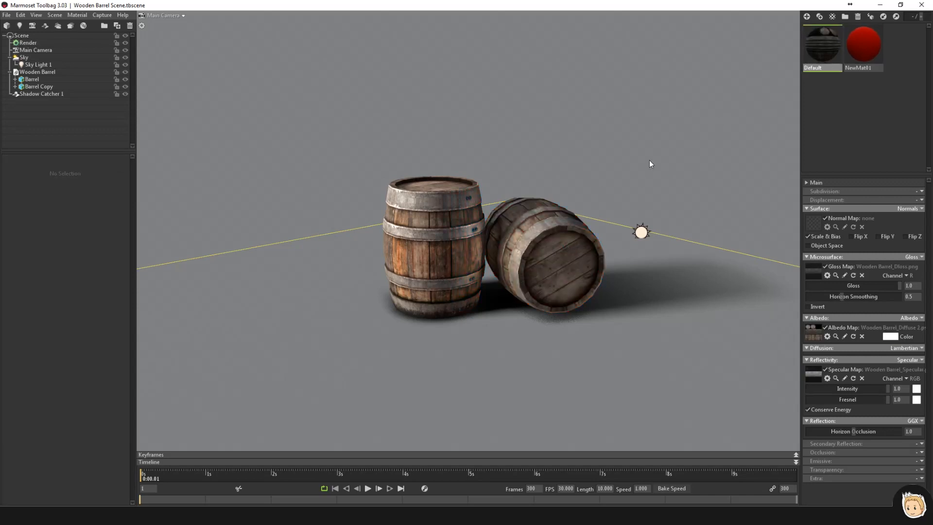
# - Reduce the voxel scene fit to about 0.71 while previewing the voxels, and hide the voxel preview
pyautogui.click(28, 42)
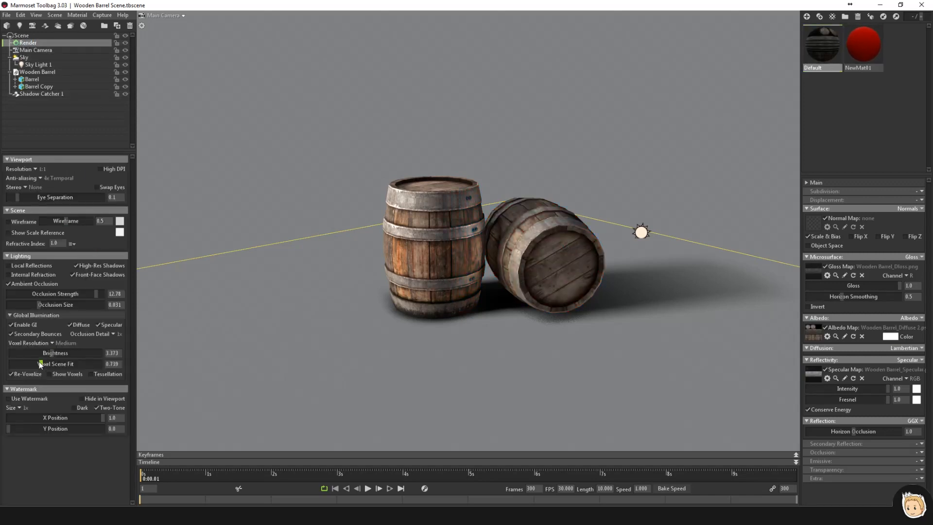
pyautogui.click(49, 374)
pyautogui.moveTo(41, 366)
pyautogui.mouseDown()
pyautogui.moveTo(18, 365)
pyautogui.moveTo(39, 366)
pyautogui.mouseUp()
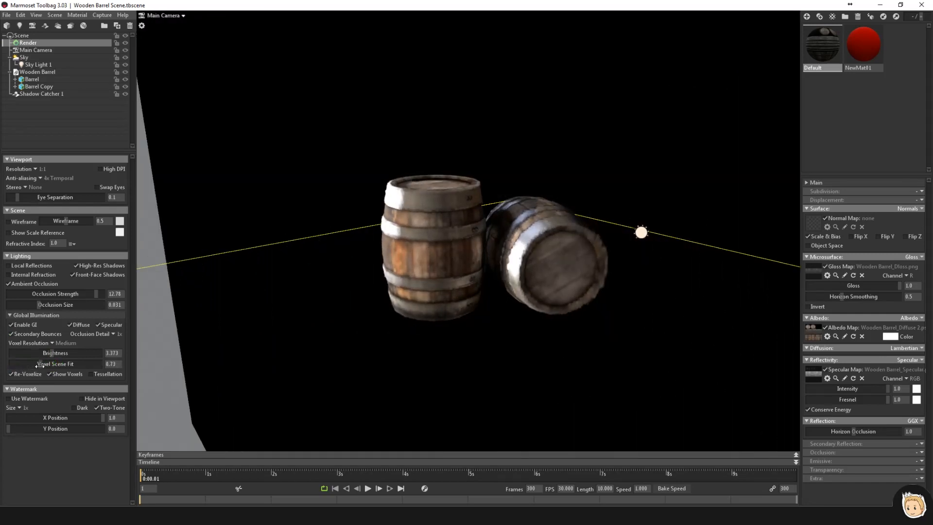
pyautogui.click(51, 374)
# - Rotate the sky so the shadow falls beyond the upright barrel and frame both barrels more closely
pyautogui.moveTo(399, 276); pyautogui.dragTo(509, 255)
pyautogui.moveTo(347, 246); pyautogui.dragTo(457, 240)
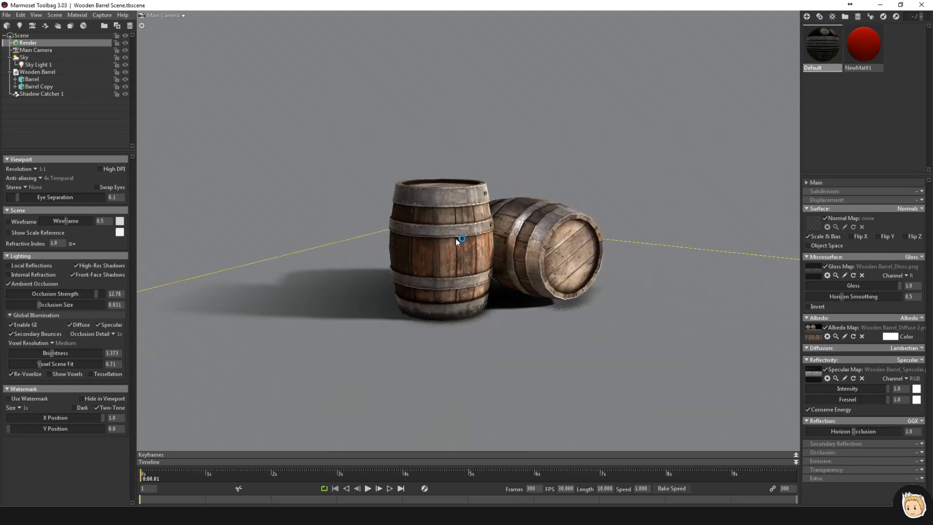
pyautogui.moveTo(456, 242); pyautogui.dragTo(480, 288, button='right')
pyautogui.moveTo(480, 287); pyautogui.dragTo(473, 291)
pyautogui.moveTo(474, 290); pyautogui.dragTo(468, 275, button='right')
pyautogui.moveTo(468, 273)
pyautogui.mouseDown(button='middle')
pyautogui.moveTo(448, 247)
pyautogui.moveTo(464, 267)
pyautogui.mouseUp(button='middle')
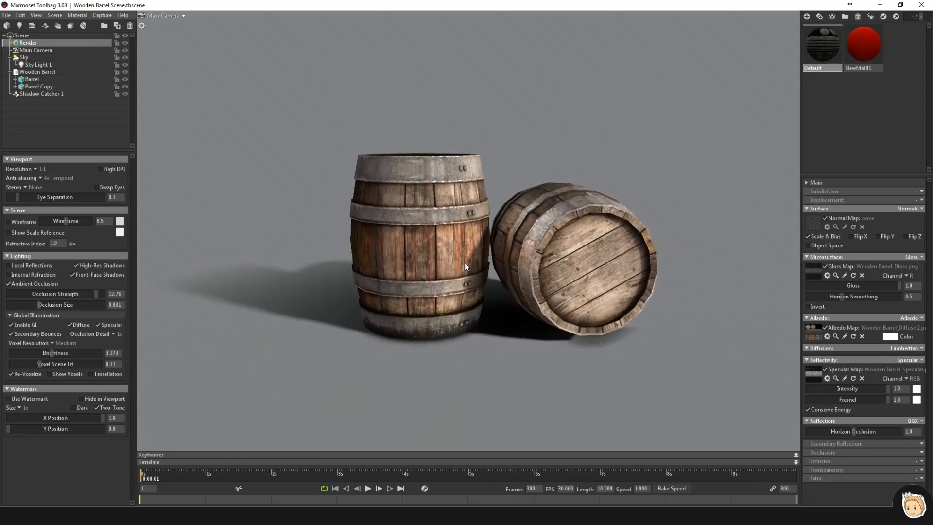
# - Try depth of field on the Main Camera, focused on the upright barrel with far blur 11.59, and switch it off
pyautogui.click(40, 51)
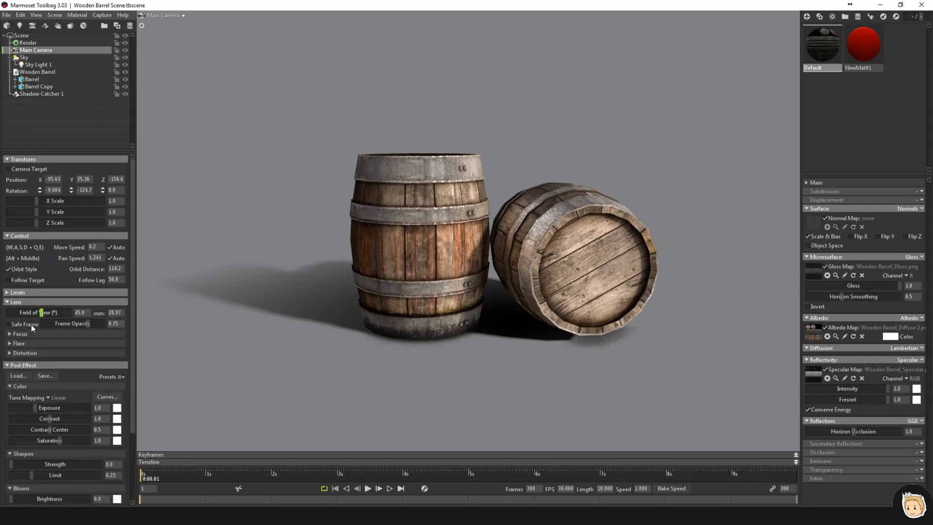
pyautogui.click(10, 333)
pyautogui.click(10, 343)
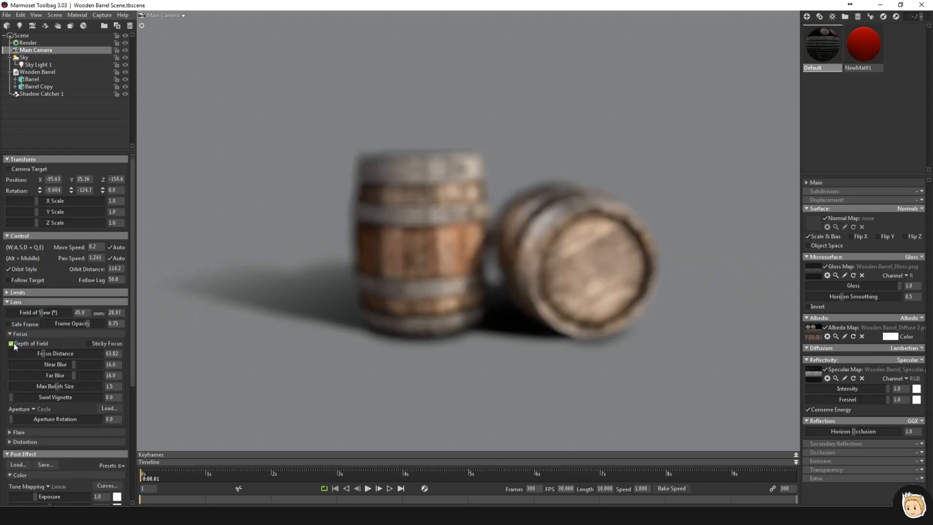
pyautogui.keyDown('ctrl'); pyautogui.click(441, 237); pyautogui.keyUp('ctrl')
pyautogui.moveTo(82, 377)
pyautogui.mouseDown()
pyautogui.moveTo(56, 375)
pyautogui.moveTo(70, 375)
pyautogui.mouseUp()
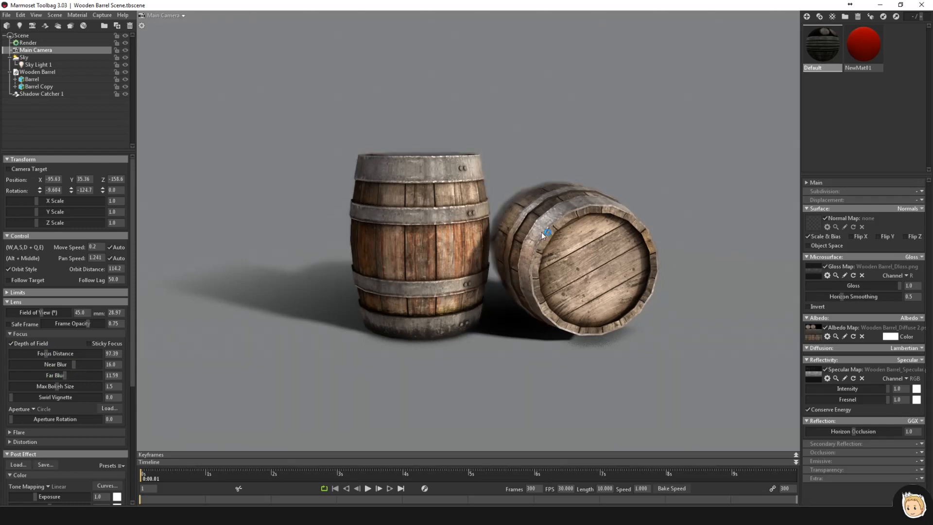
pyautogui.moveTo(488, 272); pyautogui.dragTo(363, 242)
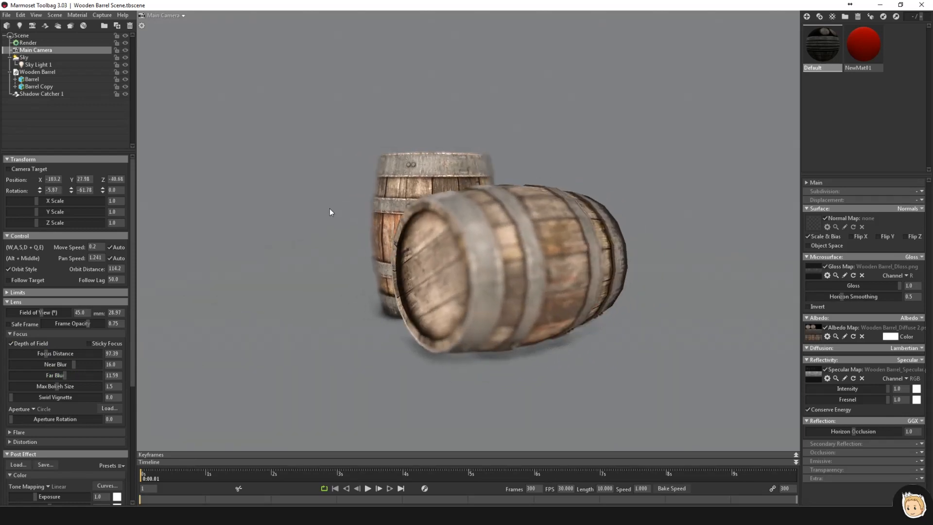
pyautogui.click(11, 343)
pyautogui.click(9, 334)
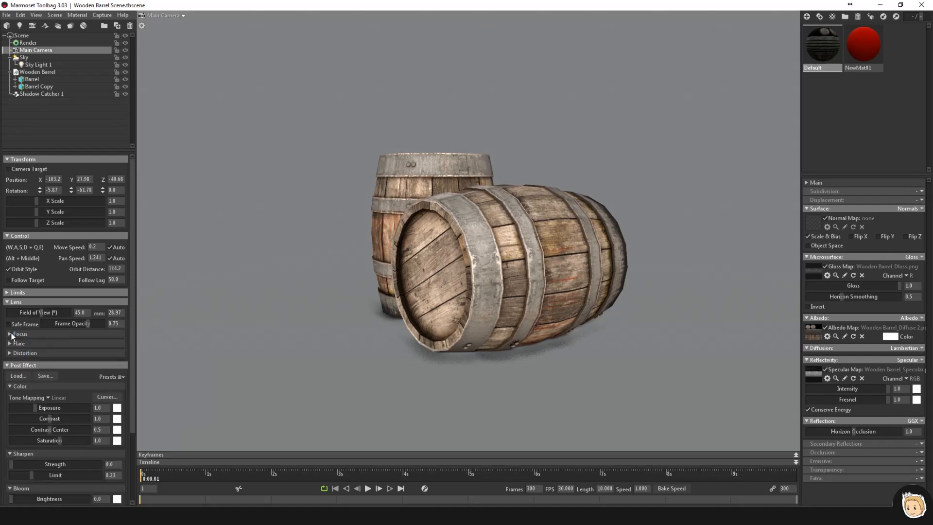
# - Turn on the Main Camera's safe frame, frame both barrels with the upright one in front, and rotate the sky light slightly
pyautogui.click(8, 324)
pyautogui.moveTo(400, 297); pyautogui.dragTo(555, 307)
pyautogui.scroll(2, 497, 283)
pyautogui.keyDown('alt'); pyautogui.moveTo(542, 293); pyautogui.dragTo(456, 265, button='middle'); pyautogui.keyUp('alt')
pyautogui.scroll(-4, 435, 258)
pyautogui.moveTo(433, 256); pyautogui.dragTo(418, 243)
pyautogui.keyDown('alt'); pyautogui.moveTo(418, 243); pyautogui.dragTo(392, 250, button='middle'); pyautogui.keyUp('alt')
pyautogui.scroll(2, 389, 260)
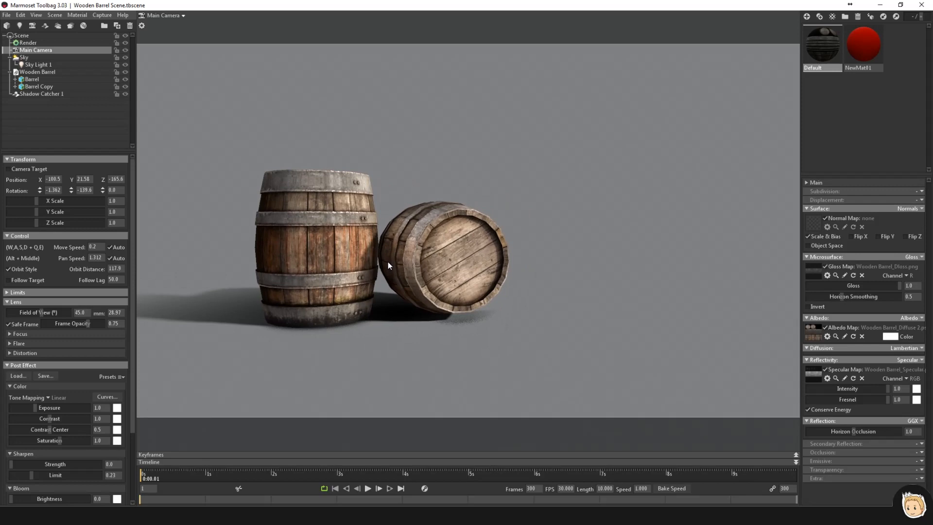
pyautogui.moveTo(388, 262); pyautogui.dragTo(389, 246)
pyautogui.keyDown('shift'); pyautogui.moveTo(440, 260); pyautogui.dragTo(416, 276); pyautogui.keyUp('shift')
# - Adjust the lying barrel's position and rotation slightly so it rests against the upright barrel
pyautogui.click(415, 275)
pyautogui.moveTo(397, 273); pyautogui.dragTo(469, 277)
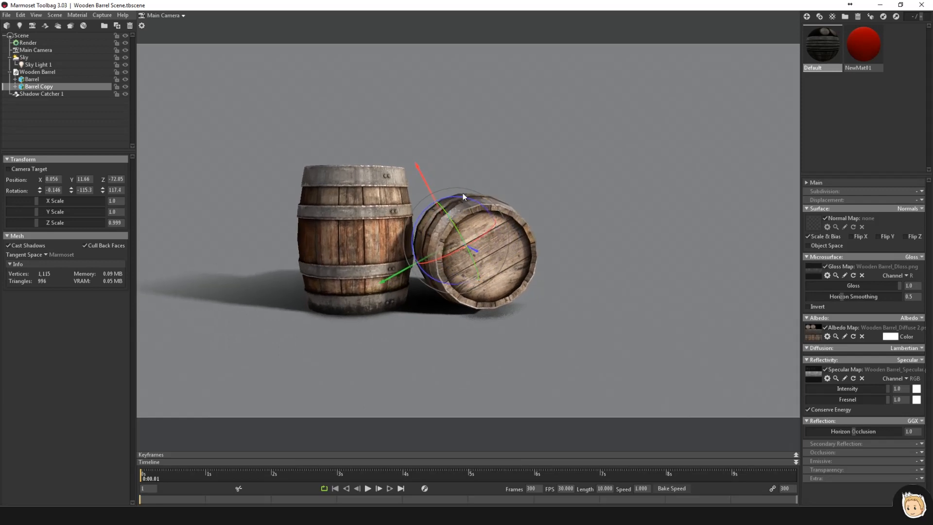
pyautogui.moveTo(421, 177); pyautogui.dragTo(417, 169)
pyautogui.moveTo(491, 260)
pyautogui.mouseDown()
pyautogui.moveTo(397, 252)
pyautogui.moveTo(497, 254)
pyautogui.mouseUp()
pyautogui.click(526, 198)
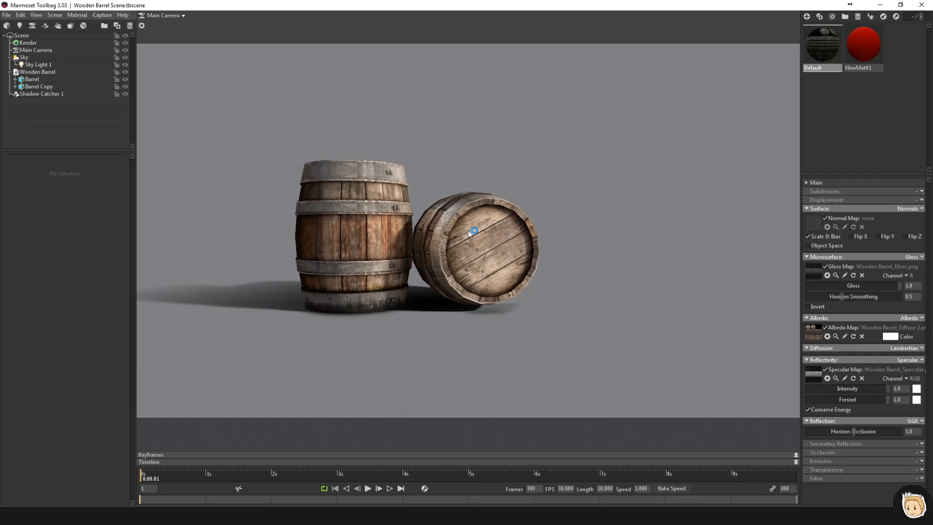
# - Add two points to the Main Camera's RGB colour curve, forming a gentle S-curve with darker shadows and brighter midtones
pyautogui.click(35, 50)
pyautogui.scroll(-5, 51, 377)
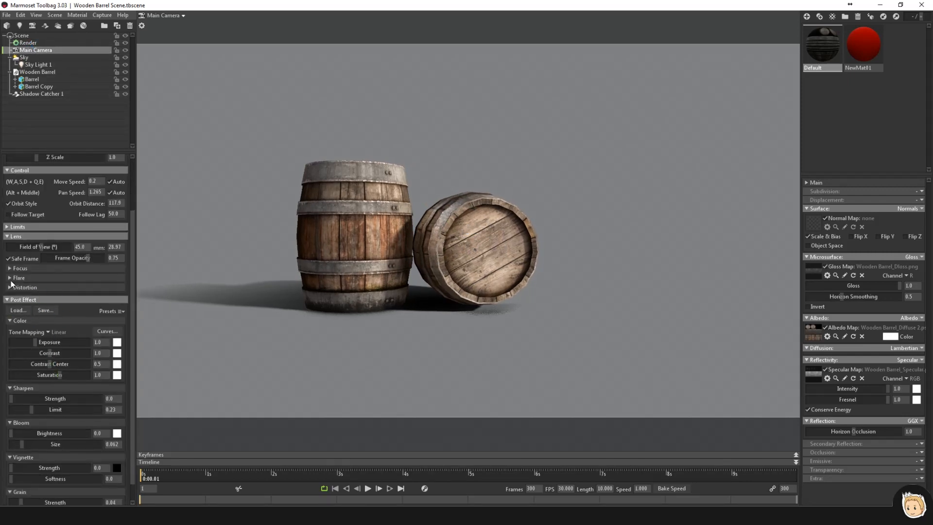
pyautogui.click(99, 331)
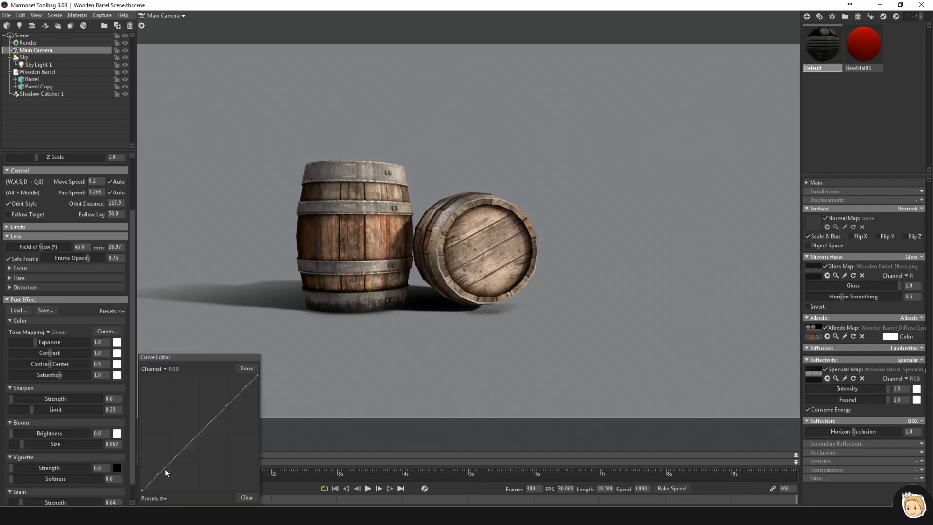
pyautogui.moveTo(171, 471); pyautogui.dragTo(174, 475)
pyautogui.moveTo(204, 444); pyautogui.dragTo(205, 427)
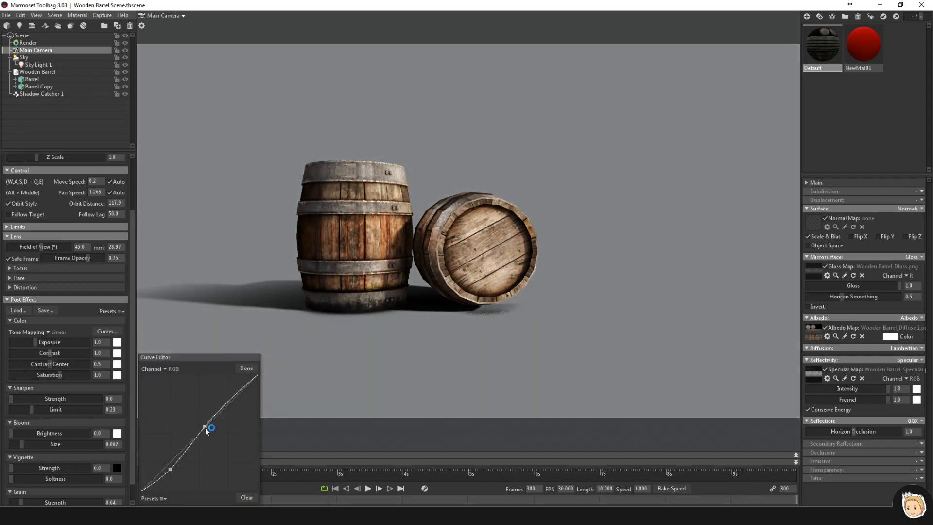
pyautogui.moveTo(172, 469)
pyautogui.mouseDown()
pyautogui.moveTo(156, 453)
pyautogui.moveTo(166, 469)
pyautogui.mouseUp()
# - Set bloom brightness to 0.022 and give the vignette a dark brown colour, strength 0.852 and softness 0.785
pyautogui.moveTo(11, 433); pyautogui.dragTo(83, 469)
pyautogui.scroll(-1, 25, 442)
pyautogui.scroll(1, 22, 425)
pyautogui.click(117, 469)
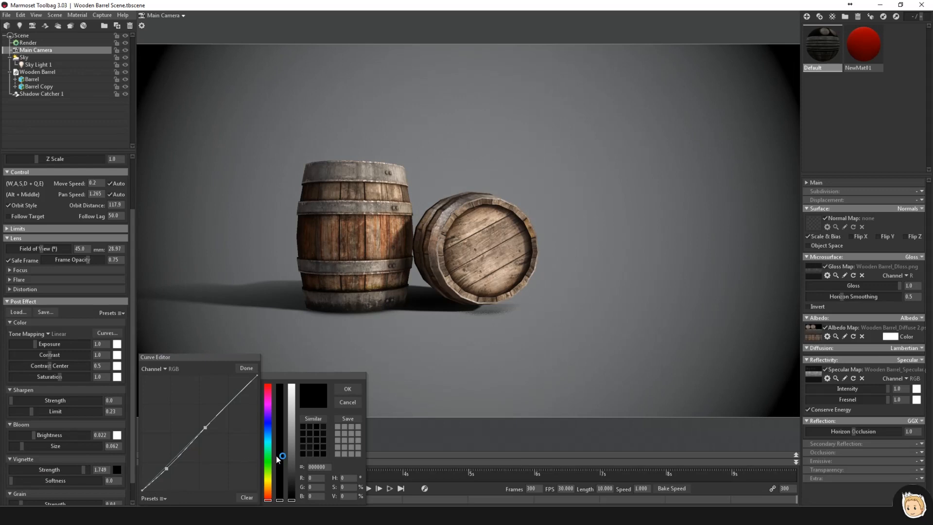
pyautogui.click(243, 368)
pyautogui.click(201, 468)
pyautogui.moveTo(269, 497); pyautogui.dragTo(269, 491)
pyautogui.click(224, 476)
pyautogui.click(347, 389)
pyautogui.moveTo(15, 482); pyautogui.dragTo(62, 470)
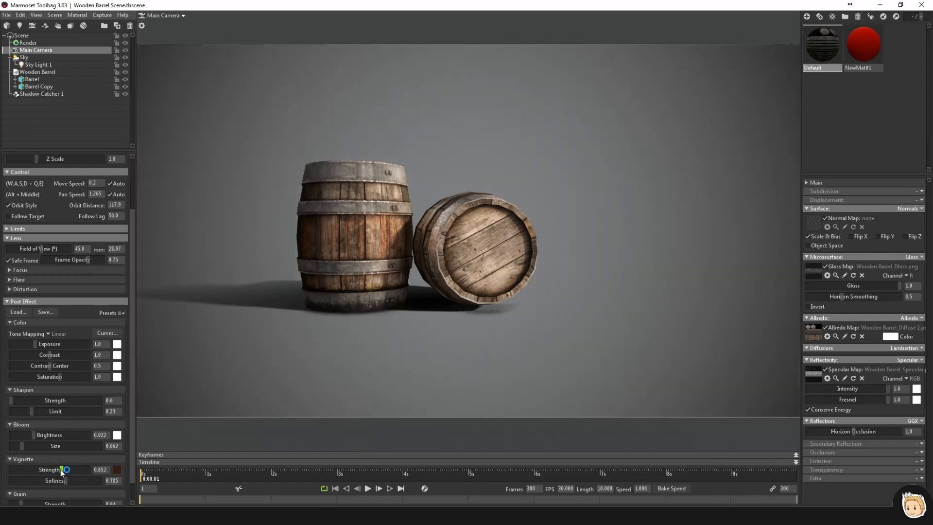
# - Set bloom brightness to 0.178, grain strength to 0.113 and vignette strength to 0.274, checking the barrels from a slightly higher angle
pyautogui.moveTo(41, 437); pyautogui.dragTo(49, 435)
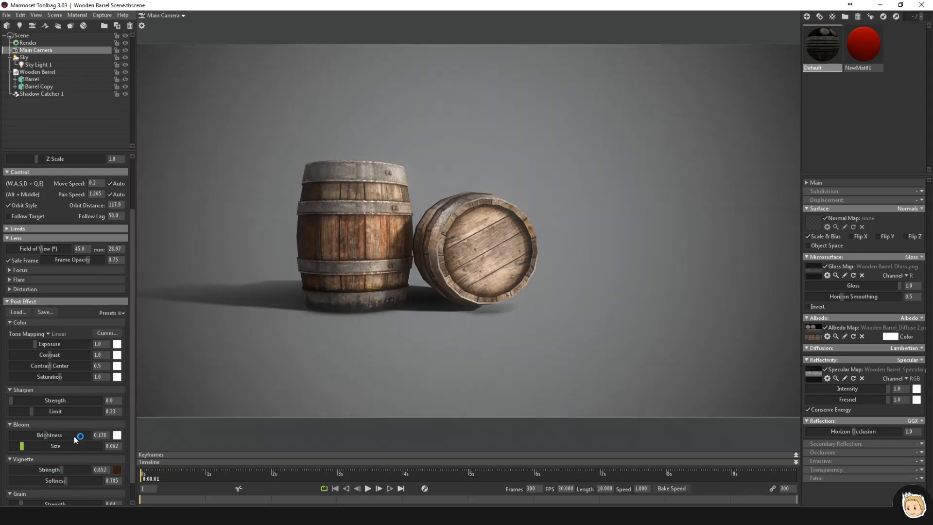
pyautogui.scroll(-1, 80, 437)
pyautogui.moveTo(78, 475); pyautogui.dragTo(97, 473)
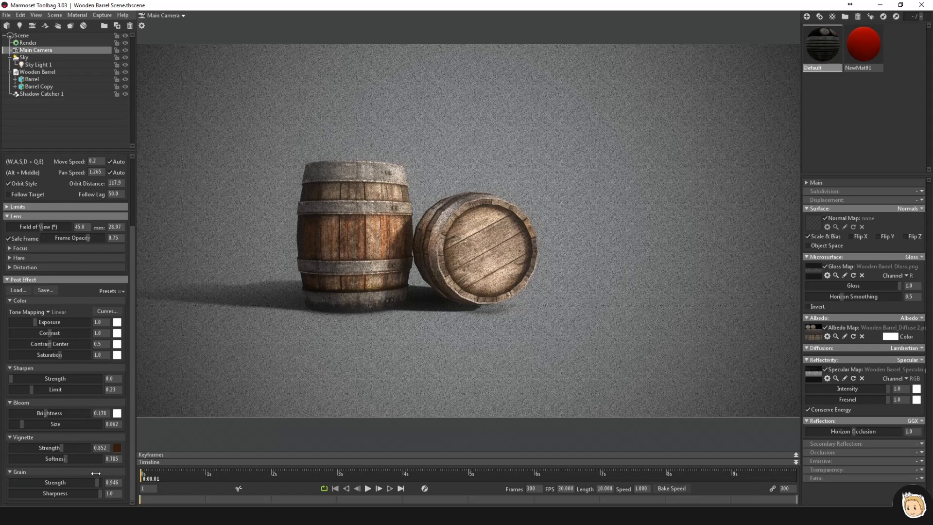
pyautogui.moveTo(35, 474); pyautogui.dragTo(37, 448)
pyautogui.keyDown('alt'); pyautogui.moveTo(311, 311); pyautogui.dragTo(187, 395); pyautogui.keyUp('alt')
pyautogui.keyDown('alt'); pyautogui.moveTo(287, 356); pyautogui.dragTo(266, 343); pyautogui.keyUp('alt')
# - Switch tone mapping to Filmic (Hejl) and raise contrast slightly, with exposure 1.551, contrast center 0.605 and saturation 1.083
pyautogui.click(46, 311)
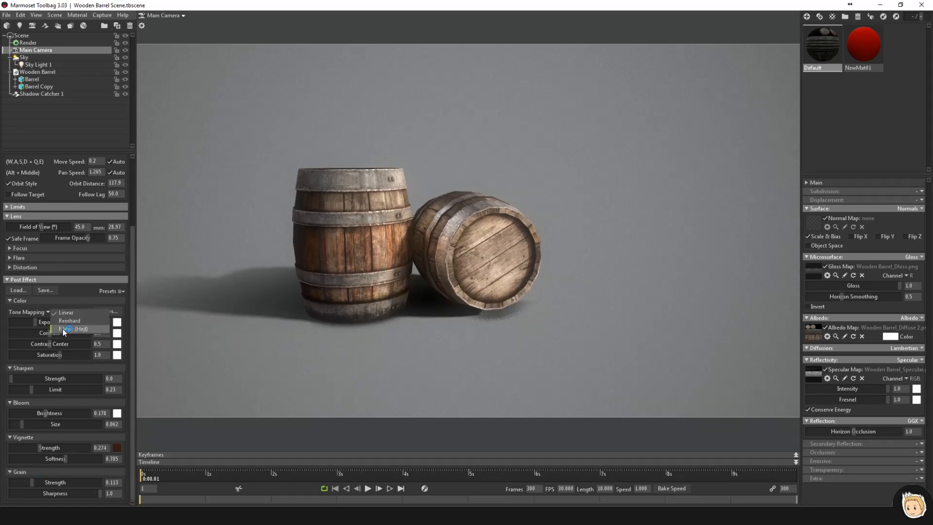
pyautogui.click(78, 330)
pyautogui.moveTo(35, 322)
pyautogui.mouseDown()
pyautogui.moveTo(49, 323)
pyautogui.moveTo(60, 355)
pyautogui.mouseUp()
# - Strengthen the S-shape of the RGB colour curve and lower the grain strength to about 0.009
pyautogui.click(108, 311)
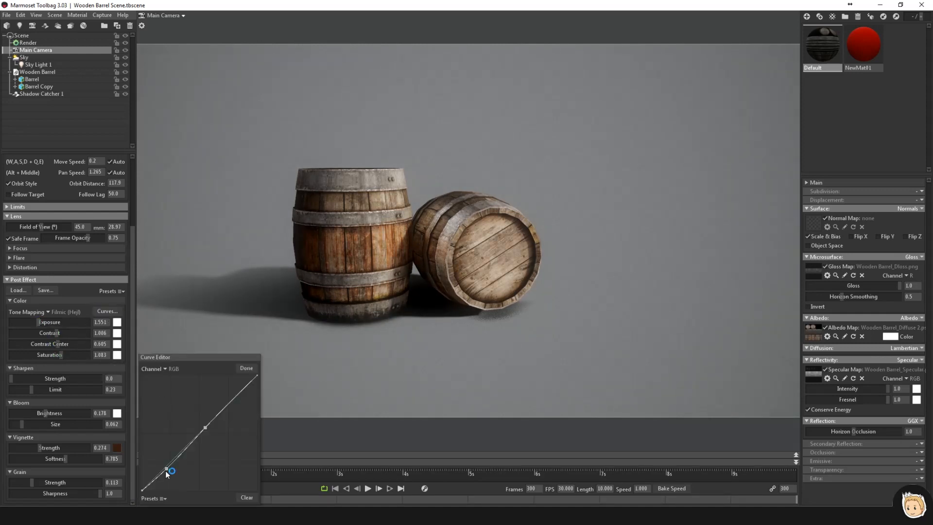
pyautogui.moveTo(205, 427); pyautogui.dragTo(204, 421)
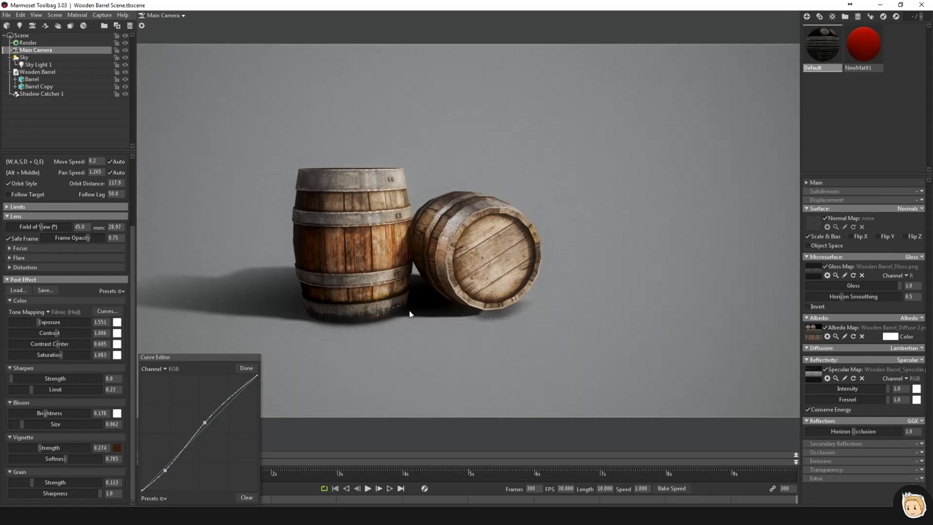
pyautogui.click(248, 368)
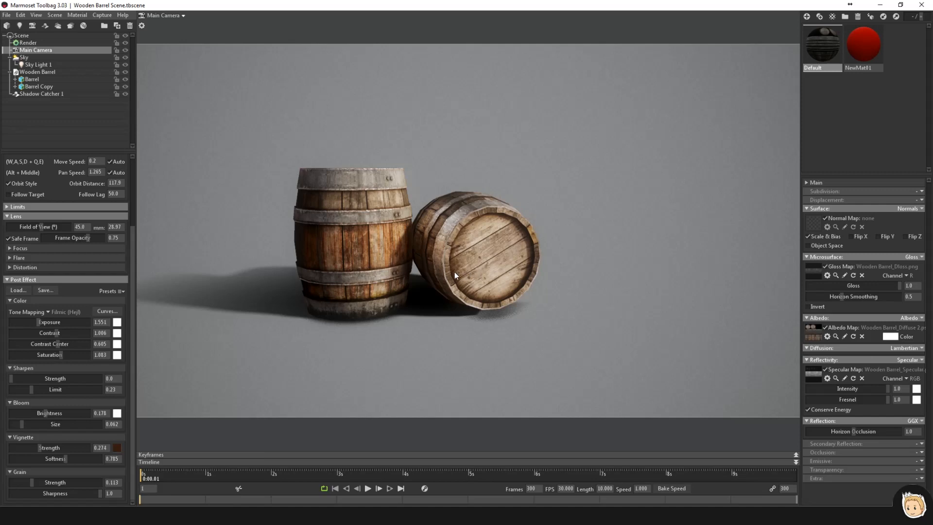
pyautogui.moveTo(31, 482); pyautogui.dragTo(18, 482)
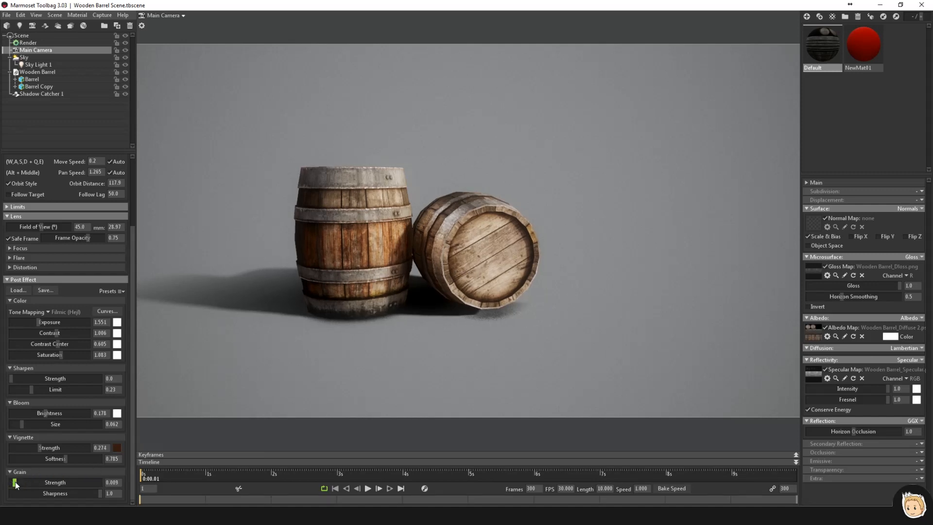
# - Delete the unused red material and turn on the wireframe display in the render settings
pyautogui.click(864, 48)
pyautogui.press('Delete')
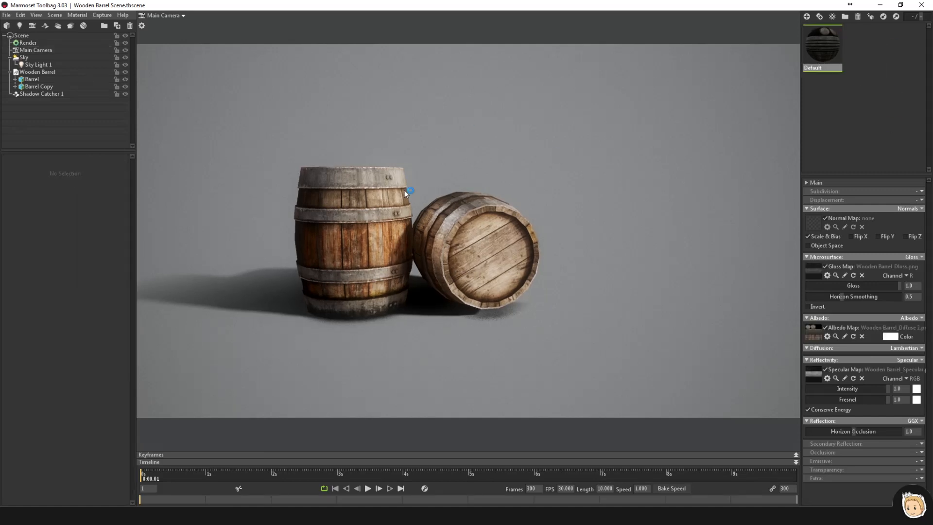
pyautogui.click(28, 44)
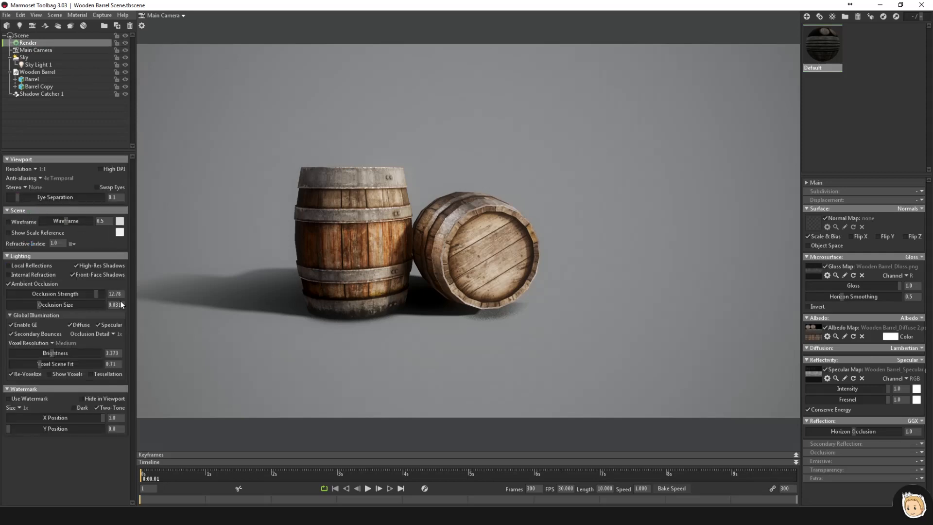
pyautogui.click(8, 222)
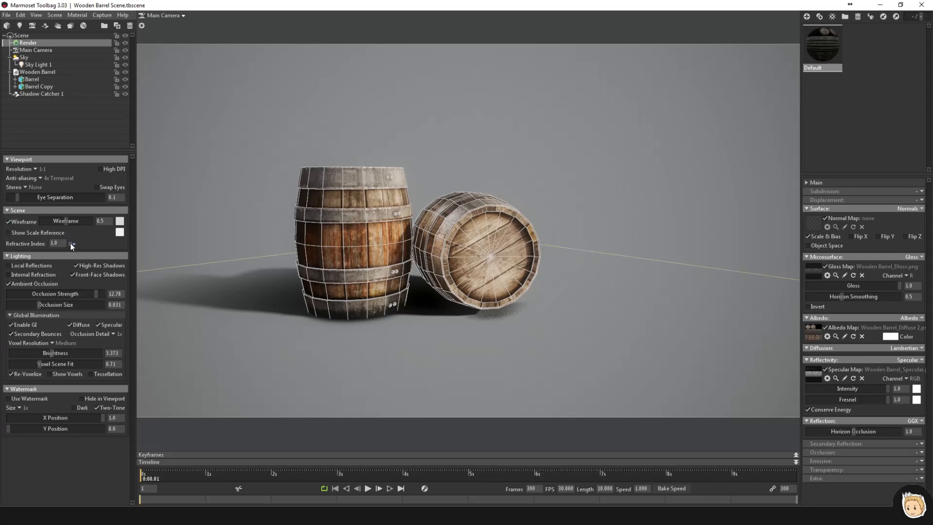
# - Raise the upright barrel slightly to a Y position of -2.268 and deselect it
pyautogui.click(355, 232)
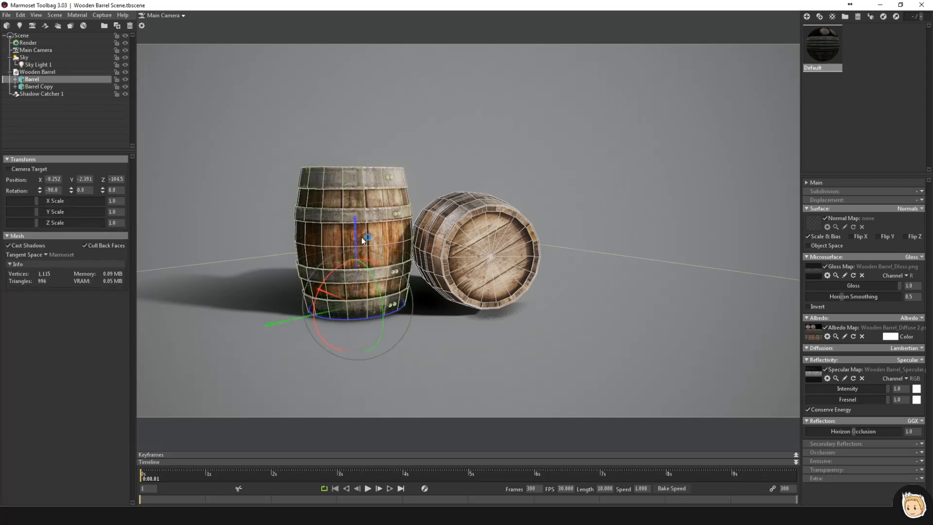
pyautogui.moveTo(355, 230); pyautogui.dragTo(356, 231)
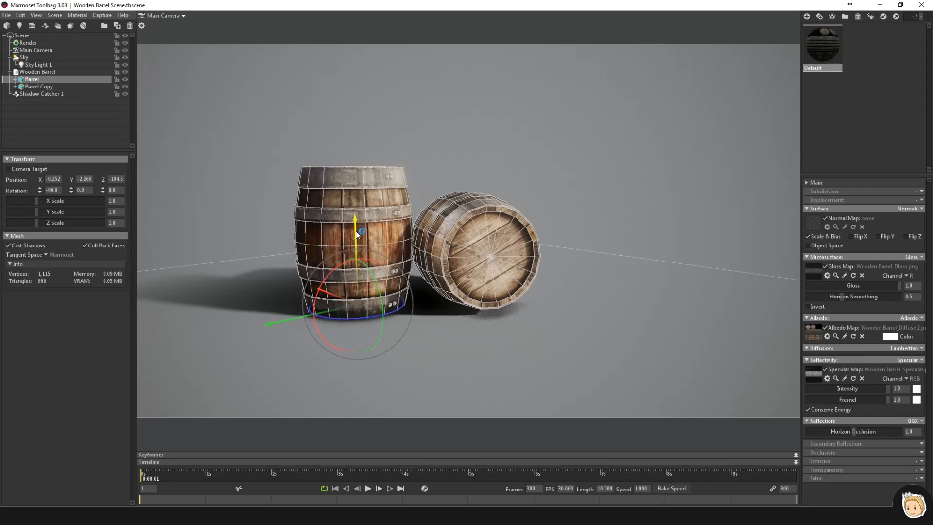
pyautogui.click(523, 157)
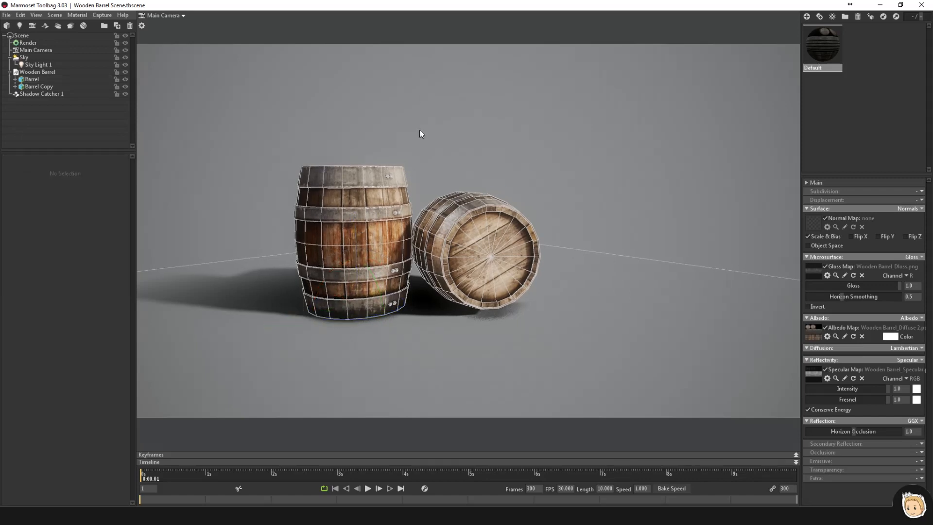
# - Create a new material with black albedo, zero specular intensity and zero gloss, and apply it to both barrels
pyautogui.click(807, 17)
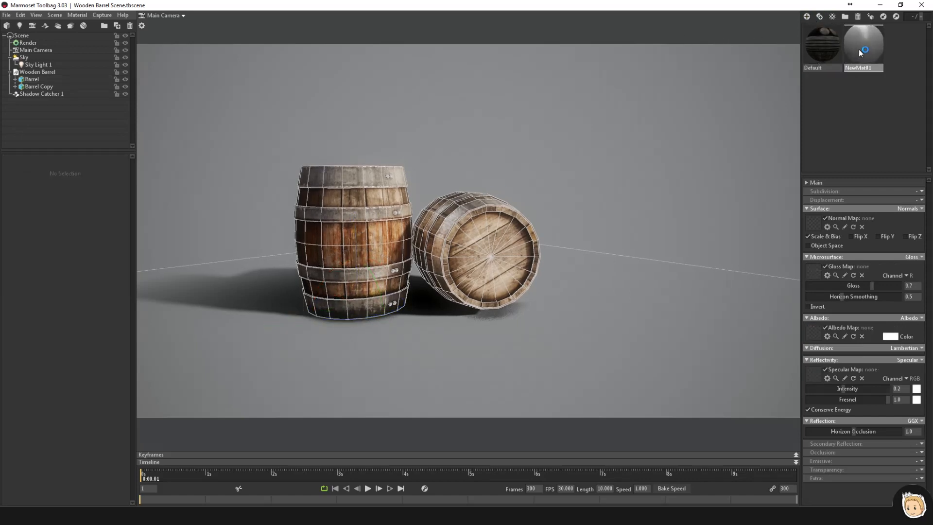
pyautogui.click(890, 336)
pyautogui.moveTo(219, 475); pyautogui.dragTo(157, 488)
pyautogui.click(348, 389)
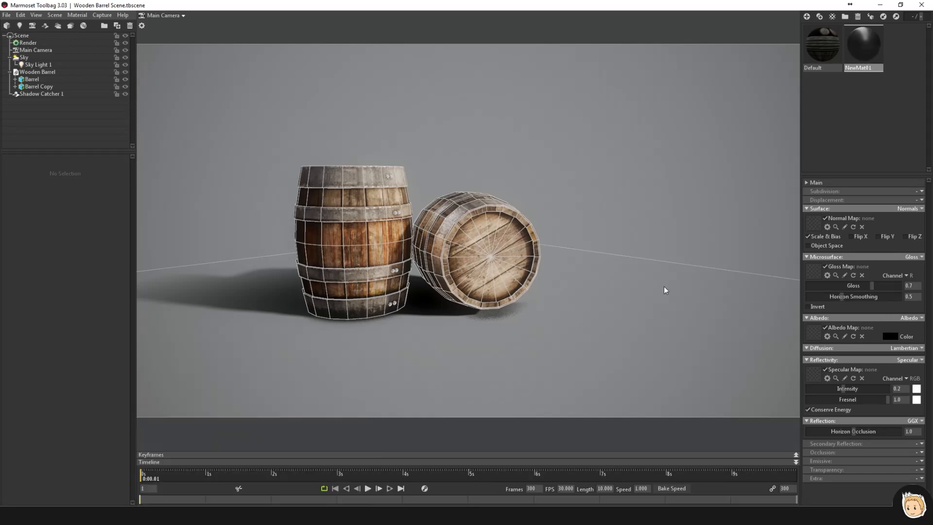
pyautogui.moveTo(848, 388); pyautogui.dragTo(821, 389)
pyautogui.moveTo(858, 281); pyautogui.dragTo(705, 278)
pyautogui.moveTo(864, 43); pyautogui.dragTo(372, 230)
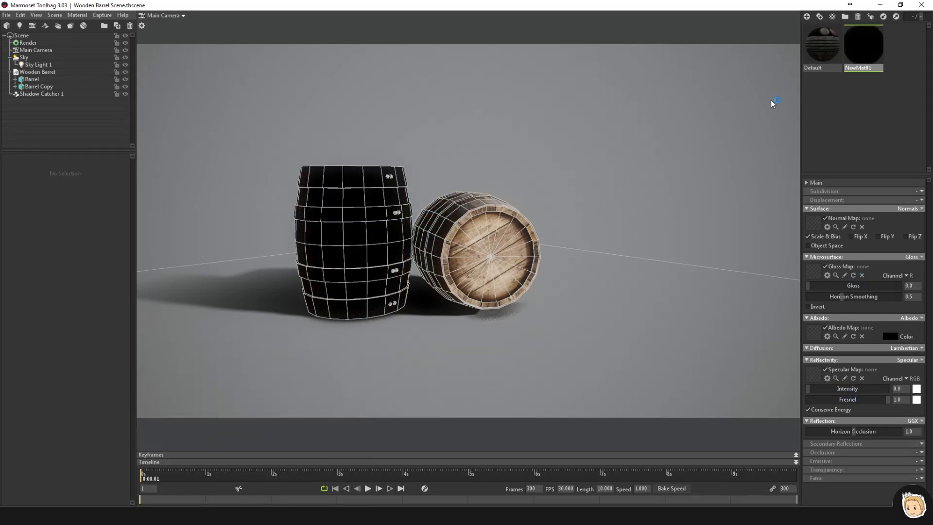
pyautogui.moveTo(864, 44); pyautogui.dragTo(482, 256)
# - Set the sky's backdrop colour to pure black and its backdrop brightness to 1.076
pyautogui.click(23, 57)
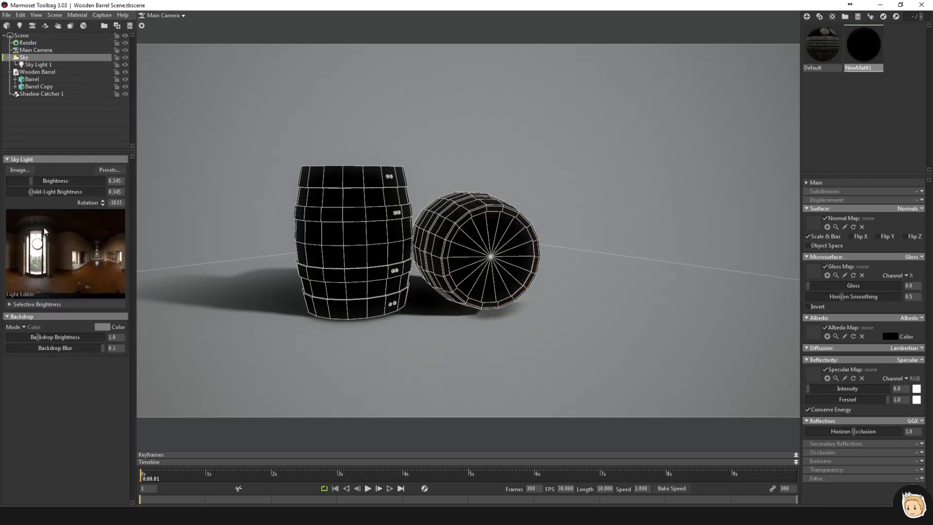
pyautogui.moveTo(35, 339); pyautogui.dragTo(7, 339)
pyautogui.click(101, 327)
pyautogui.moveTo(206, 454); pyautogui.dragTo(143, 500)
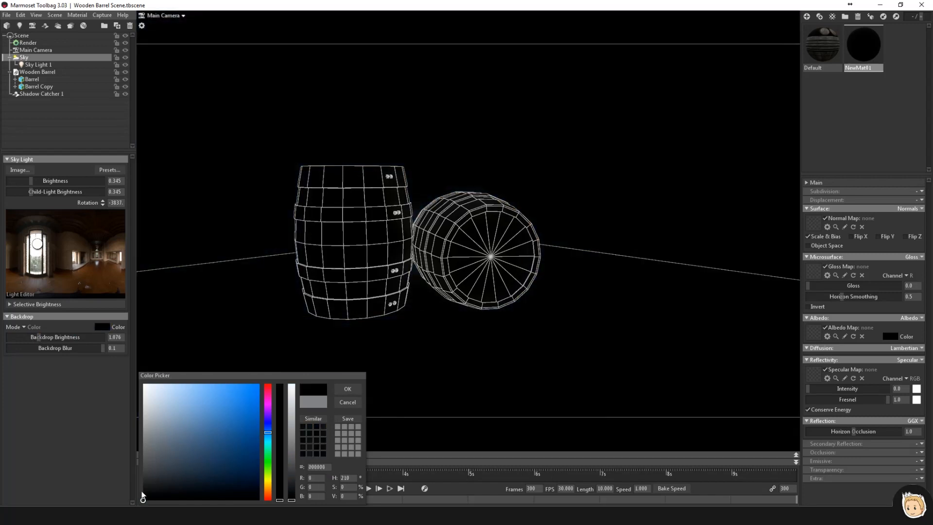
pyautogui.click(347, 390)
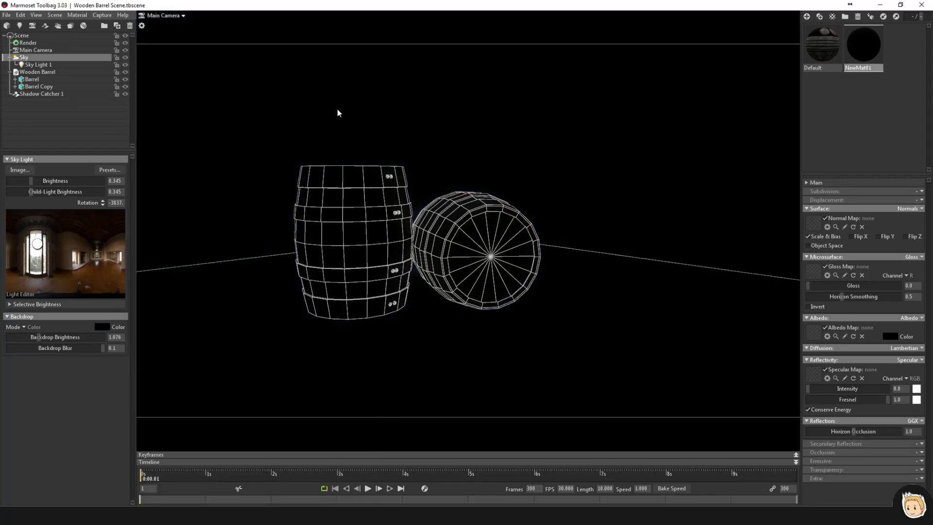
# - Hide the shadow catcher and raise the wireframe opacity to 1.0
pyautogui.click(126, 94)
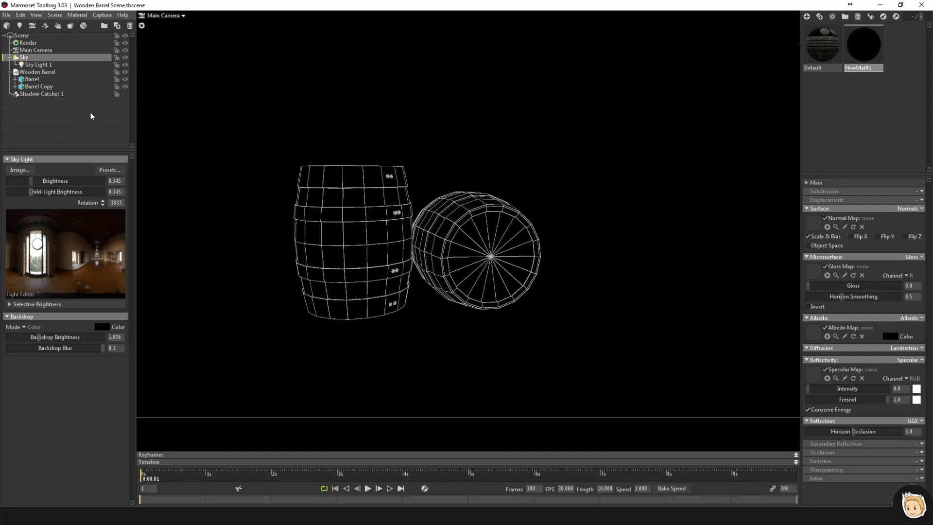
pyautogui.click(29, 43)
pyautogui.moveTo(66, 222); pyautogui.dragTo(97, 226)
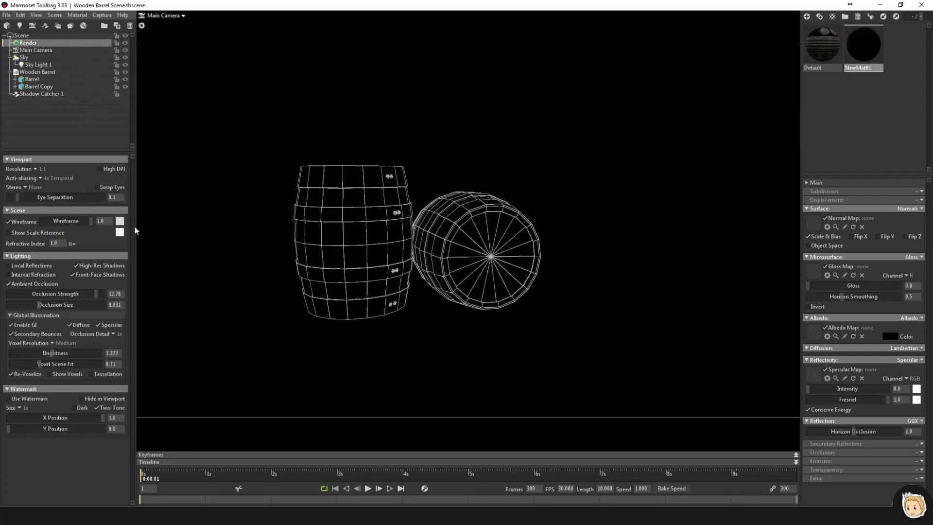
# - Put the Default material back on both barrels and turn off the wireframe display
pyautogui.moveTo(829, 53); pyautogui.dragTo(393, 223)
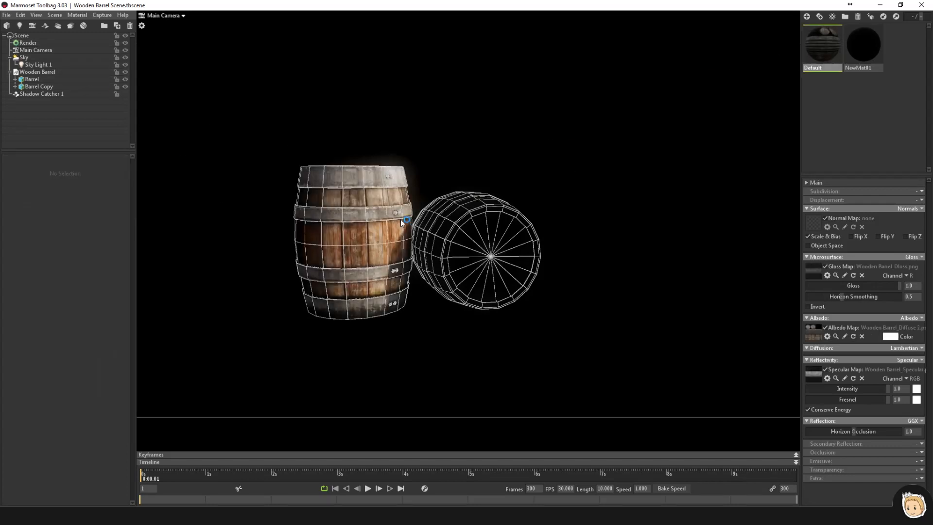
pyautogui.moveTo(823, 47); pyautogui.dragTo(478, 252)
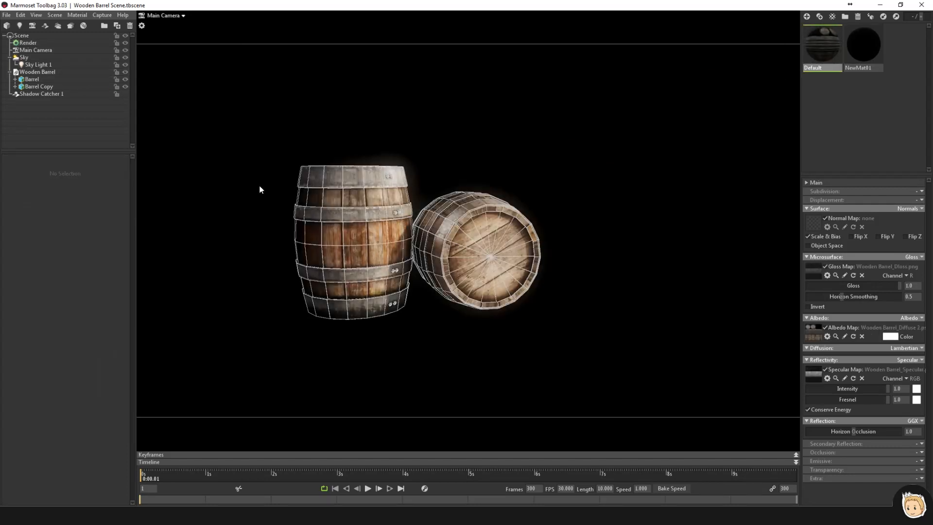
pyautogui.click(28, 43)
pyautogui.click(16, 225)
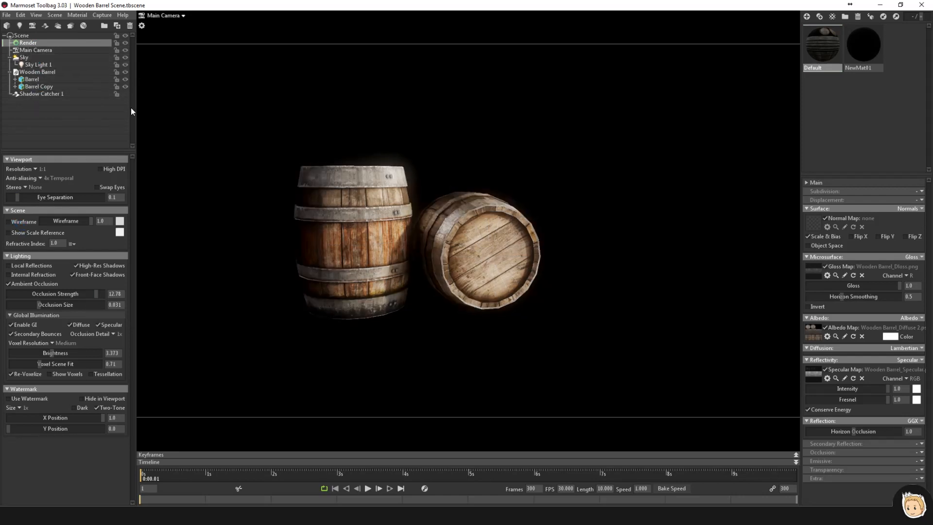
# - Show the shadow catcher again and set the sky's backdrop colour to dark grey, about #2D2D2D
pyautogui.click(24, 57)
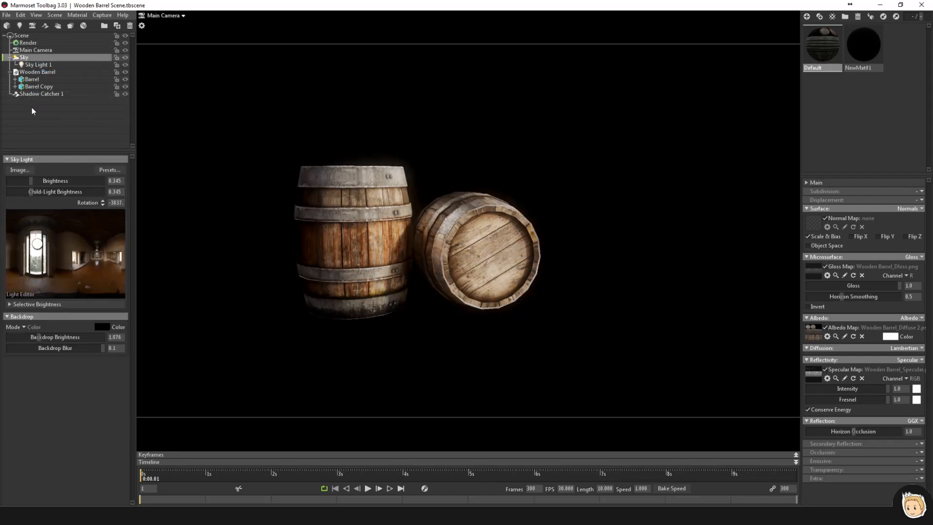
pyautogui.click(100, 327)
pyautogui.moveTo(144, 497); pyautogui.dragTo(141, 481)
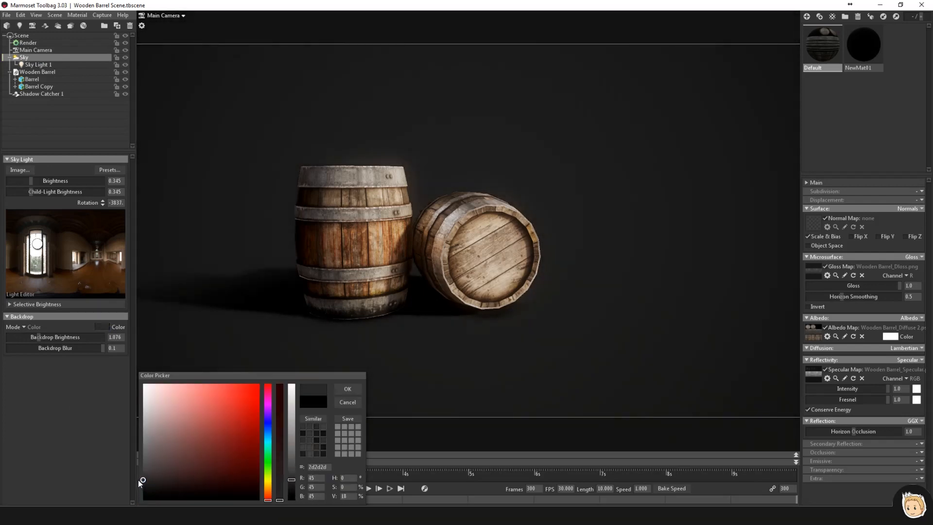
pyautogui.click(343, 390)
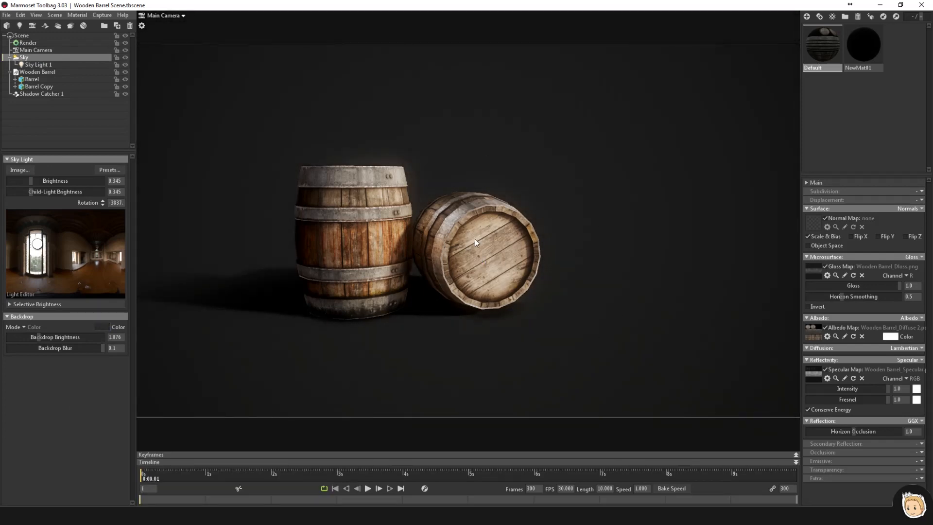
# - Review and accept the 1920 × 1080 capture settings, and capture the barrel render to the clipboard
pyautogui.click(102, 15)
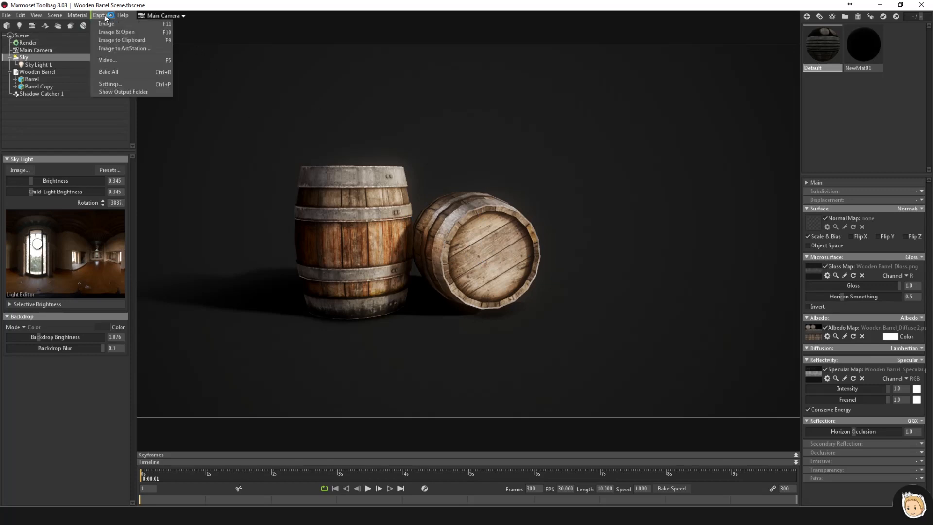
pyautogui.click(124, 84)
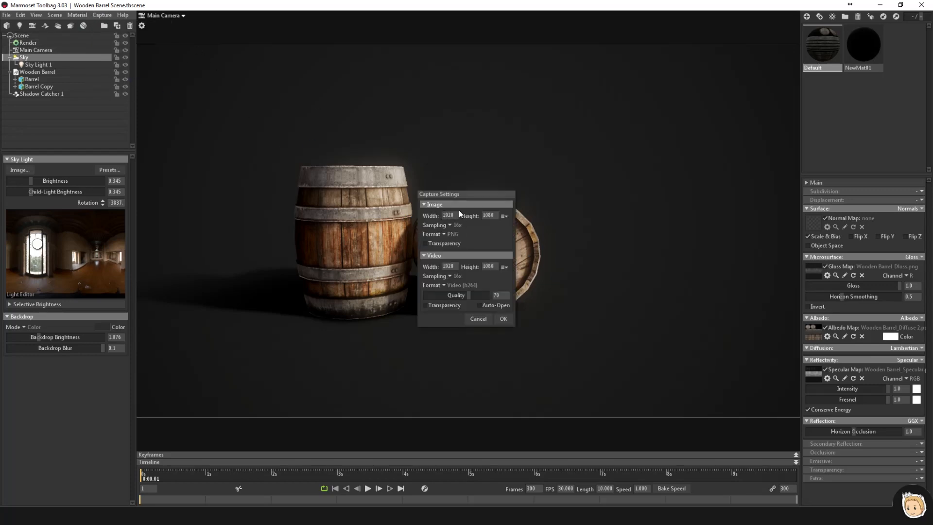
pyautogui.click(499, 319)
pyautogui.click(102, 15)
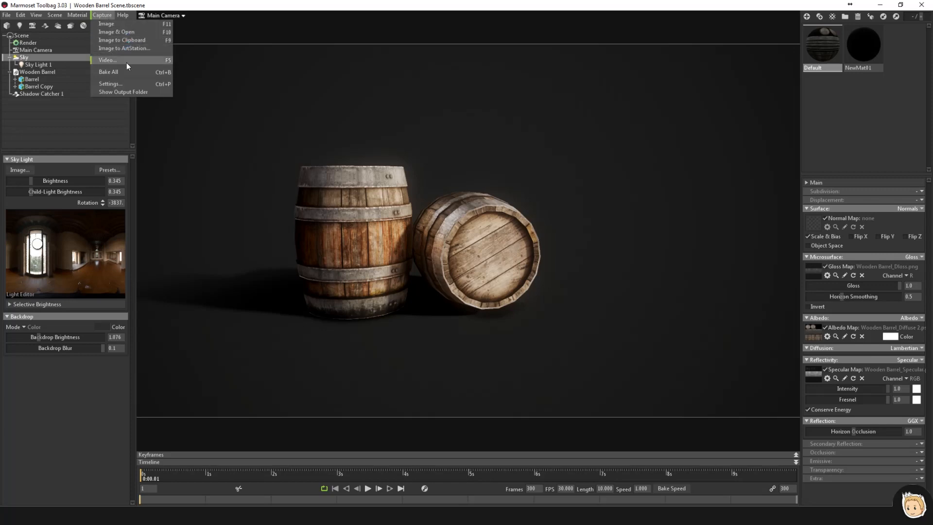
pyautogui.click(121, 40)
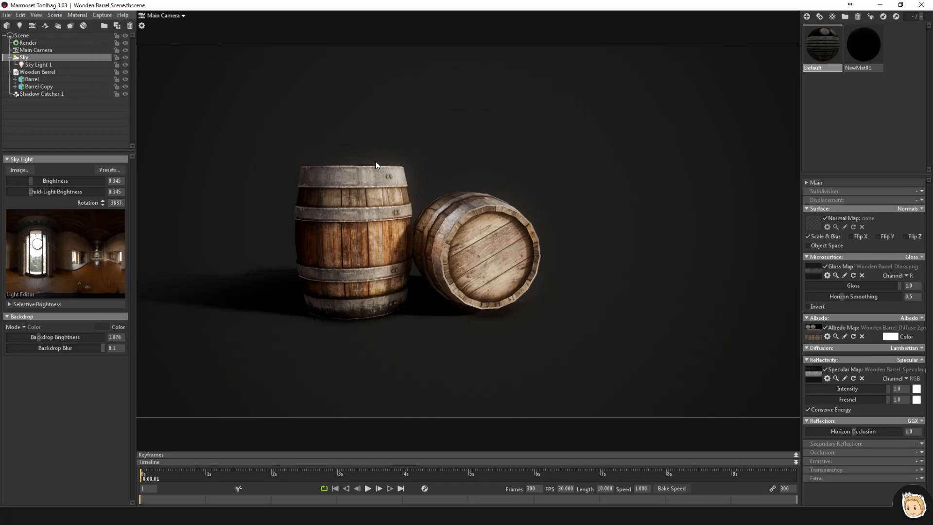
# - Switch to Photoshop, create a new document from the 1920 × 1080 Clipboard preset and paste the captured render into it
pyautogui.hotkey('alt', 'Tab')
pyautogui.click(25, 6)
pyautogui.click(29, 14)
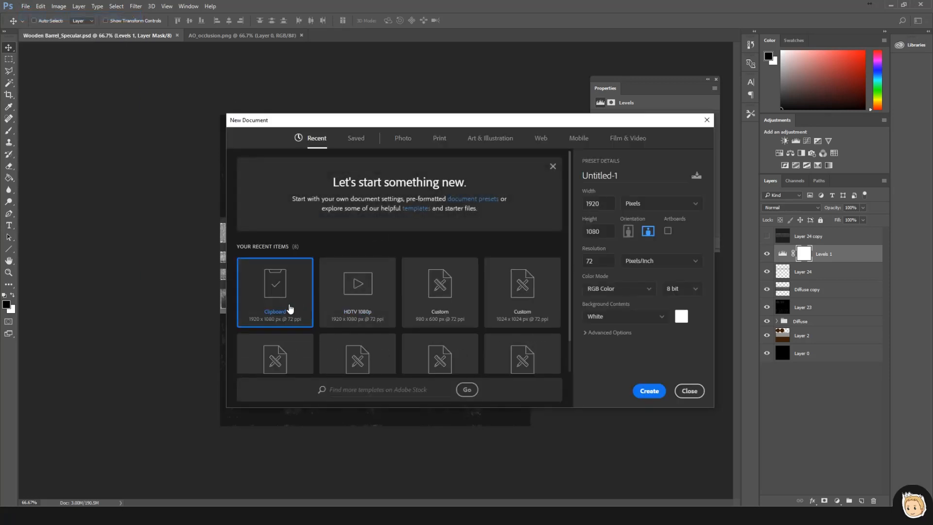
pyautogui.doubleClick(290, 309)
pyautogui.hotkey('ctrl', 'v')
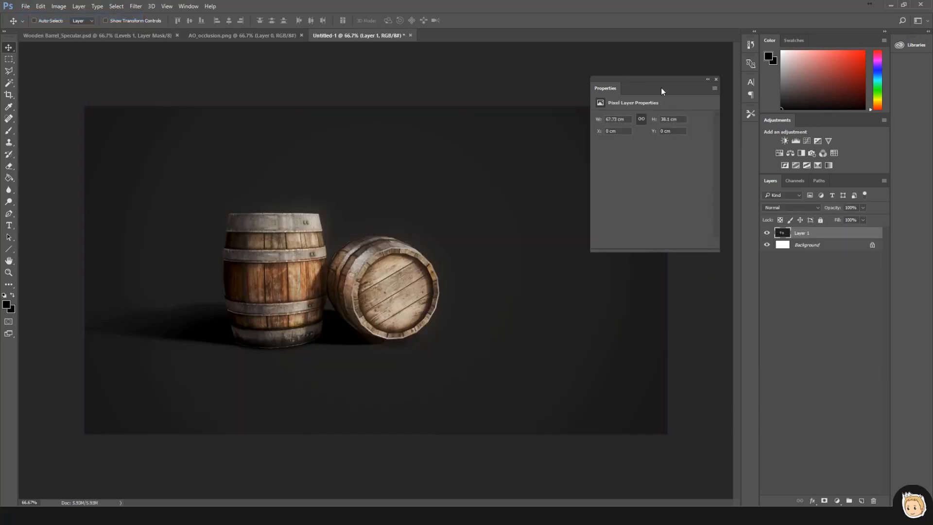
pyautogui.click(716, 79)
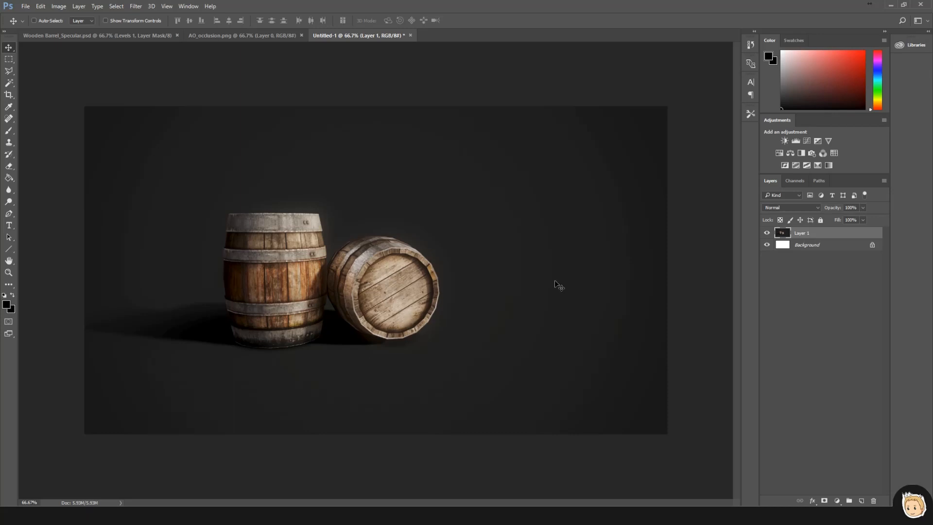
# - Add a Levels adjustment layer above the pasted render with midtones at 1.16 and the output black level at 13
pyautogui.click(837, 500)
pyautogui.click(867, 354)
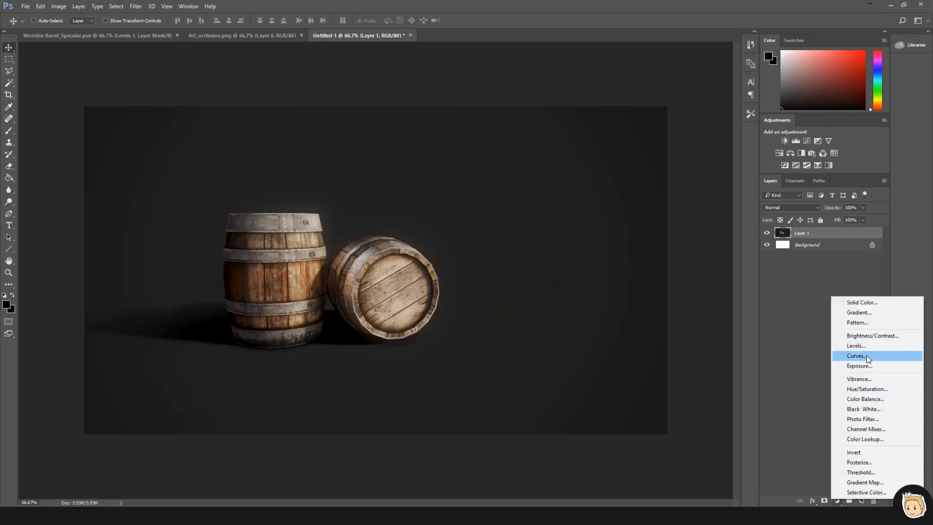
pyautogui.click(866, 346)
pyautogui.moveTo(609, 181); pyautogui.dragTo(654, 185)
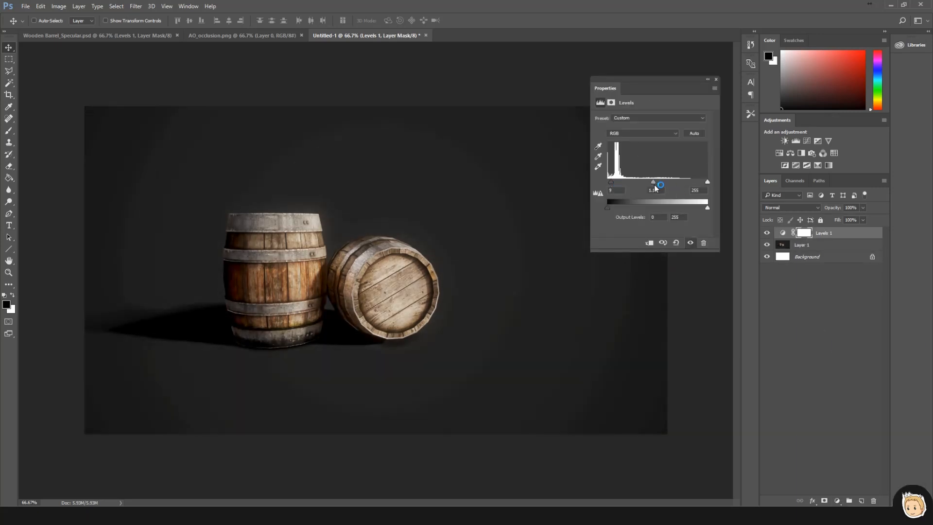
pyautogui.moveTo(614, 207); pyautogui.dragTo(608, 184)
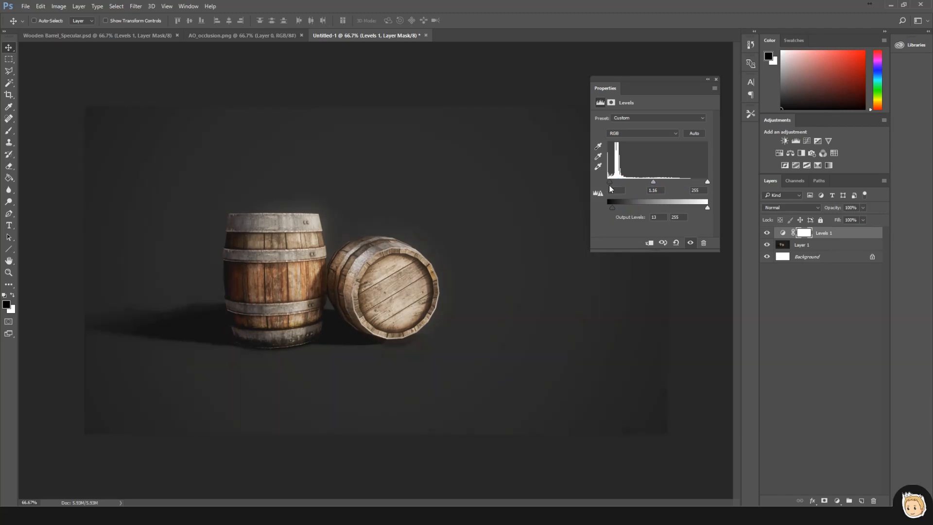
pyautogui.click(716, 80)
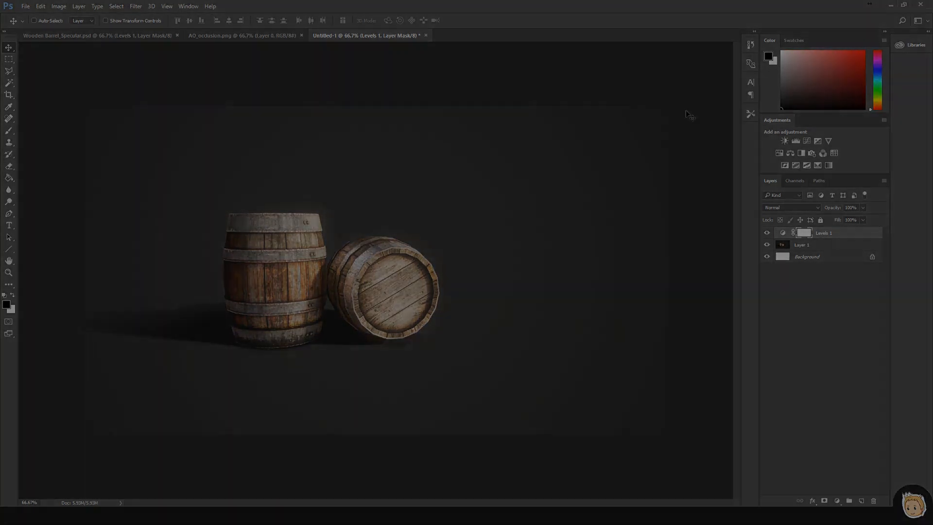